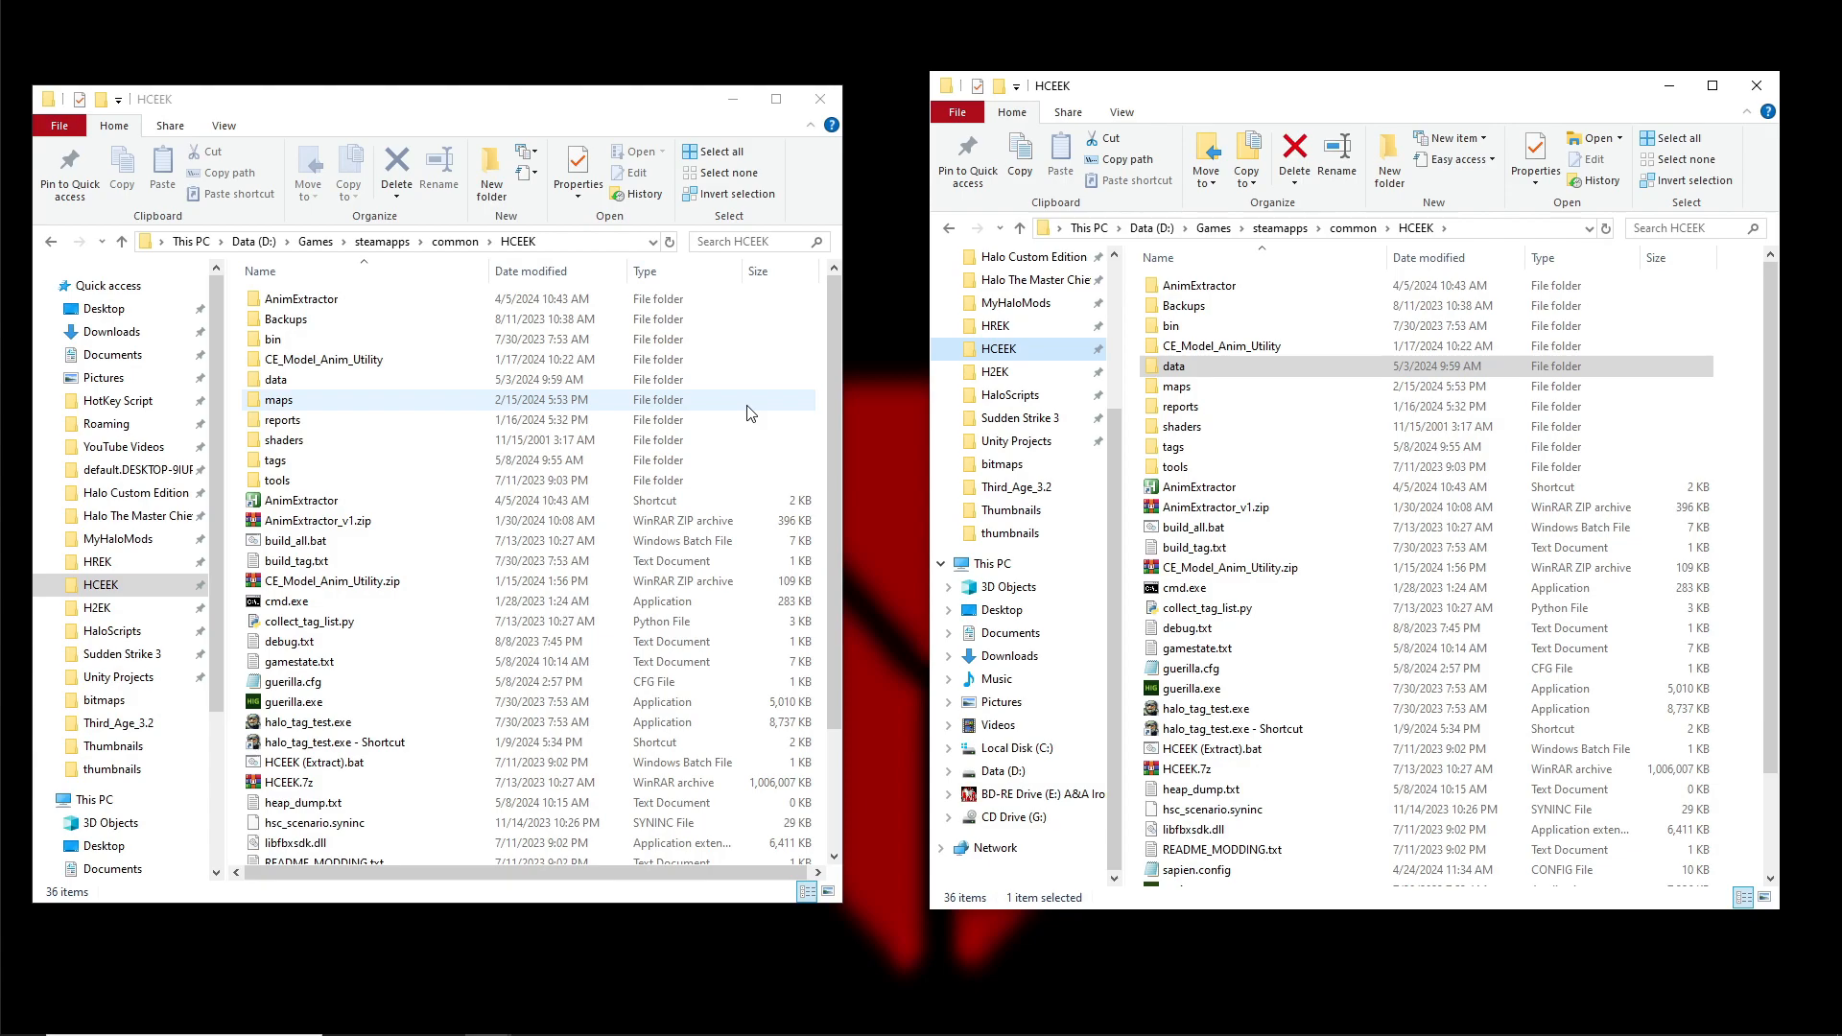
Bring up HCE Guerilla and place the HCEEK folder window beside its workspace
mouse_move(1440, 1027)
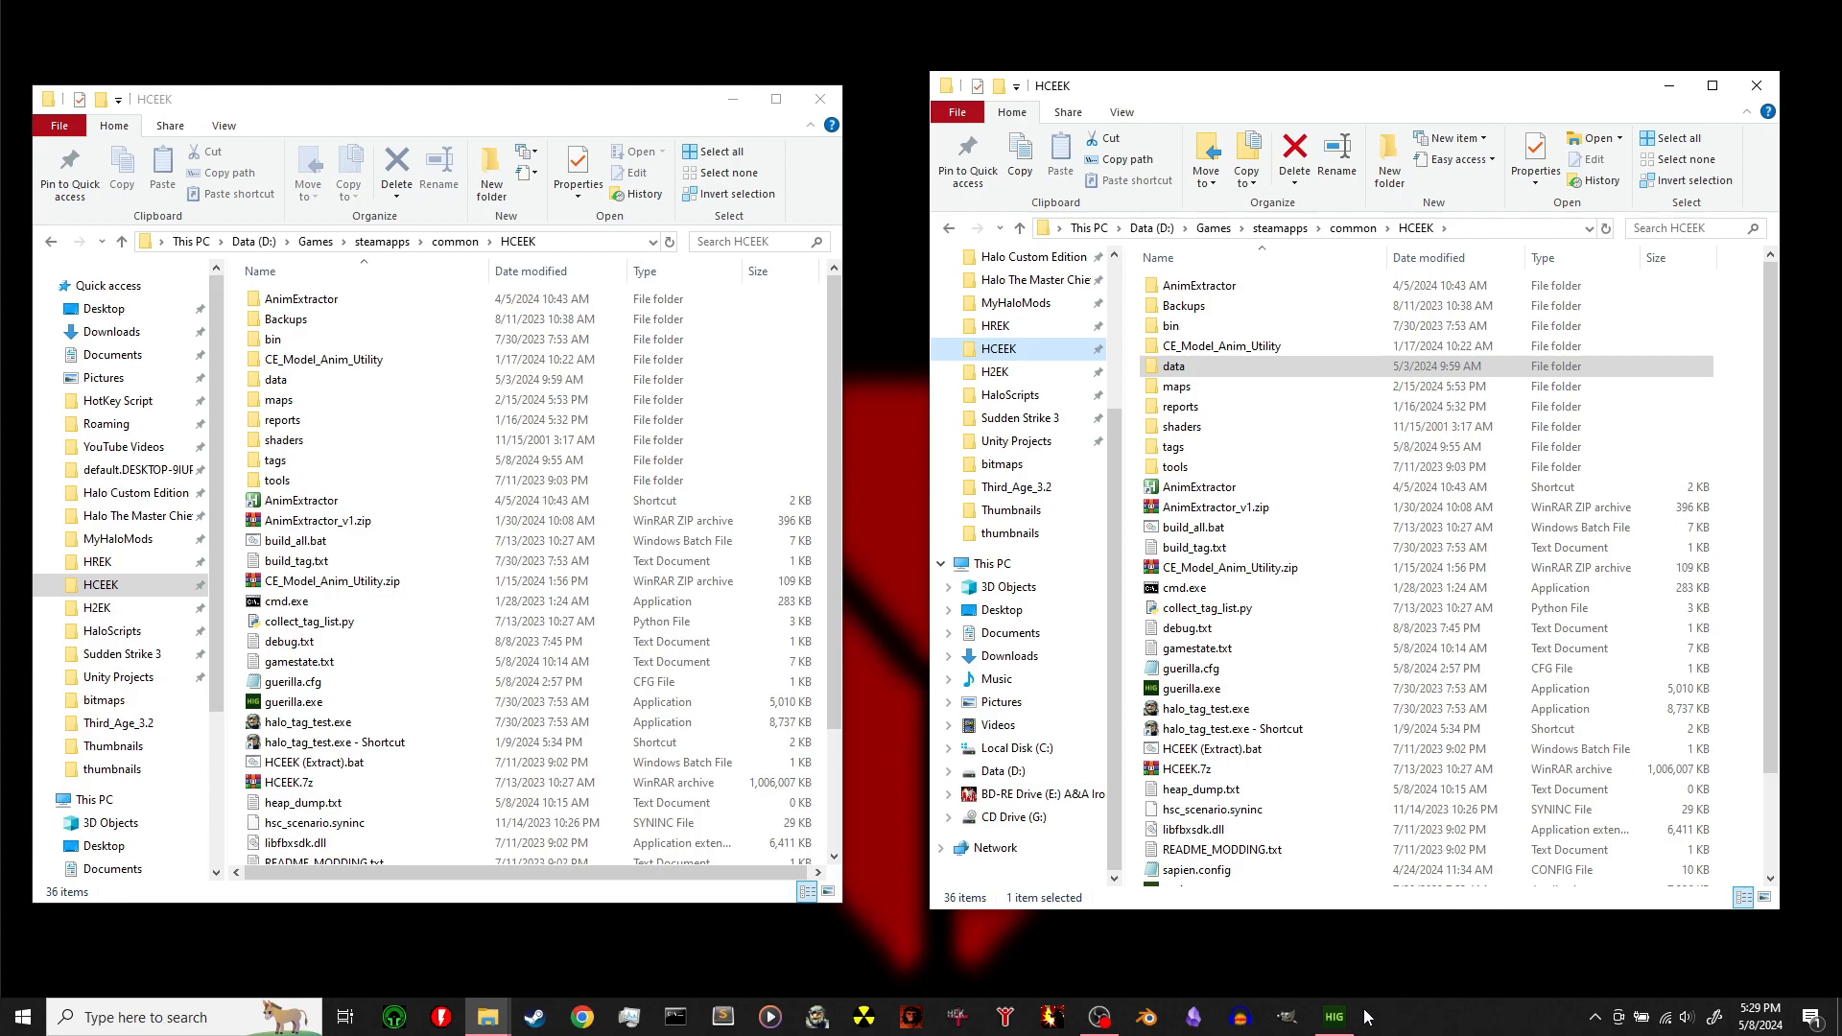
click(1334, 1016)
click(1429, 86)
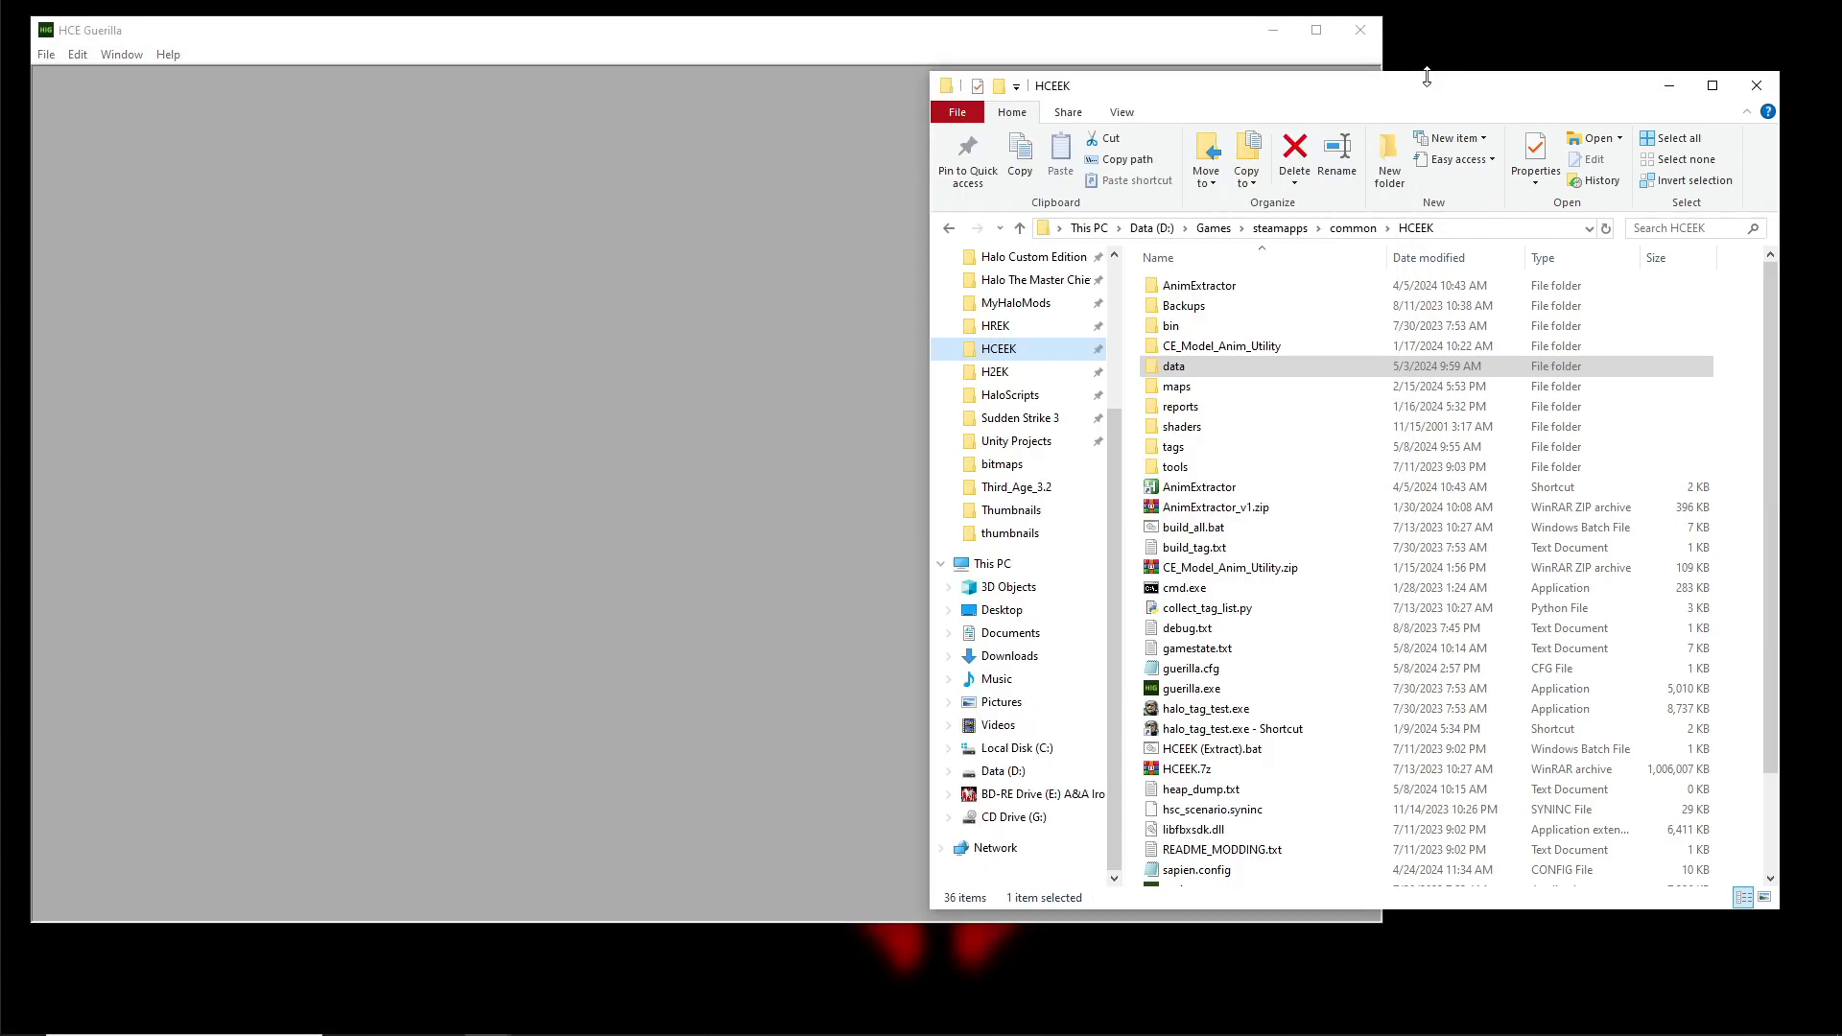
drag(1433, 90, 1440, 90)
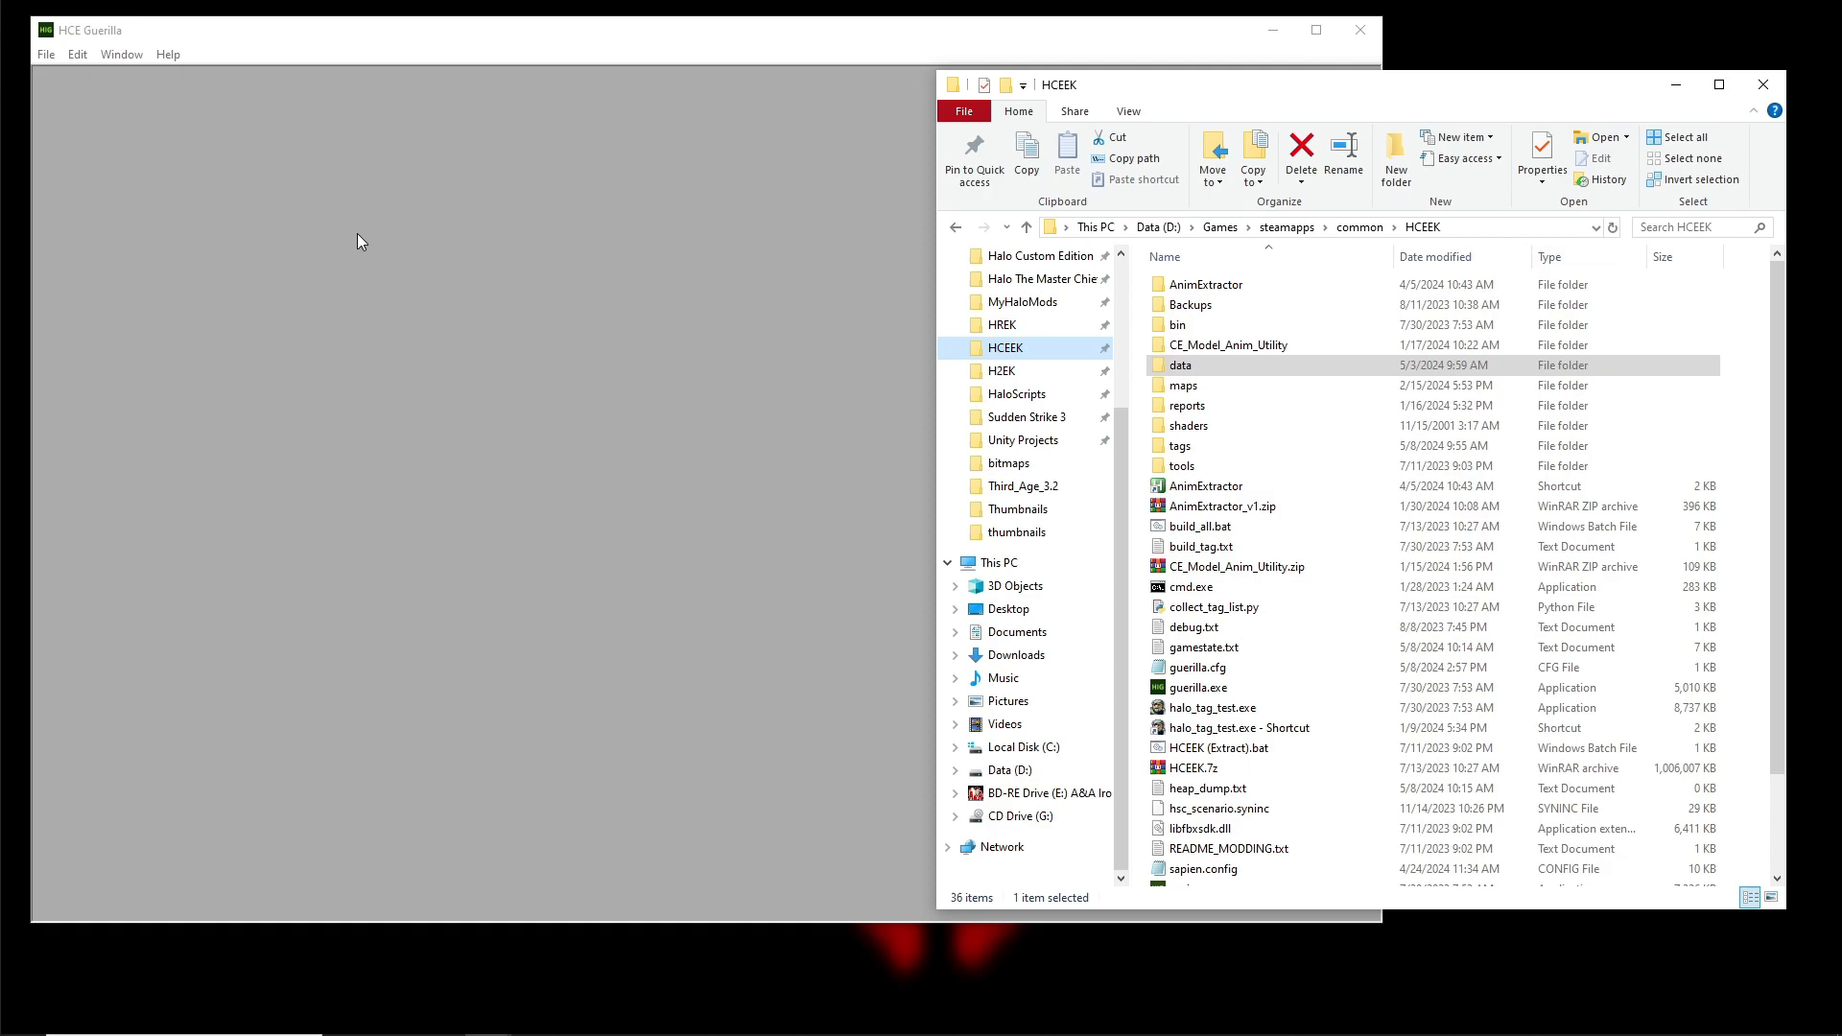
click(592, 305)
drag(1447, 92, 1456, 83)
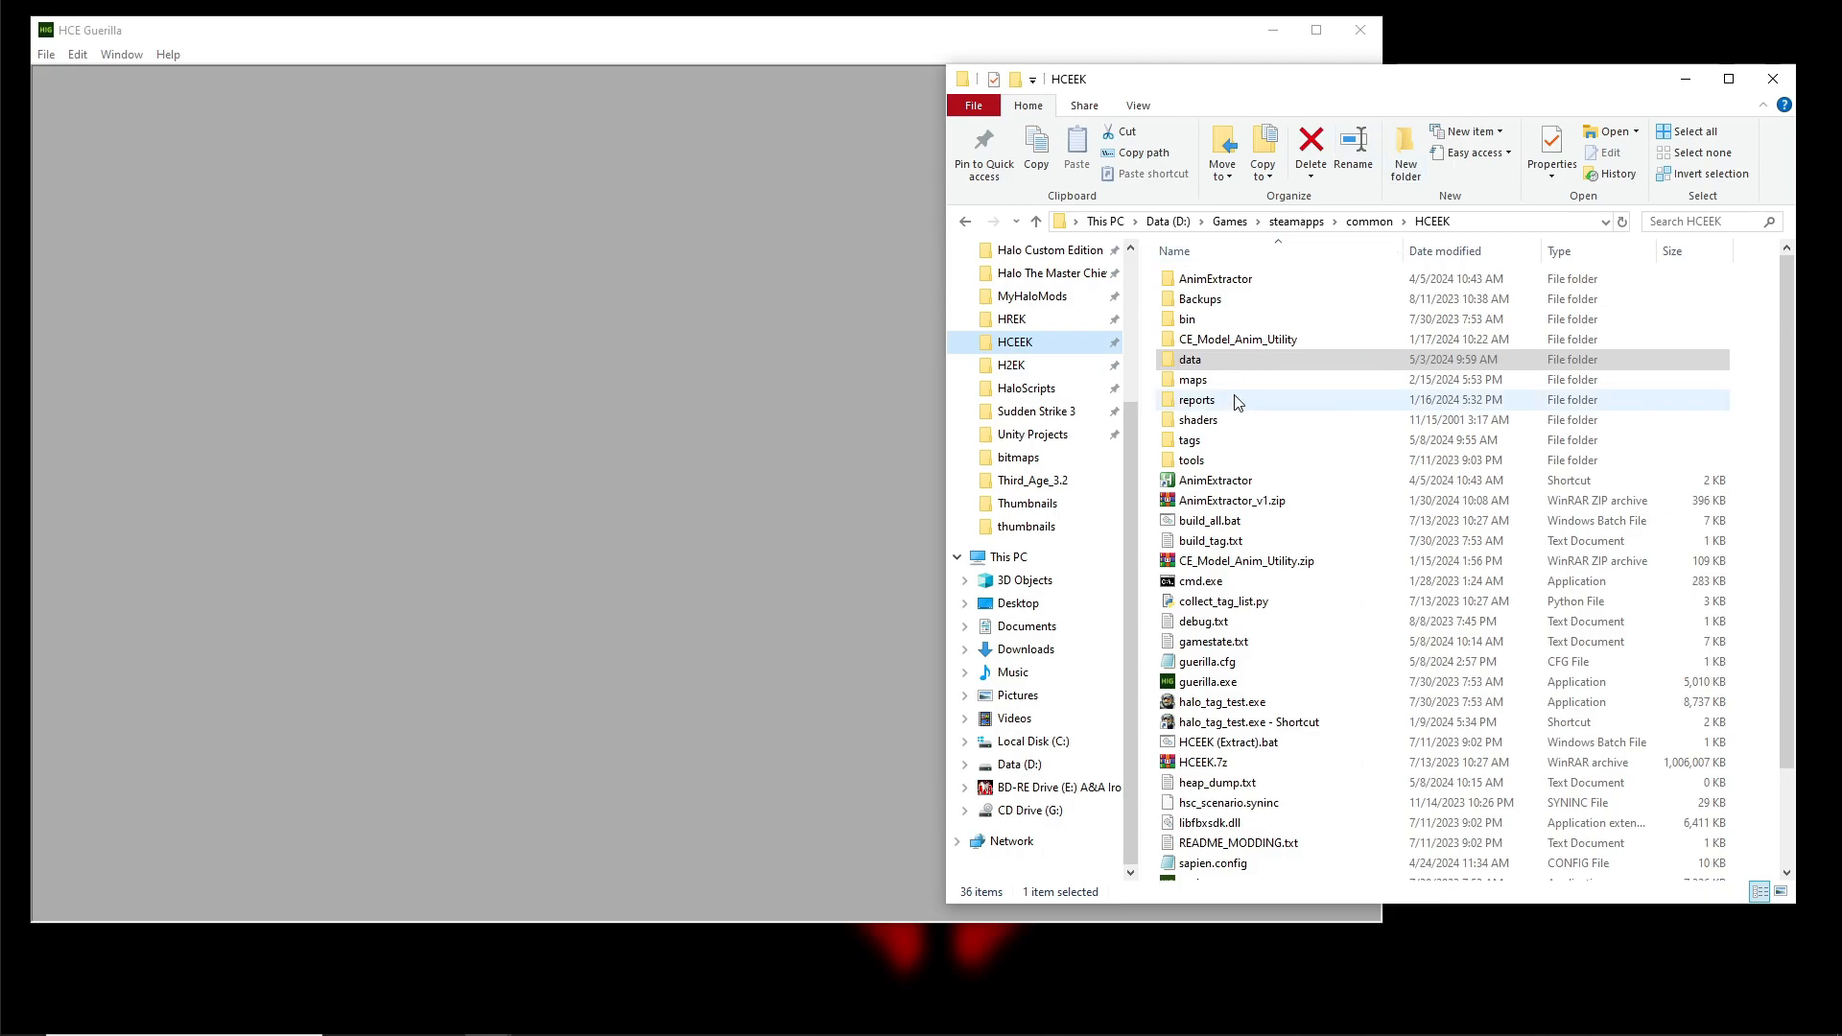
Navigate from the HCEEK folder to tags\ui\shell\main_menu
double_click(1192, 441)
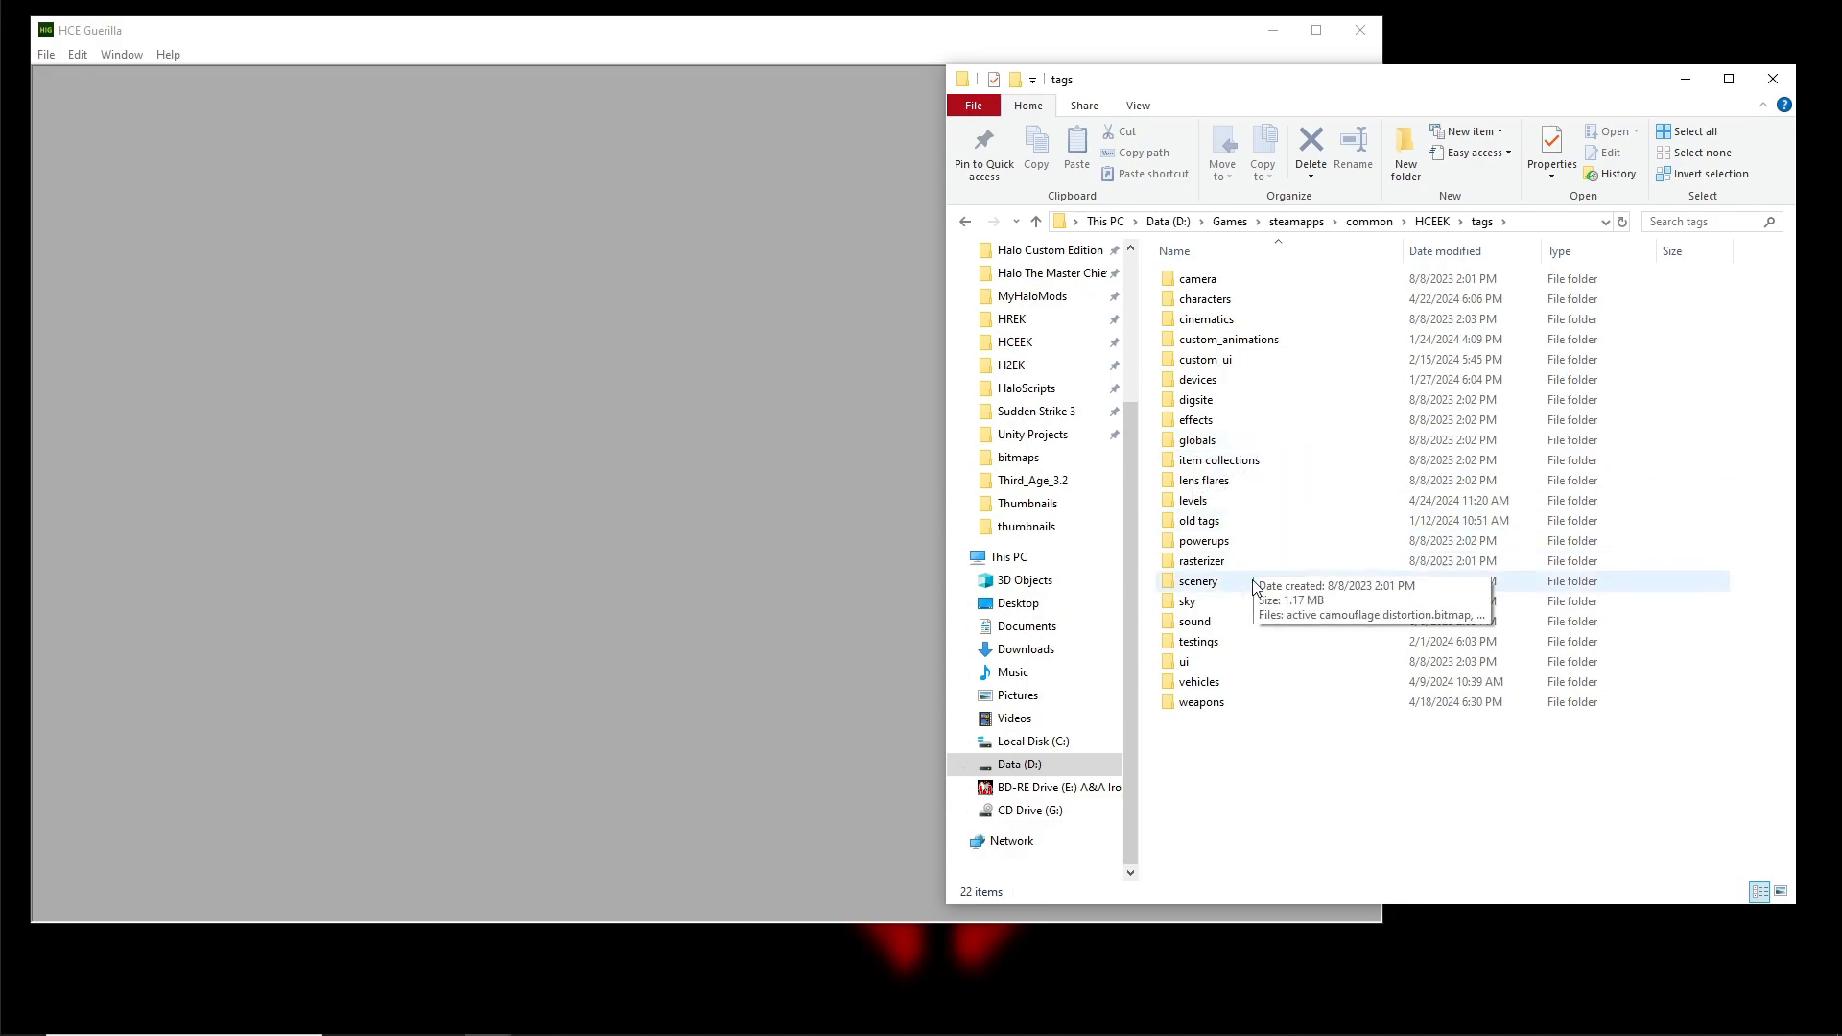
click(1225, 669)
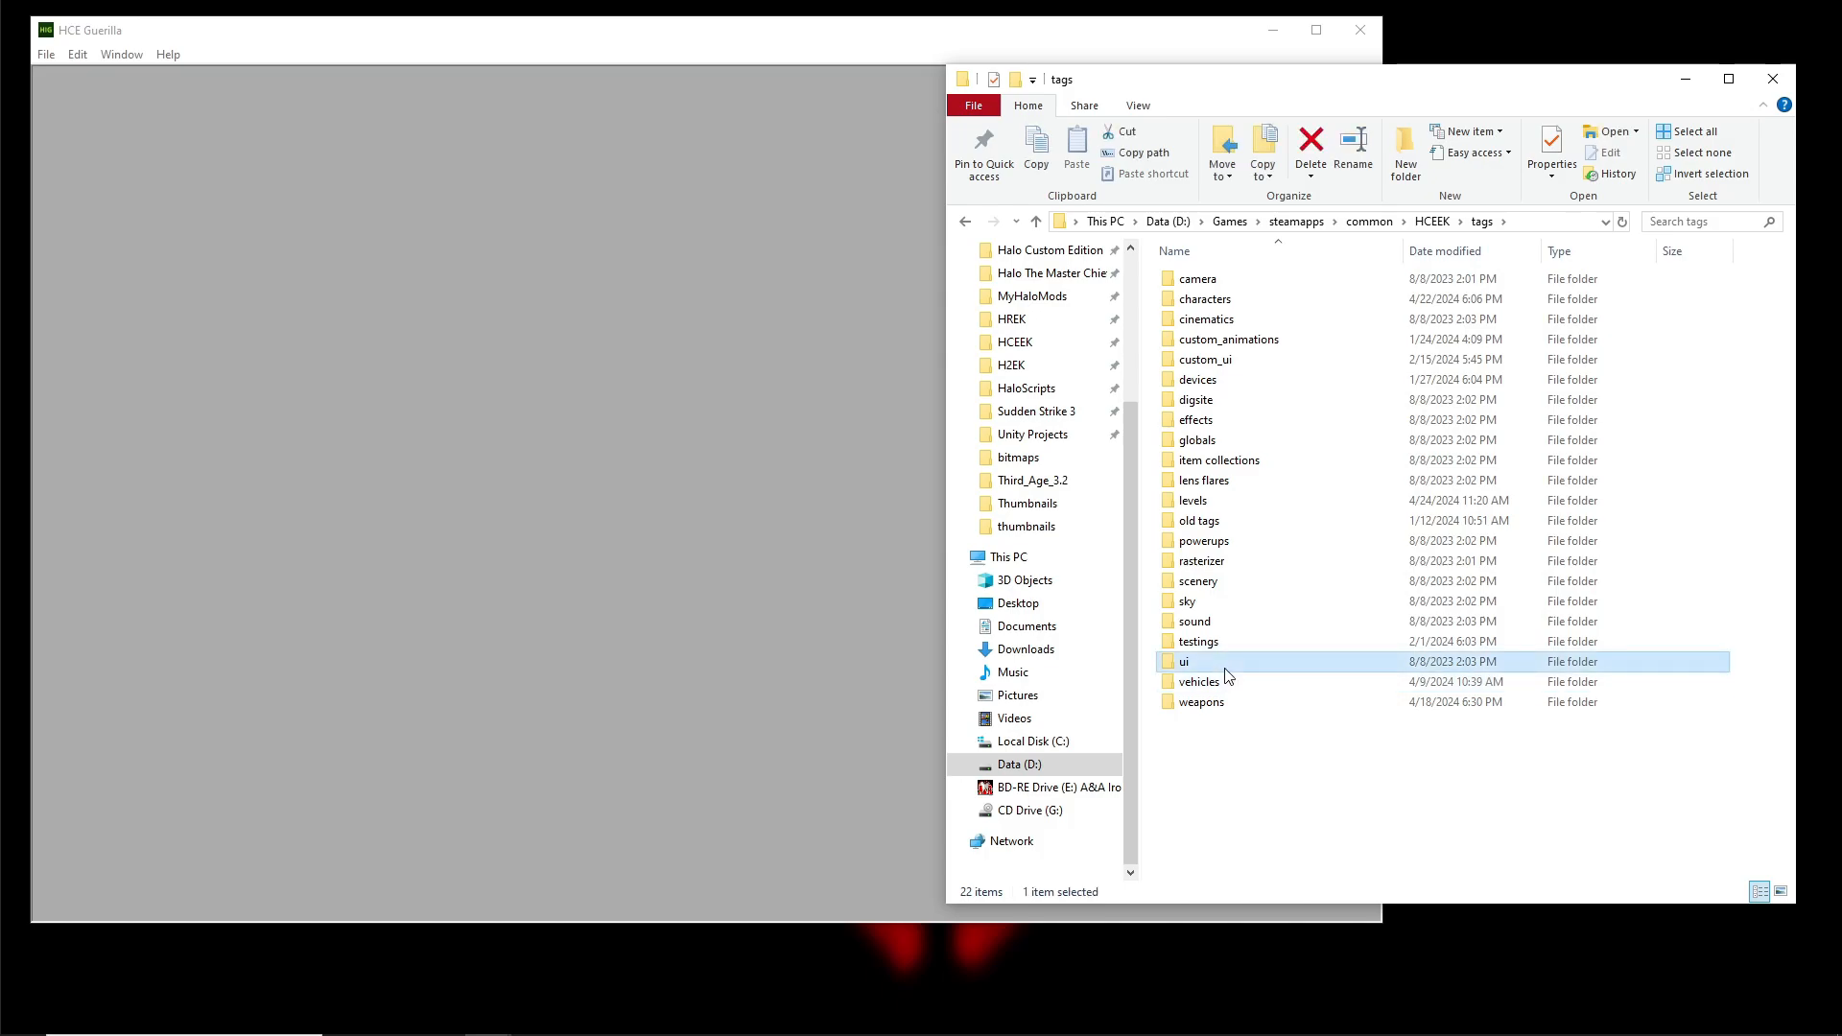
double_click(1226, 672)
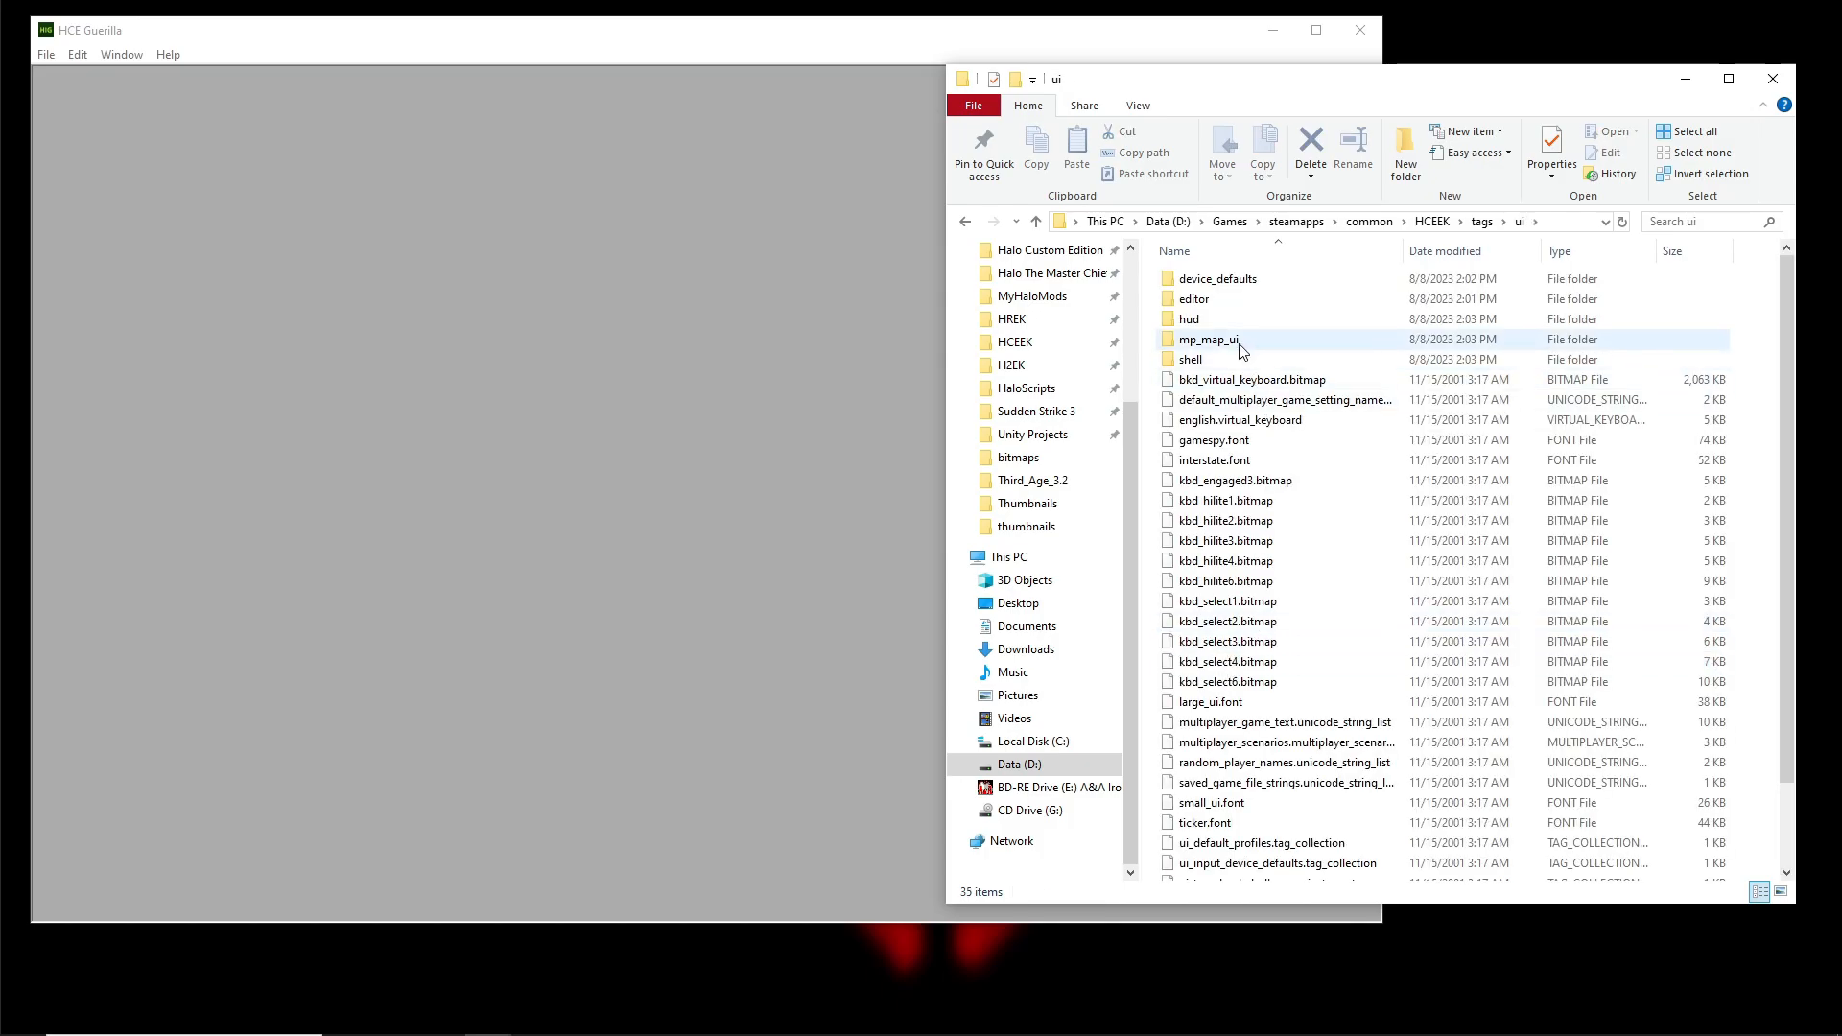
double_click(1217, 362)
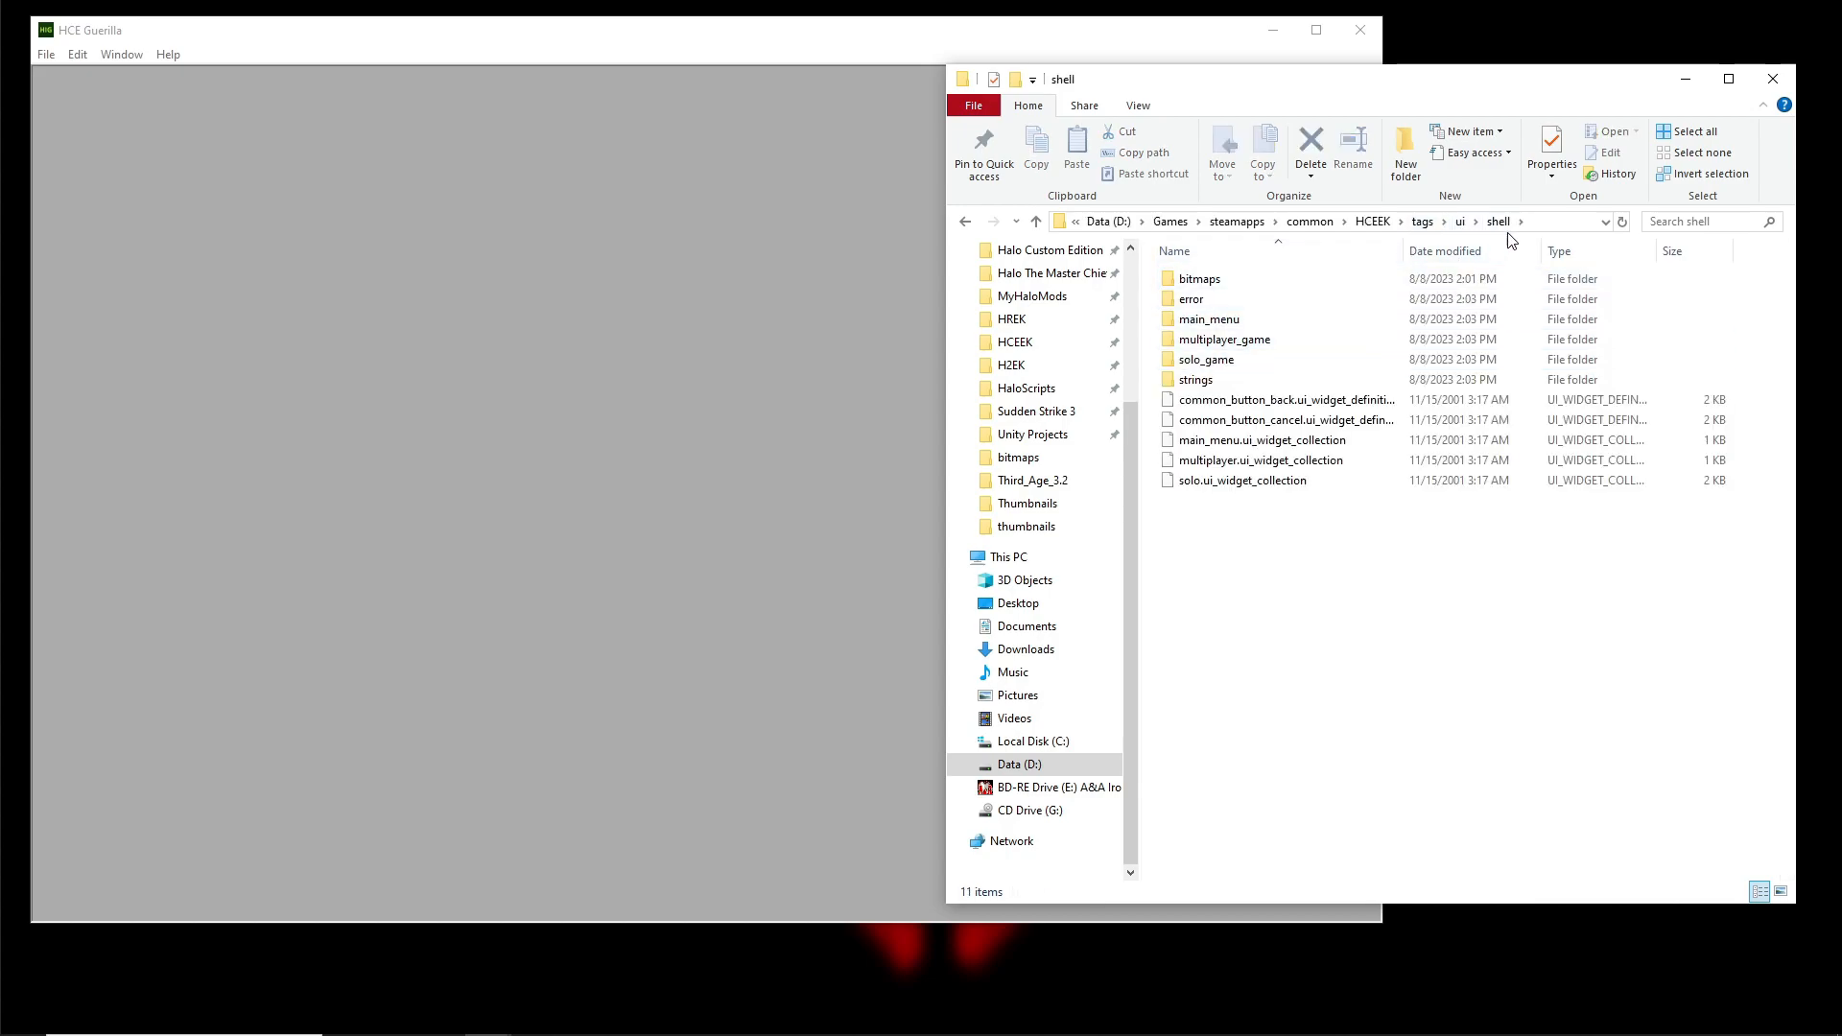
double_click(1238, 320)
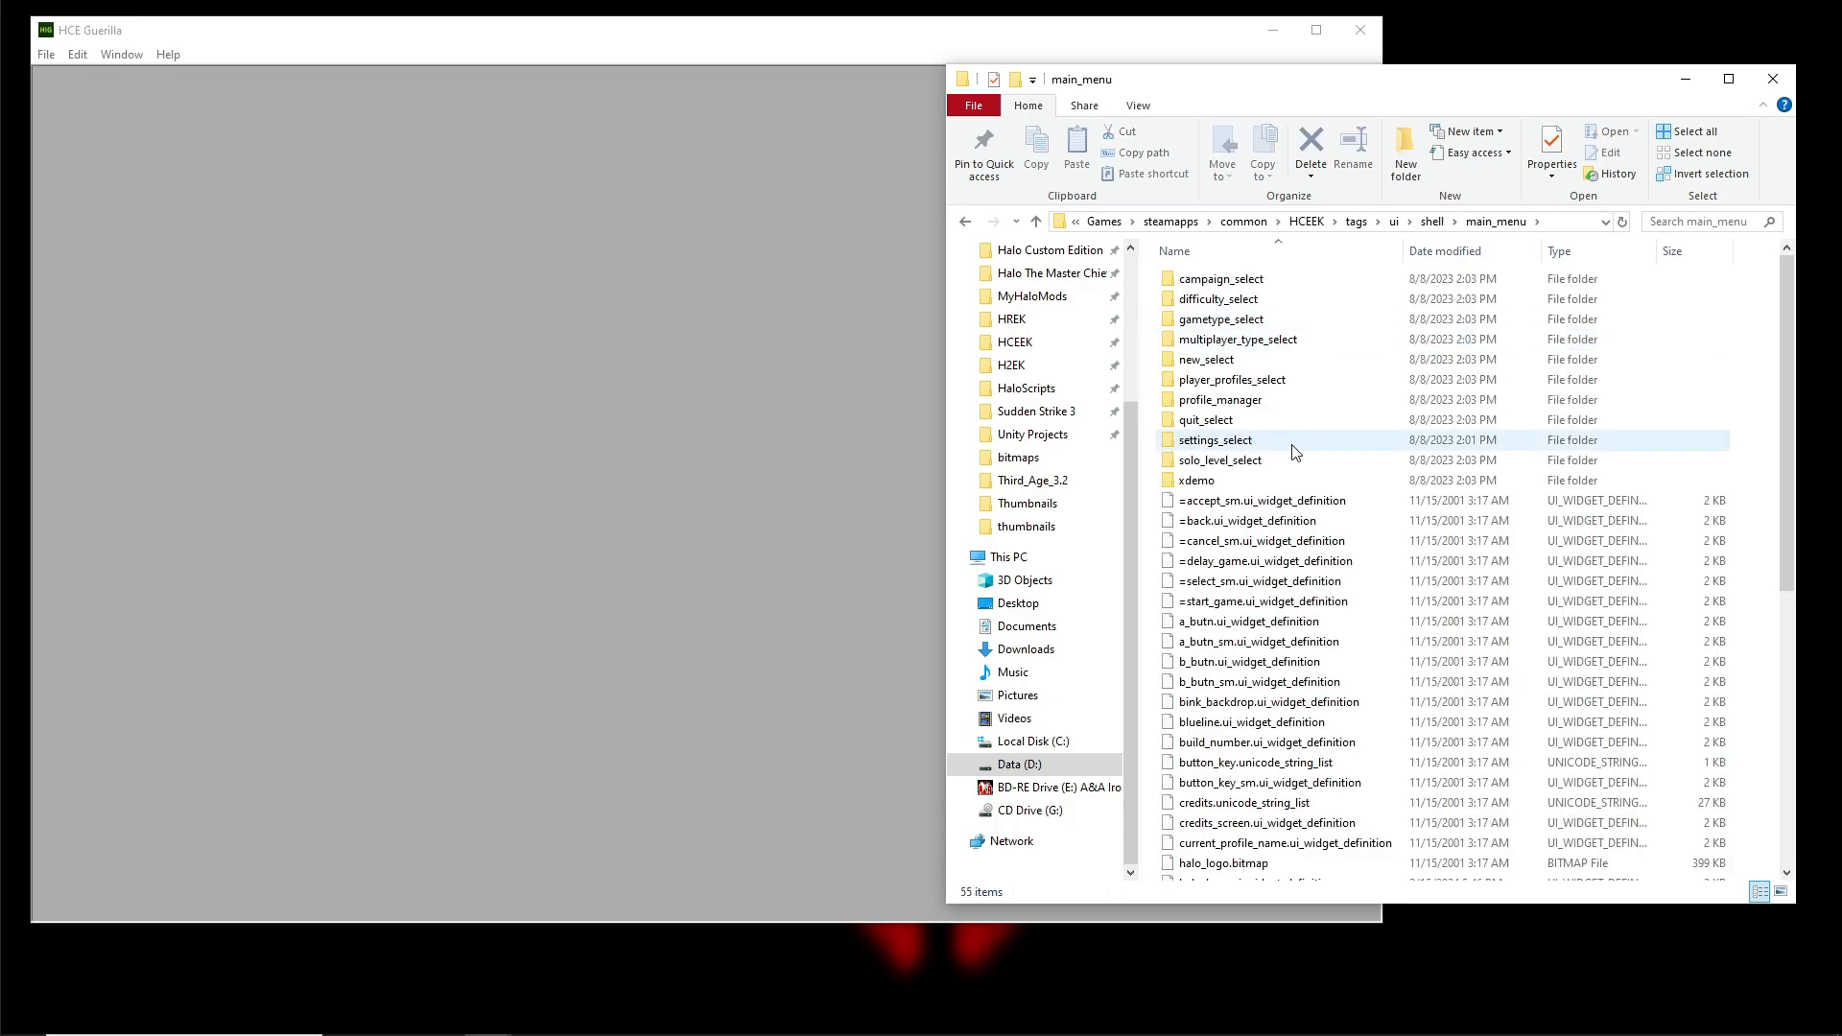
Open menu_multiplayer.bitmap from the main_menu folder in Guerilla
scroll(1296, 451, down, 8)
click(1268, 736)
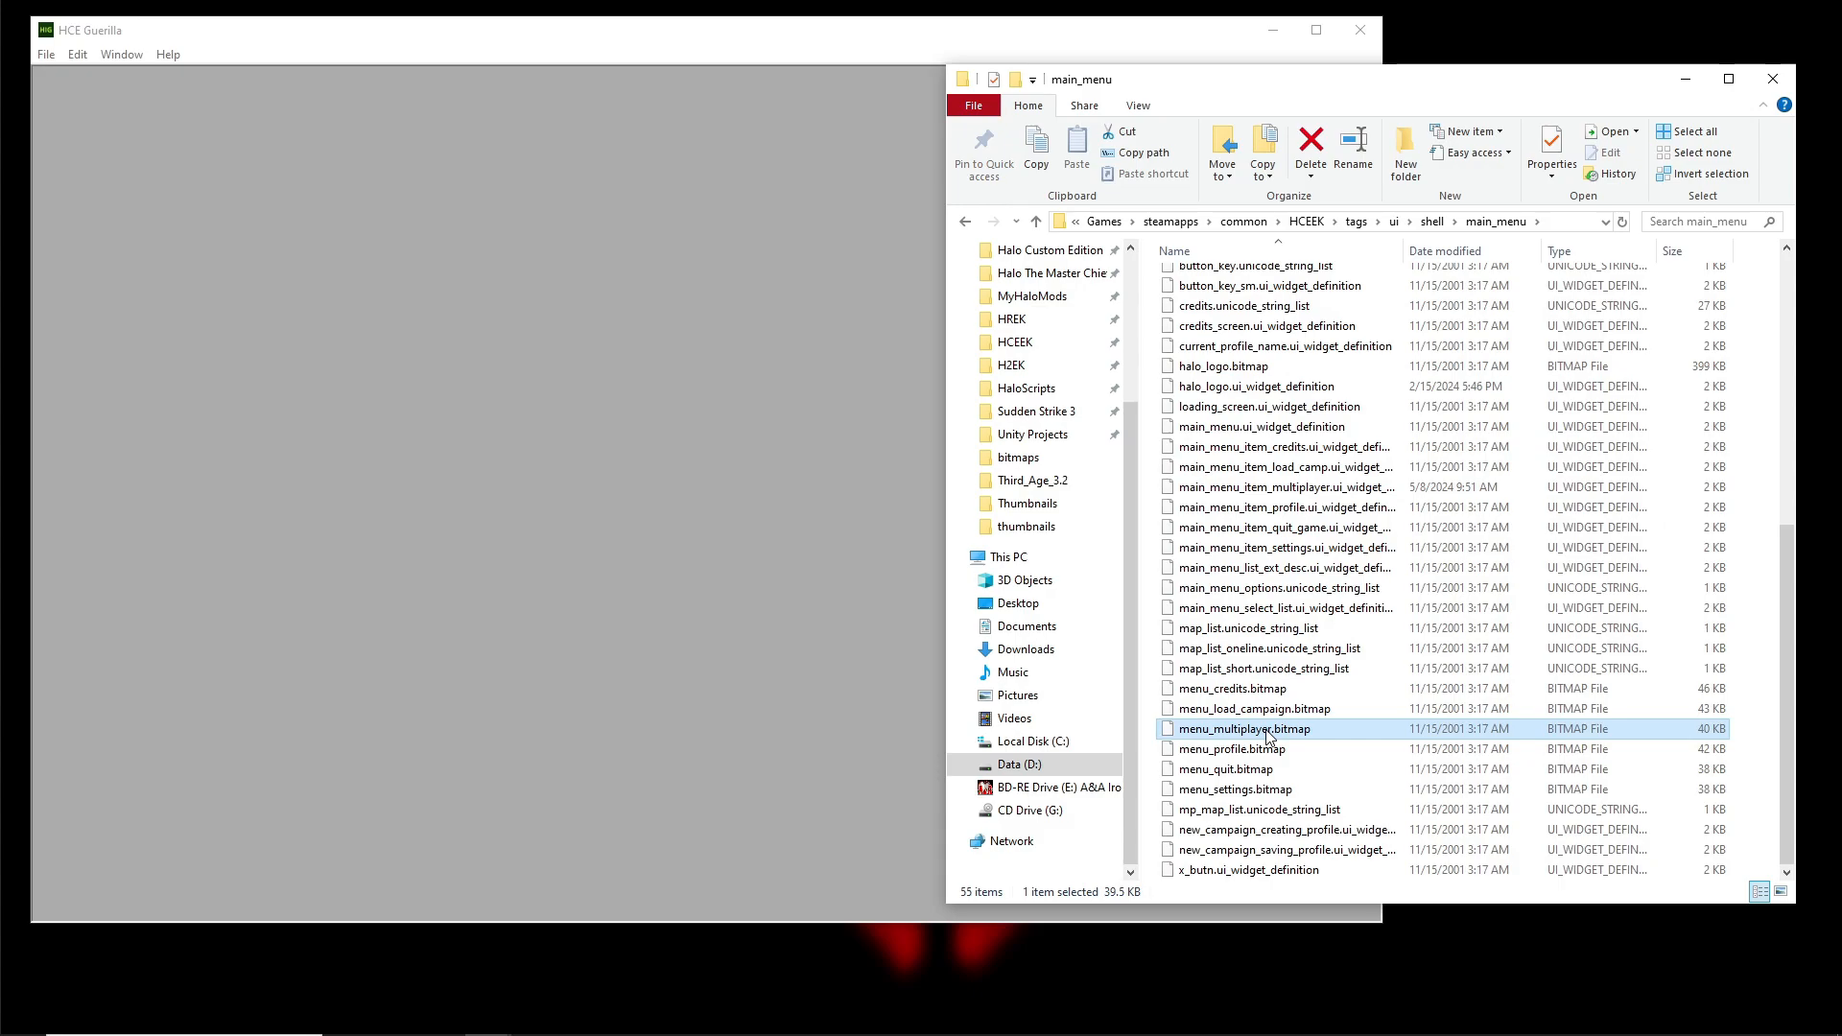
drag(1271, 737, 527, 424)
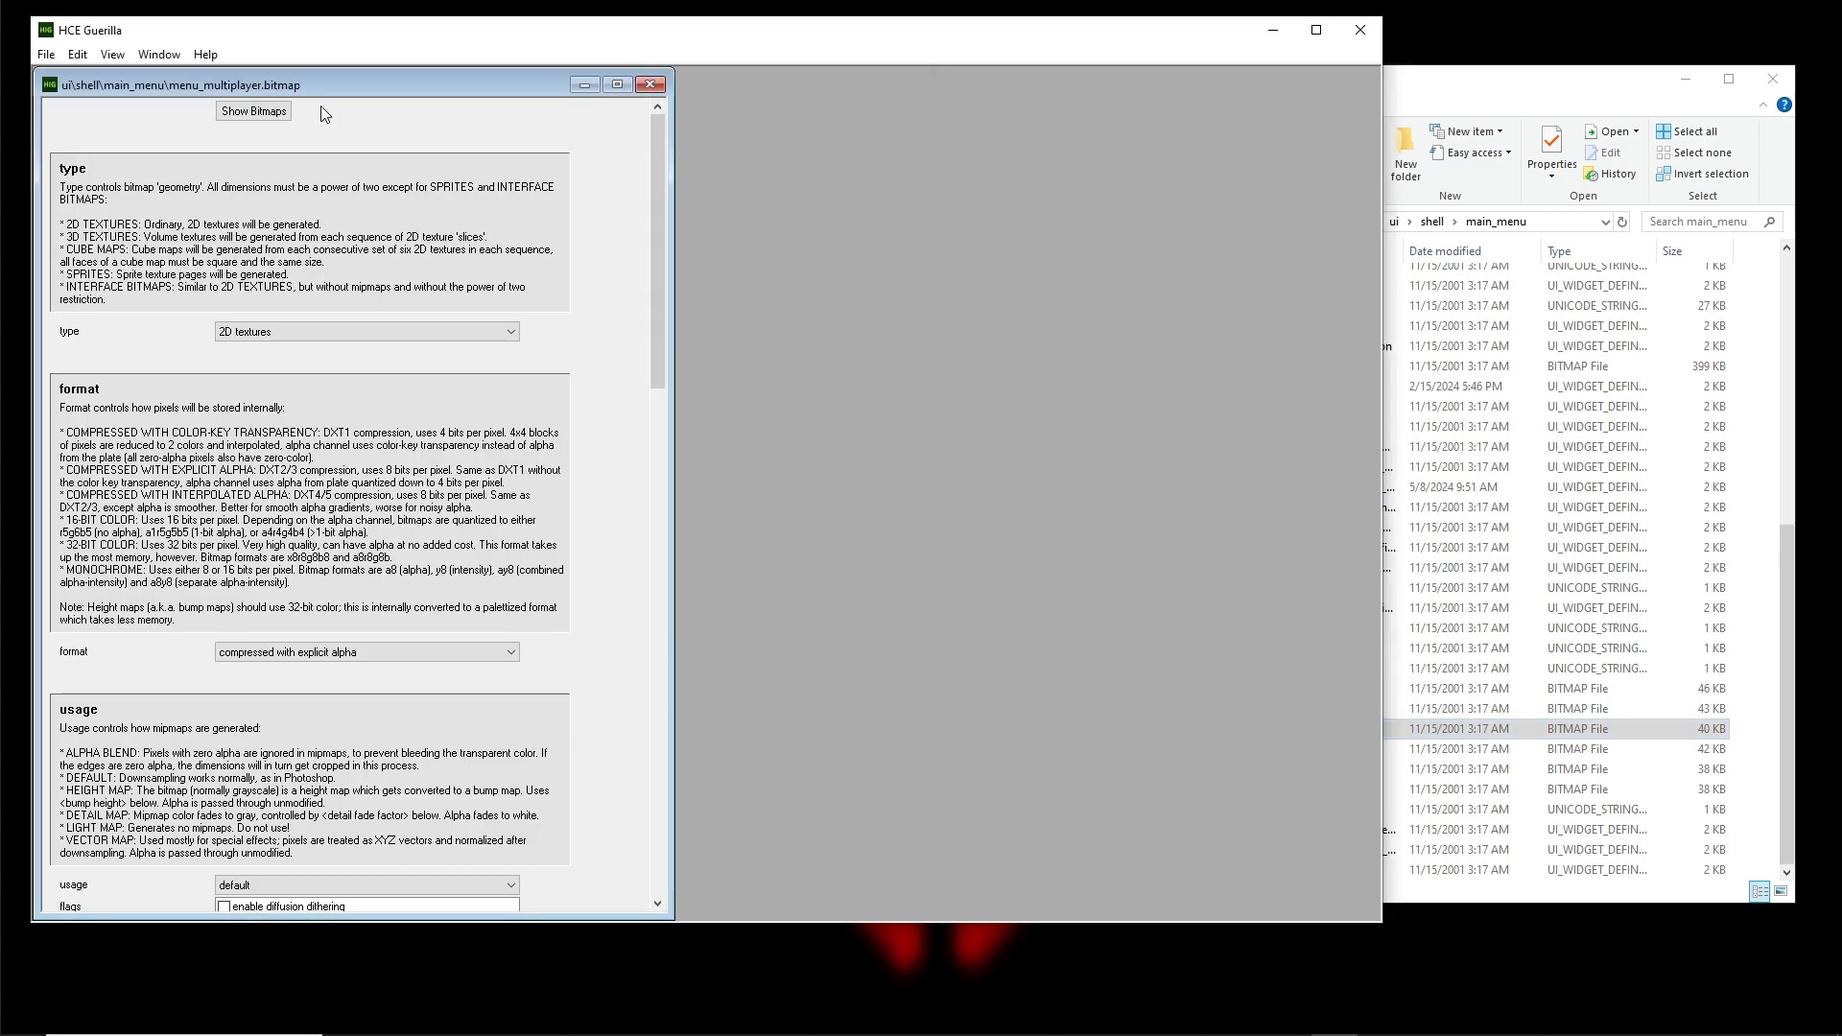
Show the tag's bitmaps in the viewer and go through bitmap 0, bitmap 1 and the source image
click(253, 110)
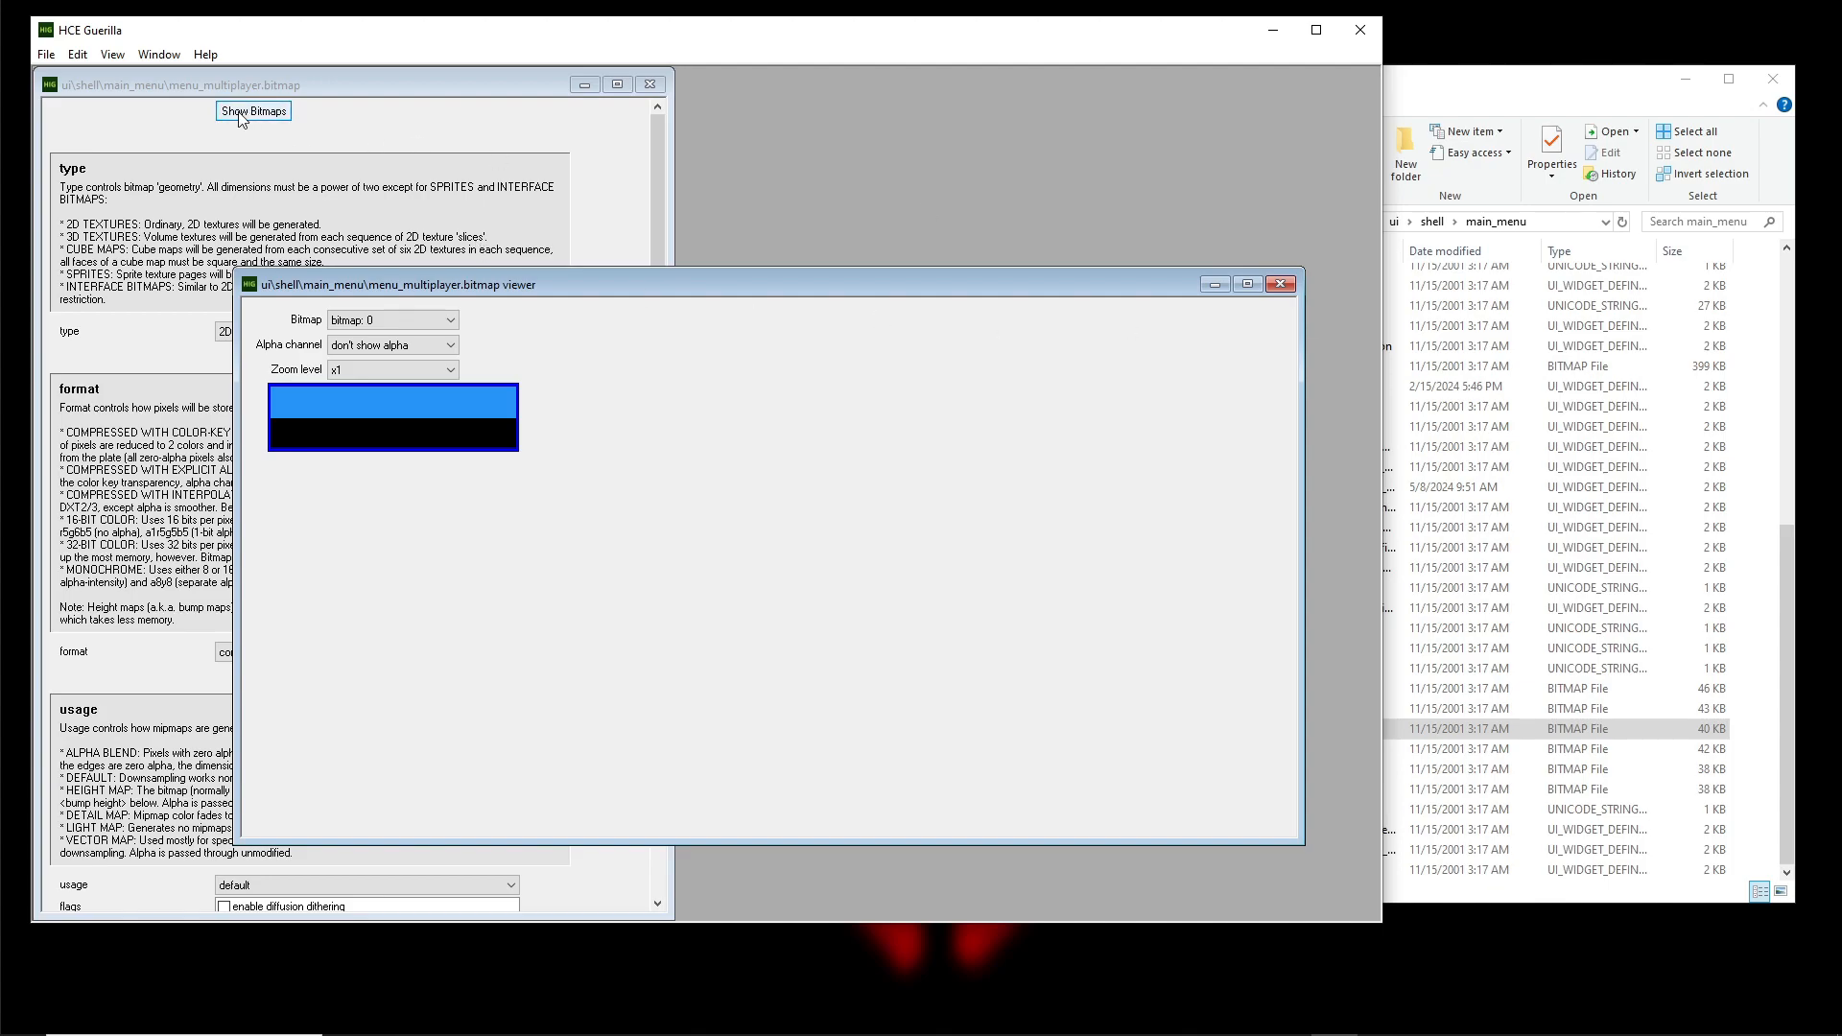
drag(639, 285, 678, 151)
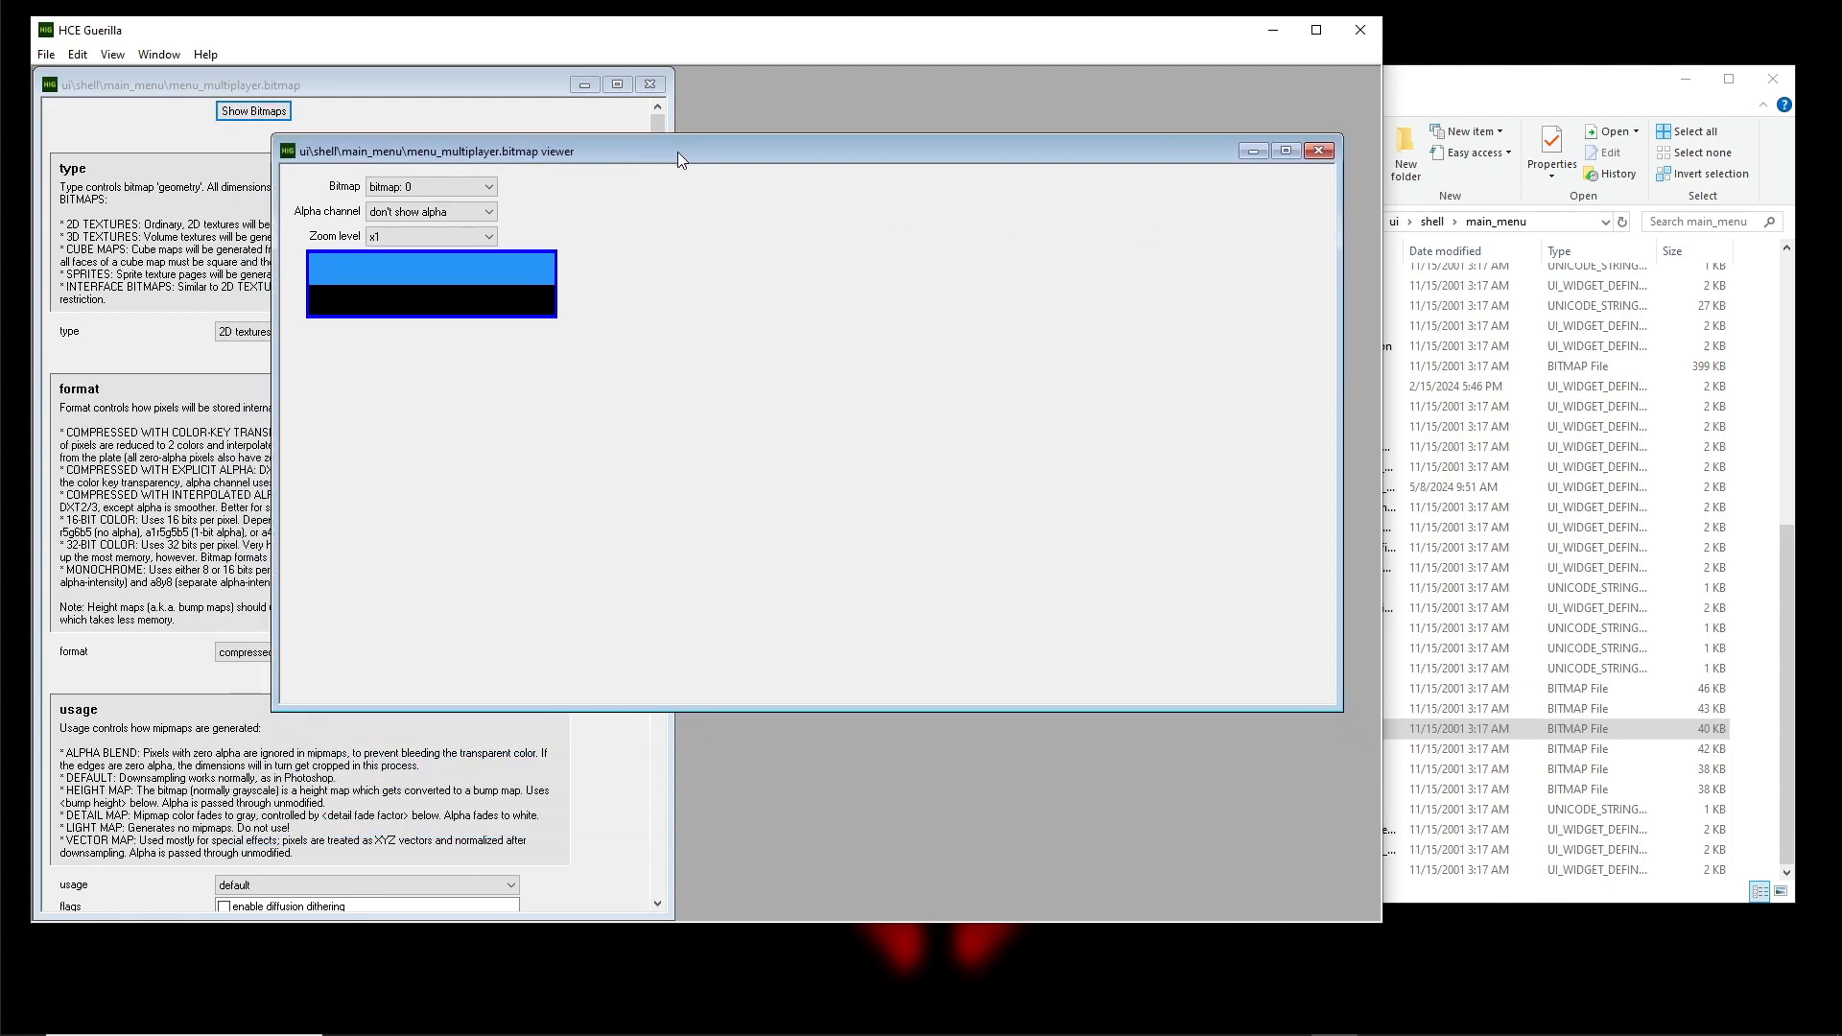
click(434, 186)
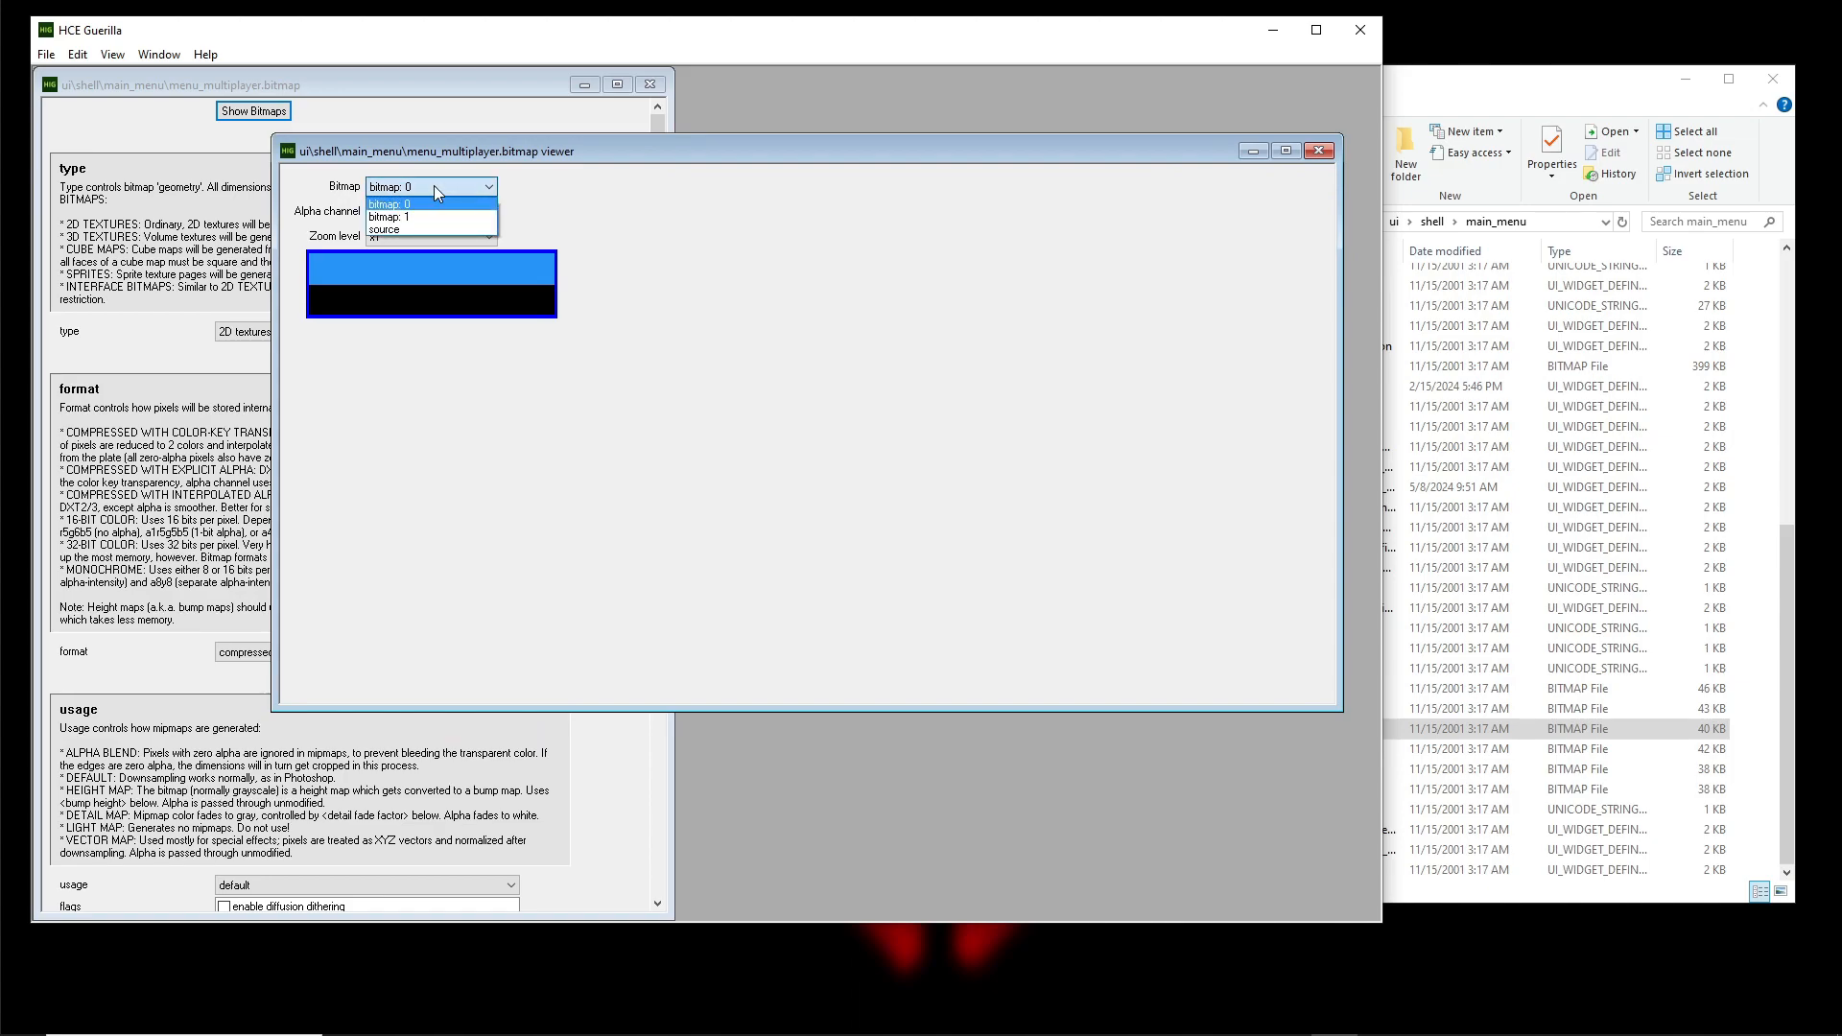
click(434, 186)
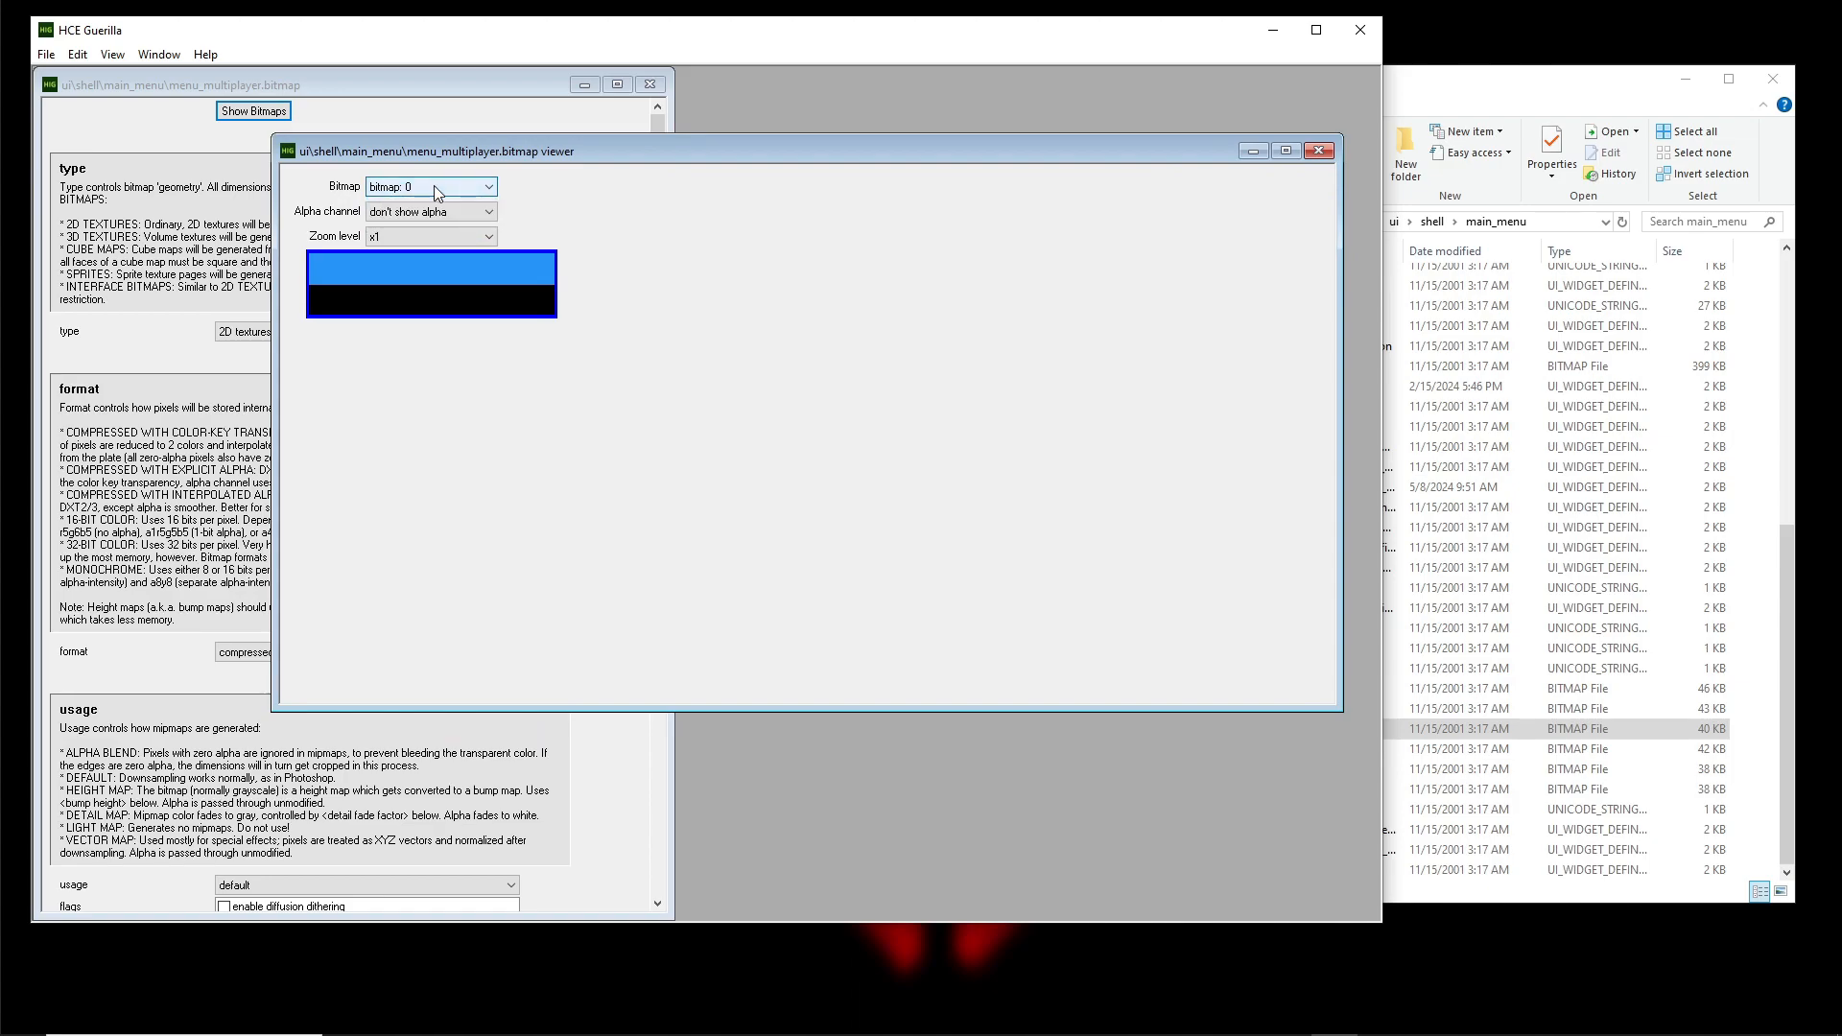
scroll(434, 186, down, 1)
scroll(433, 186, up, 1)
scroll(433, 187, down, 1)
scroll(434, 186, up, 1)
scroll(433, 187, down, 1)
scroll(433, 187, down, 1)
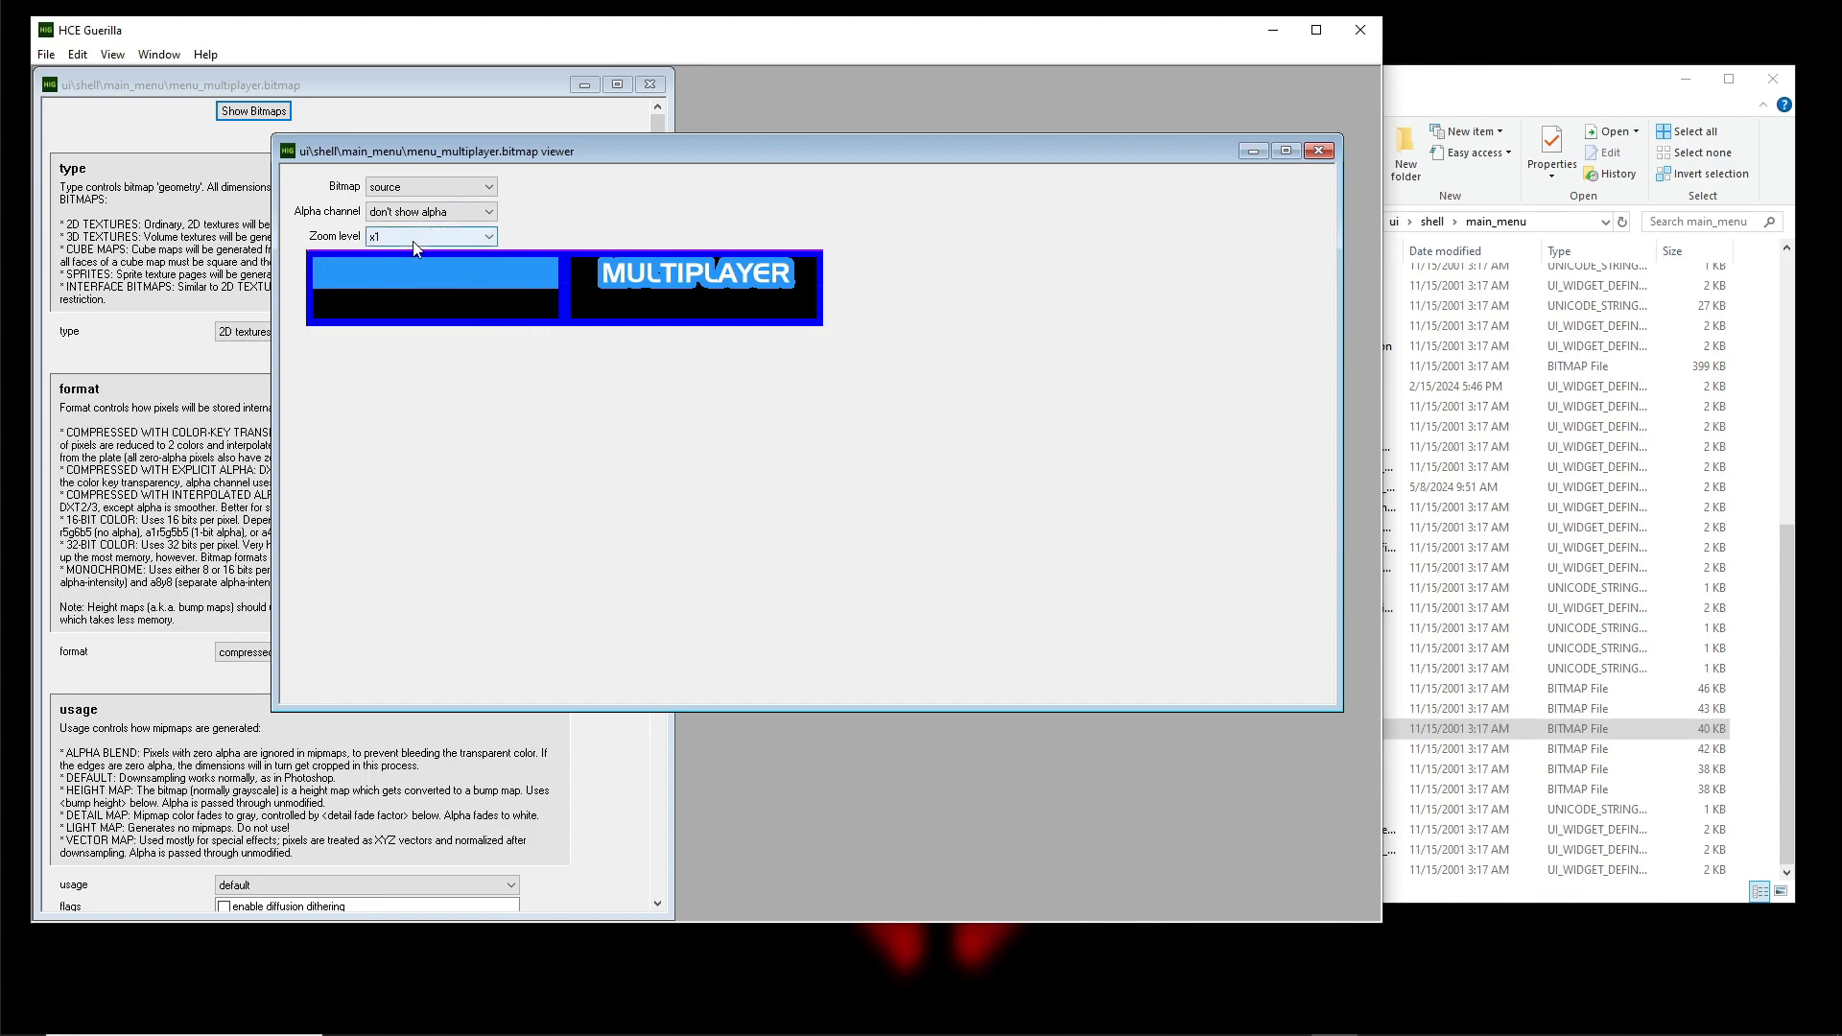
Inspect the source image's pixel colours at higher zoom levels, return to x1 and close the viewer
scroll(413, 240, down, 5)
scroll(498, 362, down, 3)
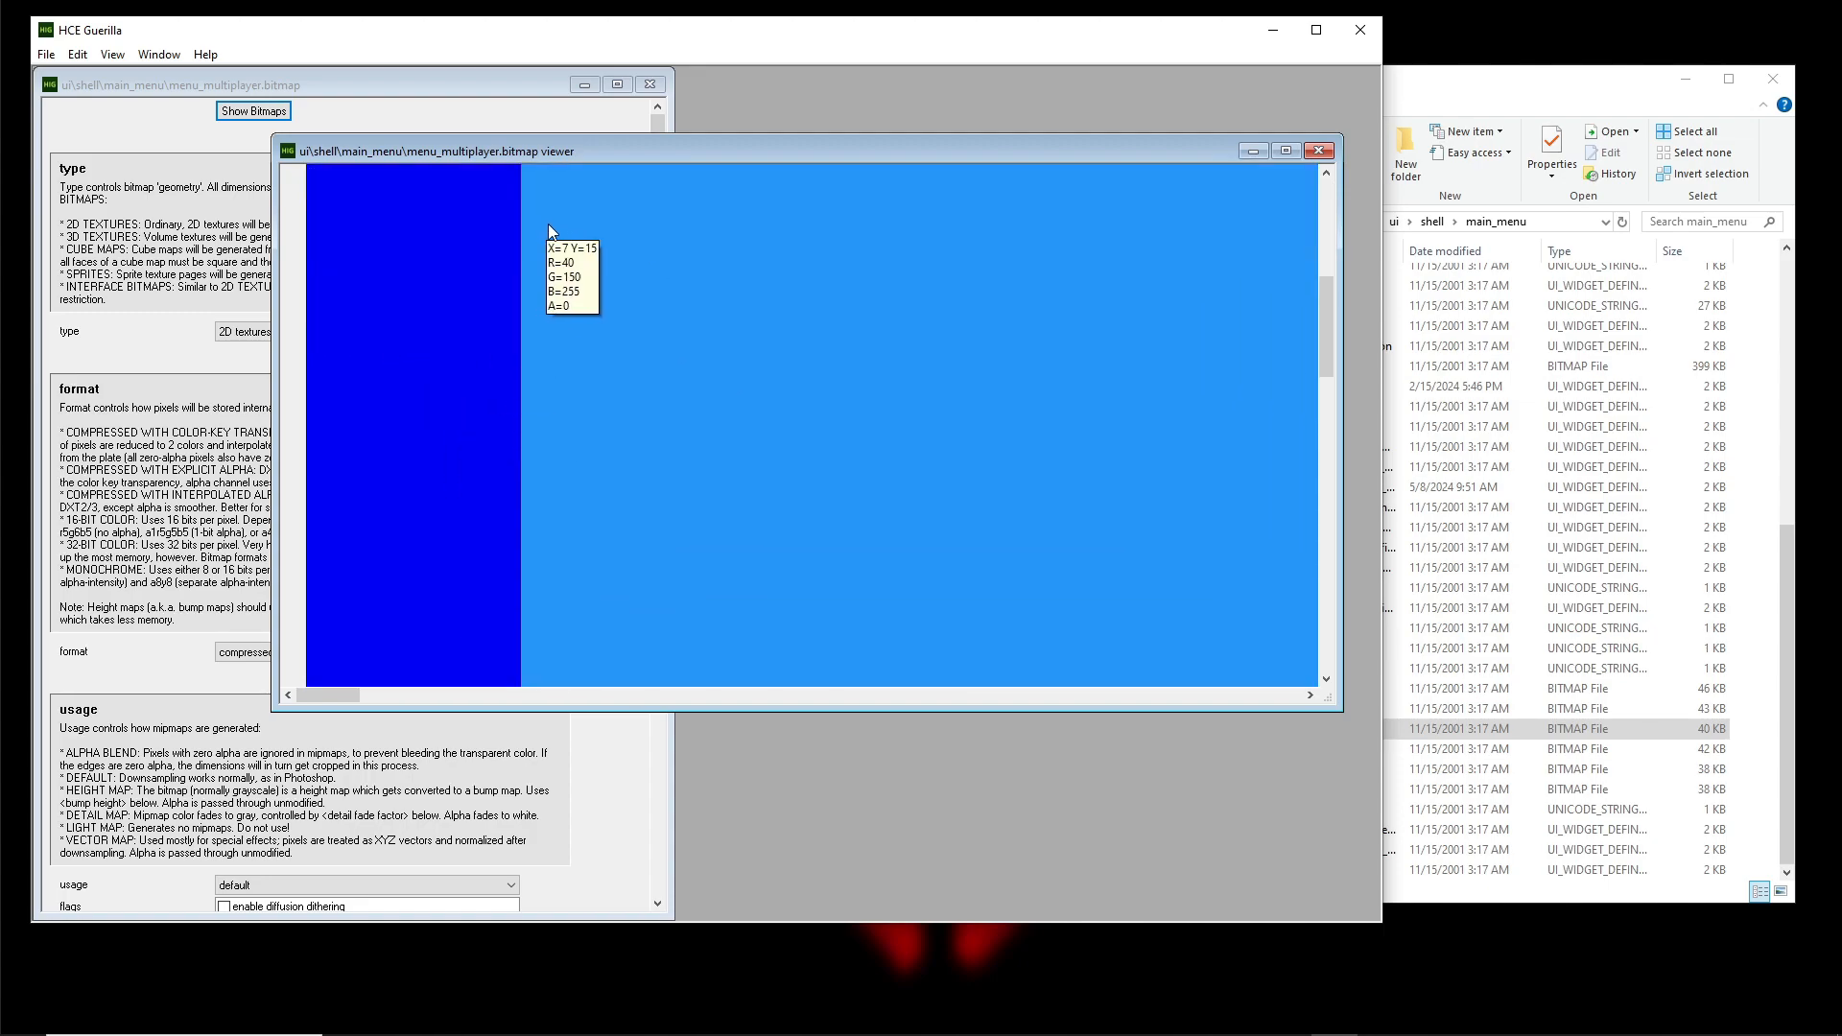
scroll(547, 234, up, 3)
scroll(460, 236, up, 4)
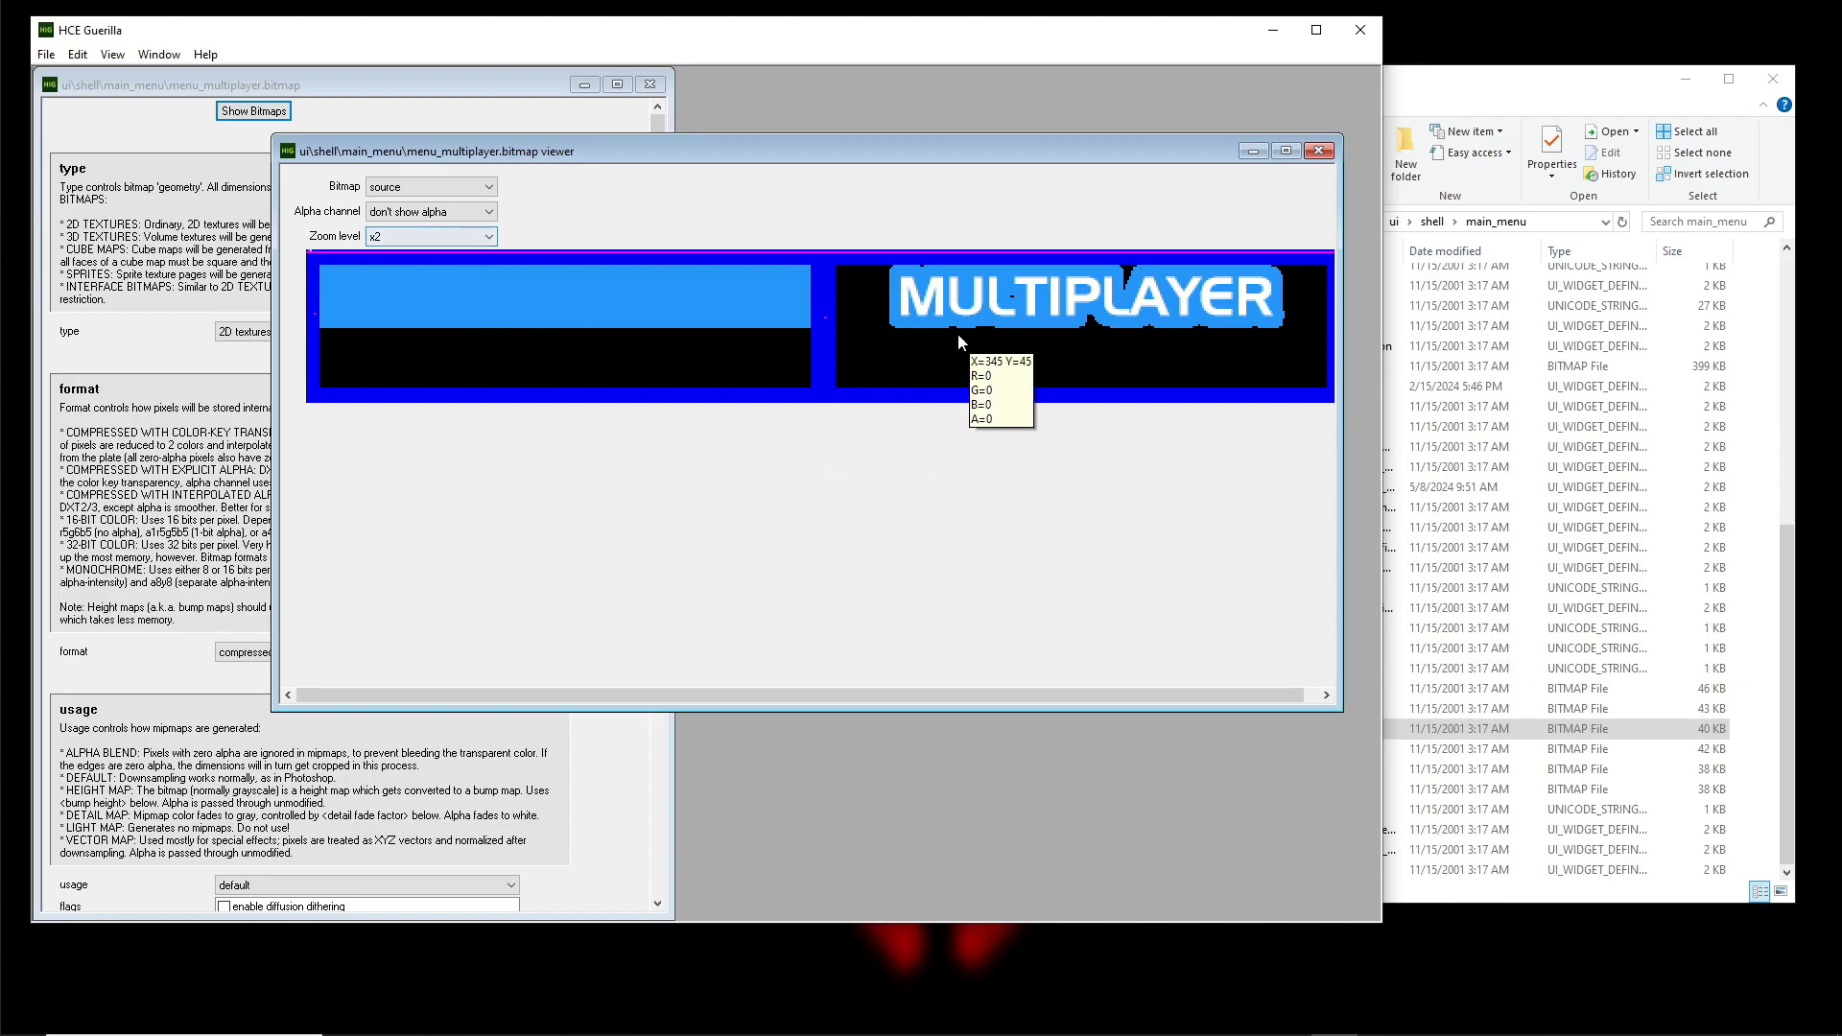
scroll(423, 245, up, 1)
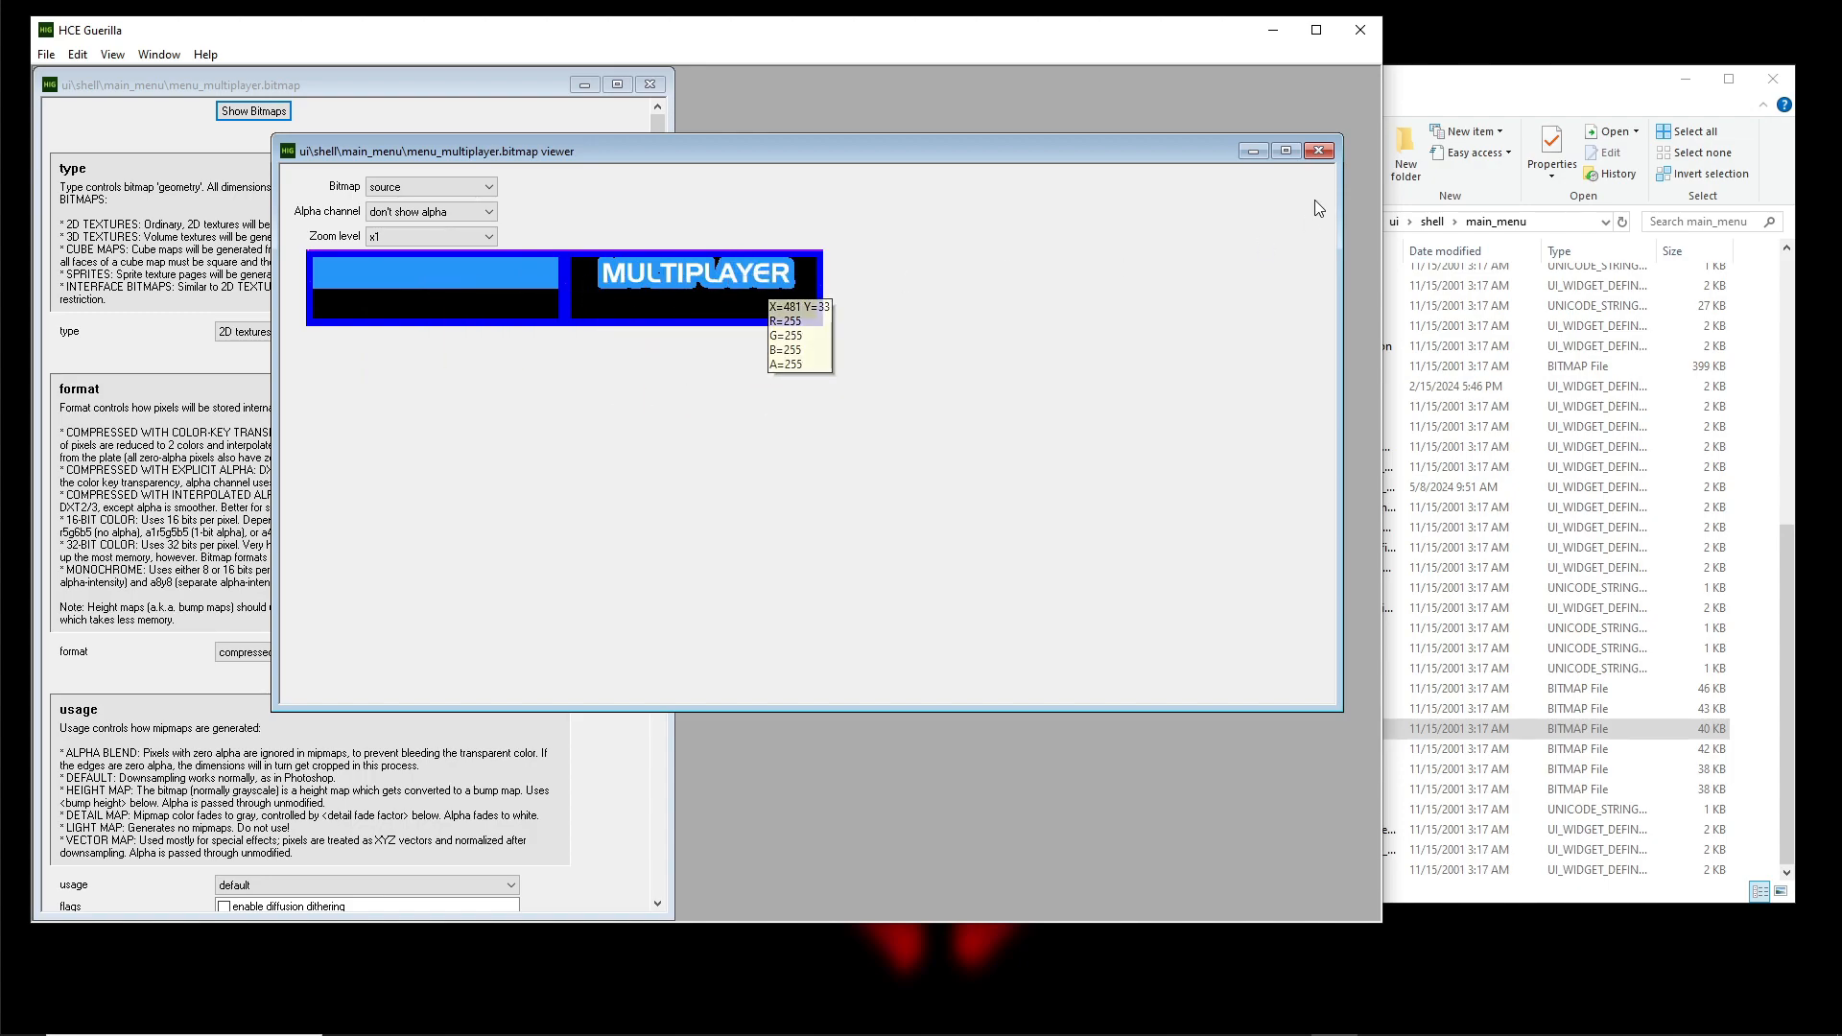
click(1319, 150)
Check the color plate width and height in the menu_multiplayer bitmap tag
scroll(601, 552, down, 15)
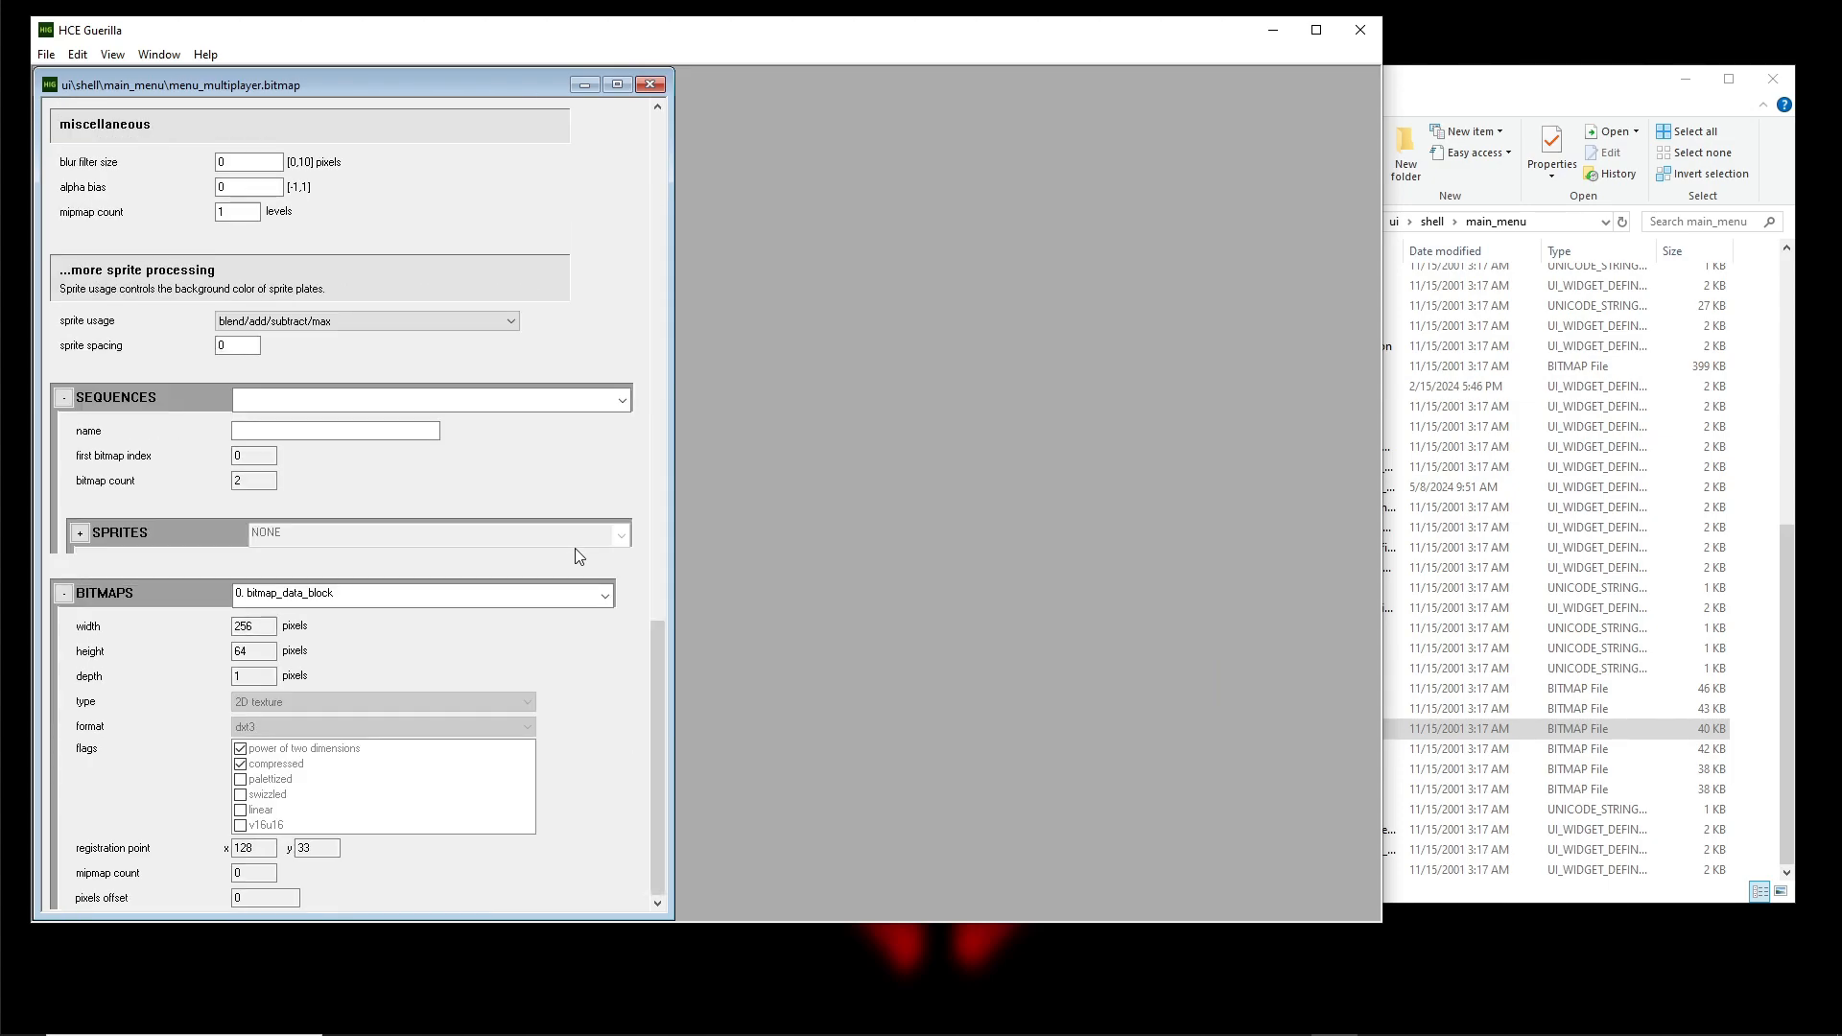
scroll(383, 460, up, 6)
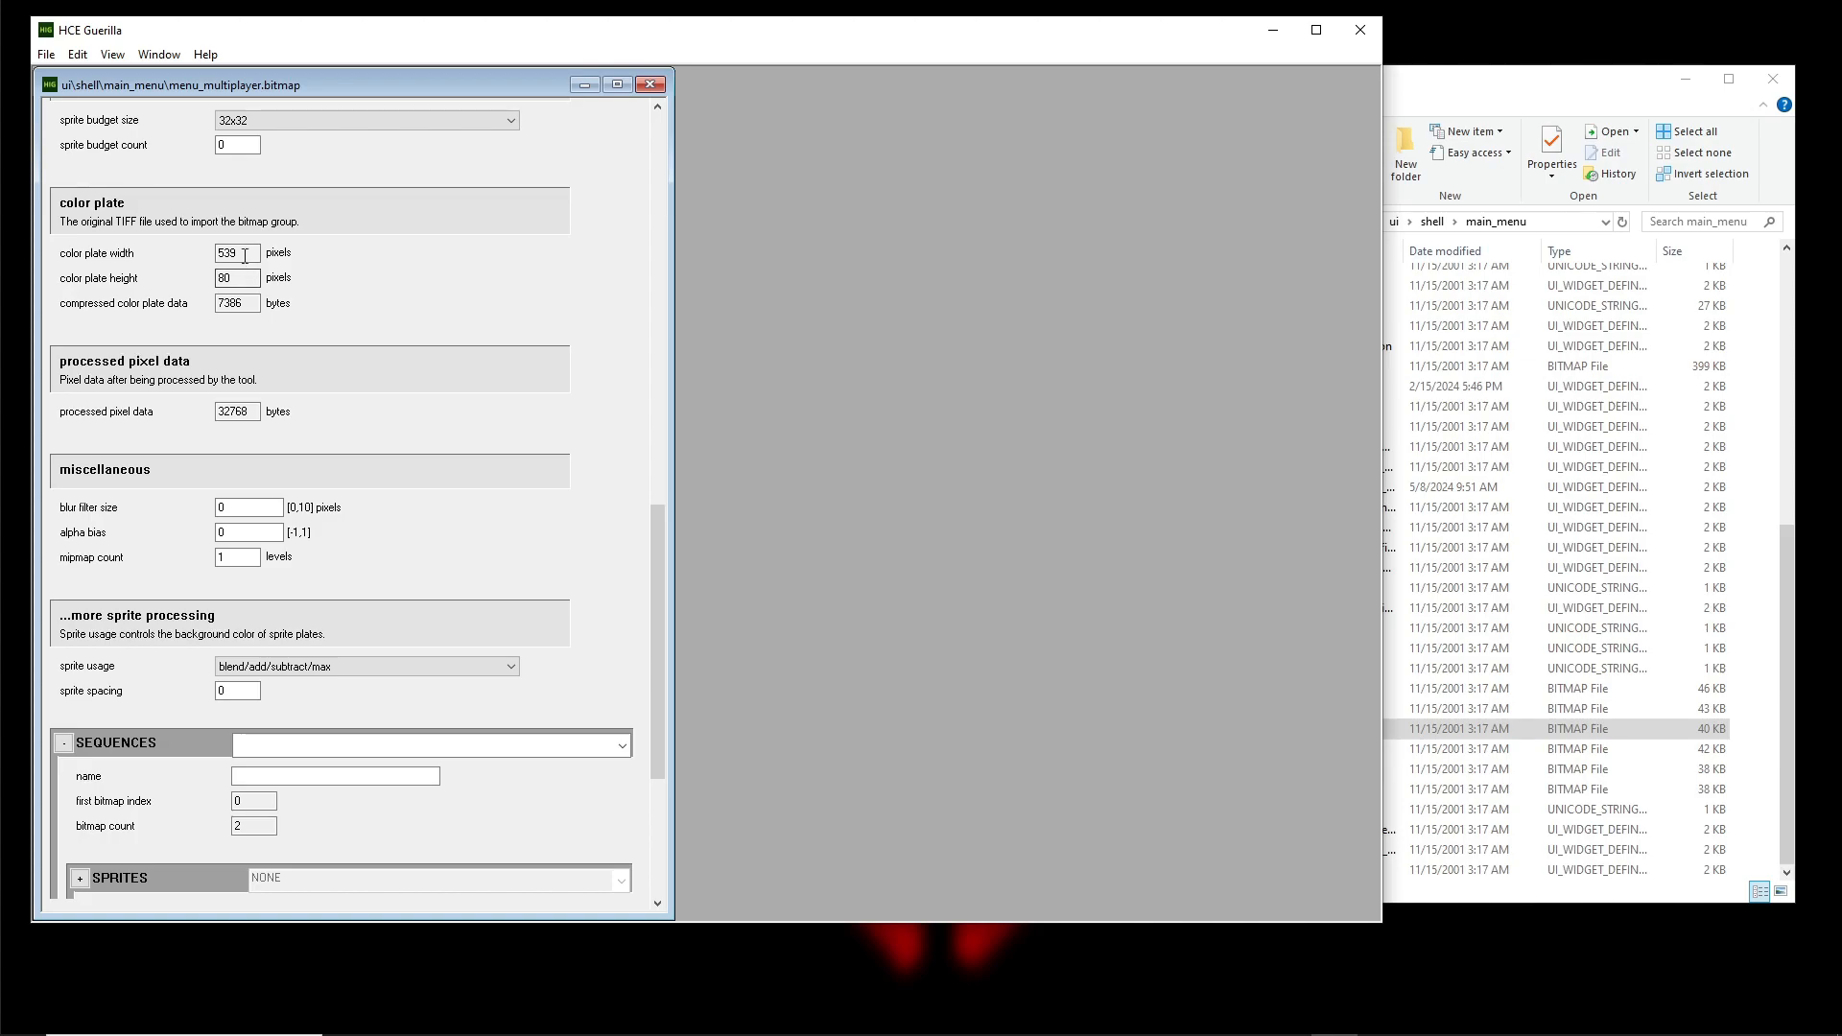
mouse_move(218, 256)
mouse_down()
mouse_move(247, 256)
mouse_move(194, 279)
mouse_up()
Look through the tag's bitmap data blocks and check the width and height of block 0
scroll(377, 280, down, 6)
click(285, 590)
click(285, 590)
click(285, 590)
click(285, 590)
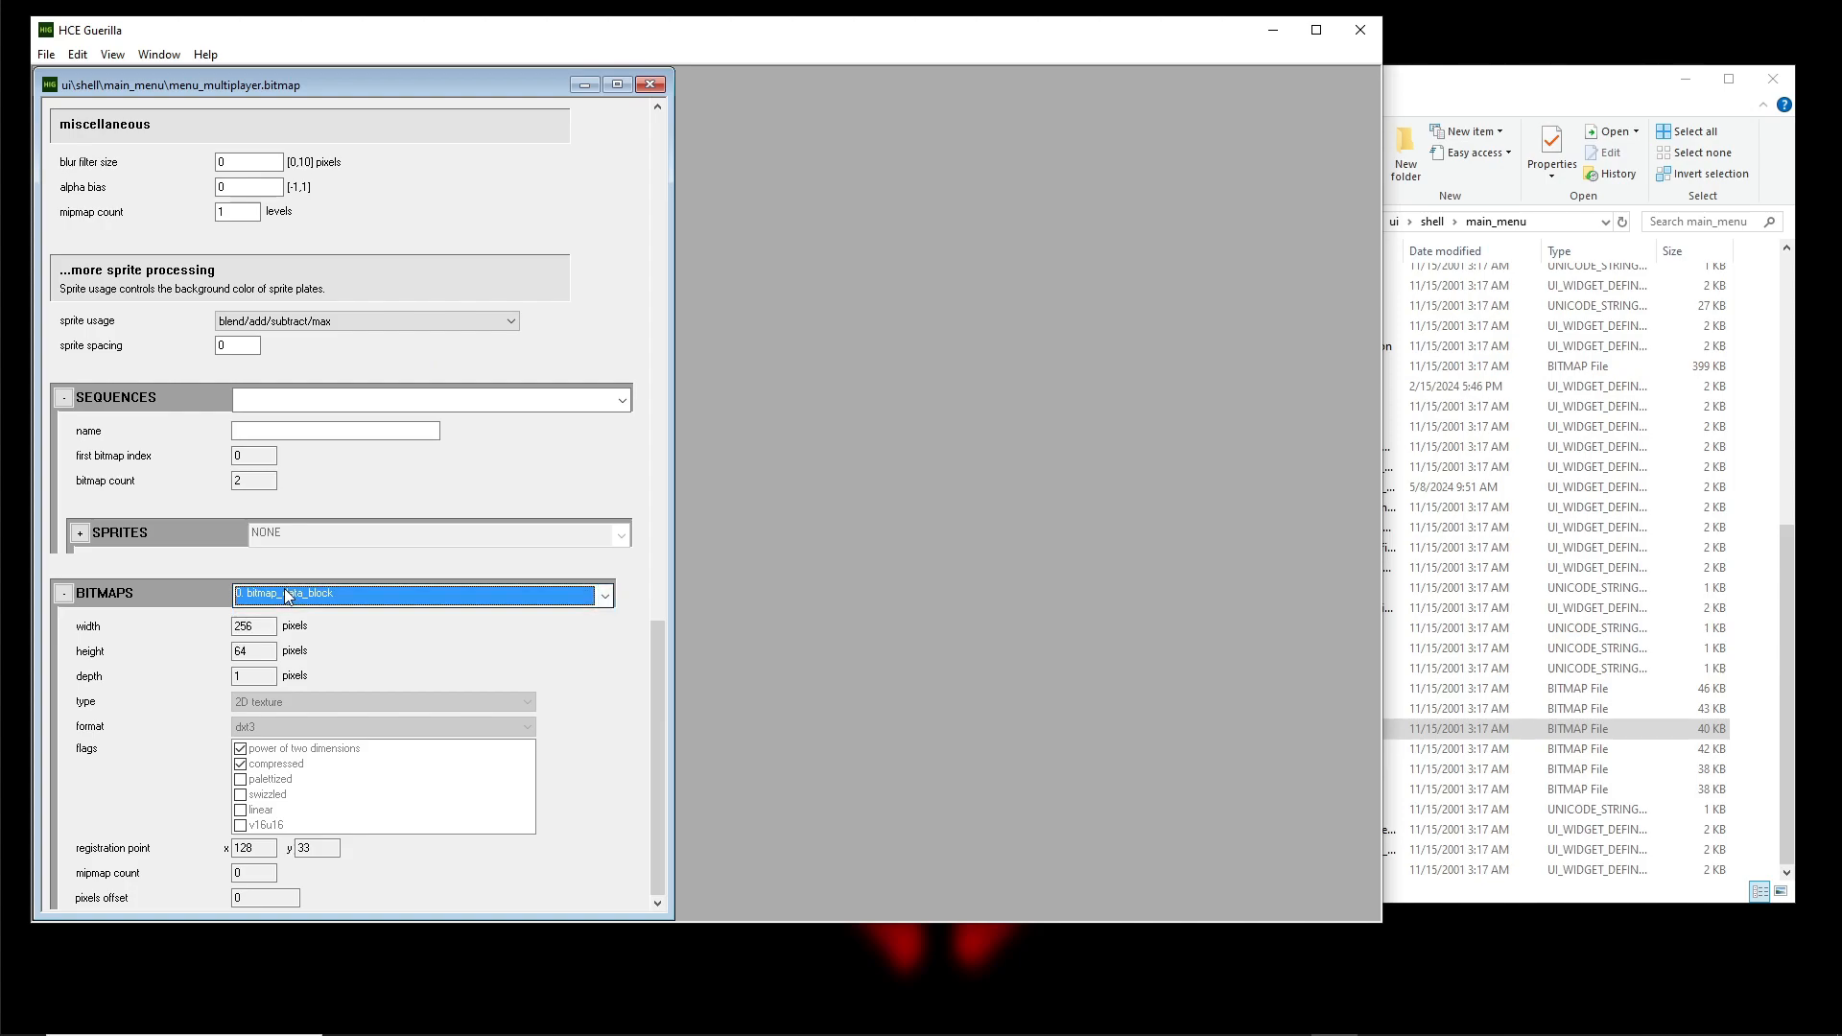
scroll(270, 595, down, 1)
scroll(273, 599, up, 1)
click(270, 628)
mouse_move(270, 628)
mouse_down()
mouse_move(234, 635)
mouse_move(265, 653)
mouse_up()
click(350, 645)
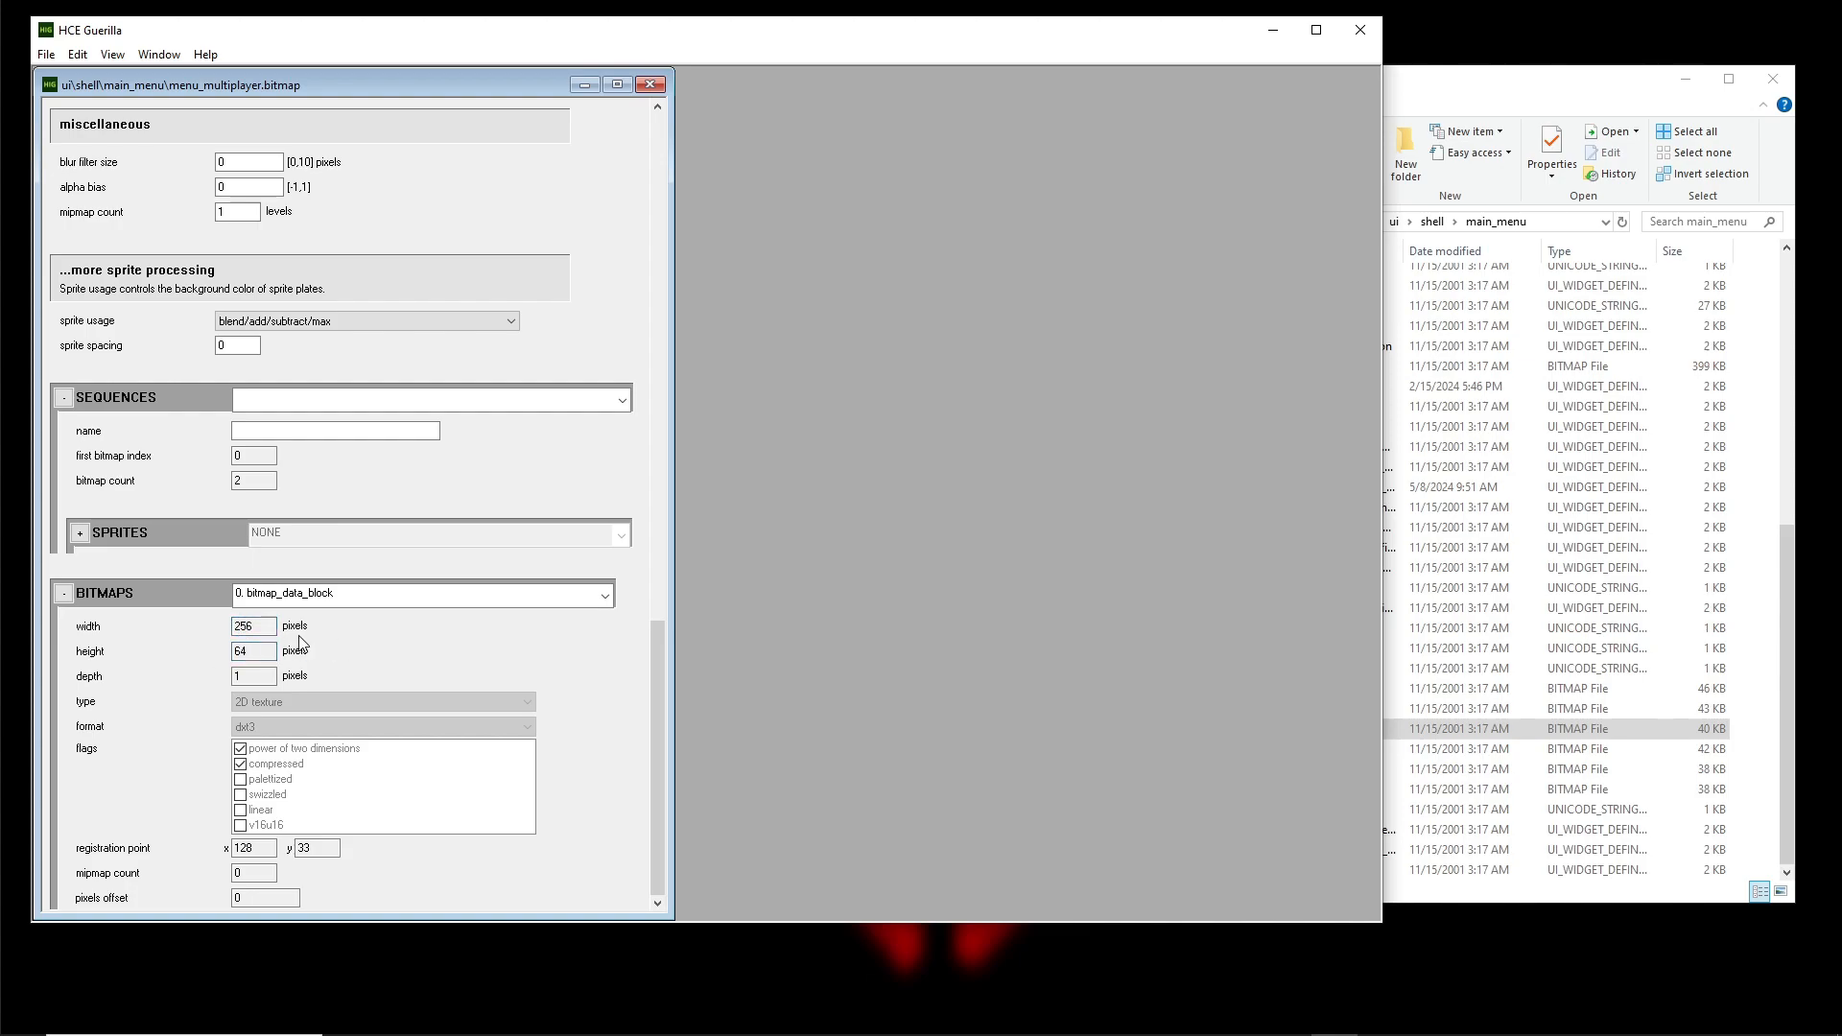
Compare the bitmap tag's type setting with the pixel width and height of its first bitmap
scroll(447, 518, up, 12)
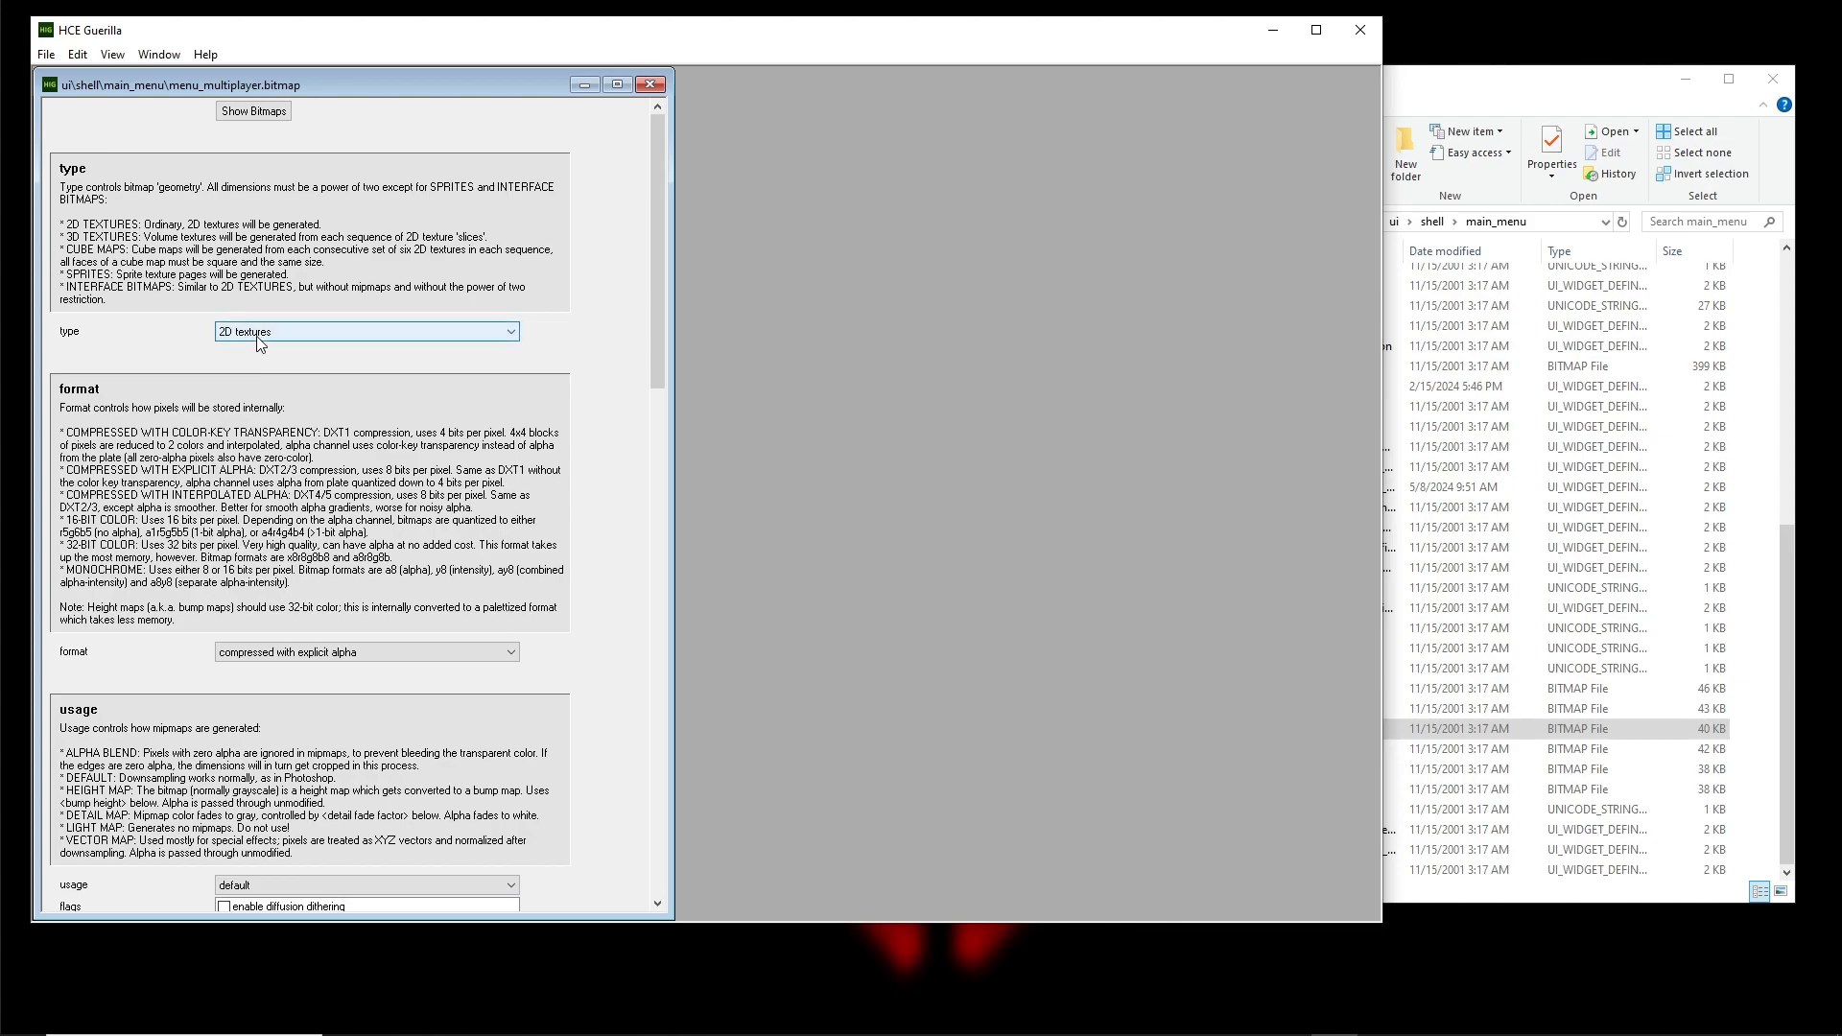
scroll(654, 446, down, 12)
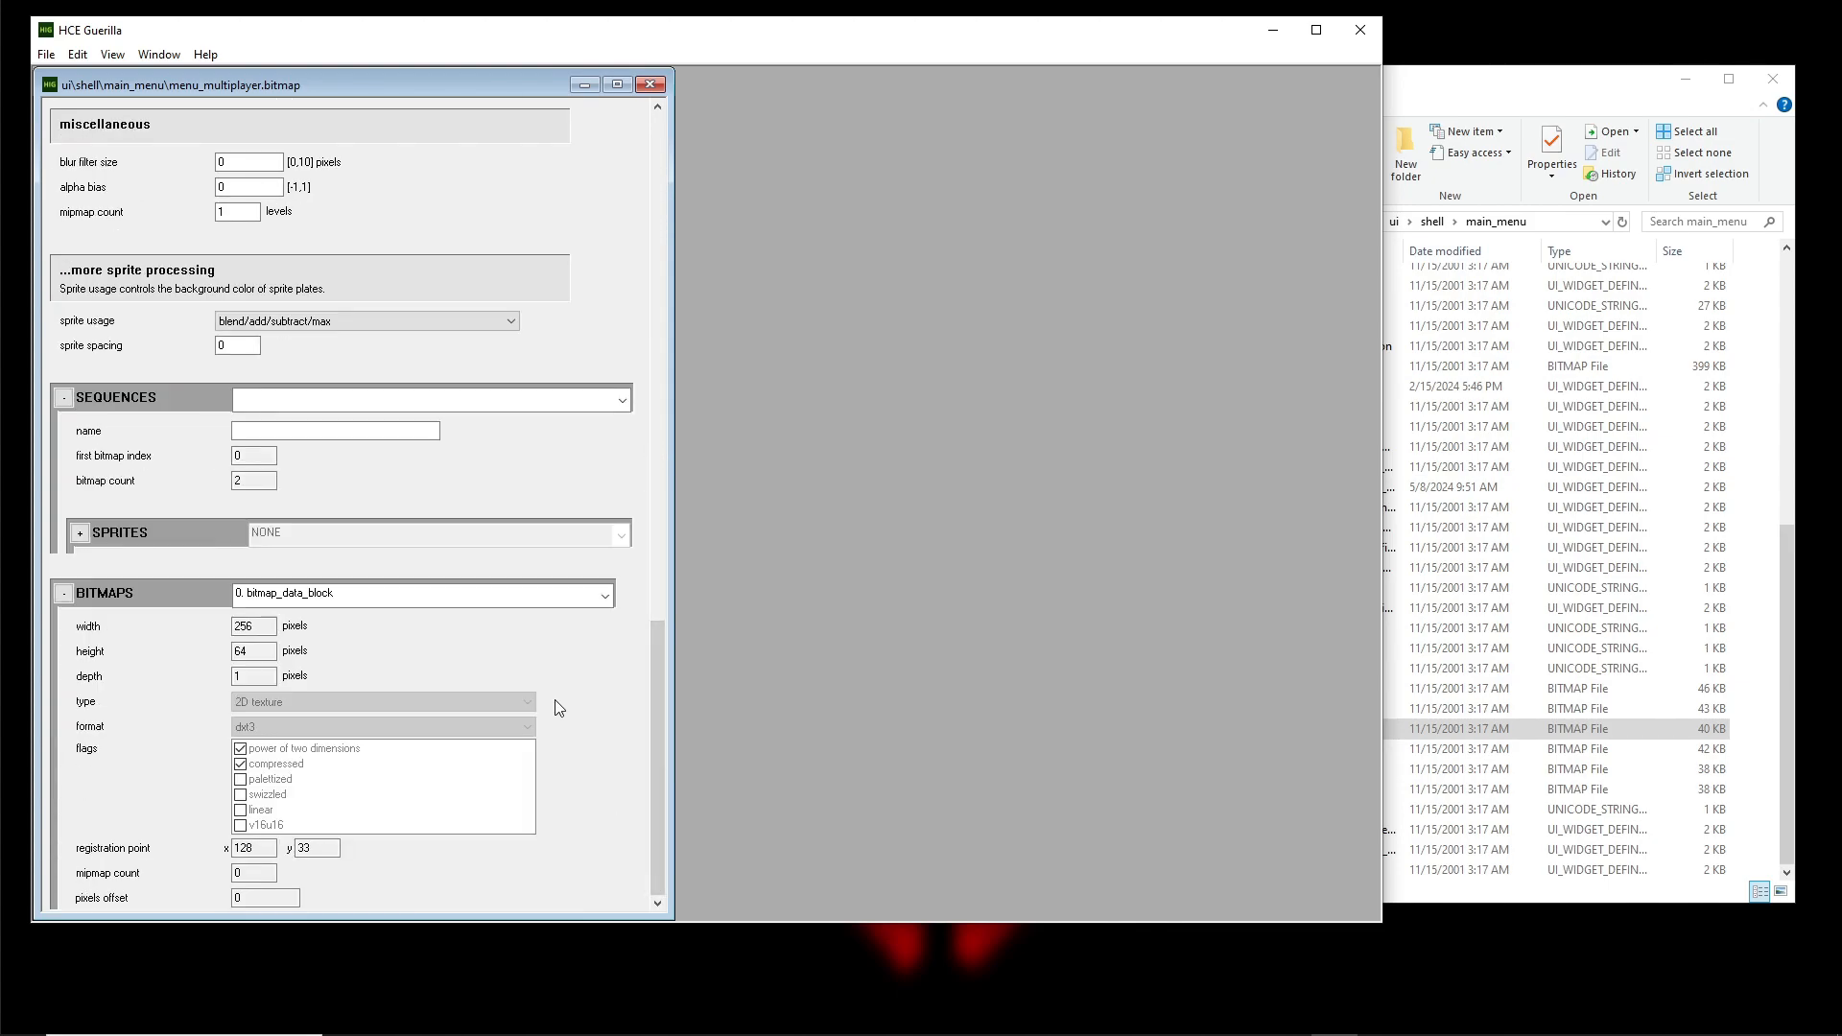
drag(253, 652, 204, 623)
click(268, 629)
mouse_move(256, 628)
mouse_down()
mouse_move(225, 652)
mouse_move(203, 625)
mouse_move(240, 654)
mouse_move(257, 628)
mouse_up()
Review the multiplayer menu's source image in the bitmap viewer again, then close the viewer
scroll(370, 641, up, 15)
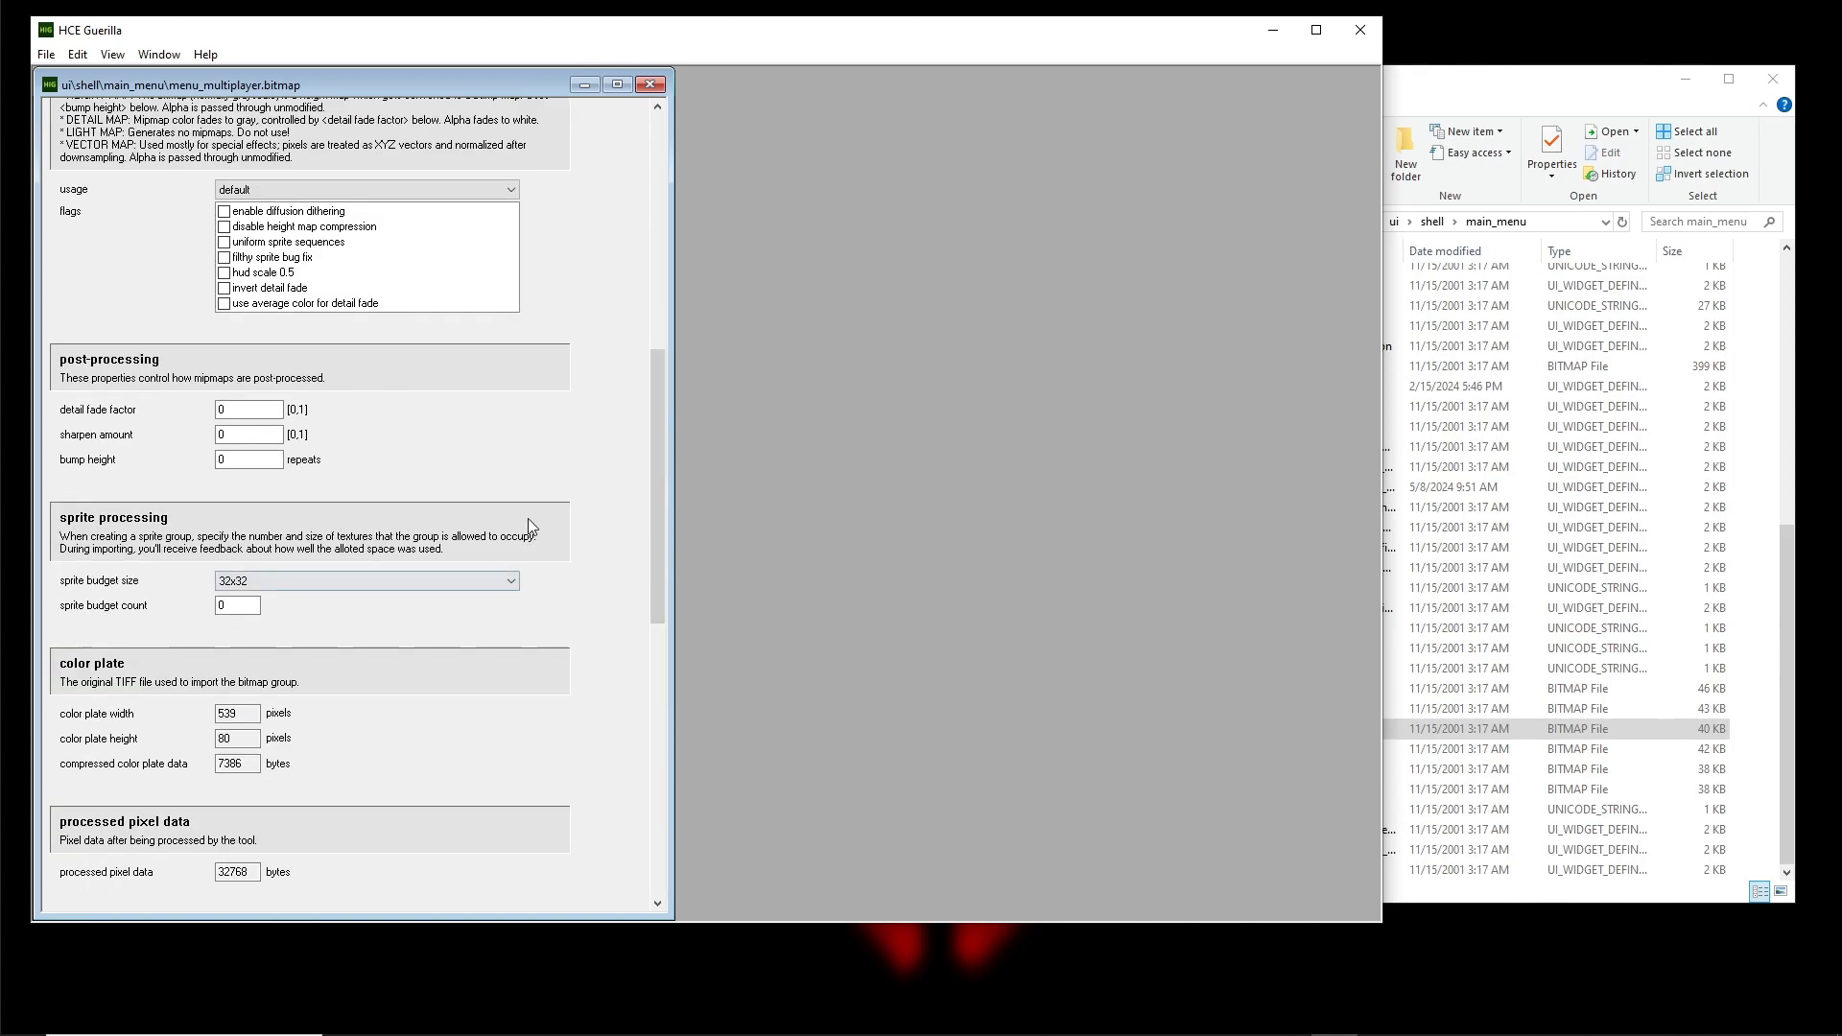
click(235, 112)
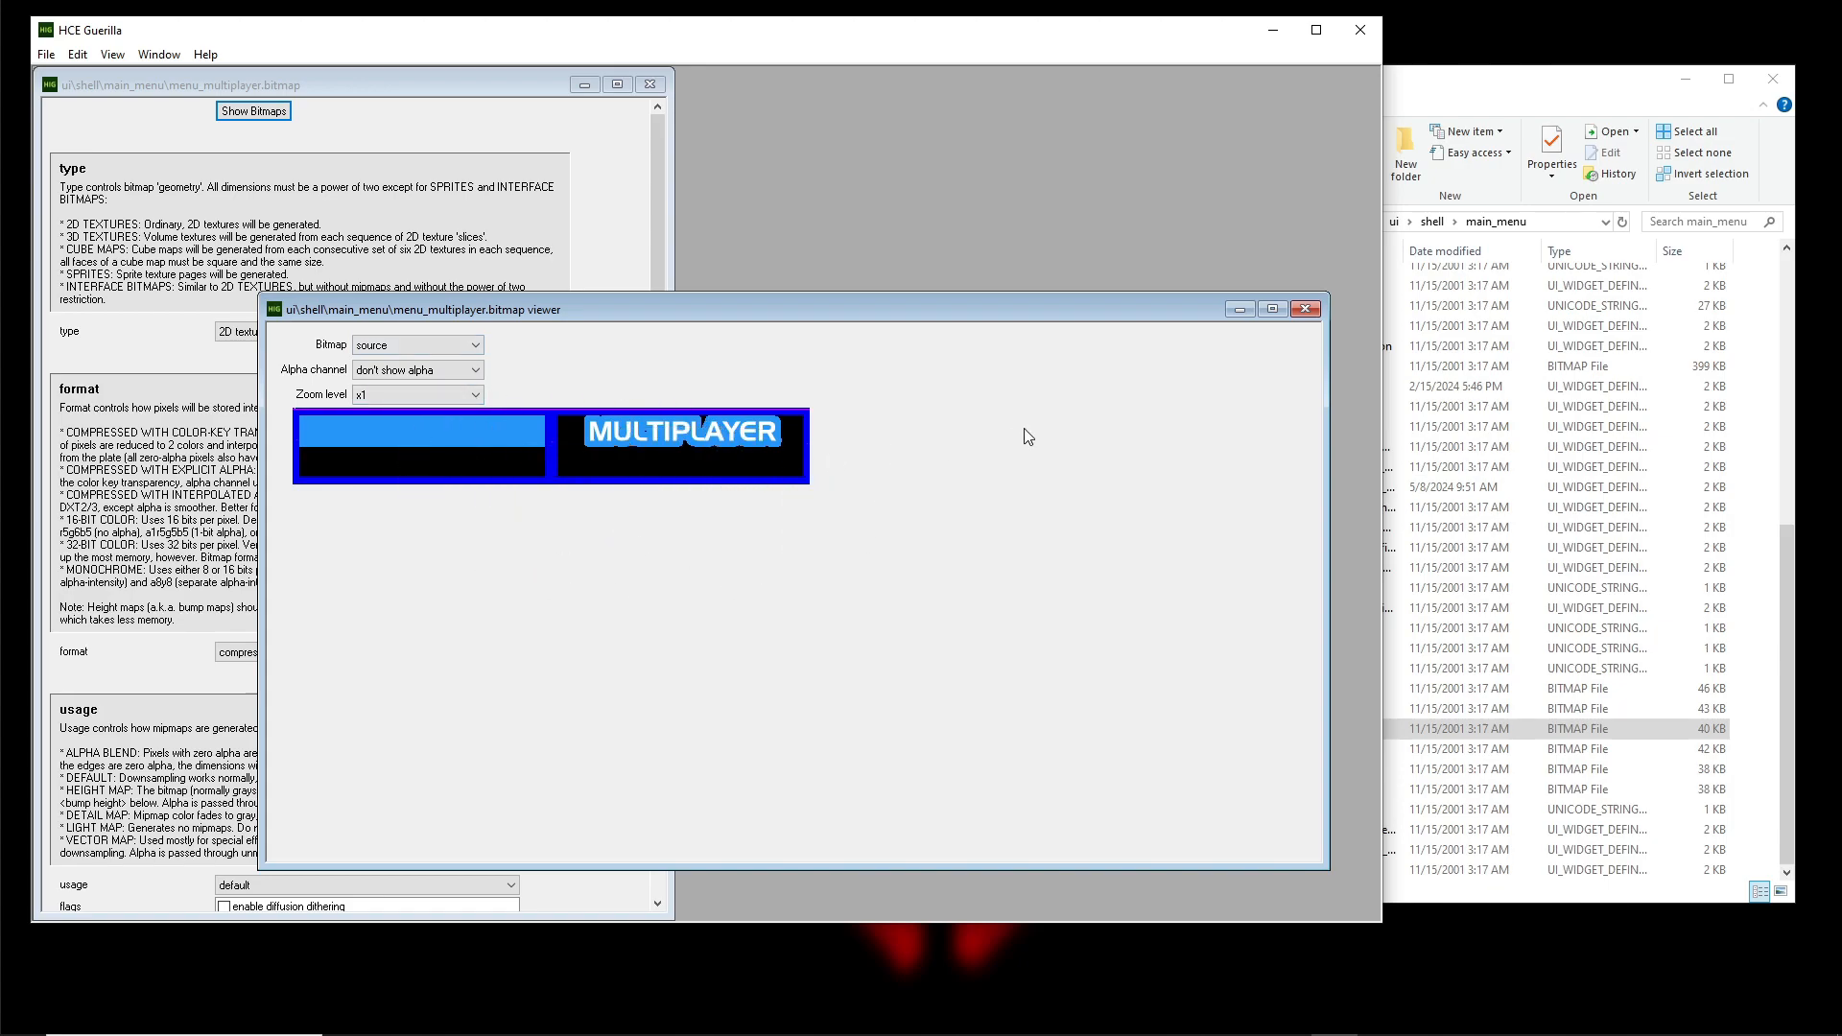
click(1307, 309)
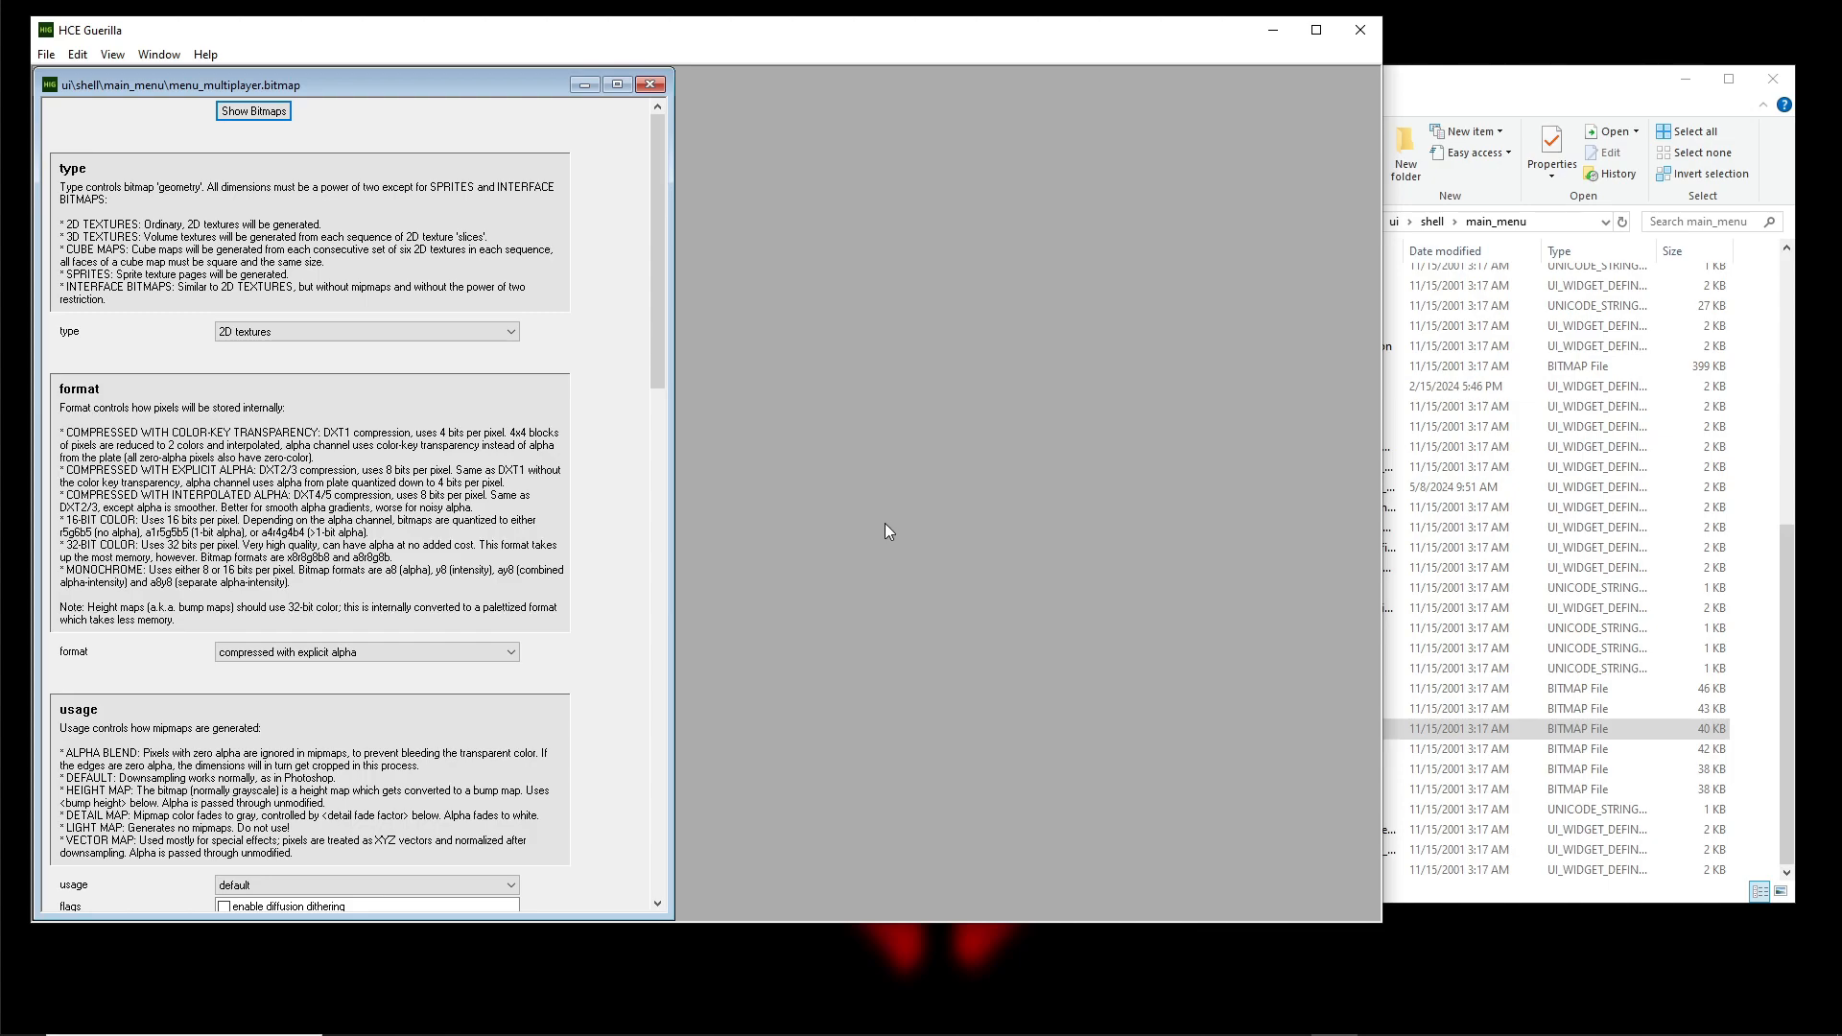
Open main_menu.ui_widget_definition in Guerilla and move its window to the upper edge of the workspace
click(1558, 80)
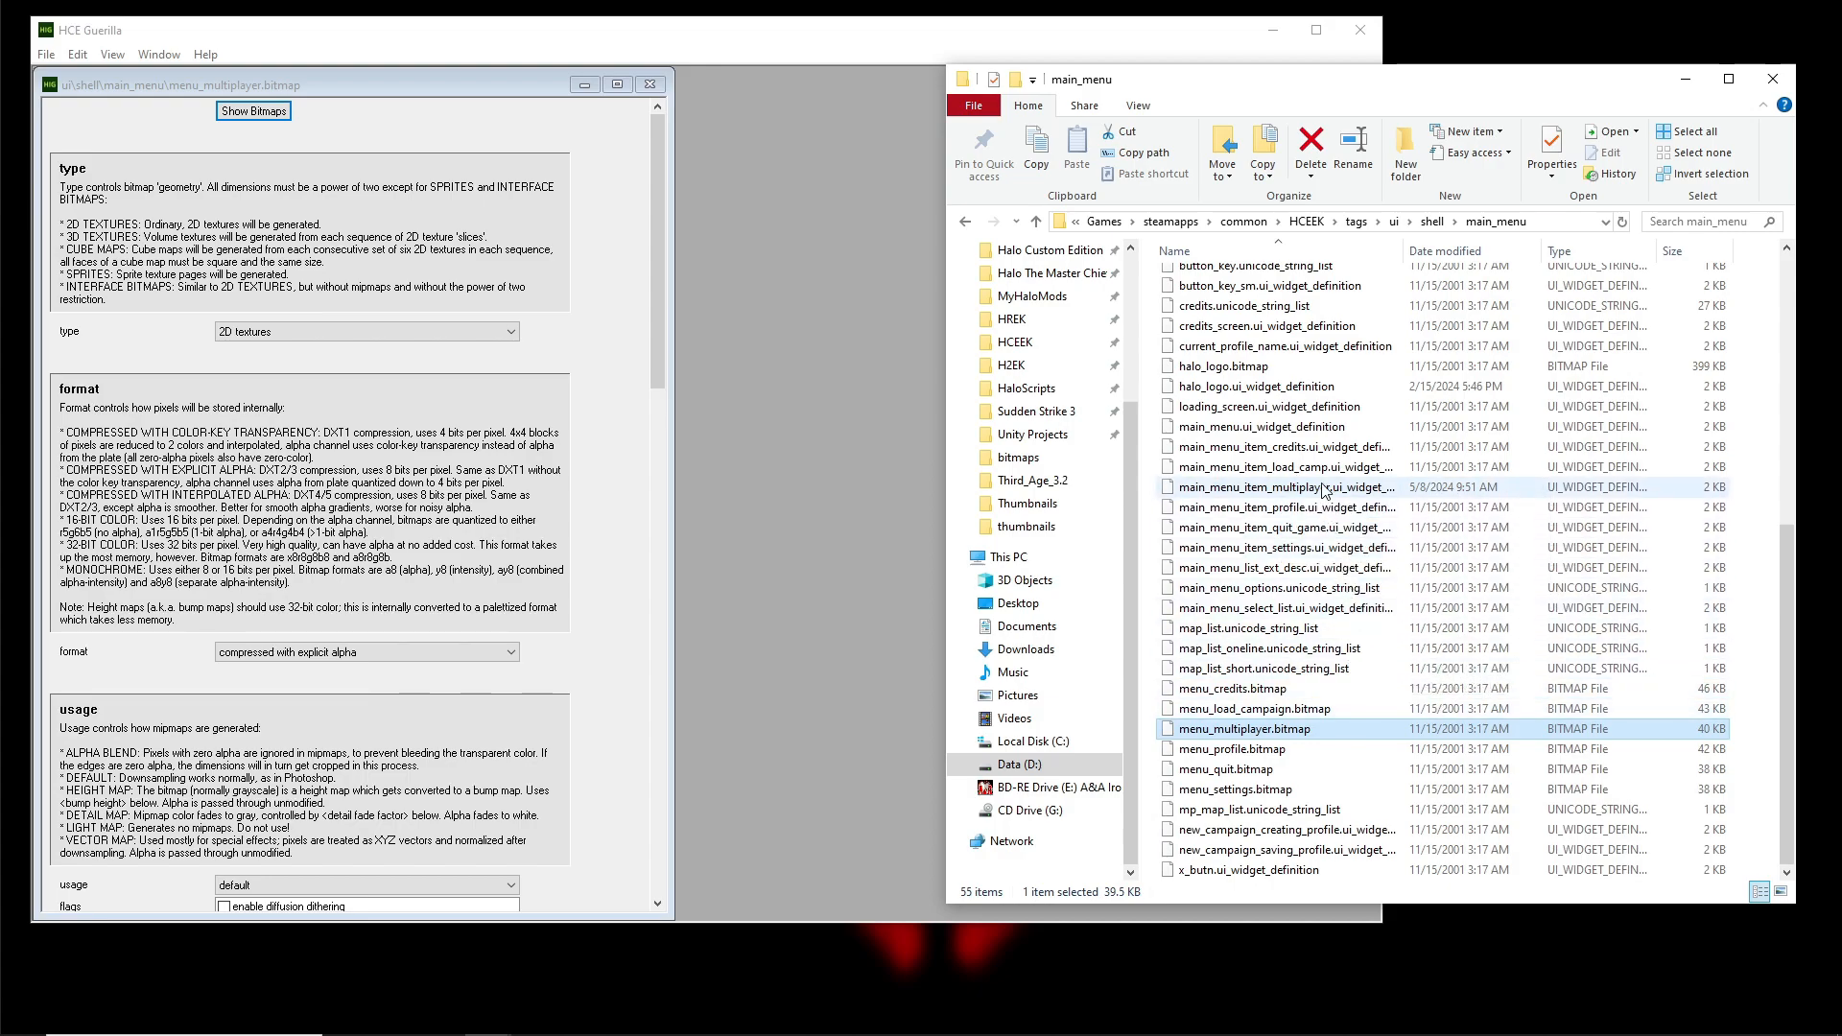
click(1279, 431)
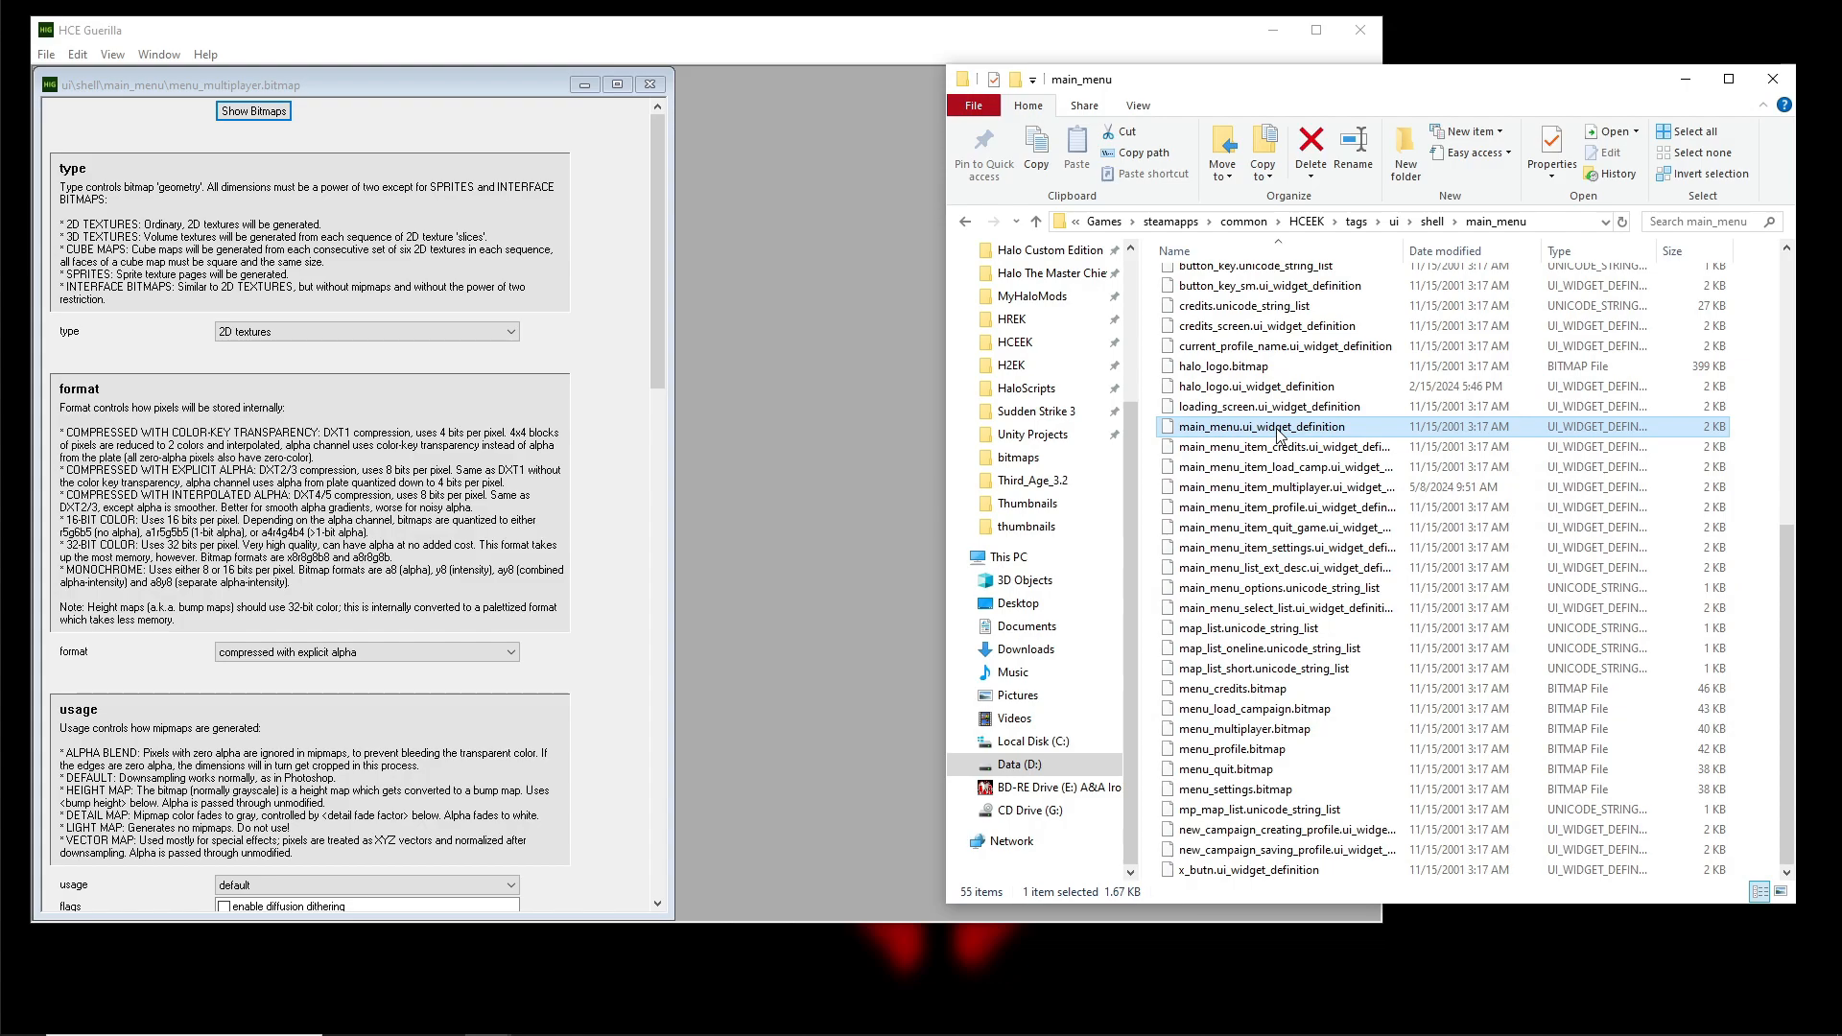
drag(1284, 430, 779, 378)
drag(705, 330, 702, 69)
Examine the widget tag path of child widget 0 in the main menu definition
scroll(902, 407, down, 10)
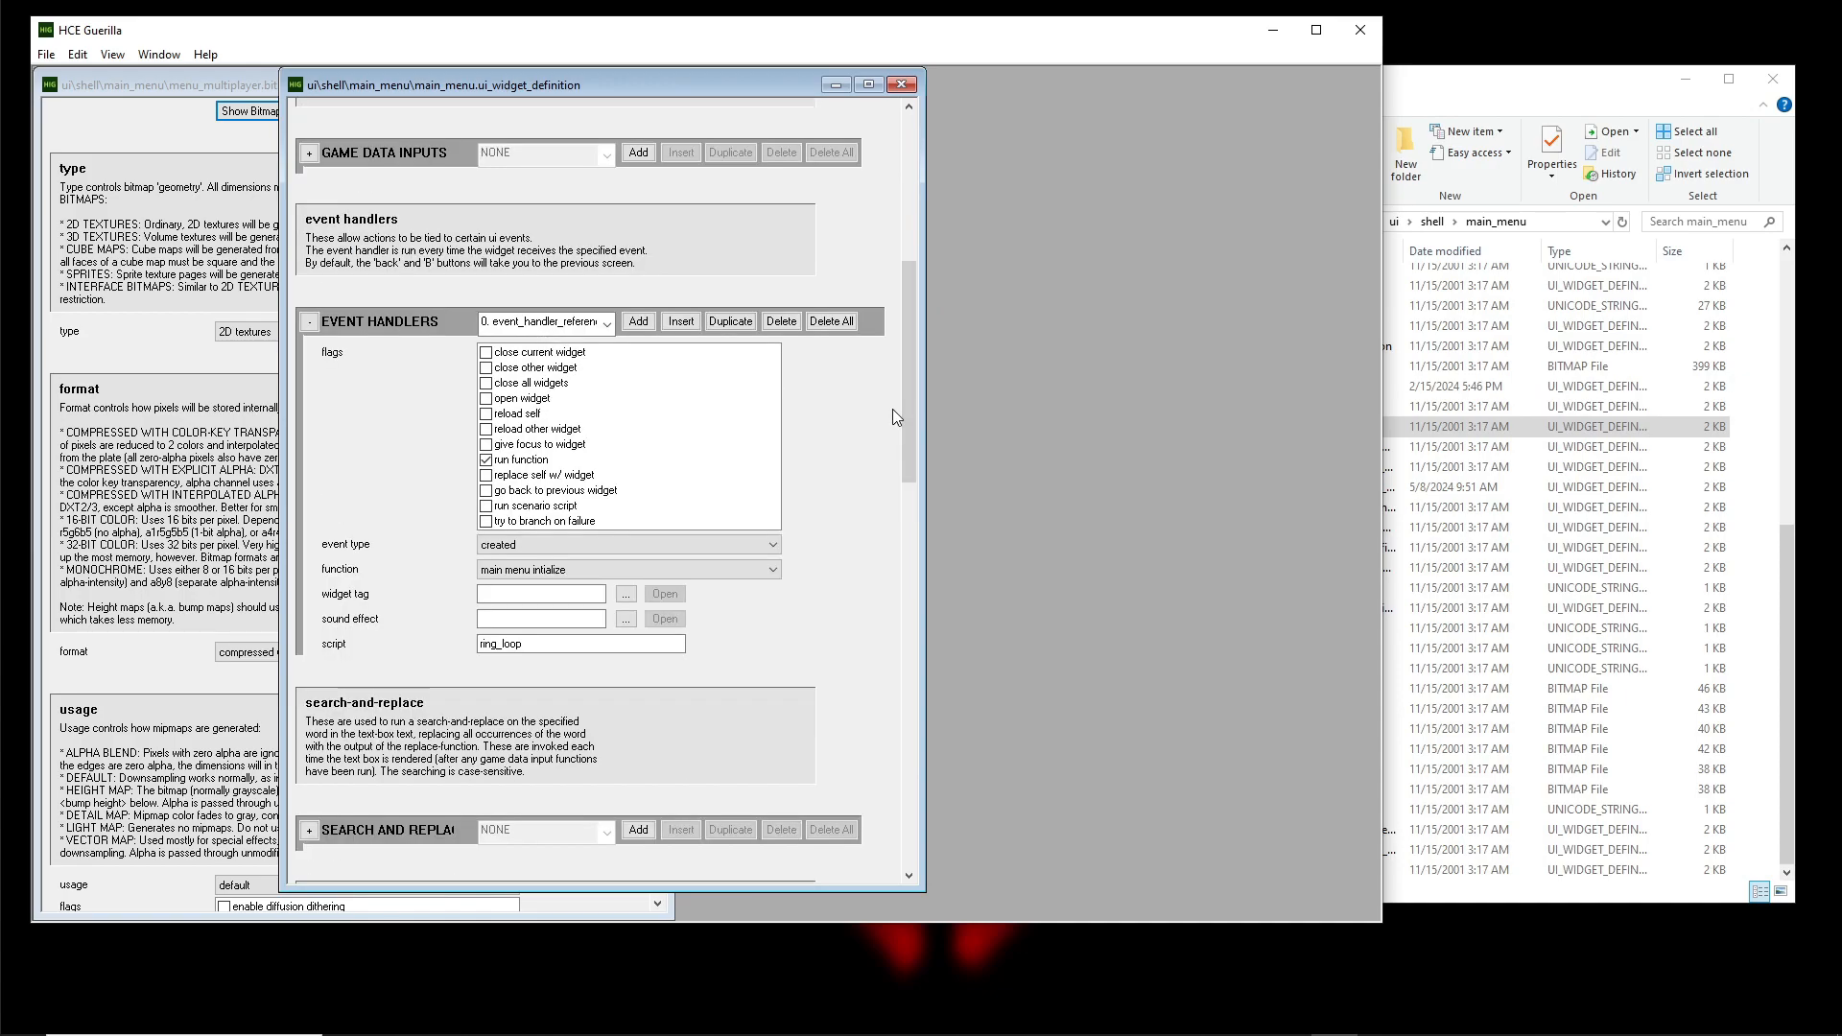
drag(916, 273, 906, 672)
click(544, 722)
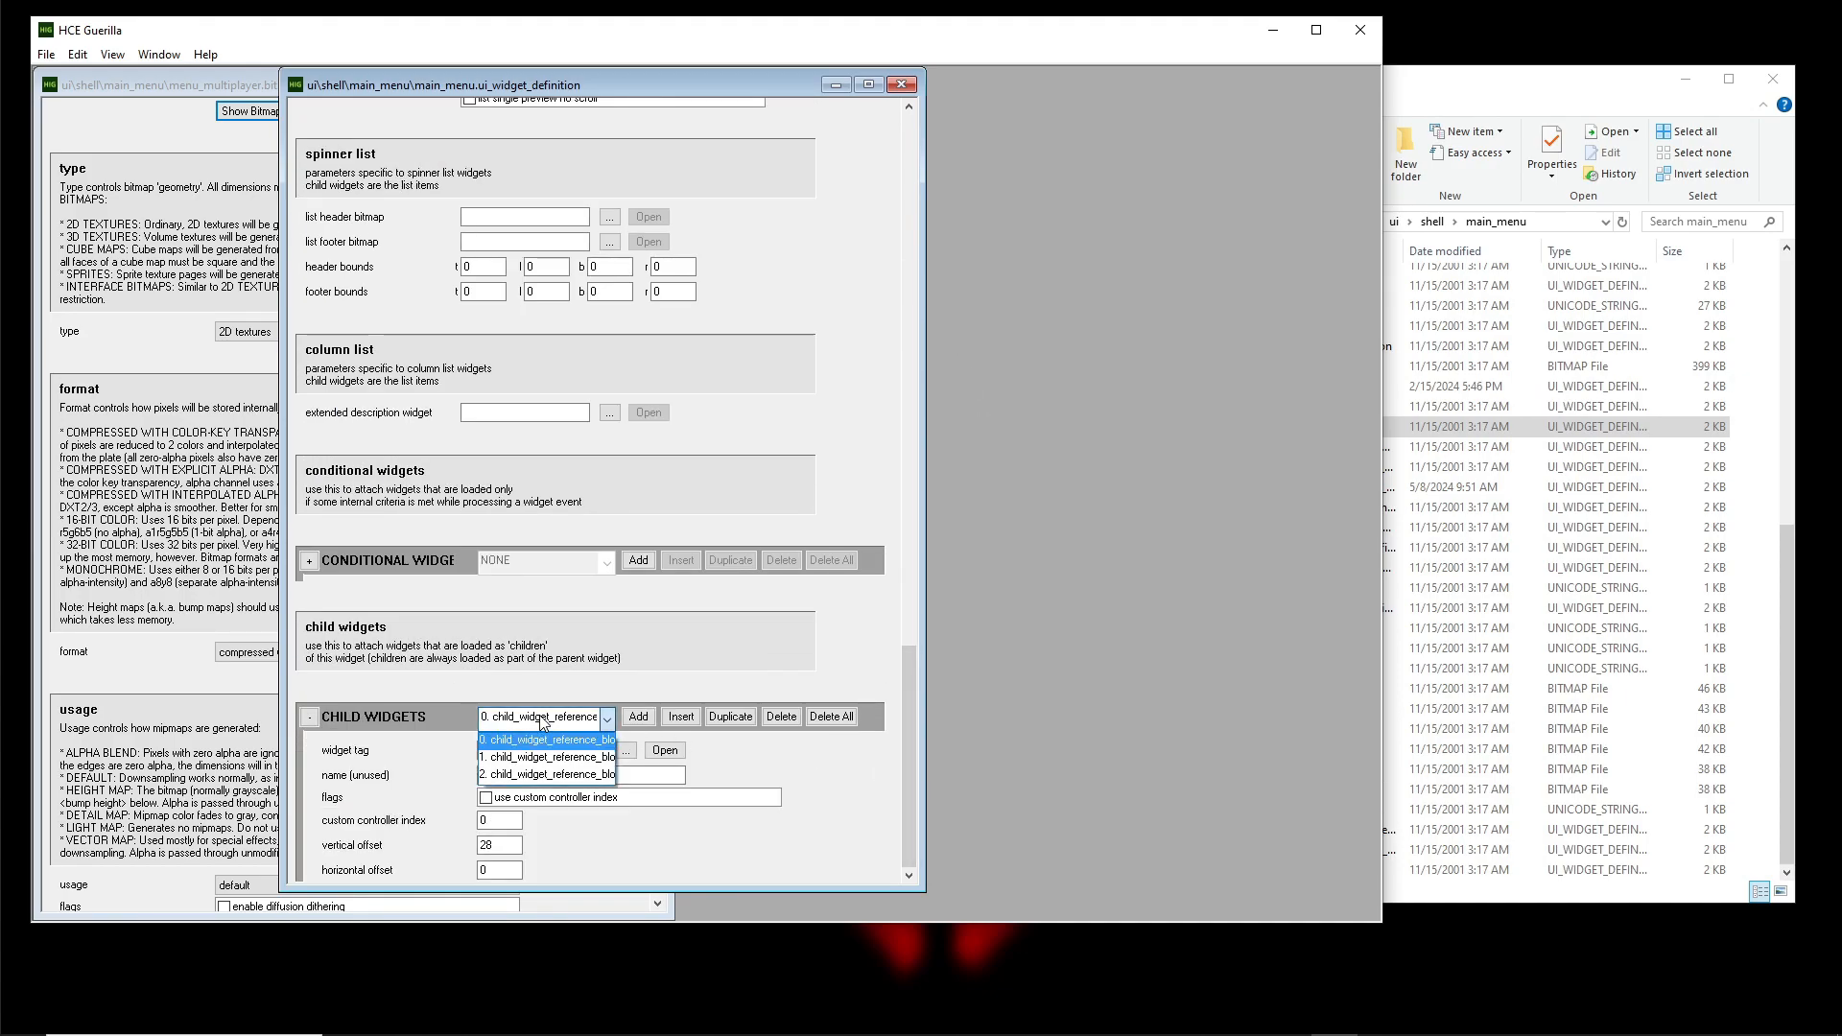
click(544, 740)
drag(605, 750, 525, 751)
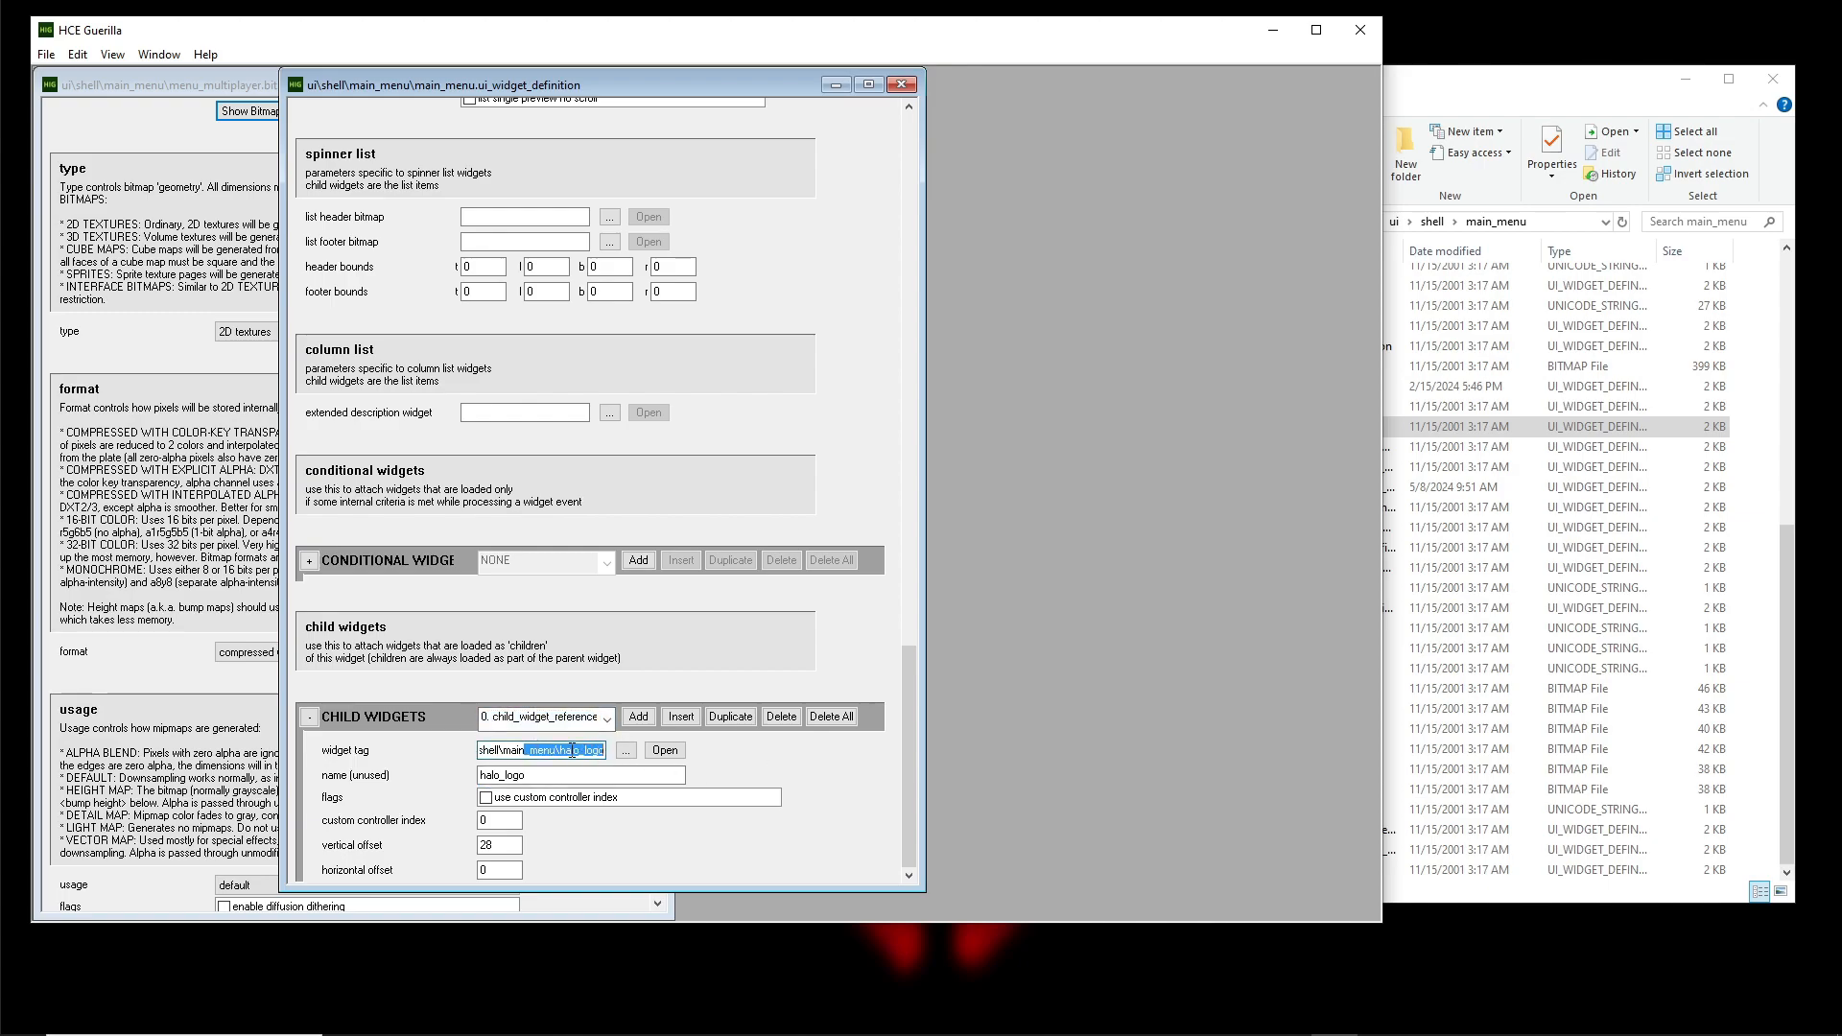
Switch the child widgets block to entry 1, main_menu_select_list
scroll(550, 724, down, 1)
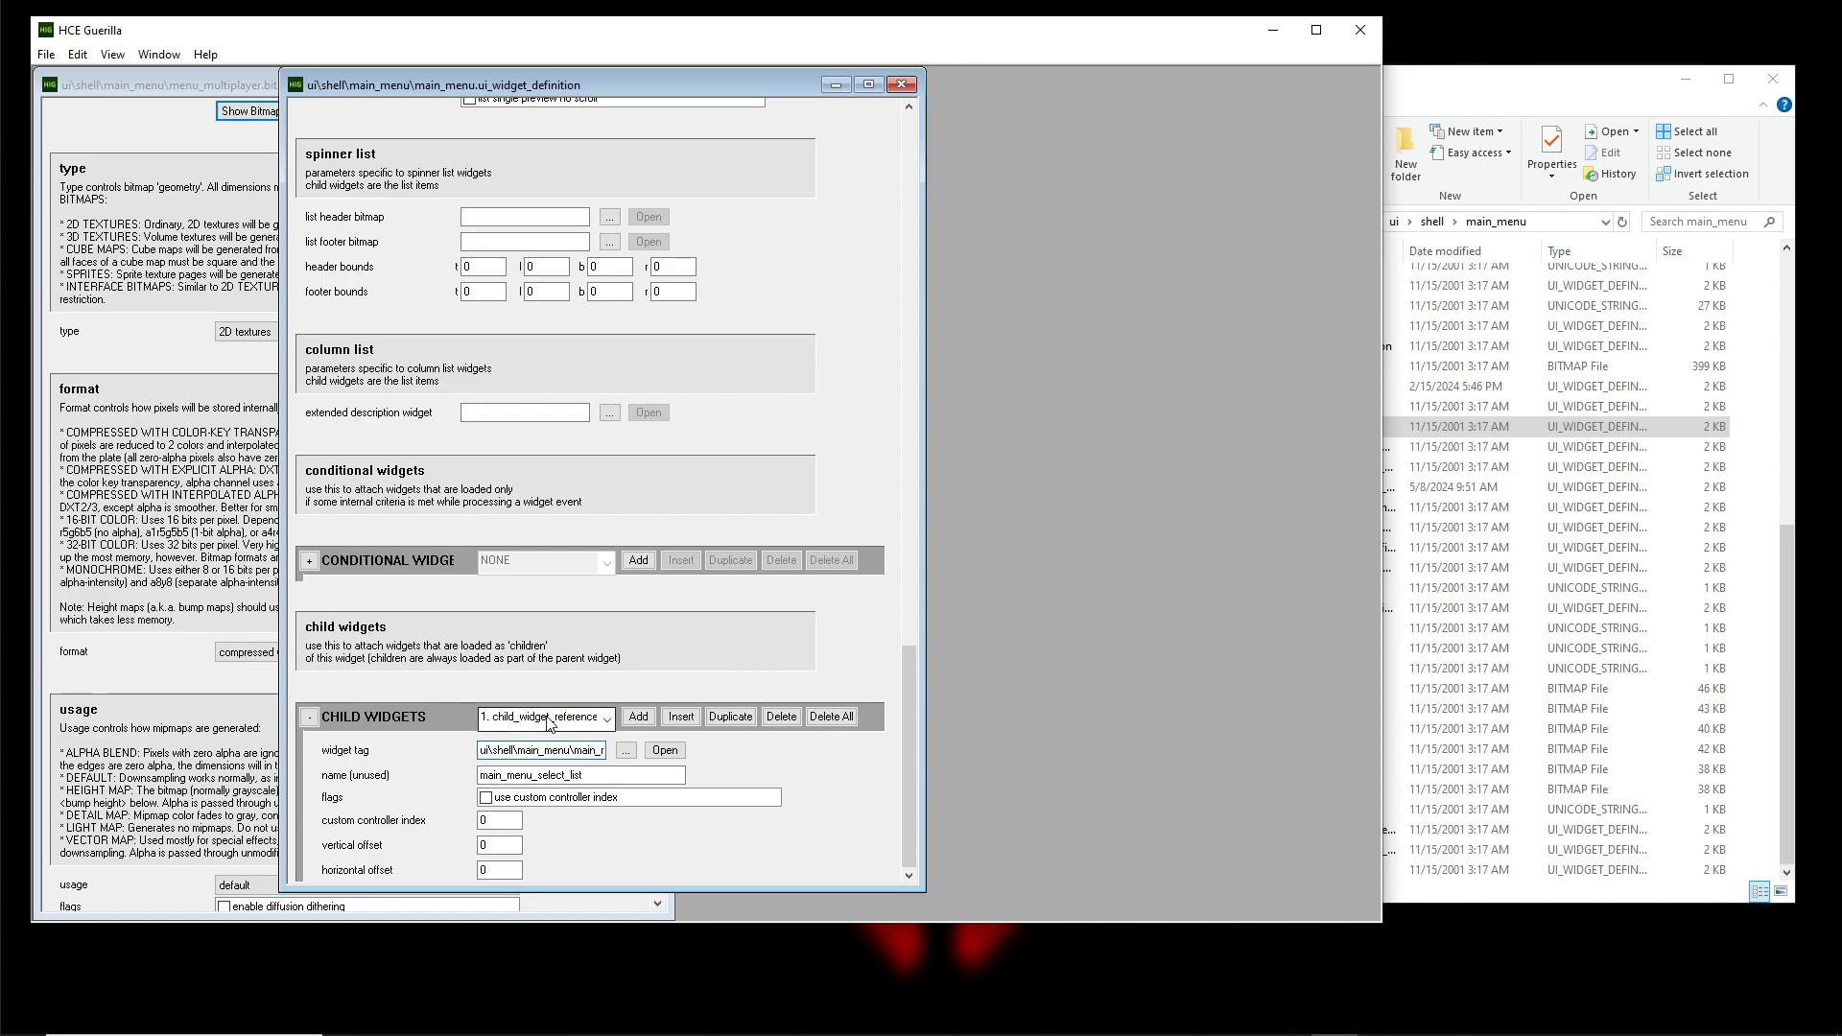
click(550, 724)
scroll(557, 718, down, 1)
scroll(557, 718, up, 1)
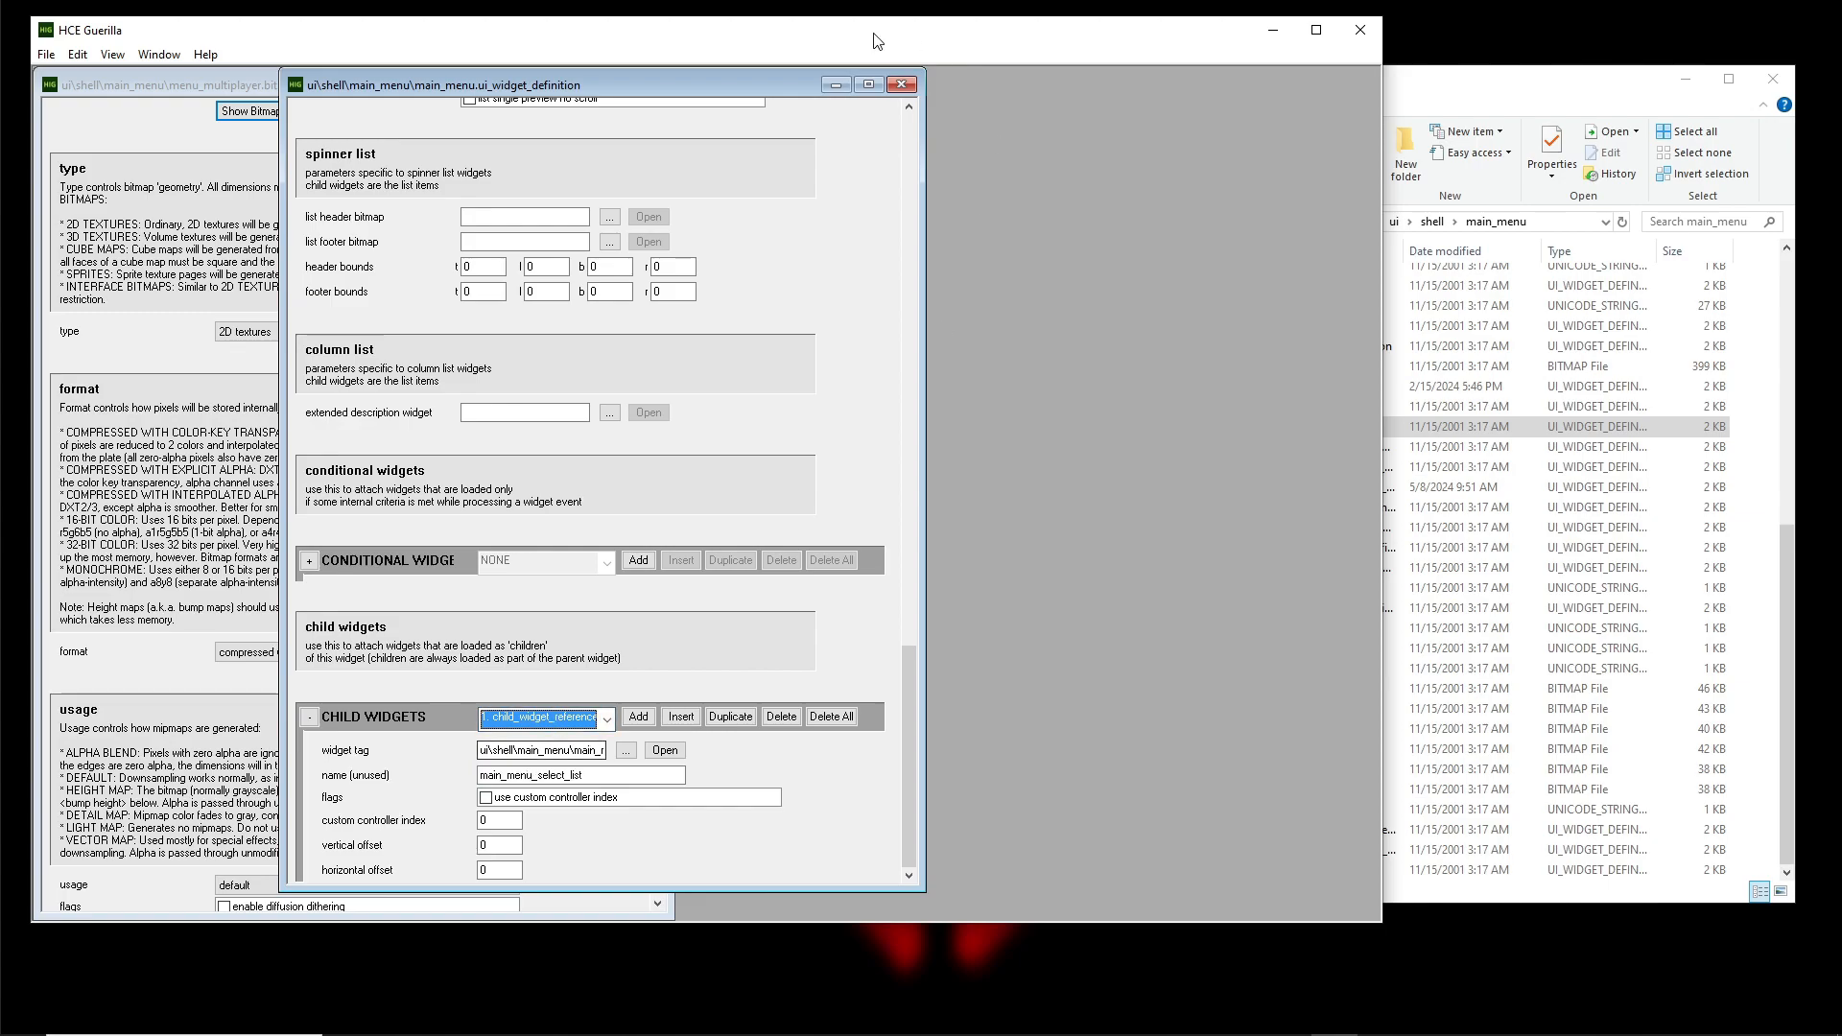
Close the main menu definition and look over the main_menu_item widget definition files in the main_menu folder
click(905, 87)
drag(1471, 90, 1469, 79)
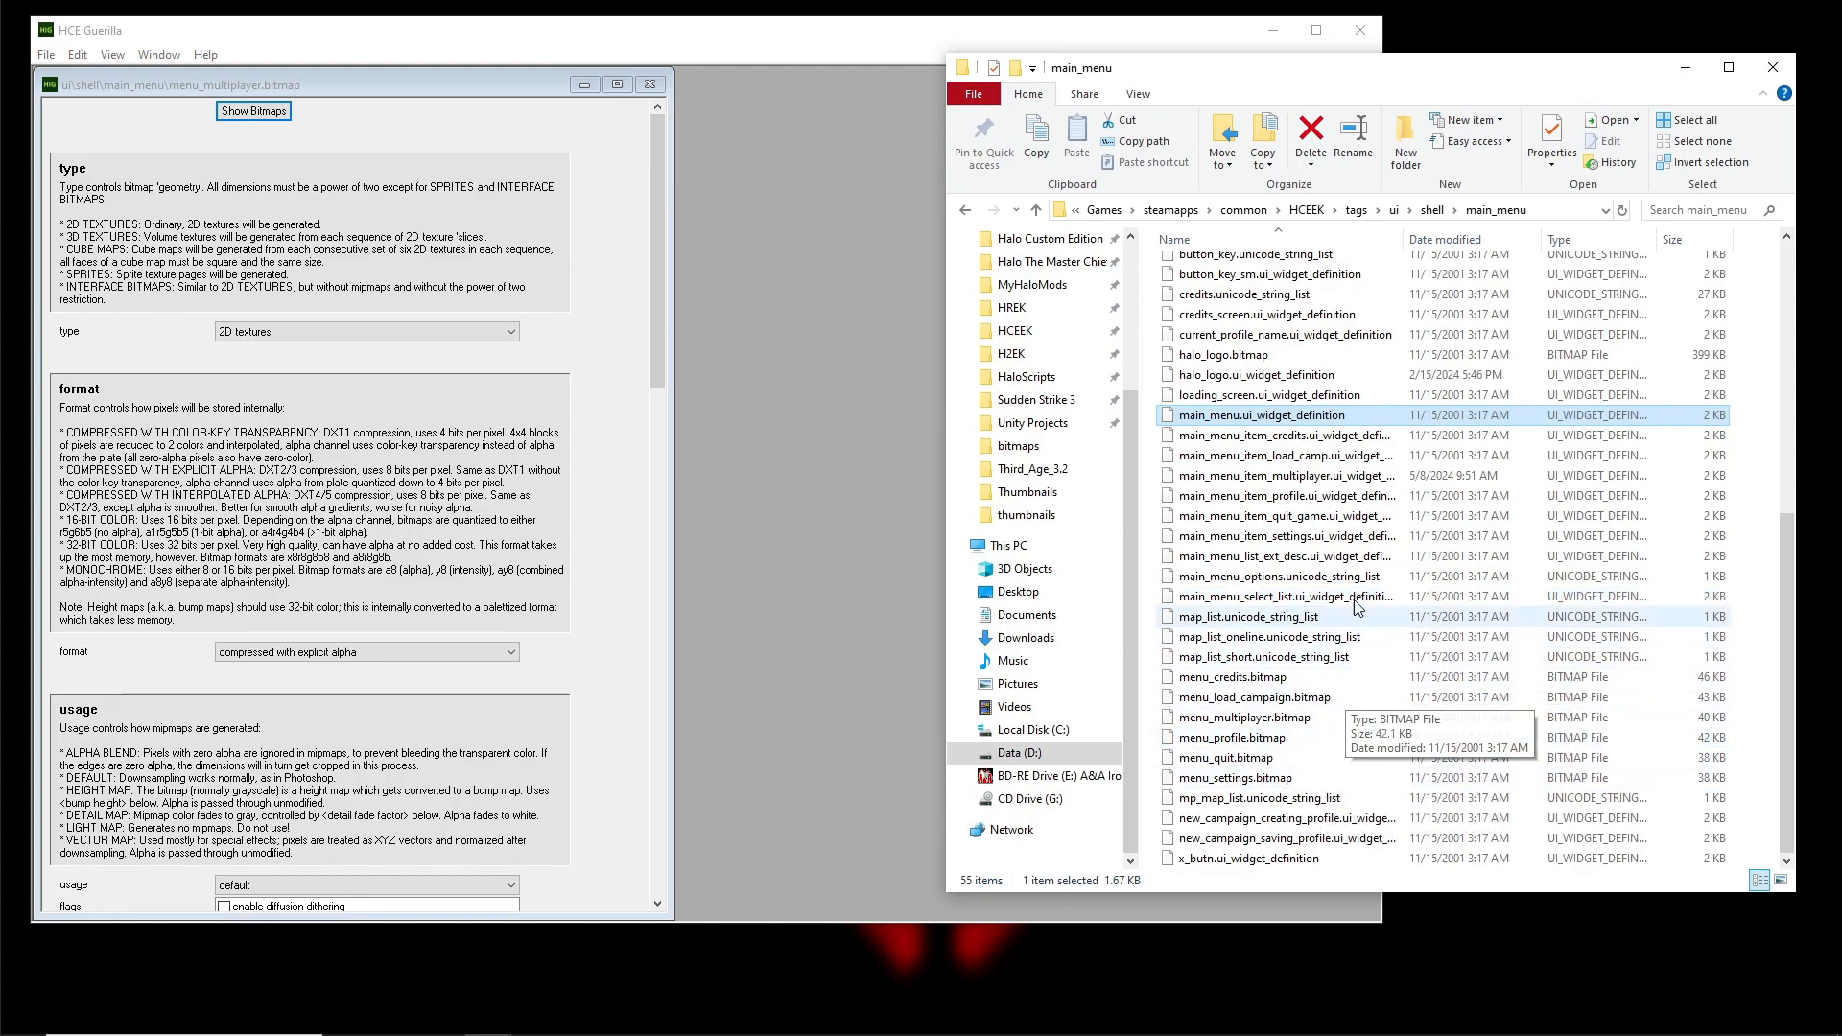
click(1239, 477)
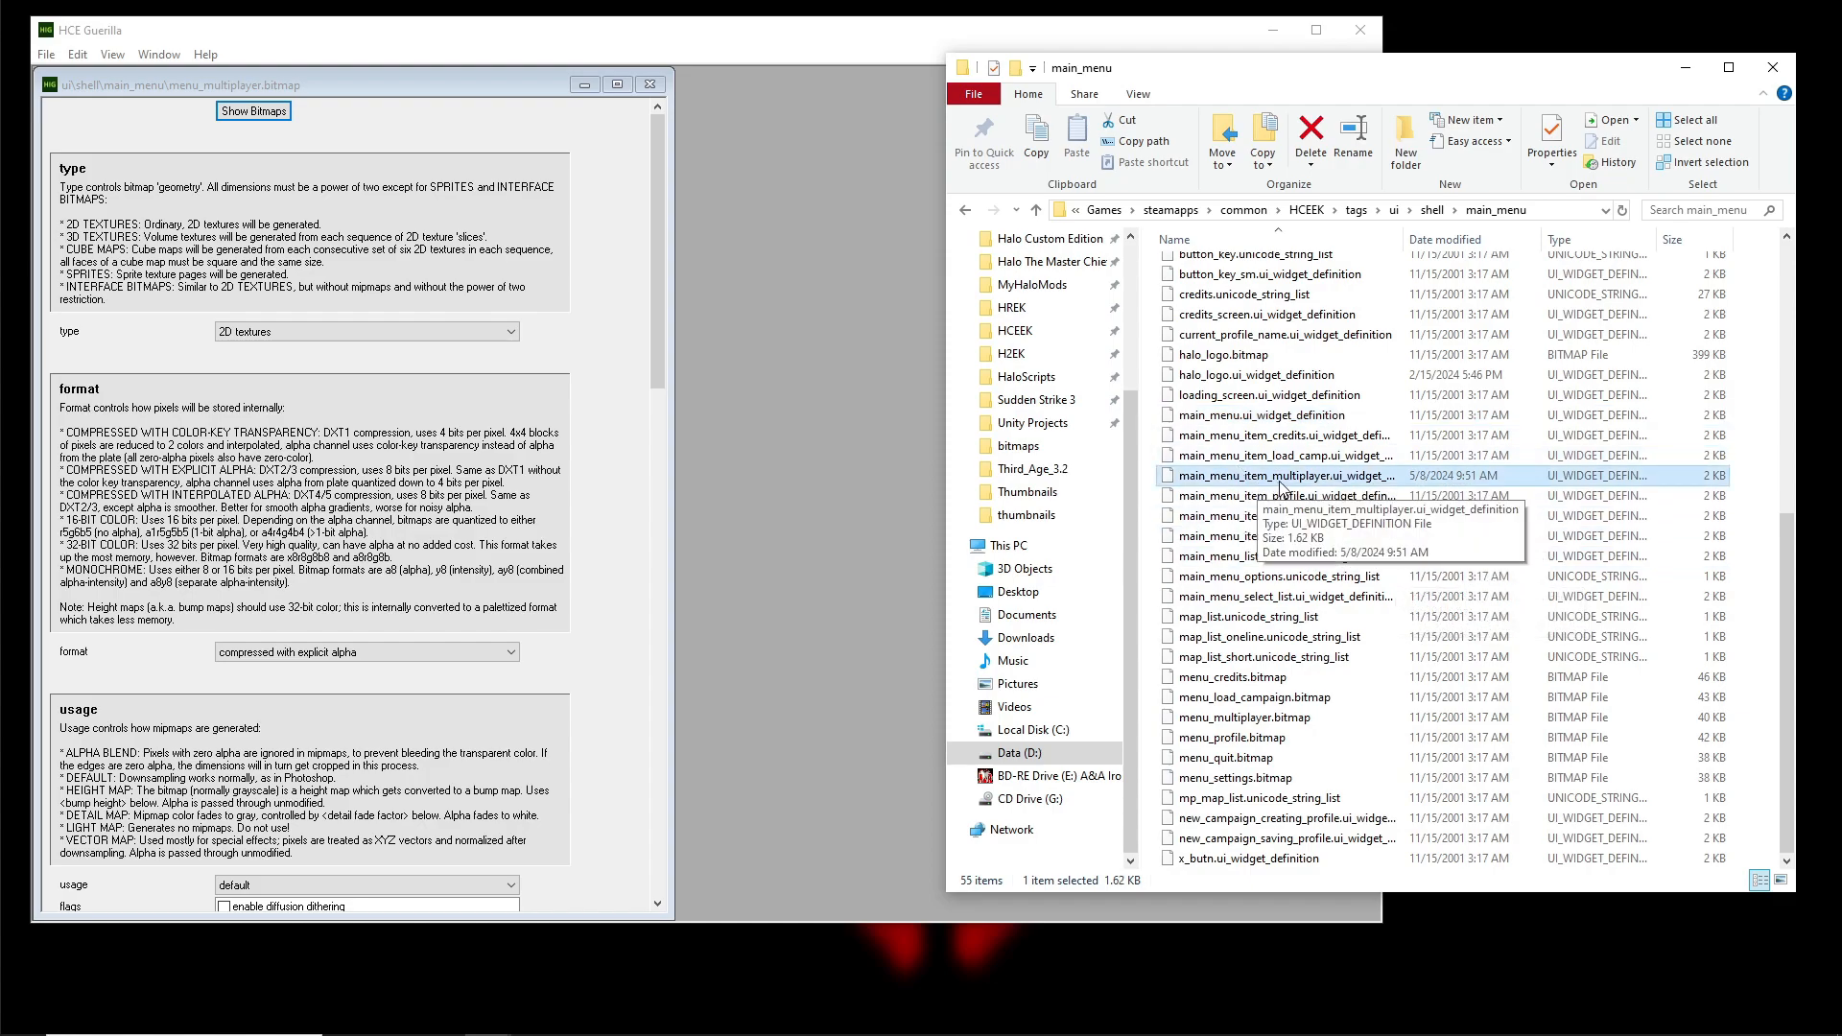
click(1276, 498)
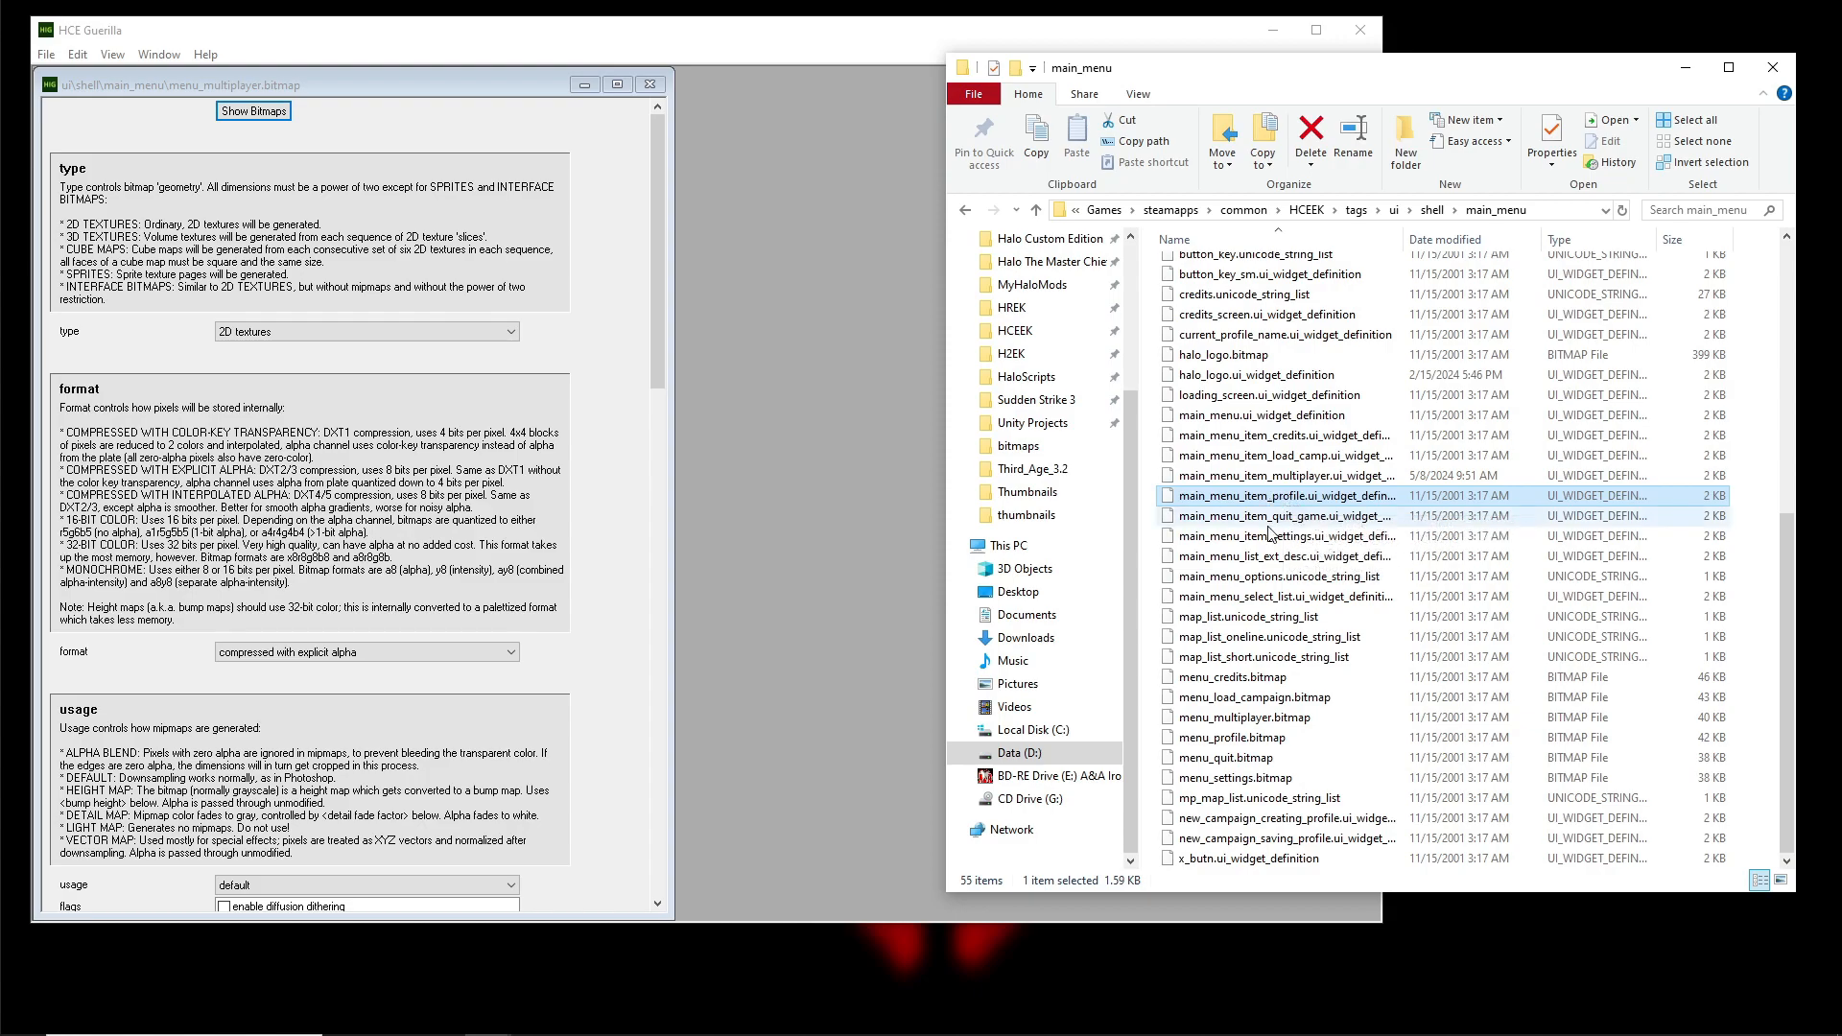
click(1272, 519)
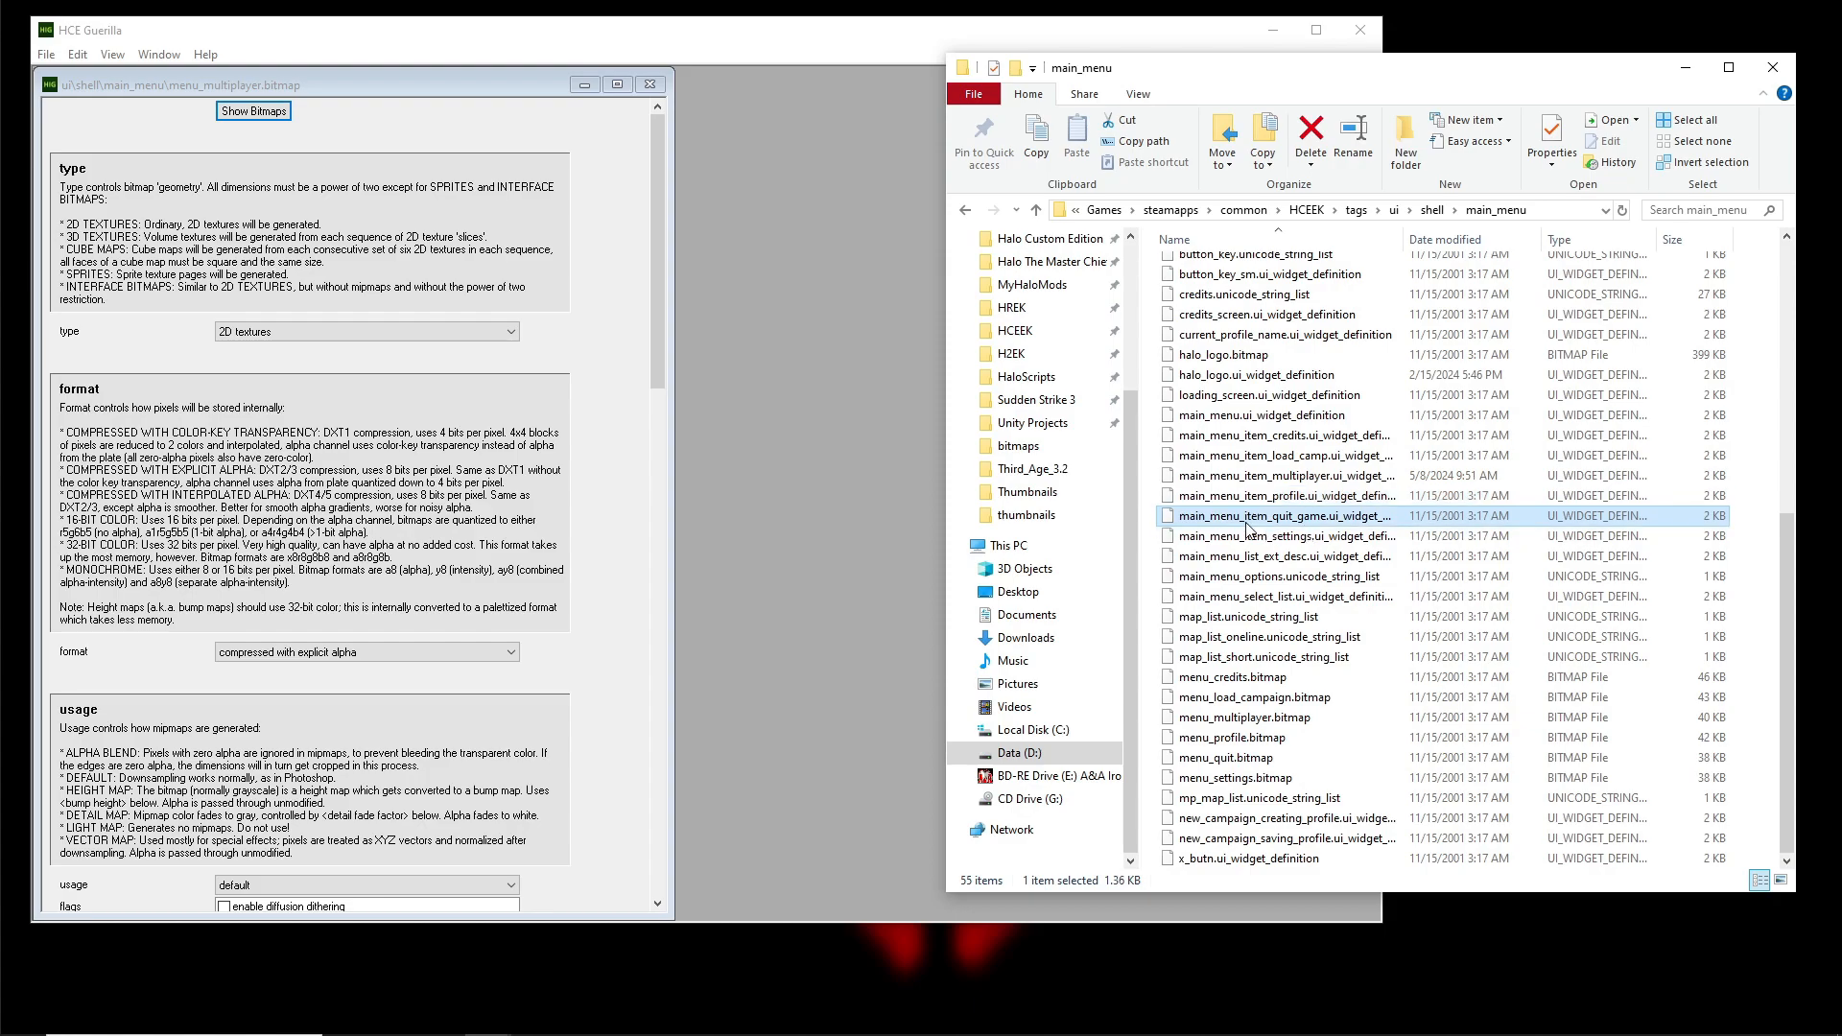
click(1295, 537)
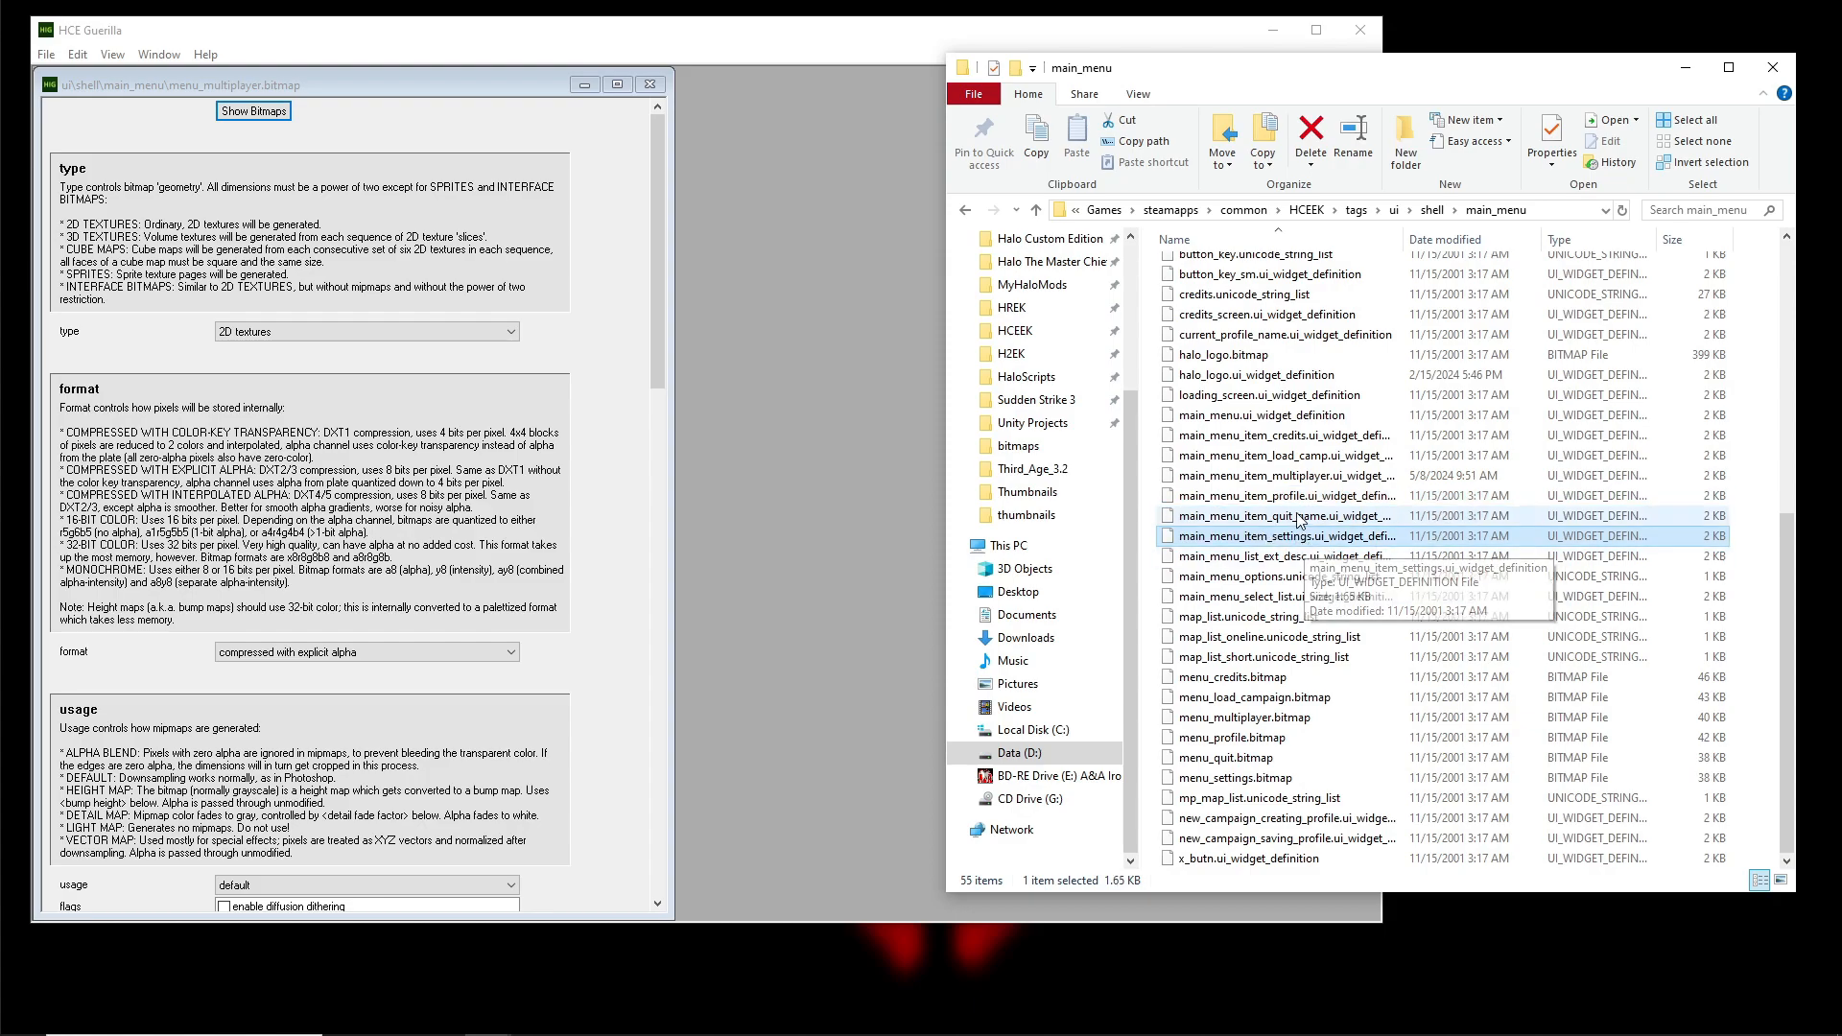
click(1300, 456)
click(1276, 436)
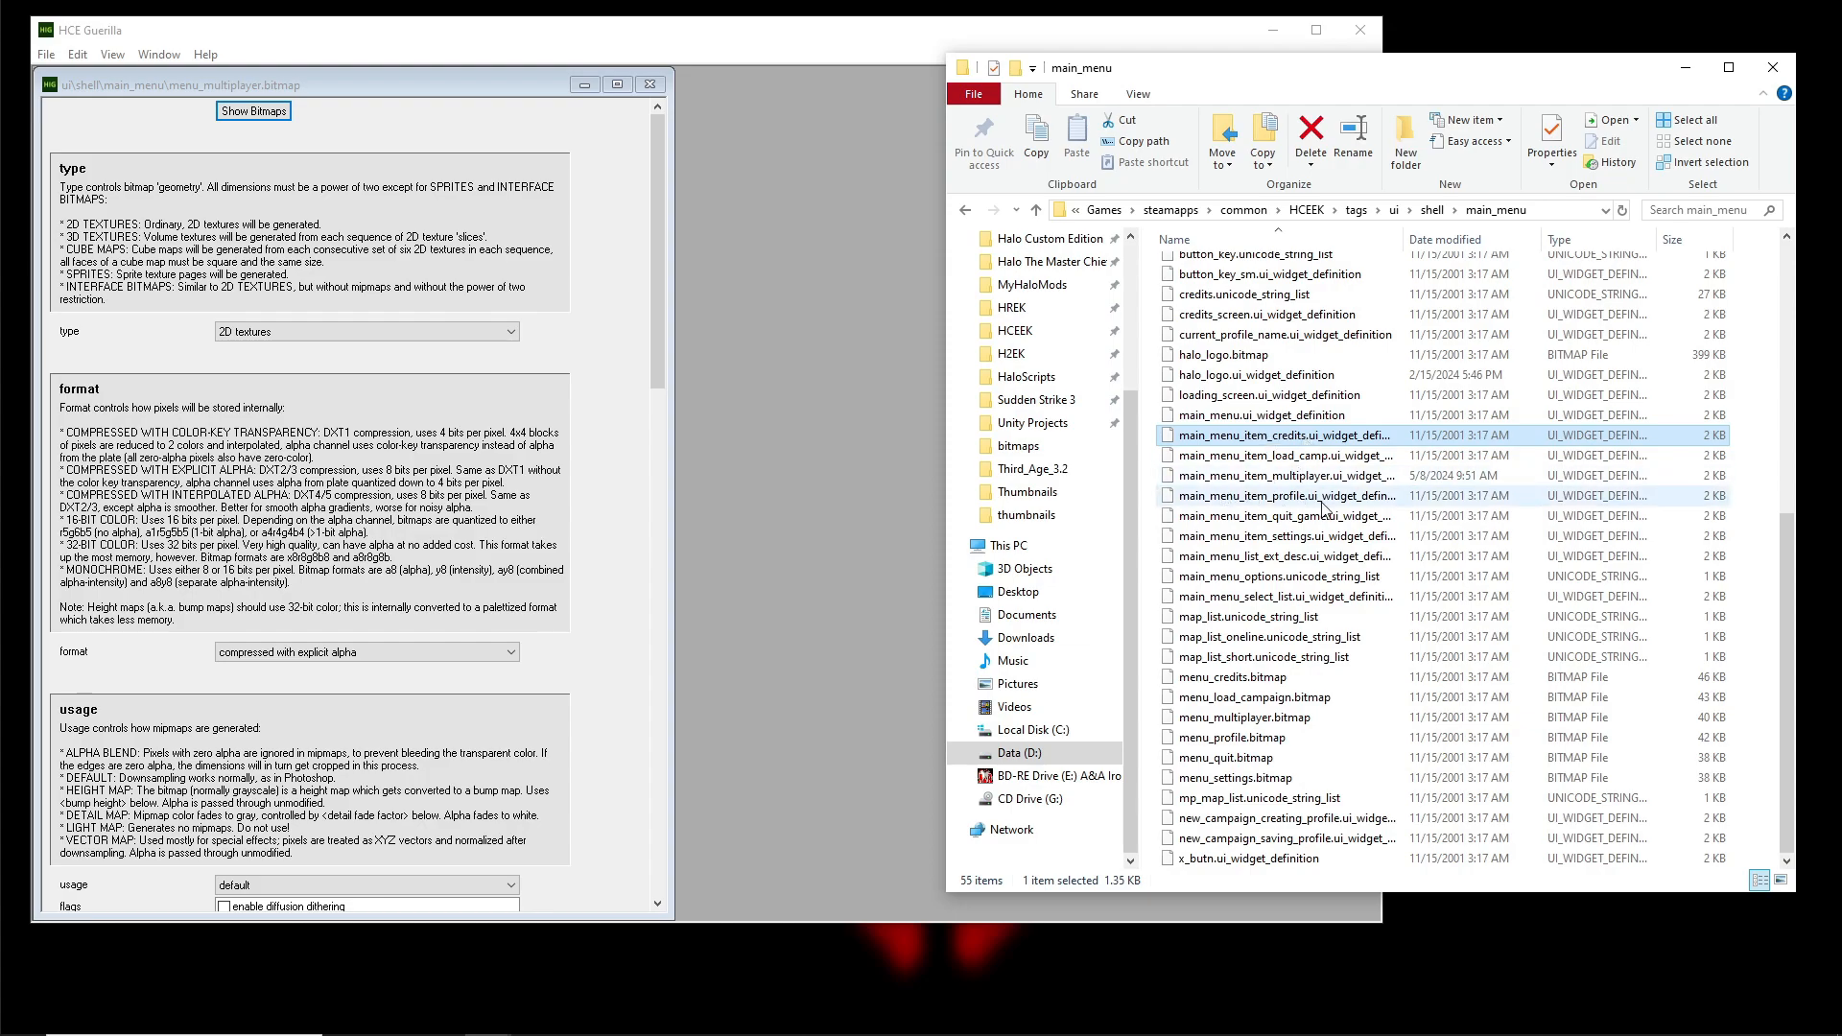
click(1291, 477)
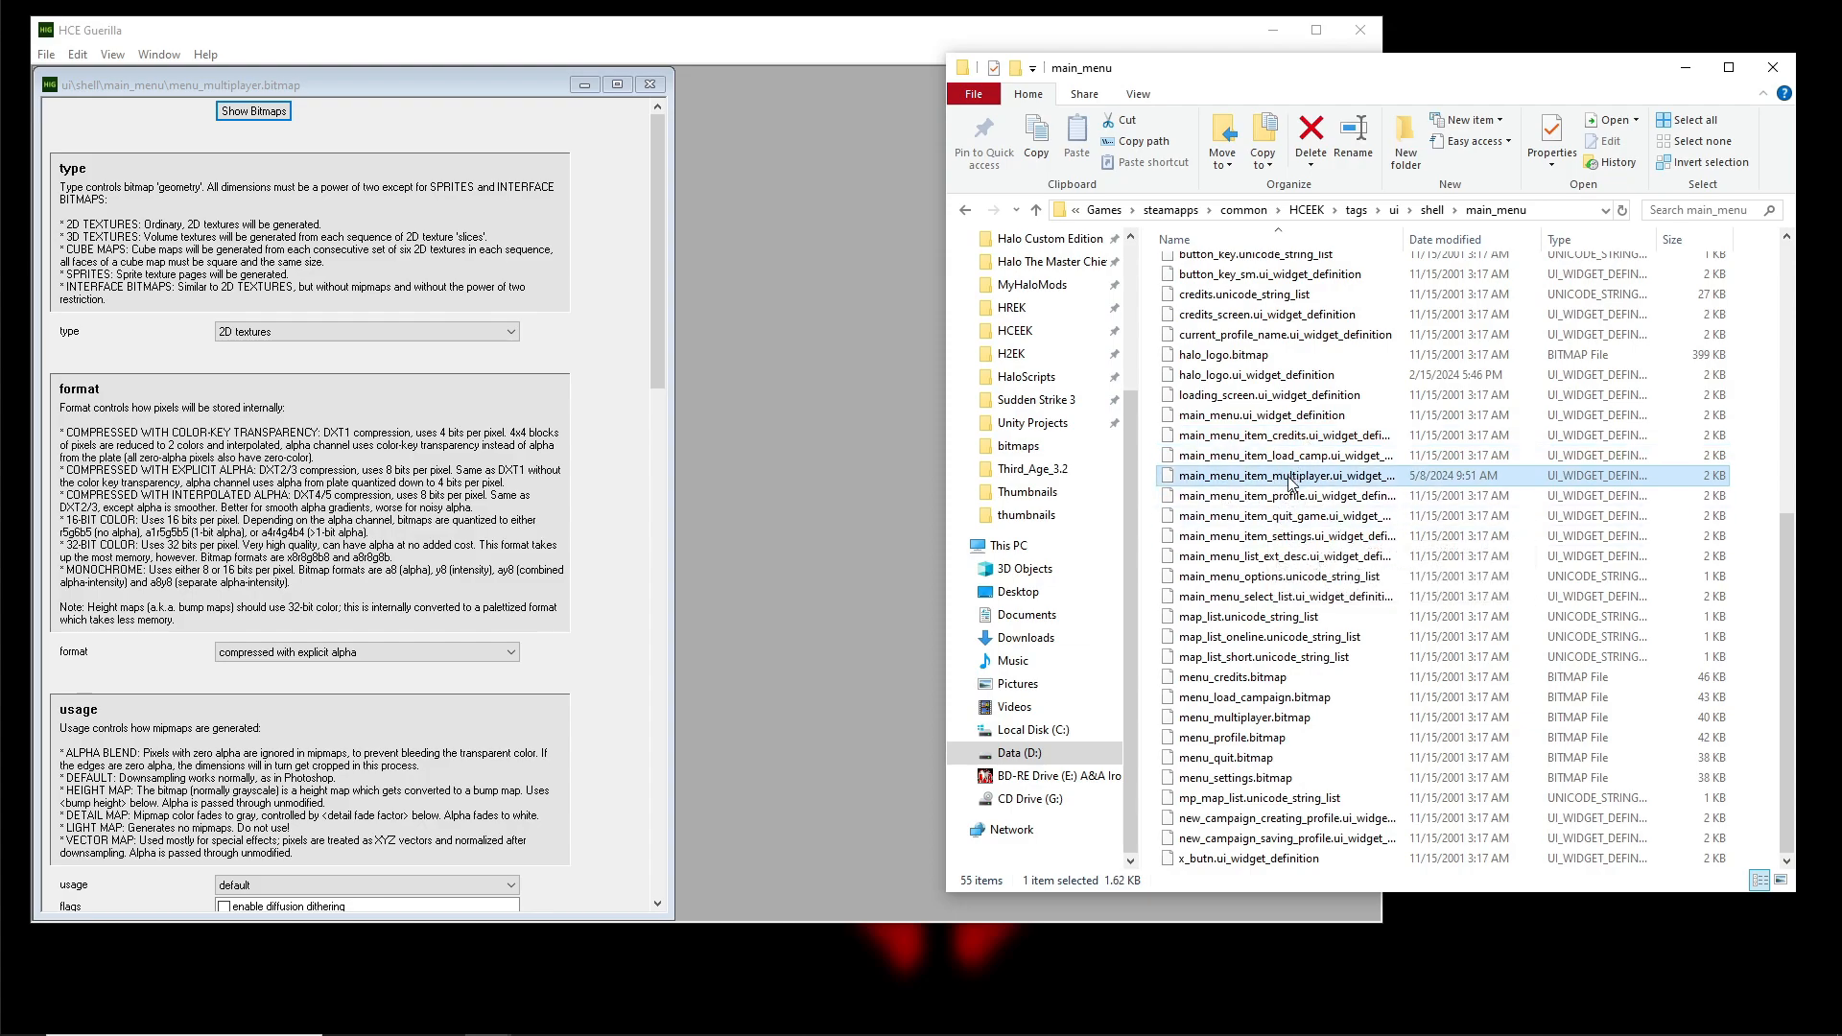
Open the multiplayer_type_select folder and look through its subfolders and widget definition files
scroll(1292, 483, up, 8)
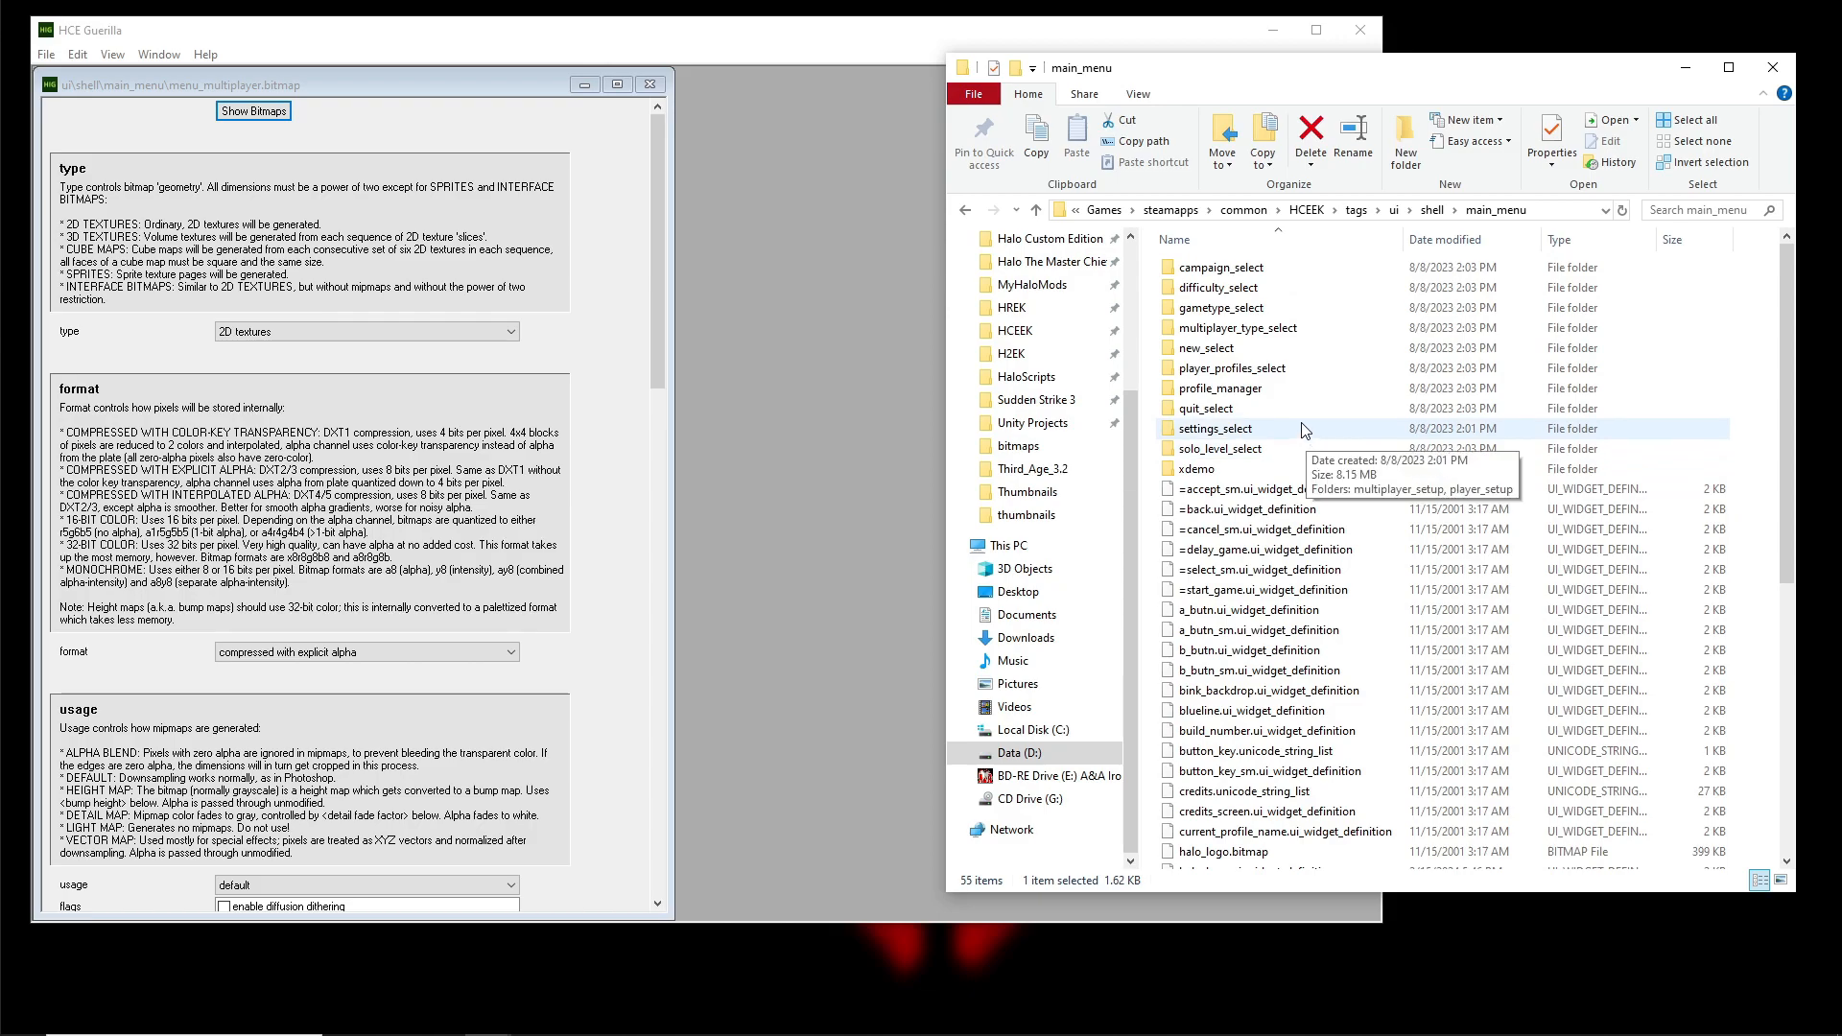
double_click(1255, 335)
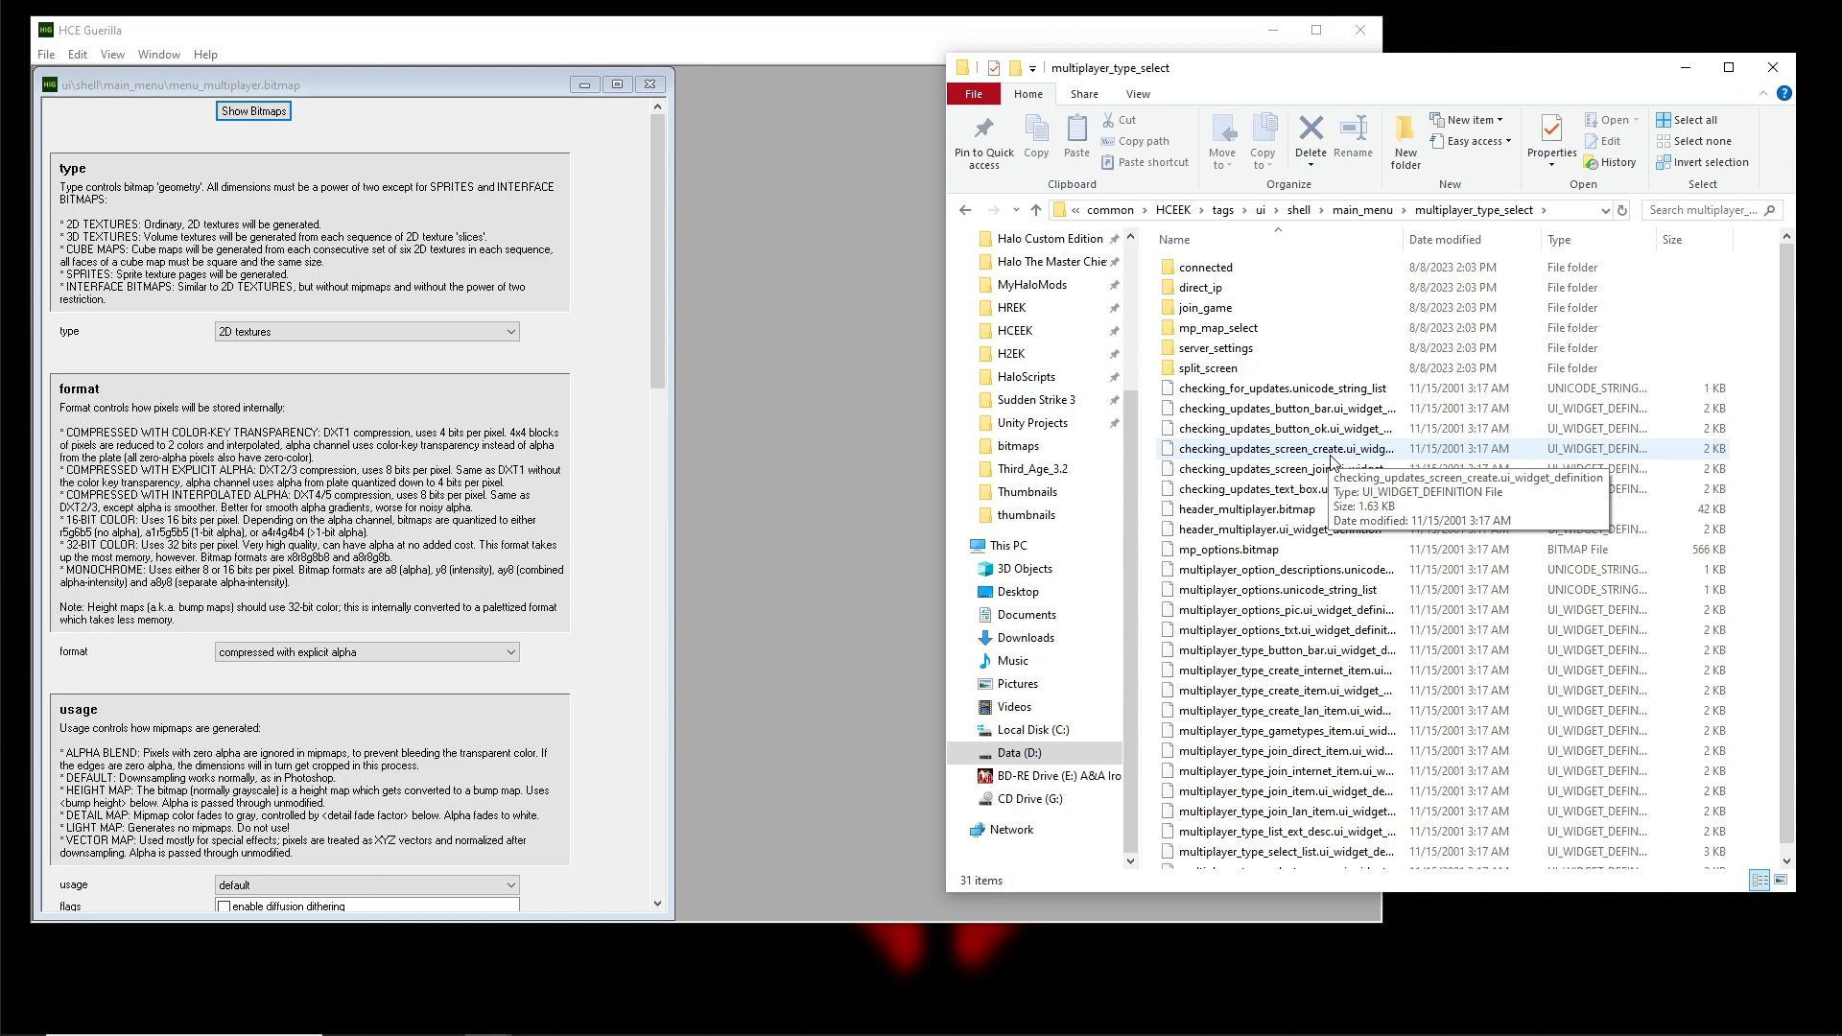
scroll(1391, 595, down, 1)
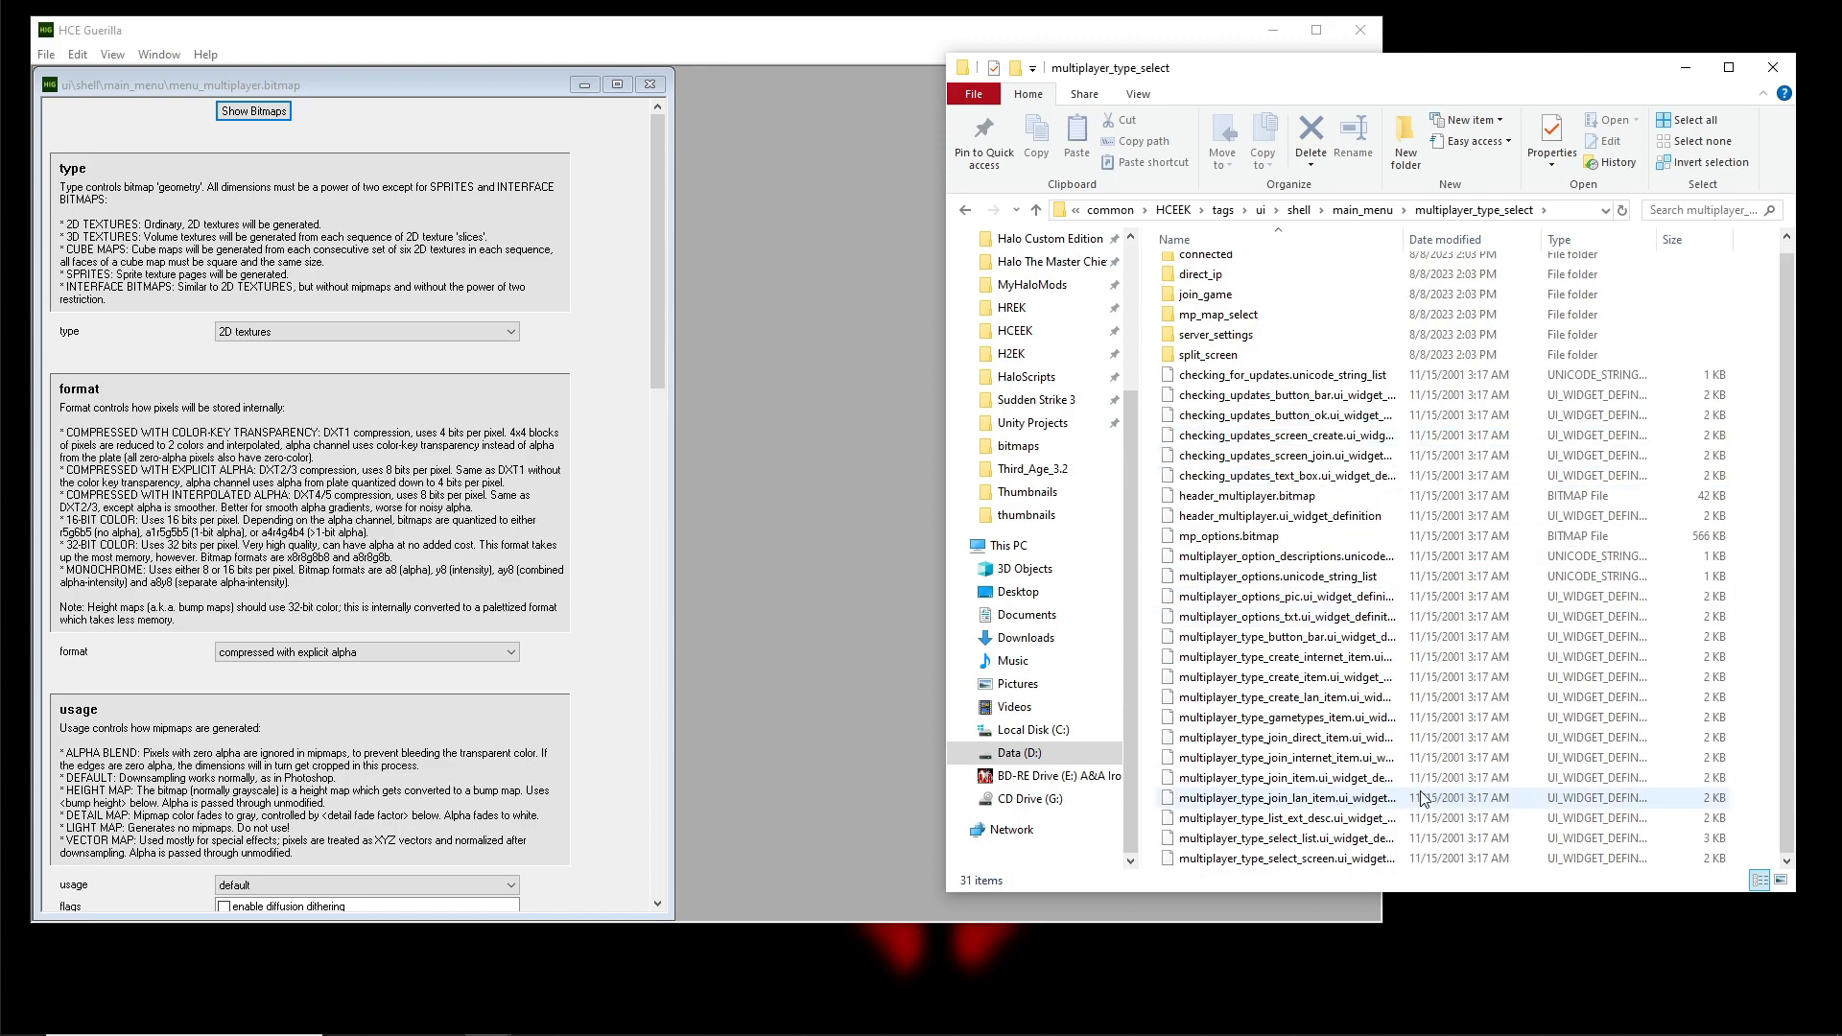
scroll(1420, 797, up, 1)
Open the join_game subfolder and look through its widget definitions, including header_join_game.ui_widget_definition
double_click(1228, 309)
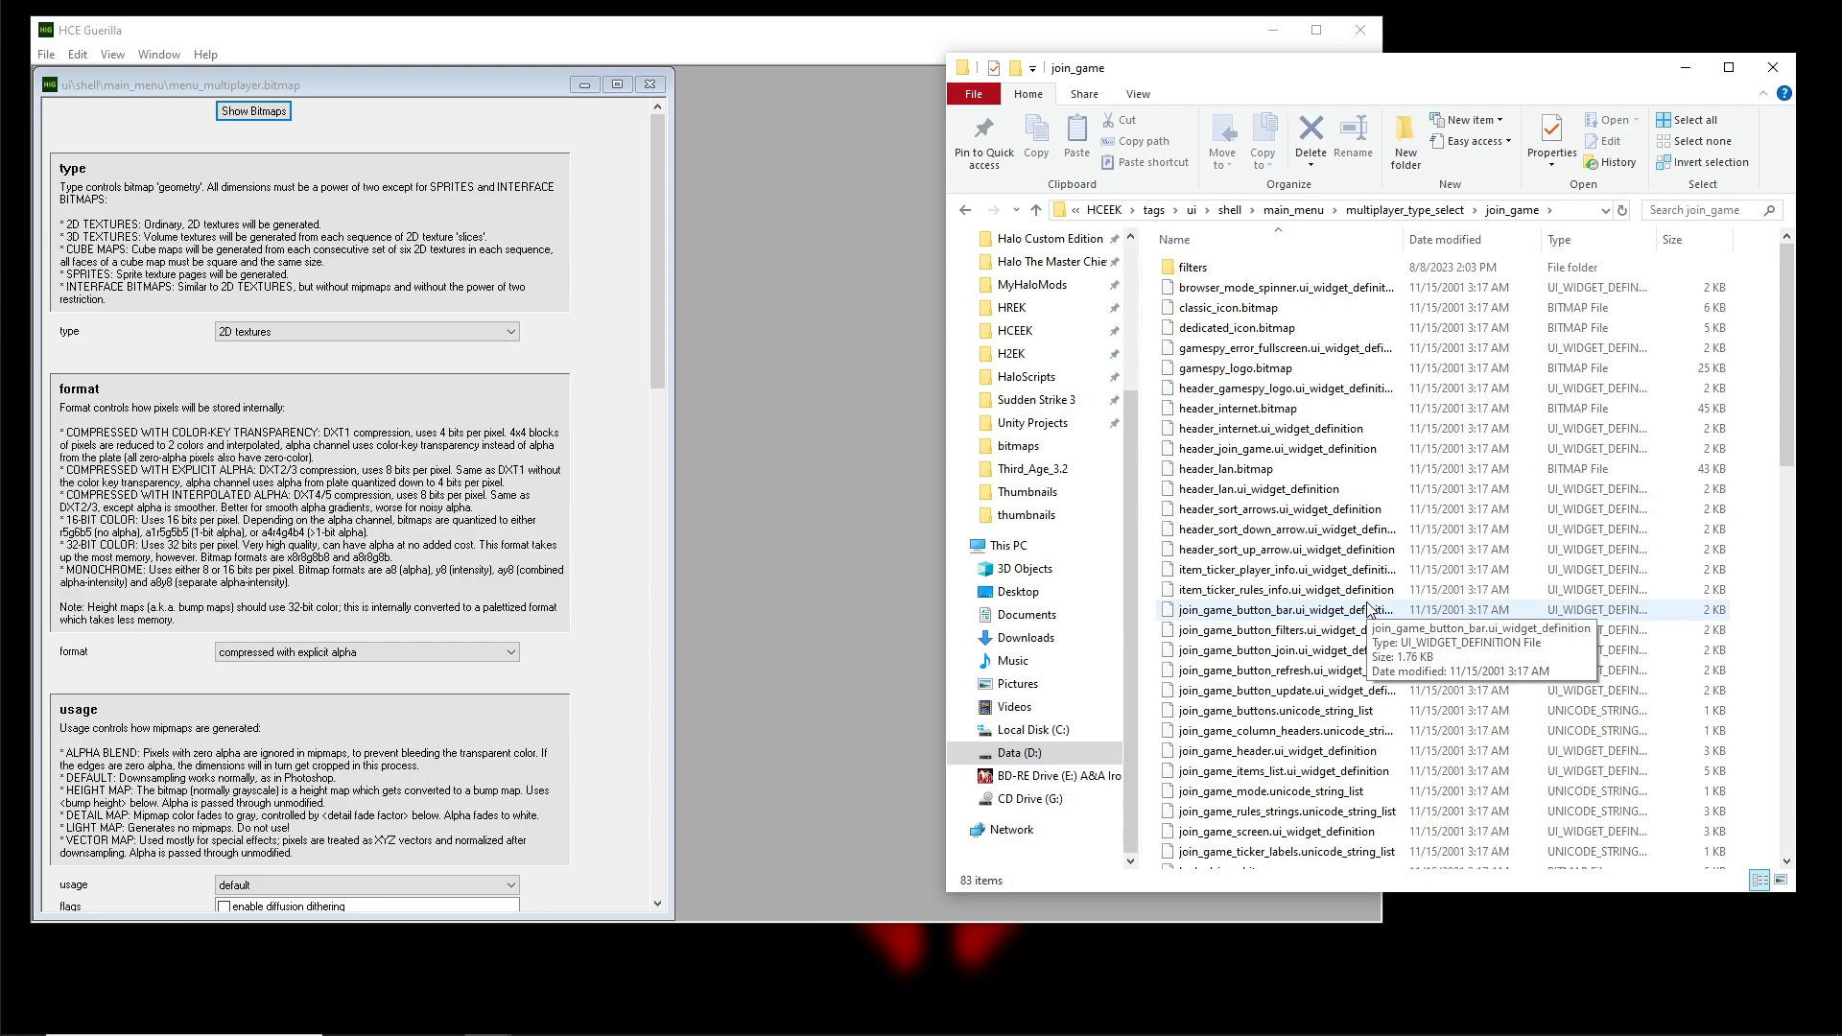
click(1247, 449)
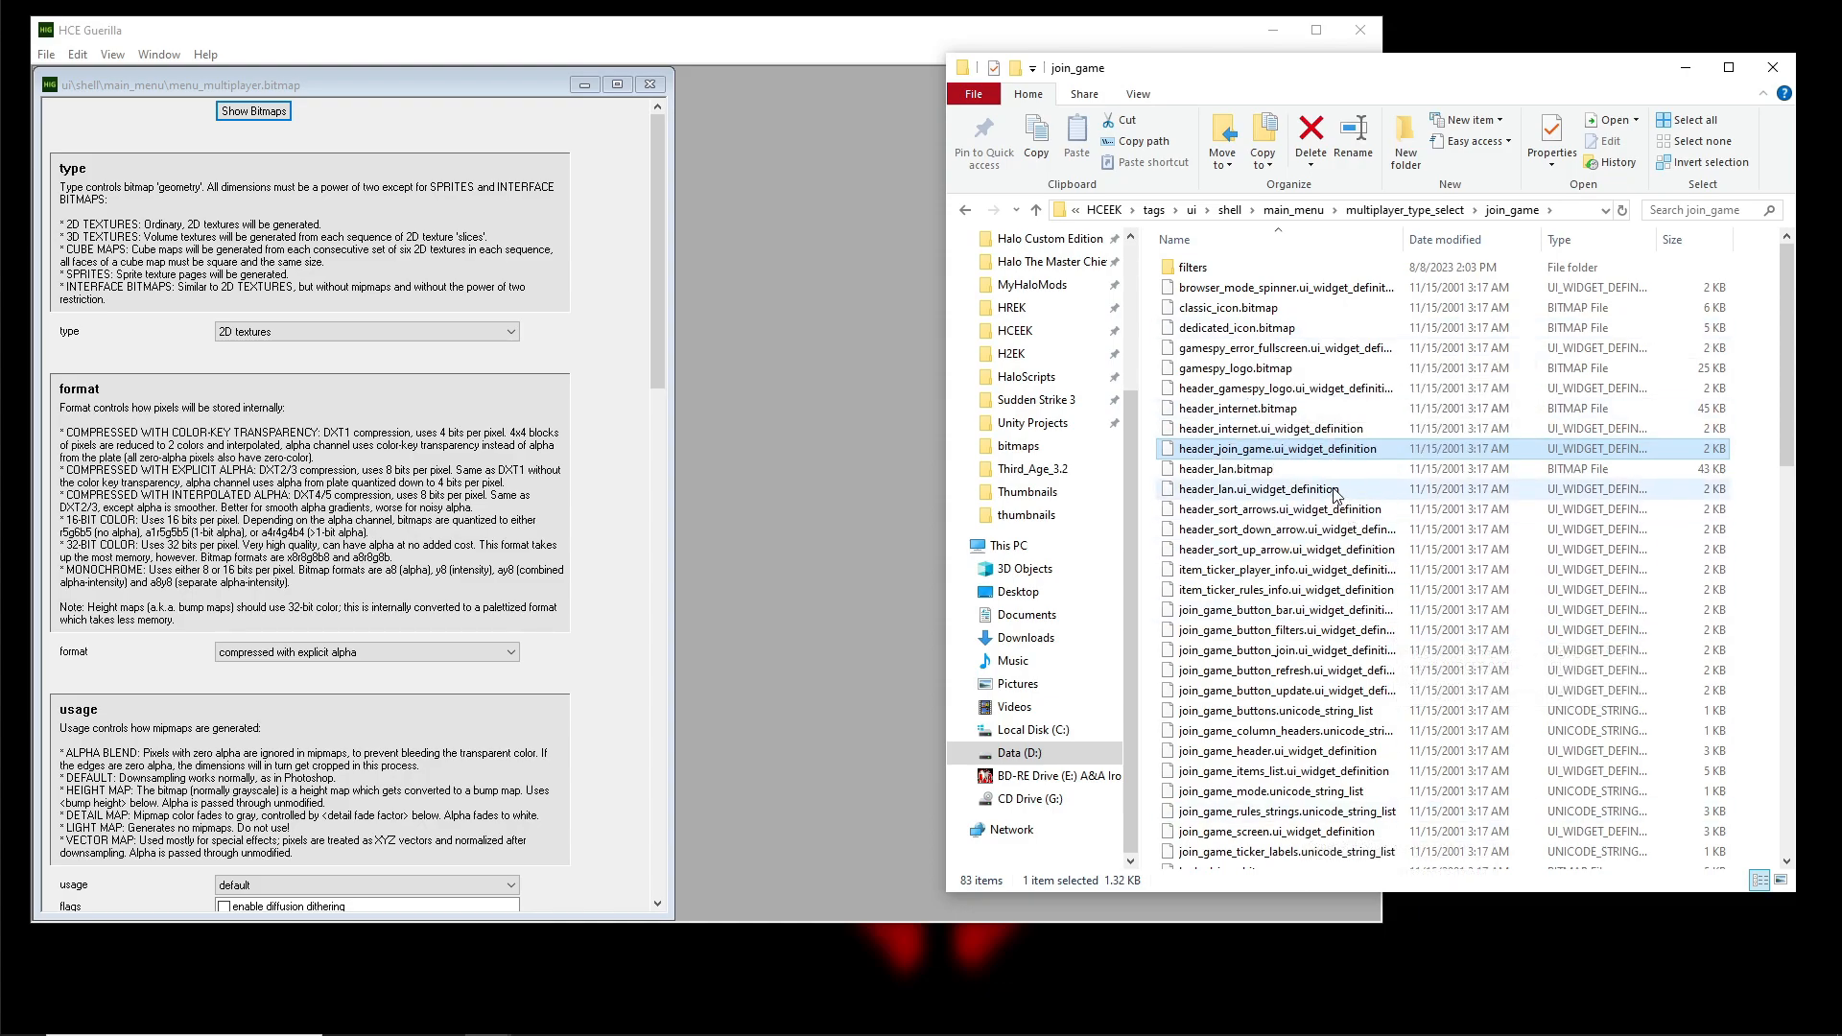
scroll(1391, 671, down, 15)
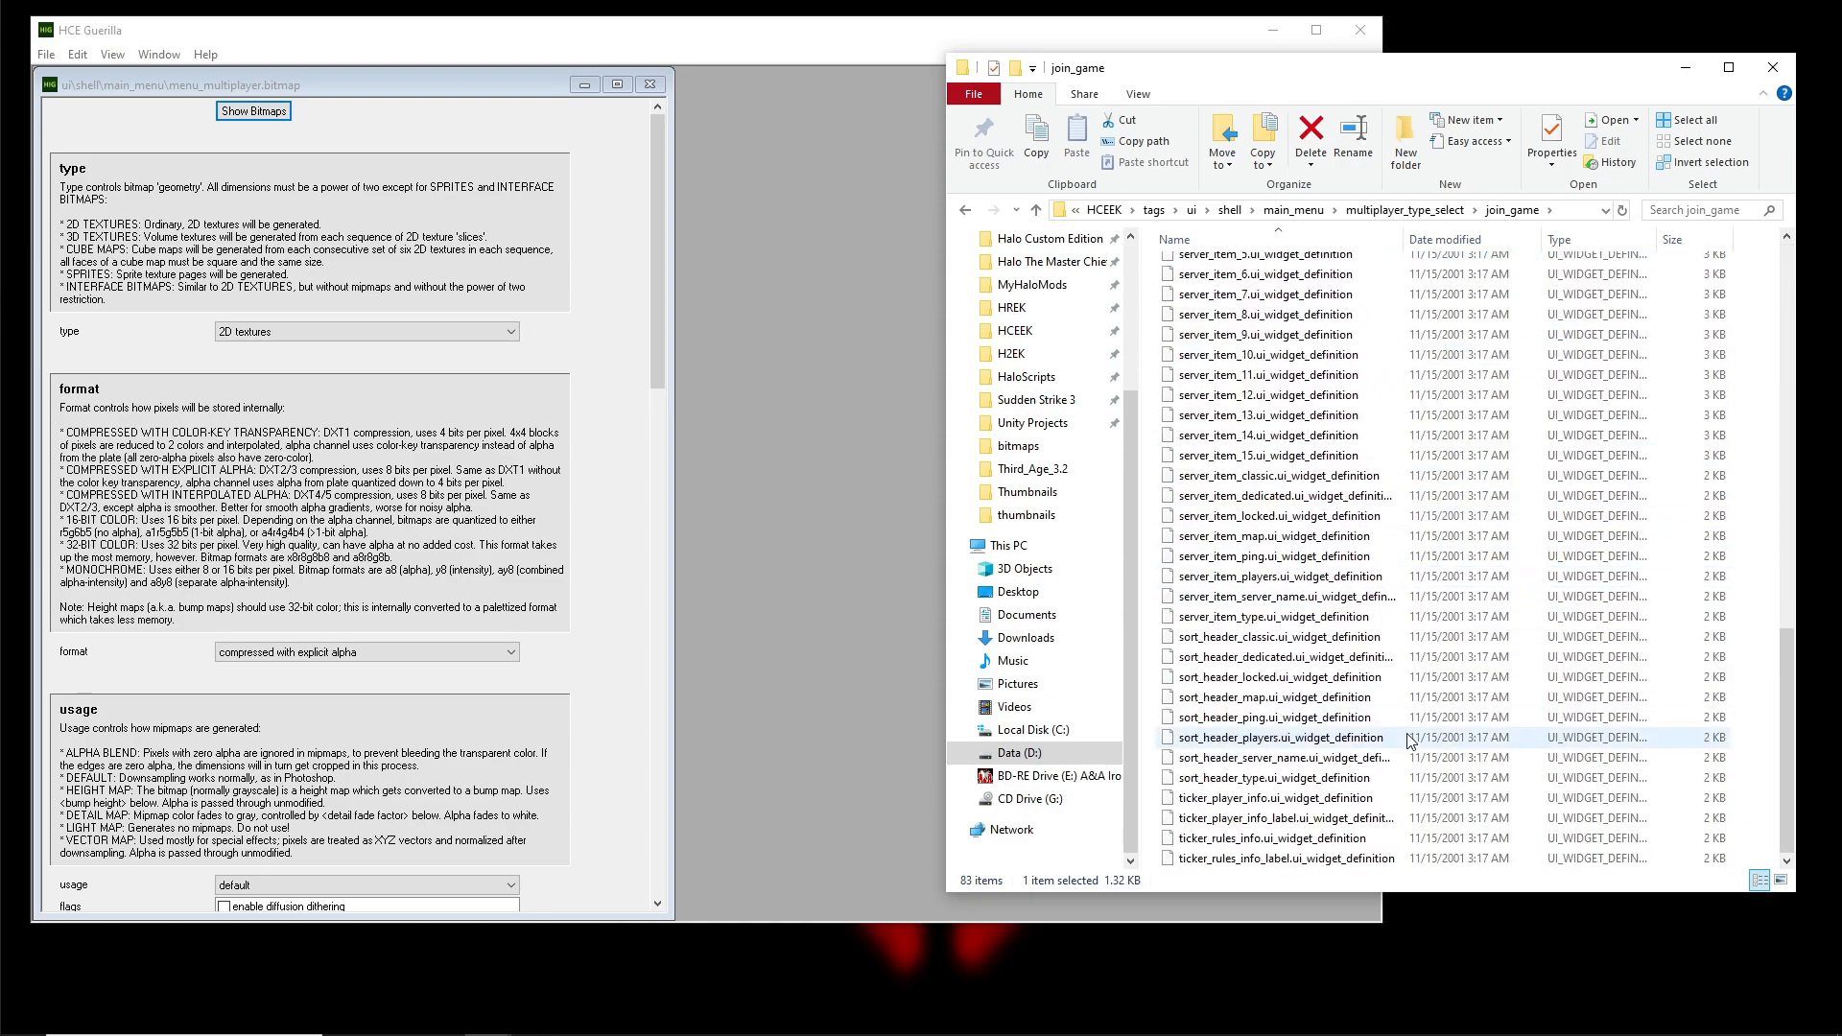
scroll(1408, 741, up, 15)
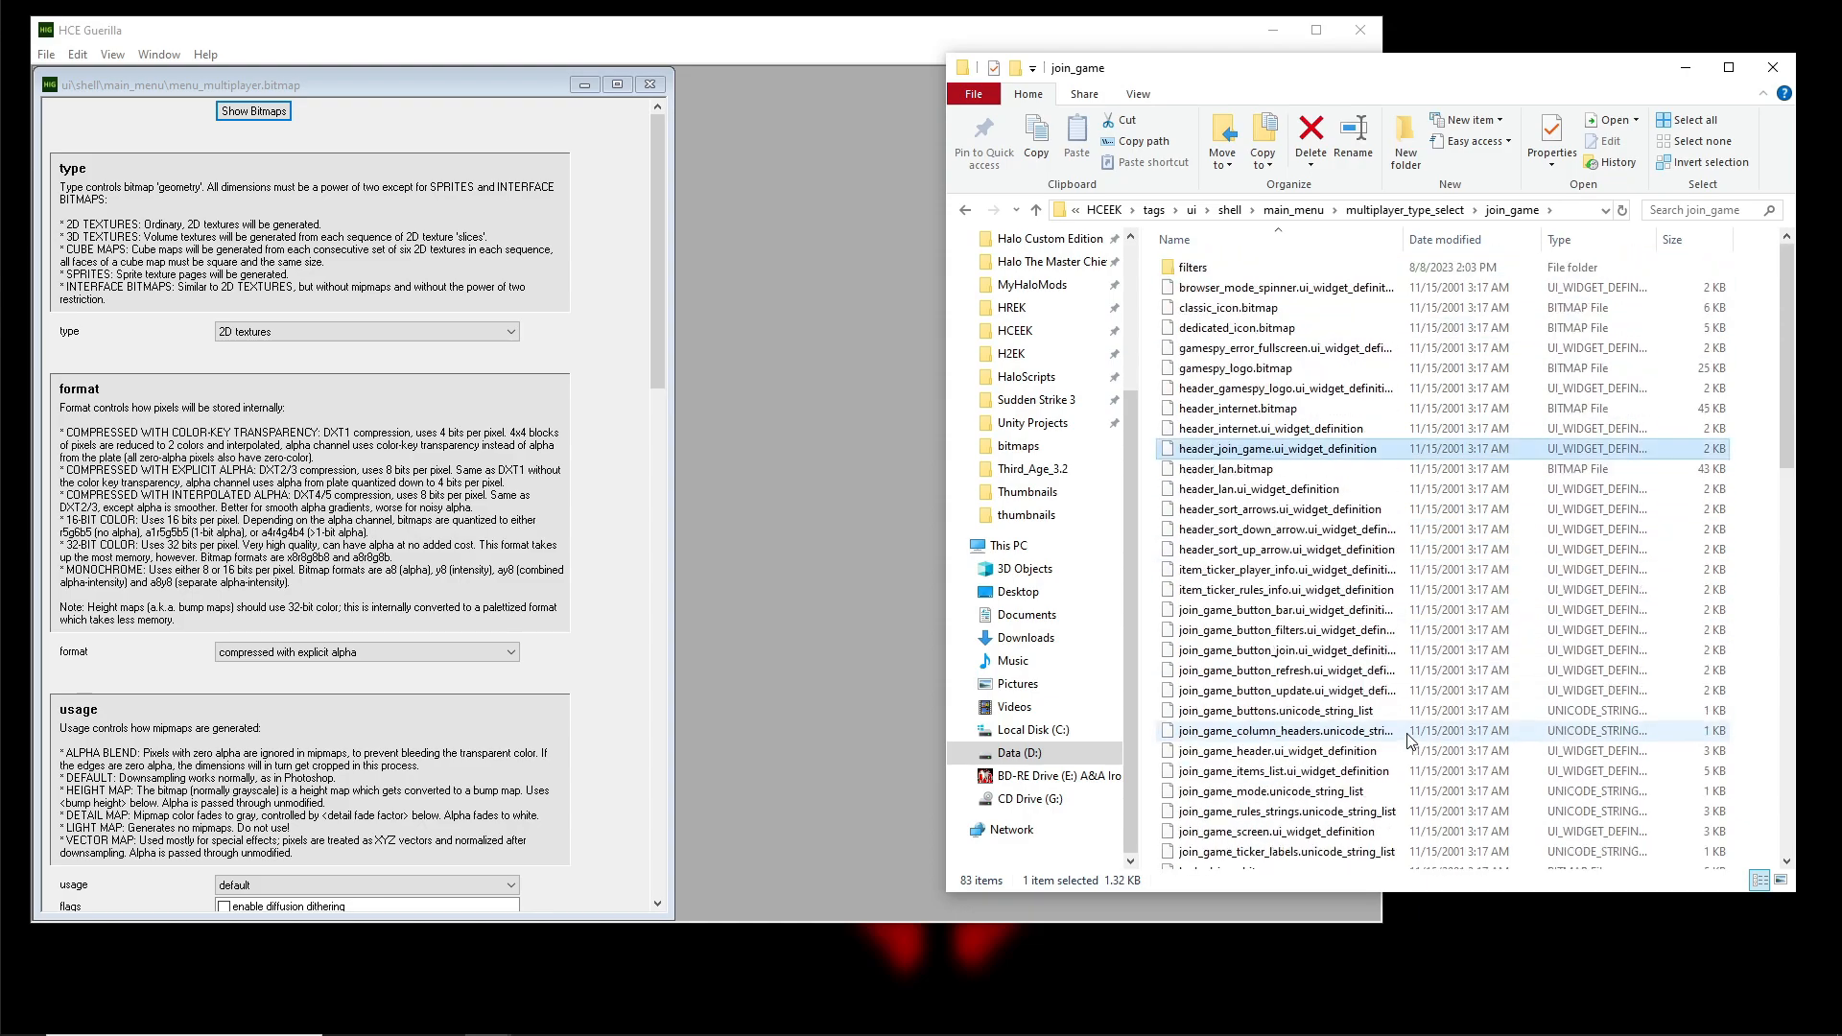
Return to the main_menu folder, open main_menu_item_multiplayer.ui_widget_definition in Guerilla, and move its window beside the bitmap window
click(1294, 210)
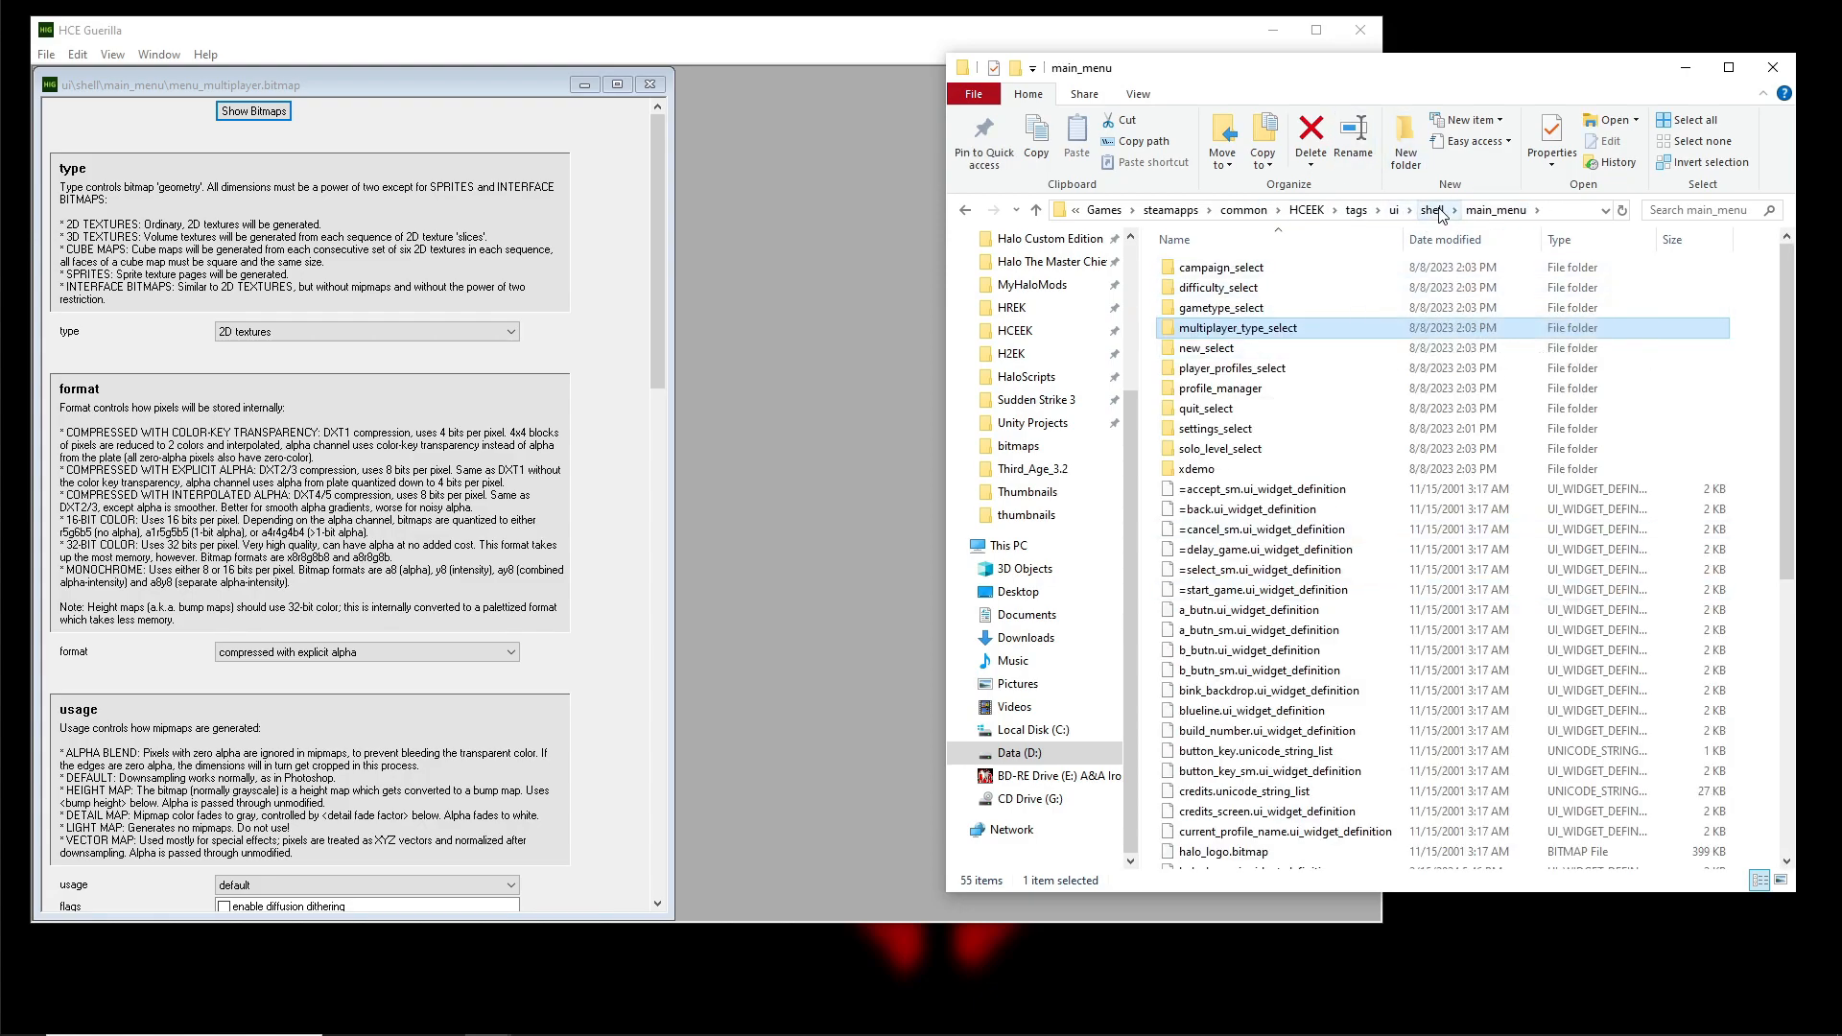
scroll(1325, 600, down, 8)
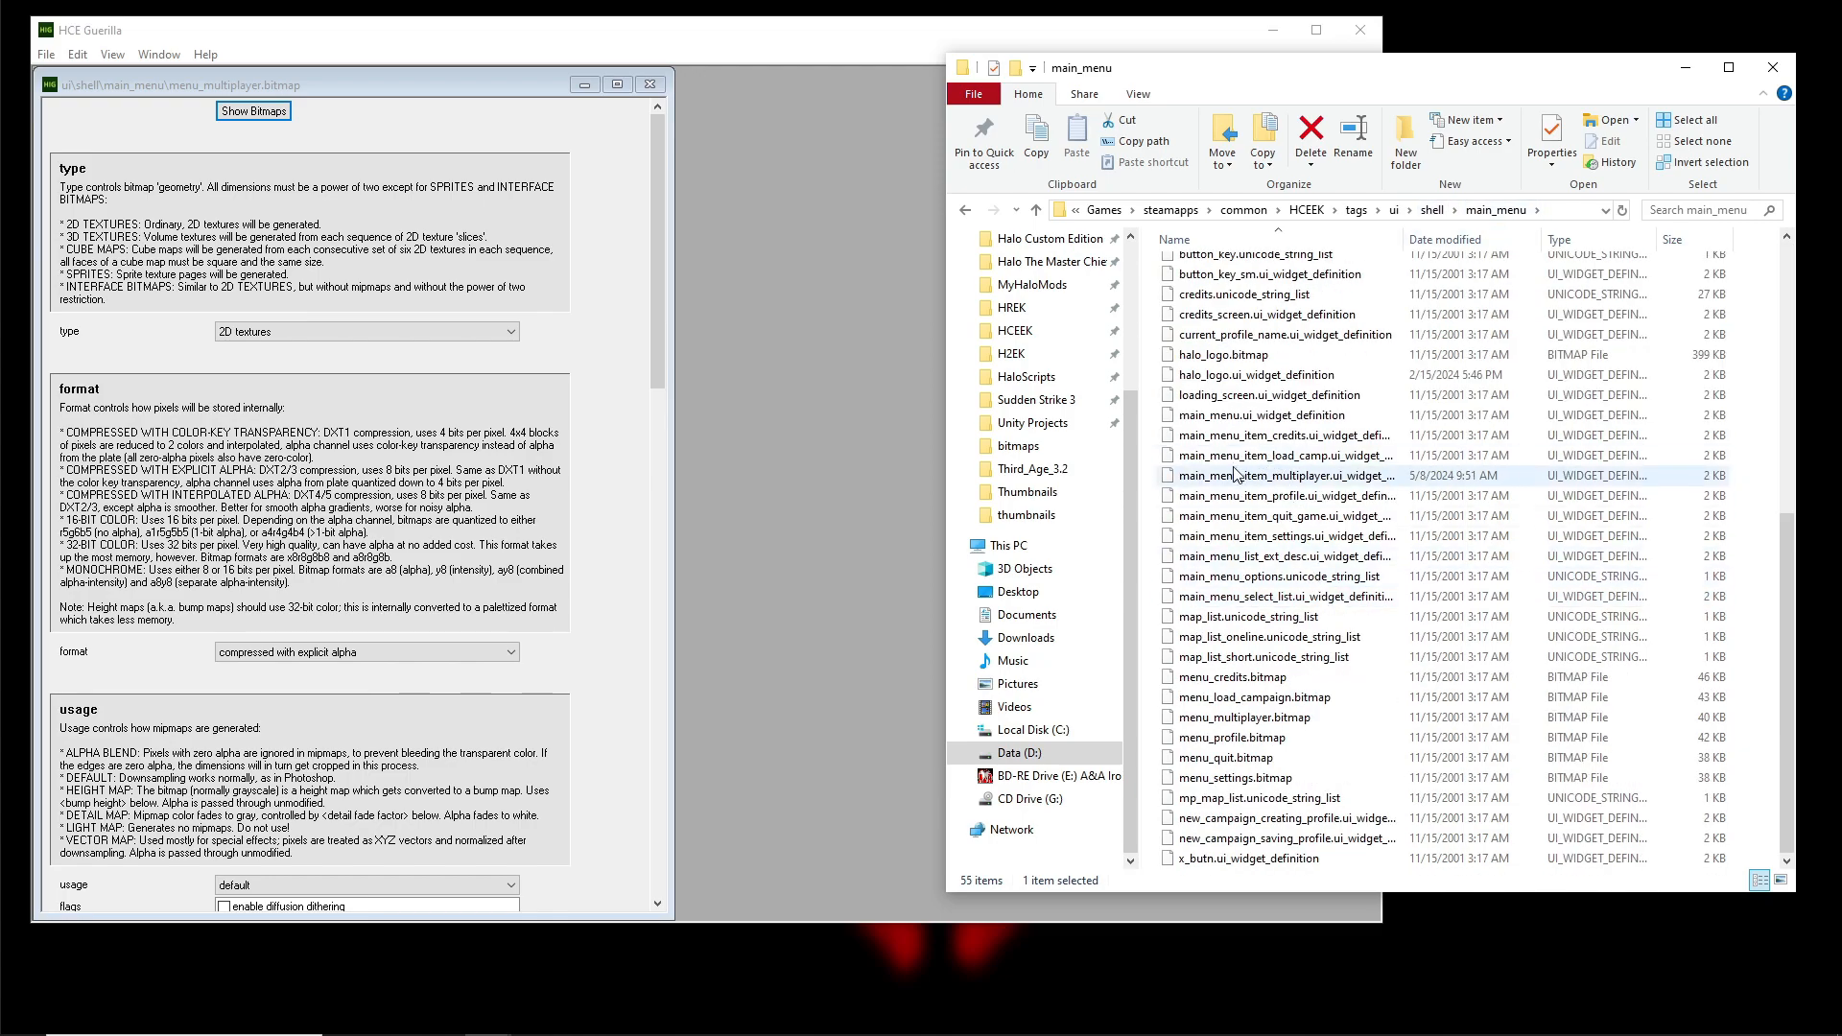
click(1271, 476)
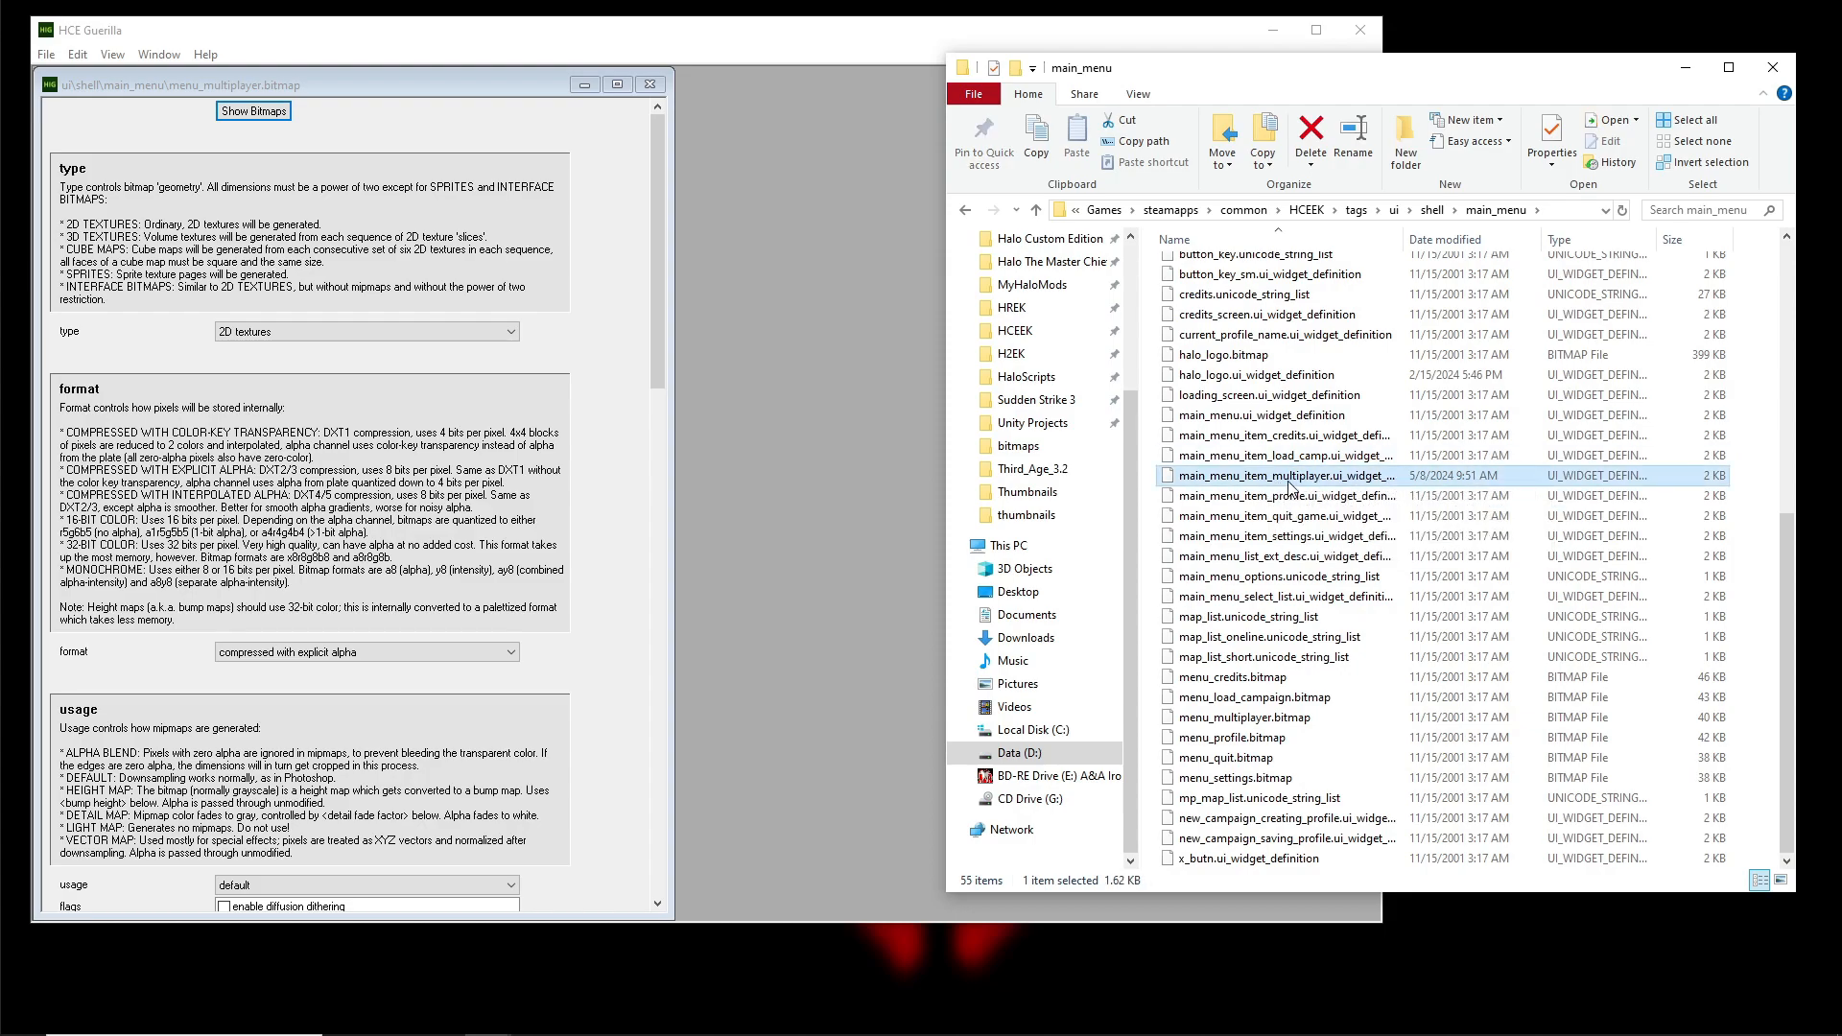
drag(1290, 487, 866, 412)
drag(733, 358, 1090, 100)
Examine the conditional widget entry and the text box parameters of the multiplayer item definition
scroll(1266, 466, down, 15)
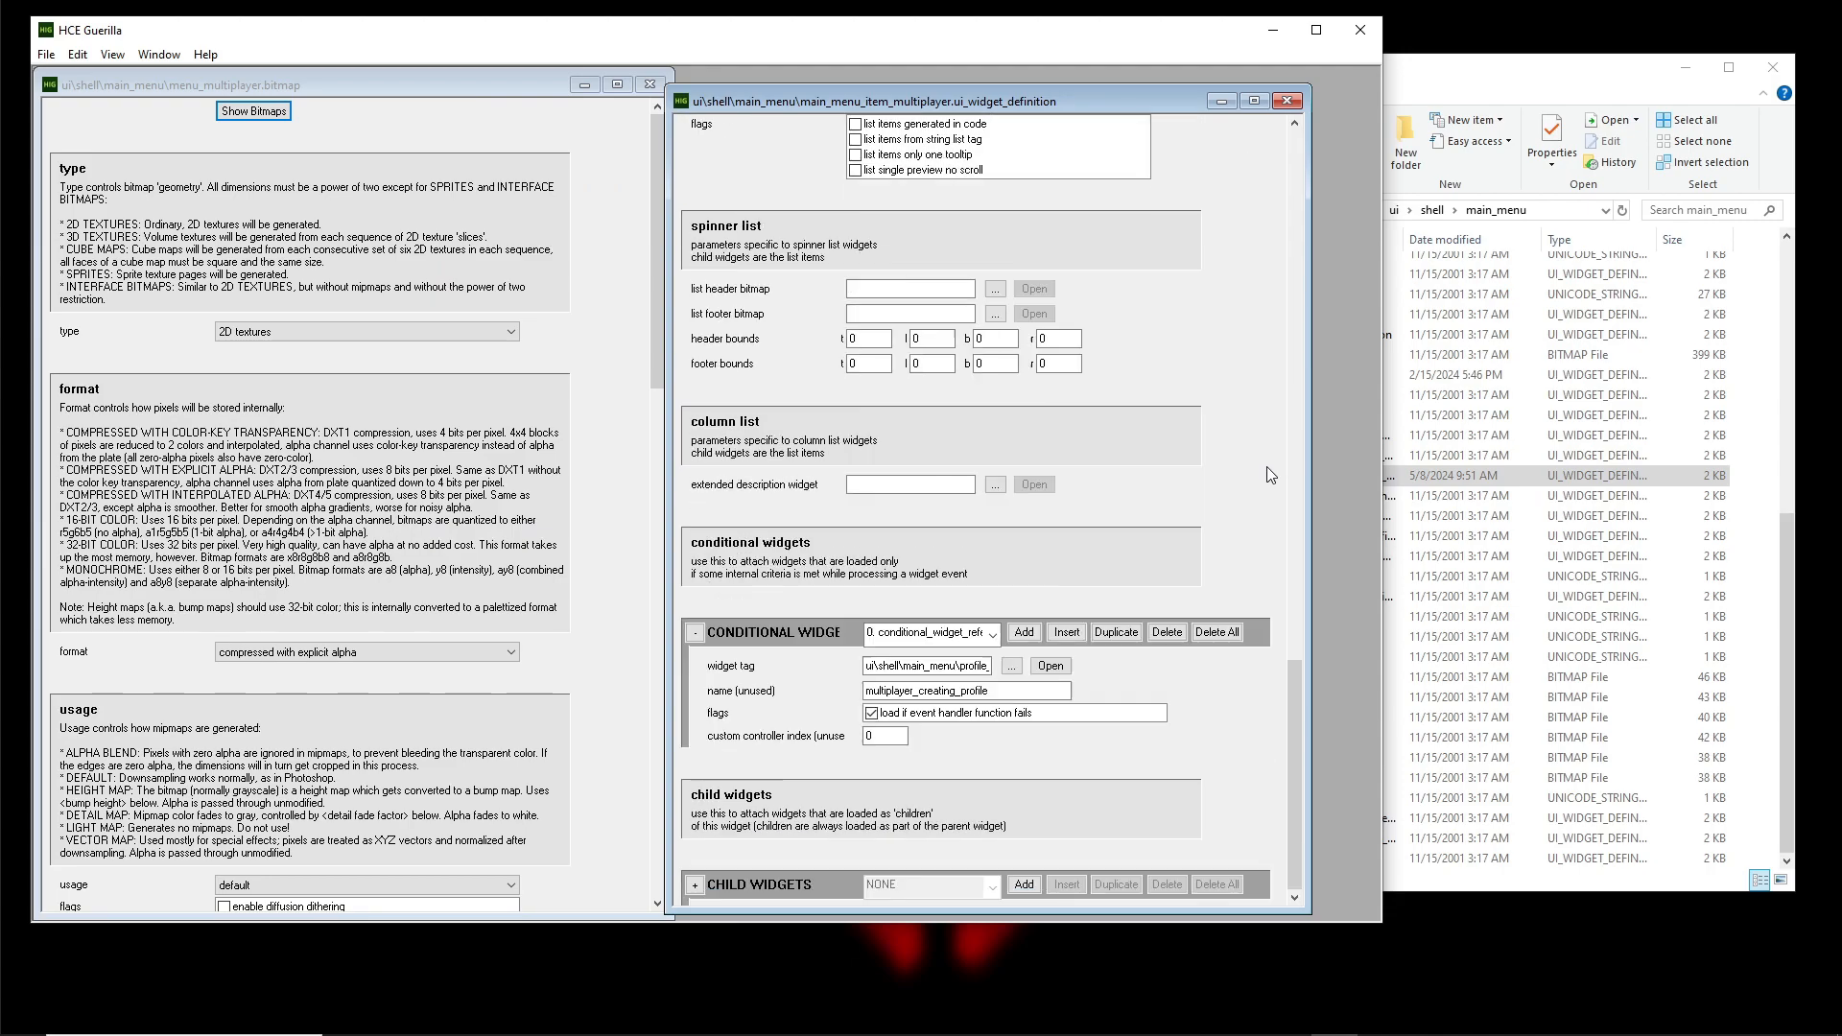
click(956, 631)
click(955, 631)
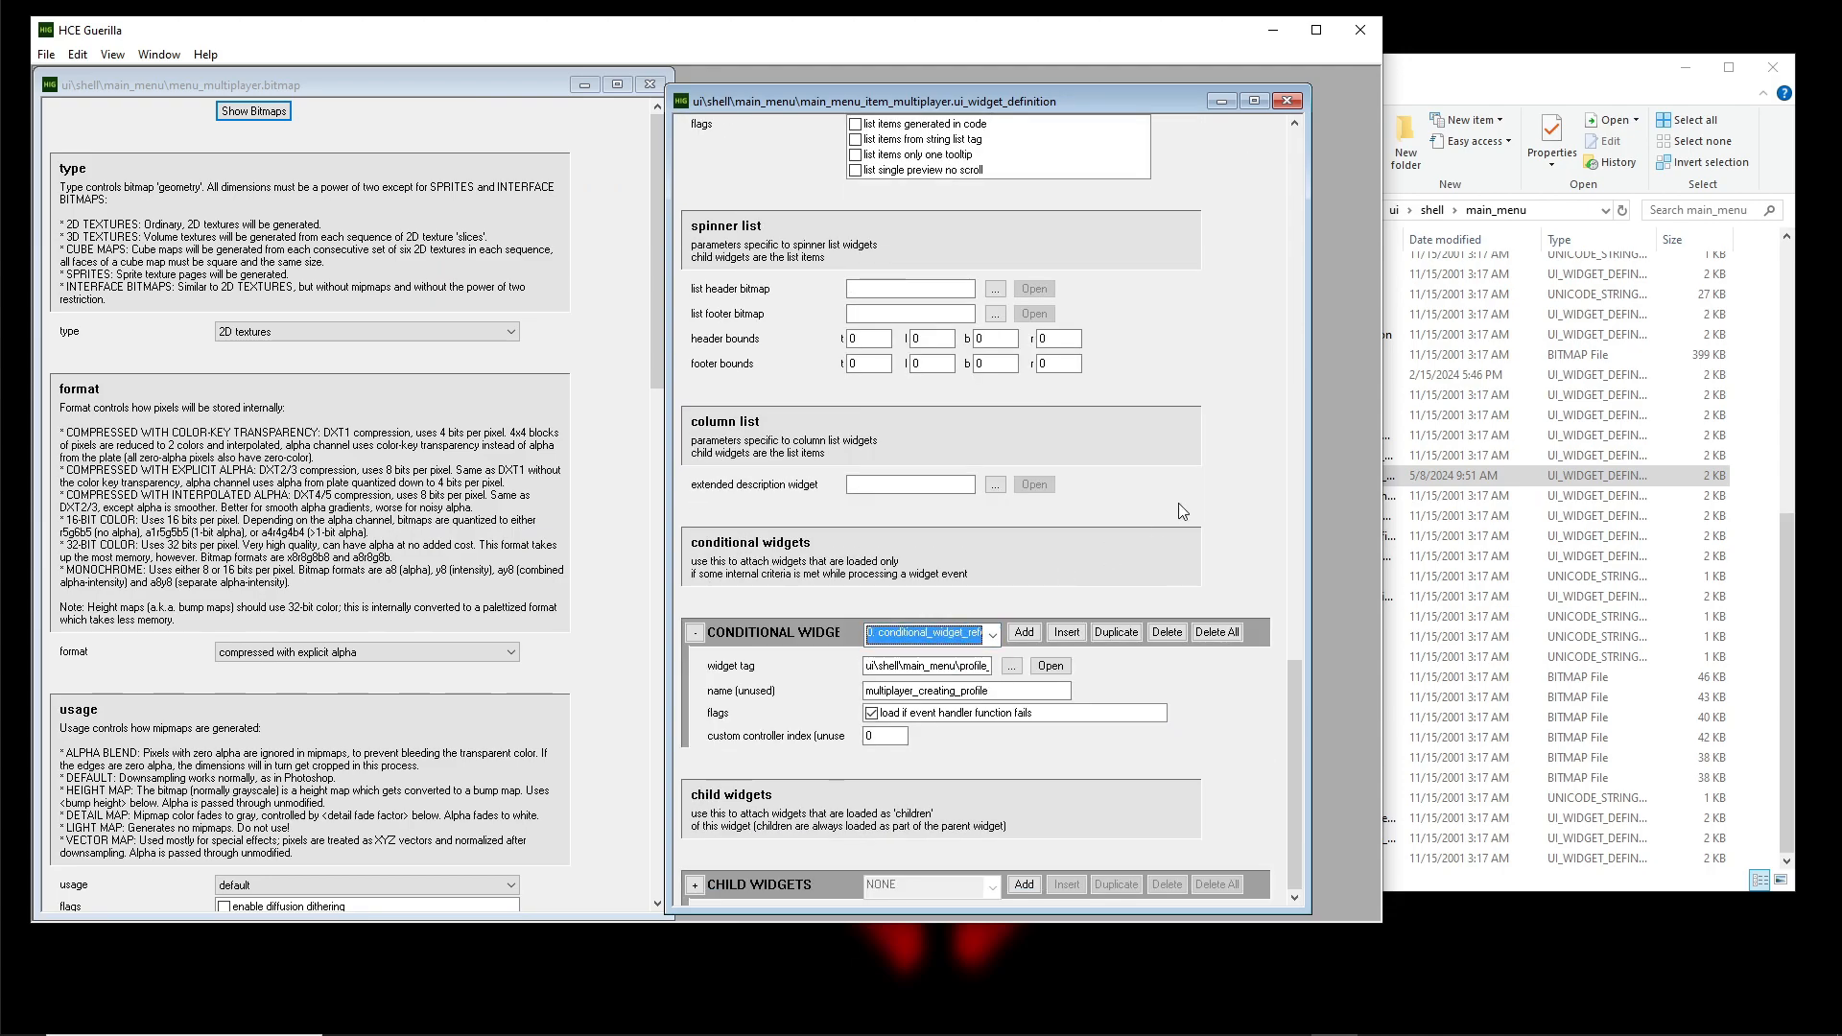
scroll(1206, 500, up, 10)
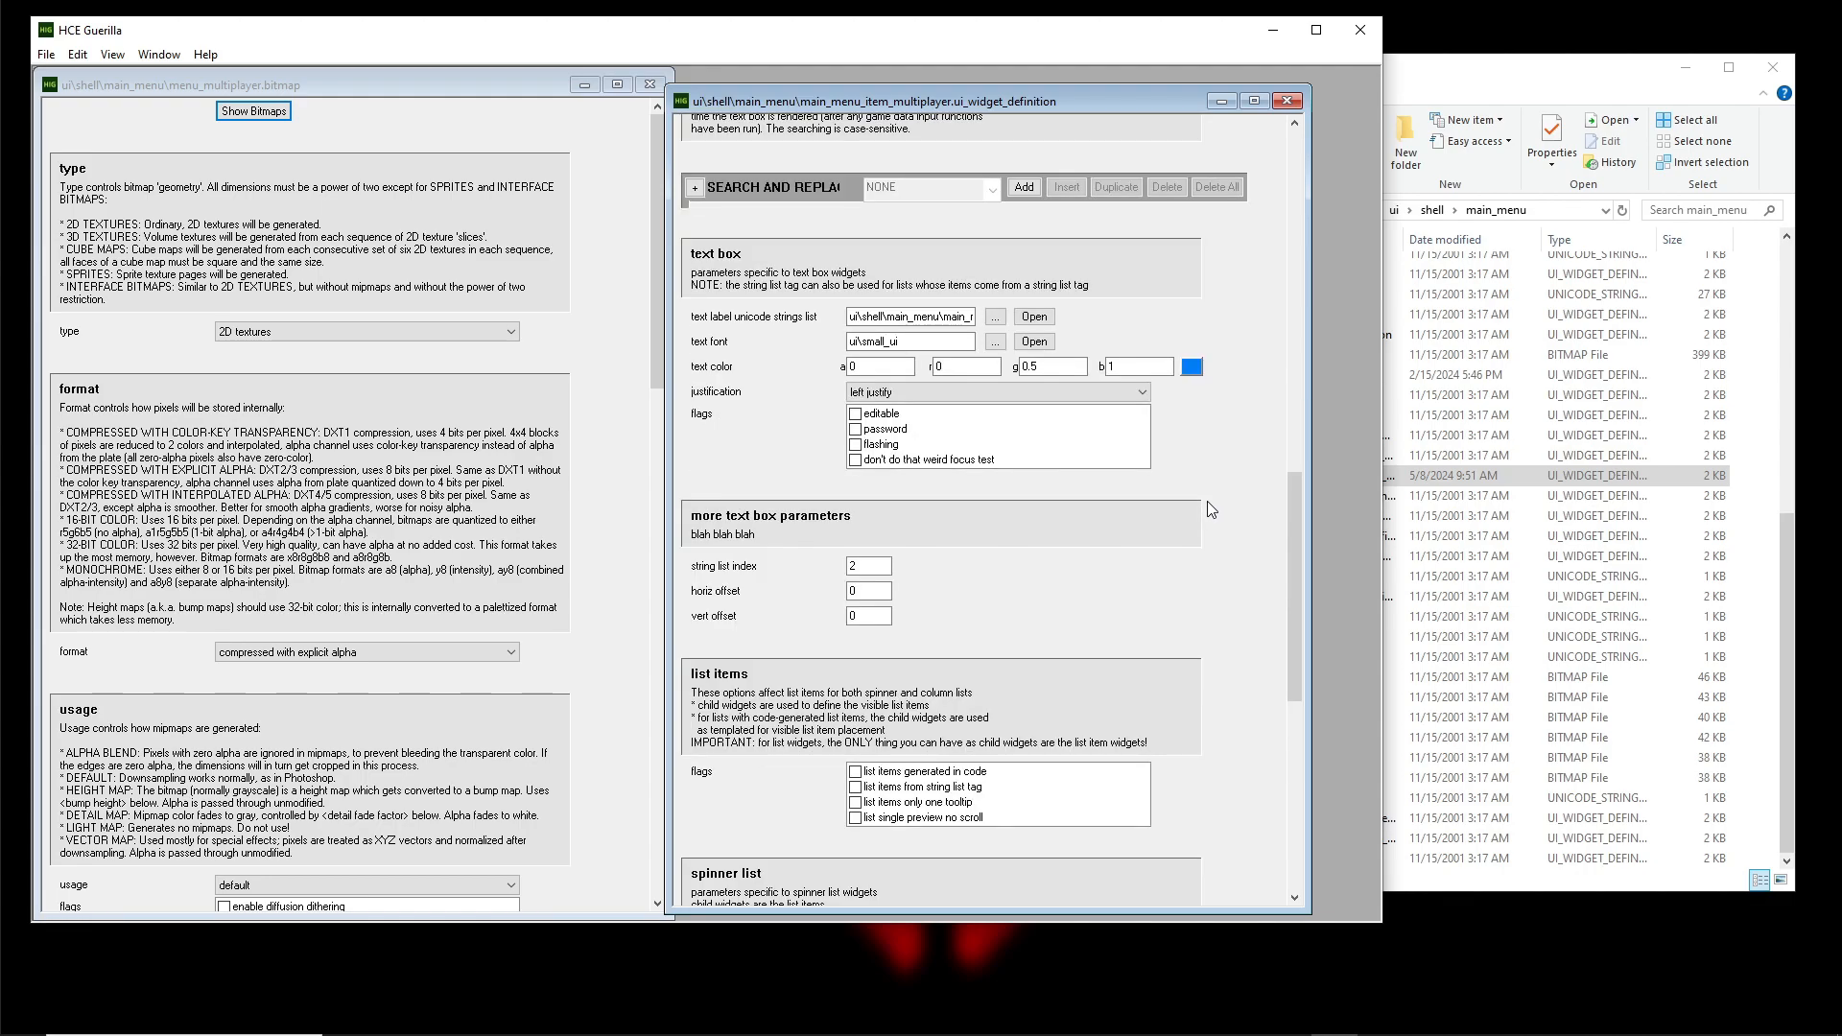
scroll(1211, 509, up, 3)
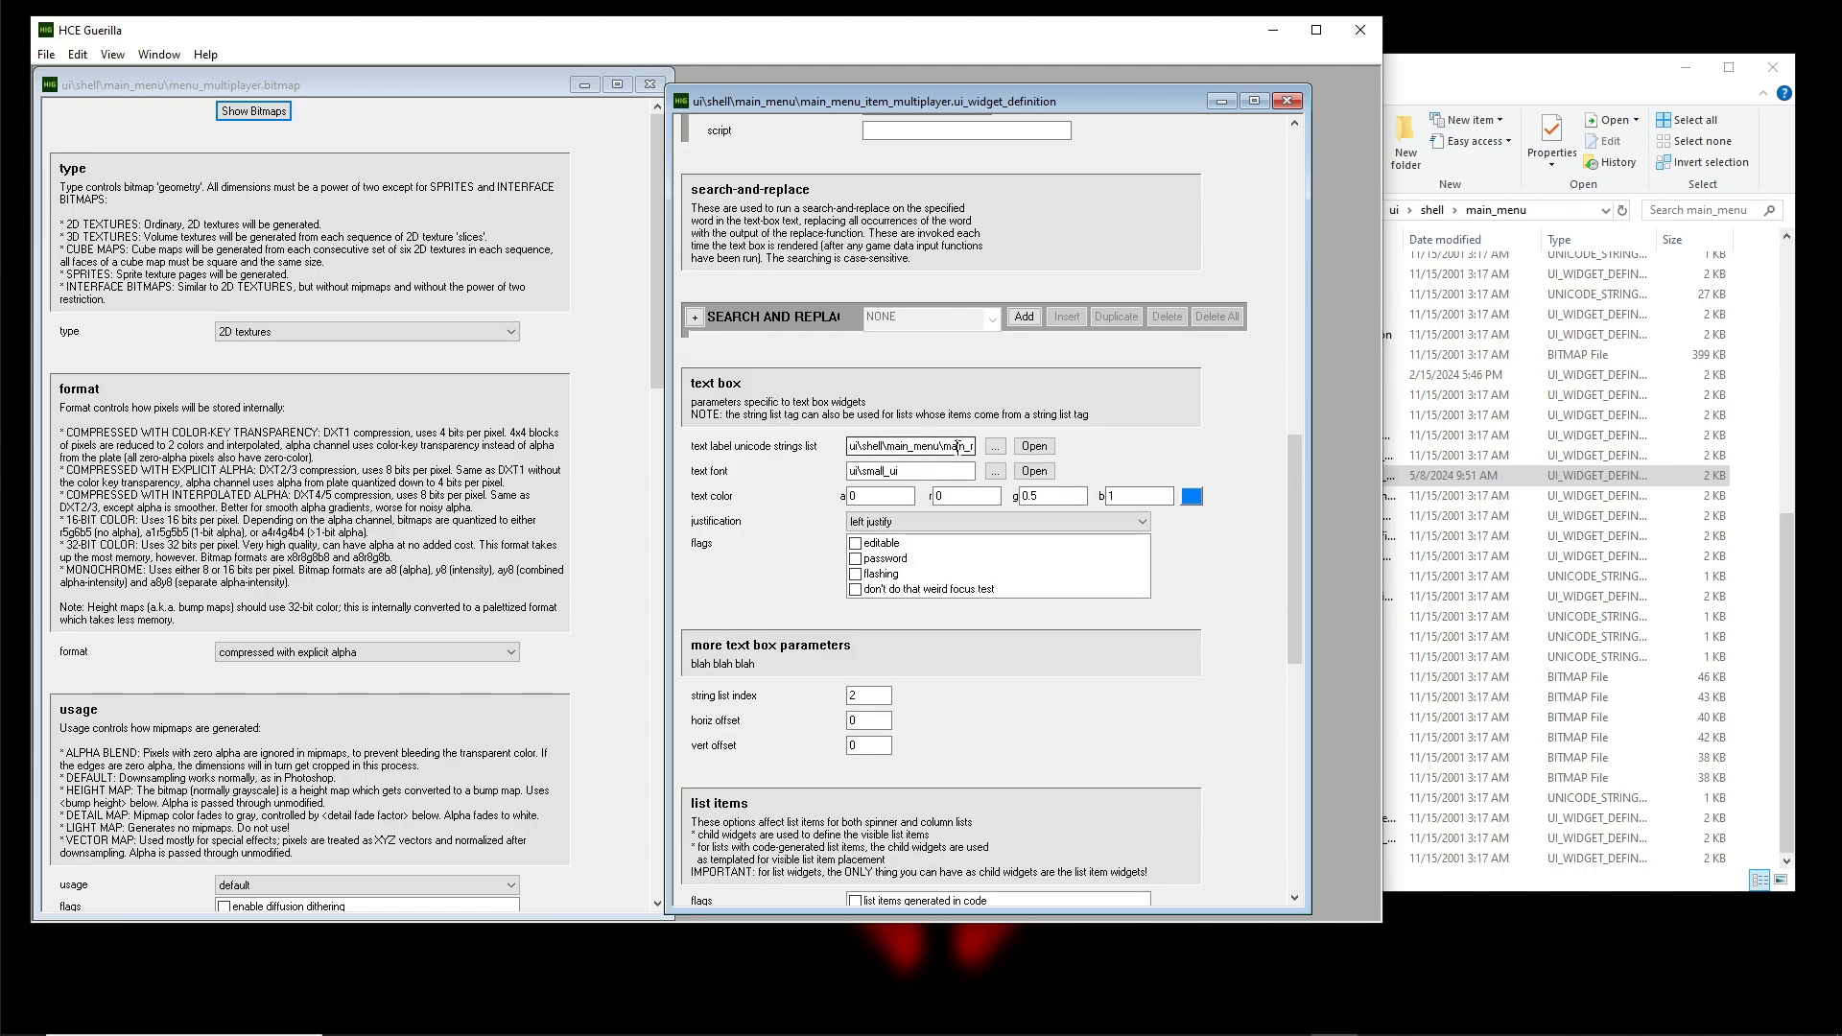
Examine the multiplayer item's event handler entries and the widget tag path of handler 0
scroll(1245, 426, up, 9)
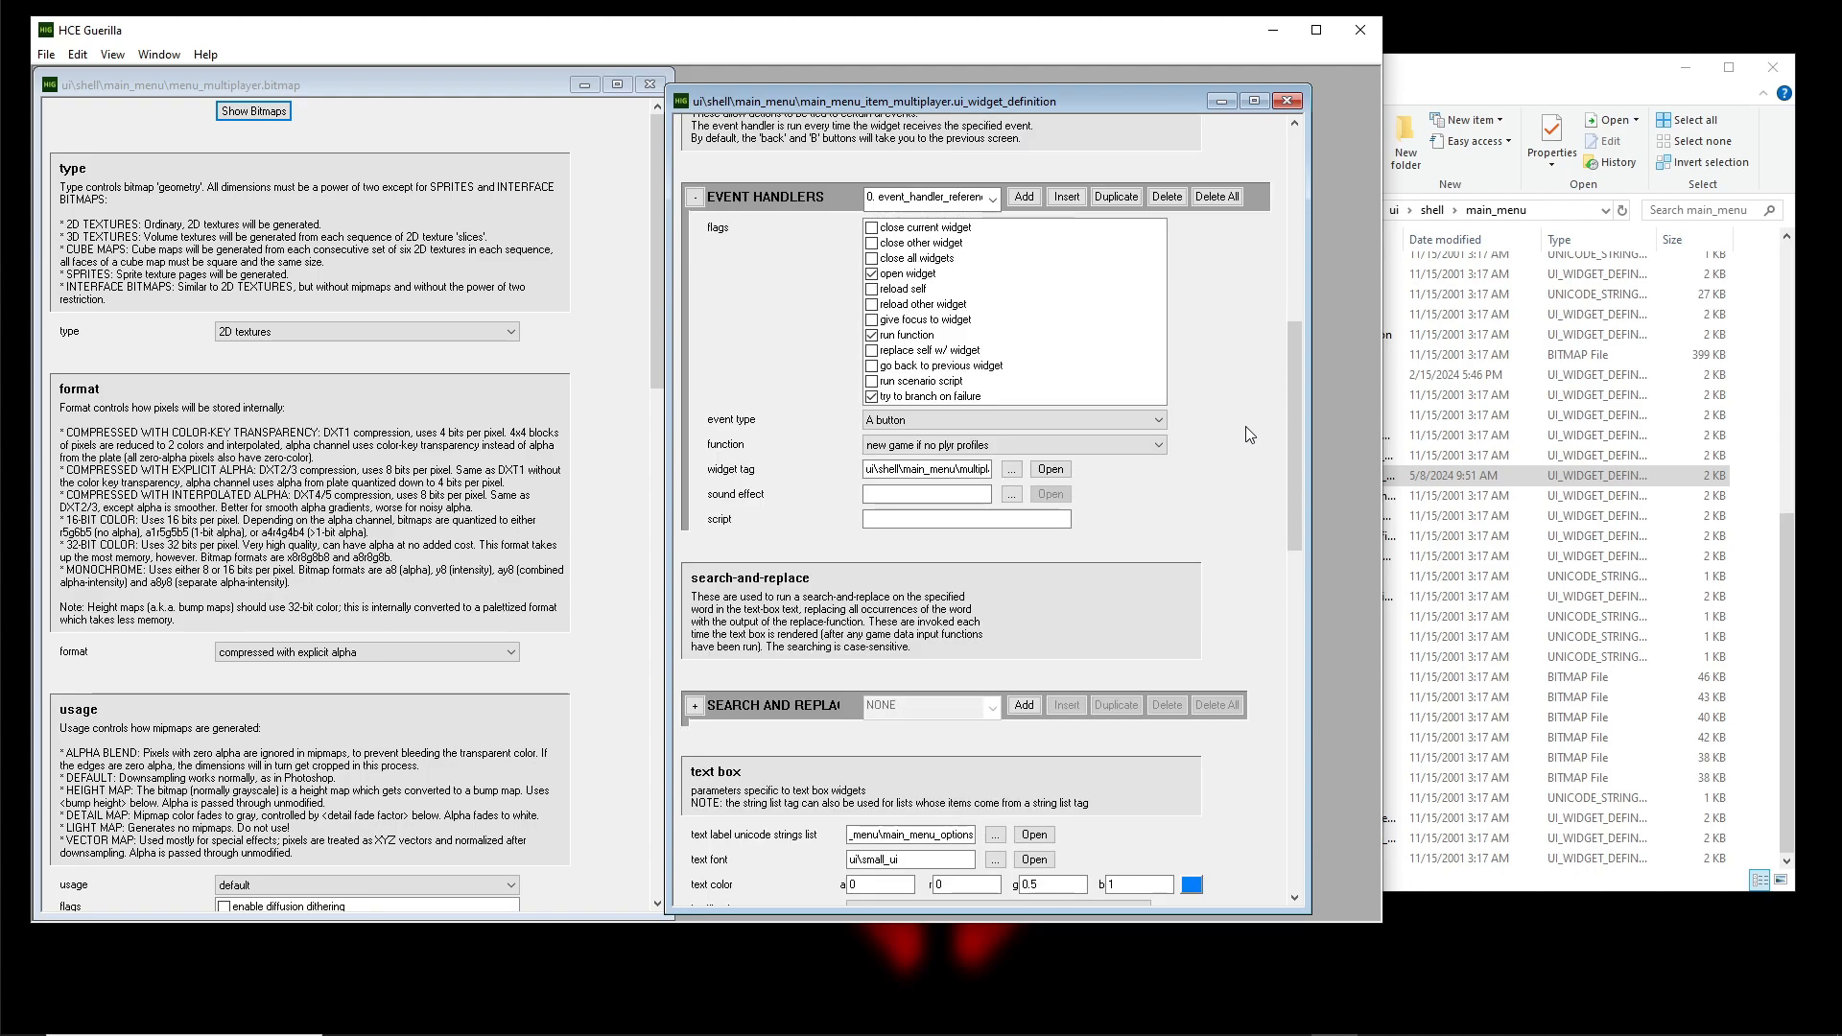
double_click(950, 469)
click(932, 474)
scroll(1278, 453, up, 3)
click(888, 334)
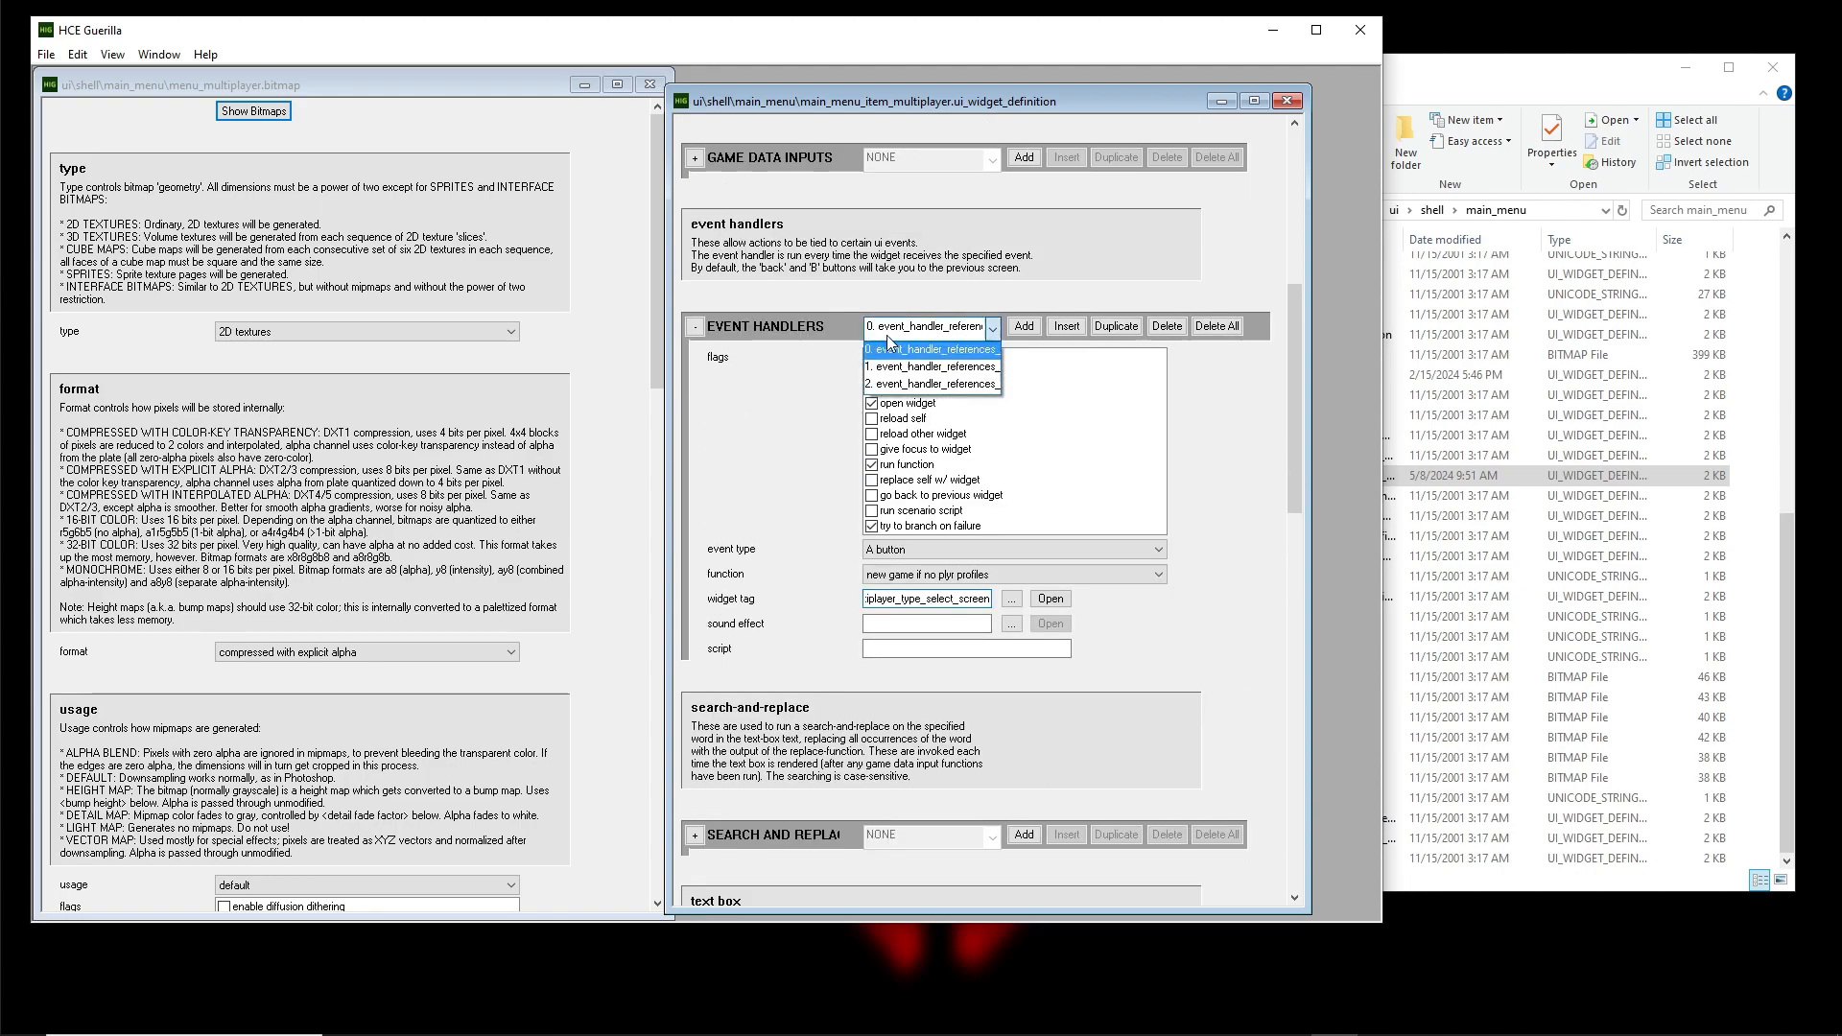
click(896, 383)
scroll(901, 331, up, 2)
Check the background bitmap path of the multiplayer item and open the referenced customgames_full.bitmap
scroll(1180, 473, up, 4)
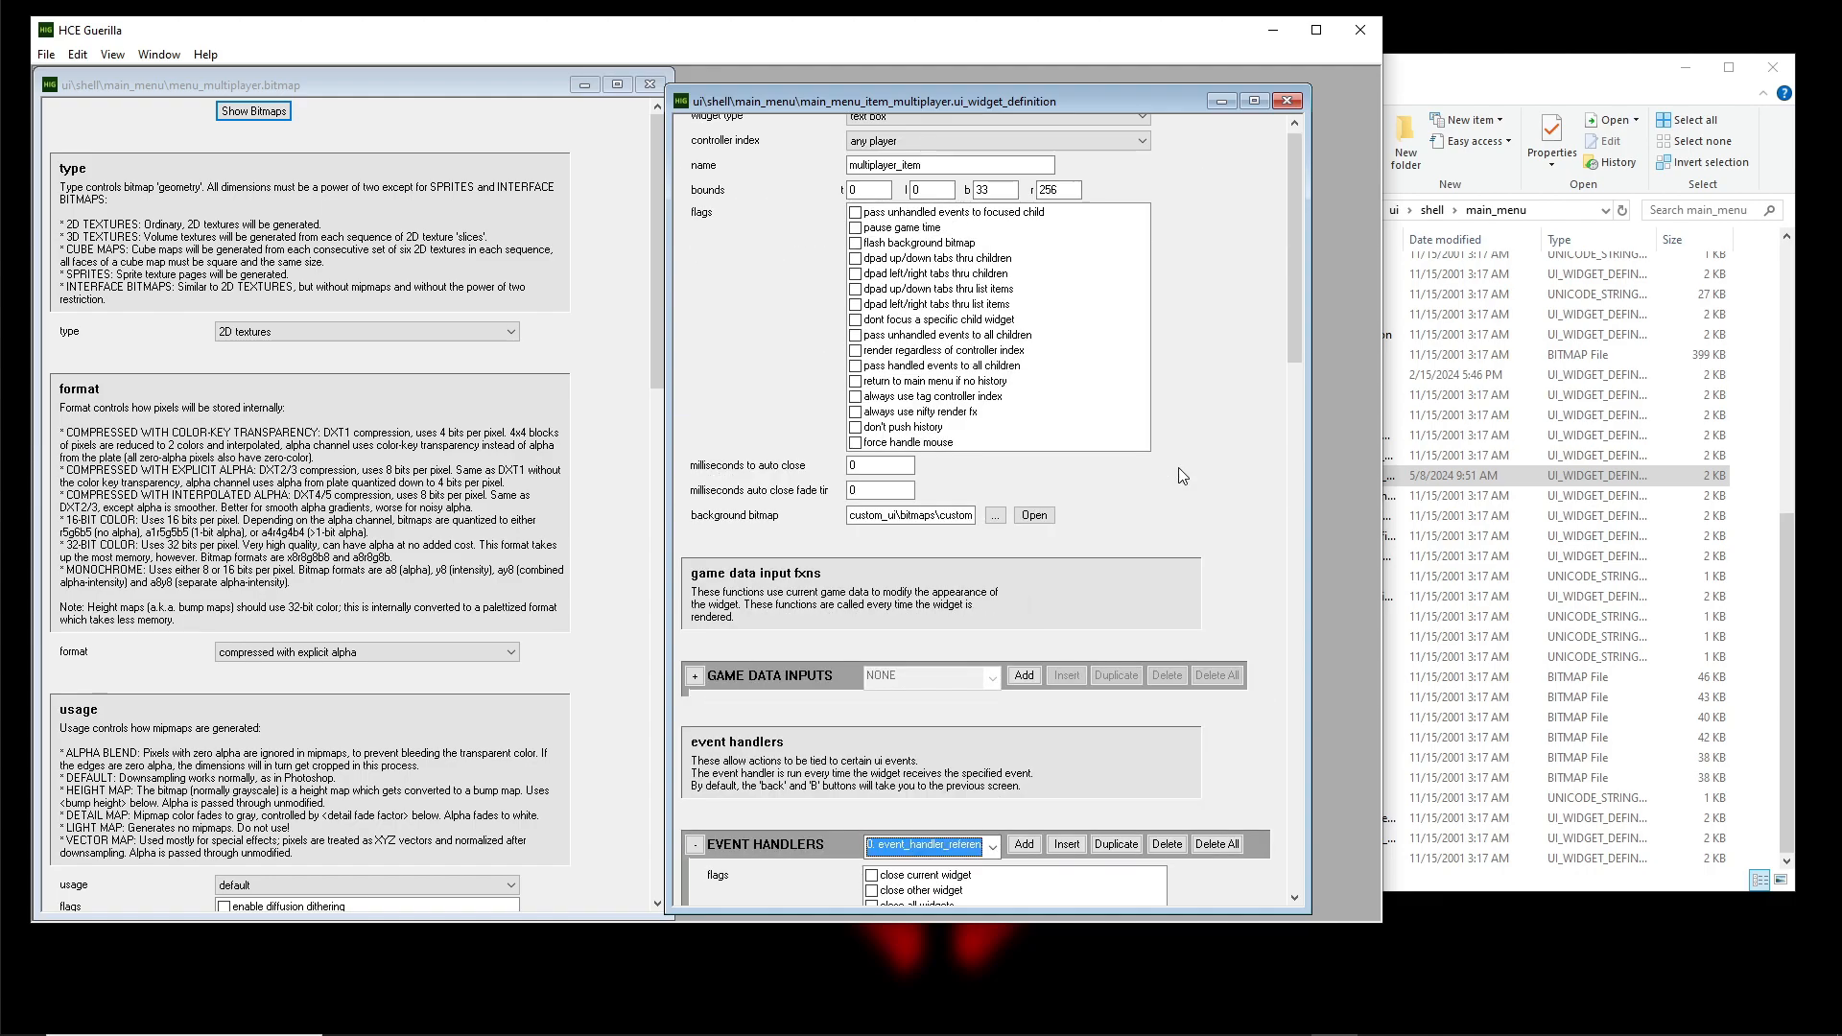
double_click(888, 515)
mouse_move(955, 515)
mouse_down()
mouse_move(847, 515)
mouse_move(962, 515)
mouse_up()
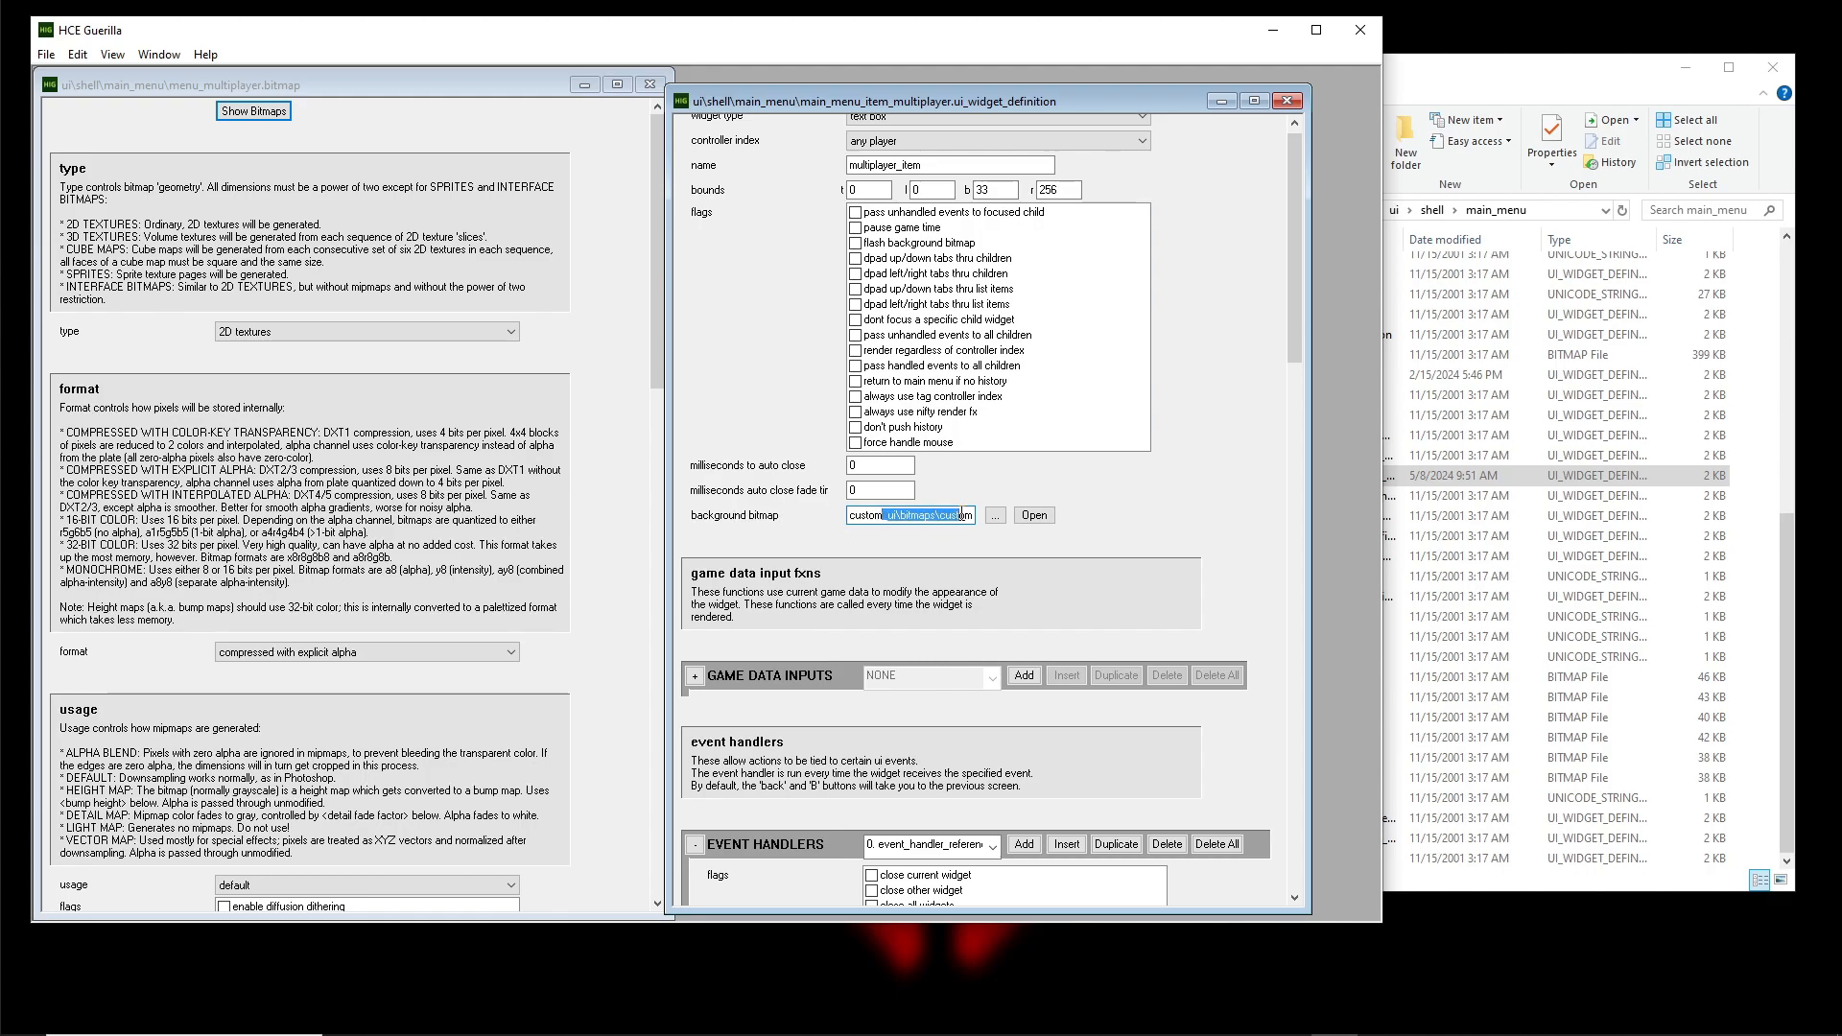
scroll(1241, 509, up, 1)
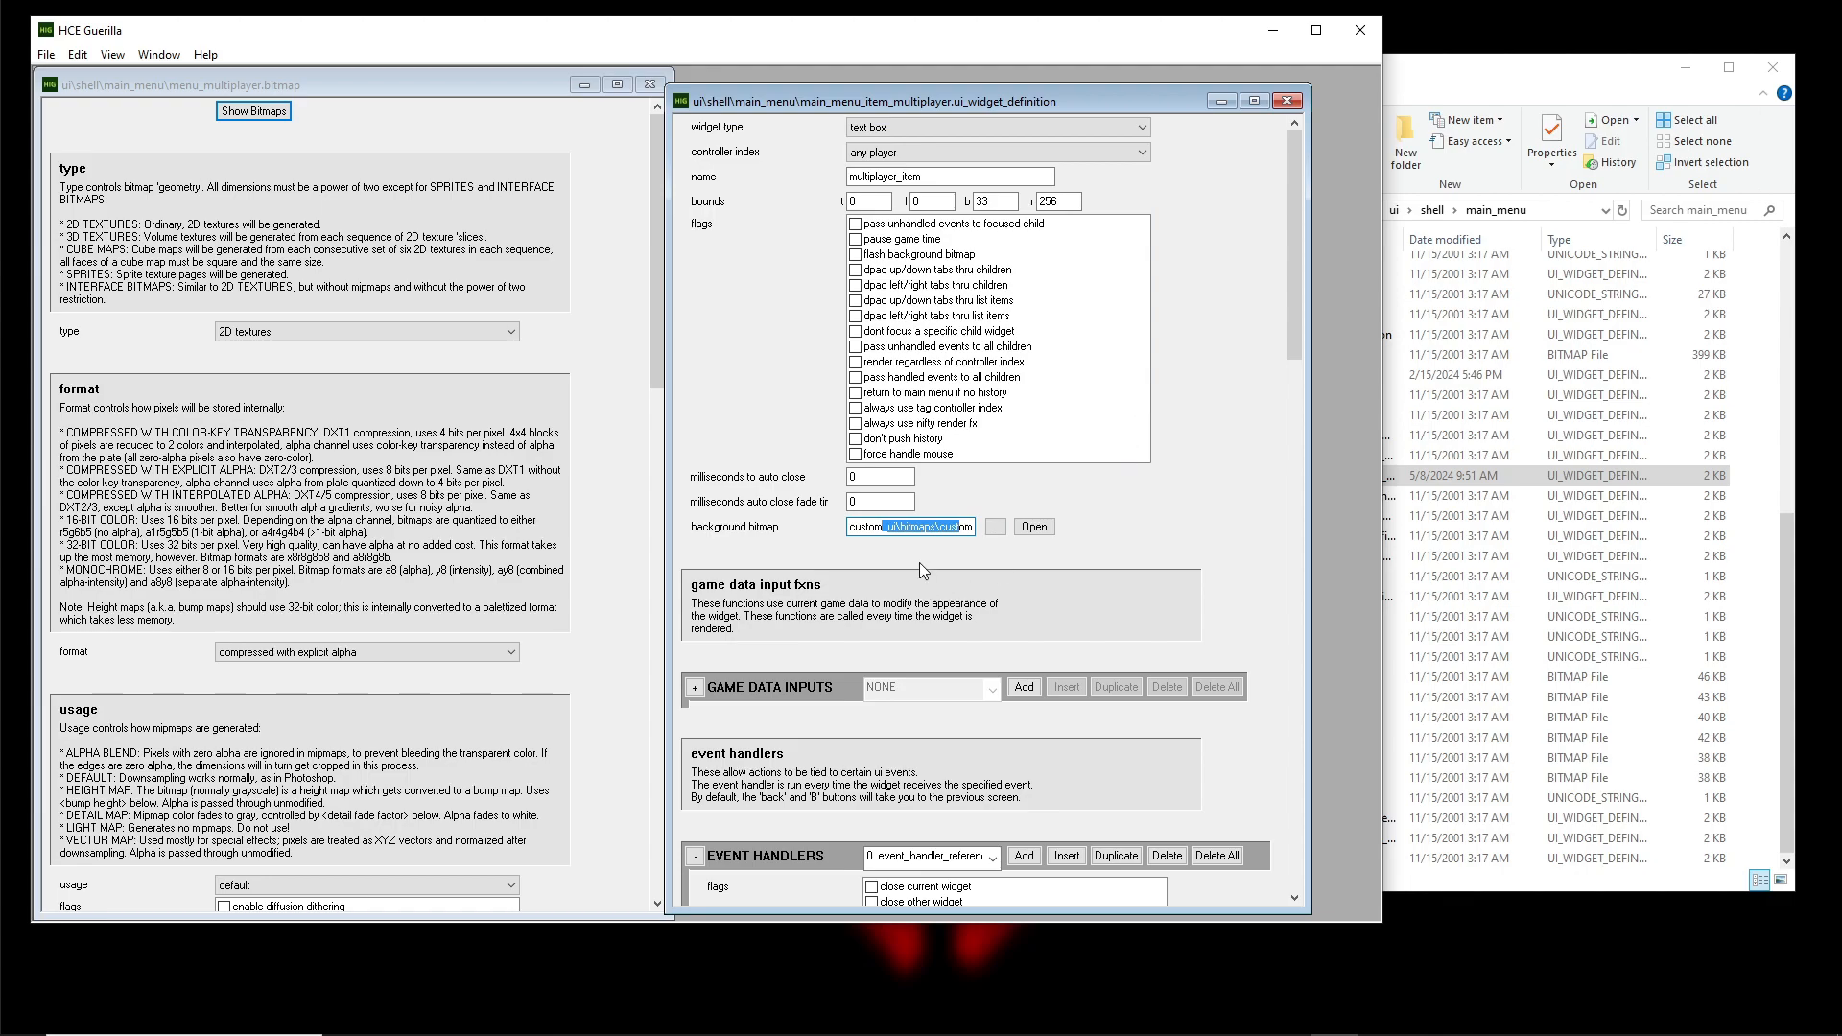
click(878, 528)
drag(850, 528, 1114, 531)
click(1053, 526)
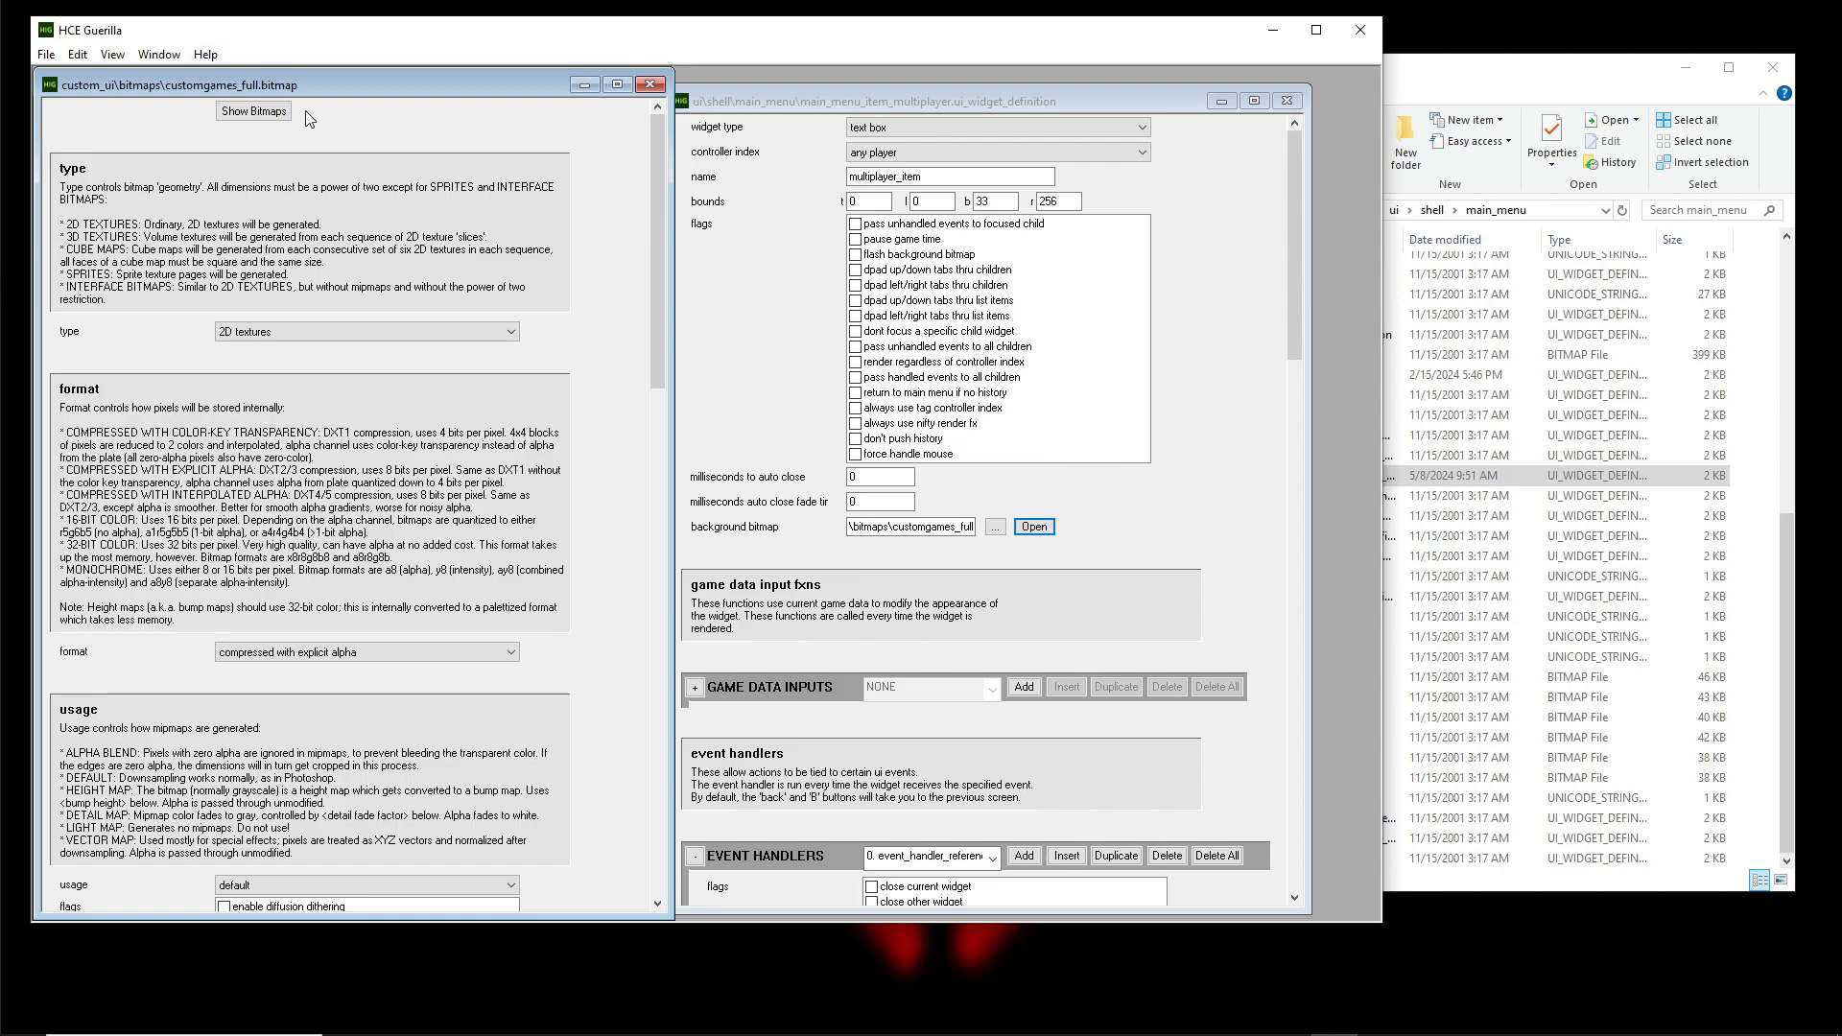
Show the customgames_full bitmap in the viewer and compare its source image with bitmap 0
click(280, 111)
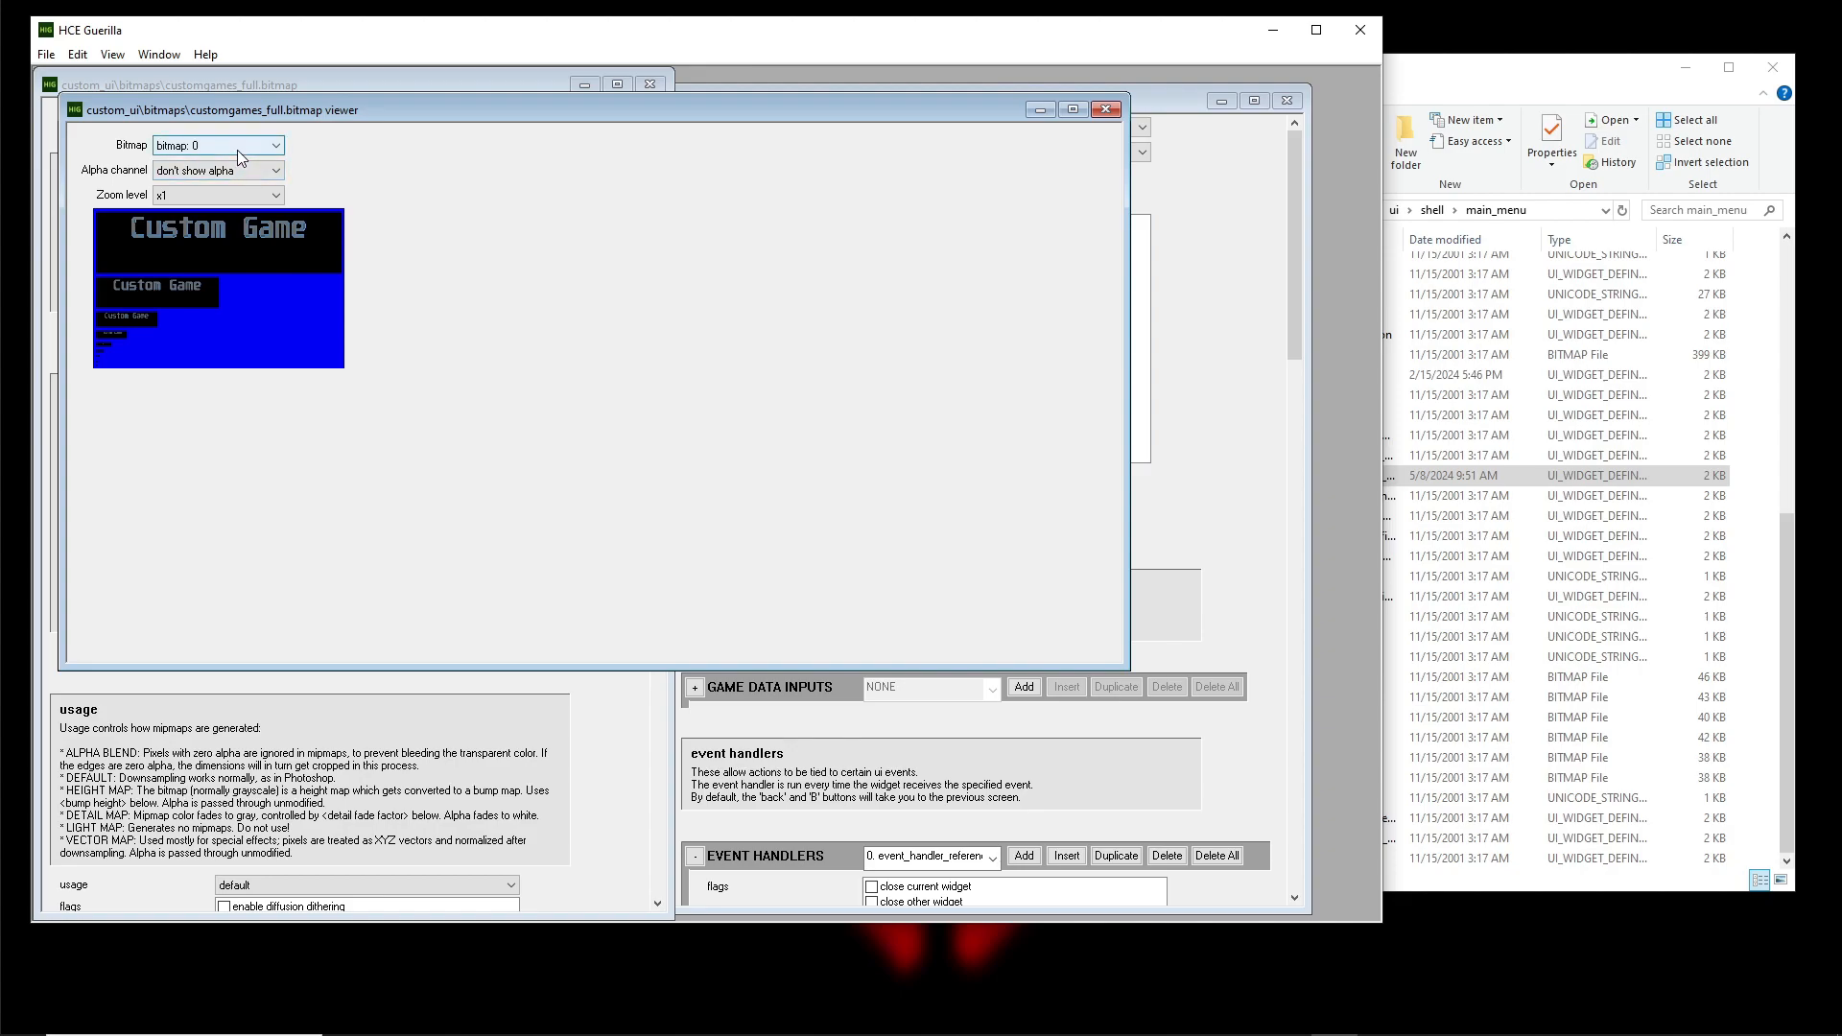
scroll(238, 150, down, 1)
scroll(238, 149, up, 1)
scroll(238, 150, down, 1)
scroll(238, 150, up, 1)
scroll(238, 150, down, 1)
scroll(238, 149, up, 1)
scroll(238, 149, down, 1)
scroll(238, 150, up, 1)
Compare bitmap 0 of customgames_full with its alpha channel shown and hidden
scroll(229, 171, down, 1)
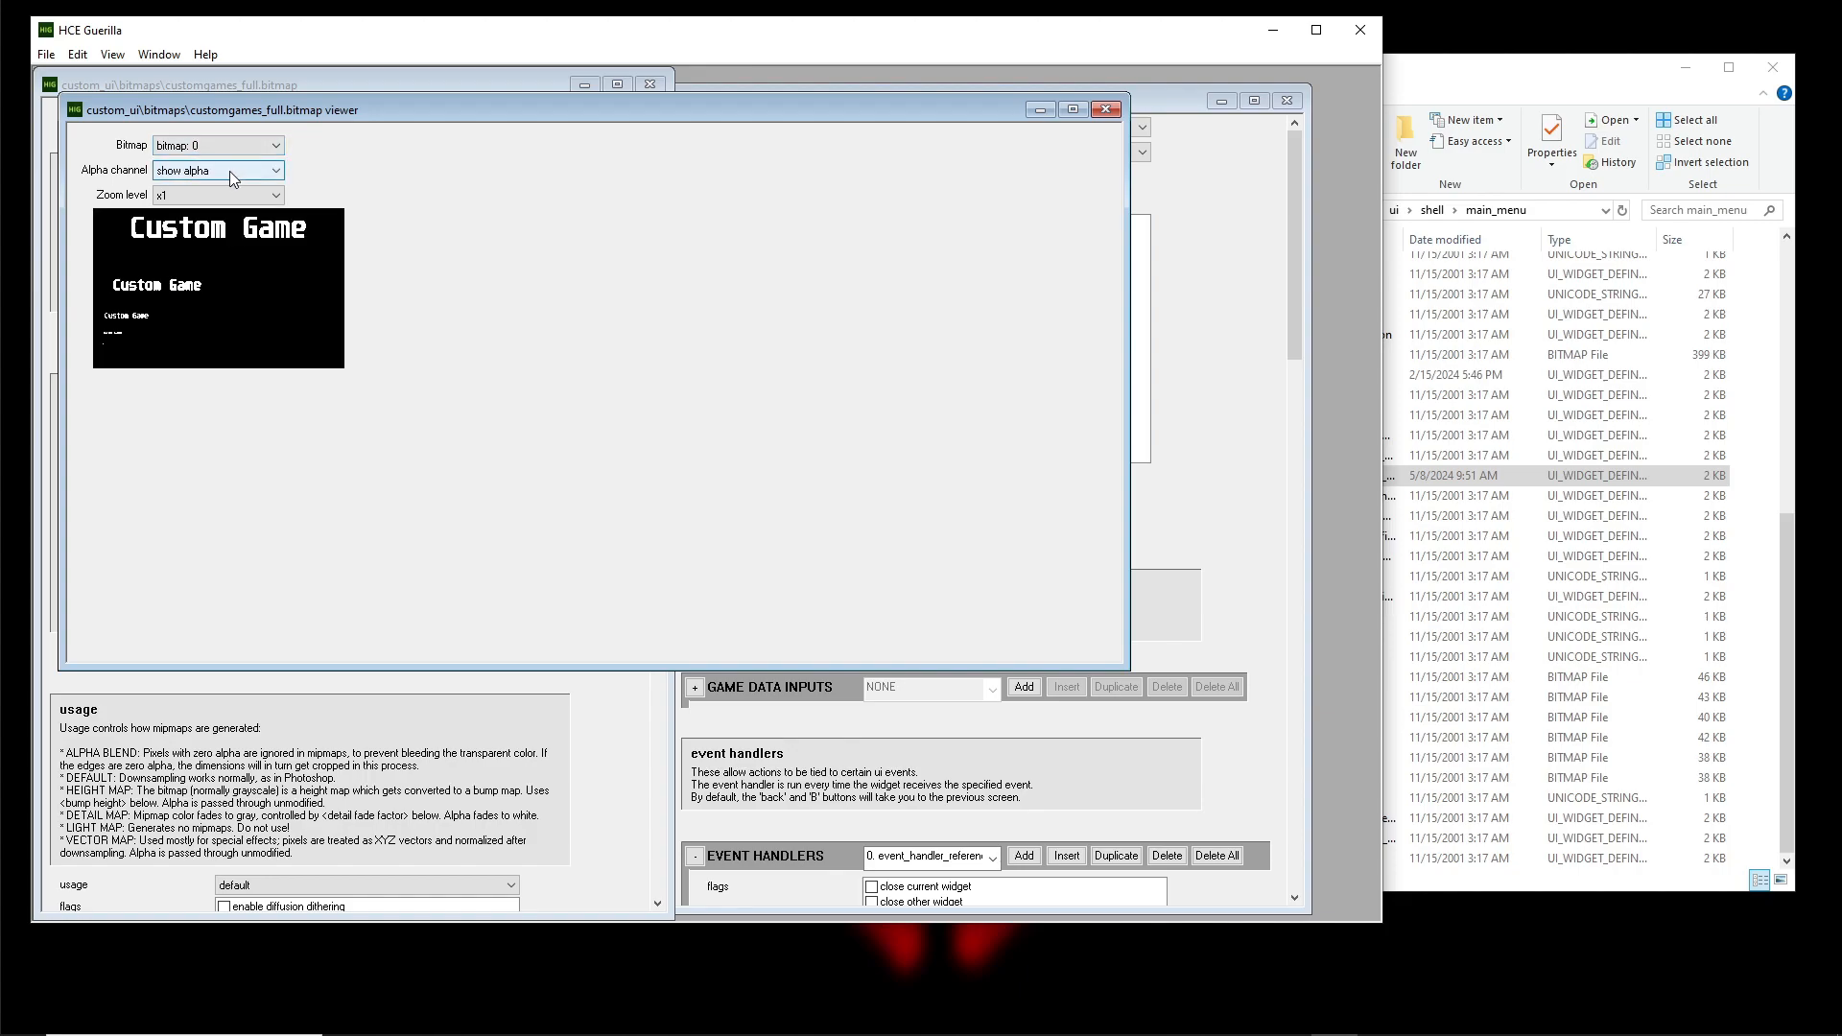
scroll(217, 143, down, 1)
scroll(216, 143, up, 1)
scroll(217, 143, down, 1)
scroll(217, 143, up, 1)
scroll(216, 142, down, 1)
scroll(216, 142, up, 1)
scroll(216, 142, down, 1)
Inspect the customgames_full source image without alpha, enlarged up to x32 and across its width at x4
scroll(216, 142, up, 2)
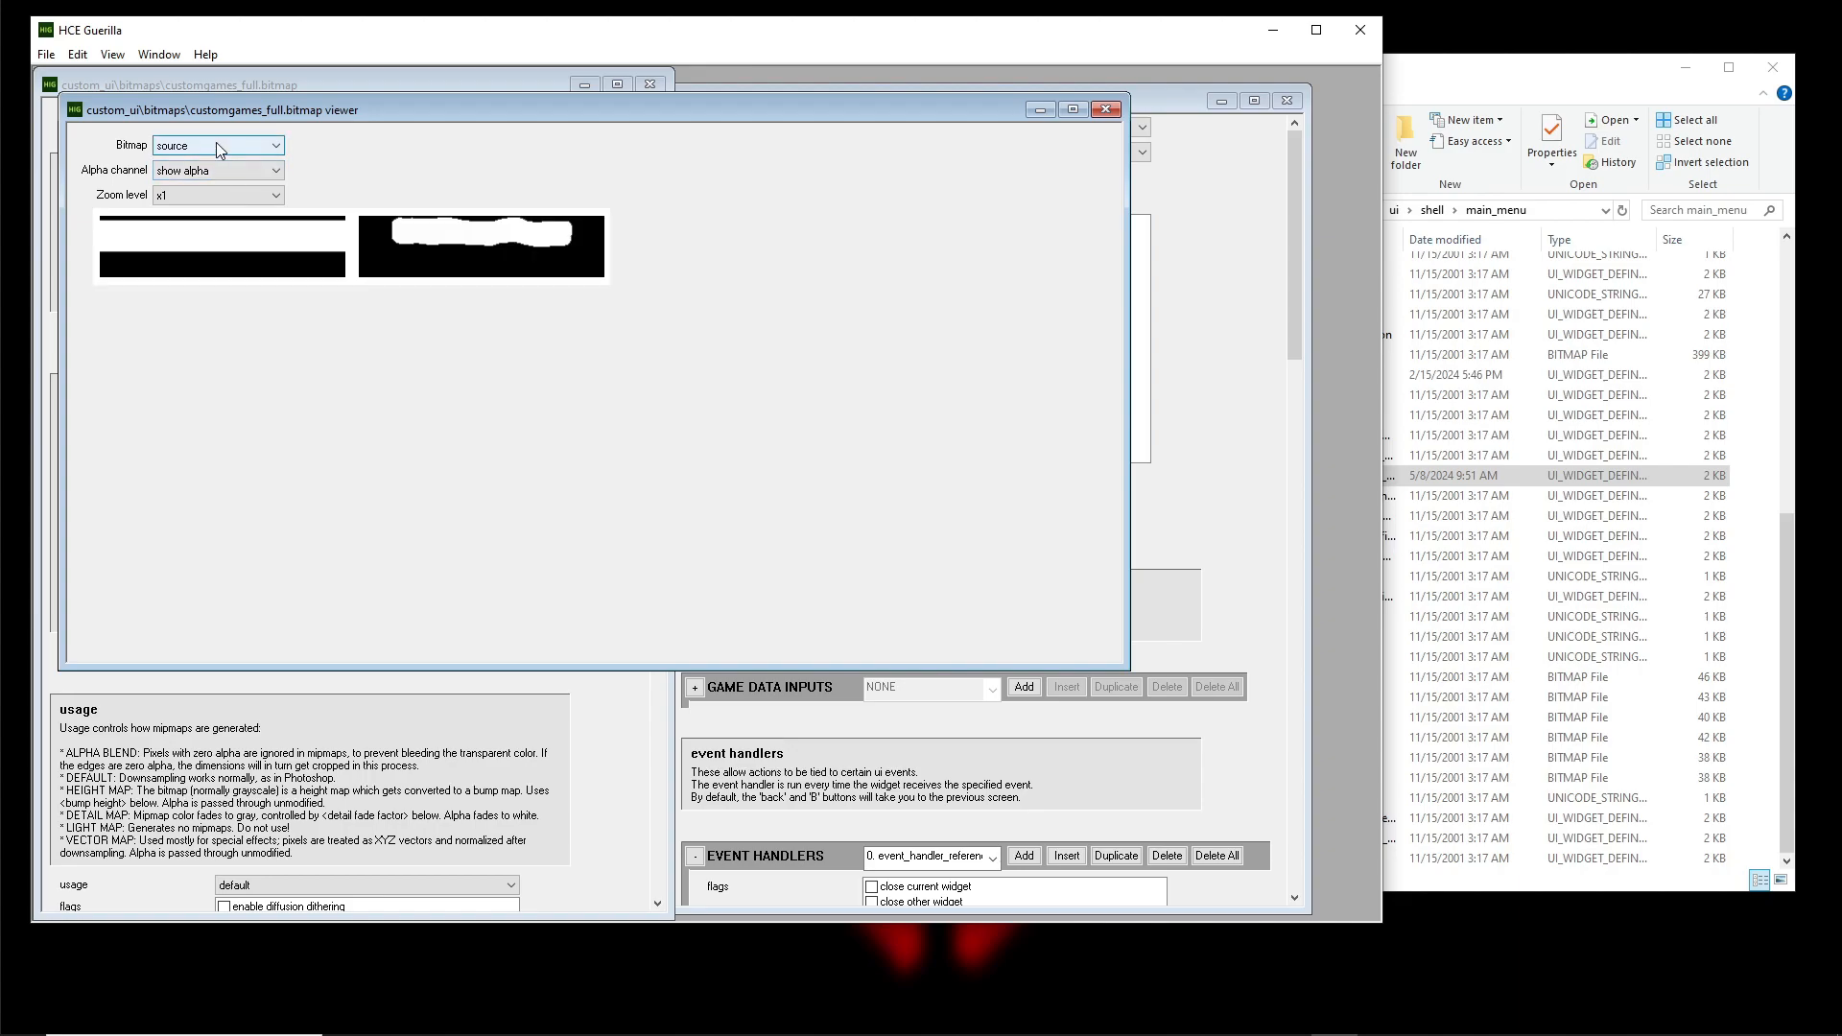
scroll(208, 175, up, 1)
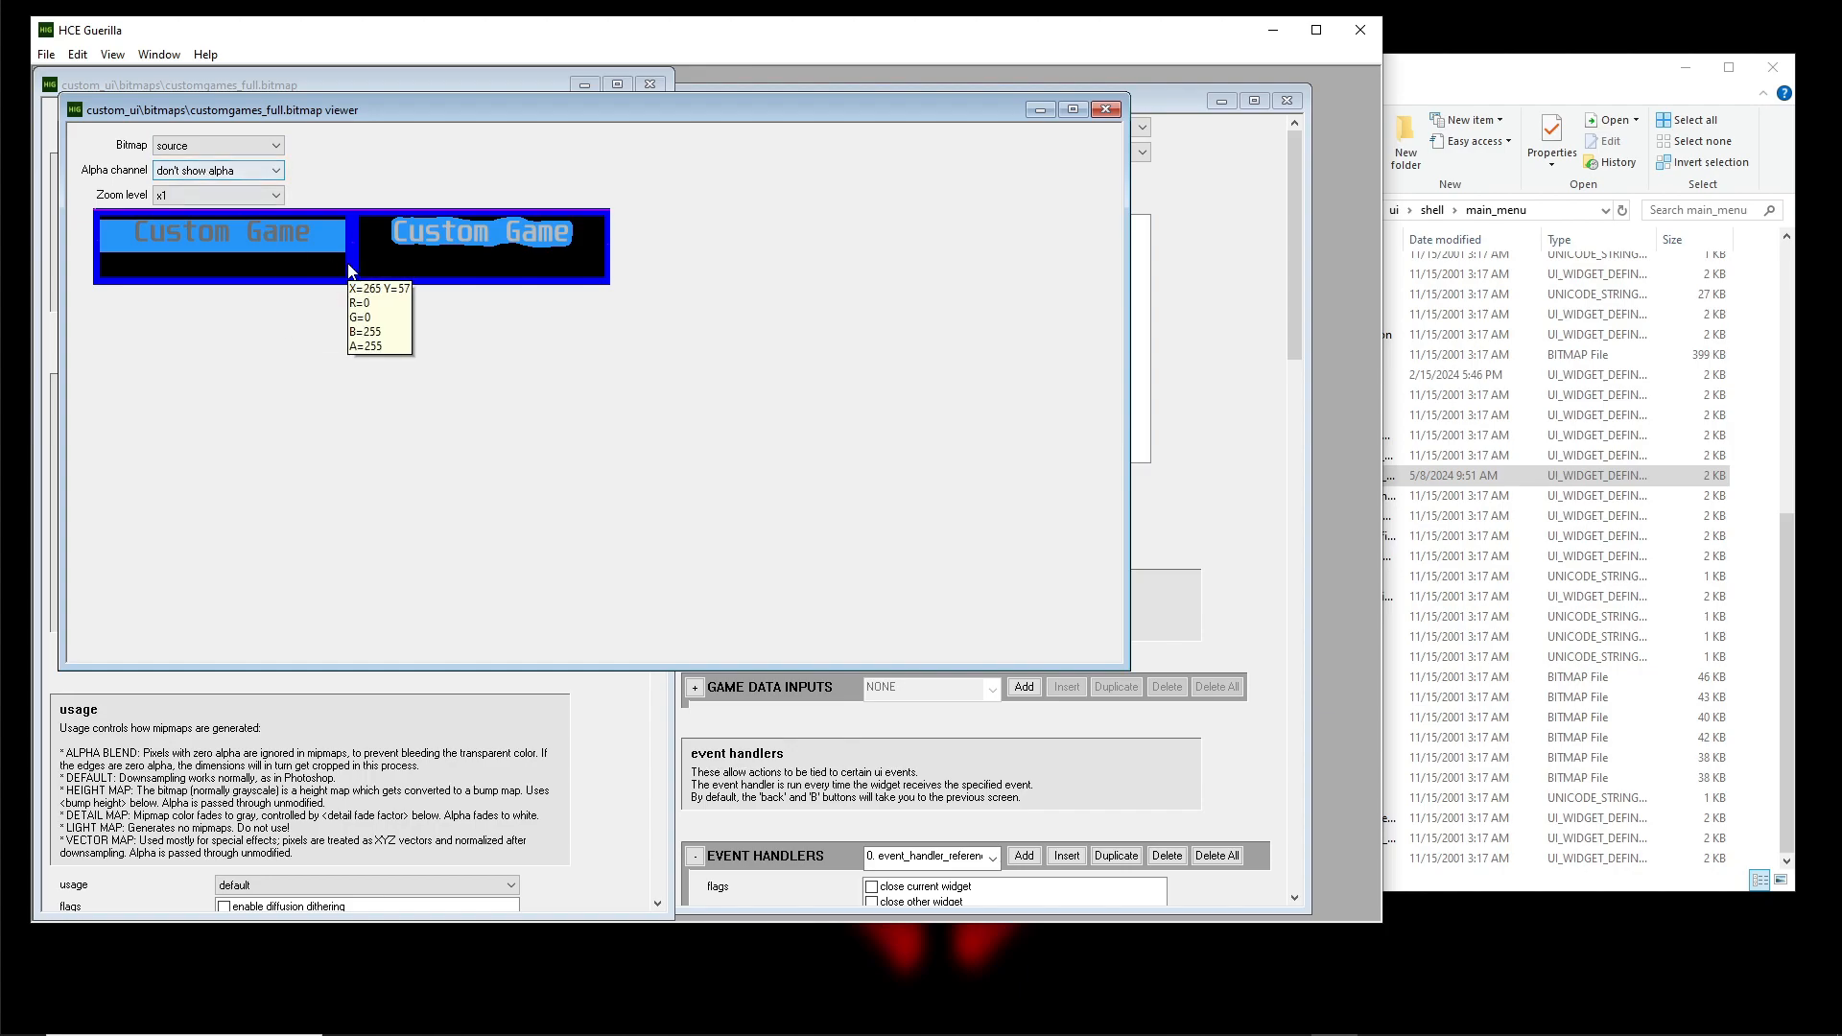
scroll(203, 195, down, 5)
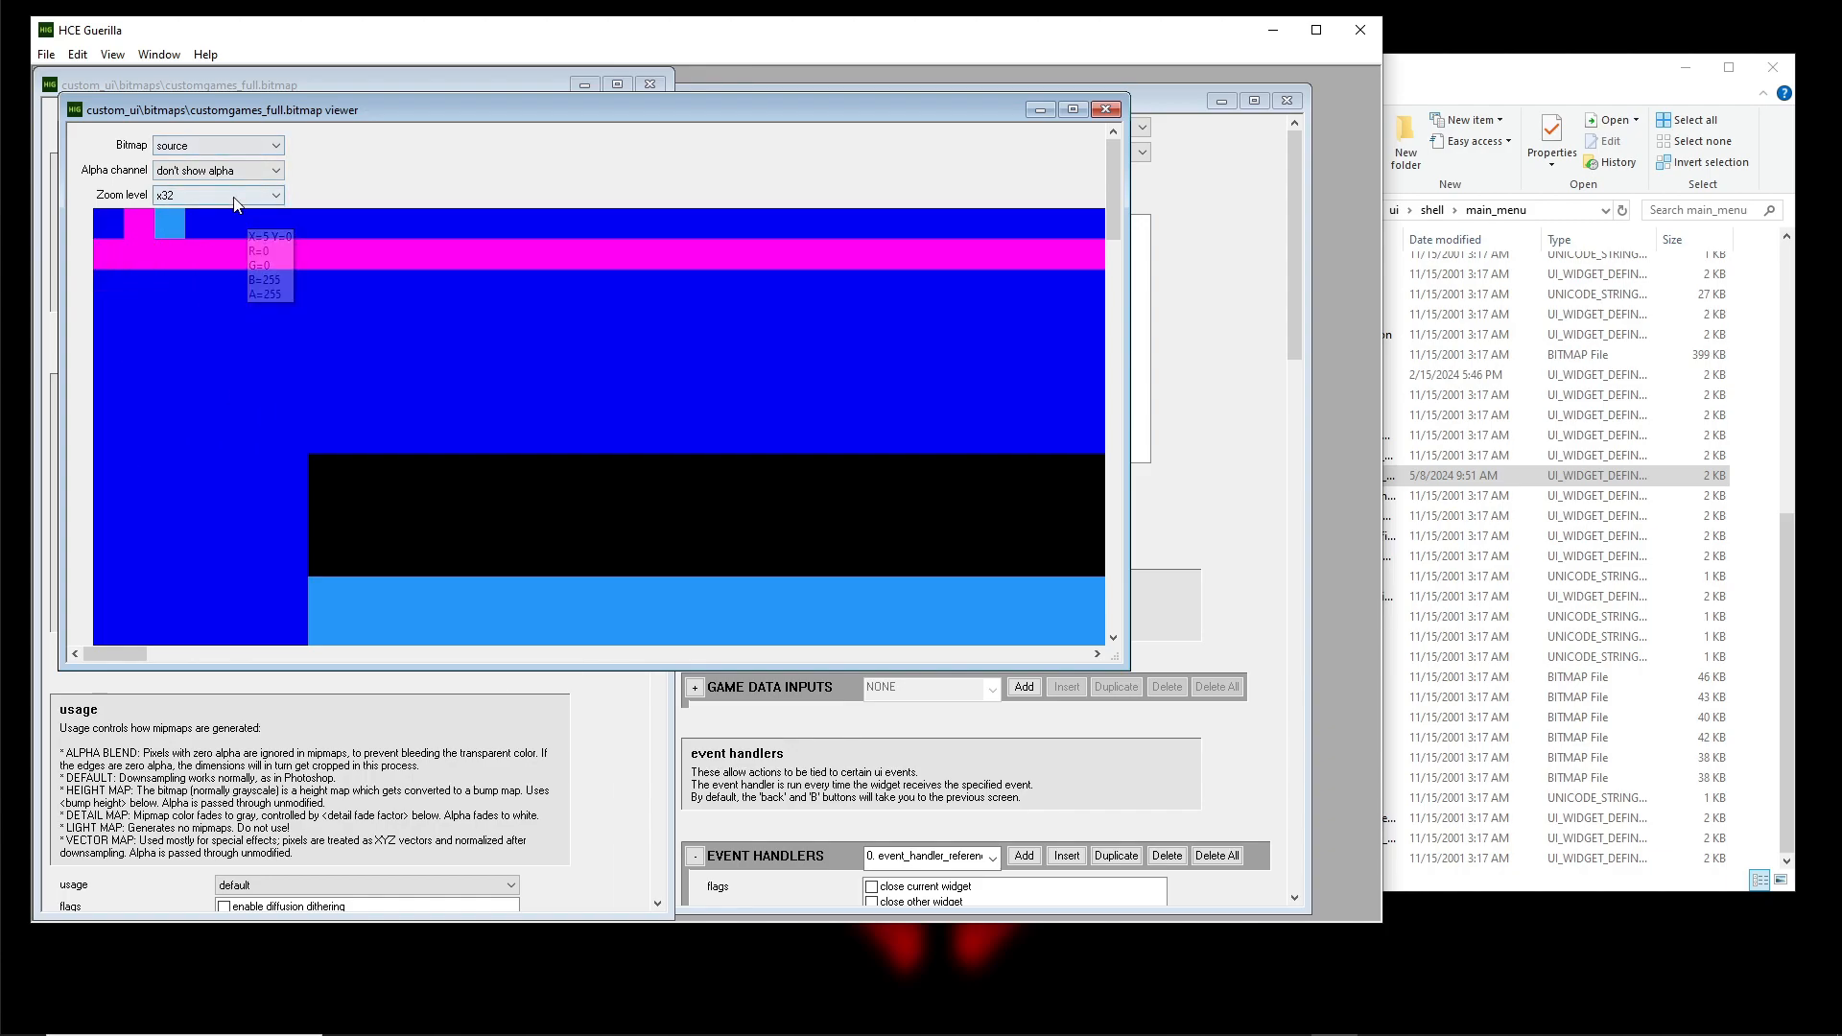
scroll(202, 195, up, 3)
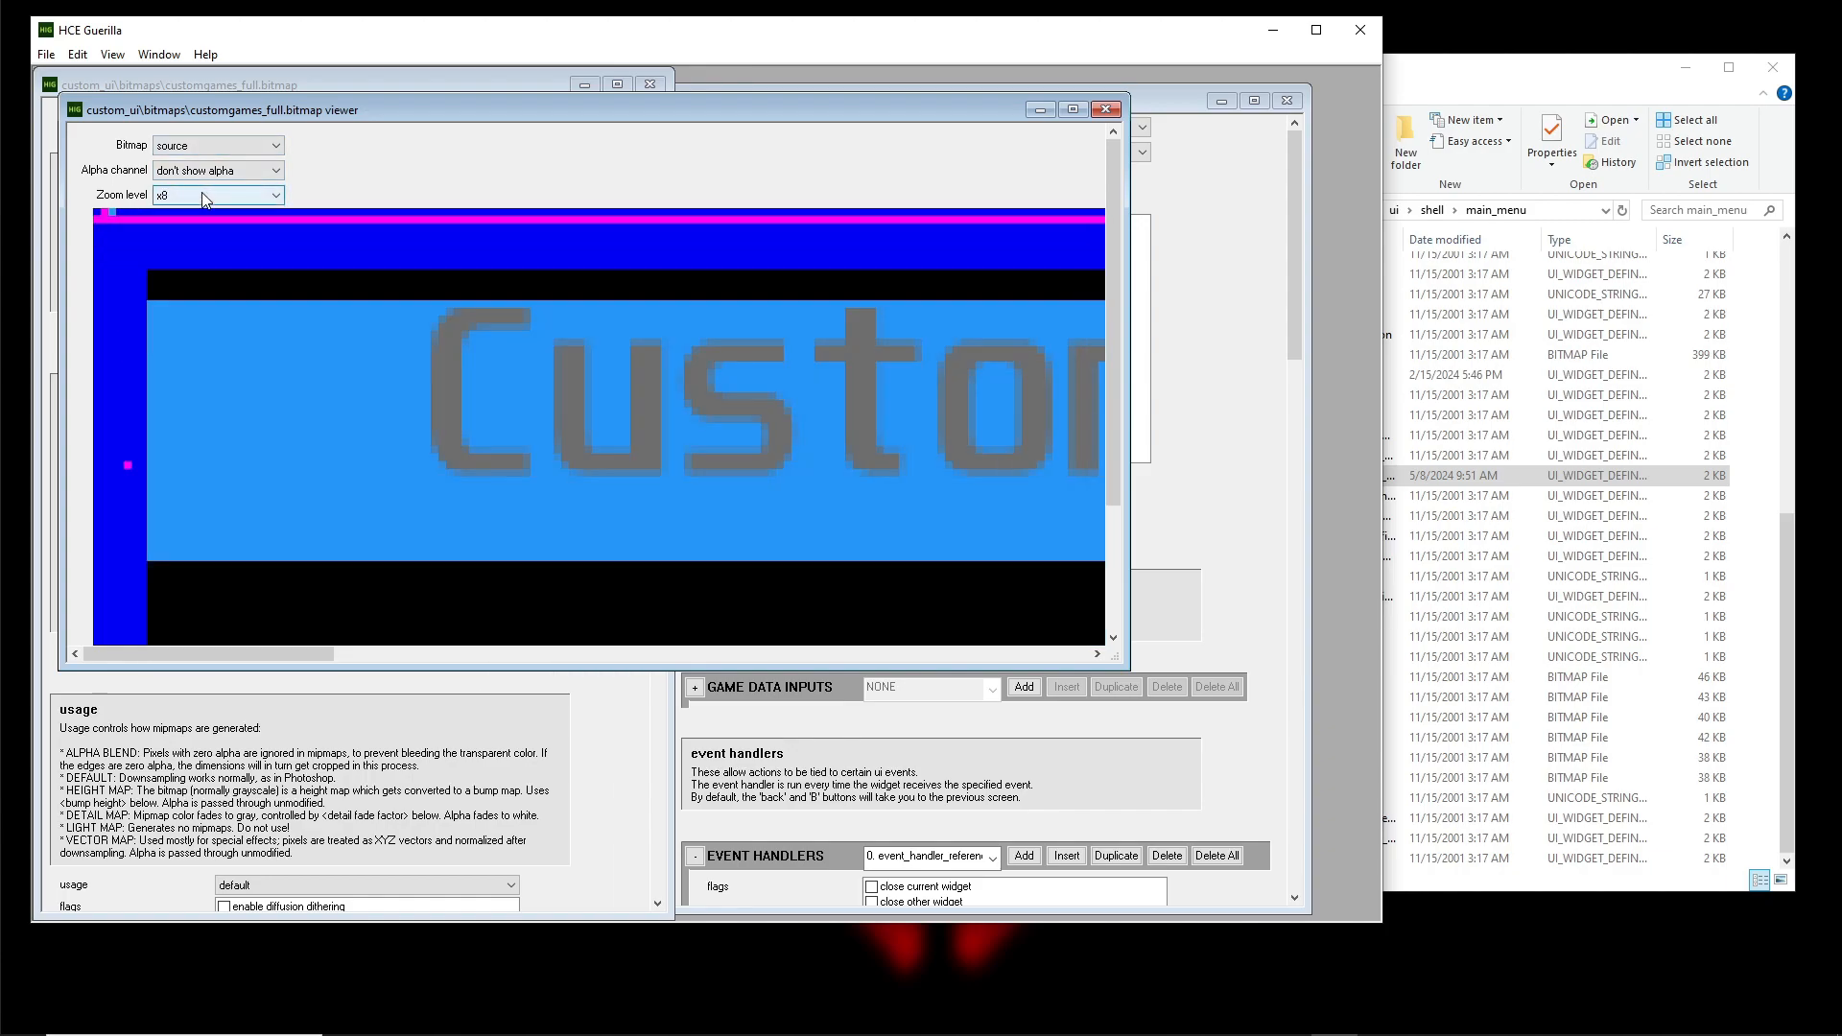
drag(512, 652, 275, 505)
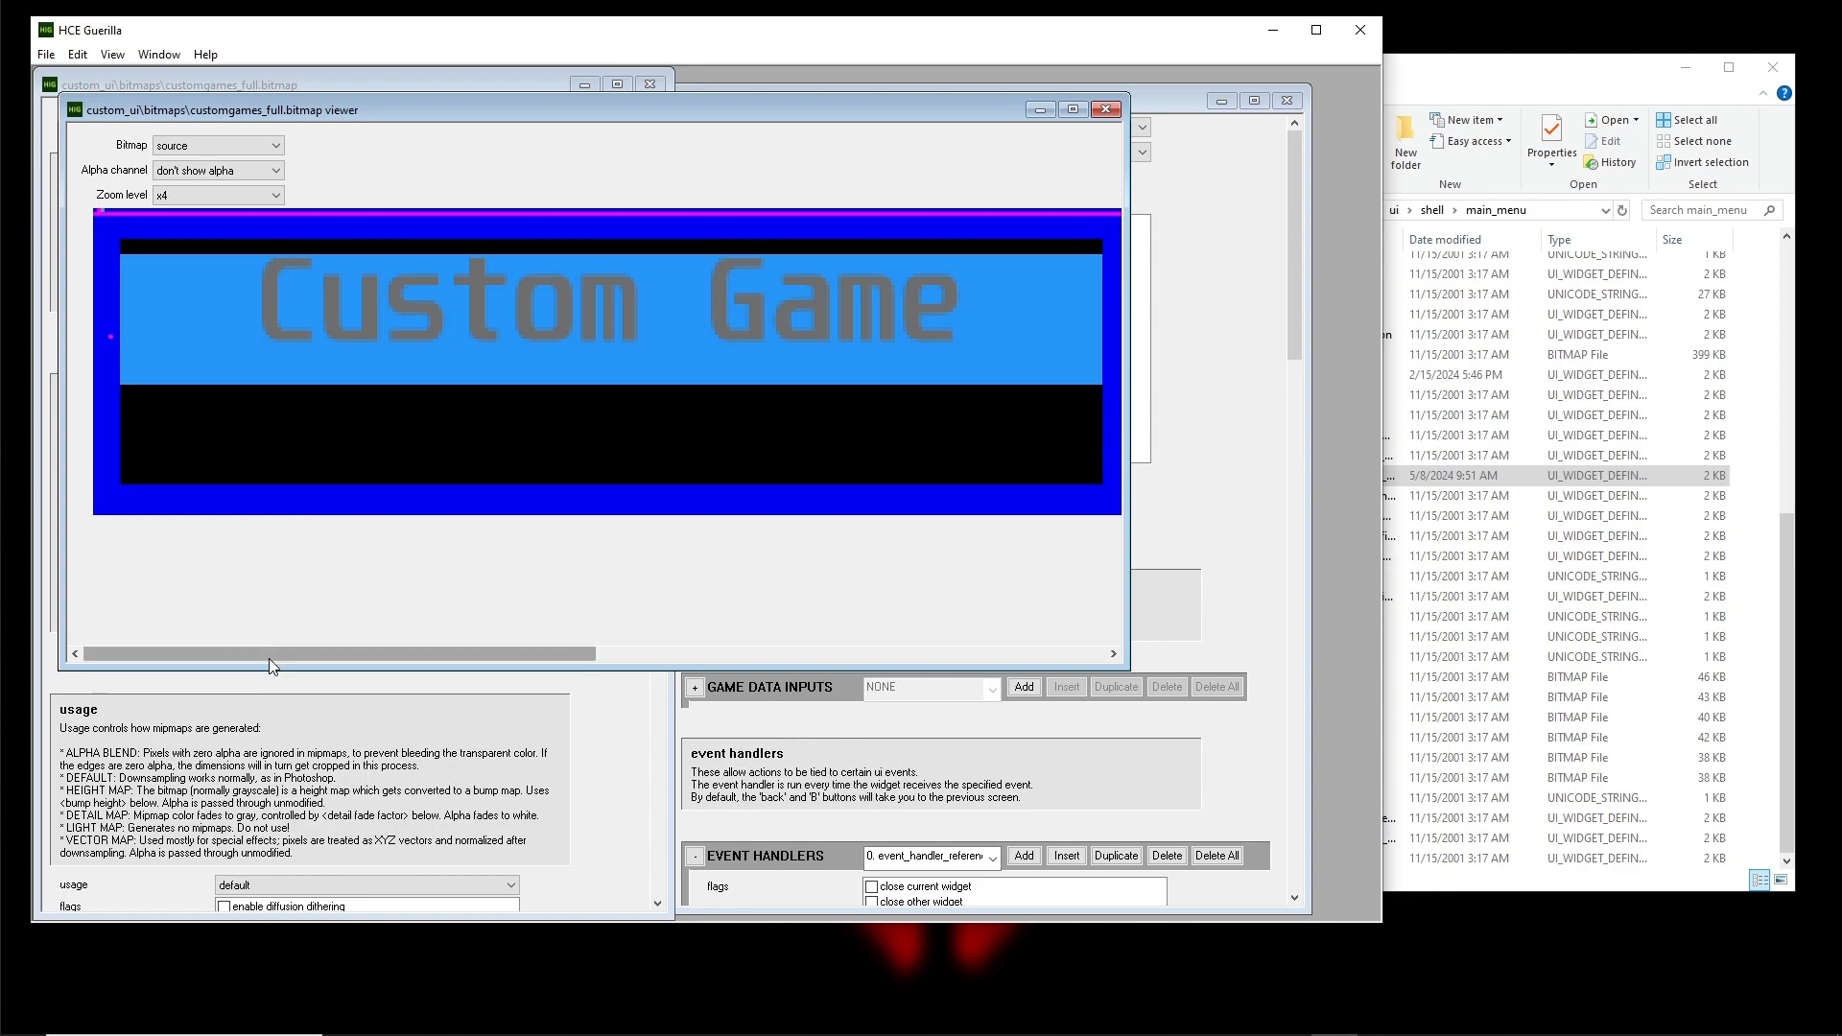
drag(268, 658, 457, 658)
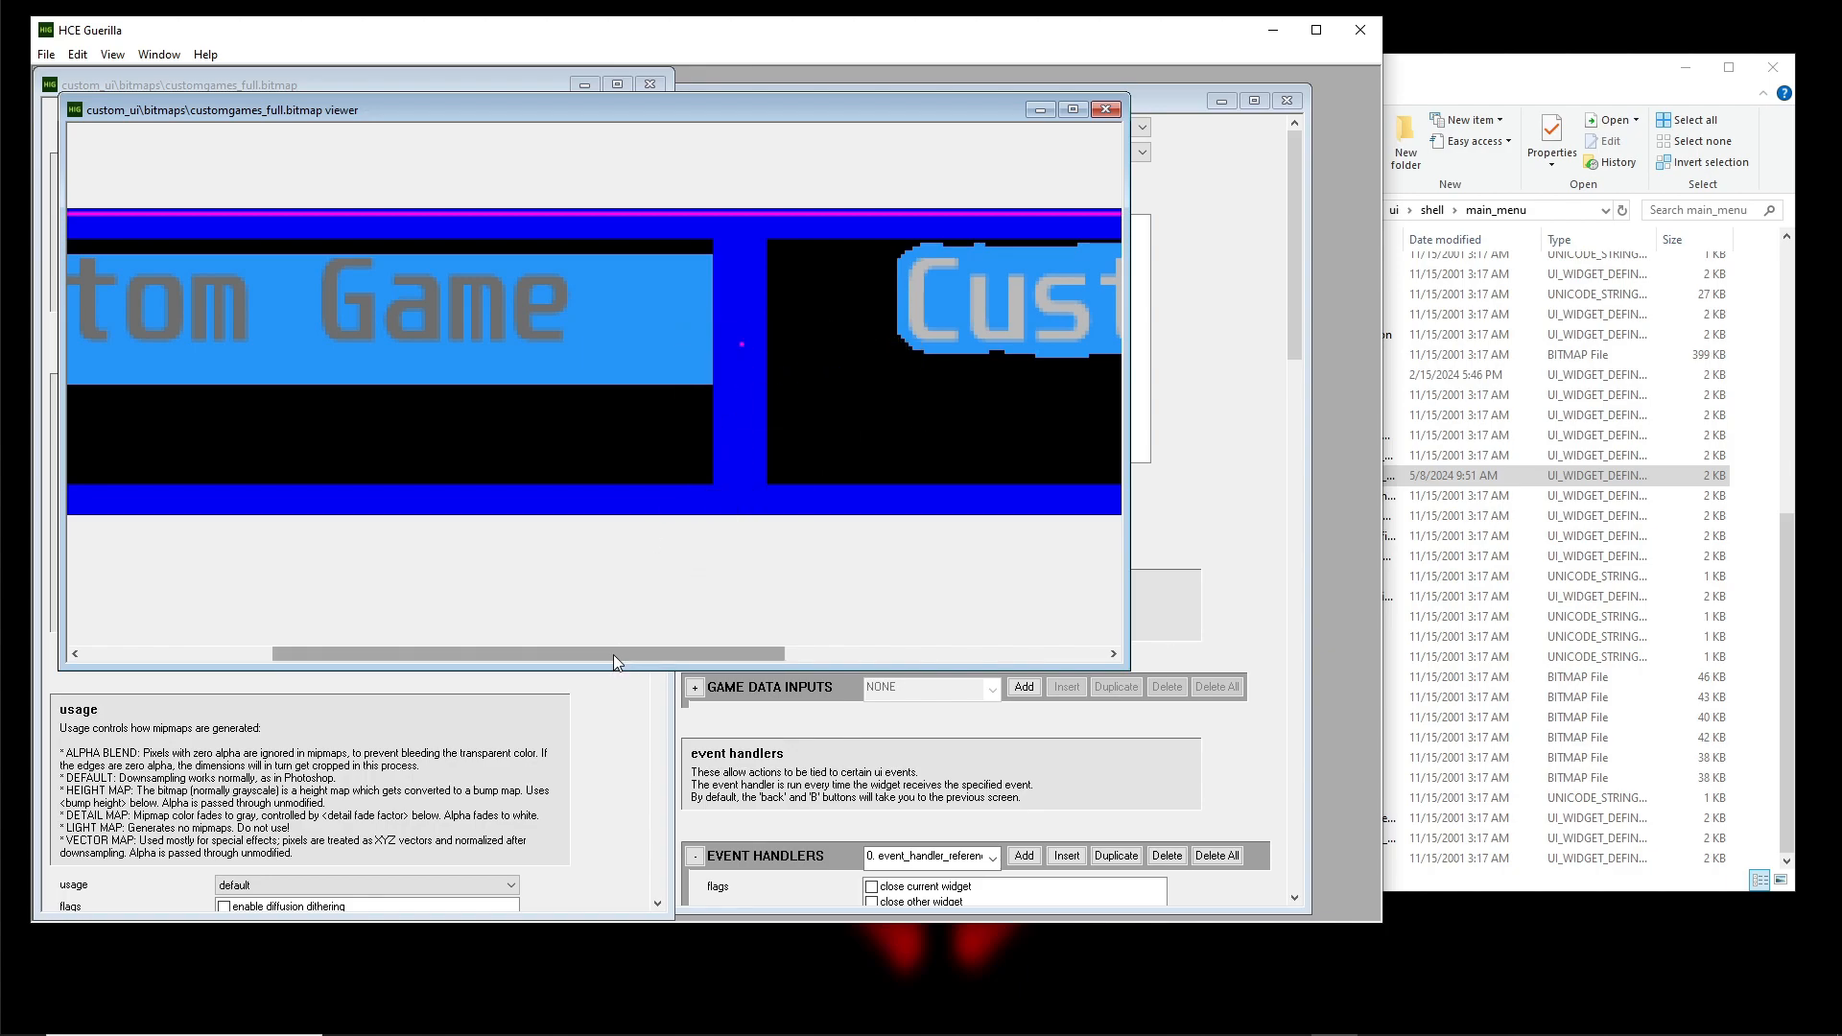
Inspect both Custom Game frames across the width of the customgames_full source image and close the bitmap viewer
drag(613, 654, 1035, 658)
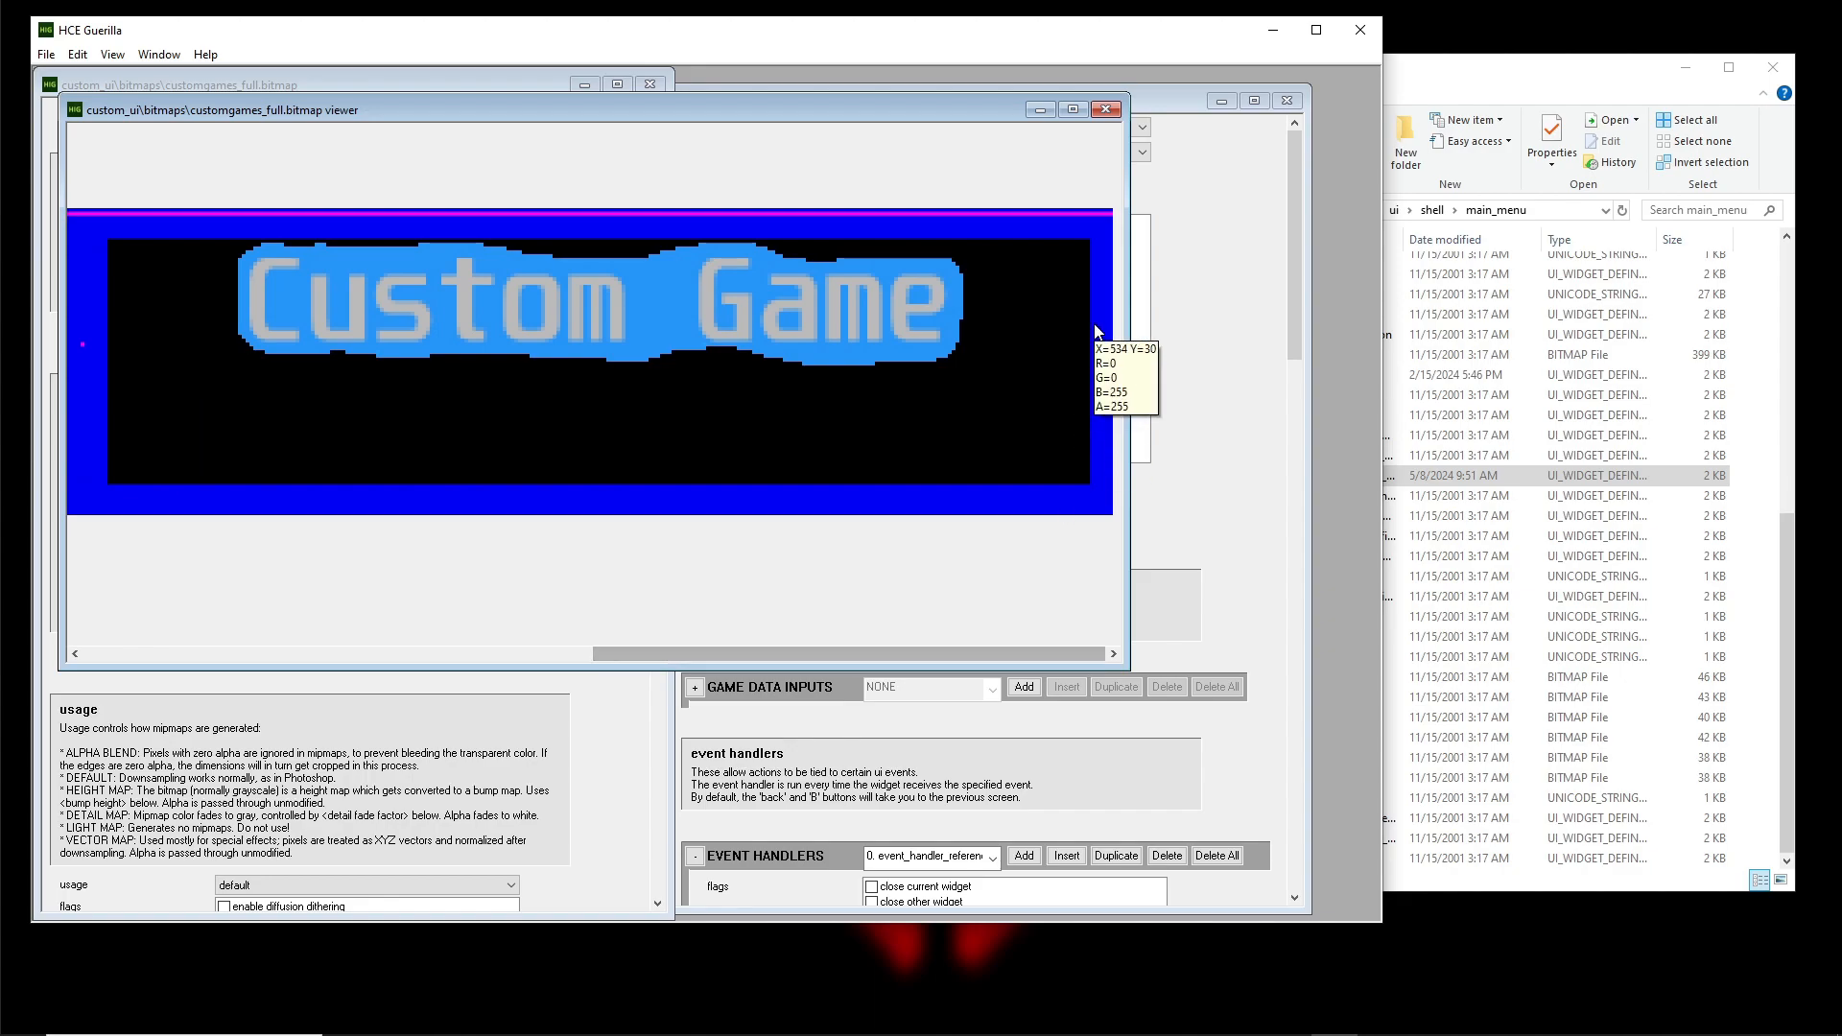
drag(926, 654, 382, 589)
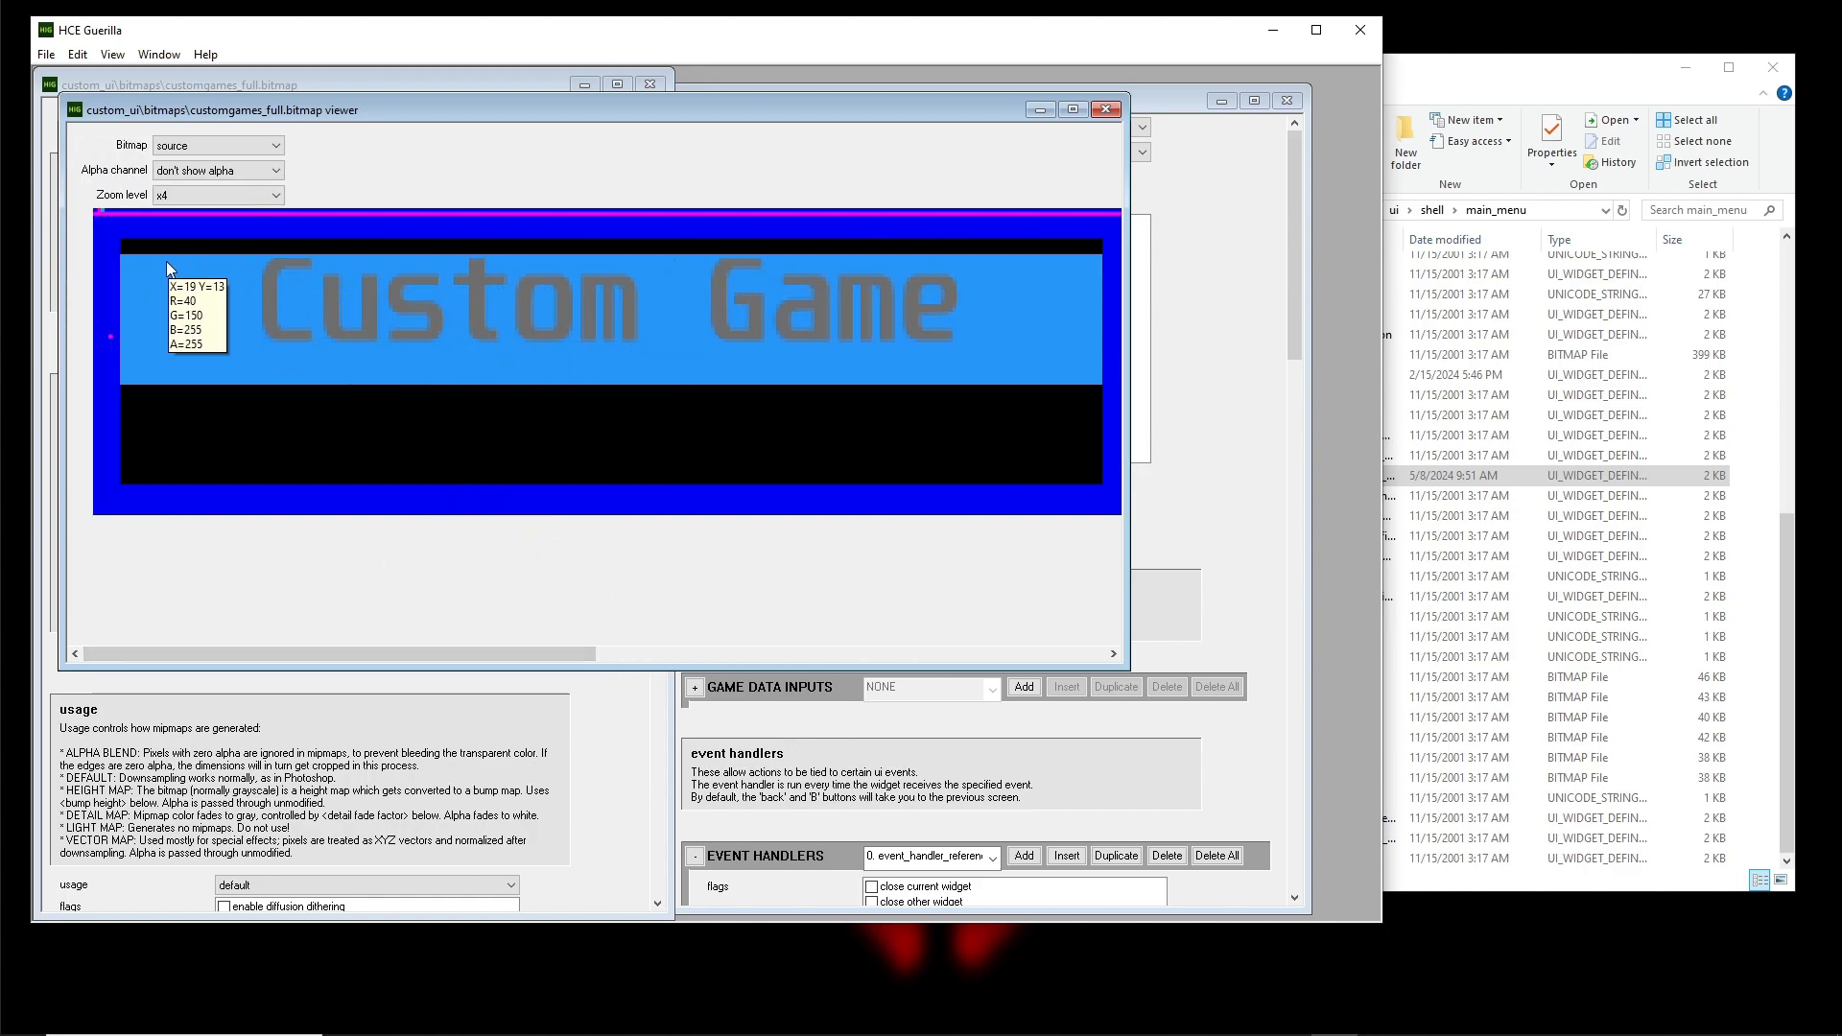
click(1106, 112)
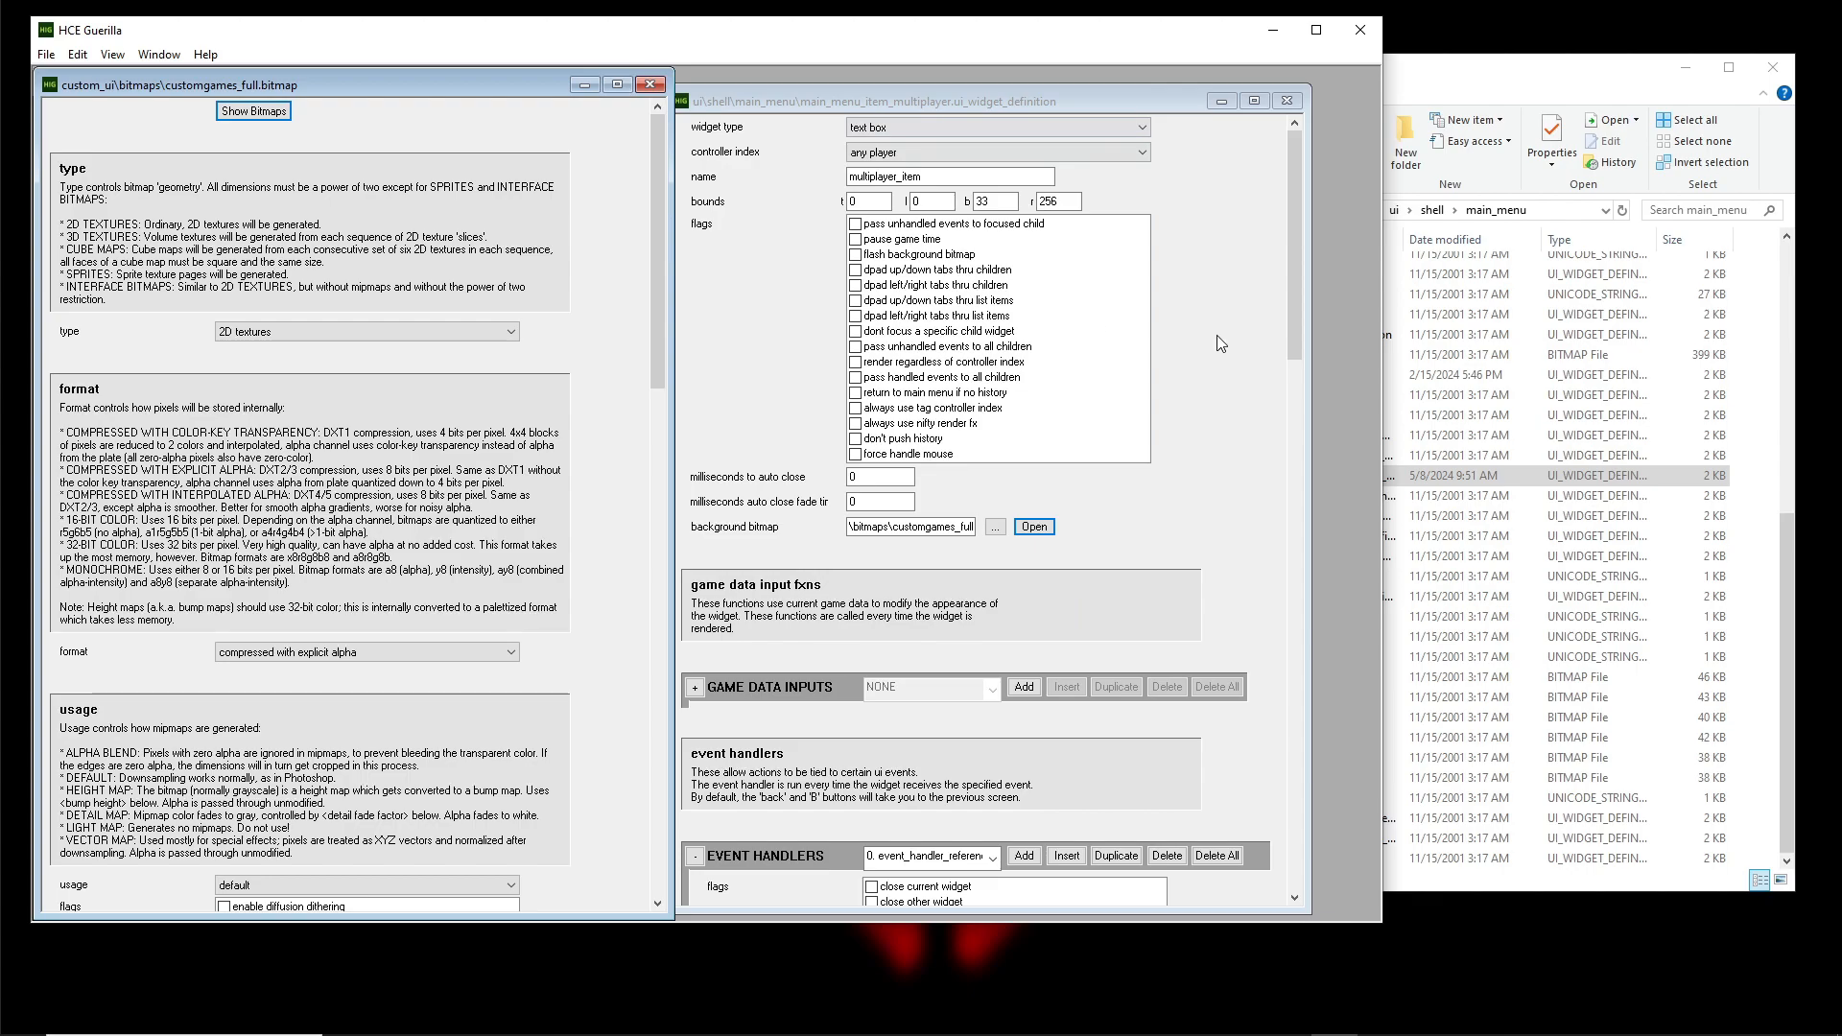
Check the full background bitmap path in the multiplayer item's widget definition and close that definition
click(1238, 309)
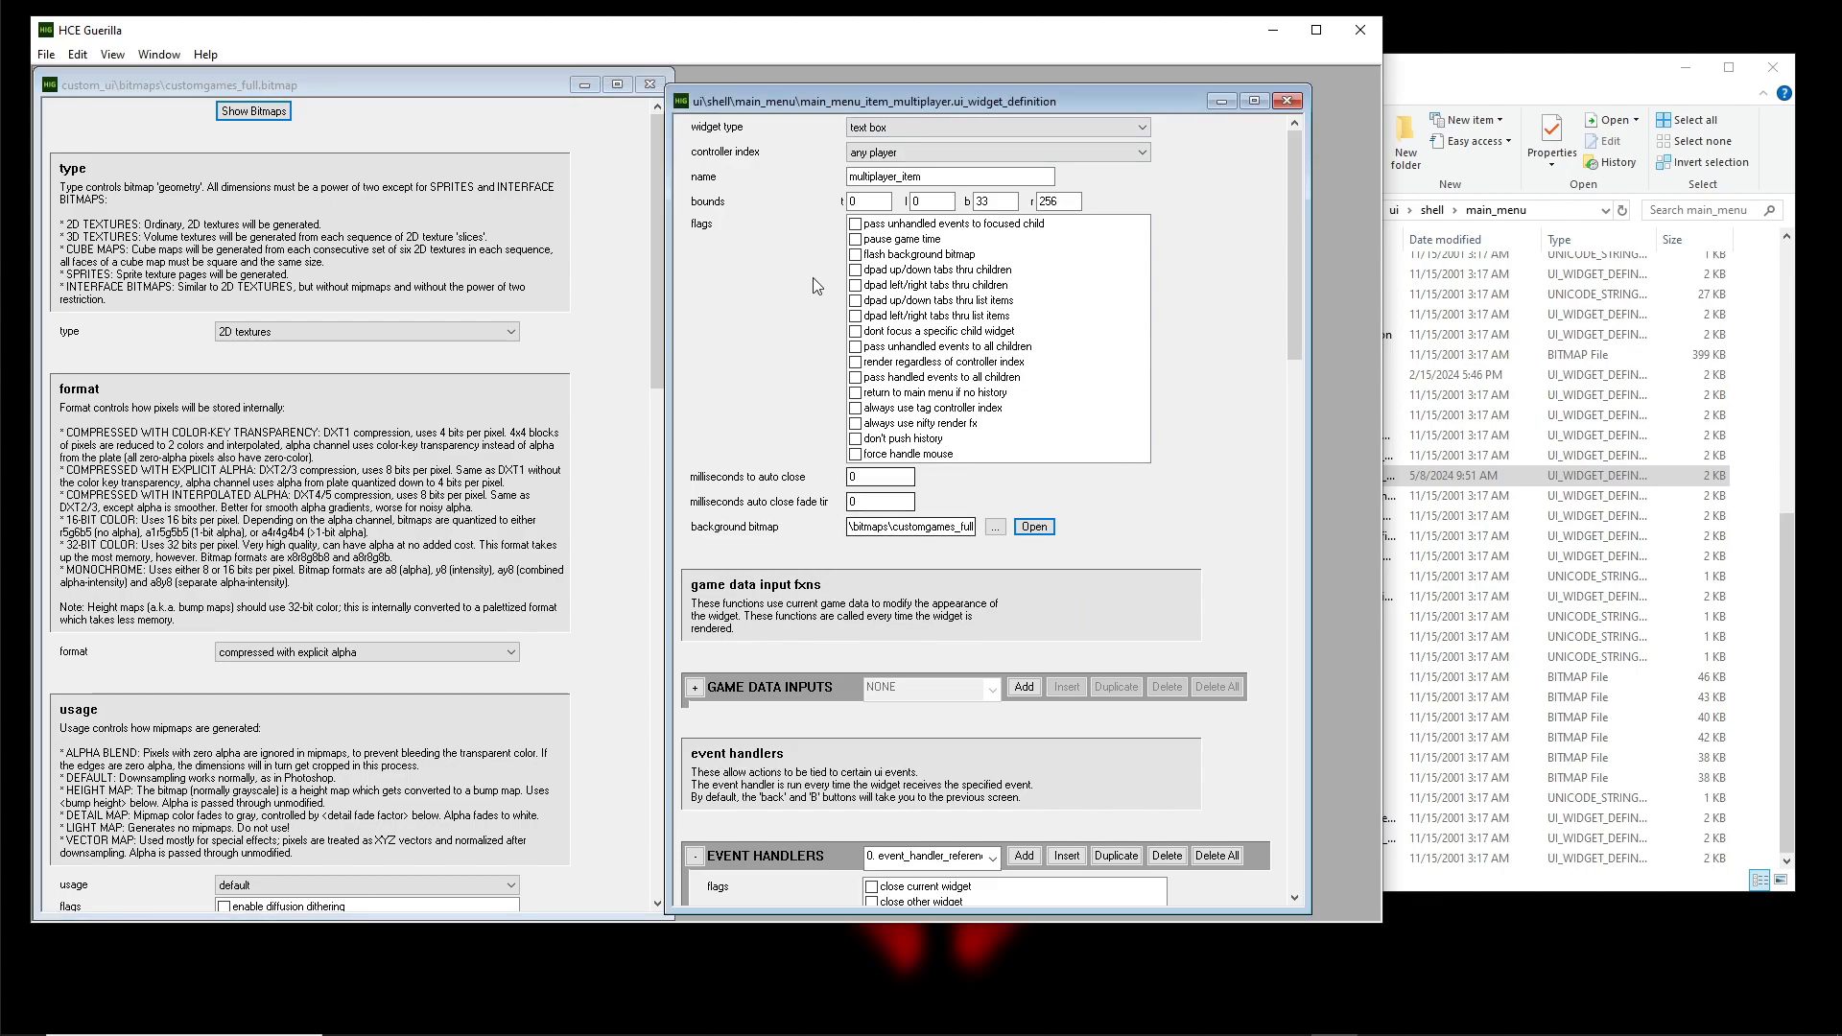
drag(857, 527, 1164, 526)
drag(956, 527, 646, 559)
drag(850, 529, 1075, 528)
click(918, 528)
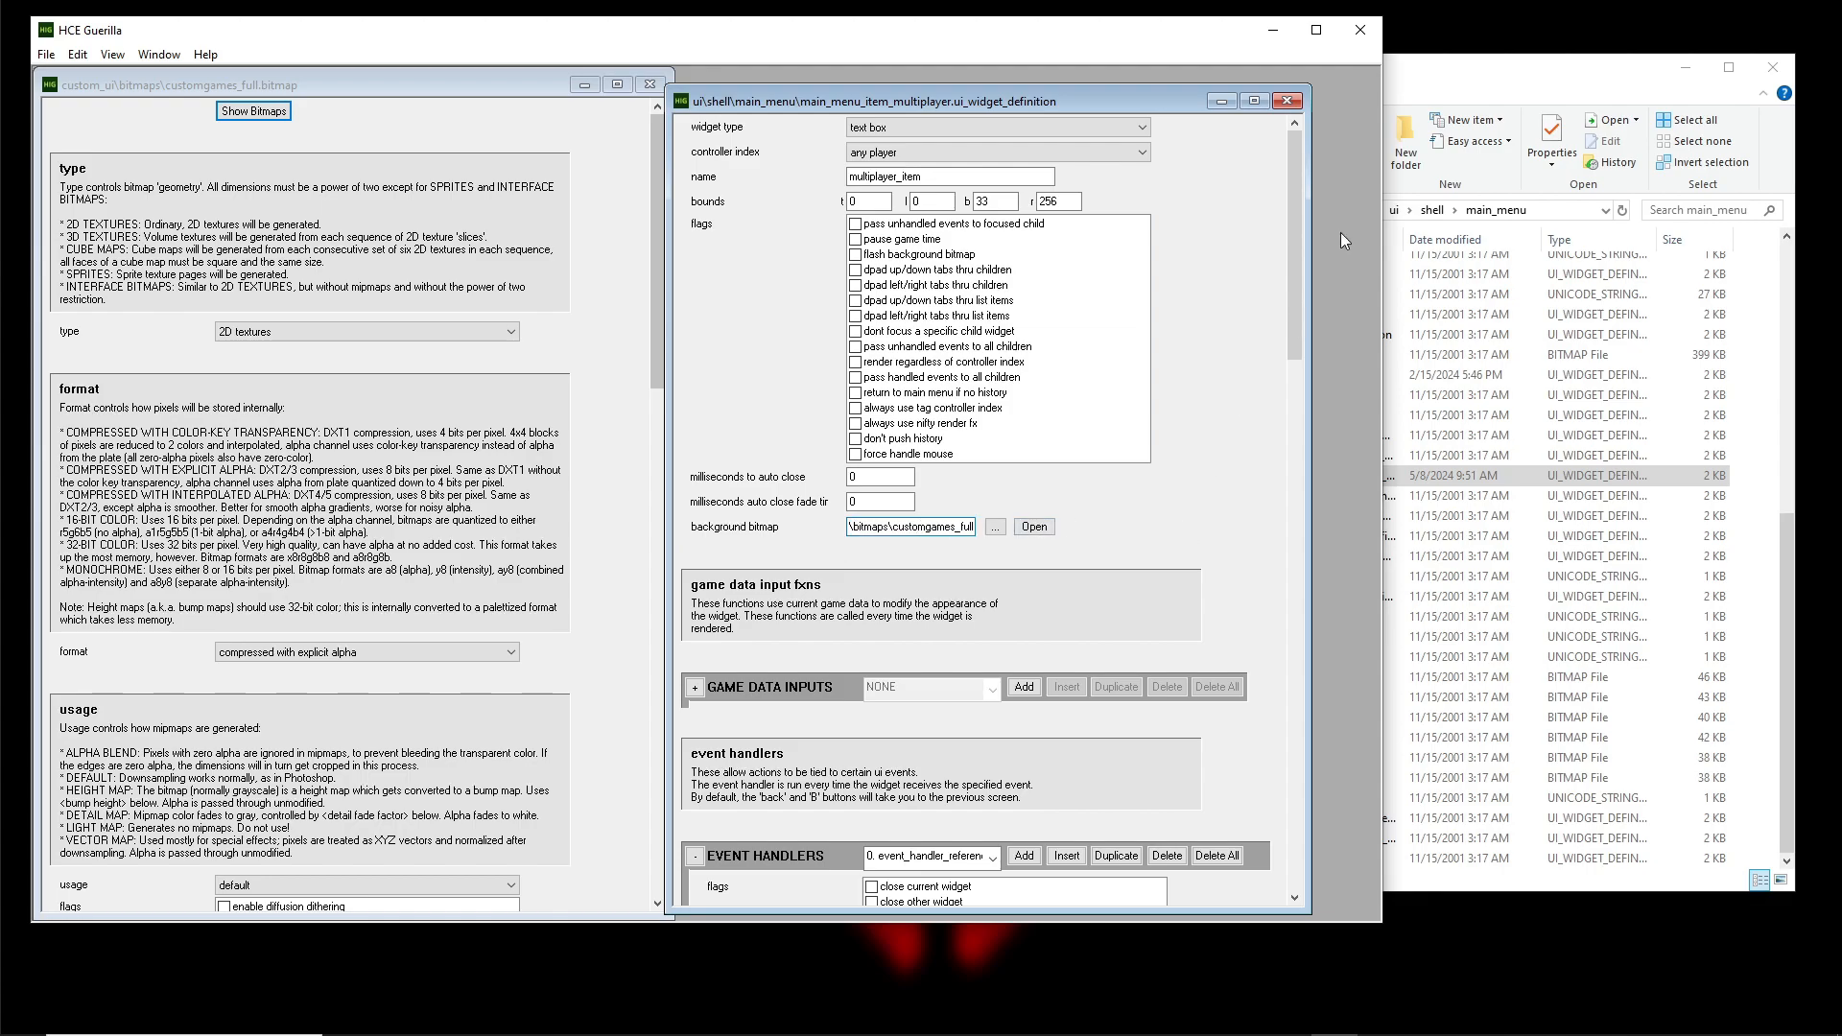
click(1287, 100)
Switch to File Explorer and go to the data\custom_ui\bitmaps folder inside HCEEK
click(1534, 71)
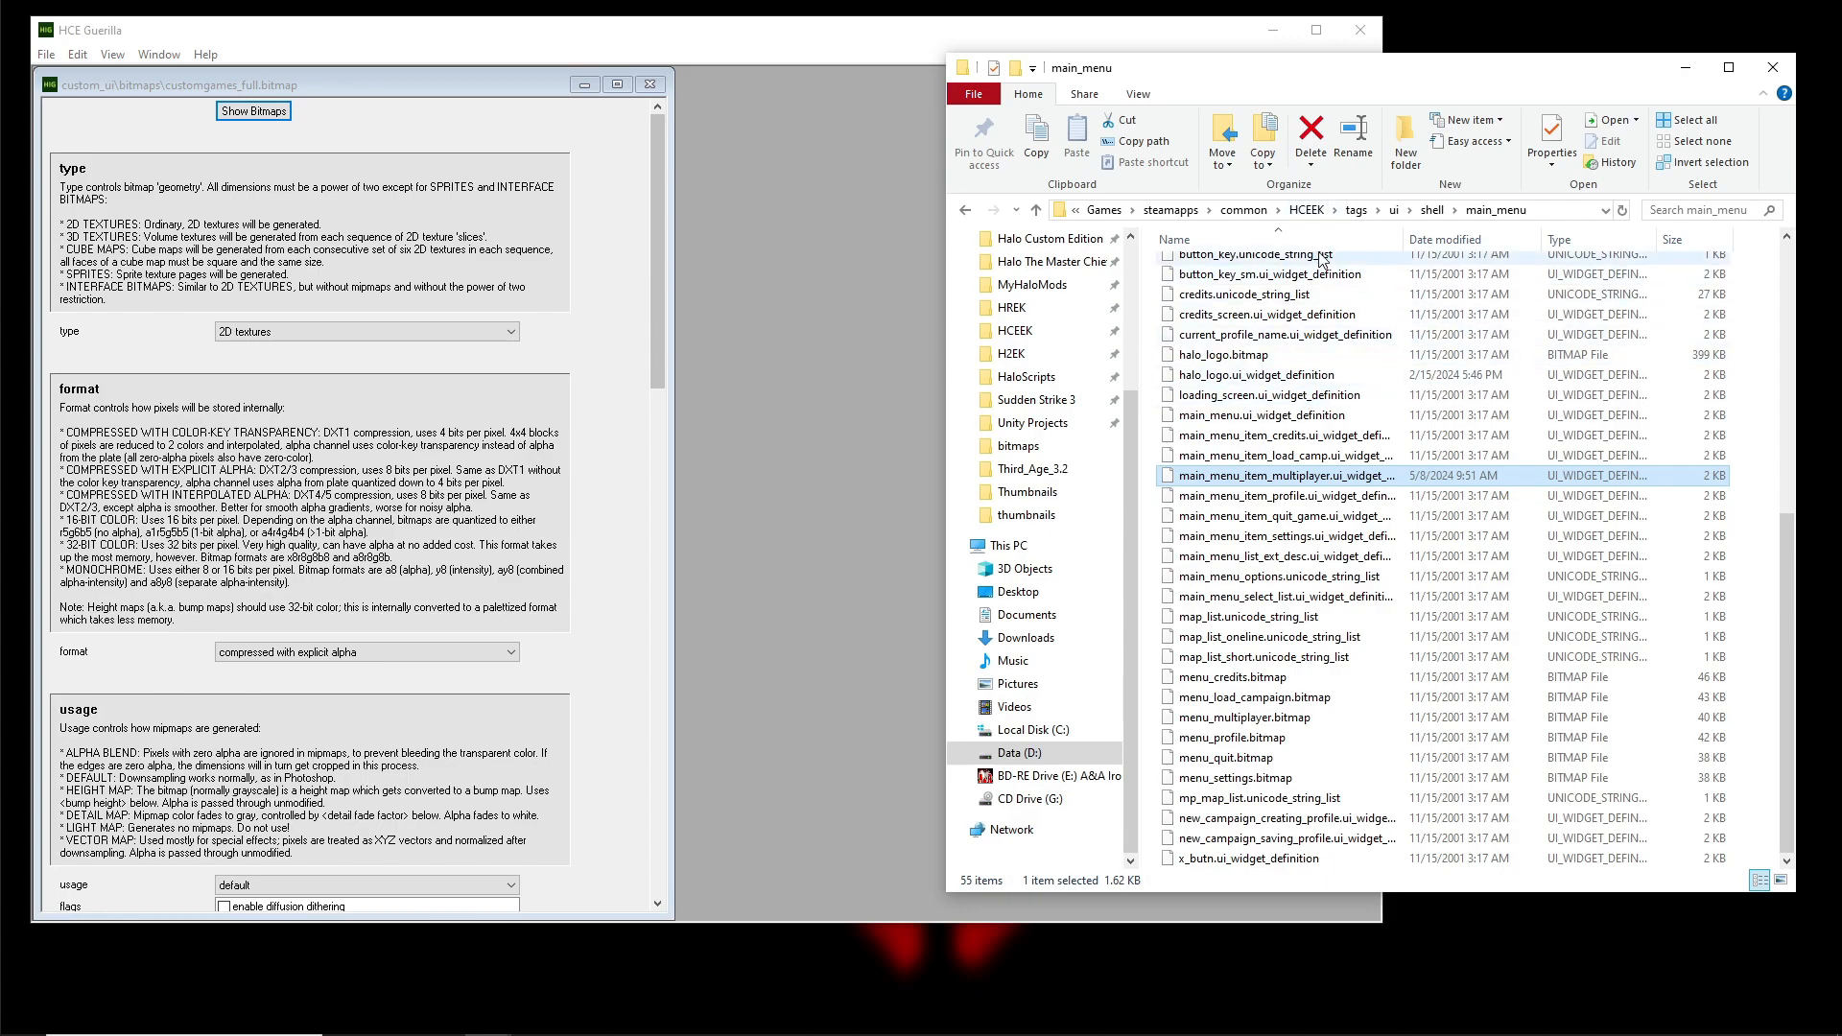
click(1297, 209)
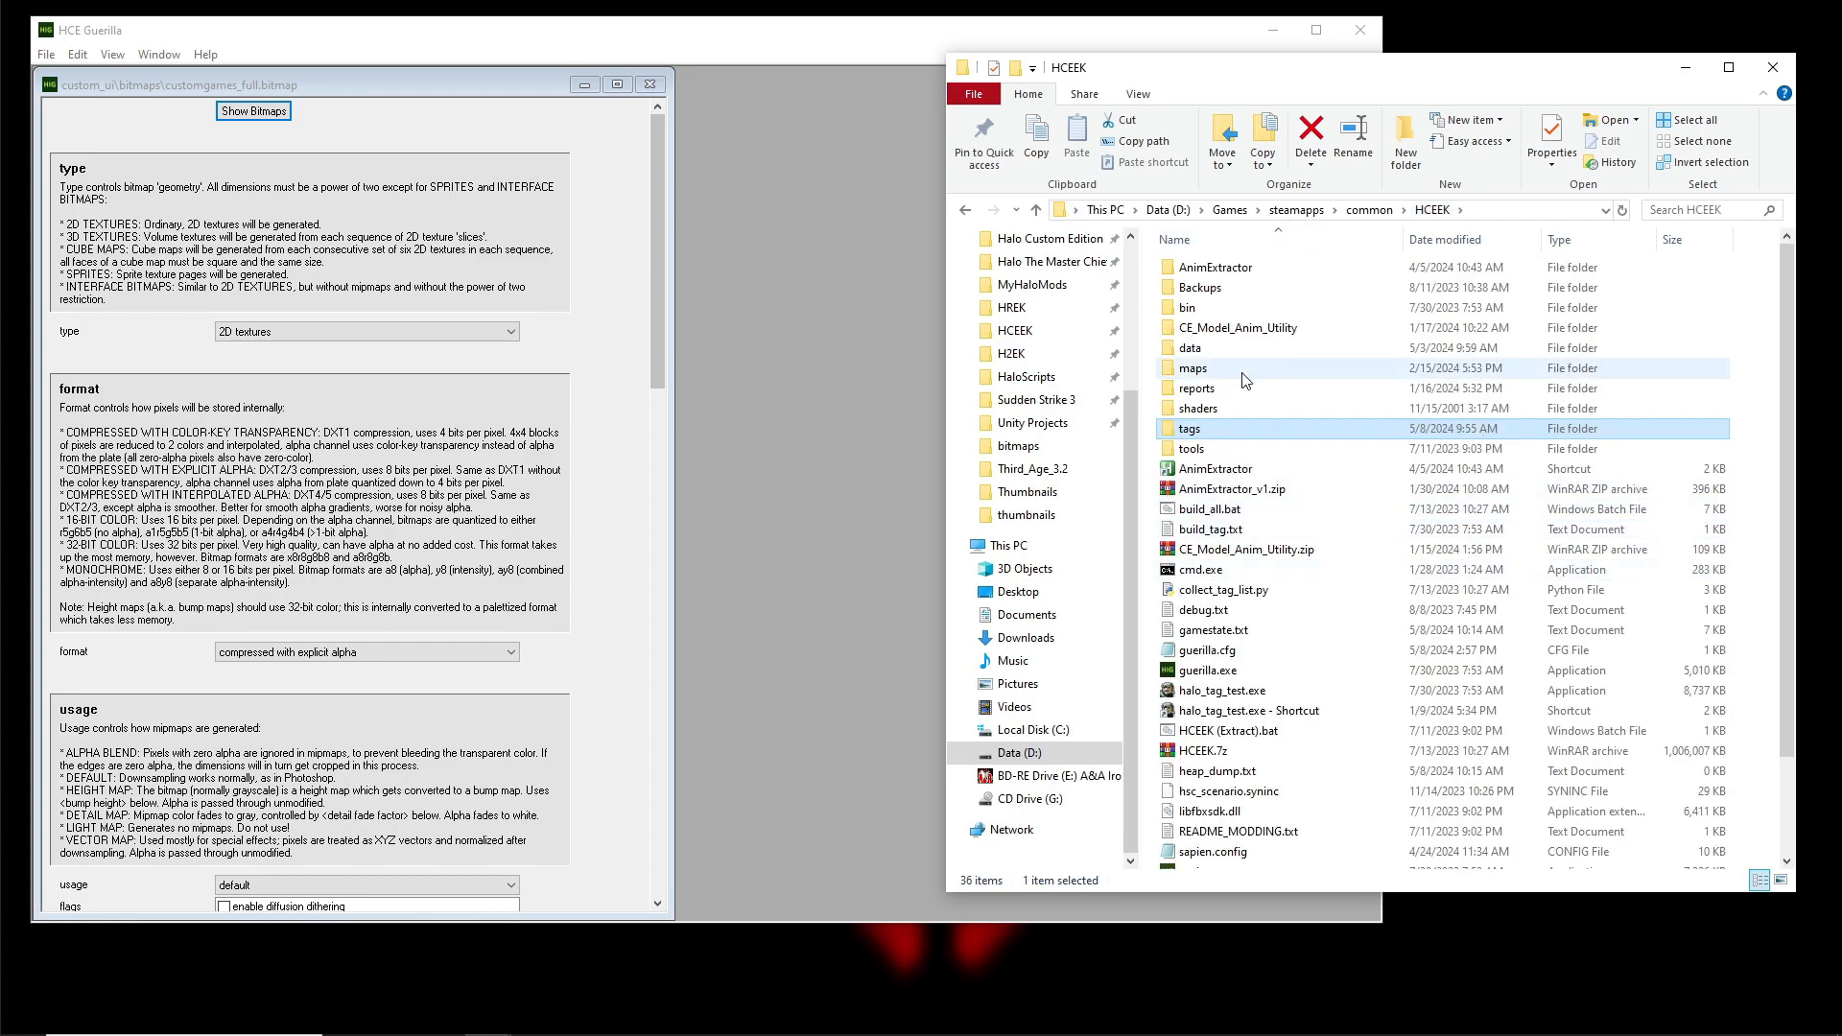
click(1206, 353)
double_click(1206, 355)
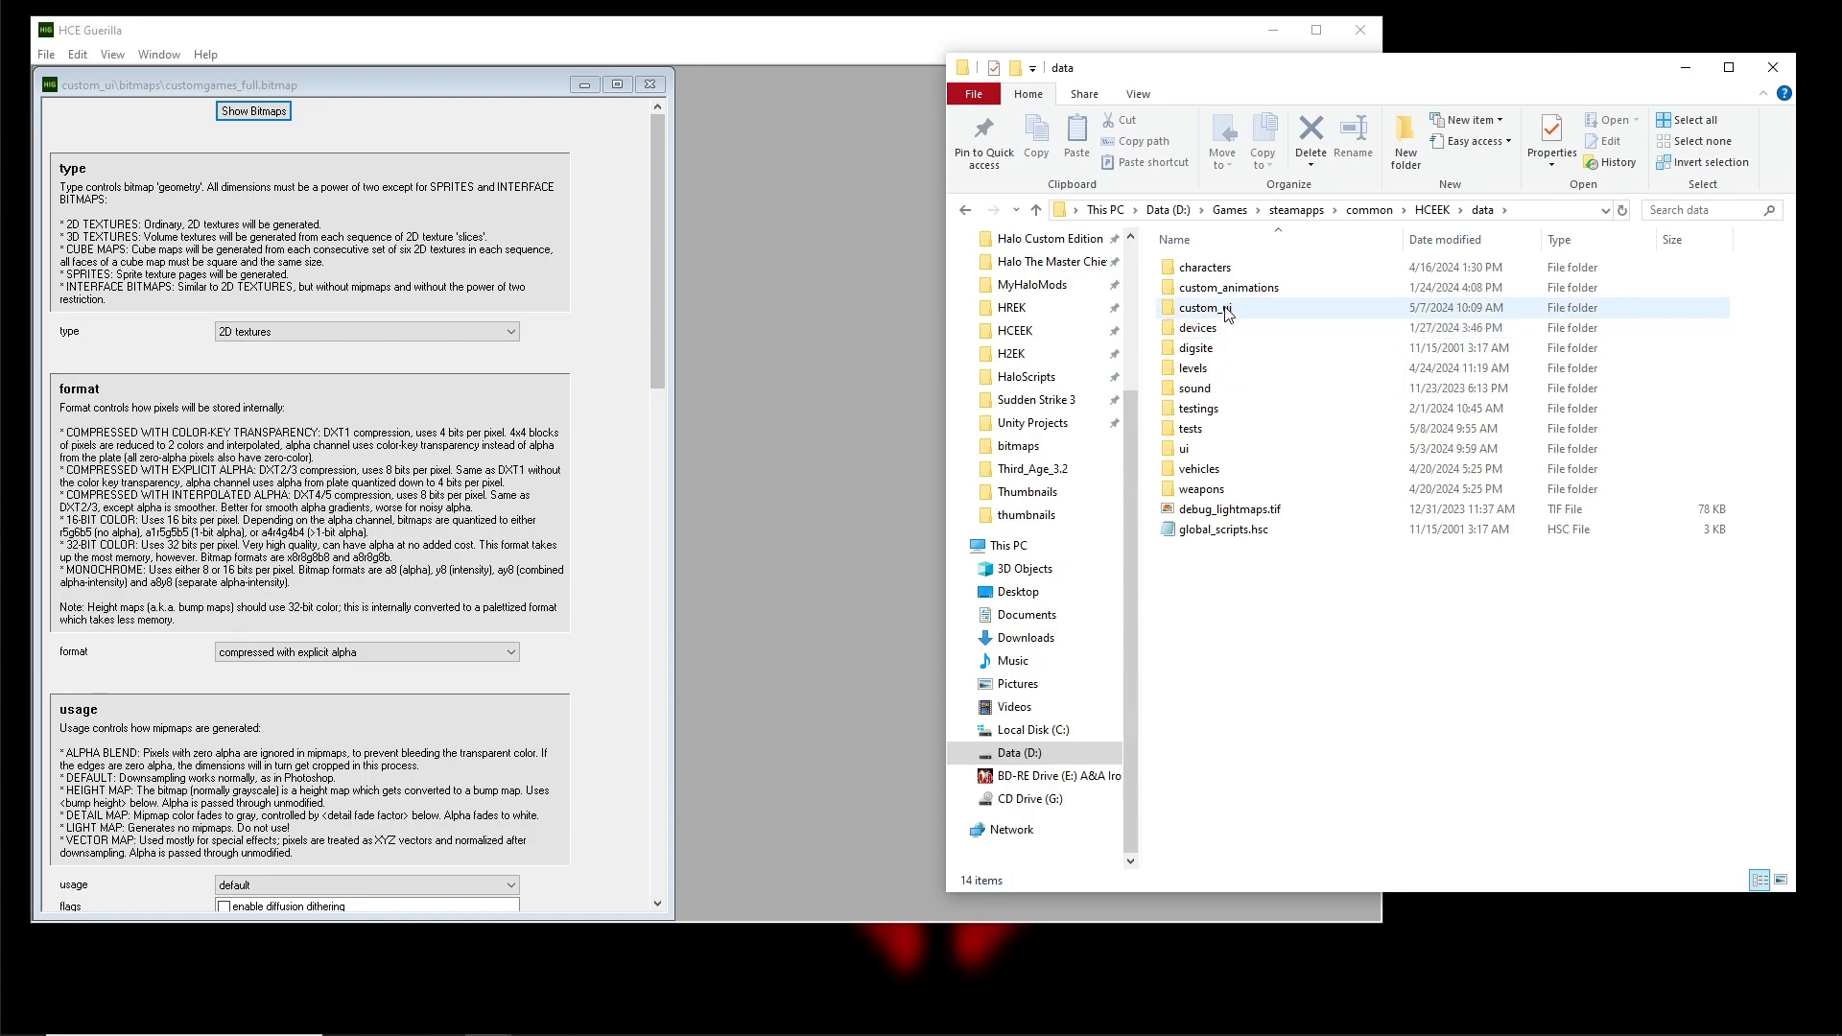
click(1432, 209)
click(1190, 329)
double_click(1190, 349)
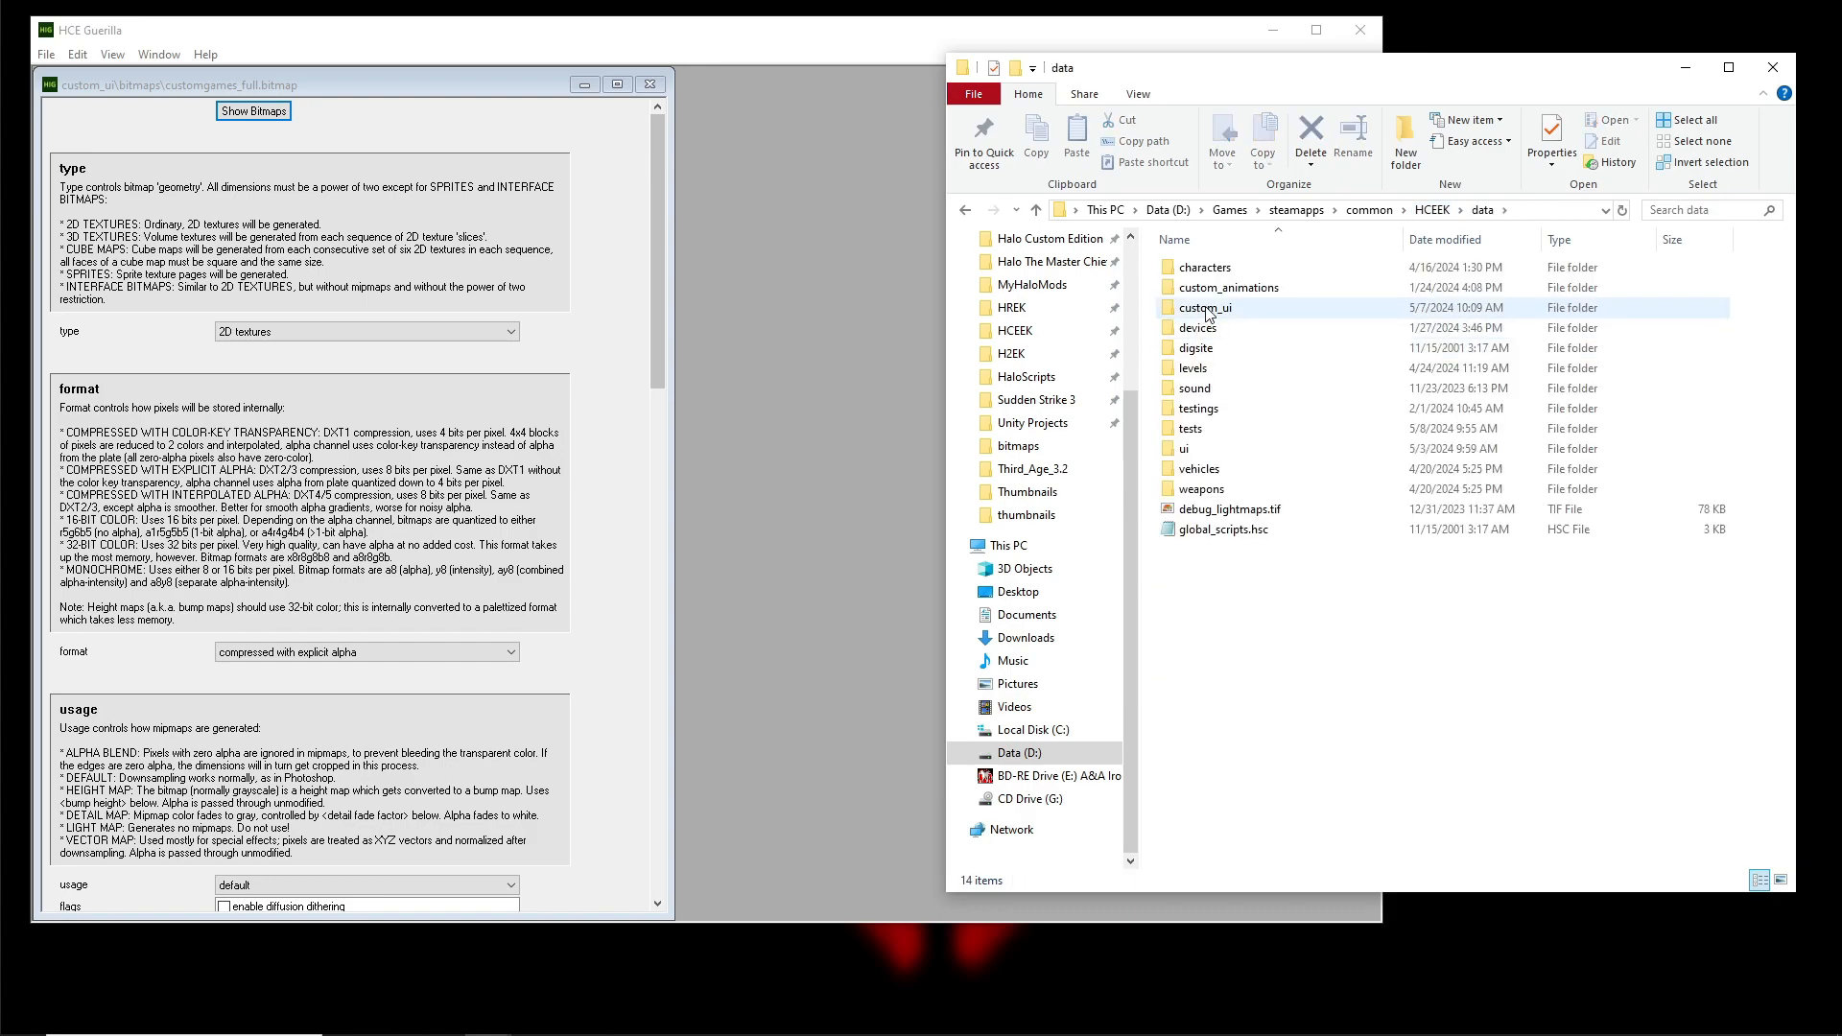
double_click(1208, 309)
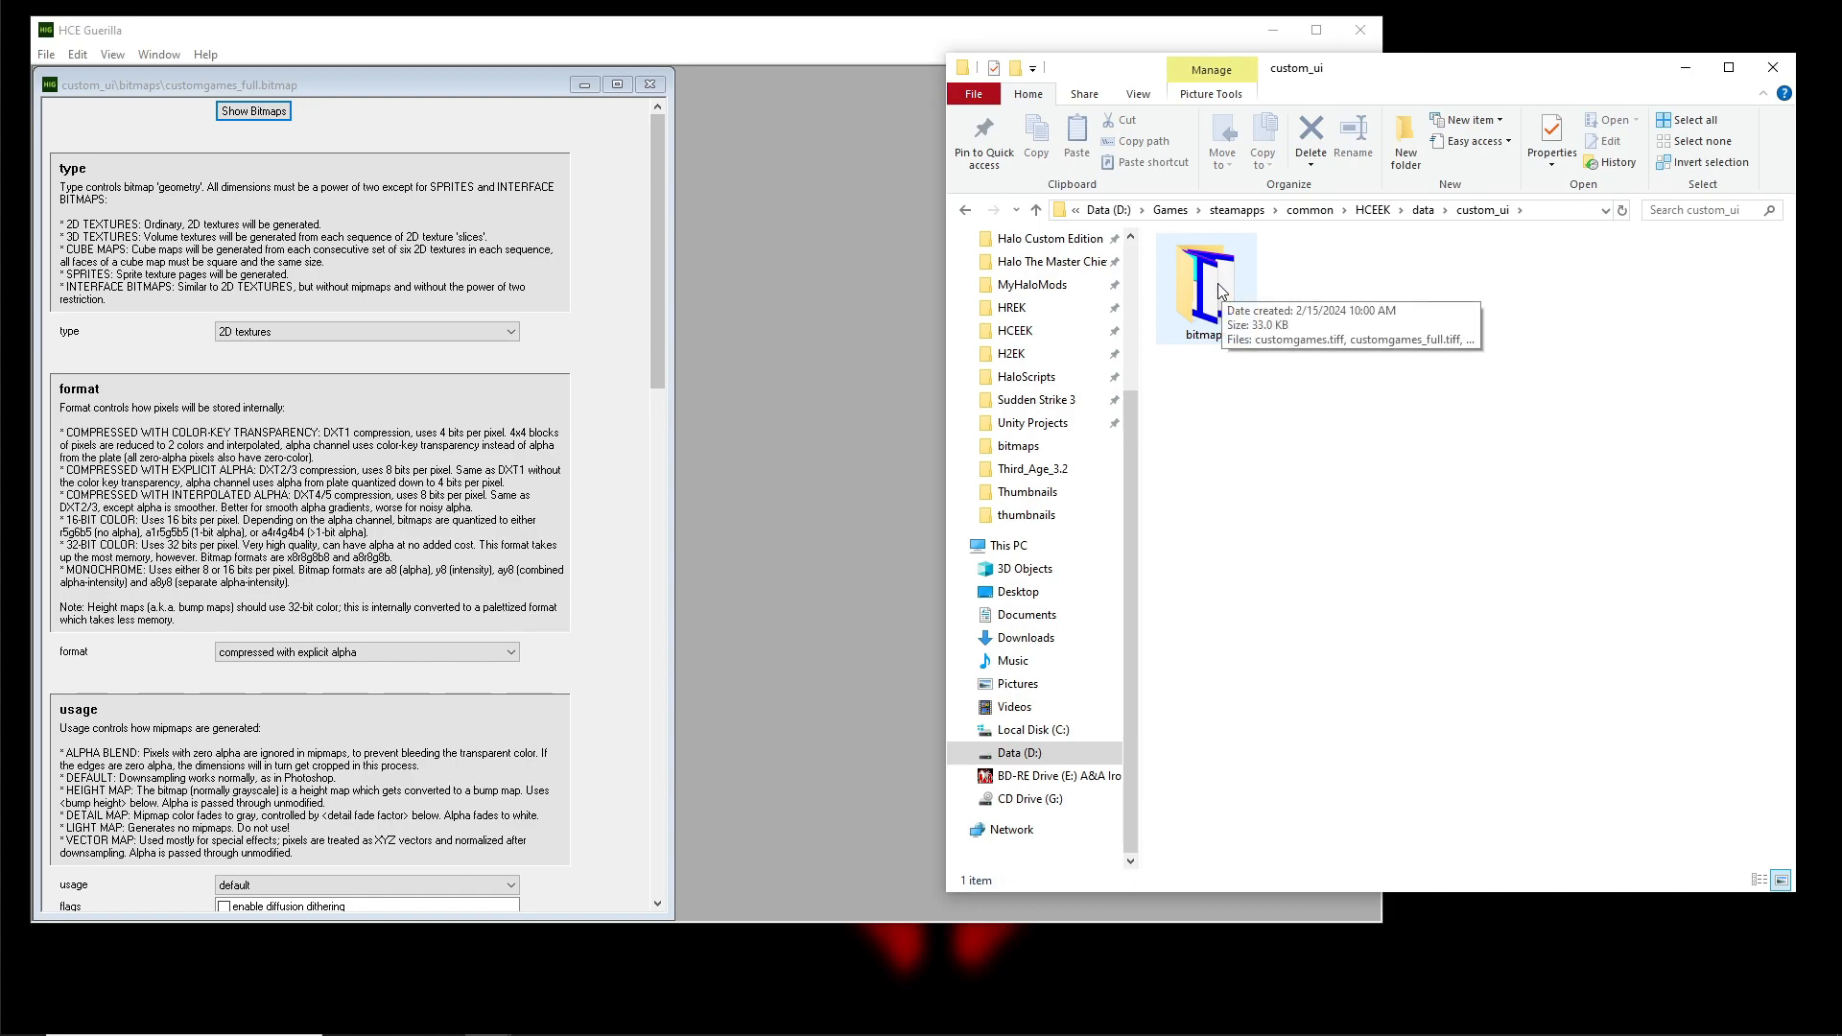
double_click(1220, 290)
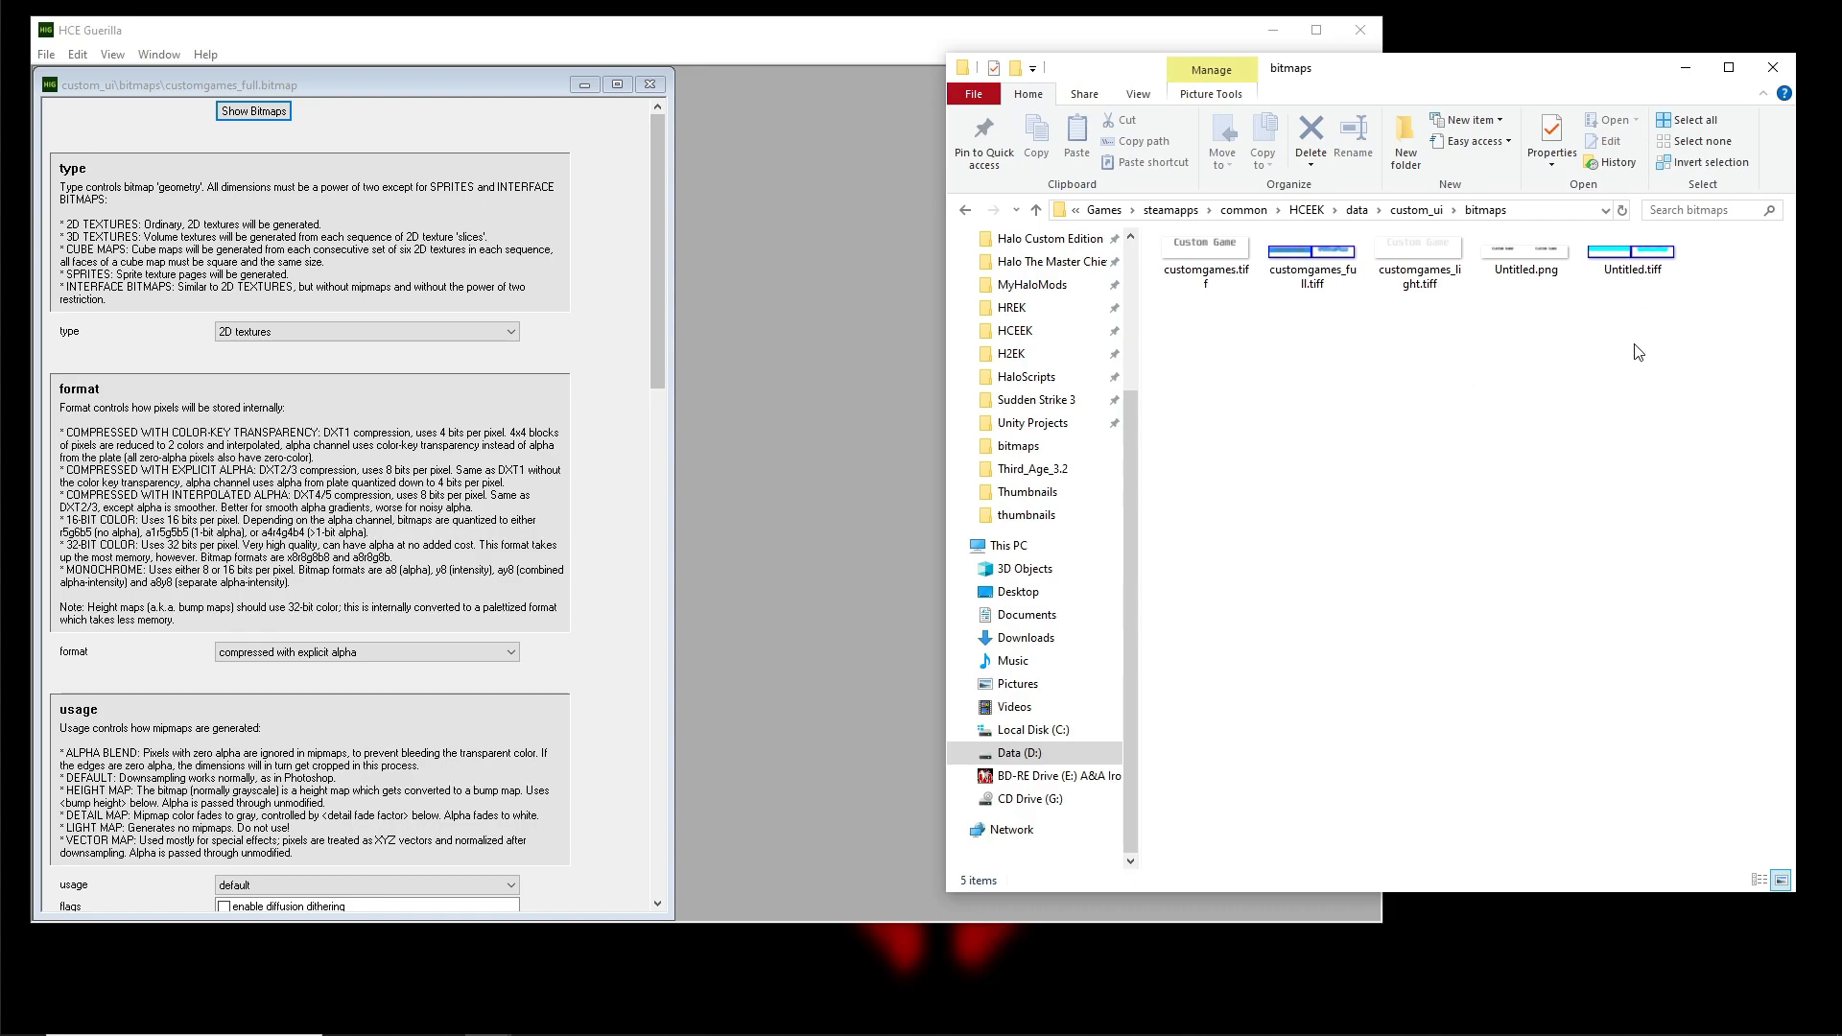
Open customgames_full.tiff in paint.net and examine its two framed Custom Game graphics at a larger size
click(1290, 266)
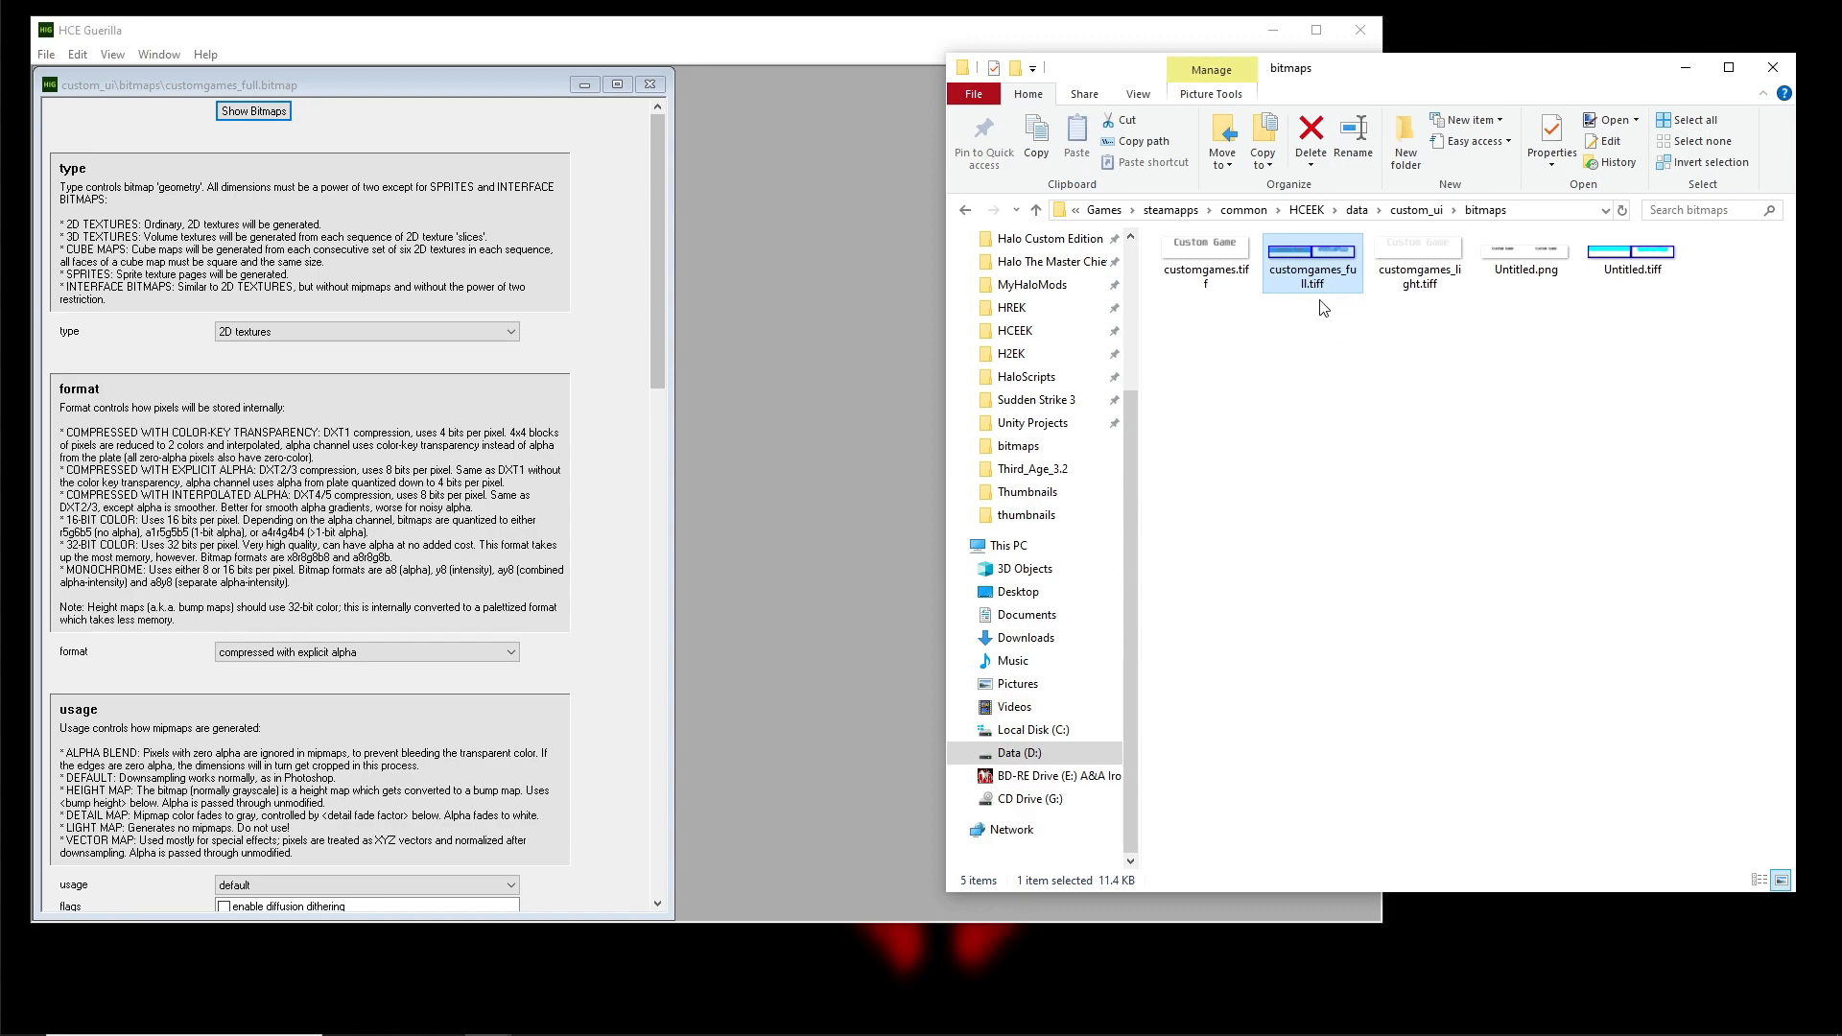
double_click(1315, 263)
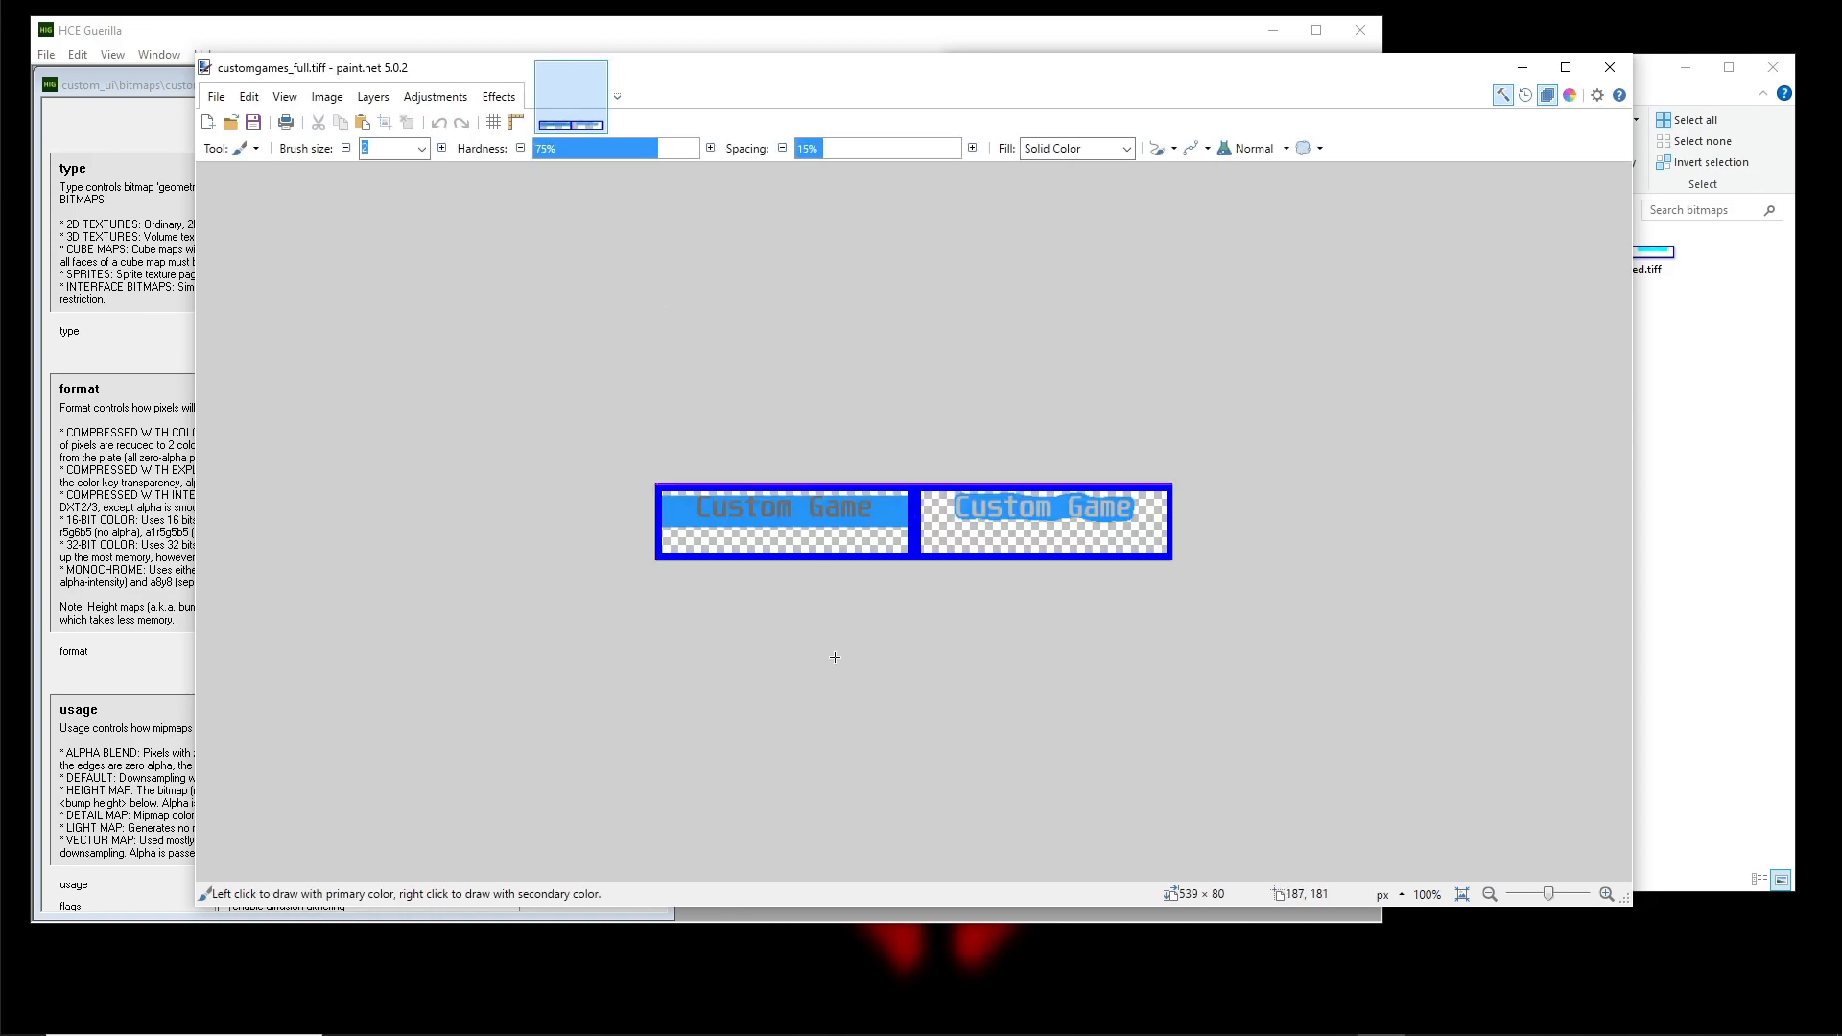
ctrl+scroll(850, 576, up, 4)
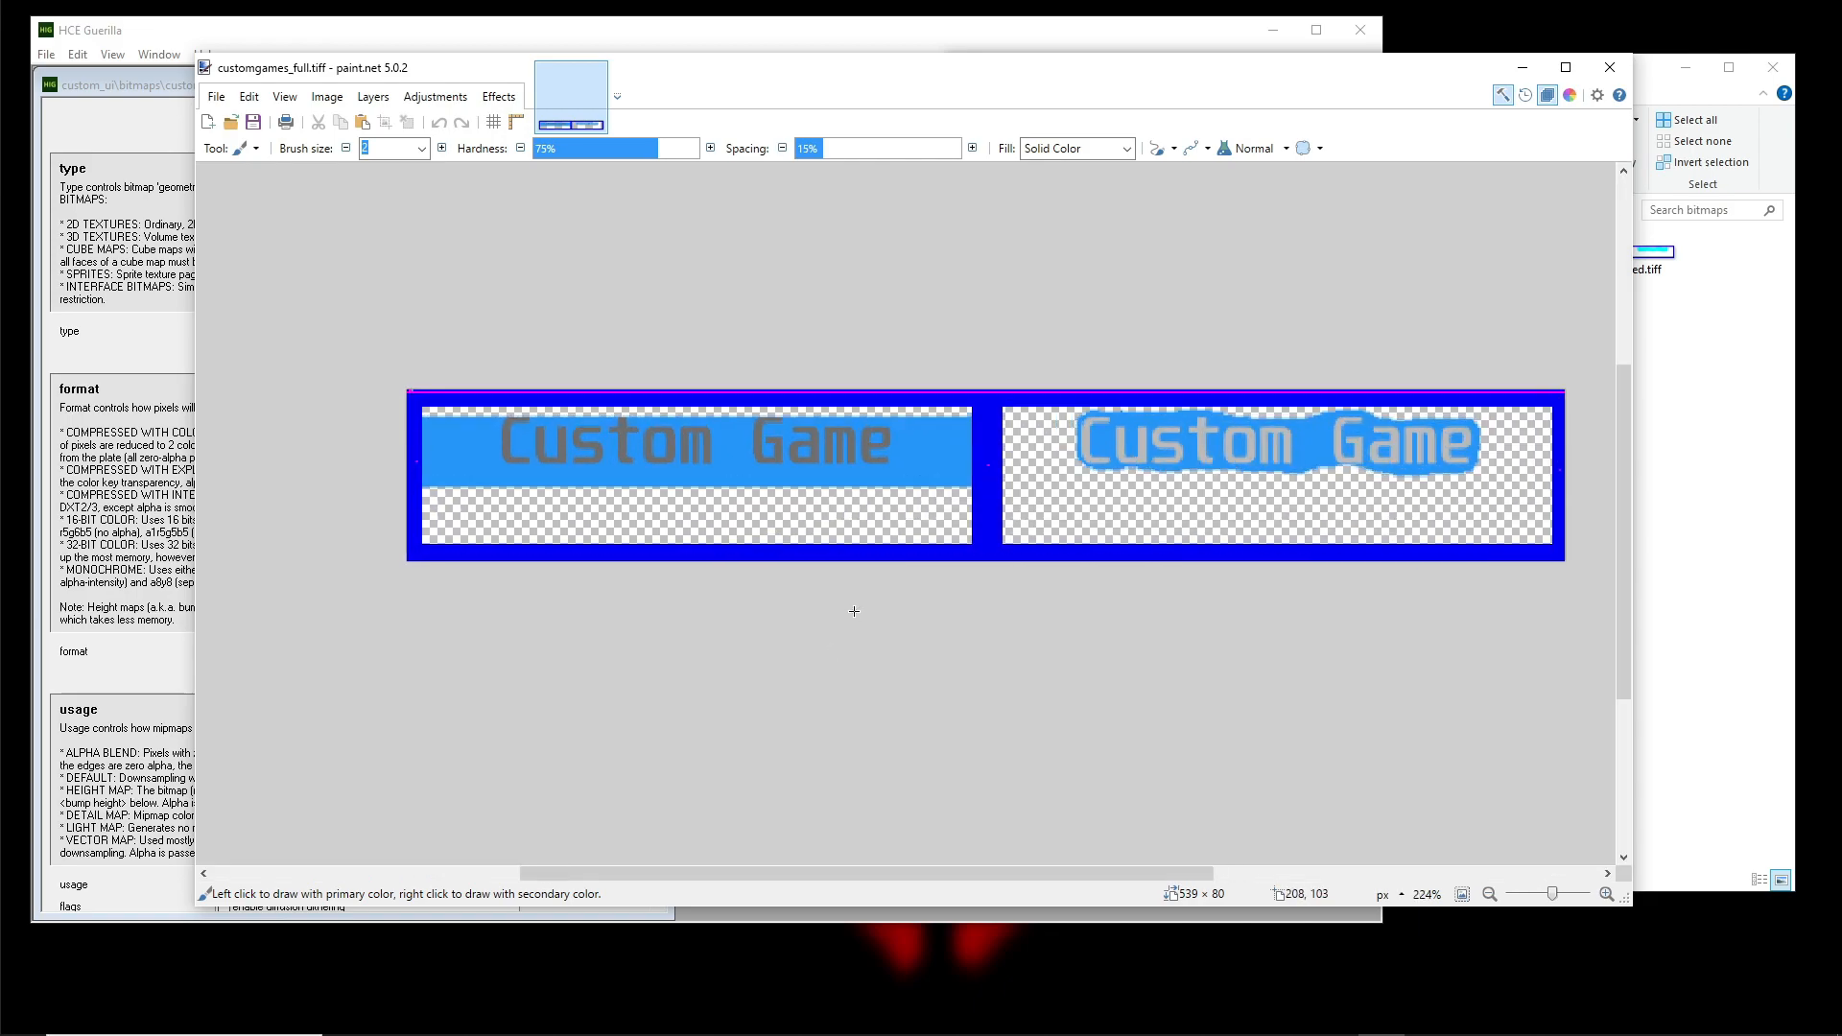
drag(823, 521, 755, 567)
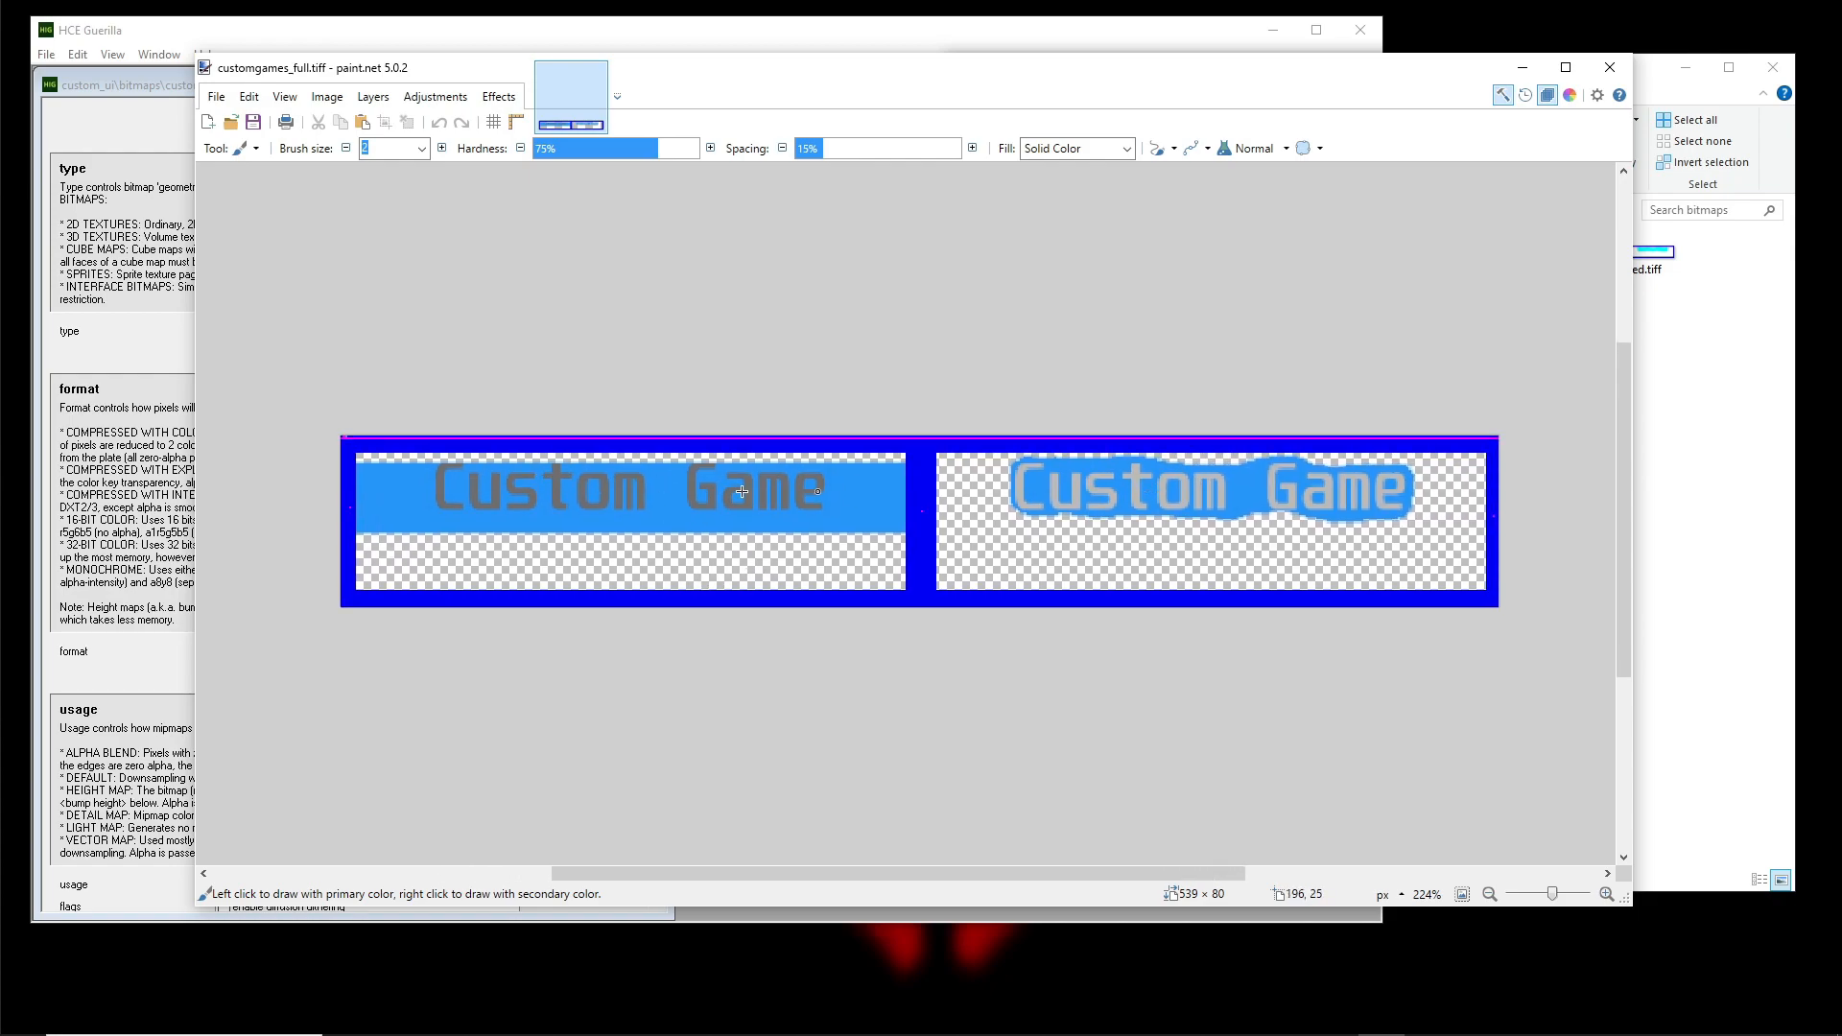
drag(600, 518, 678, 516)
mouse_move(535, 349)
mouse_down()
mouse_move(626, 349)
mouse_move(556, 367)
mouse_up()
drag(796, 536, 796, 510)
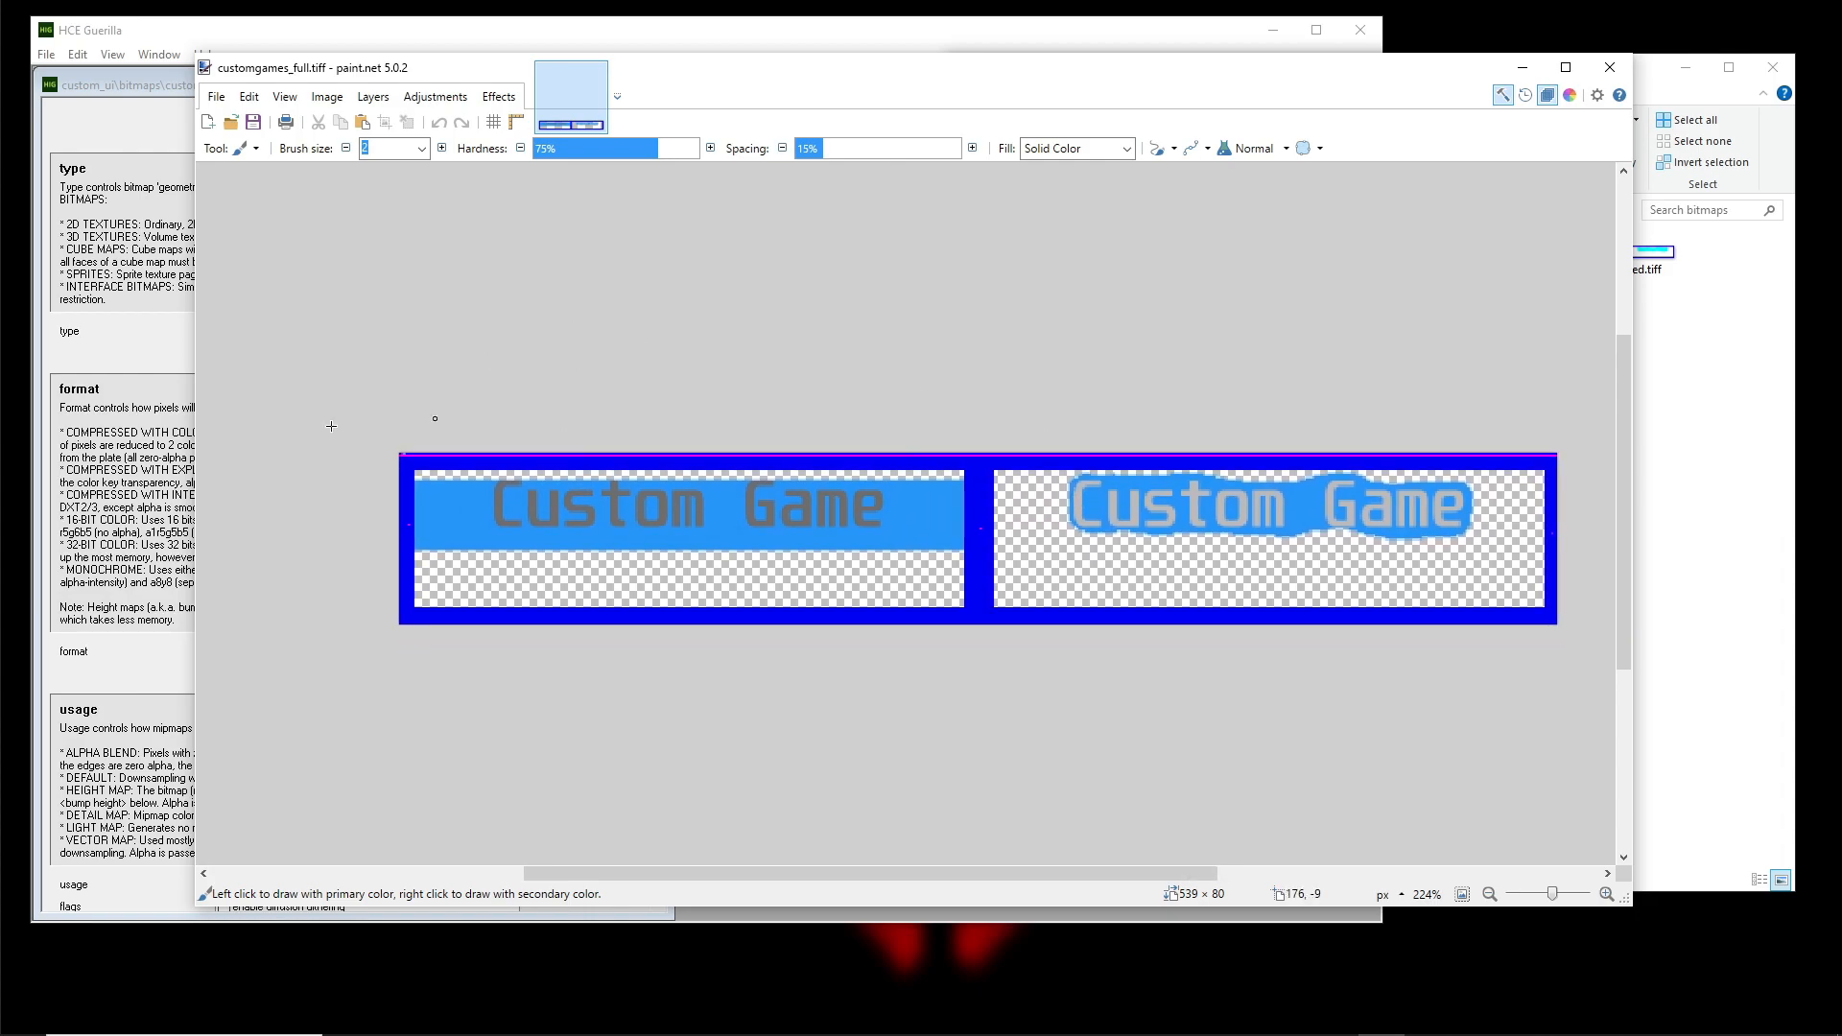
drag(746, 416, 740, 445)
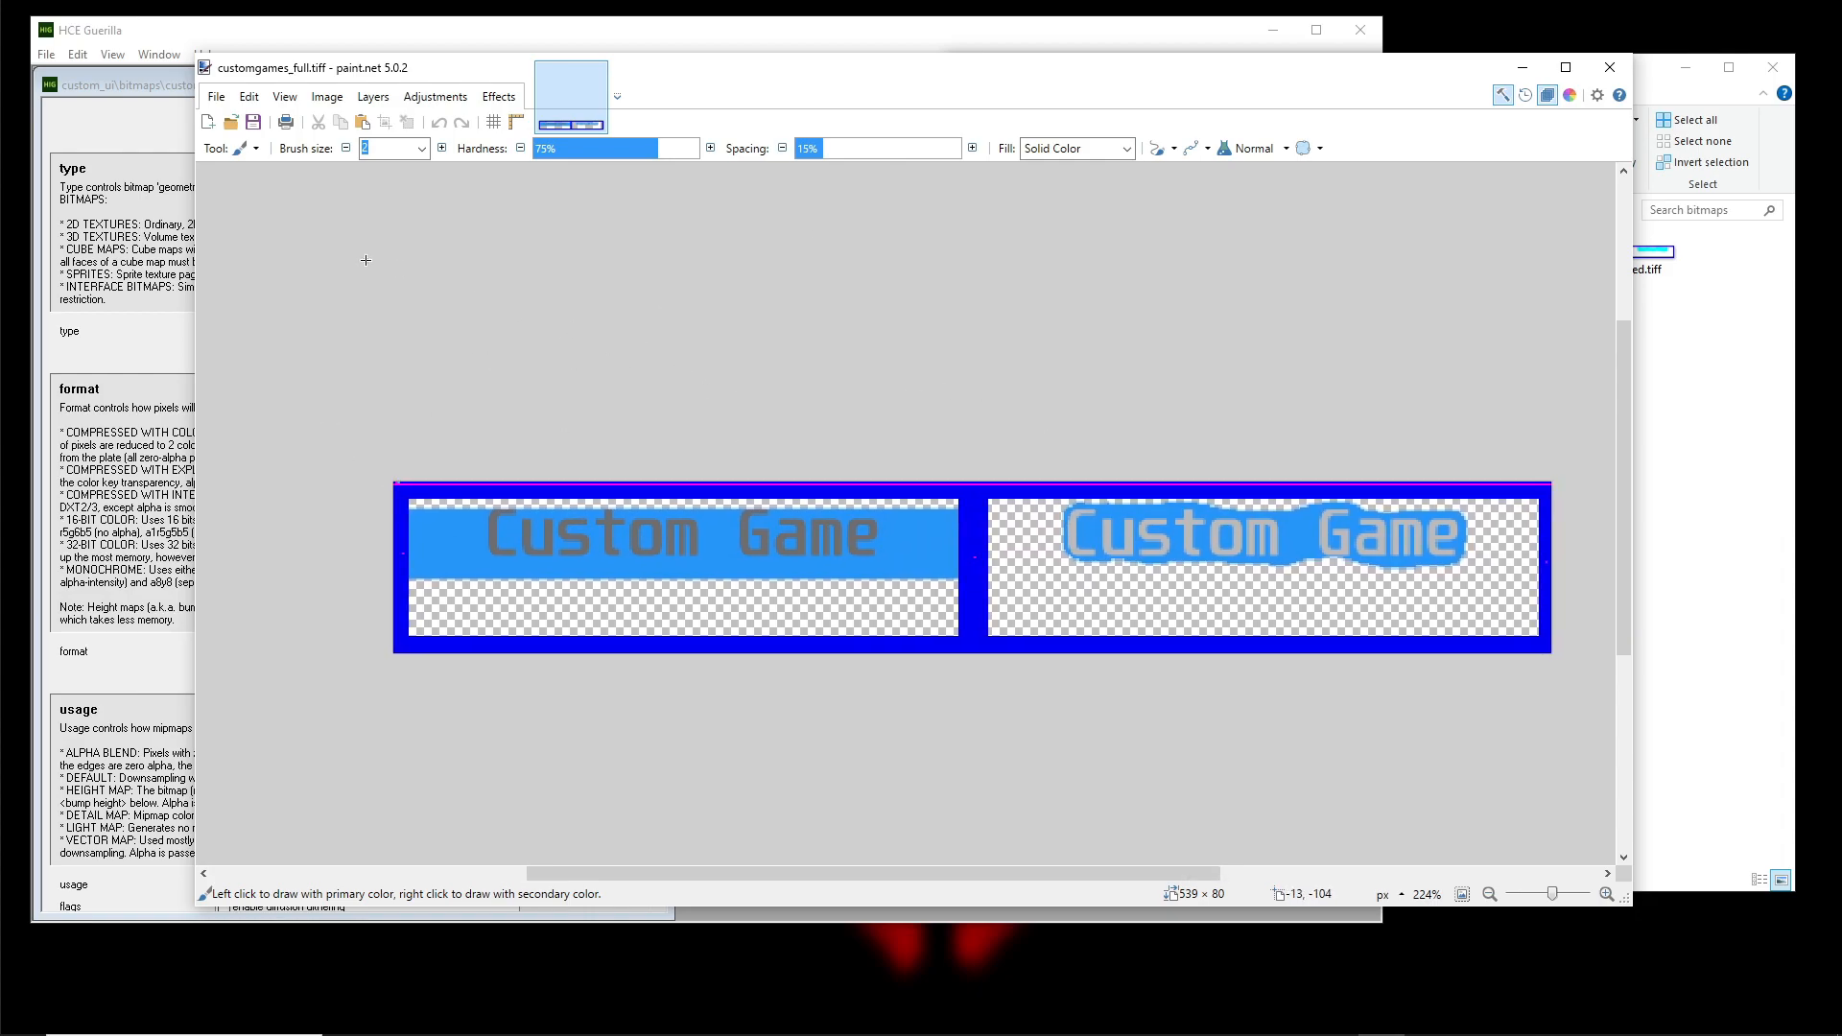
Create a new image 540 pixels wide and 80 pixels high
click(219, 98)
click(219, 98)
click(219, 98)
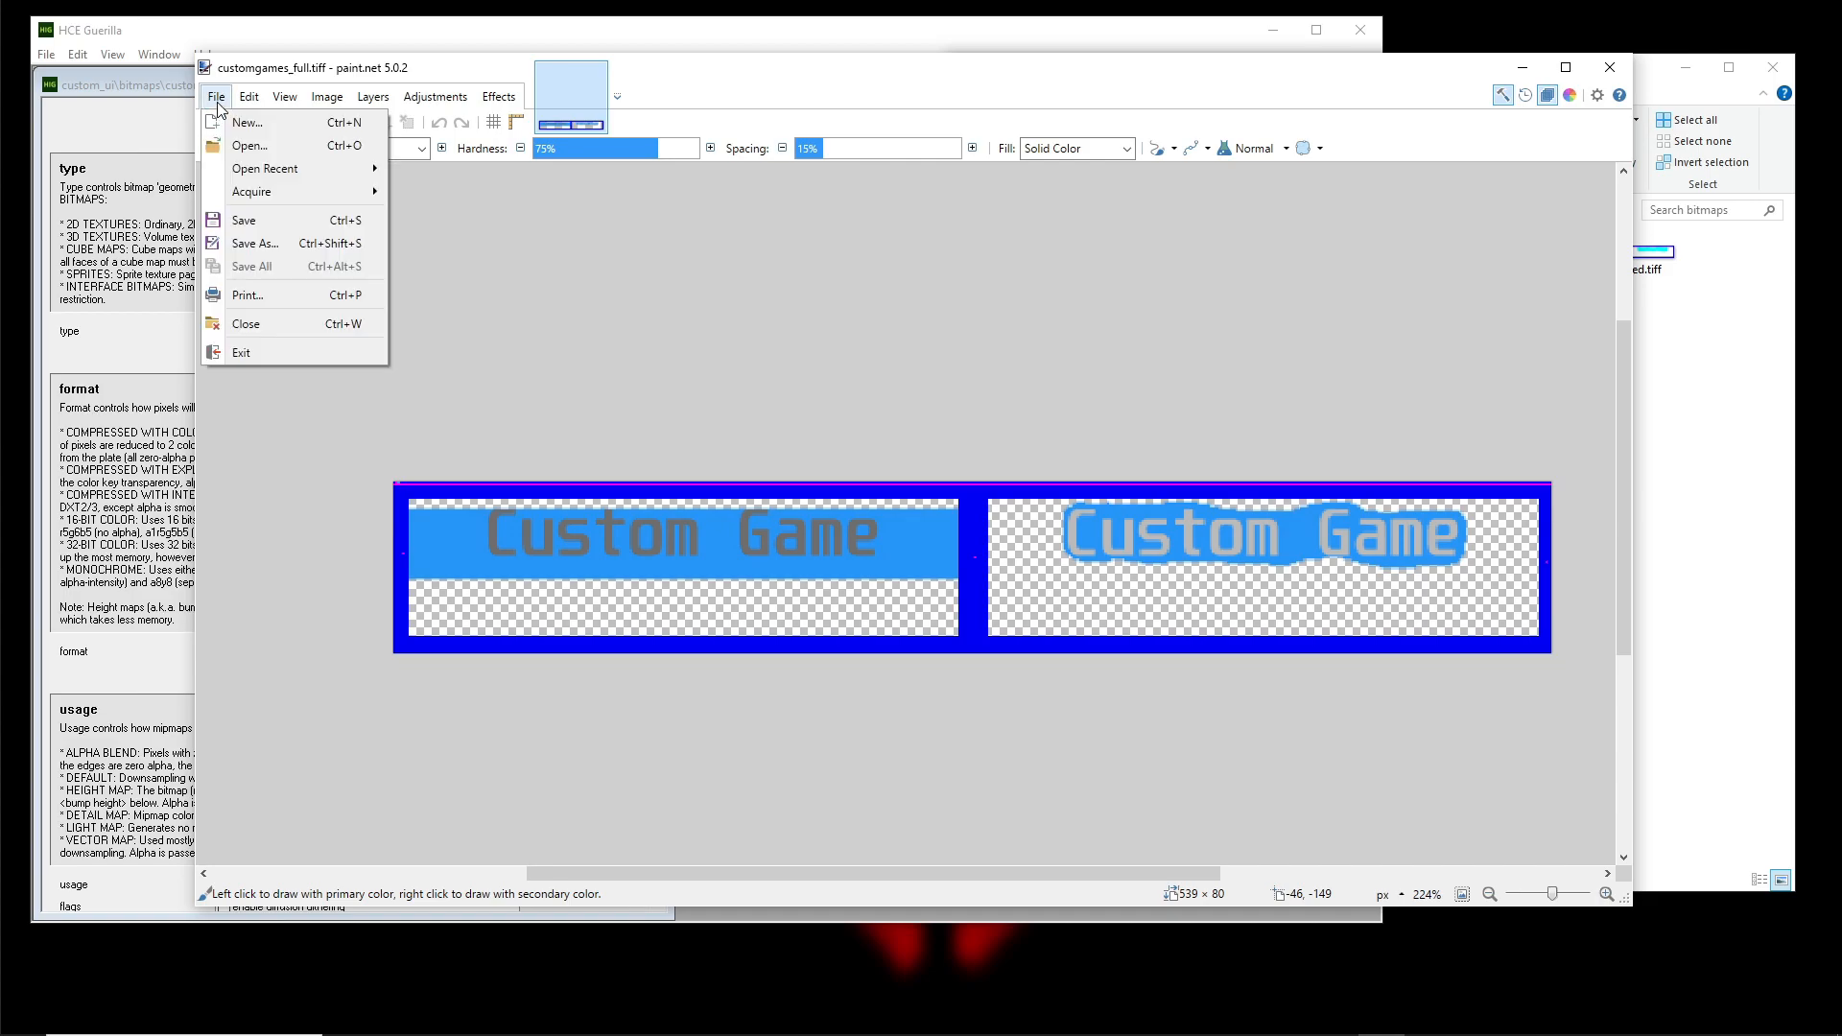
click(246, 123)
drag(925, 342, 811, 280)
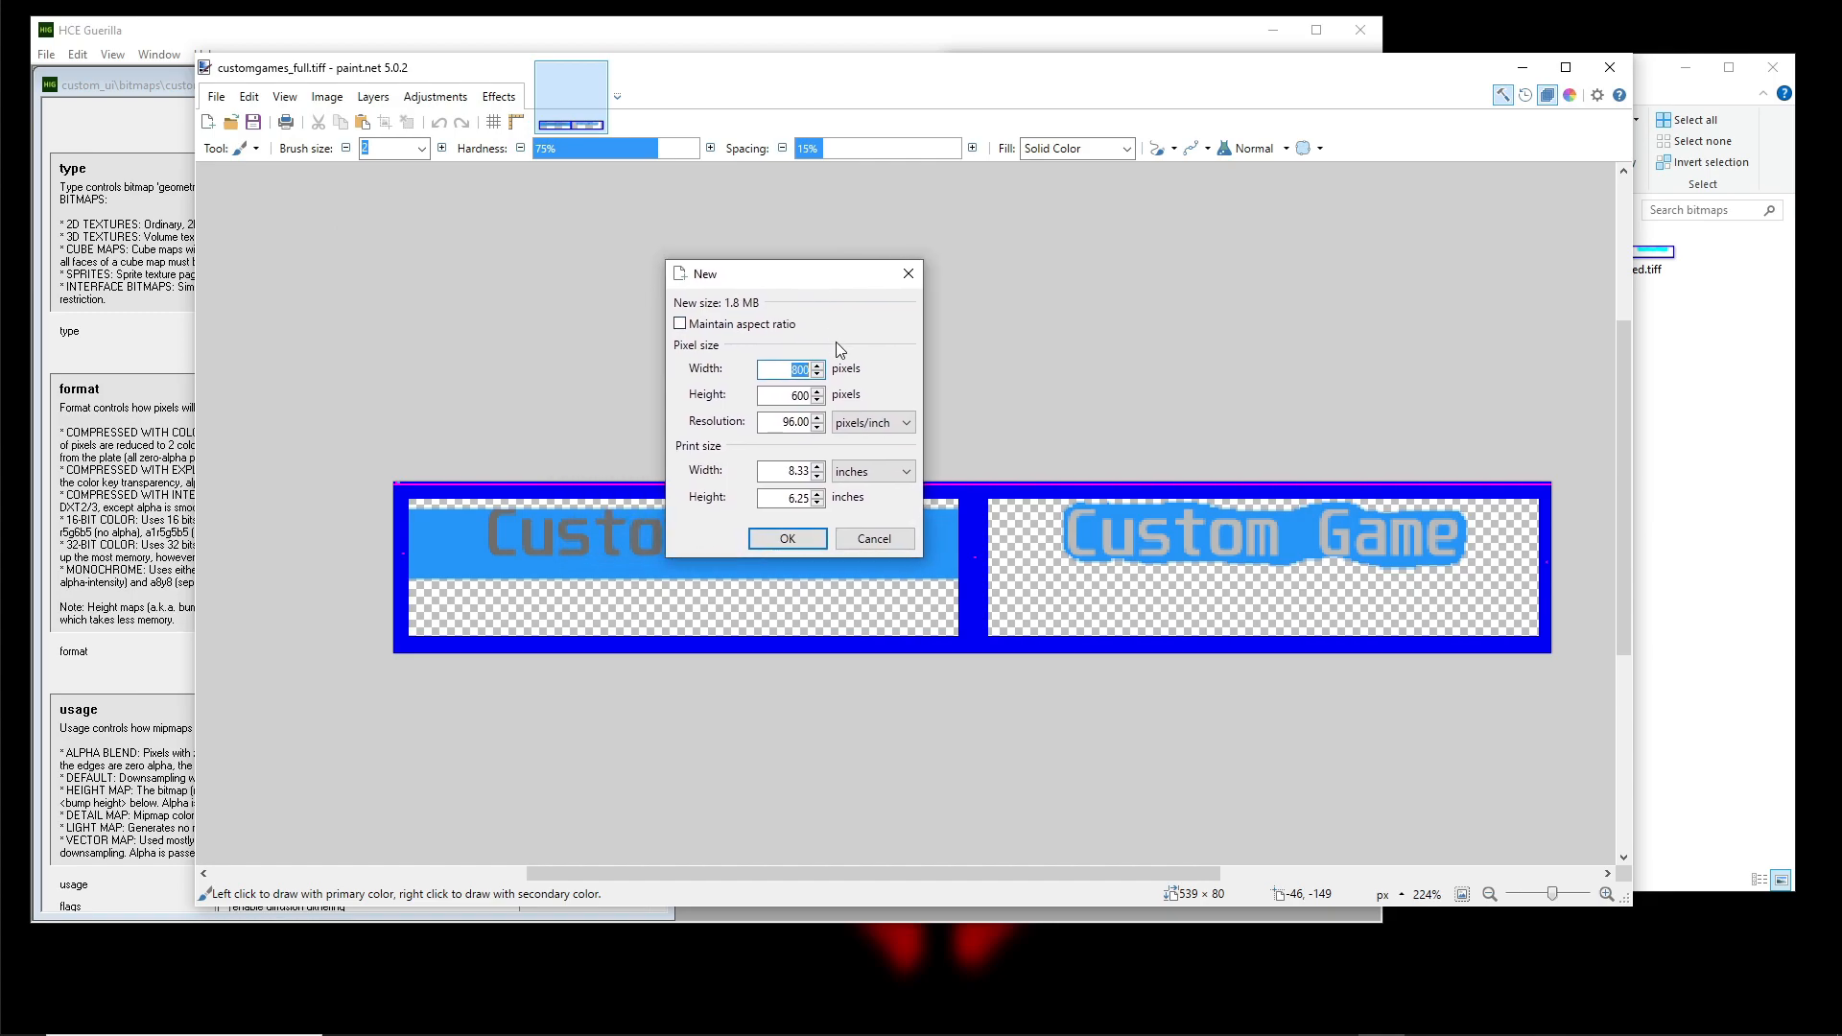
text(539)
drag(778, 401, 907, 389)
text(80)
drag(778, 286, 883, 203)
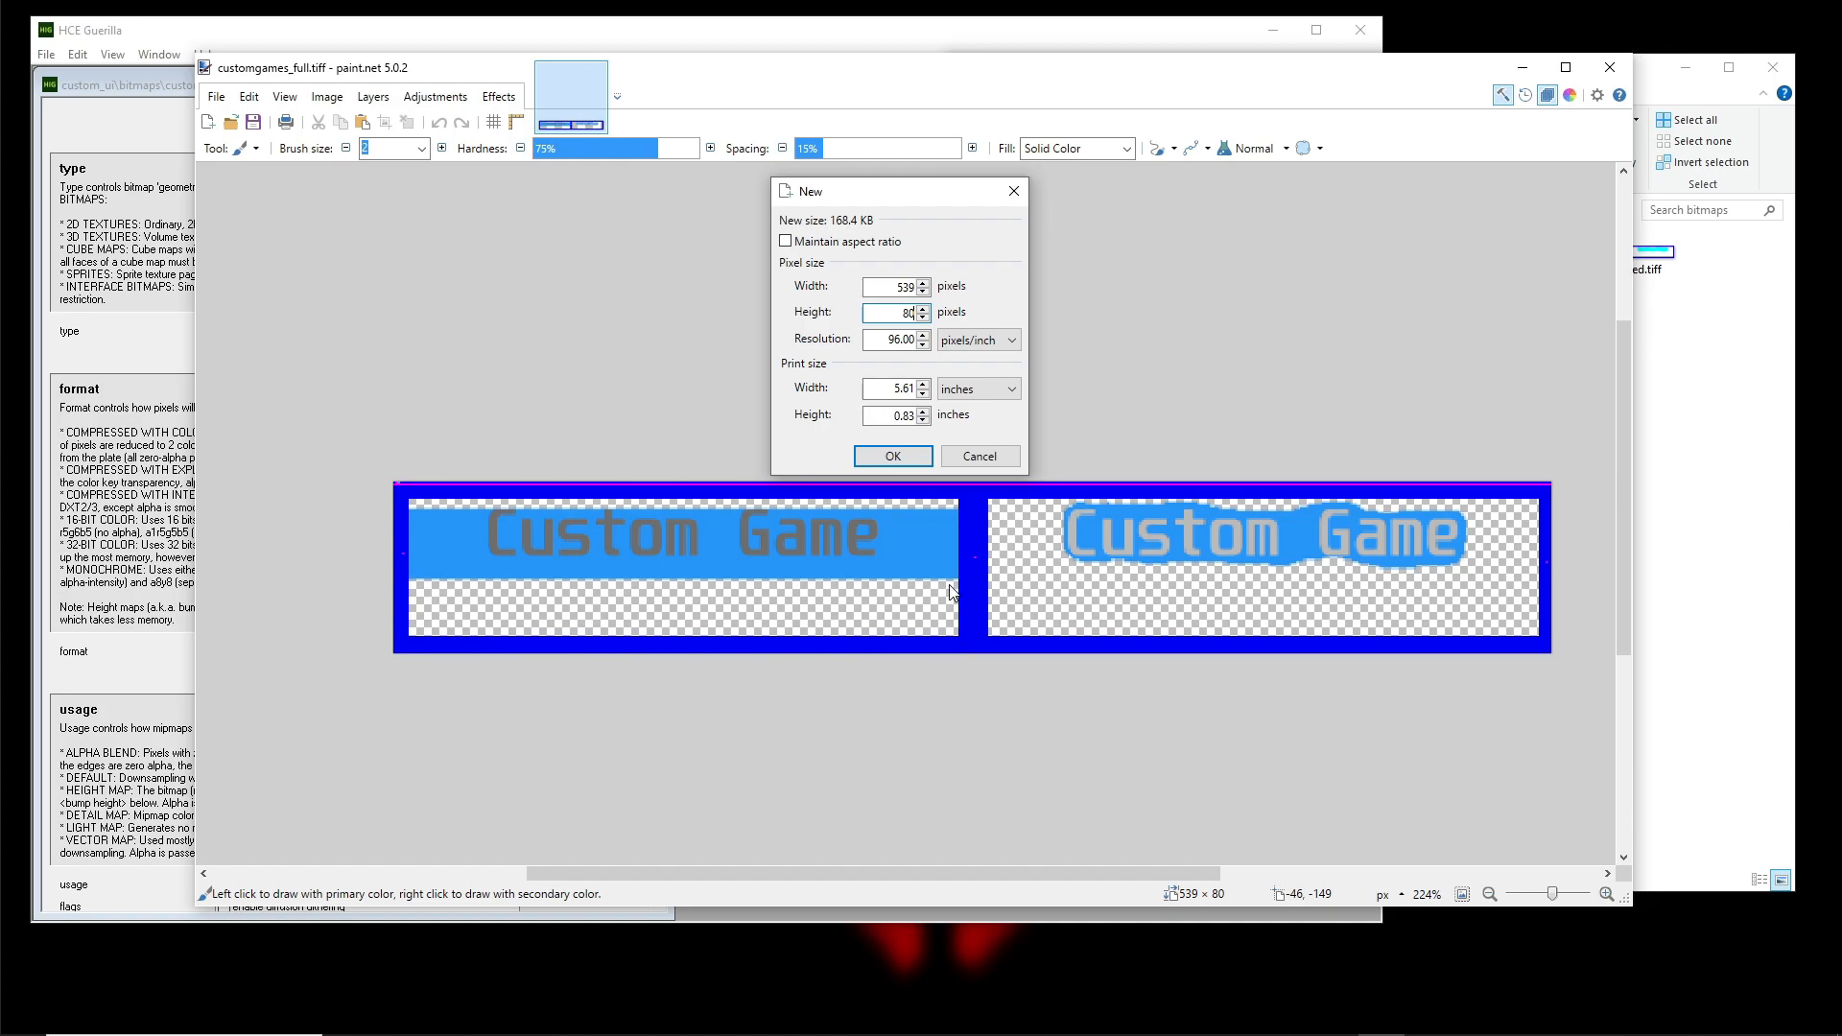
click(914, 287)
key(BackSpace)
key(BackSpace)
text(40)
click(891, 458)
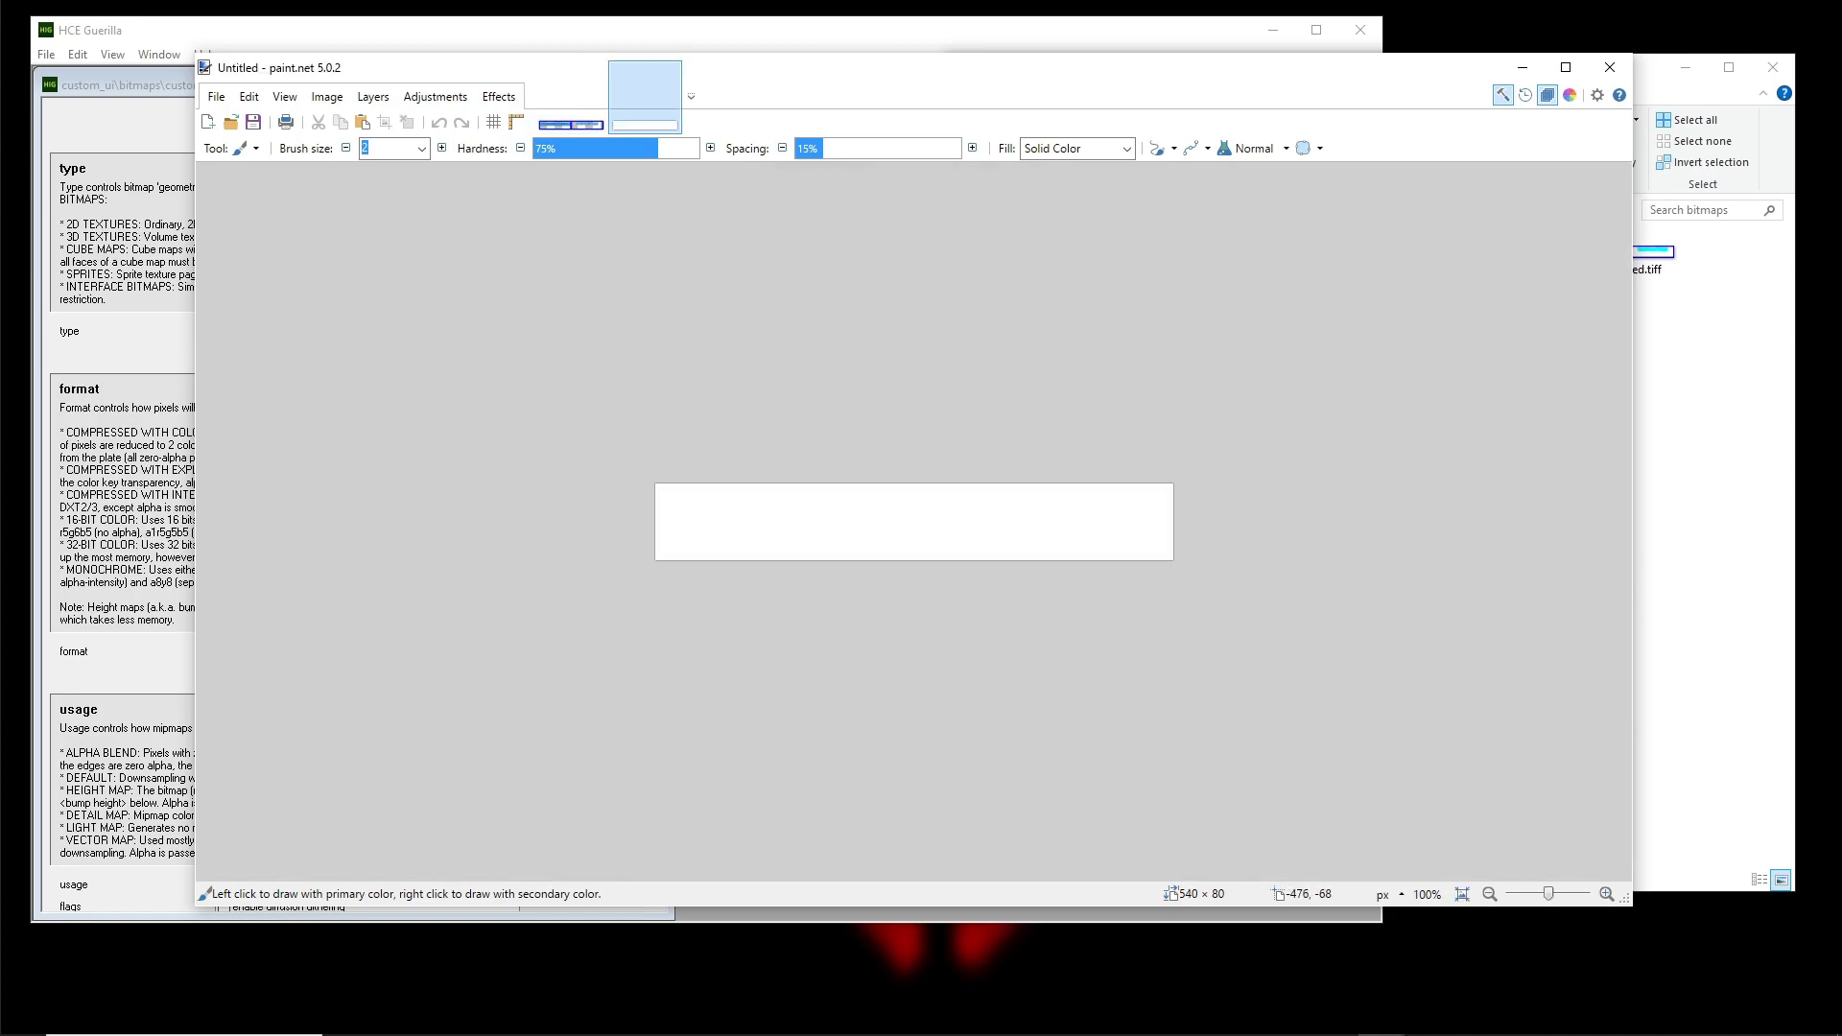
Select the whole white canvas and erase it to transparency, keeping the Layers and Tools windows in view
key(s)
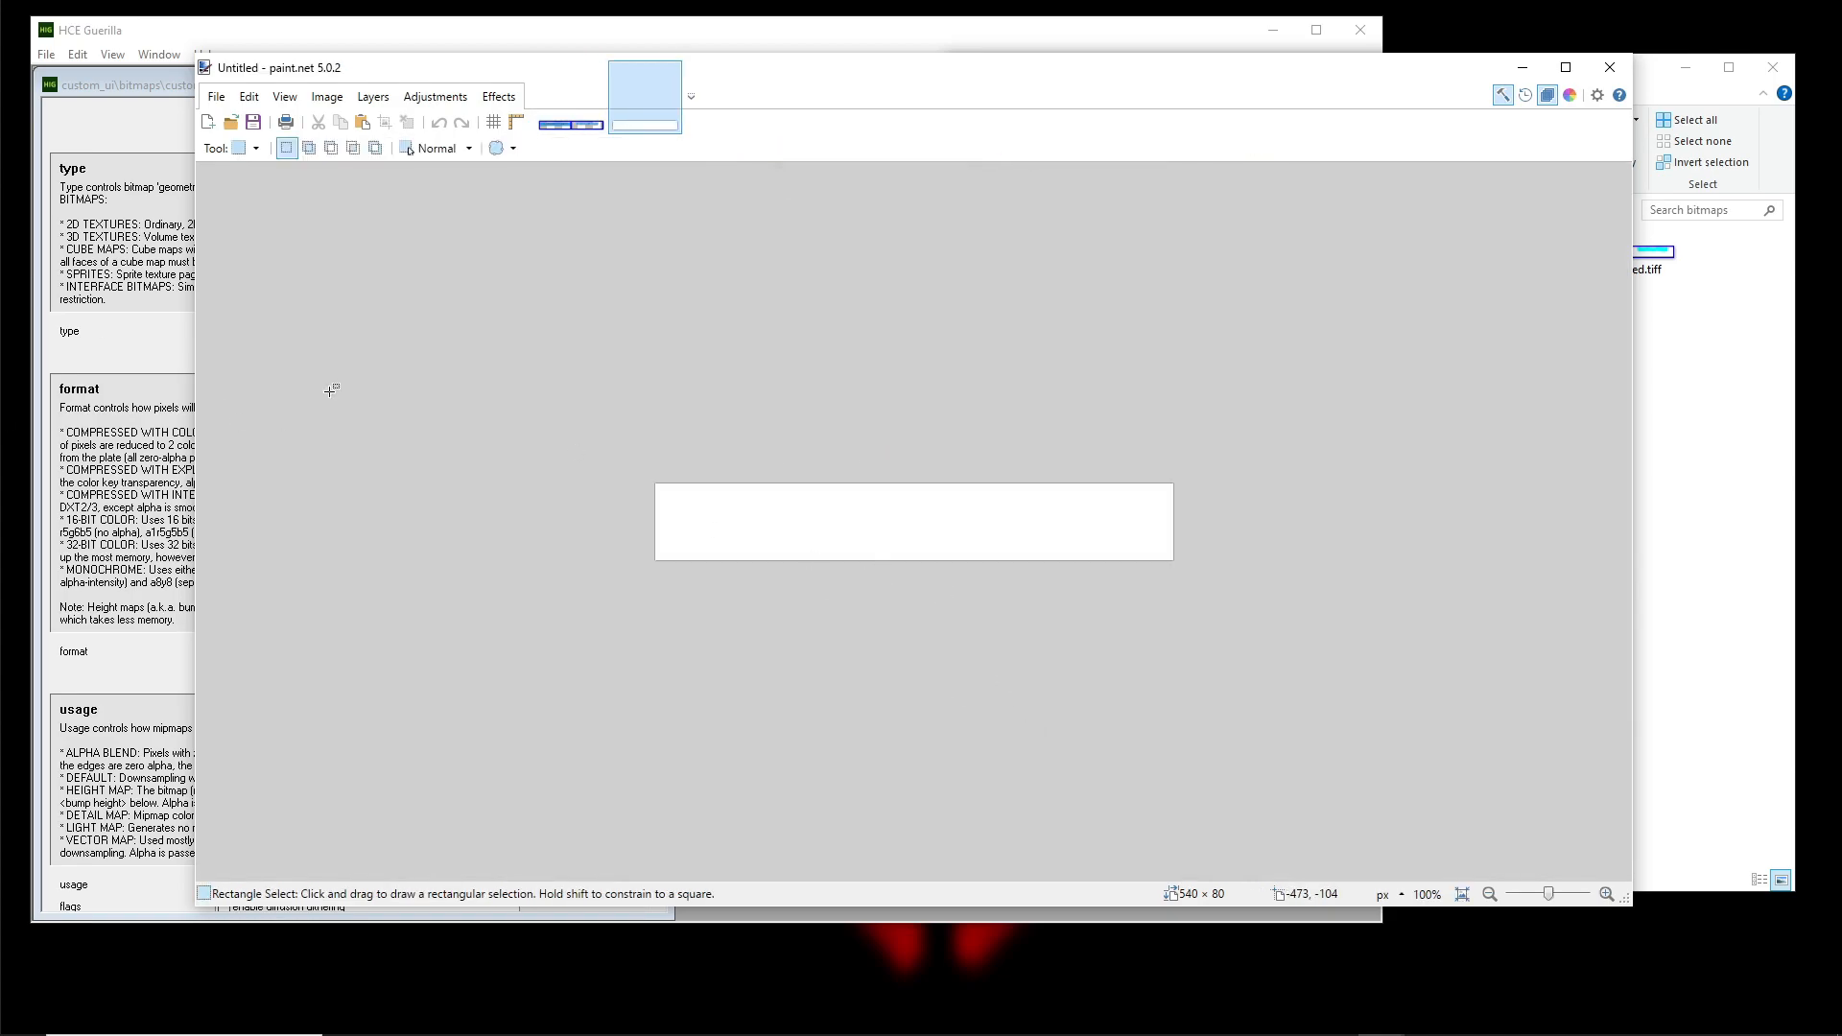
scroll(632, 518, up, 2)
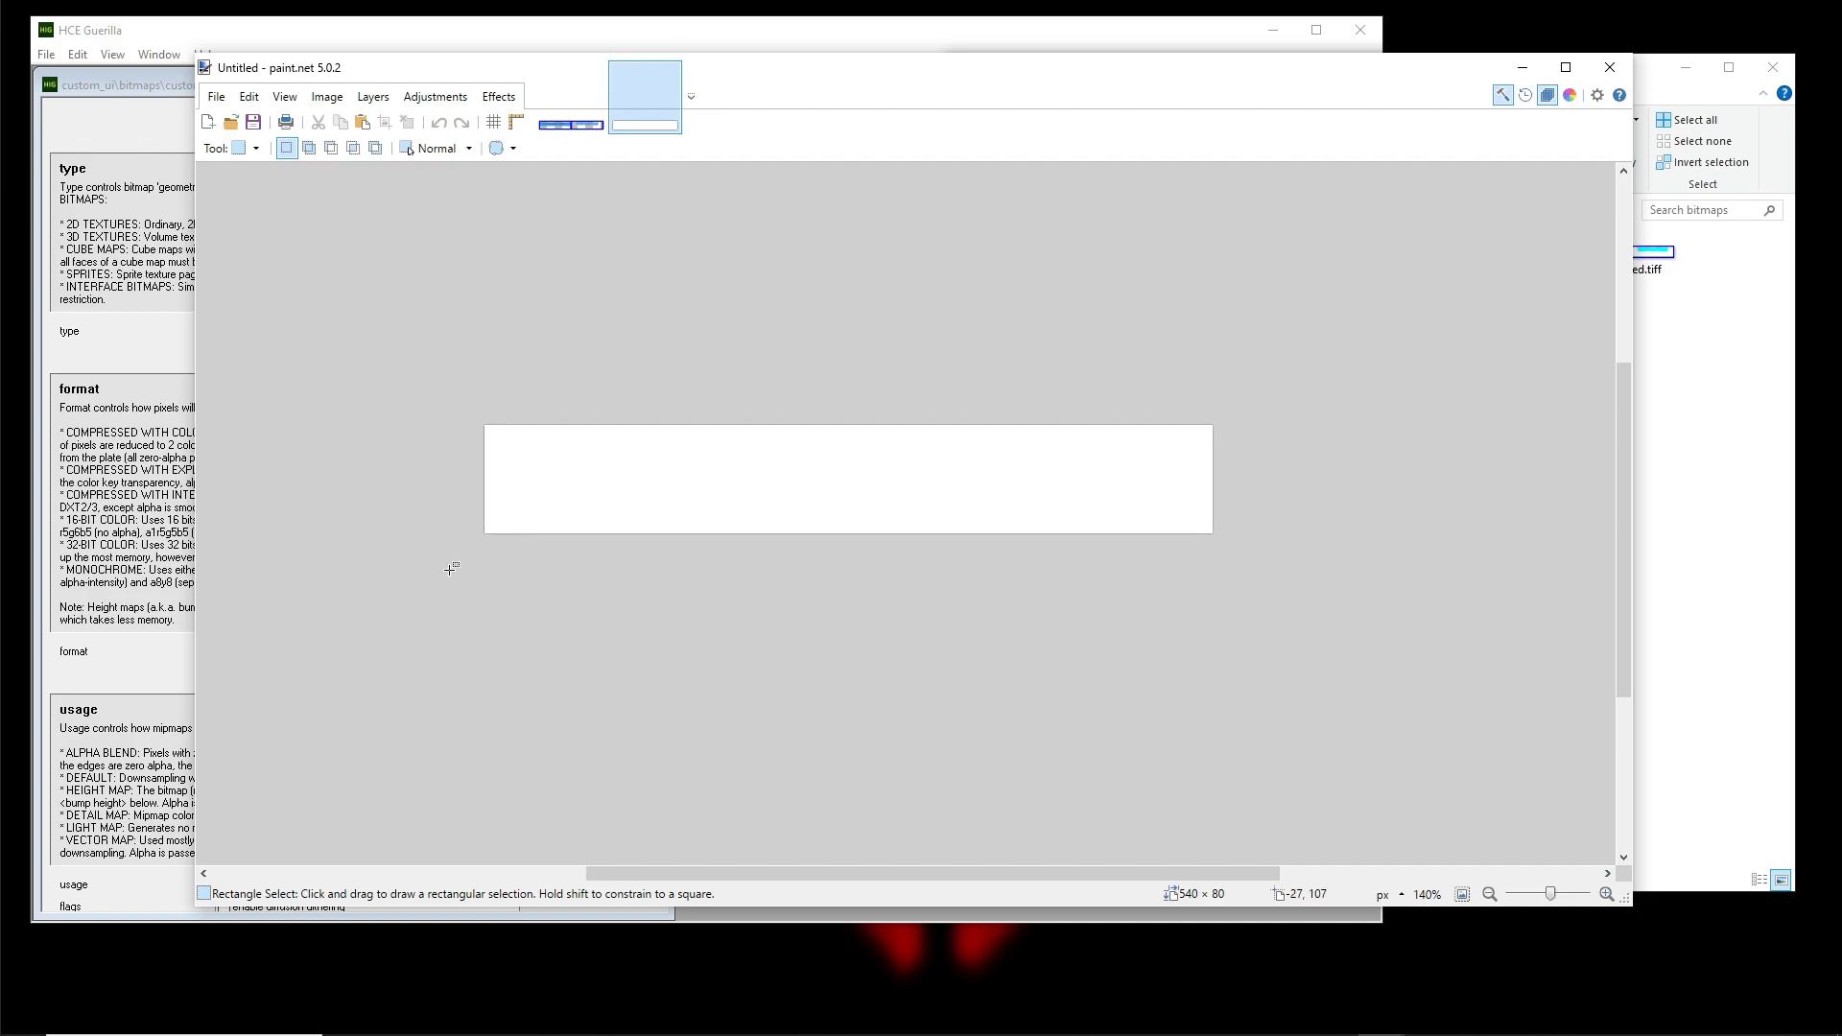
key(ctrl+a)
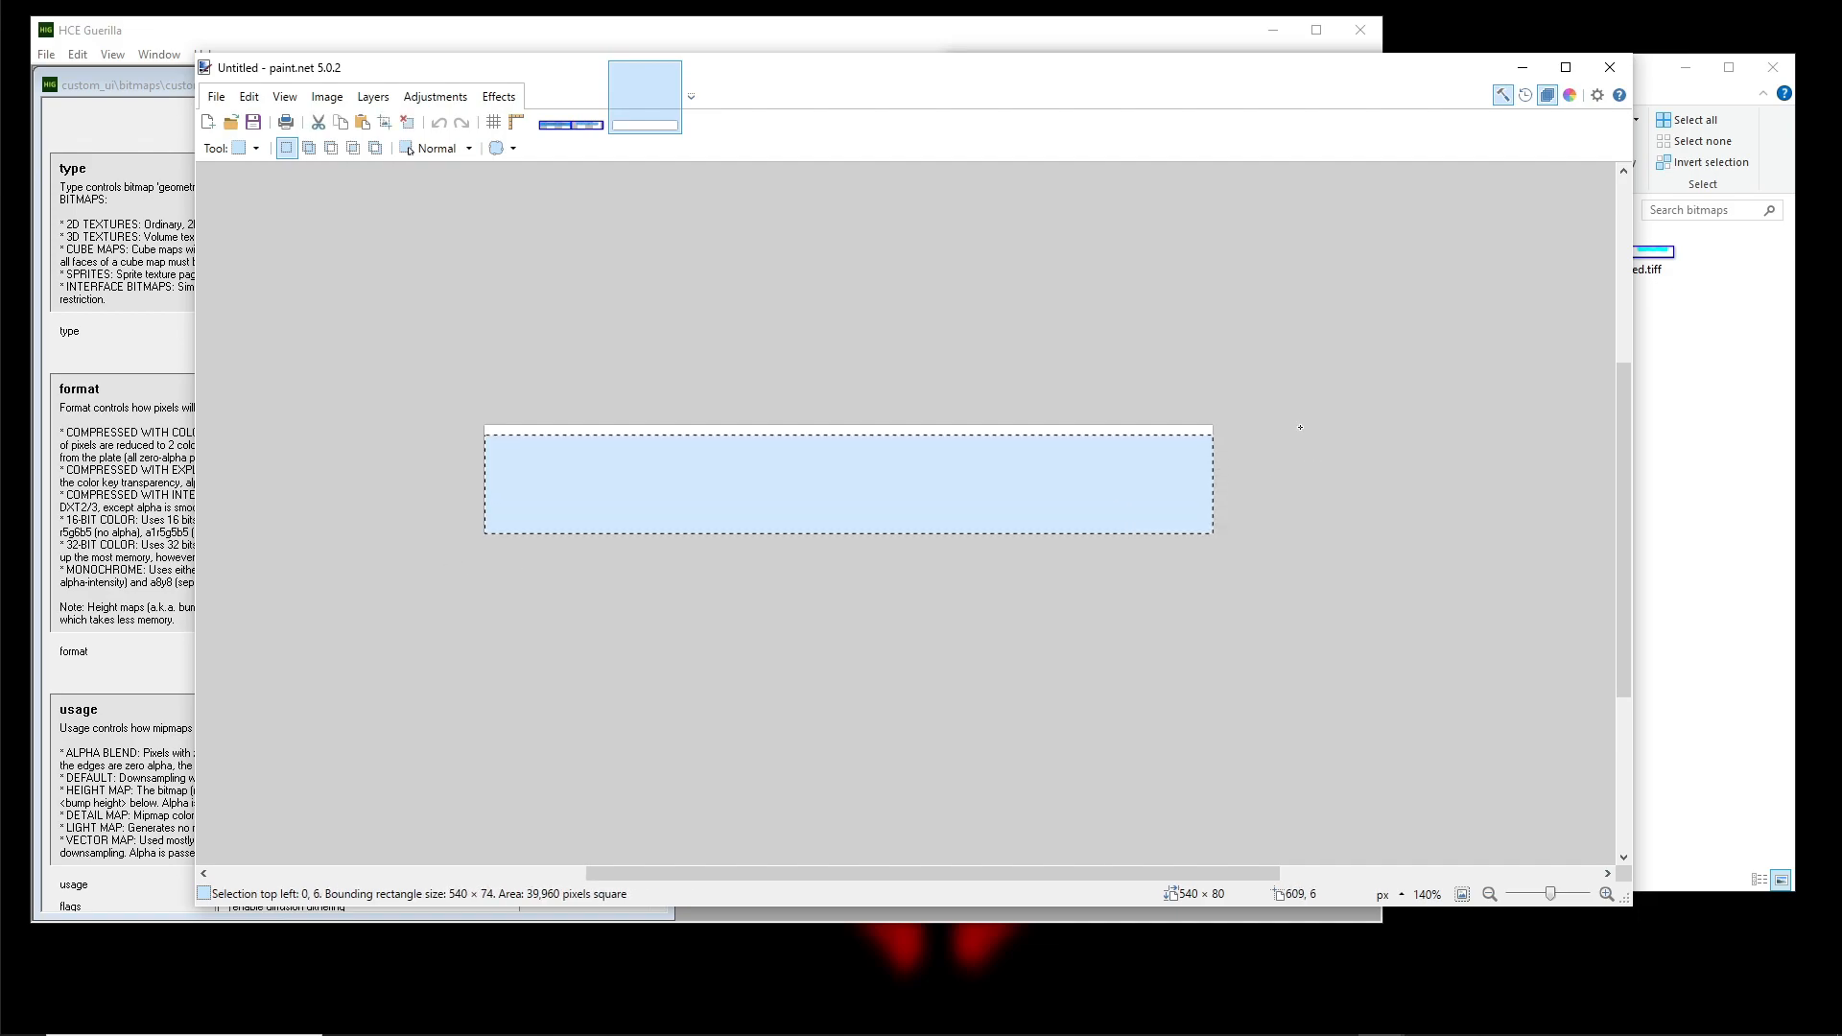
mouse_move(0, 449)
mouse_down()
mouse_move(177, 440)
mouse_move(155, 443)
mouse_up()
mouse_move(0, 259)
mouse_down()
mouse_move(103, 247)
mouse_move(73, 190)
mouse_up()
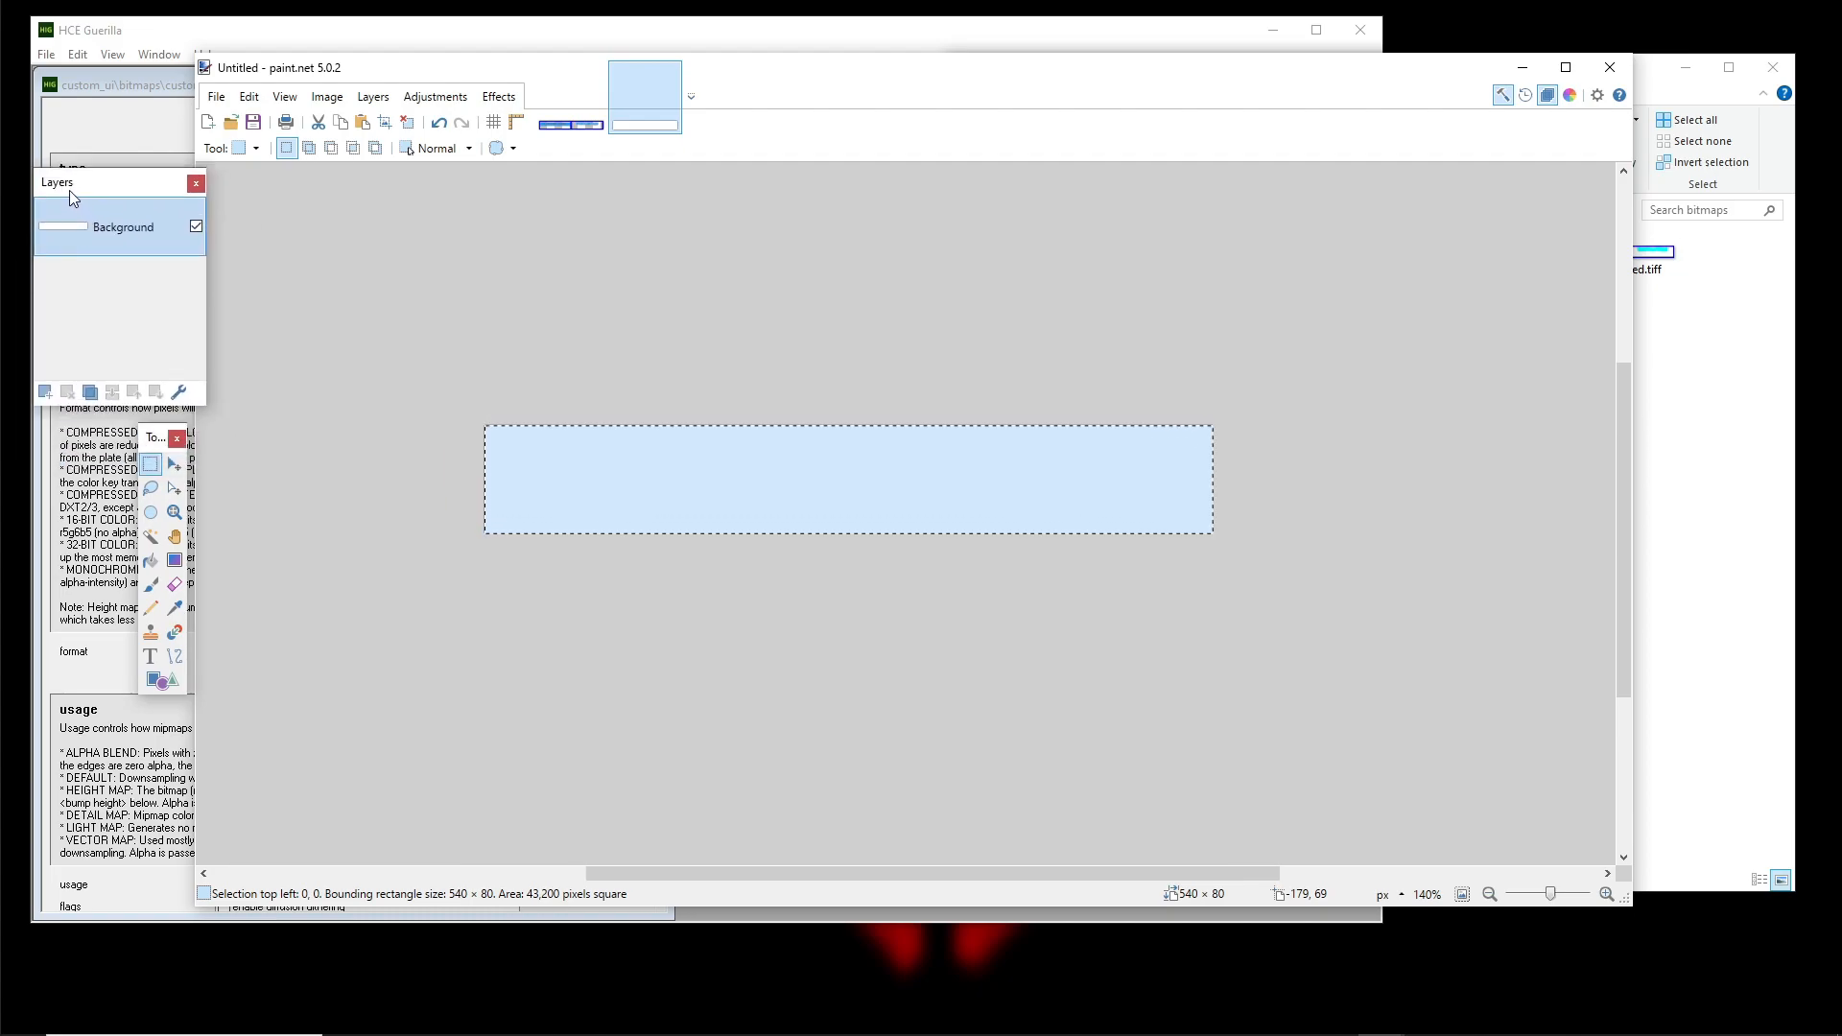
drag(843, 69, 860, 78)
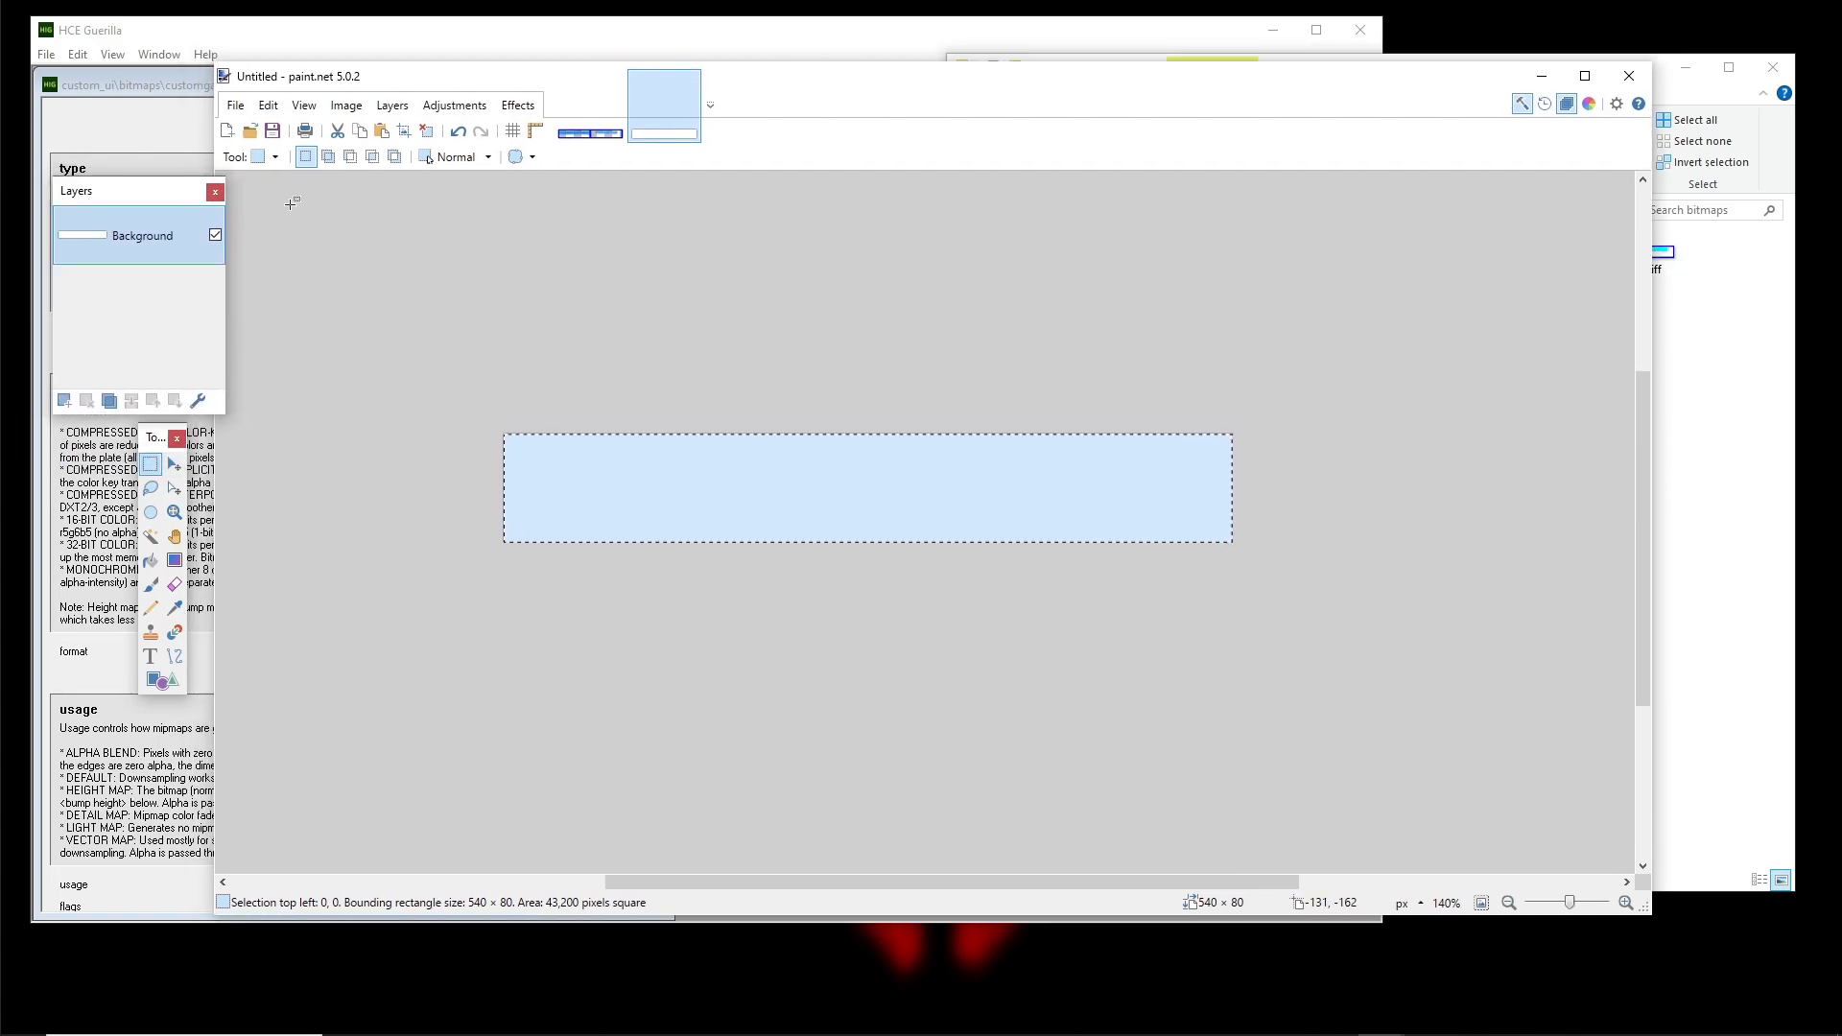
drag(134, 179, 134, 189)
mouse_move(891, 98)
mouse_down()
mouse_move(933, 111)
mouse_move(891, 75)
mouse_up()
key(Delete)
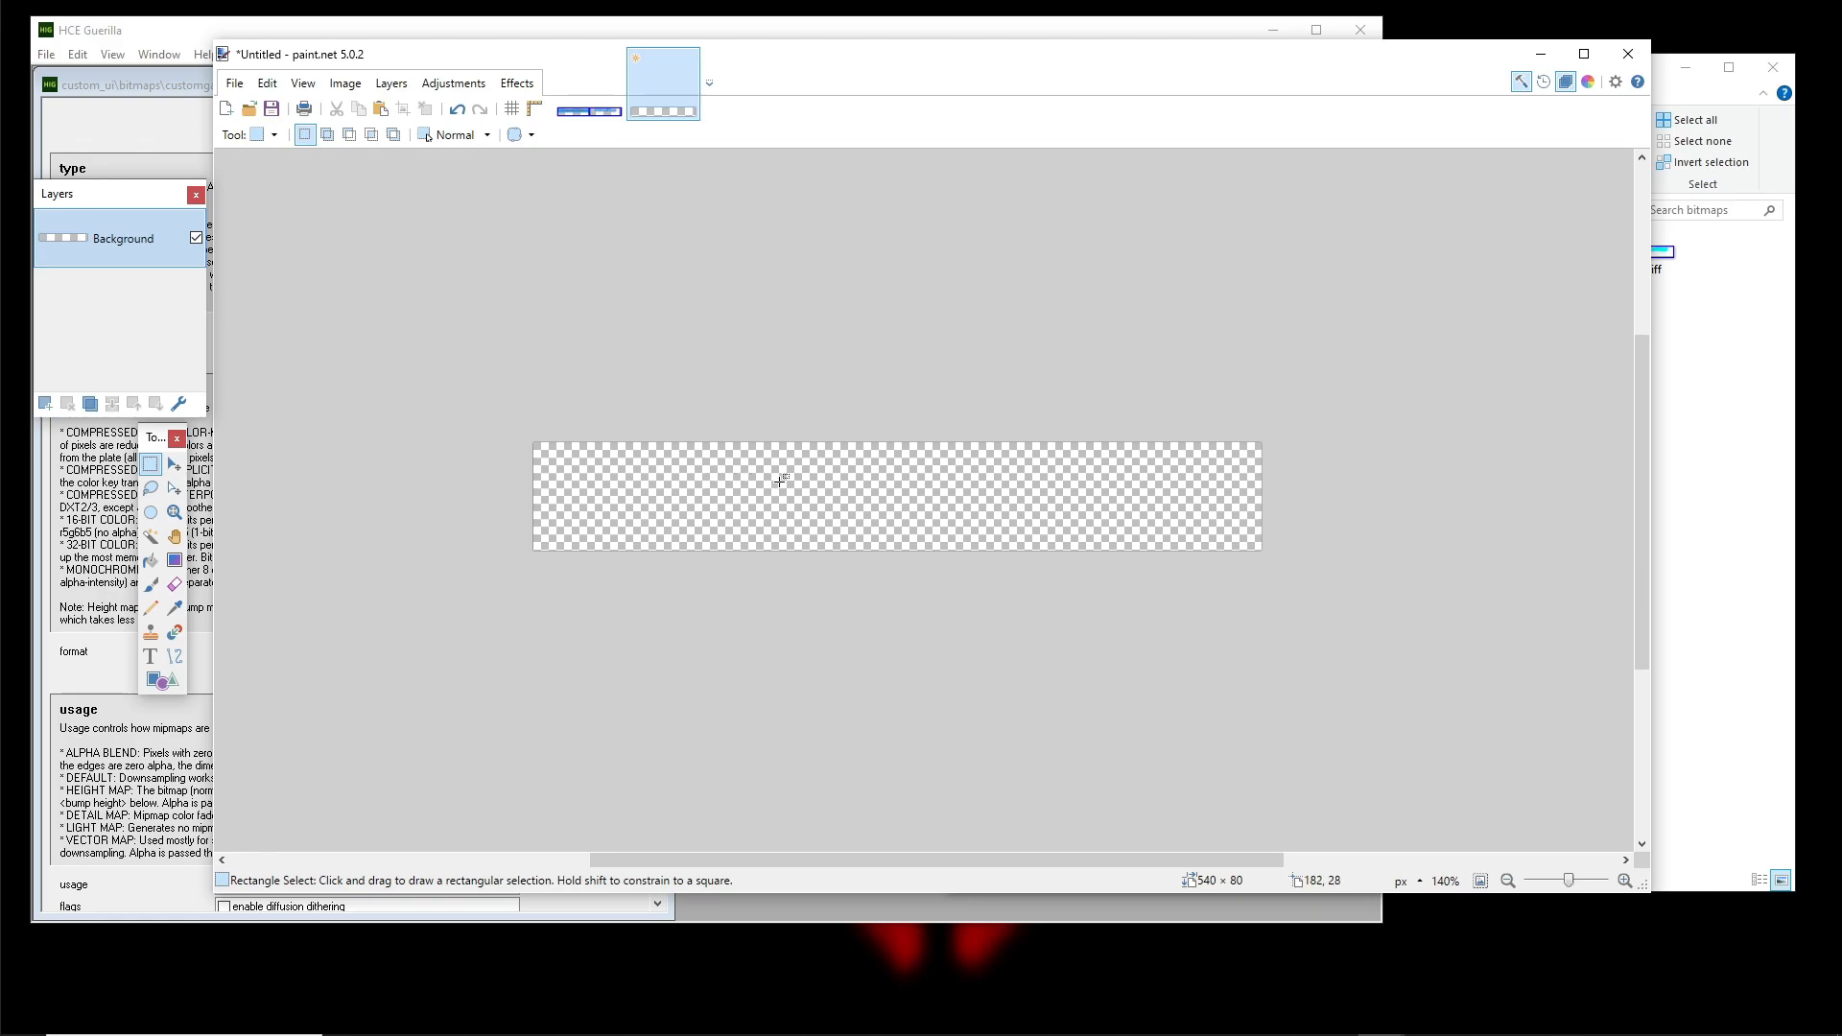
Activate the Pencil tool with the transparent canvas's upper-left corner magnified to pixel level
drag(613, 484, 679, 493)
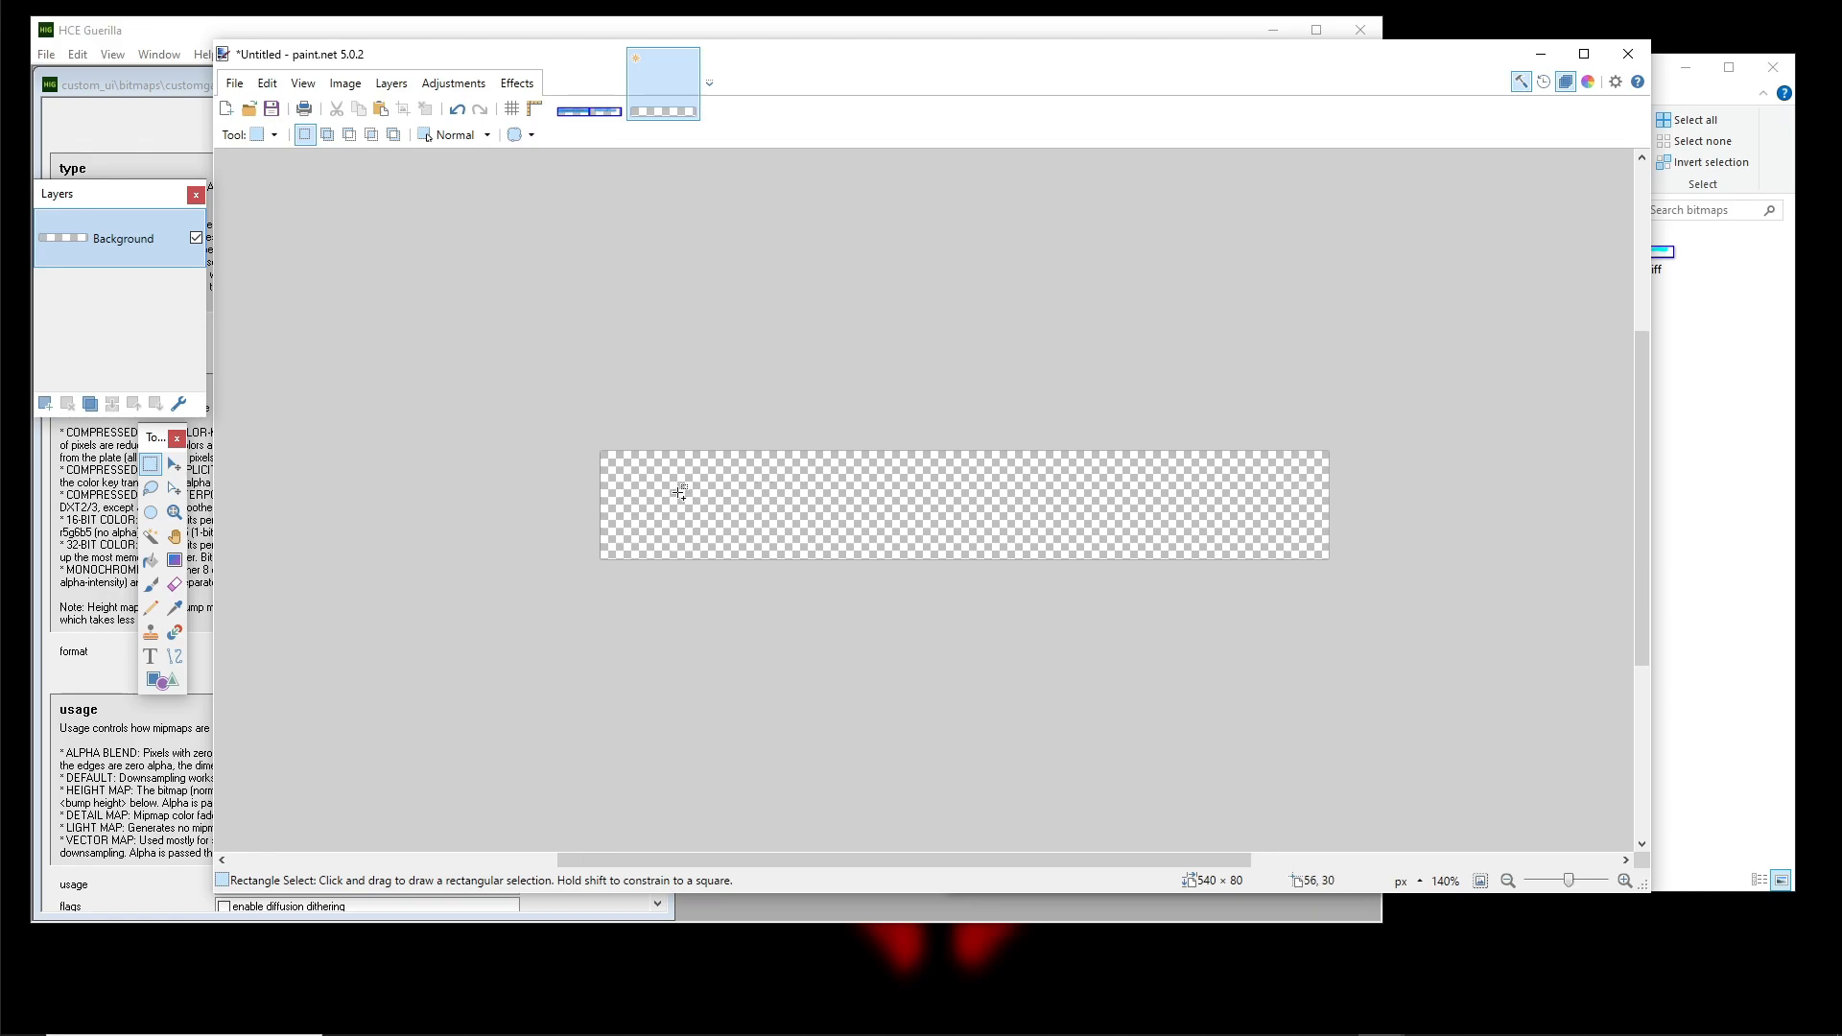
scroll(561, 465, up, 2)
scroll(575, 470, up, 10)
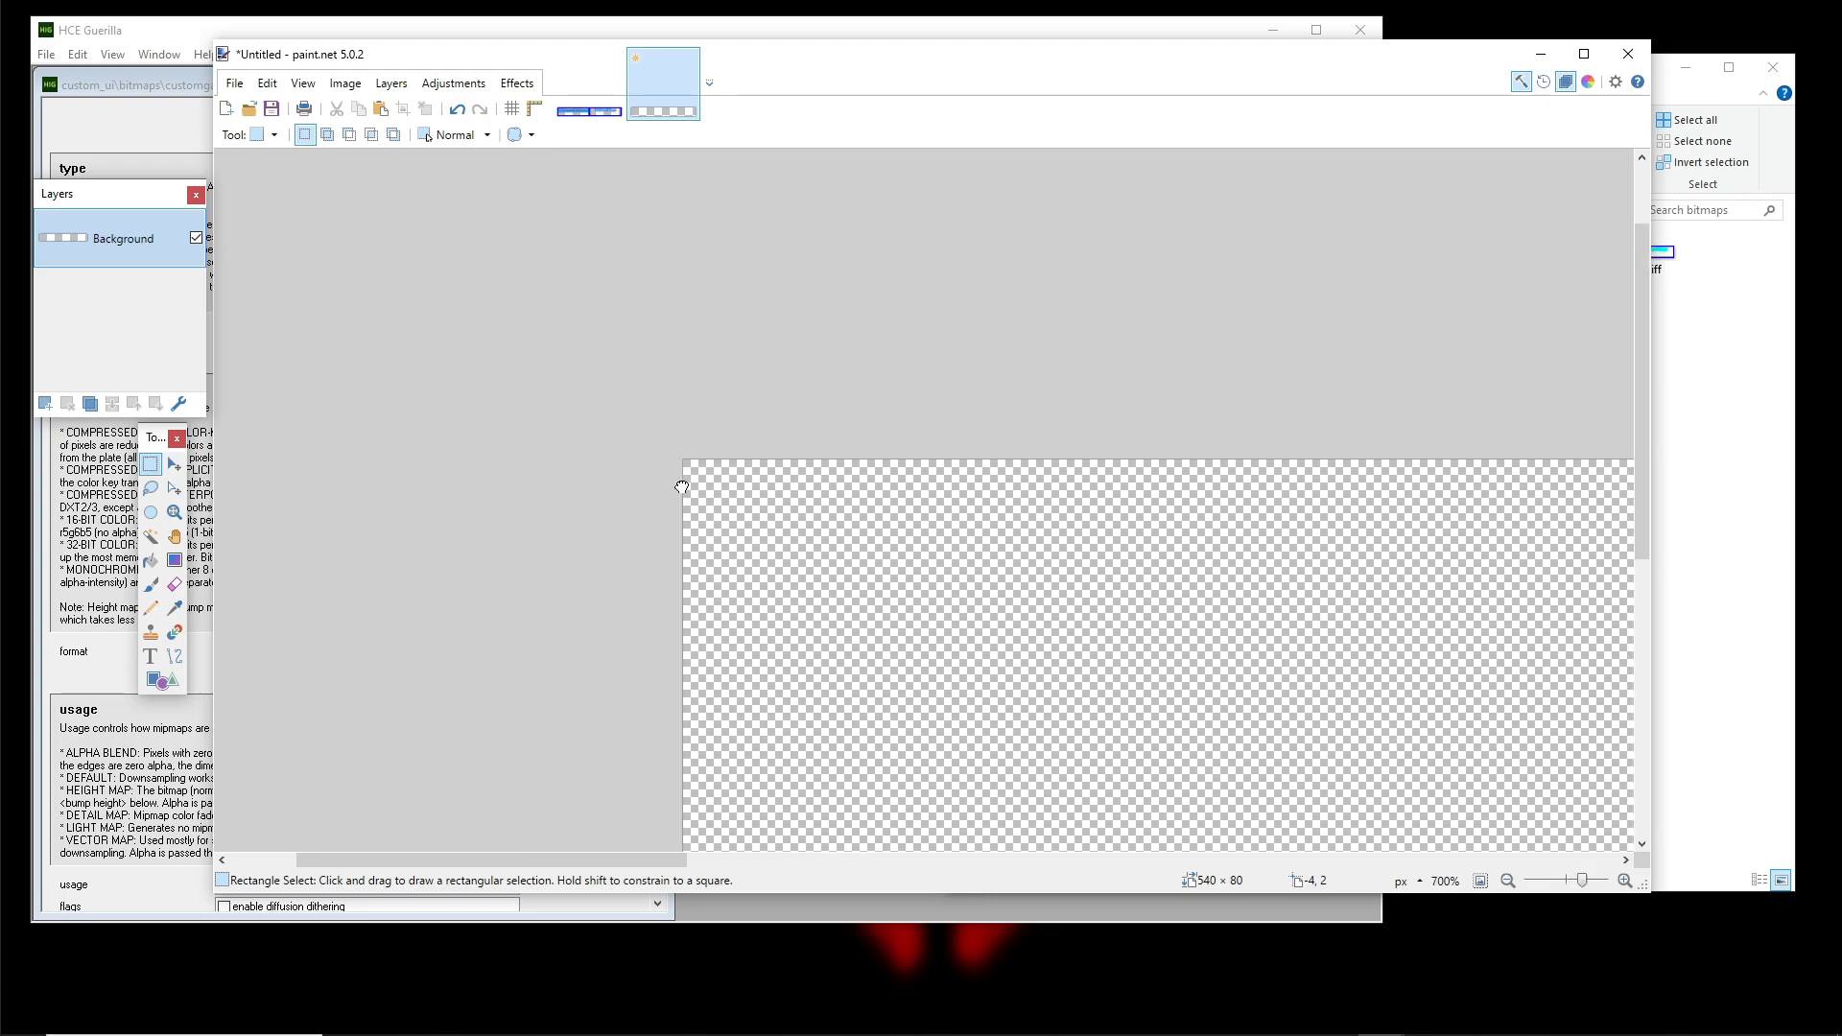
scroll(666, 522, up, 1)
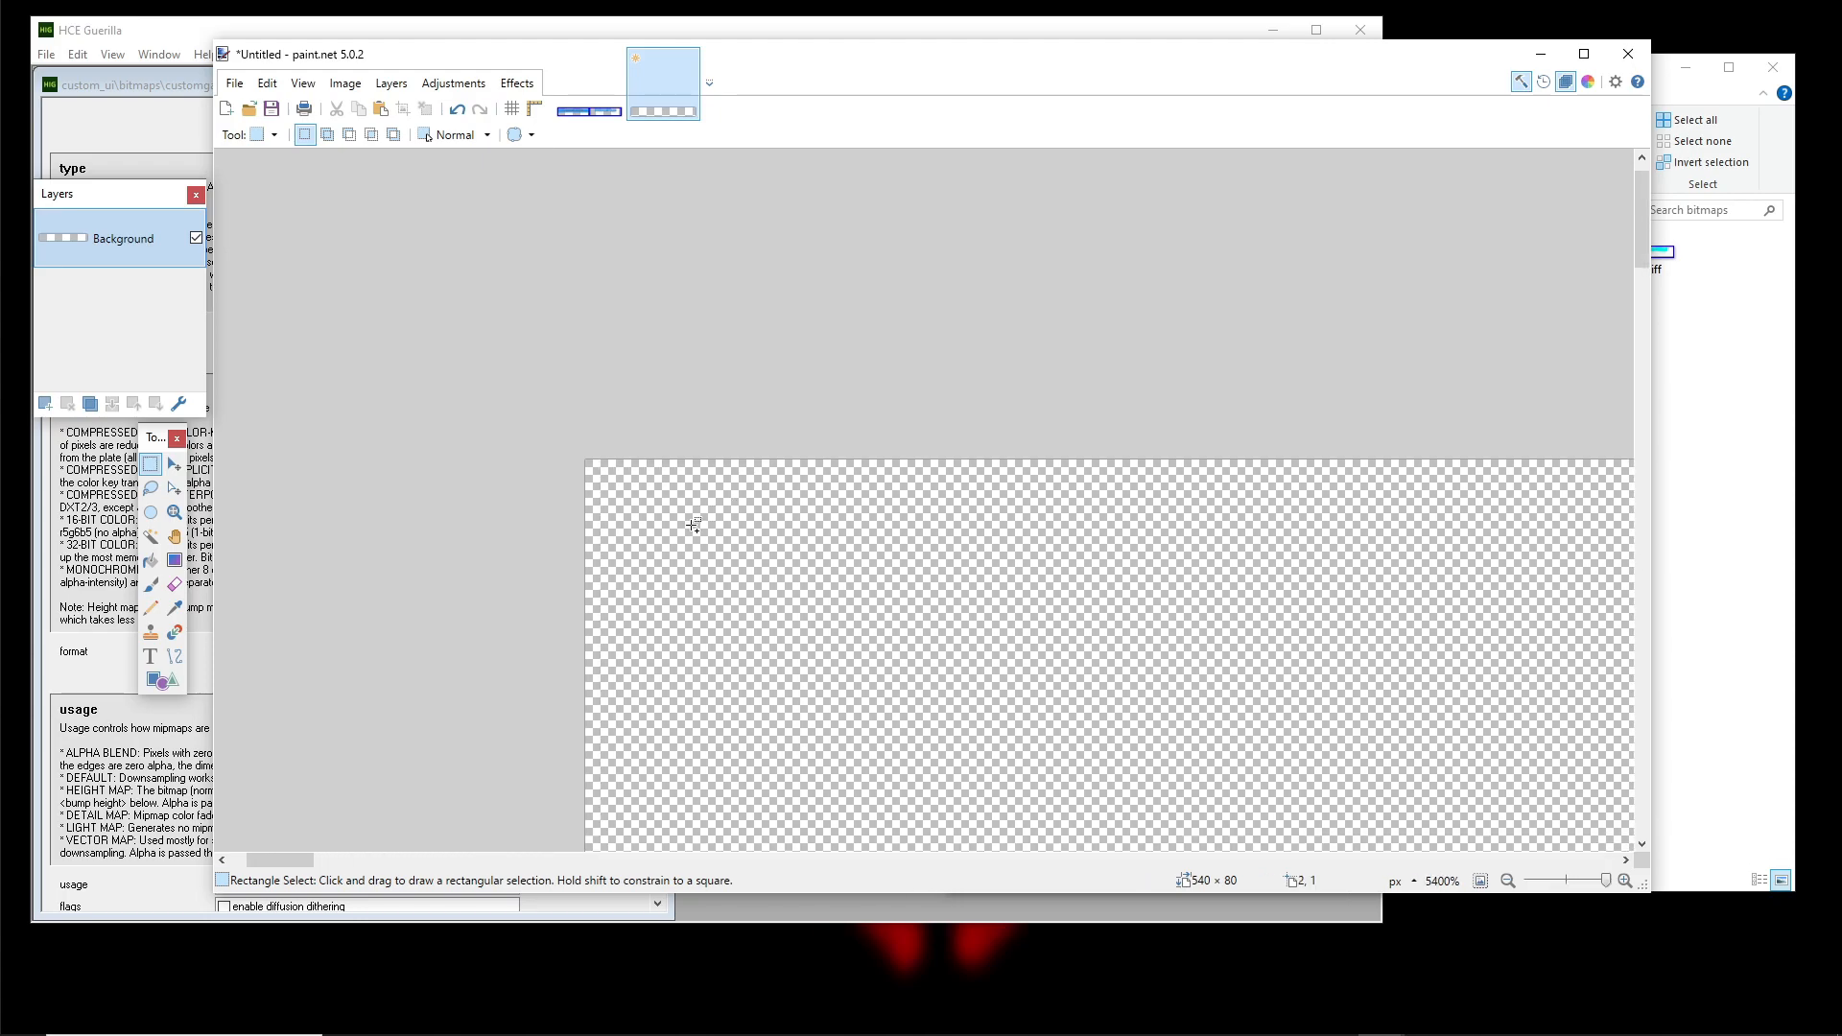
scroll(708, 460, up, 1)
click(150, 608)
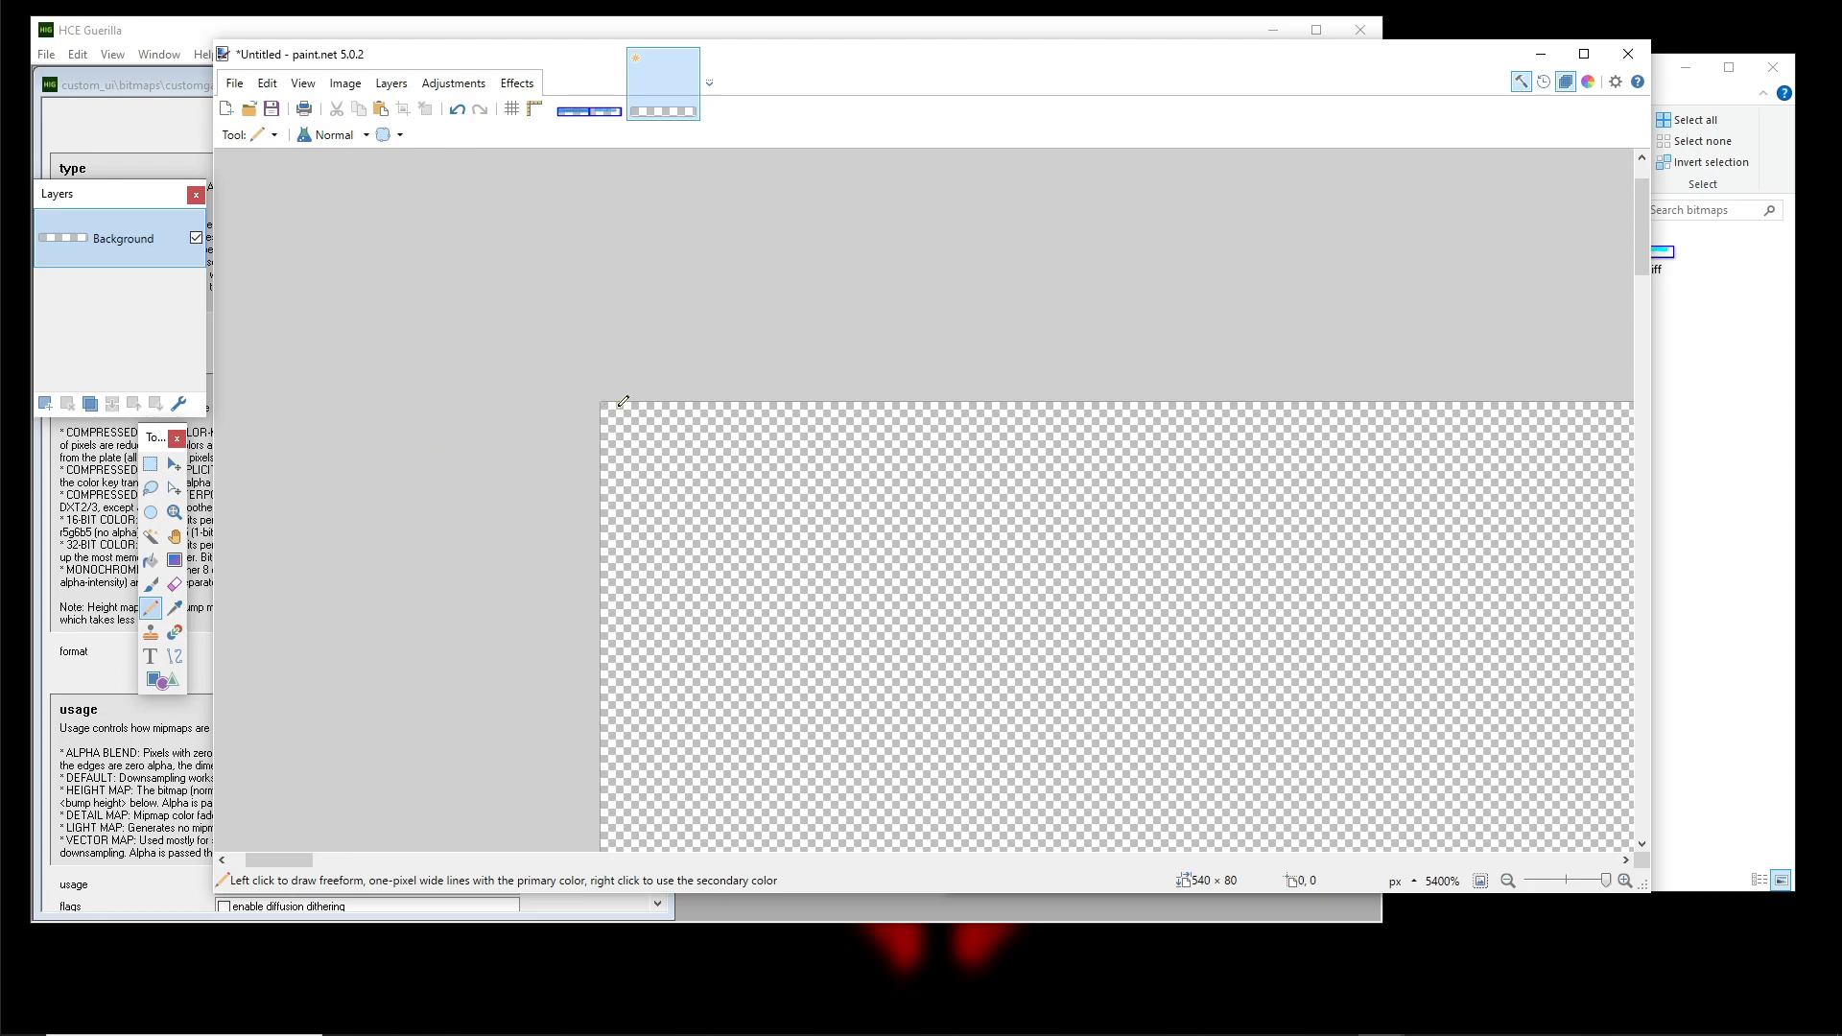
Rearrange the image, Layers and Tools windows and show the Colors window beside them
drag(911, 77, 1034, 64)
drag(130, 204, 238, 204)
drag(147, 444, 268, 444)
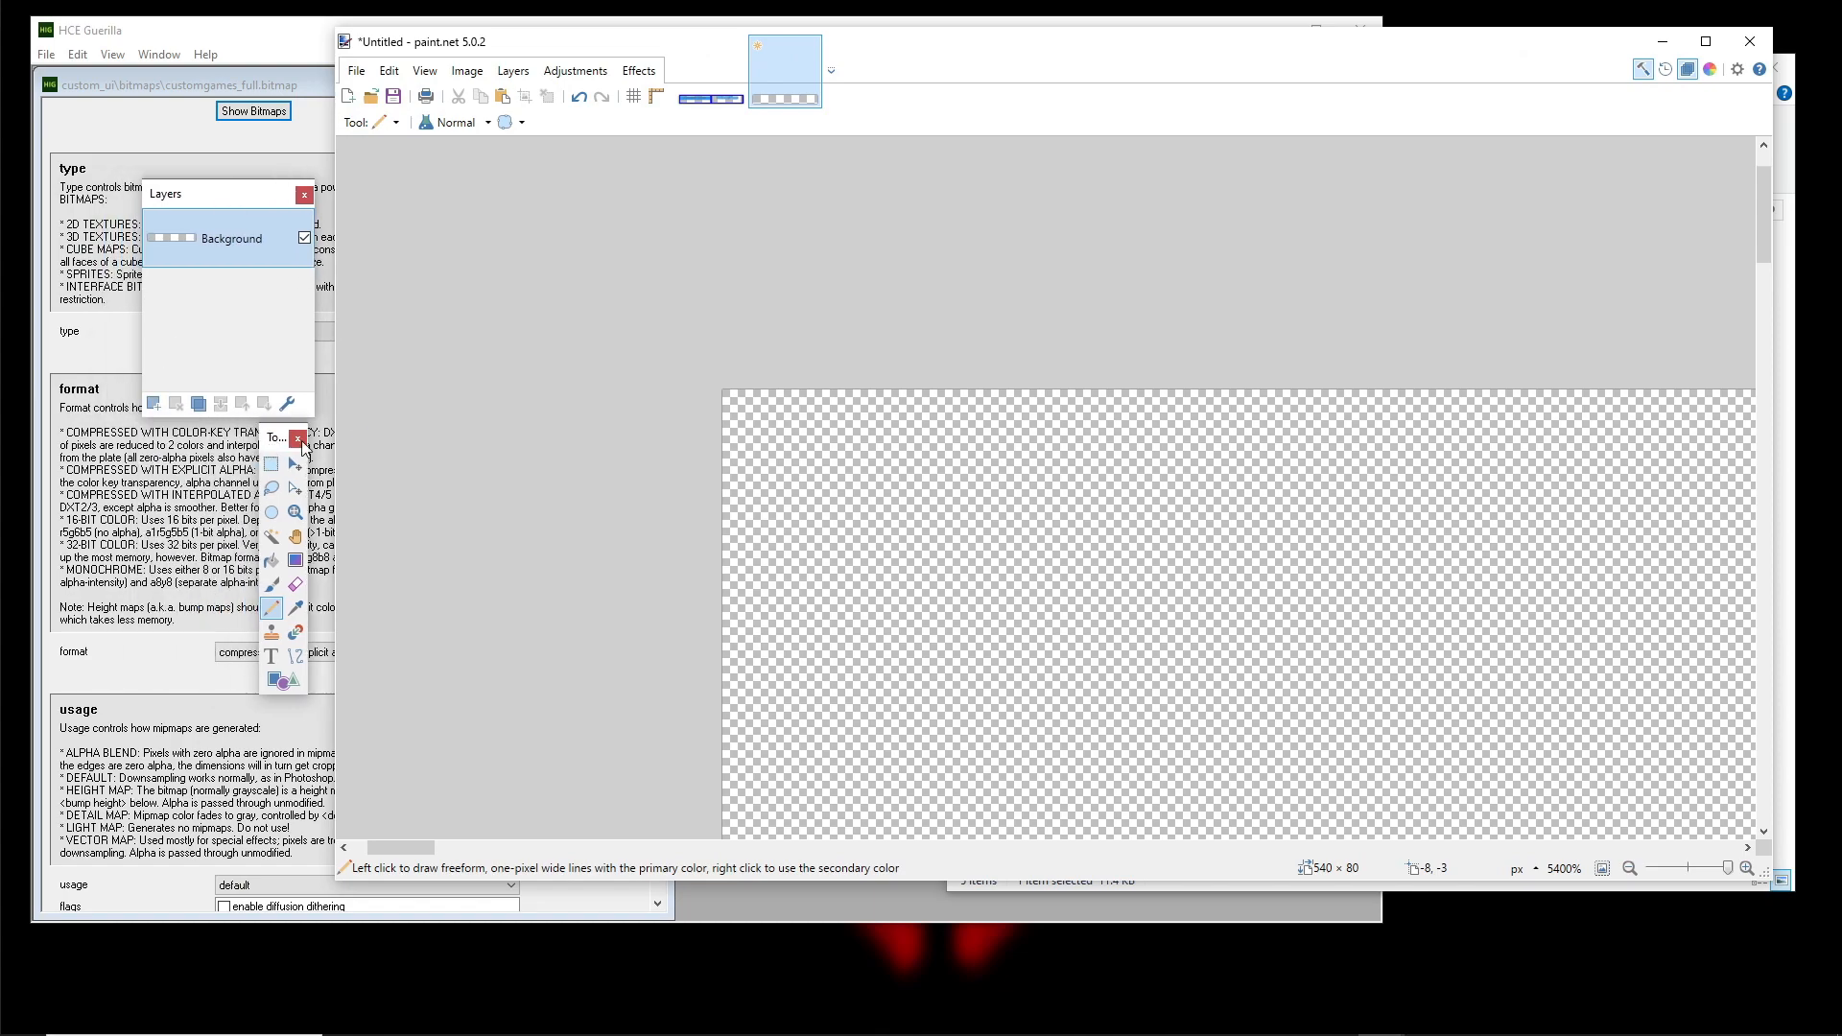
click(1709, 69)
drag(367, 390, 149, 469)
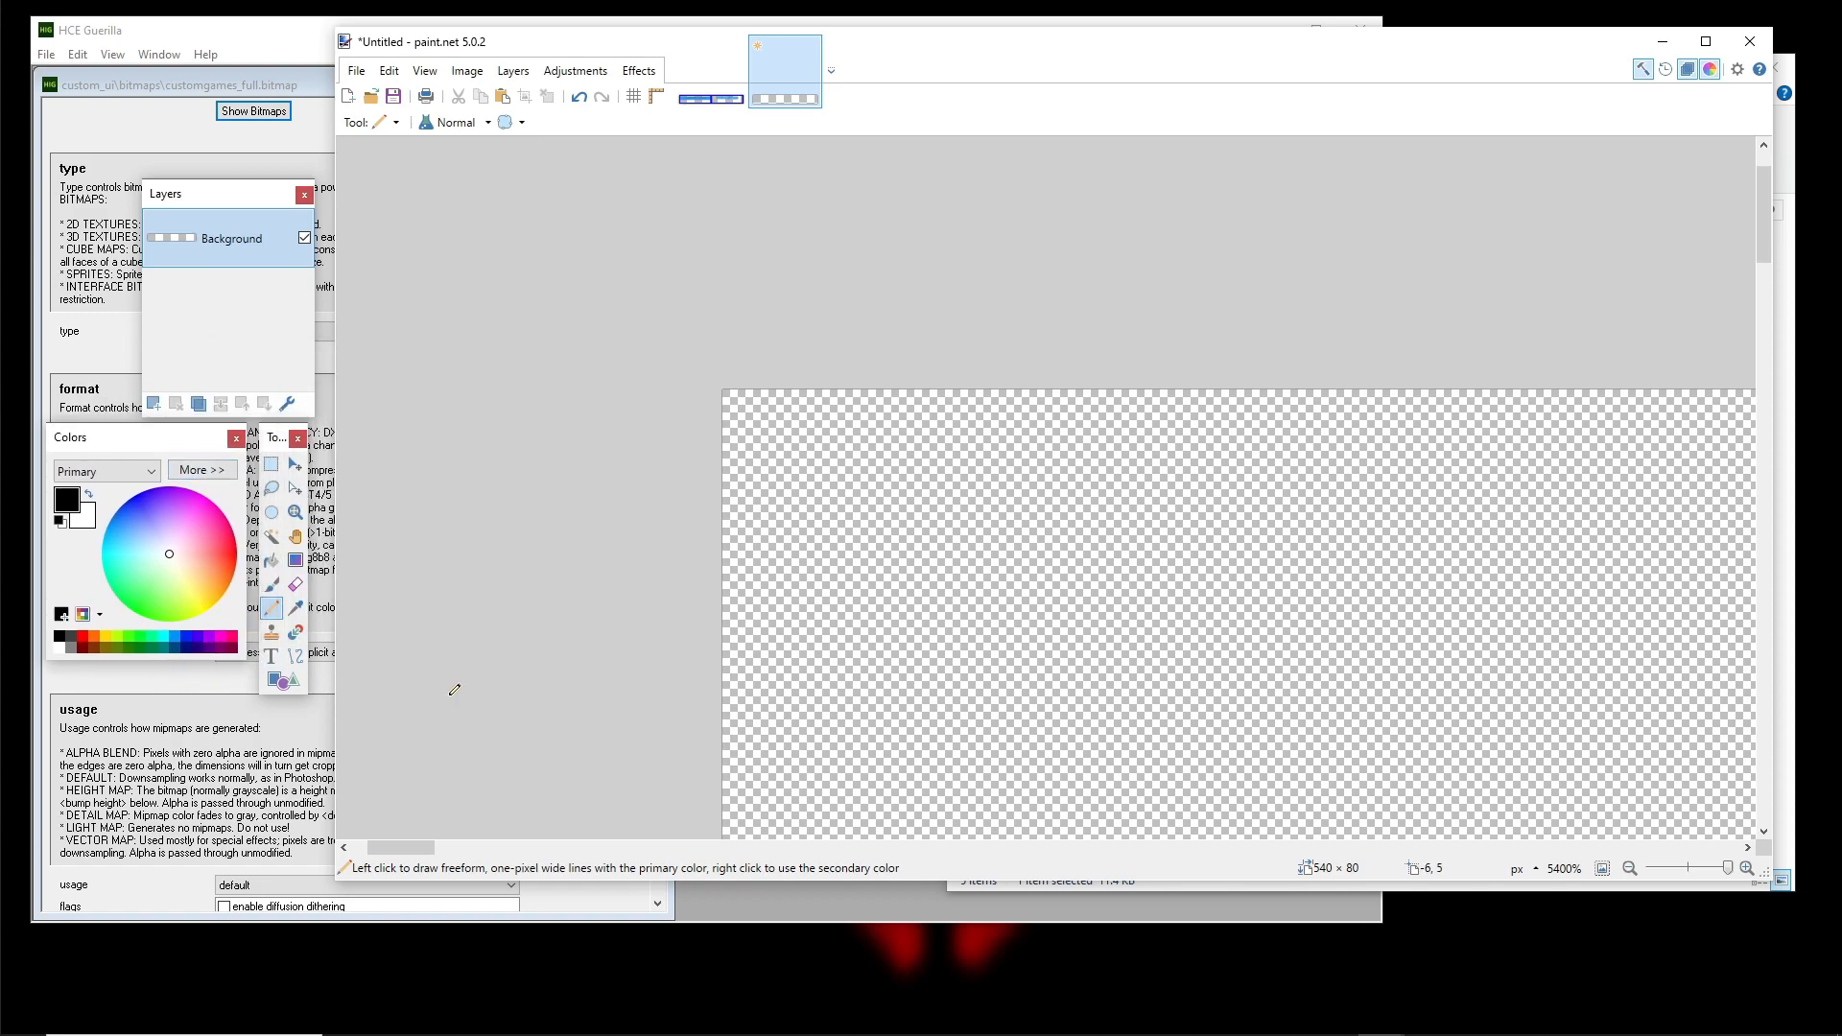
Set the primary color to pure blue by giving its blue component a value of 255
click(191, 473)
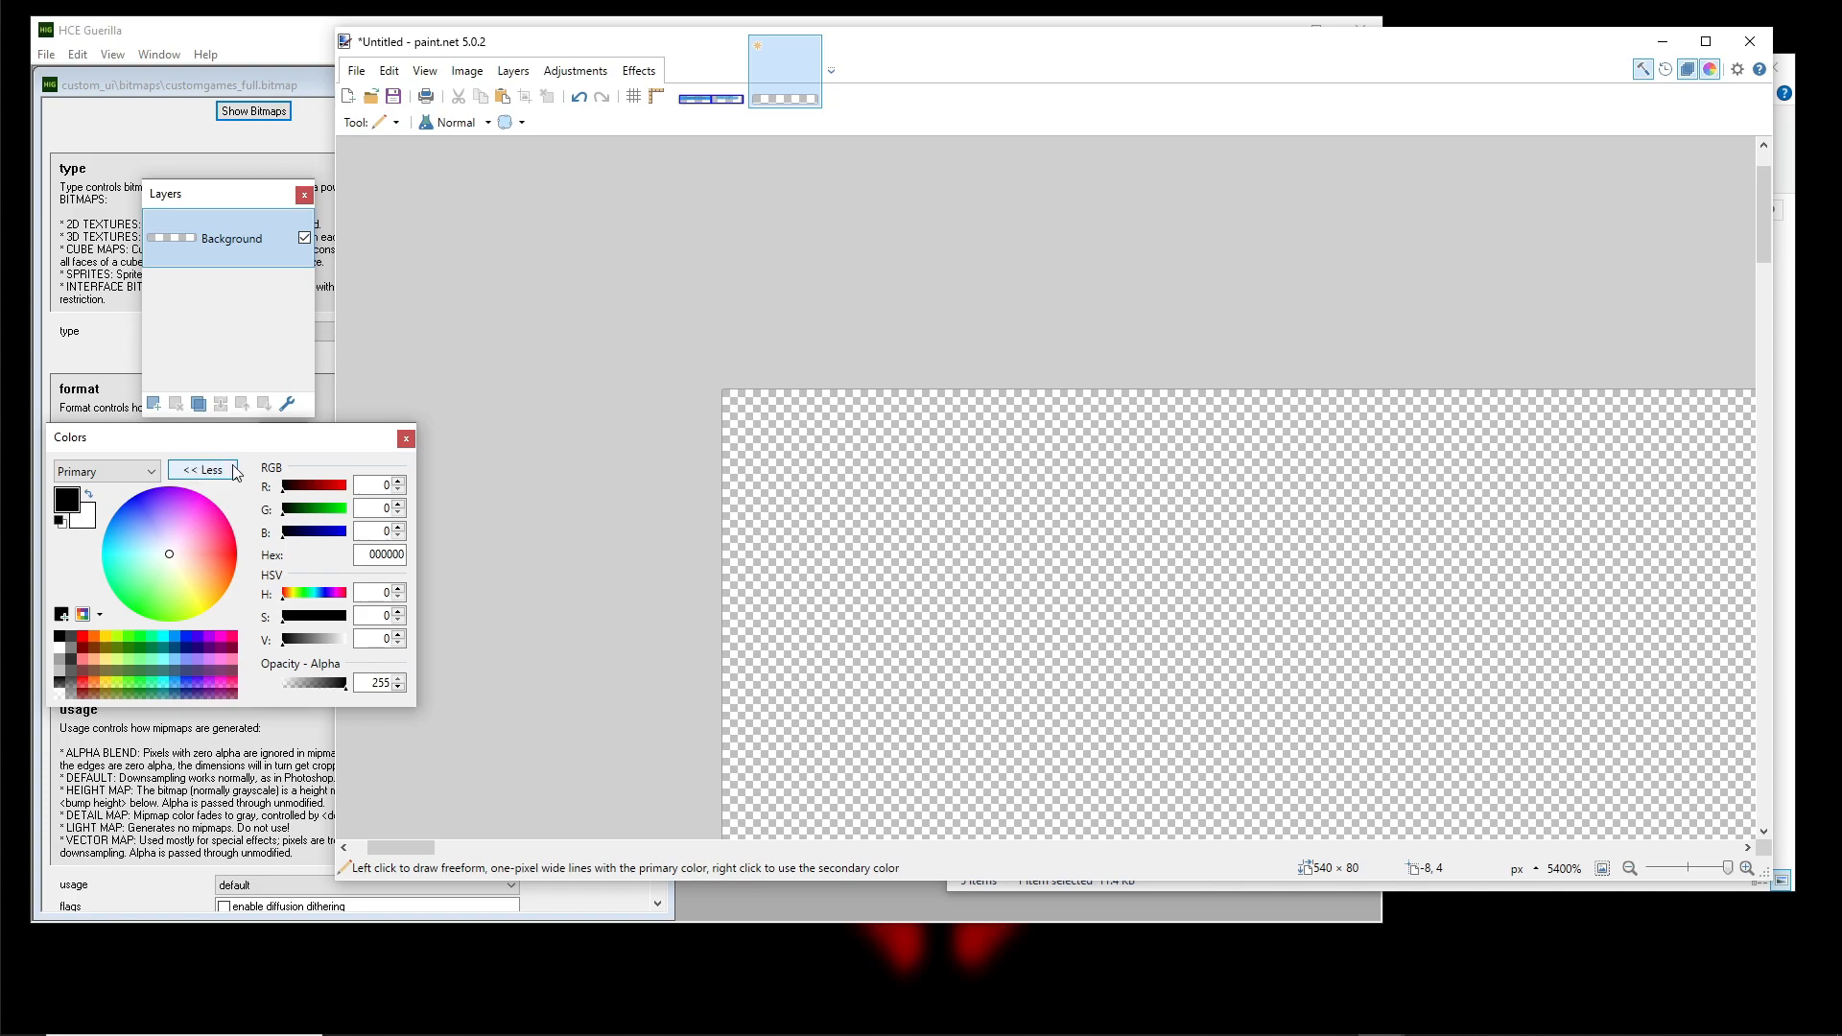
double_click(379, 534)
text(255)
drag(230, 452, 232, 452)
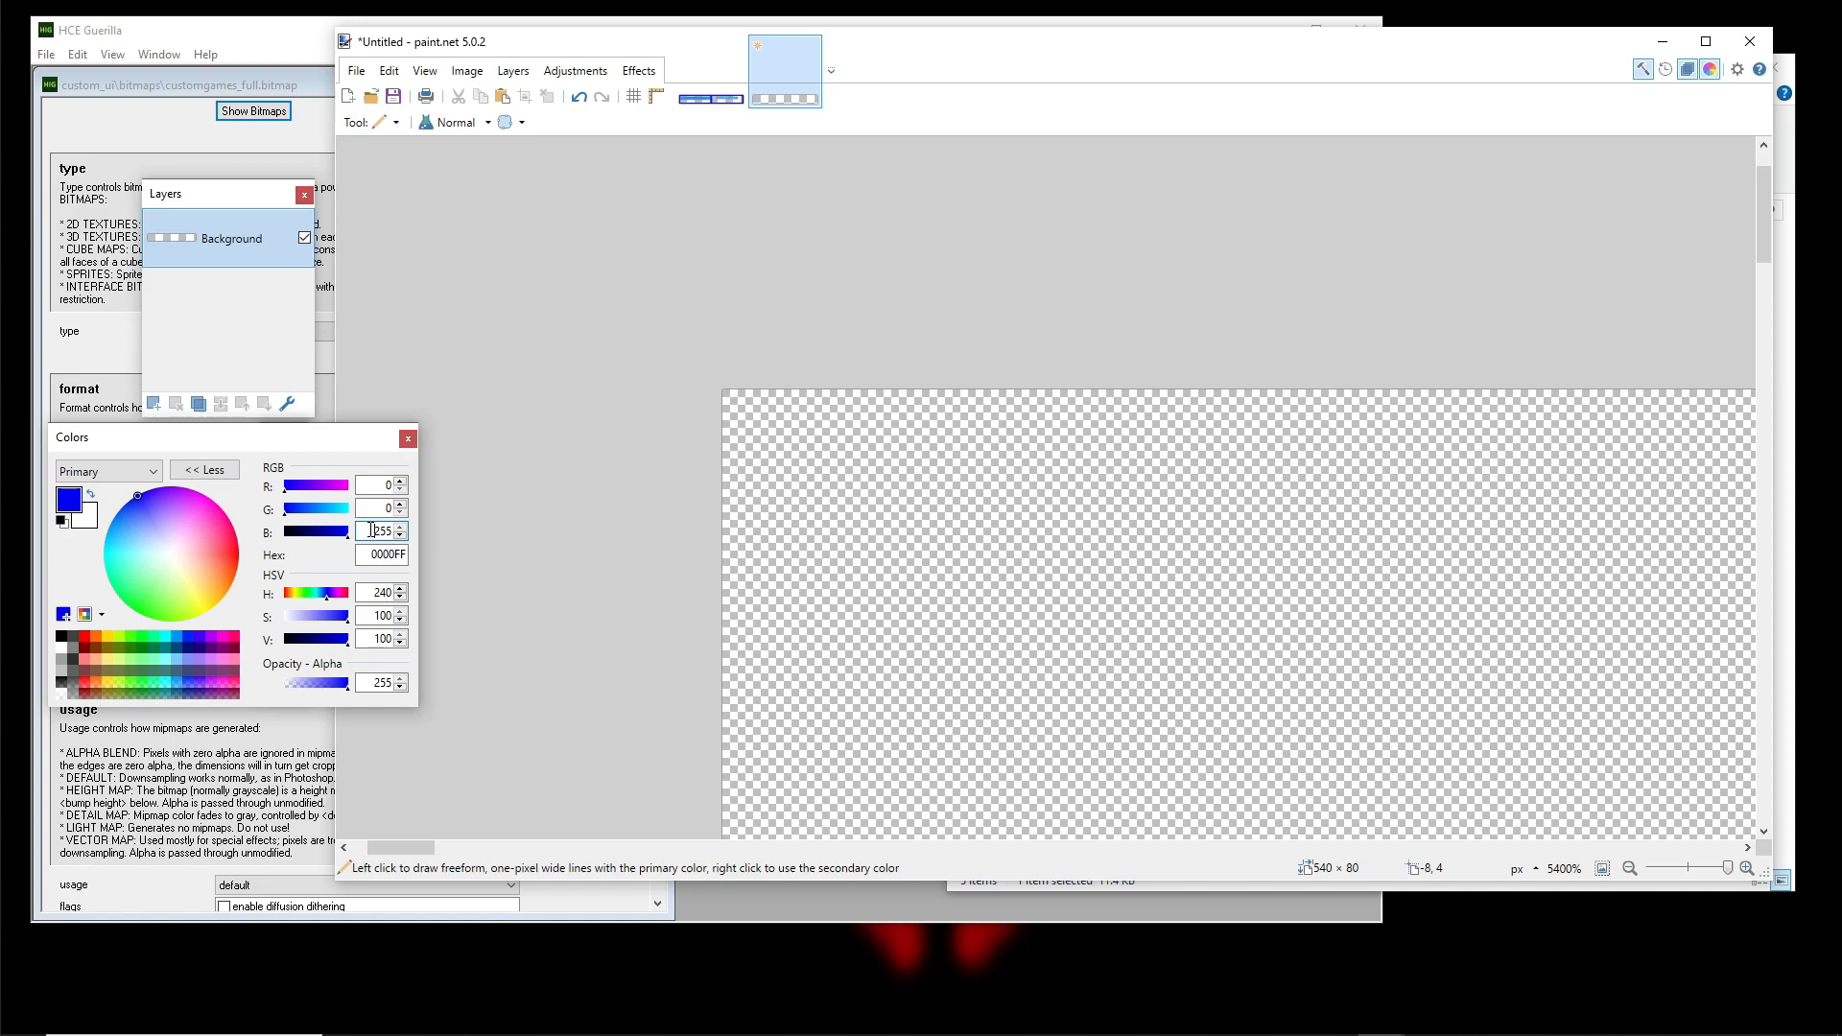
Check the blue frame on the customgames_full image, return to the untitled canvas and move the Colors window off the Tools window
click(708, 72)
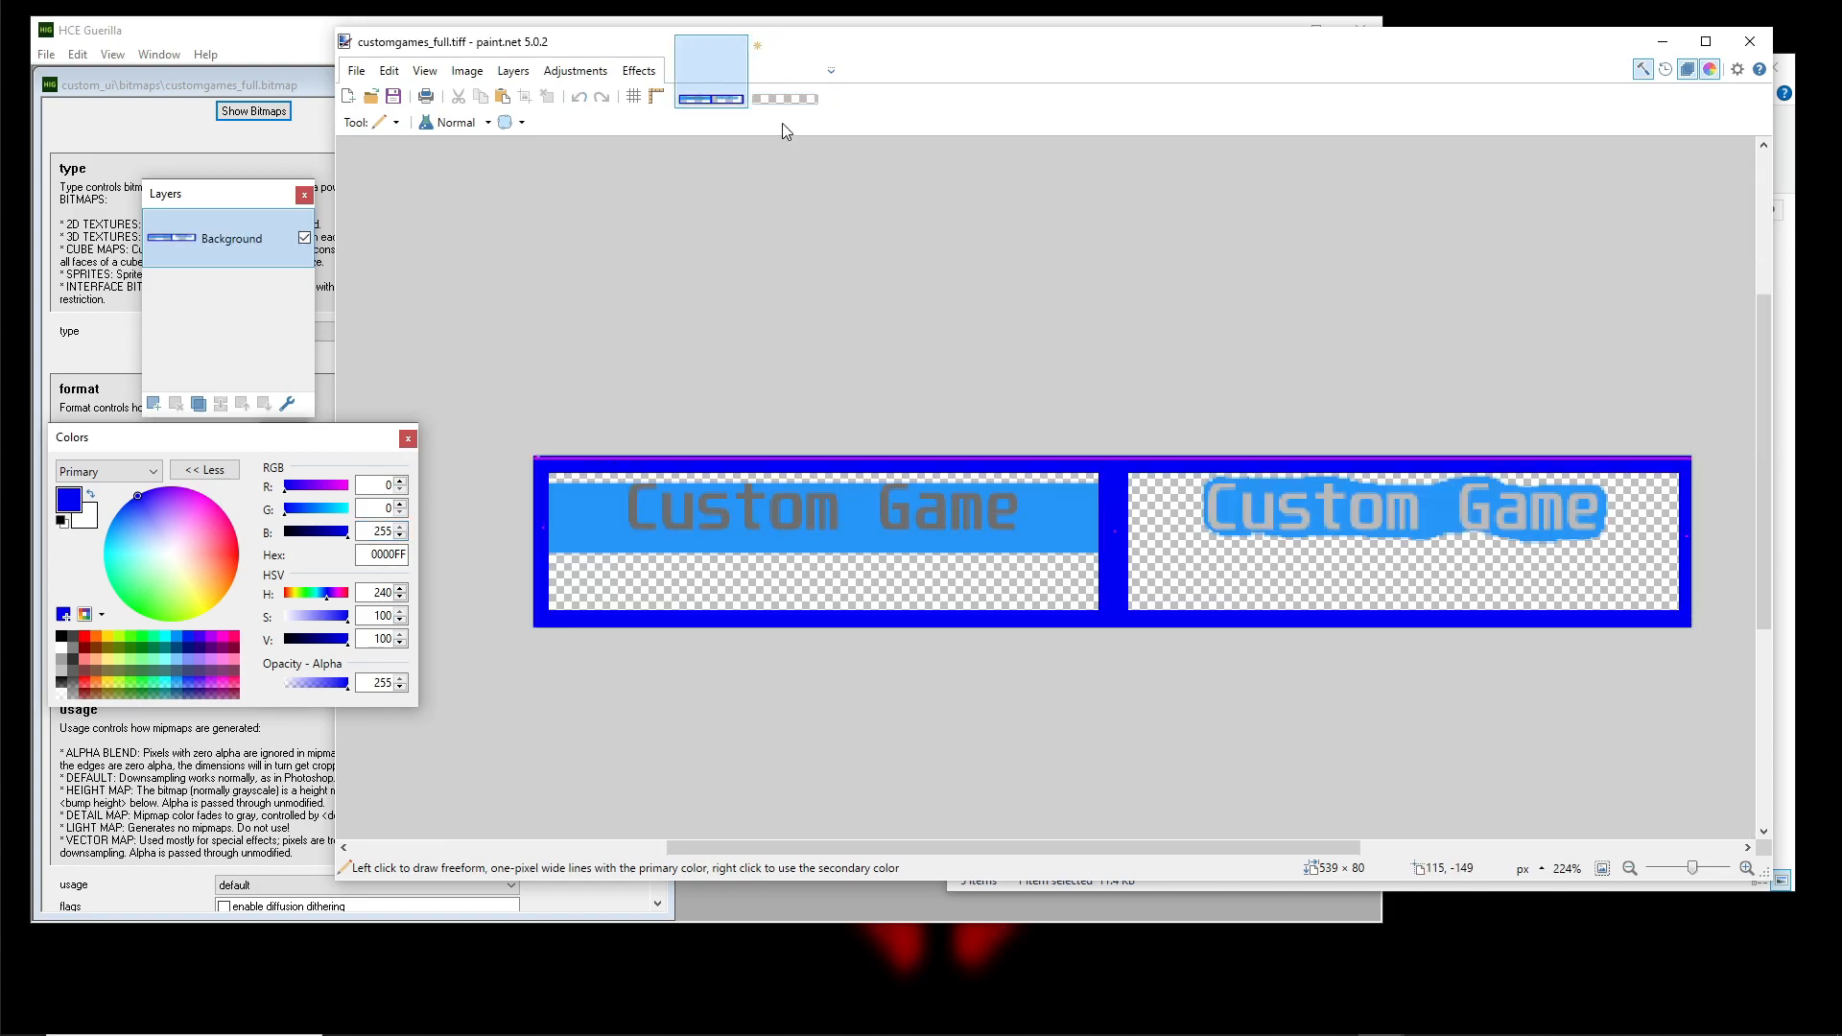
click(785, 96)
drag(781, 514, 766, 400)
mouse_move(758, 483)
mouse_down()
mouse_move(791, 301)
mouse_move(757, 459)
mouse_up()
scroll(768, 473, down, 1)
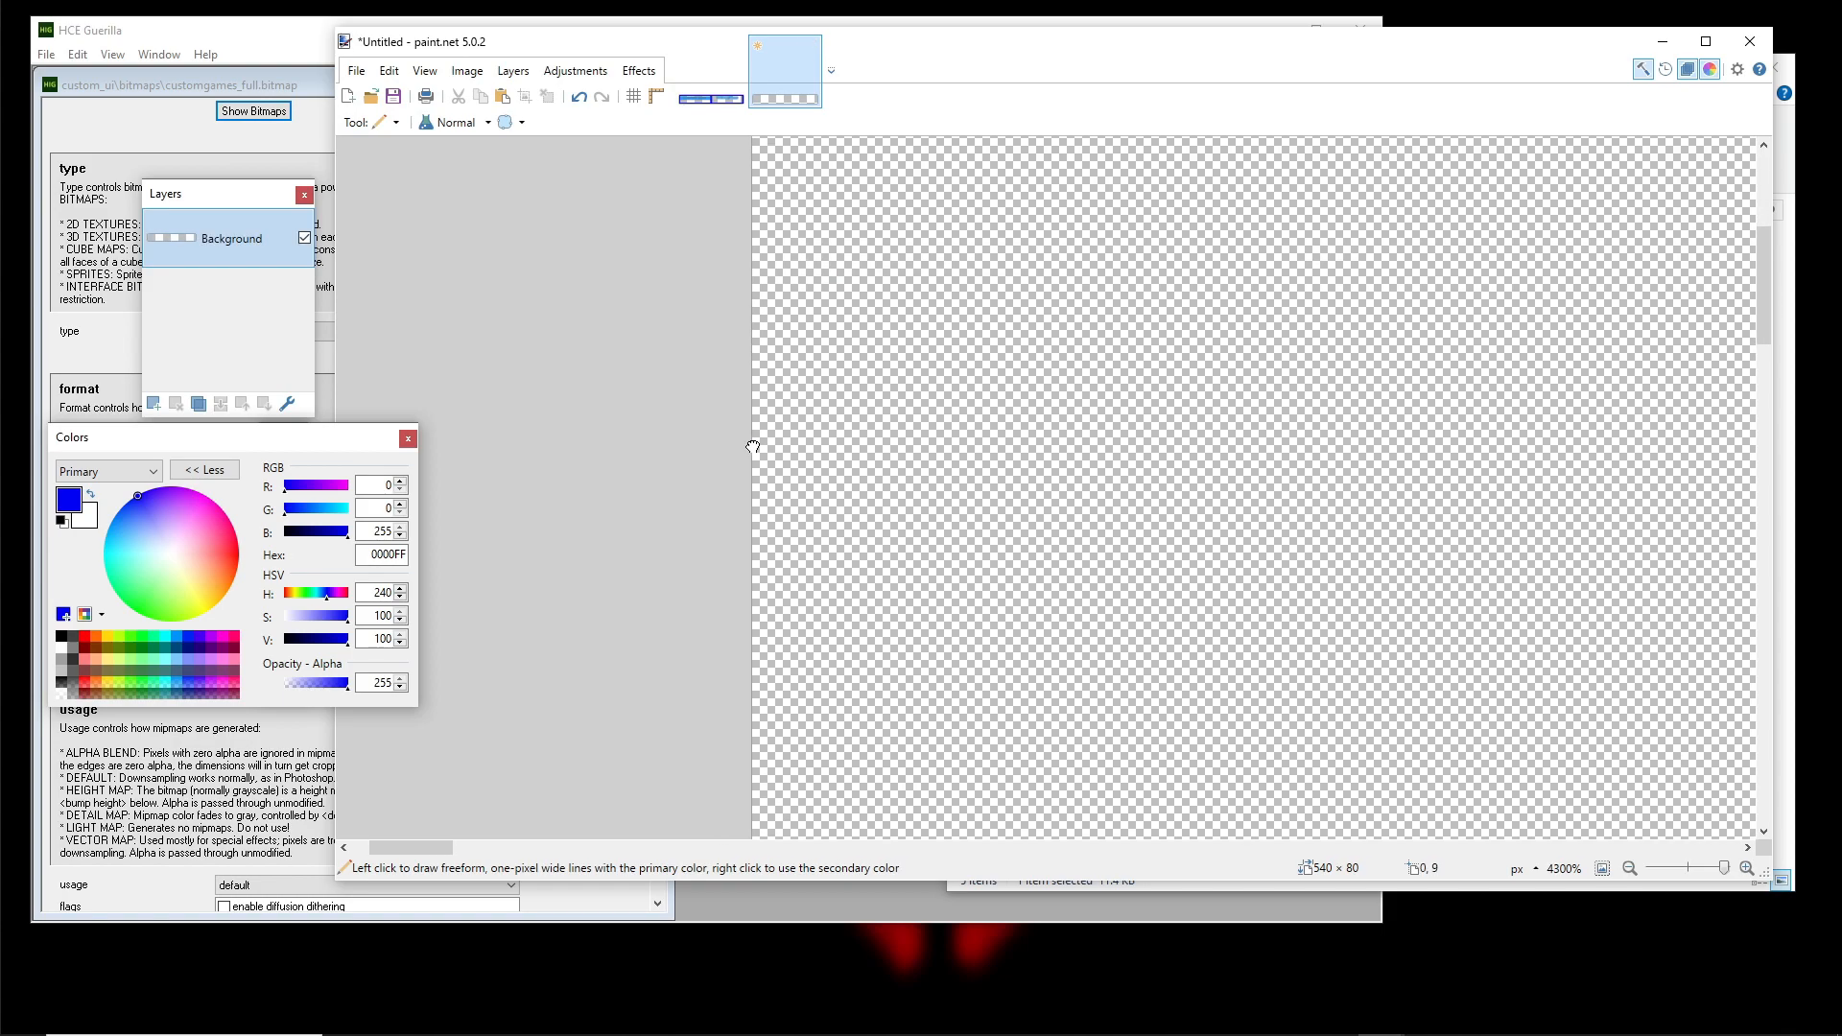
scroll(757, 460, down, 6)
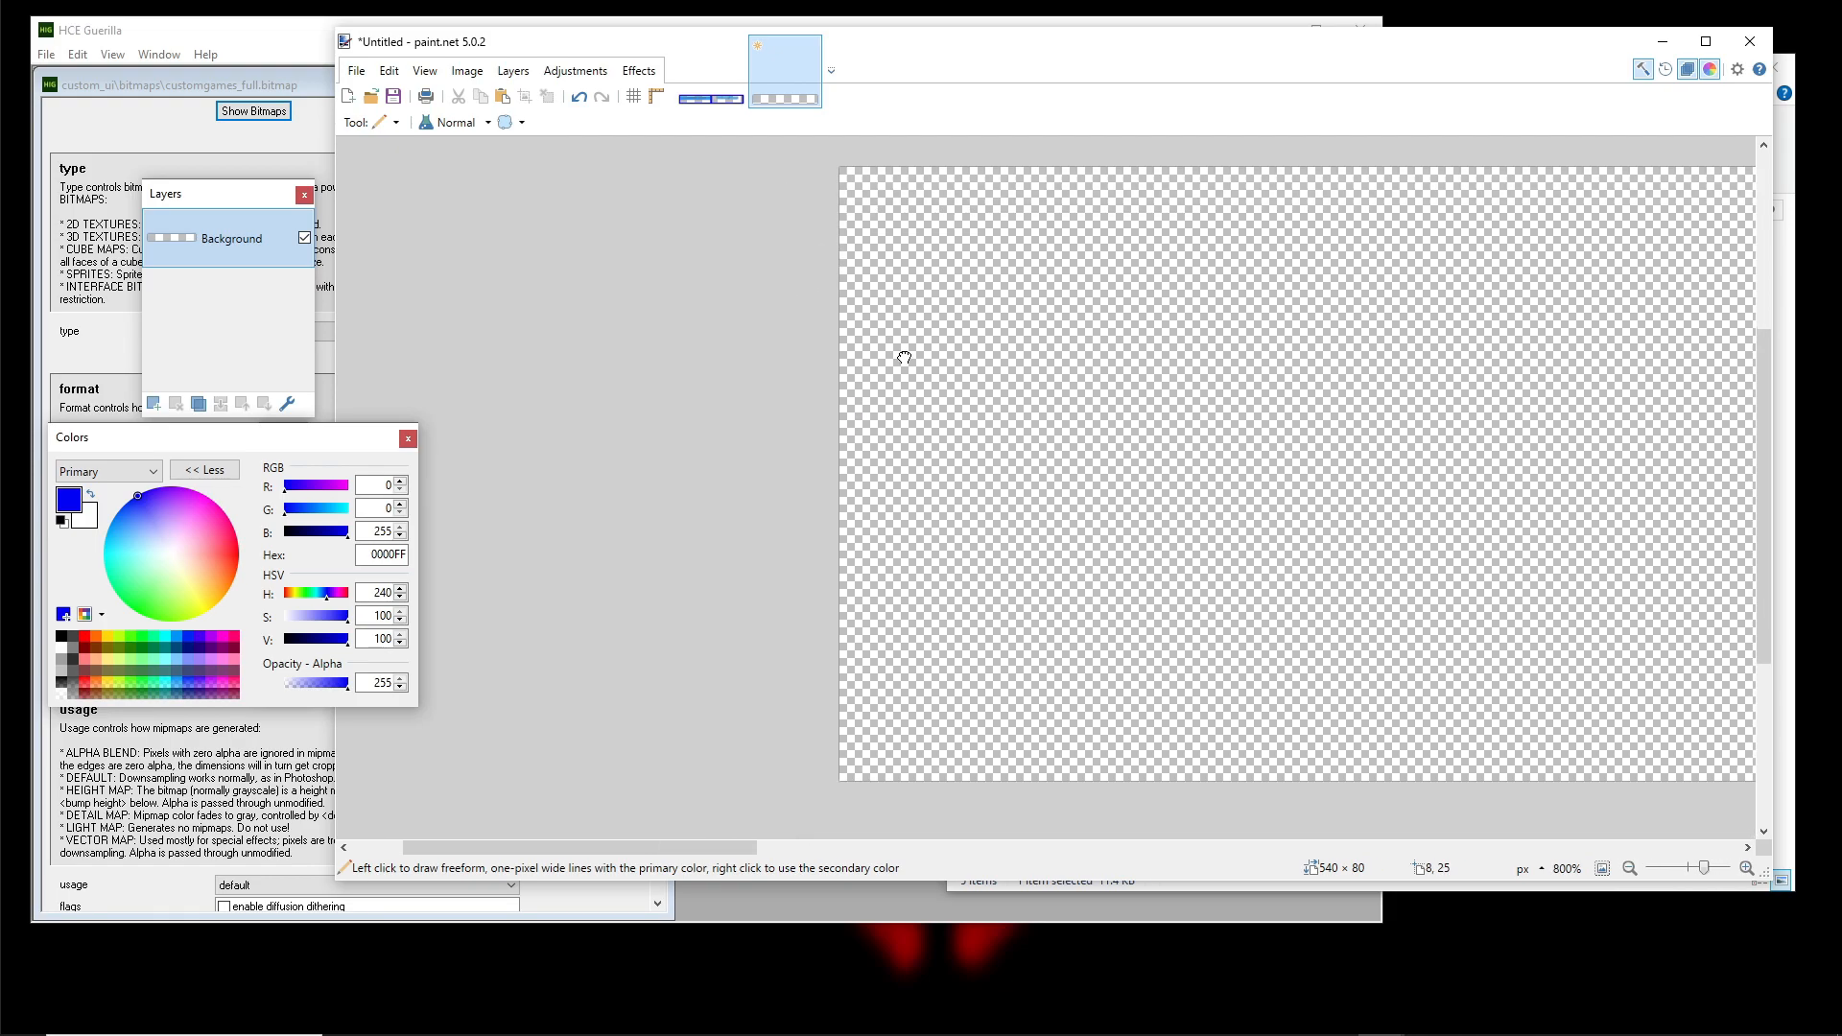
drag(324, 444, 294, 726)
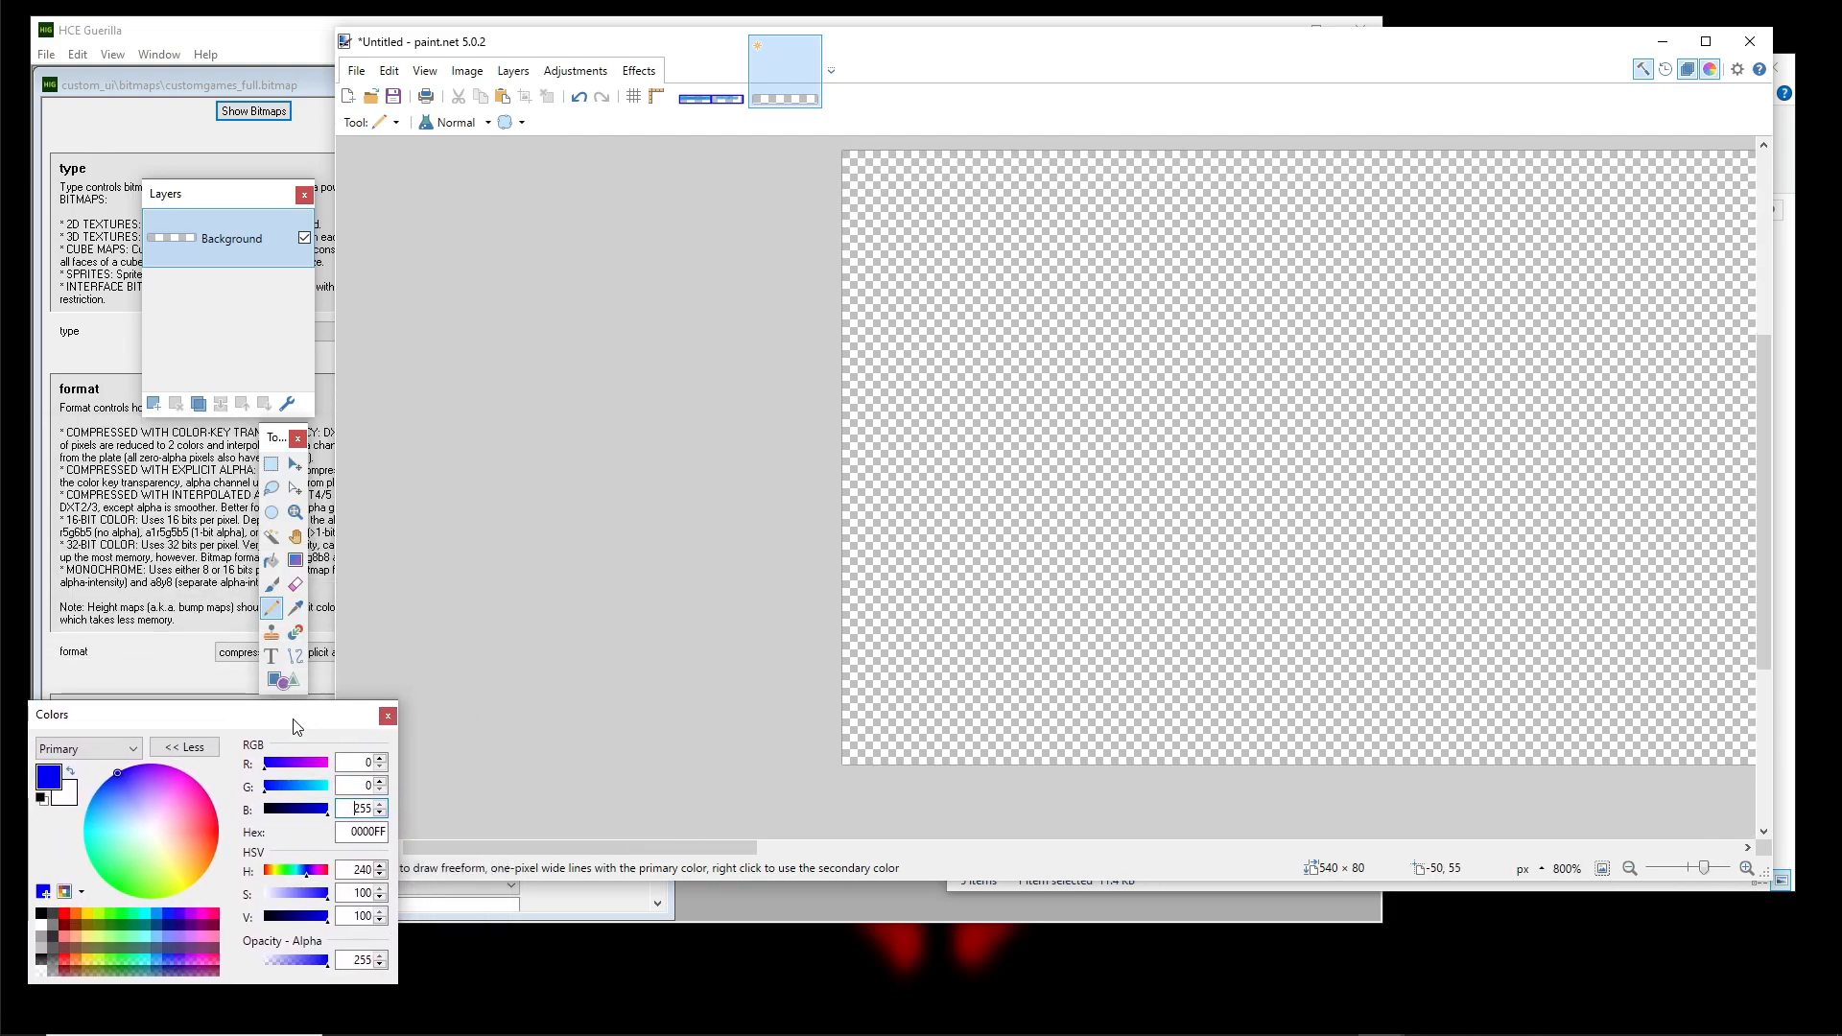
Select a full-height strip along the canvas's left edge and widen it to 7 × 80 px with Move Selected Pixels
click(272, 464)
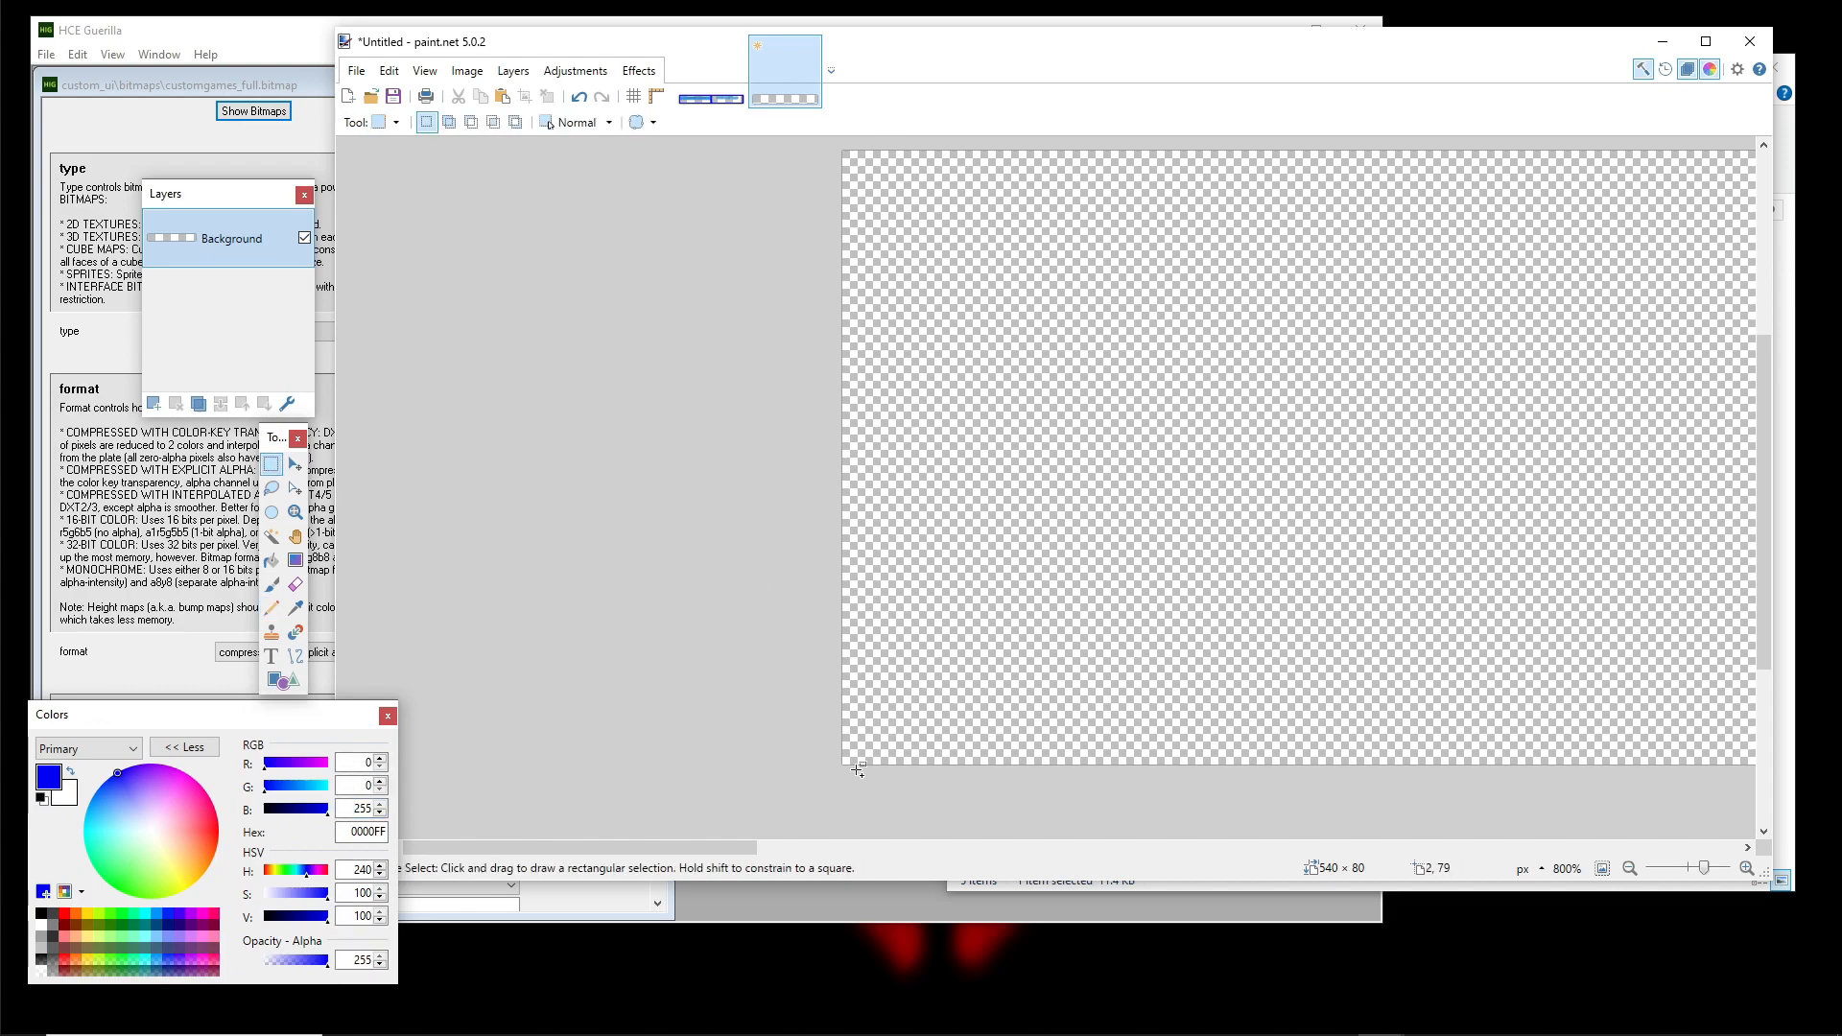
scroll(822, 775, right, 2)
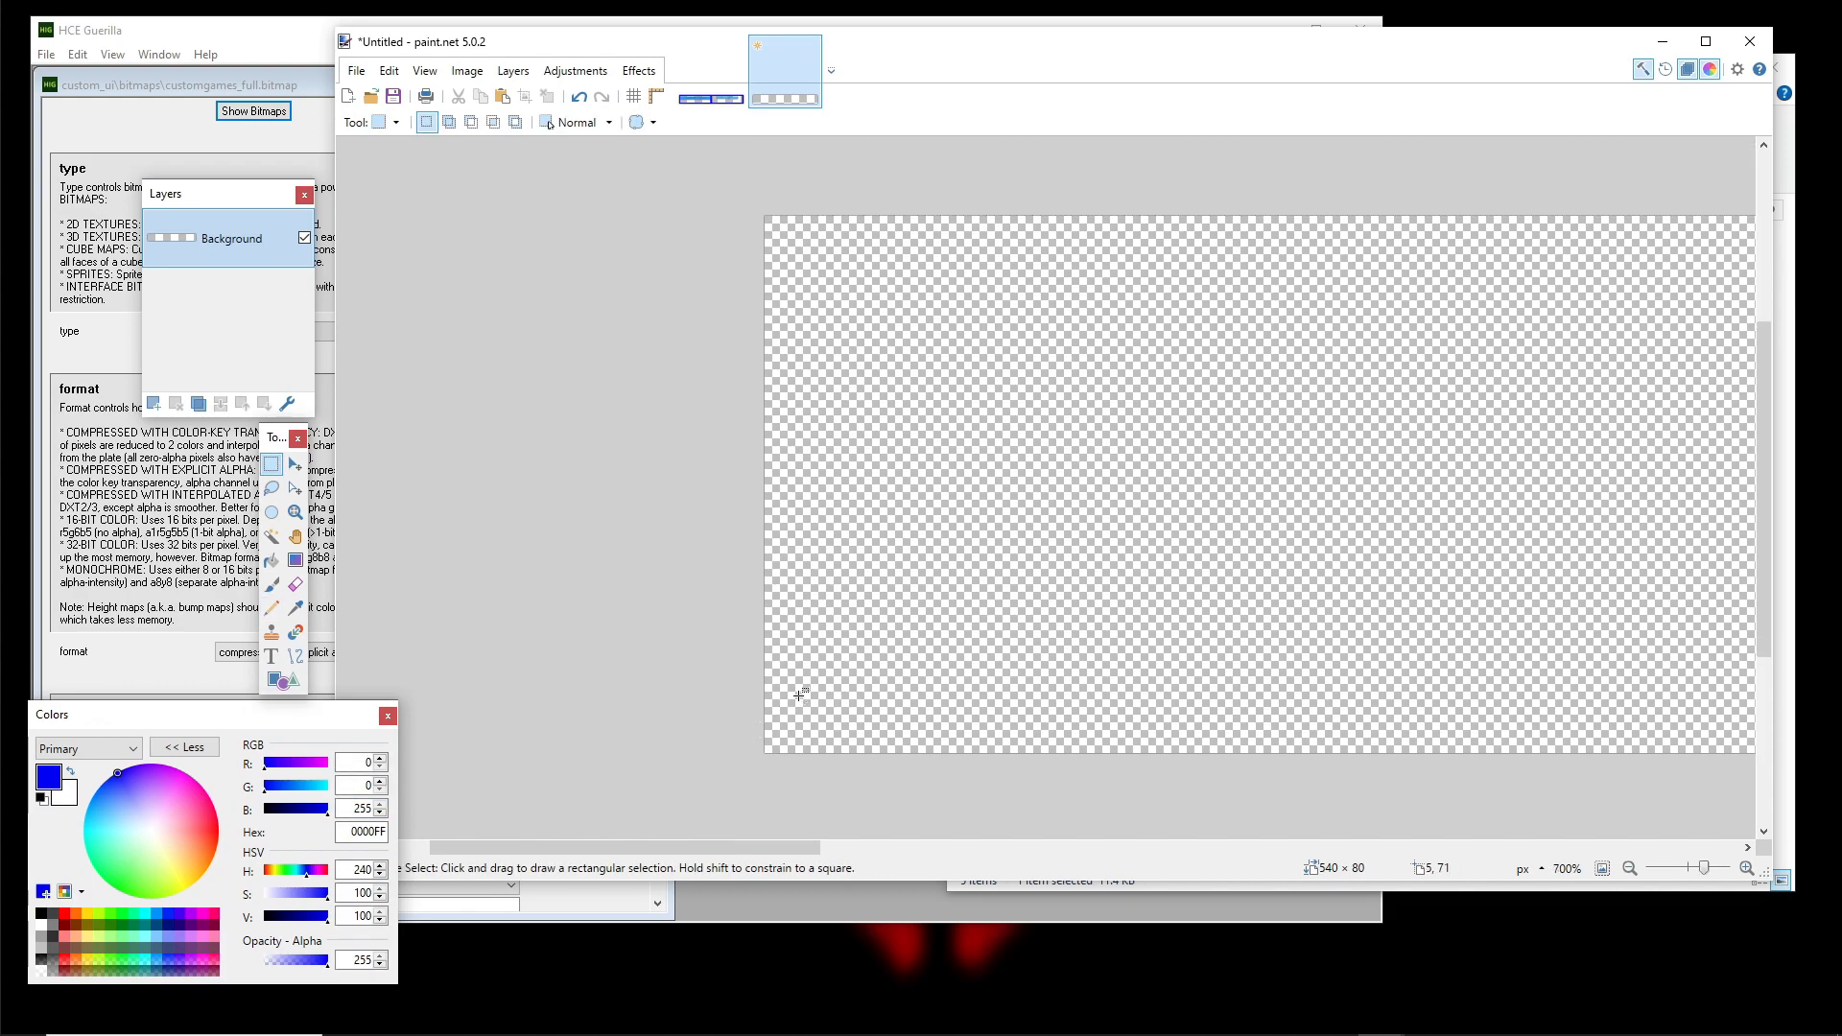
drag(762, 757, 809, 183)
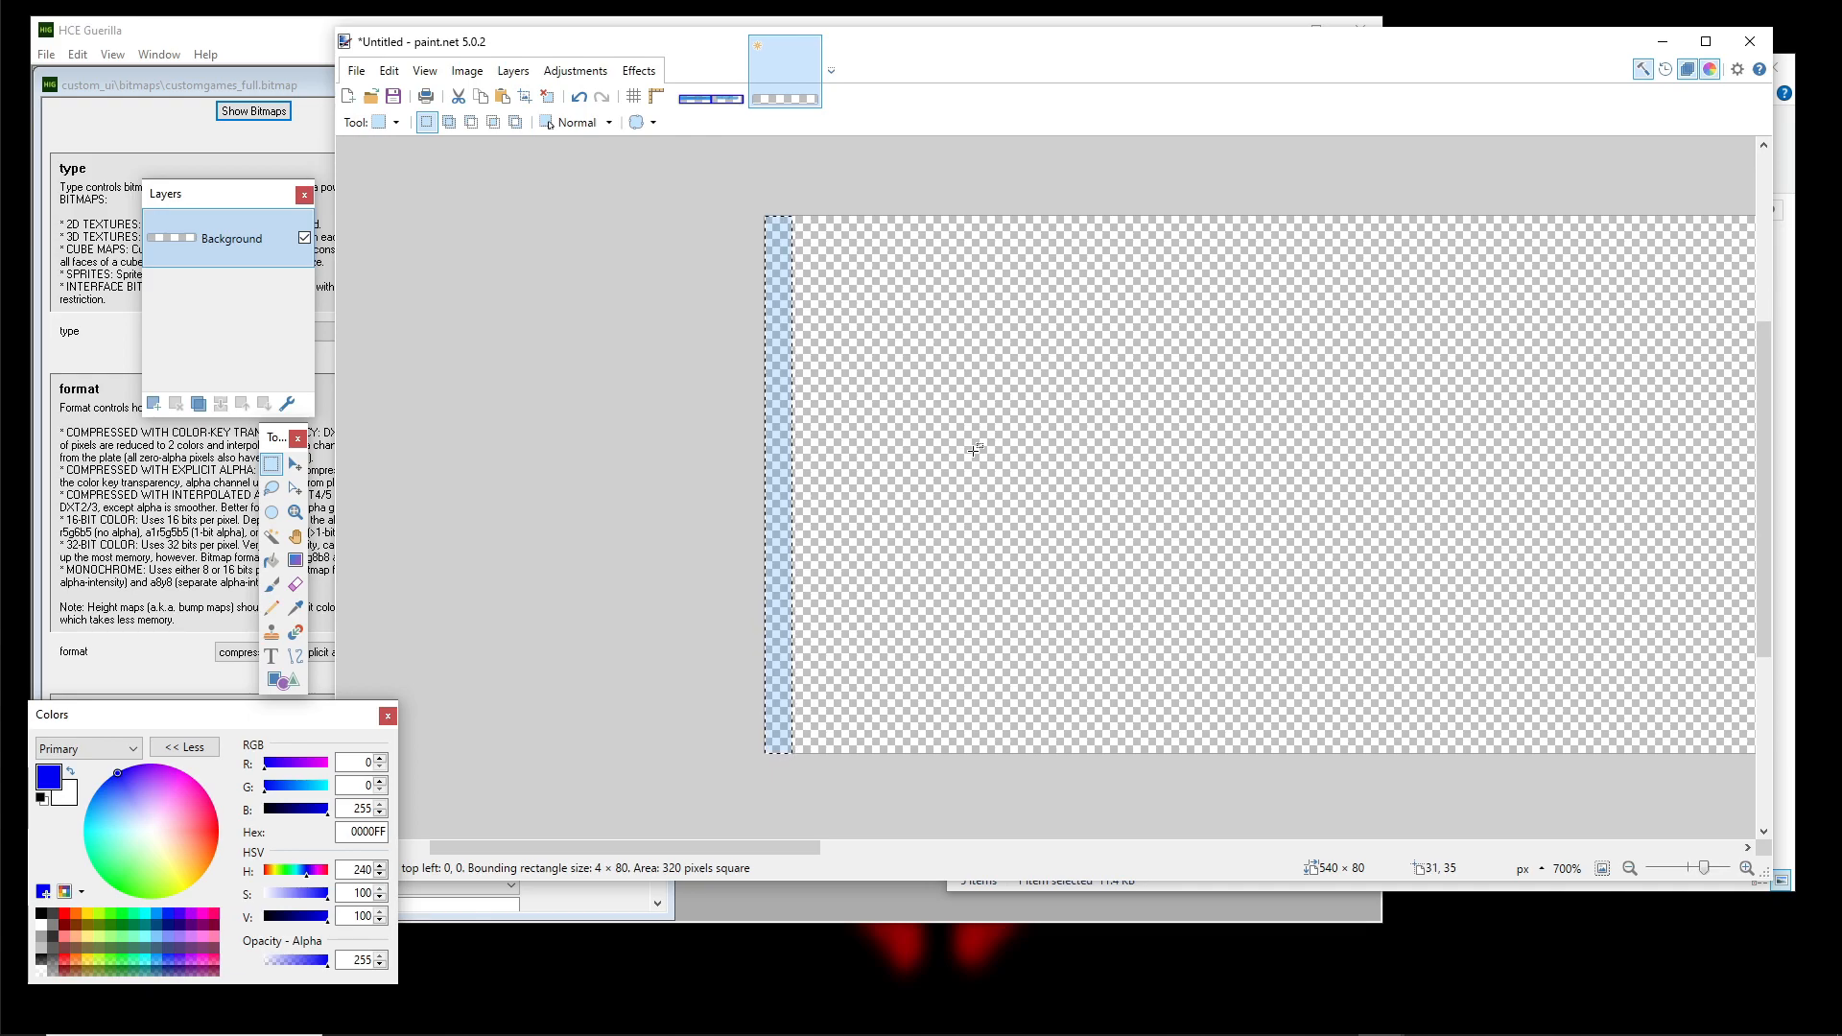
scroll(923, 388, up, 2)
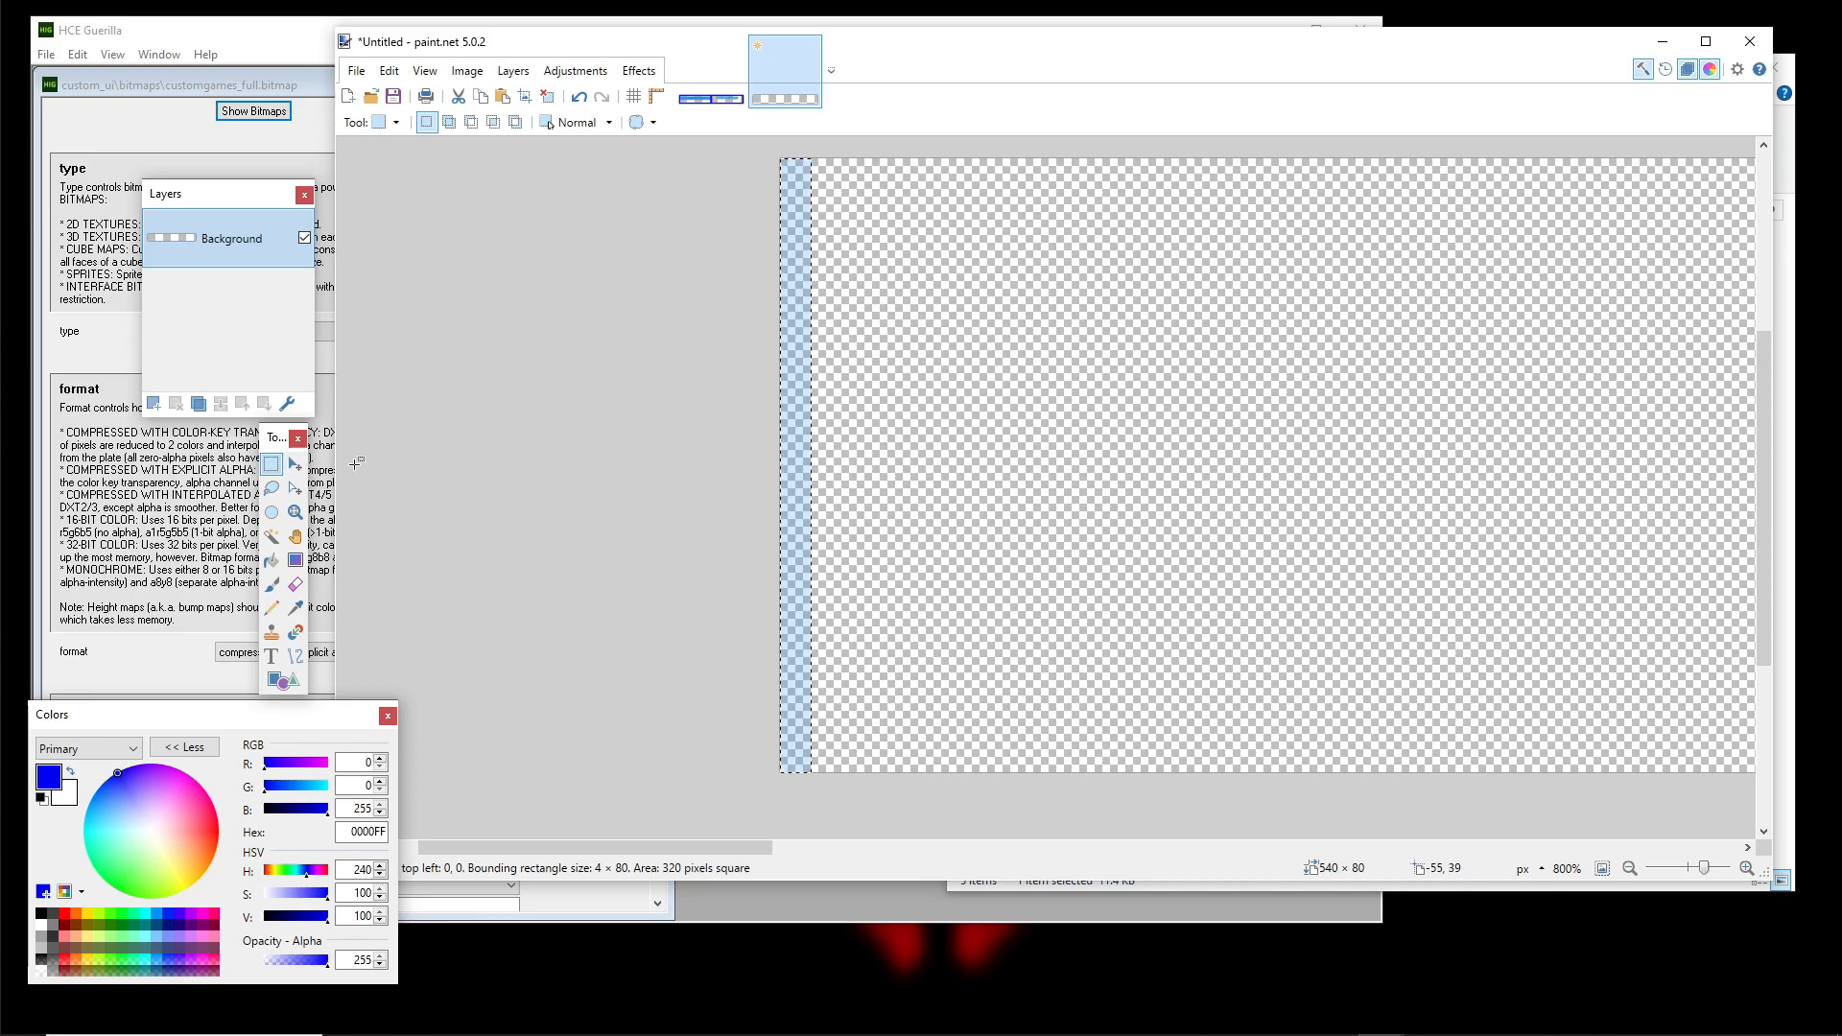
click(295, 480)
drag(811, 465, 840, 472)
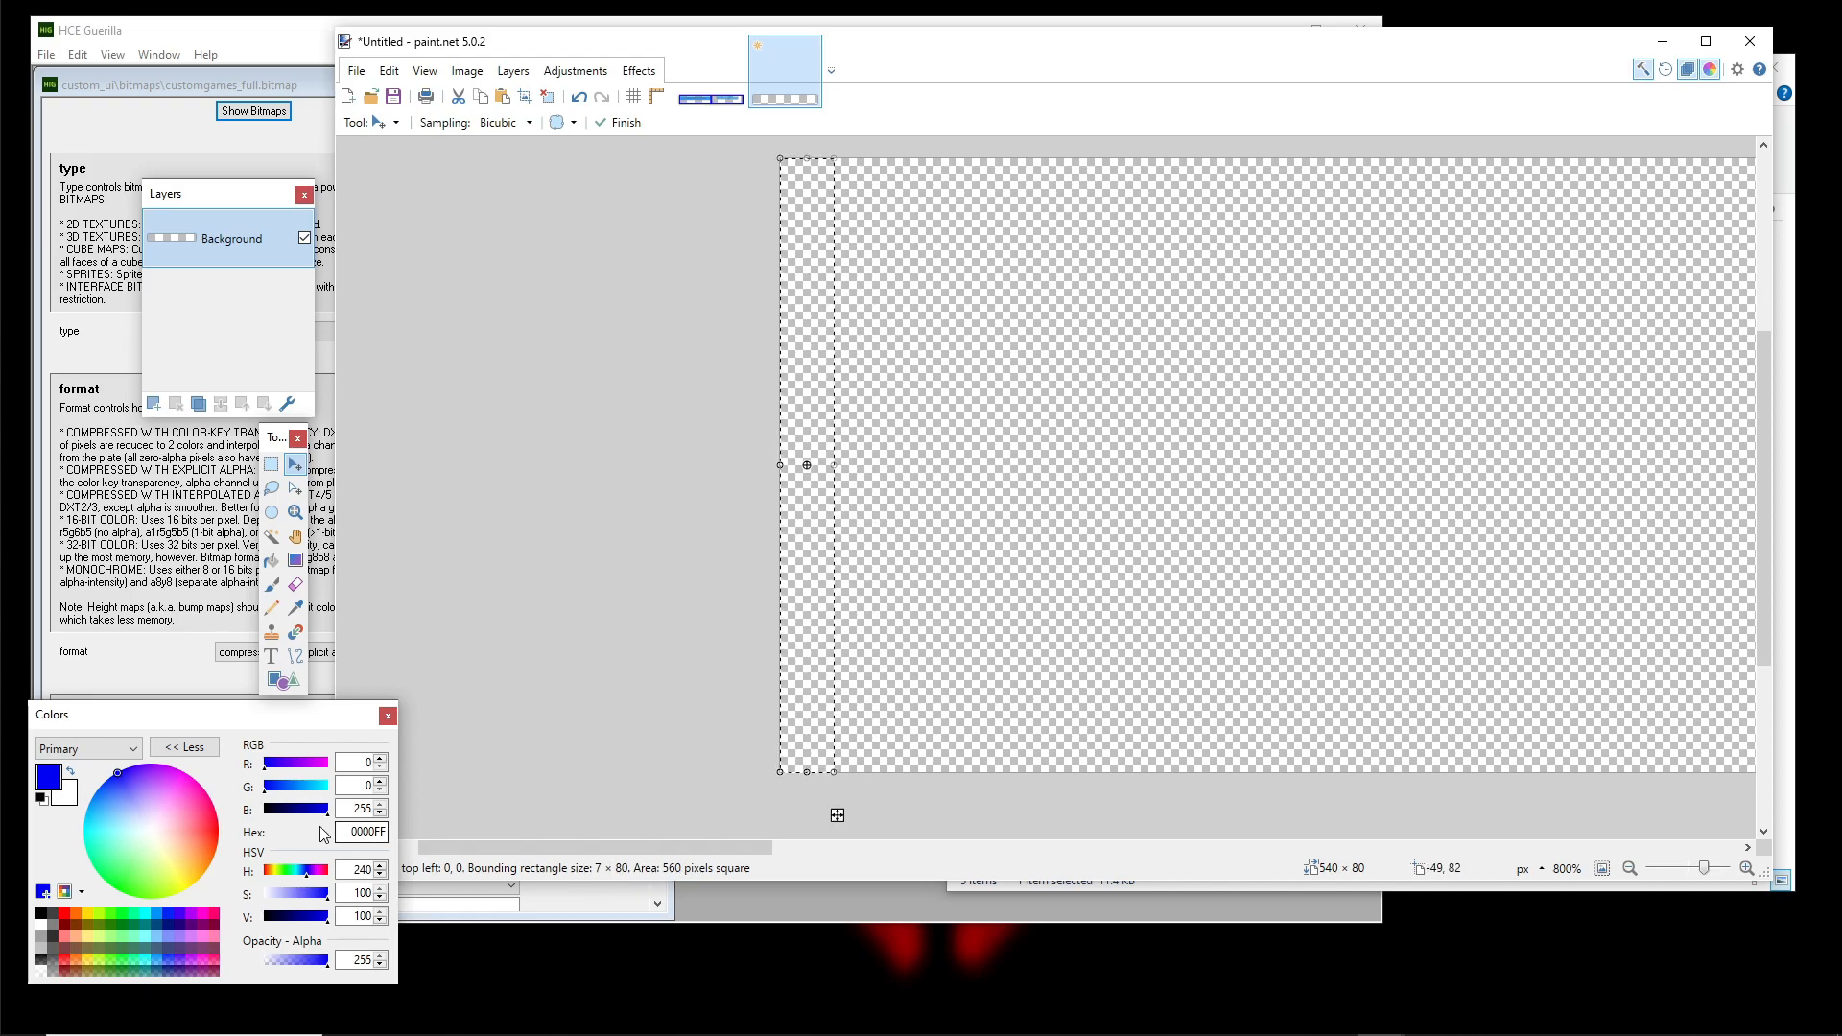
Fill the selected left strip with pure blue using the Paint Bucket and deselect it with Rectangle Select
click(272, 560)
click(815, 323)
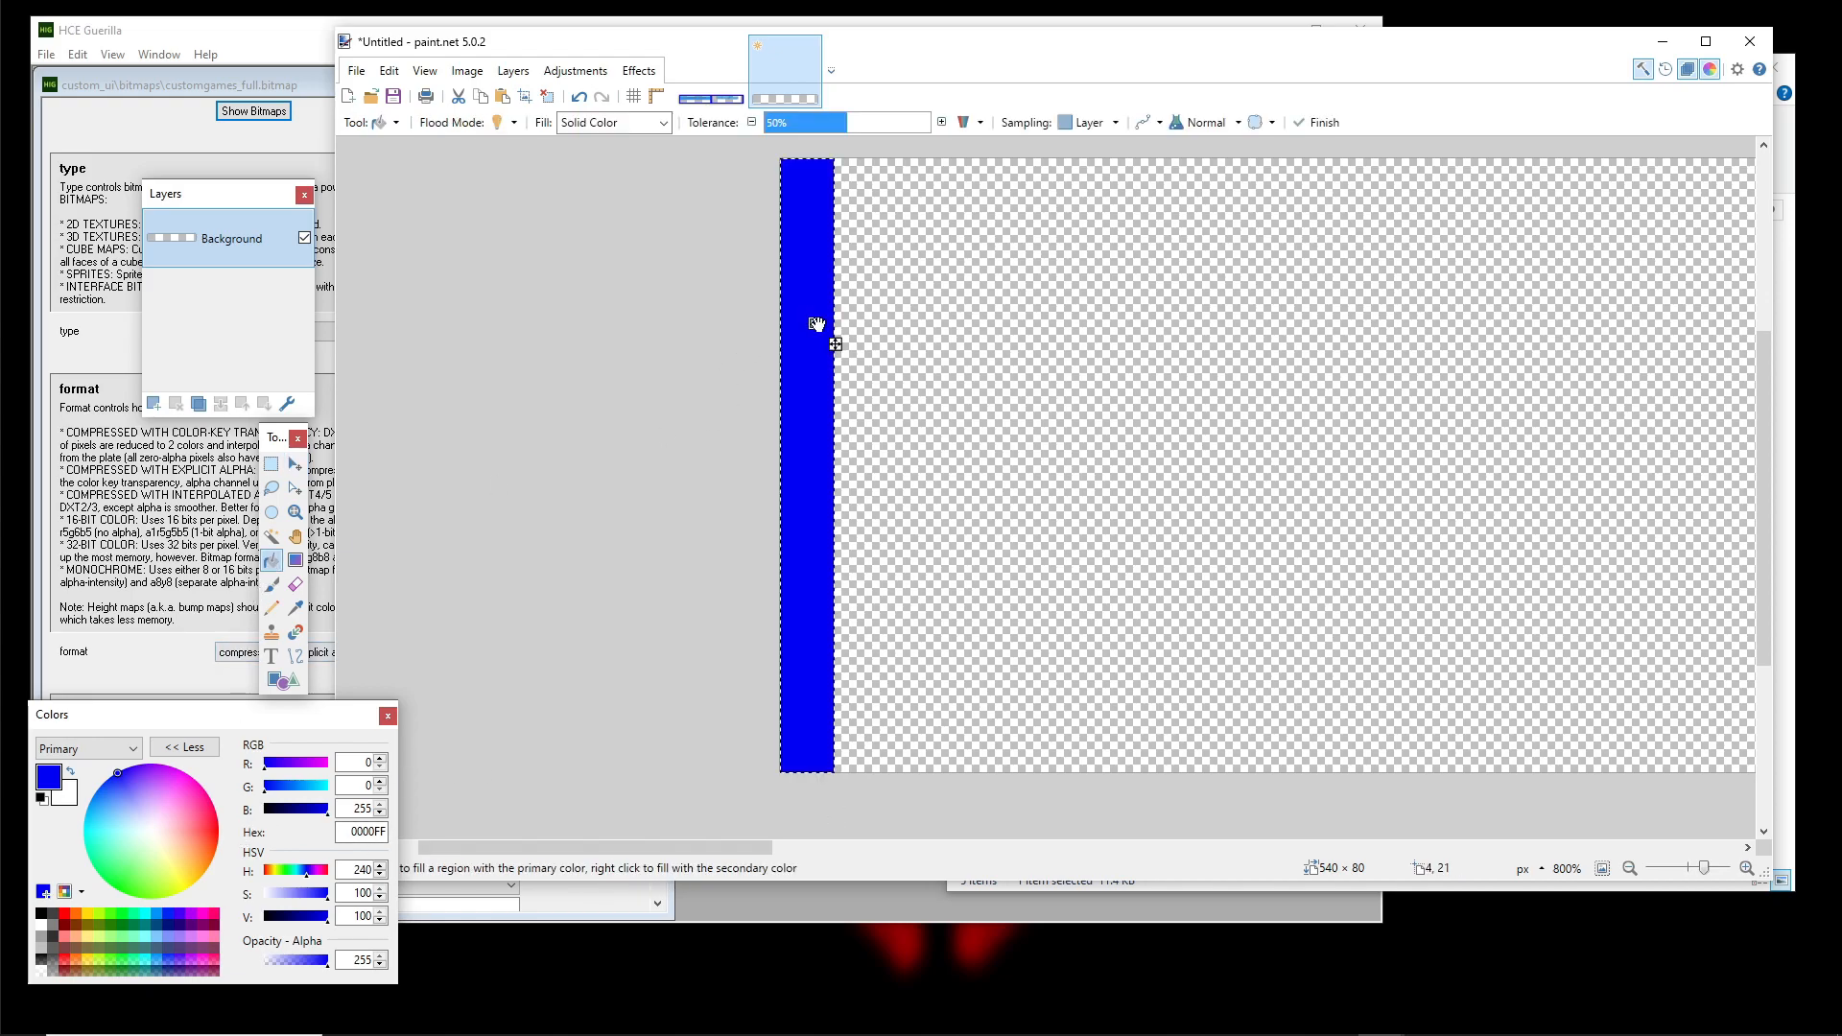
scroll(968, 544, up, 1)
drag(968, 544, 937, 674)
click(272, 465)
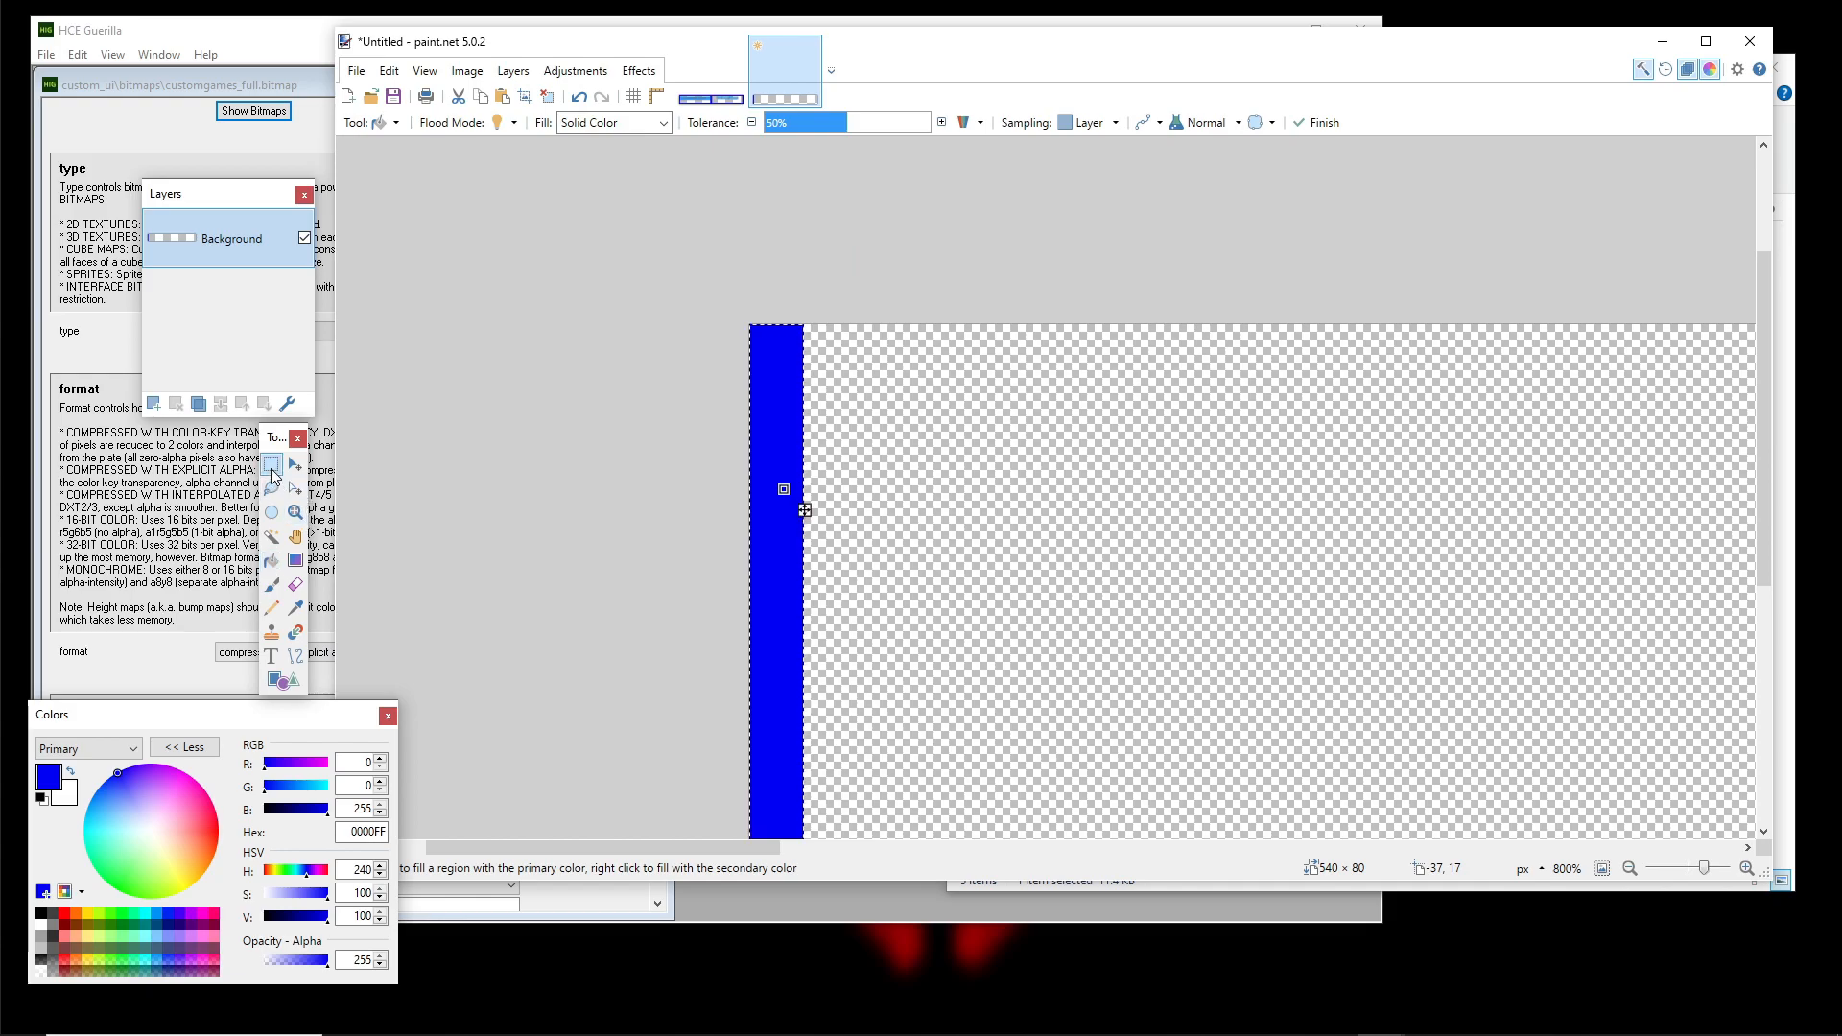
drag(613, 418, 567, 473)
click(712, 380)
scroll(757, 419, up, 2)
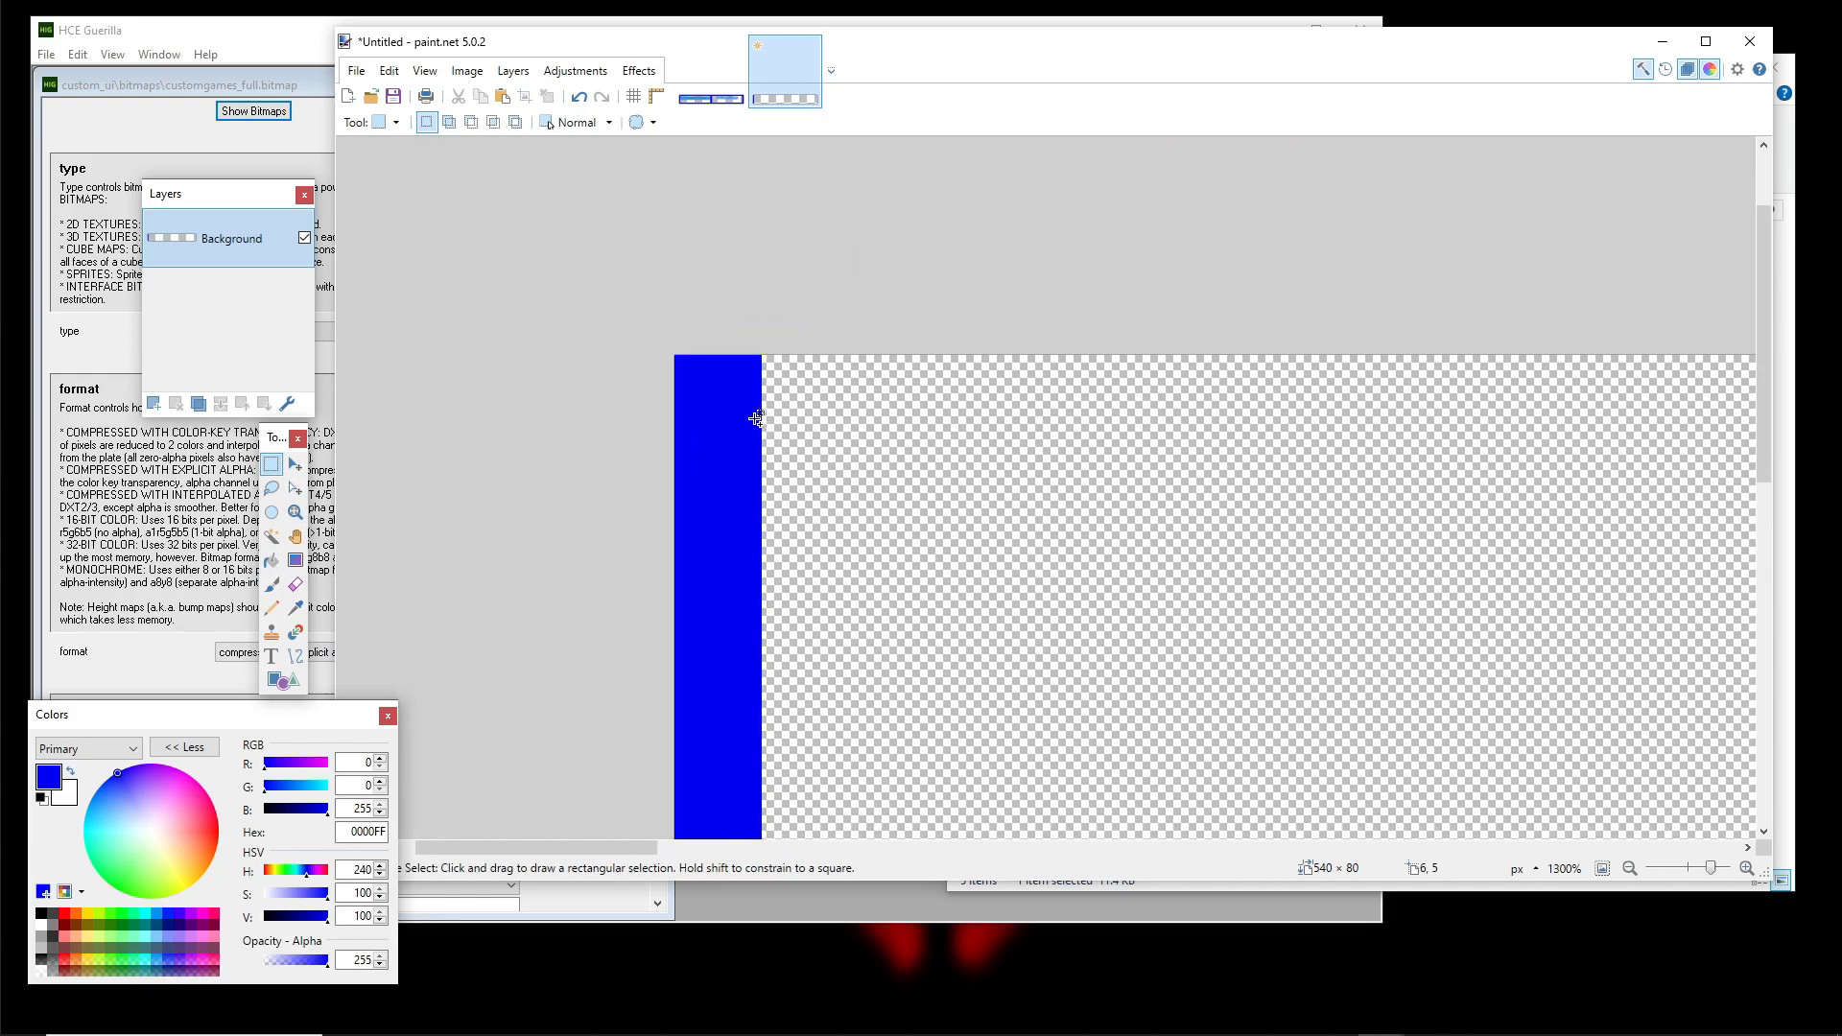
Measure the top border's thickness on the customgames_full image and examine how its frame encloses the two Custom Game sprites
click(710, 93)
scroll(791, 423, up, 6)
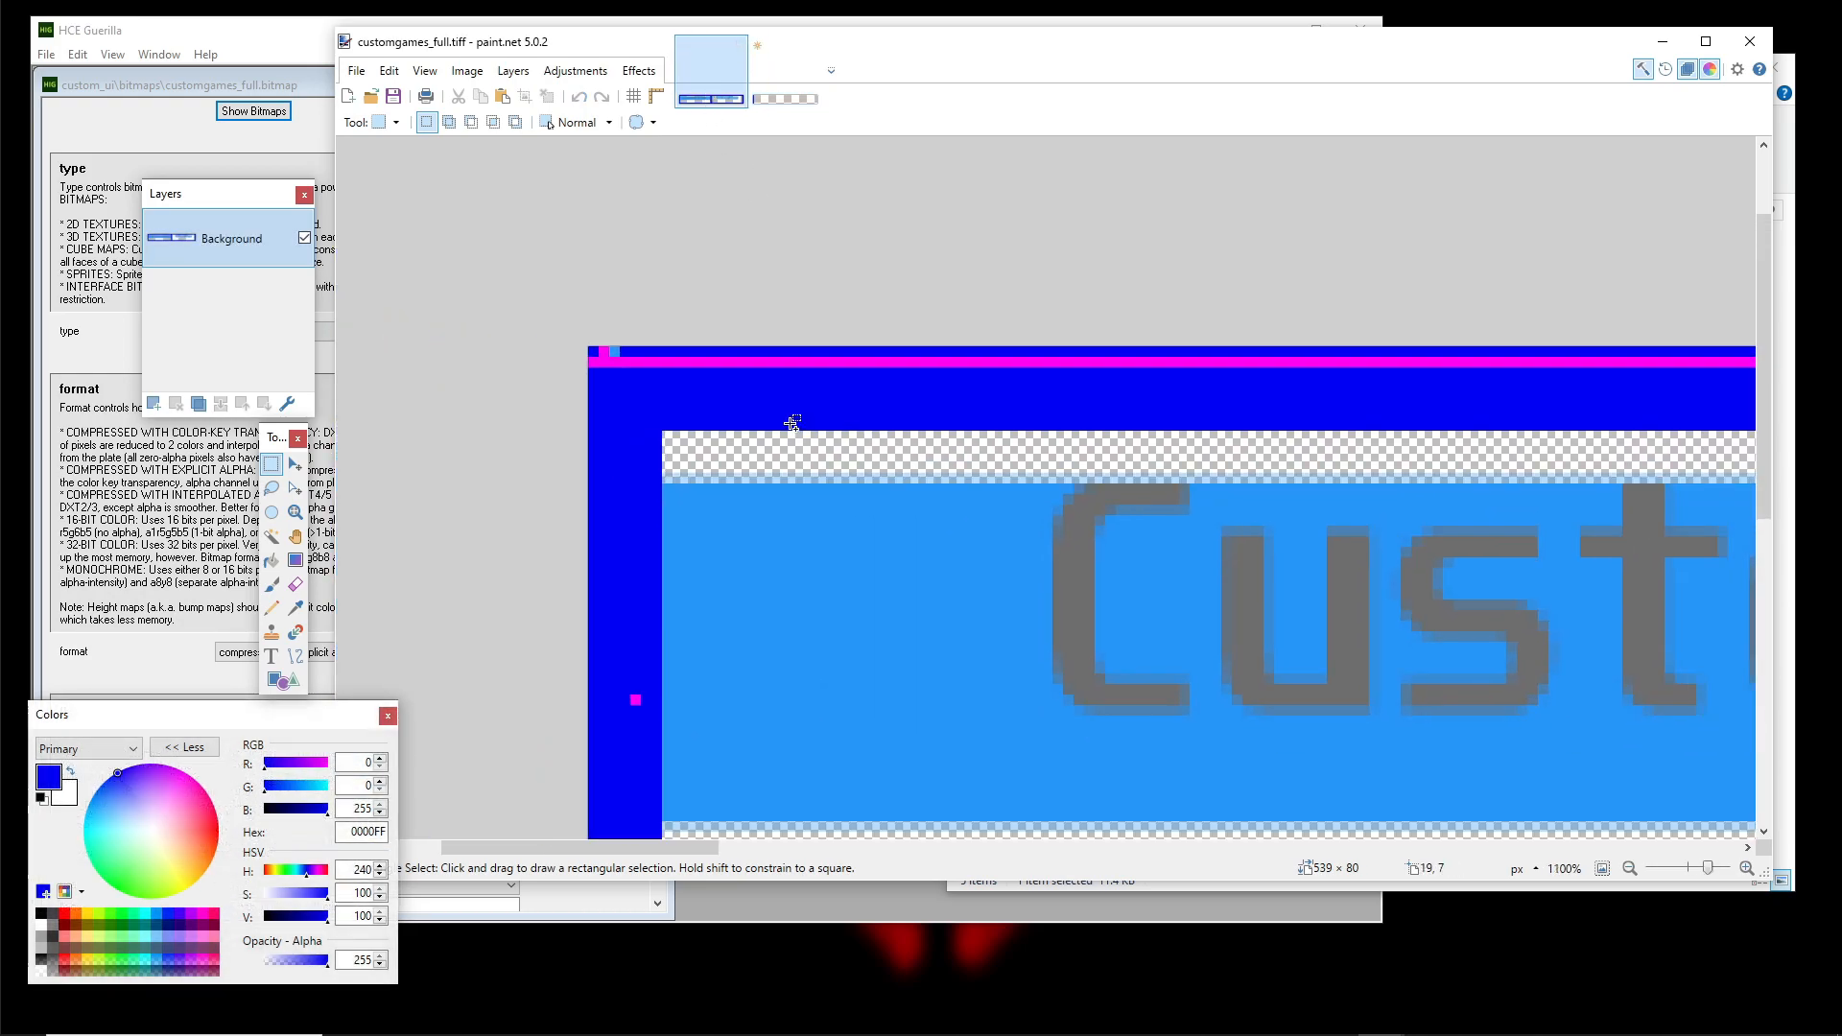
scroll(791, 423, up, 3)
drag(763, 301, 760, 434)
key(ctrl+d)
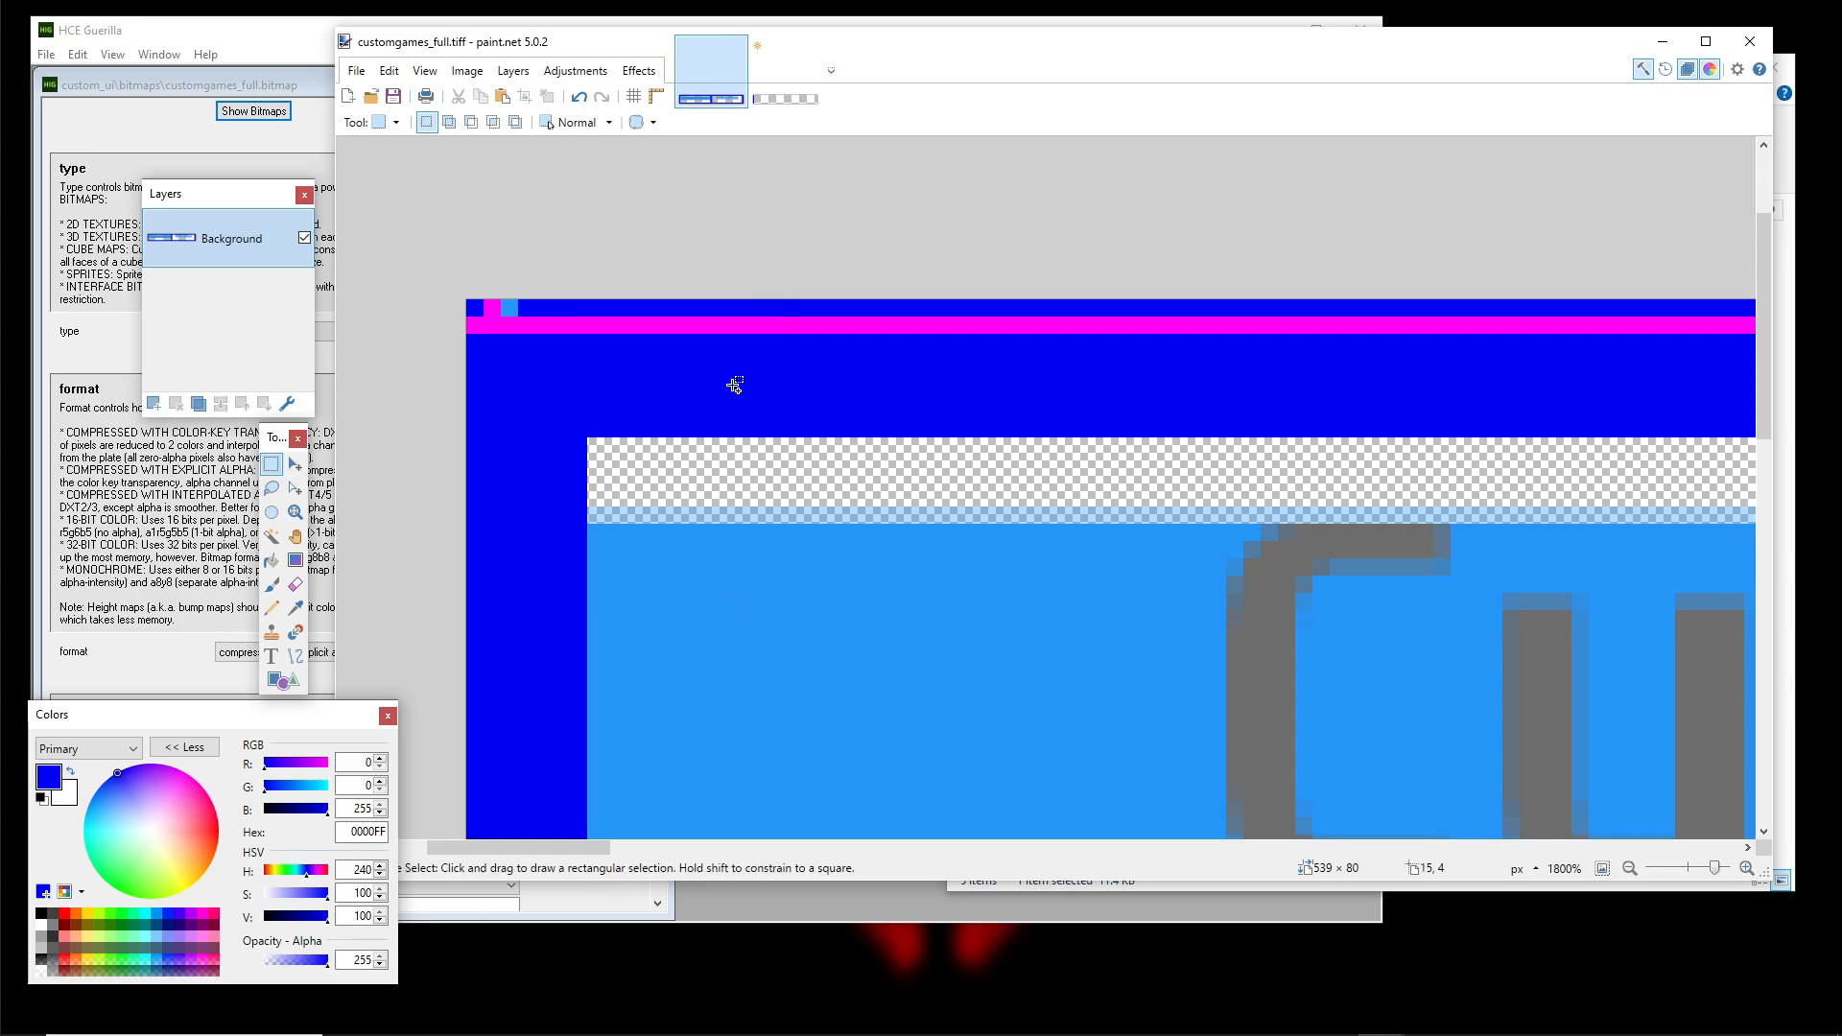
scroll(732, 383, down, 8)
scroll(802, 304, right, 6)
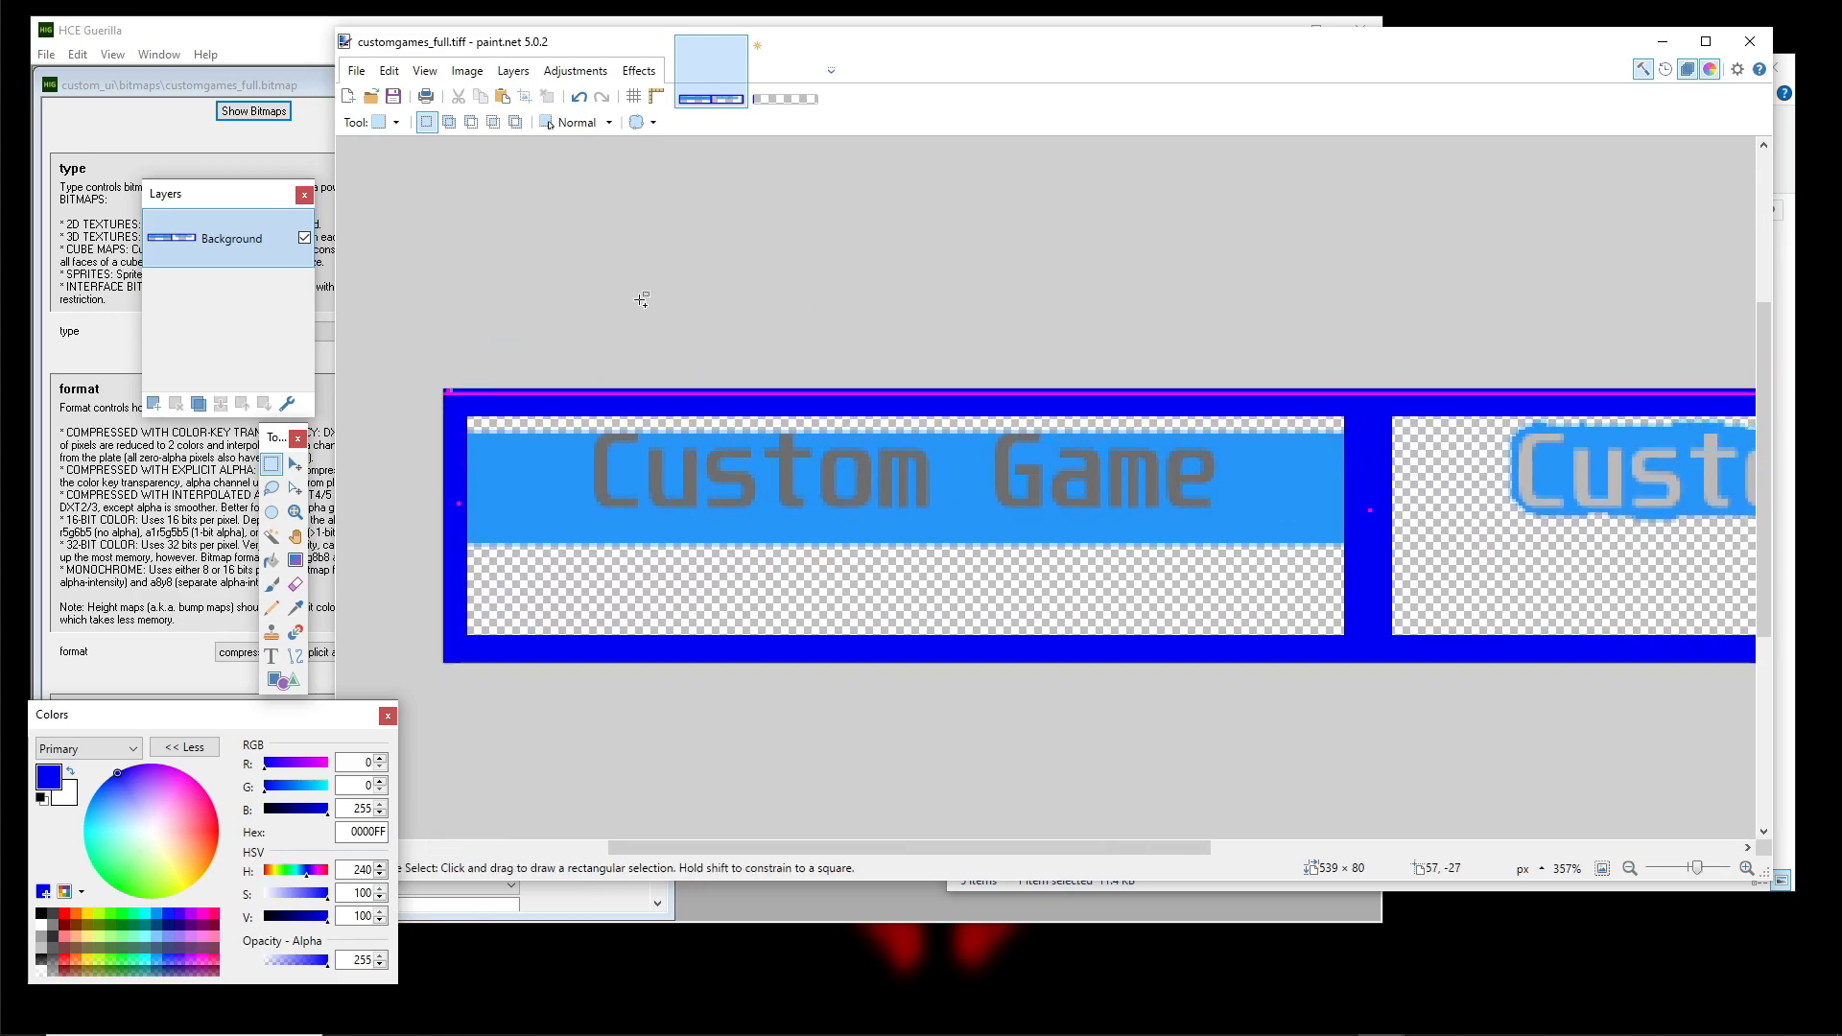
scroll(633, 384, down, 2)
scroll(603, 471, right, 2)
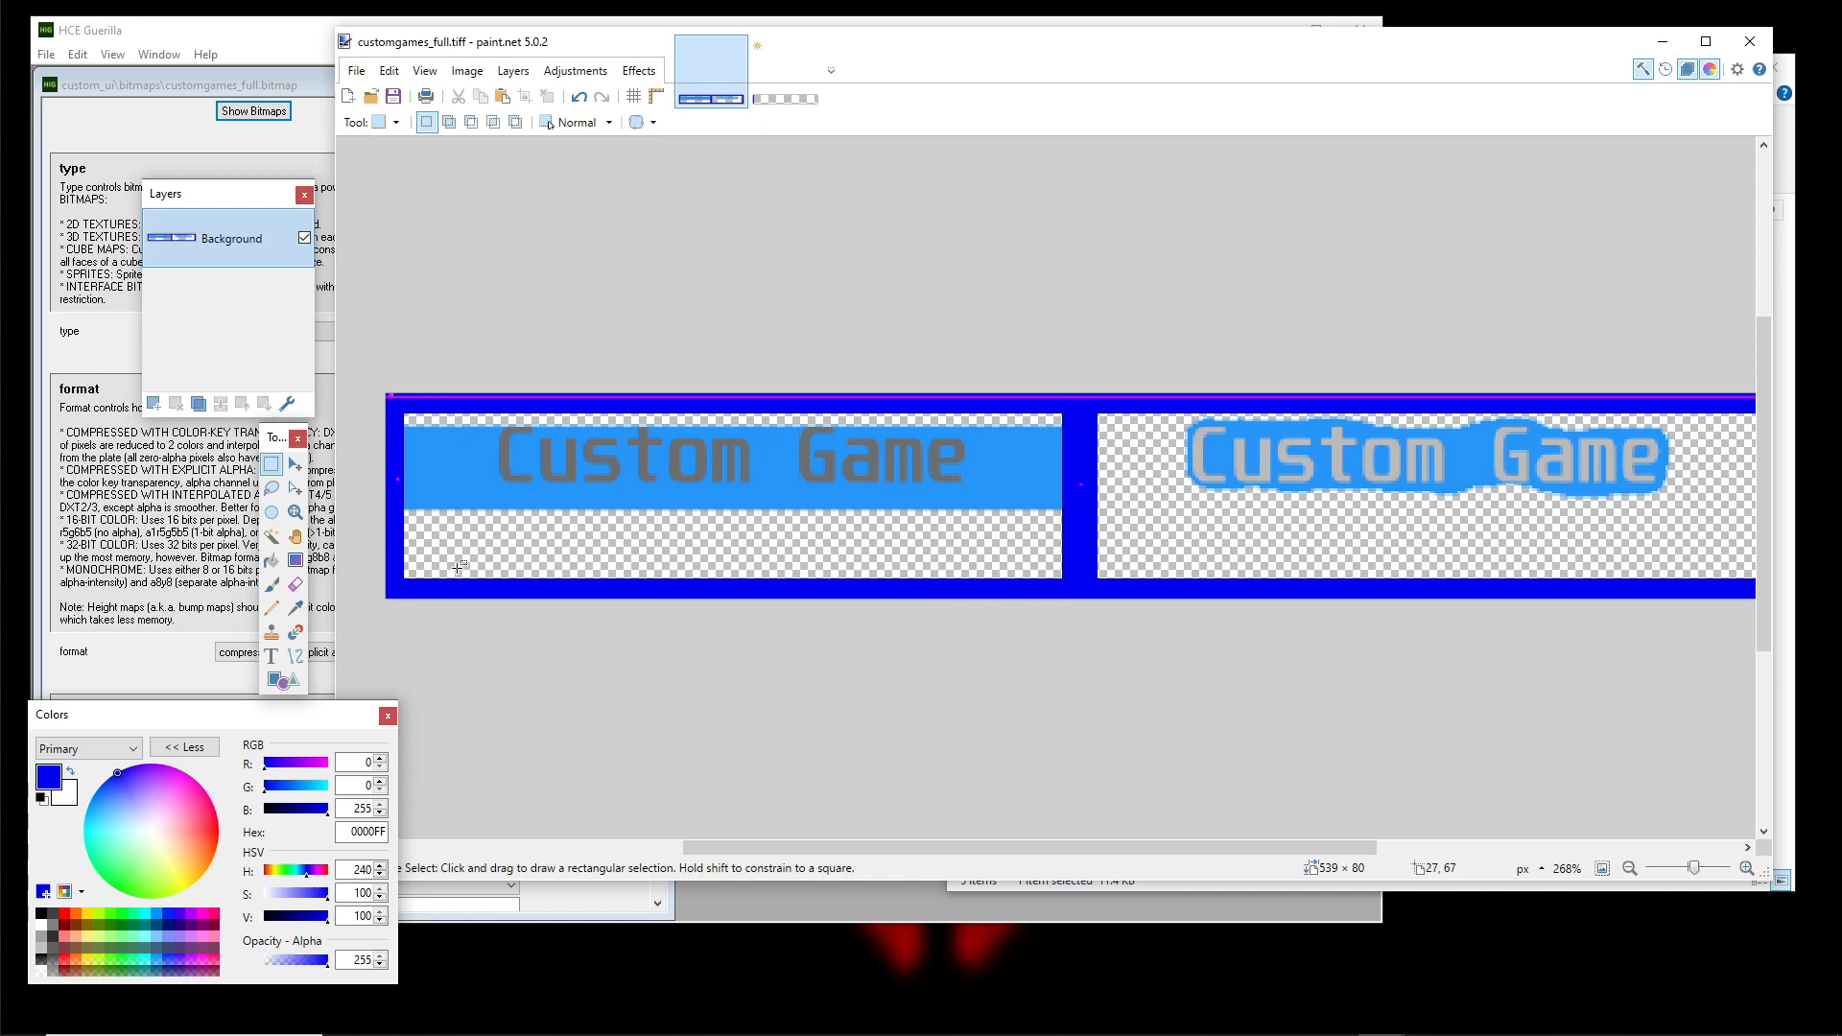
scroll(991, 434, right, 2)
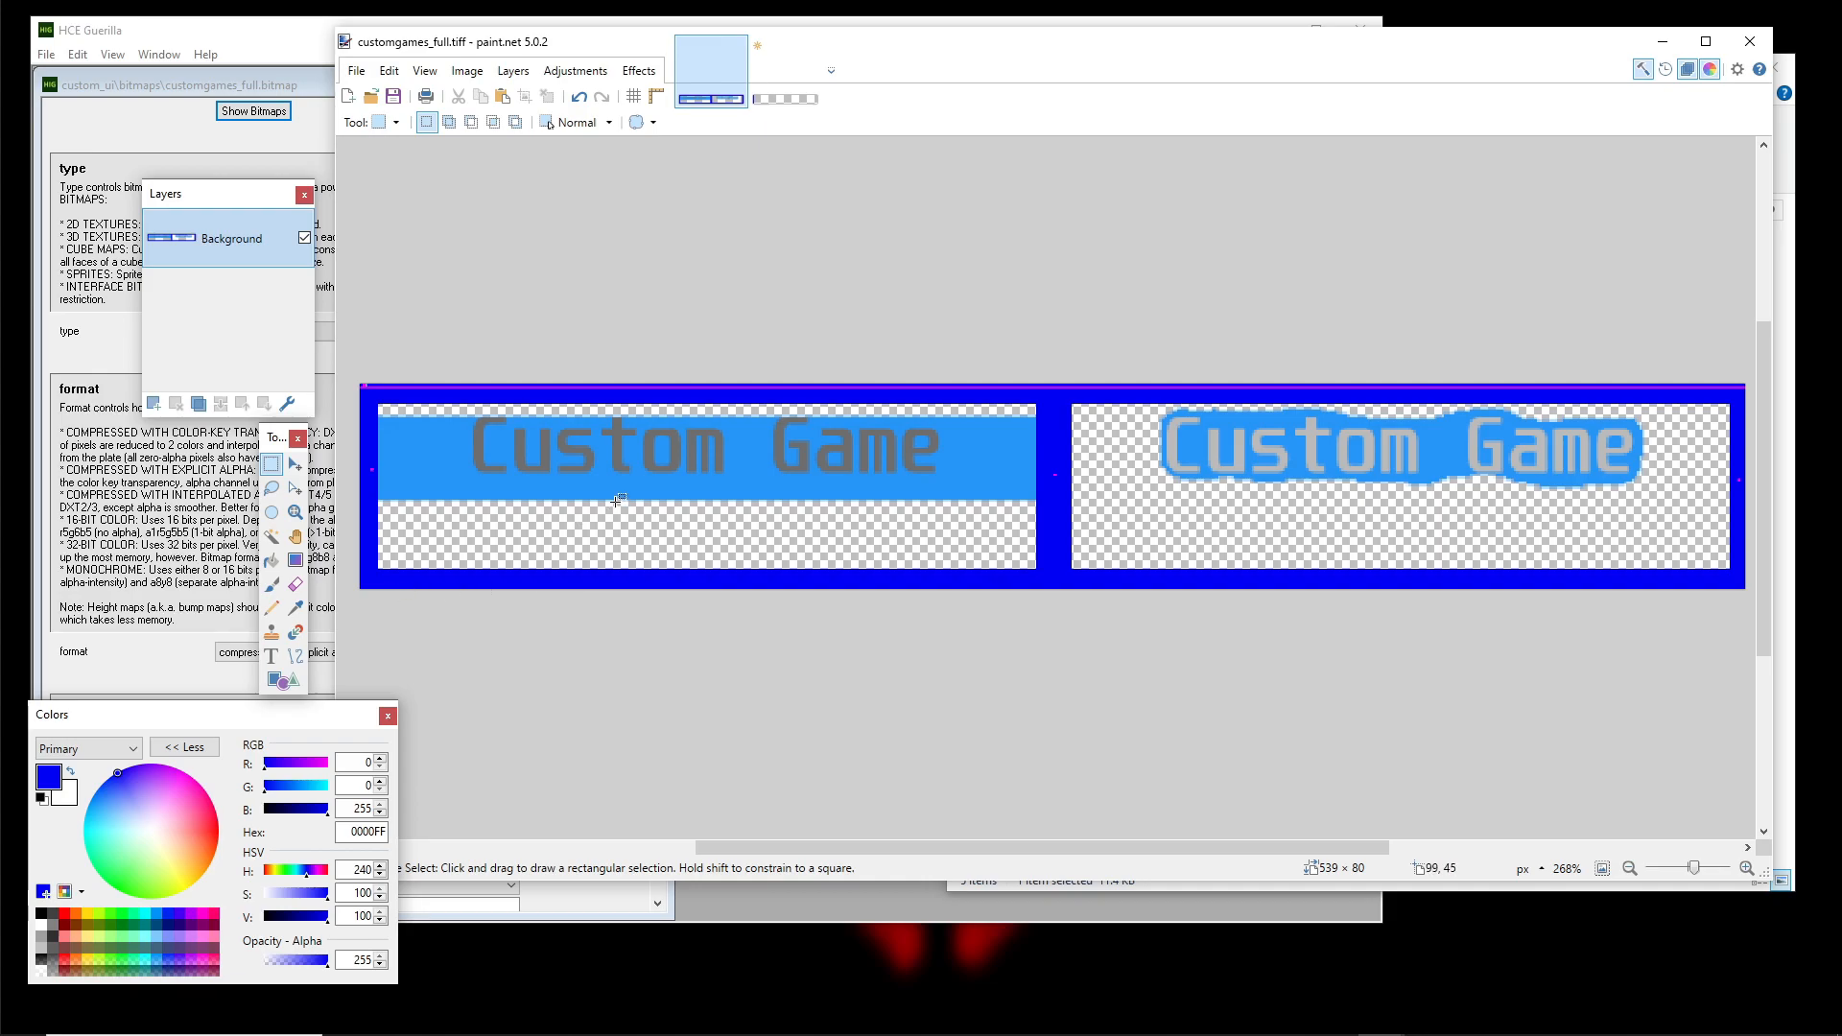
scroll(616, 501, left, 5)
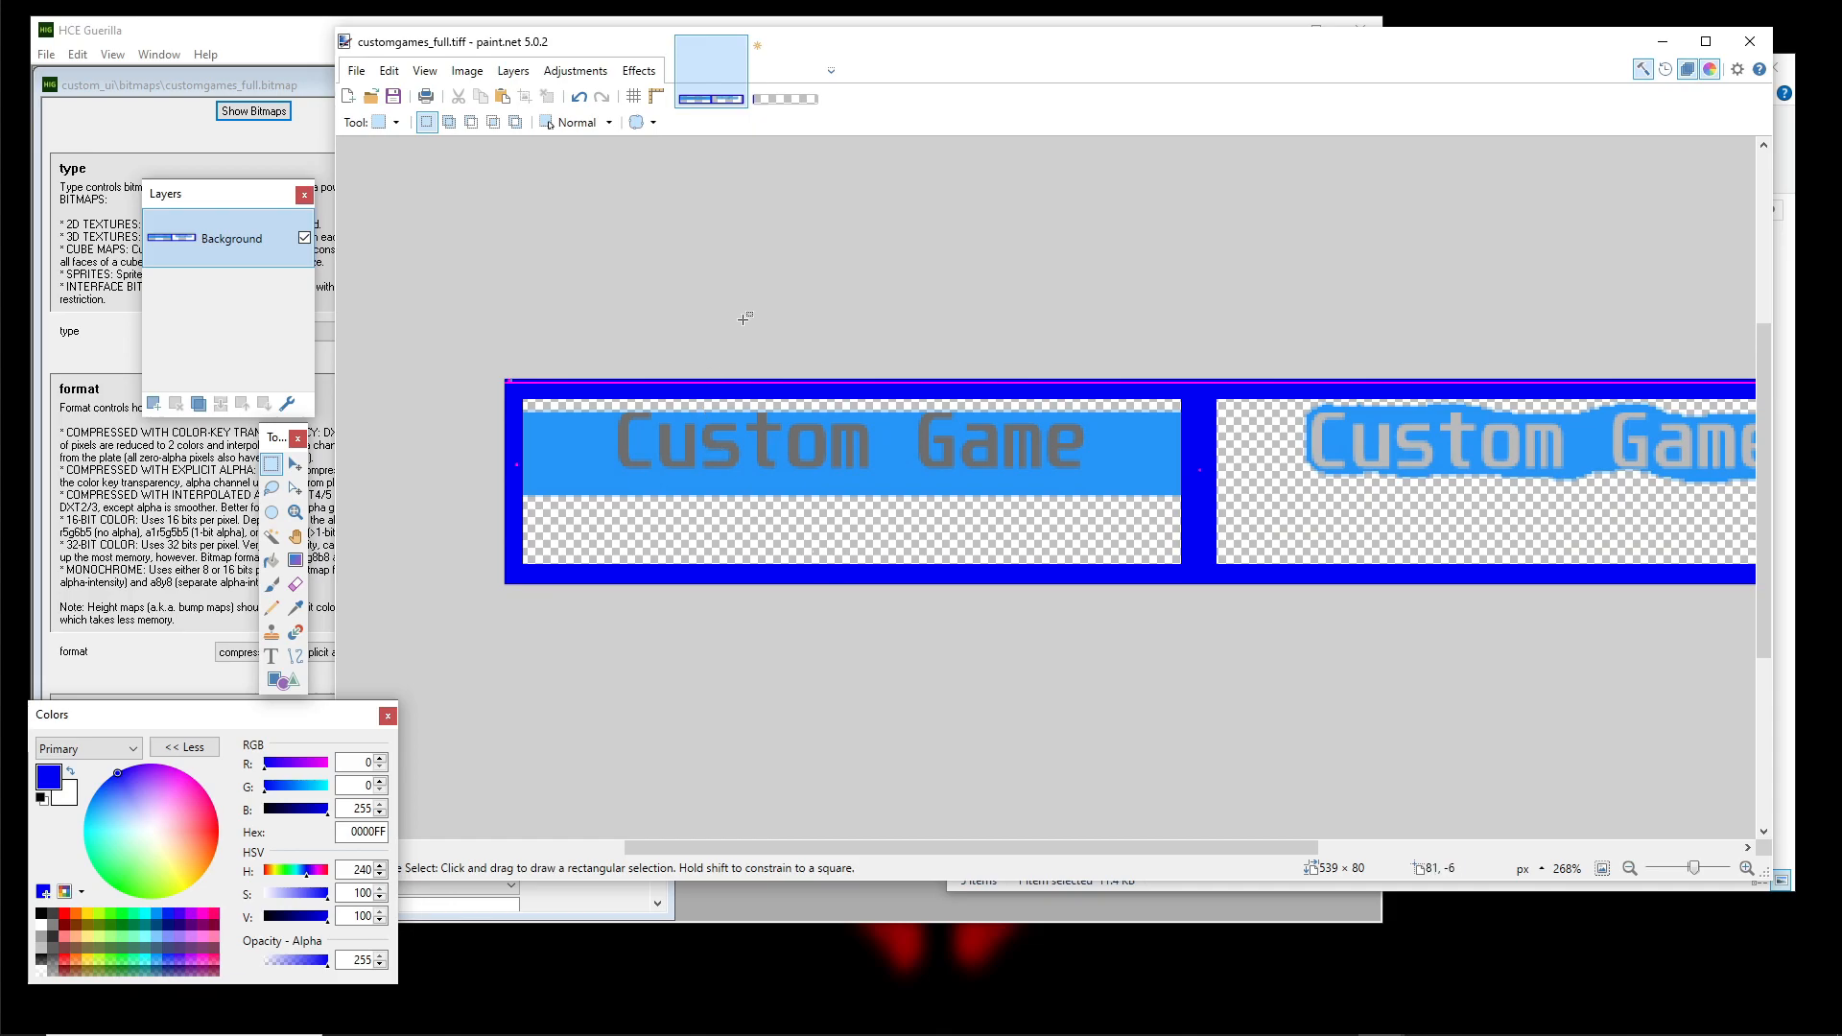
Select a 540 × 8 px strip along the top edge of the untitled canvas
click(793, 108)
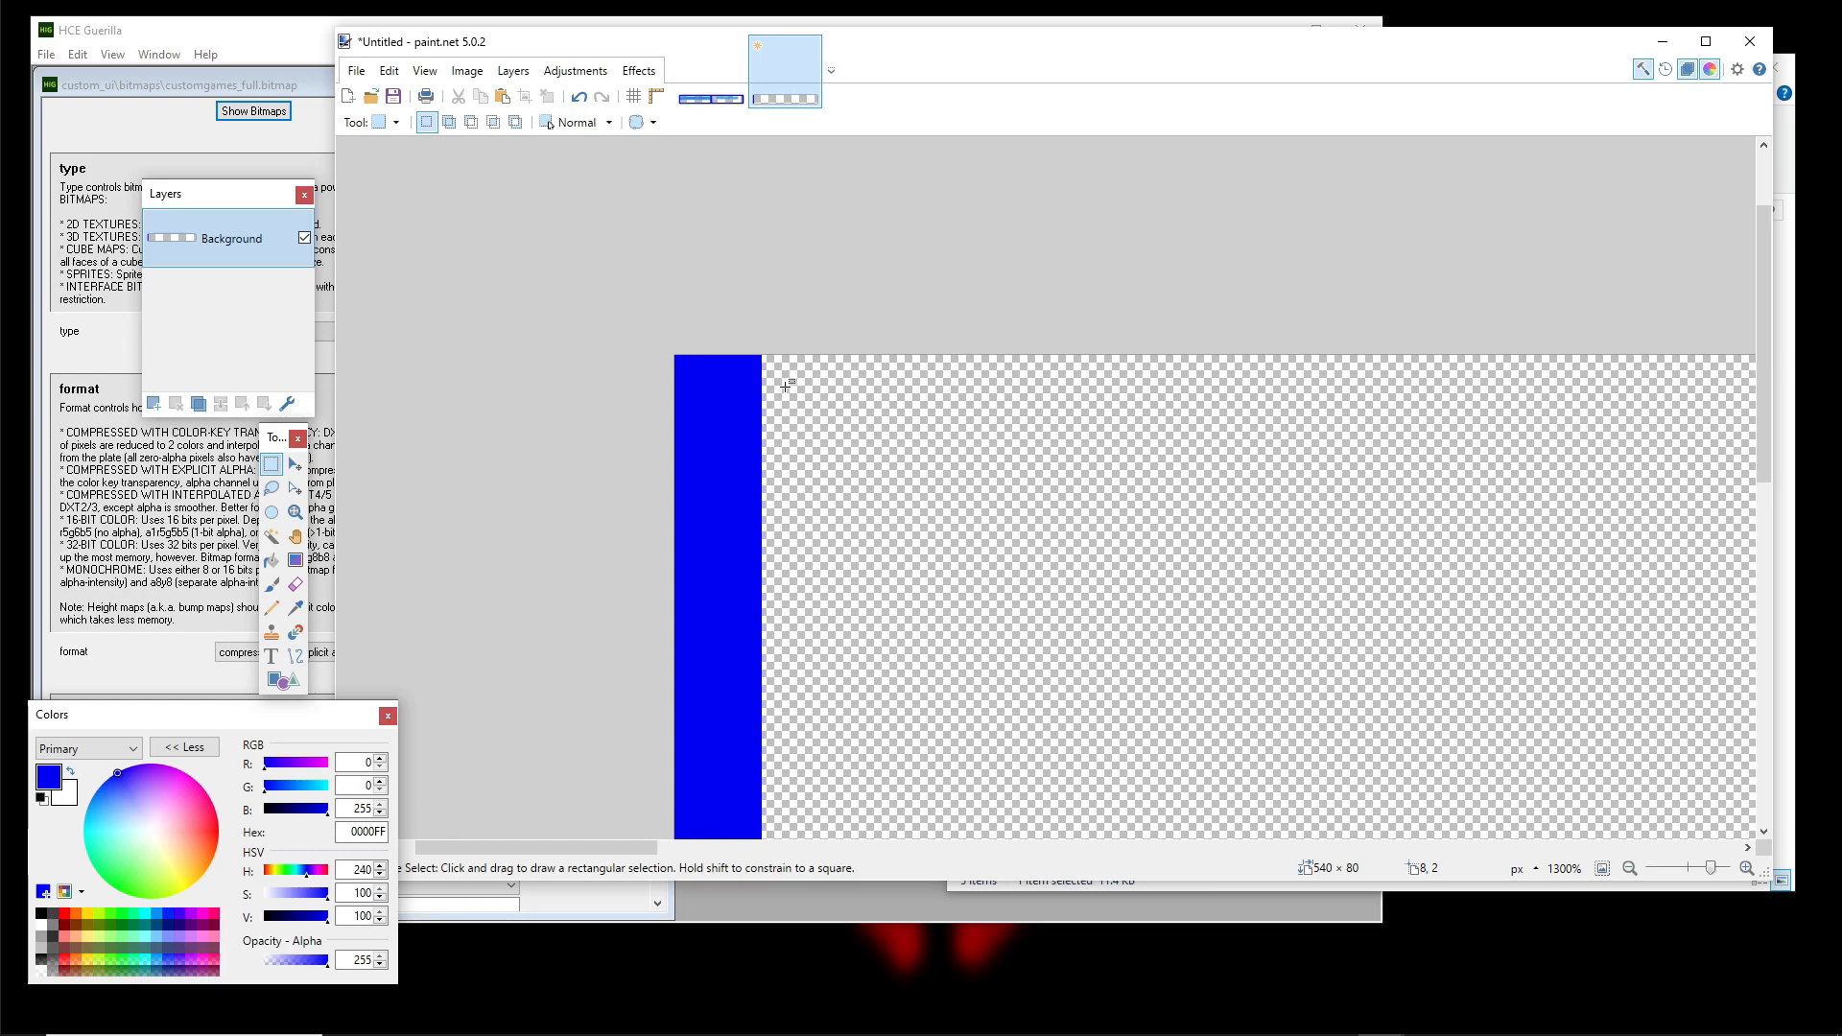
ctrl+scroll(708, 441, up, 1)
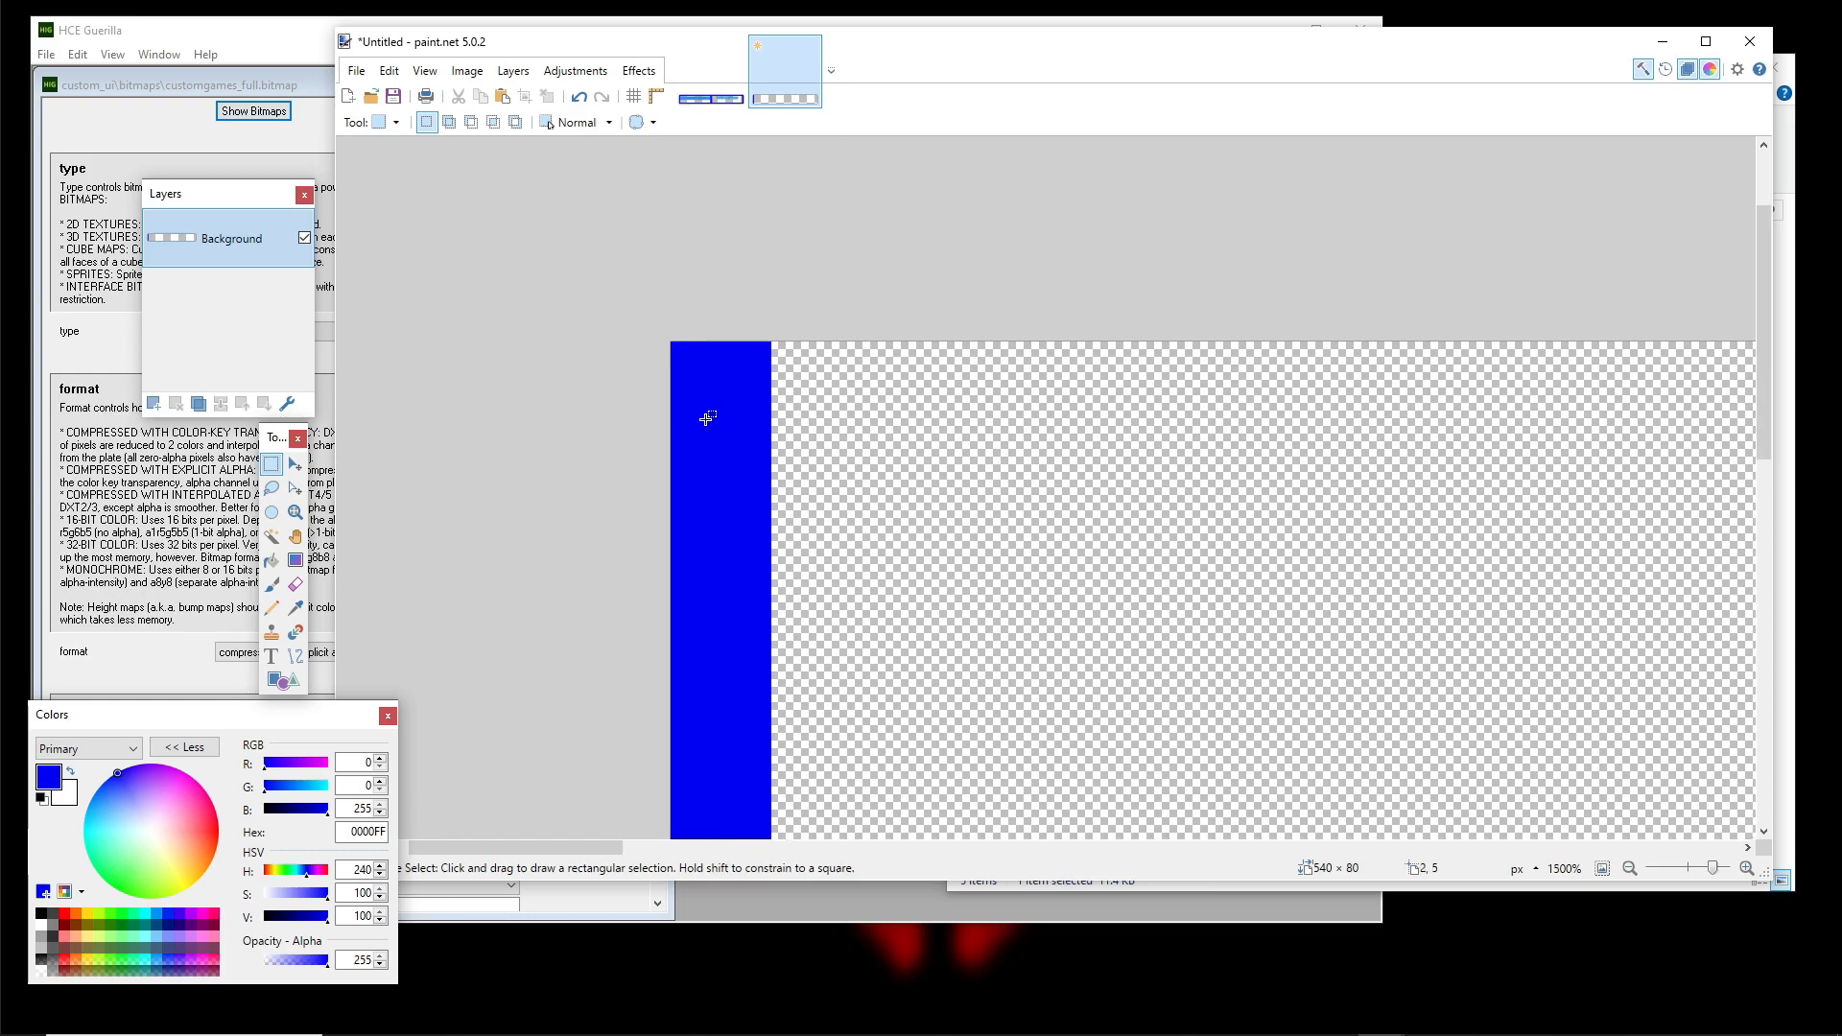
drag(677, 344, 1730, 537)
ctrl+scroll(1104, 502, down, 4)
ctrl+scroll(1103, 500, down, 4)
scroll(1754, 441, up, 2)
ctrl+scroll(1752, 433, up, 2)
scroll(1741, 760, up, 2)
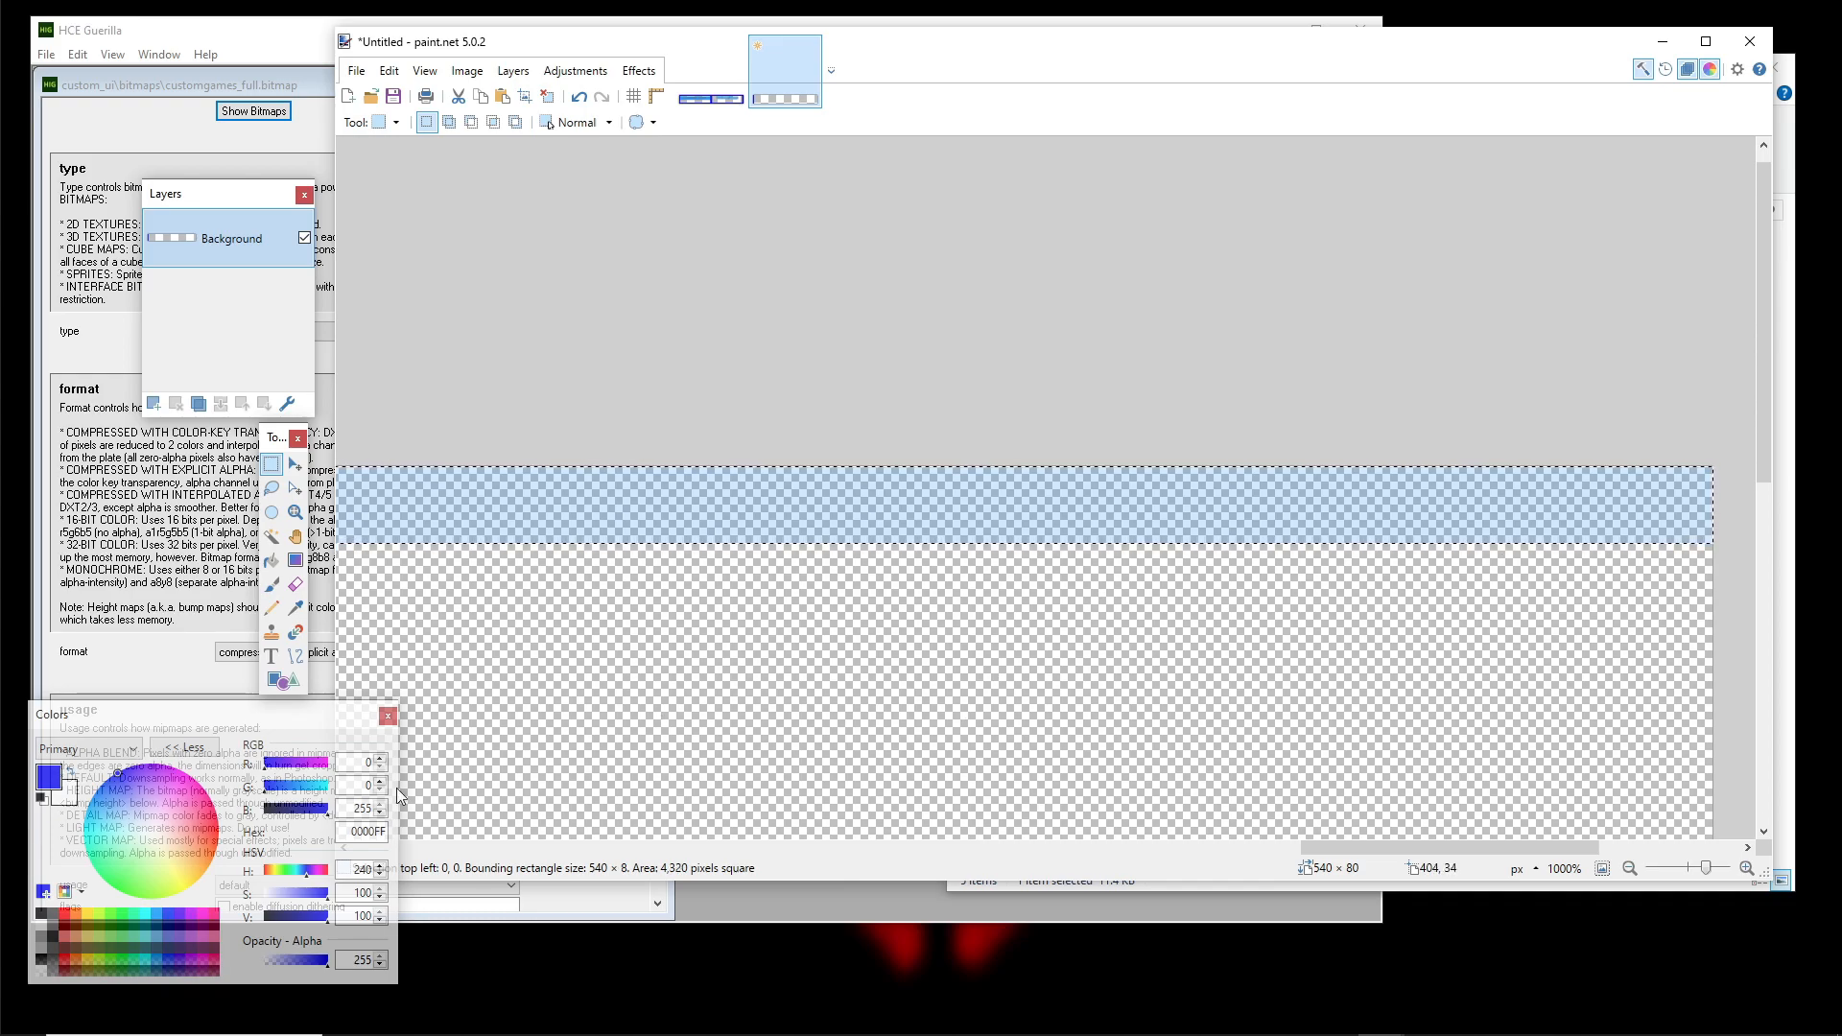
Fill the selected top strip with pure blue and deselect it with Rectangle Select
click(271, 560)
click(459, 491)
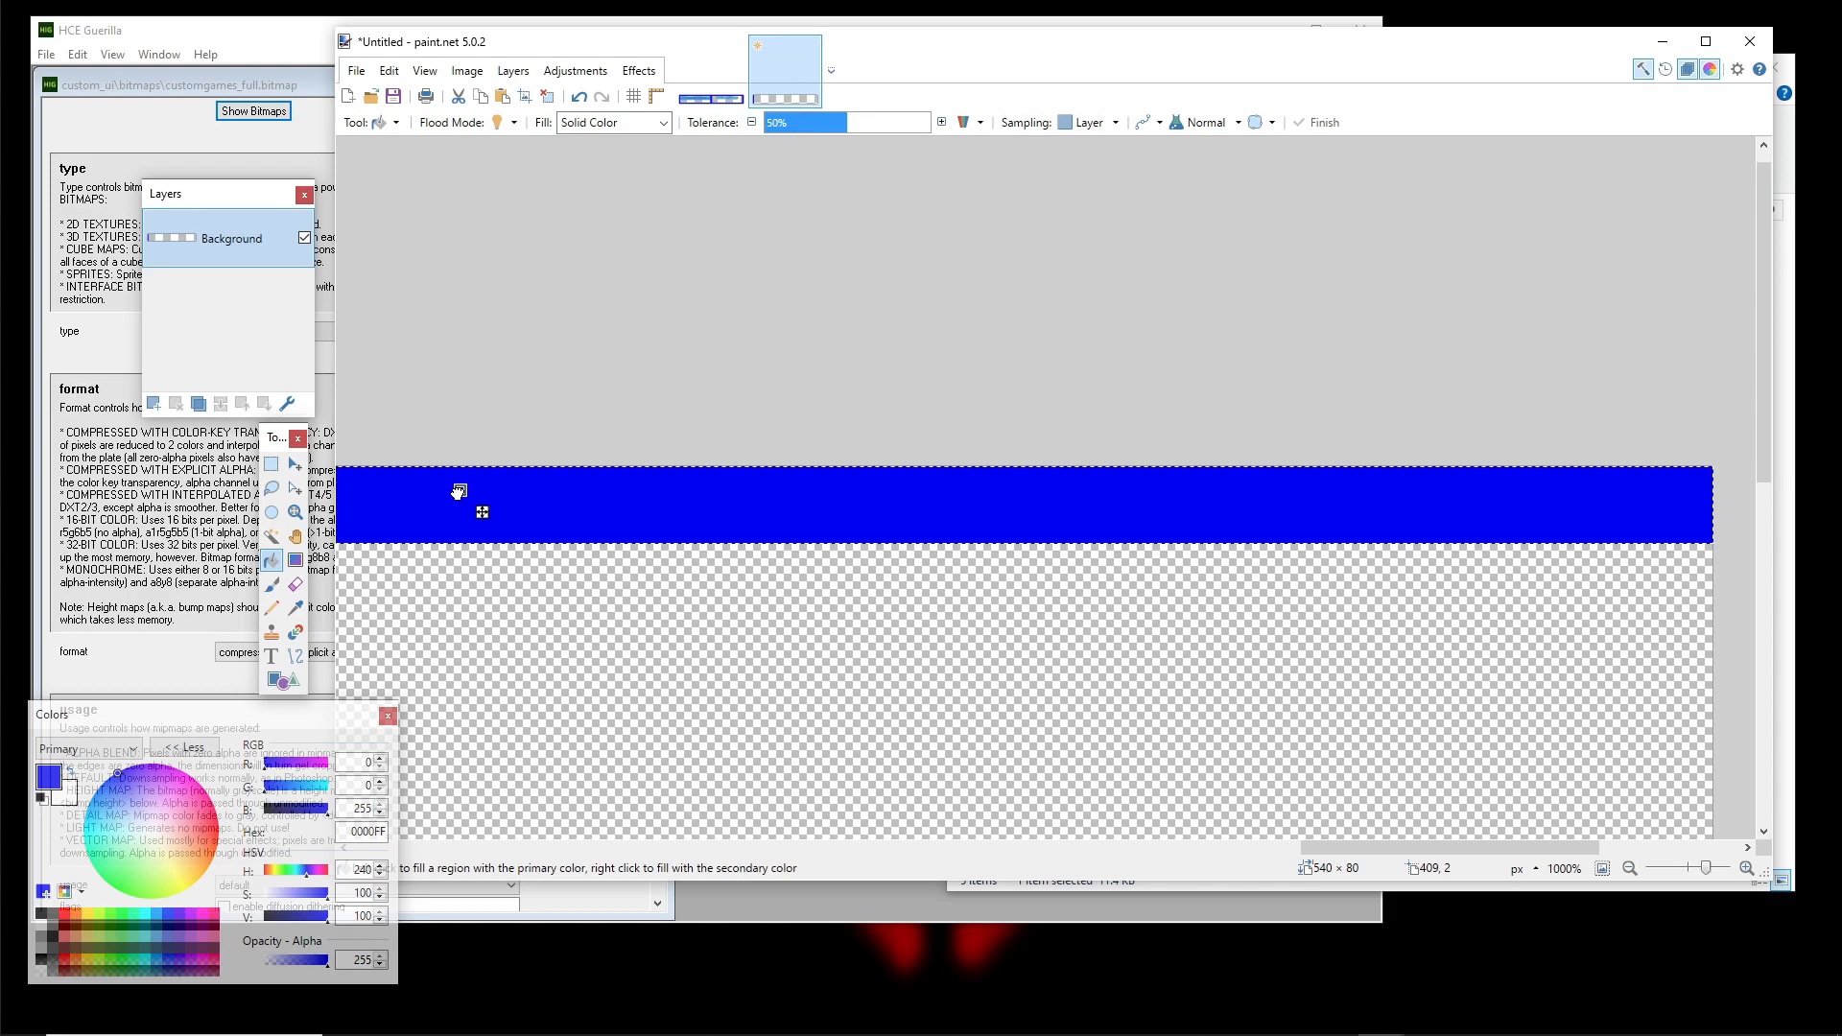
scroll(536, 513, down, 3)
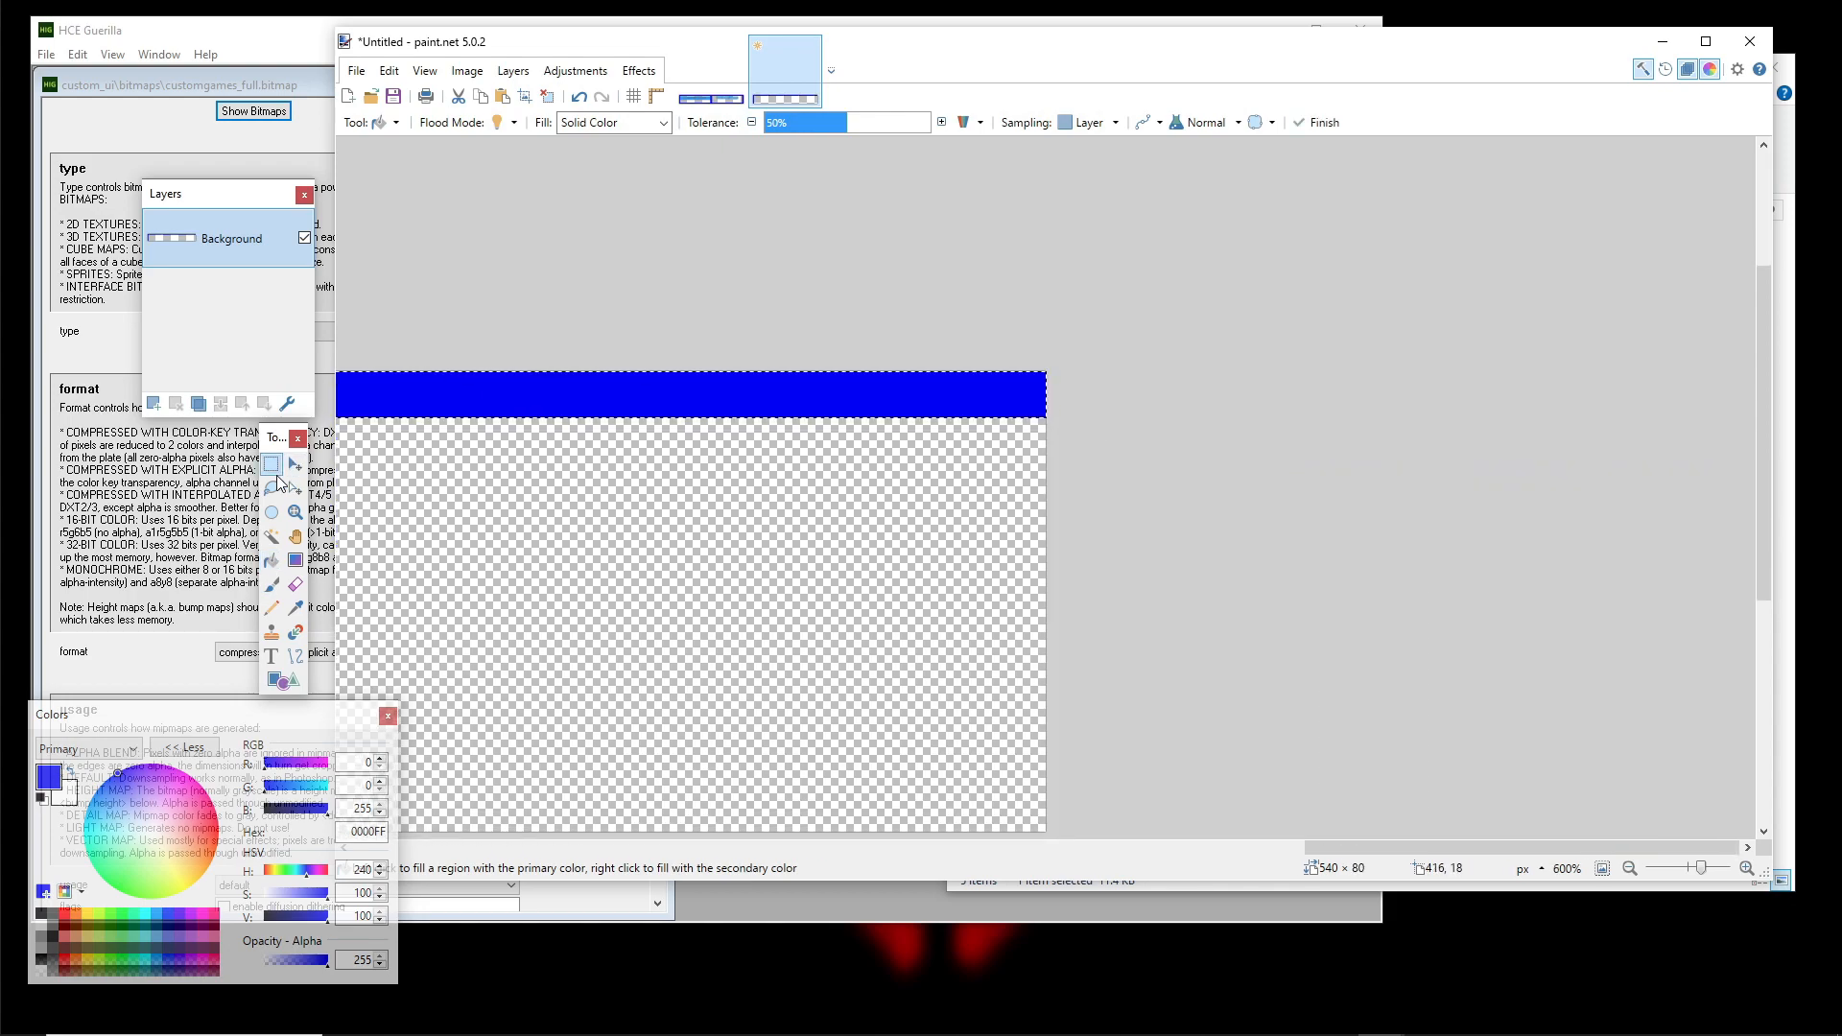
click(275, 470)
click(1138, 458)
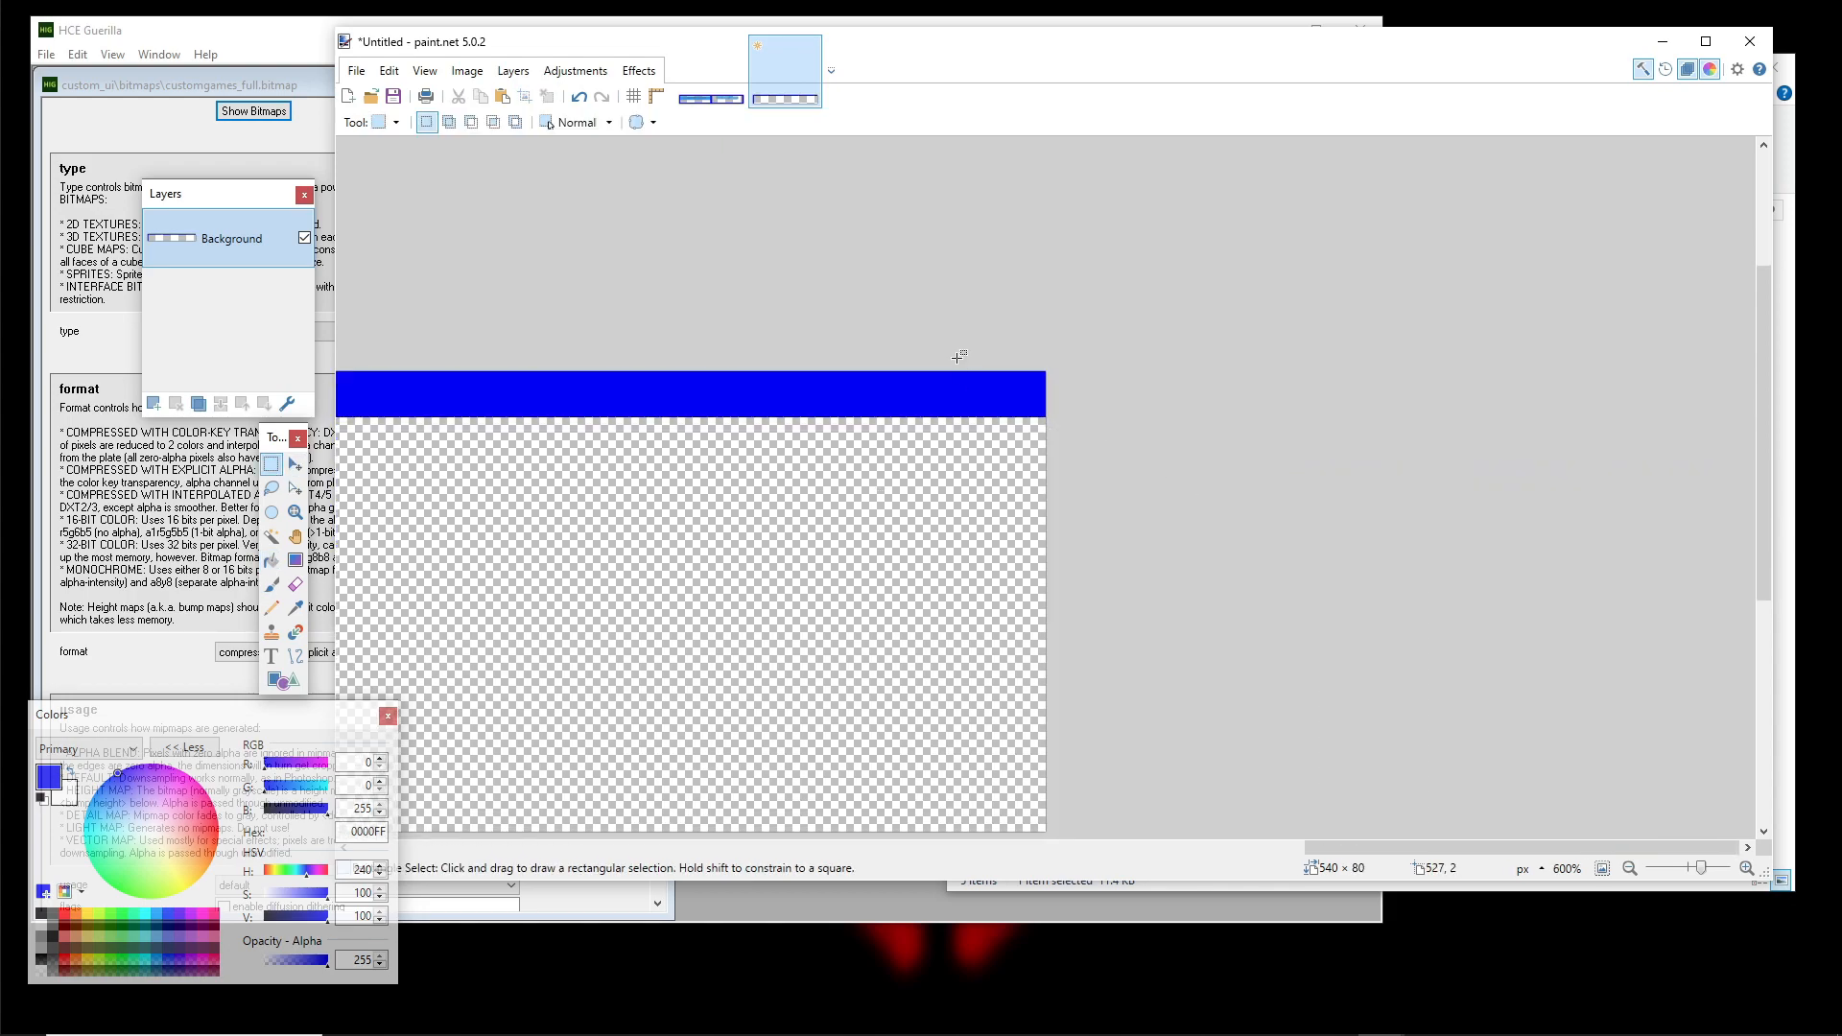
Measure the thickness of the right-hand blue border on the customgames_full image with a rectangular selection
click(716, 86)
drag(1656, 505, 840, 522)
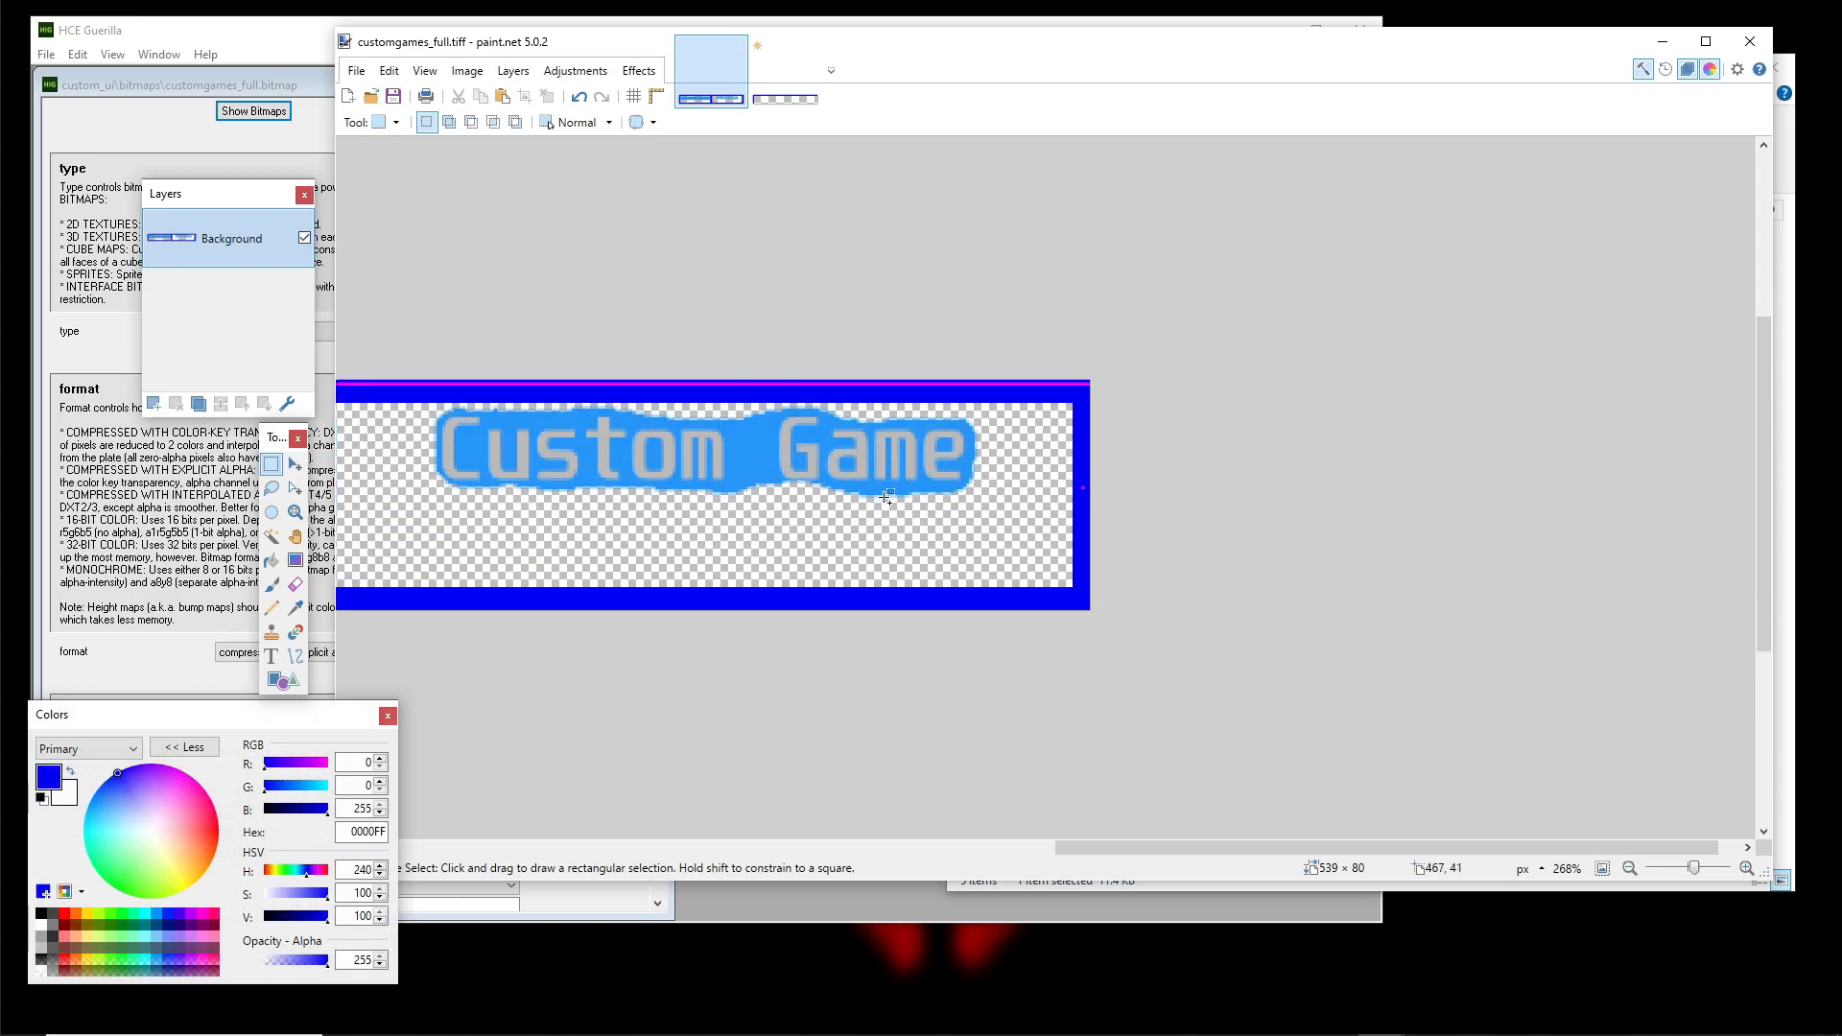
scroll(887, 498, up, 6)
scroll(1354, 429, up, 4)
drag(1286, 443, 1199, 445)
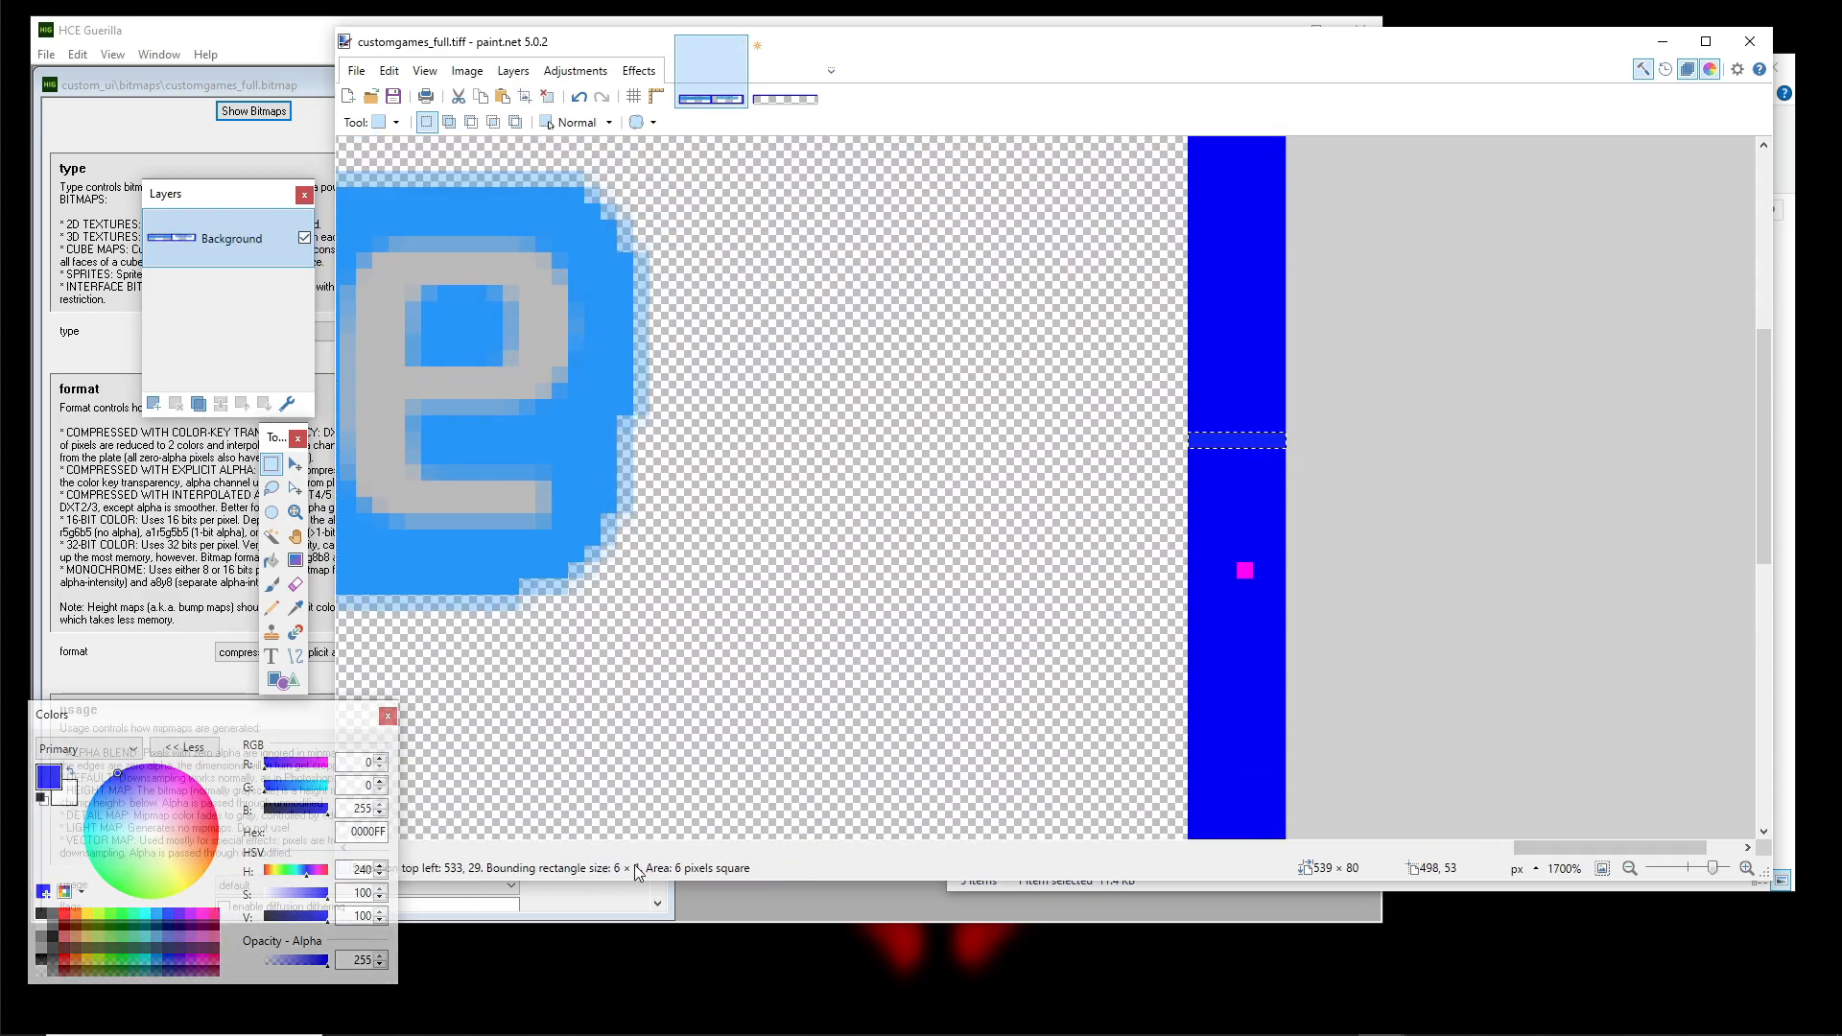
Return to the untitled canvas and select a 7 × 80 px strip along its right edge
key(ctrl+alt+v)
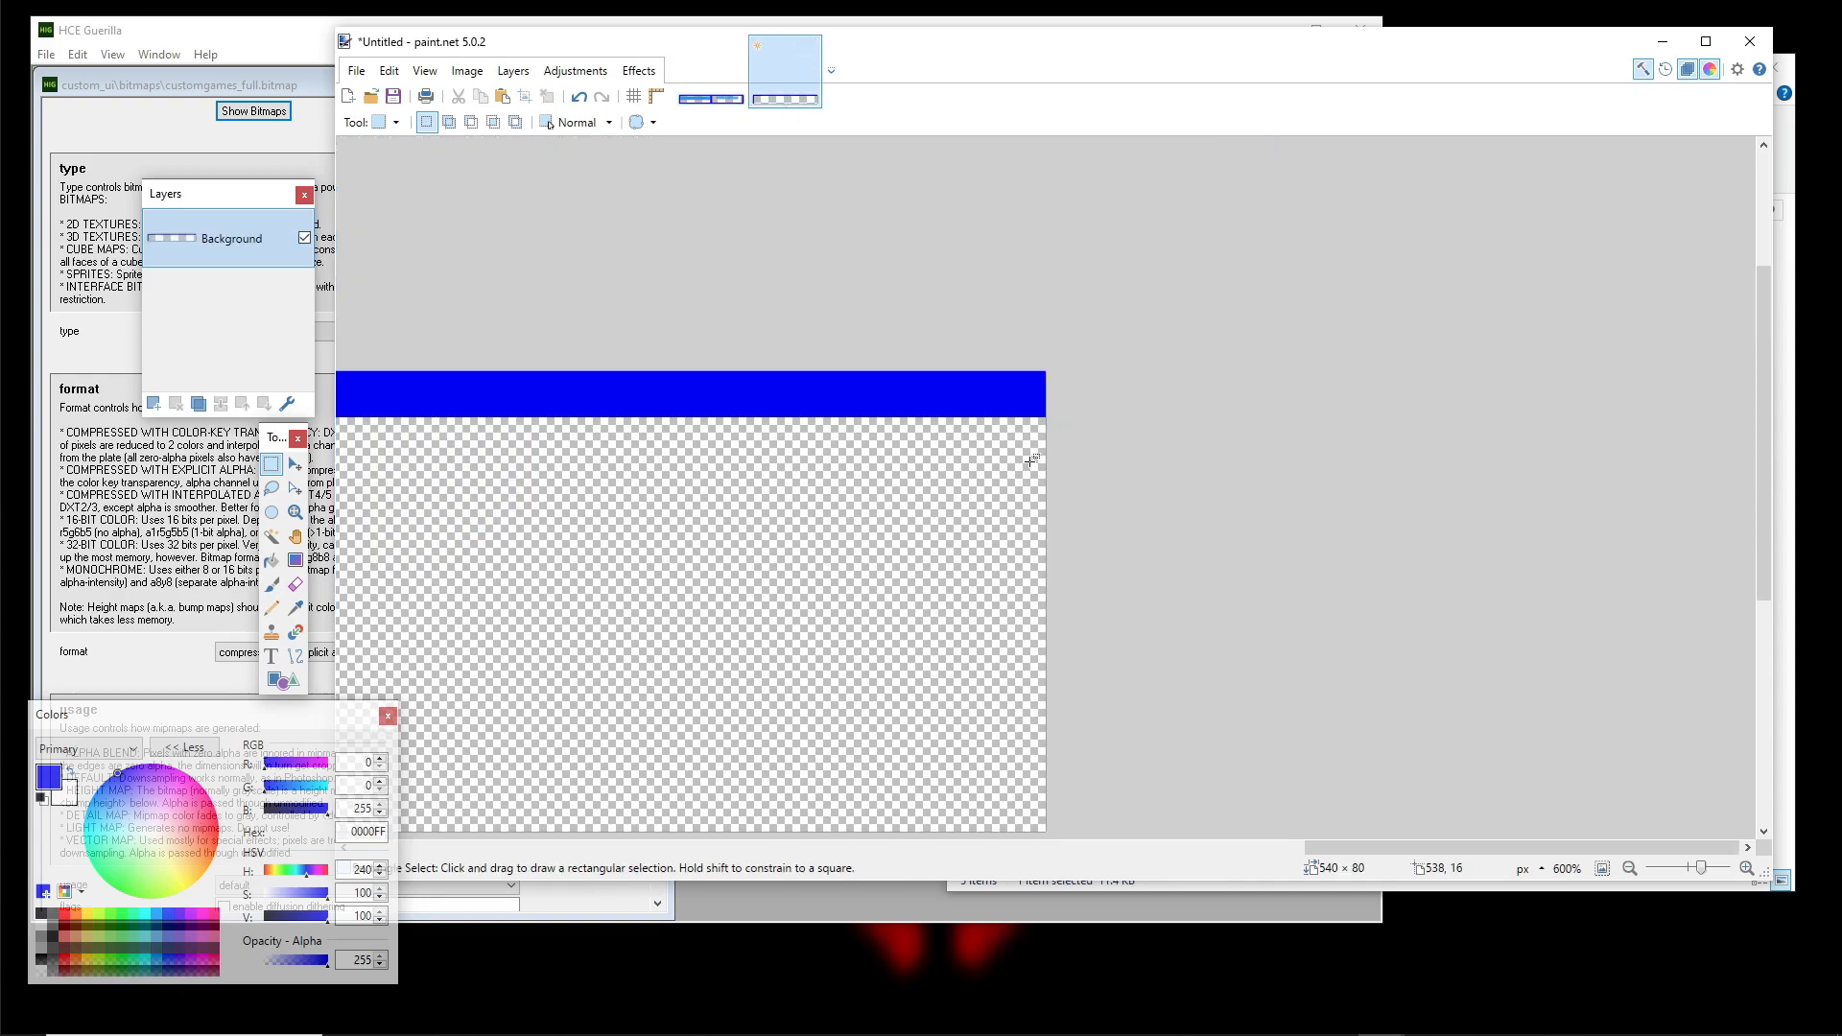
scroll(1024, 417, up, 3)
drag(1068, 336, 1072, 872)
scroll(1067, 733, down, 6)
scroll(1071, 804, up, 8)
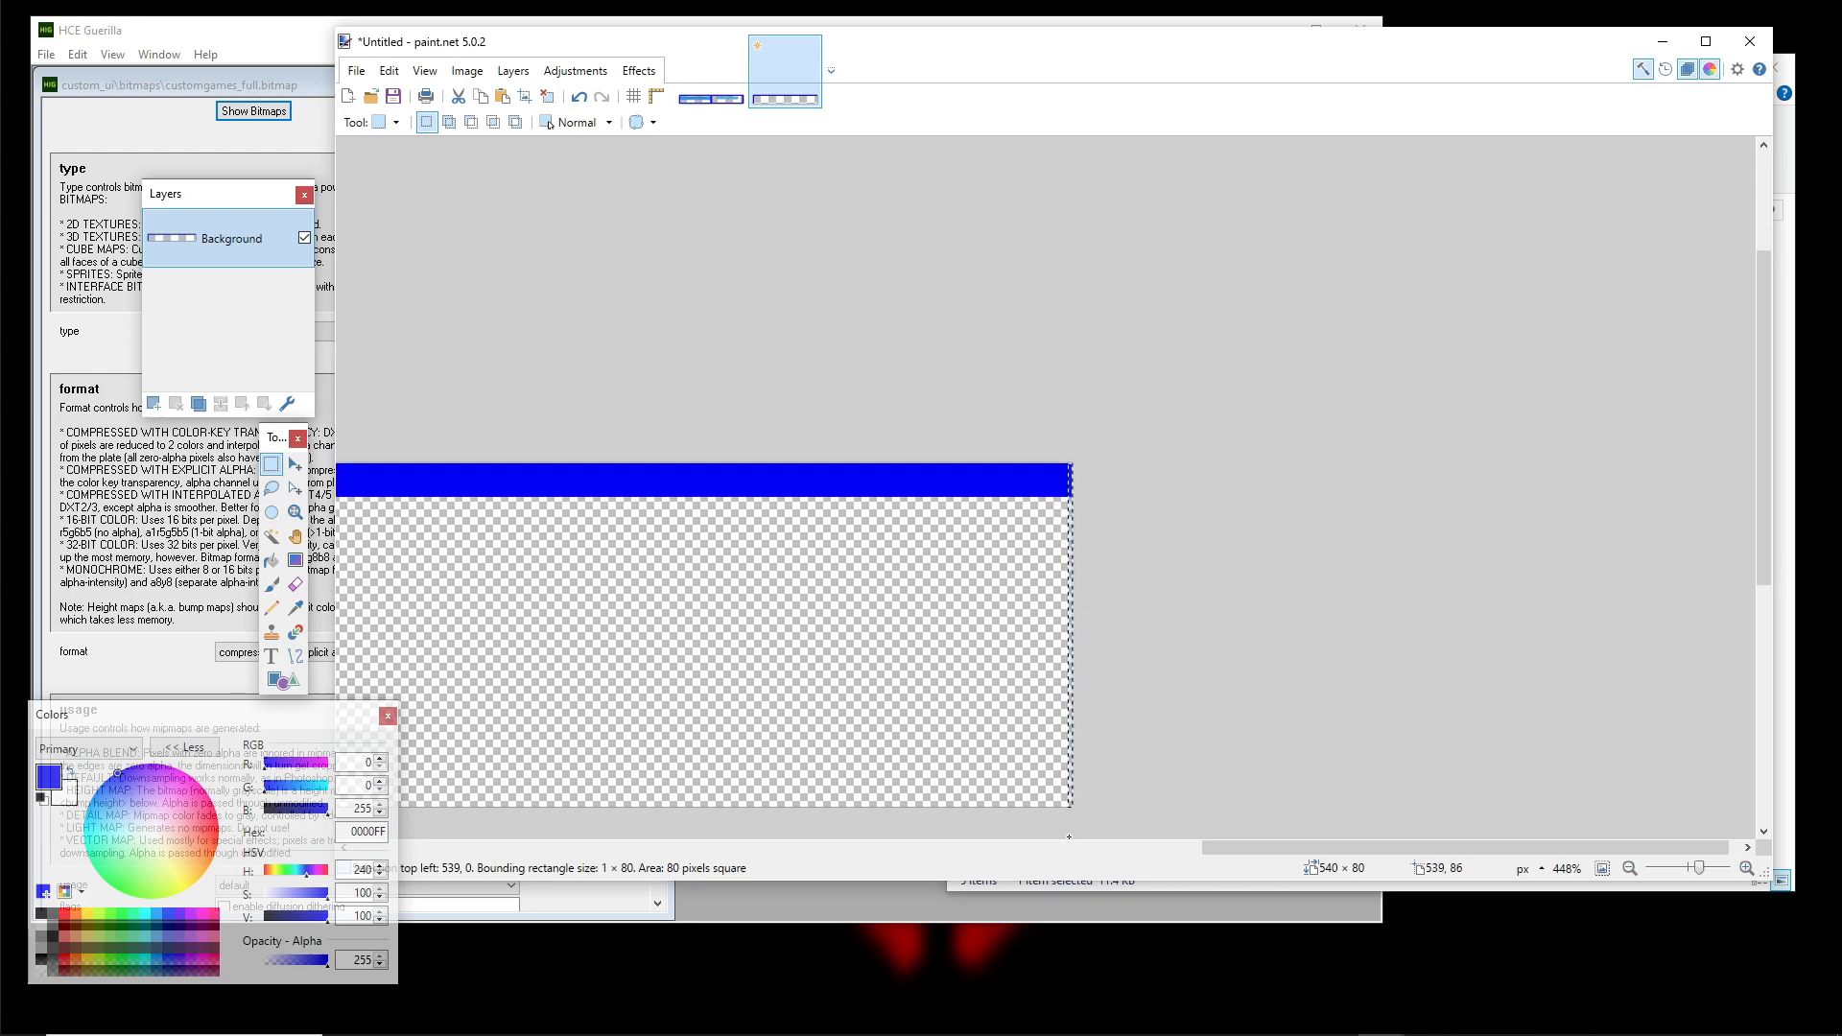
drag(1072, 773, 998, 779)
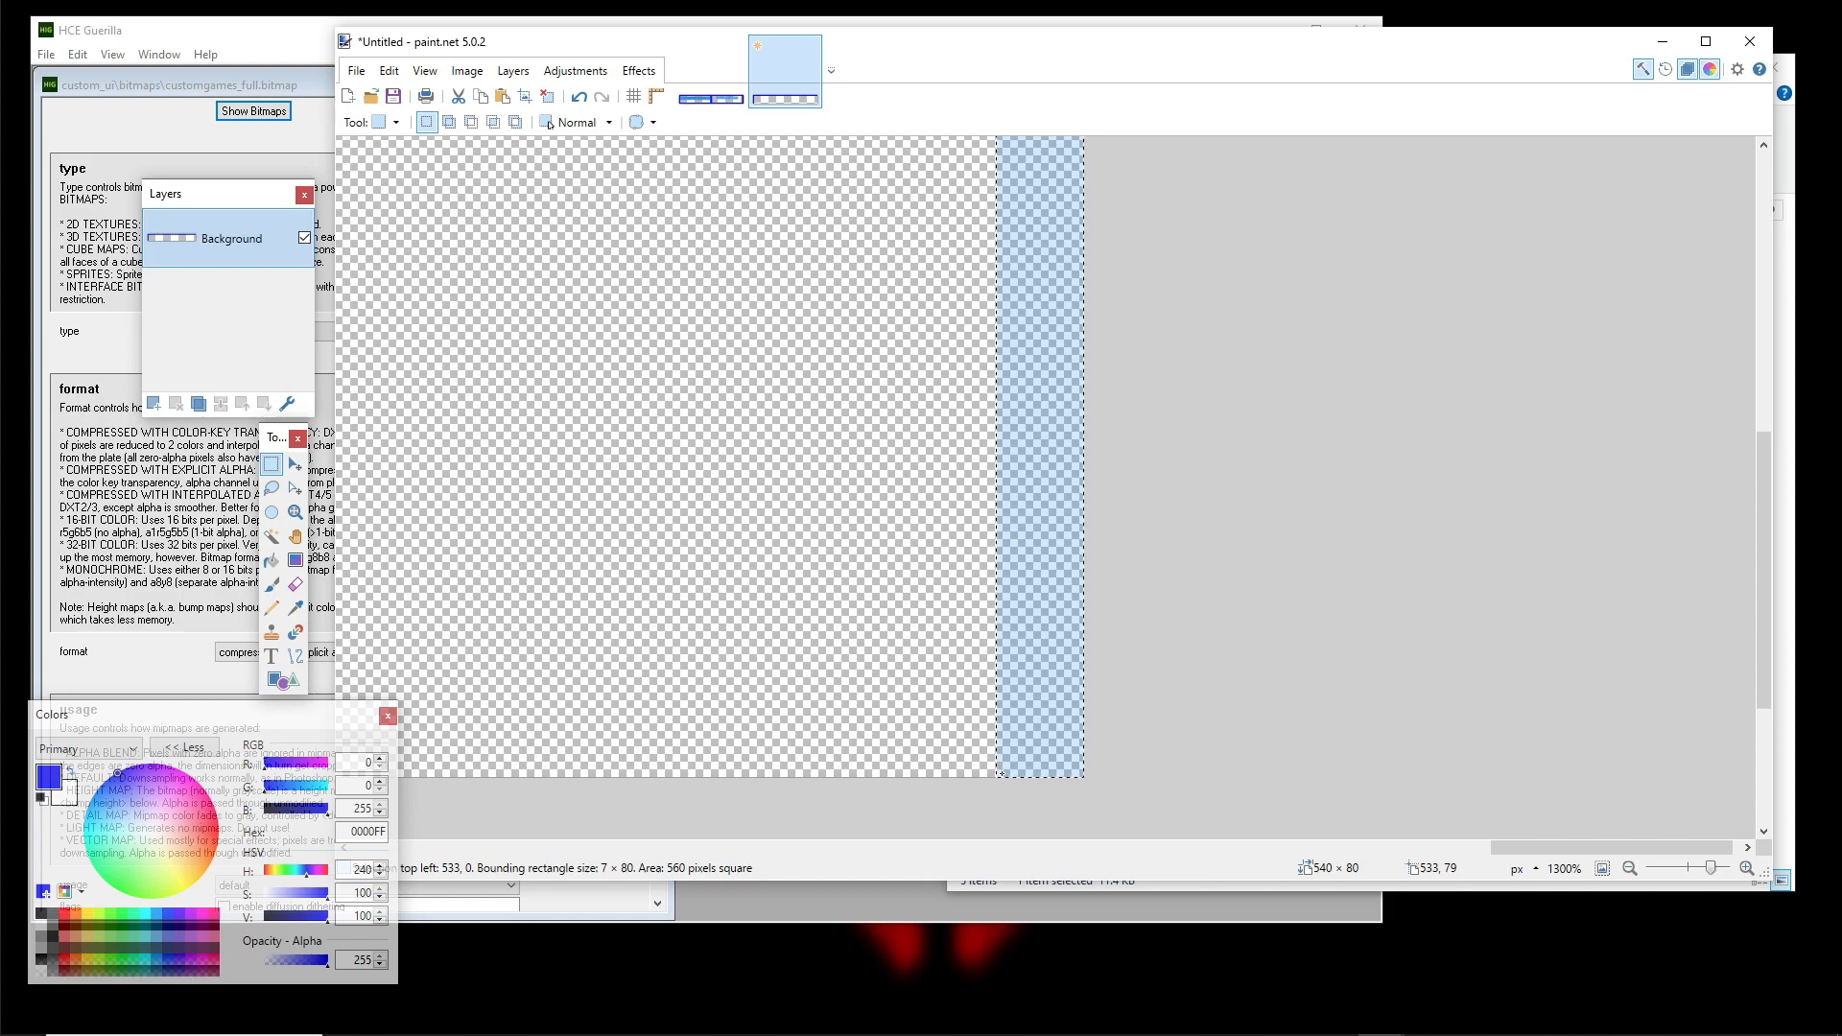
Fill the selected right-hand strip with pure blue and deselect it with Rectangle Select
click(271, 561)
click(1064, 509)
scroll(1106, 477, down, 1)
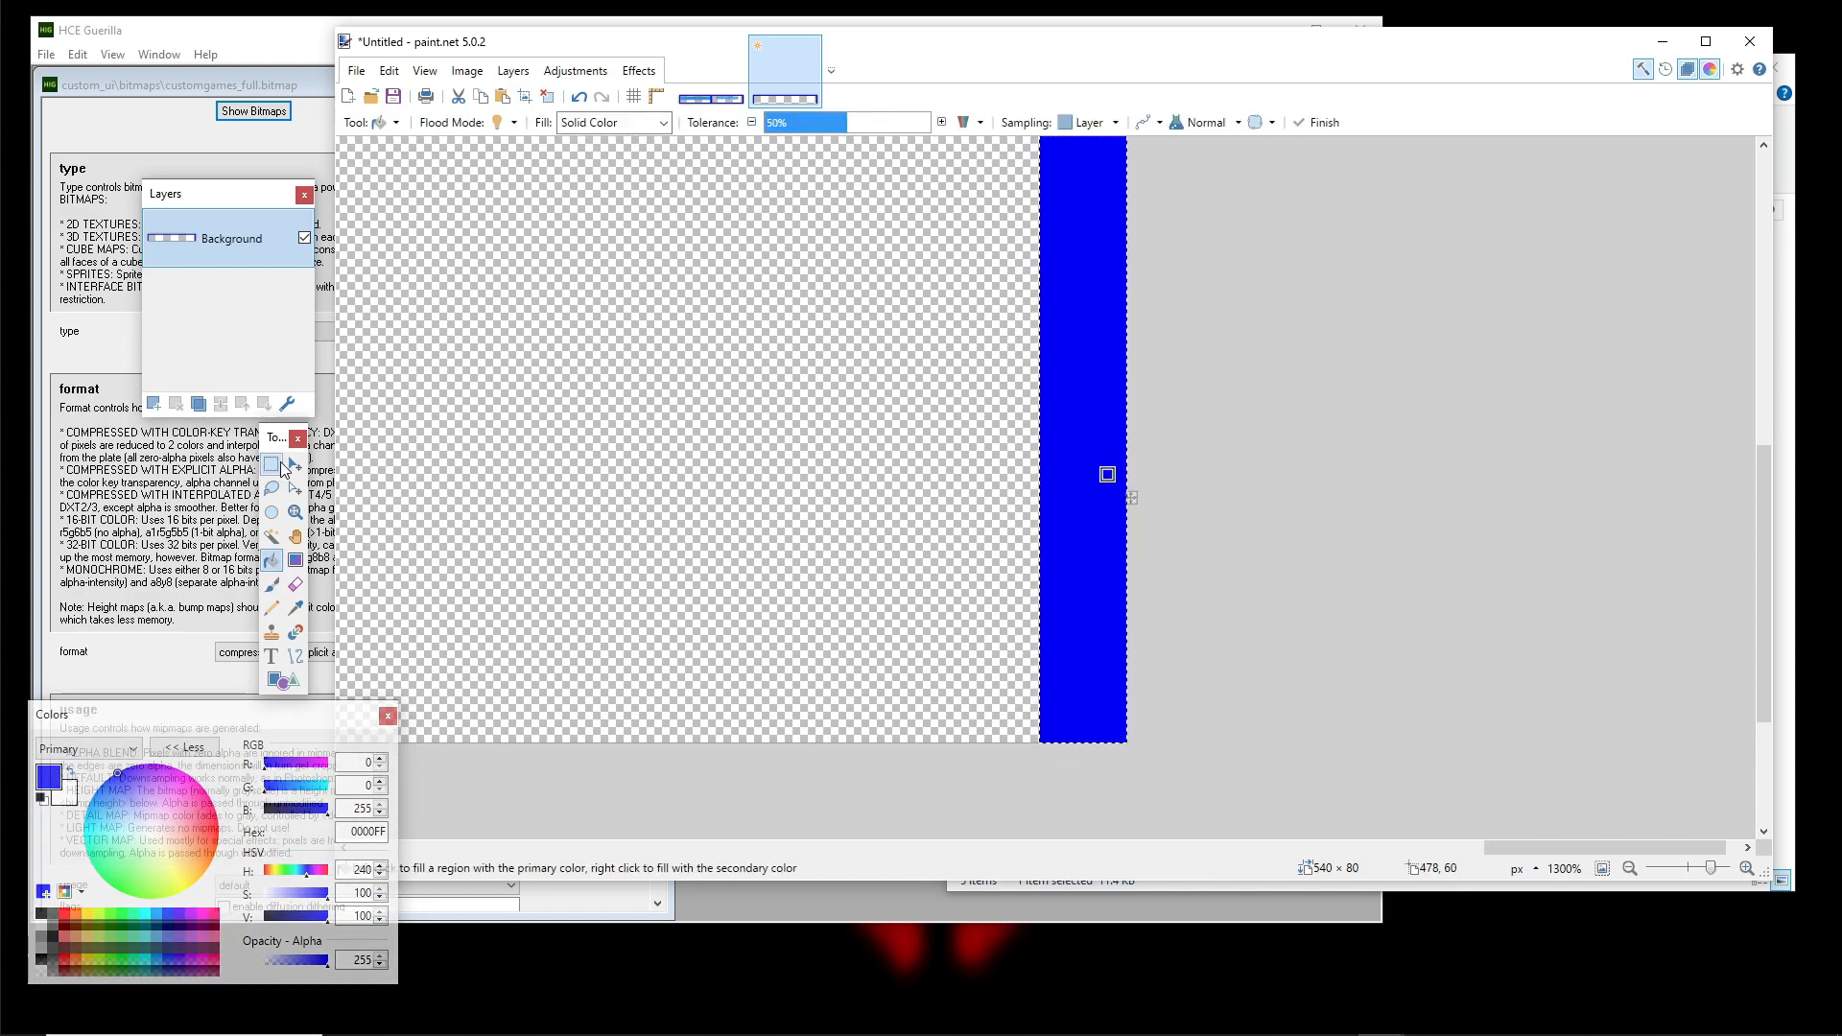
click(272, 465)
click(910, 717)
Select a full-width strip along the canvas's bottom edge and shrink it to 540 × 8 px with Move Selected Pixels
scroll(1128, 741, down, 9)
drag(1128, 741, 348, 697)
scroll(449, 757, up, 2)
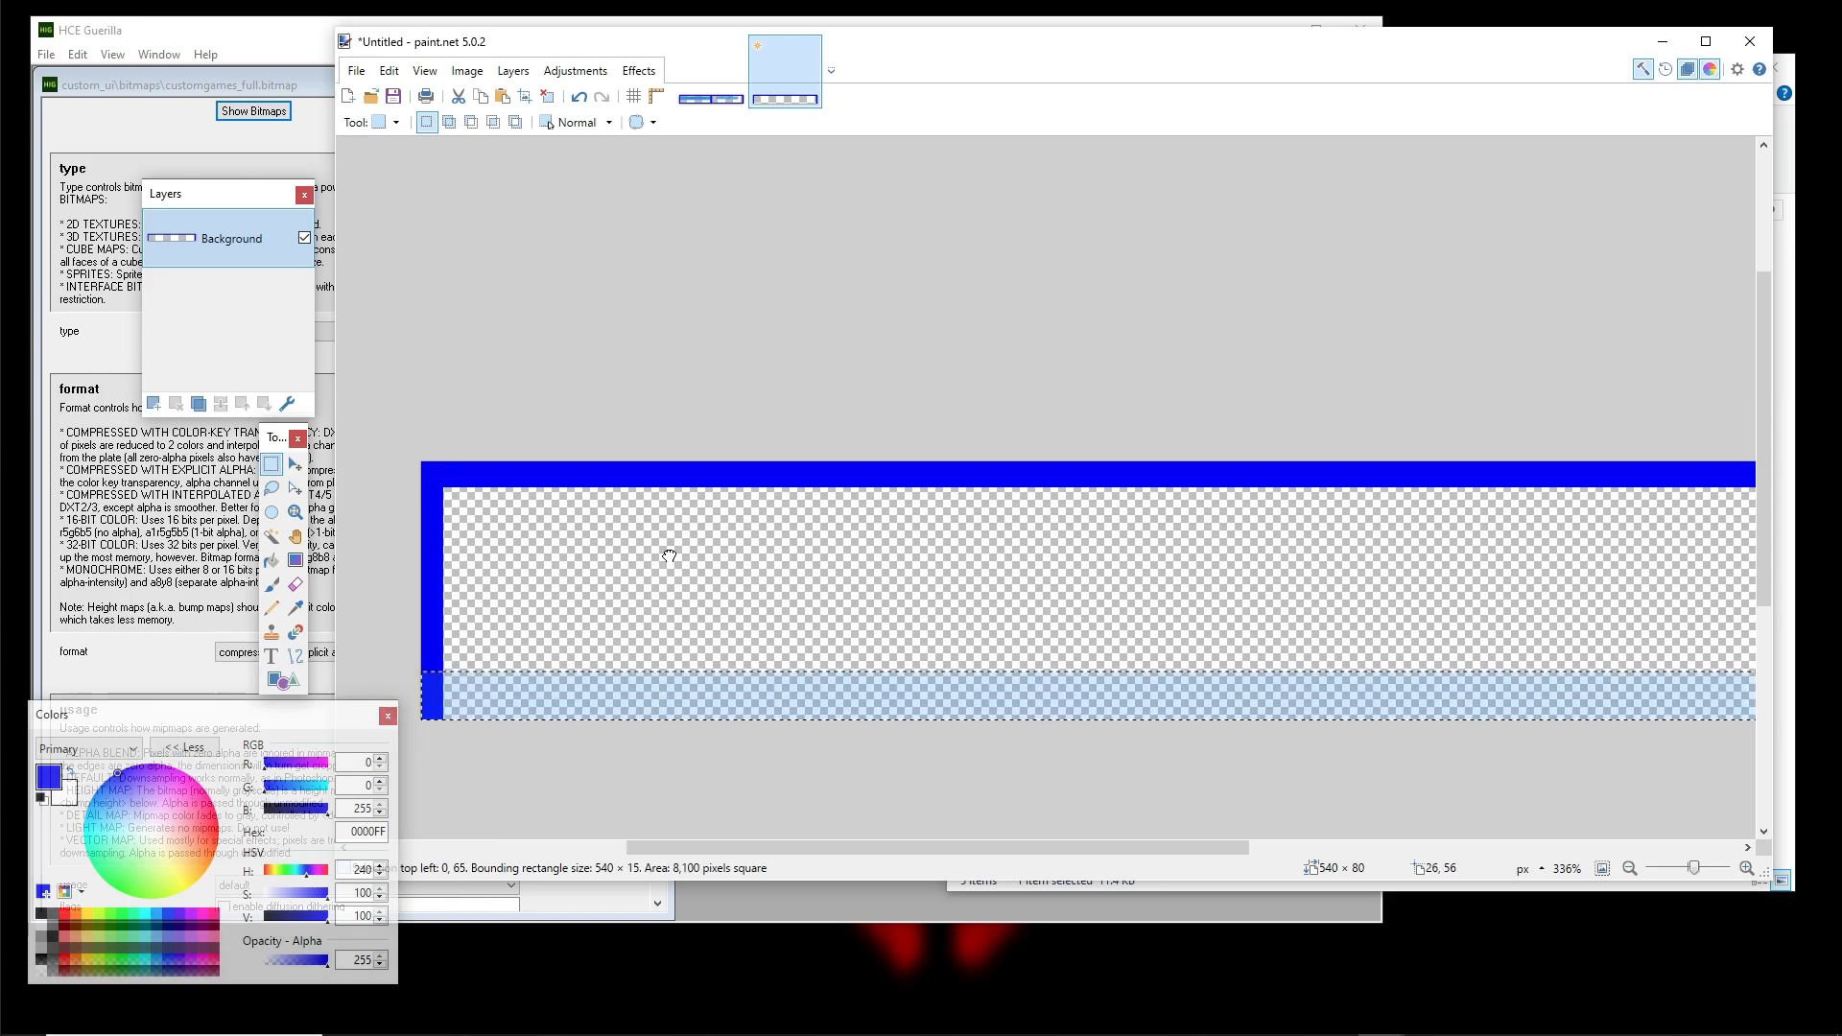
drag(234, 720, 1505, 705)
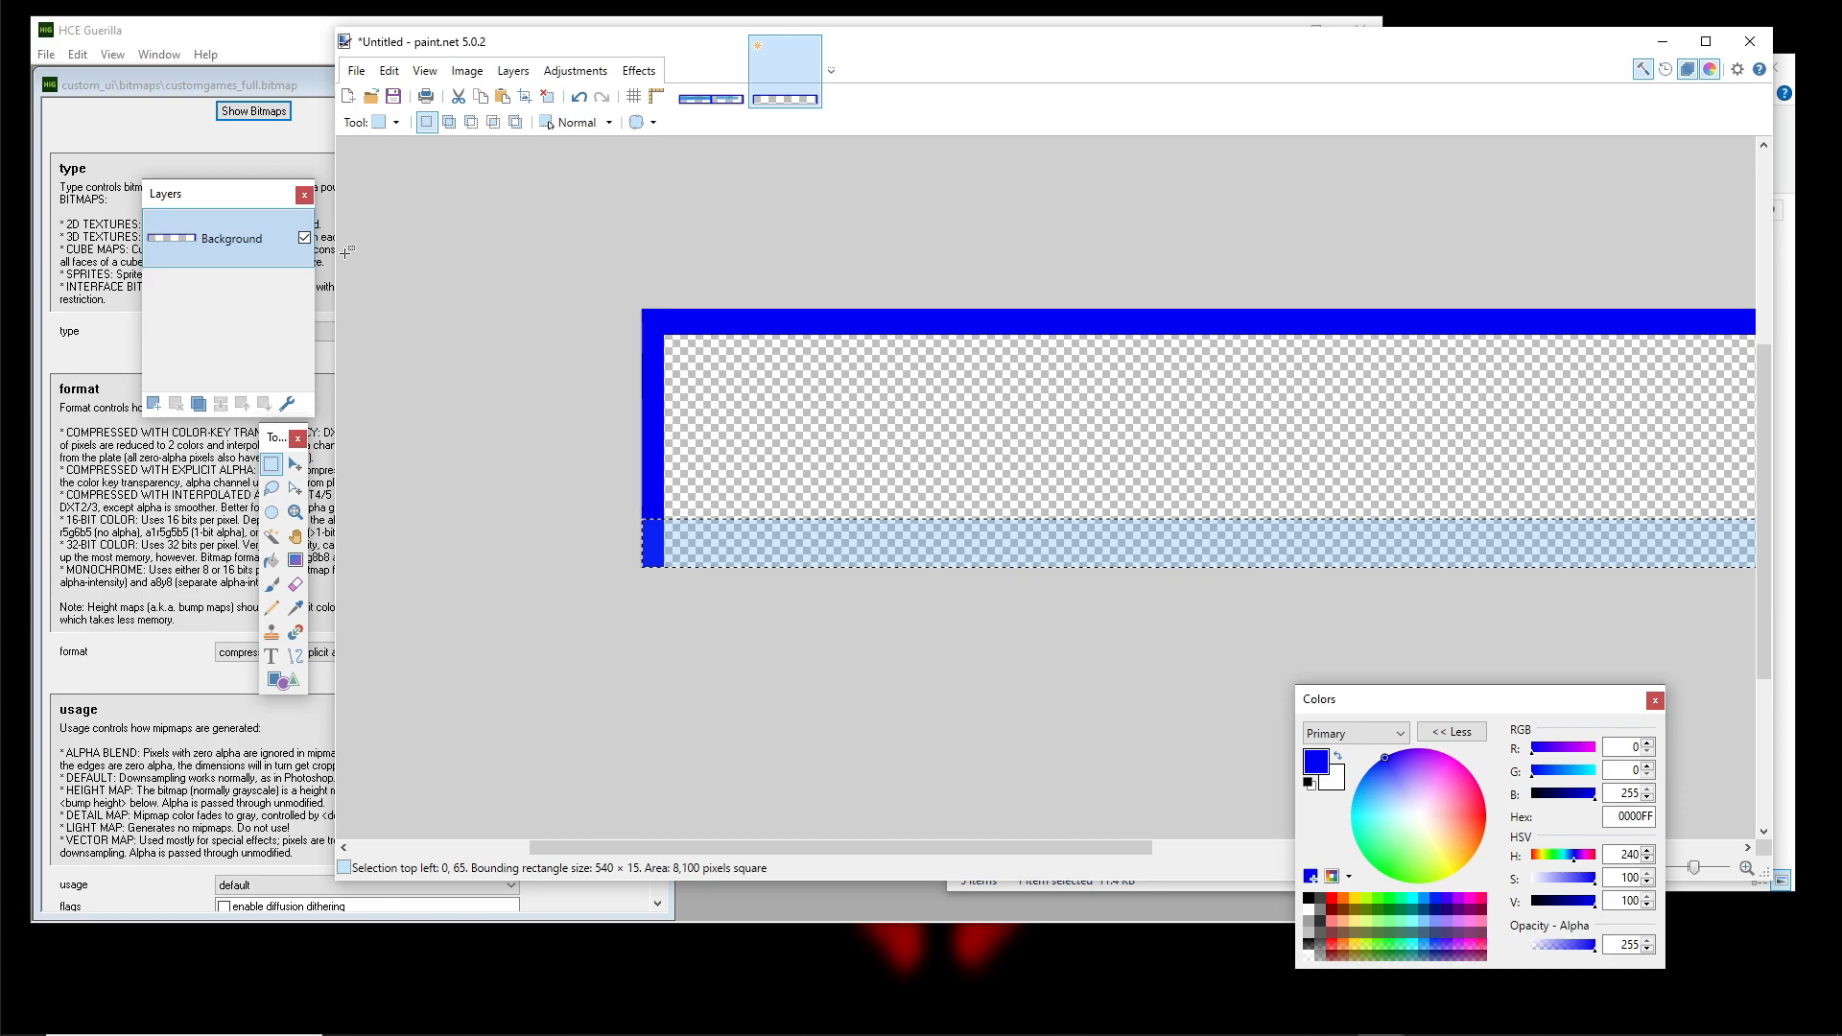
click(295, 465)
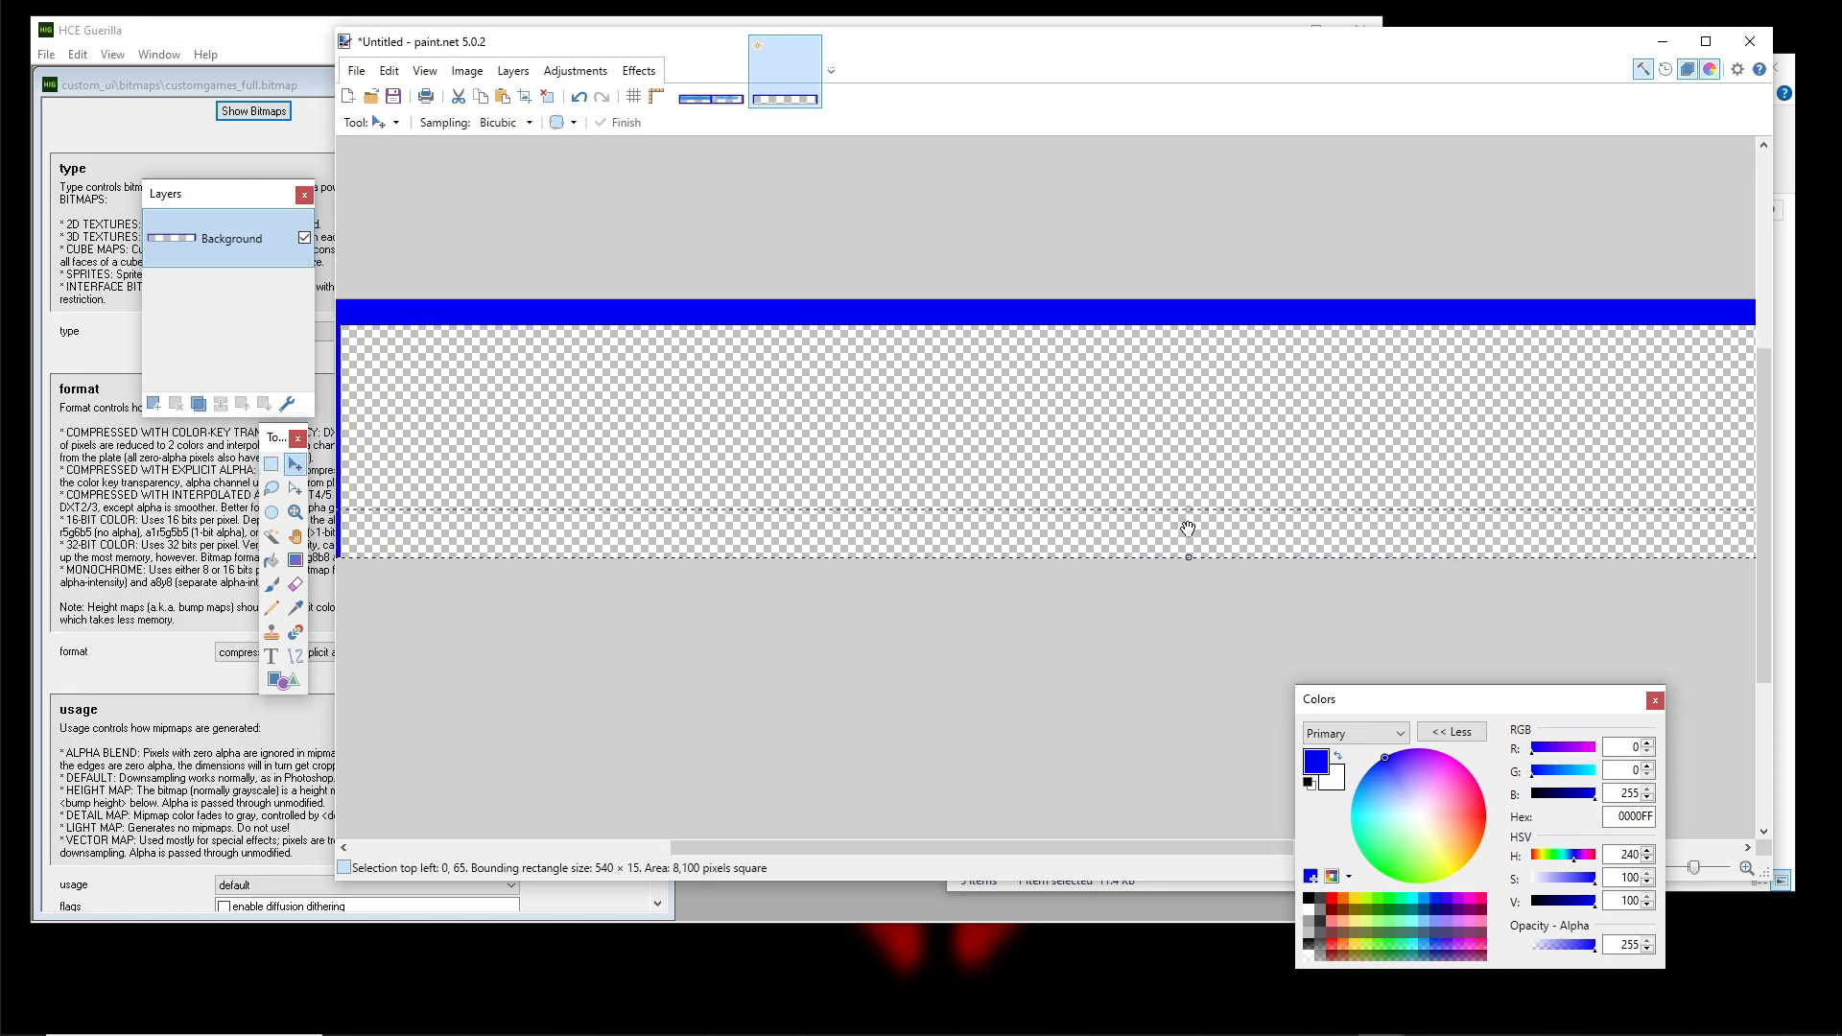
drag(1189, 509, 1193, 543)
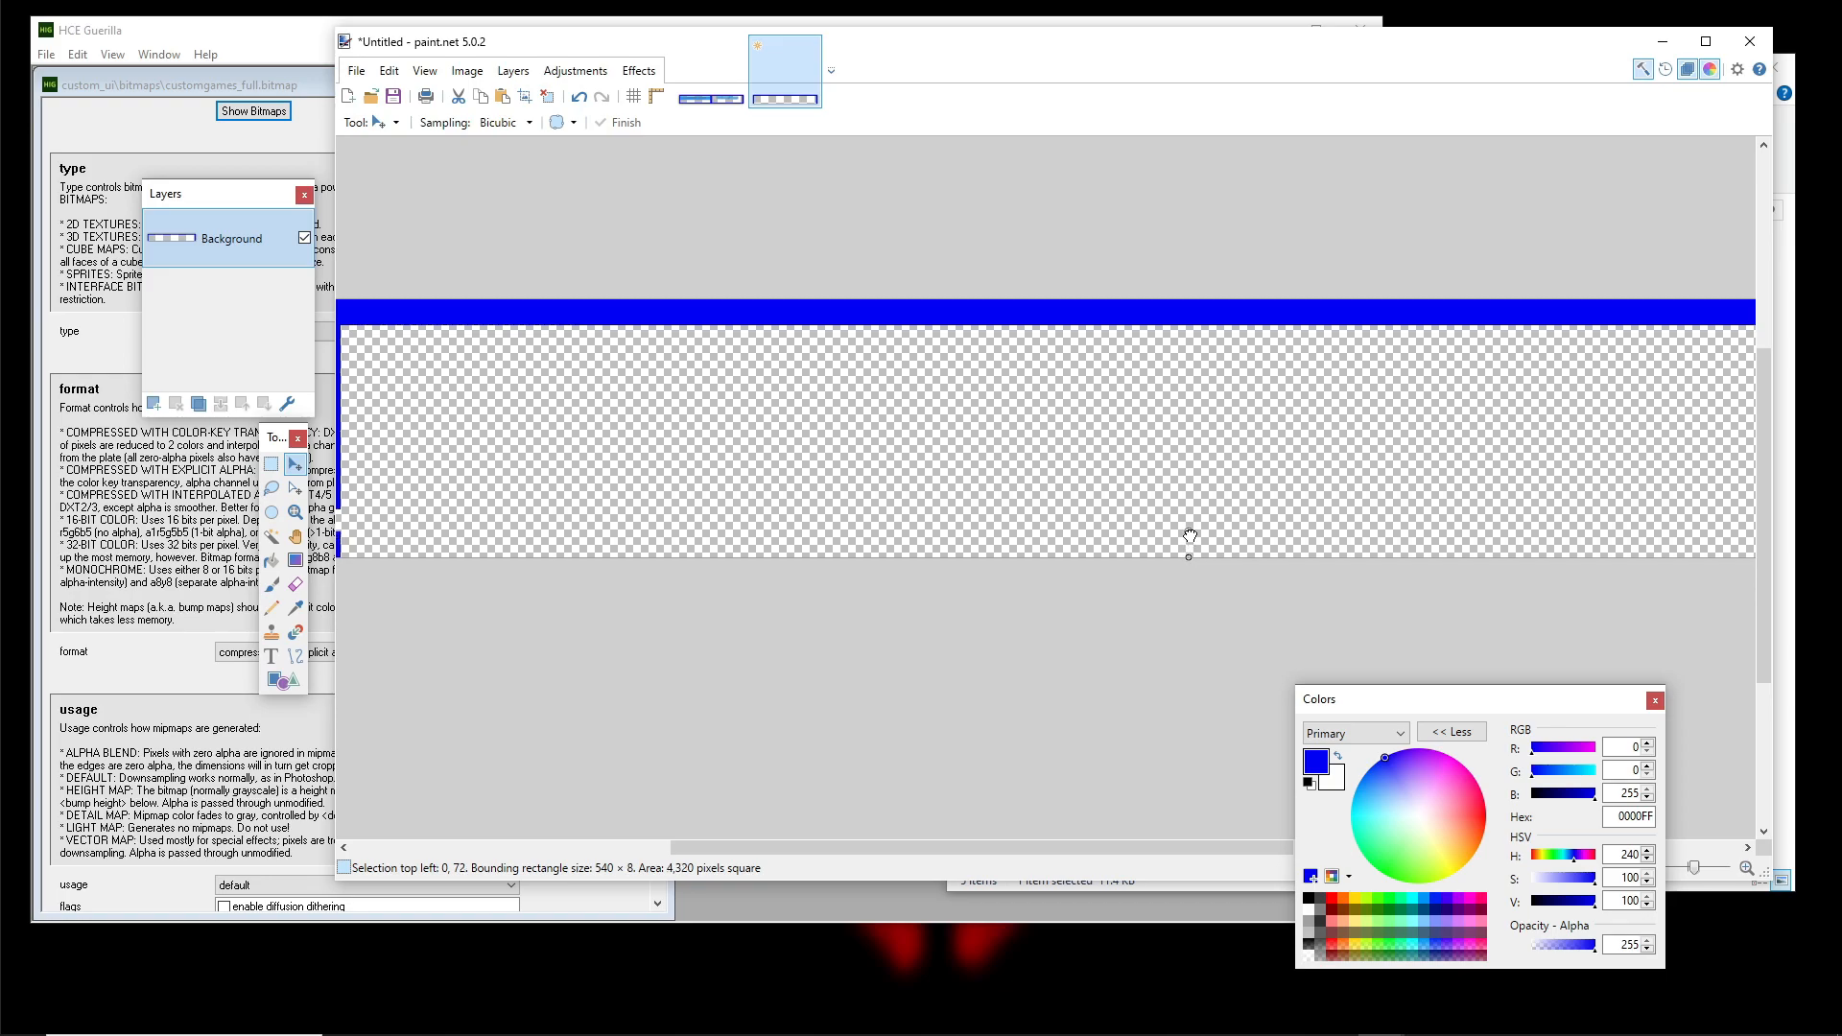
Fill the selected bottom strip with pure blue using the Paint Bucket
click(272, 560)
click(401, 537)
scroll(769, 565, down, 3)
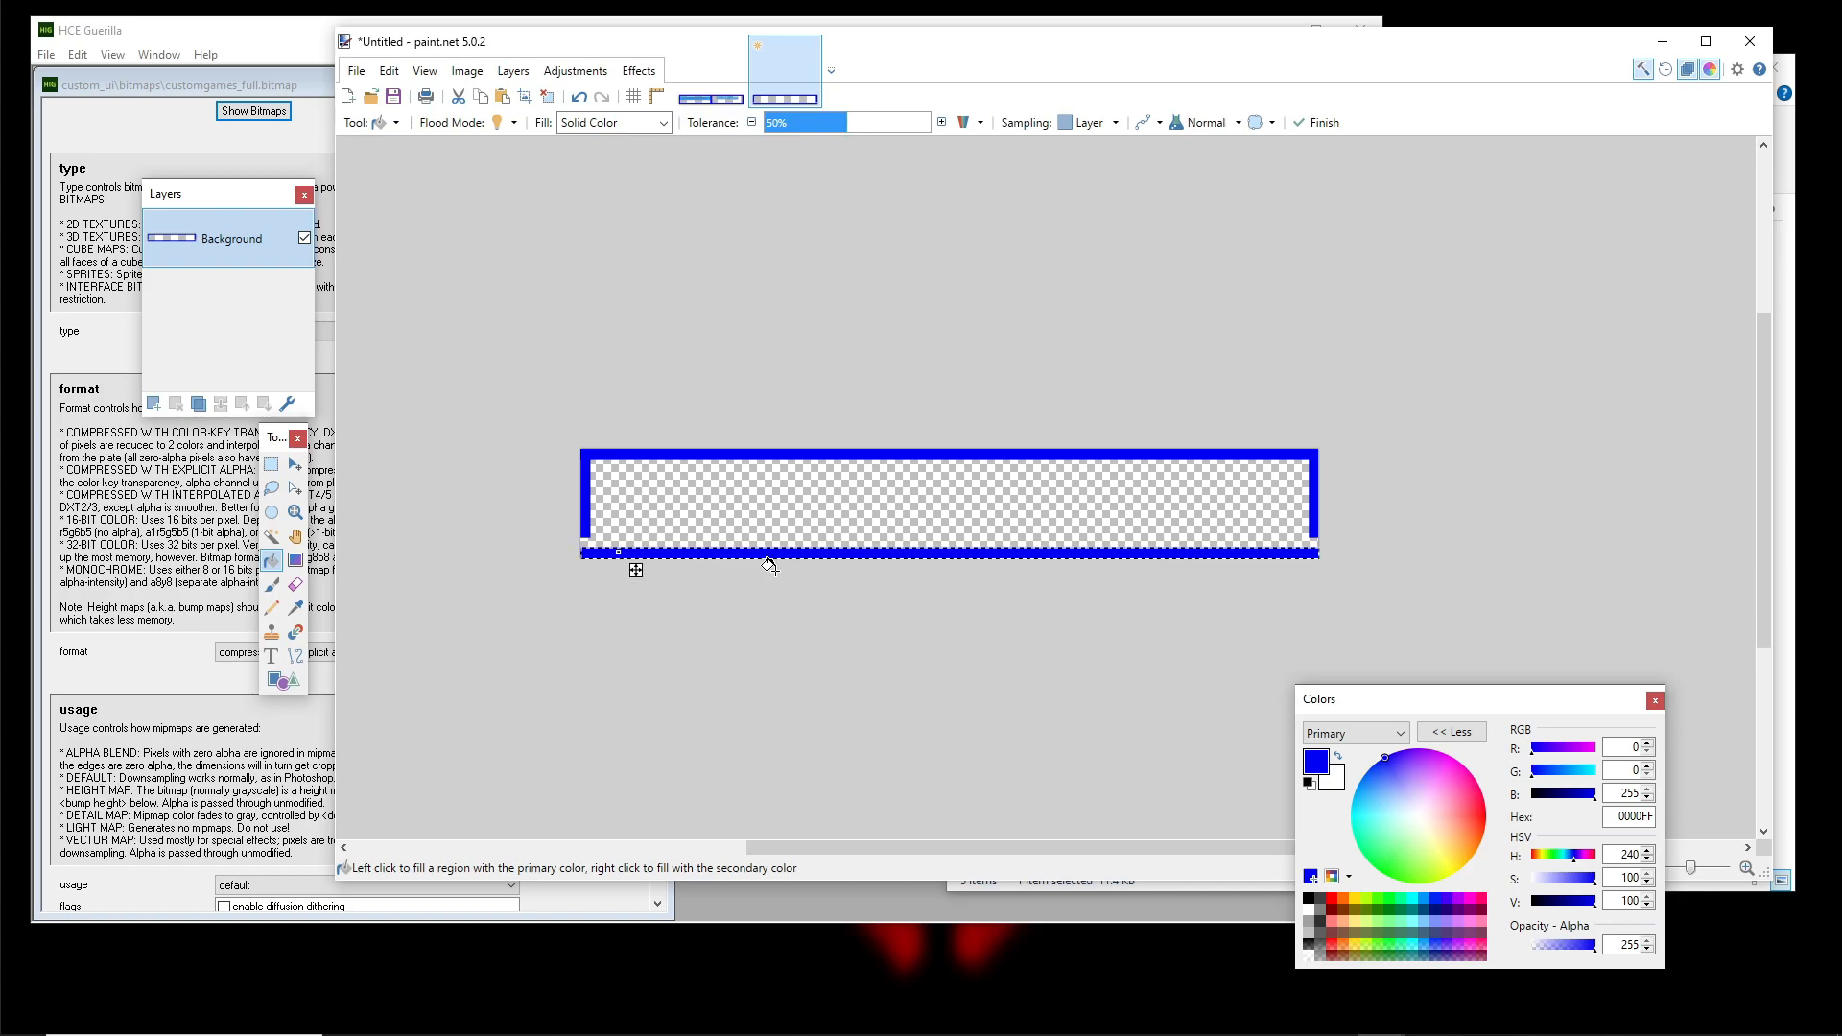
Select the 7 × 16 px gap at the frame's lower-left corner and fill it with pure blue
scroll(769, 565, up, 5)
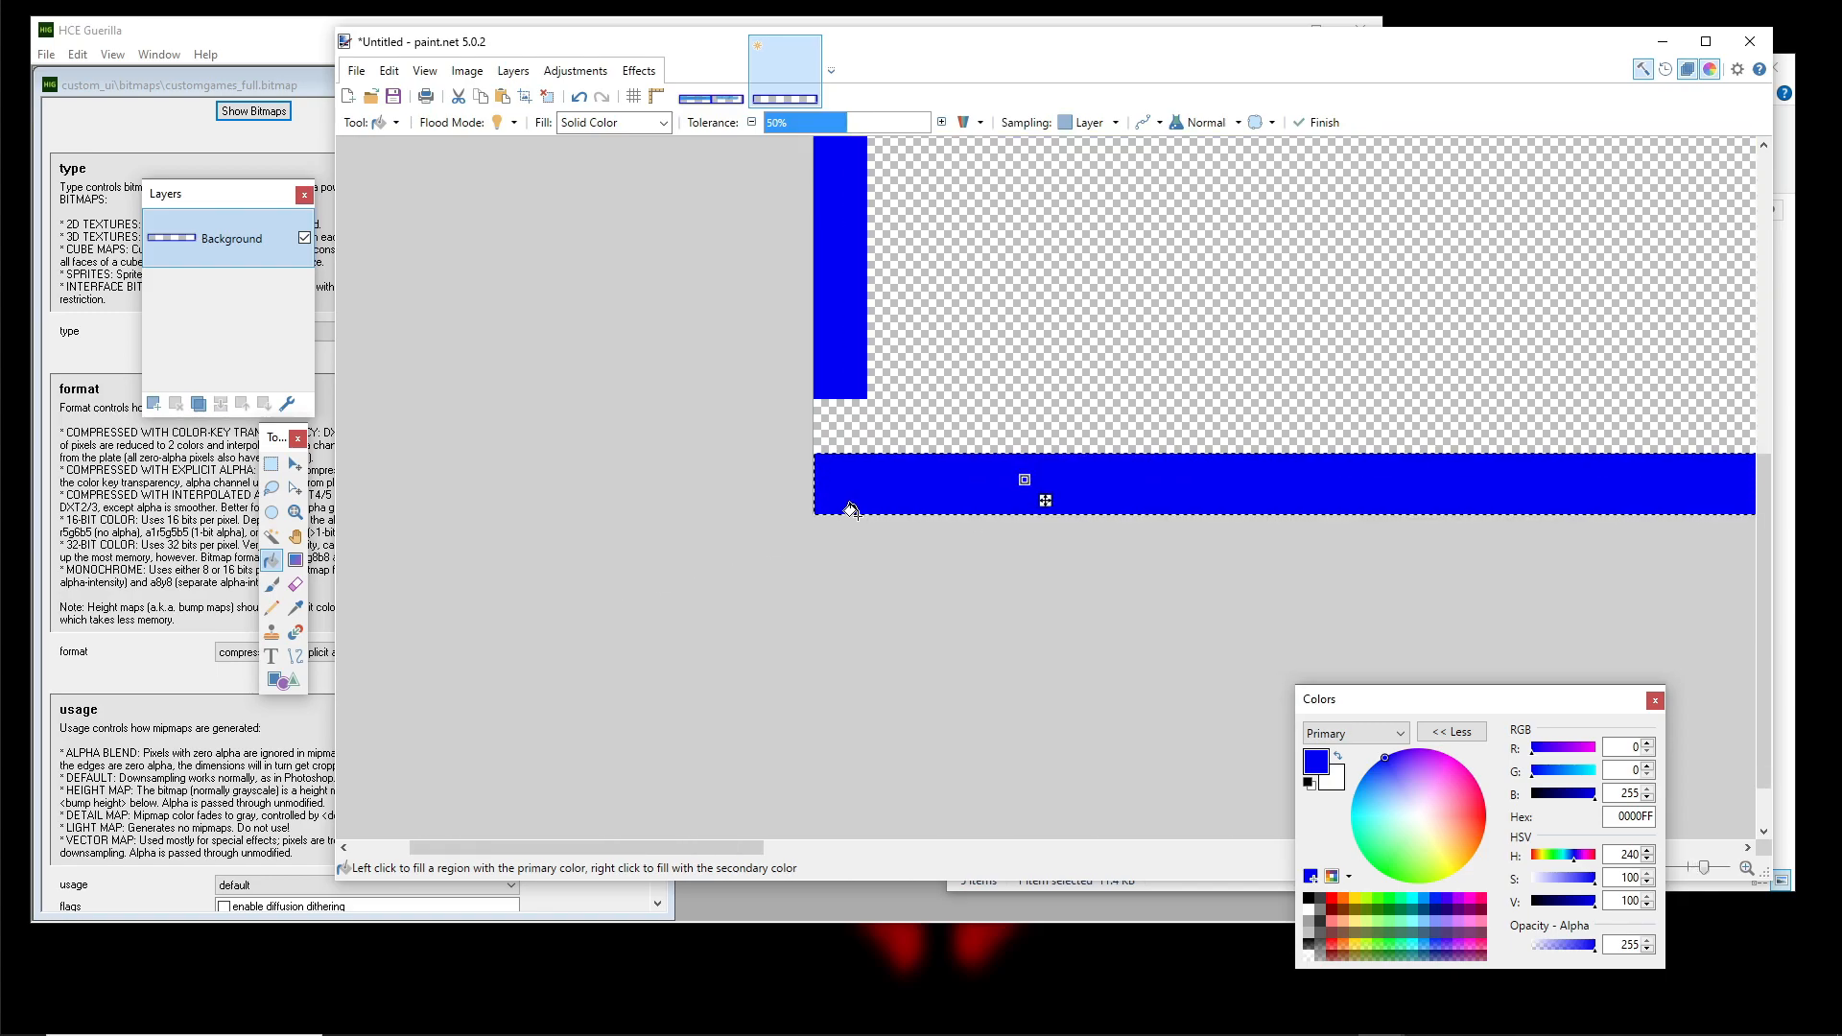
key(s)
click(858, 395)
mouse_move(857, 394)
mouse_down()
mouse_move(818, 555)
mouse_move(789, 555)
mouse_up()
key(f)
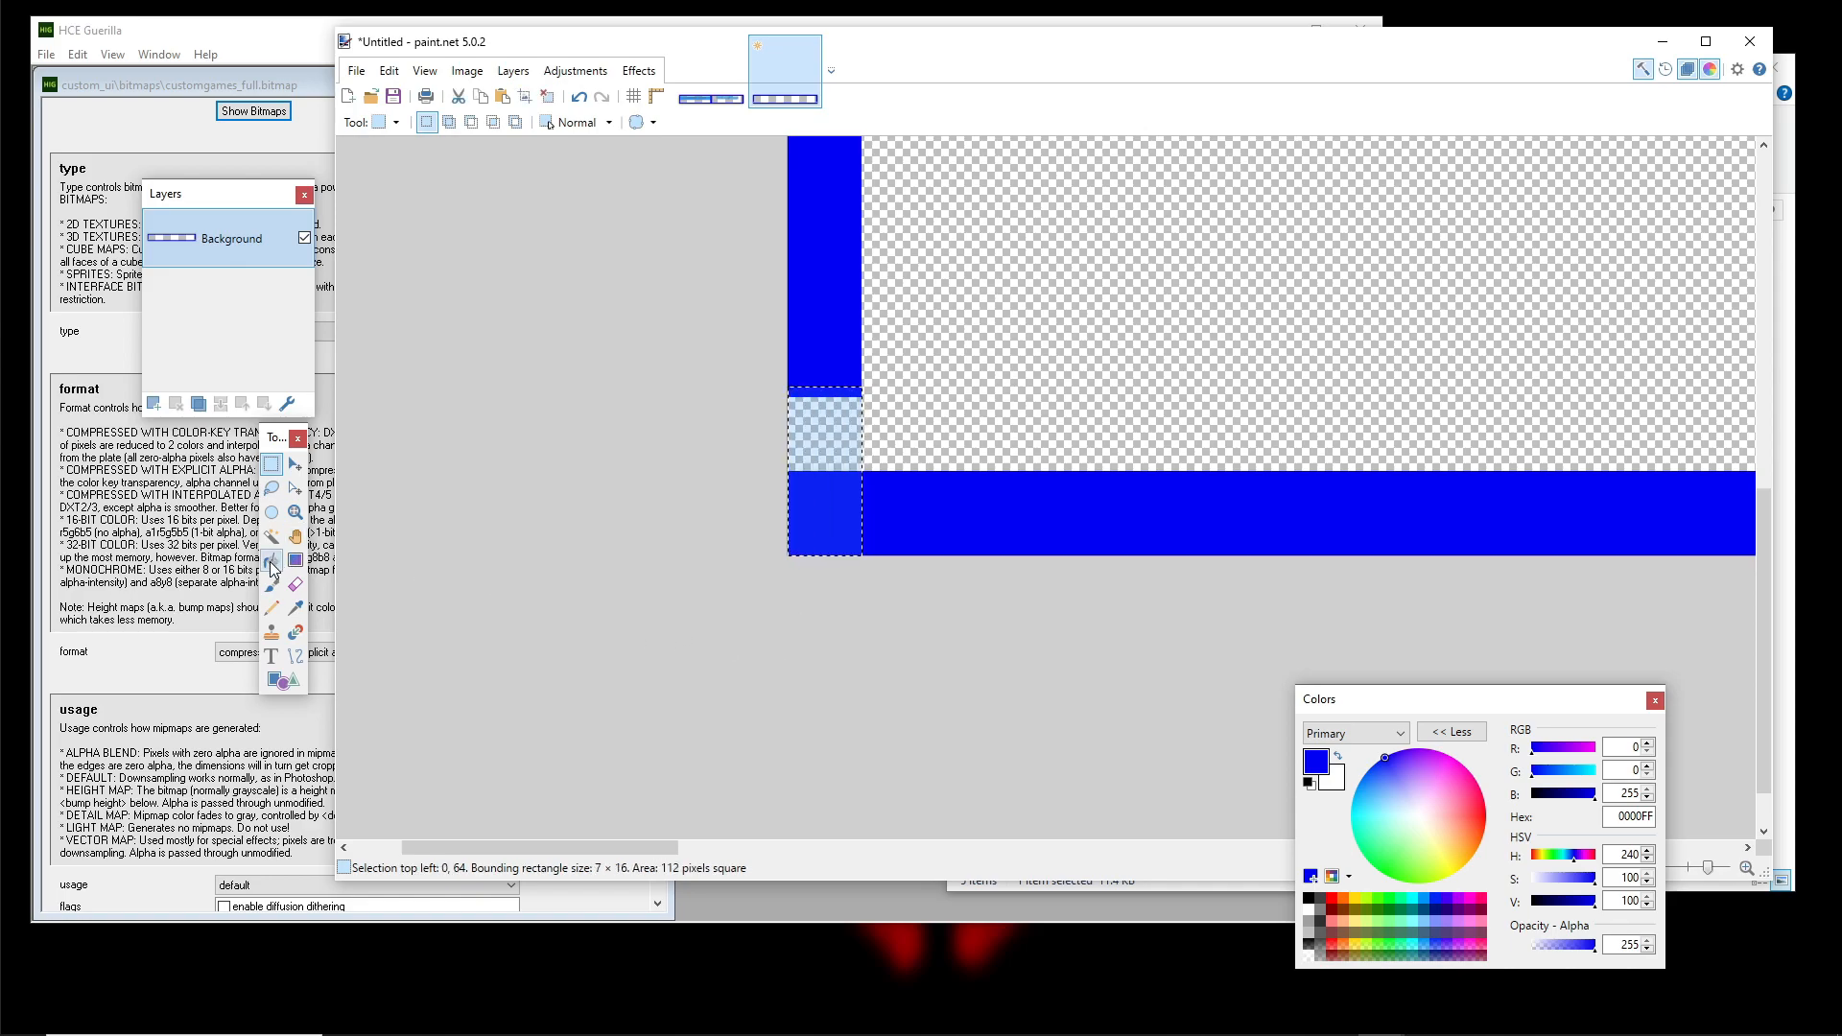
click(818, 441)
click(271, 464)
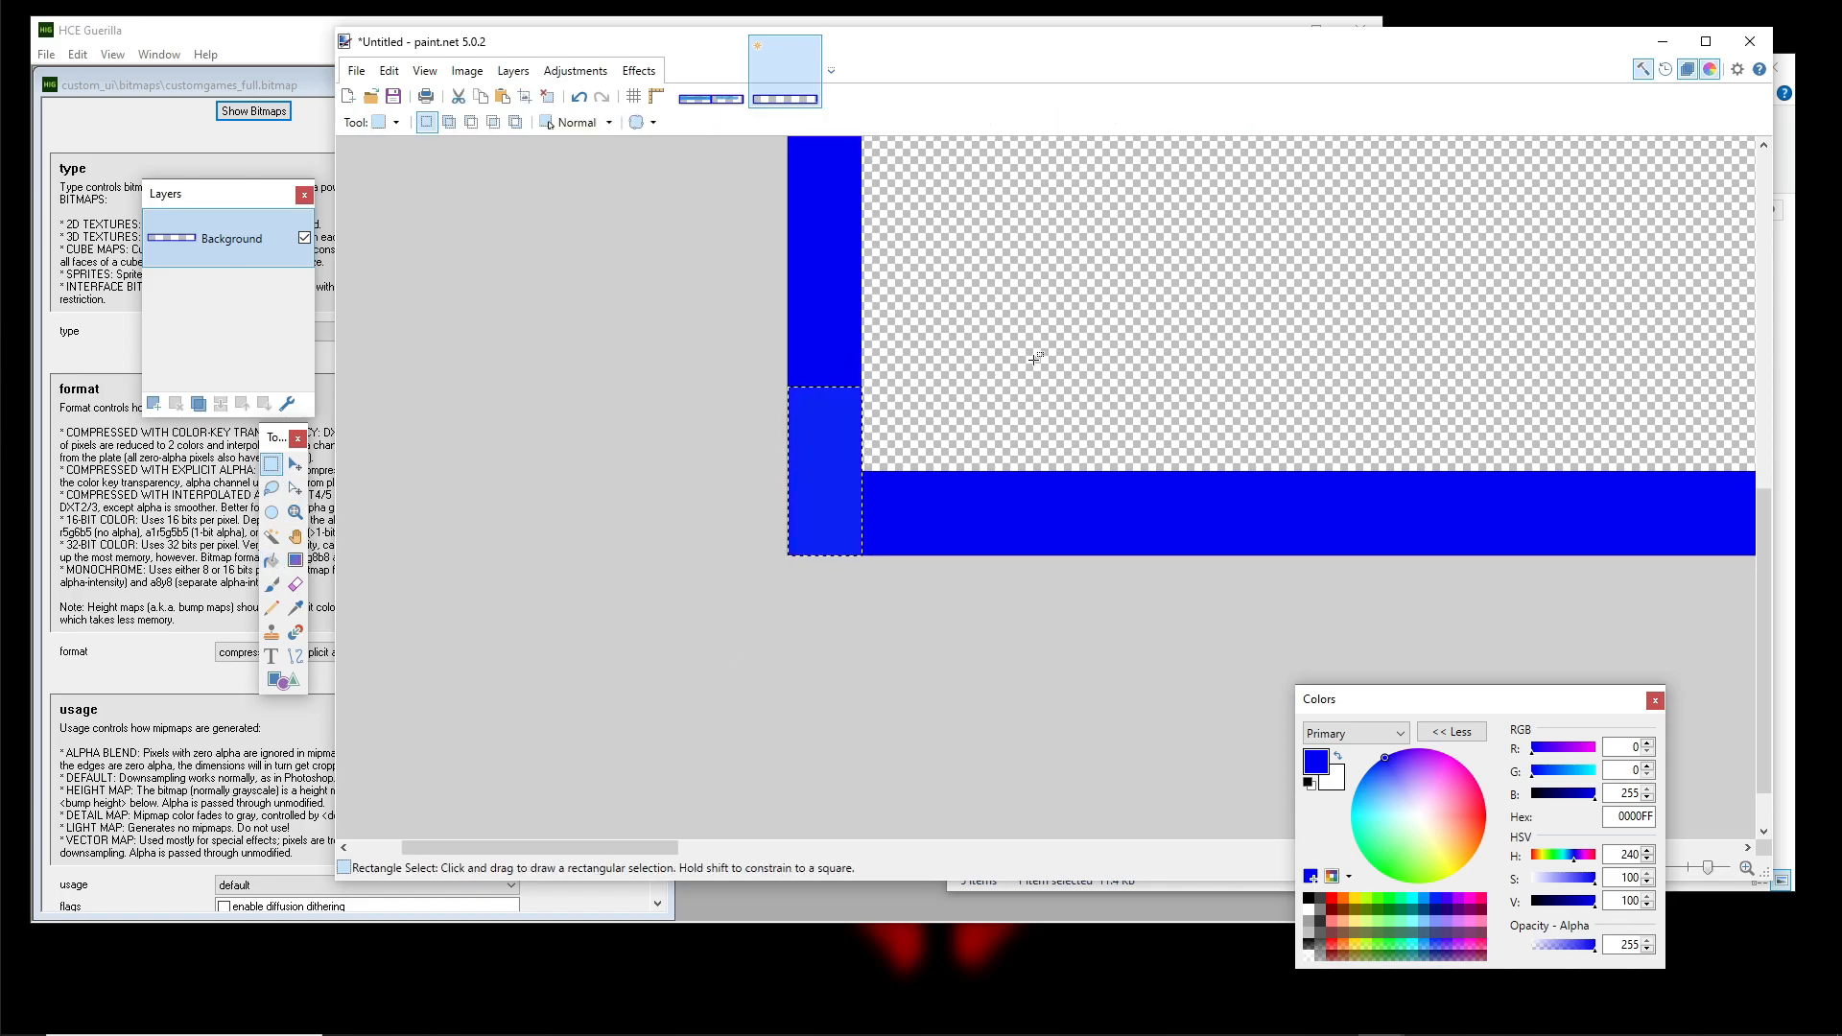
scroll(1048, 357, down, 2)
scroll(1048, 357, down, 2)
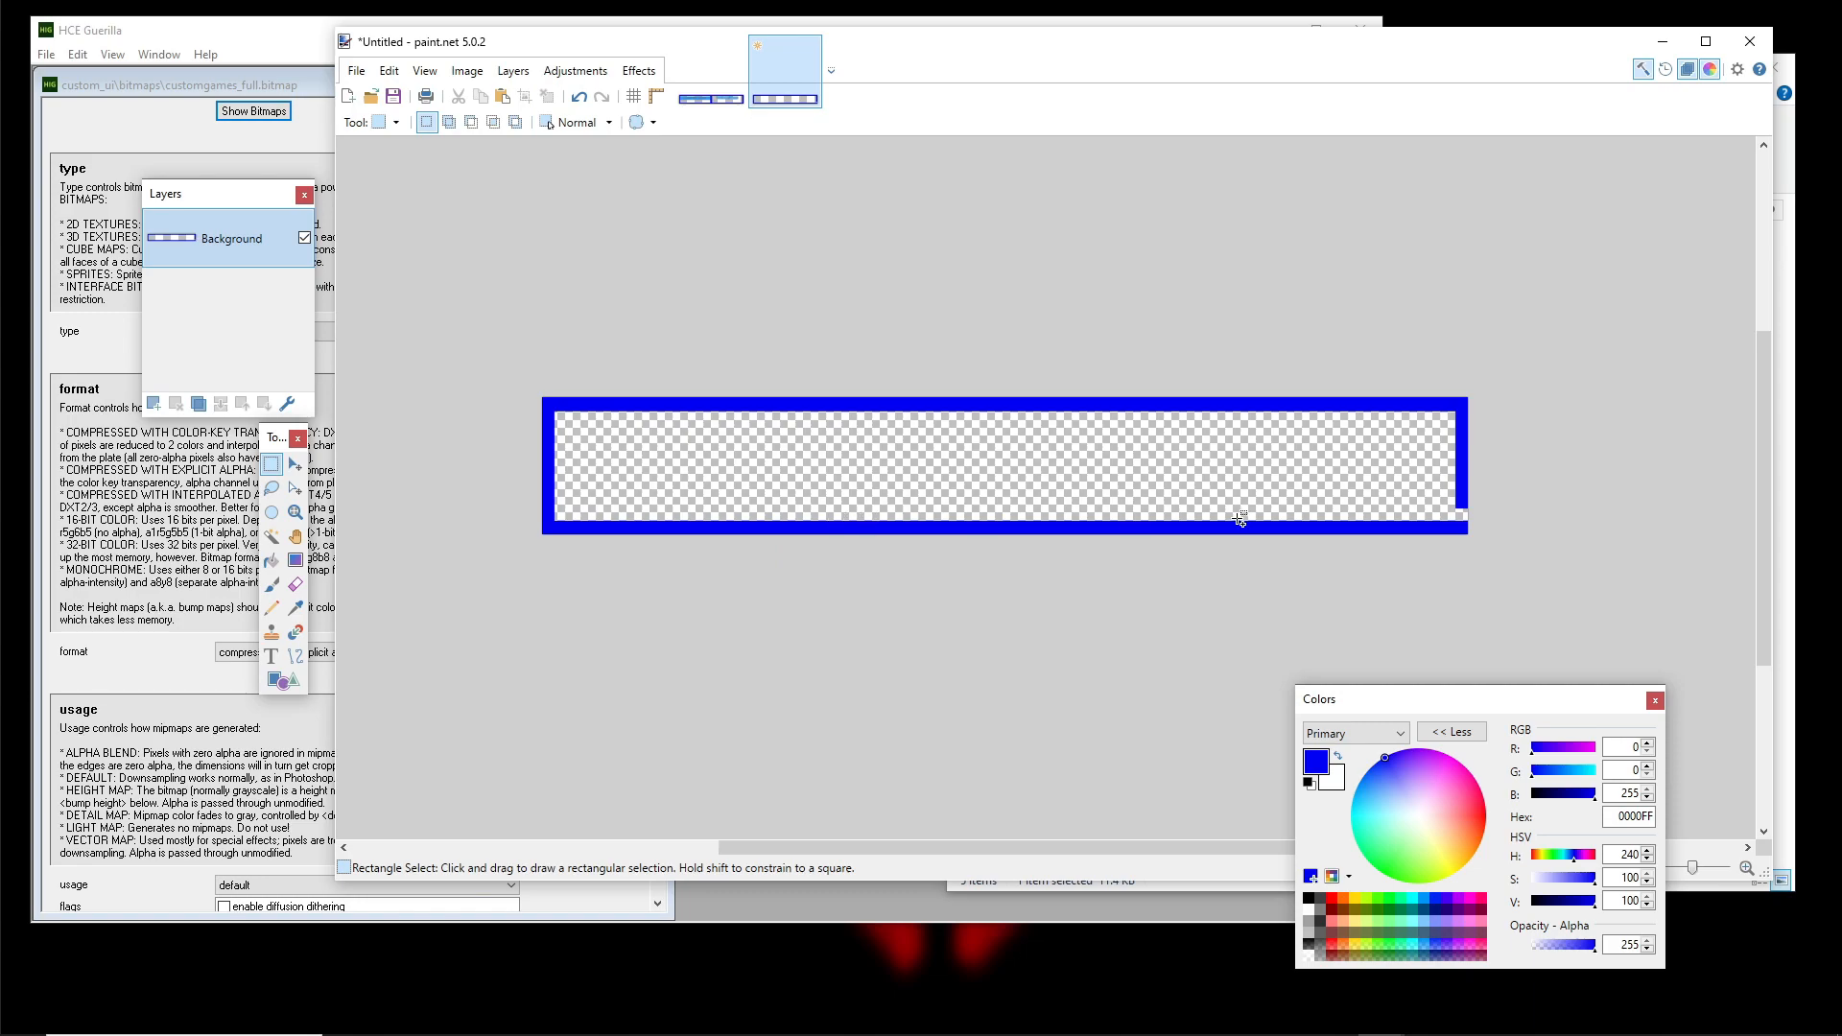
Check the canvas's pixel dimensions in the Canvas Size dialog
scroll(1241, 519, up, 4)
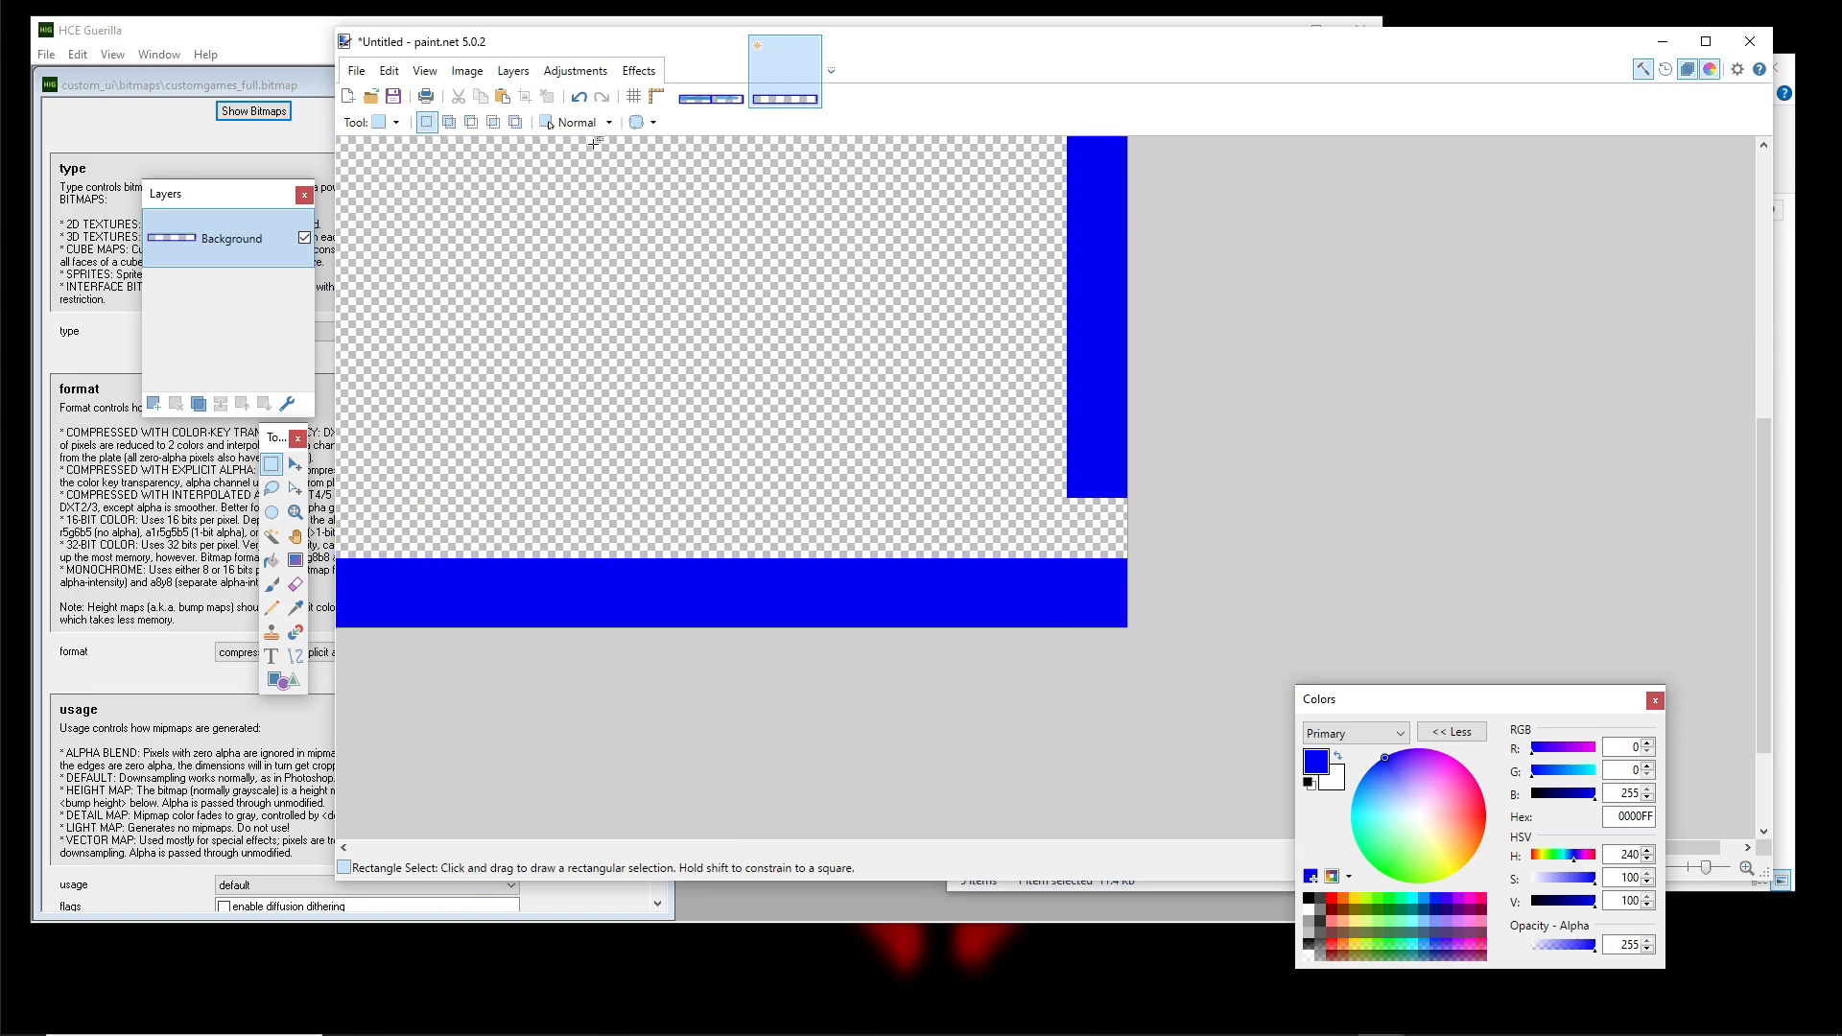
click(467, 71)
click(485, 139)
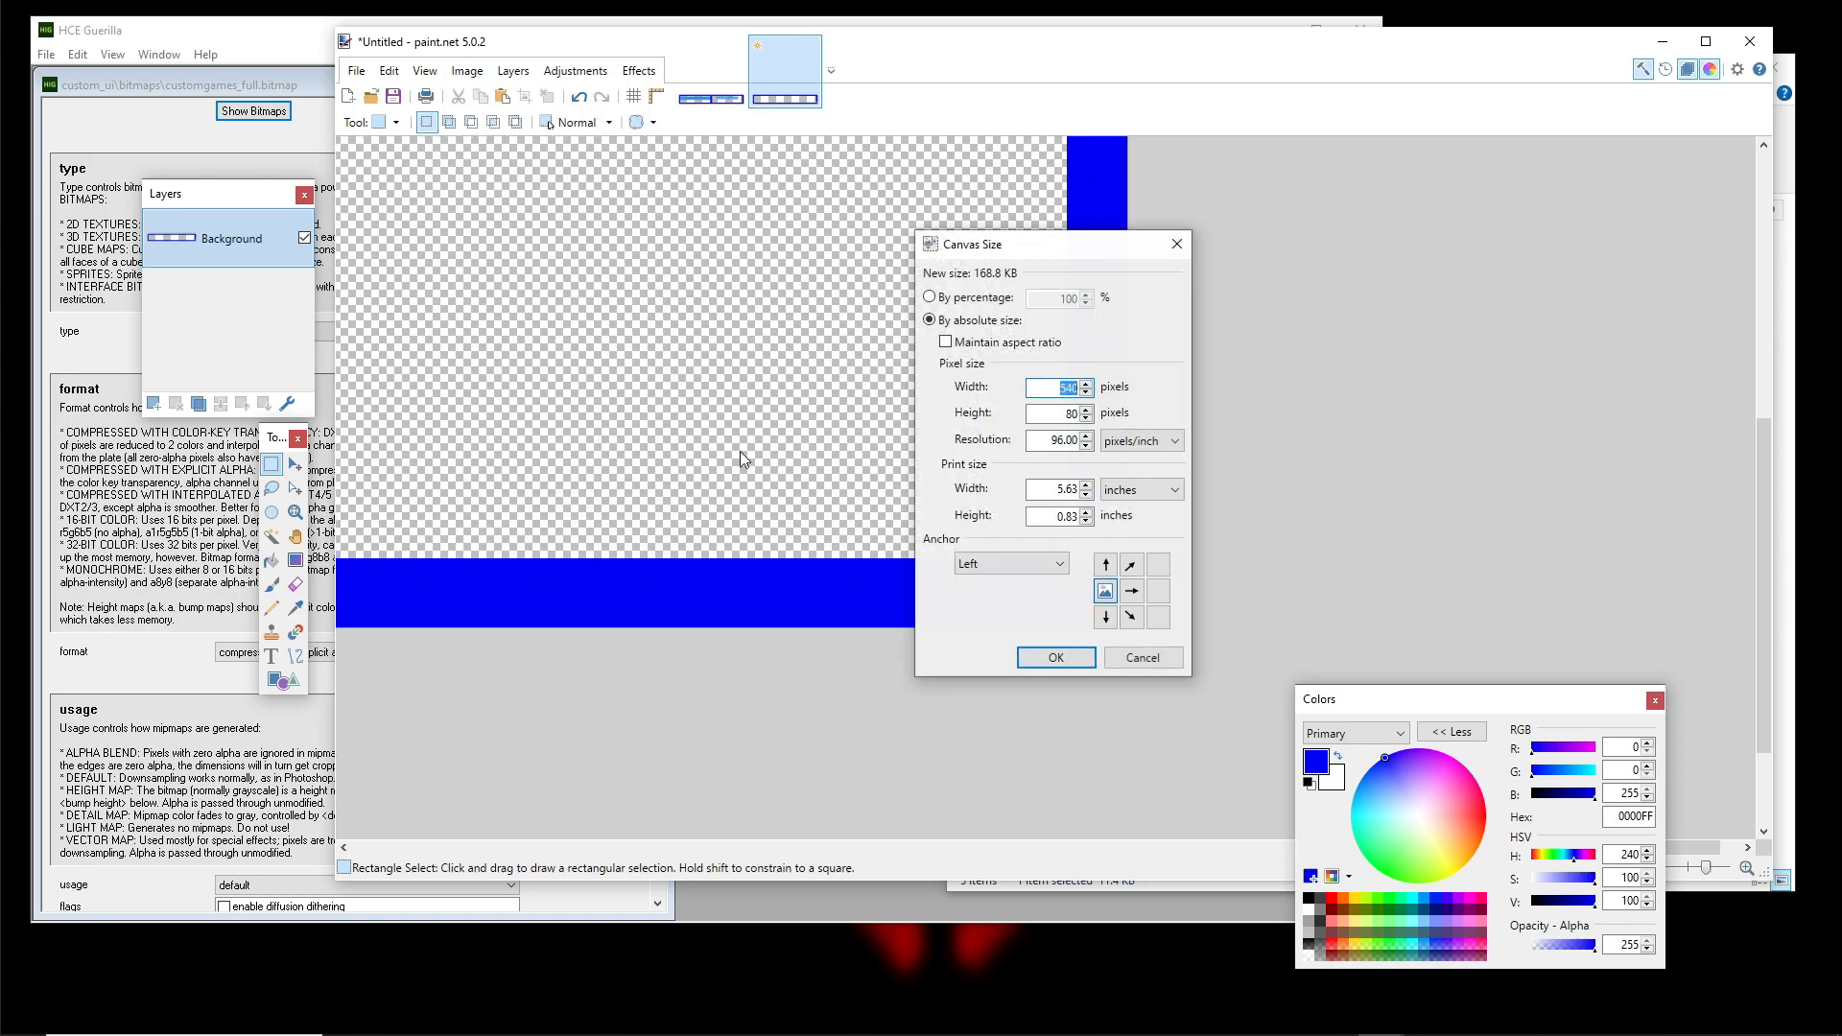
click(1176, 244)
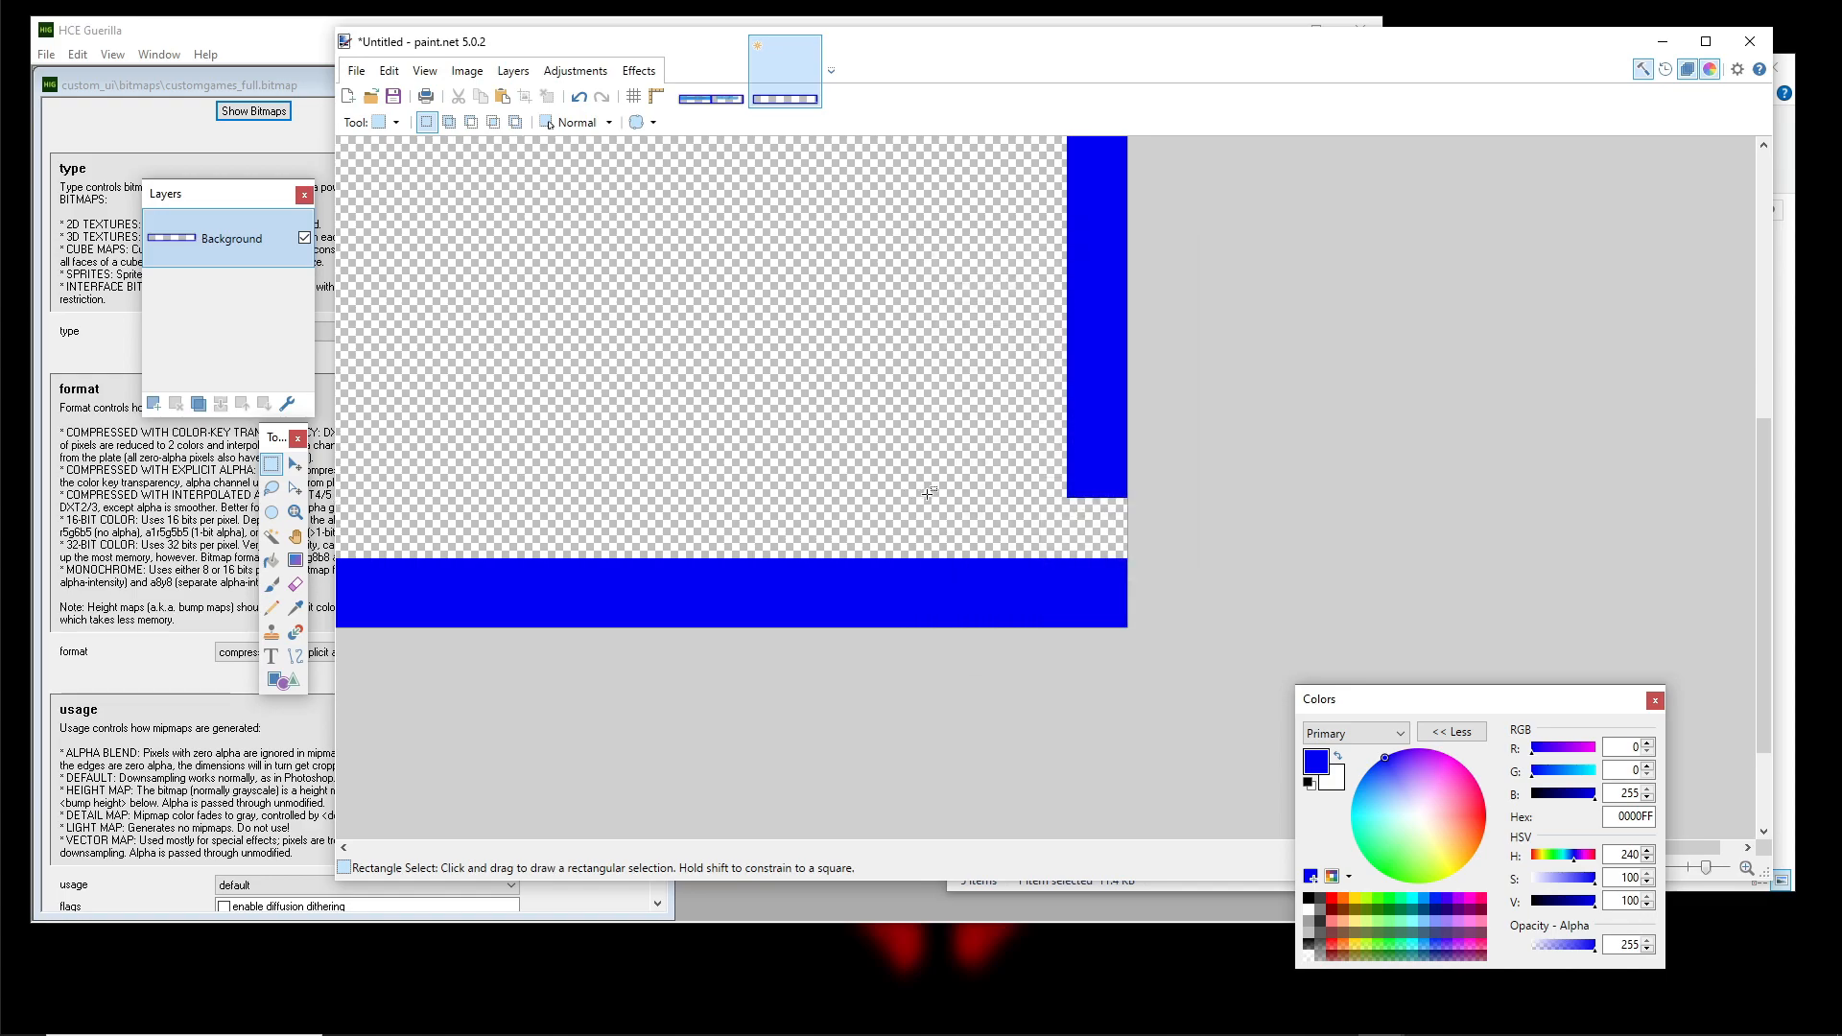
Select the 7 × 16 px gap at the frame's lower-right corner, fill it with pure blue and deselect it
drag(1066, 491, 1128, 629)
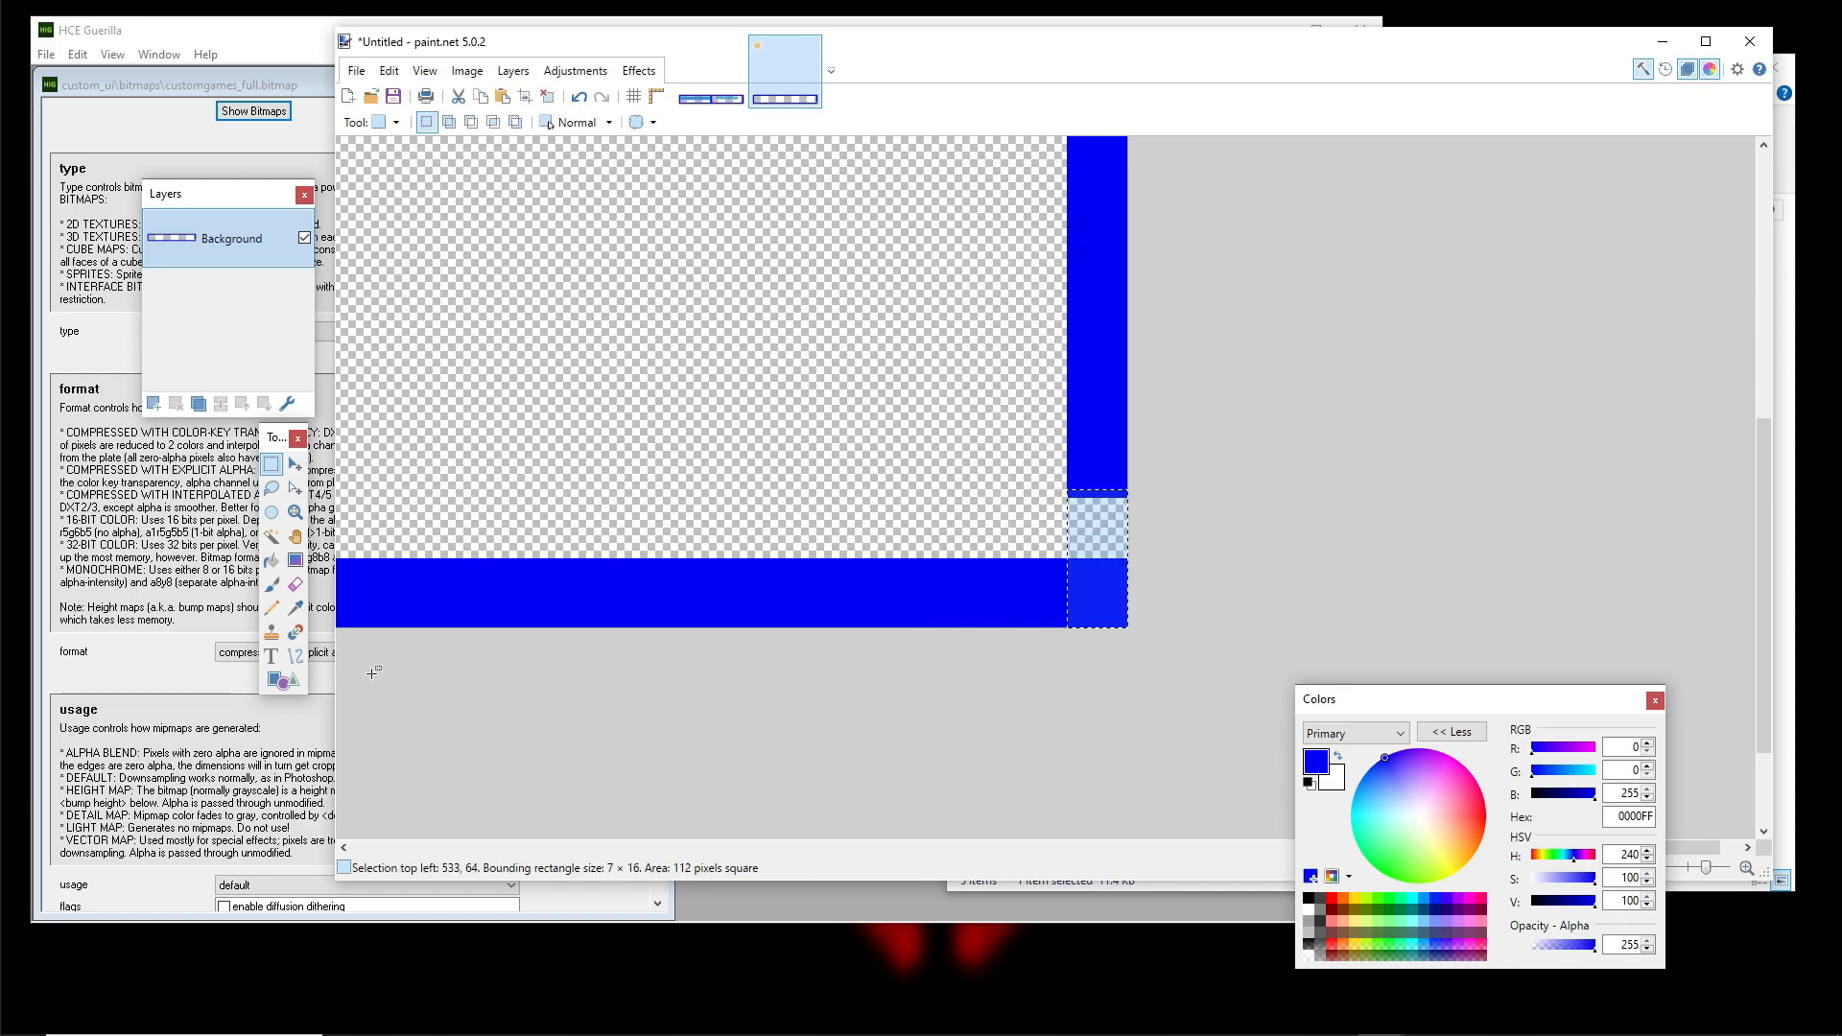
click(272, 559)
click(1114, 528)
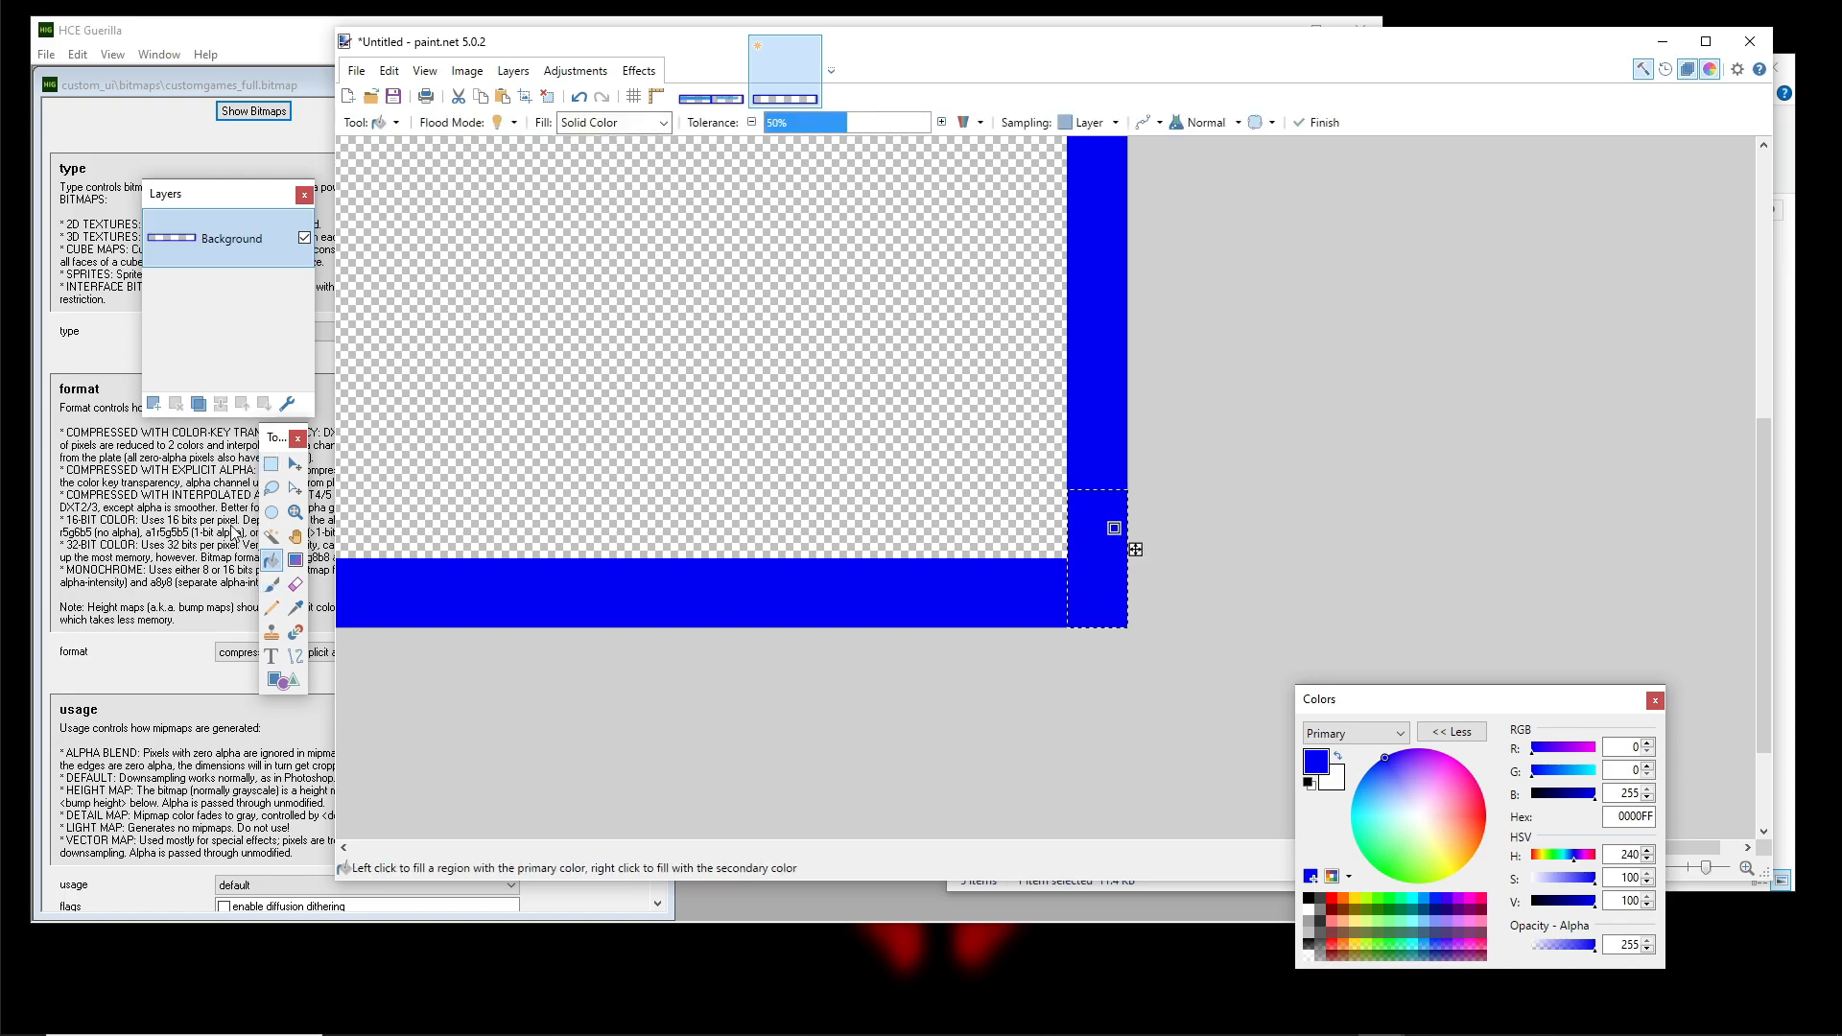
click(272, 463)
key(ctrl+d)
scroll(1181, 461, down, 3)
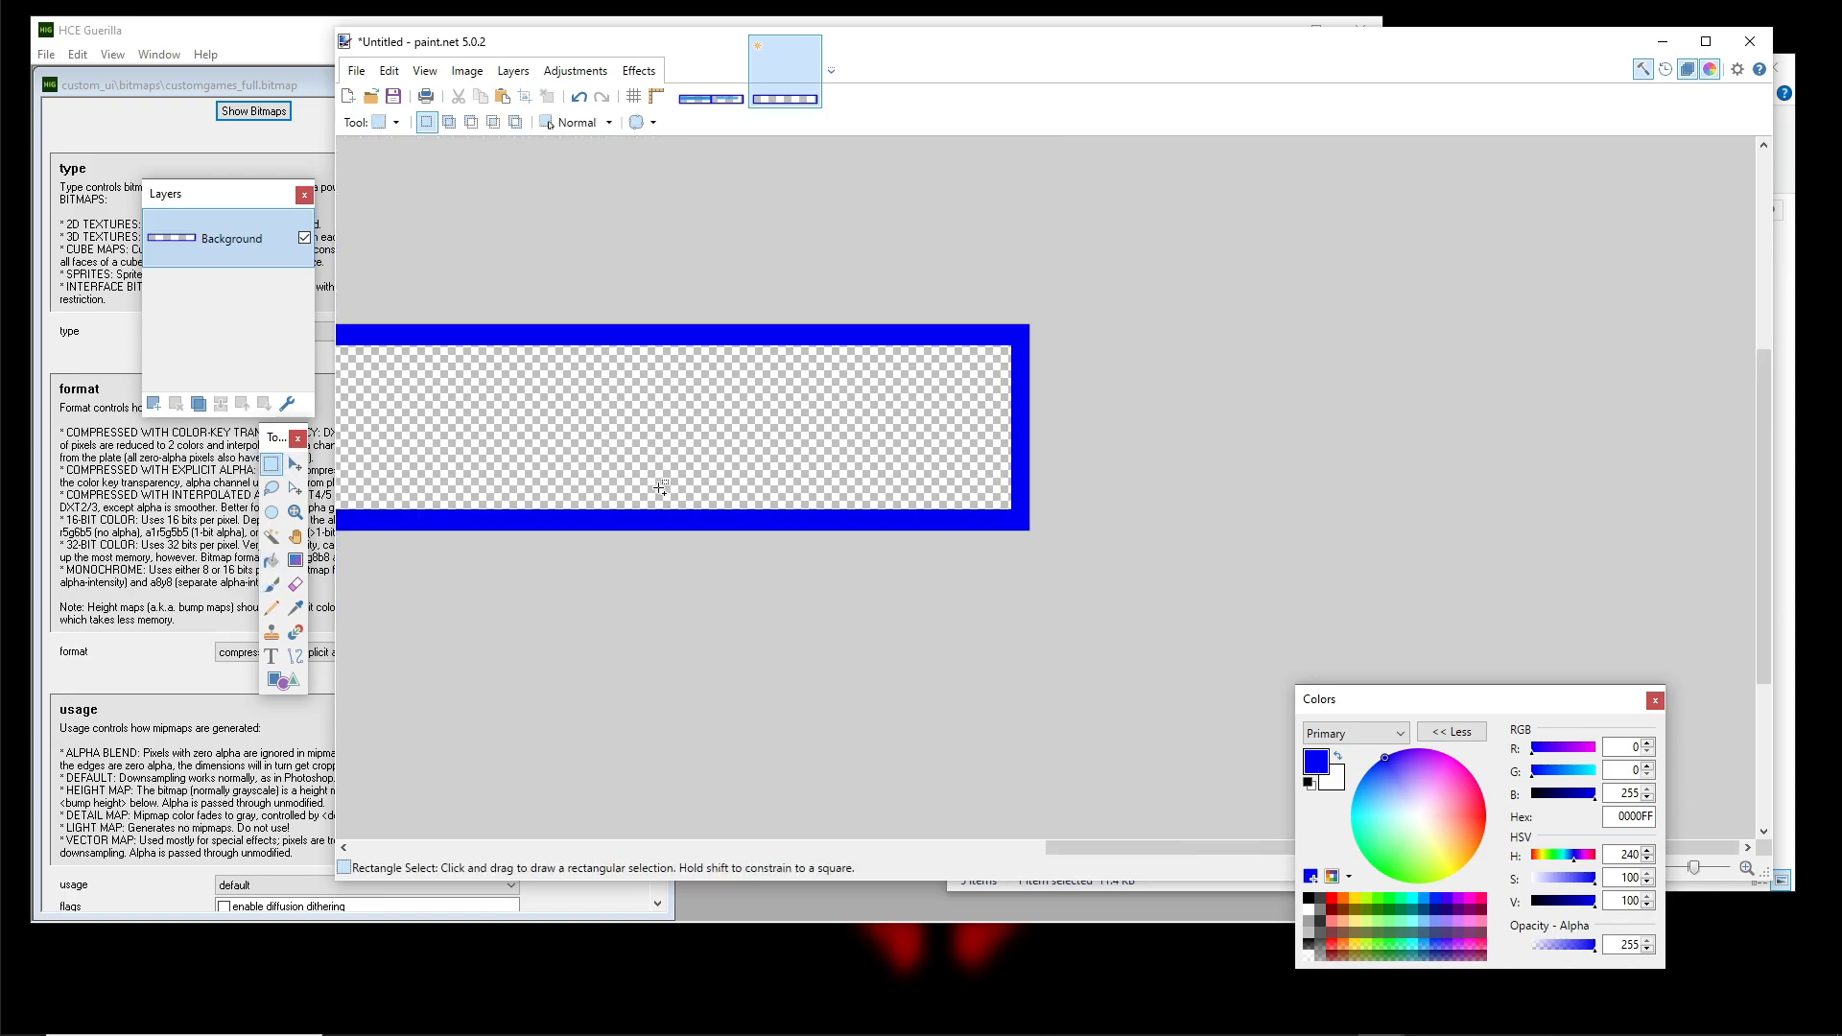
scroll(1181, 462, down, 1)
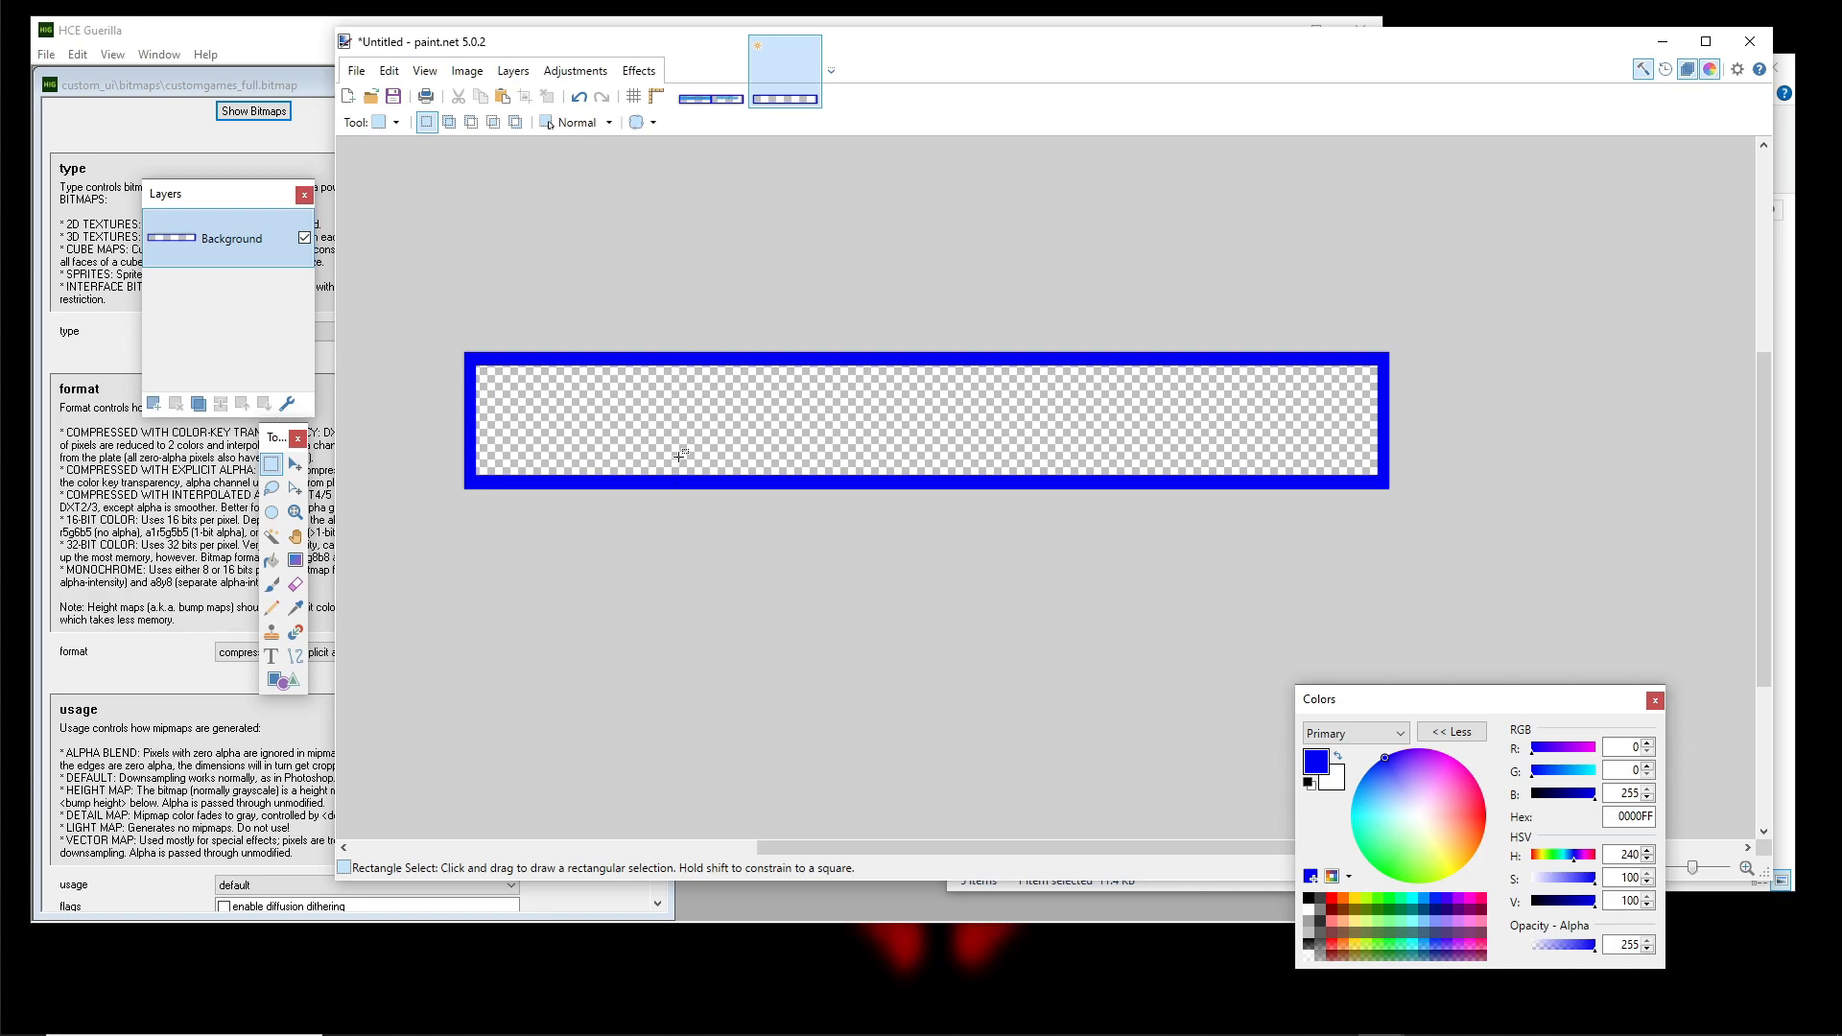
Select a 256 × 65 px area from the frame's inner upper-left corner to locate the first slot's right-hand edge
scroll(662, 474, up, 1)
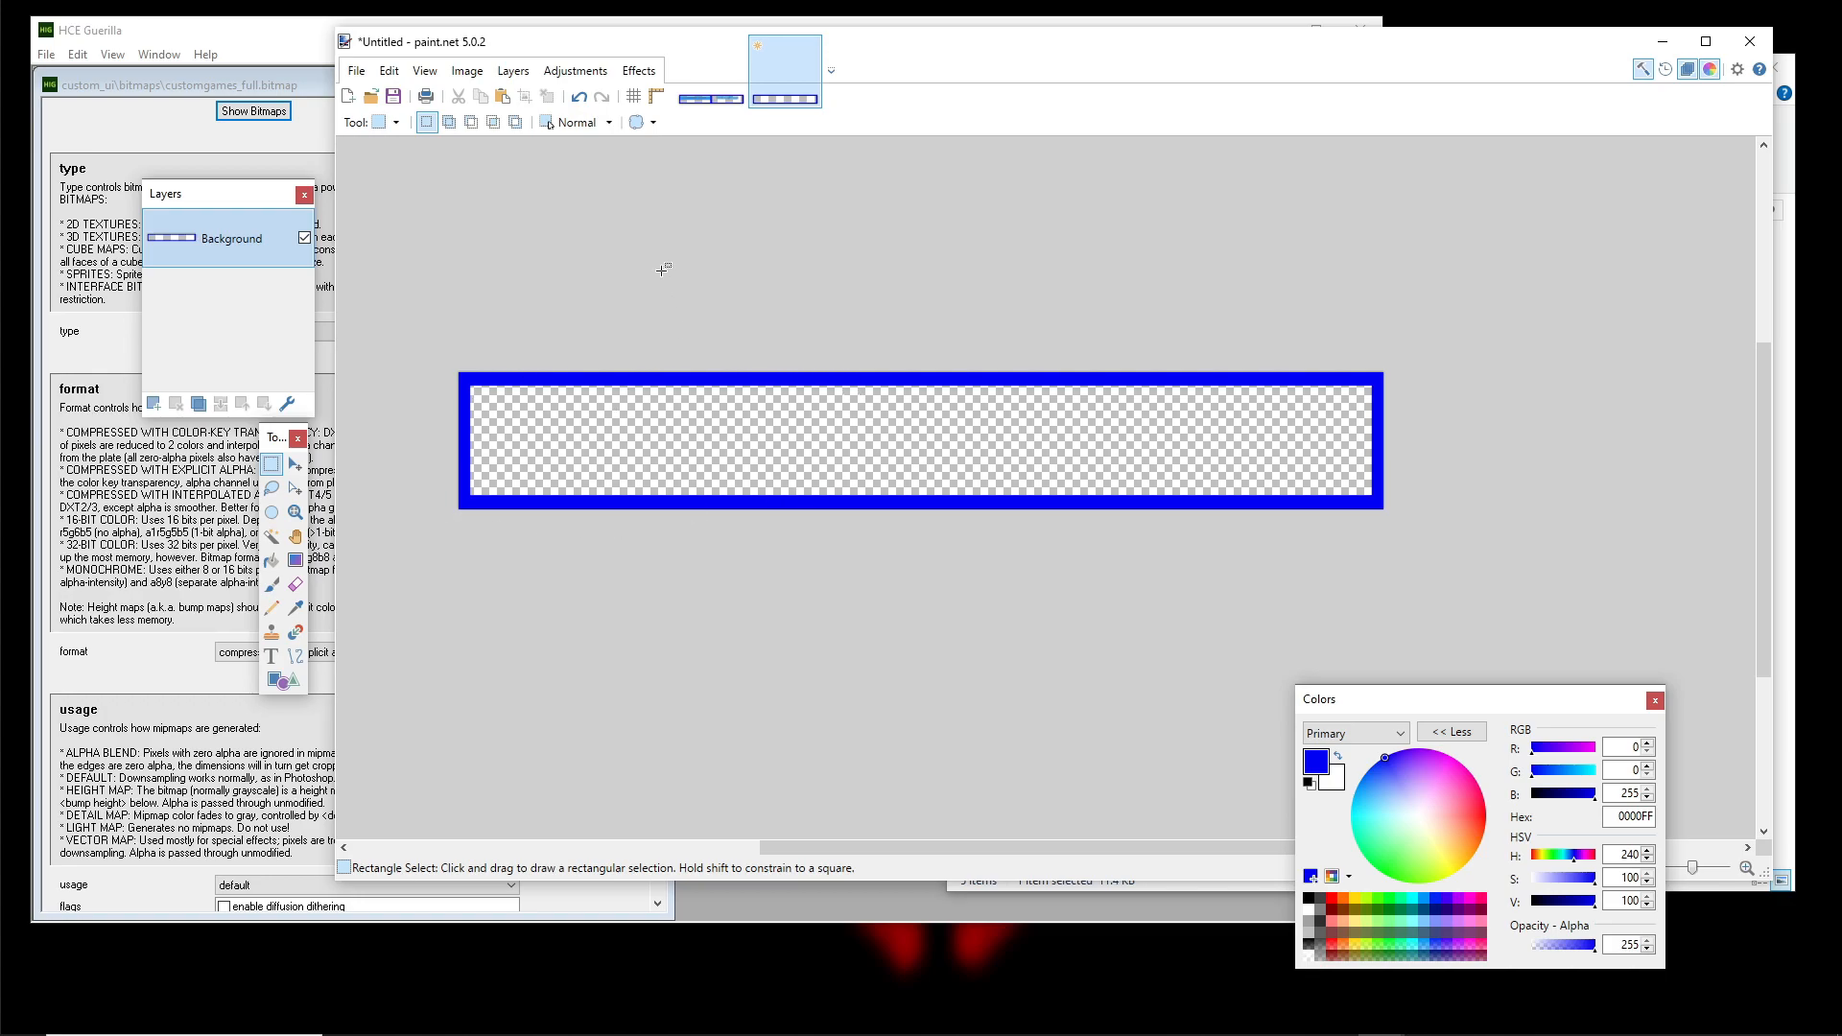
scroll(516, 380, up, 4)
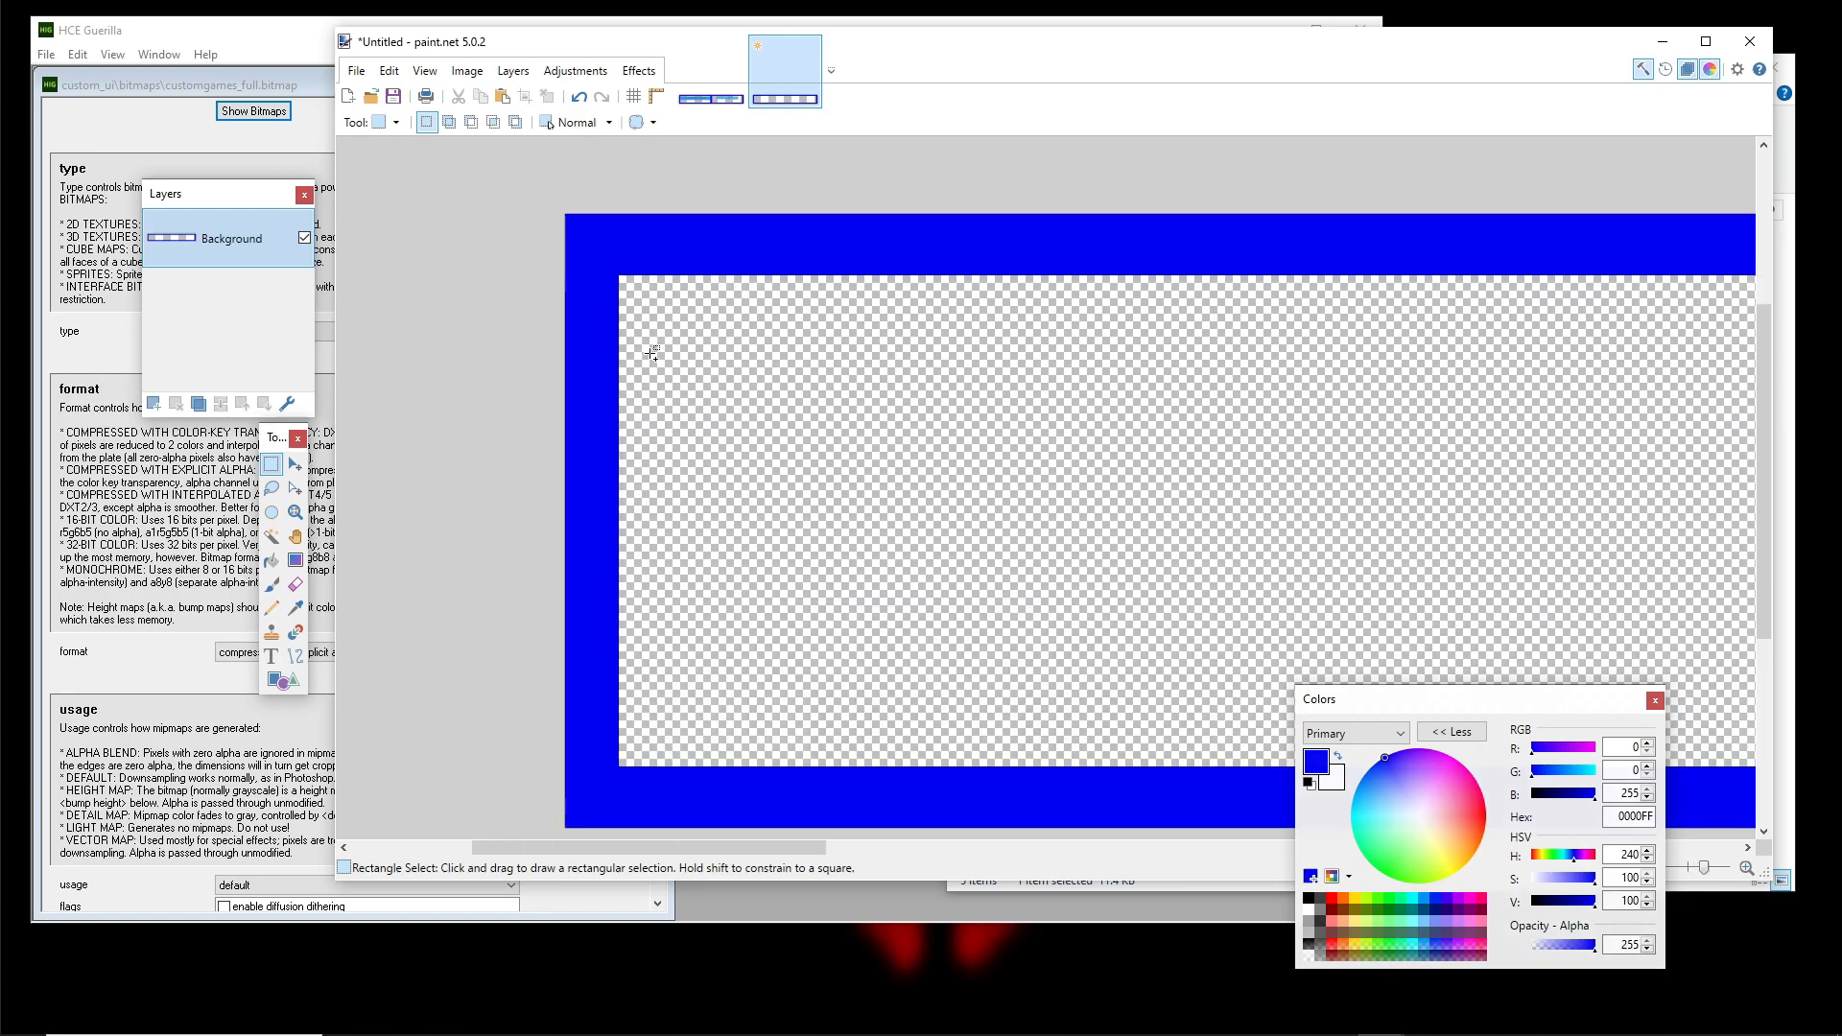
mouse_move(621, 276)
mouse_down()
mouse_move(650, 325)
mouse_move(752, 394)
mouse_move(1707, 553)
mouse_move(1208, 533)
mouse_move(1147, 556)
mouse_move(916, 556)
mouse_move(939, 556)
mouse_up()
scroll(659, 341, down, 2)
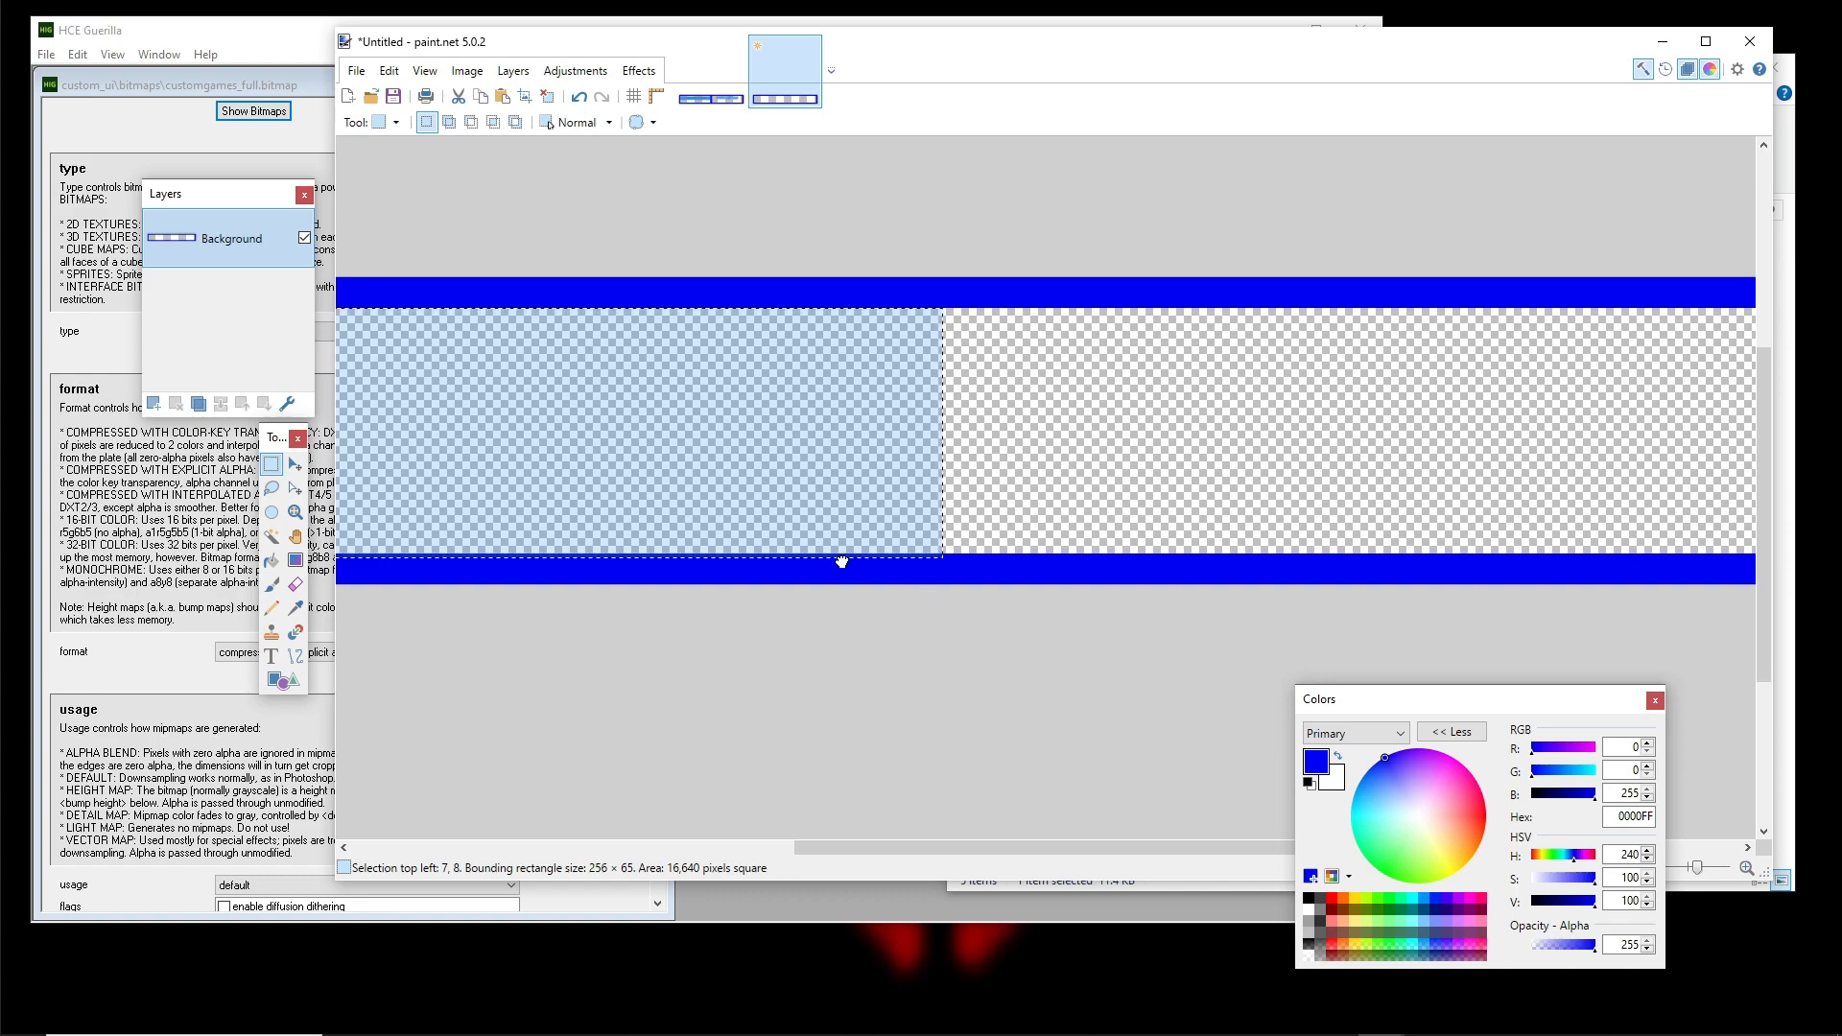
scroll(835, 555, down, 1)
scroll(669, 519, up, 1)
scroll(670, 519, up, 4)
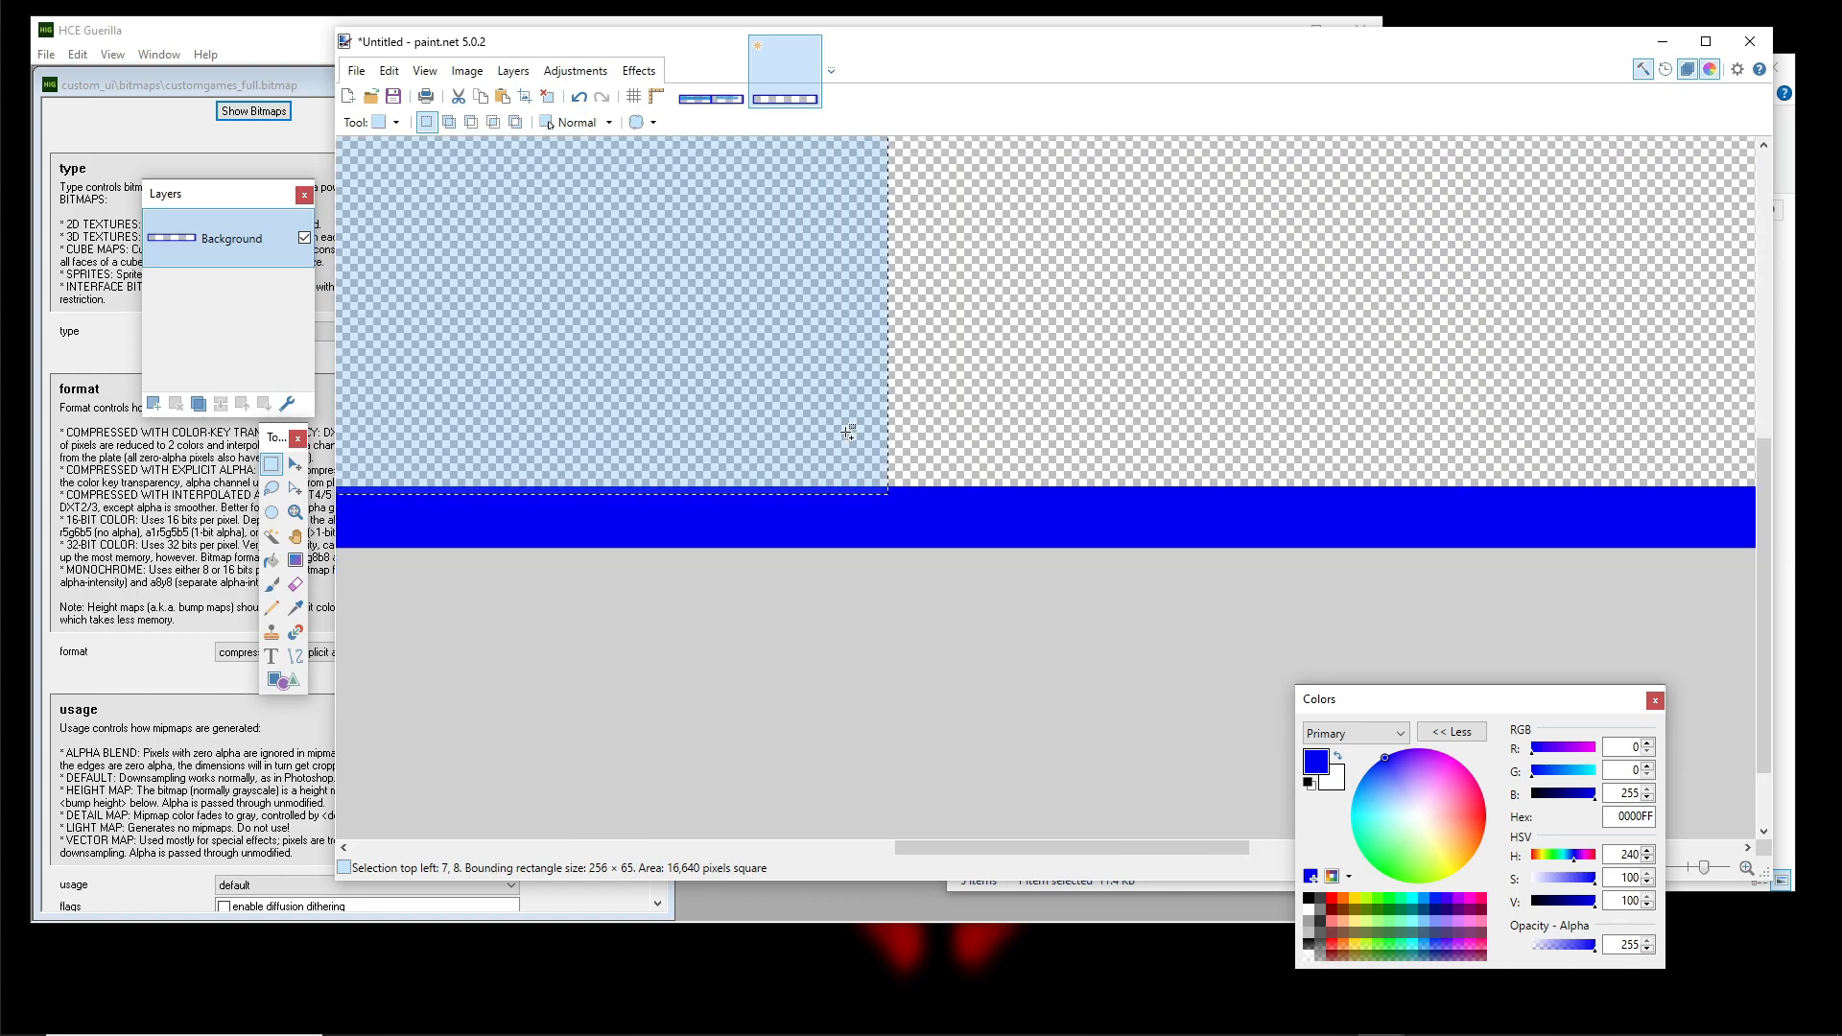
Select a strip about 2 px wide spanning the frame's interior at the first slot's right-hand edge and fill it with blue
drag(870, 544, 900, 506)
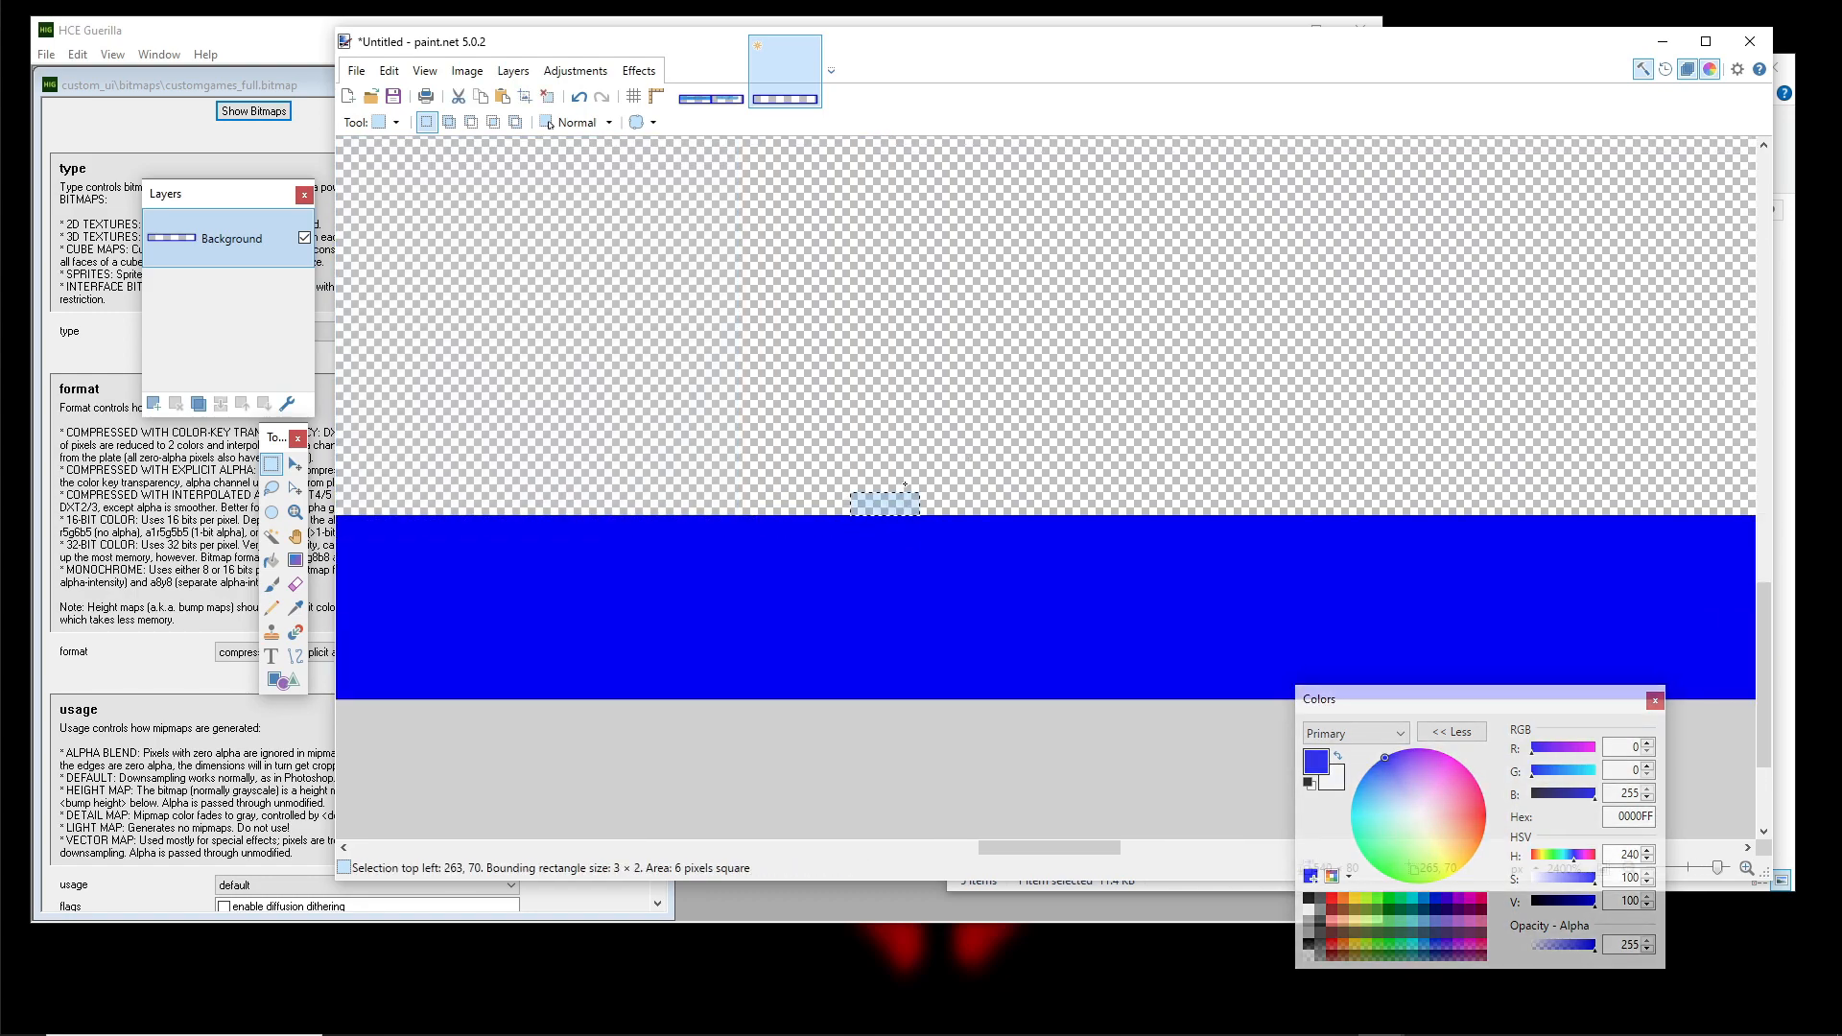
scroll(875, 141, down, 3)
scroll(875, 141, up, 2)
mouse_move(888, 580)
mouse_down()
mouse_move(864, 211)
mouse_move(892, 208)
mouse_up()
click(271, 560)
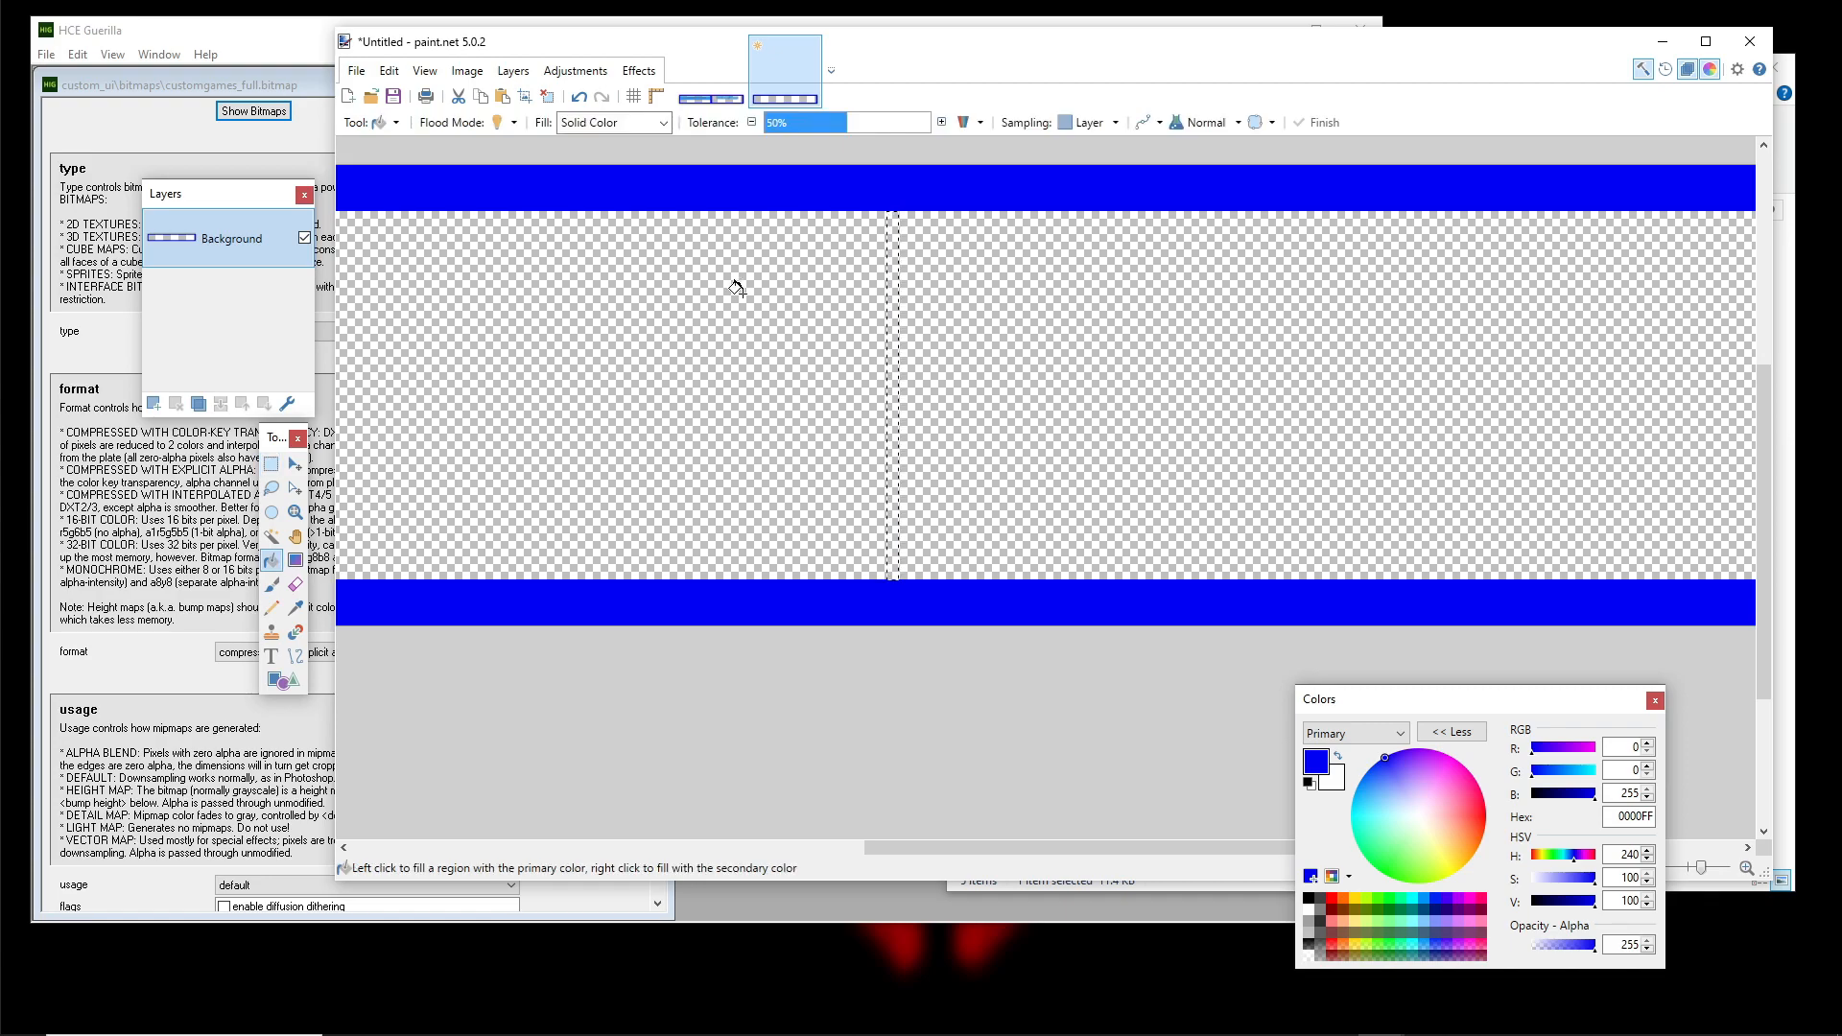
click(892, 240)
scroll(535, 486, down, 5)
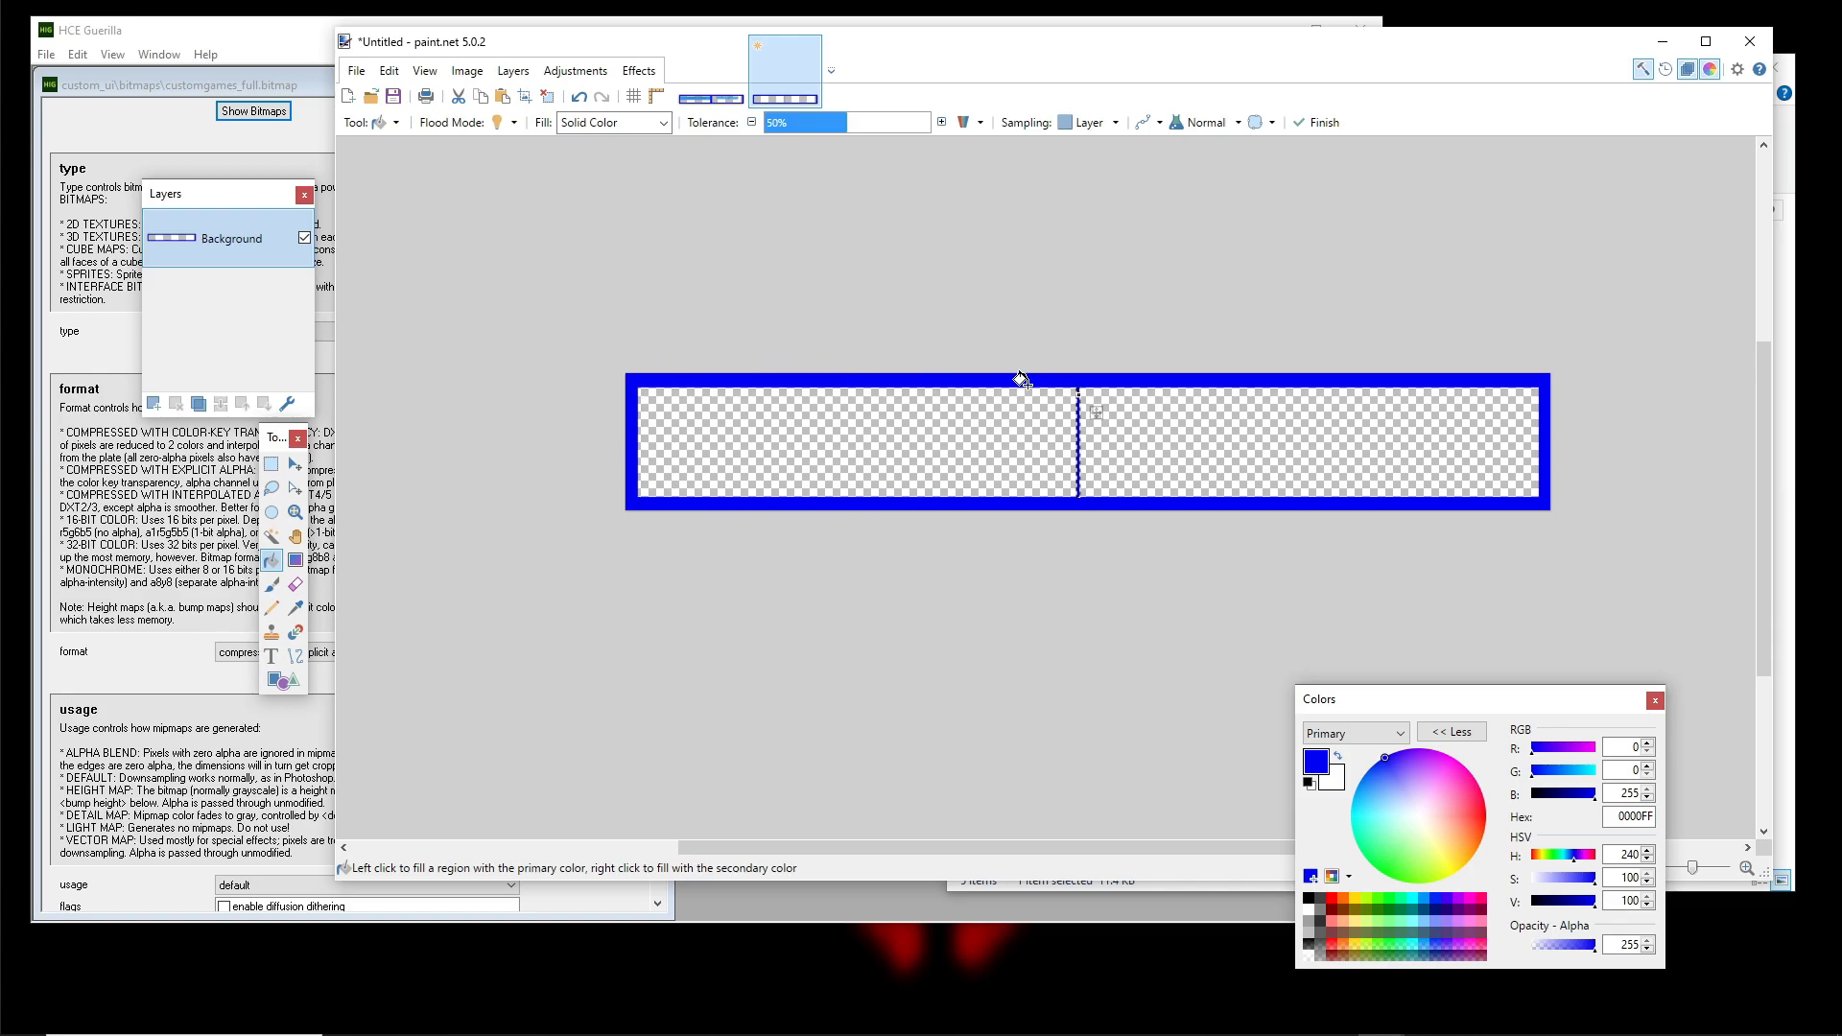
Select a 256 × 64 px area from the frame's inner lower-right corner with Rectangle Select to locate the second slot's left-hand edge
drag(1017, 380, 683, 401)
scroll(684, 401, up, 4)
scroll(803, 452, down, 2)
drag(831, 485, 751, 286)
click(271, 463)
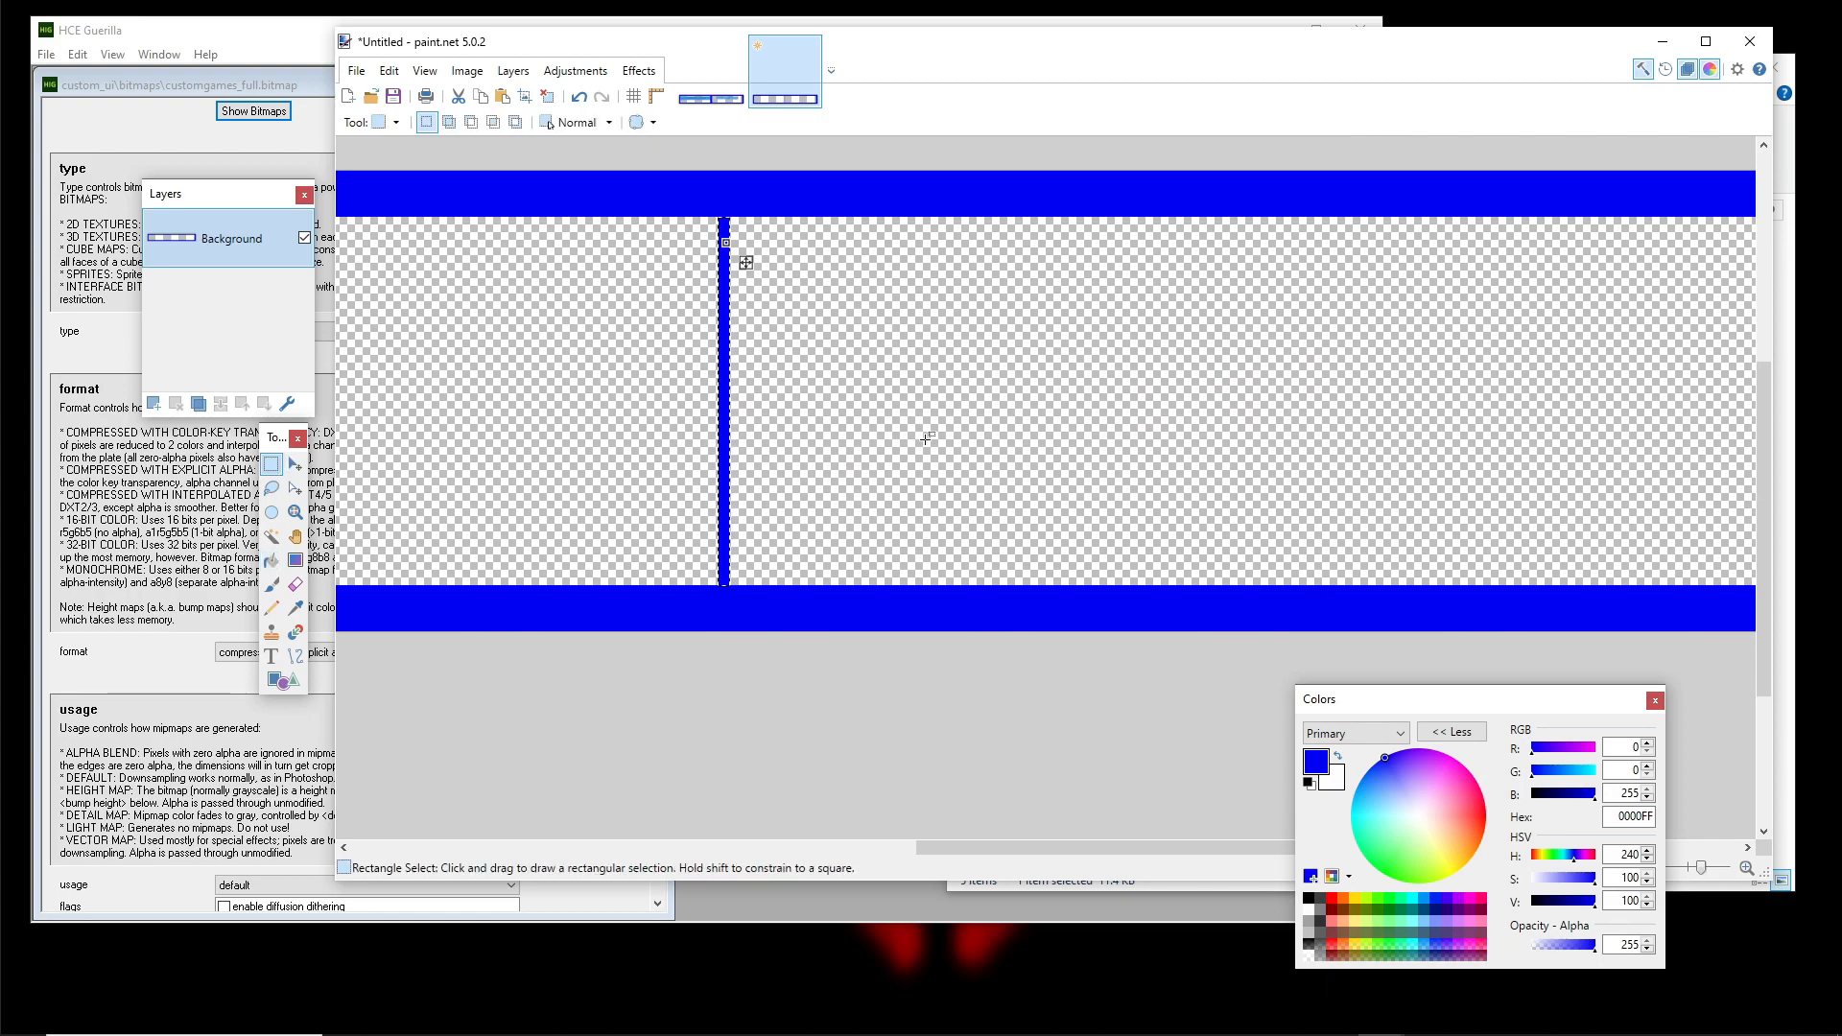
scroll(1318, 439, down, 1)
scroll(1318, 440, right, 5)
scroll(1318, 440, up, 3)
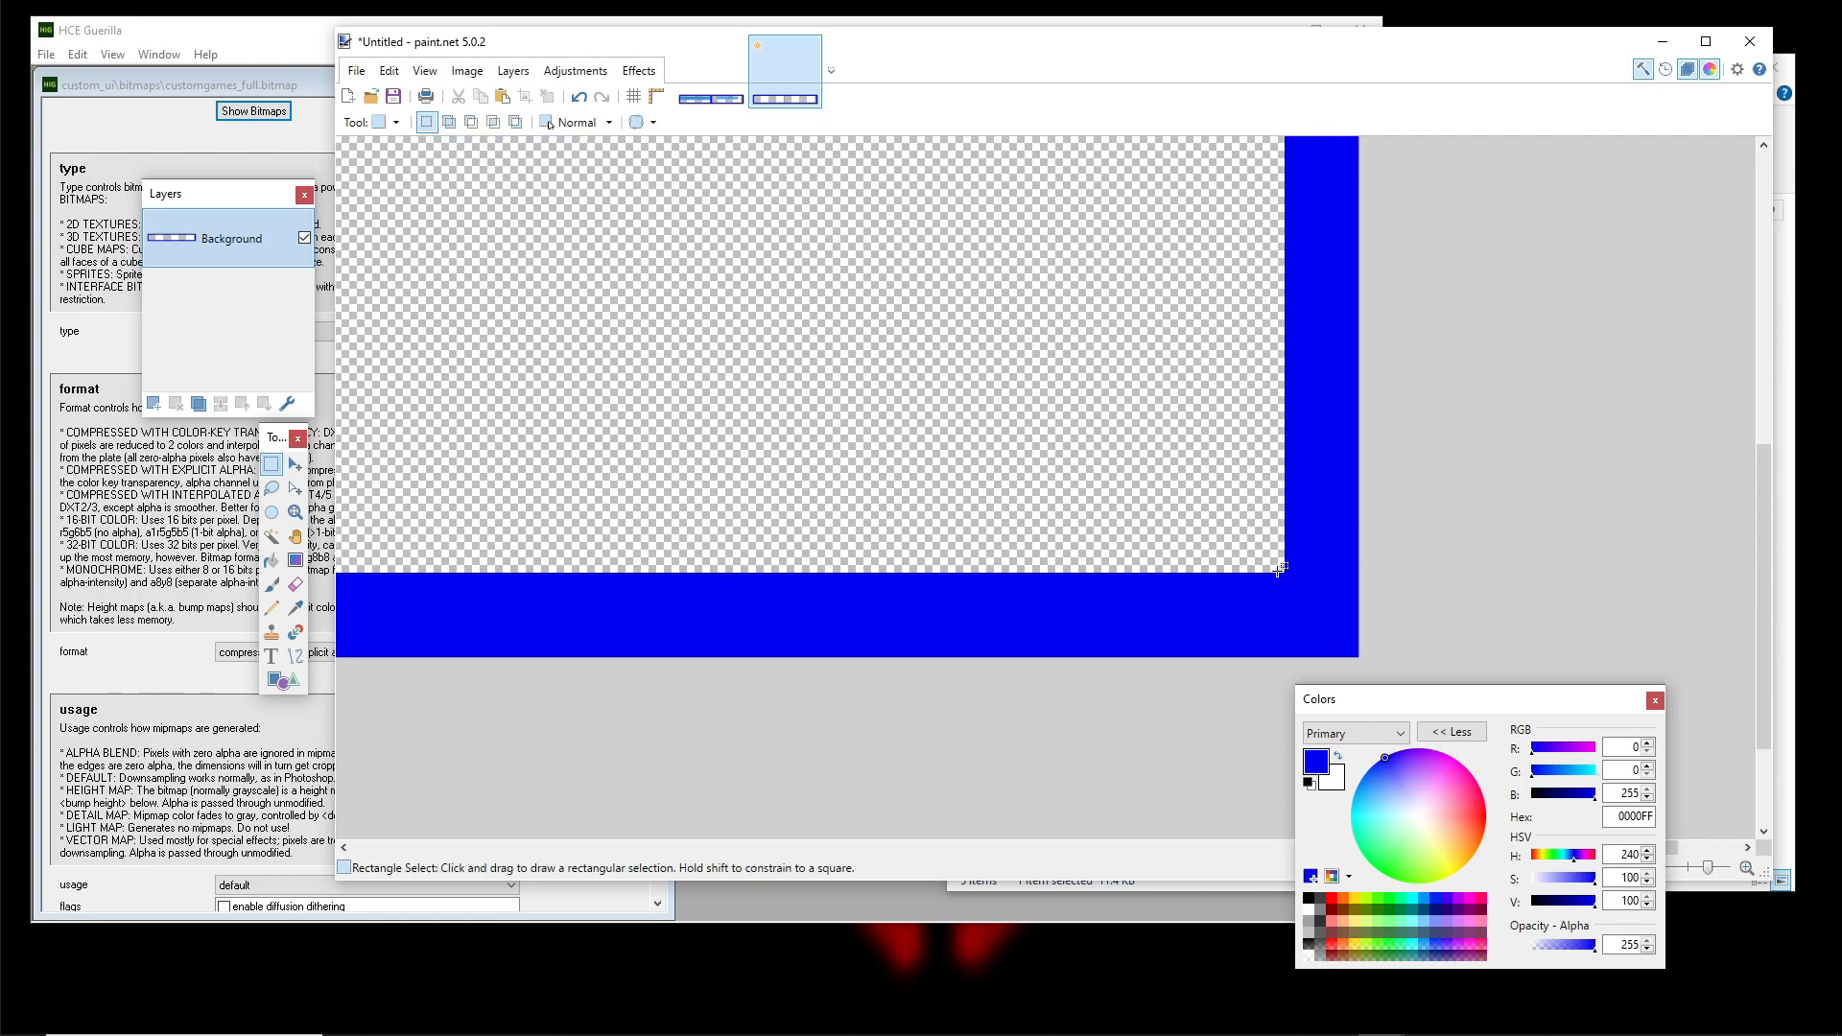
scroll(1057, 499, down, 3)
drag(1281, 569, 1012, 257)
scroll(372, 350, left, 5)
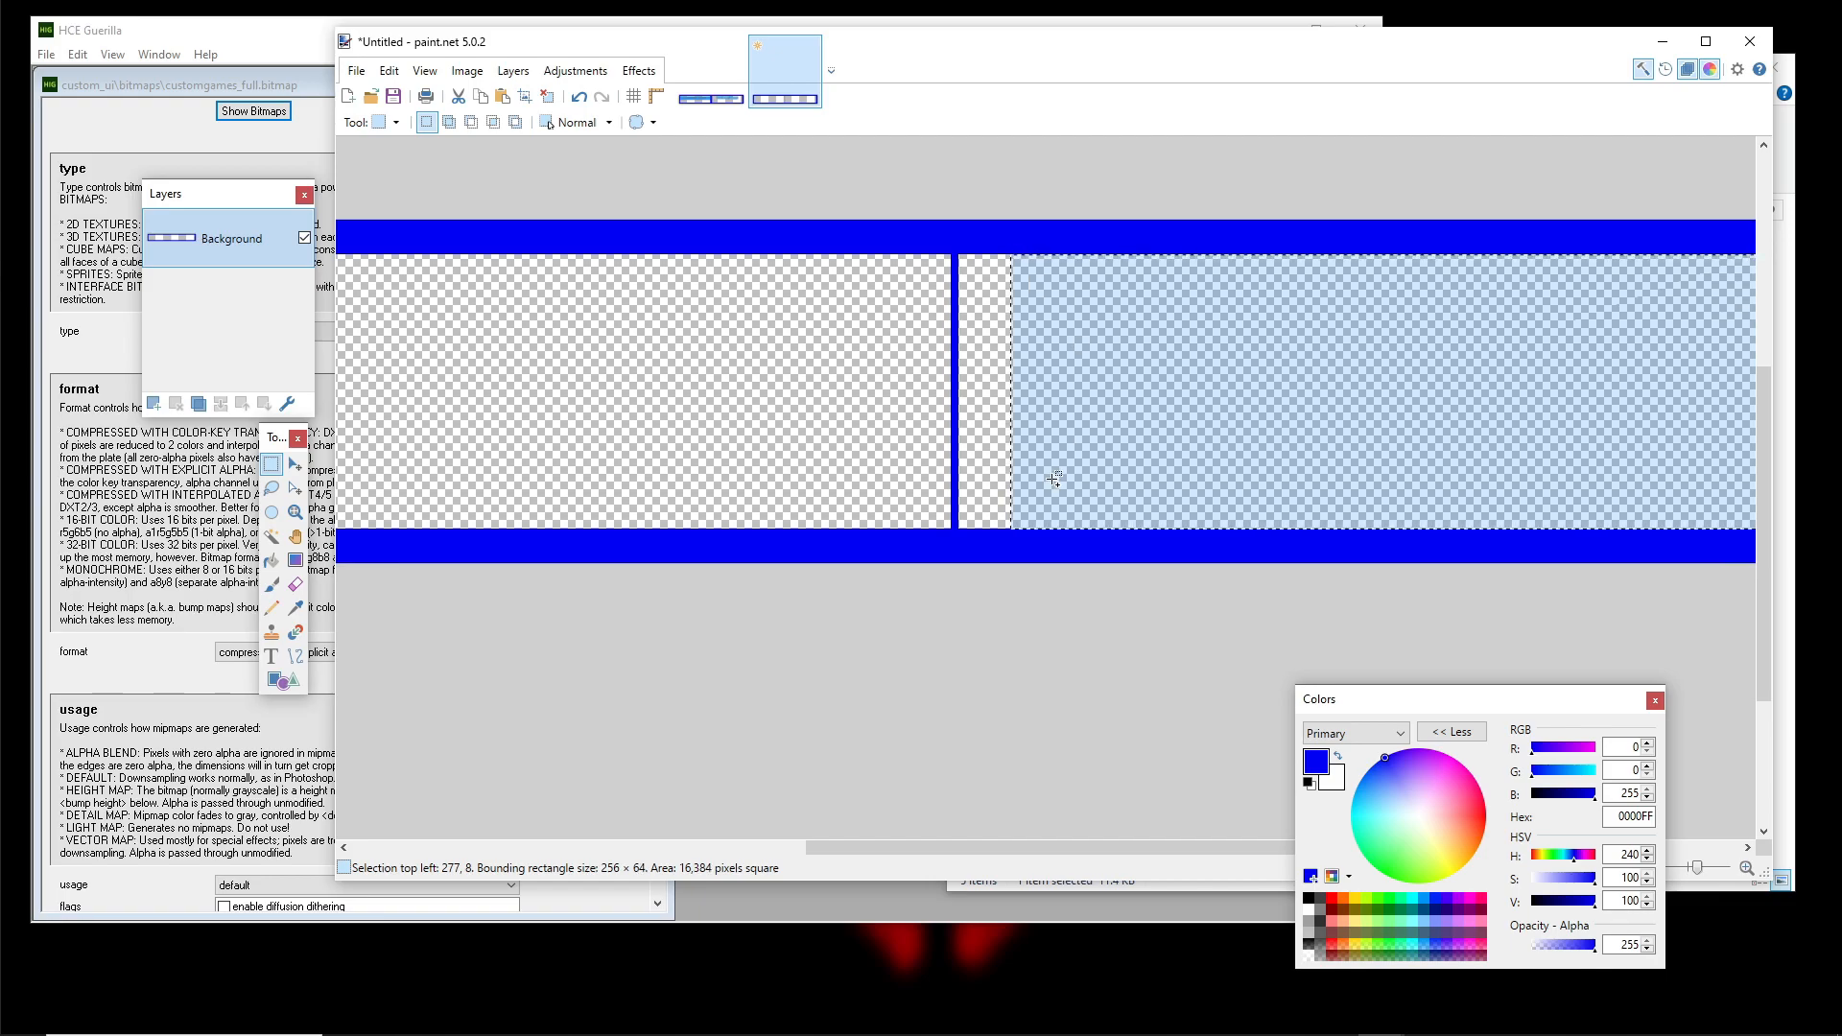
Select a 12 × 69 px area between the thin blue divider and the second slot, fill it with blue and deselect it
scroll(1052, 473, up, 5)
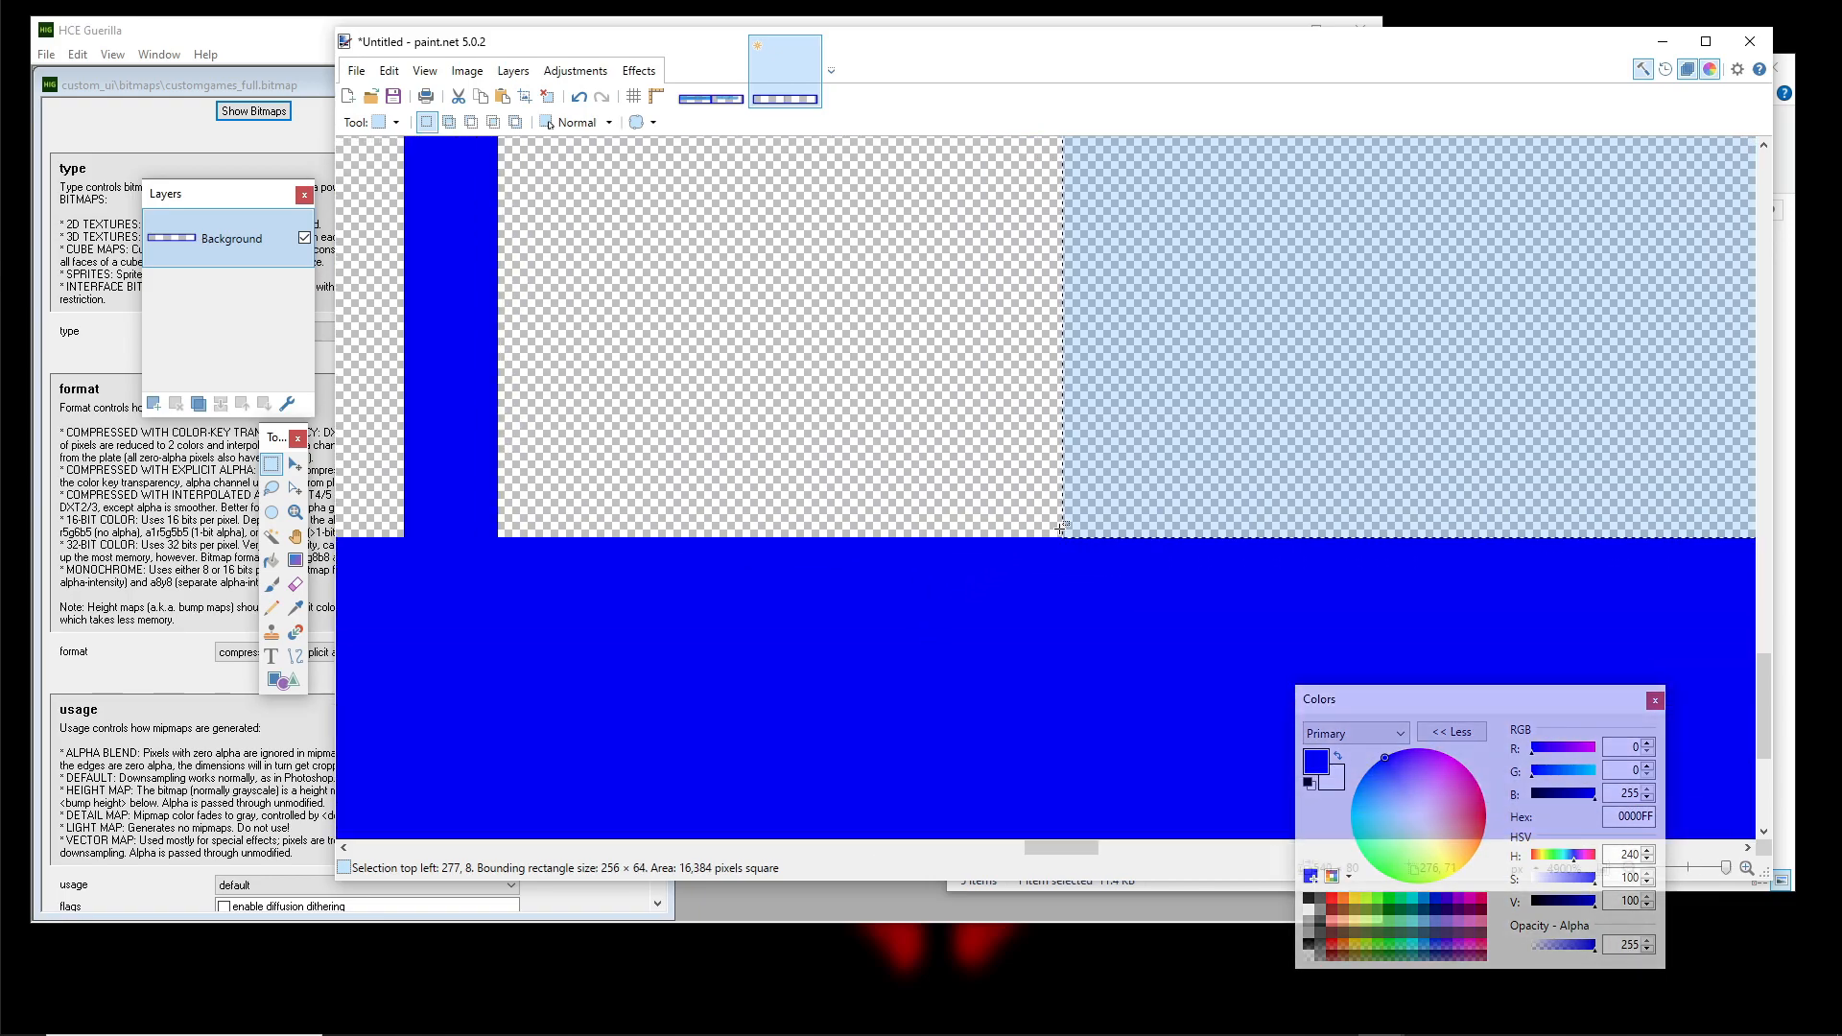
drag(1055, 530, 776, 320)
scroll(978, 422, down, 4)
scroll(844, 182, up, 8)
scroll(776, 320, down, 5)
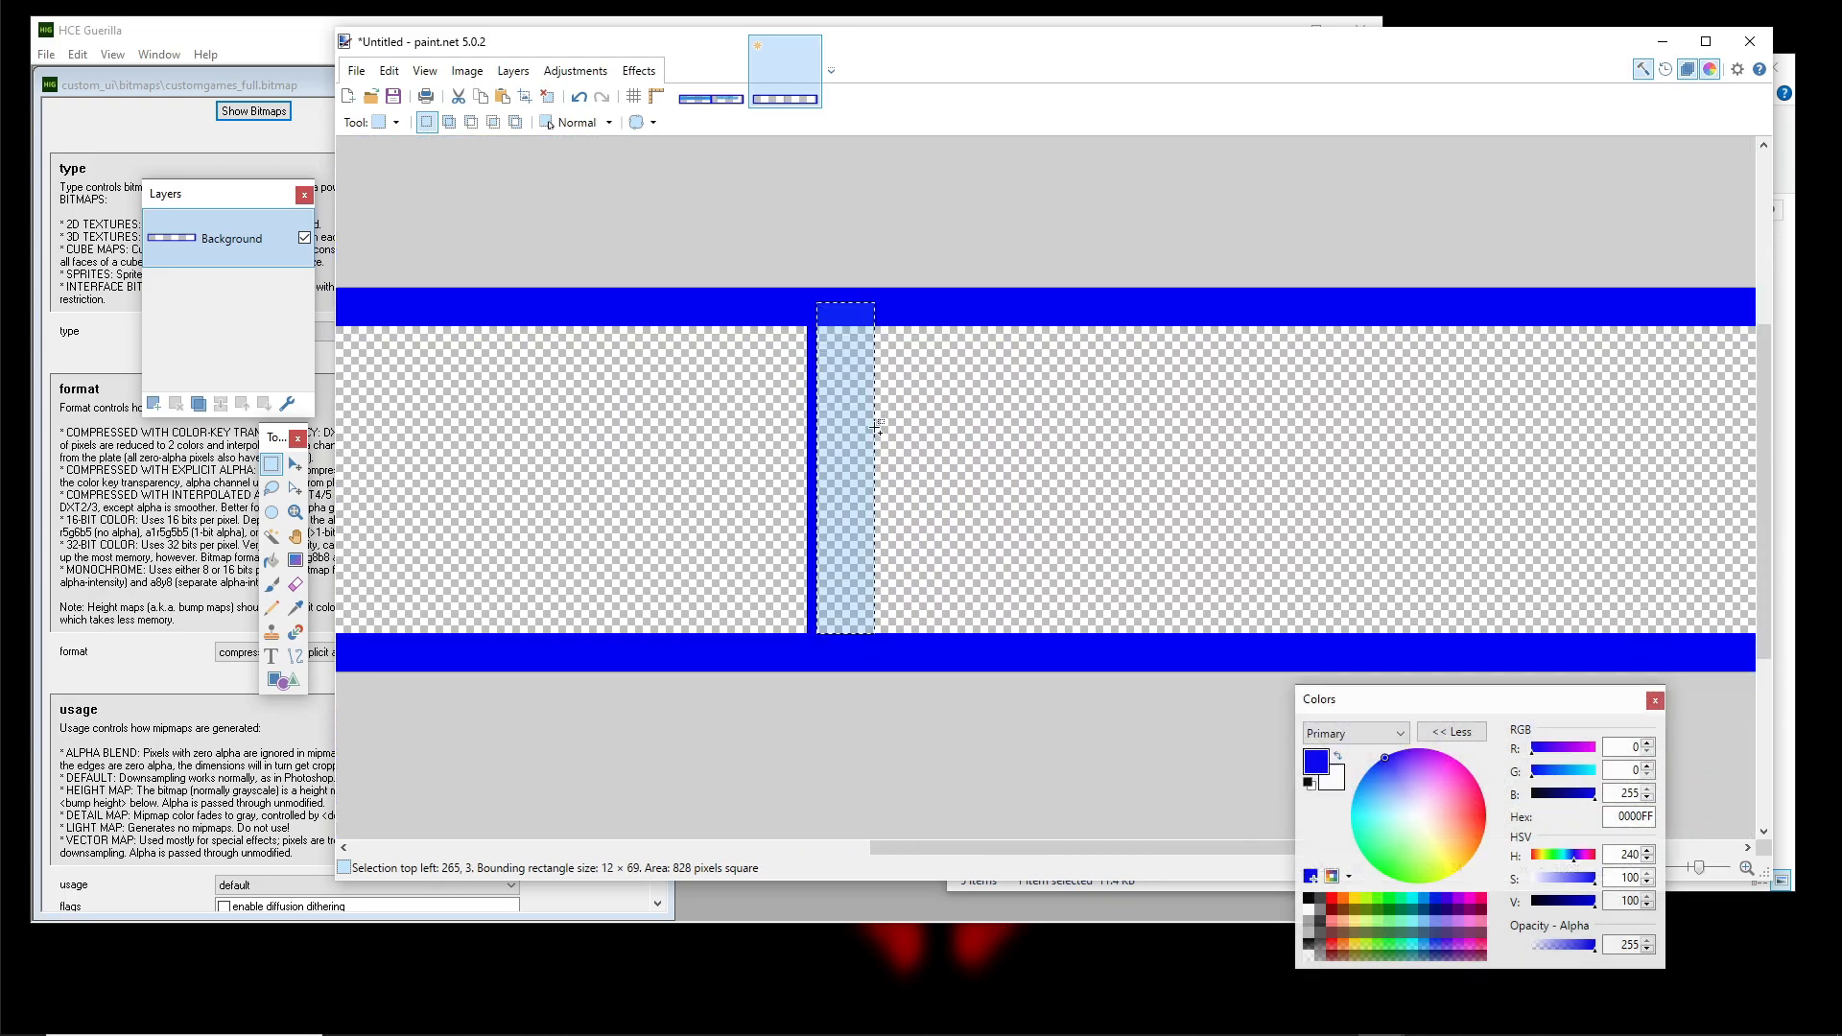
click(274, 560)
click(849, 379)
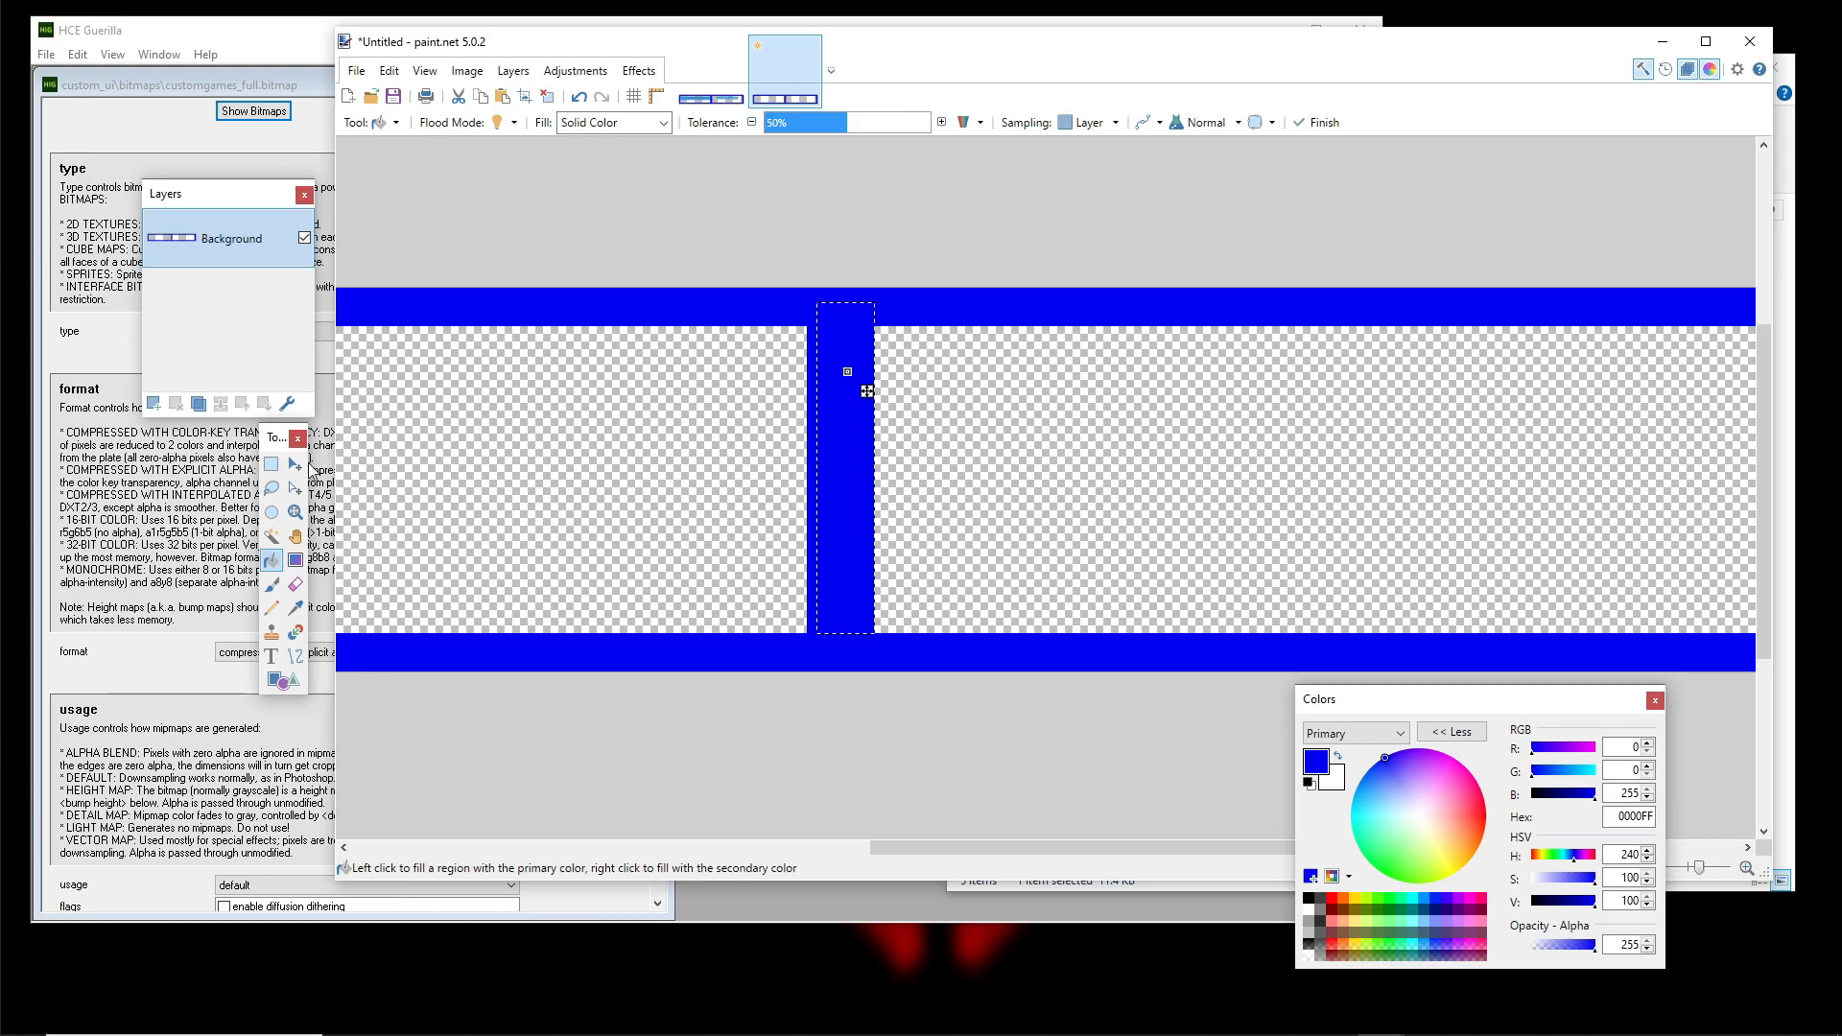
key(s)
key(ctrl+d)
scroll(961, 437, down, 3)
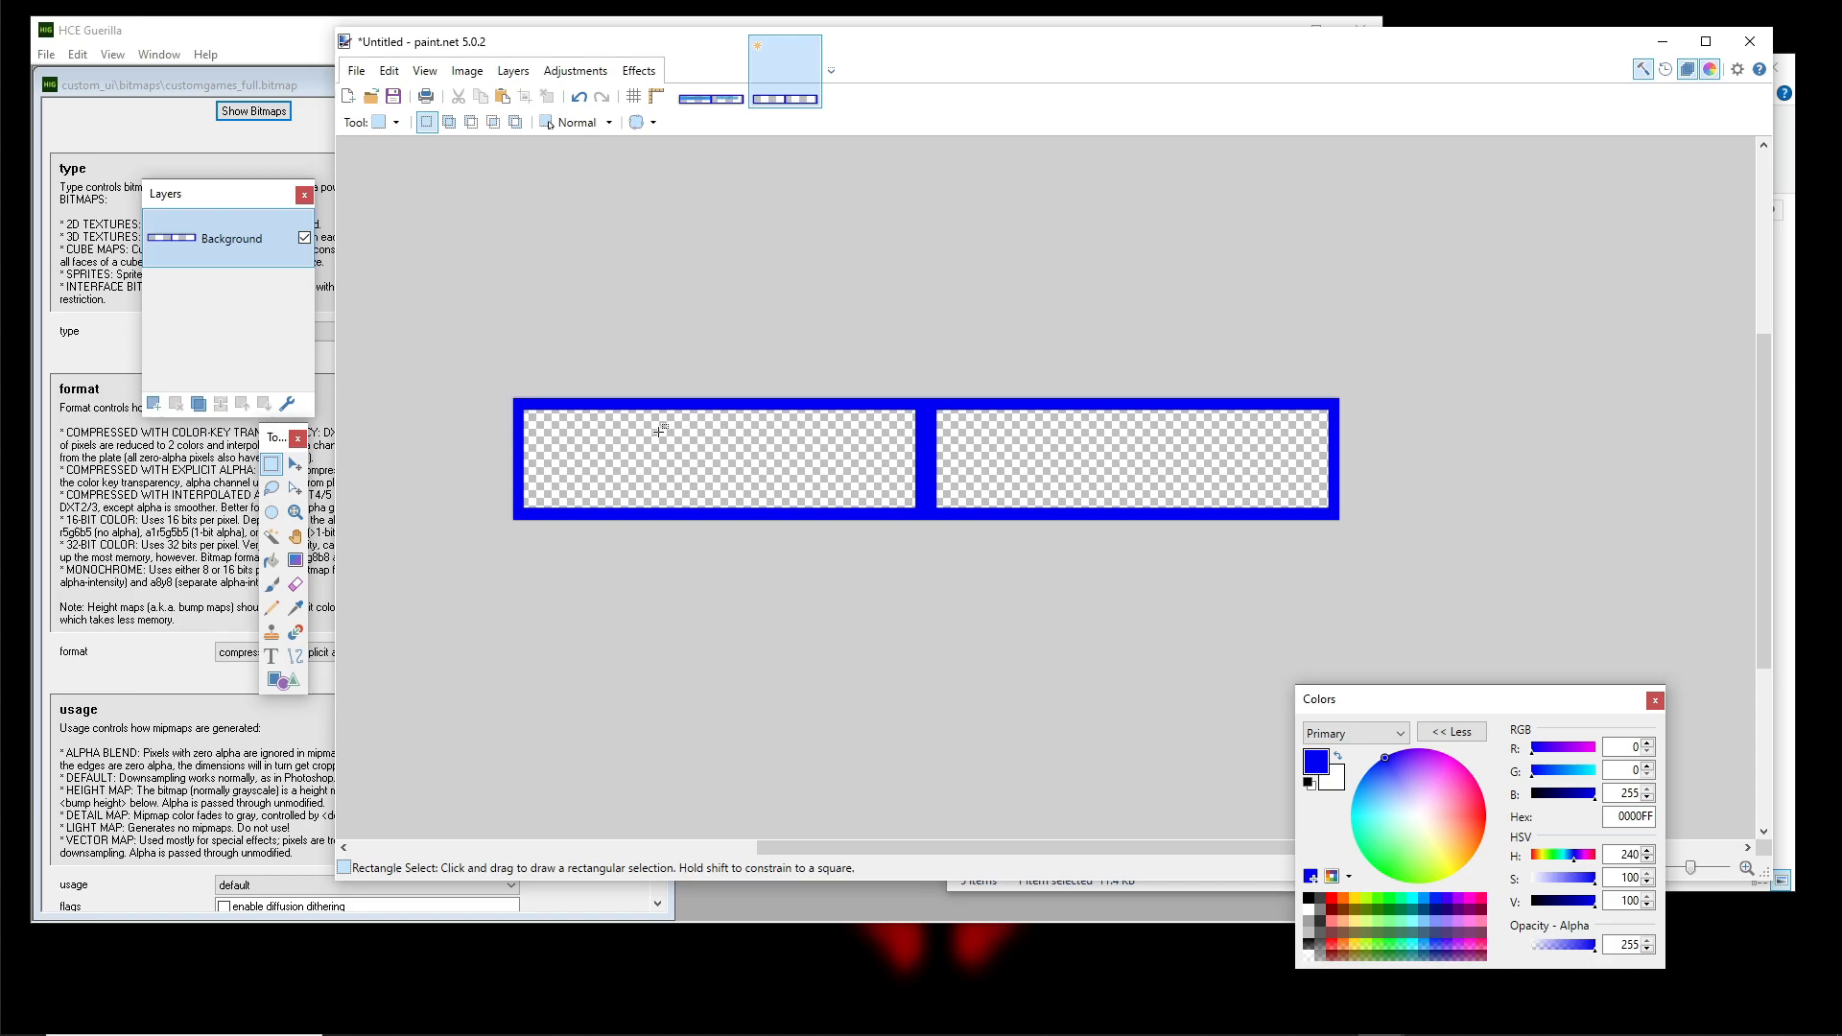
Activate the Pencil tool for pixel editing at the plate's upper-left corner
scroll(744, 389, up, 5)
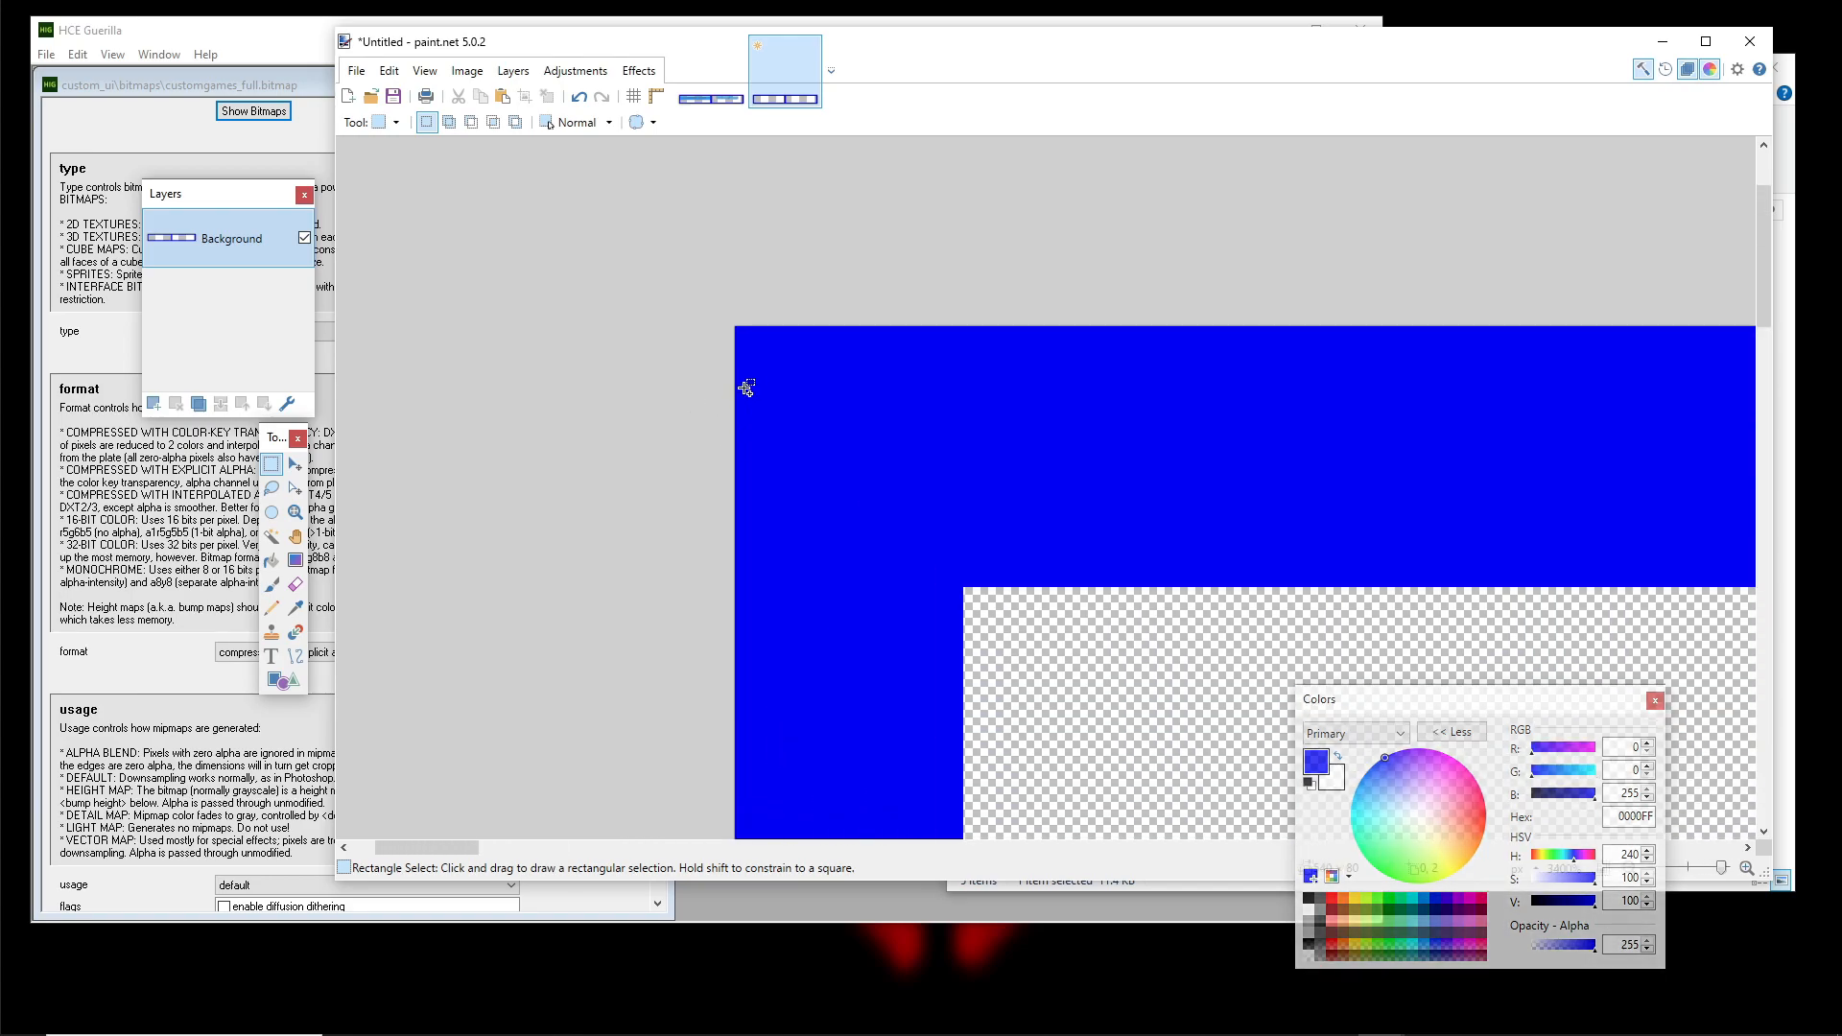
scroll(743, 389, up, 2)
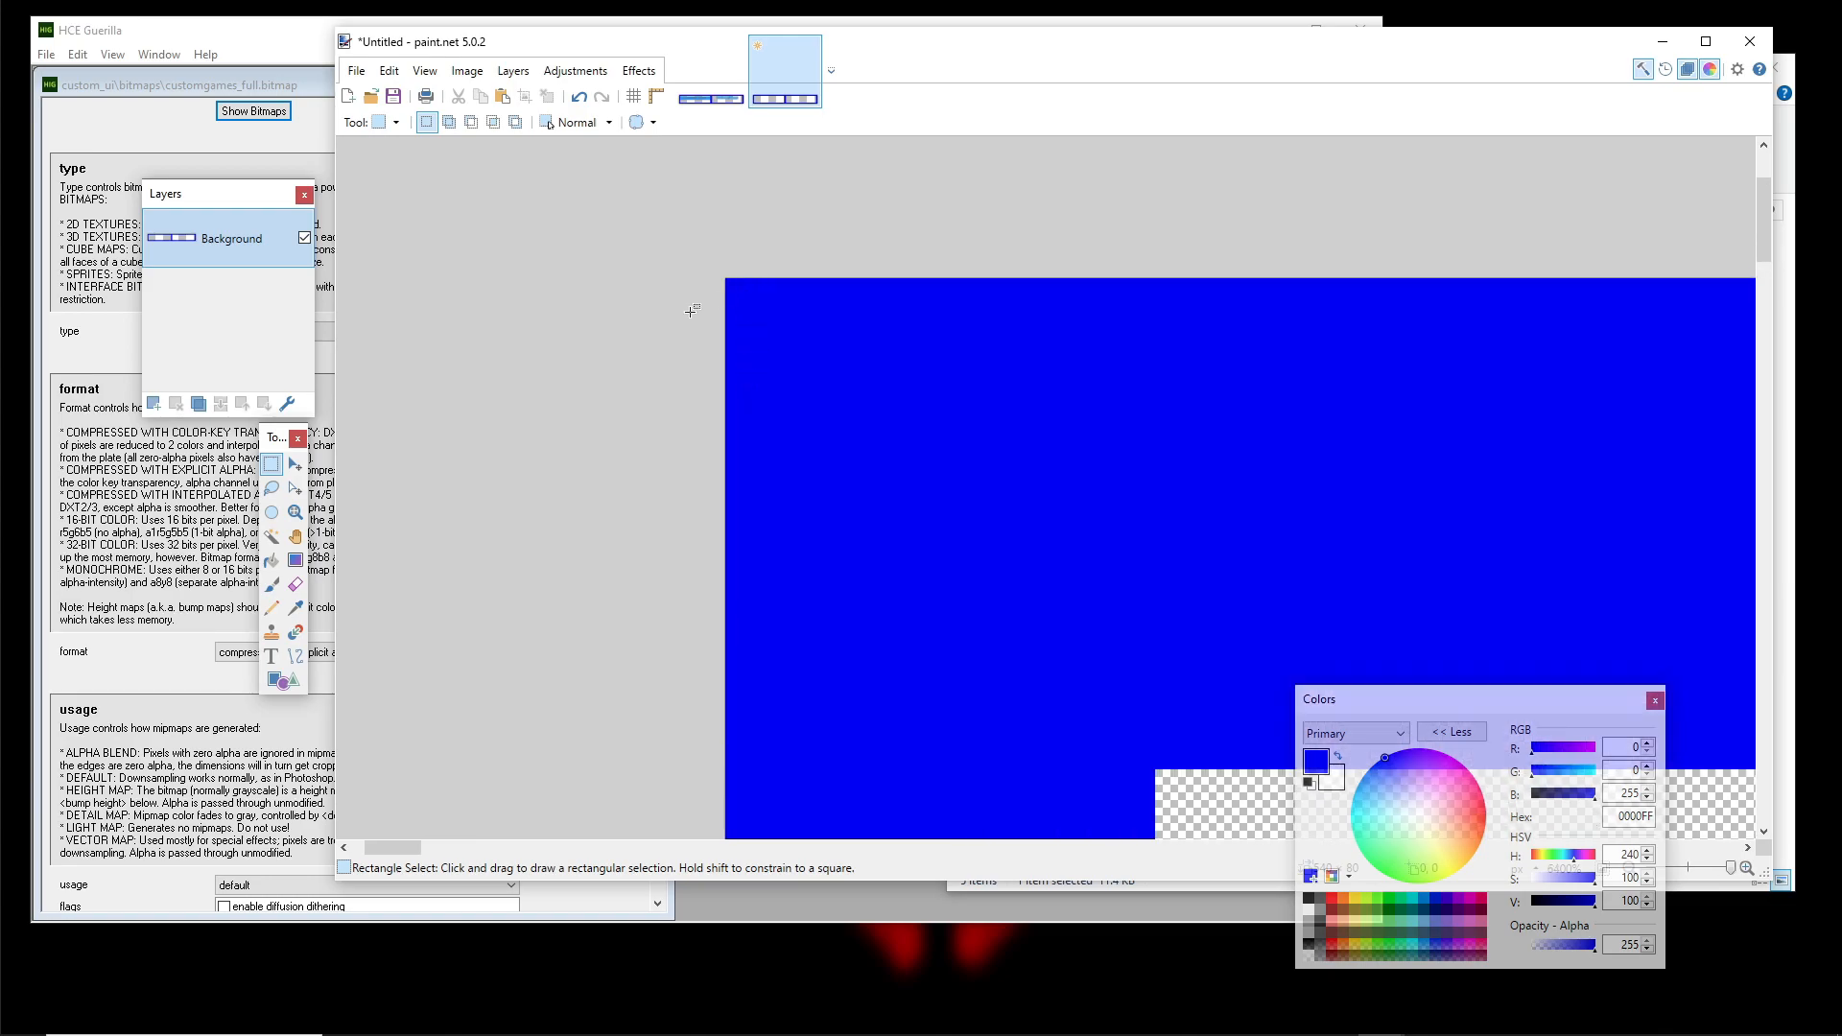
click(272, 608)
scroll(817, 348, down, 5)
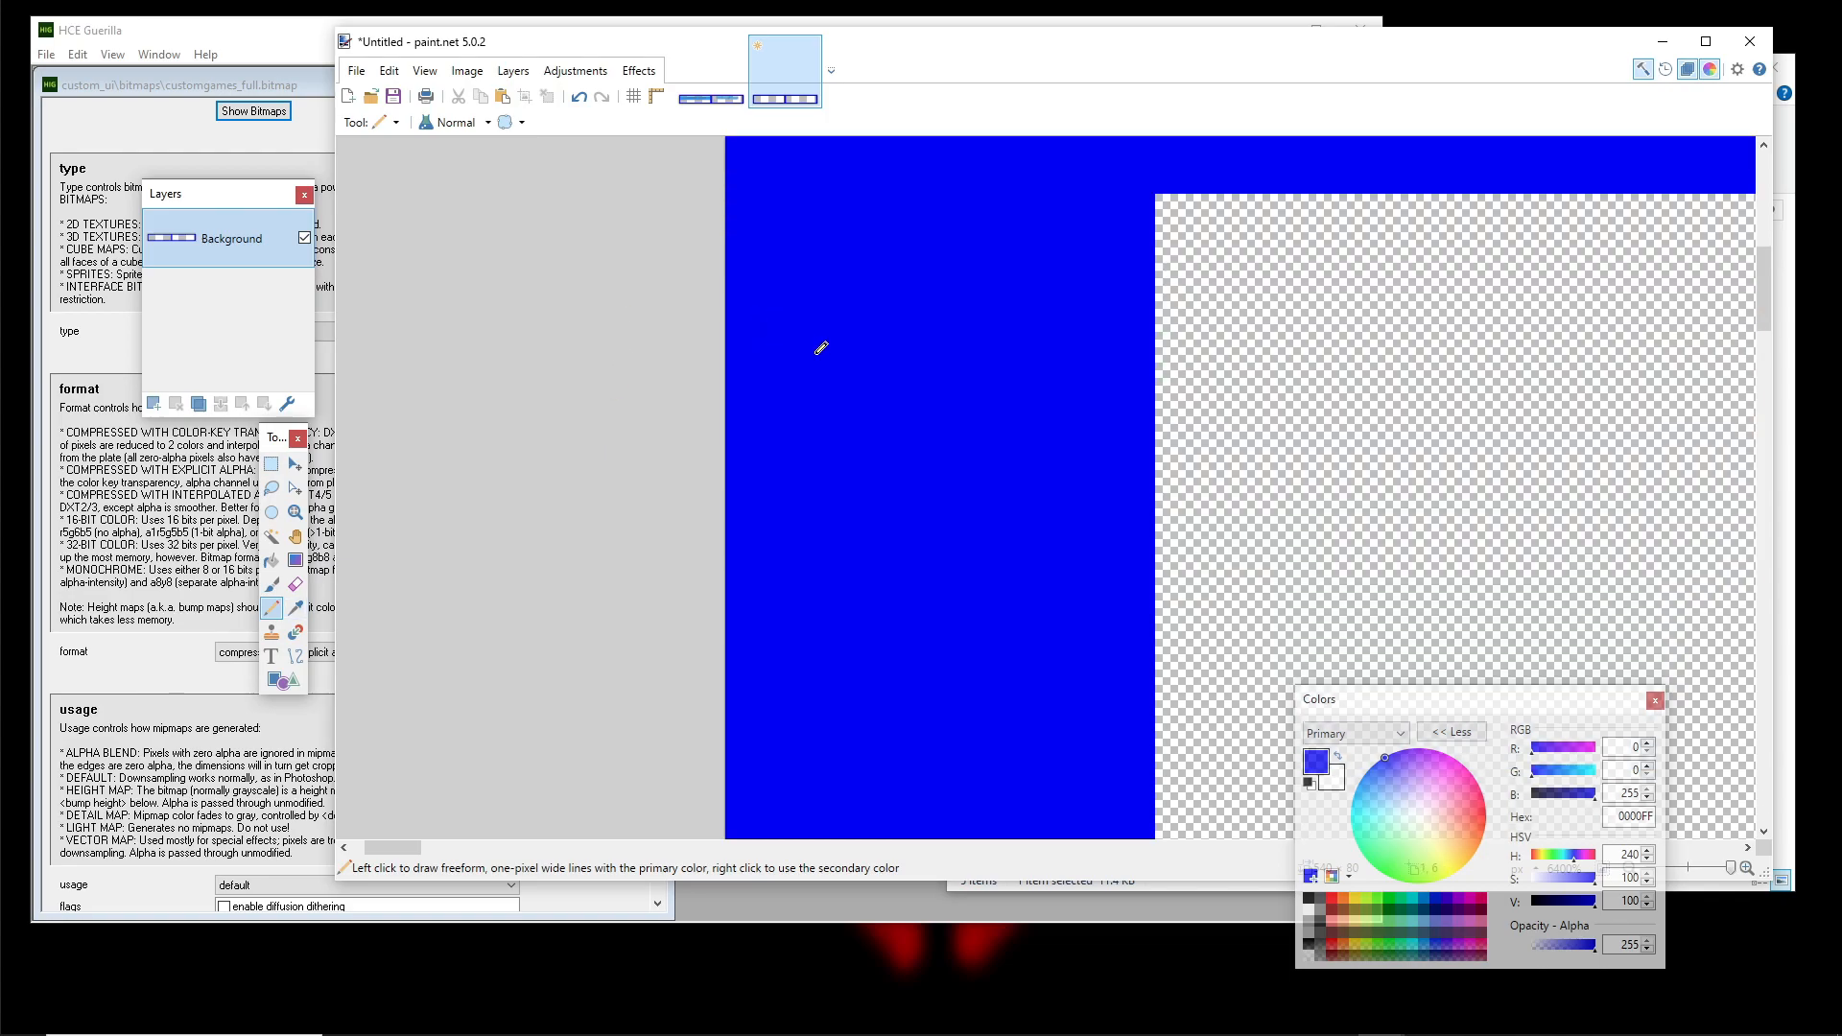
scroll(817, 348, down, 4)
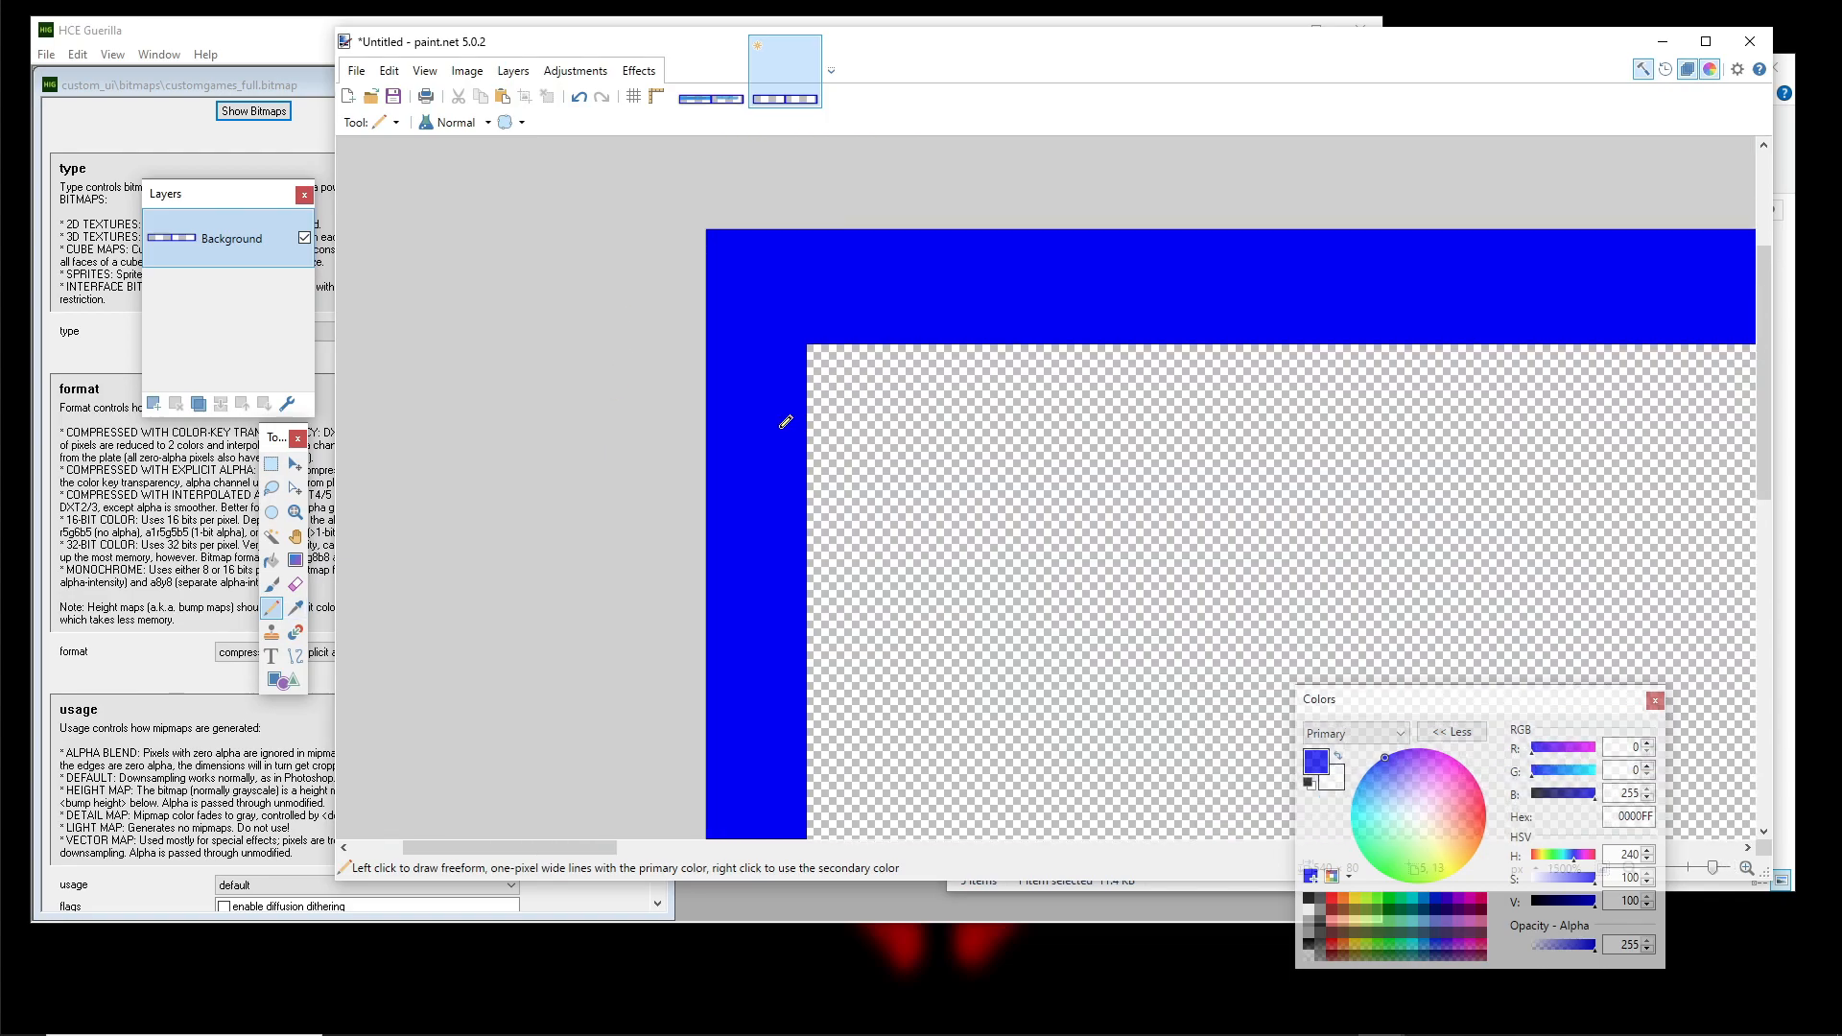
scroll(786, 421, up, 1)
drag(1457, 701, 1271, 535)
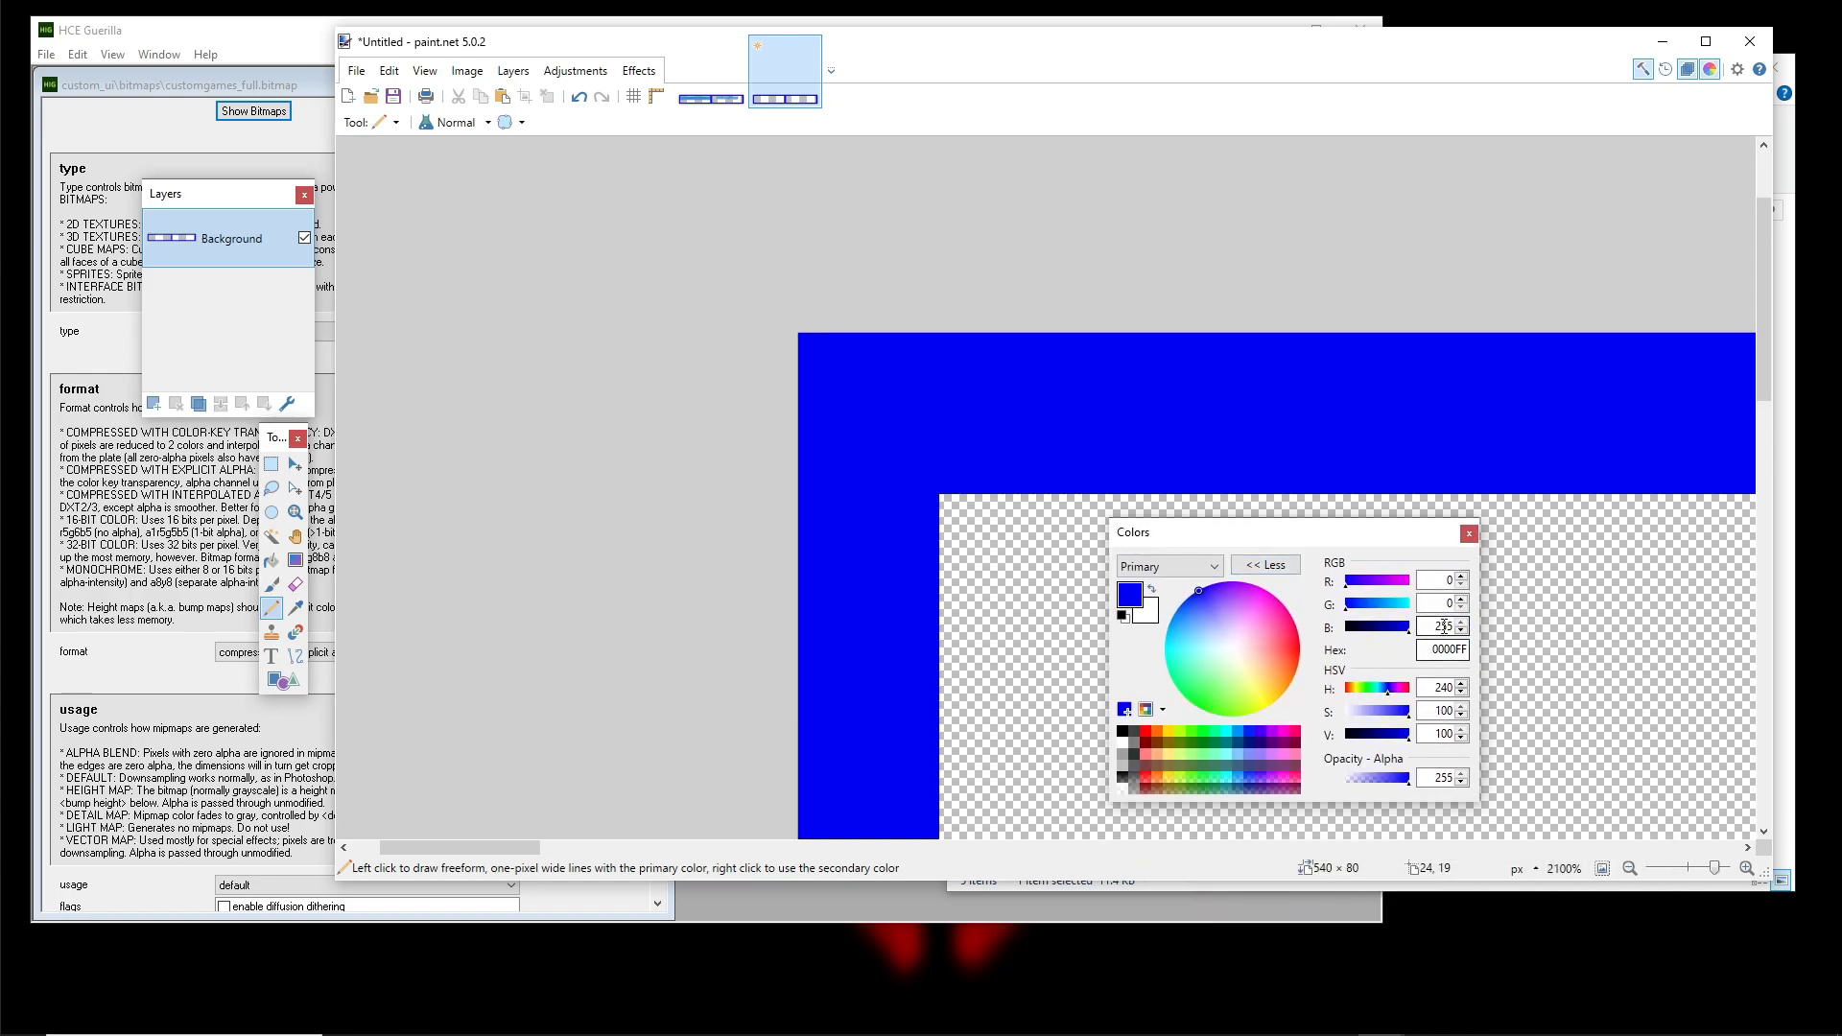
drag(1236, 536, 1405, 717)
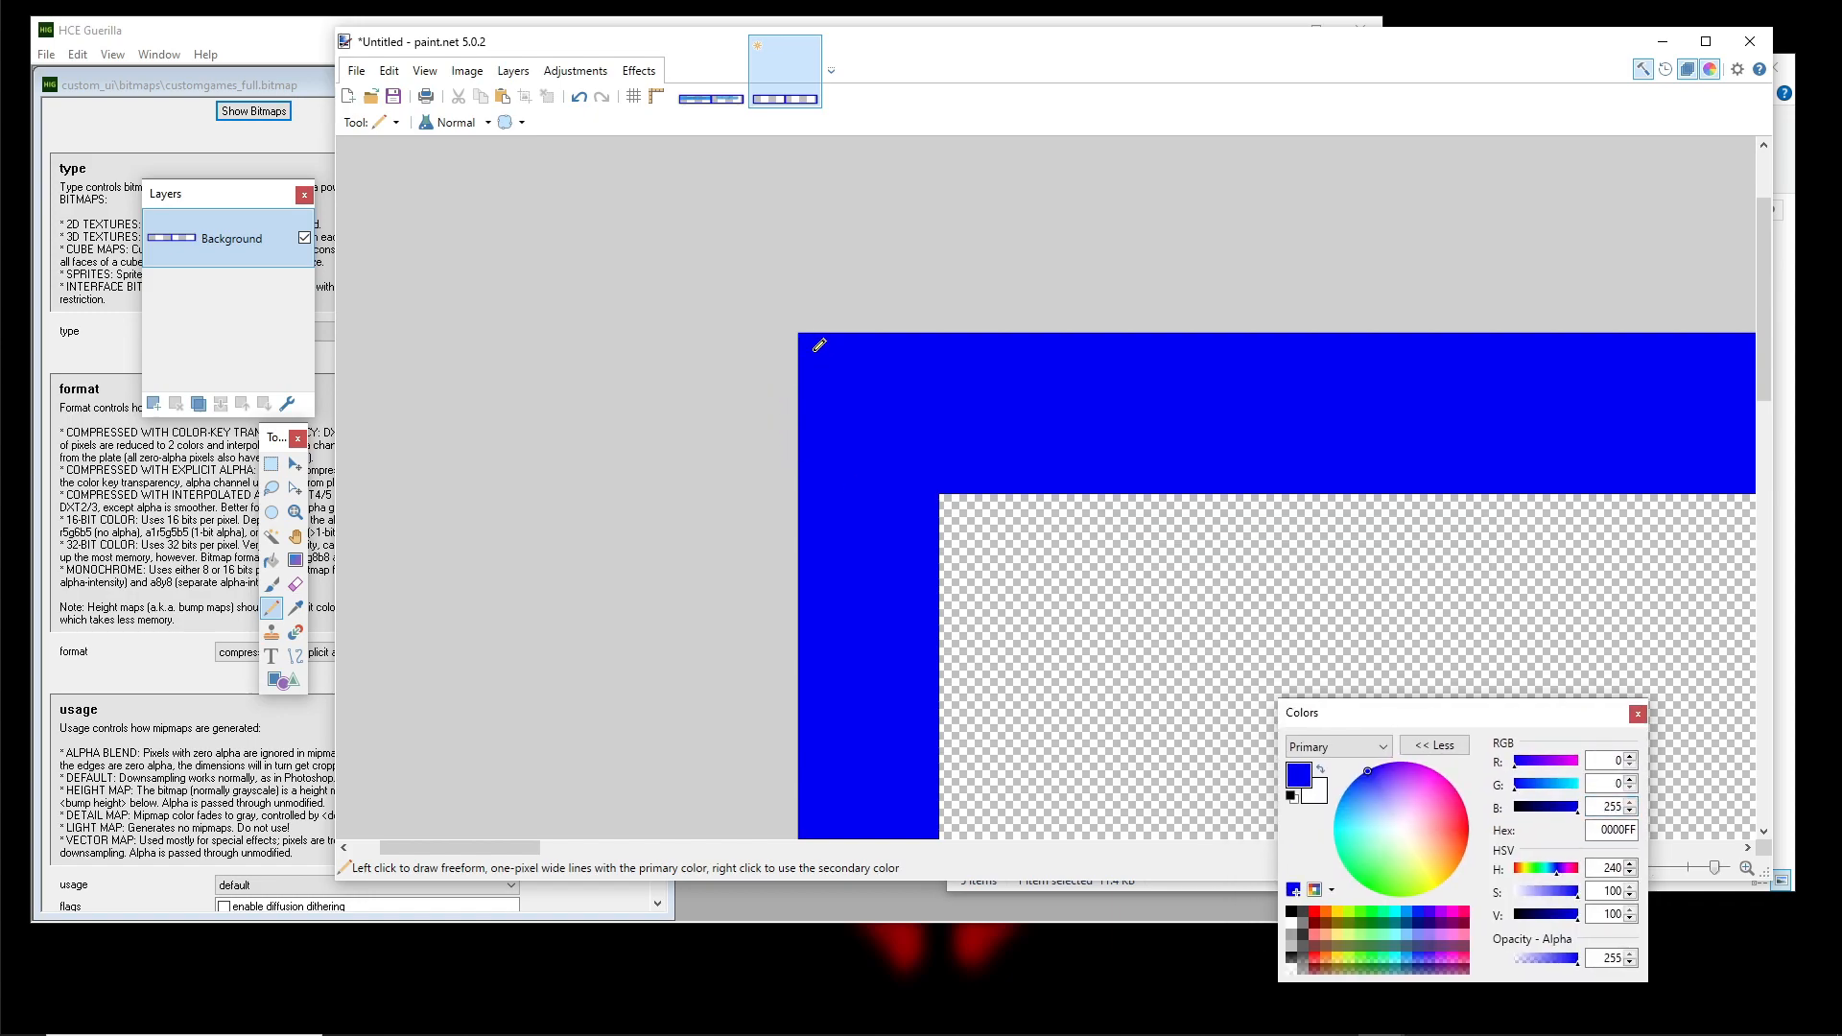
scroll(818, 343, down, 2)
scroll(891, 328, up, 4)
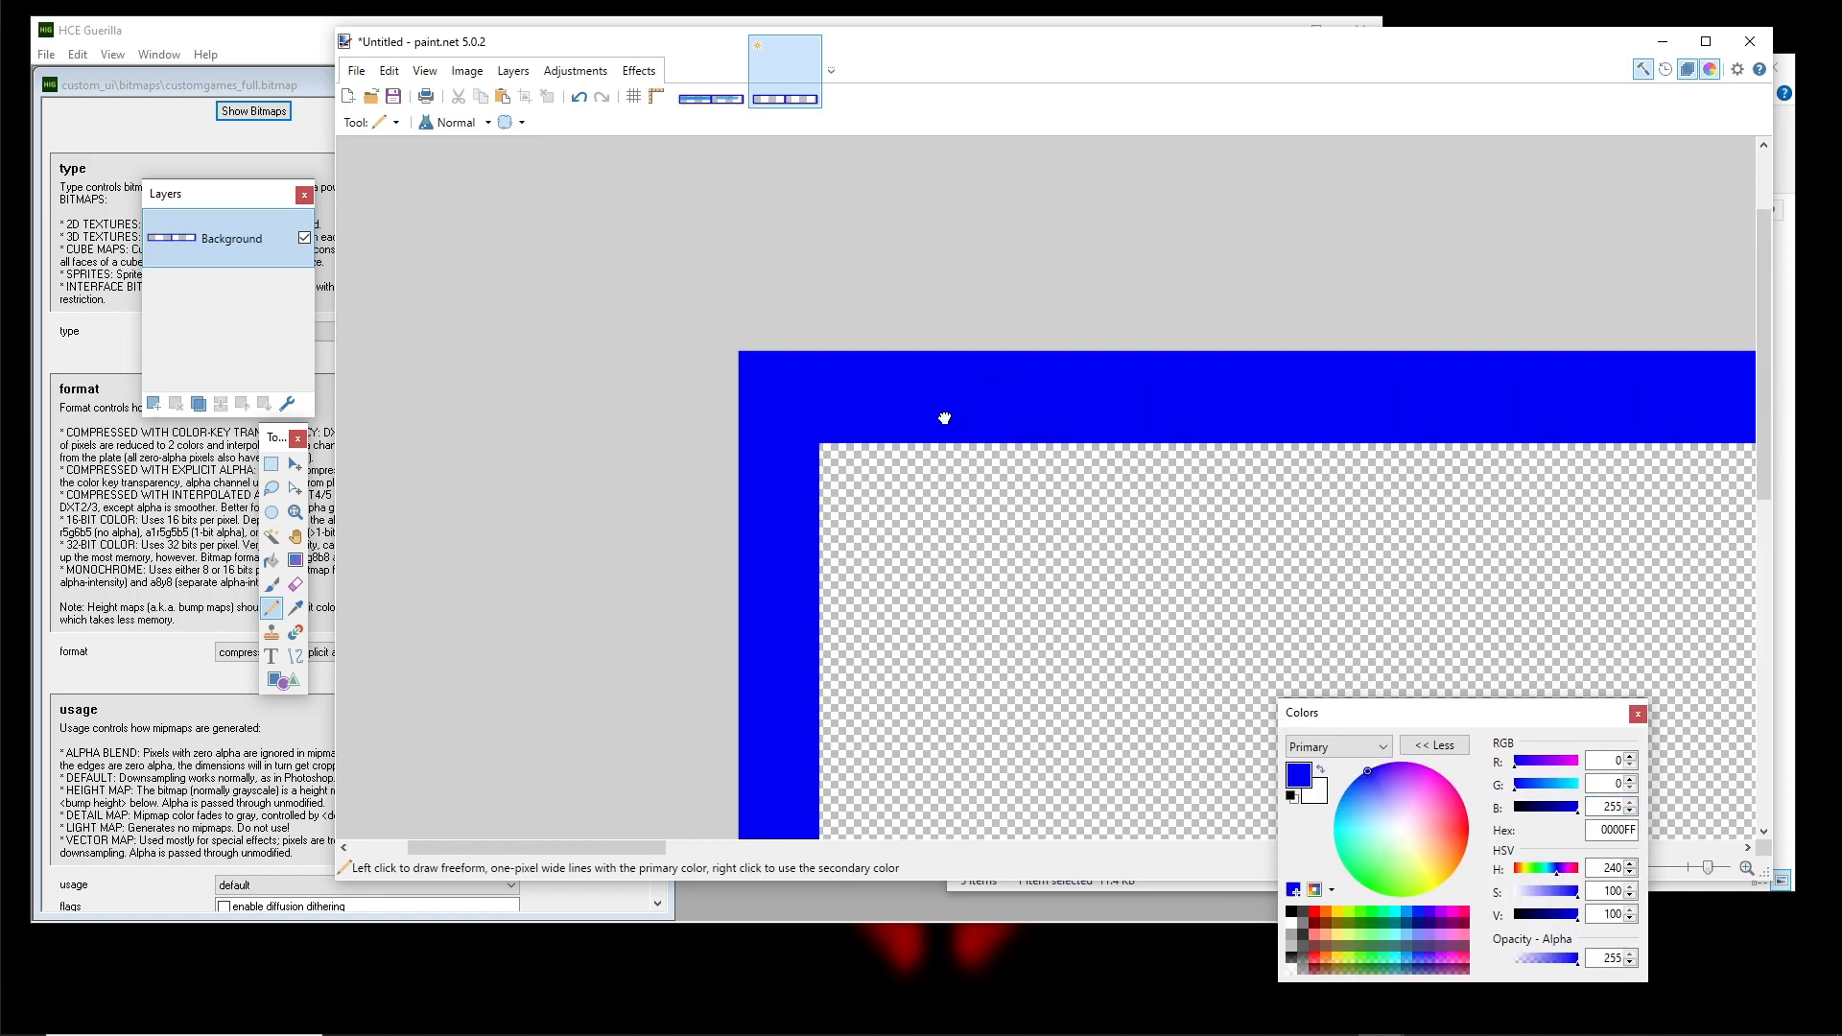
scroll(900, 440, up, 1)
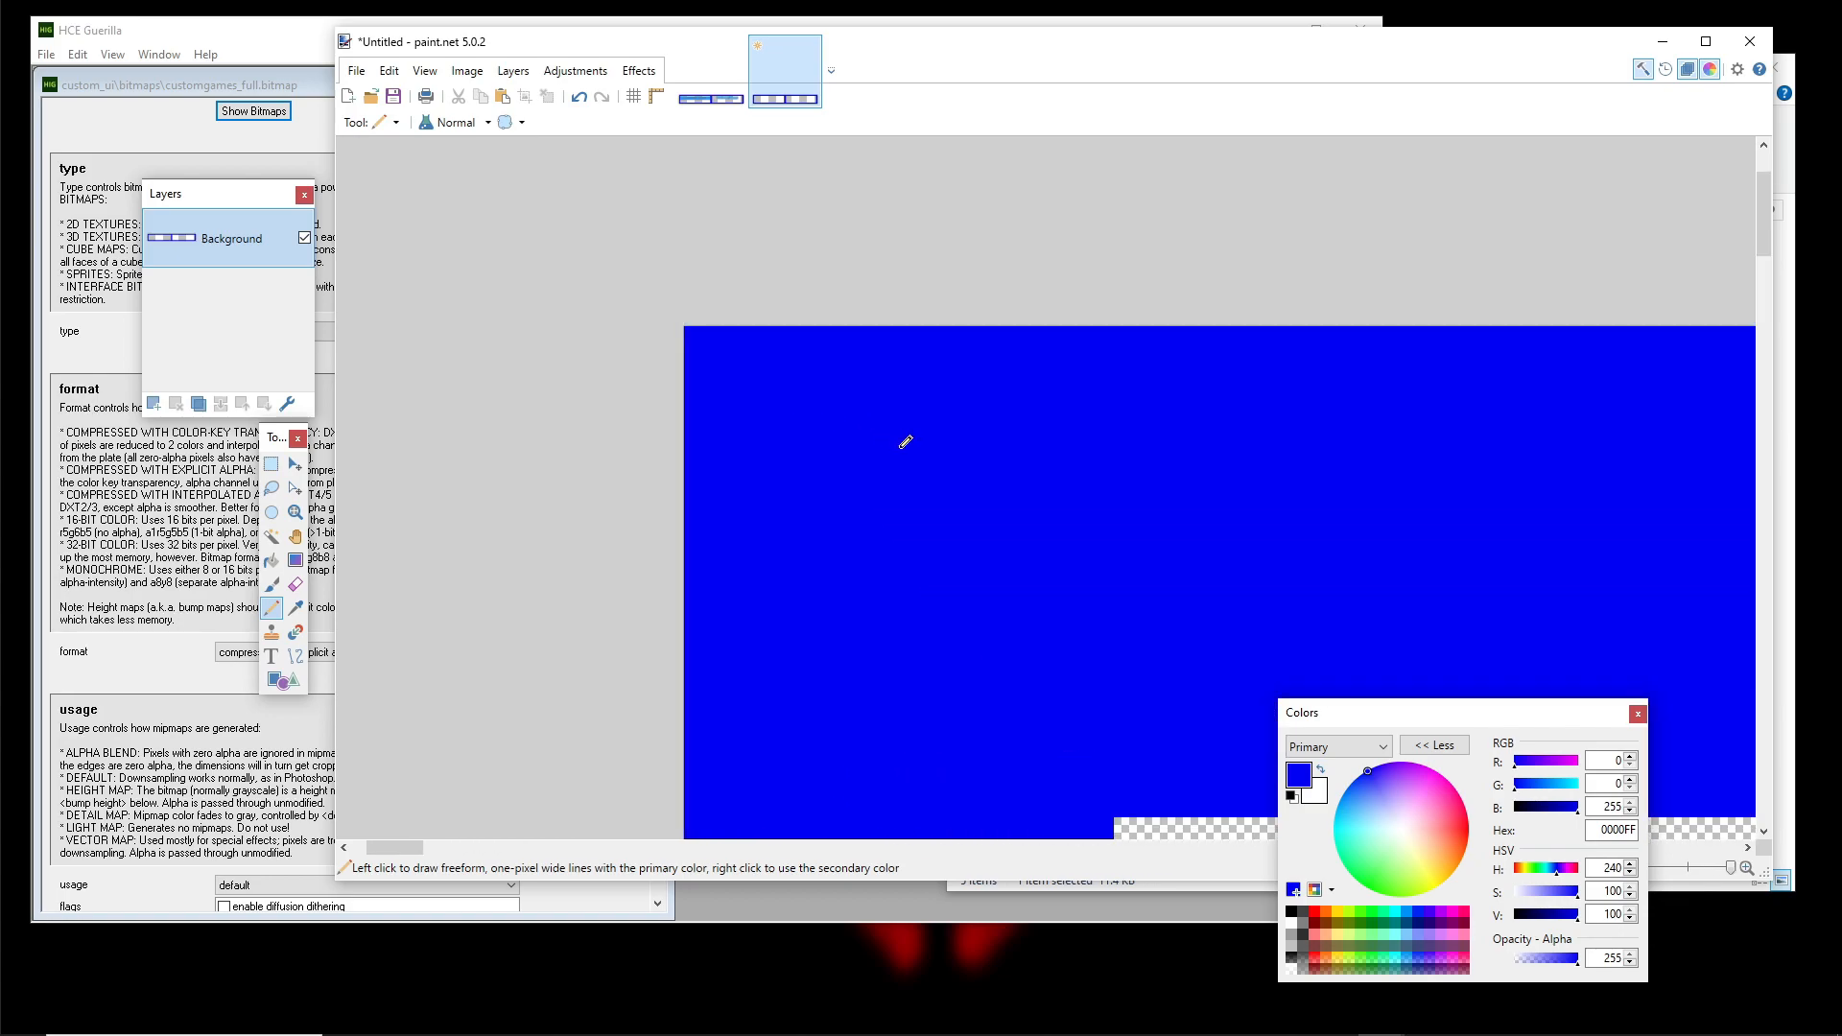
Change the primary colour to magenta (FF00FF) by setting its red value to 255
click(1607, 759)
text(255)
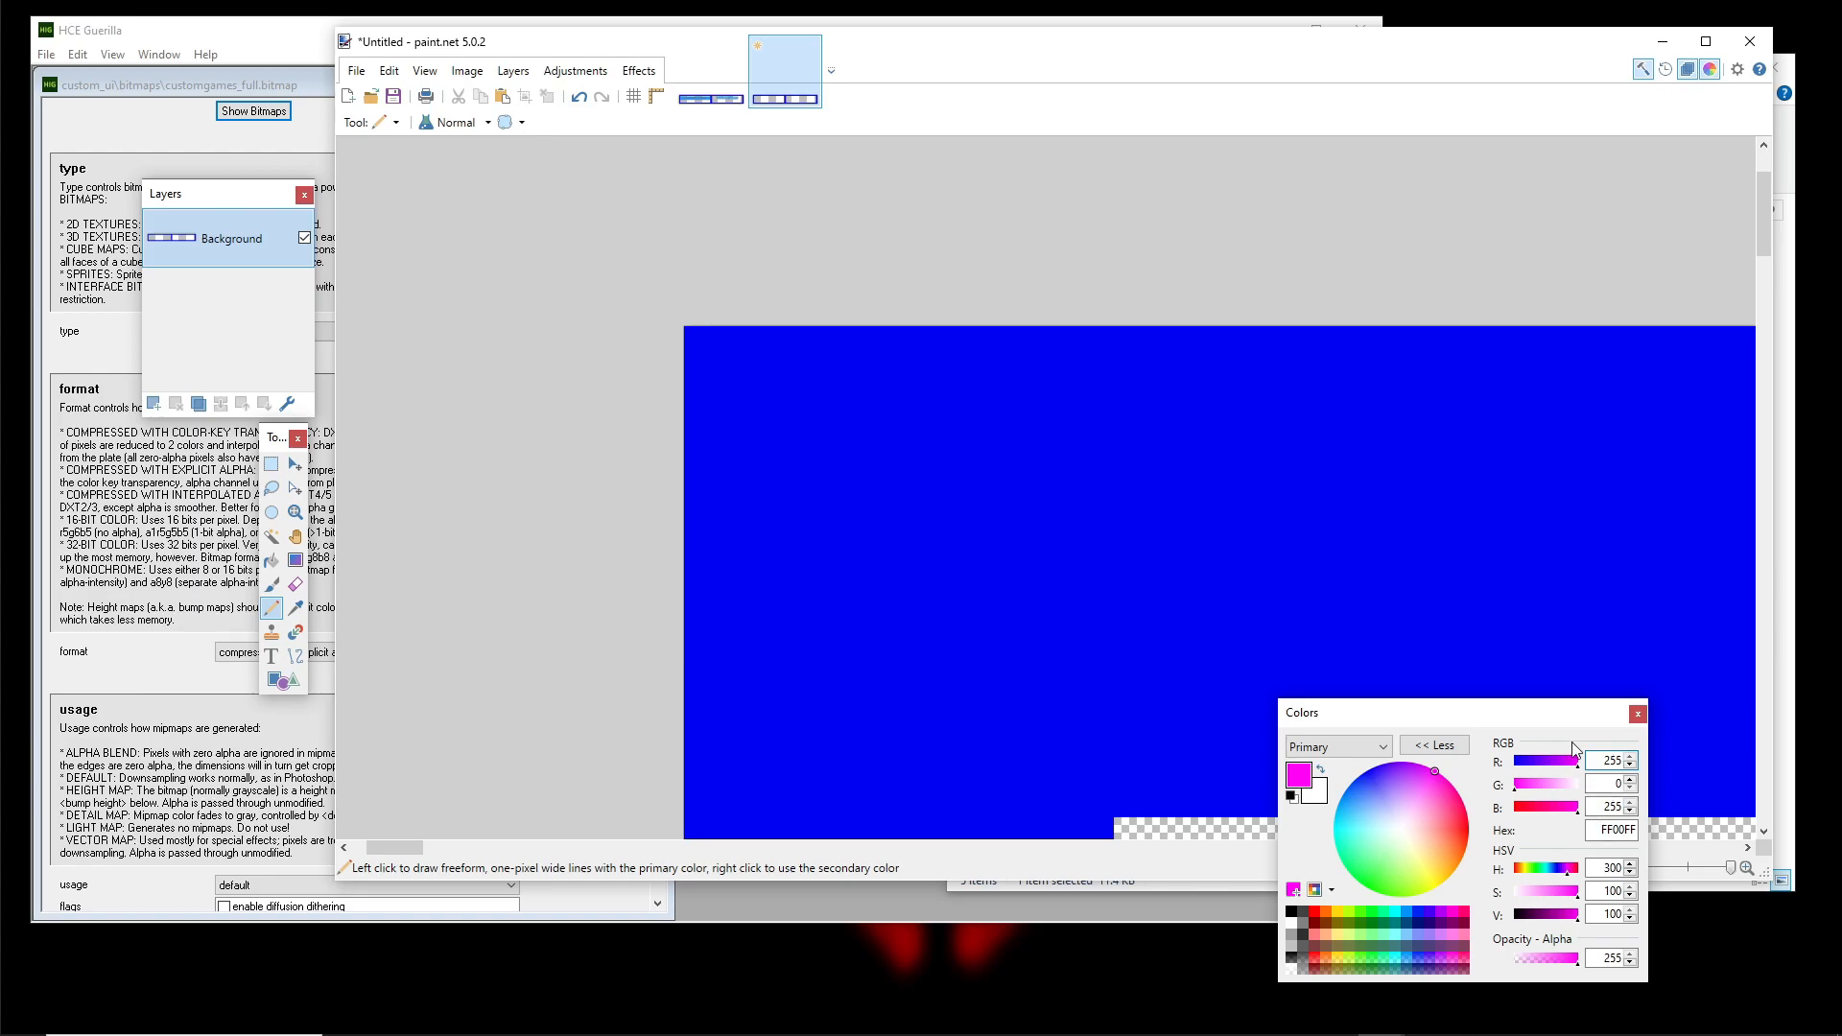
drag(1545, 711, 1545, 708)
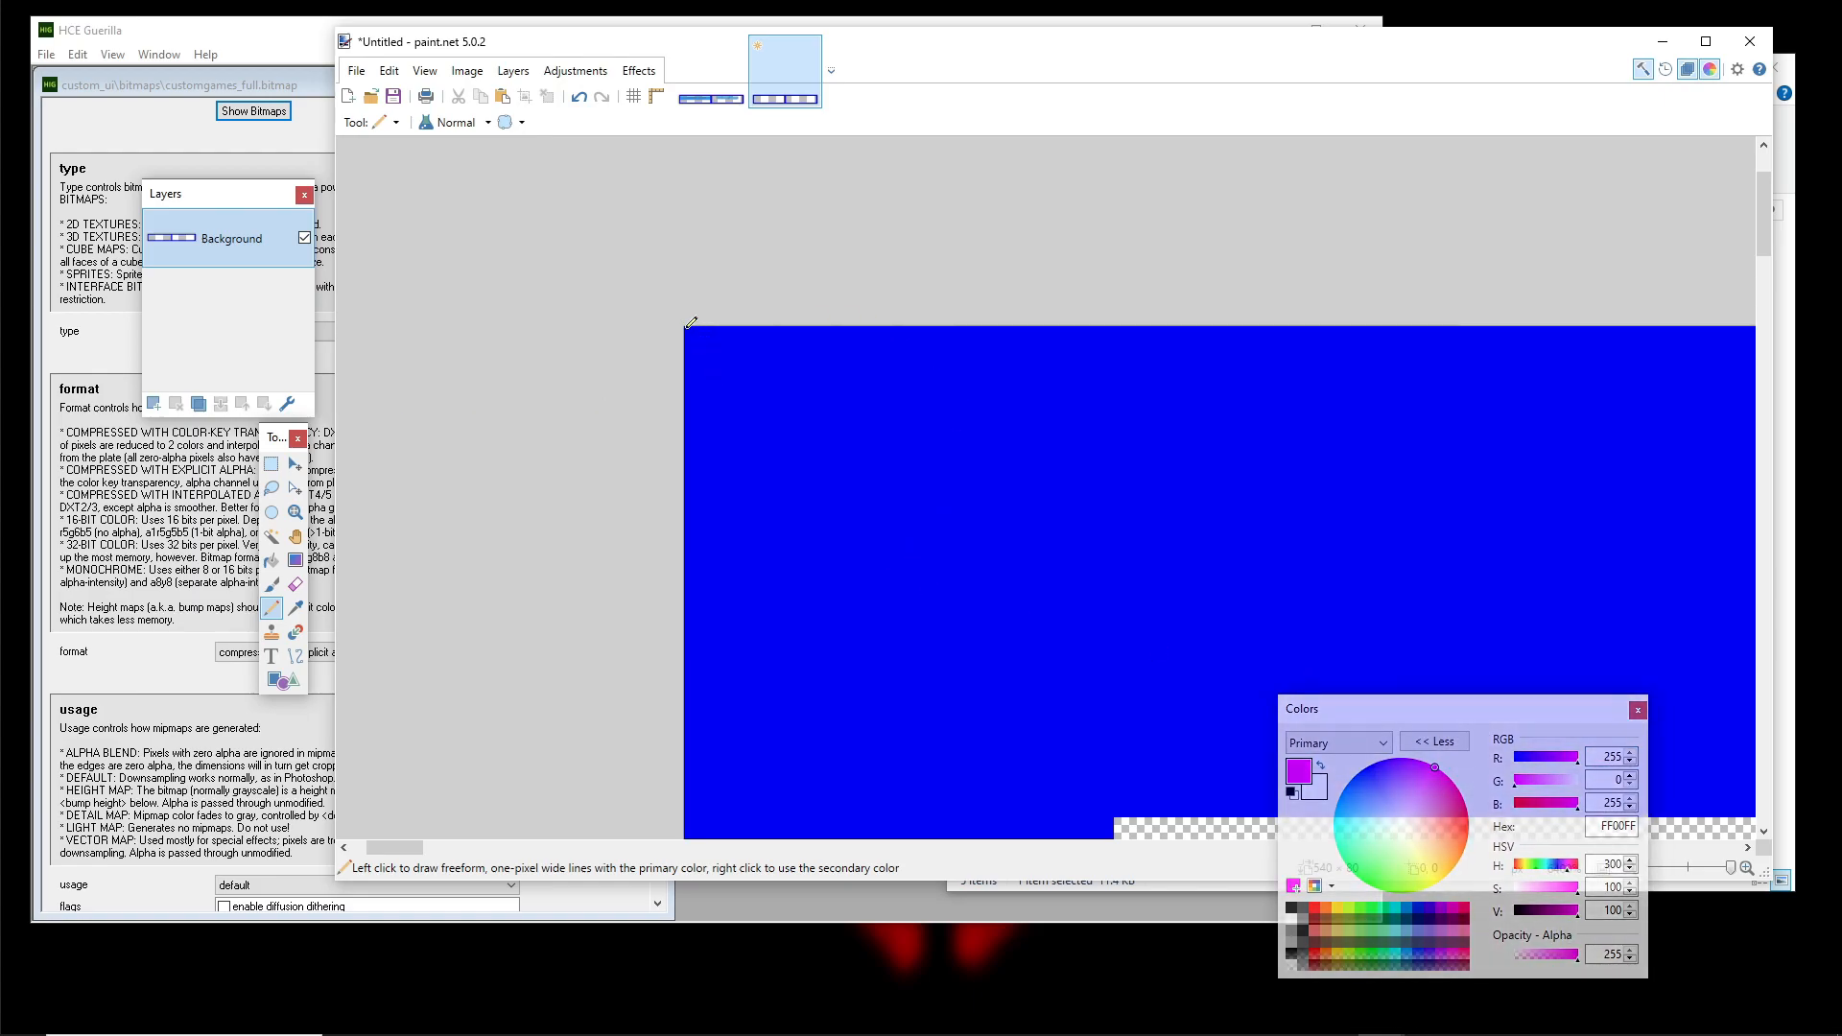
Paint one magenta marker pixel in the plate's top row, one pixel in from the upper-left corner, and undo the stray pixel
click(755, 333)
click(714, 355)
key(ctrl+z)
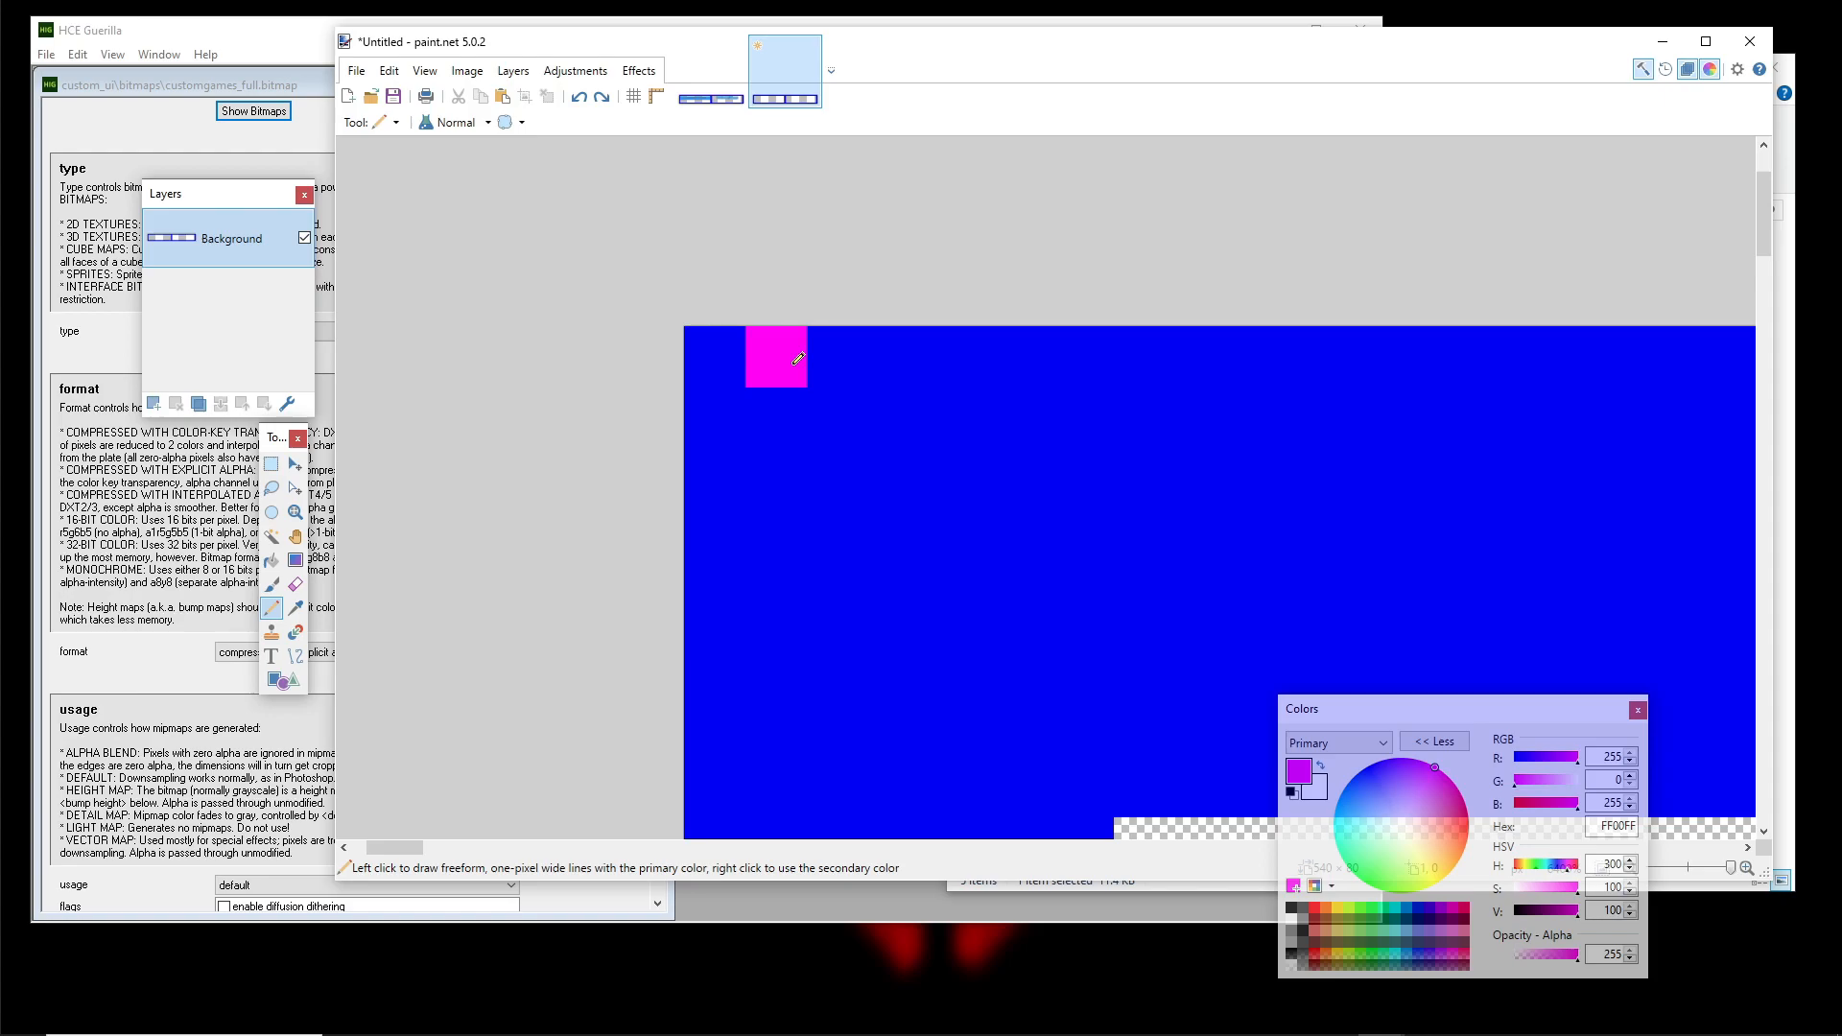
Draw a one-pixel magenta line along the plate's second pixel row, from its left edge partway across the first slot
scroll(735, 435, down, 1)
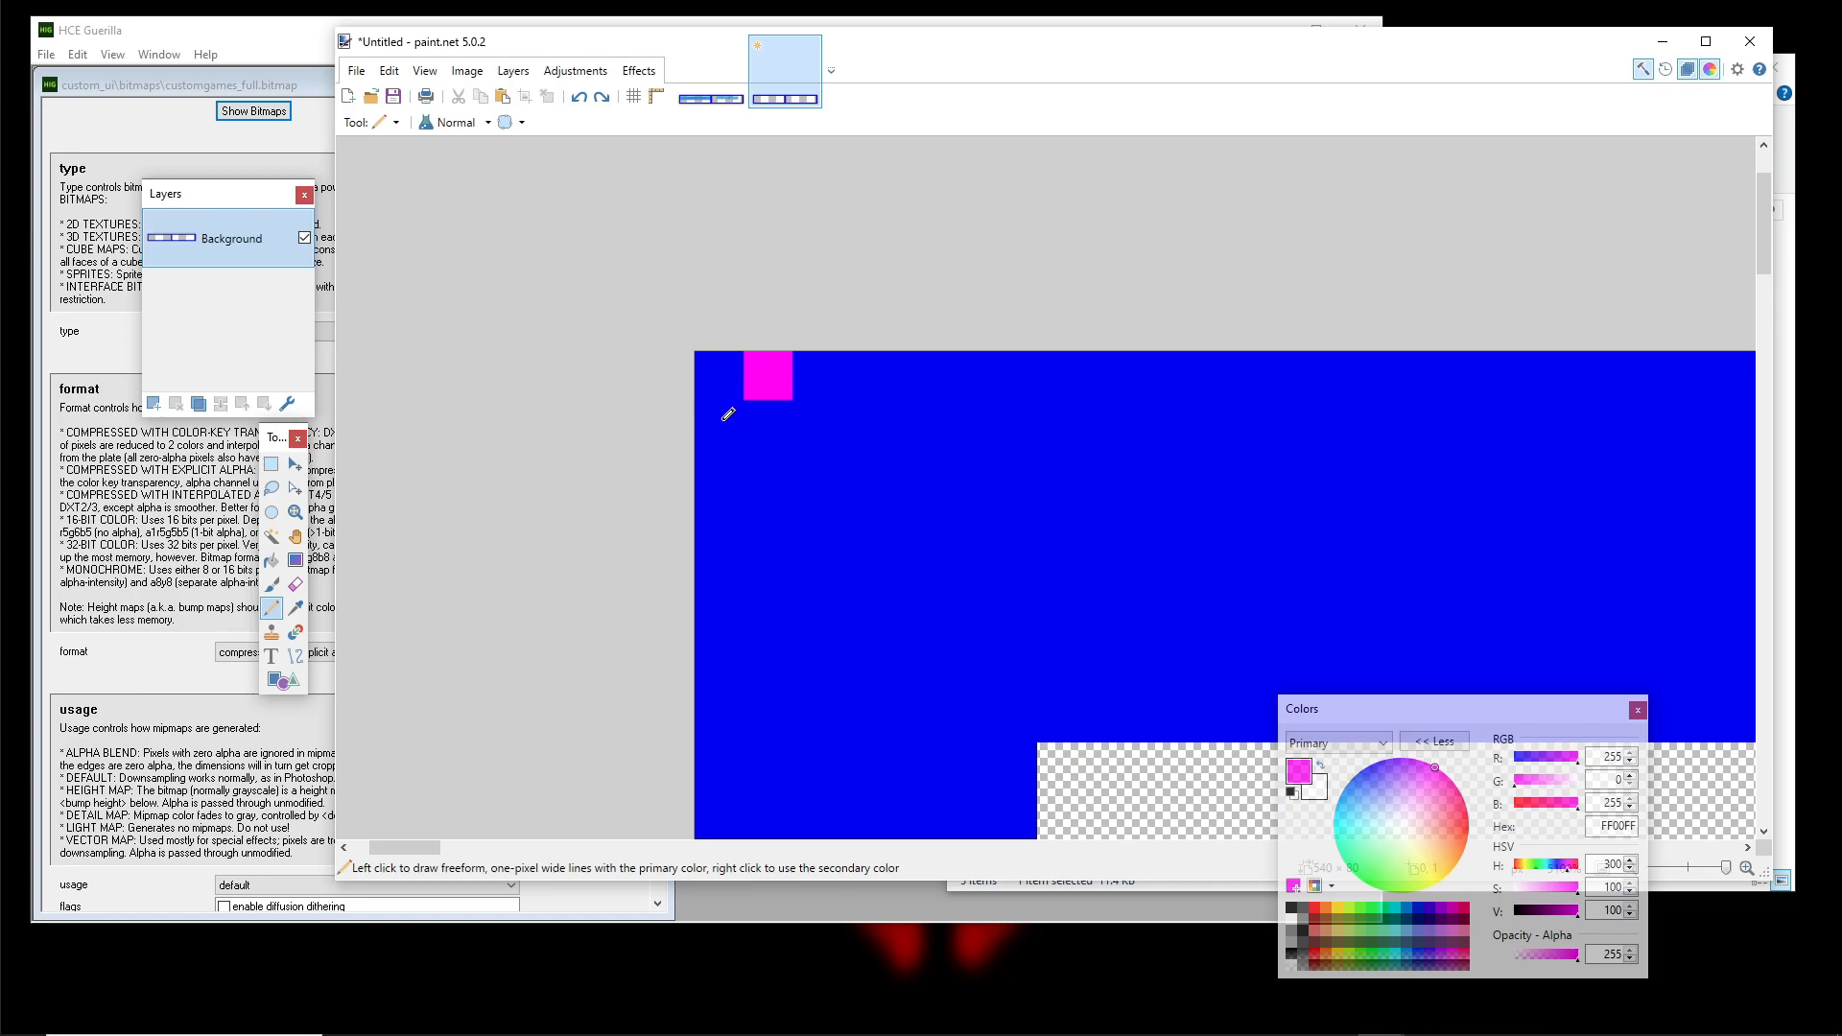
drag(723, 420, 935, 409)
scroll(937, 407, down, 1)
drag(1190, 409, 545, 379)
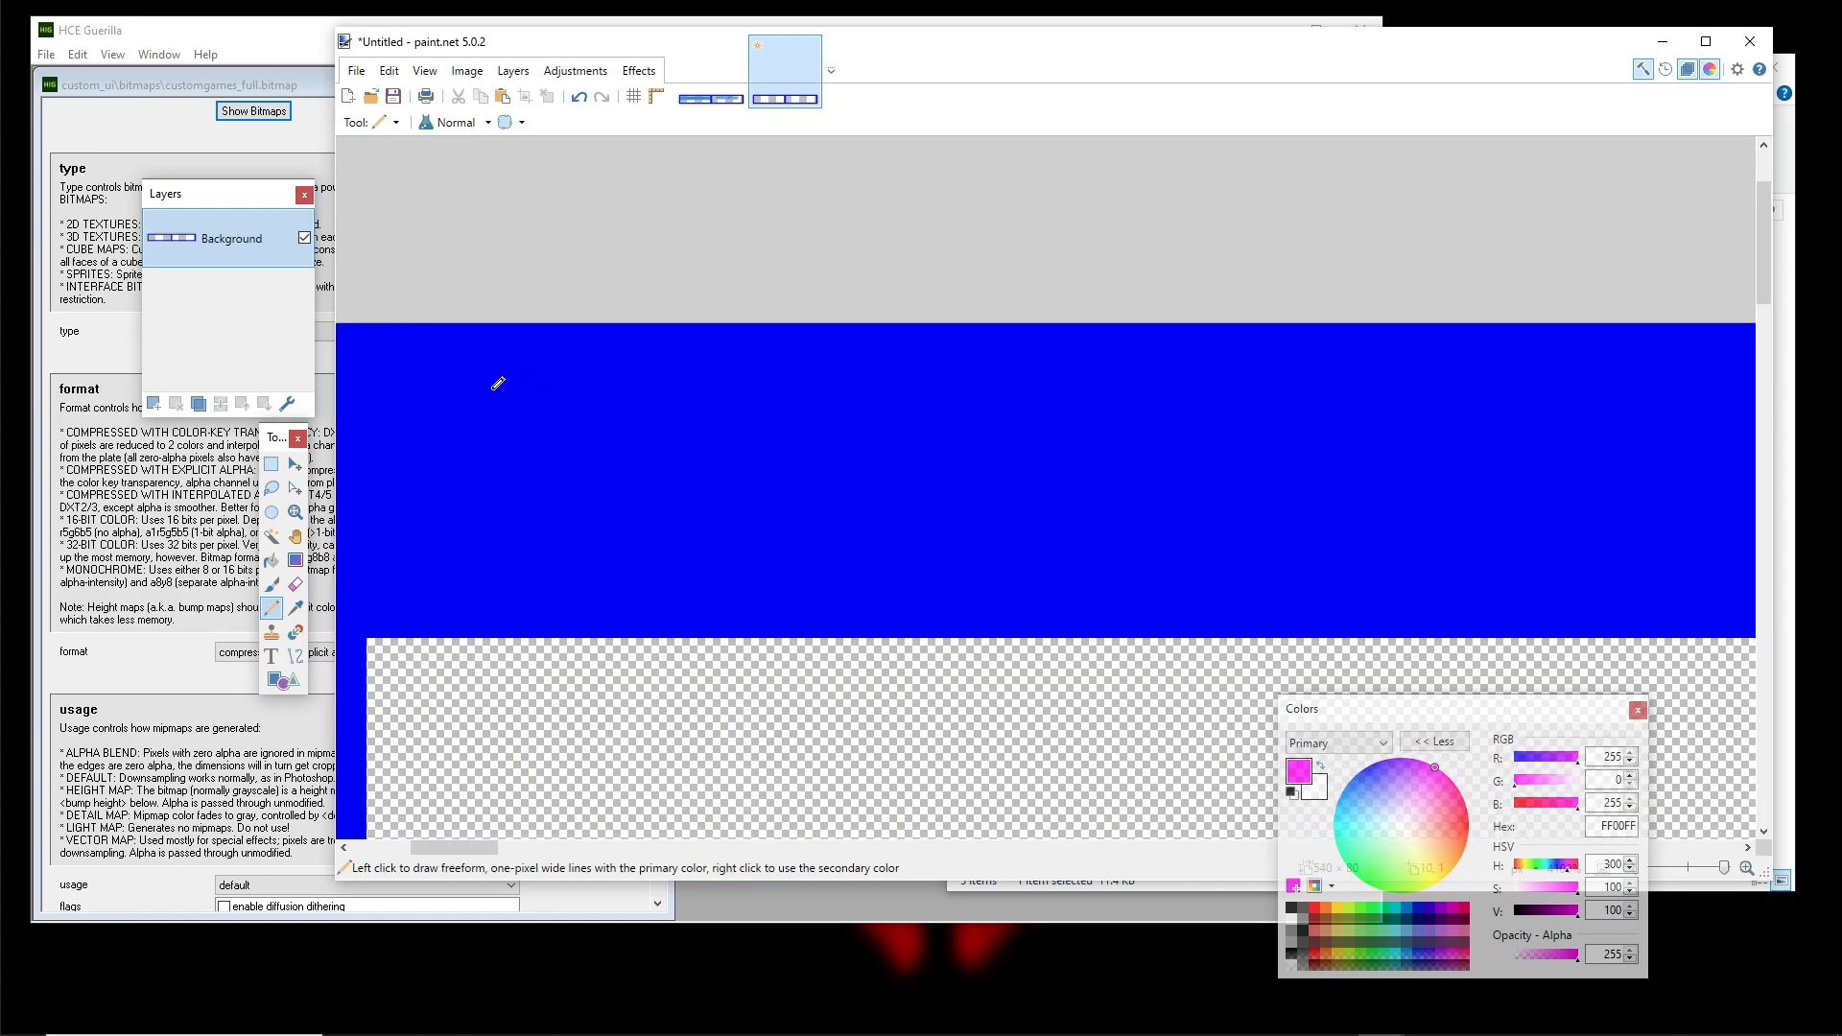
scroll(522, 386, down, 2)
drag(404, 353, 1017, 348)
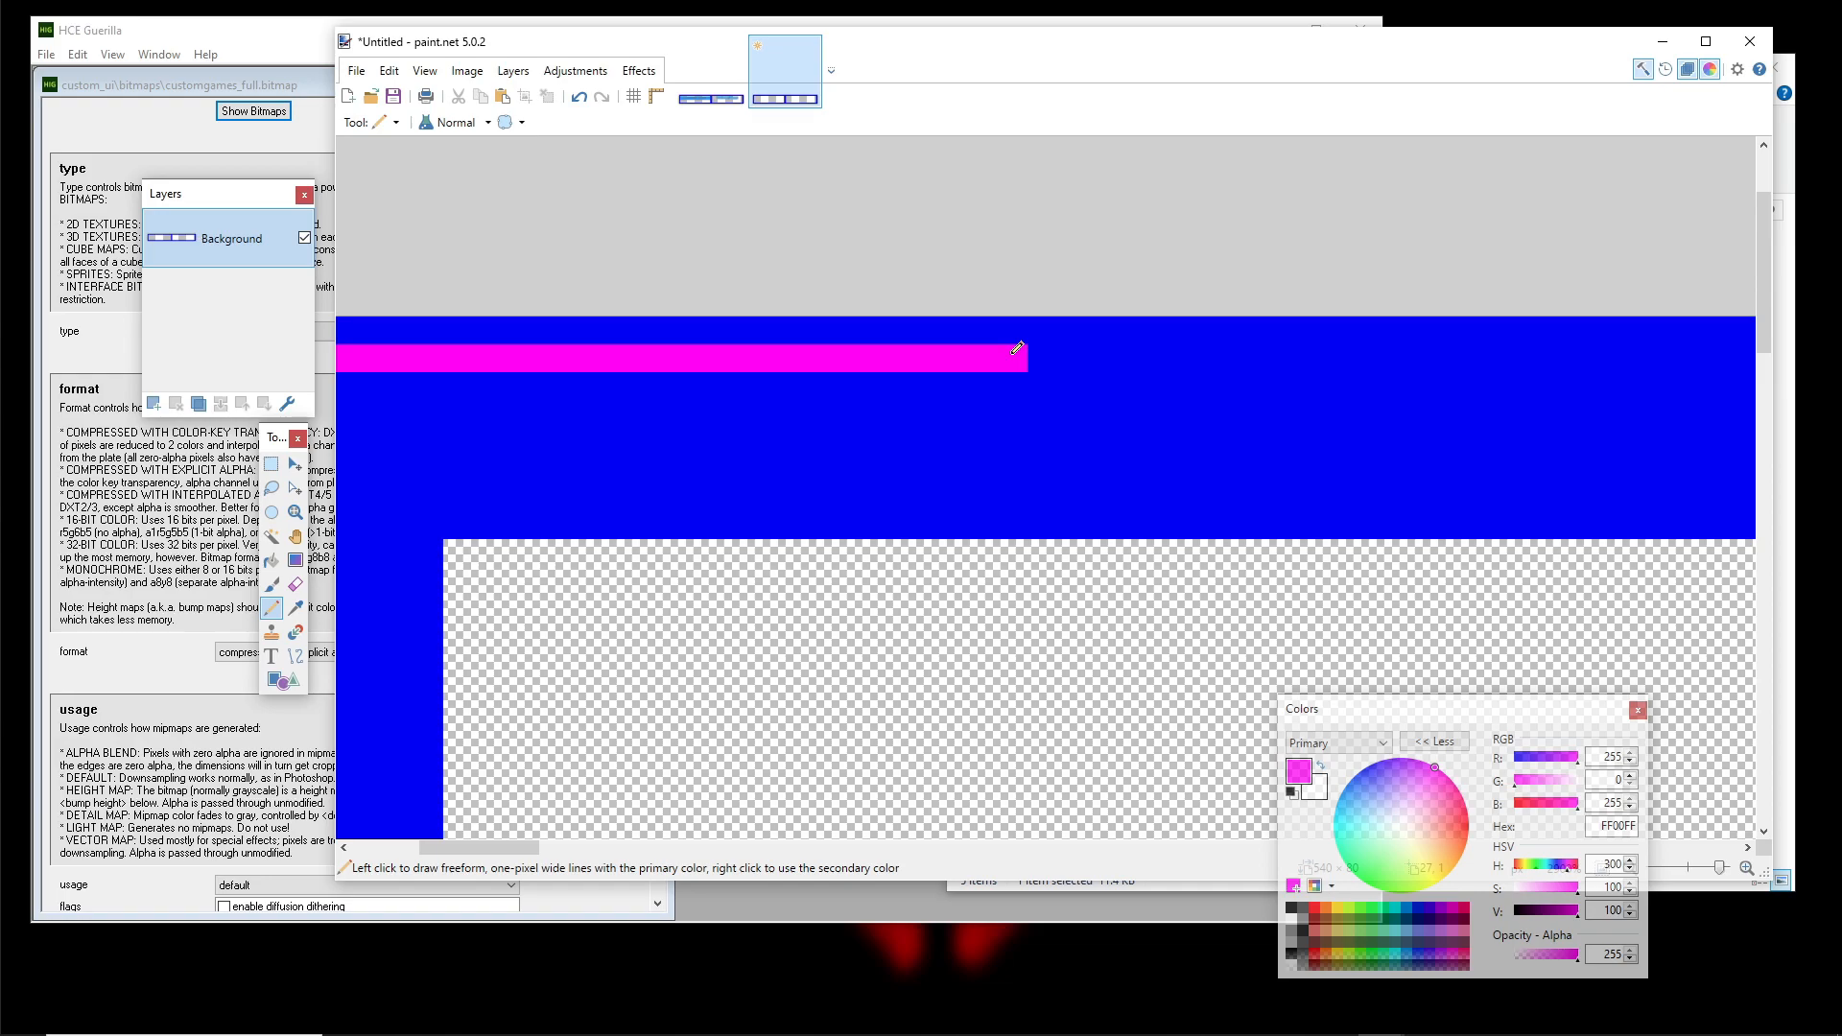
scroll(1012, 354, down, 2)
mouse_move(990, 358)
mouse_down()
mouse_move(897, 363)
mouse_move(1484, 360)
mouse_up()
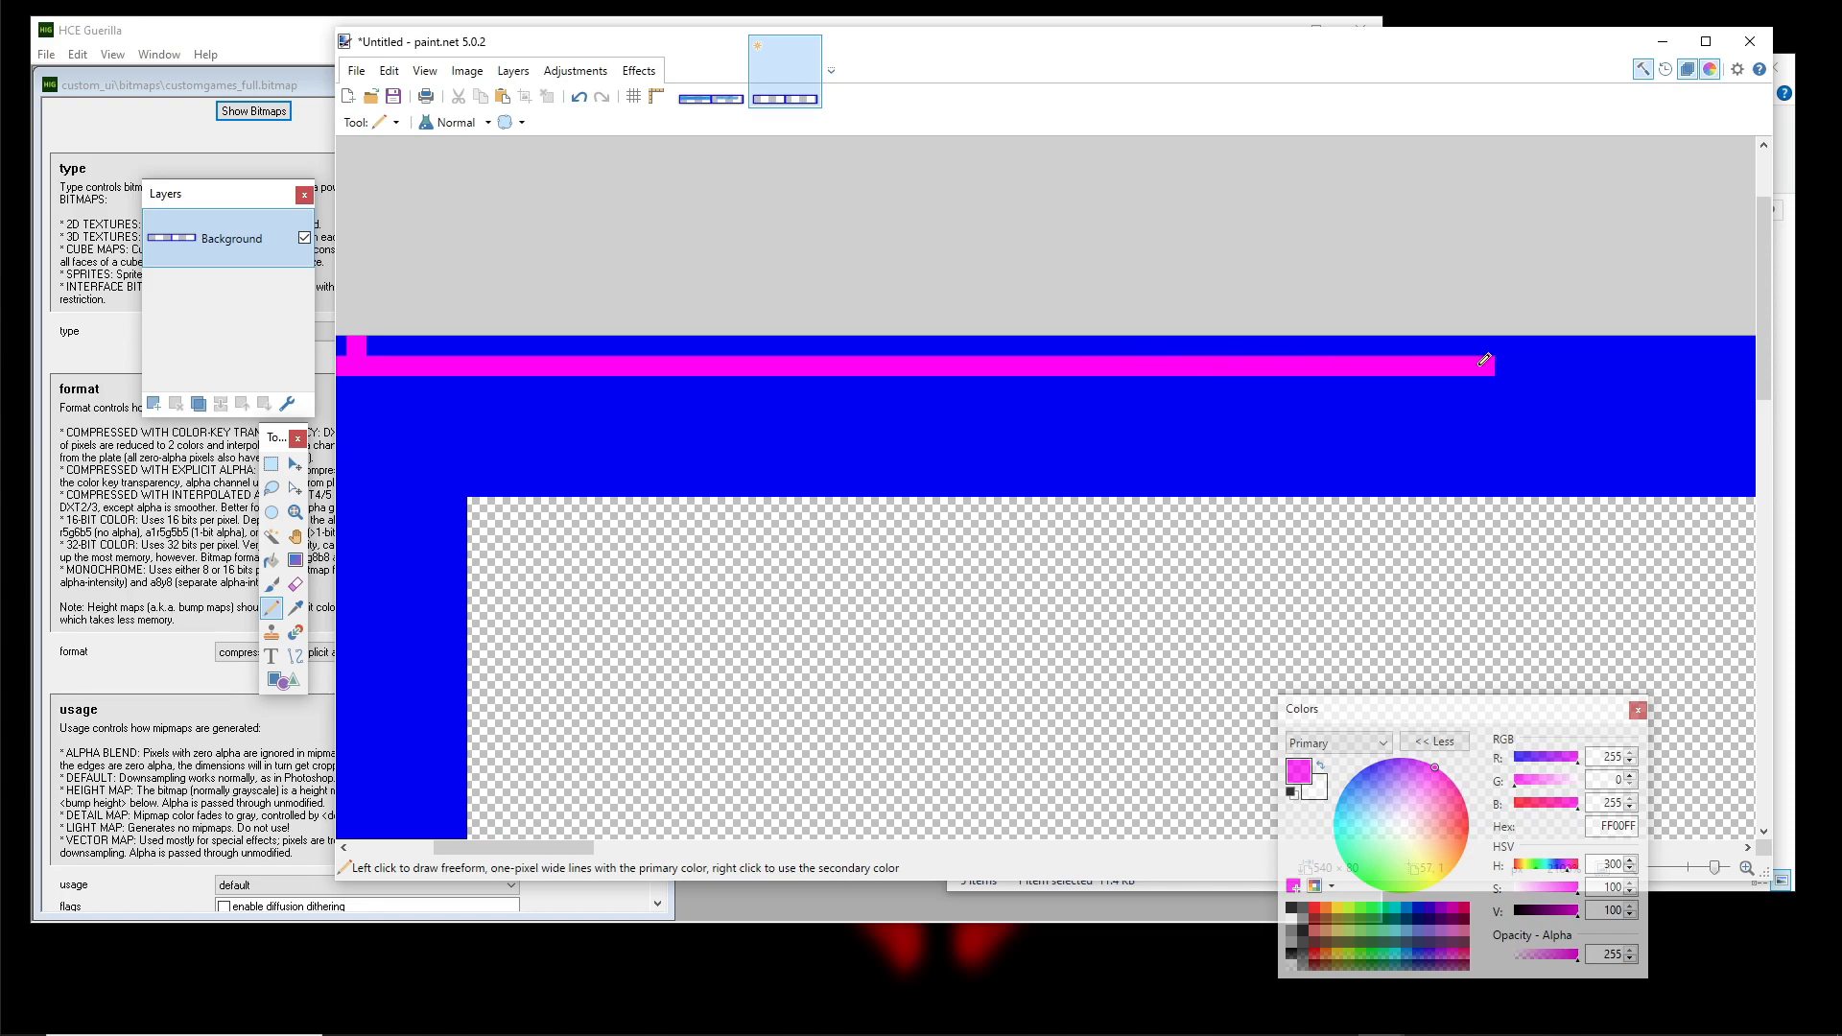
scroll(1028, 407, down, 2)
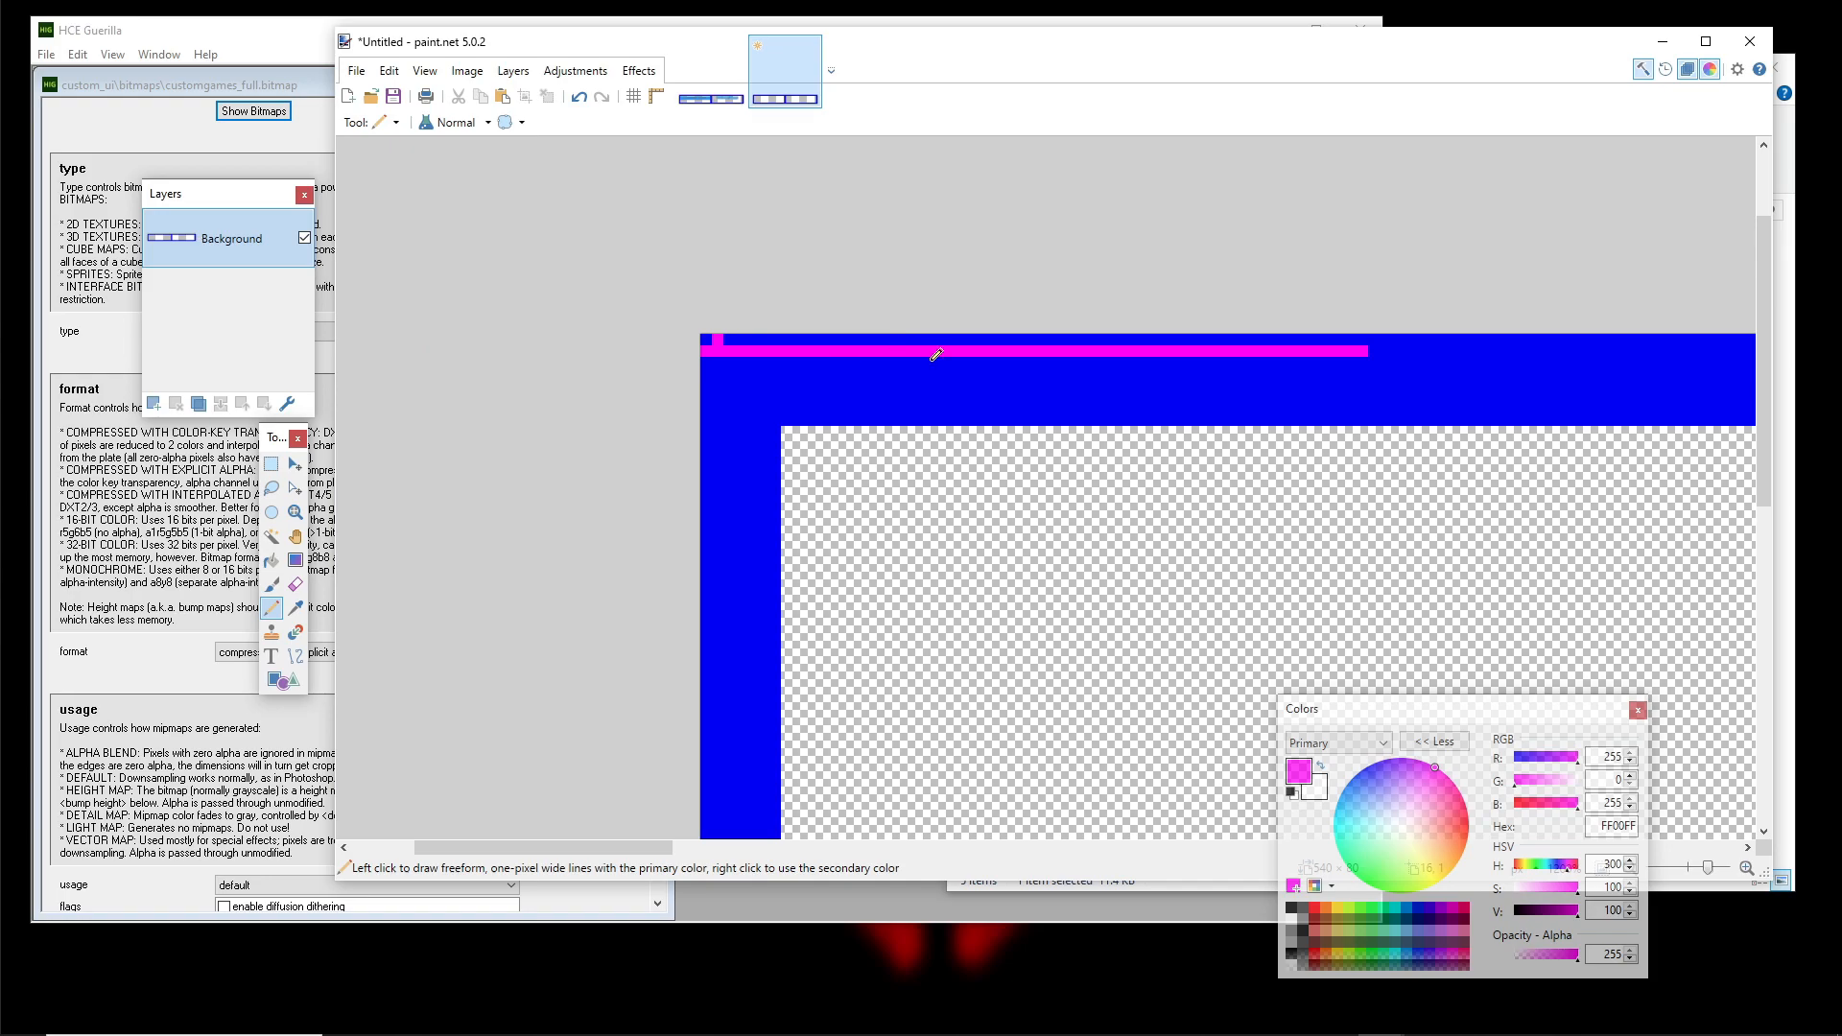
drag(1211, 396, 736, 357)
drag(902, 303, 1429, 303)
Extend the magenta line to about the middle of the first slot, undoing the stroke that strays into the top row
scroll(1247, 305, down, 3)
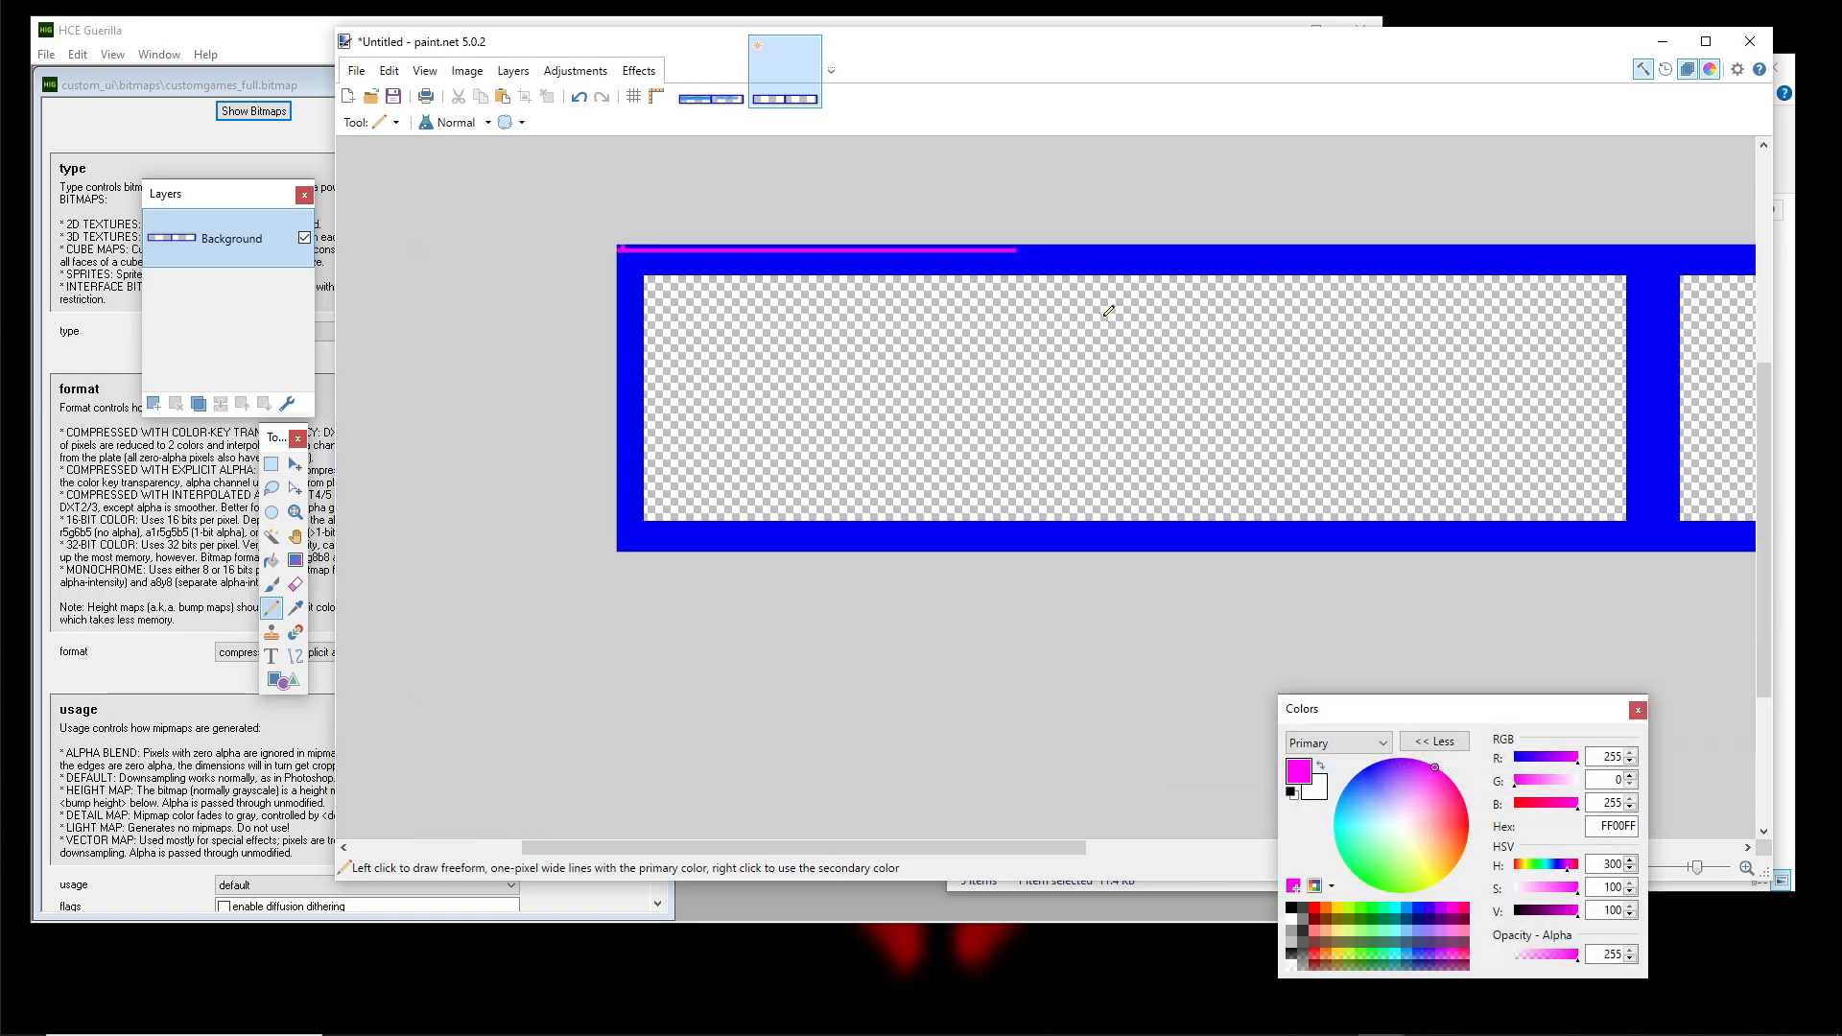
scroll(1108, 311, down, 3)
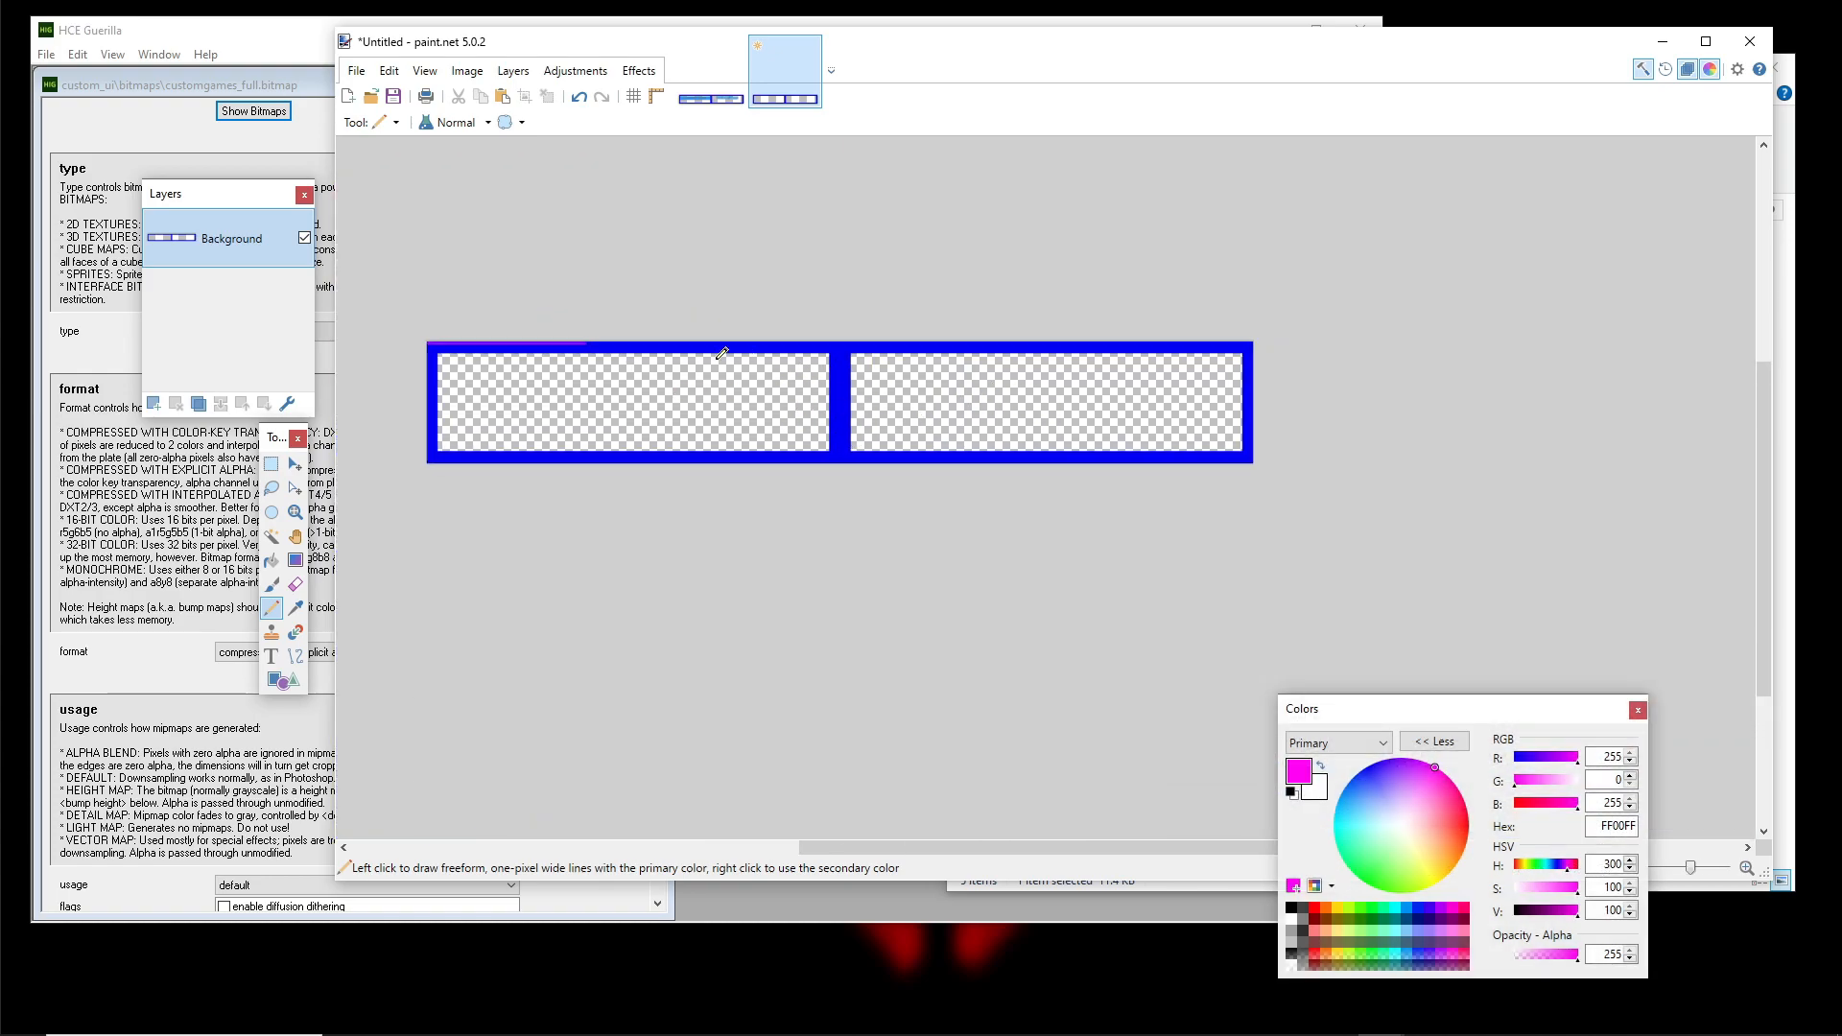
scroll(722, 354, up, 5)
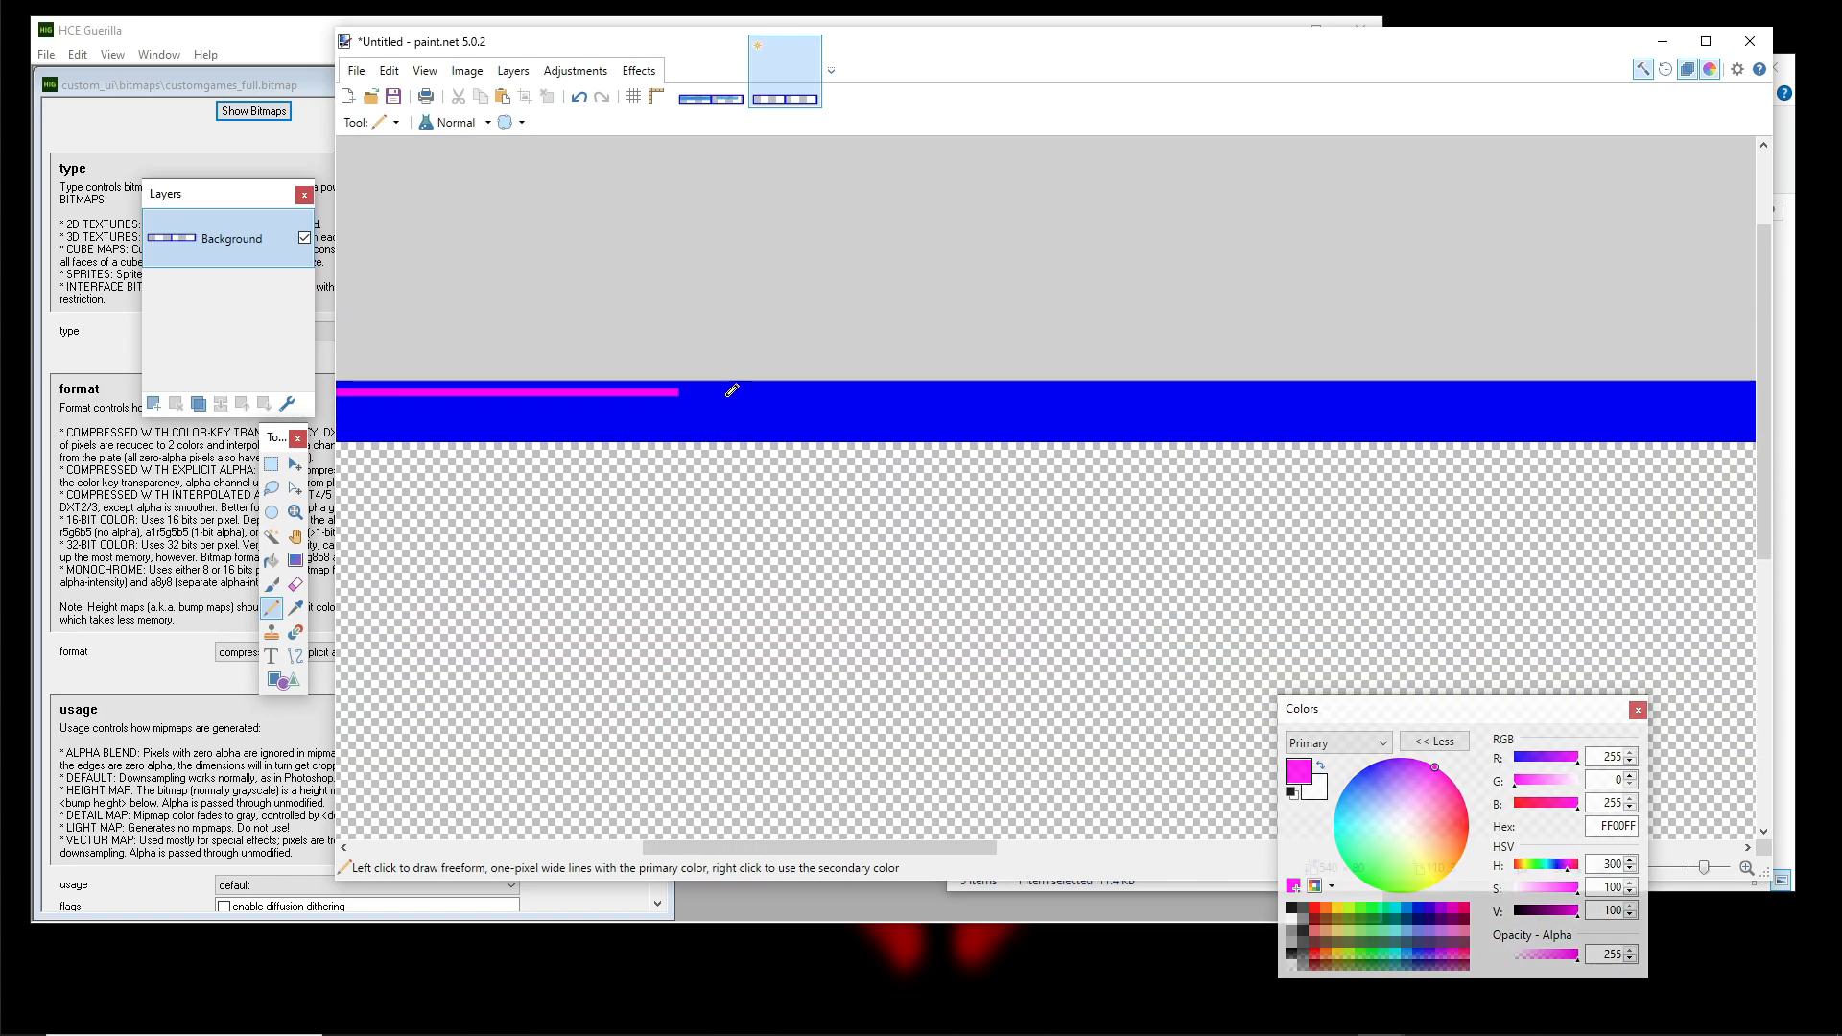
scroll(732, 394, up, 2)
drag(672, 389, 887, 381)
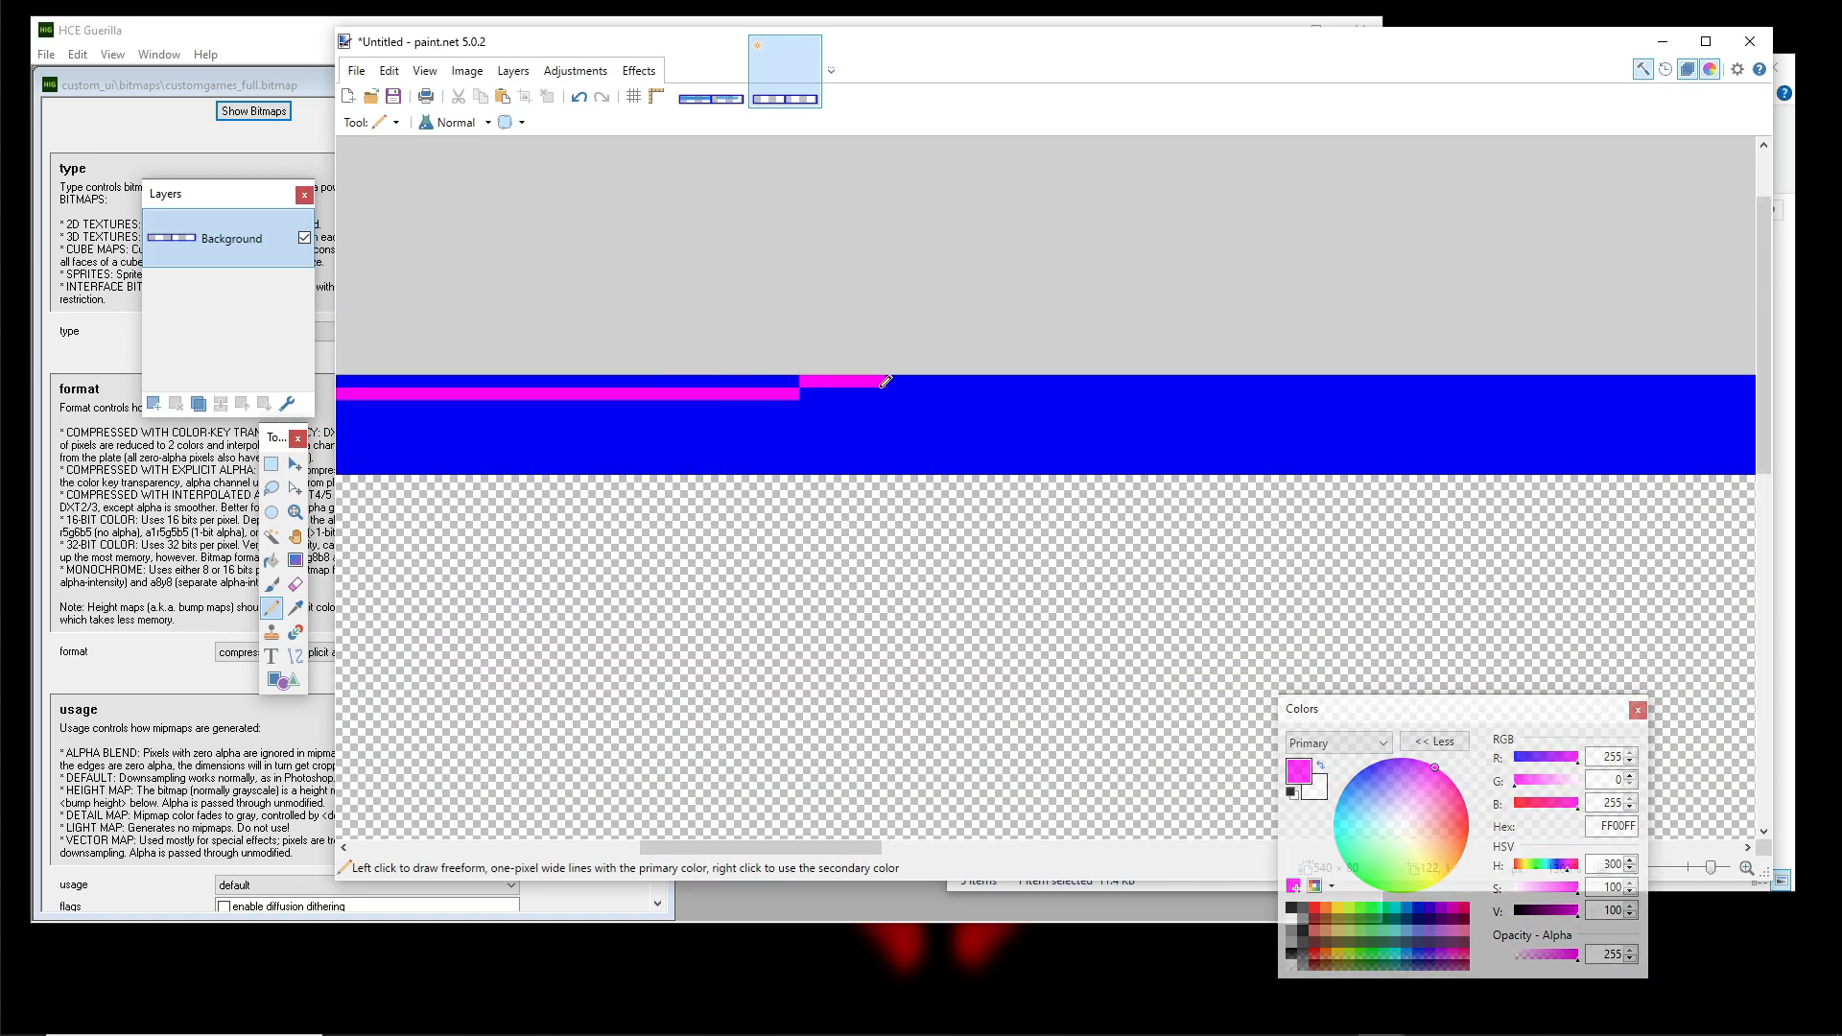
key(ctrl+z)
drag(662, 387, 1189, 389)
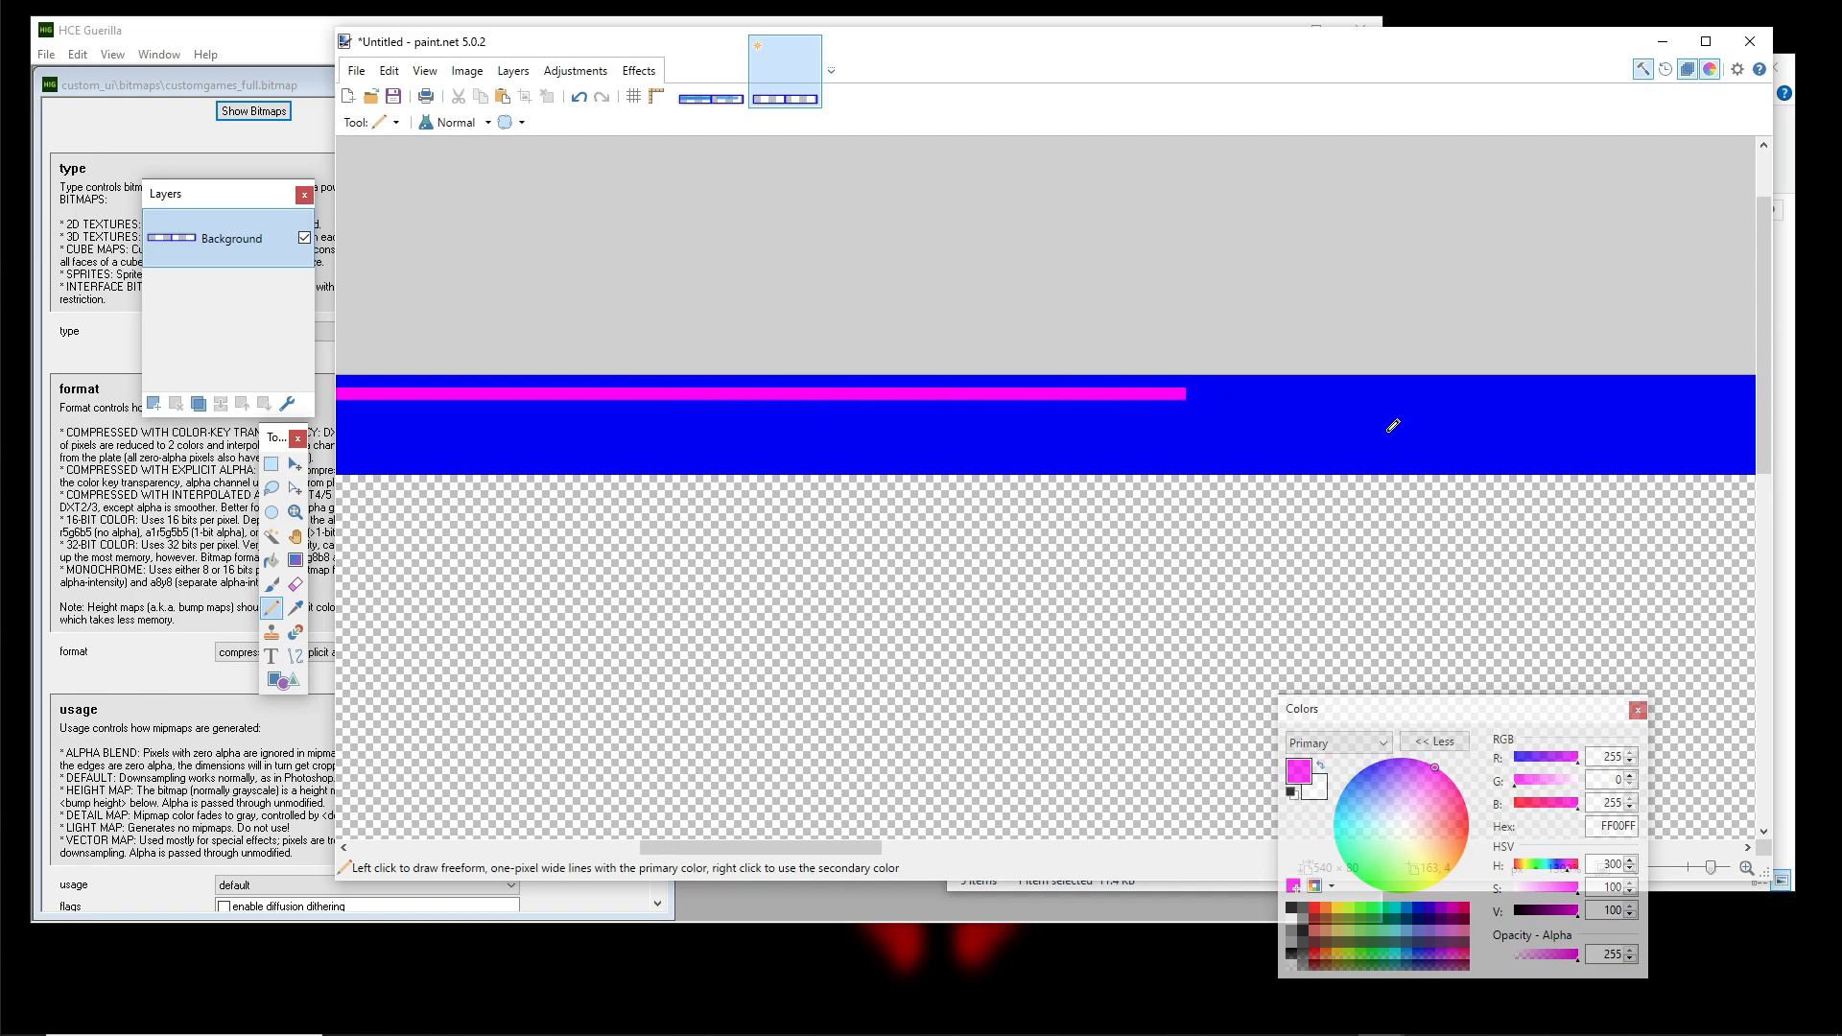
drag(1390, 423, 850, 404)
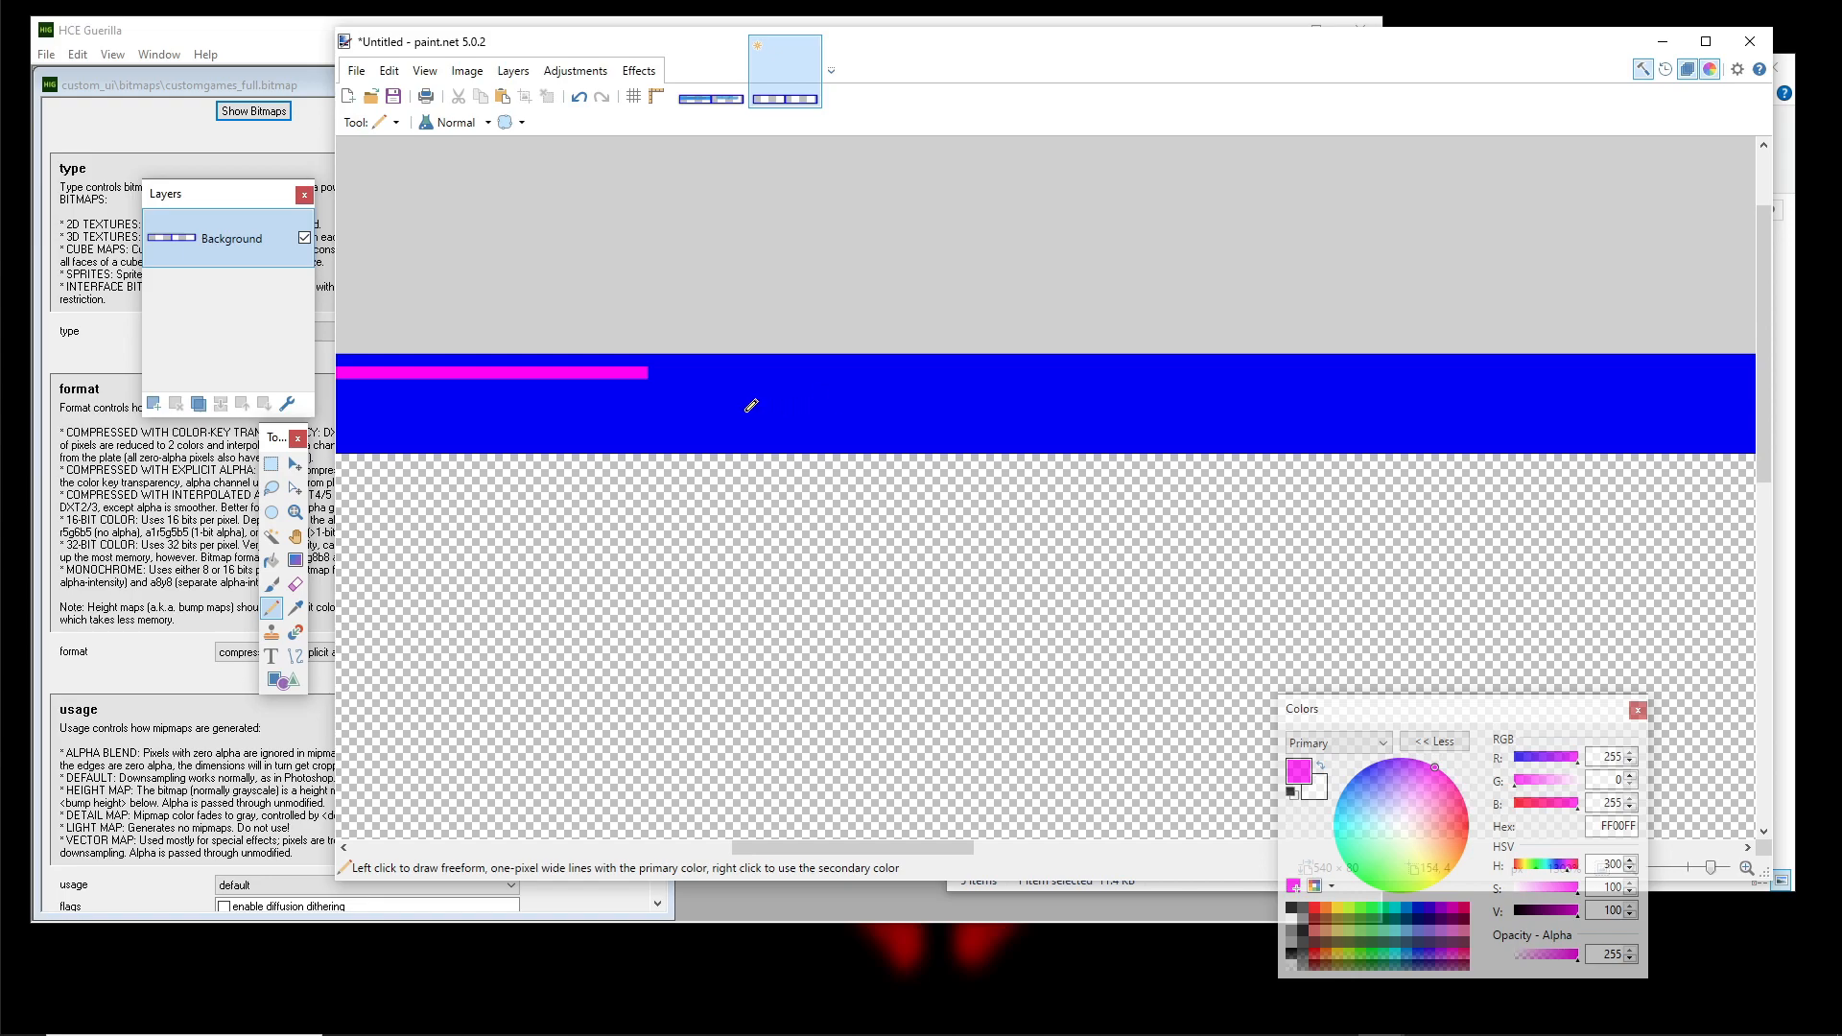
Continue the magenta line in the second row to just short of the central divider, undoing any stray top-row pixels
scroll(751, 405, down, 2)
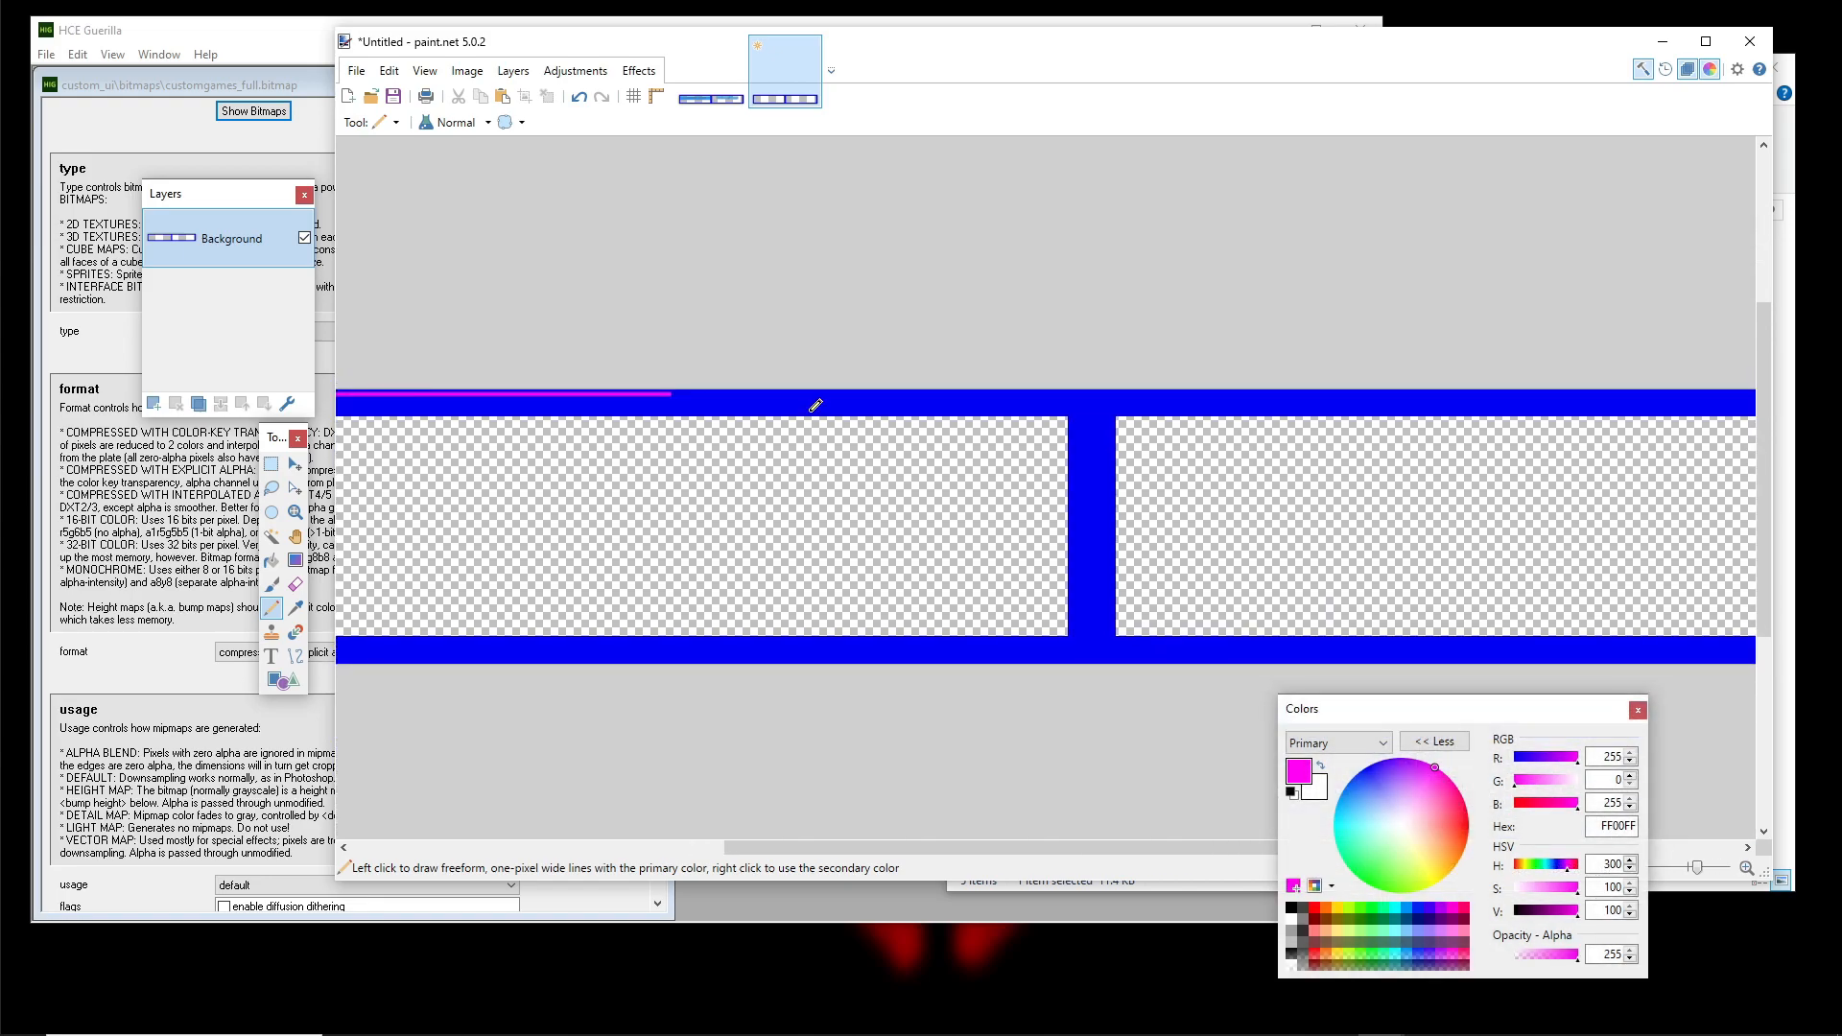
scroll(733, 366, up, 3)
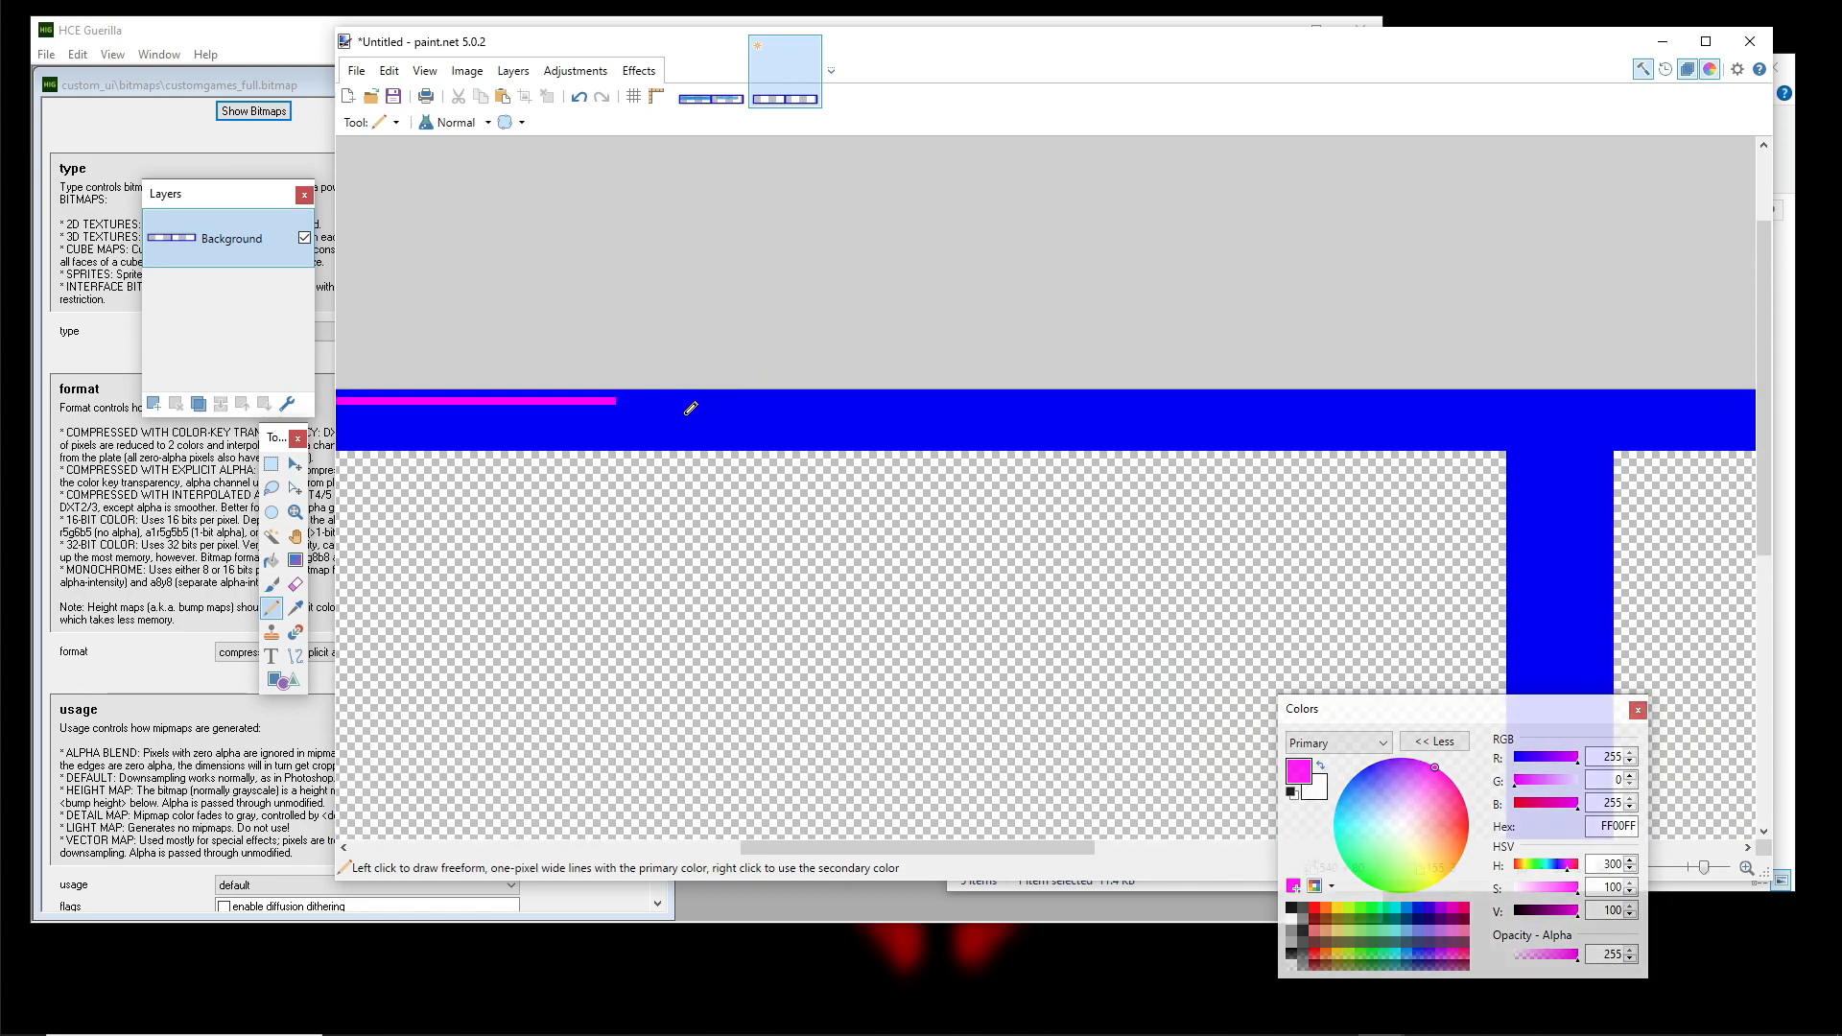
drag(586, 390, 631, 394)
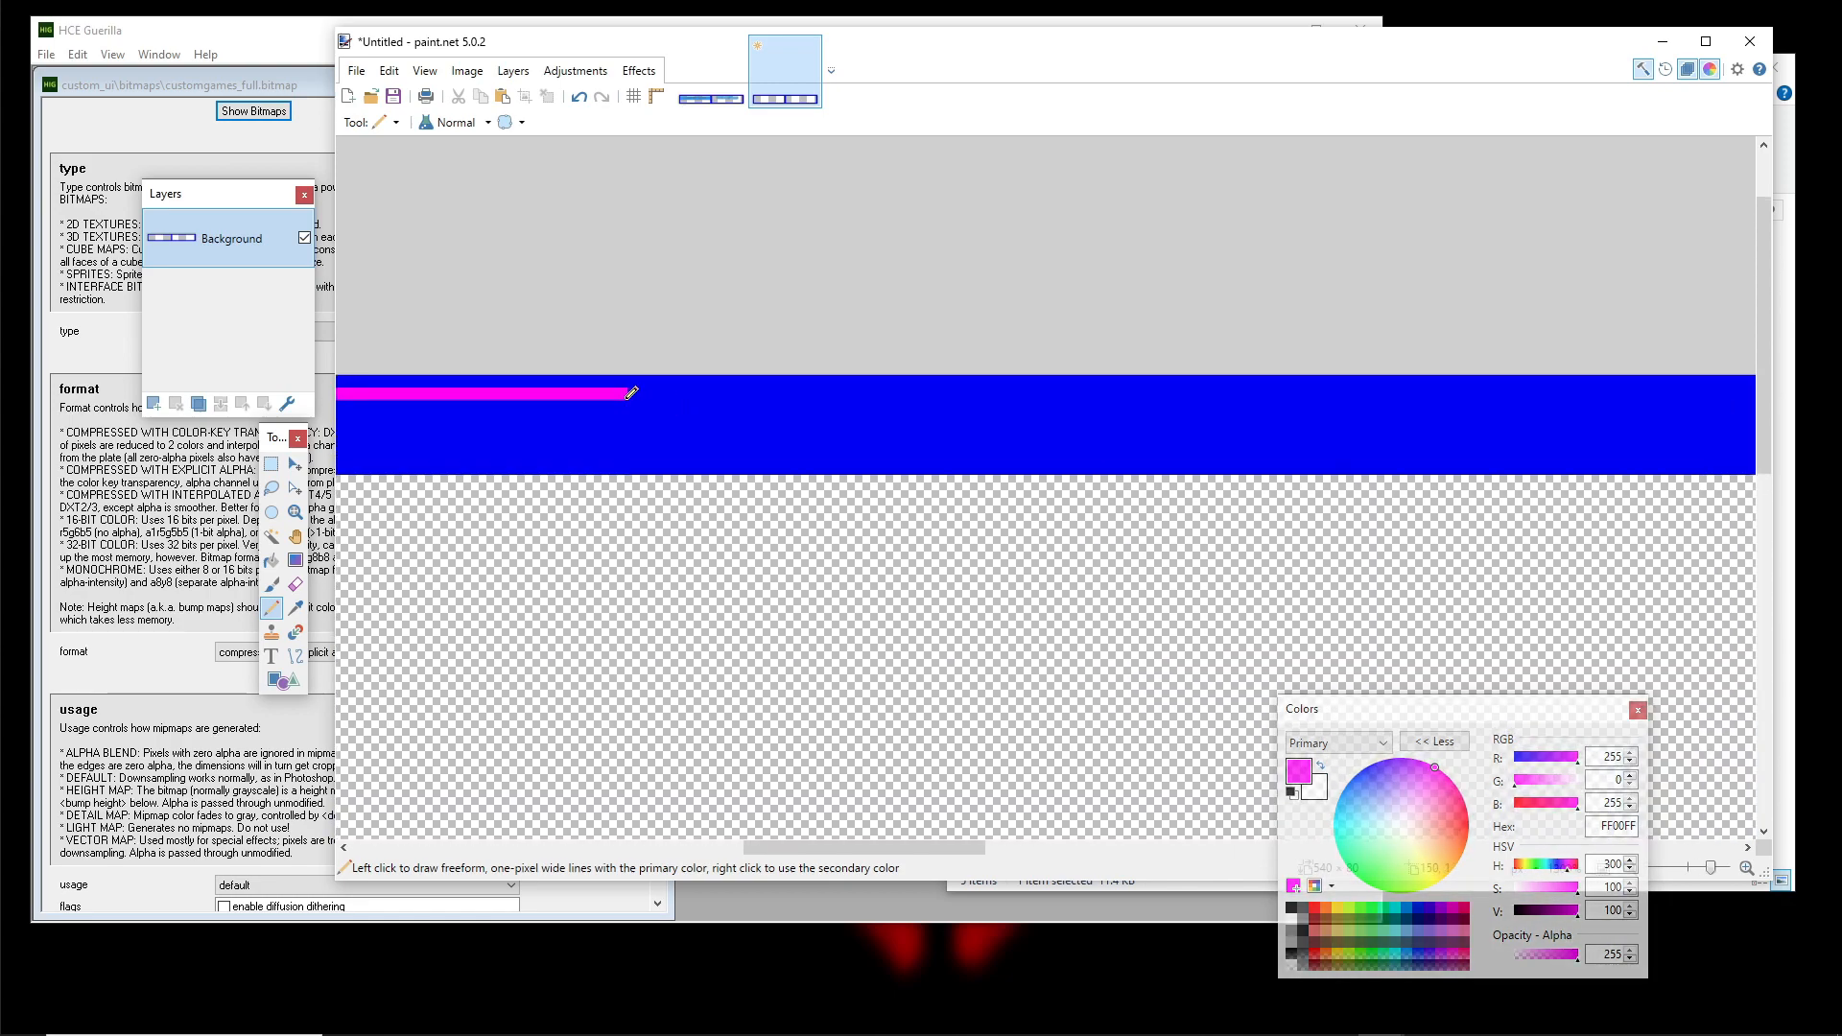
mouse_move(642, 394)
mouse_down()
mouse_move(1426, 397)
mouse_move(833, 375)
mouse_move(1209, 368)
mouse_up()
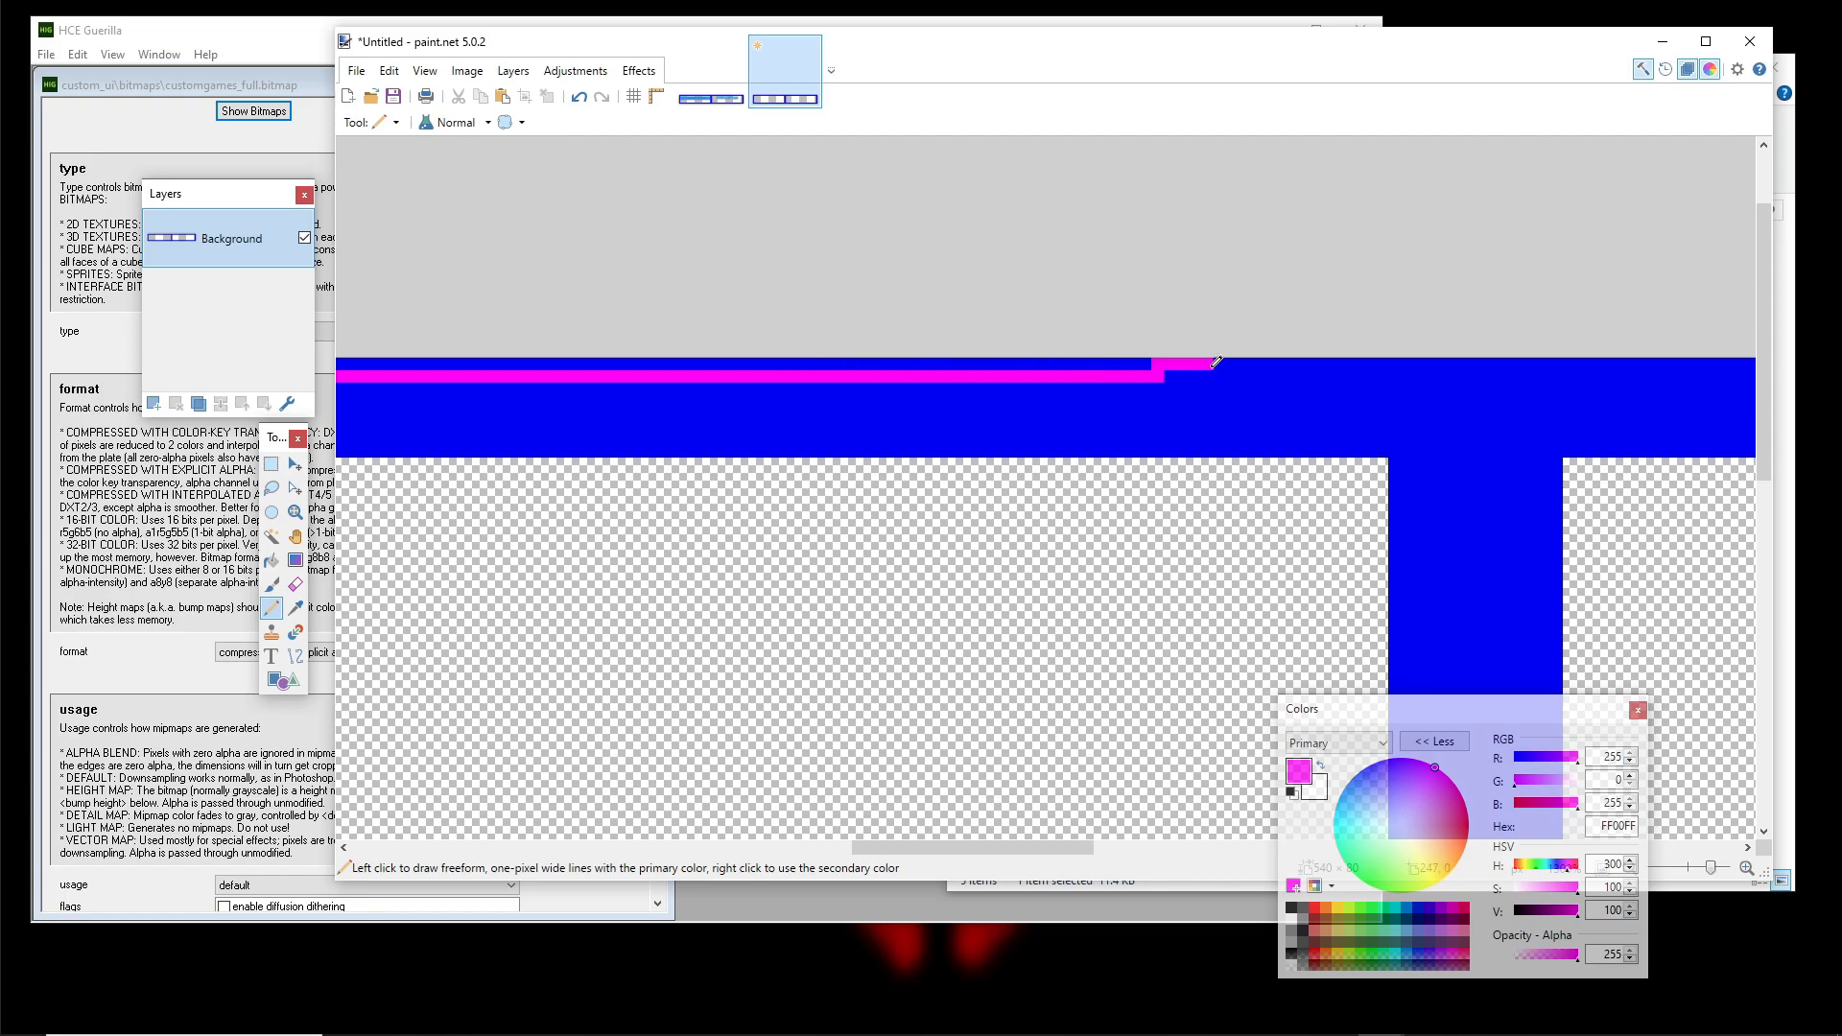
key(ctrl+z)
drag(781, 378, 1190, 368)
key(ctrl+z)
Carry the magenta line past the central divider and above the second slot to the plate's right edge, undoing the misplaced stroke
scroll(1013, 462, down, 3)
scroll(1014, 462, up, 5)
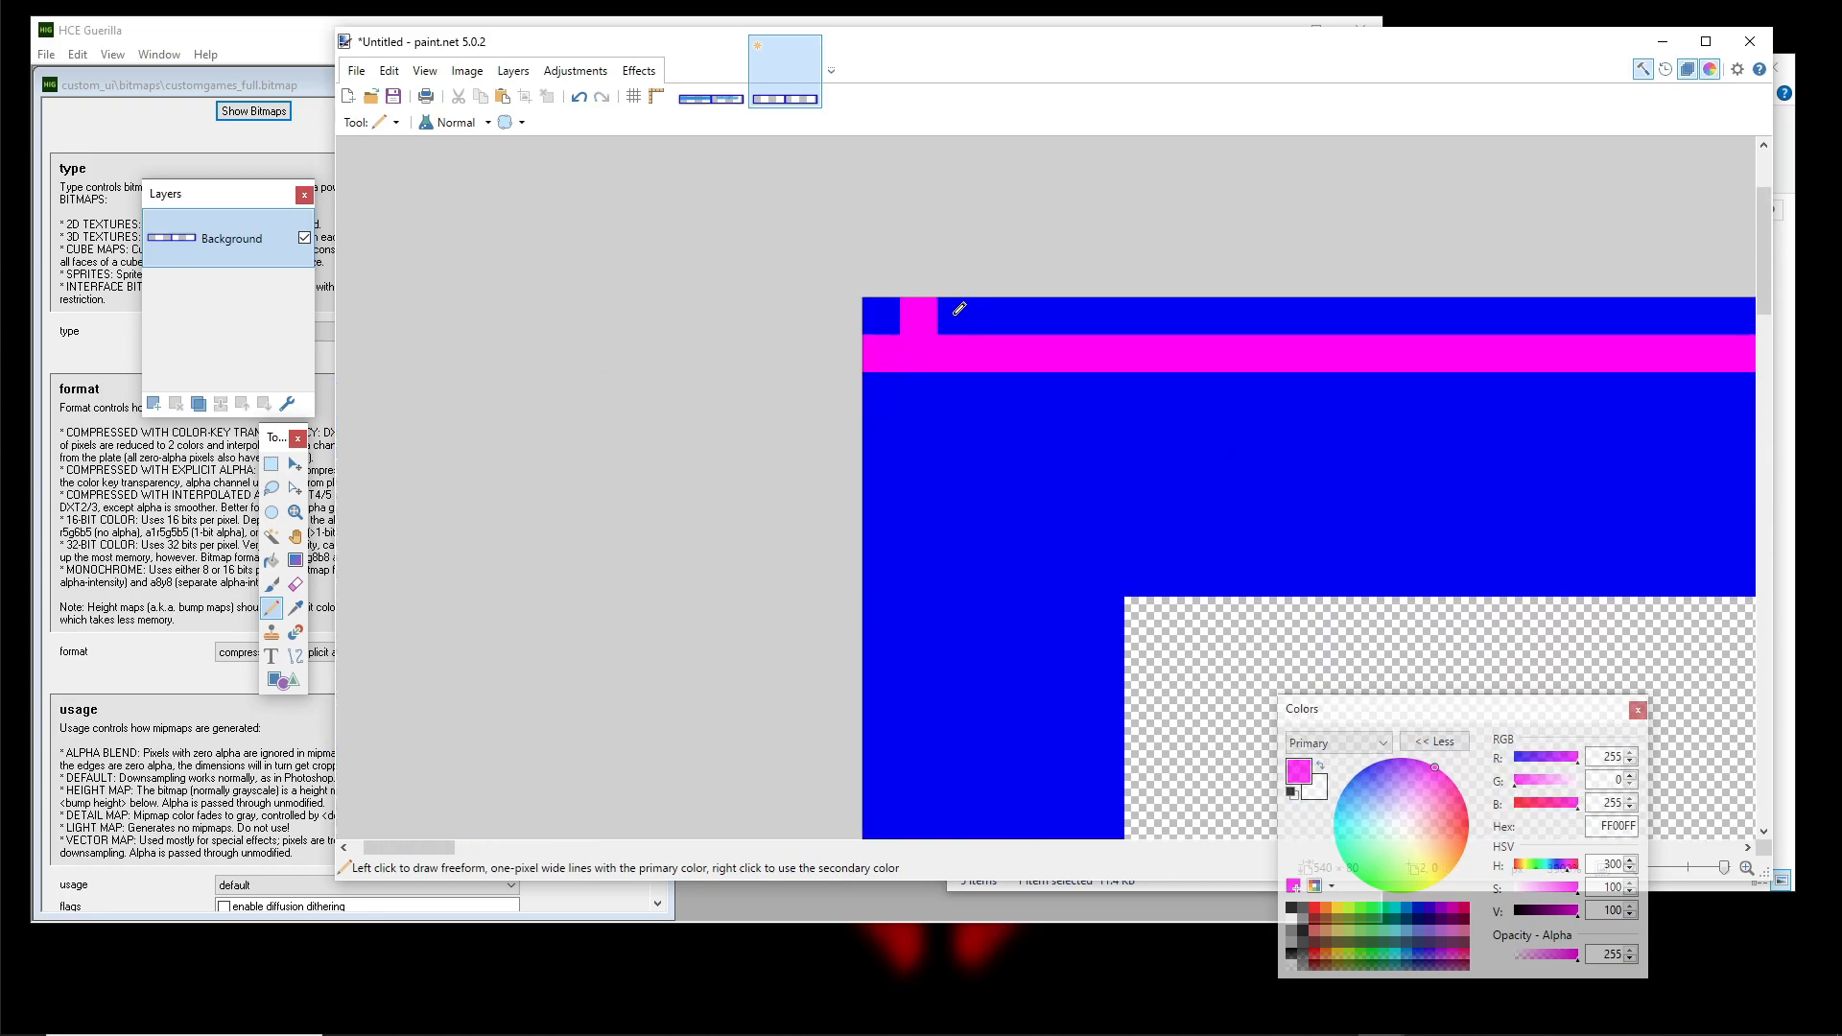
scroll(1051, 334, down, 2)
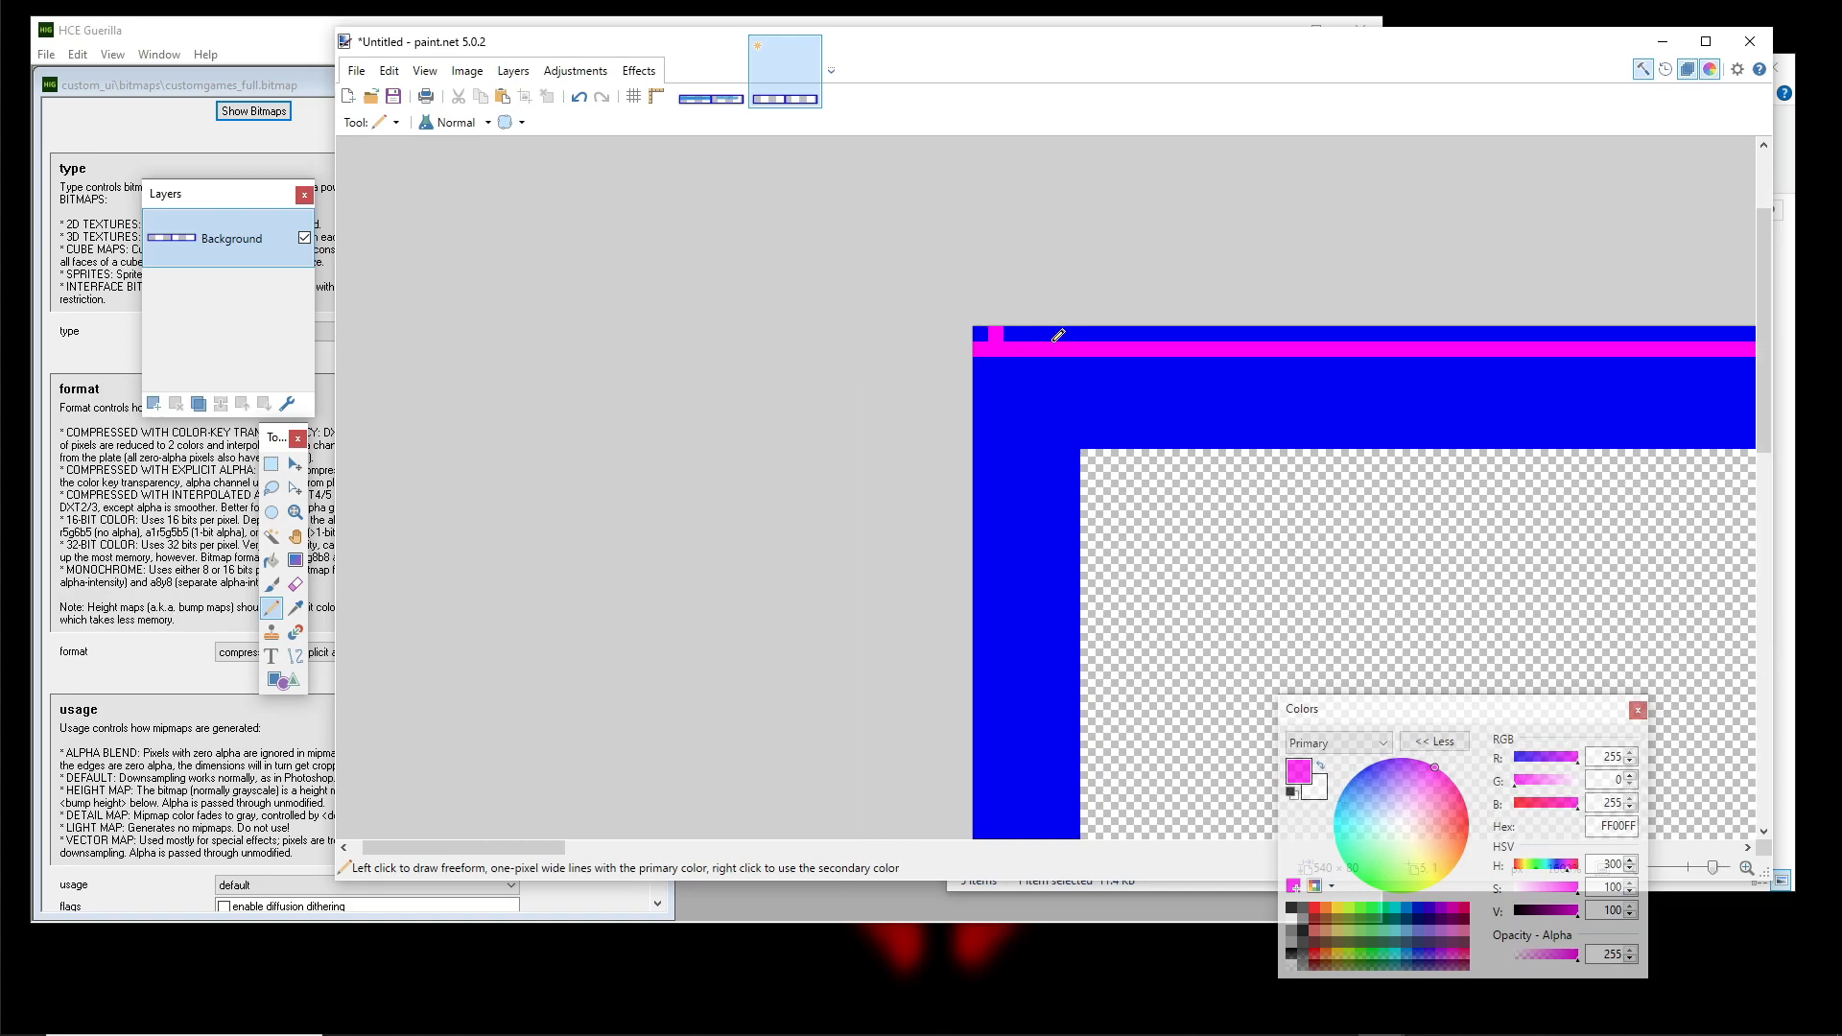
scroll(1059, 334, right, 10)
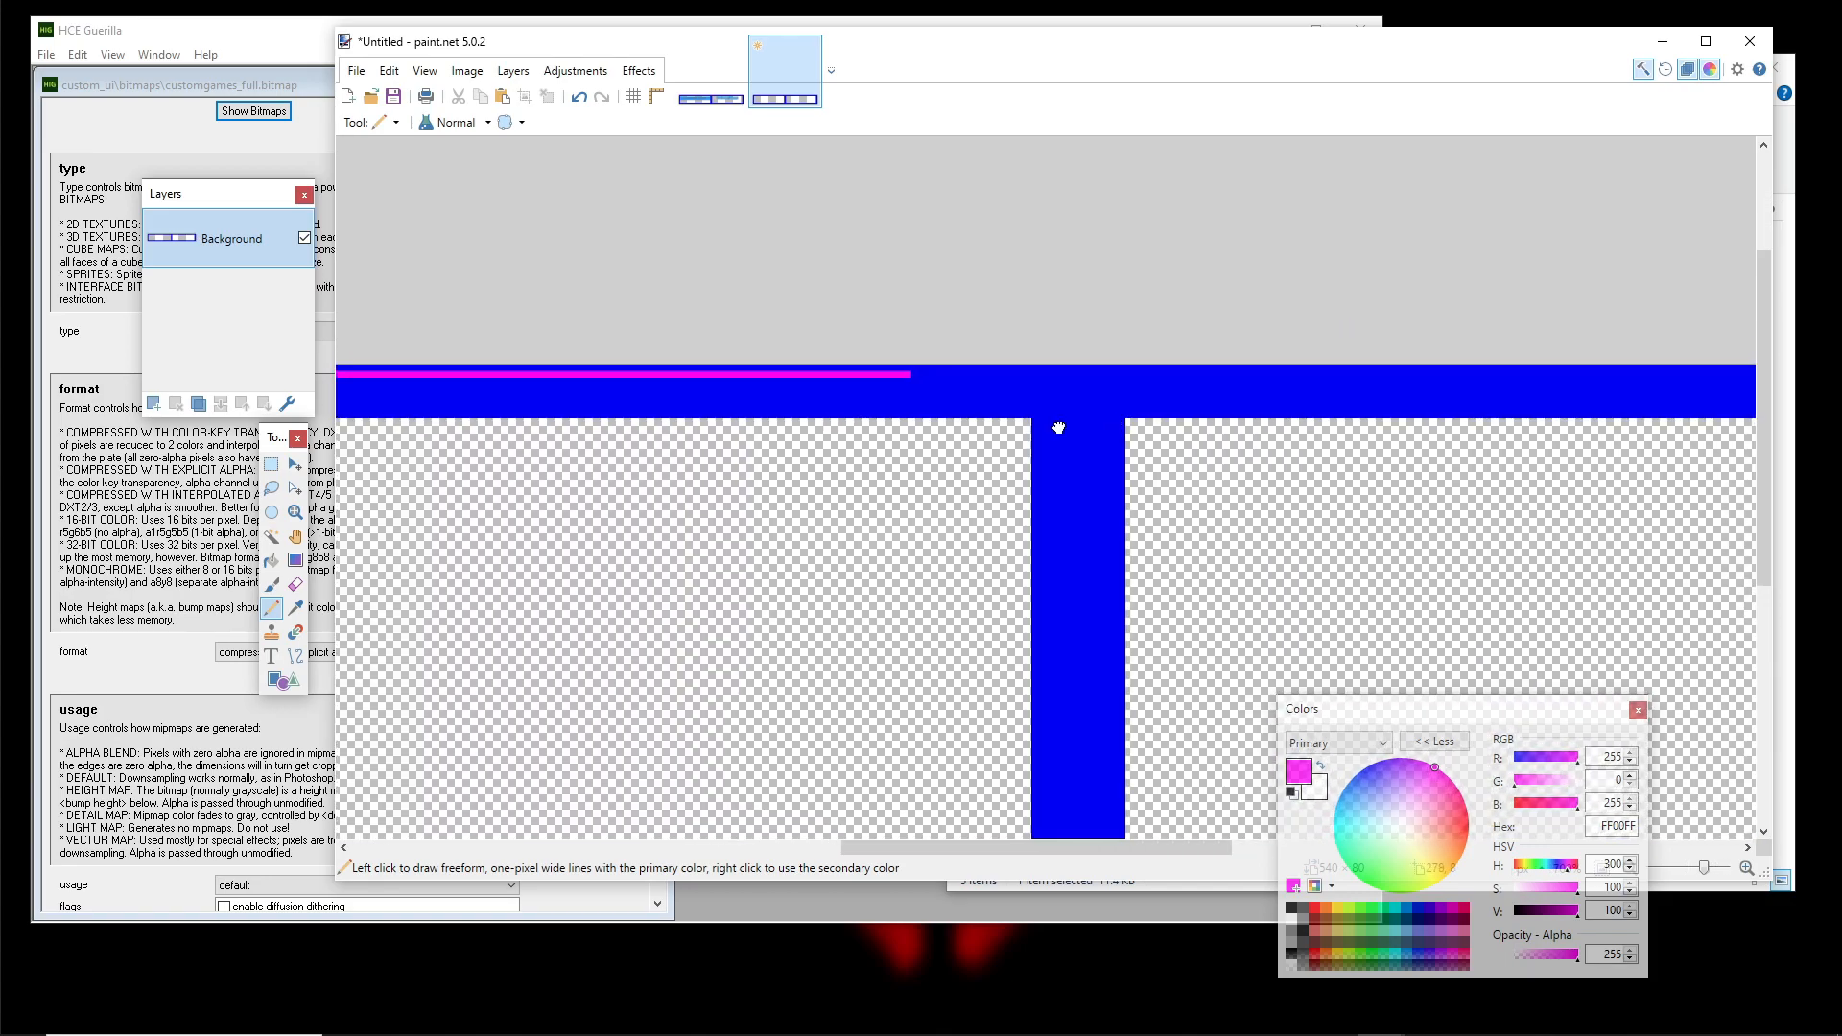
drag(590, 350, 1035, 344)
mouse_move(1211, 343)
mouse_down()
mouse_move(1639, 344)
mouse_move(1420, 360)
mouse_move(478, 347)
mouse_move(1444, 346)
mouse_move(731, 372)
mouse_move(870, 367)
mouse_up()
key(ctrl+z)
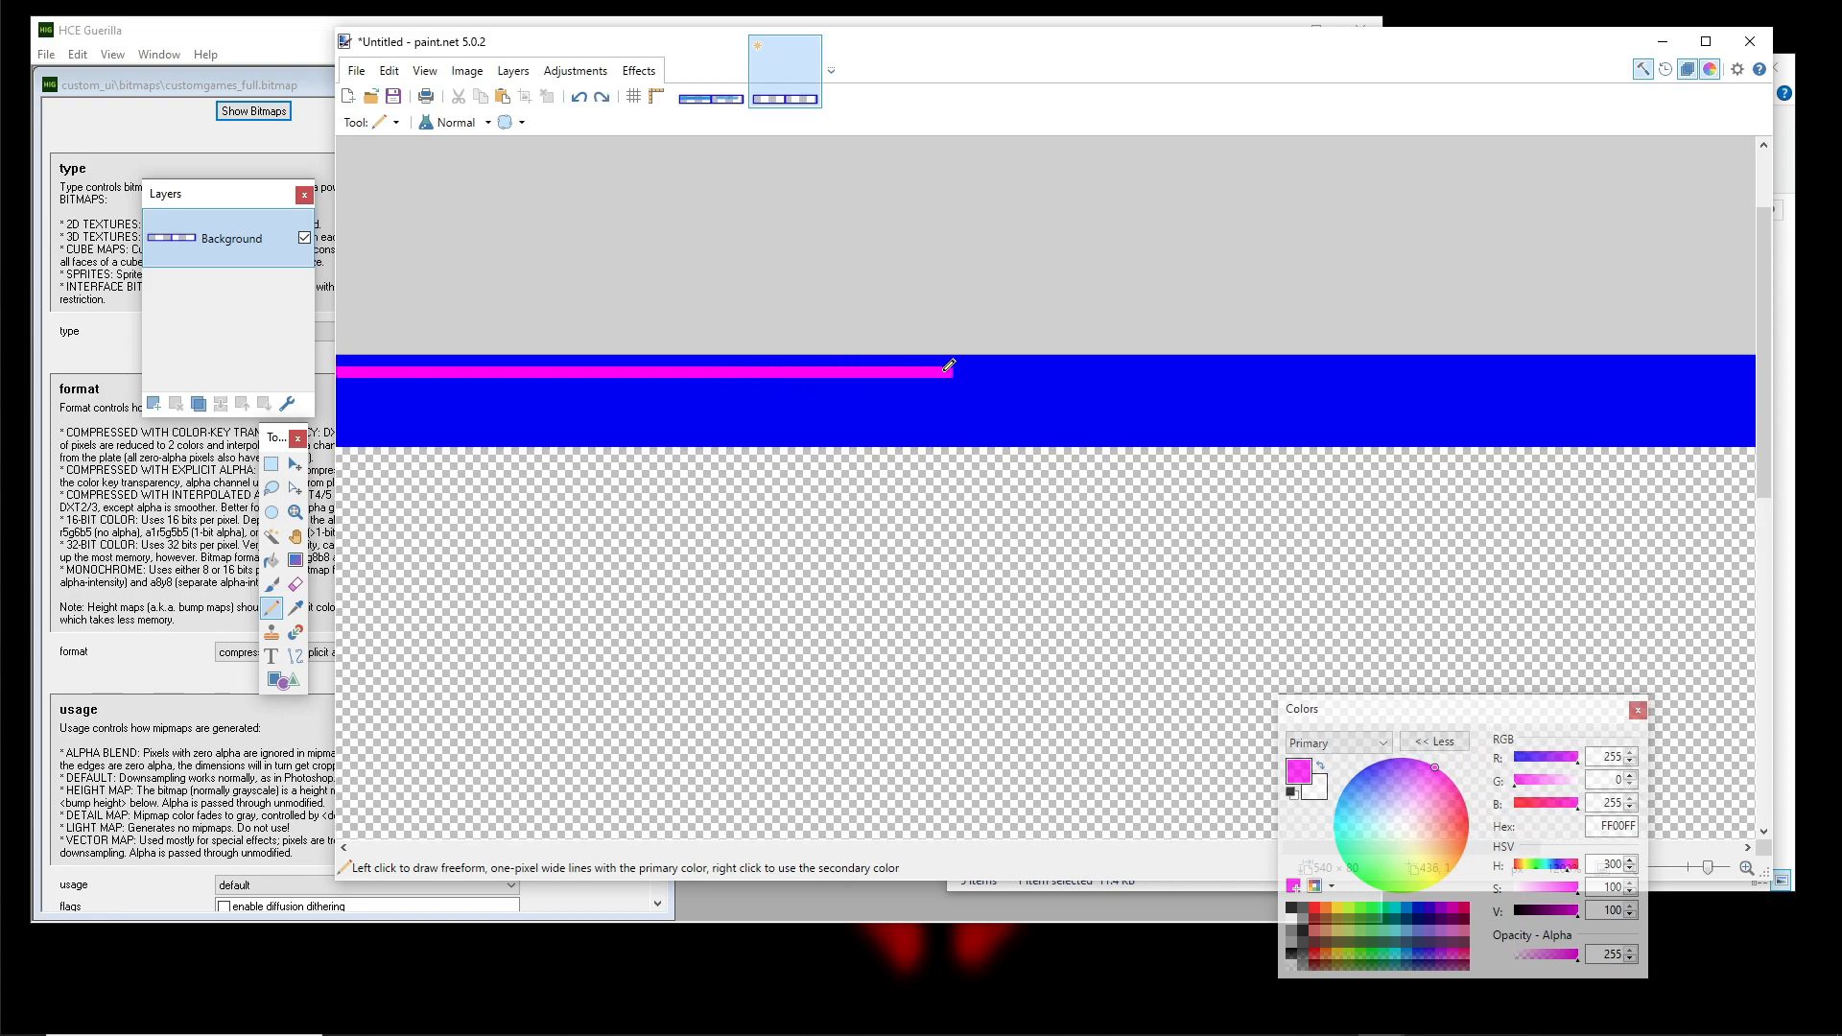
drag(1013, 367, 1290, 370)
mouse_move(1419, 386)
mouse_down()
mouse_move(760, 401)
mouse_move(798, 384)
mouse_move(1441, 386)
mouse_up()
ctrl+scroll(1181, 424, down, 3)
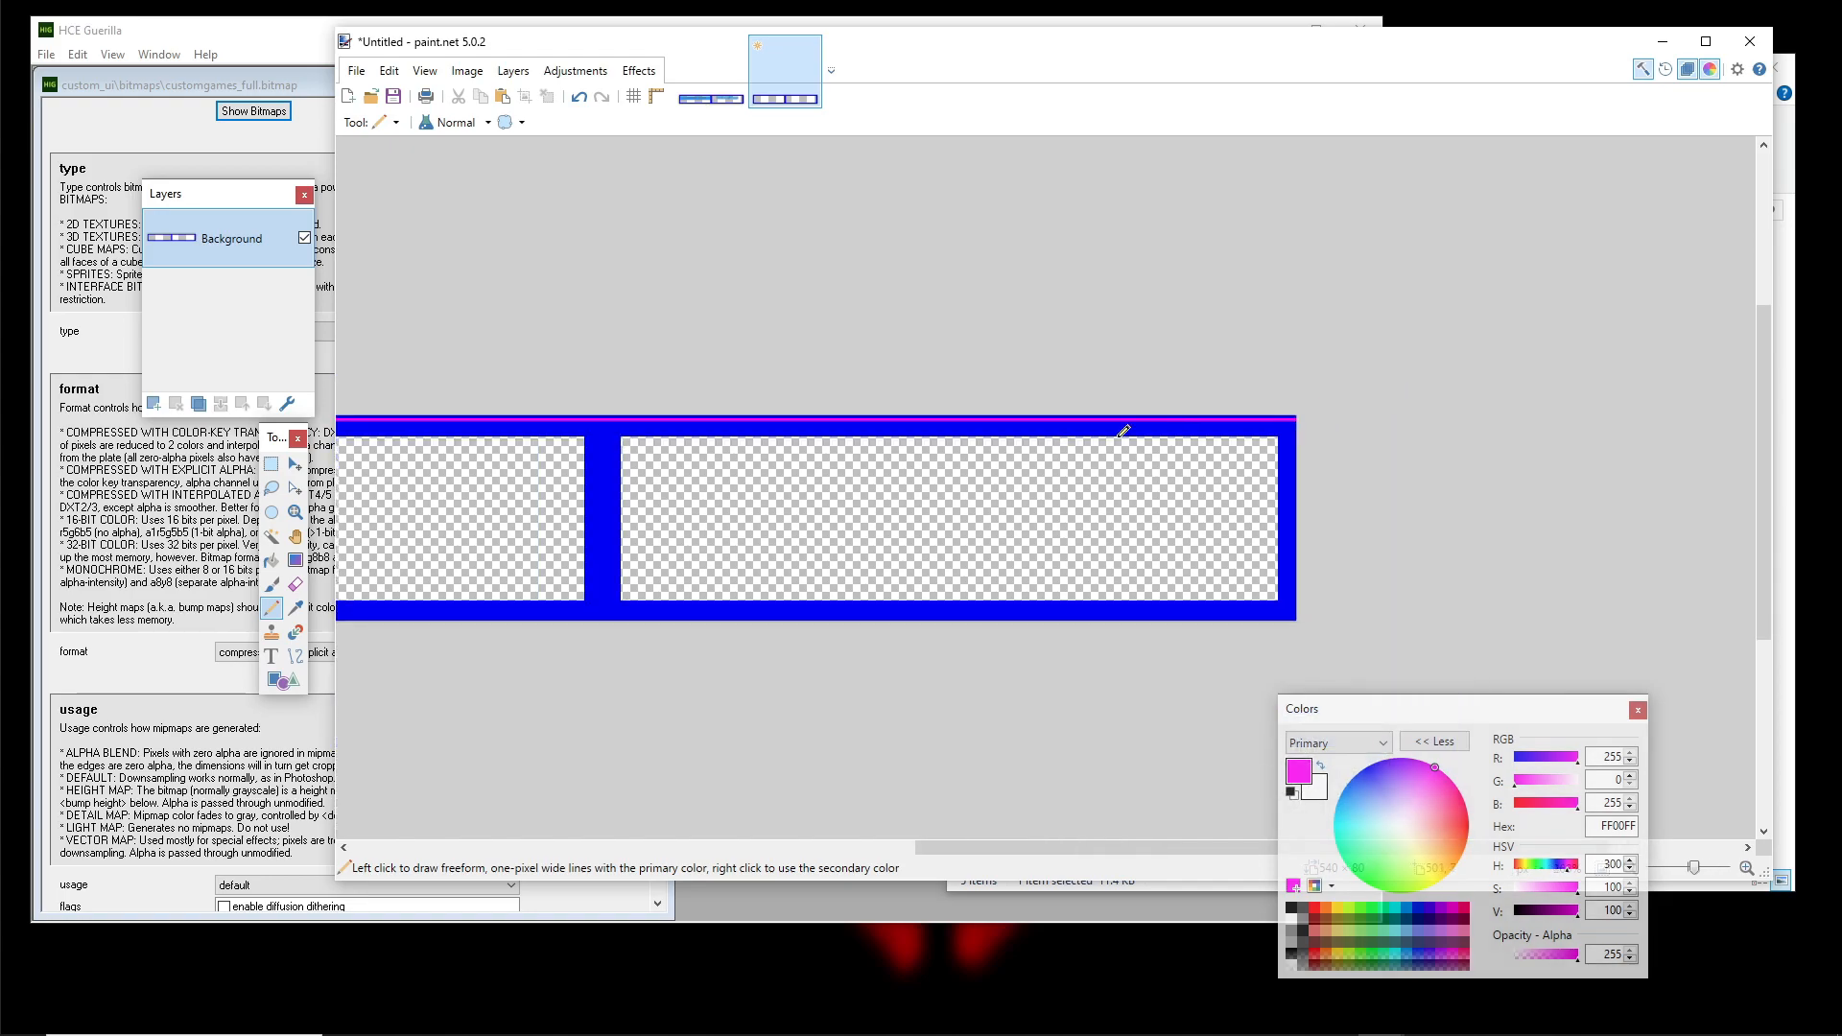
Paint a single magenta marker pixel near mid-height in the left border, the central divider and the right border
ctrl+scroll(823, 411, up, 4)
ctrl+scroll(911, 422, up, 1)
ctrl+scroll(939, 405, down, 1)
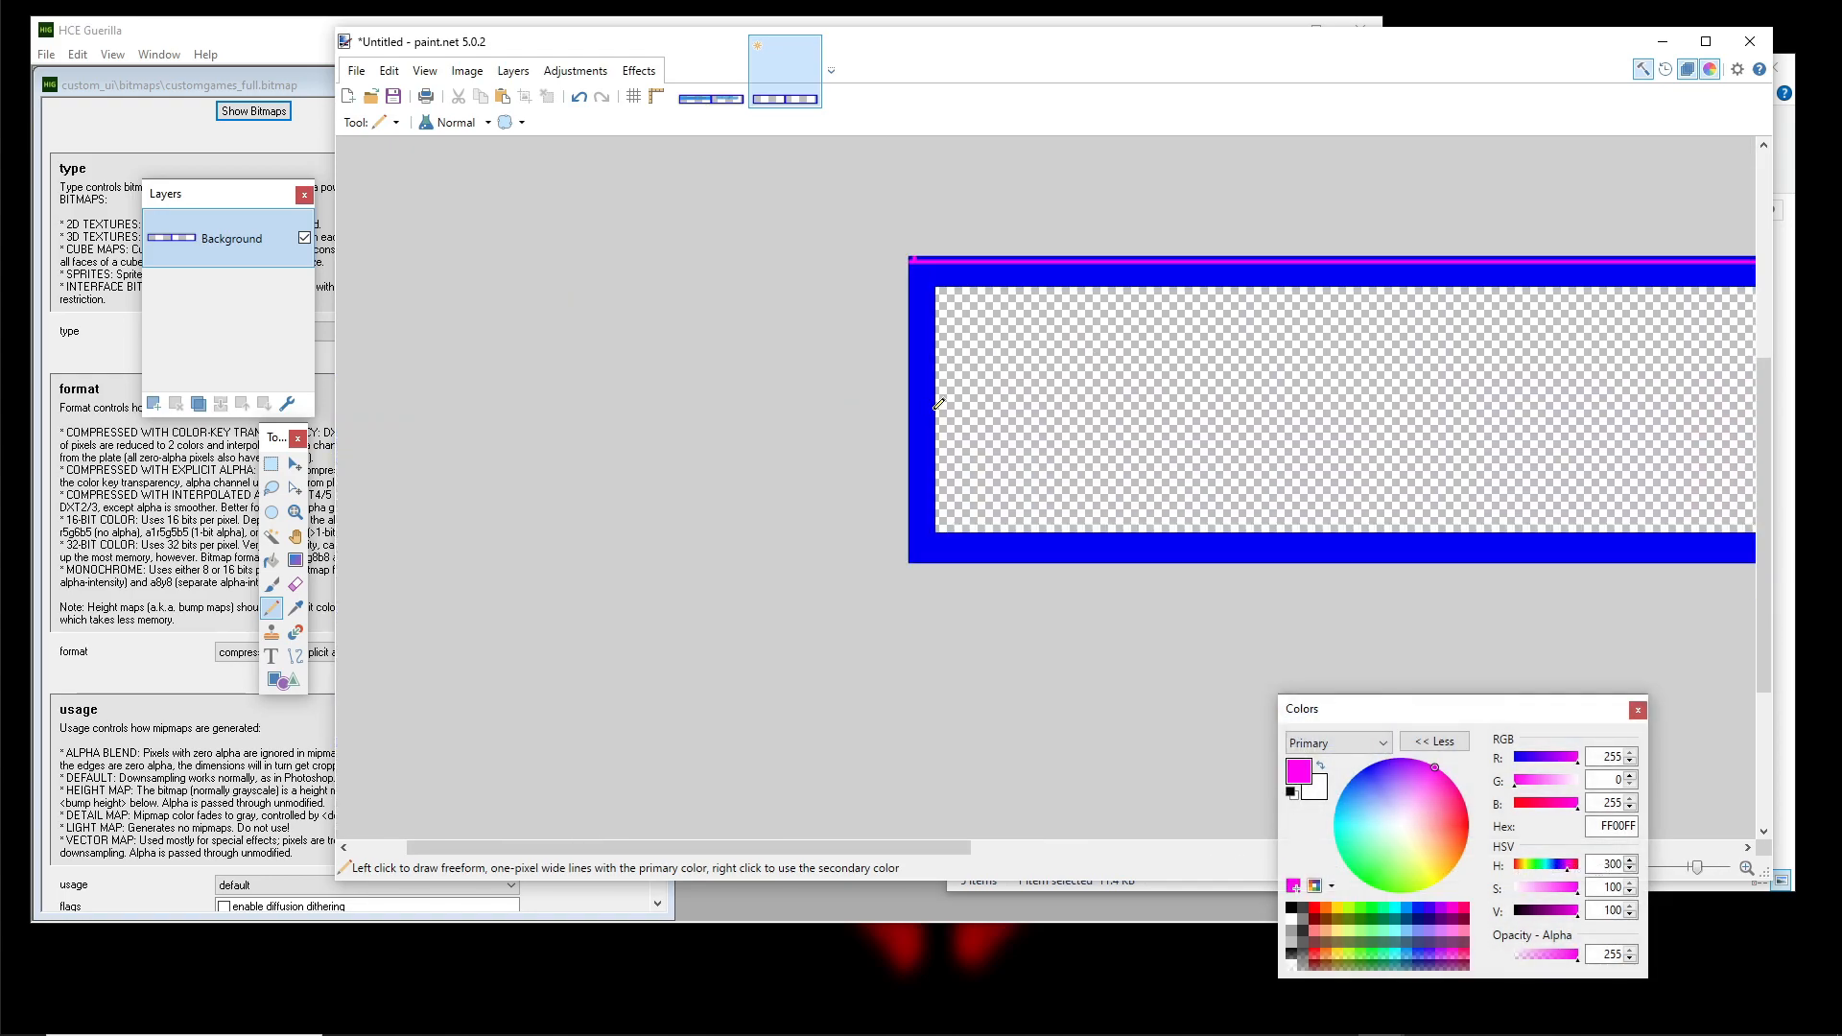
ctrl+scroll(1055, 412, down, 1)
ctrl+scroll(802, 416, up, 1)
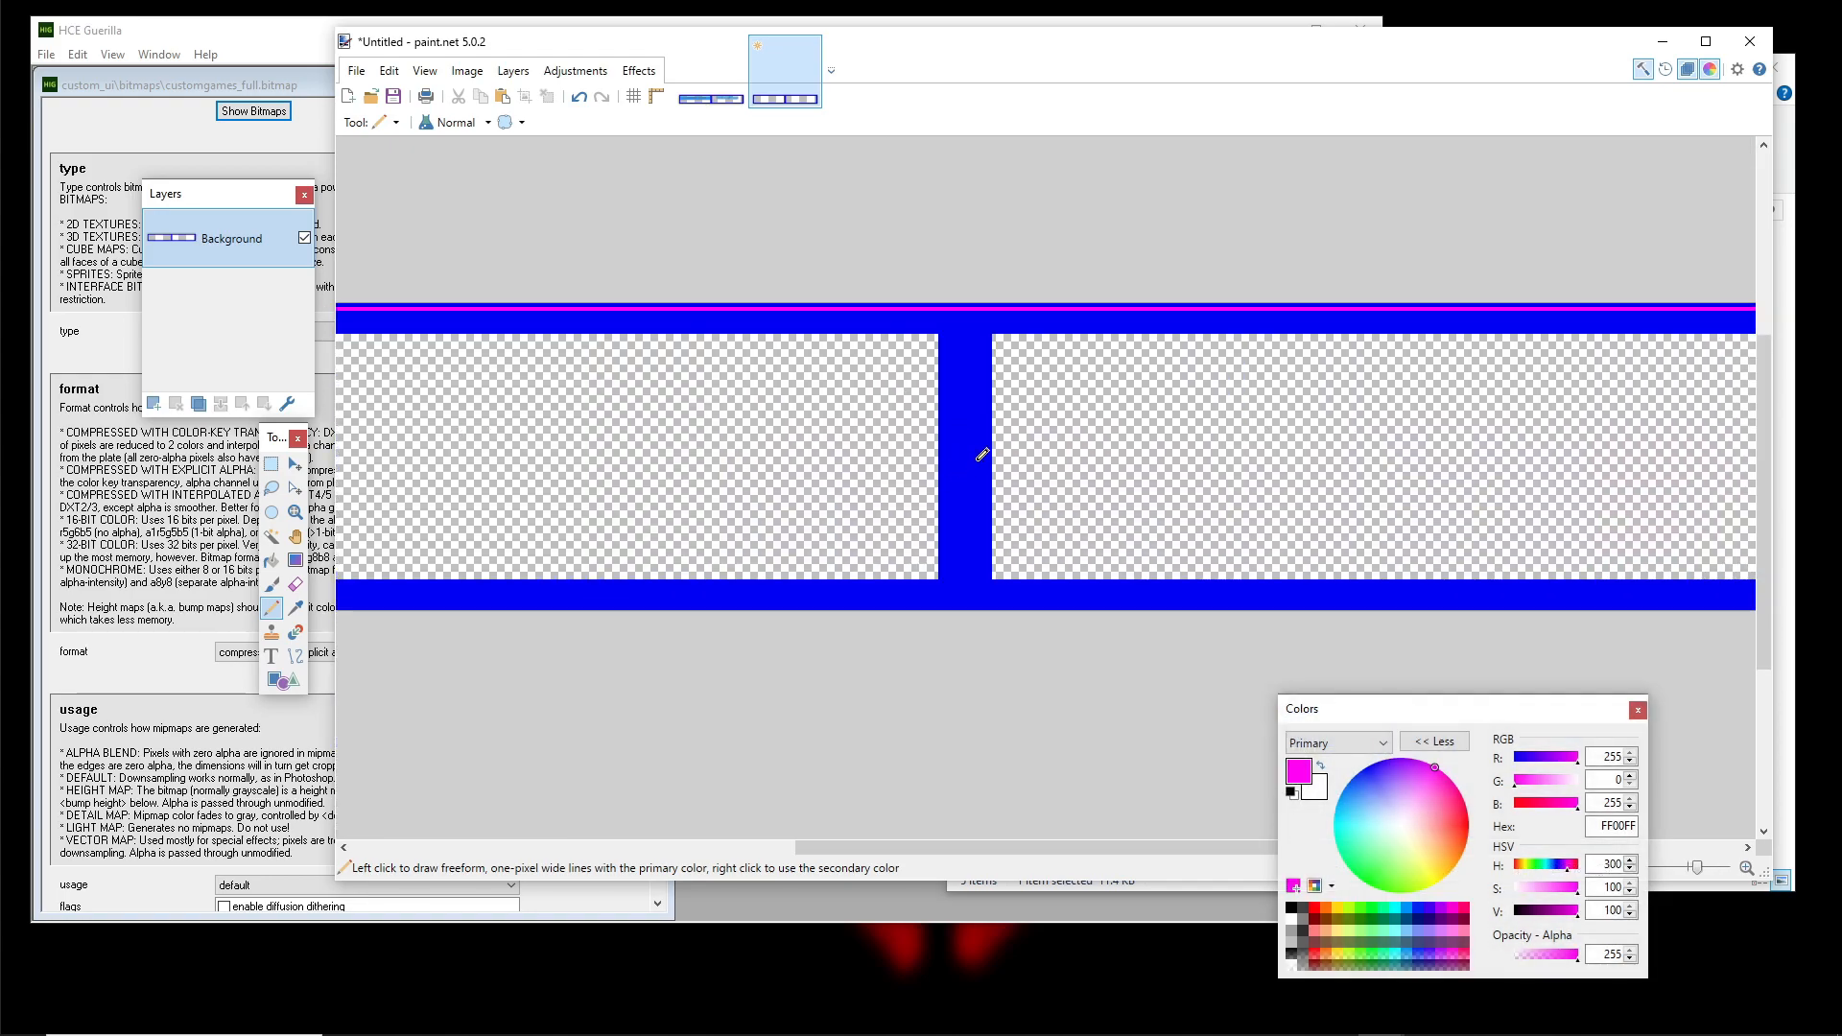
ctrl+scroll(1238, 430, down, 1)
ctrl+scroll(1289, 429, up, 1)
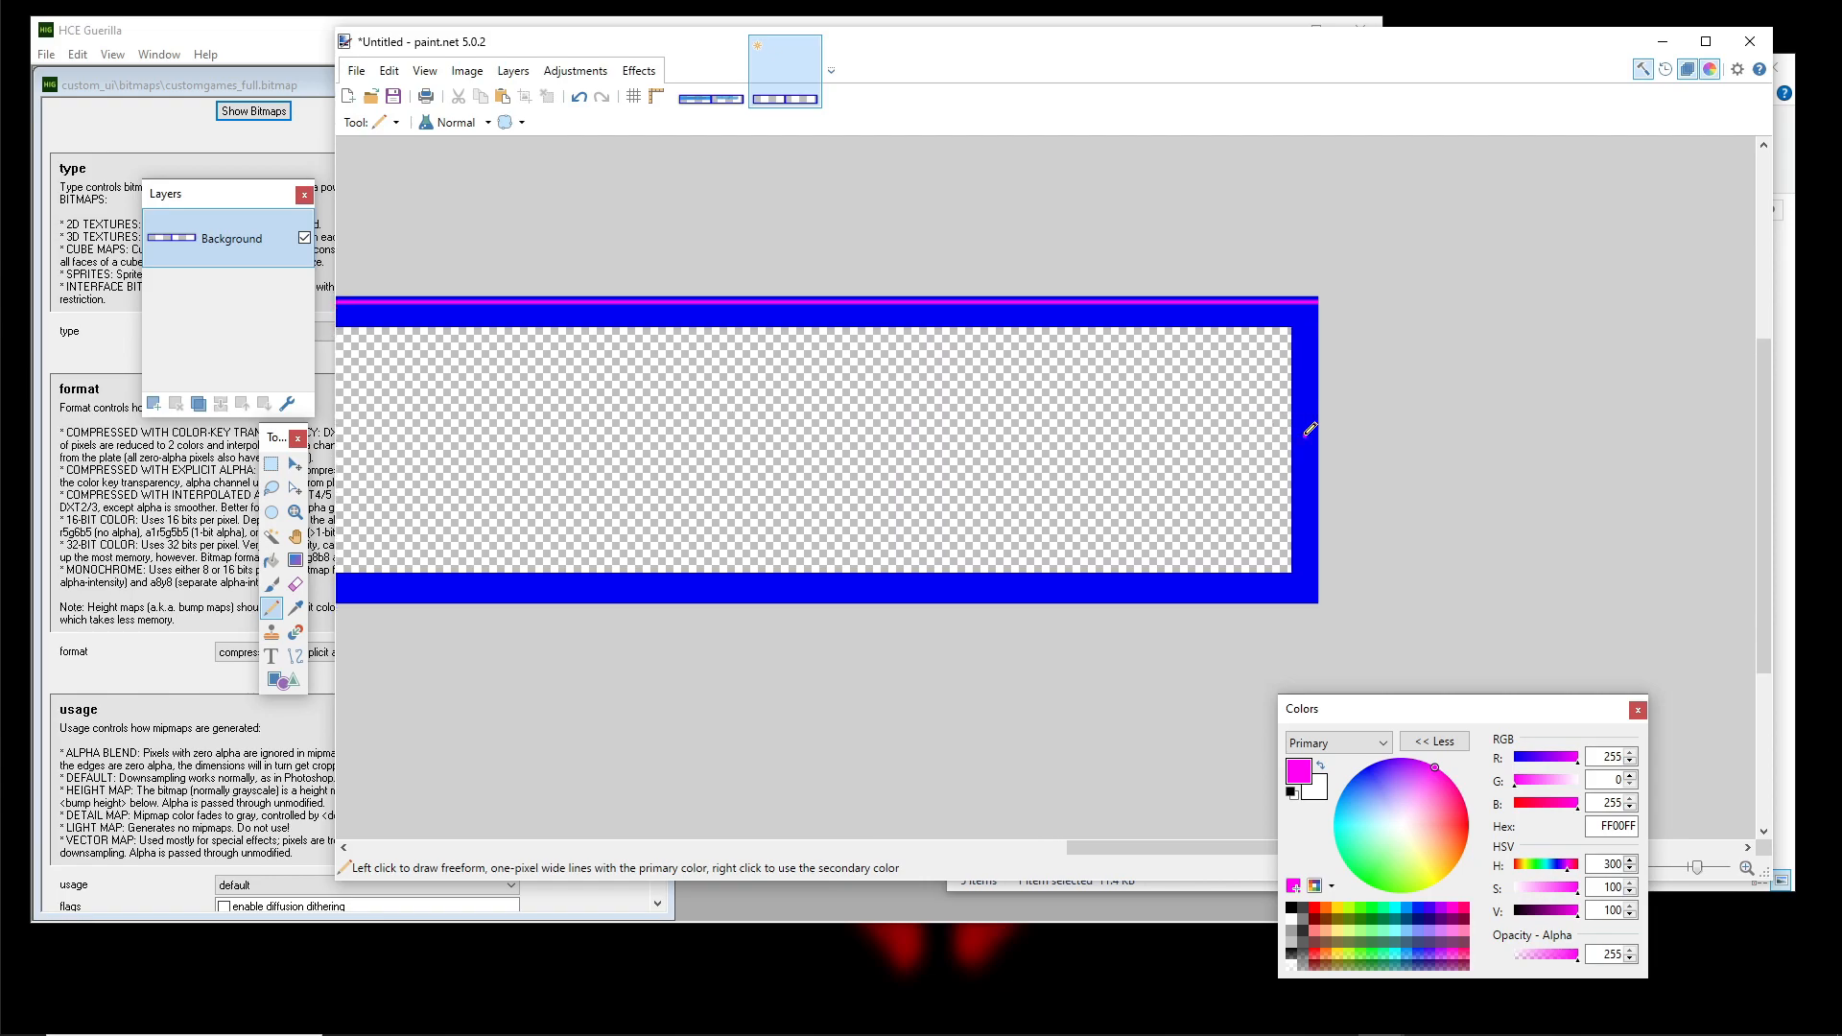
ctrl+scroll(1310, 429, down, 1)
Examine the plate's magenta row and border marker pixels, comparing them with the customgames_full reference image
scroll(1152, 419, left, 2)
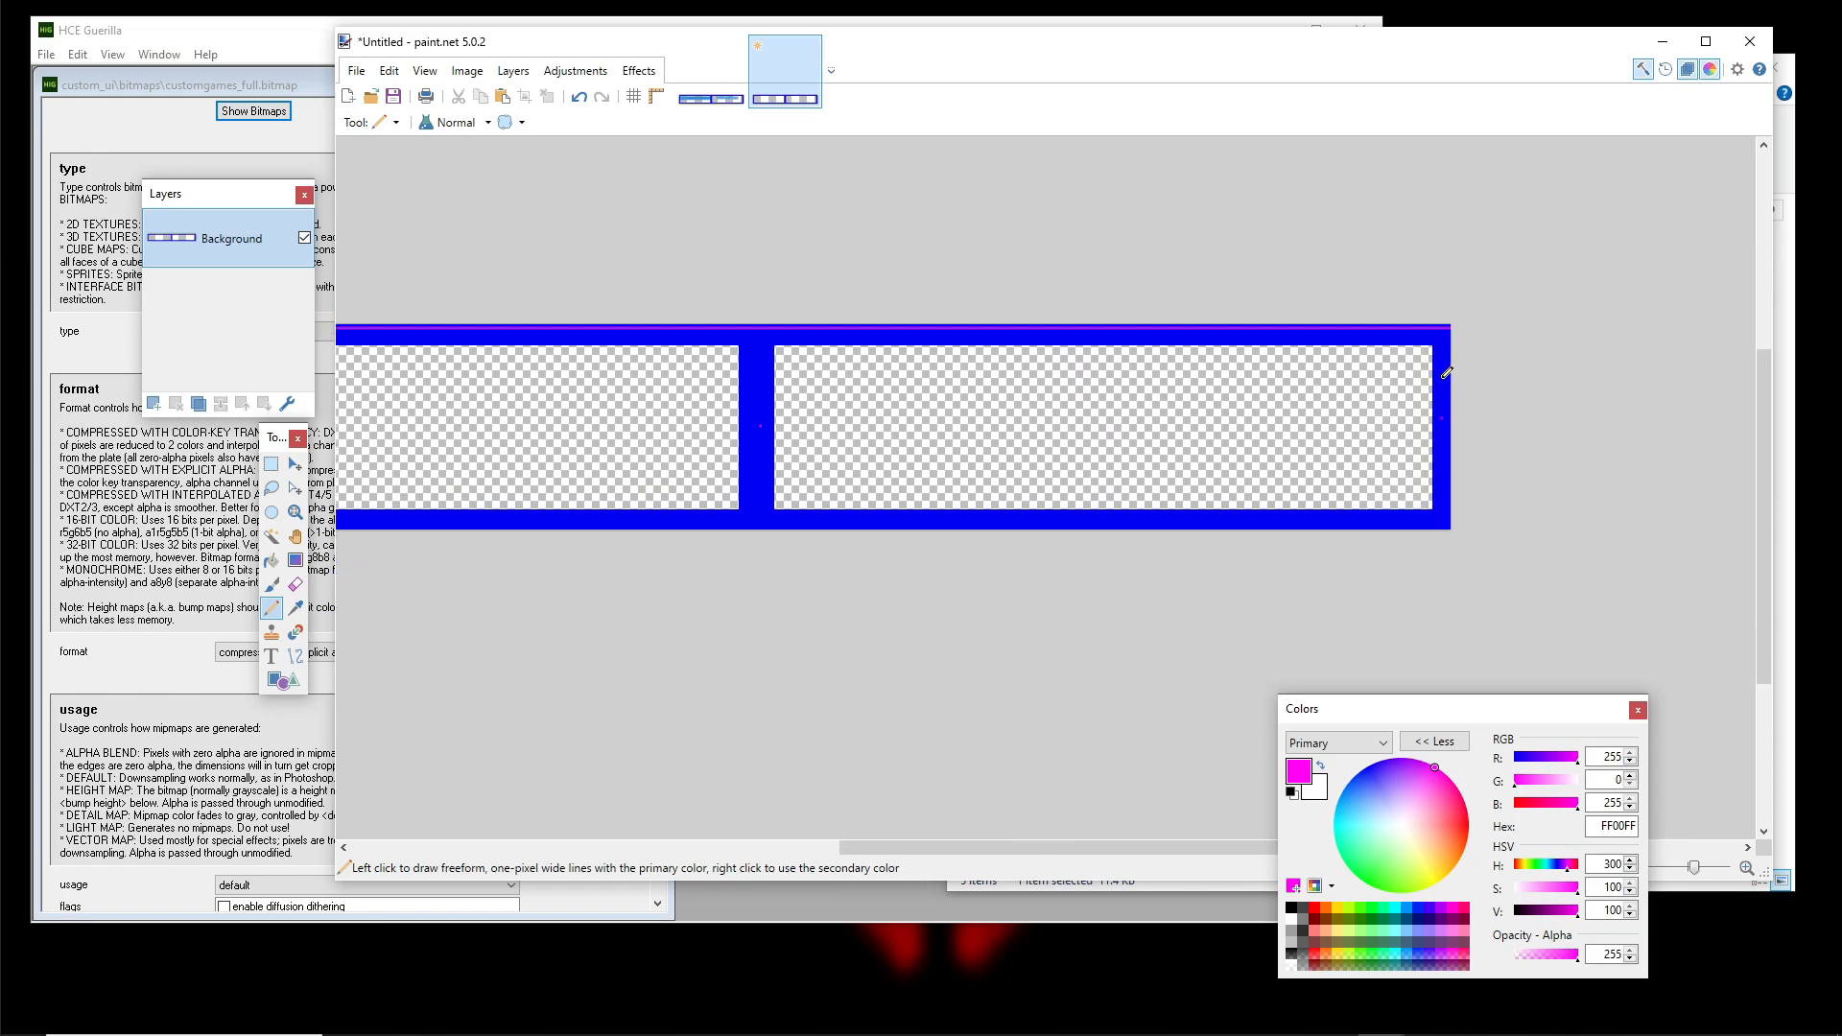
drag(954, 451, 1425, 430)
drag(839, 440, 1026, 437)
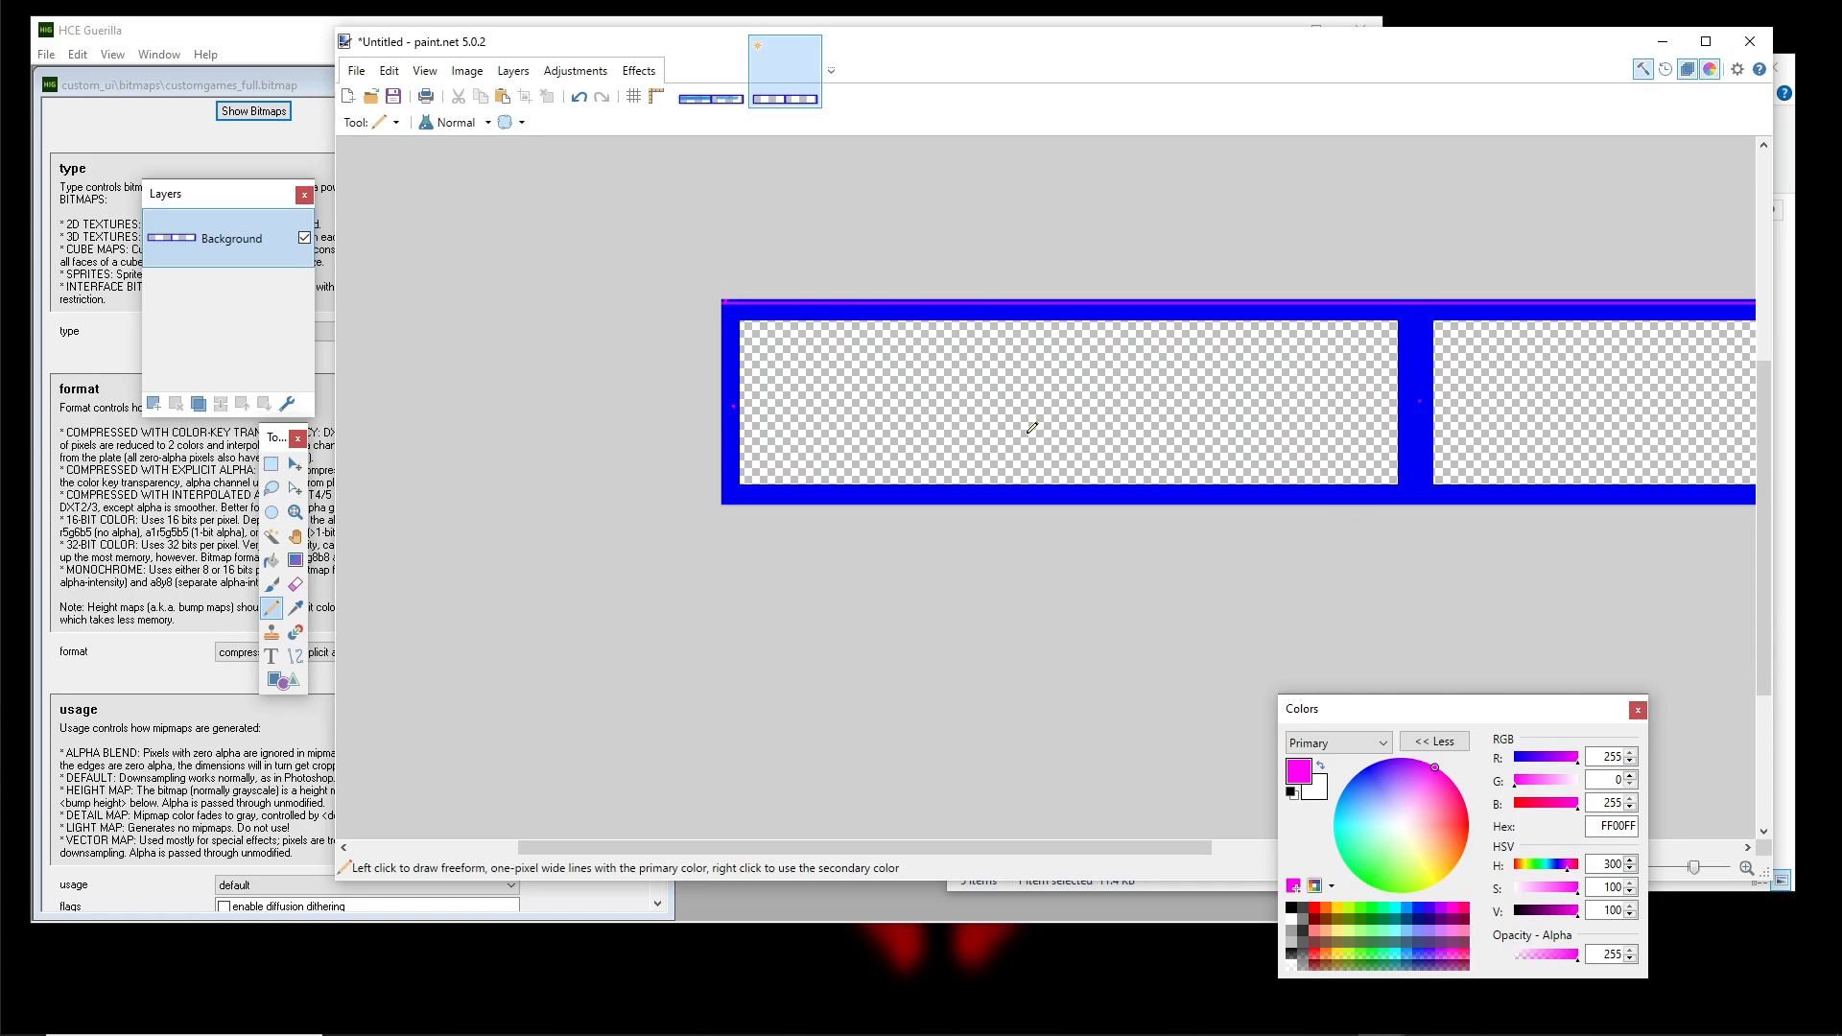
ctrl+scroll(1031, 428, down, 2)
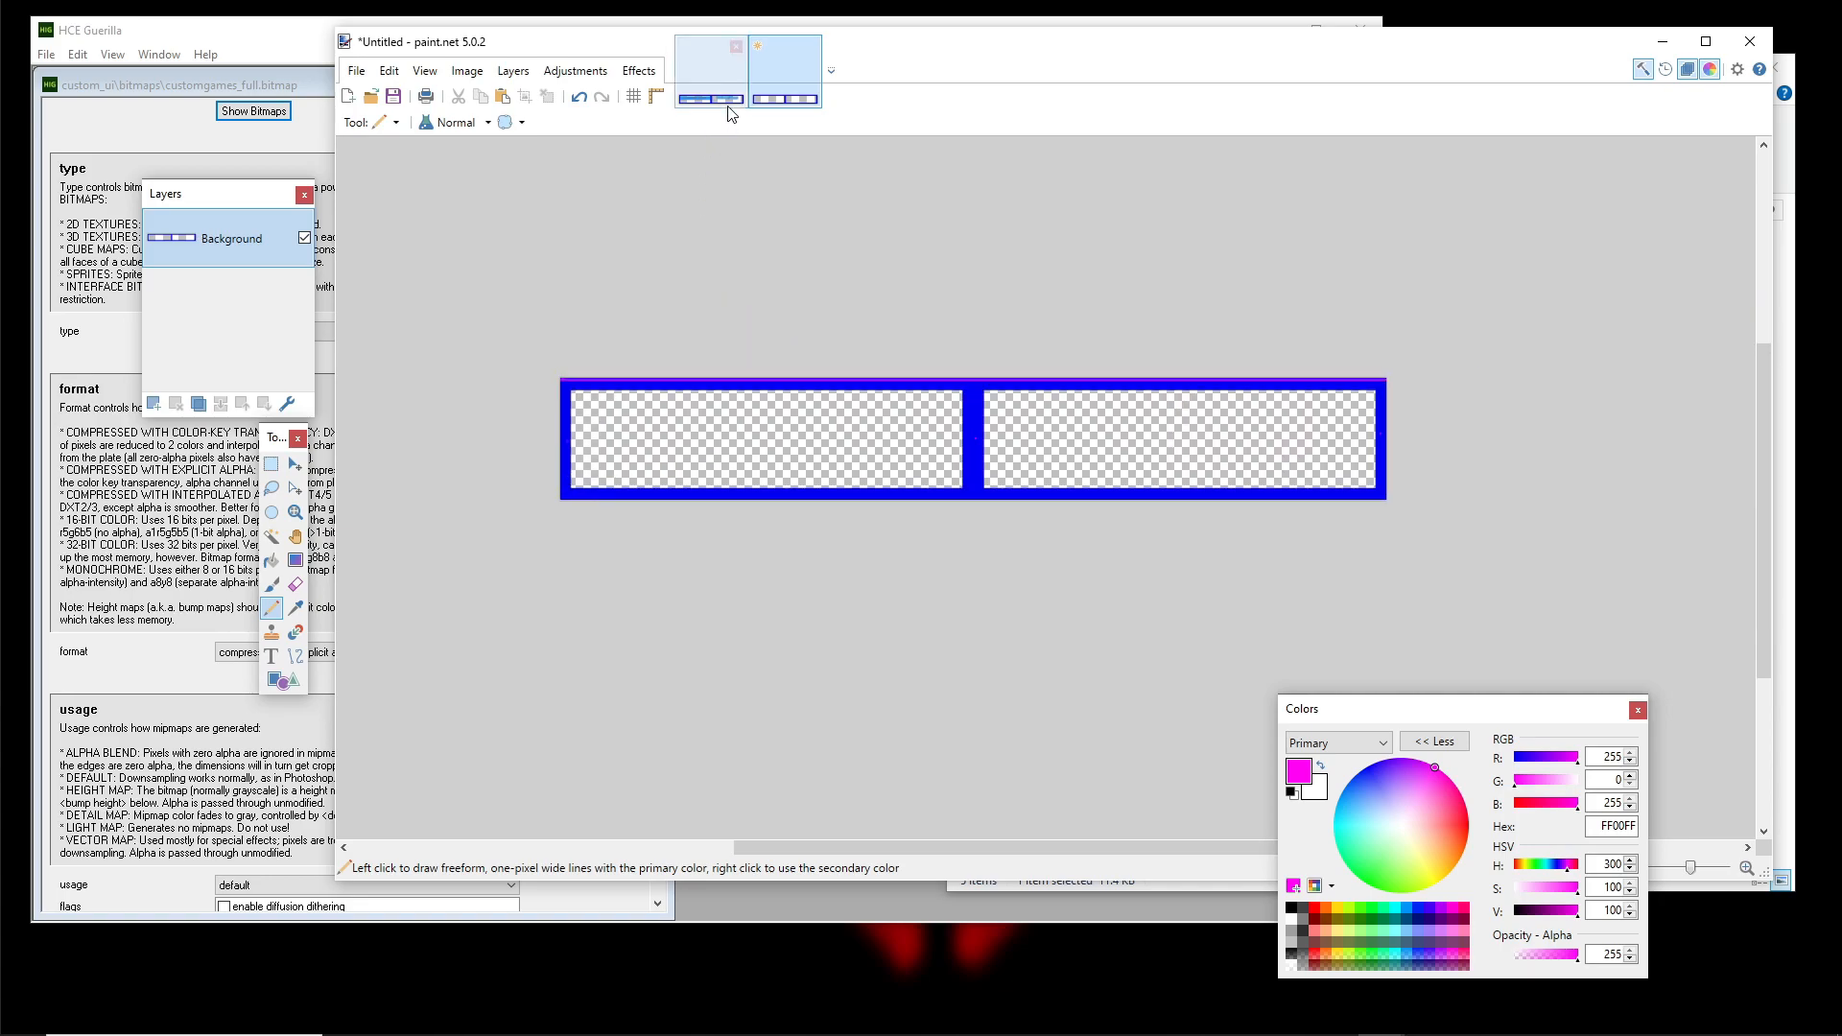
click(711, 77)
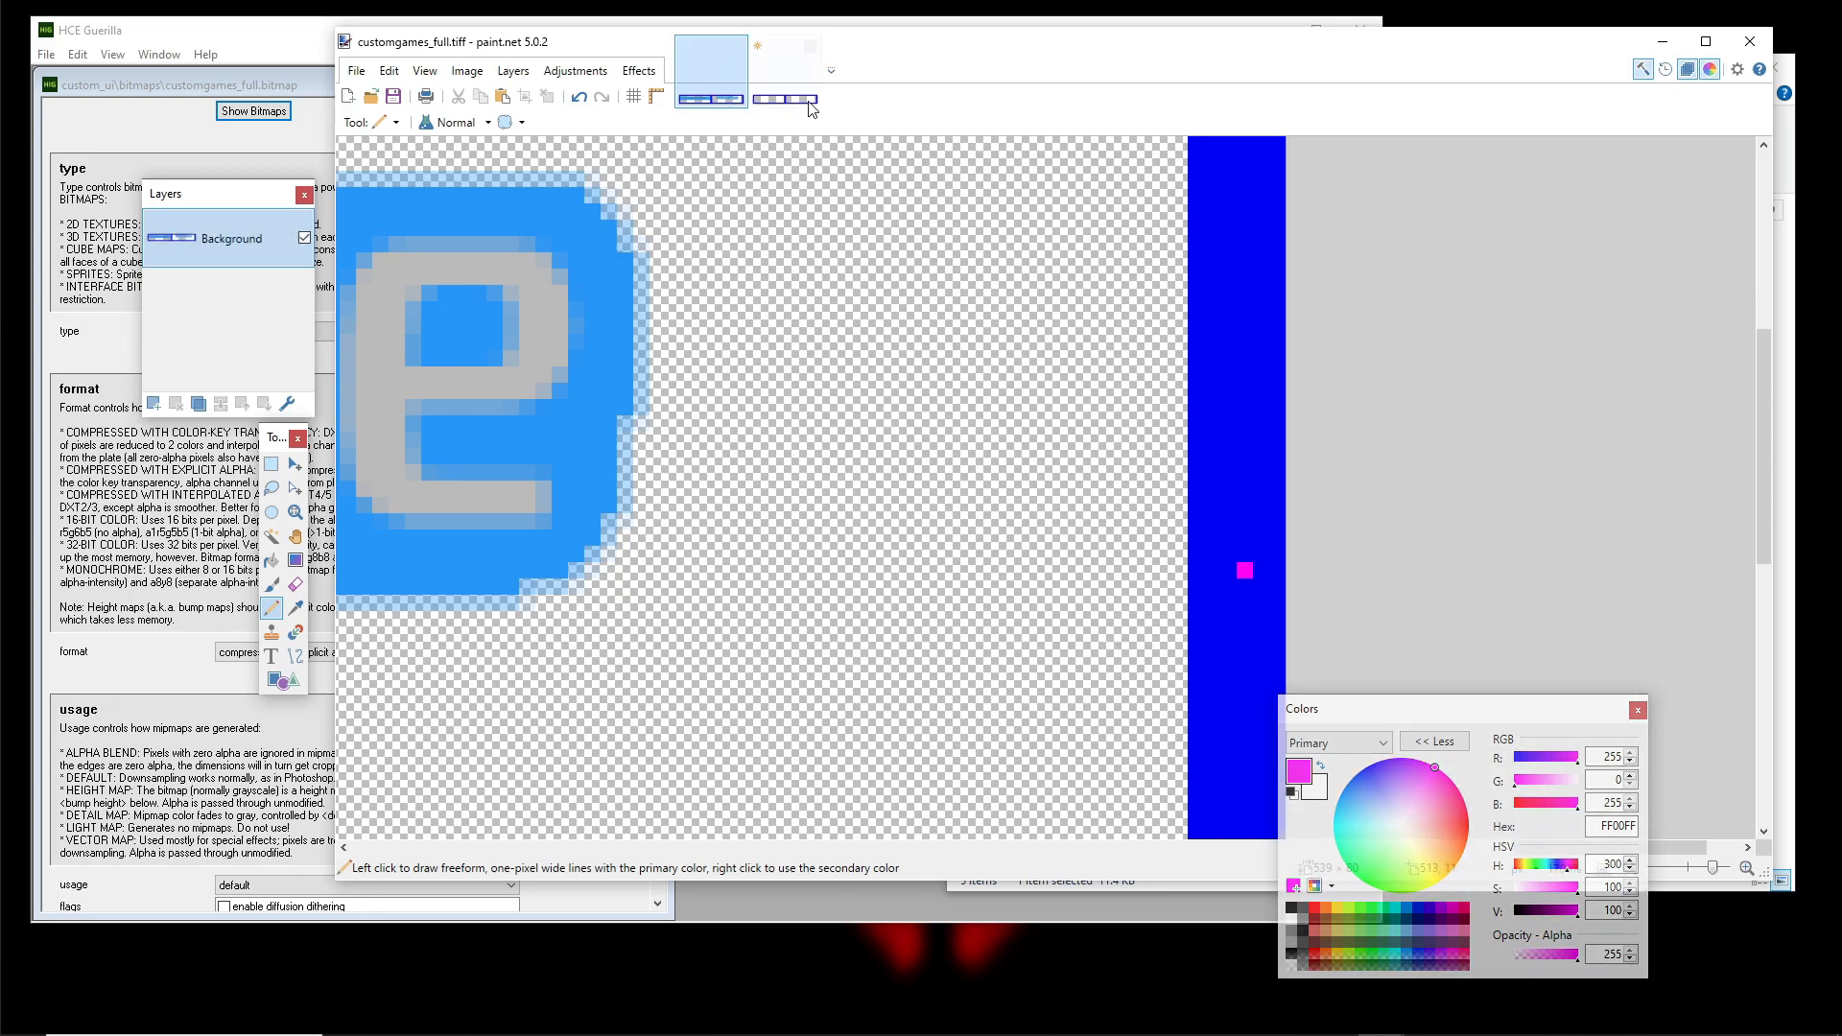
click(784, 99)
ctrl+scroll(822, 250, down, 1)
ctrl+scroll(863, 464, up, 3)
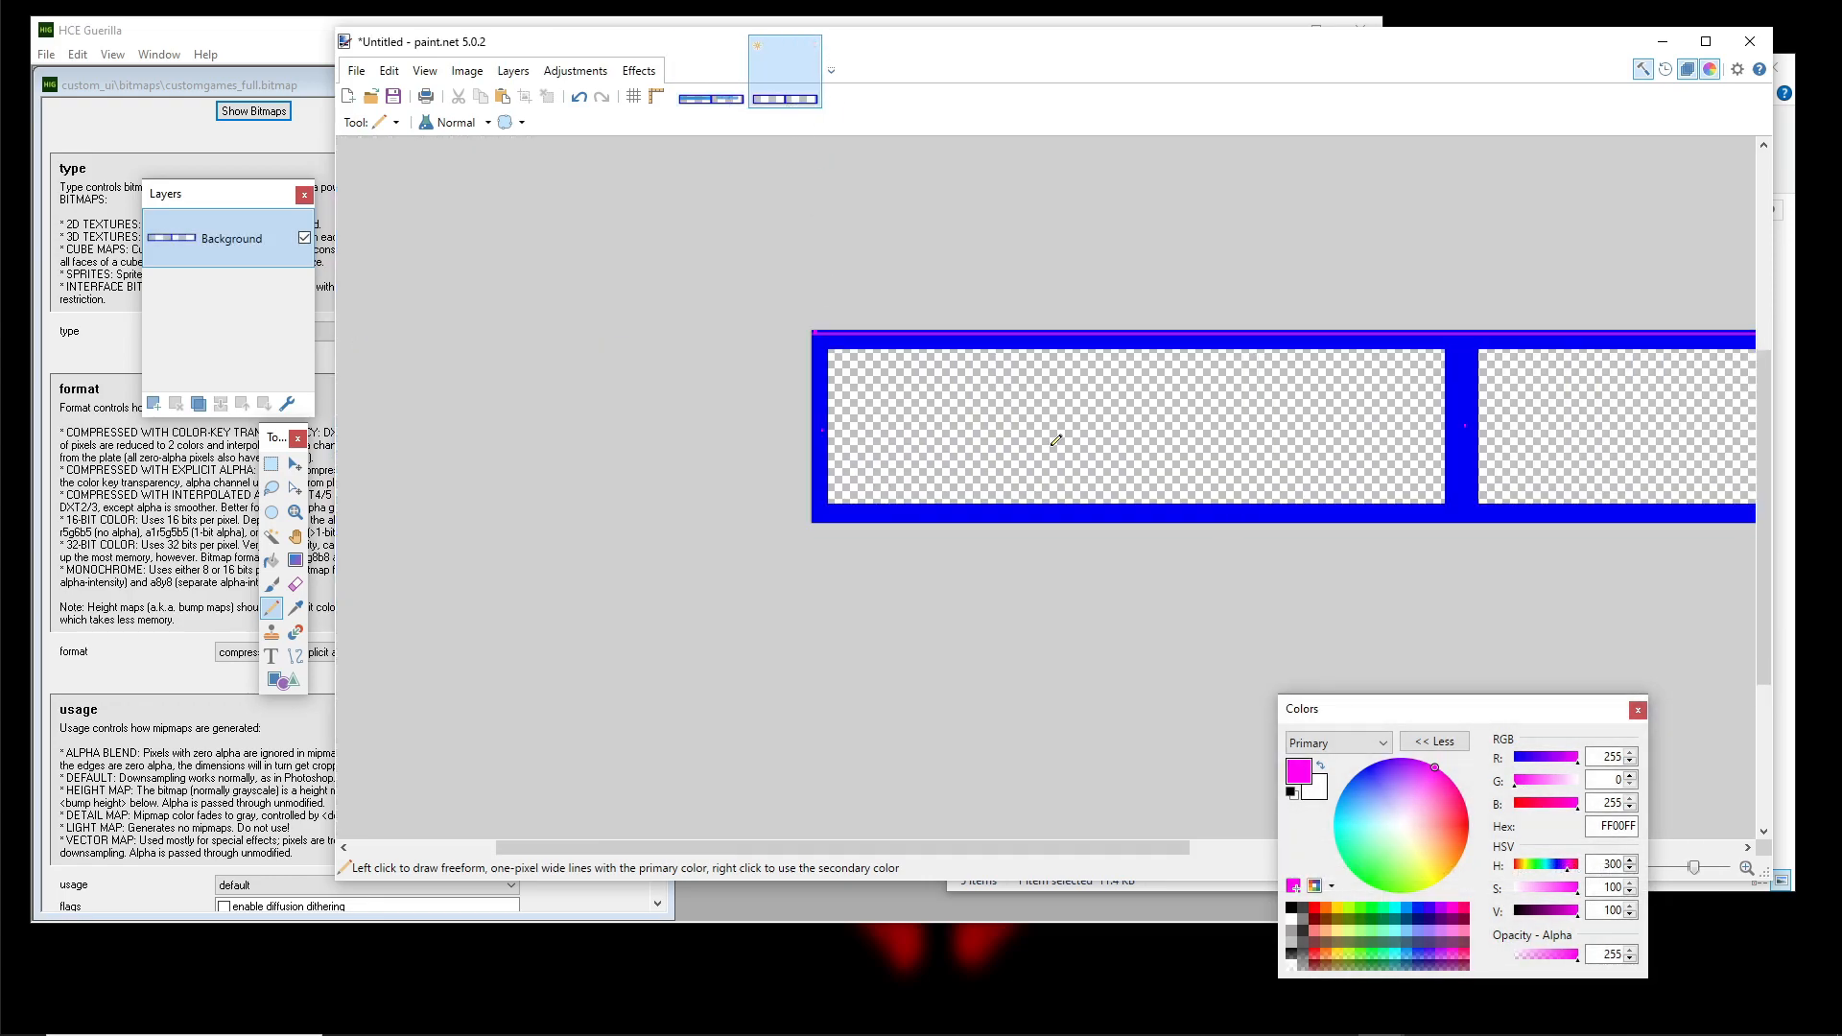
ctrl+scroll(860, 272, up, 2)
scroll(849, 479, up, 1)
scroll(824, 460, down, 1)
scroll(761, 464, up, 3)
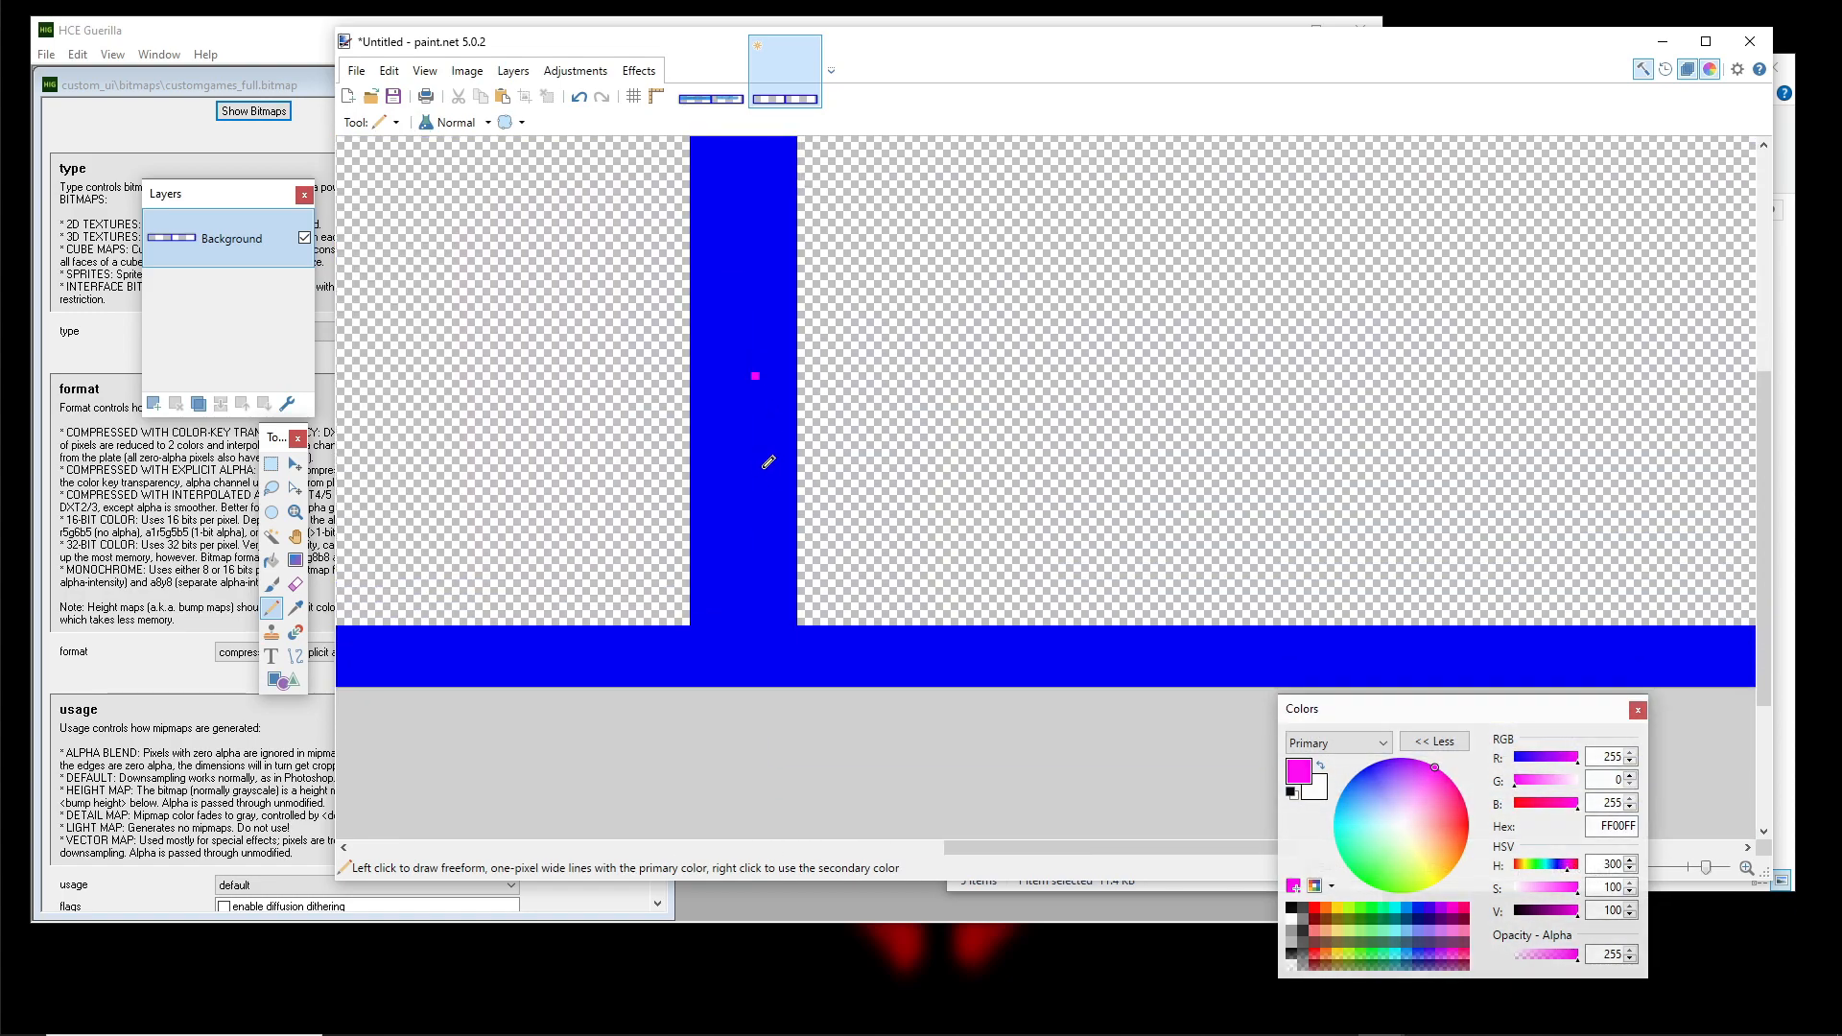
scroll(761, 463, down, 3)
scroll(864, 452, up, 2)
scroll(864, 452, down, 2)
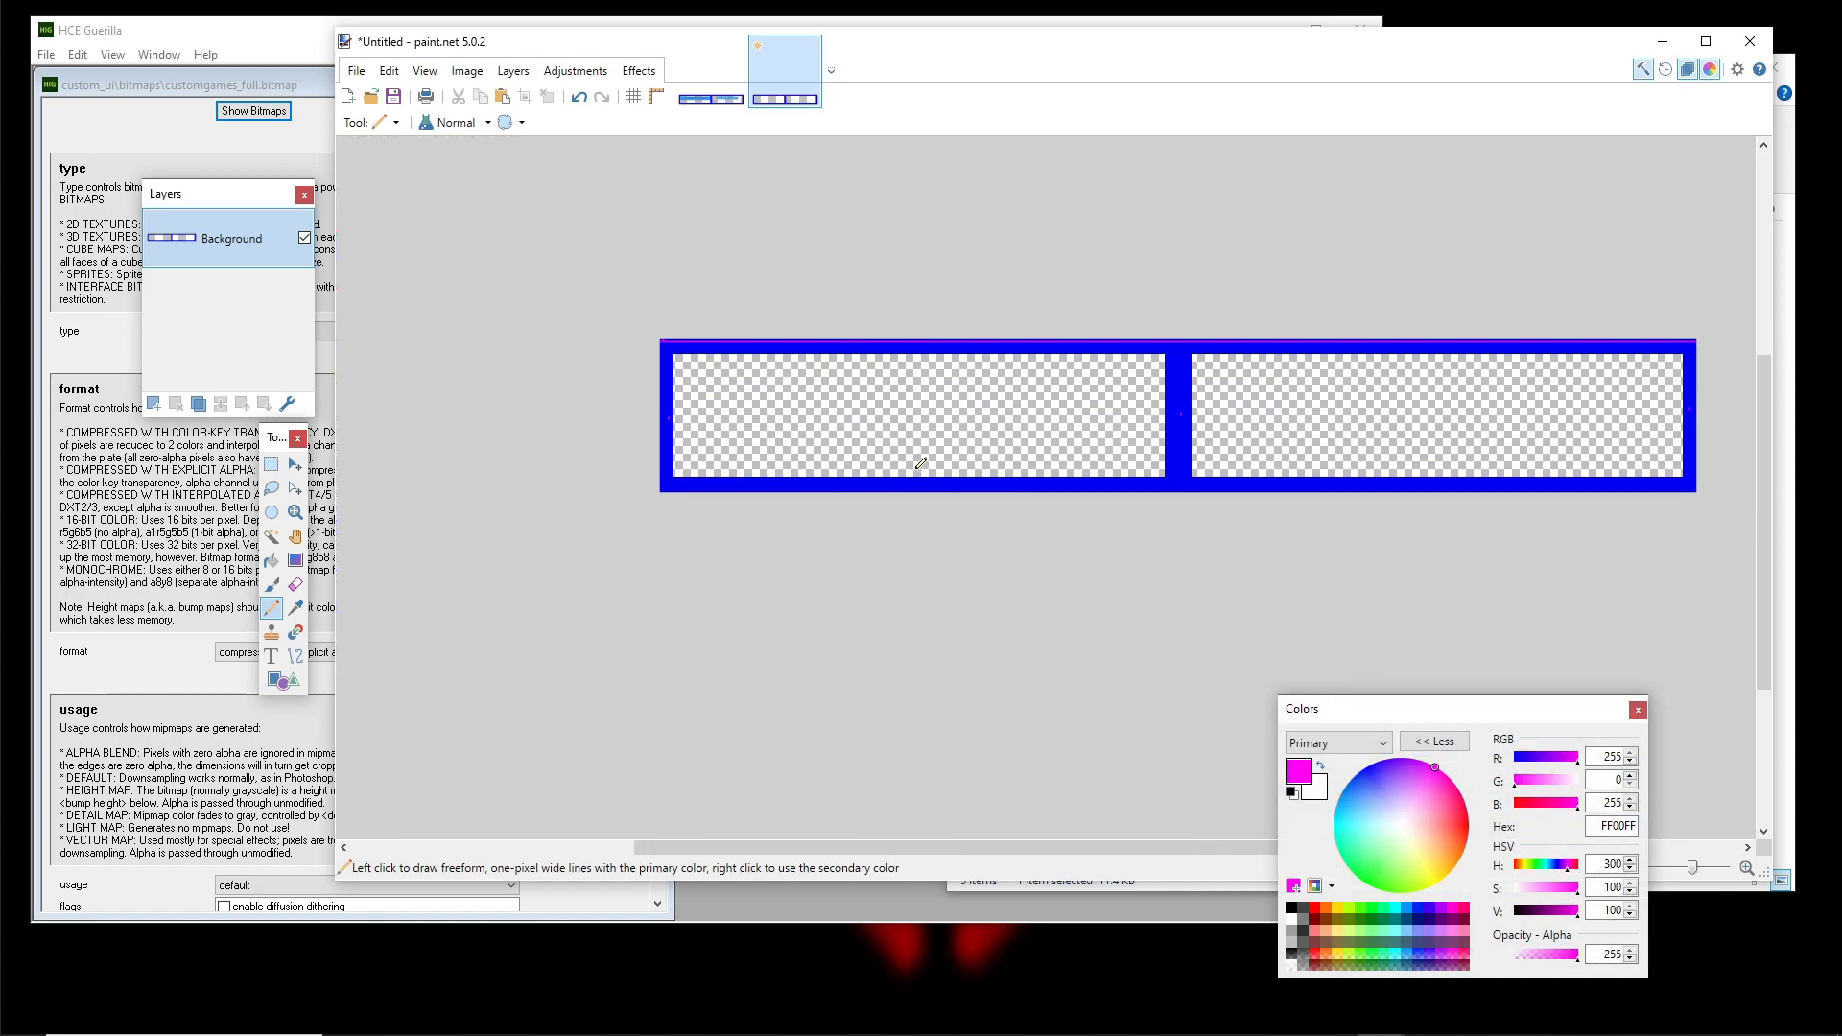
scroll(908, 533, up, 1)
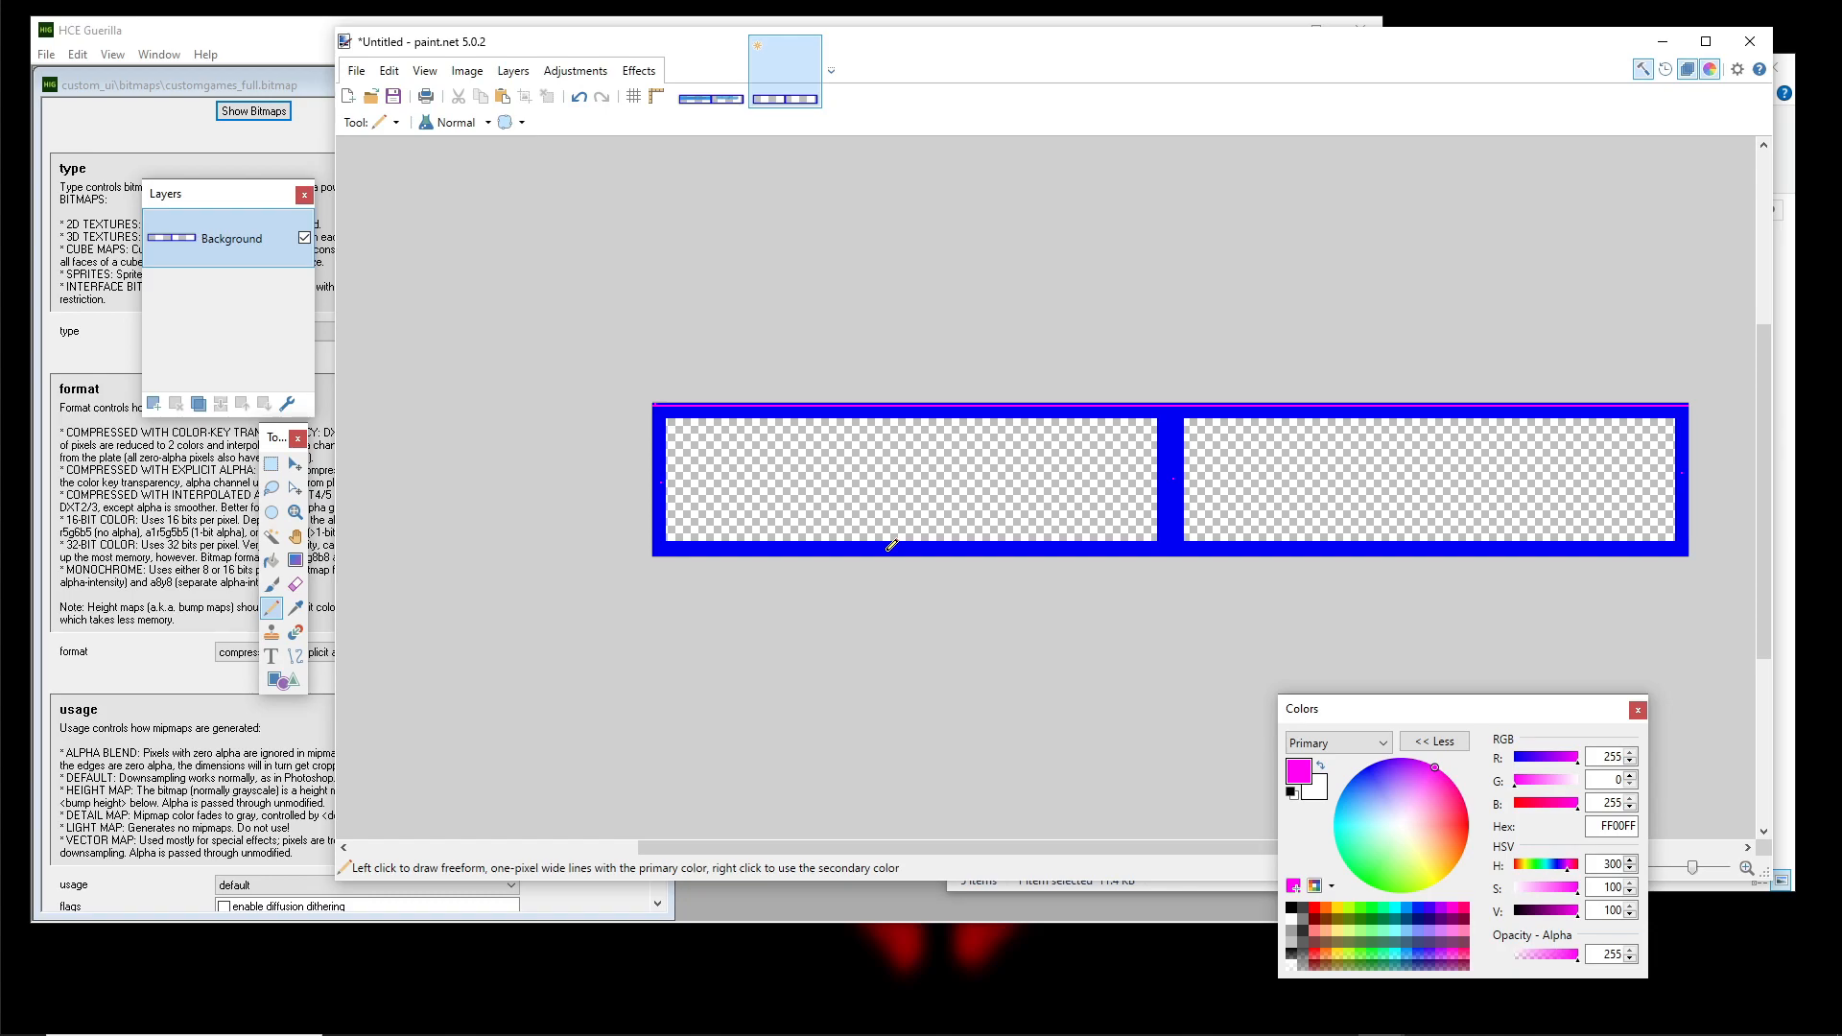
drag(1019, 35, 1003, 34)
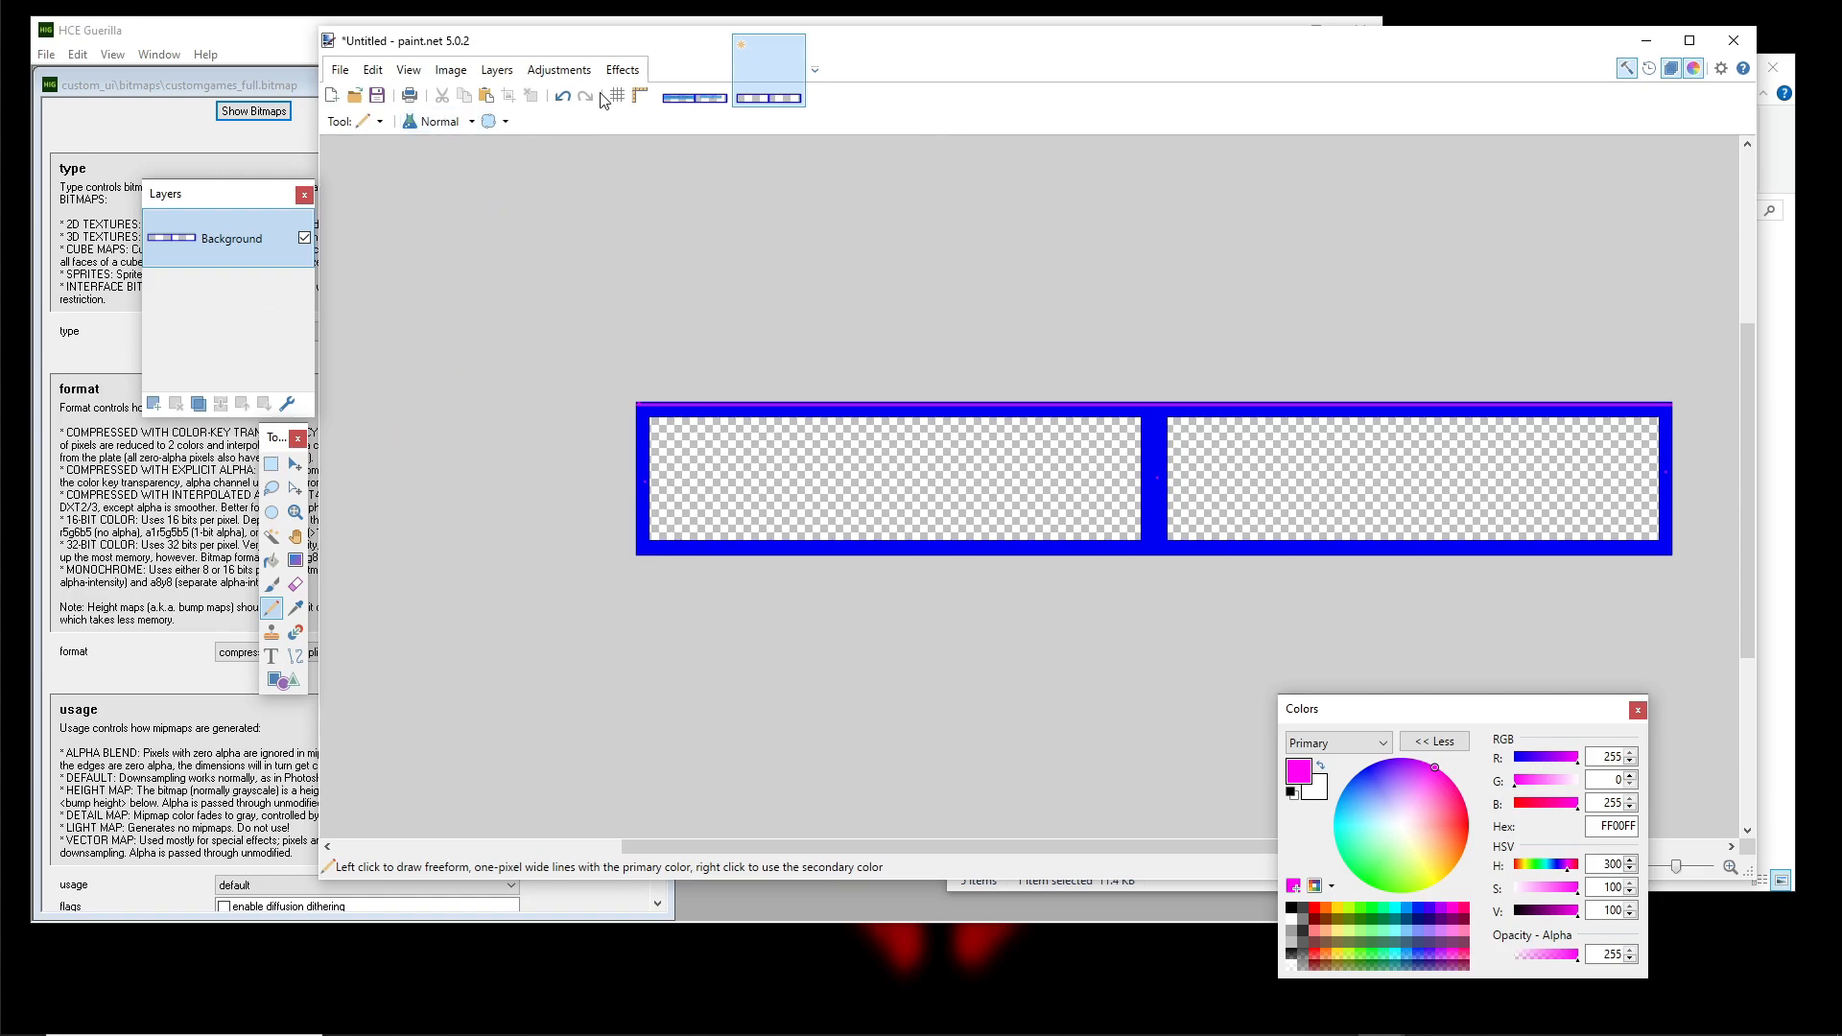
click(623, 71)
mouse_move(660, 338)
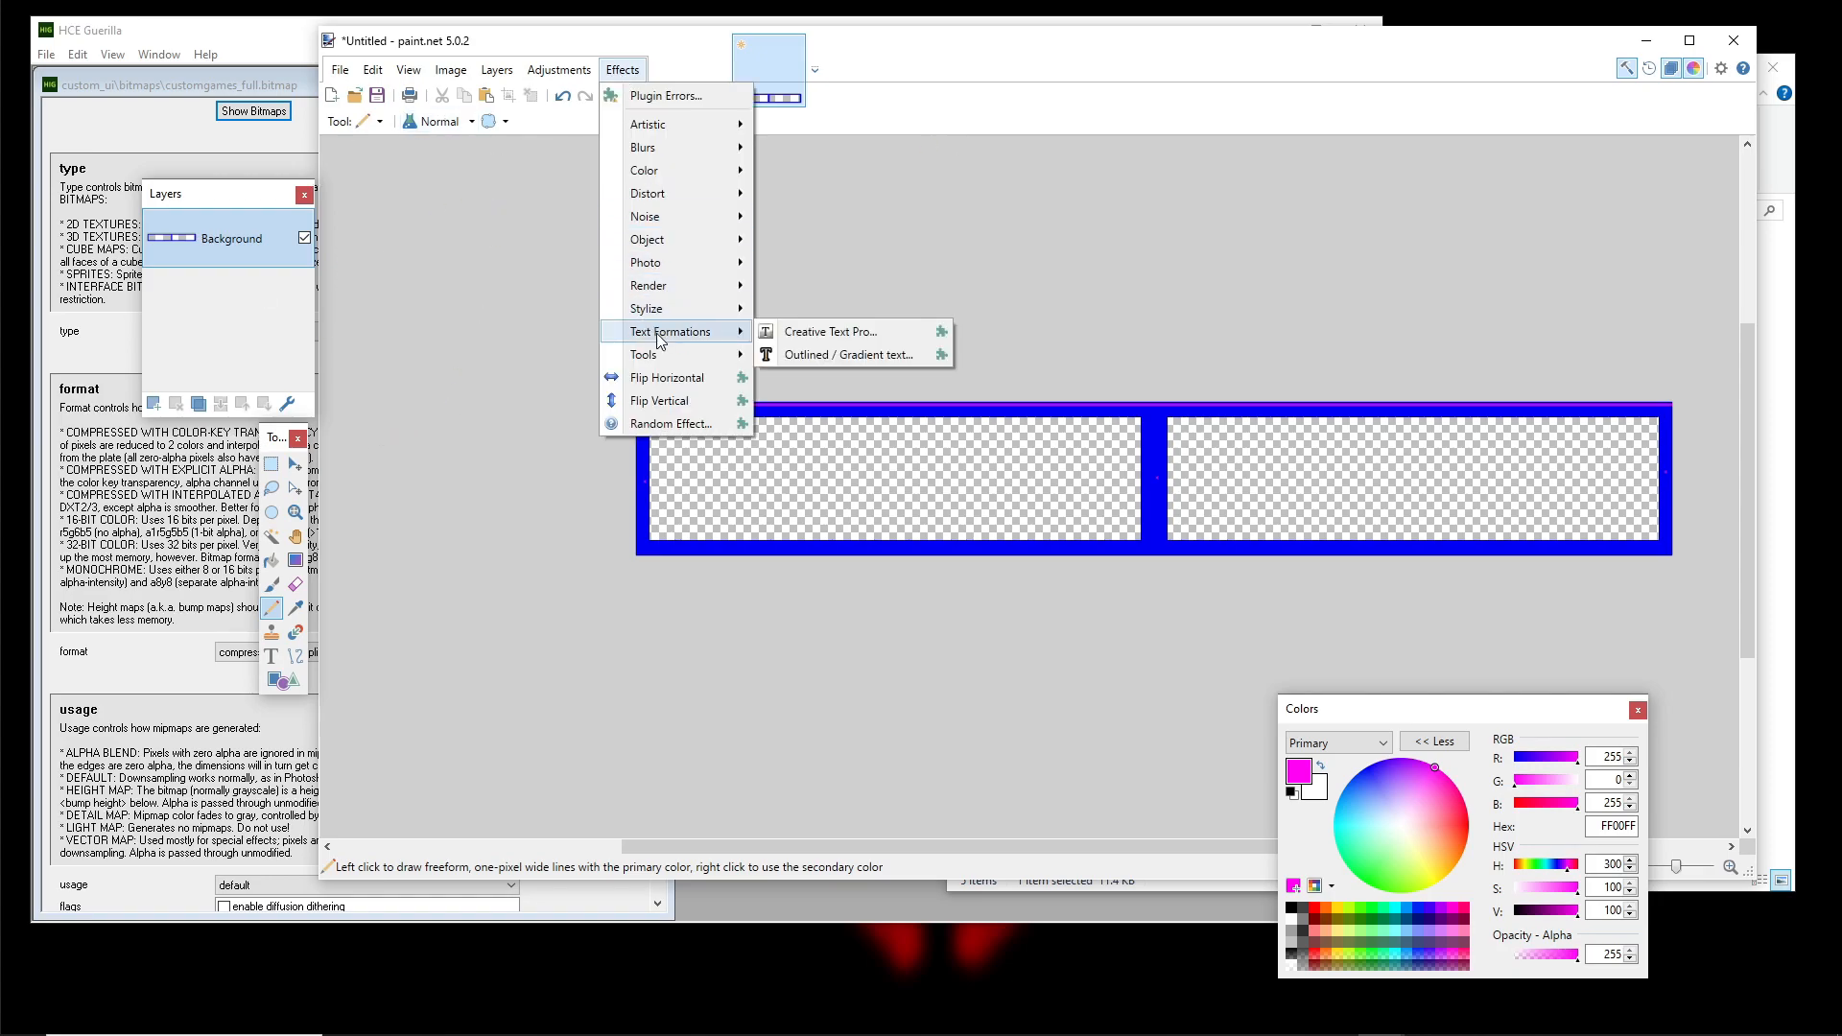
click(770, 358)
drag(1010, 160, 1087, 184)
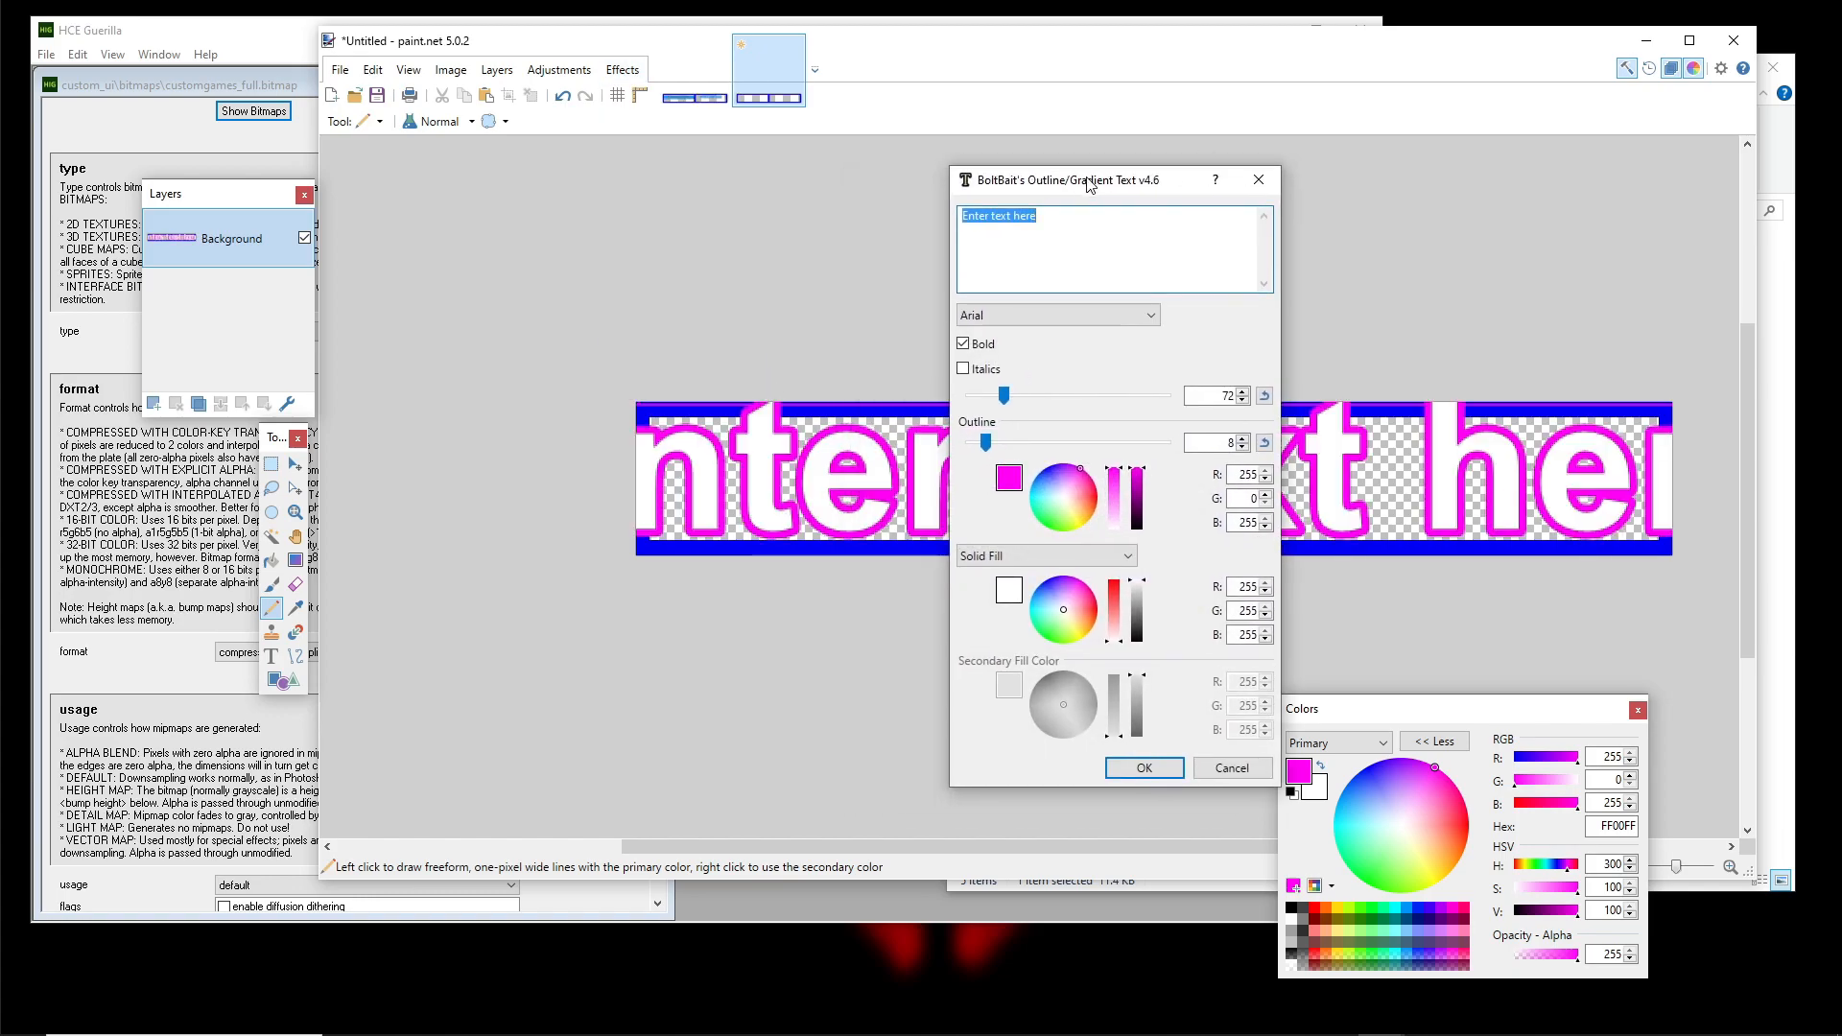
double_click(1232, 442)
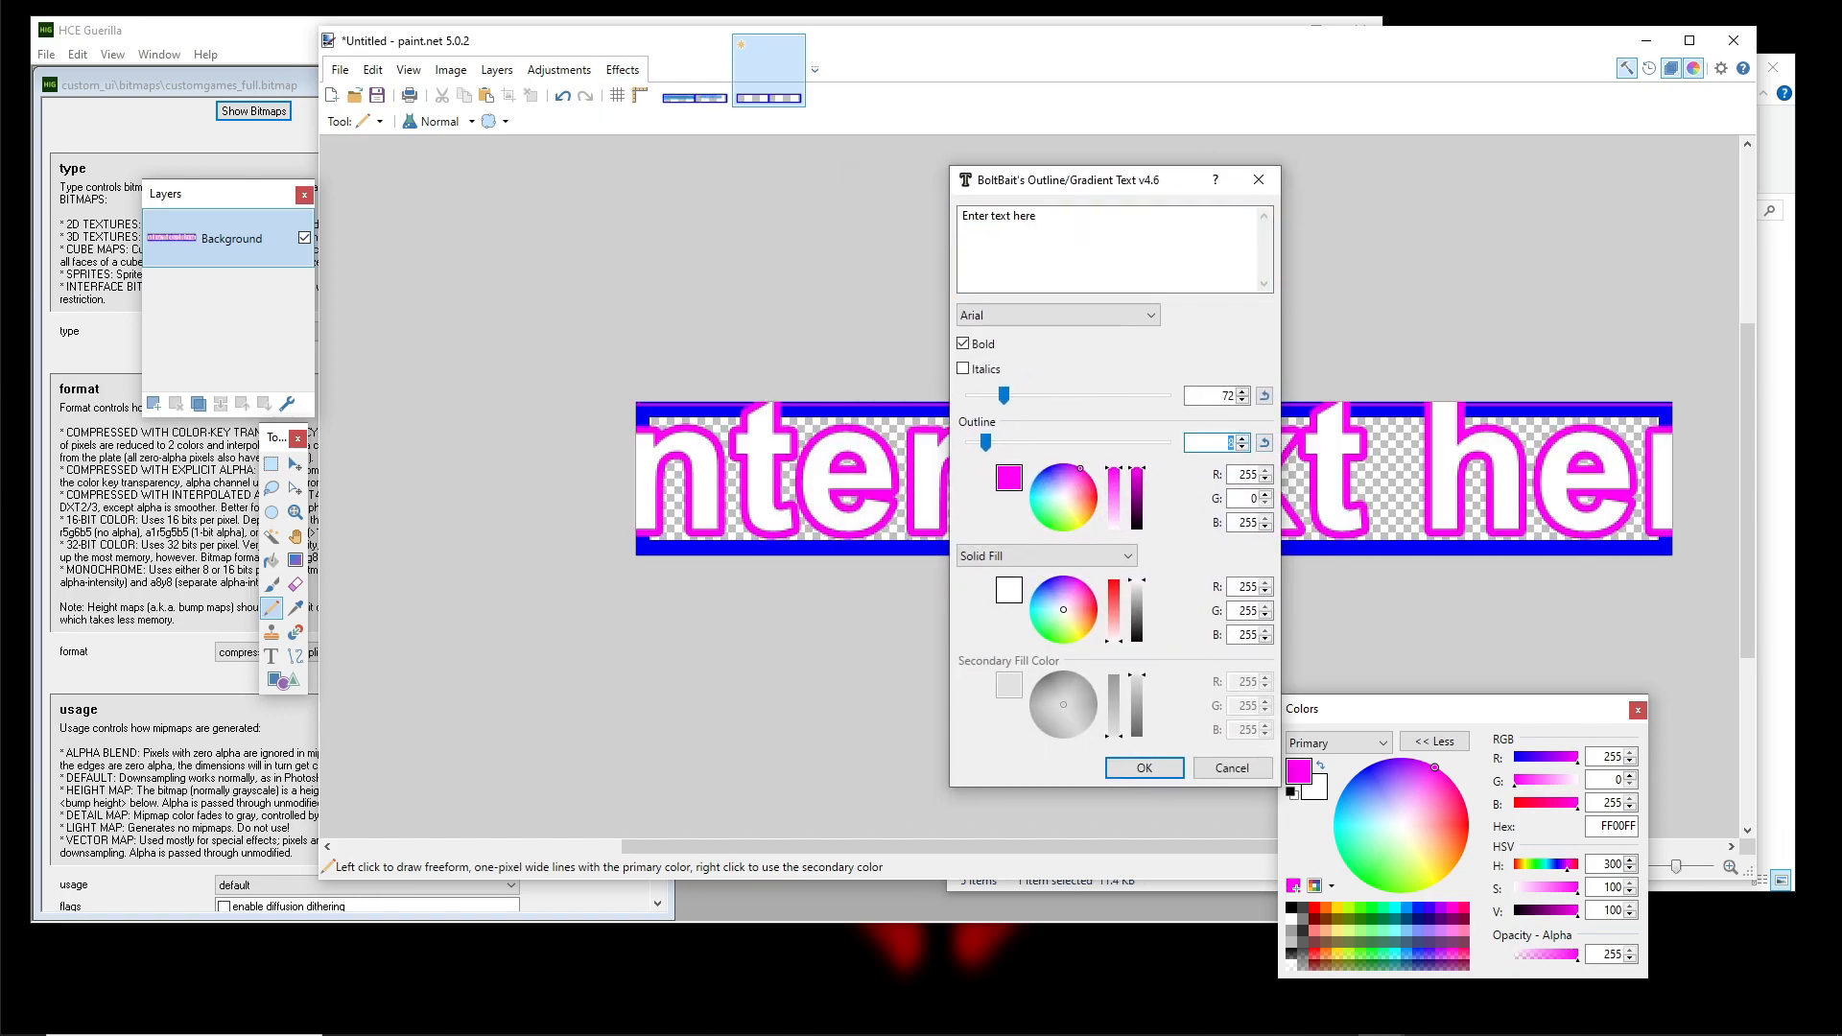
double_click(1220, 397)
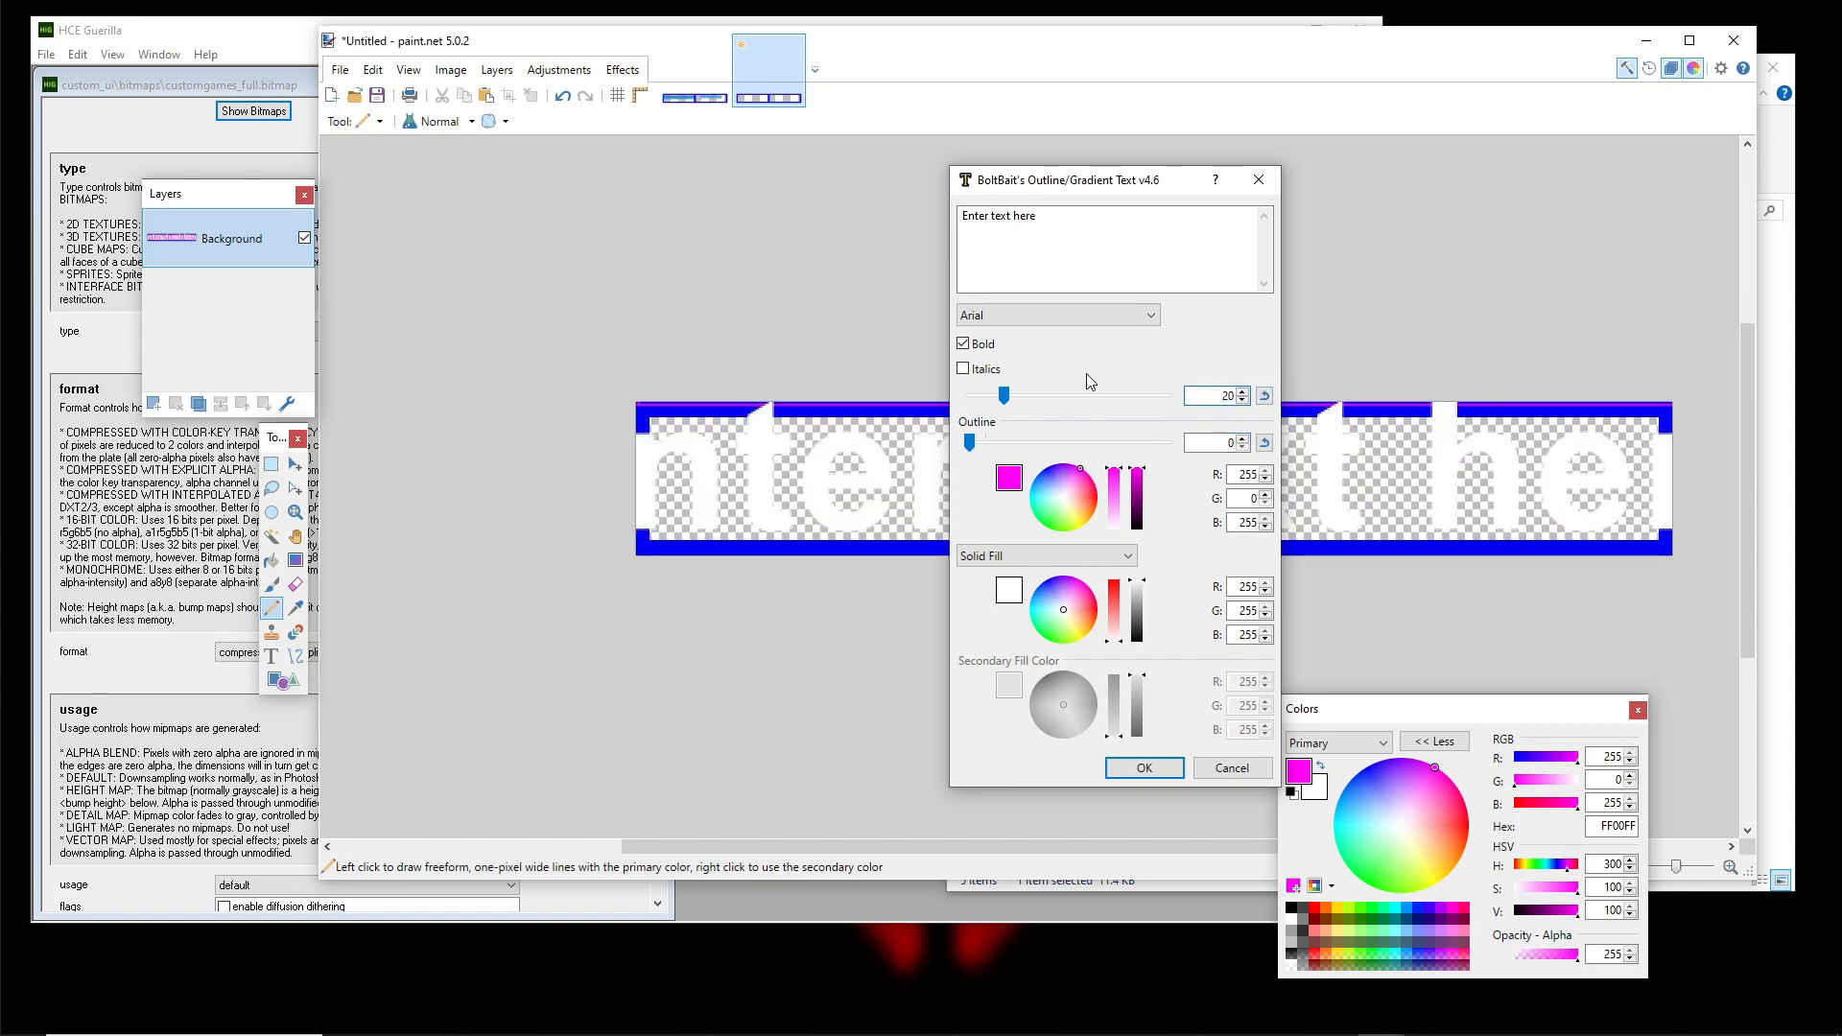
drag(1068, 230, 1202, 173)
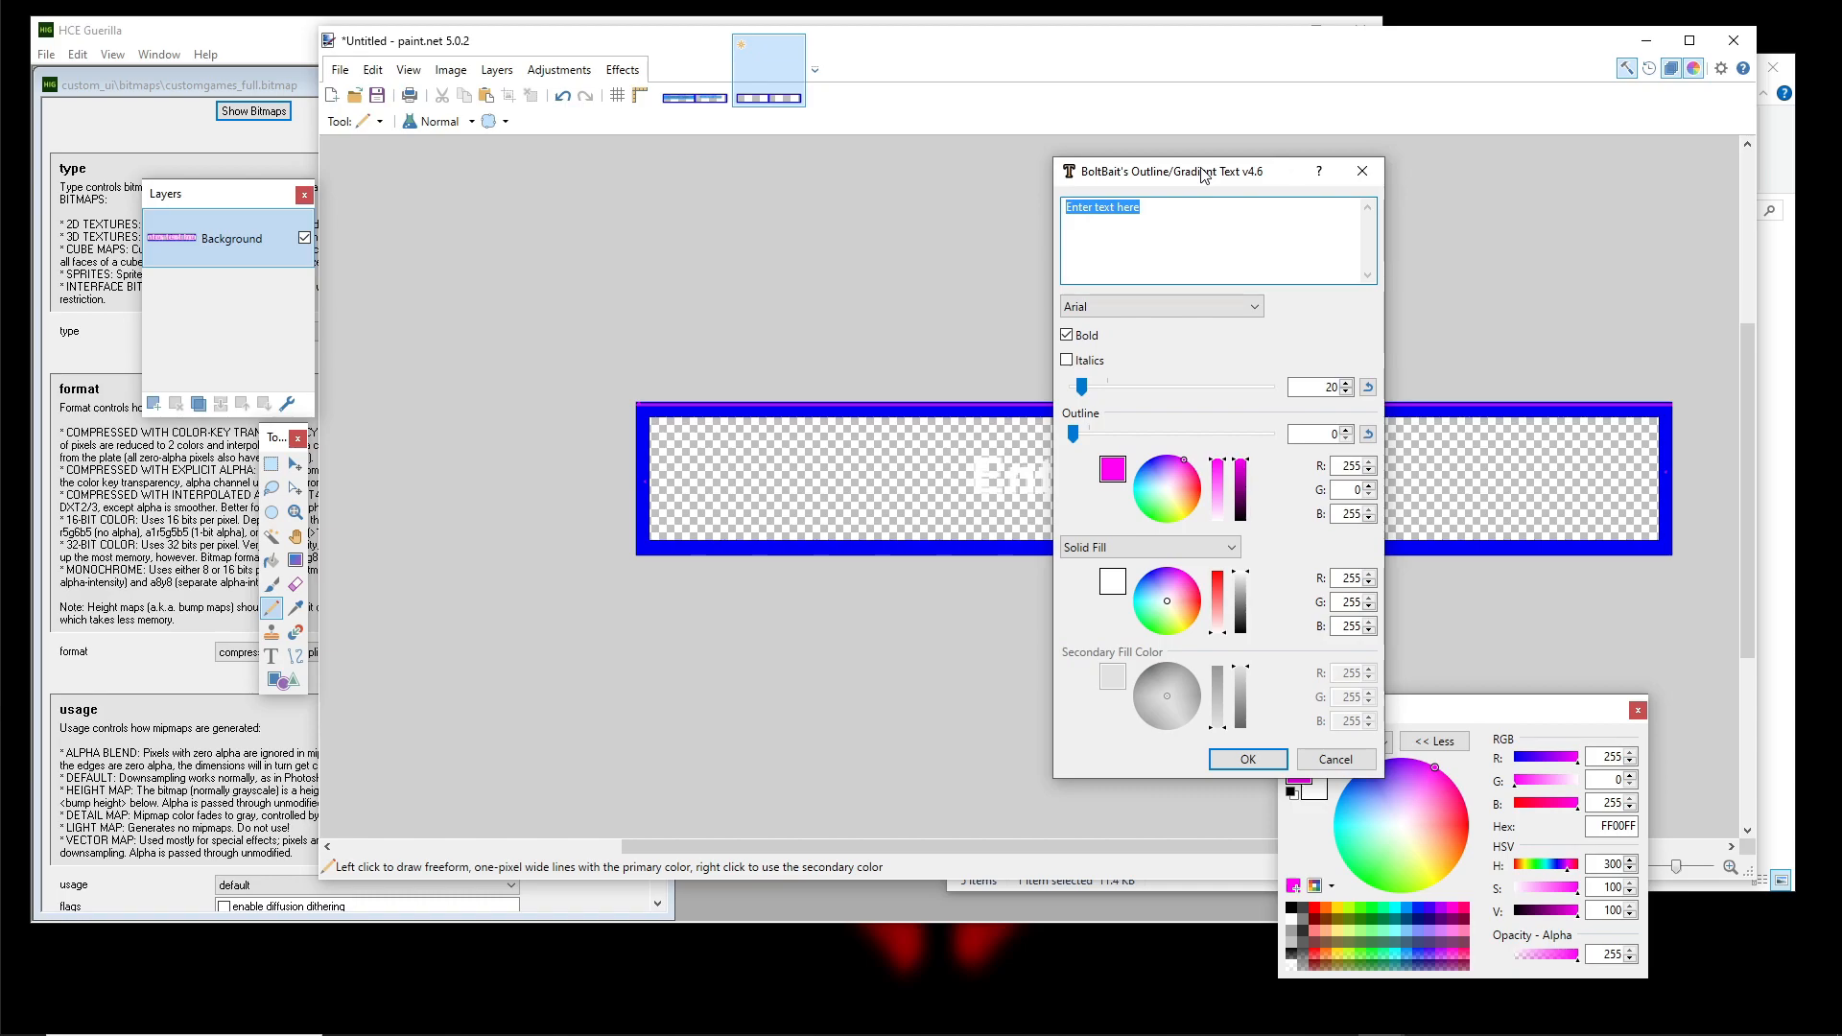
text(Run Bitch)
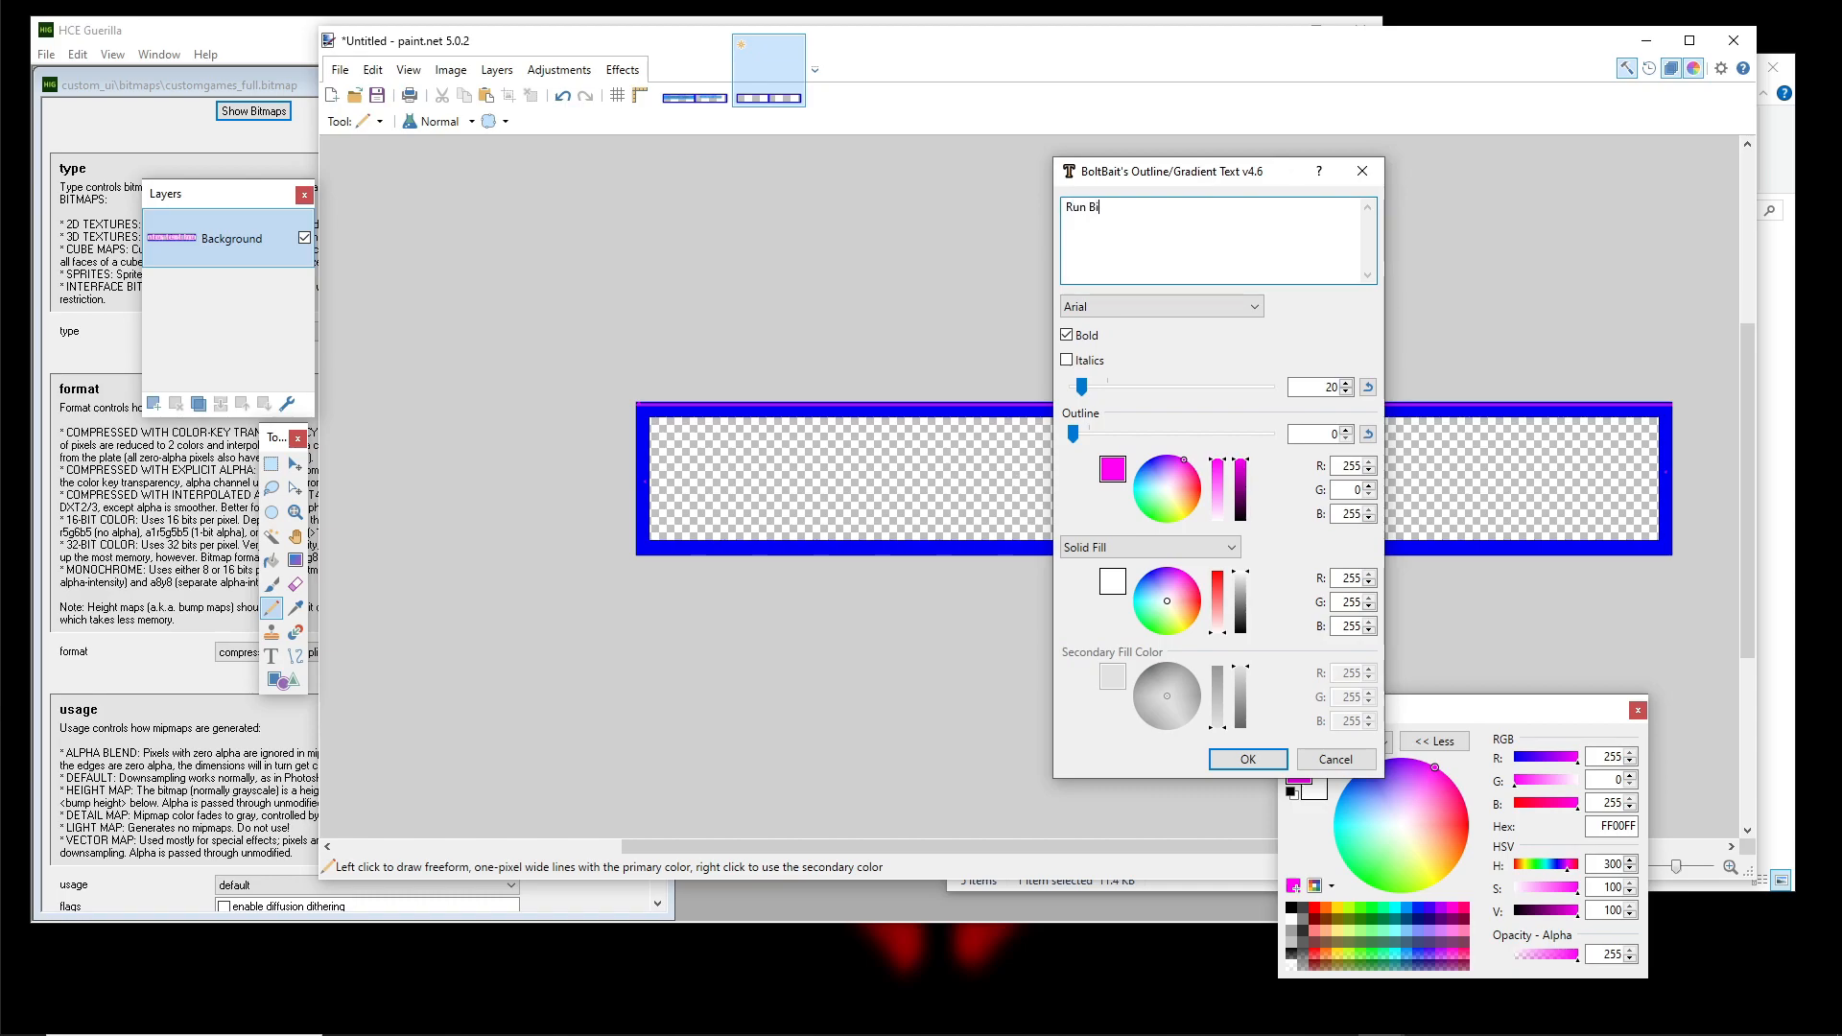
click(1116, 307)
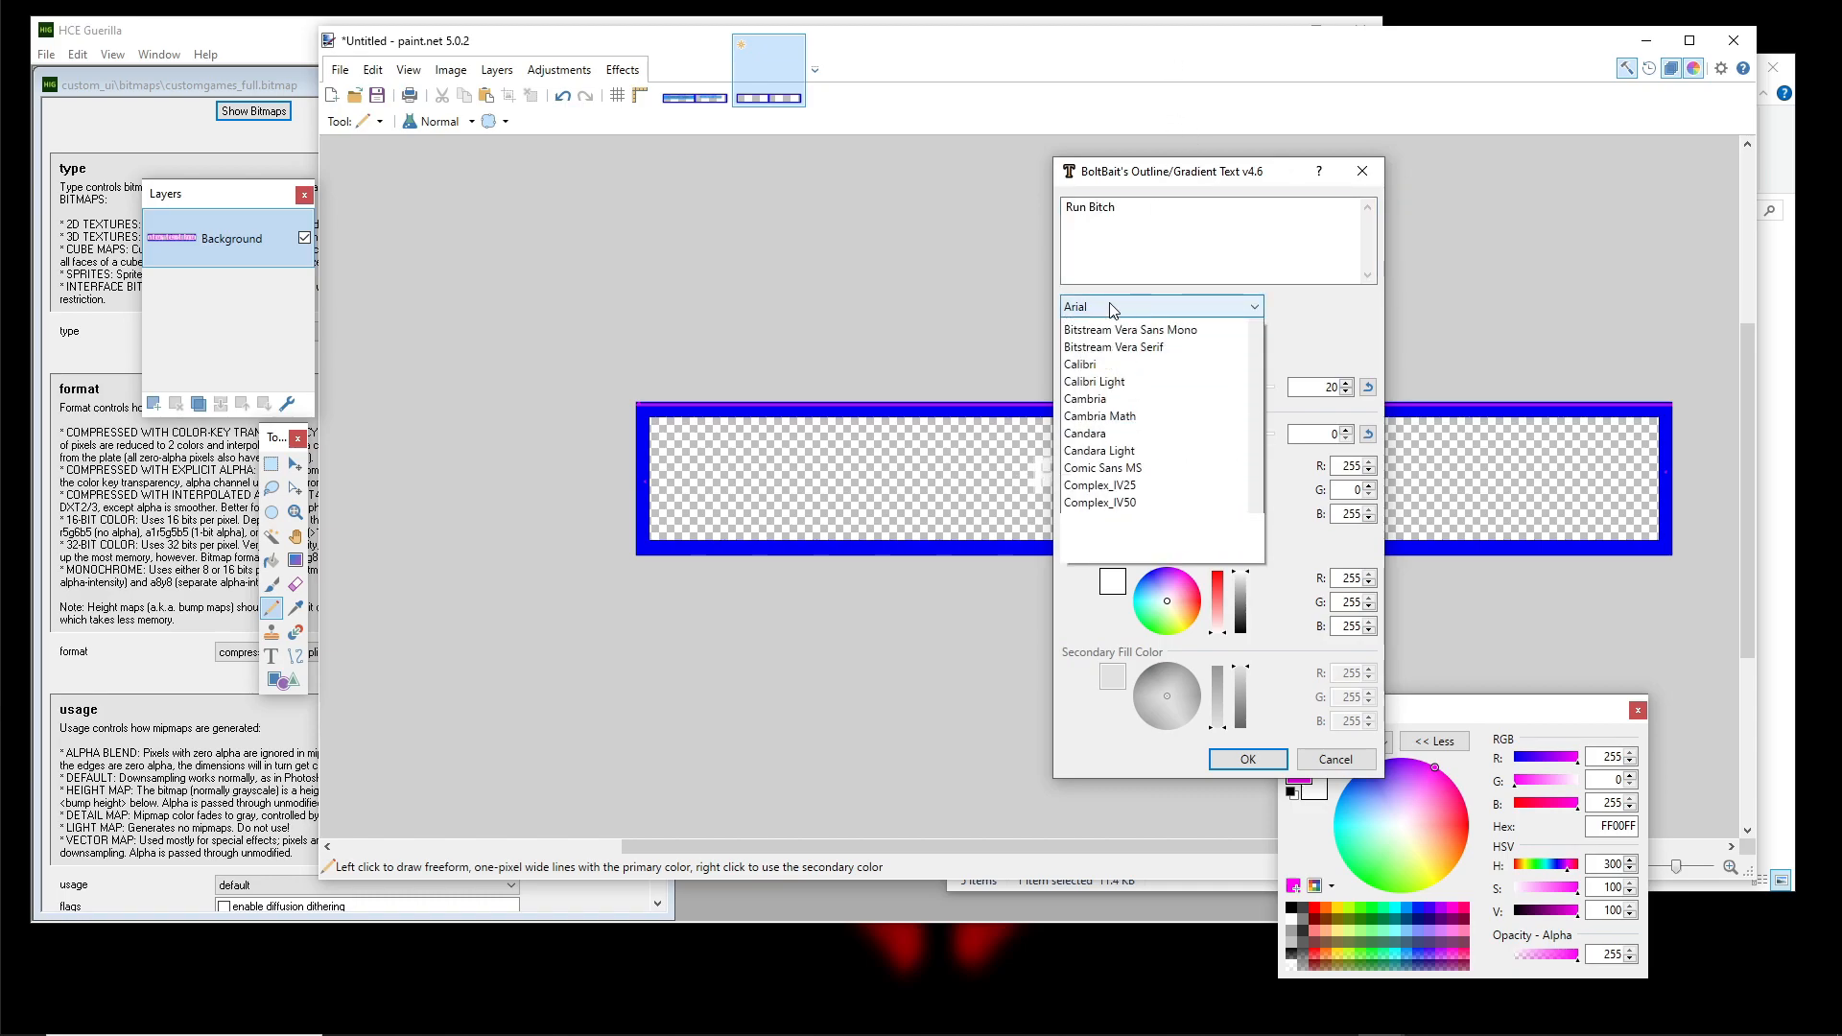
click(1361, 178)
click(1379, 172)
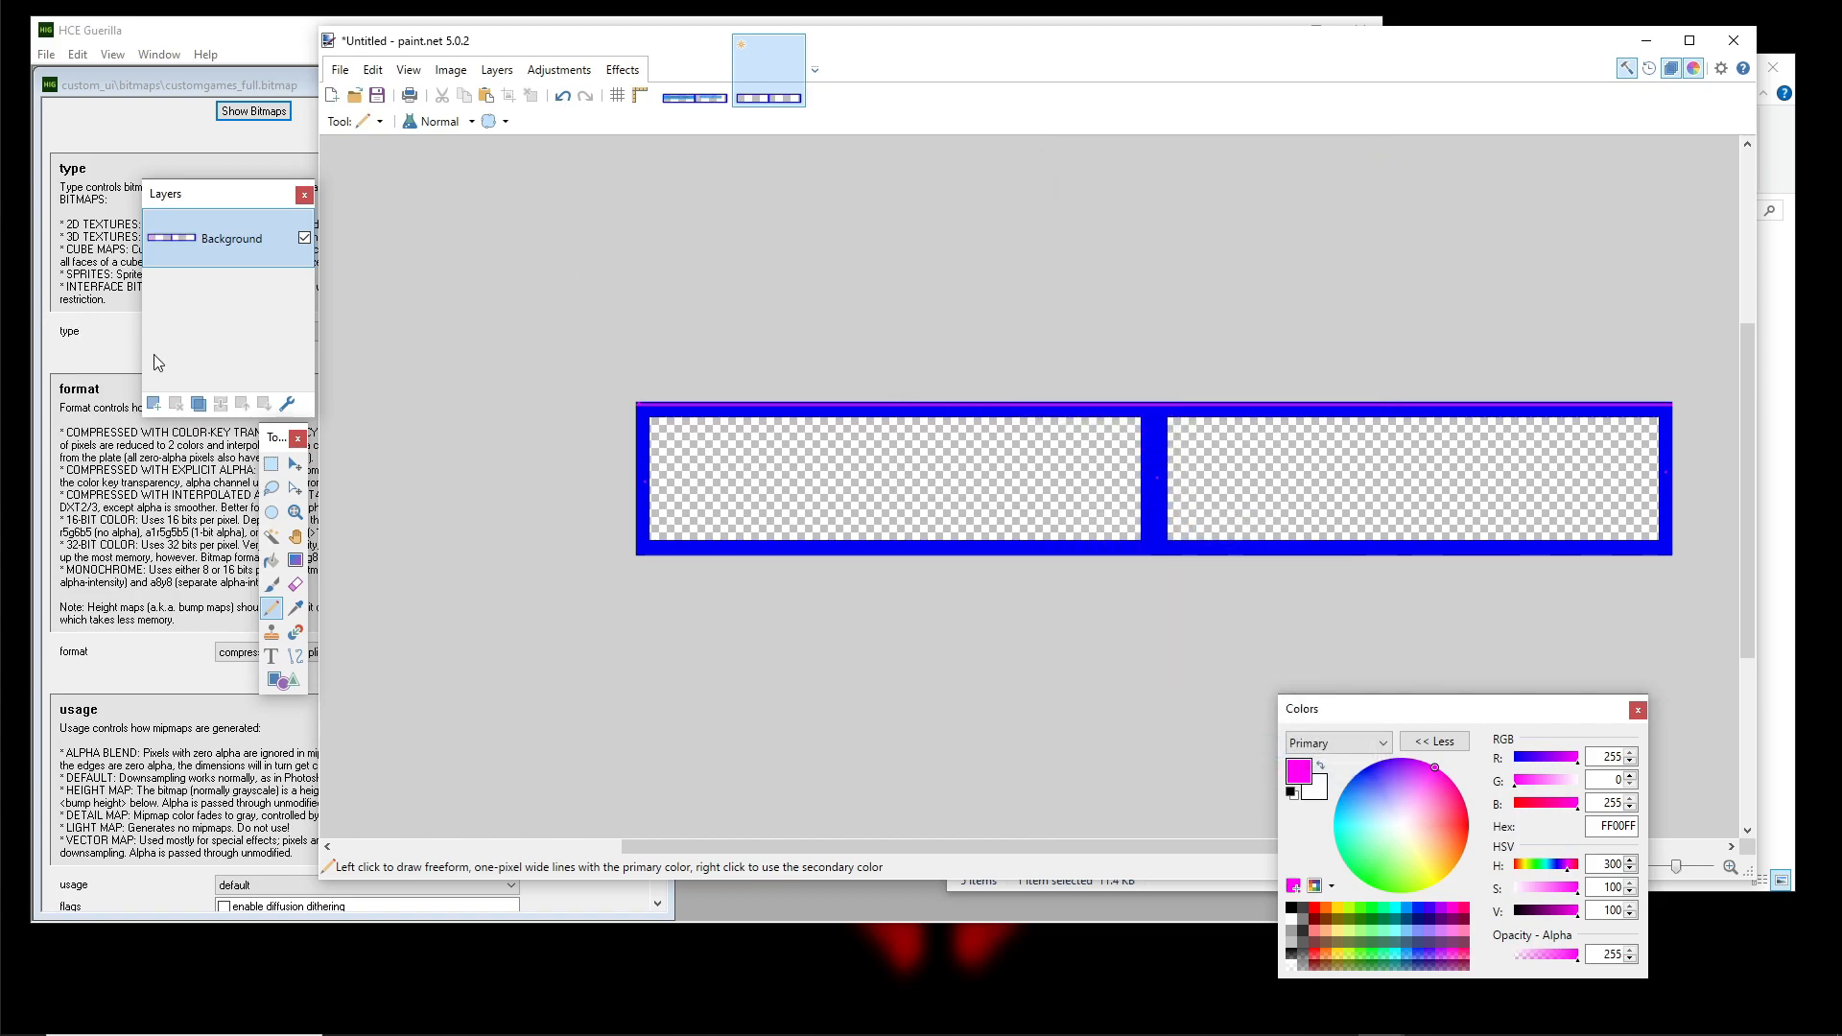
Add a new layer above the plate and start an Outlined / Gradient text on it reading "Running Bitch?"
click(153, 403)
click(563, 98)
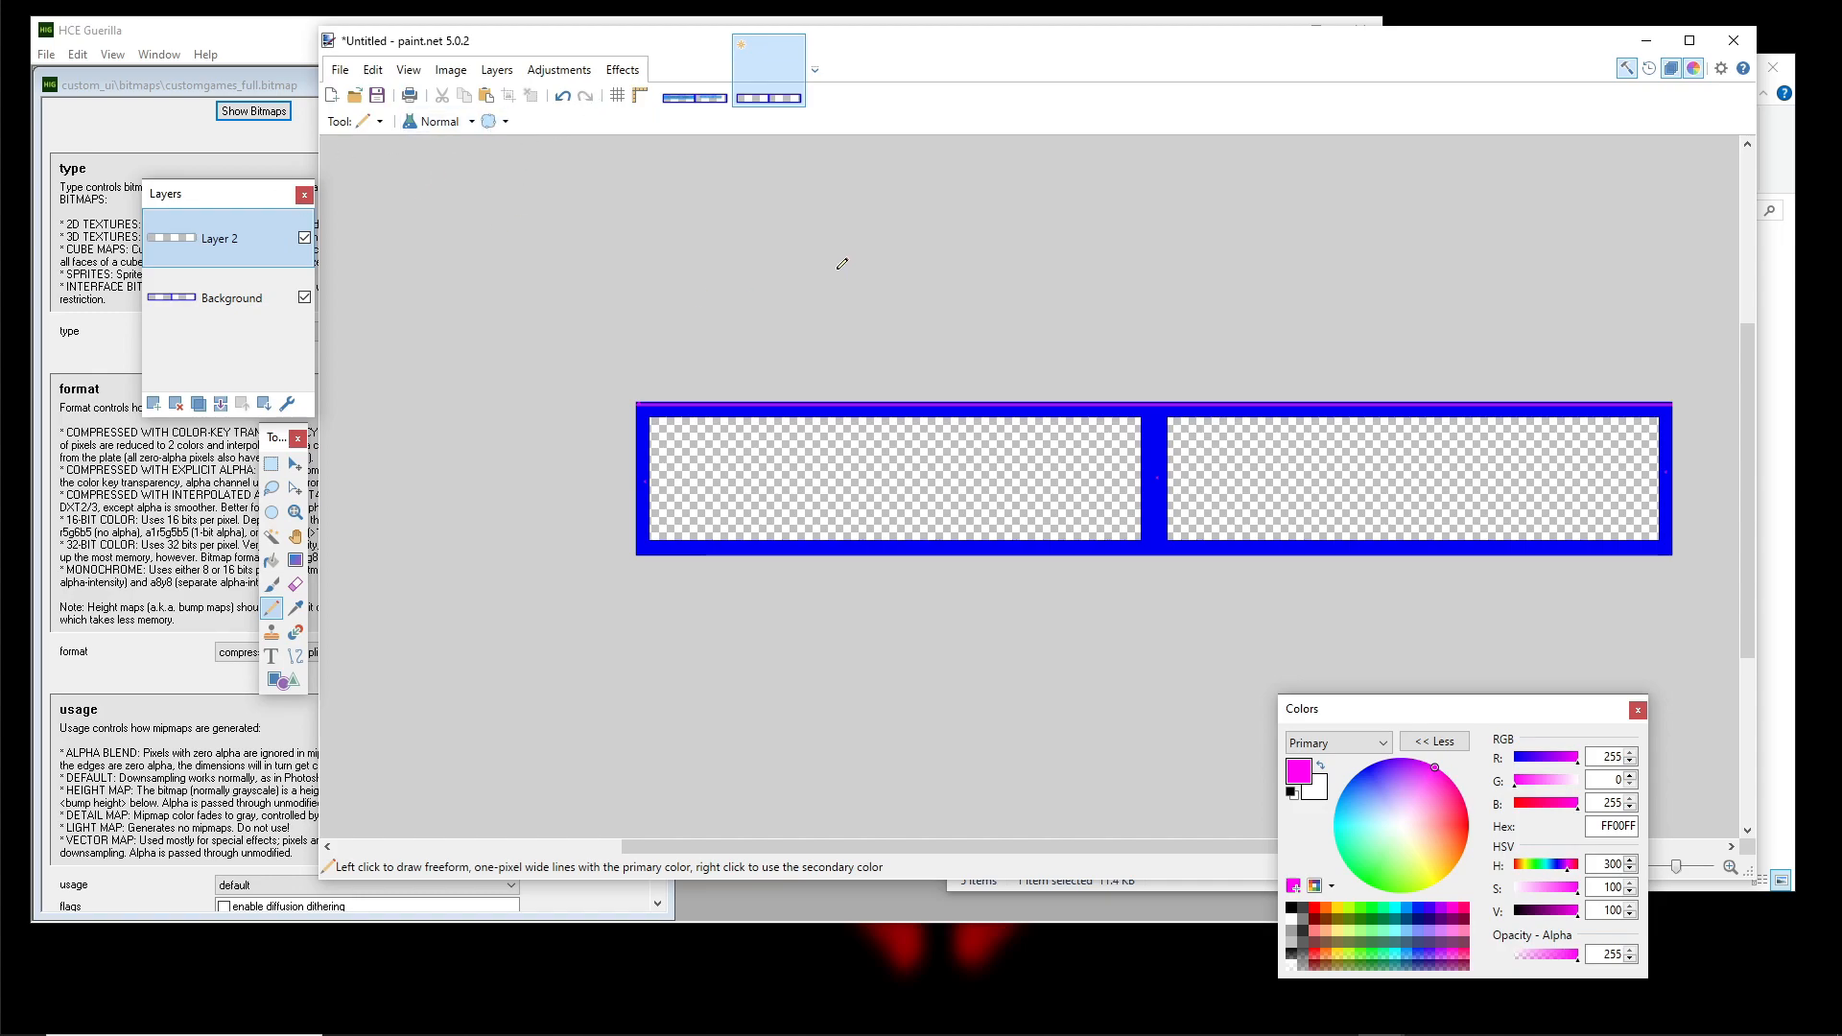
click(623, 70)
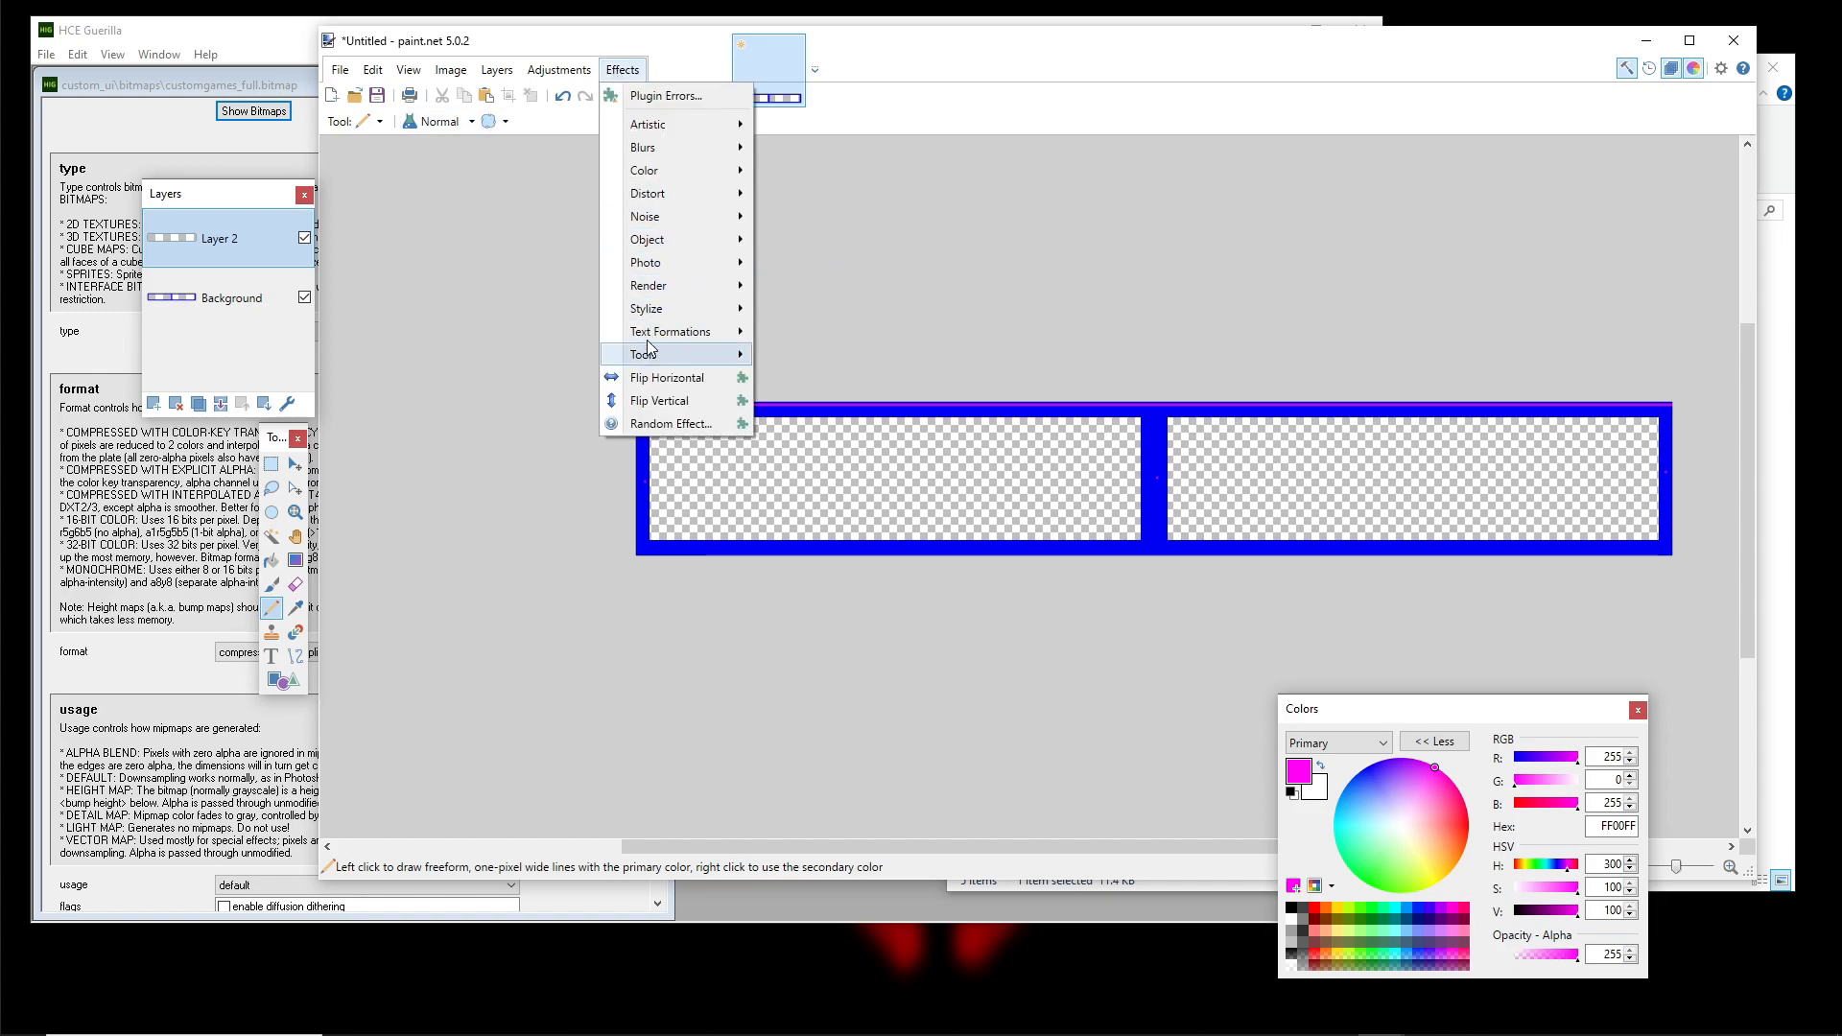
mouse_move(652, 335)
click(852, 355)
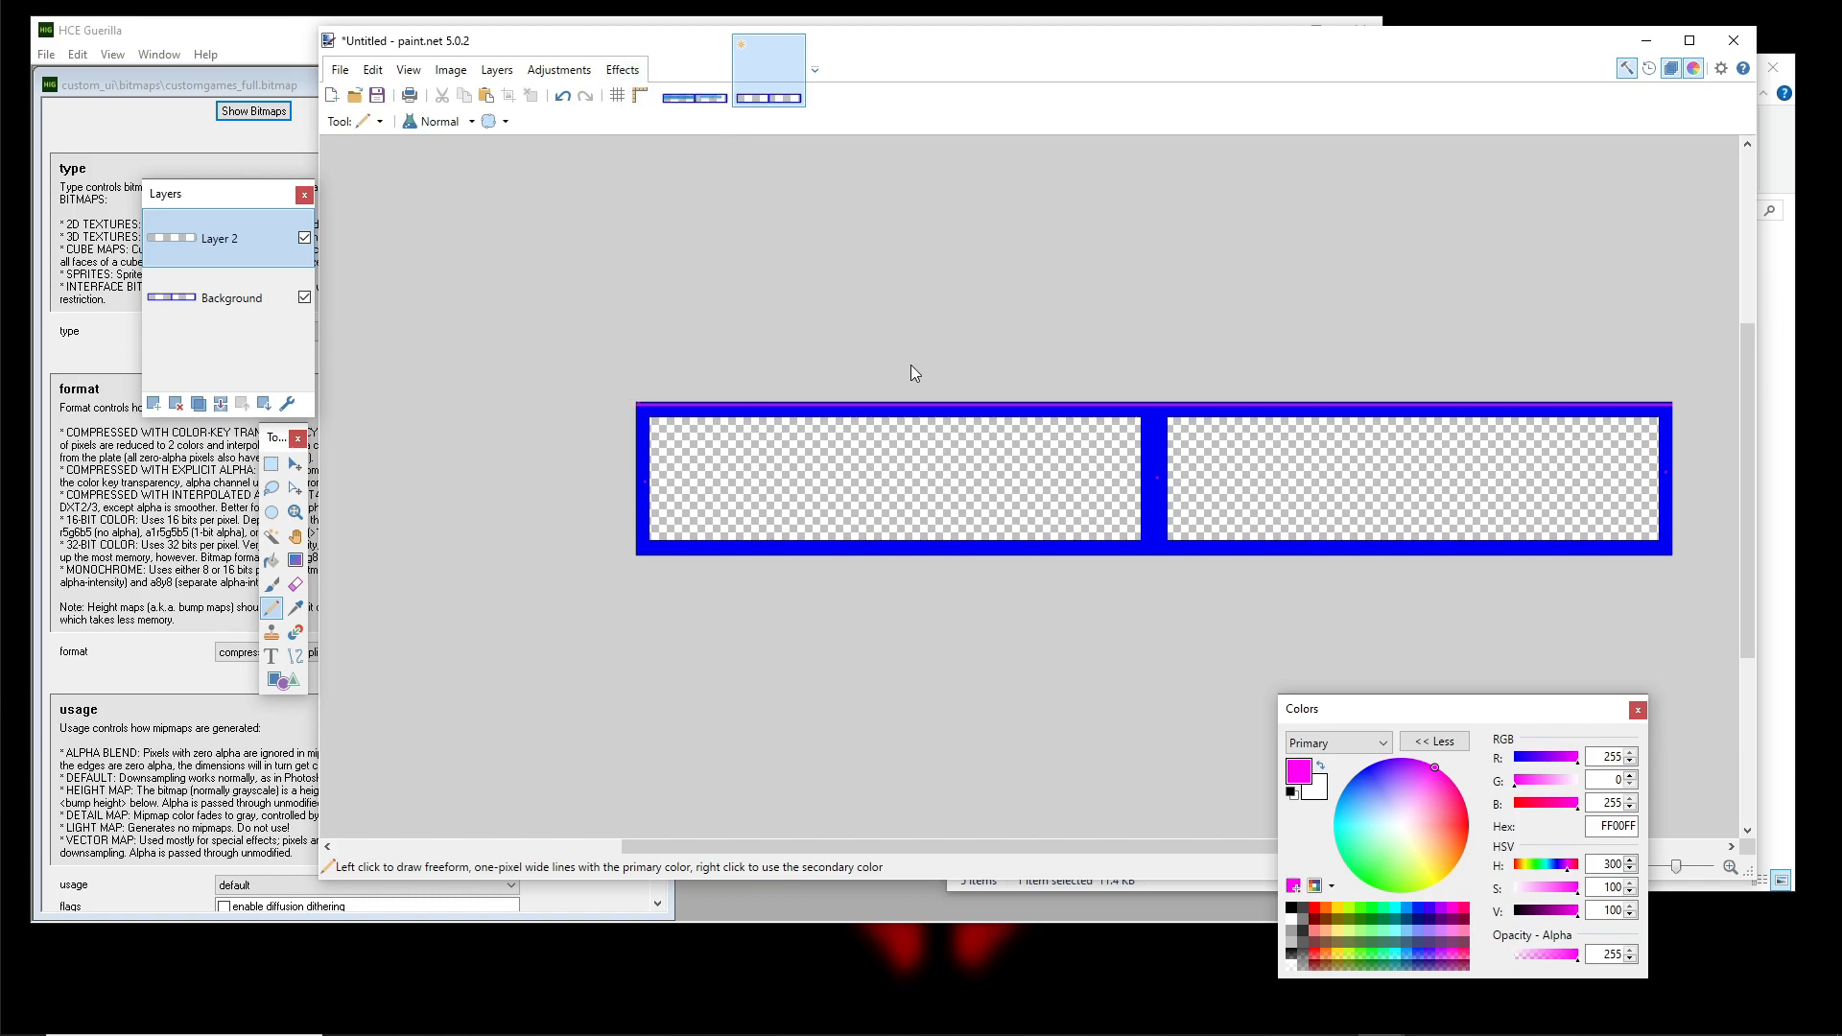
text(R)
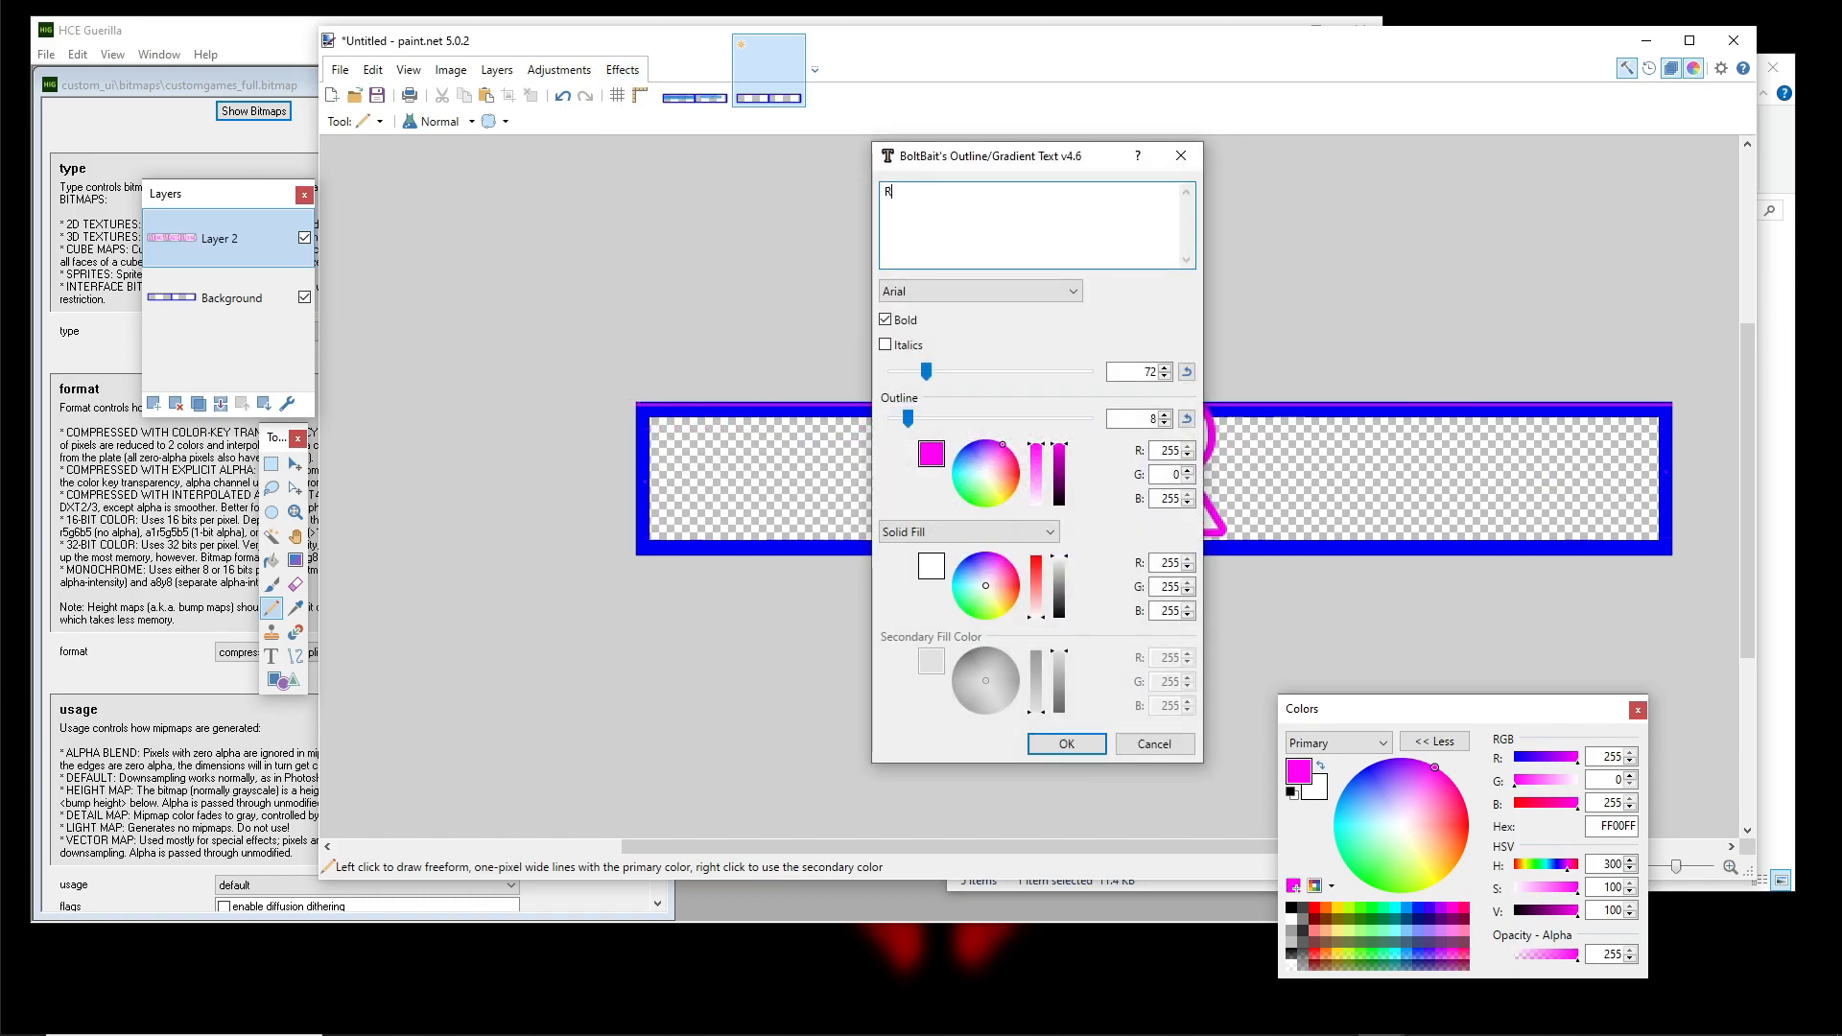
text(unning)
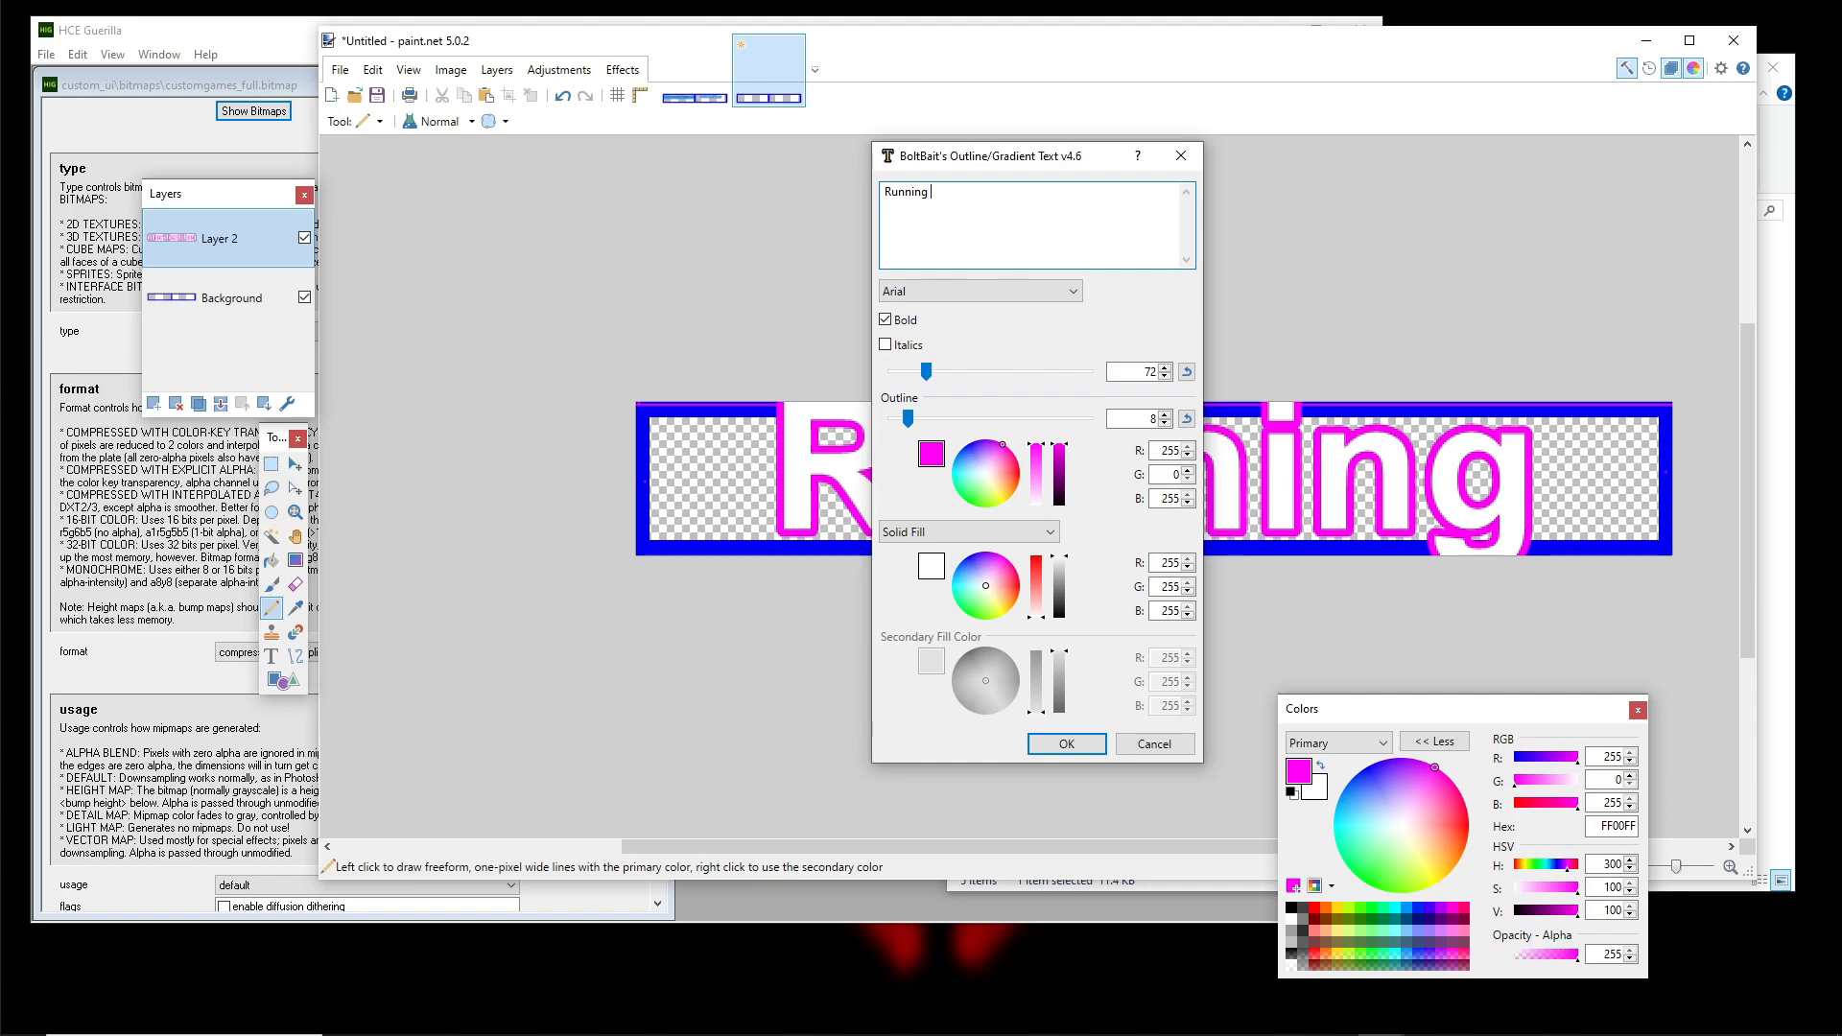
text( Bit)
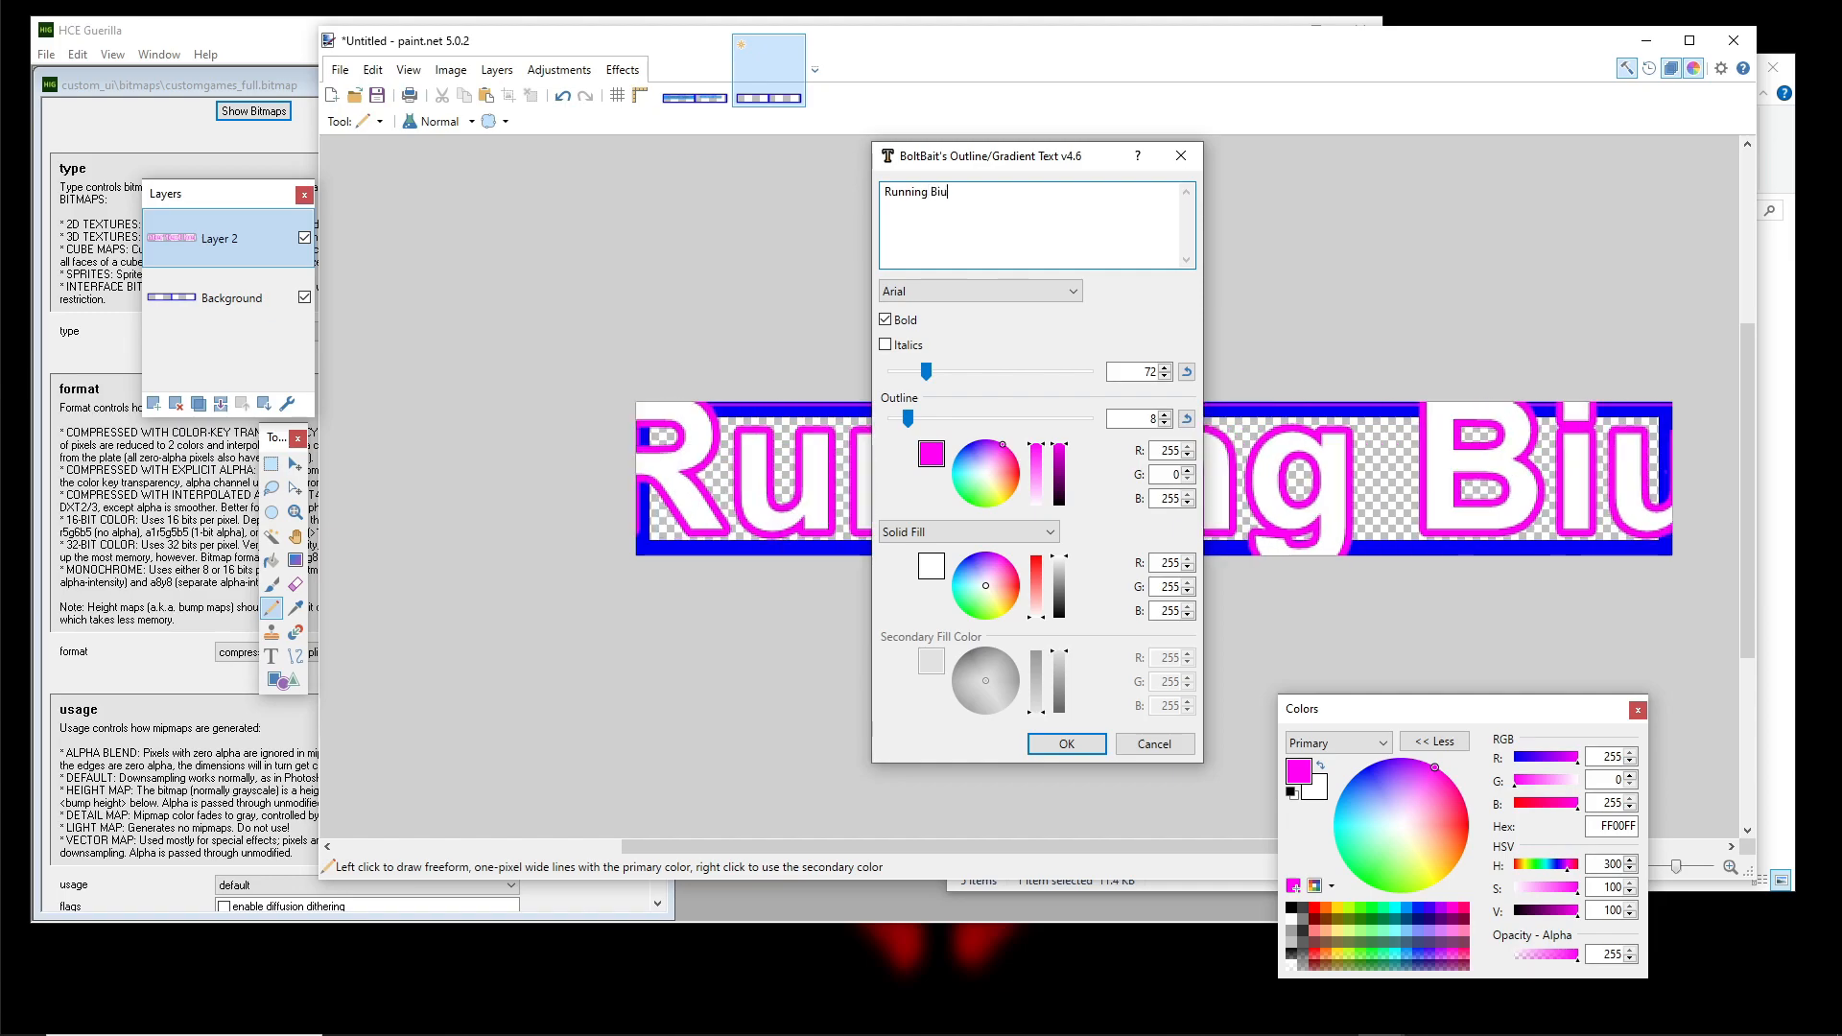
text(ch?)
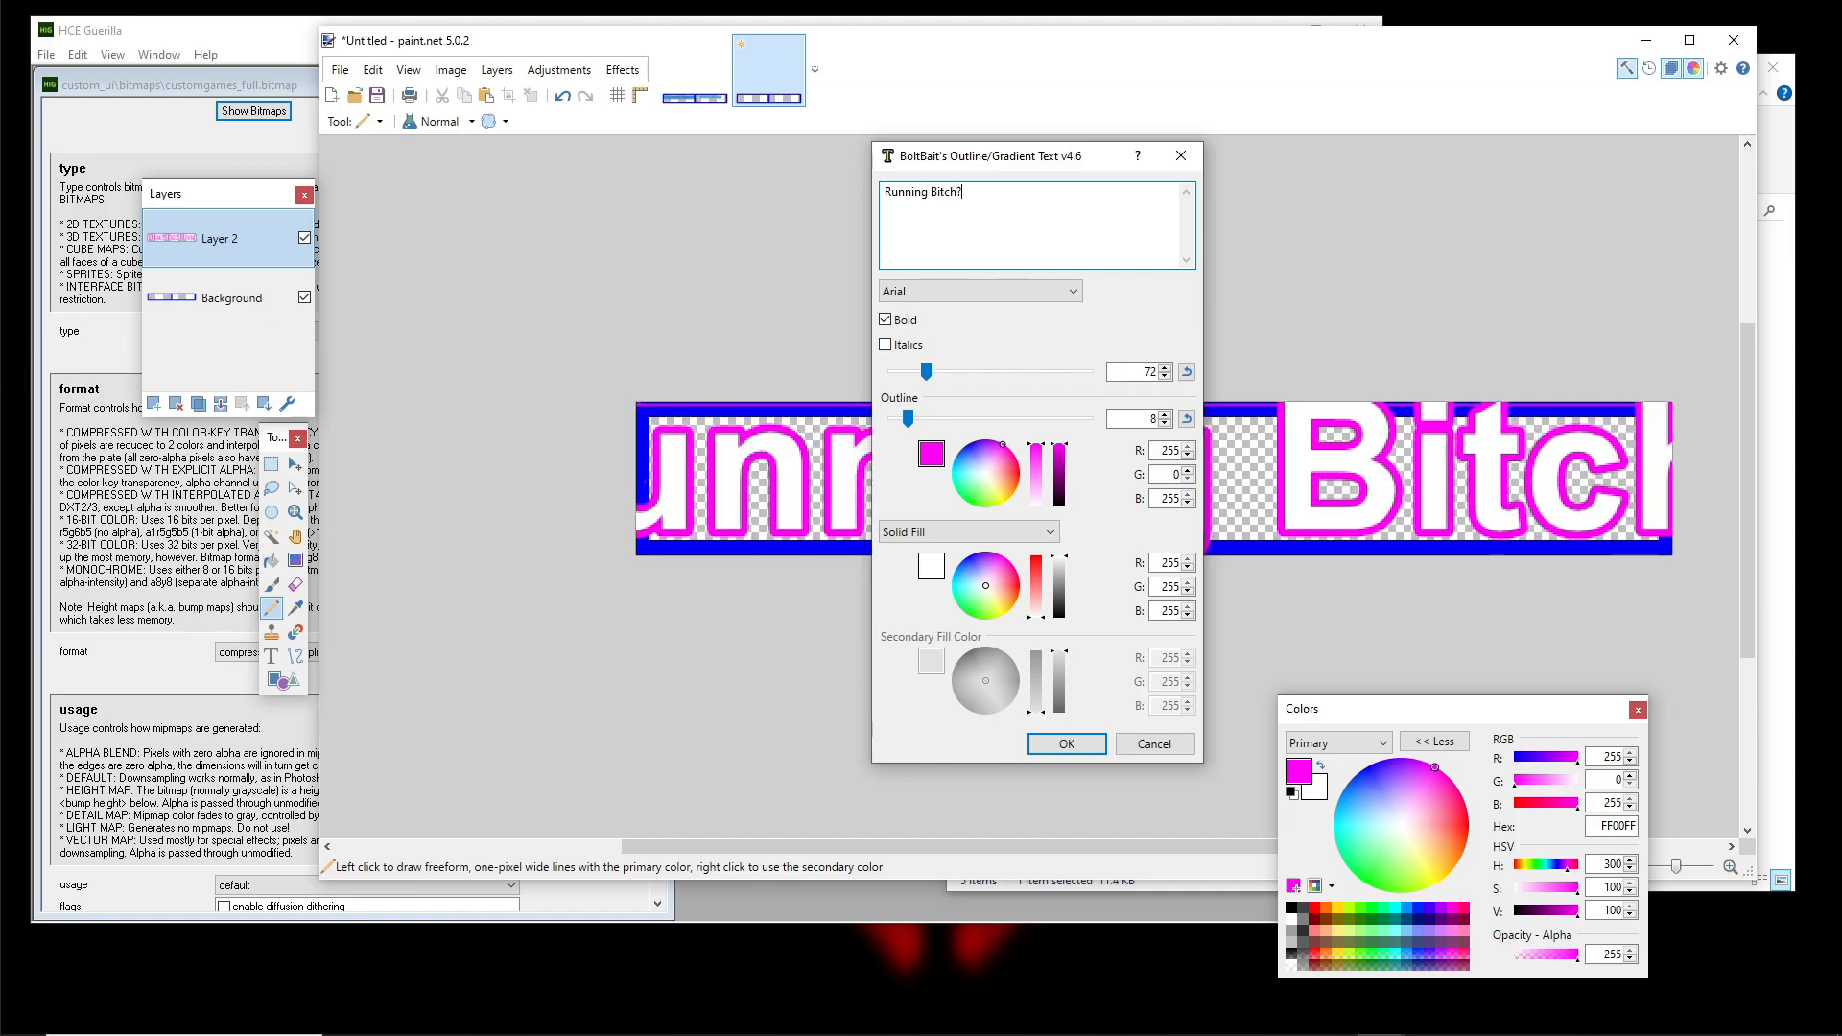
Render the text at size 20 with outline 0, a solid grey fill of RGB 96, 96, 96 and the Unispace font
key(Tab)
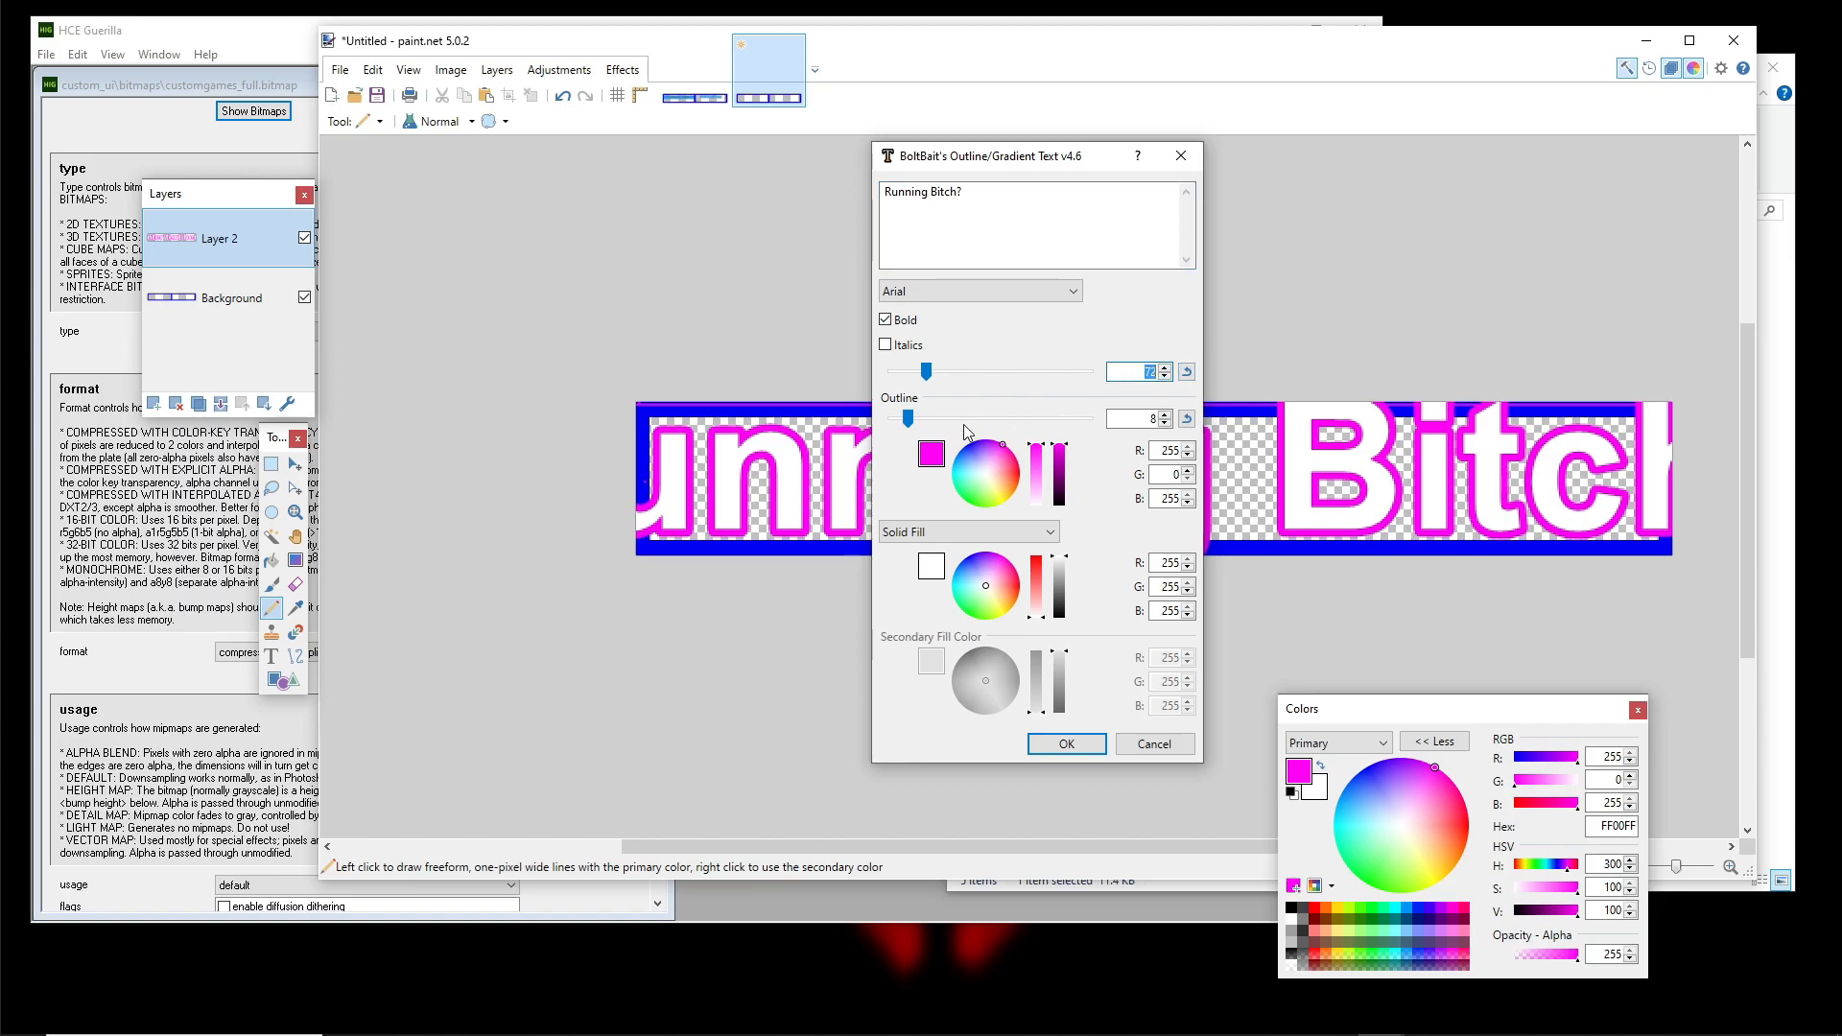
double_click(1152, 419)
text(0)
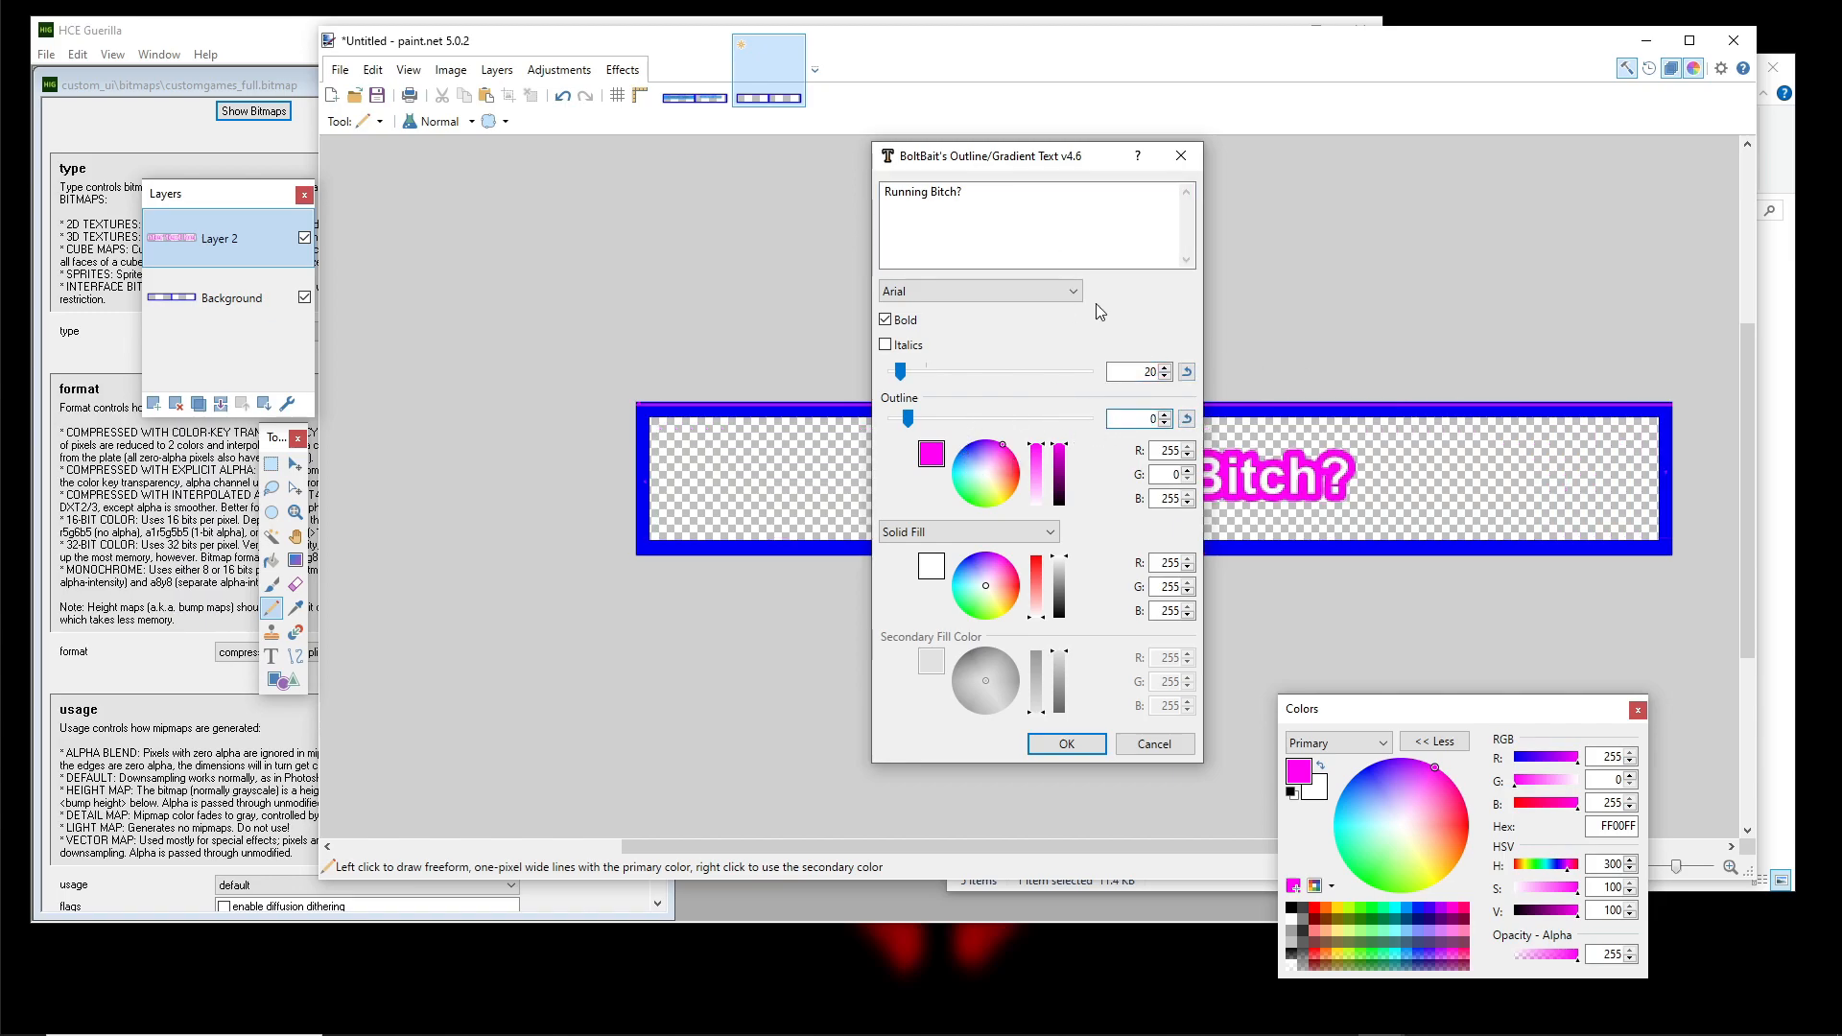
drag(1017, 157, 1437, 170)
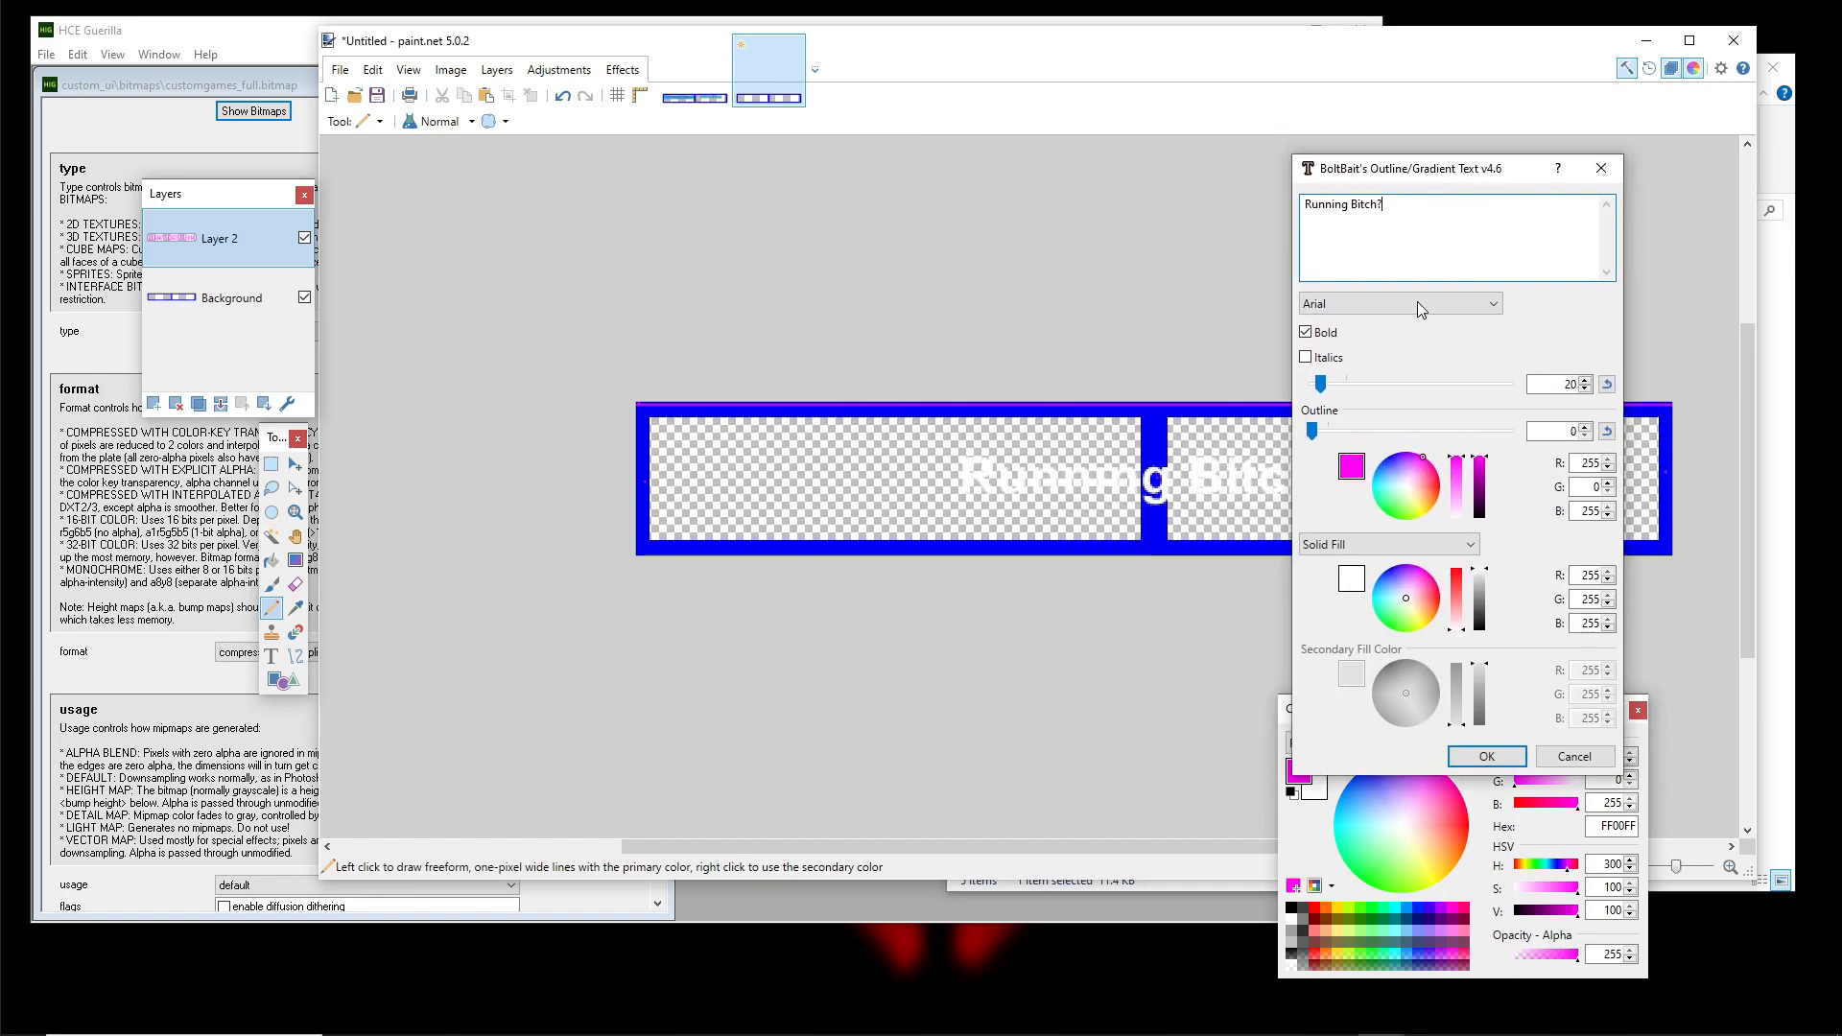
click(1488, 615)
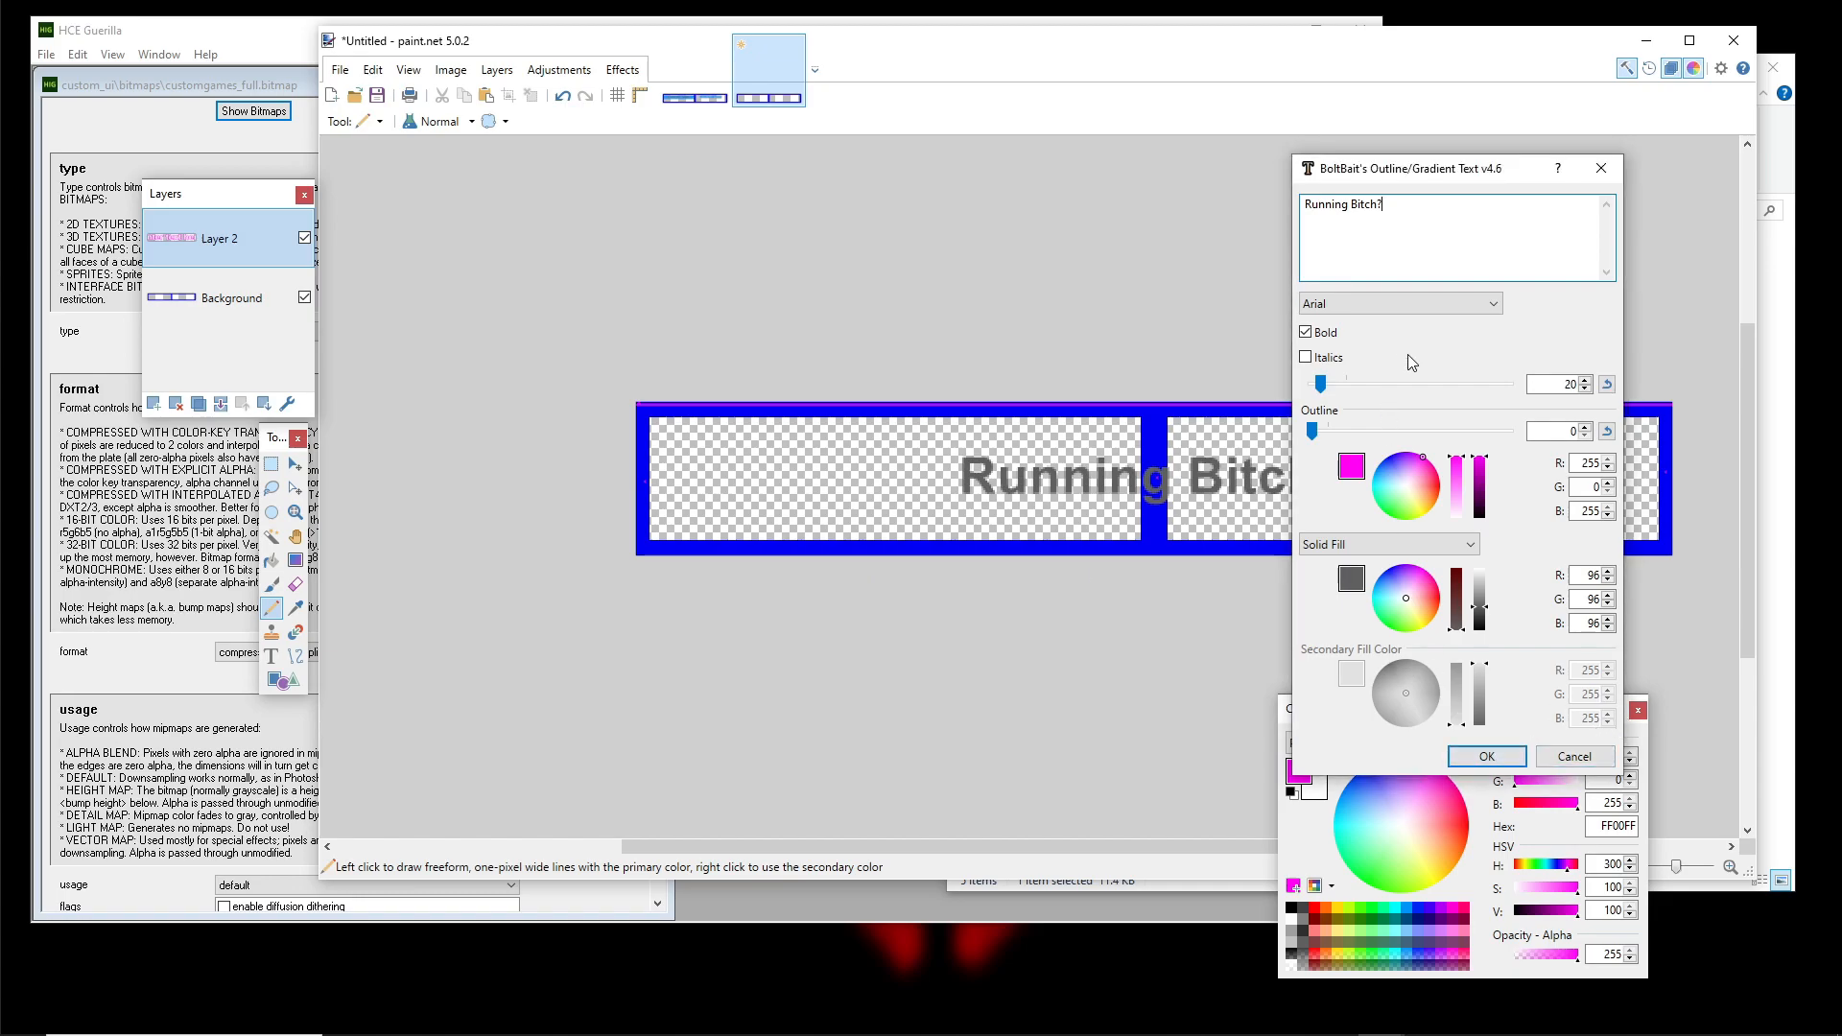
click(1416, 305)
drag(1495, 402, 1514, 780)
click(1336, 650)
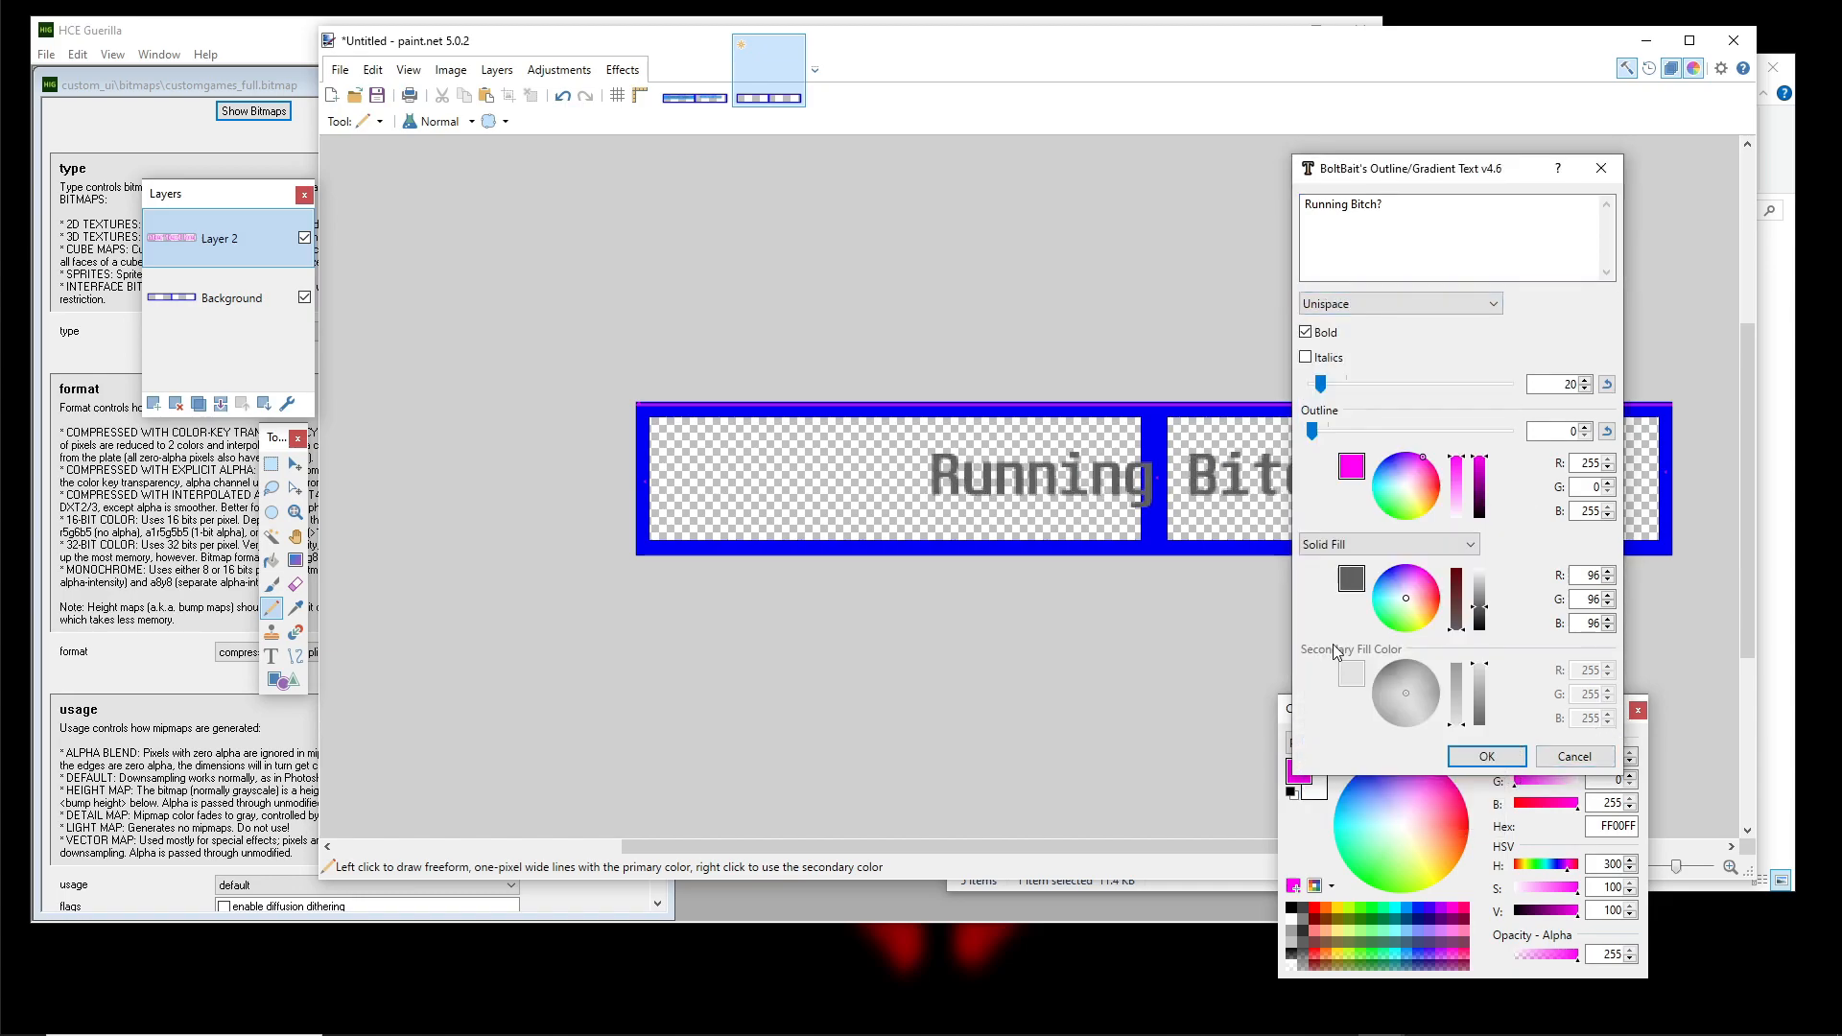
click(1486, 757)
Select the rendered text with a rectangle around it and move it into the upper part of the plate's first slot
drag(979, 579, 841, 584)
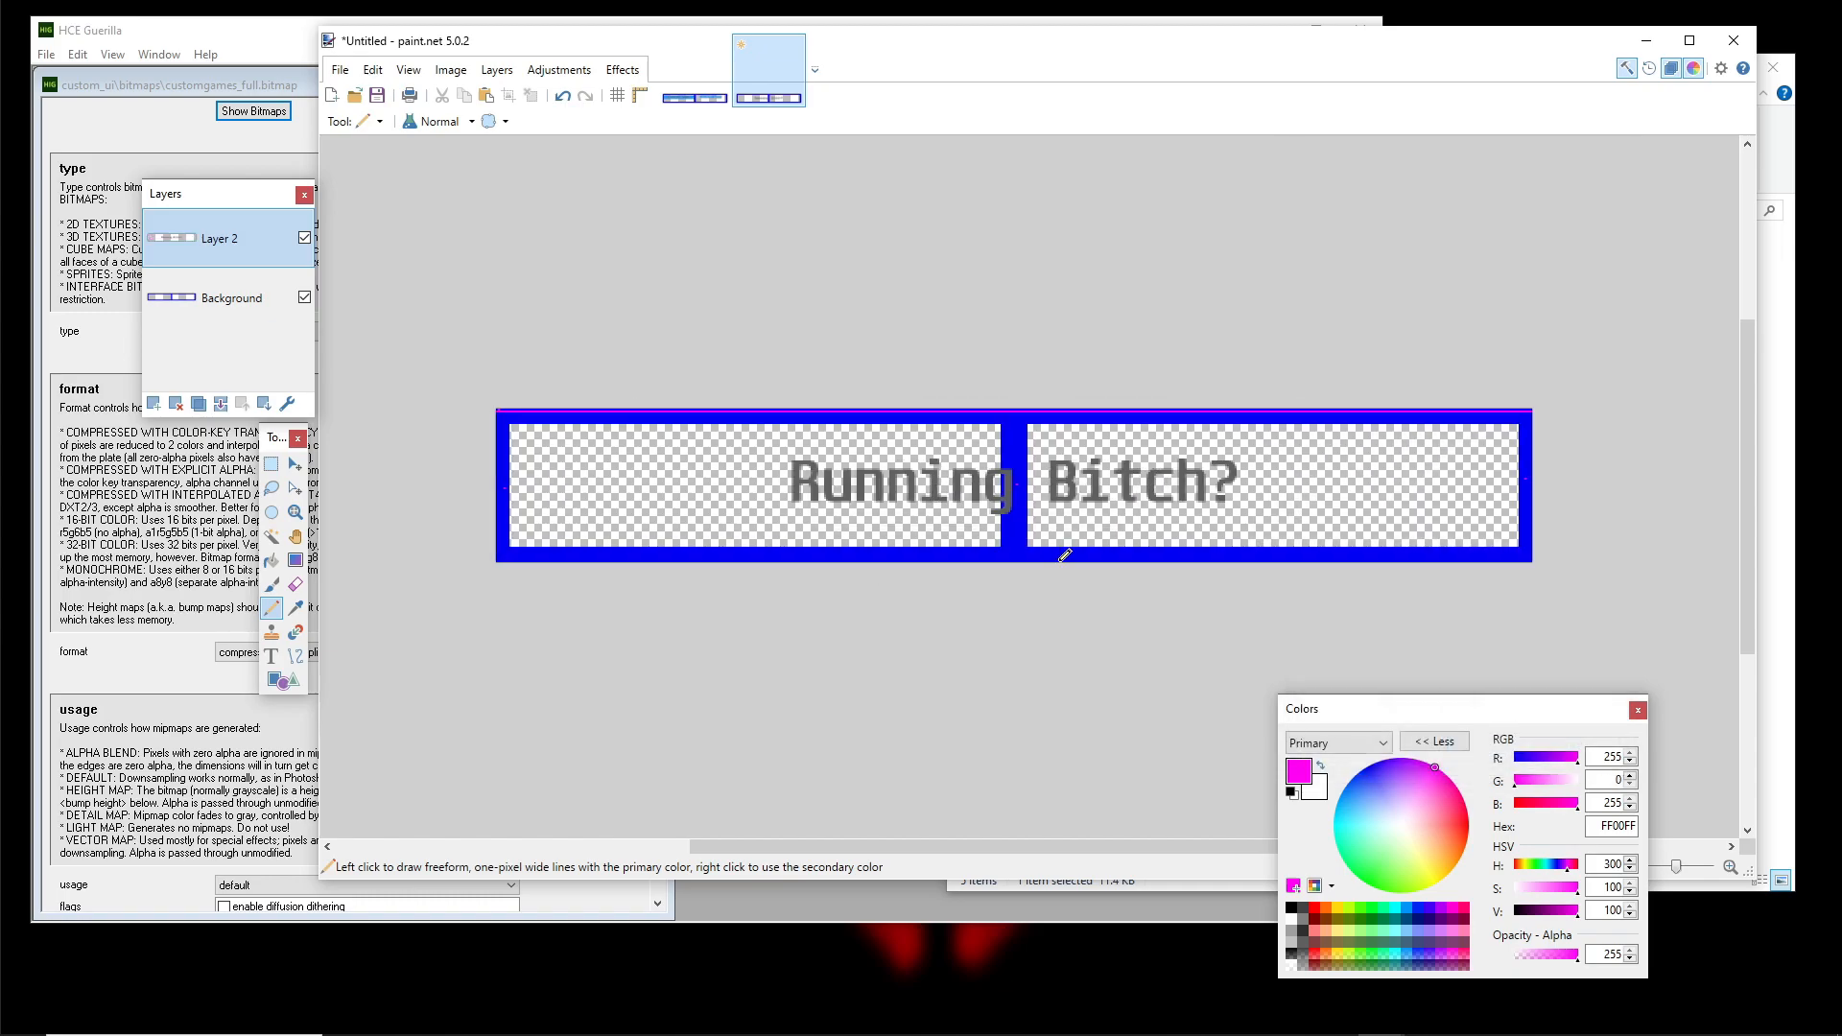
drag(1035, 567, 1022, 618)
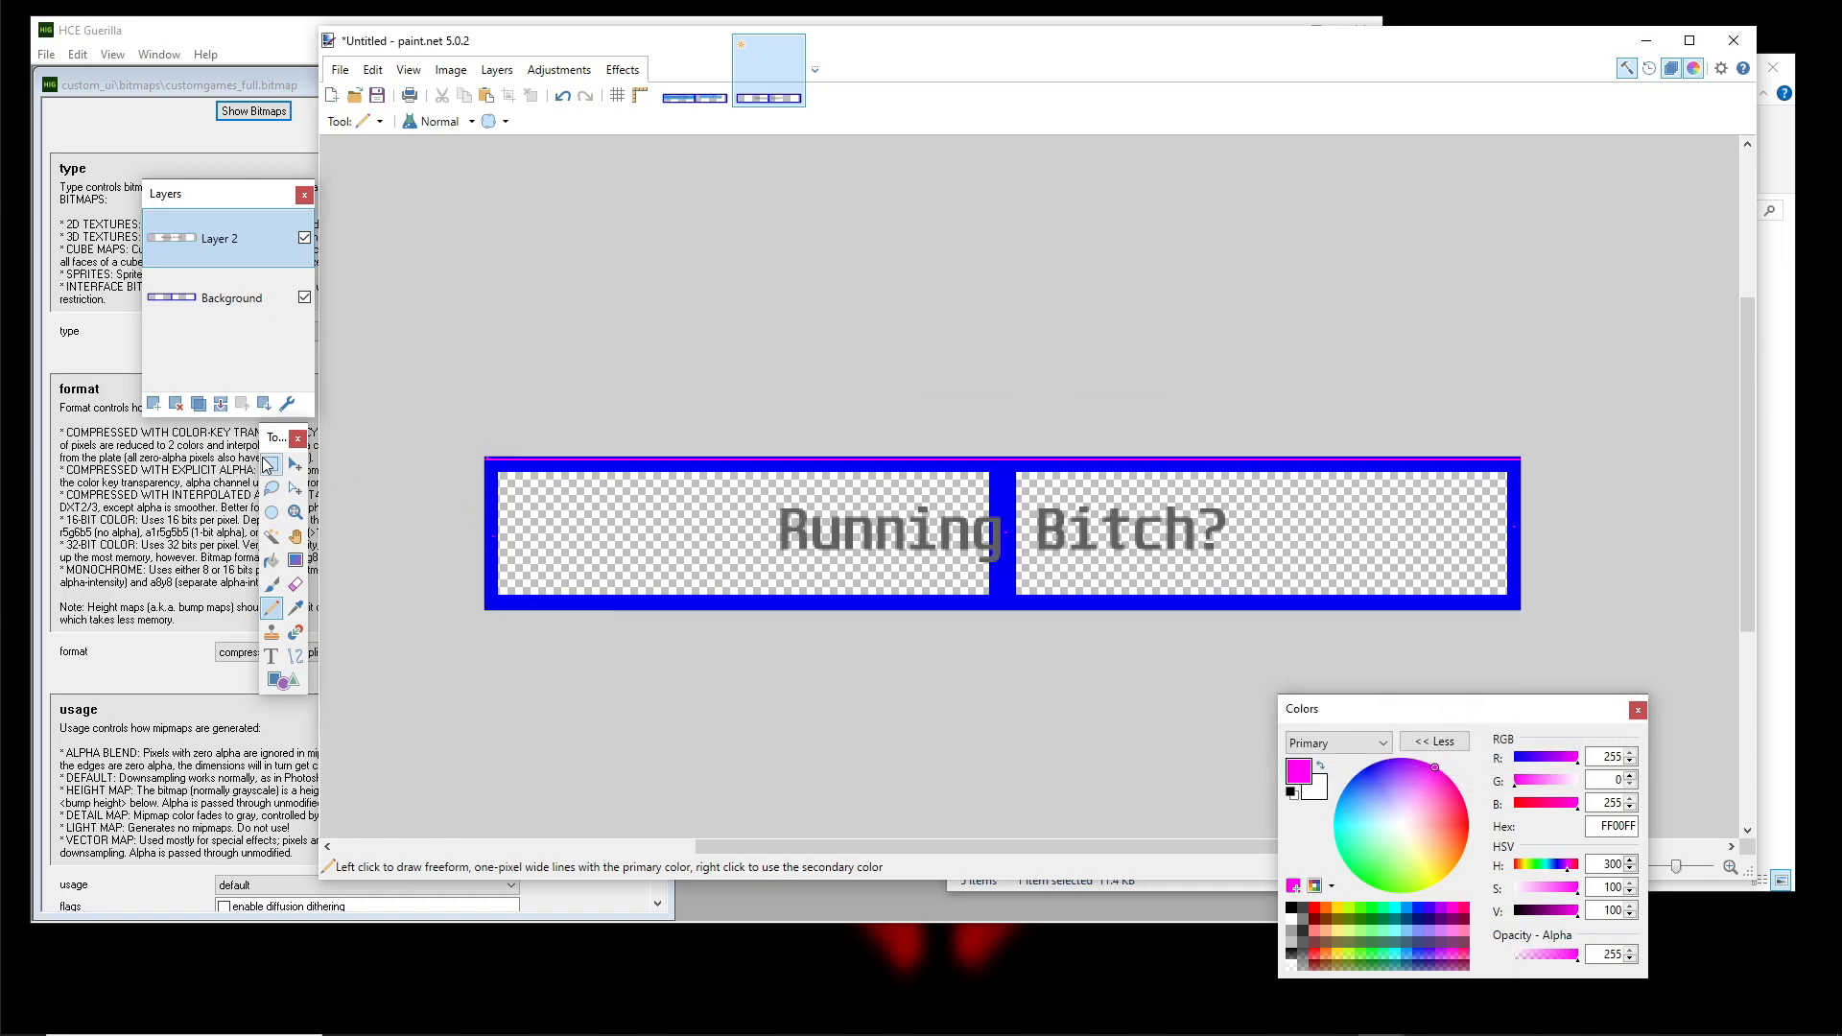
click(271, 464)
drag(751, 566, 1265, 486)
click(295, 464)
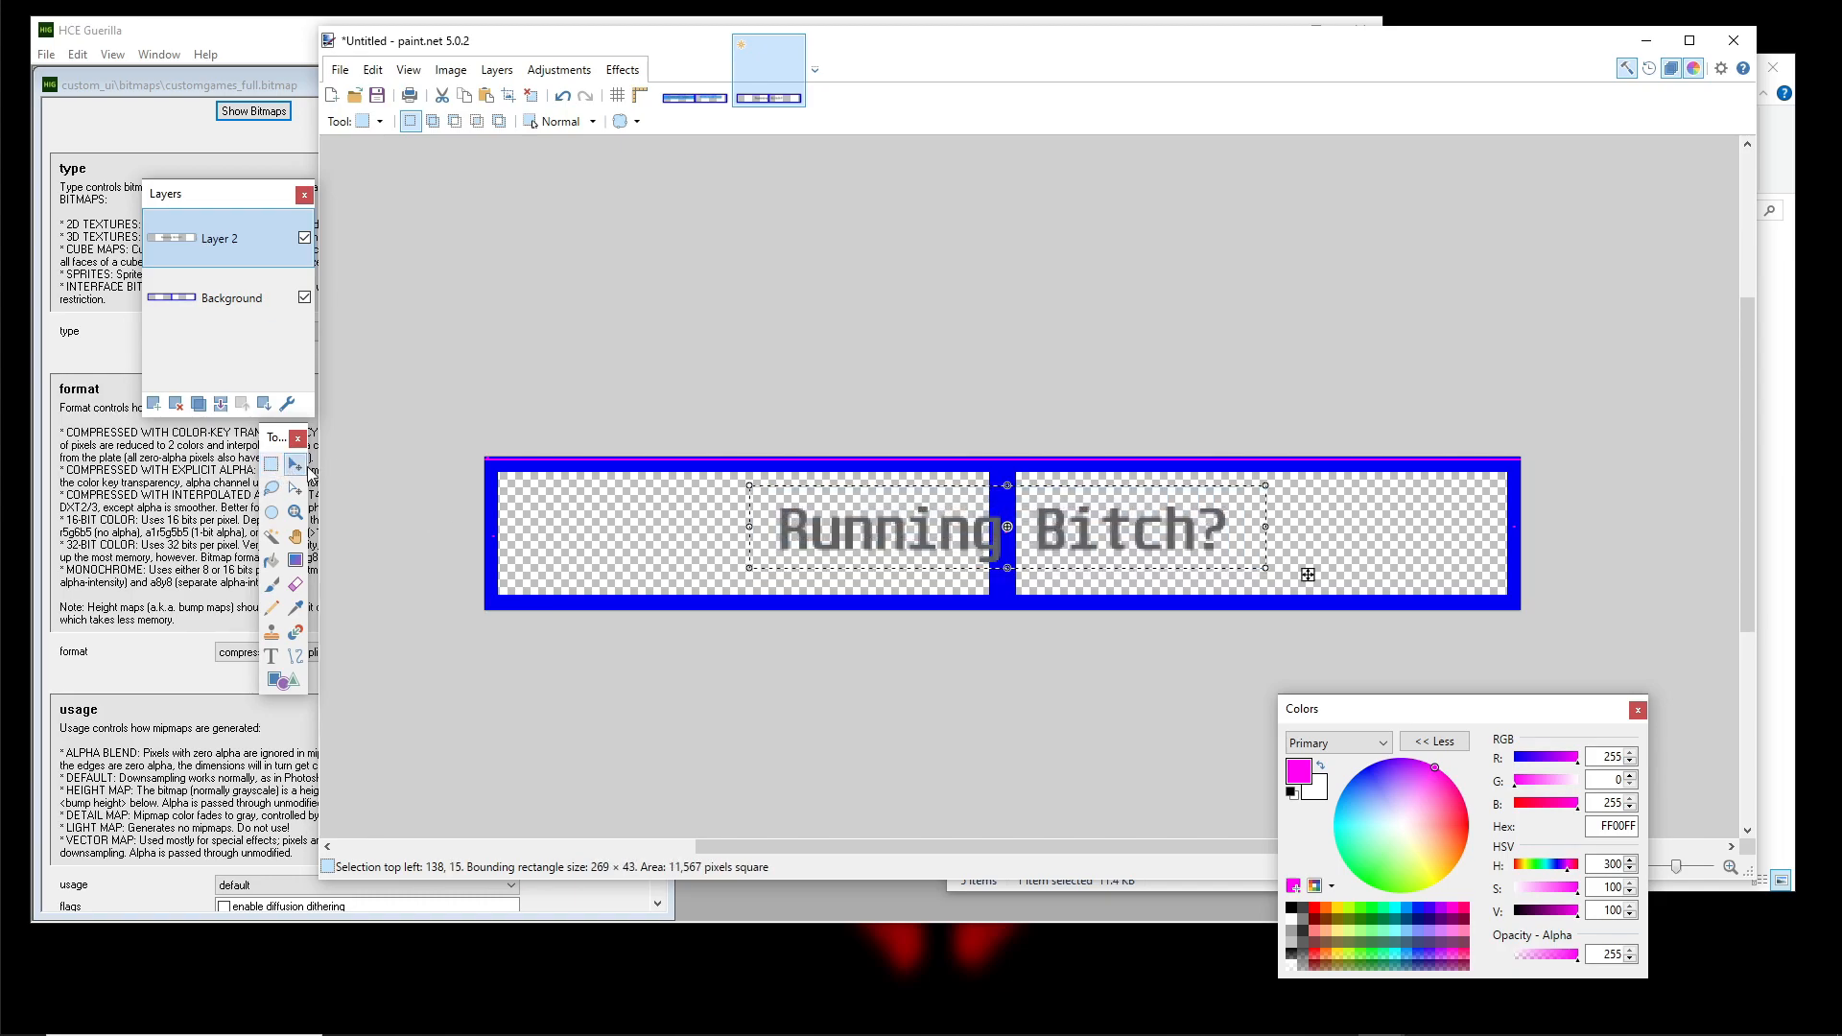
drag(1179, 525, 924, 498)
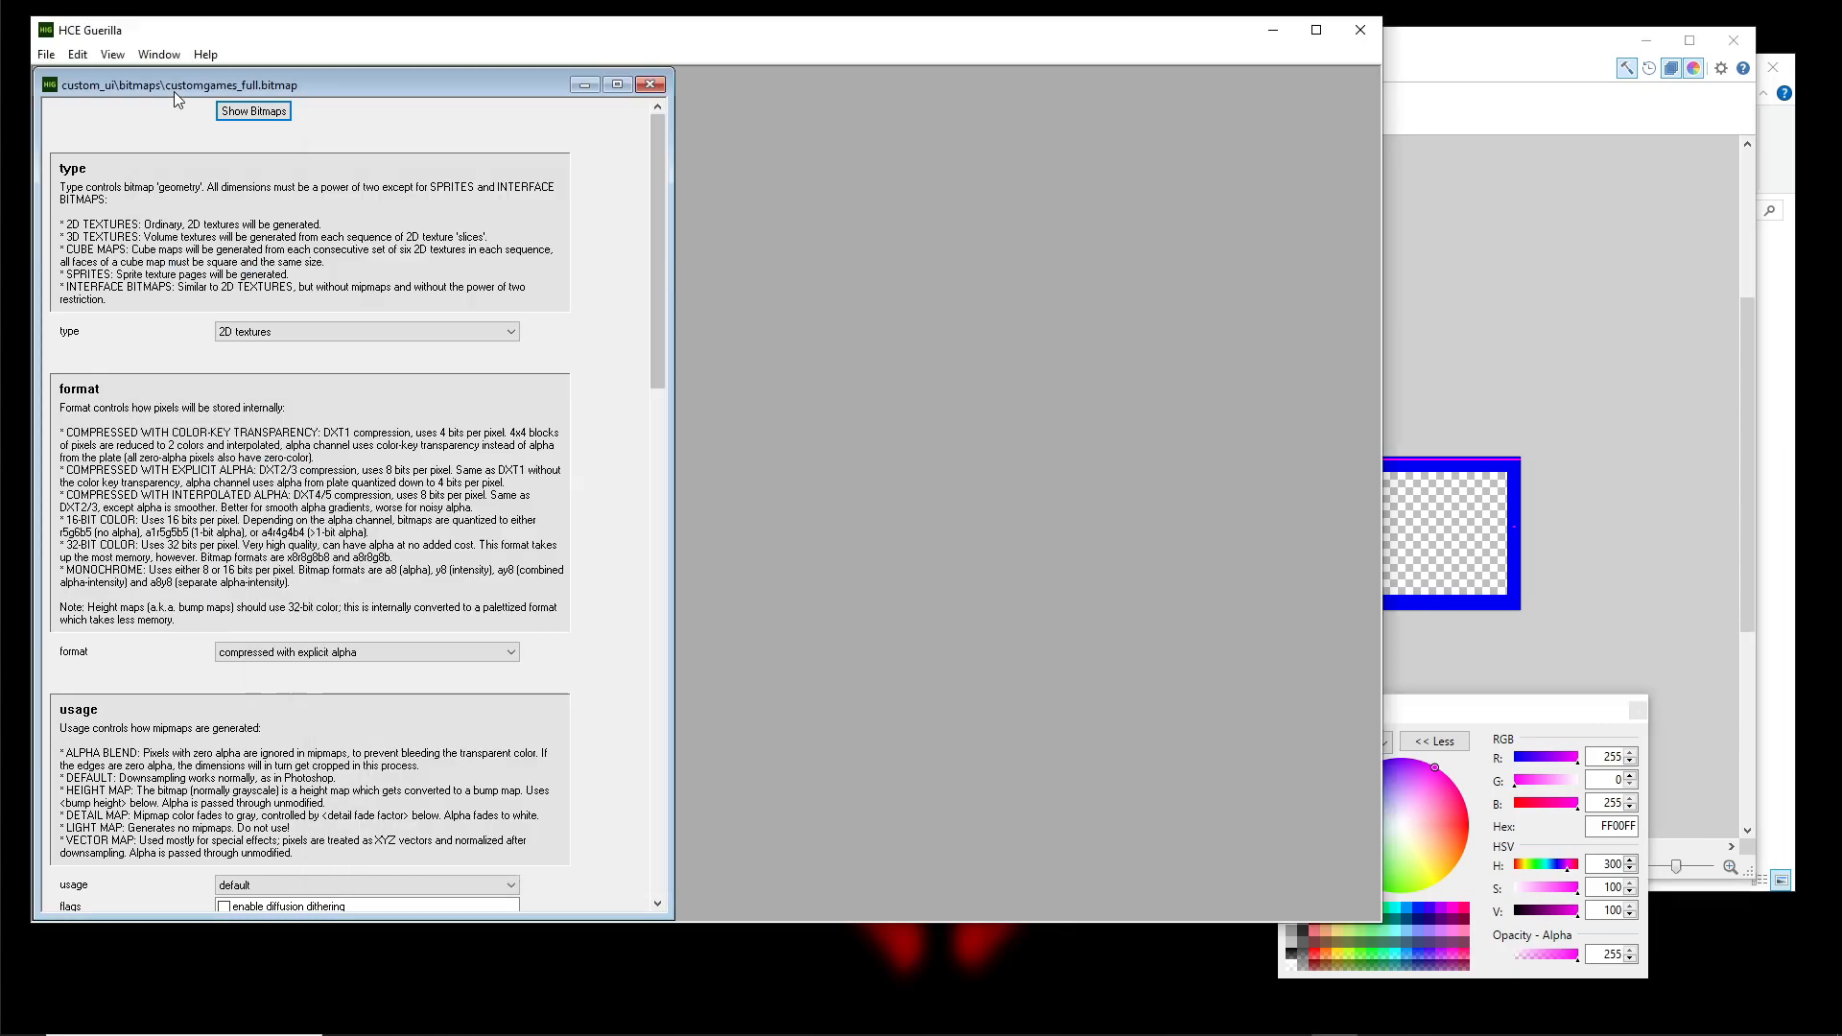
Switch to HCE Guerilla, open ui\shell\main_menu\menu_multiplayer.bitmap and examine its image in the bitmap viewer
click(174, 90)
drag(510, 81, 546, 364)
click(690, 373)
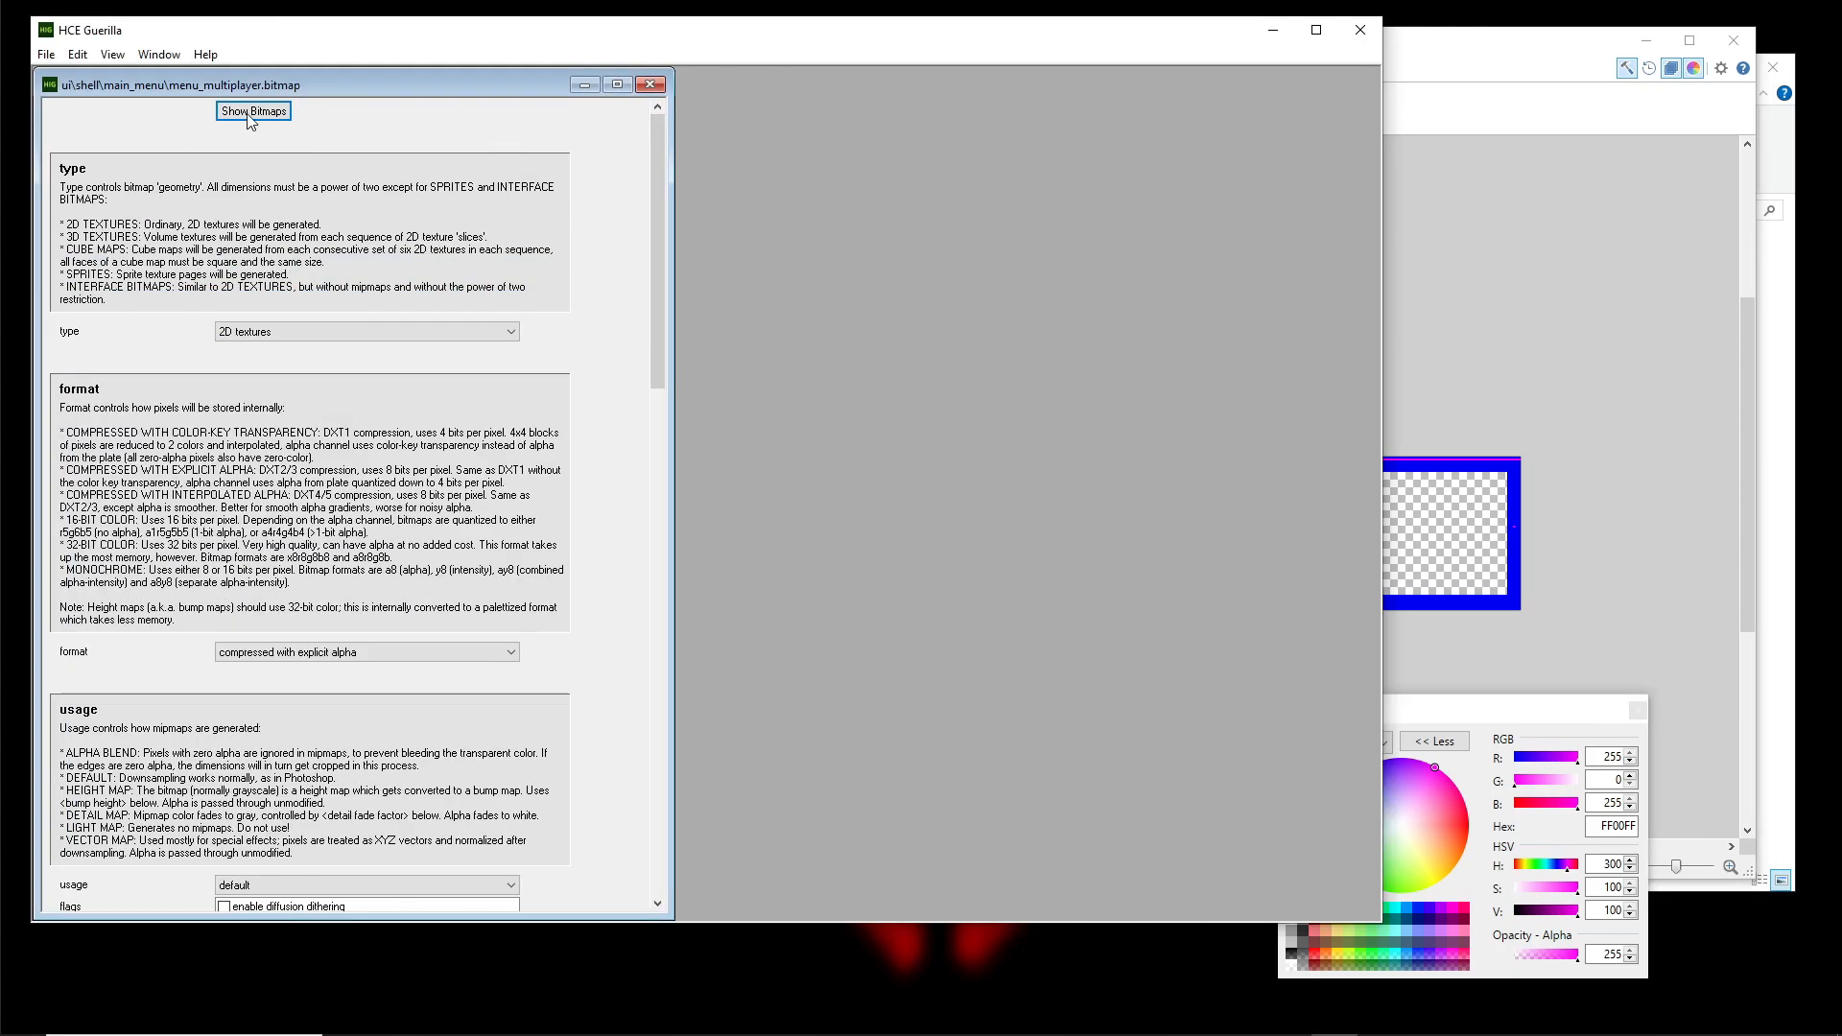
click(254, 111)
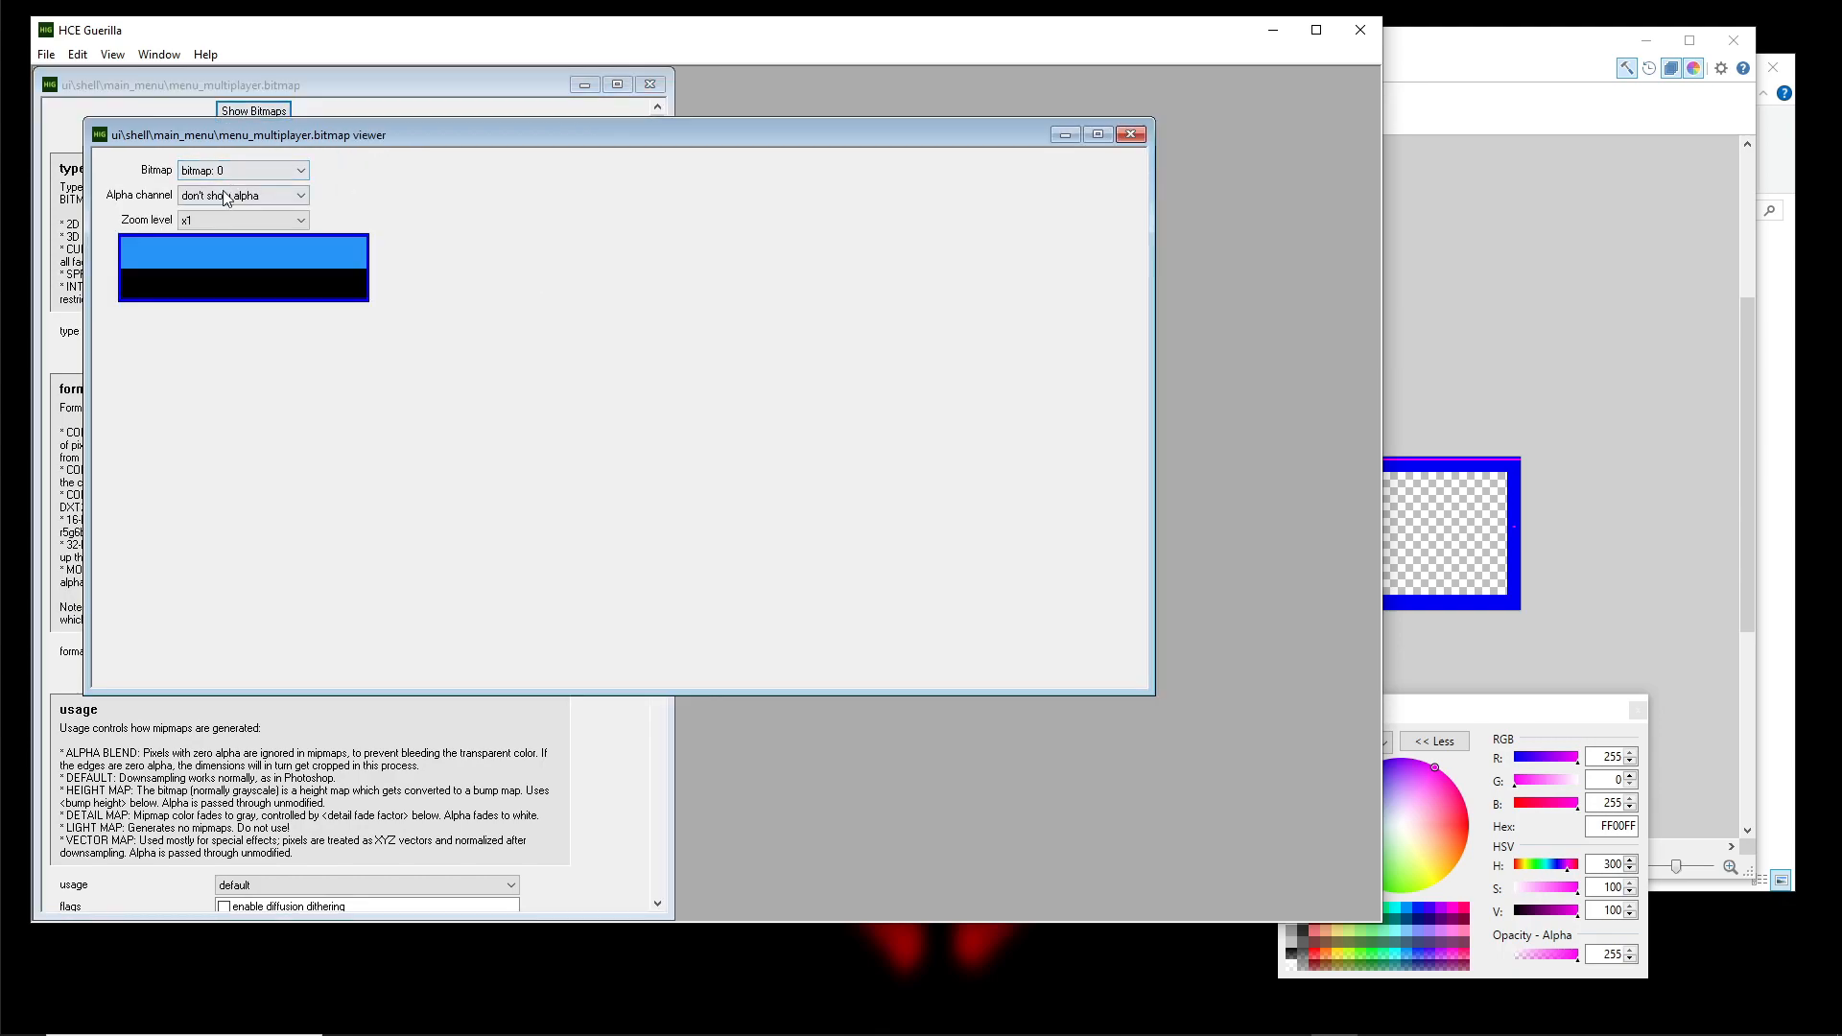
scroll(225, 197, down, 1)
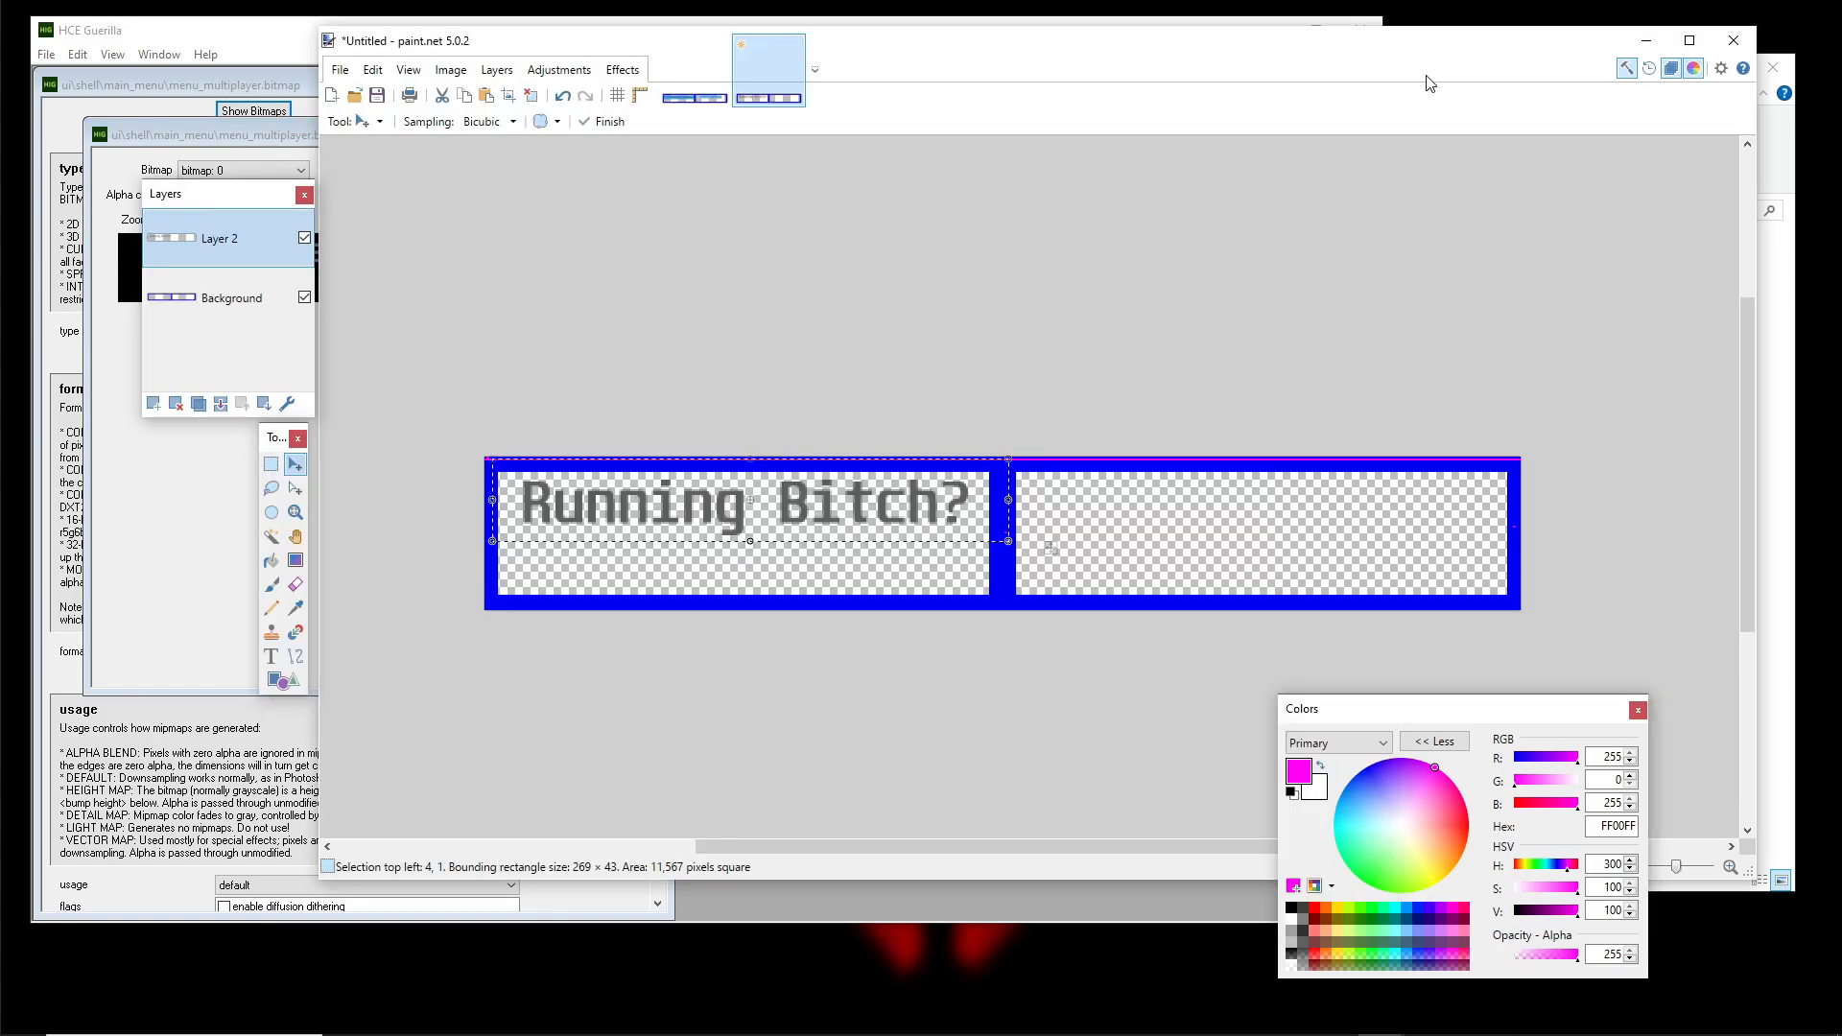
Return to paint.net, nudge the selected text one pixel down in the first slot and deselect it
click(1414, 109)
scroll(710, 551, down, 1)
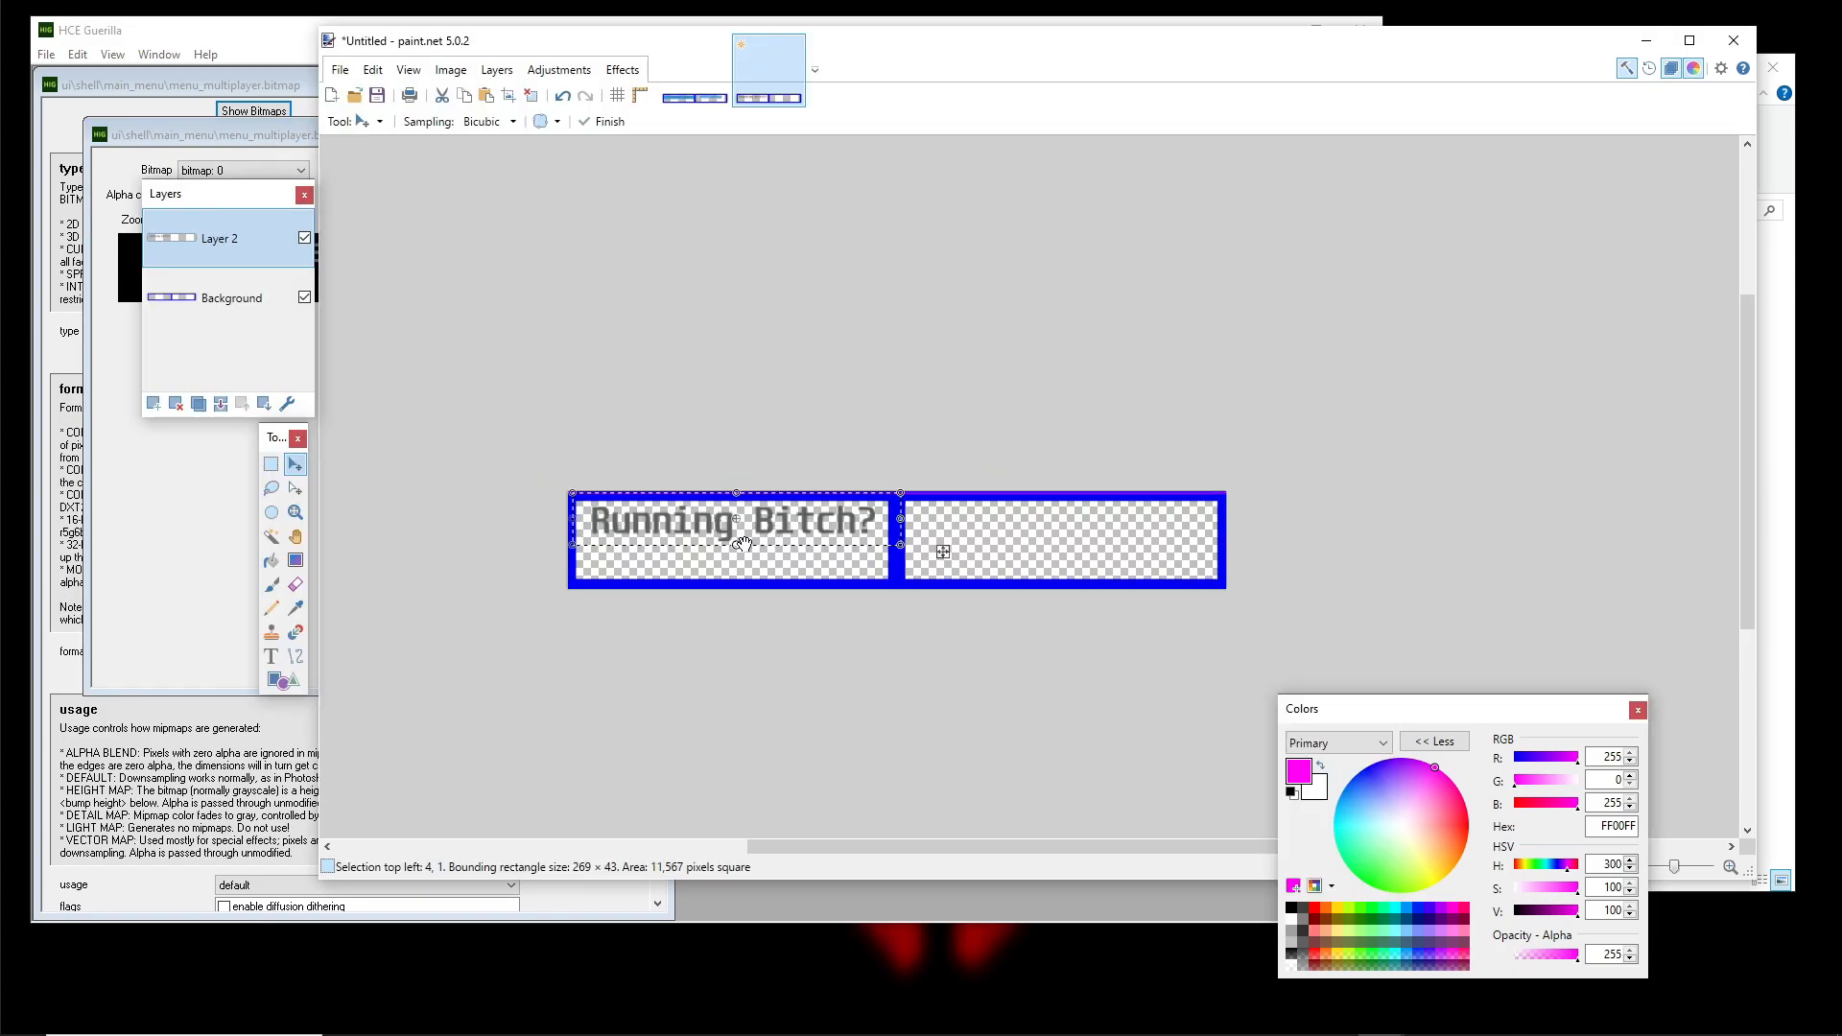
scroll(744, 544, up, 2)
key(Down)
key(Up)
key(Down)
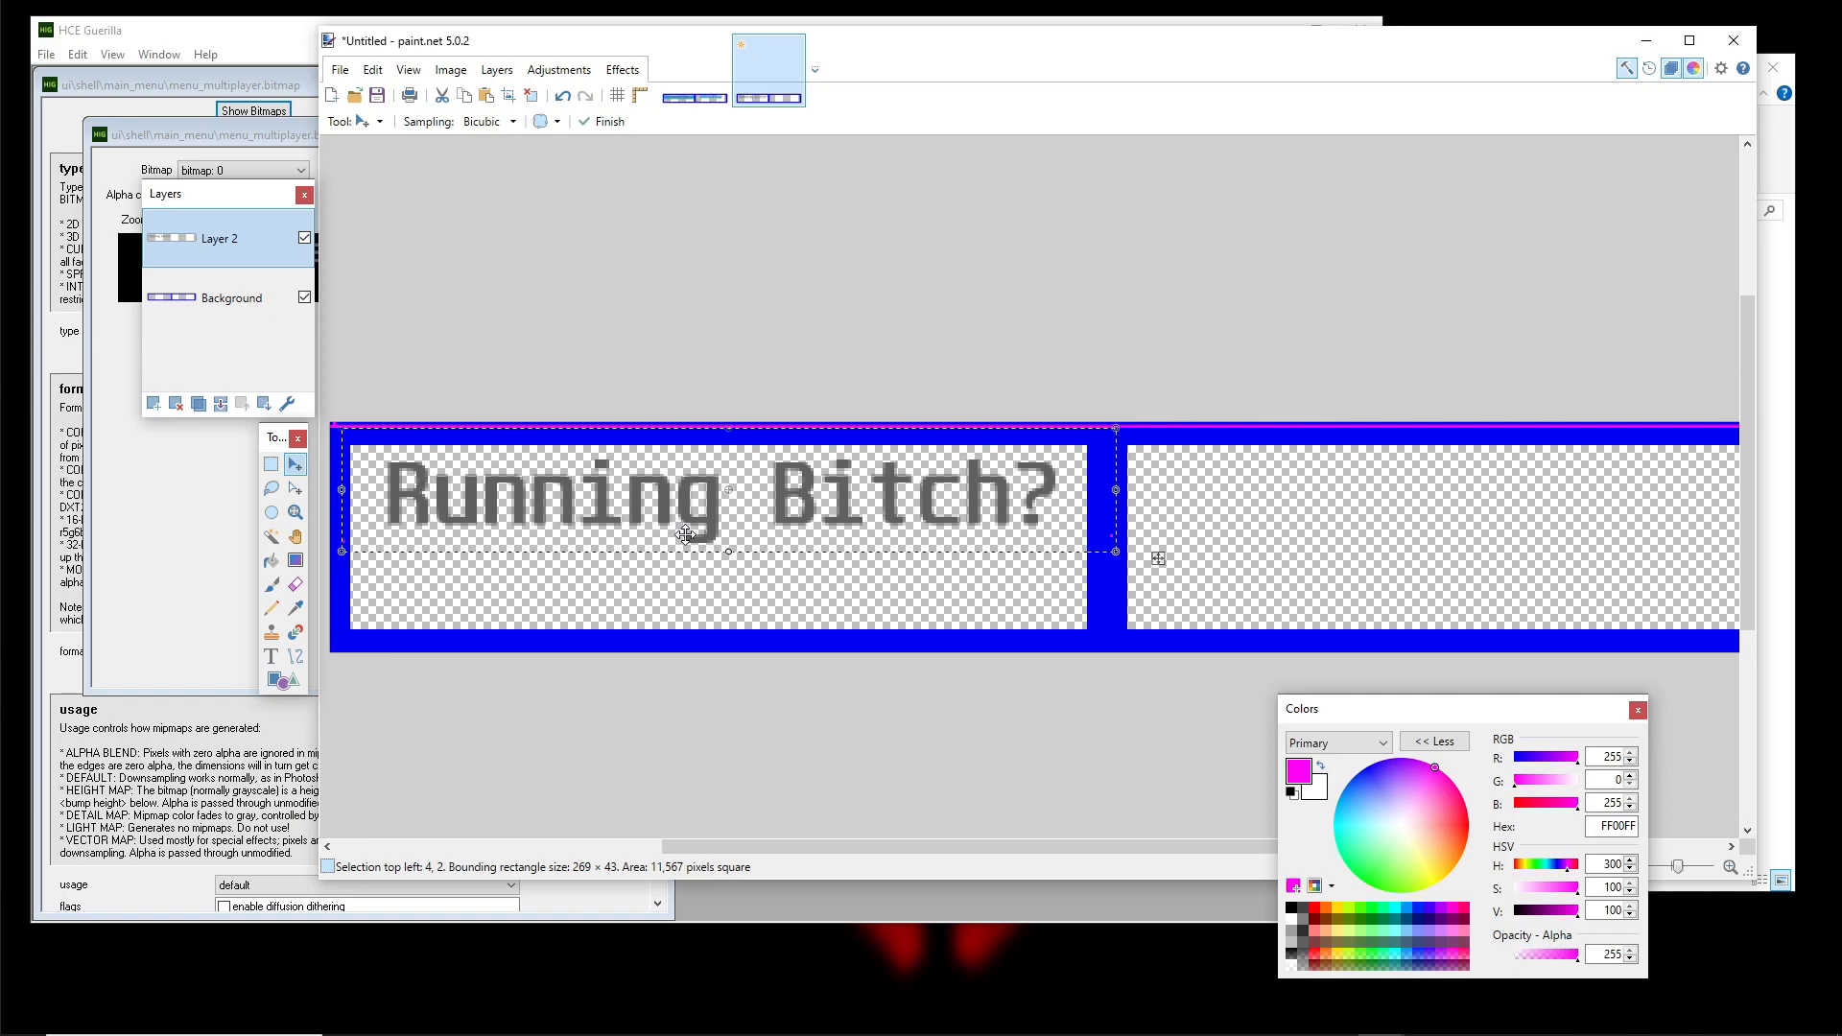
drag(337, 494, 649, 524)
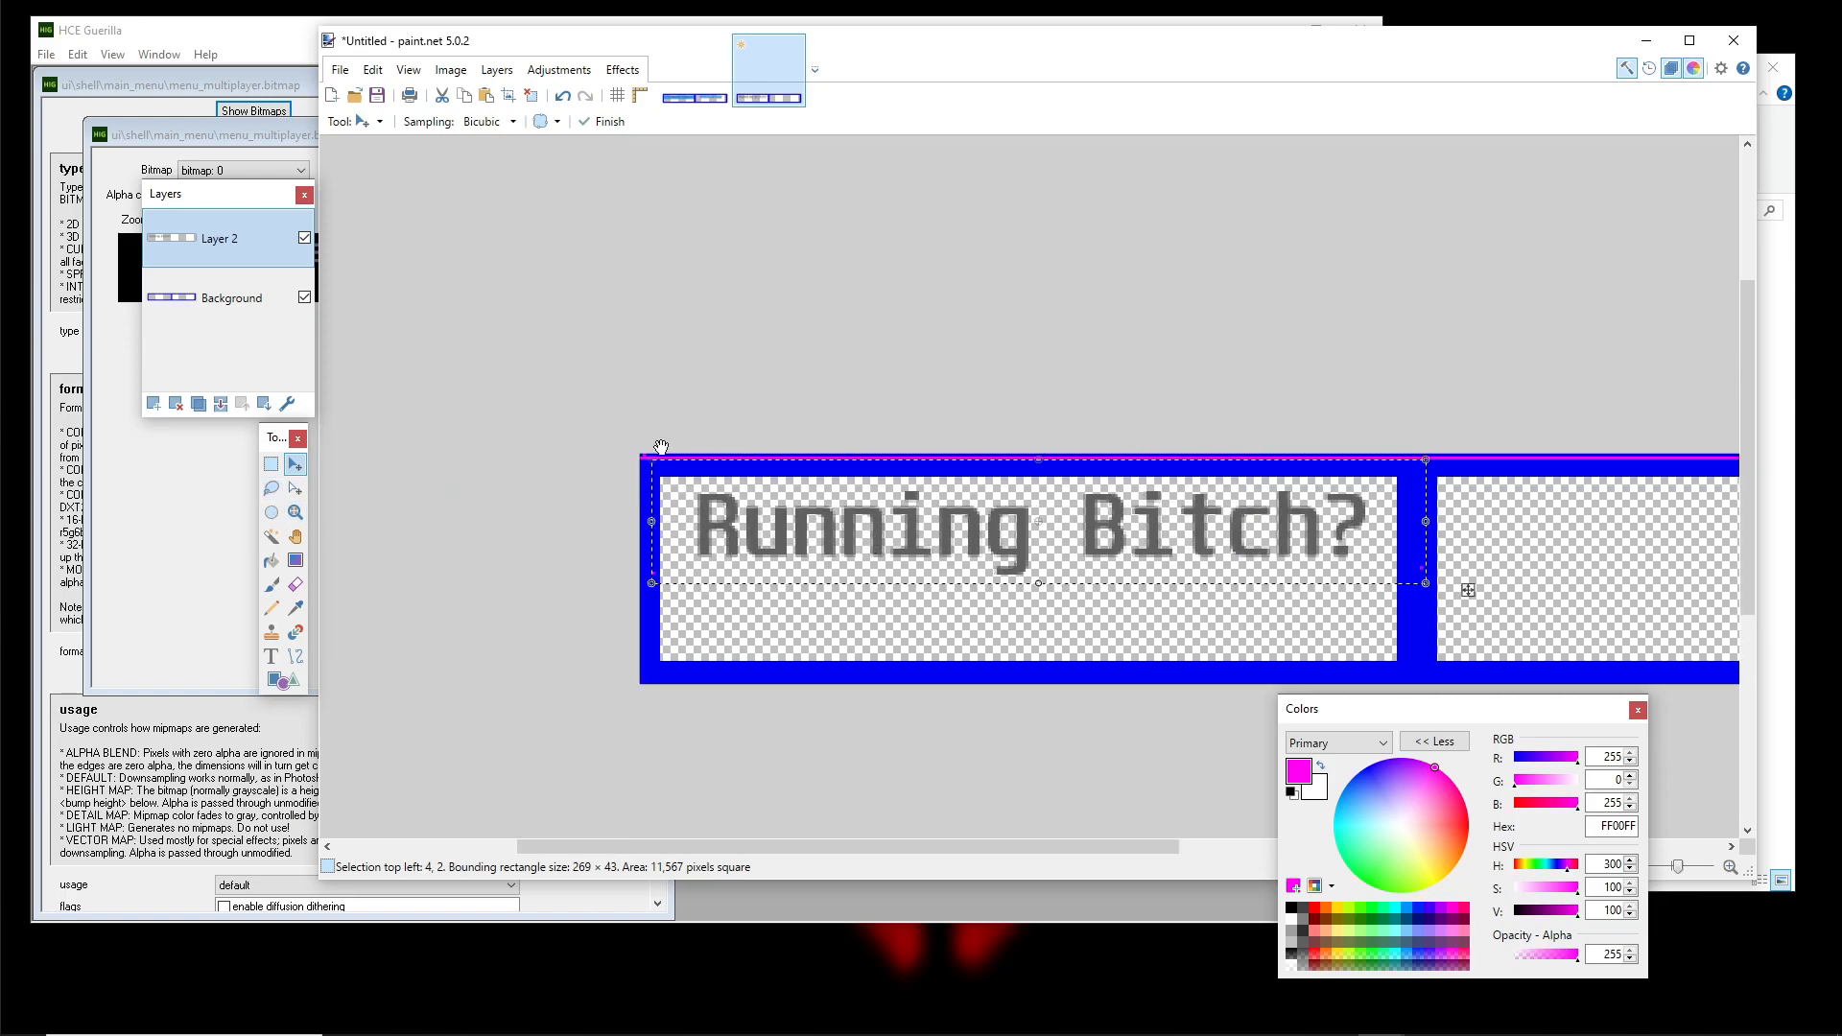
scroll(655, 460, up, 4)
scroll(691, 486, down, 2)
scroll(1555, 623, down, 2)
scroll(1196, 576, up, 1)
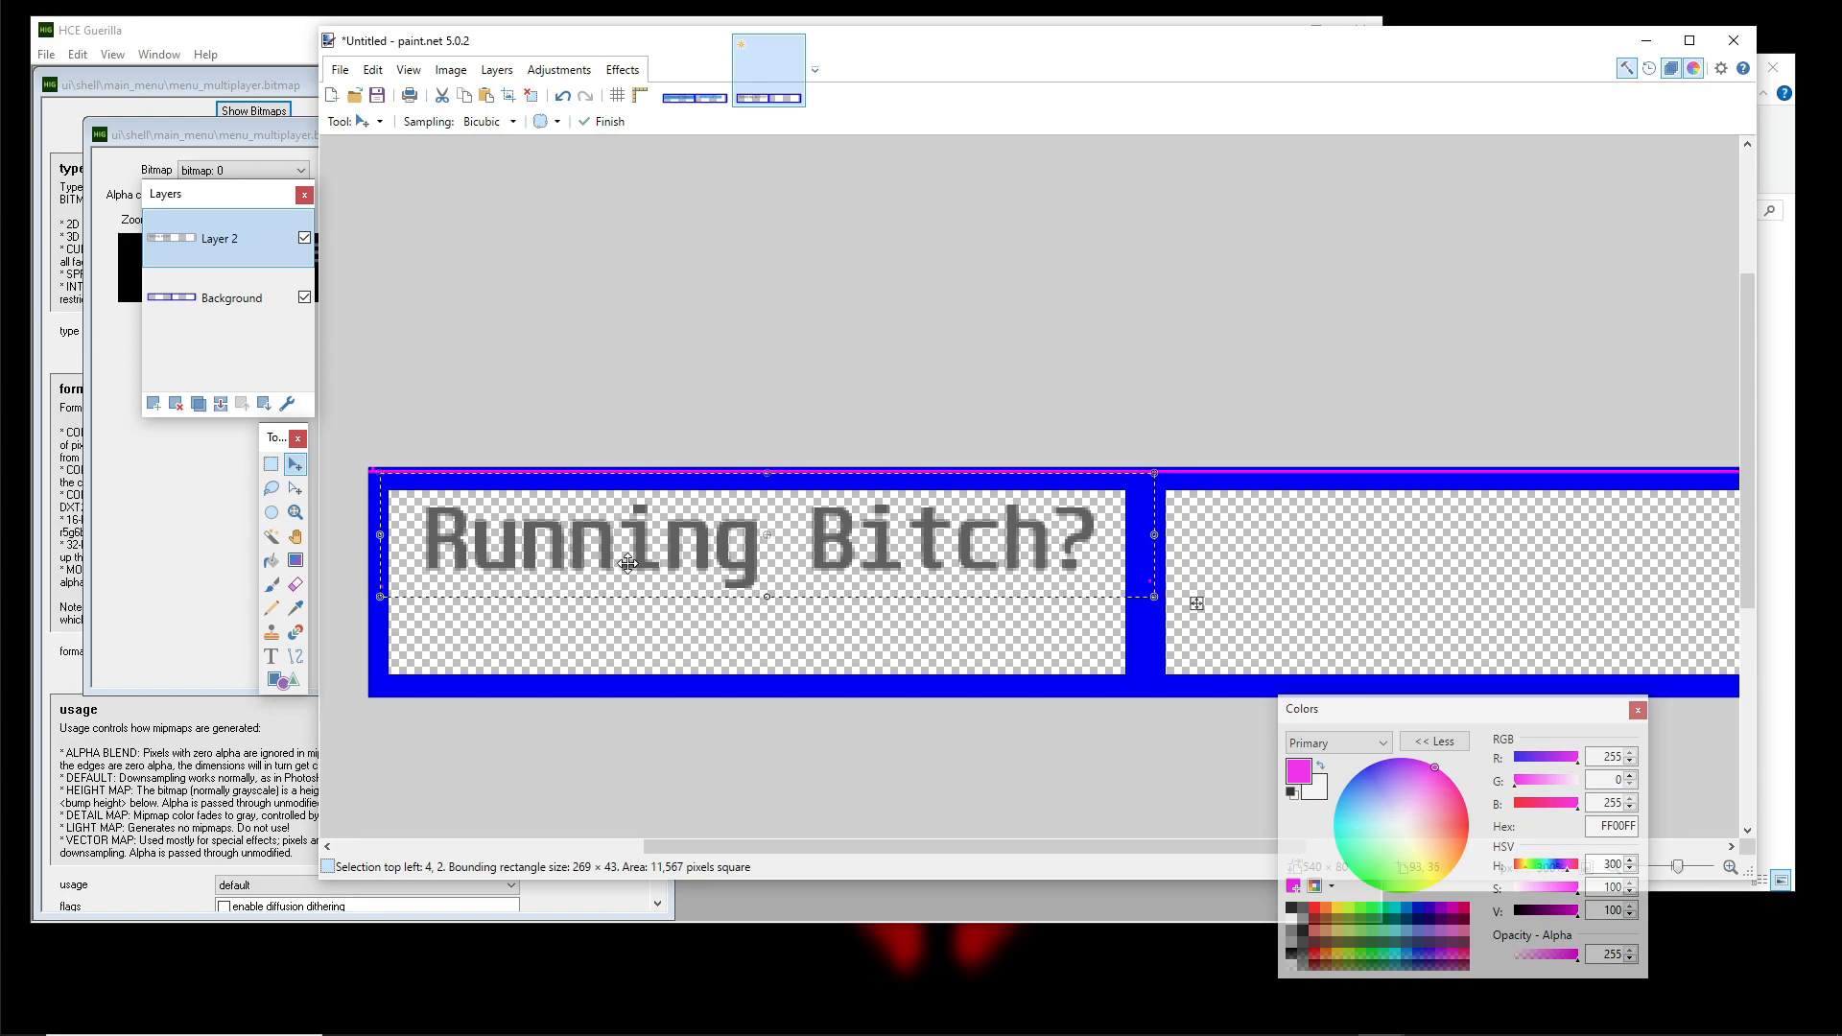
click(272, 465)
click(518, 552)
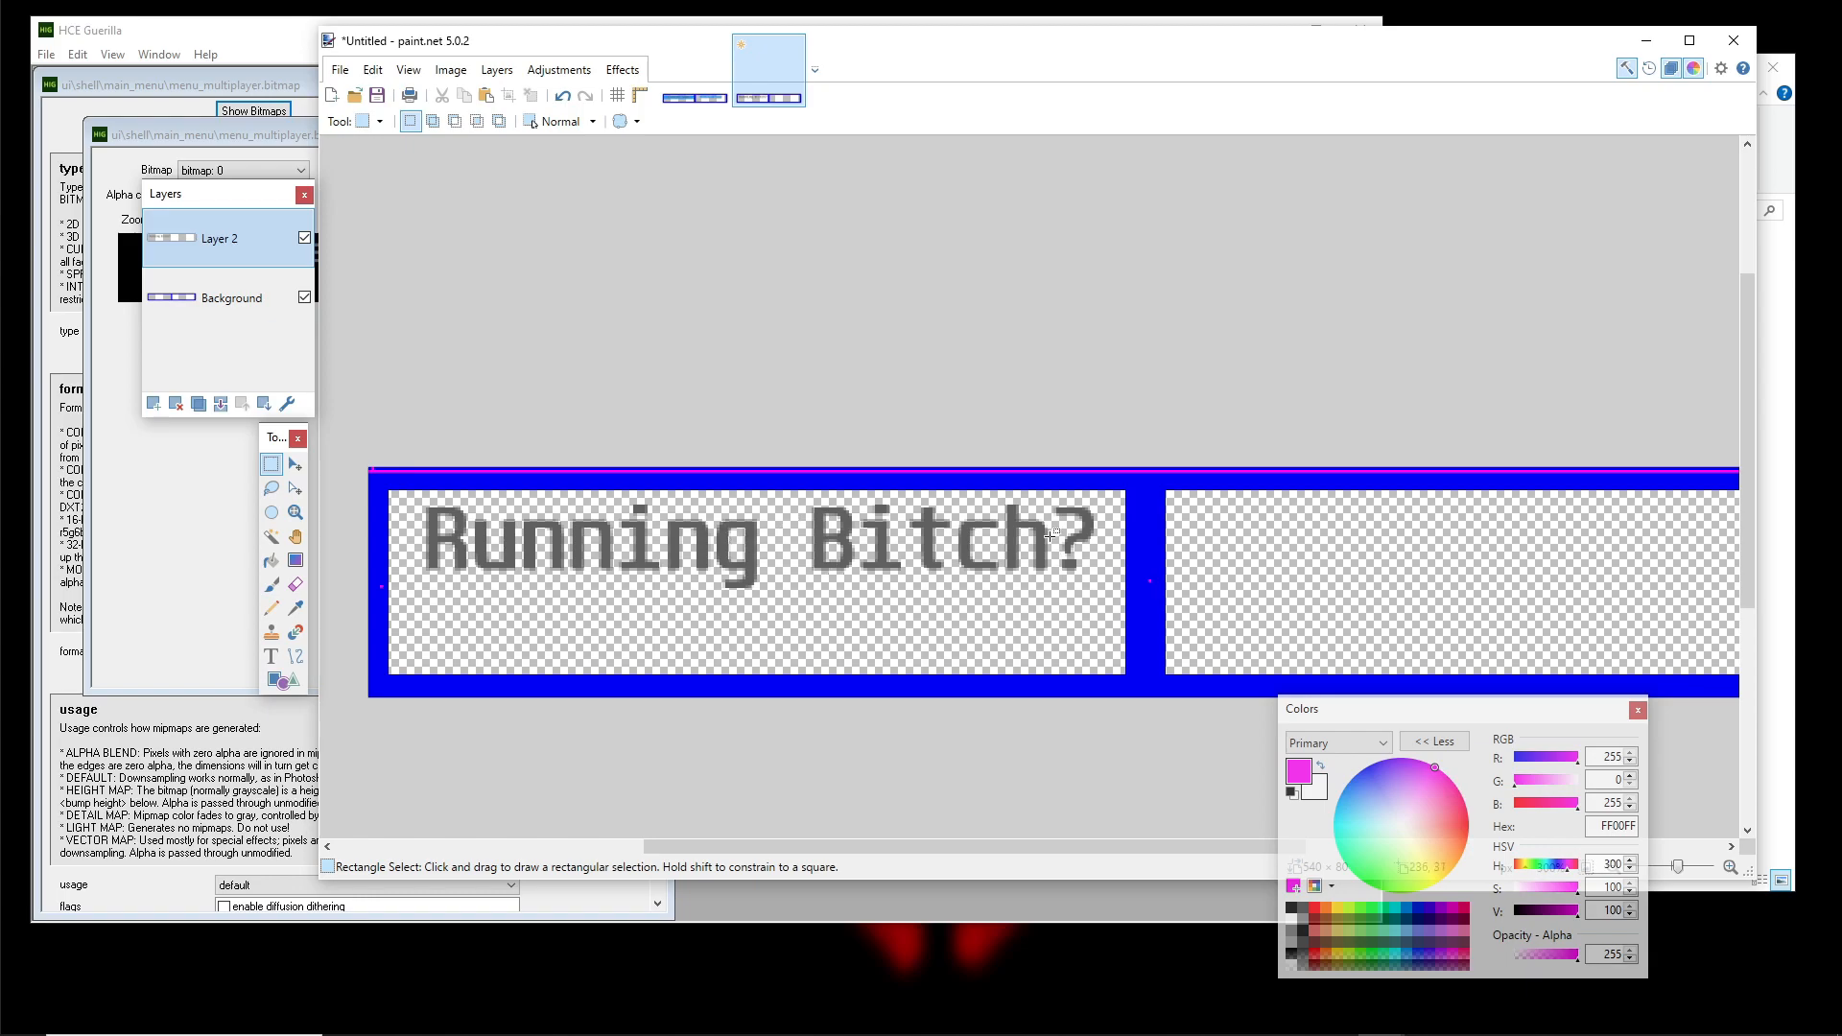
Examine the text's placement in the first slot and the marker pixels at the plate's upper-left corner
scroll(994, 576, left, 3)
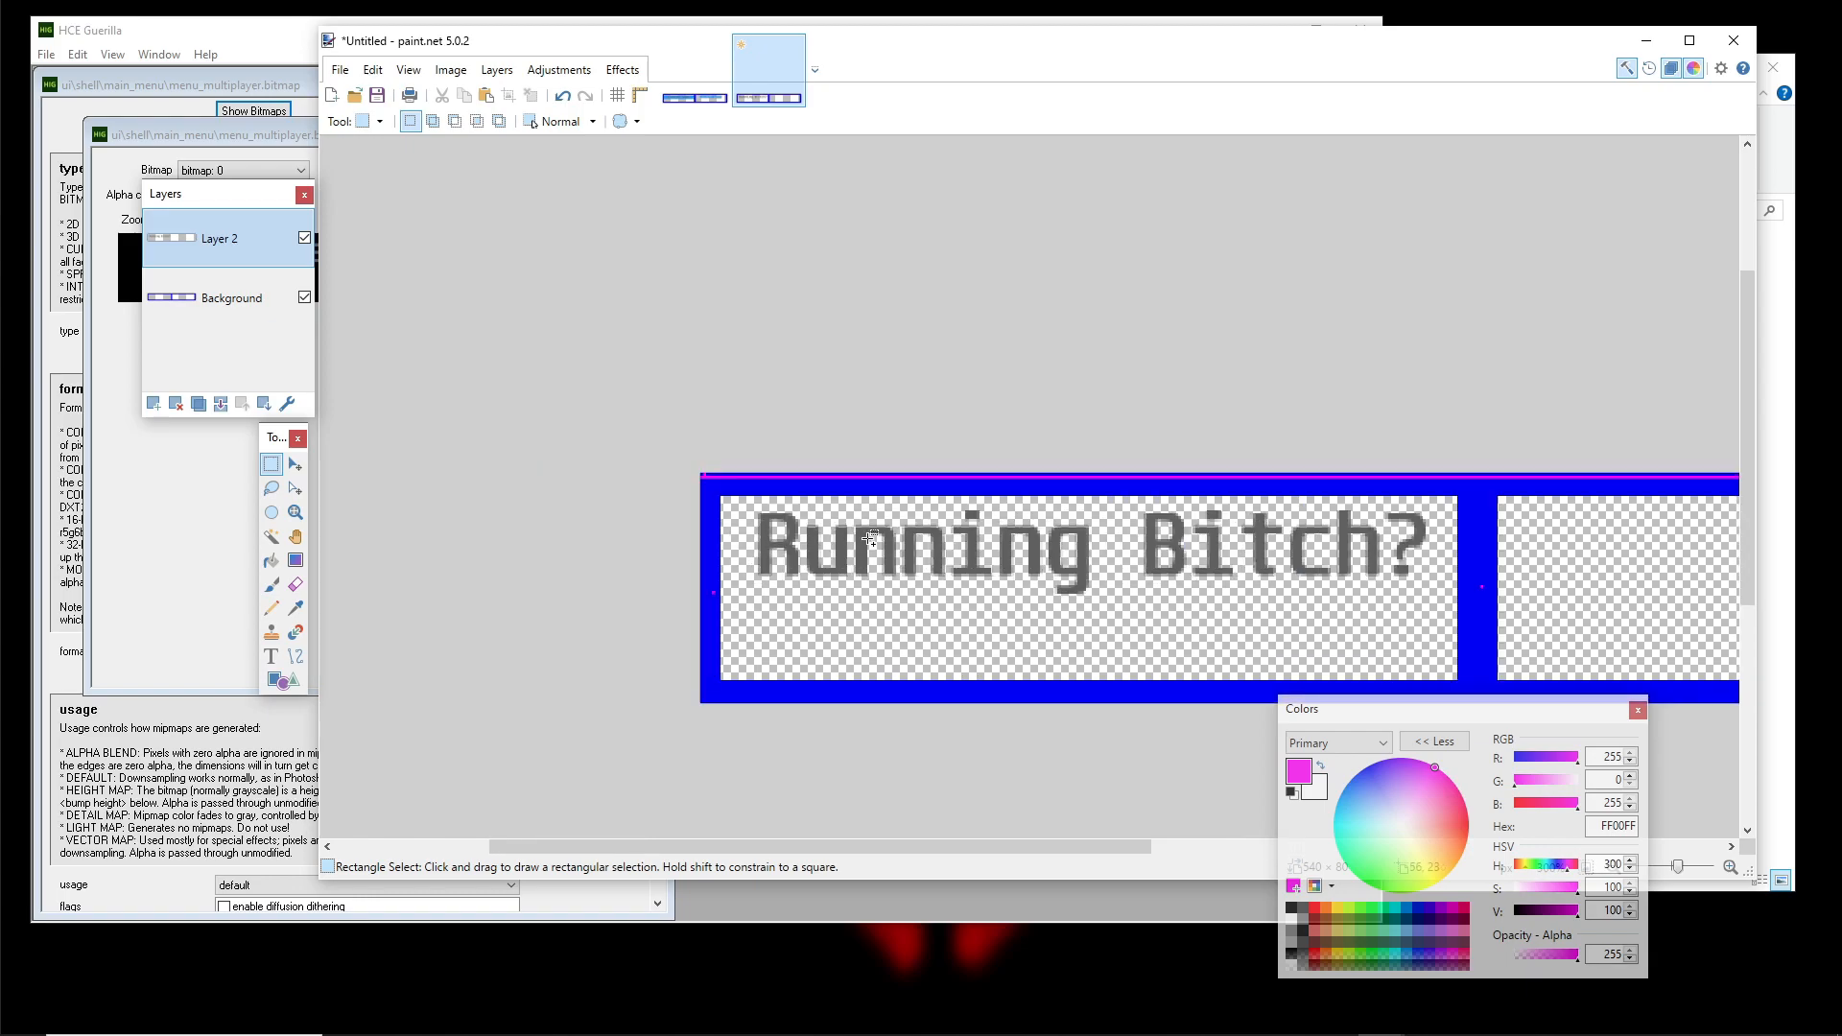
scroll(867, 539, right, 6)
scroll(350, 390, left, 3)
ctrl+scroll(381, 441, up, 3)
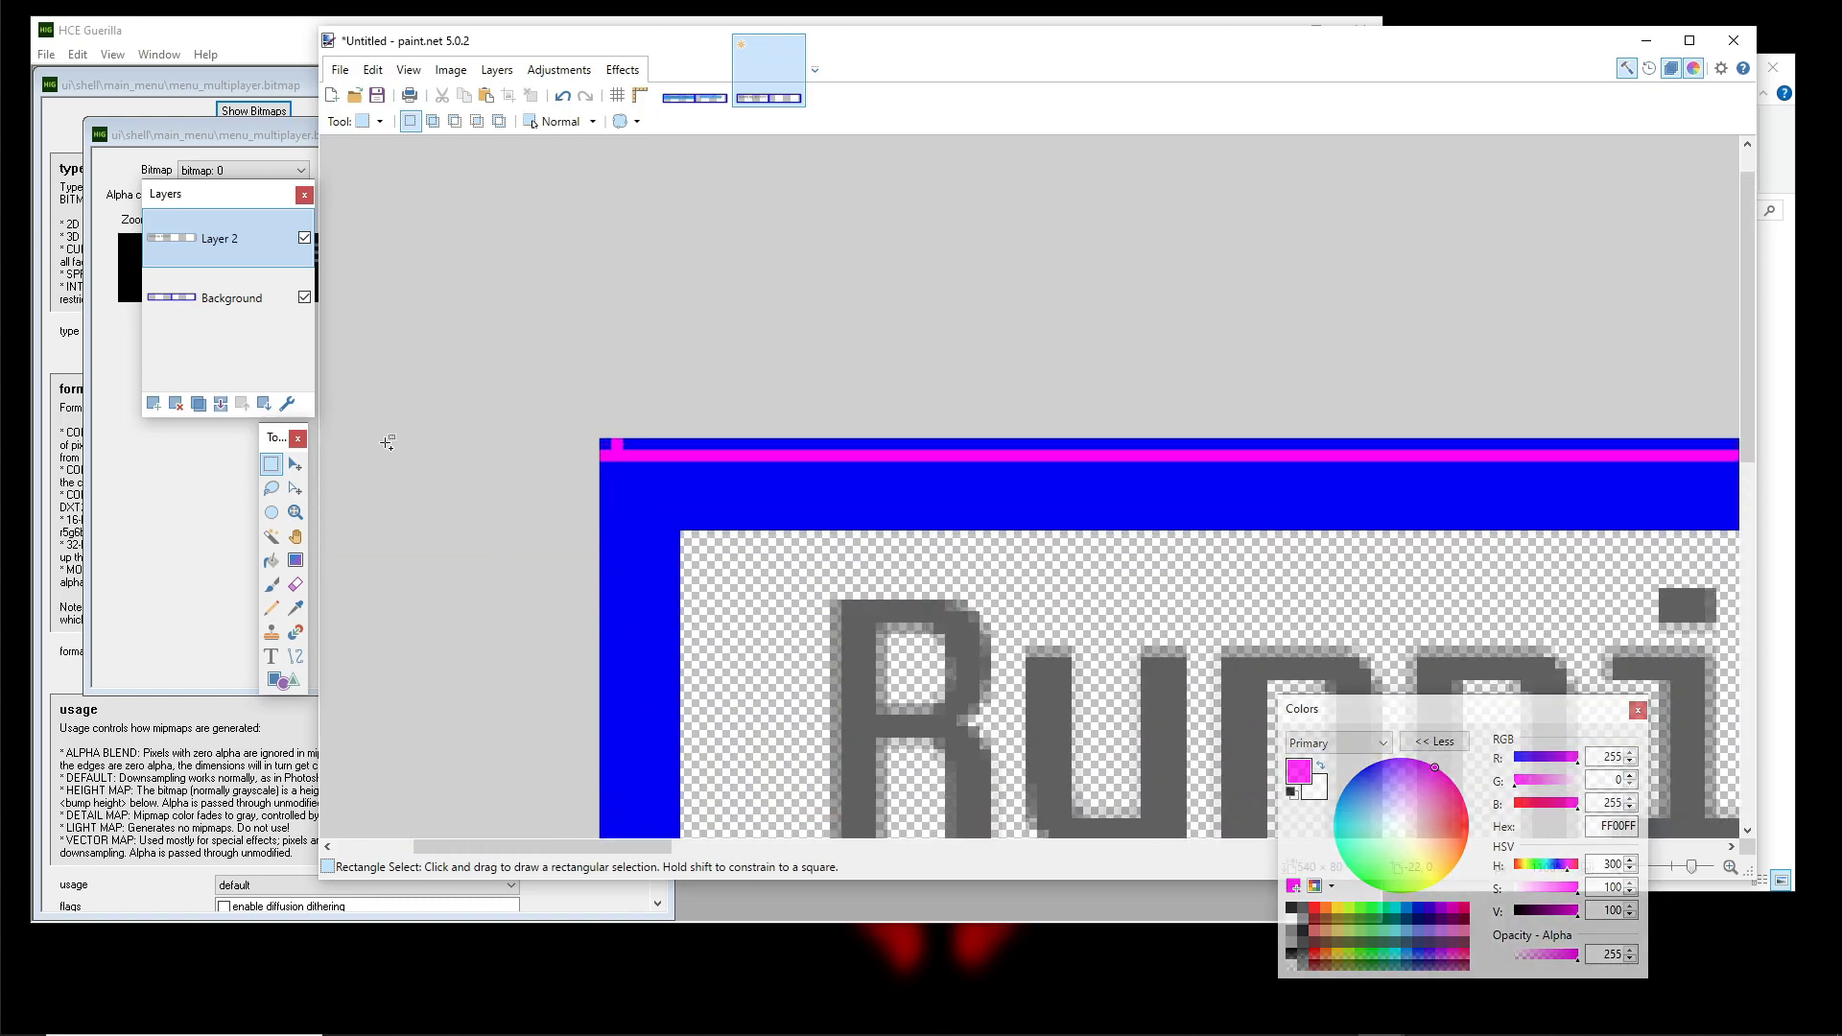
Select the entire interior of the plate's first slot, including its text, with a 256 × 64 pixel rectangle
ctrl+scroll(601, 439, up, 3)
ctrl+scroll(669, 448, down, 8)
drag(1104, 416, 624, 342)
drag(837, 384, 706, 405)
scroll(747, 446, right, 1)
scroll(858, 478, left, 5)
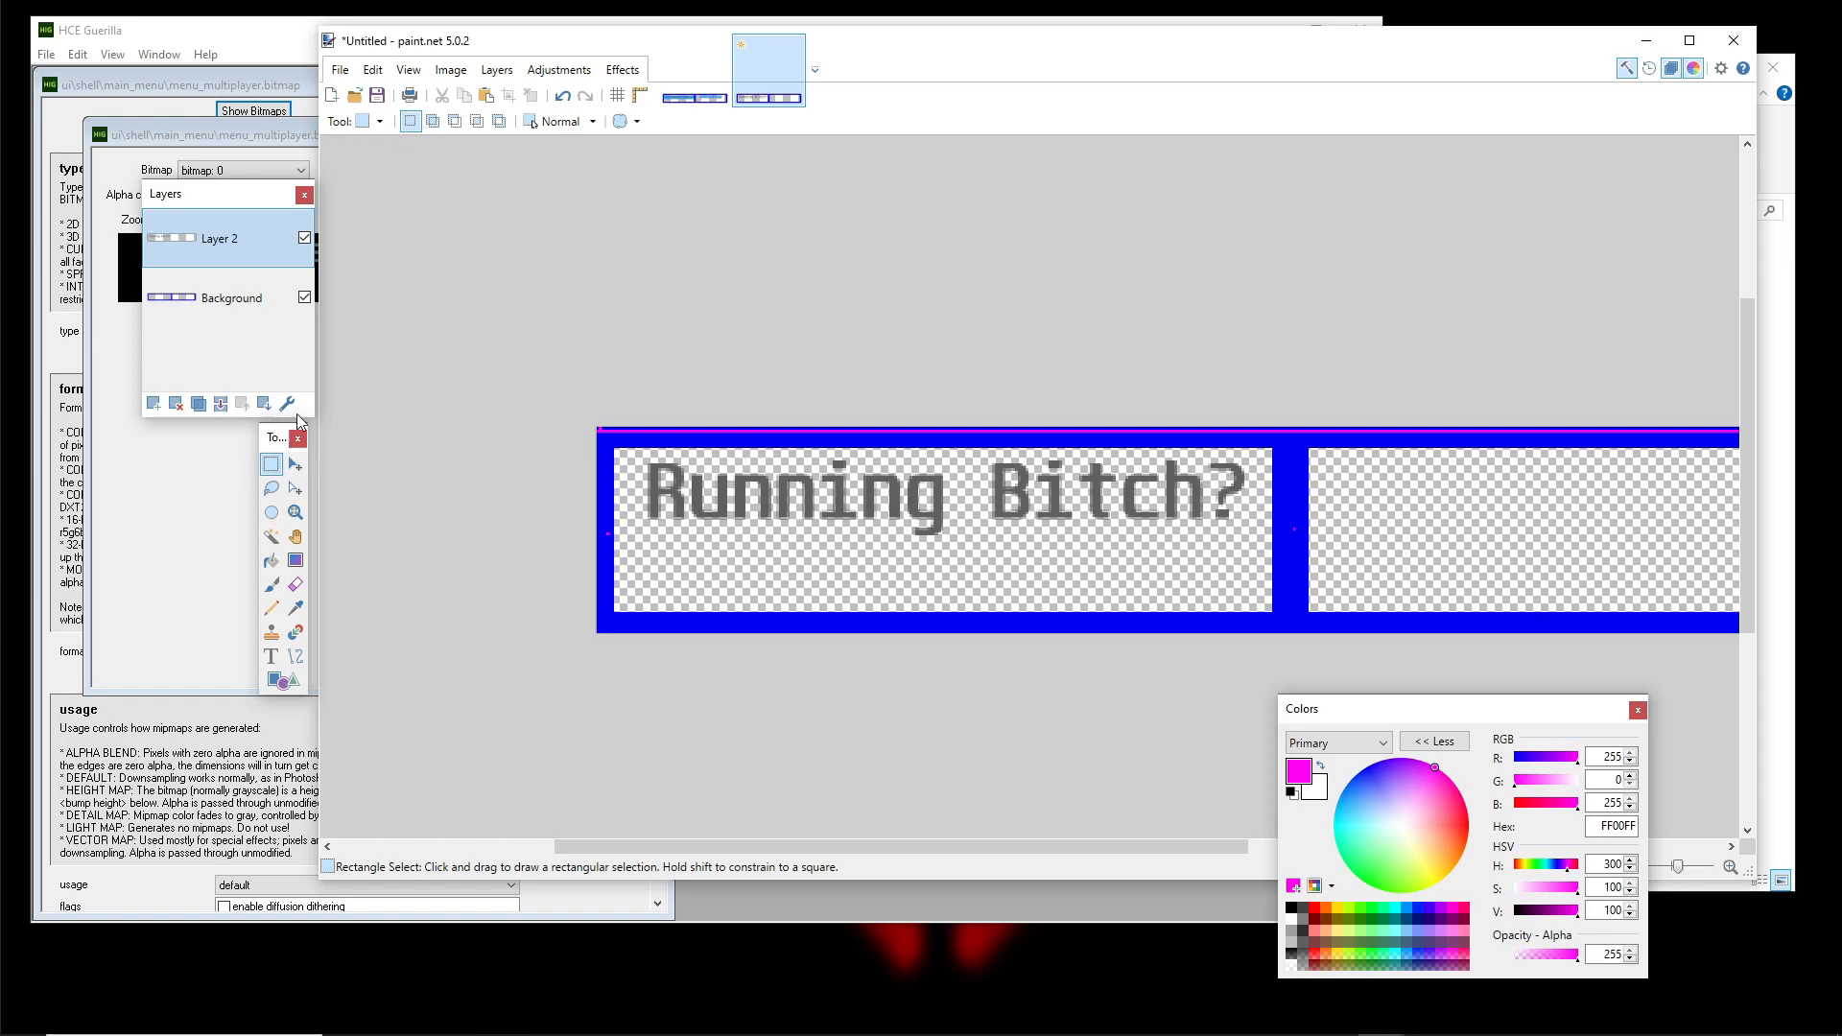
ctrl+scroll(606, 629, up, 3)
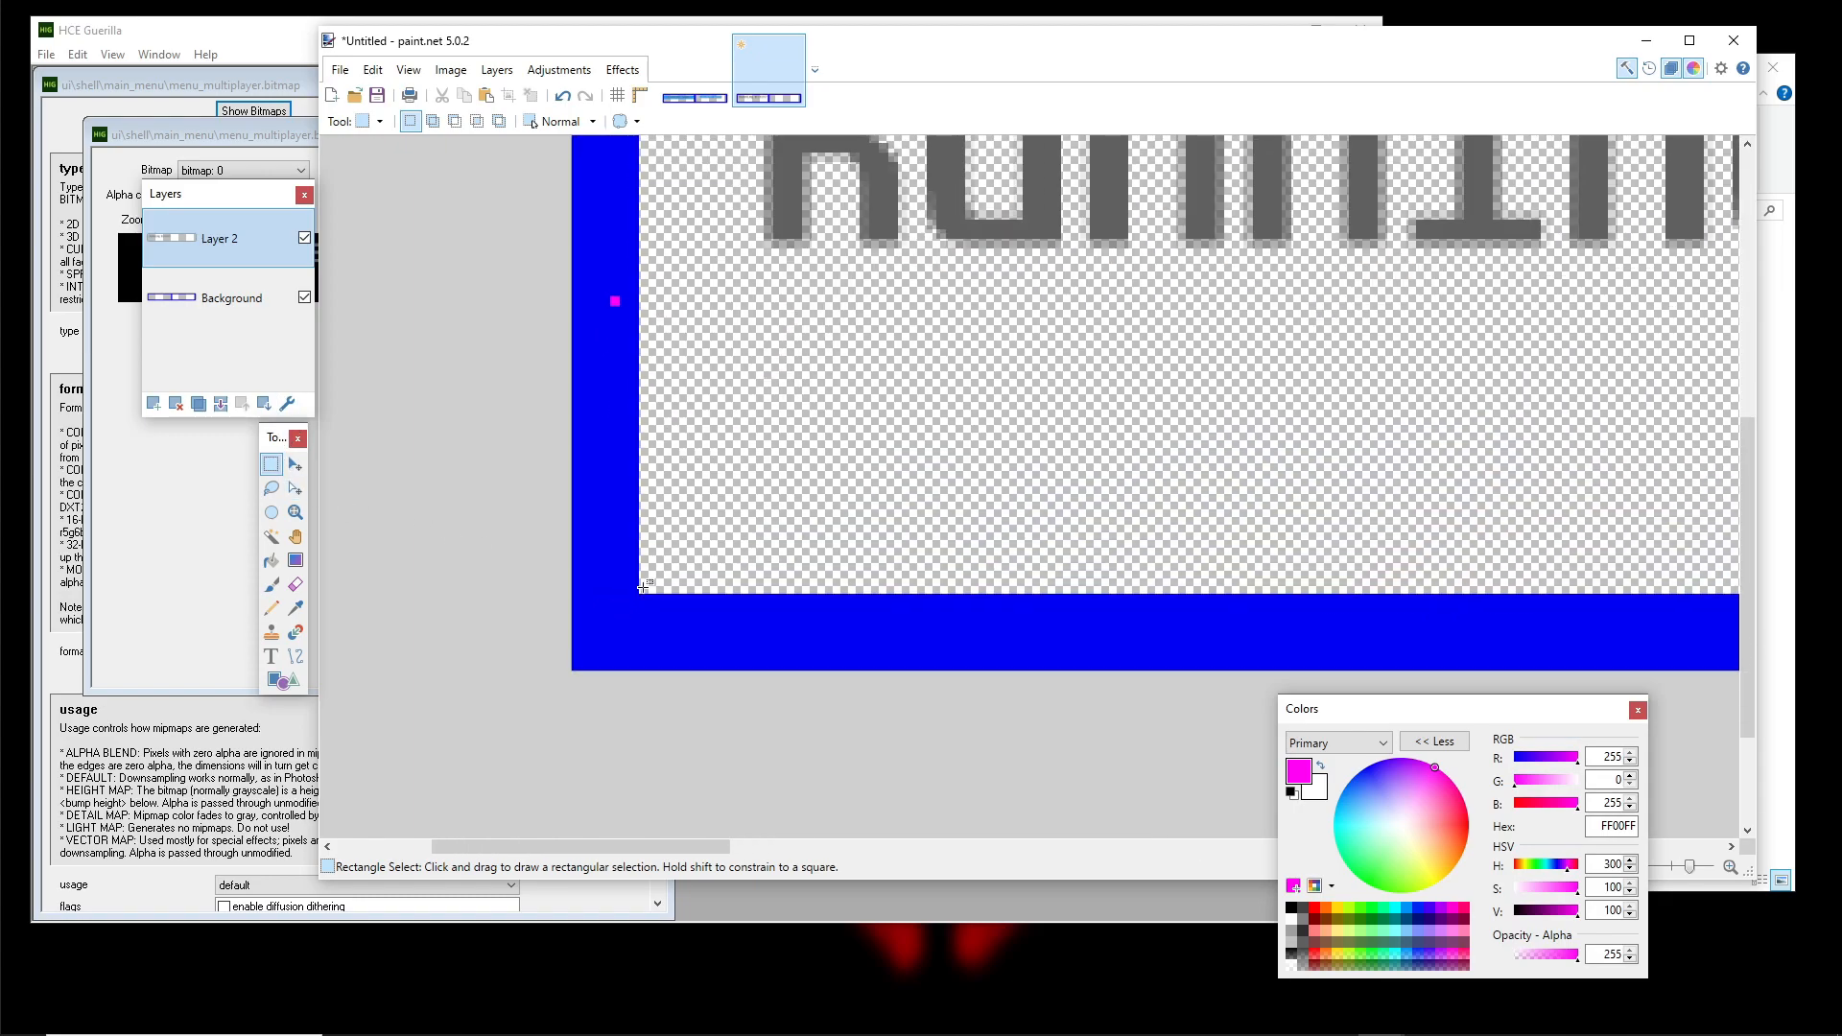
drag(641, 594, 800, 520)
click(683, 608)
drag(643, 588, 1124, 302)
ctrl+scroll(825, 523, down, 6)
scroll(1190, 456, right, 3)
ctrl+scroll(1084, 408, up, 4)
ctrl+scroll(993, 355, up, 2)
ctrl+scroll(883, 470, down, 4)
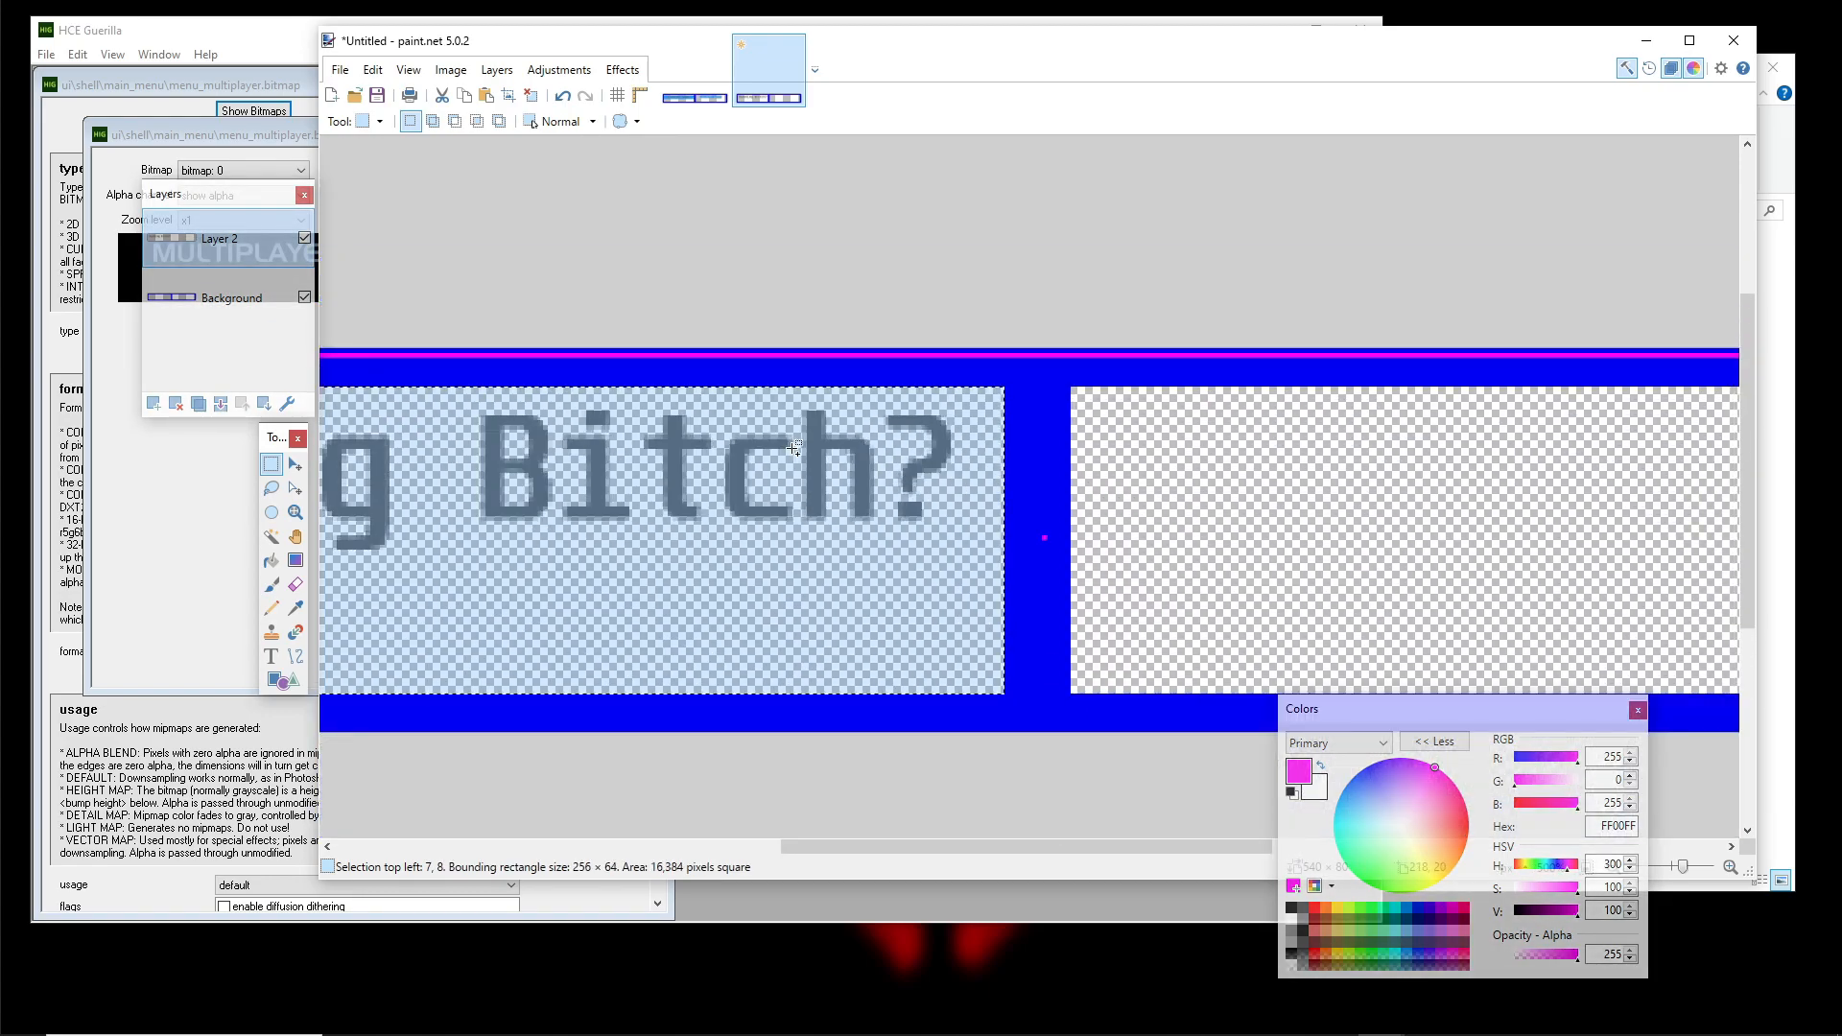
scroll(792, 446, left, 3)
scroll(898, 628, down, 1)
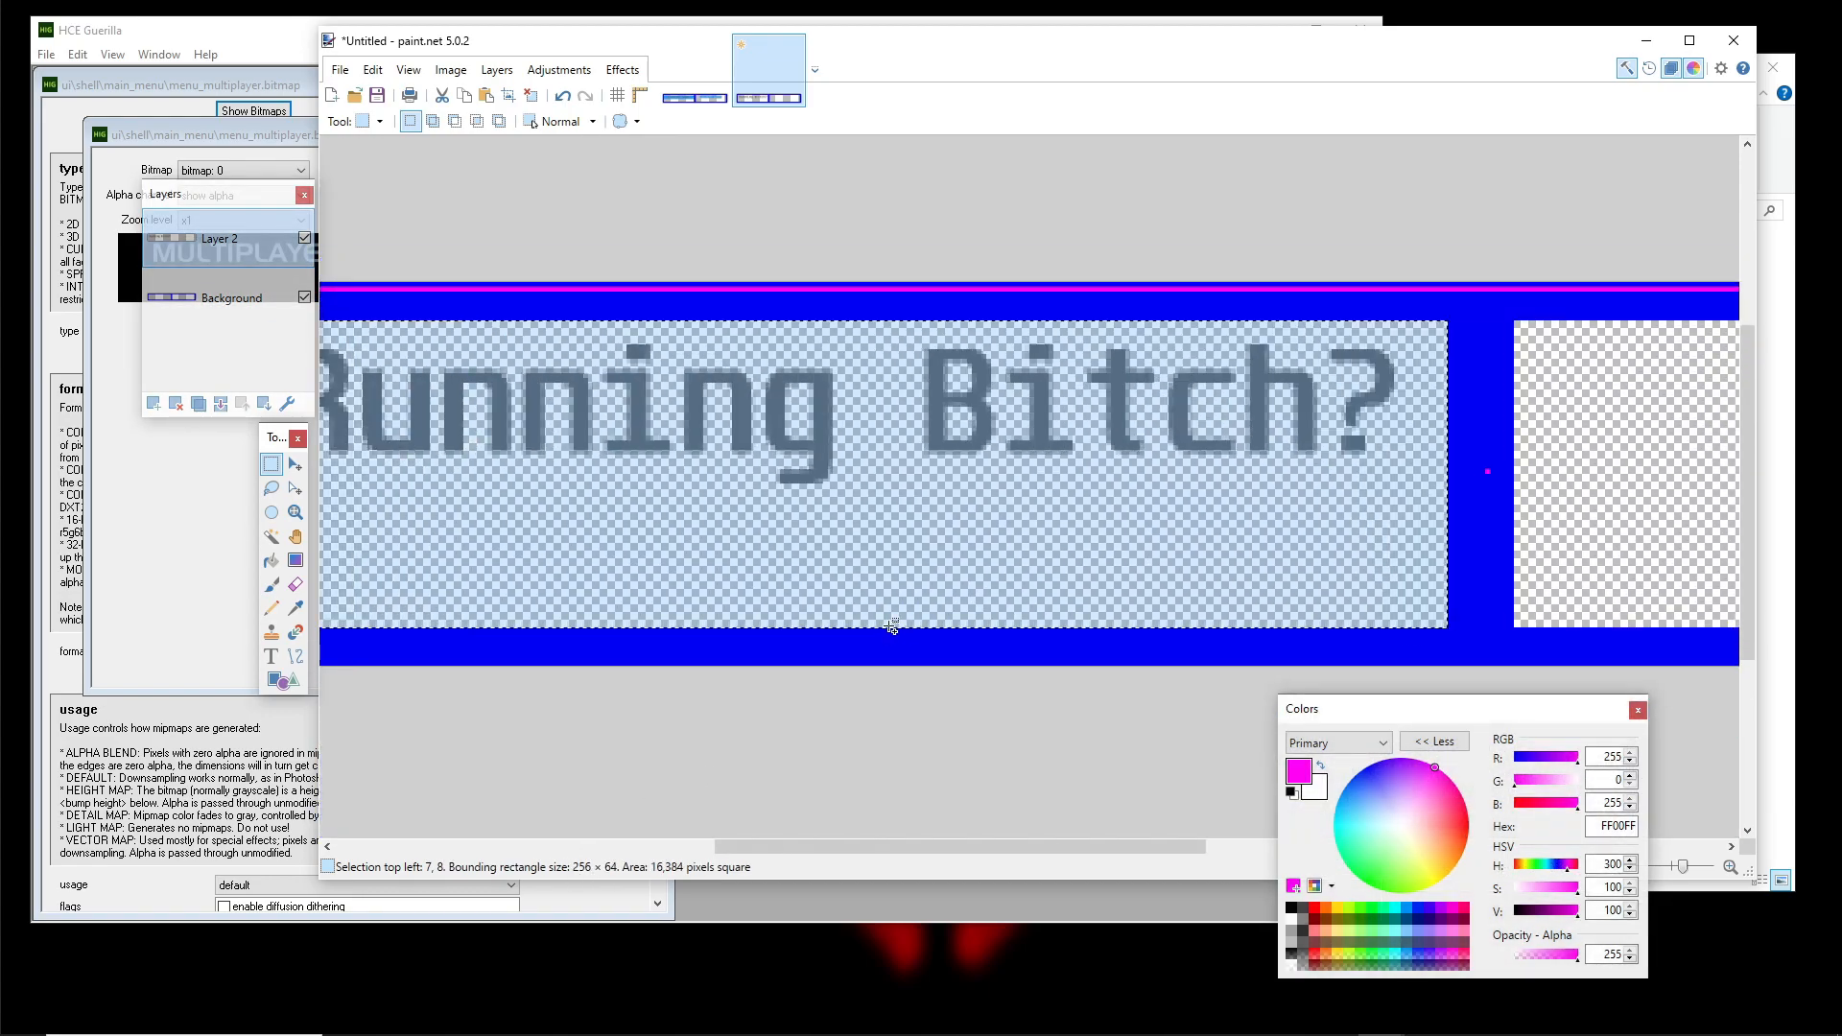
ctrl+scroll(898, 628, down, 2)
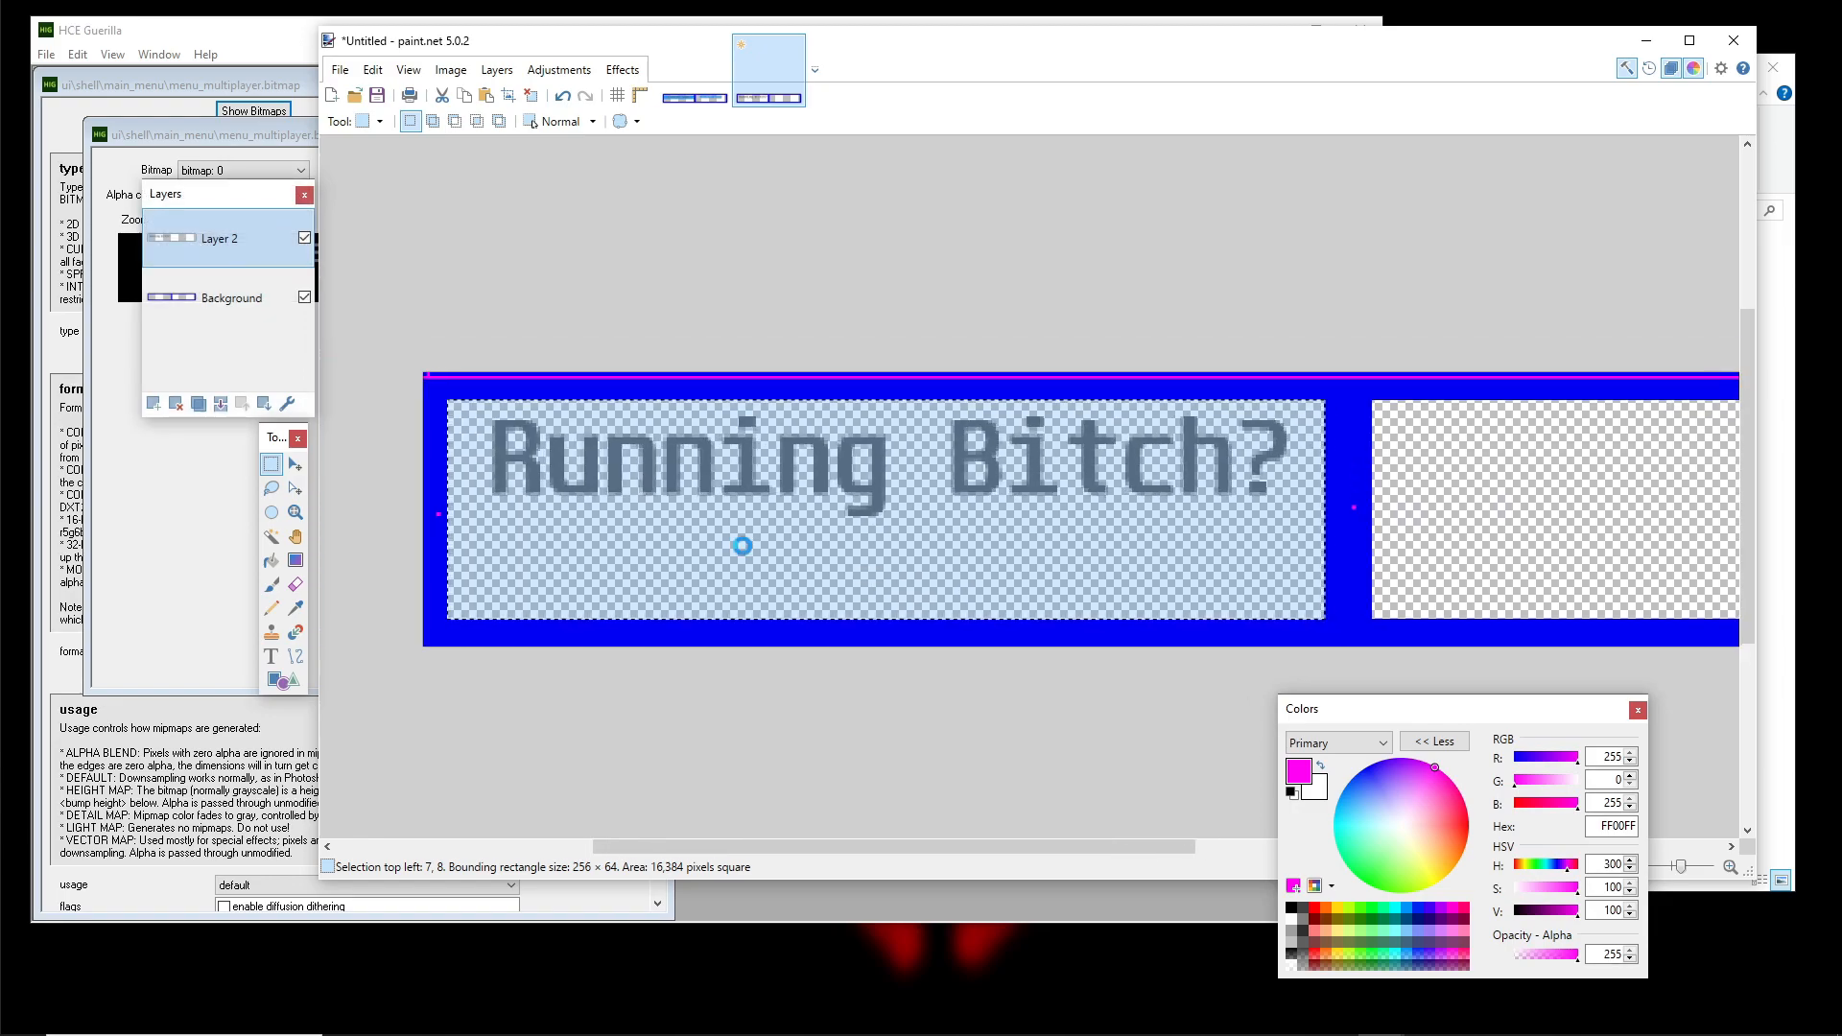
Paste a copy of the first slot's selected content and move it horizontally to the far end of the second slot
click(868, 540)
key(ctrl+v)
ctrl+scroll(958, 543, down, 2)
drag(1001, 541, 789, 529)
key(Right)
key(Right)
key(Right)
key(Right)
key(Right)
key(Right)
key(Right)
key(Right)
key(Right)
key(Right)
key(Right)
key(Right)
key(Right)
key(Right)
key(Right)
key(Right)
key(Right)
key(Right)
key(Right)
key(Right)
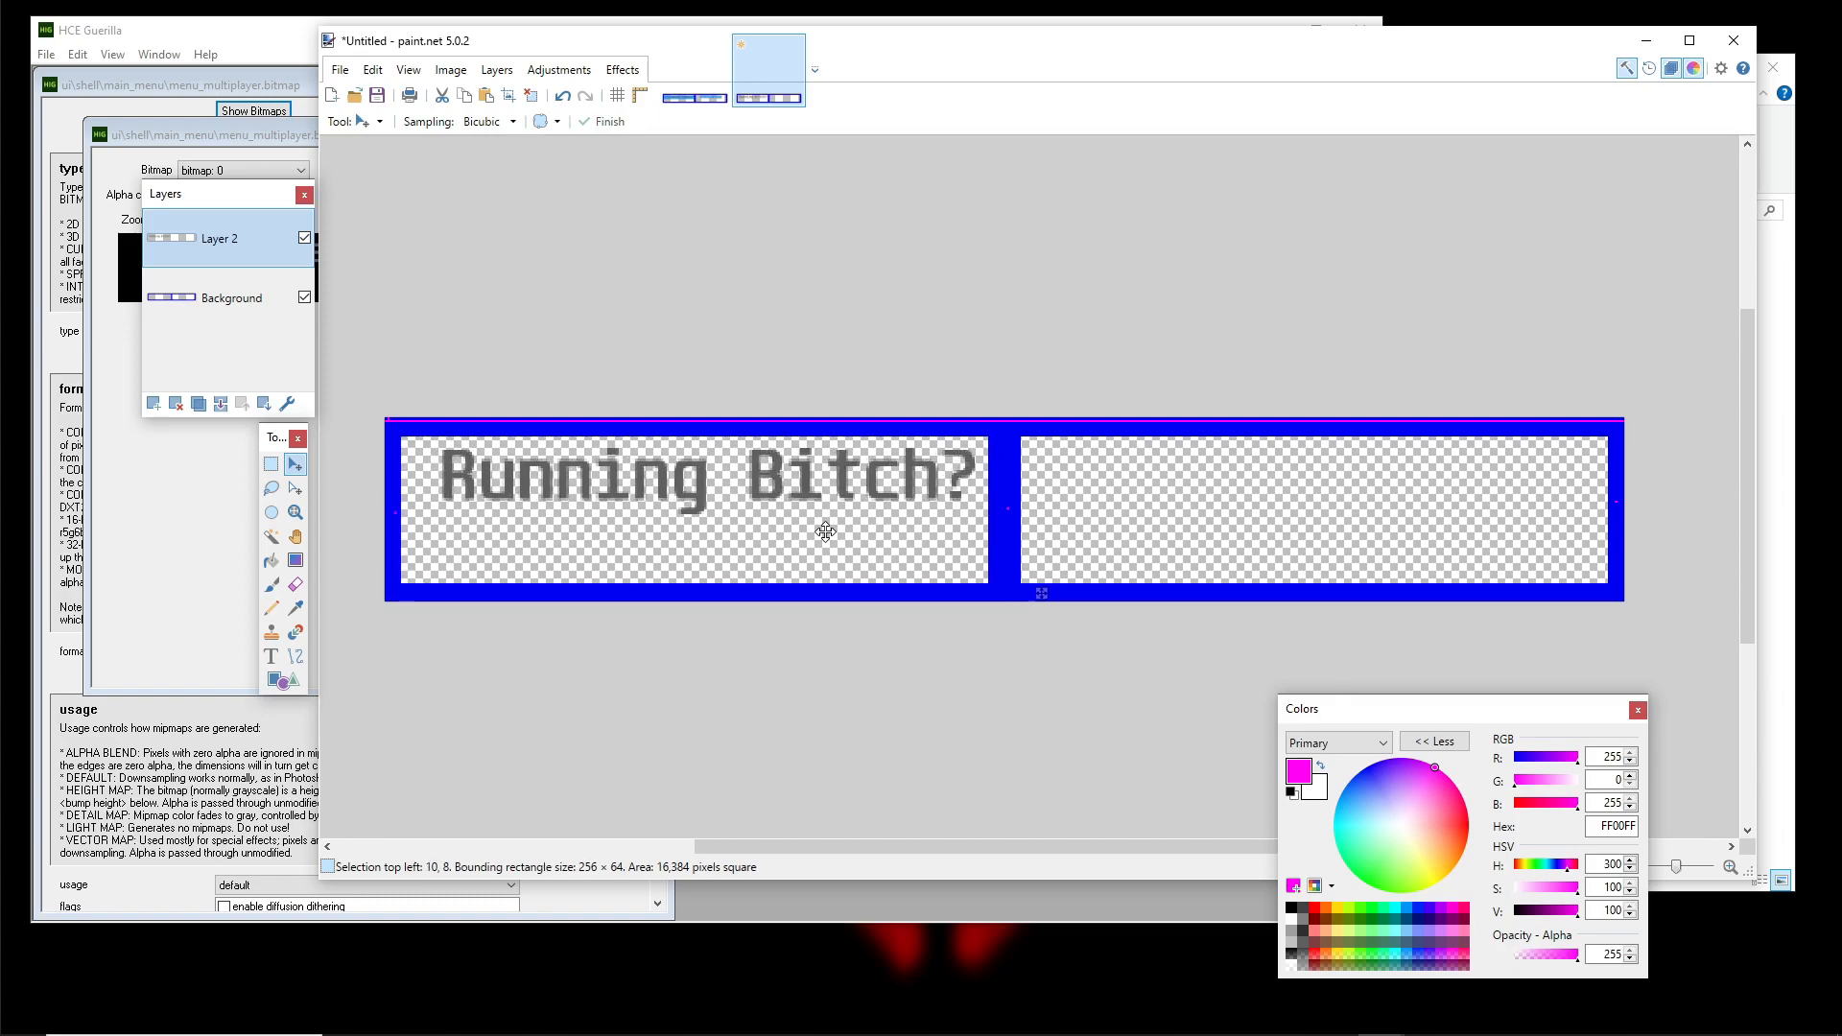
key(Right)
key(Right)
key(Right)
key(Right)
key(Right)
key(Right)
key(Right)
key(Right)
key(Right)
key(Right)
key(Right)
key(Right)
key(Right)
key(Right)
key(Right)
key(Right)
key(Right)
key(Right)
key(Right)
key(Right)
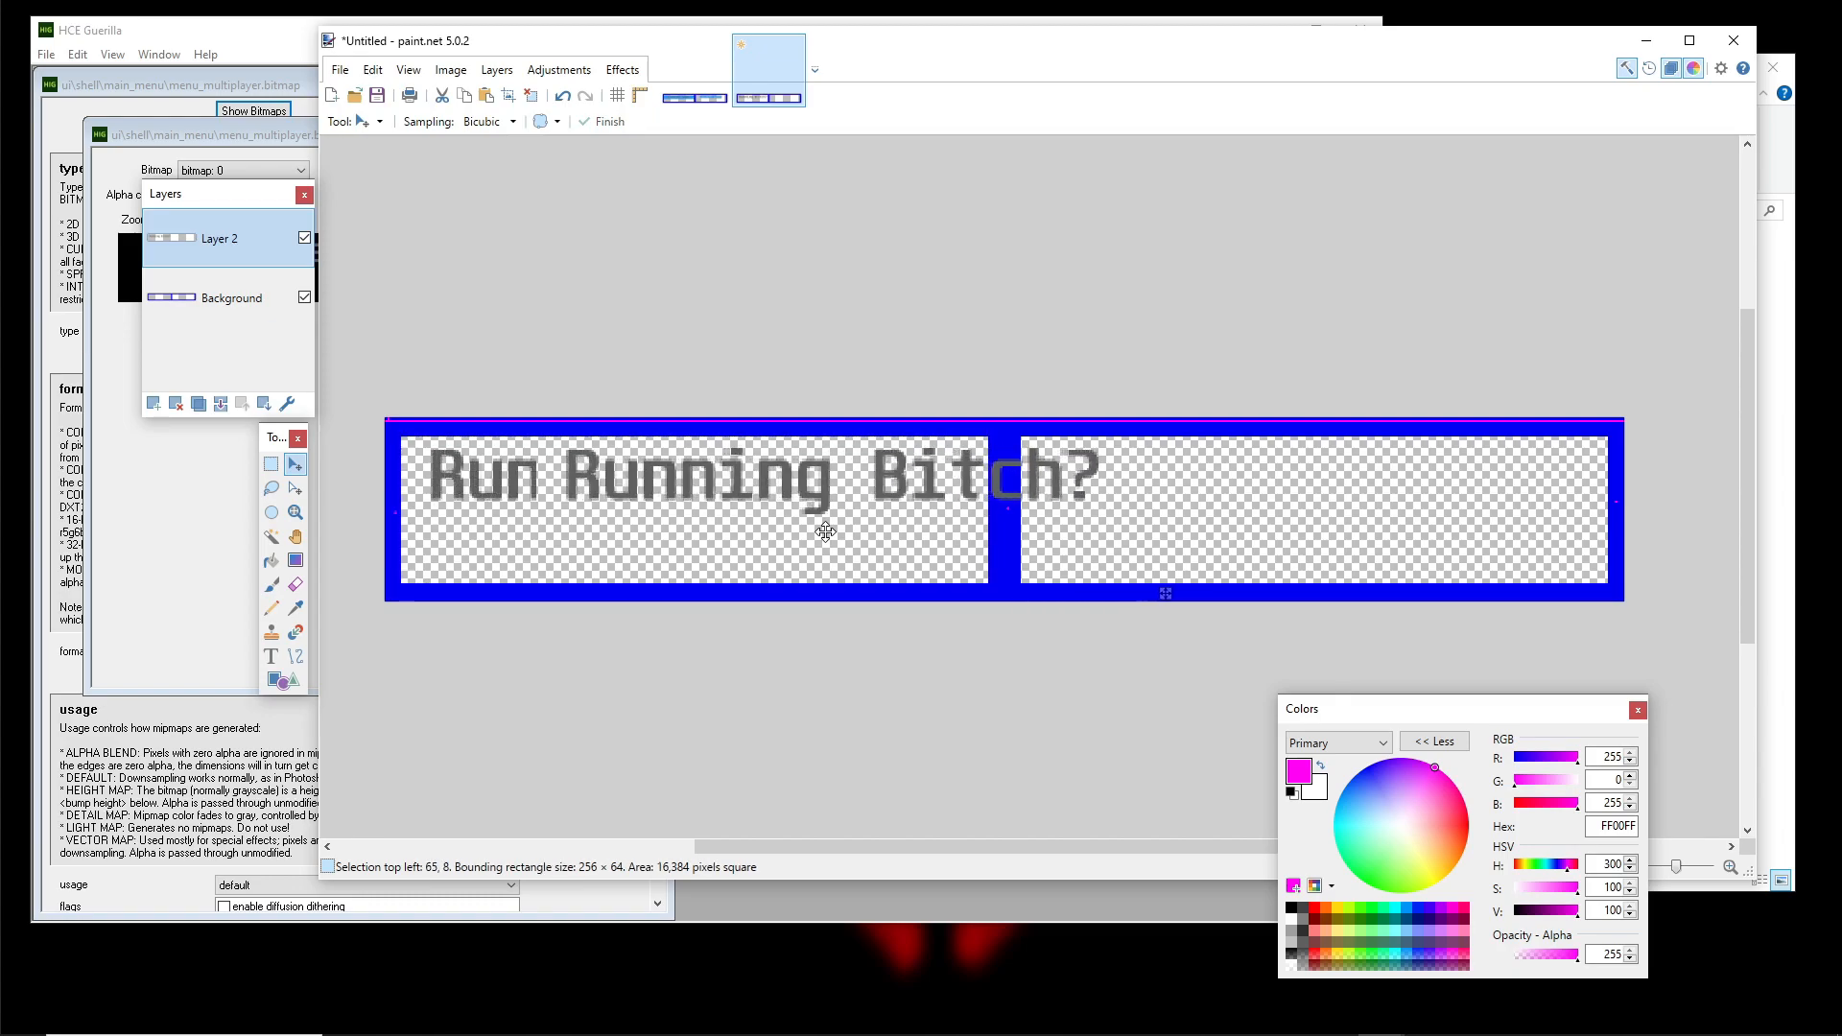
key(Right)
key(Right)
key(Right)
key(Right)
key(Right)
key(Right)
key(Right)
key(Right)
key(Right)
key(Right)
key(Right)
key(Right)
key(Right)
key(Right)
key(Right)
key(Right)
key(Right)
key(Right)
key(Right)
key(Right)
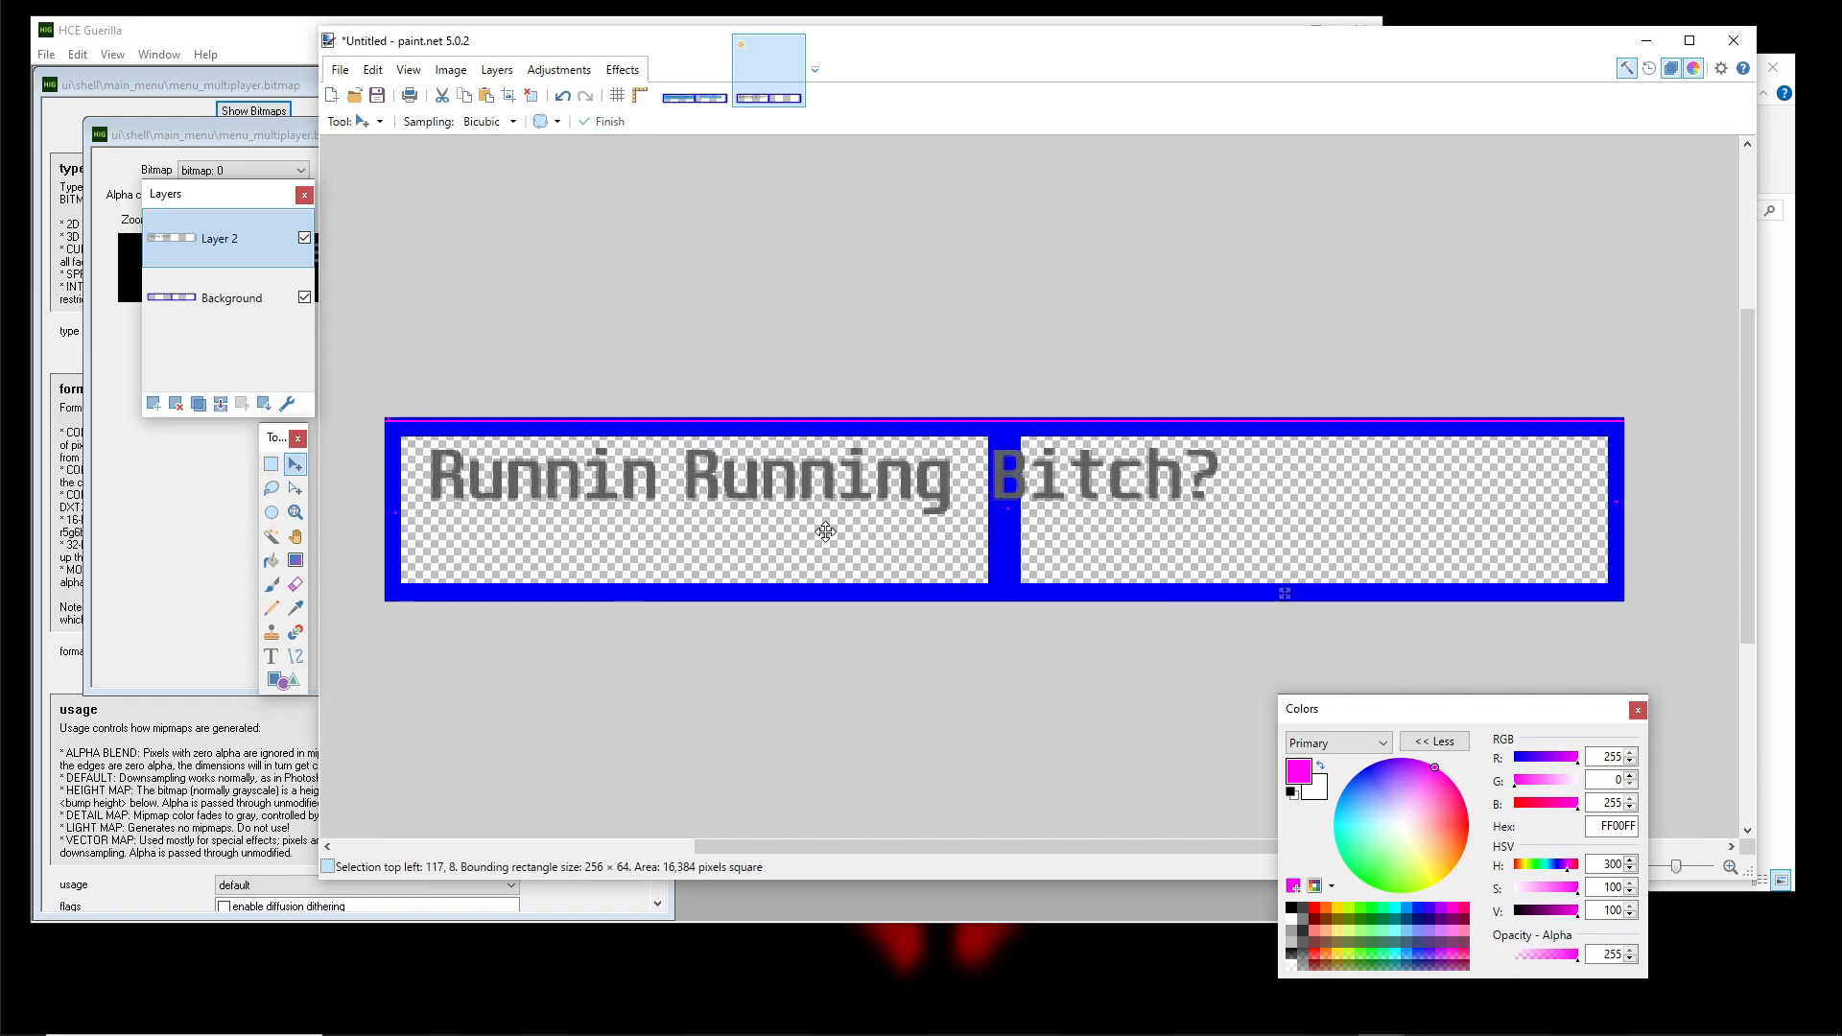
key(Right)
key(Right)
key(Right)
key(Right)
key(Right)
key(Right)
key(Right)
key(Right)
key(Right)
key(Right)
key(Right)
key(Right)
key(Right)
key(Right)
key(Right)
key(Right)
key(Right)
key(Right)
key(Right)
key(Right)
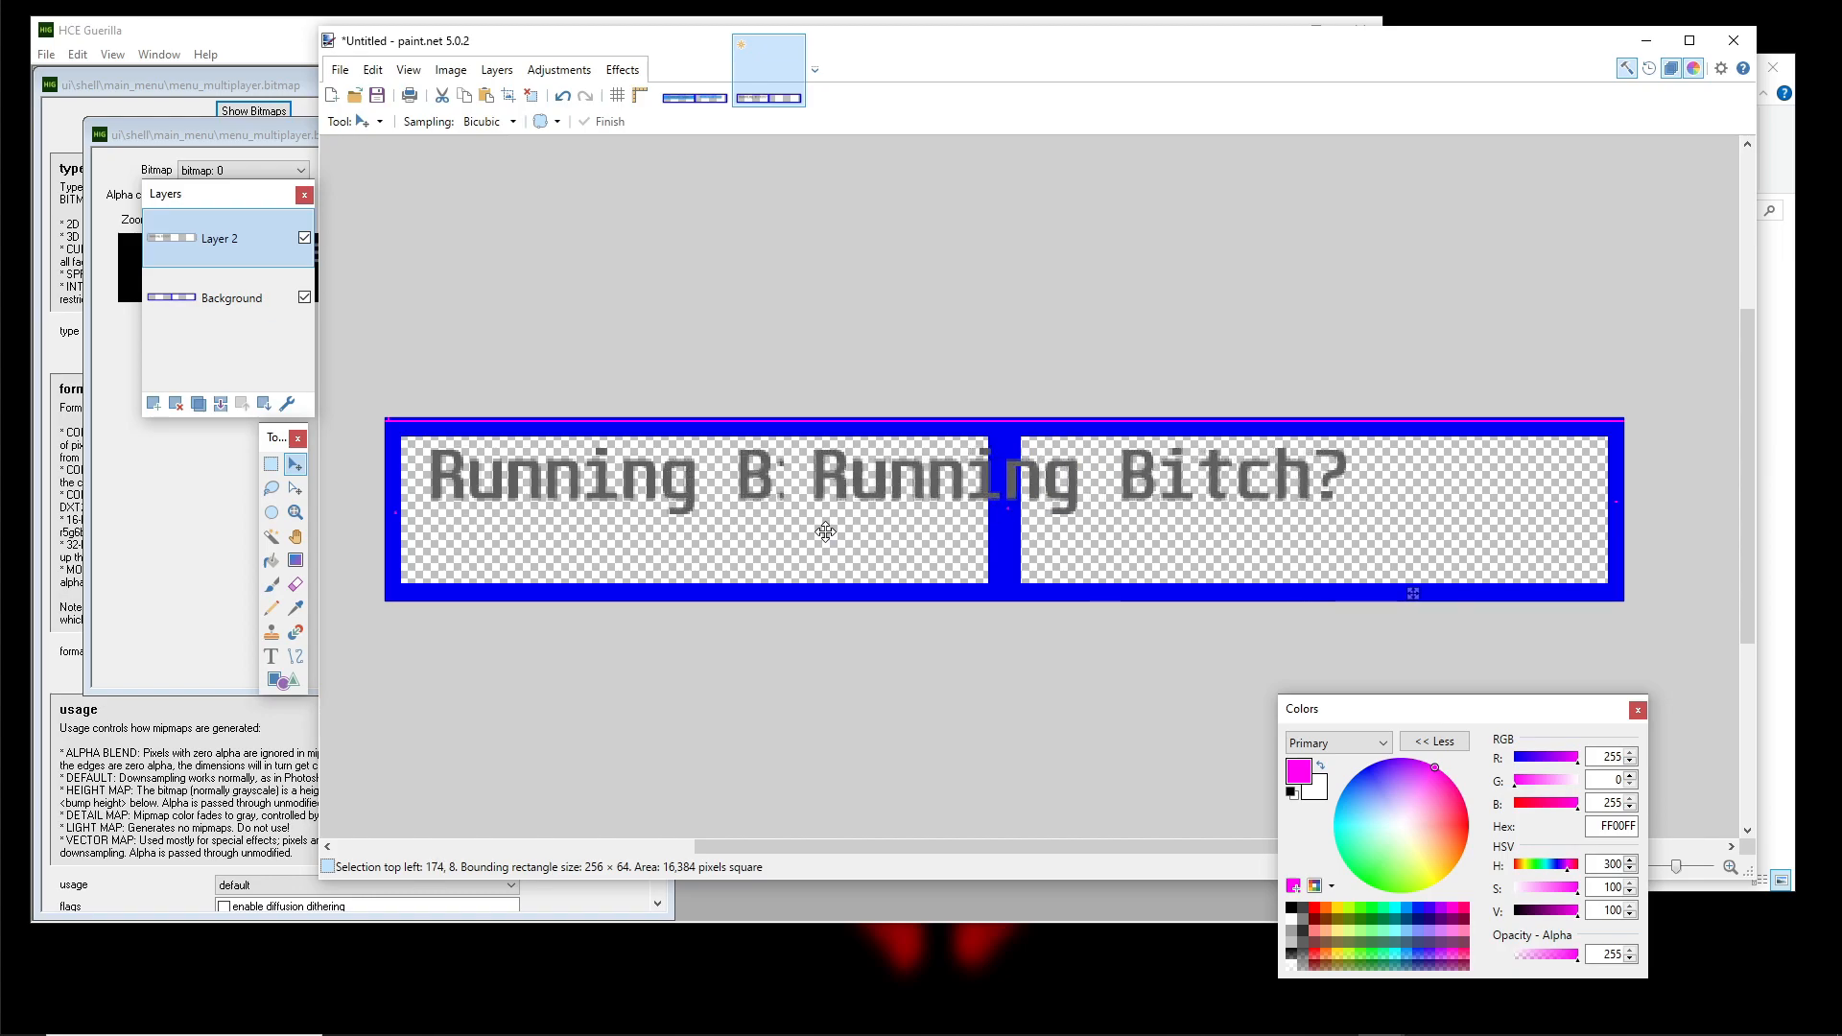
key(Right)
key(Right)
key(Right)
key(Right)
key(Right)
key(Right)
key(Right)
key(Right)
key(Right)
key(Right)
key(Right)
key(Right)
key(Right)
key(Right)
key(Right)
key(Right)
key(Right)
key(Right)
key(Right)
key(Right)
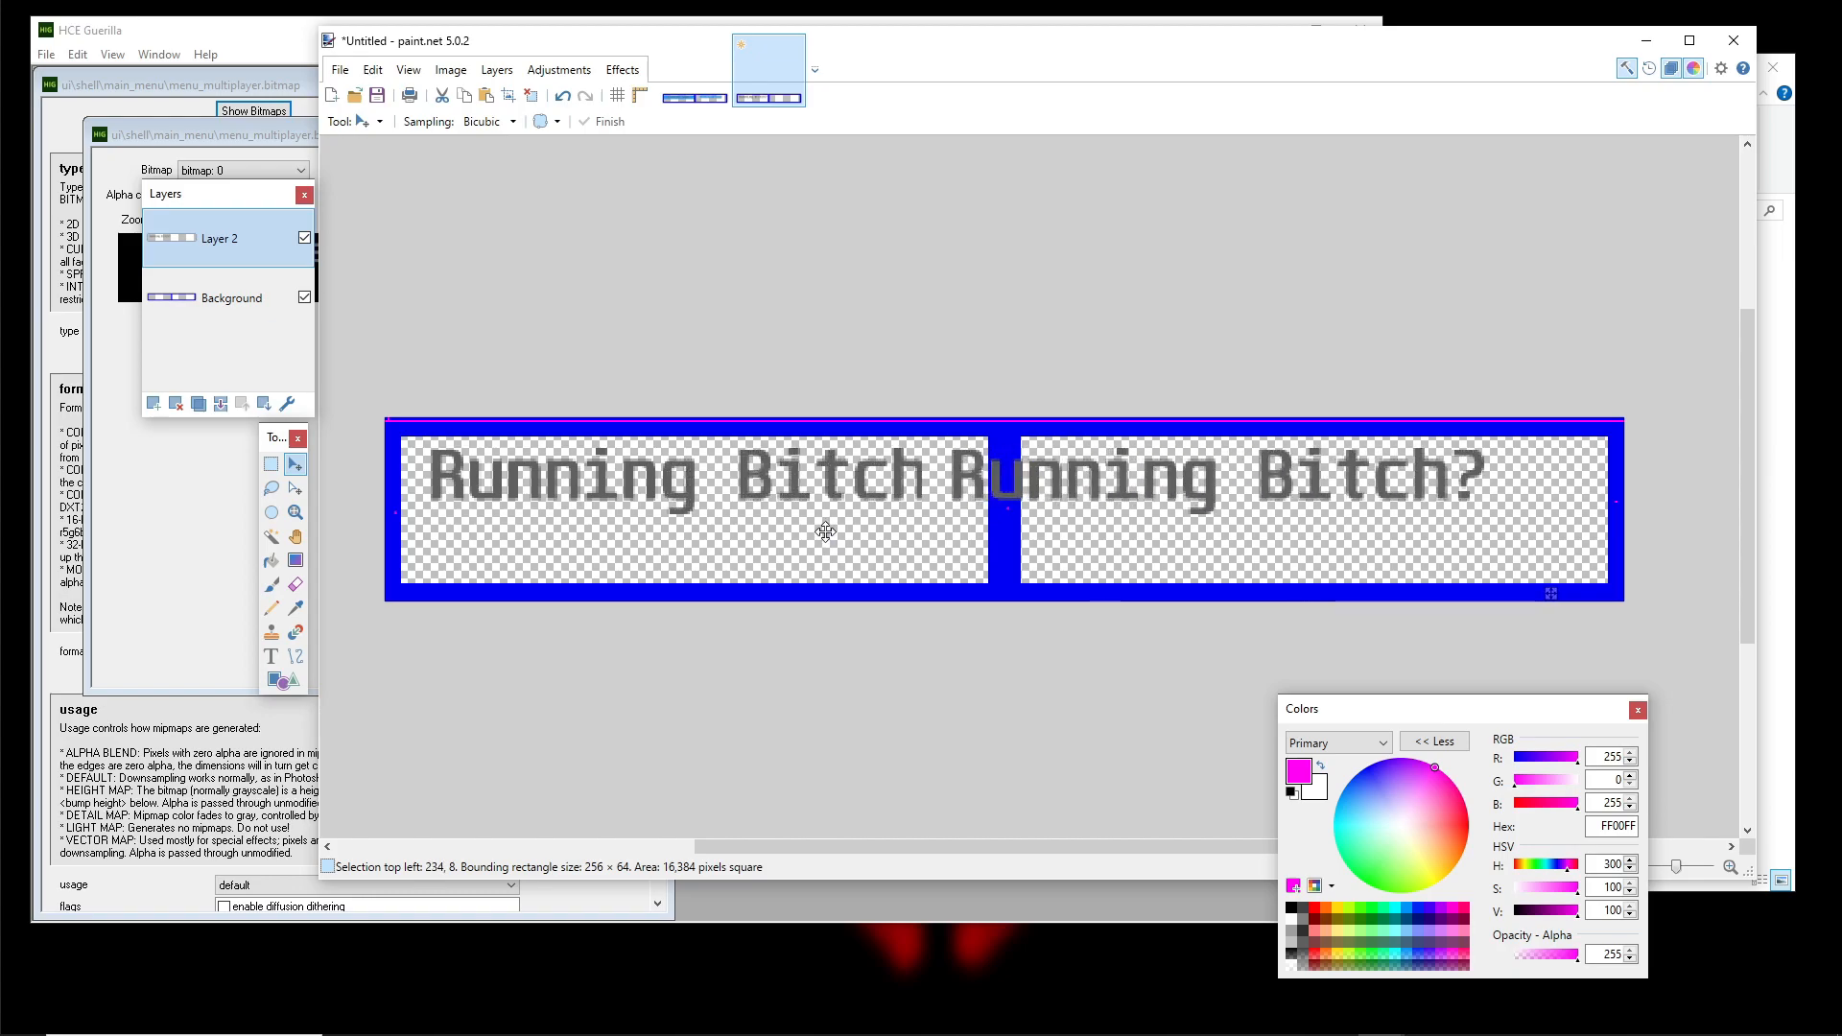
key(Right)
key(Right)
key(Right)
key(Right)
key(Right)
key(Right)
key(Right)
key(Right)
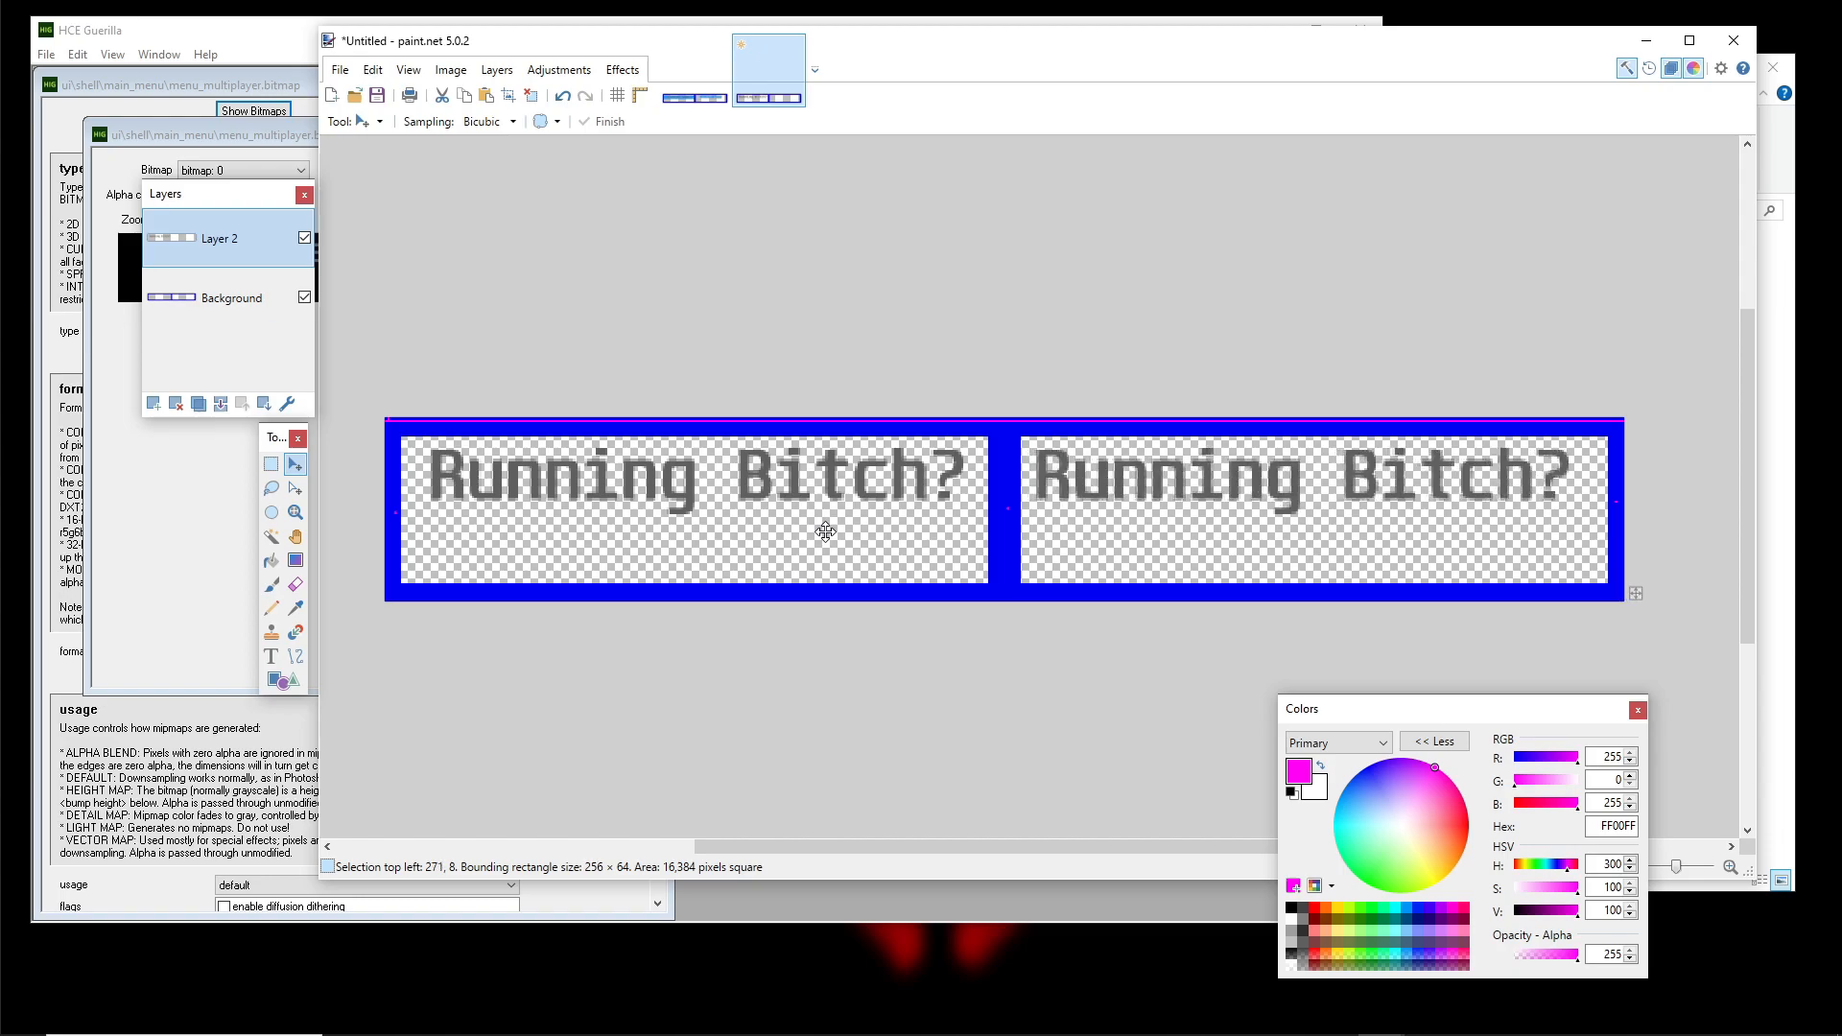
key(Right)
key(Right)
key(Right)
key(Right)
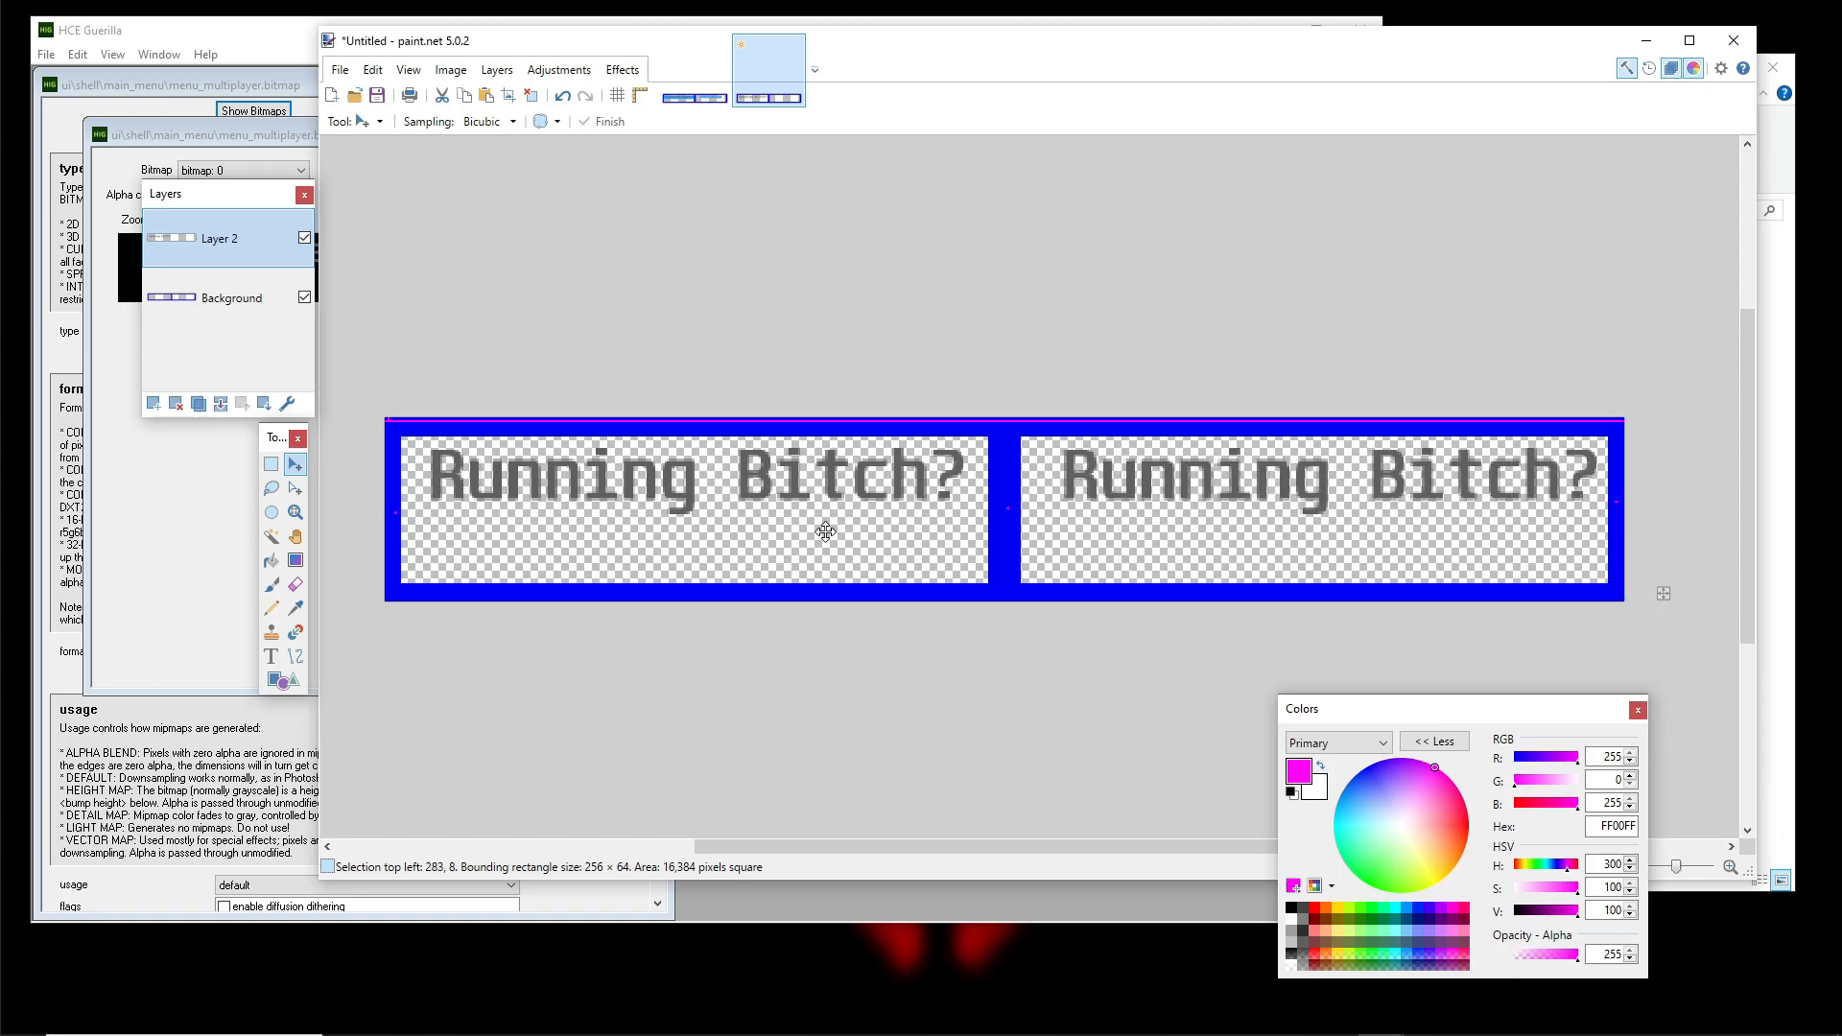
key(Right)
key(Right)
key(Right)
key(Right)
key(Right)
key(Right)
key(Right)
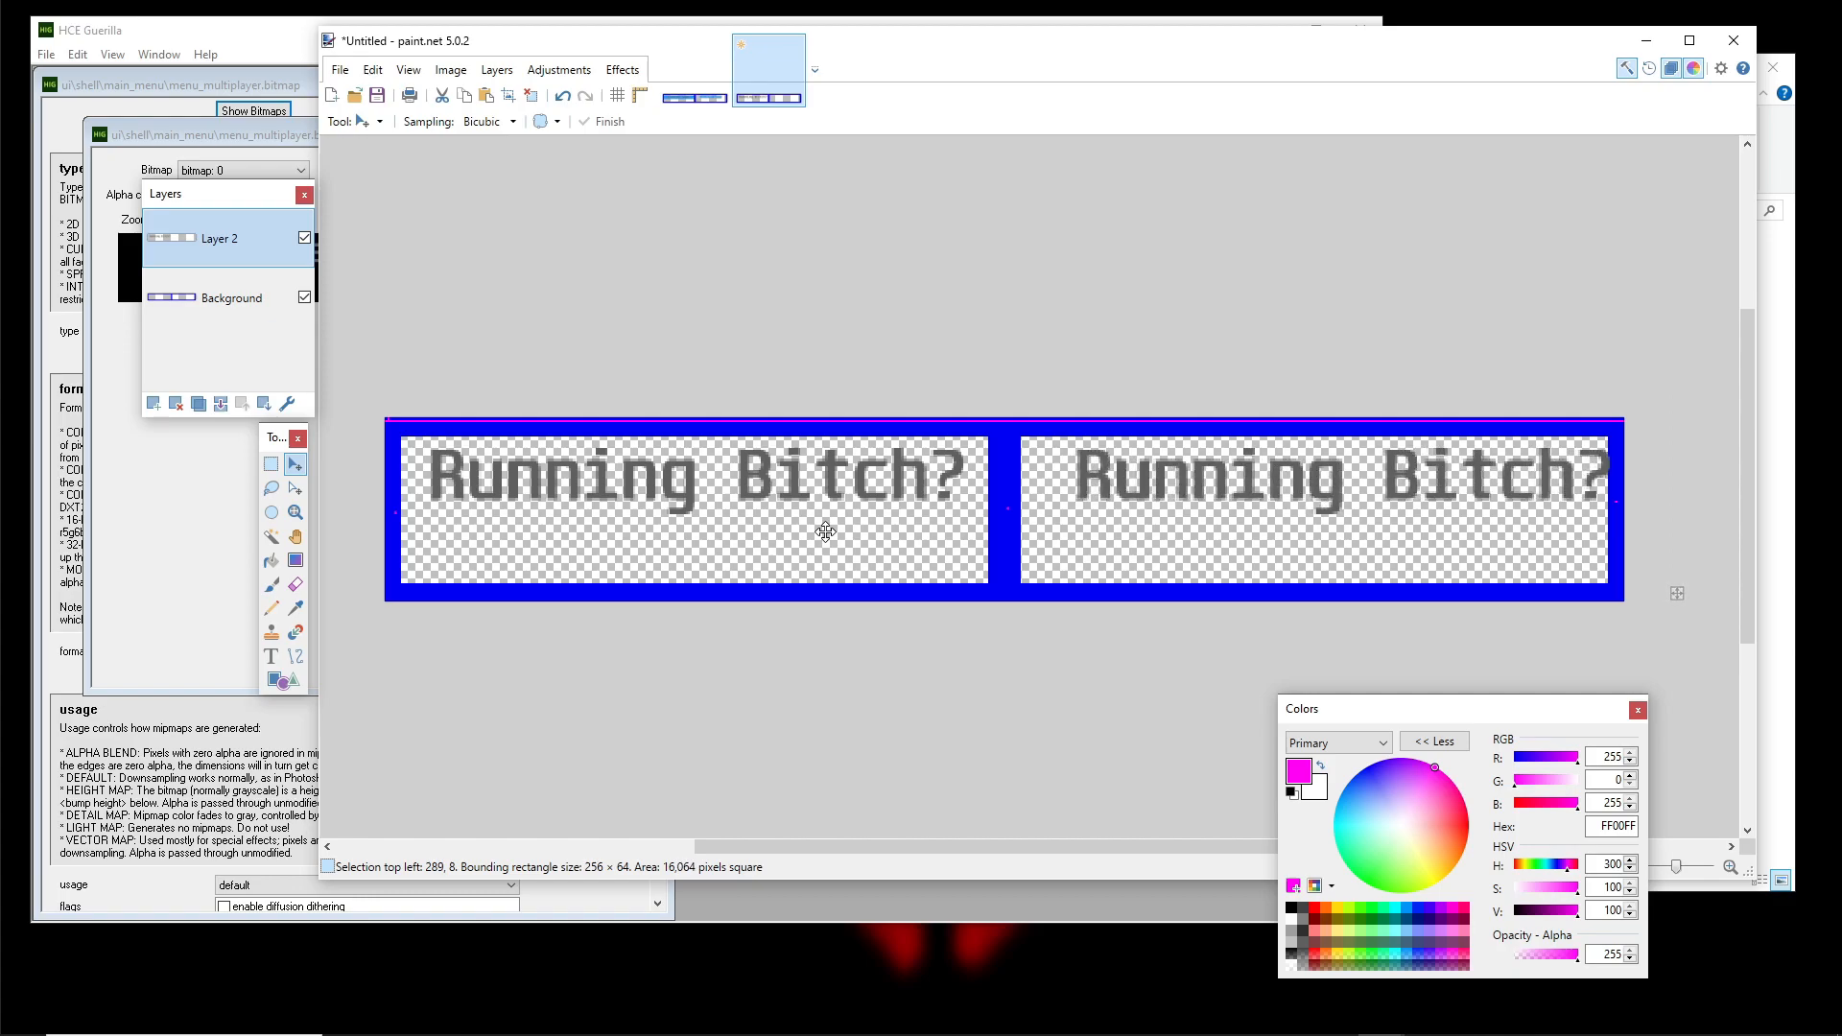
Nudge the pasted copy left within the second slot until its selection's upper-left corner sits at 272, 8
key(Left)
key(Left)
key(Left)
key(Left)
key(Left)
key(Left)
key(Left)
key(Left)
key(Left)
key(Left)
key(Left)
key(Left)
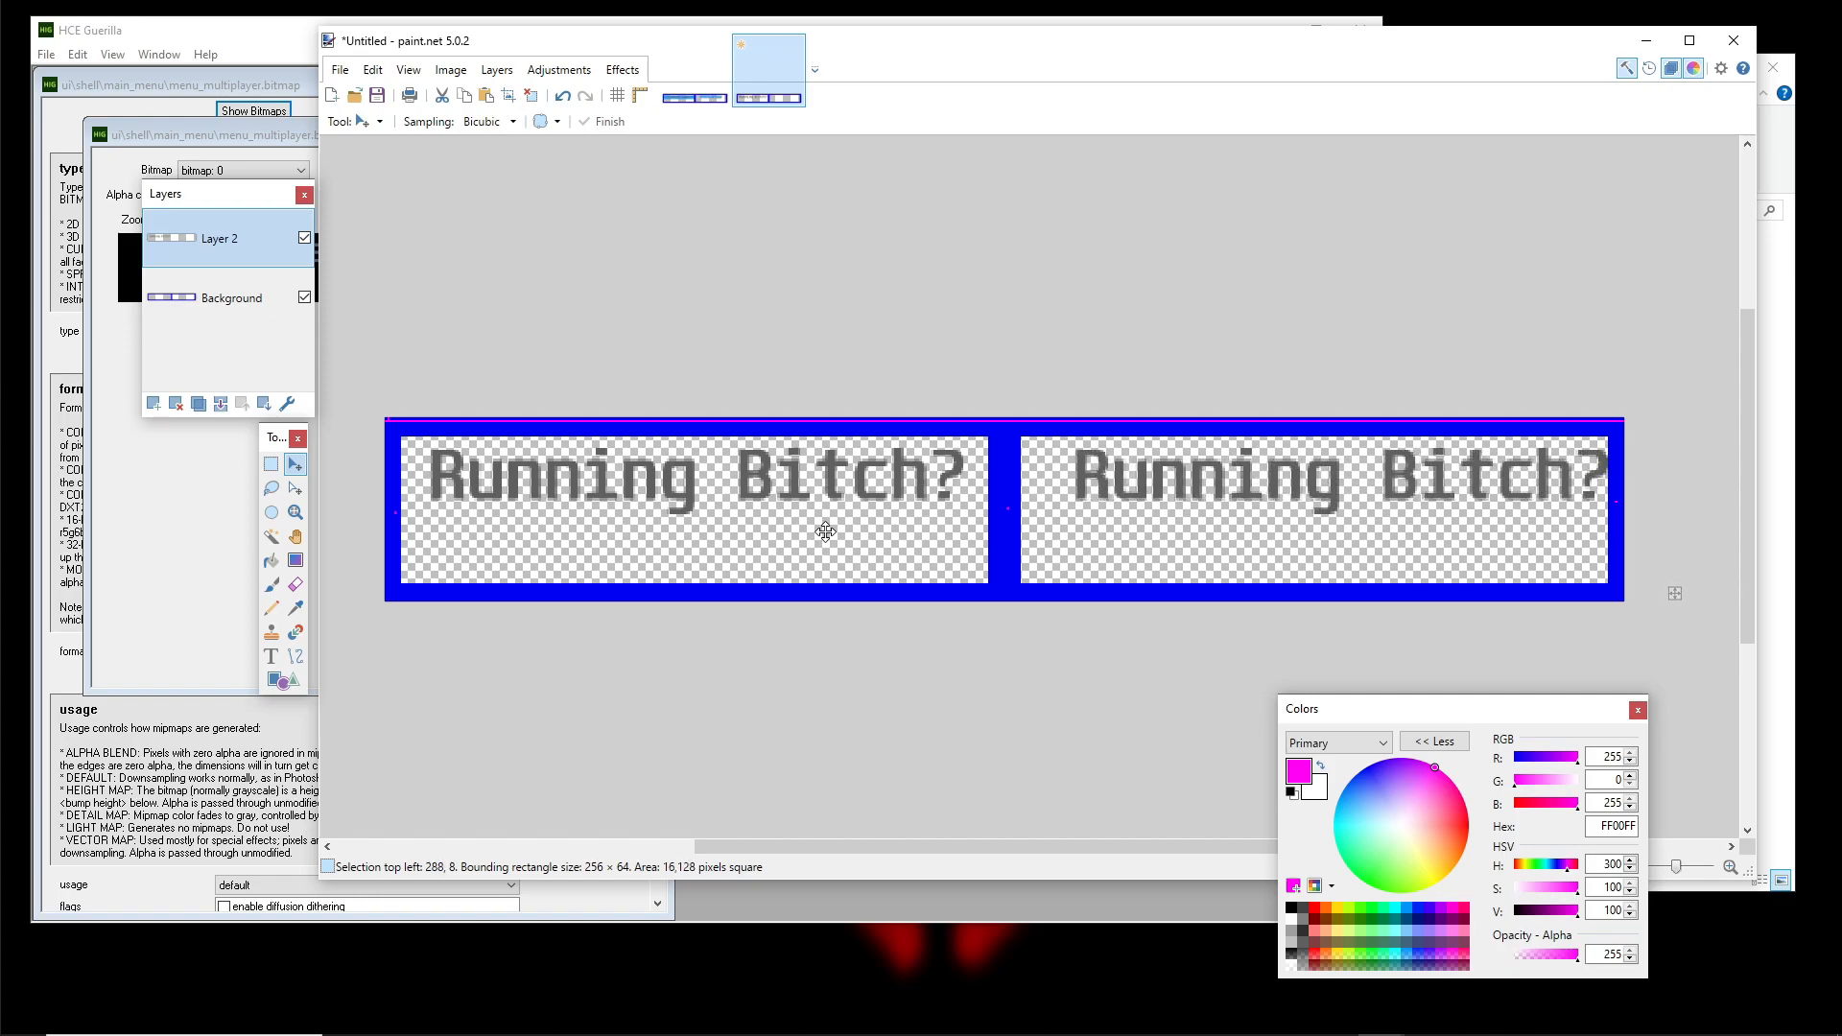
key(Left)
key(Left)
key(Left)
key(Left)
key(Left)
key(Left)
key(Left)
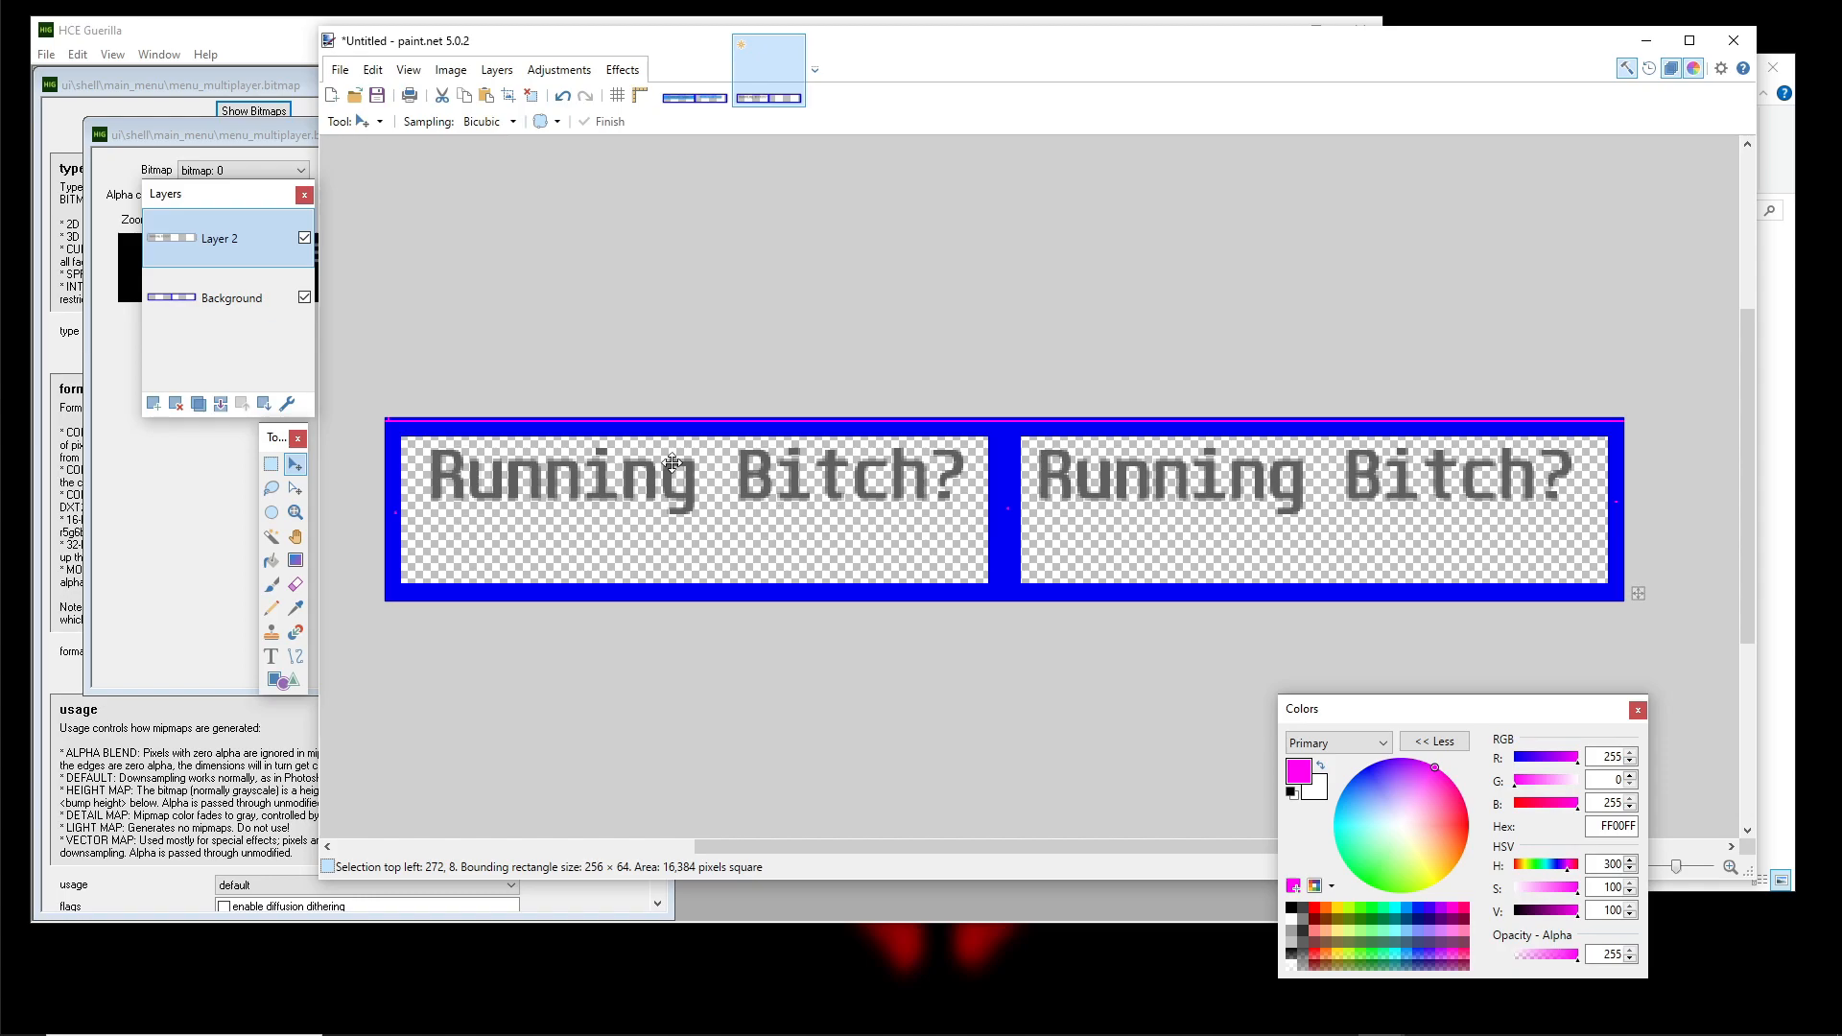
Nudge the pasted copy 5 pixels right so its selection fills the second slot, starting at 277, 8
scroll(1073, 518, up, 4)
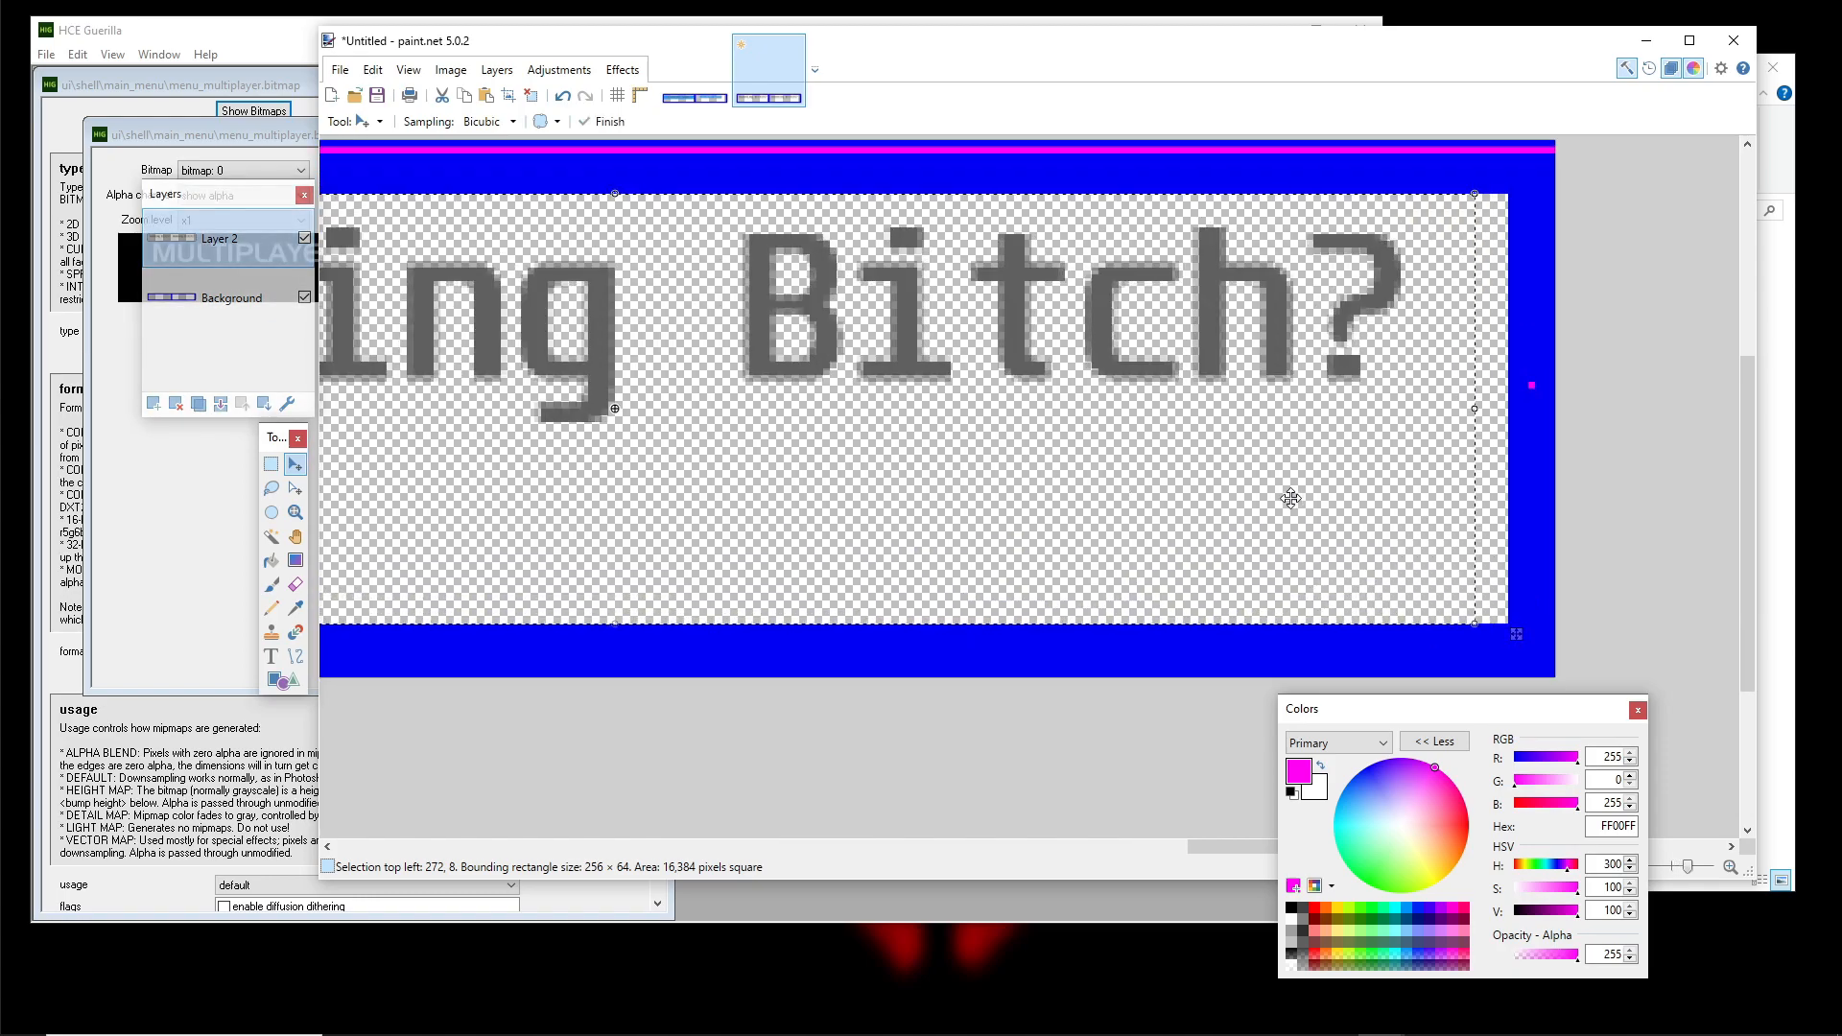
key(Right)
key(Right)
key(Right)
key(Right)
key(Right)
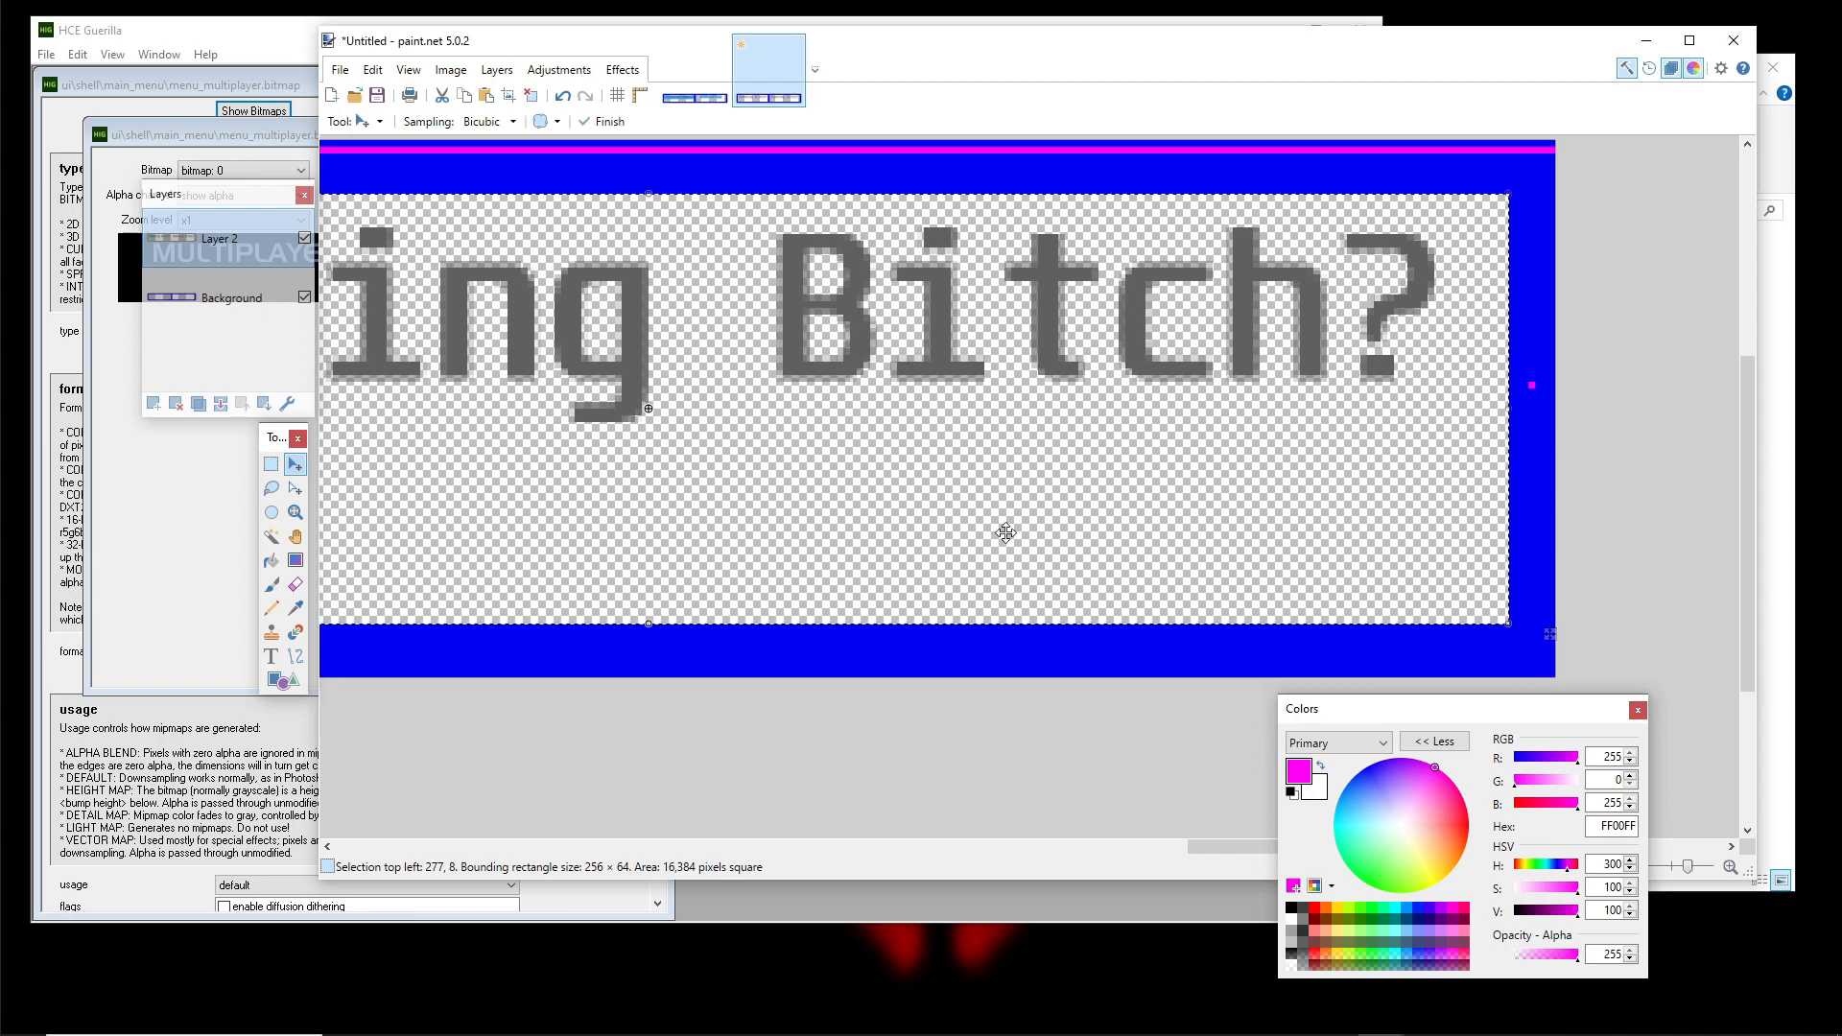
Lighten the second slot's text using Brightness / Contrast, with brightness raised to about 87 and contrast lowered, and deselect it
scroll(1206, 510, down, 2)
scroll(893, 466, left, 3)
scroll(1013, 459, down, 5)
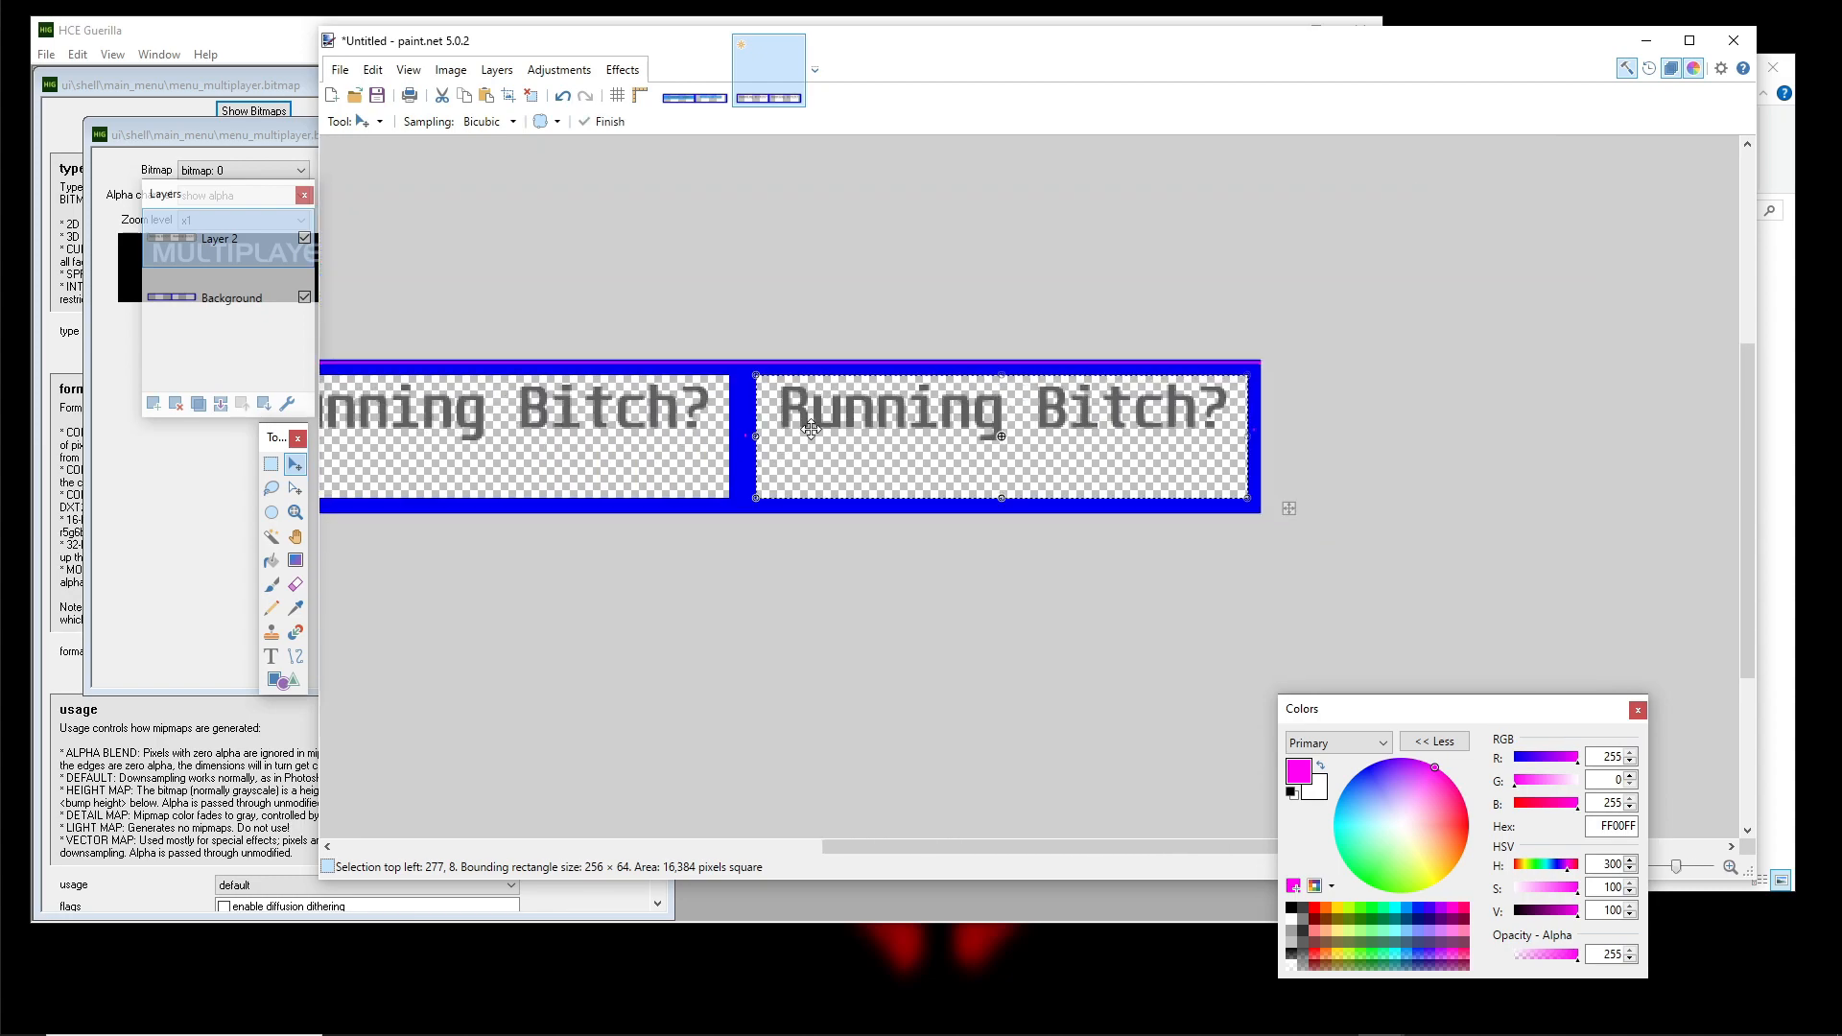
scroll(864, 493, up, 1)
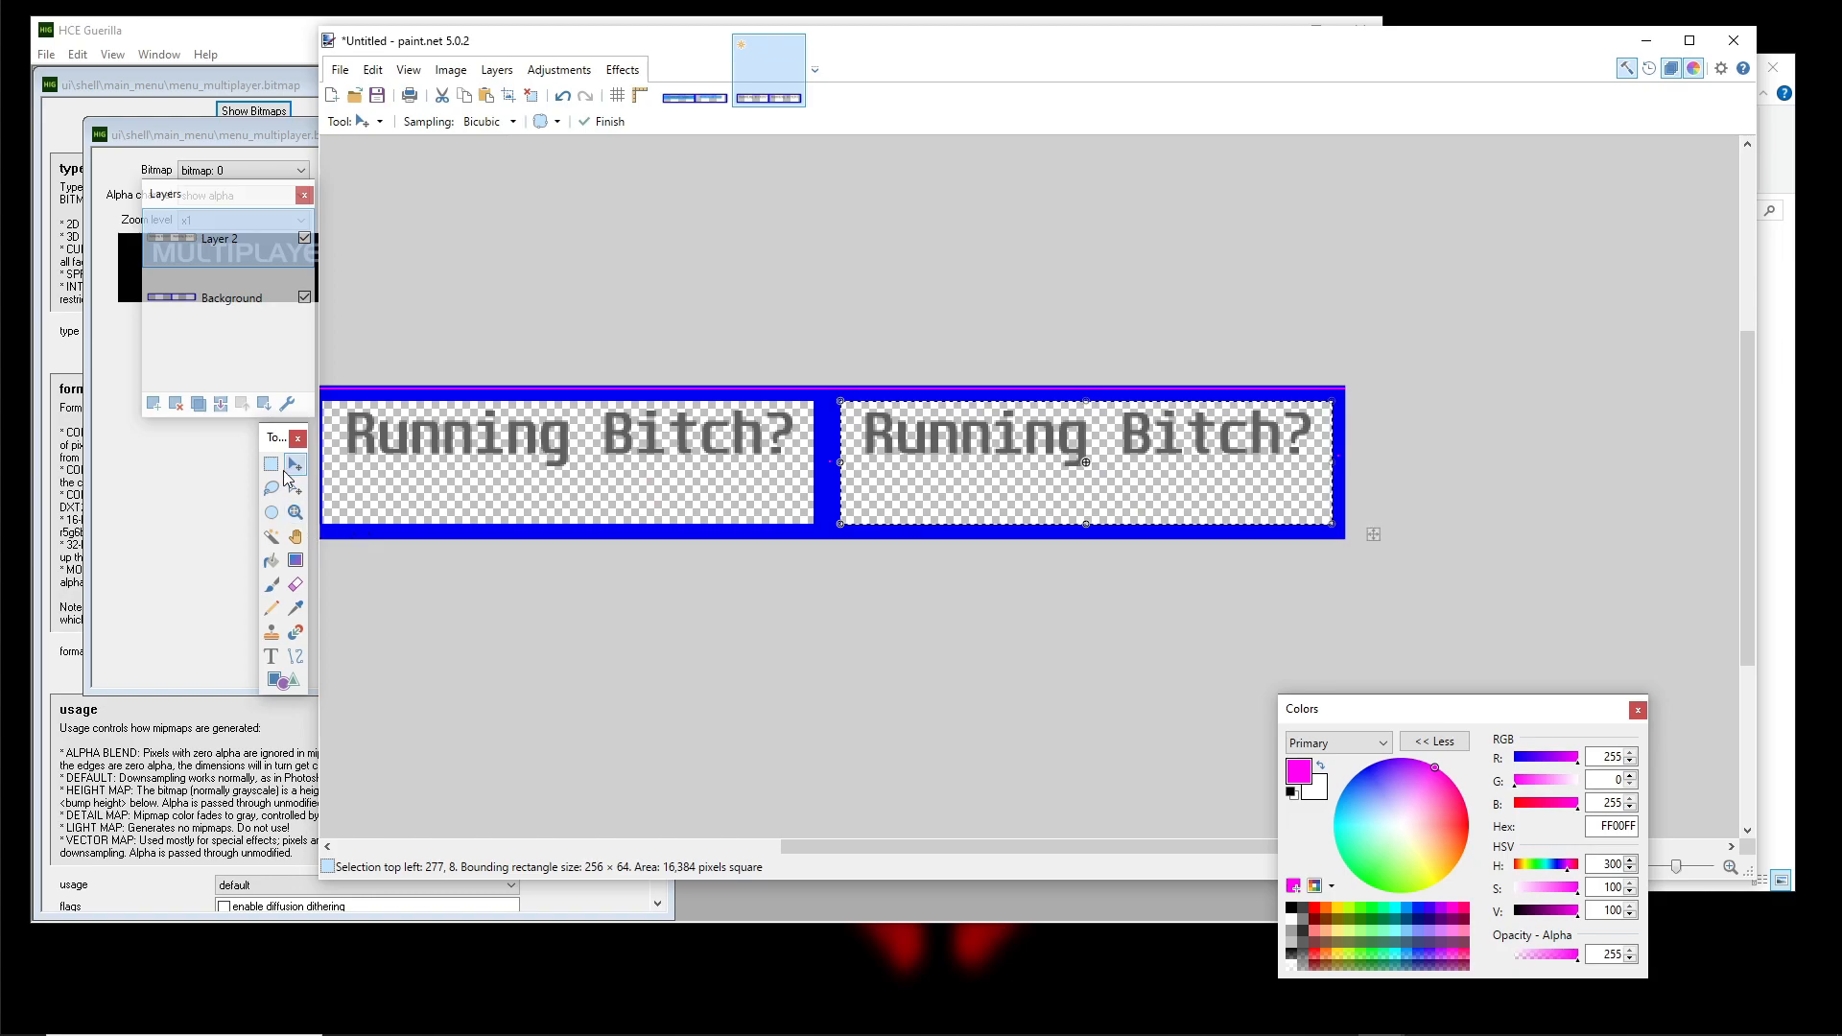
click(559, 70)
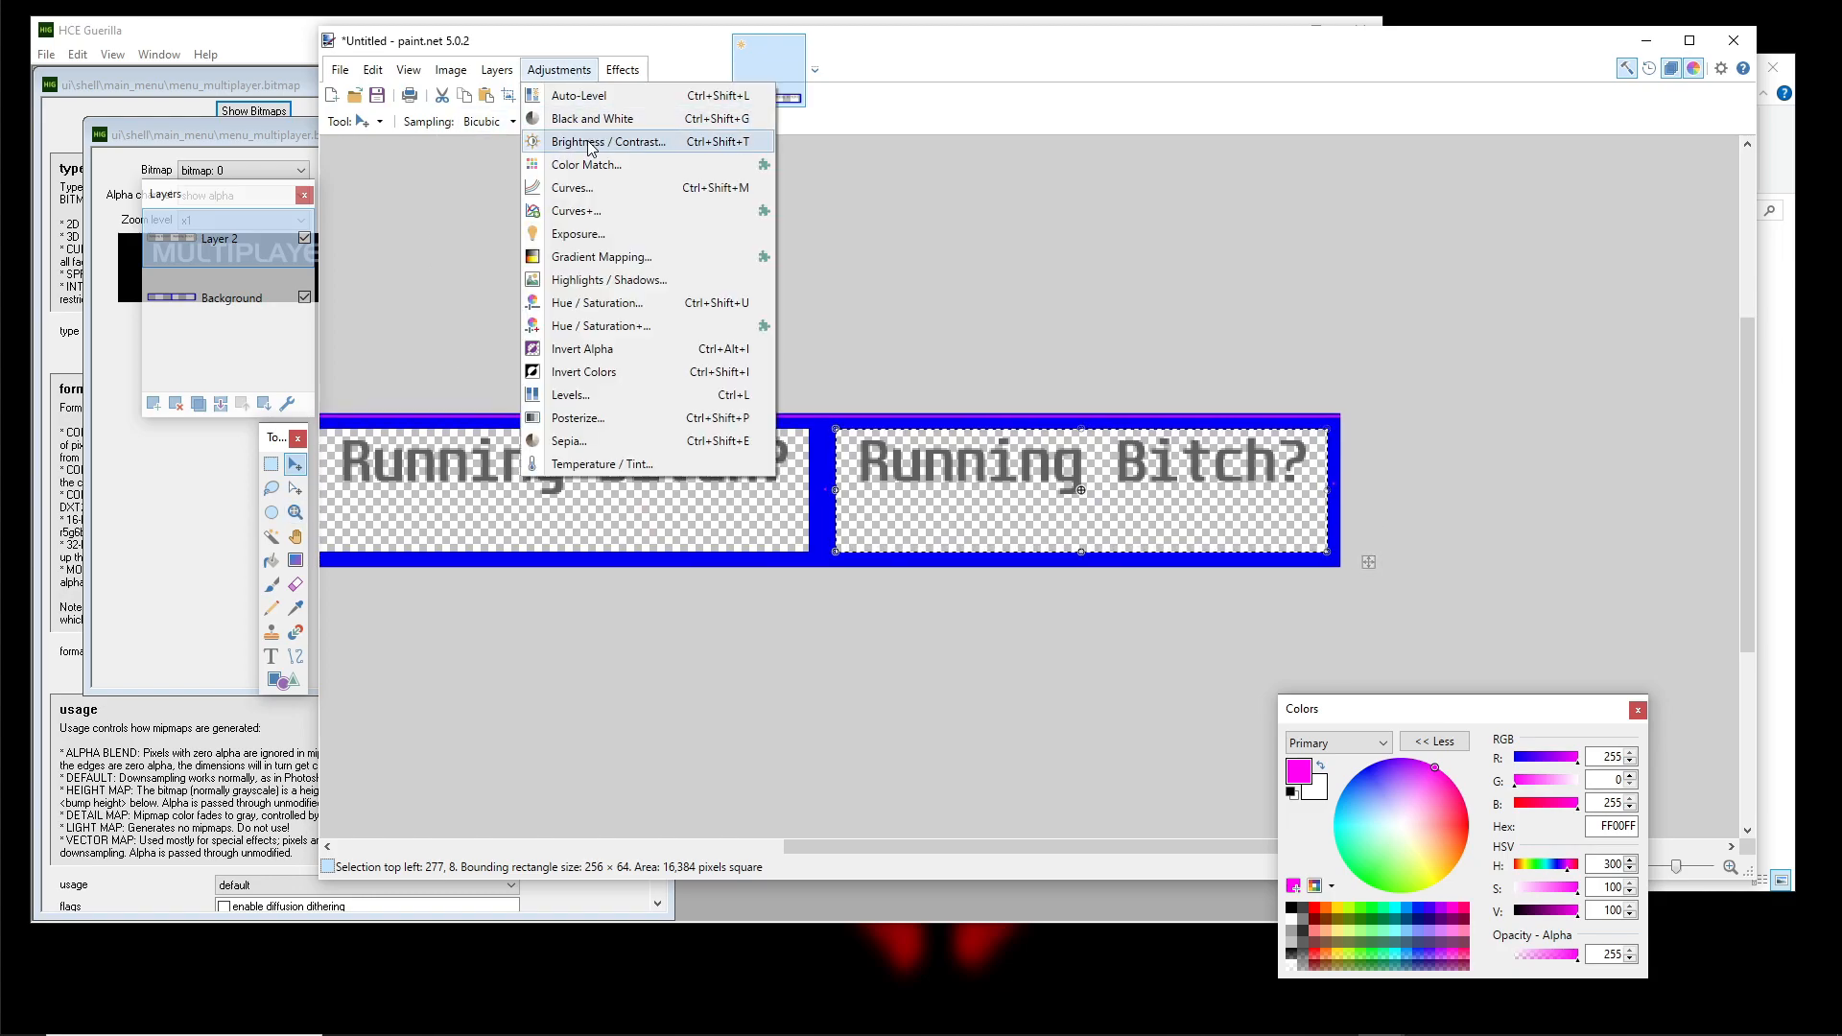
click(576, 136)
drag(994, 383, 1273, 299)
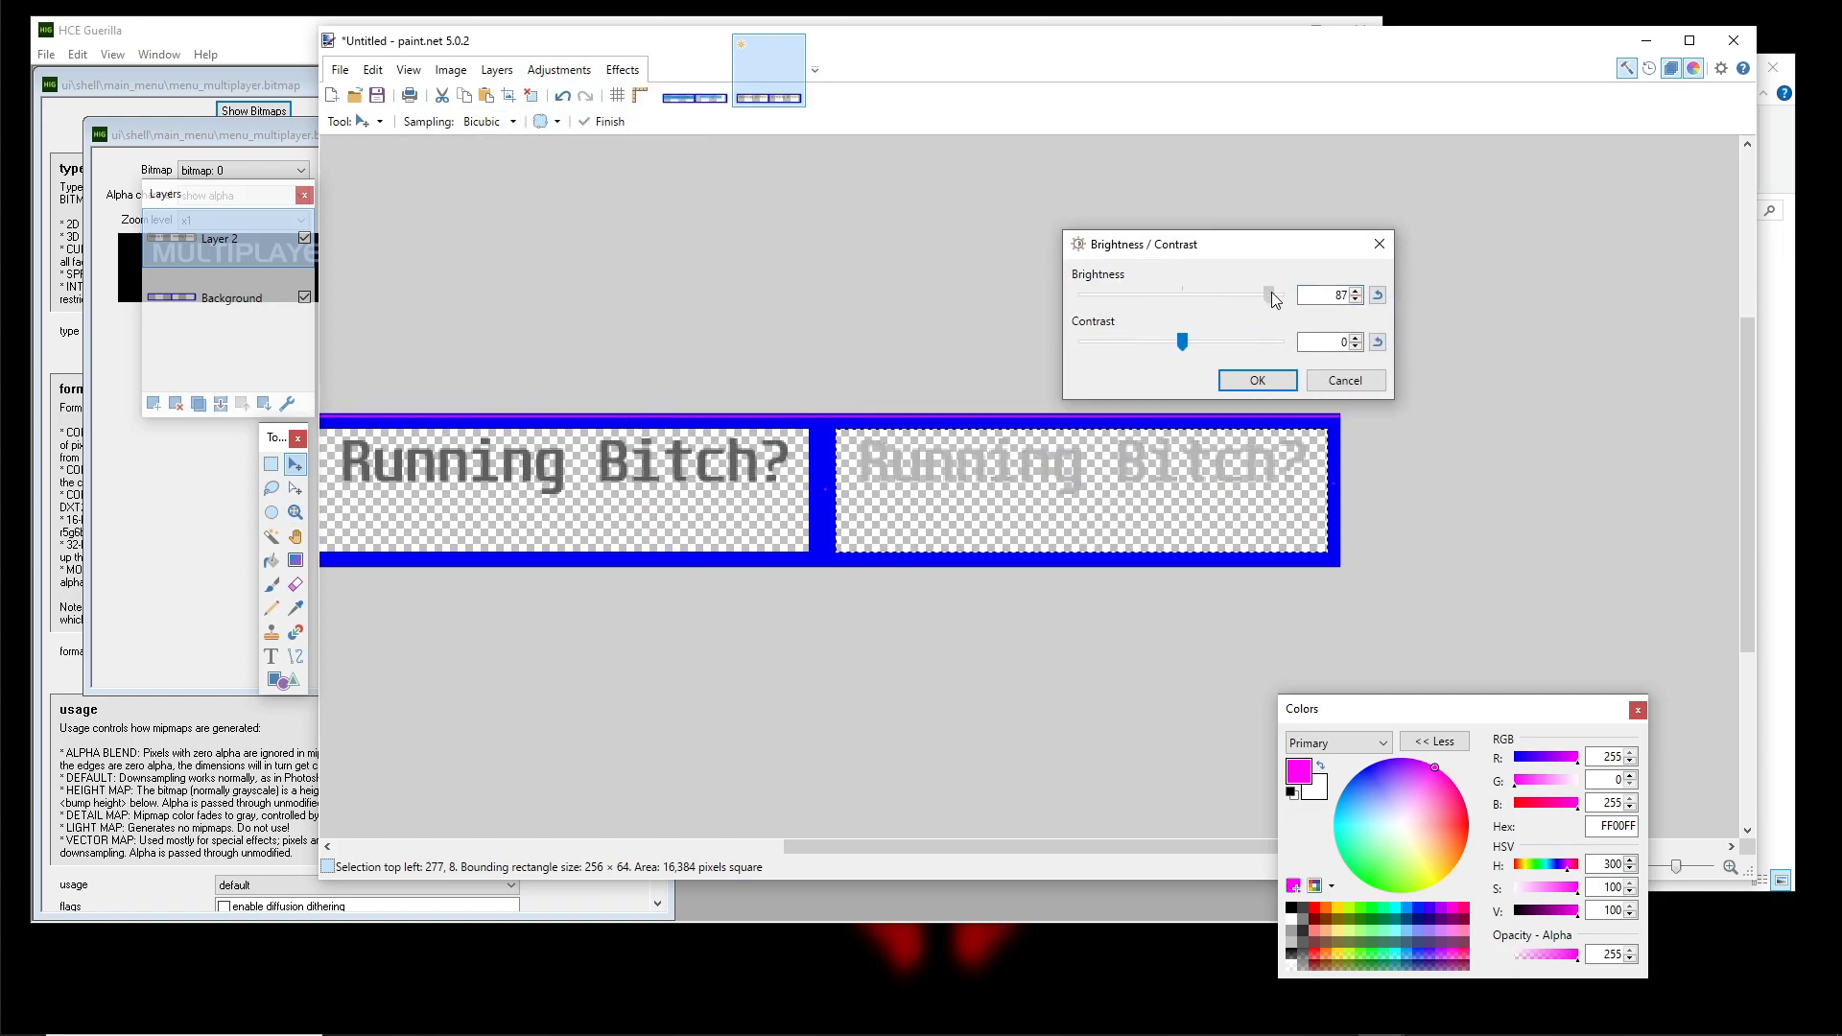
drag(1181, 342, 1111, 357)
click(1250, 379)
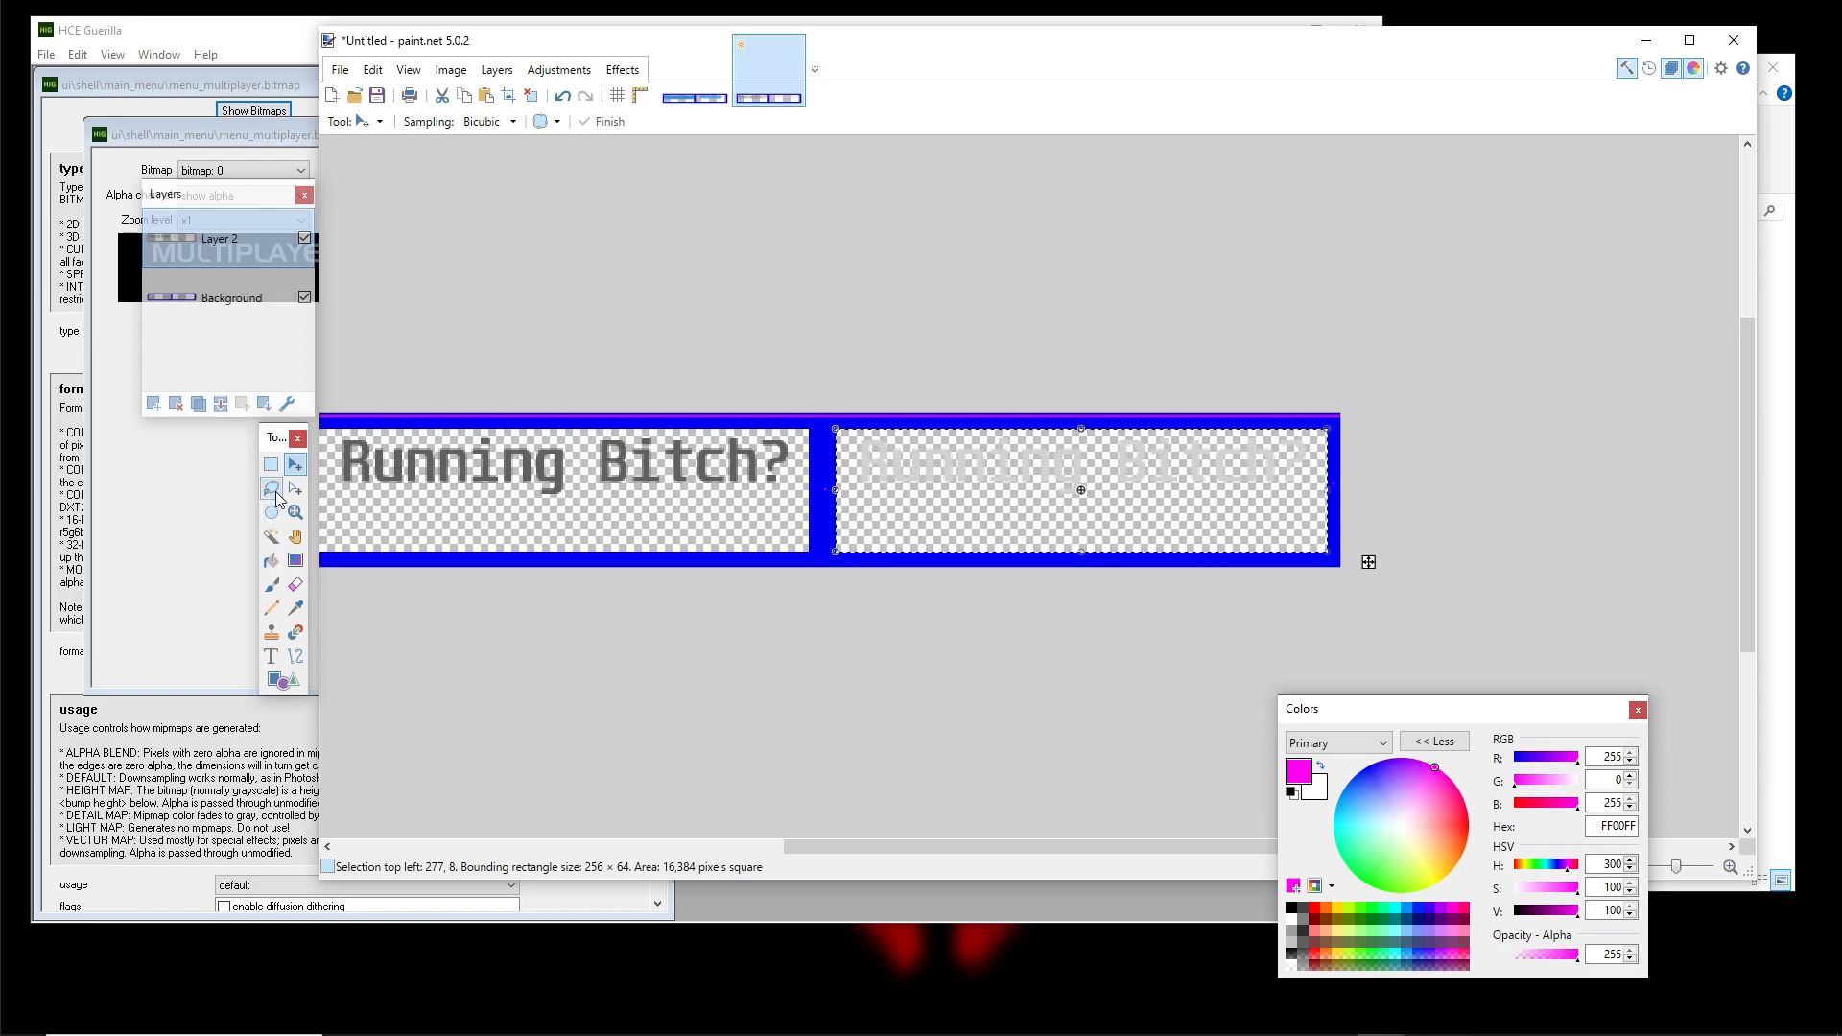
click(271, 465)
click(573, 612)
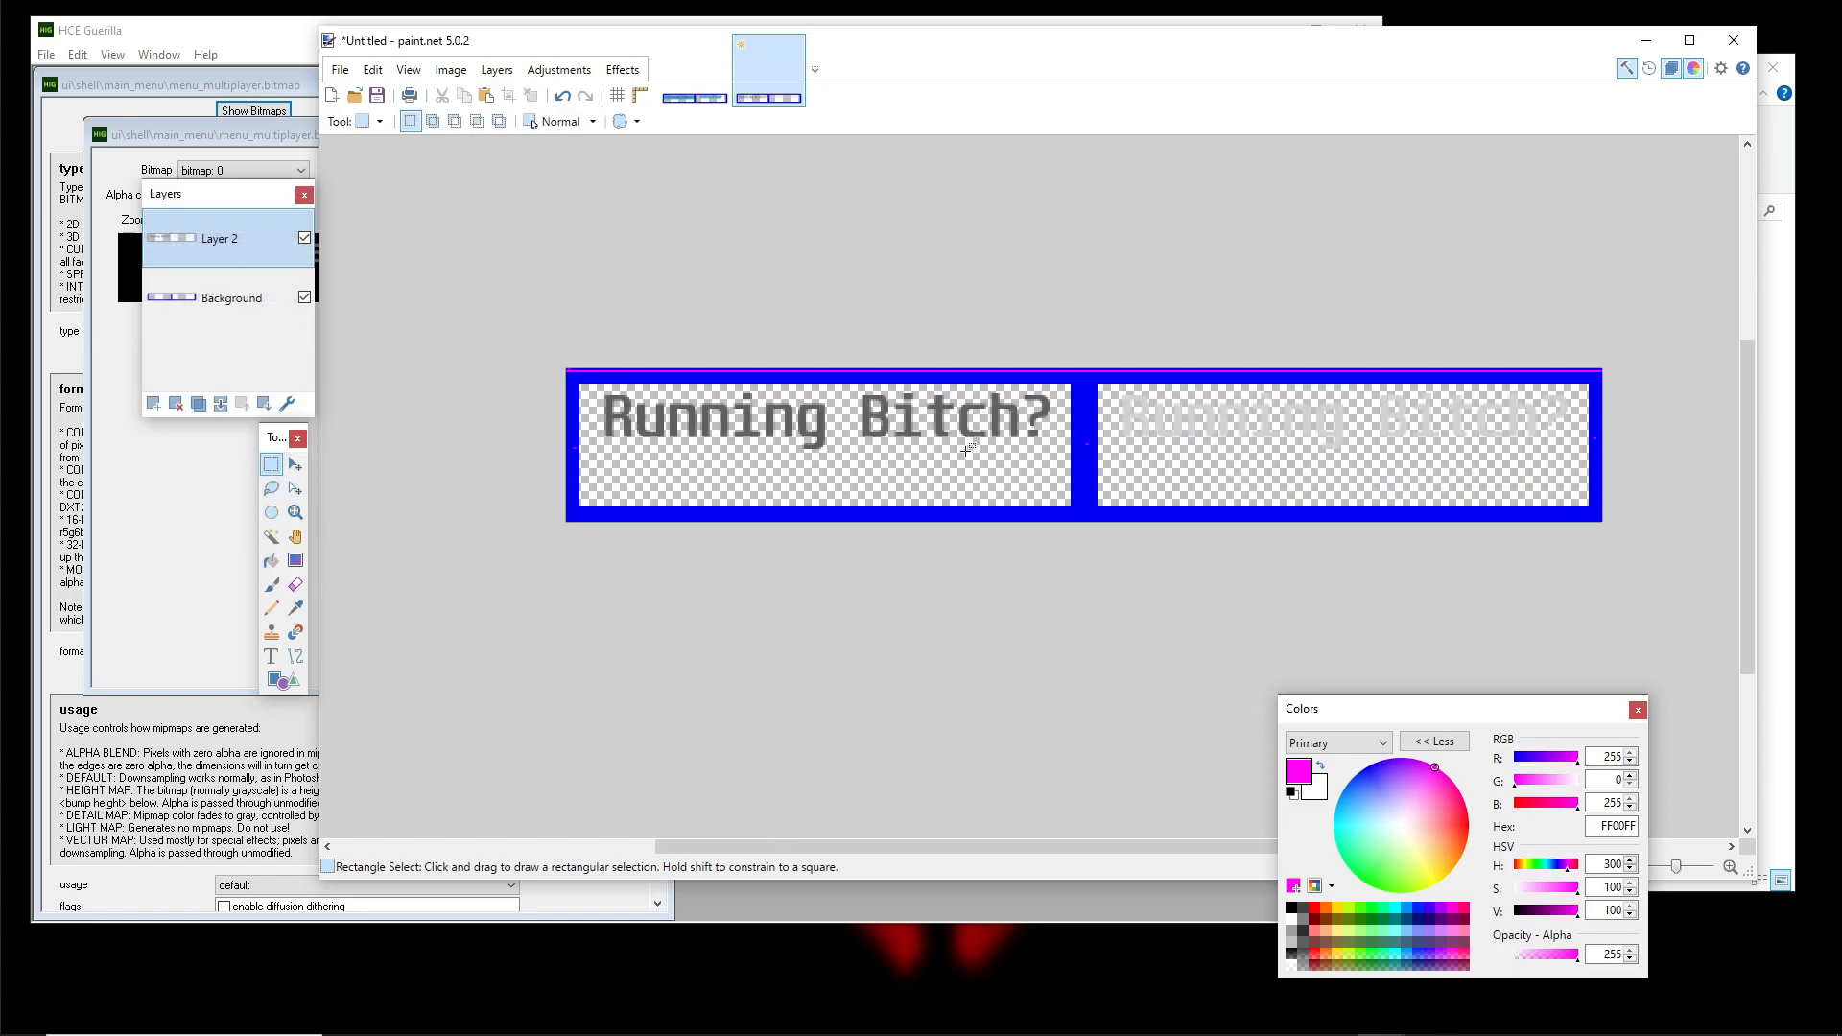
drag(1126, 398, 1057, 411)
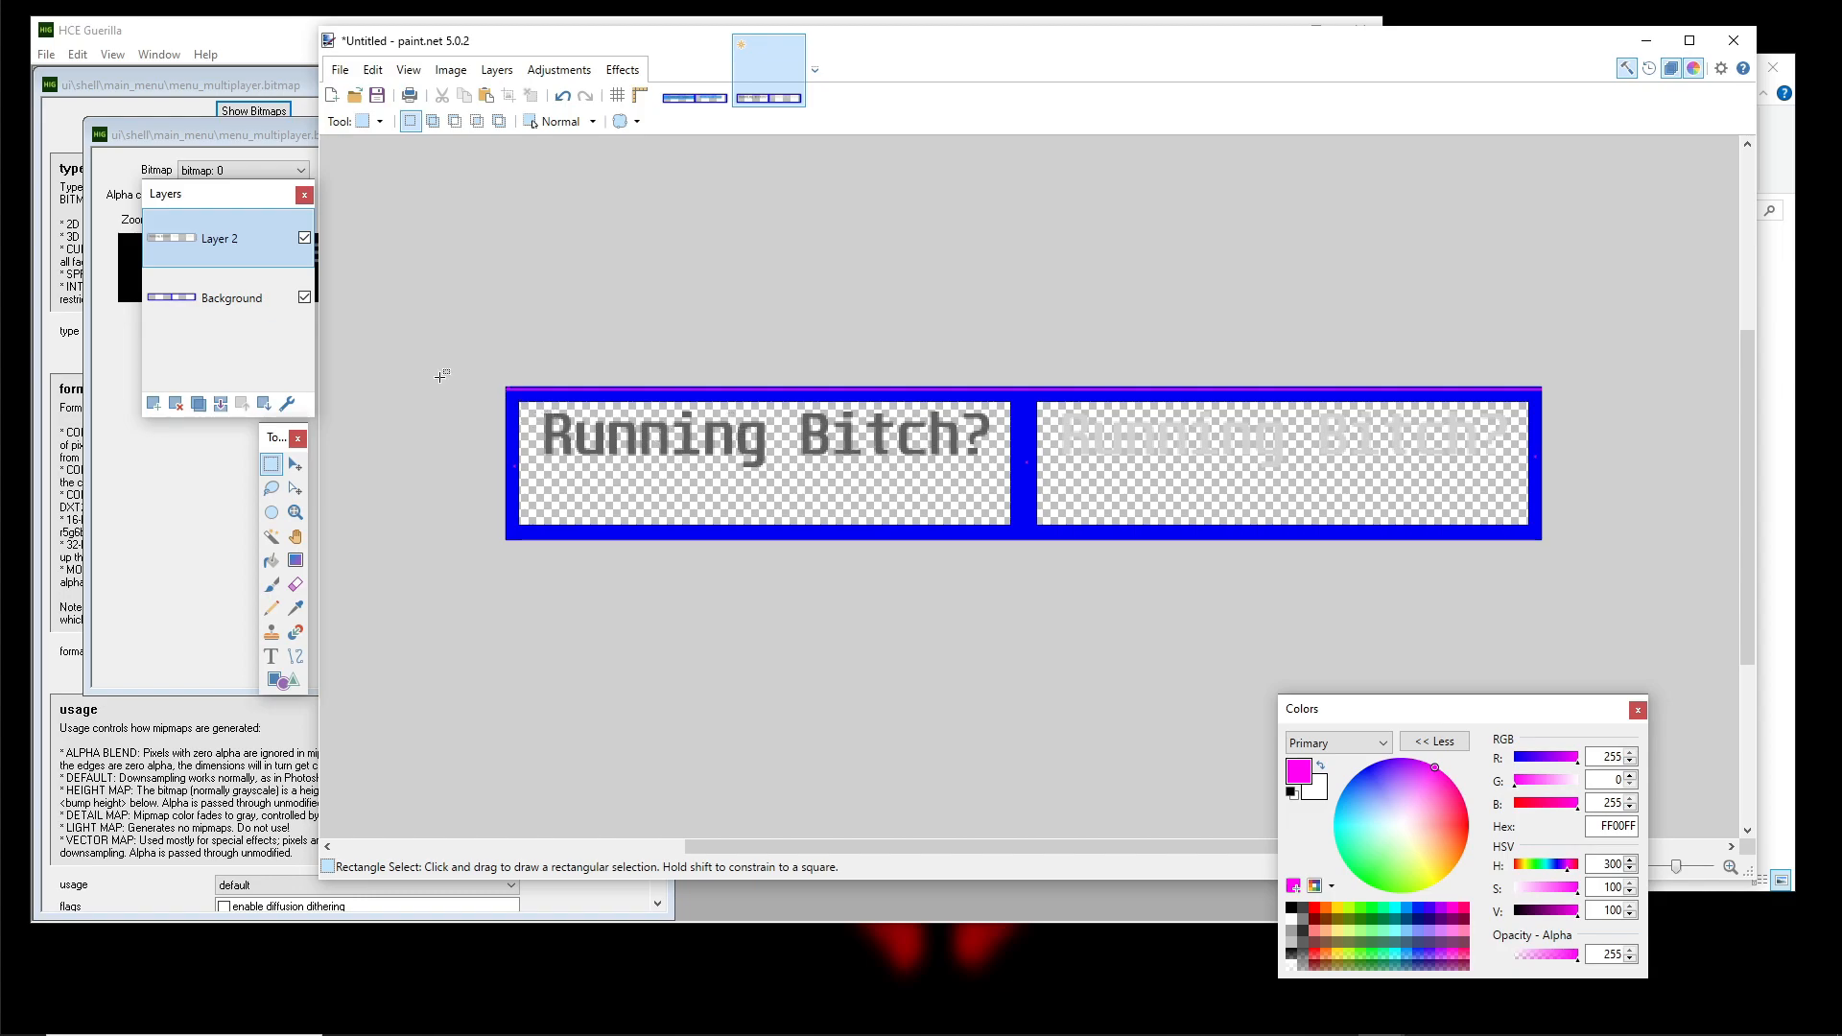
Make the Background layer active and hide Layer 2, bringing the plate's upper-left corner into close view
click(222, 301)
scroll(844, 413, up, 4)
scroll(1036, 434, down, 4)
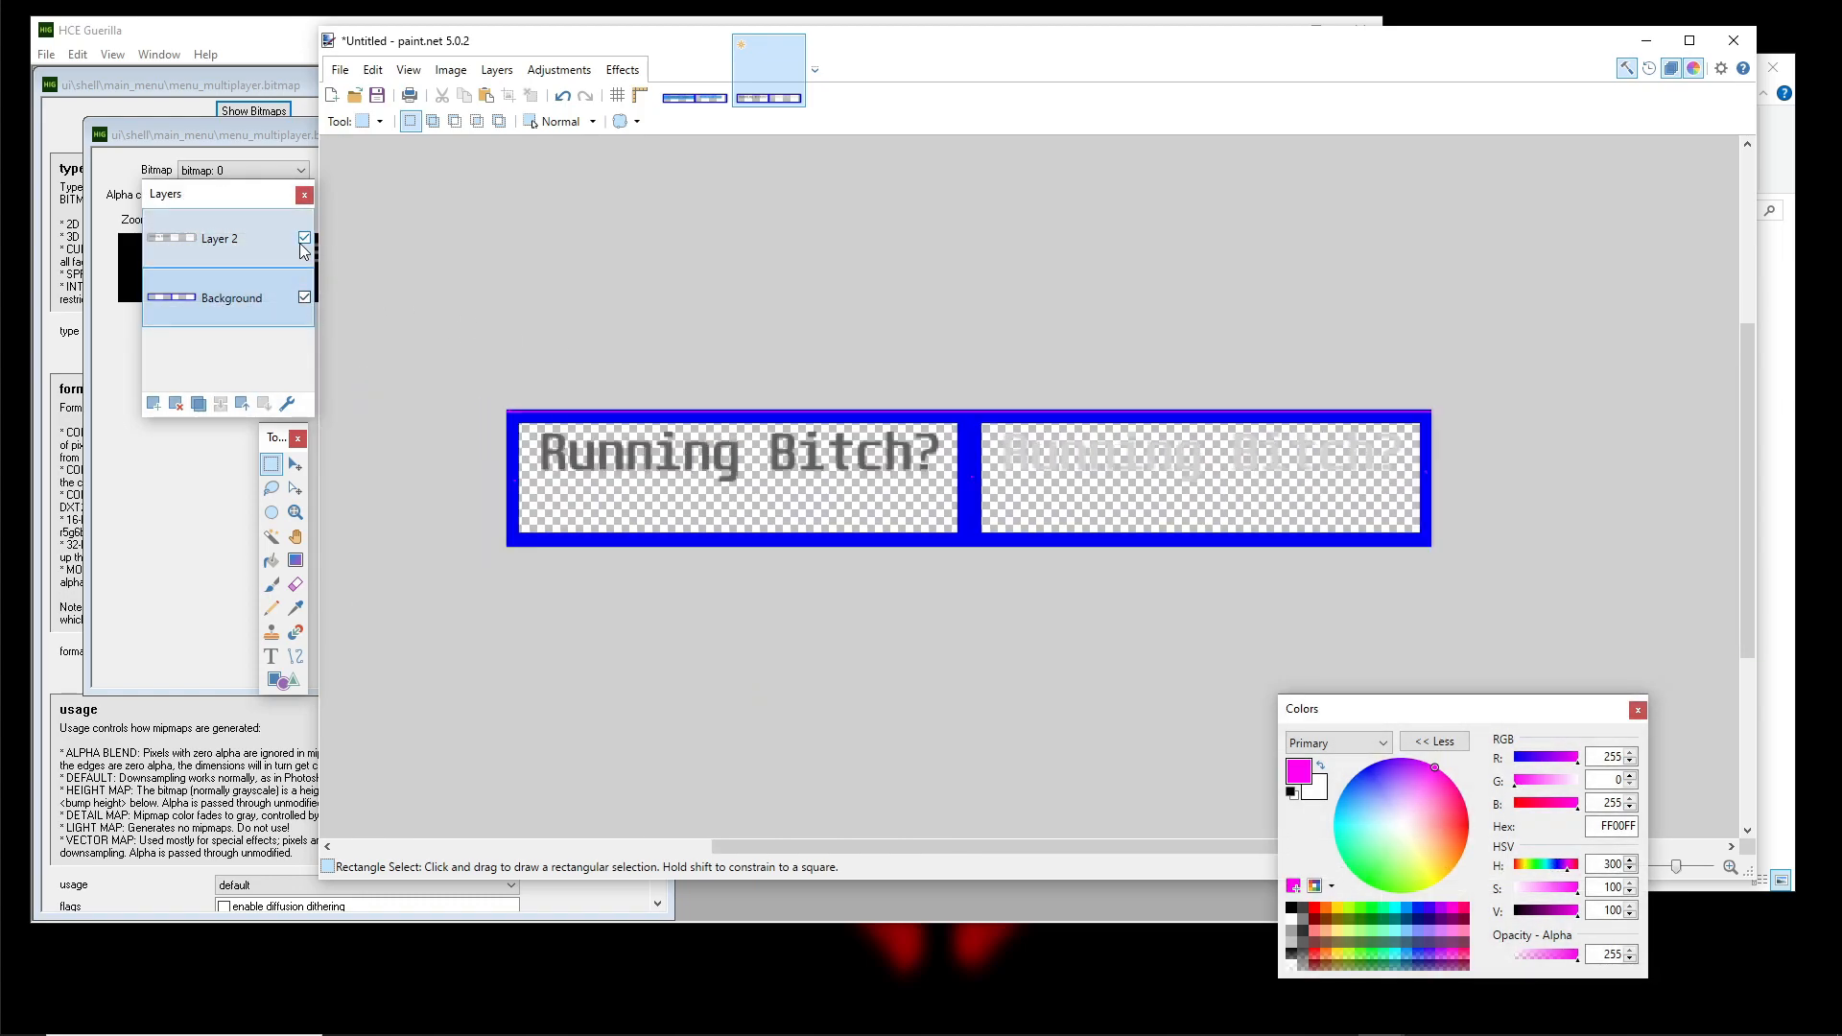
click(303, 239)
scroll(739, 432, up, 5)
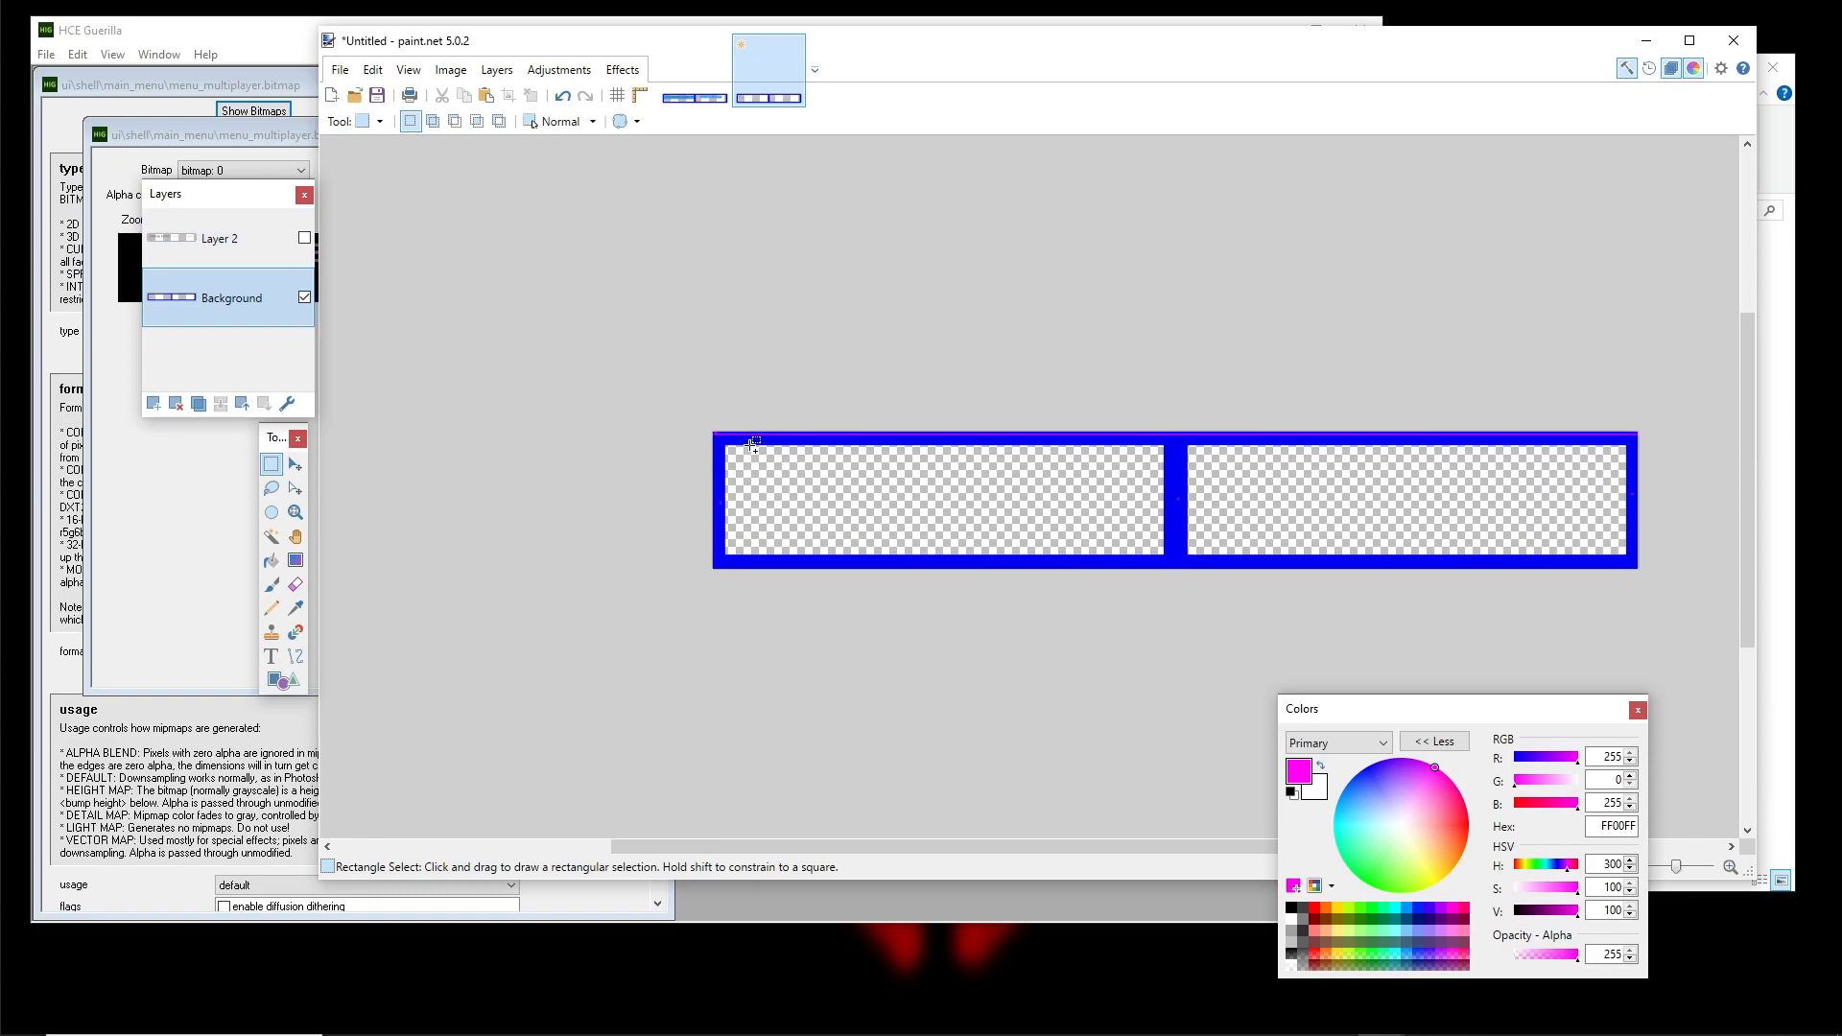
scroll(792, 532, up, 4)
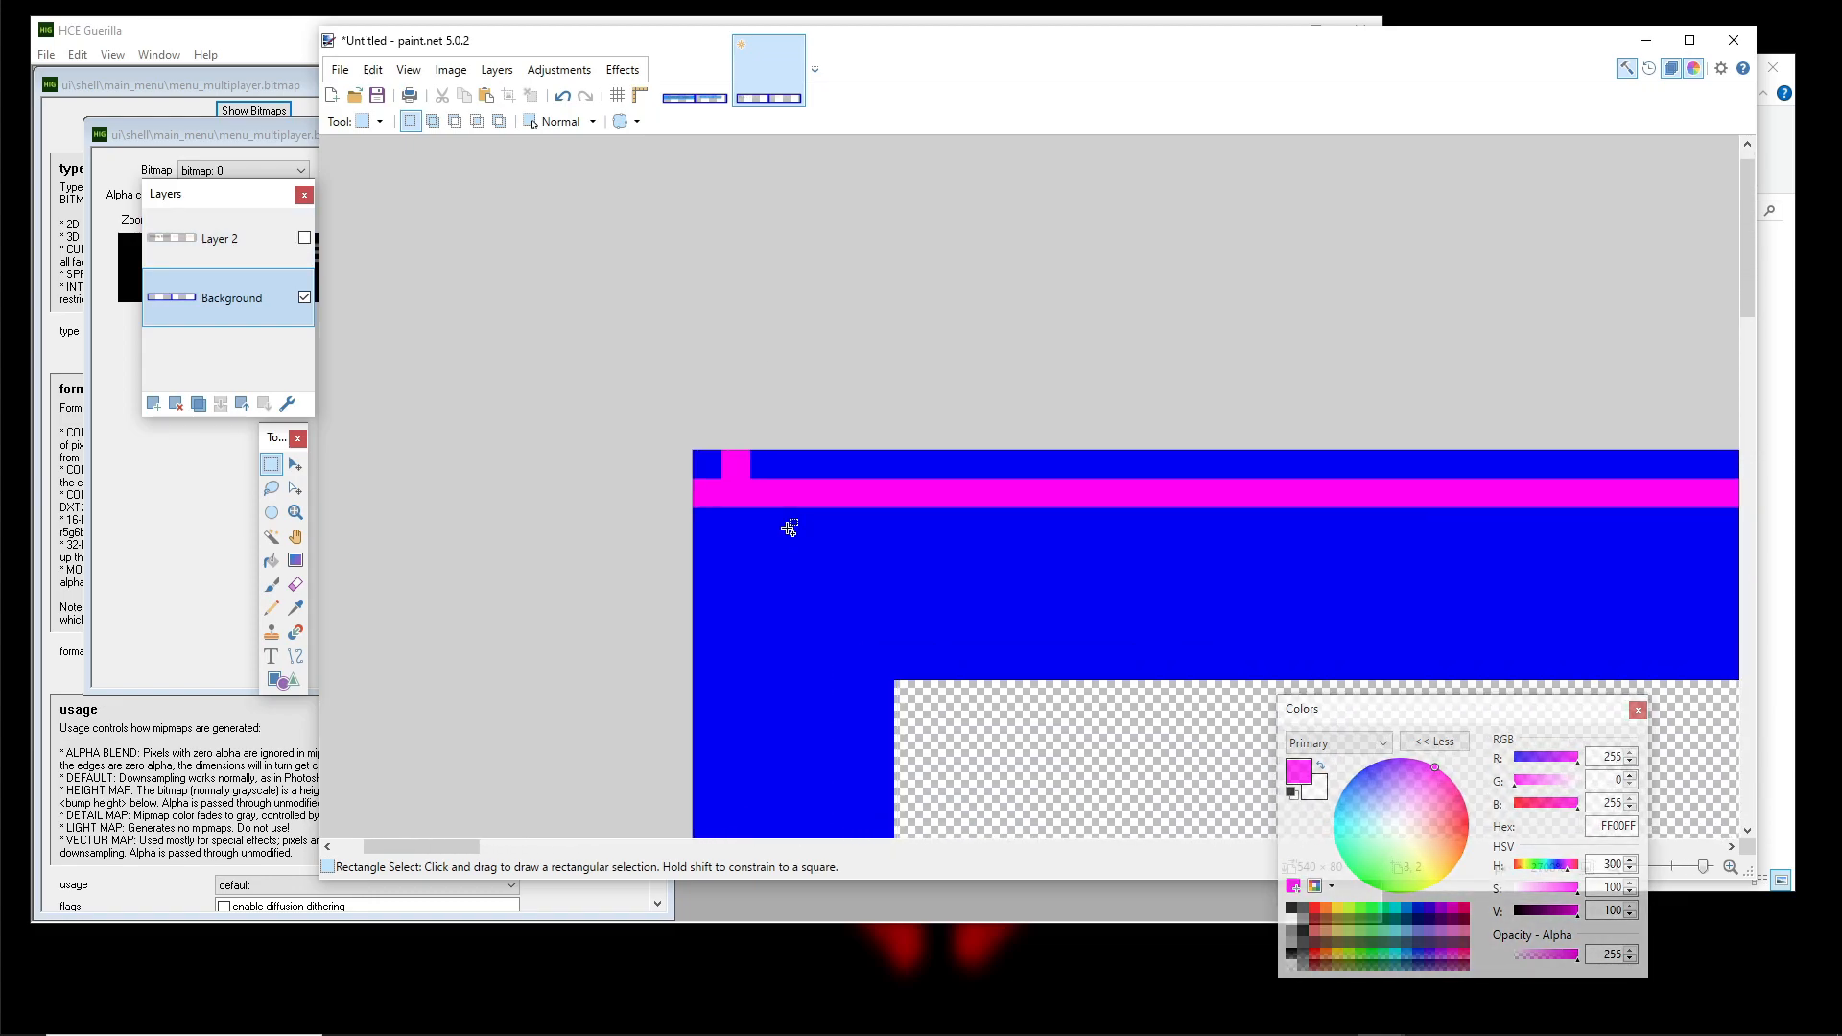
Set the primary color to RGB 40, 150, 255 and pencil one pixel at 2, 0, beside the magenta marker pixel
drag(1430, 707, 1329, 501)
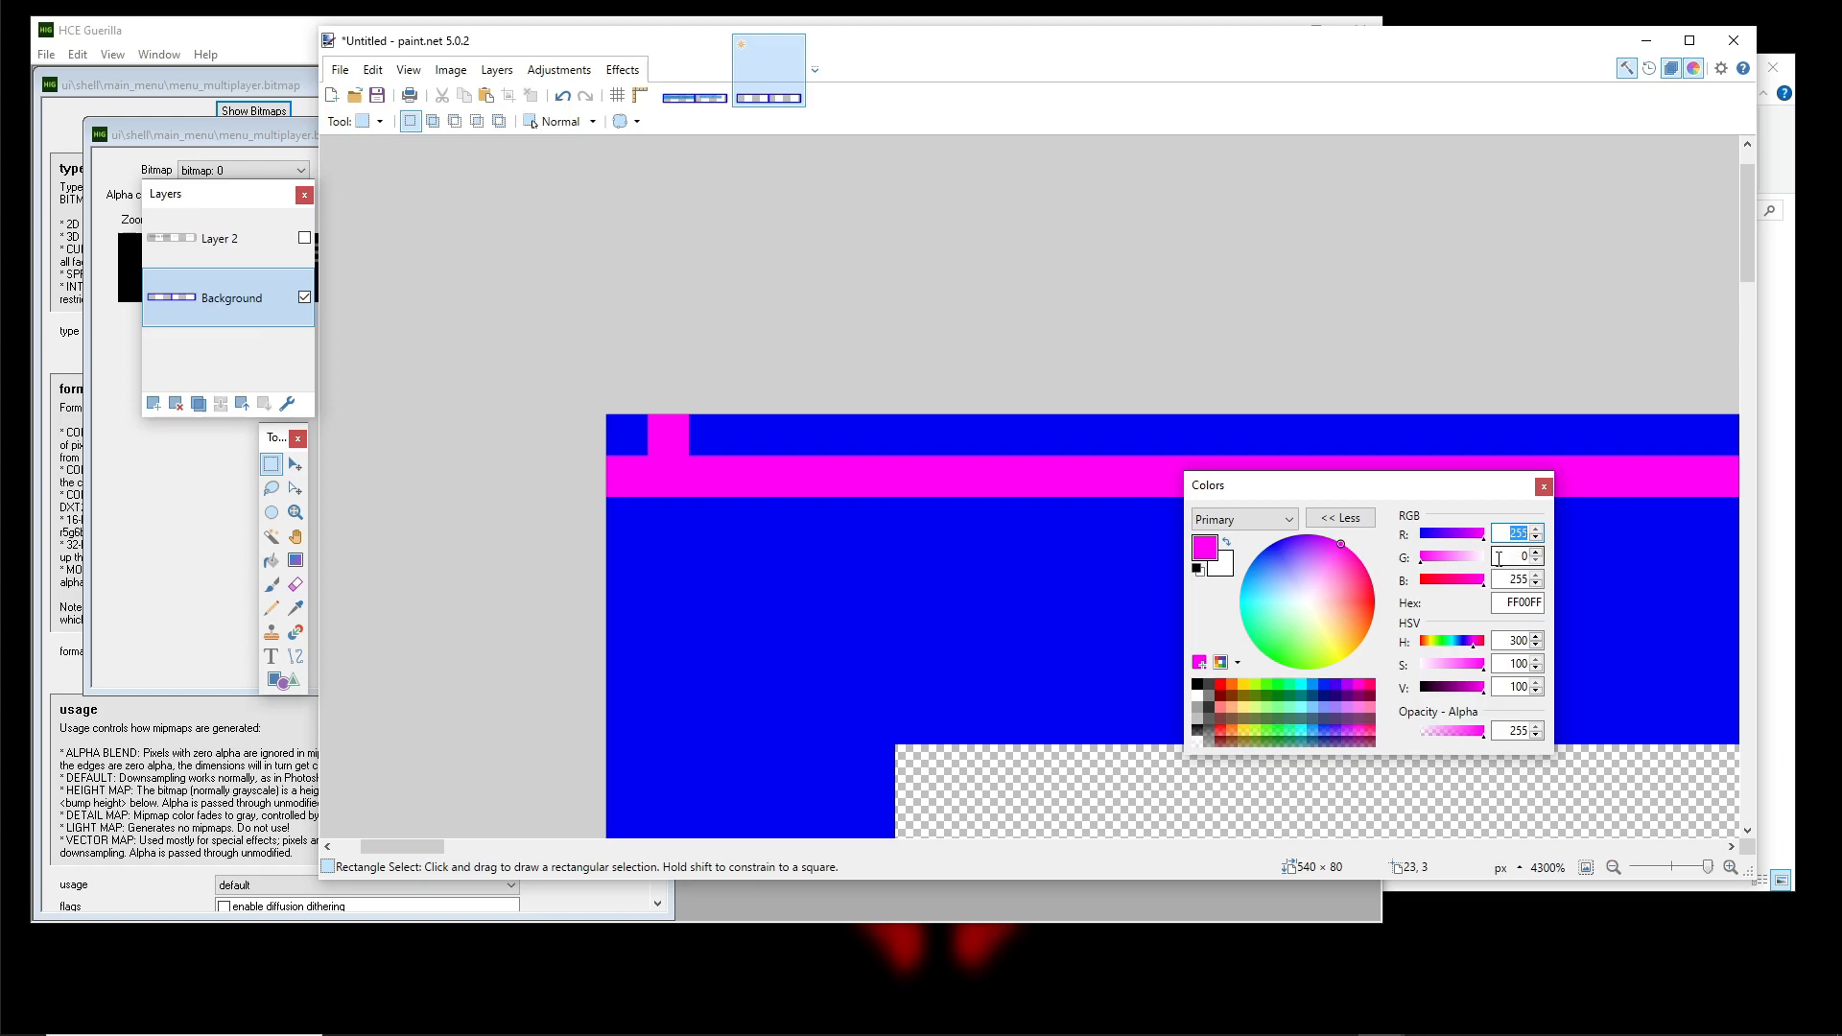
text(0)
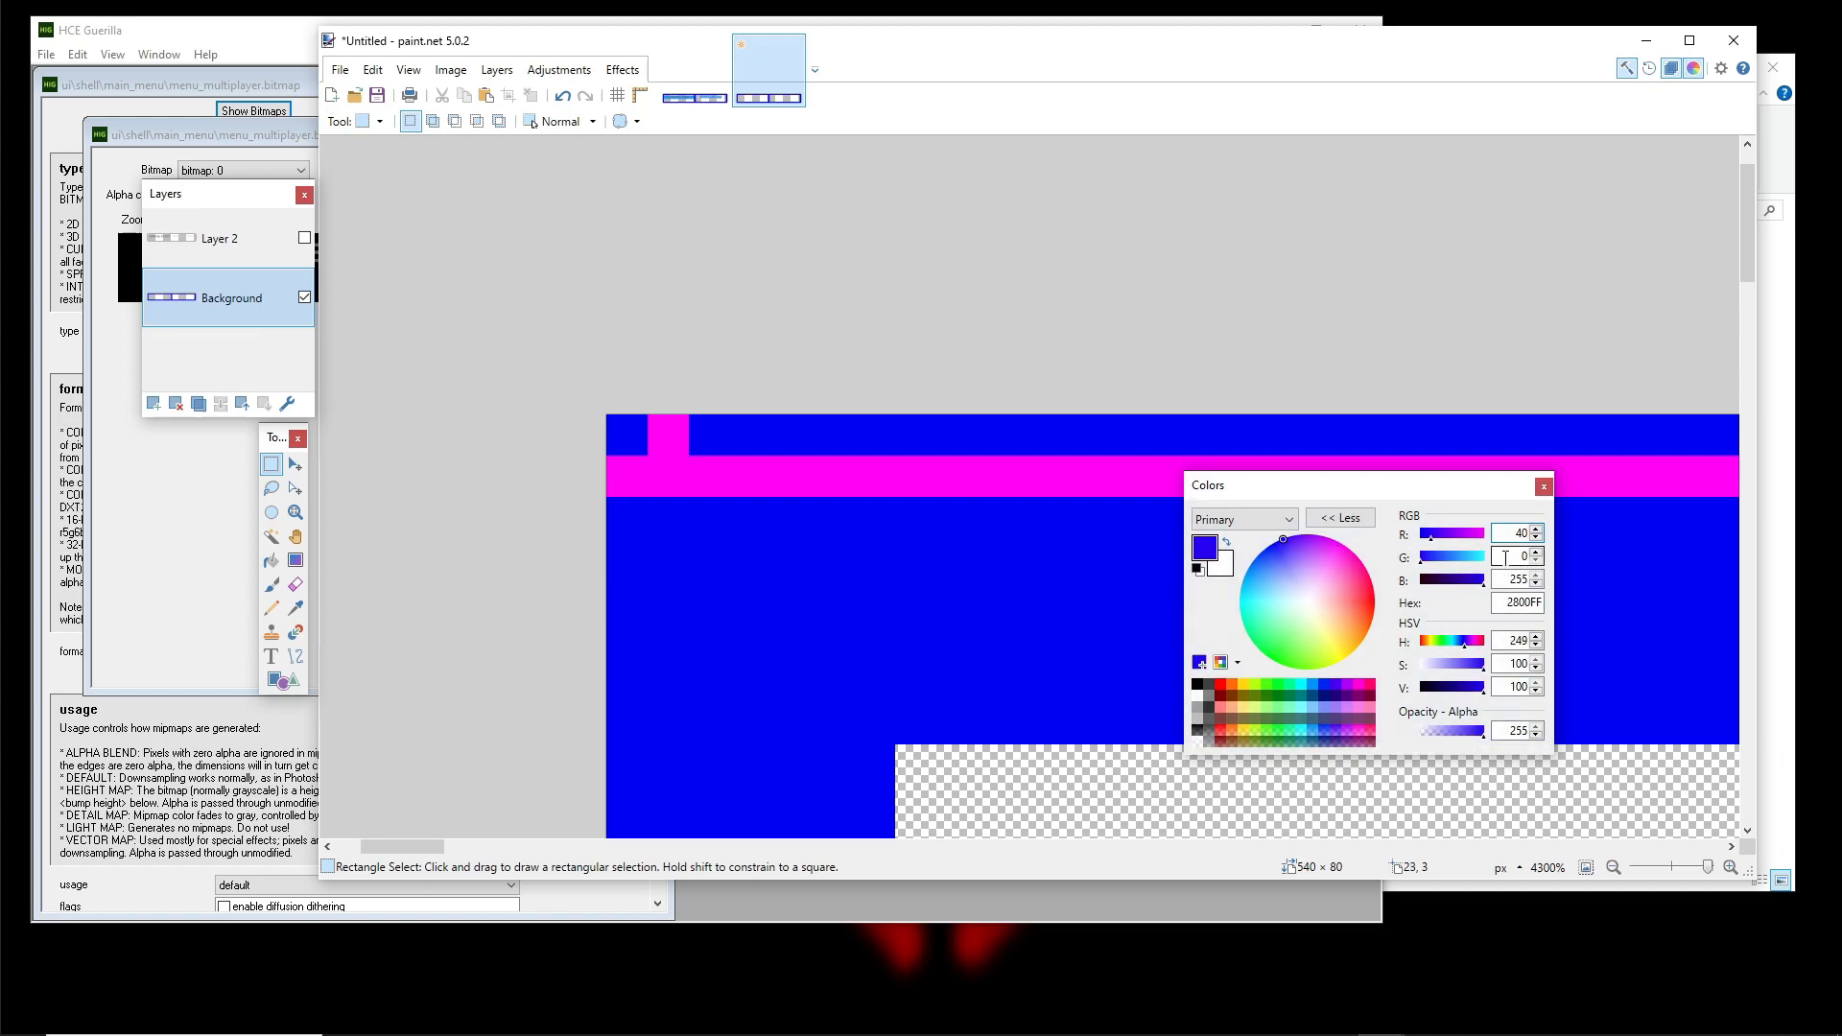
text(150)
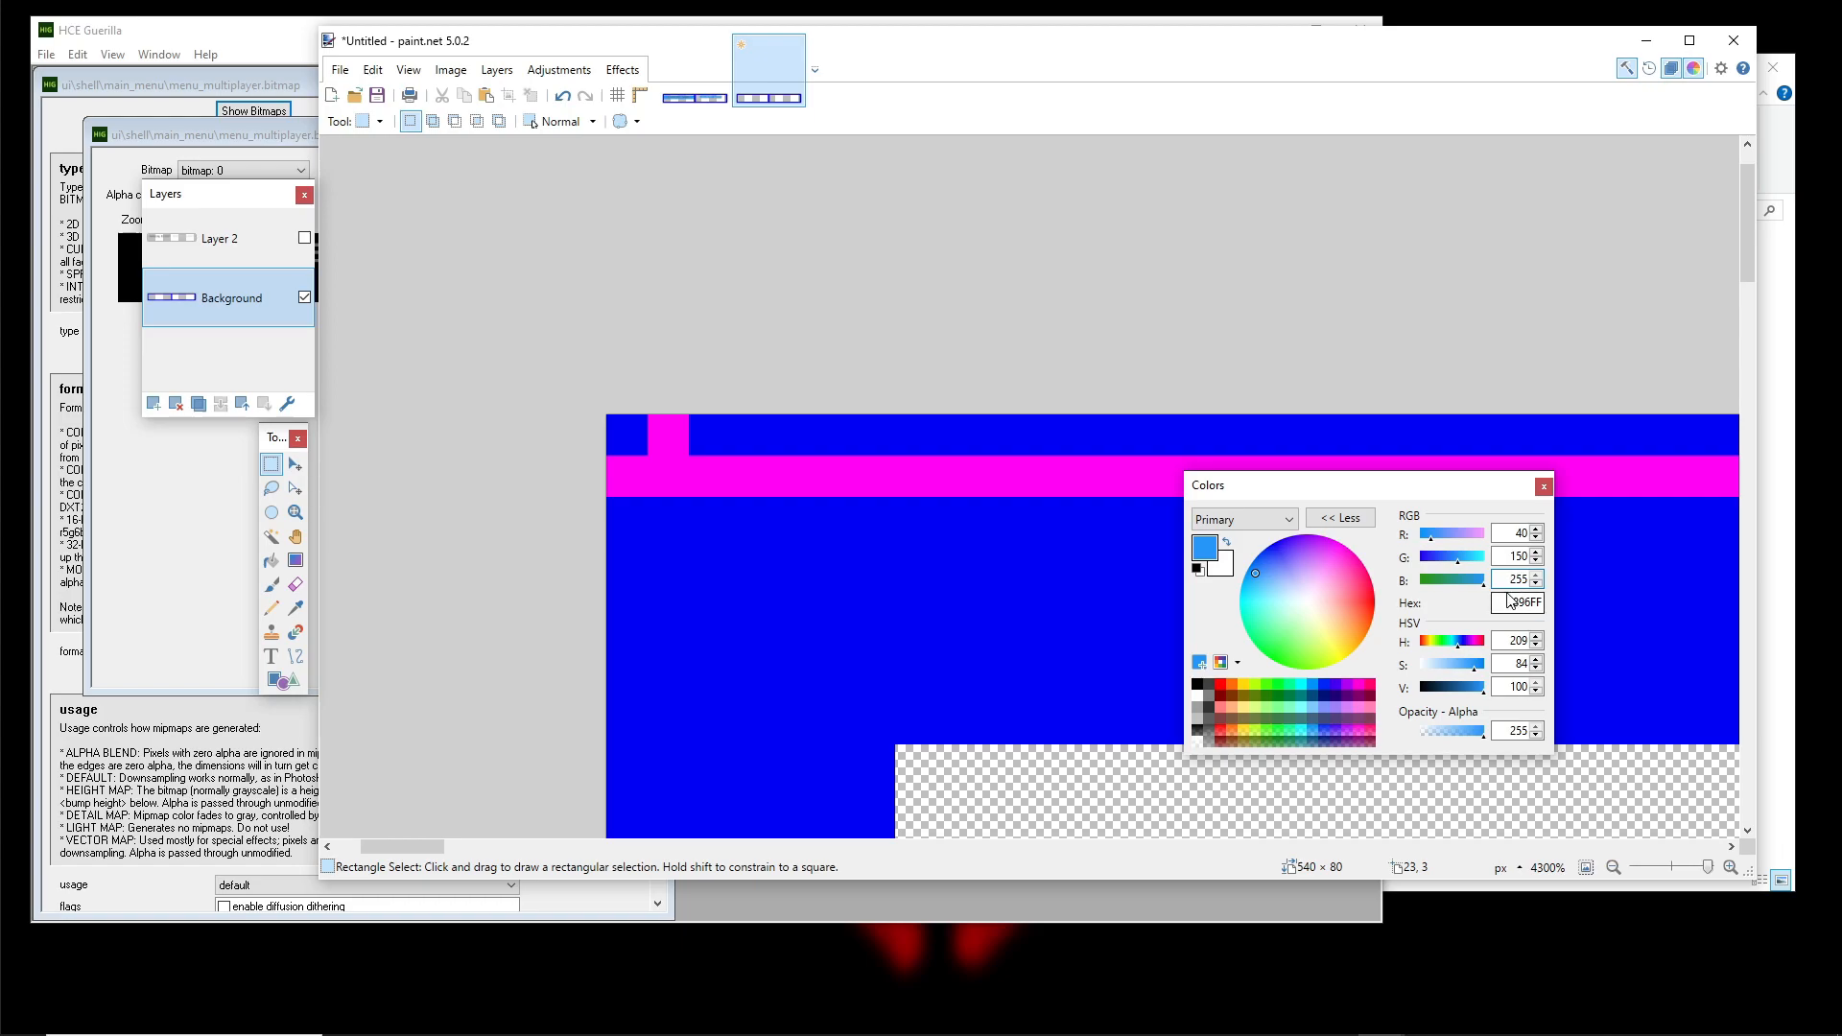
click(273, 608)
click(711, 426)
scroll(863, 470, down, 3)
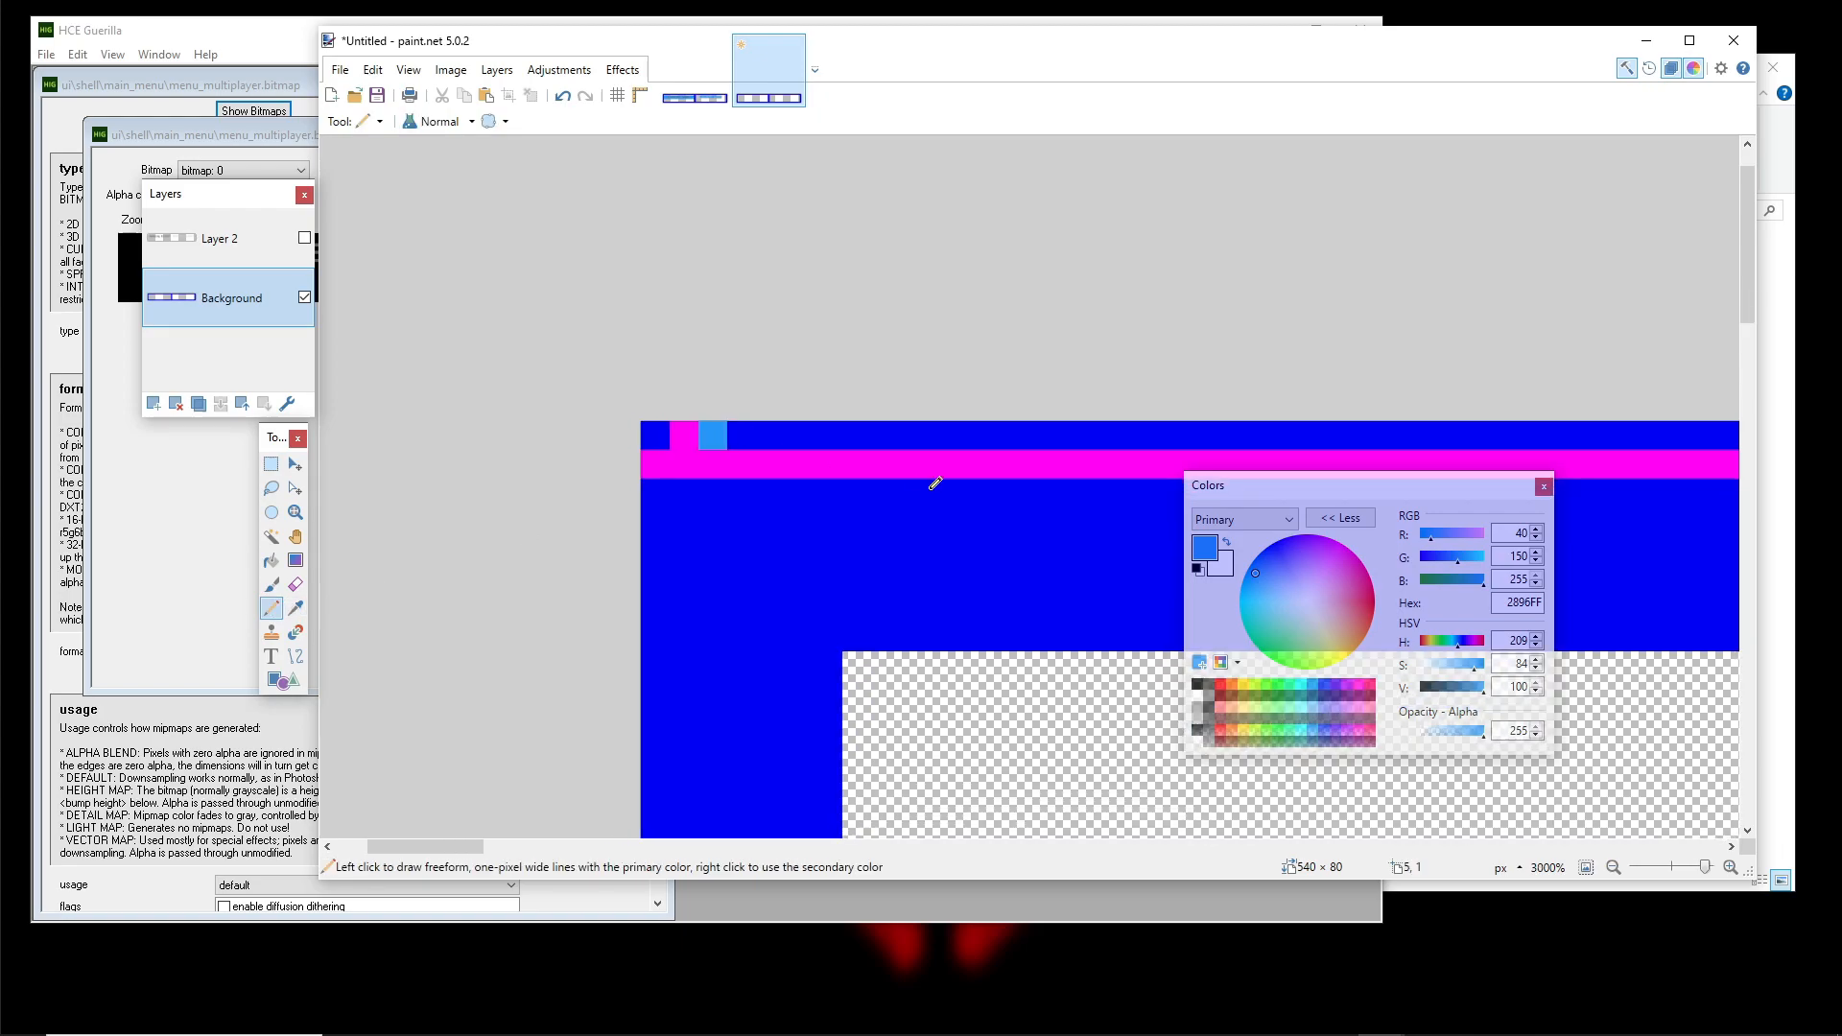
scroll(561, 386, up, 3)
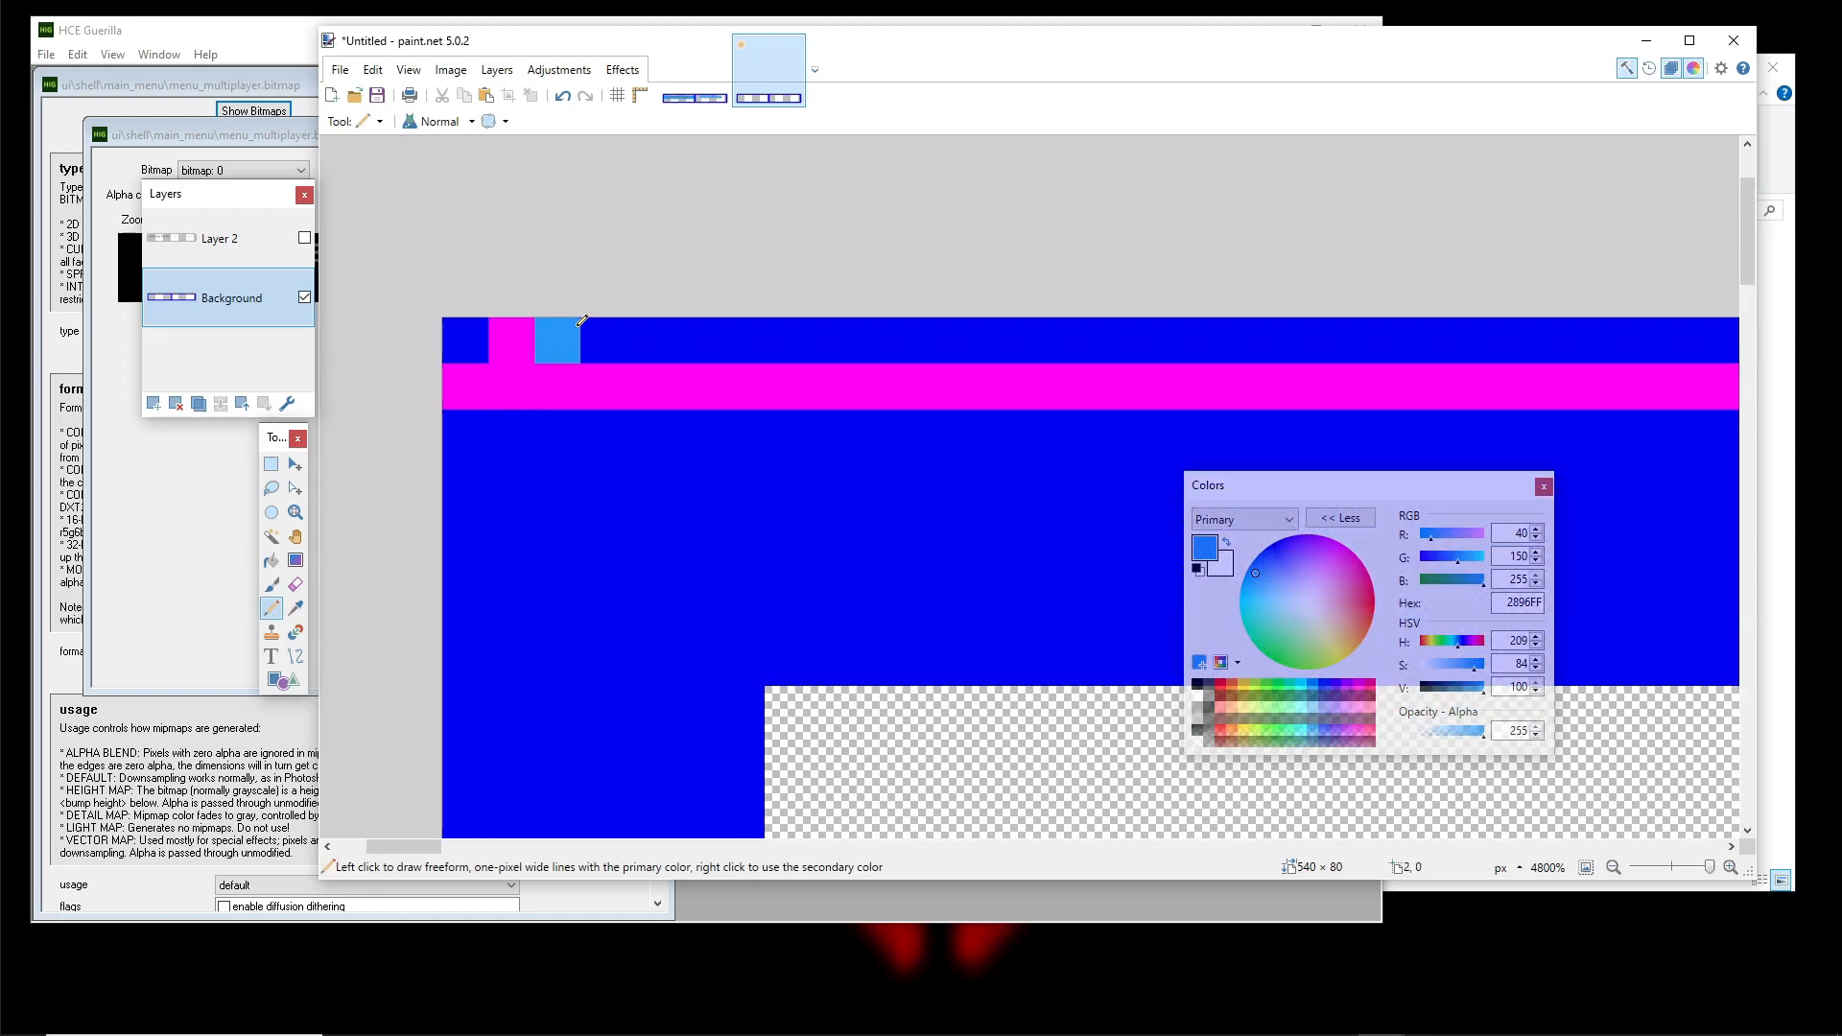
scroll(756, 447, down, 2)
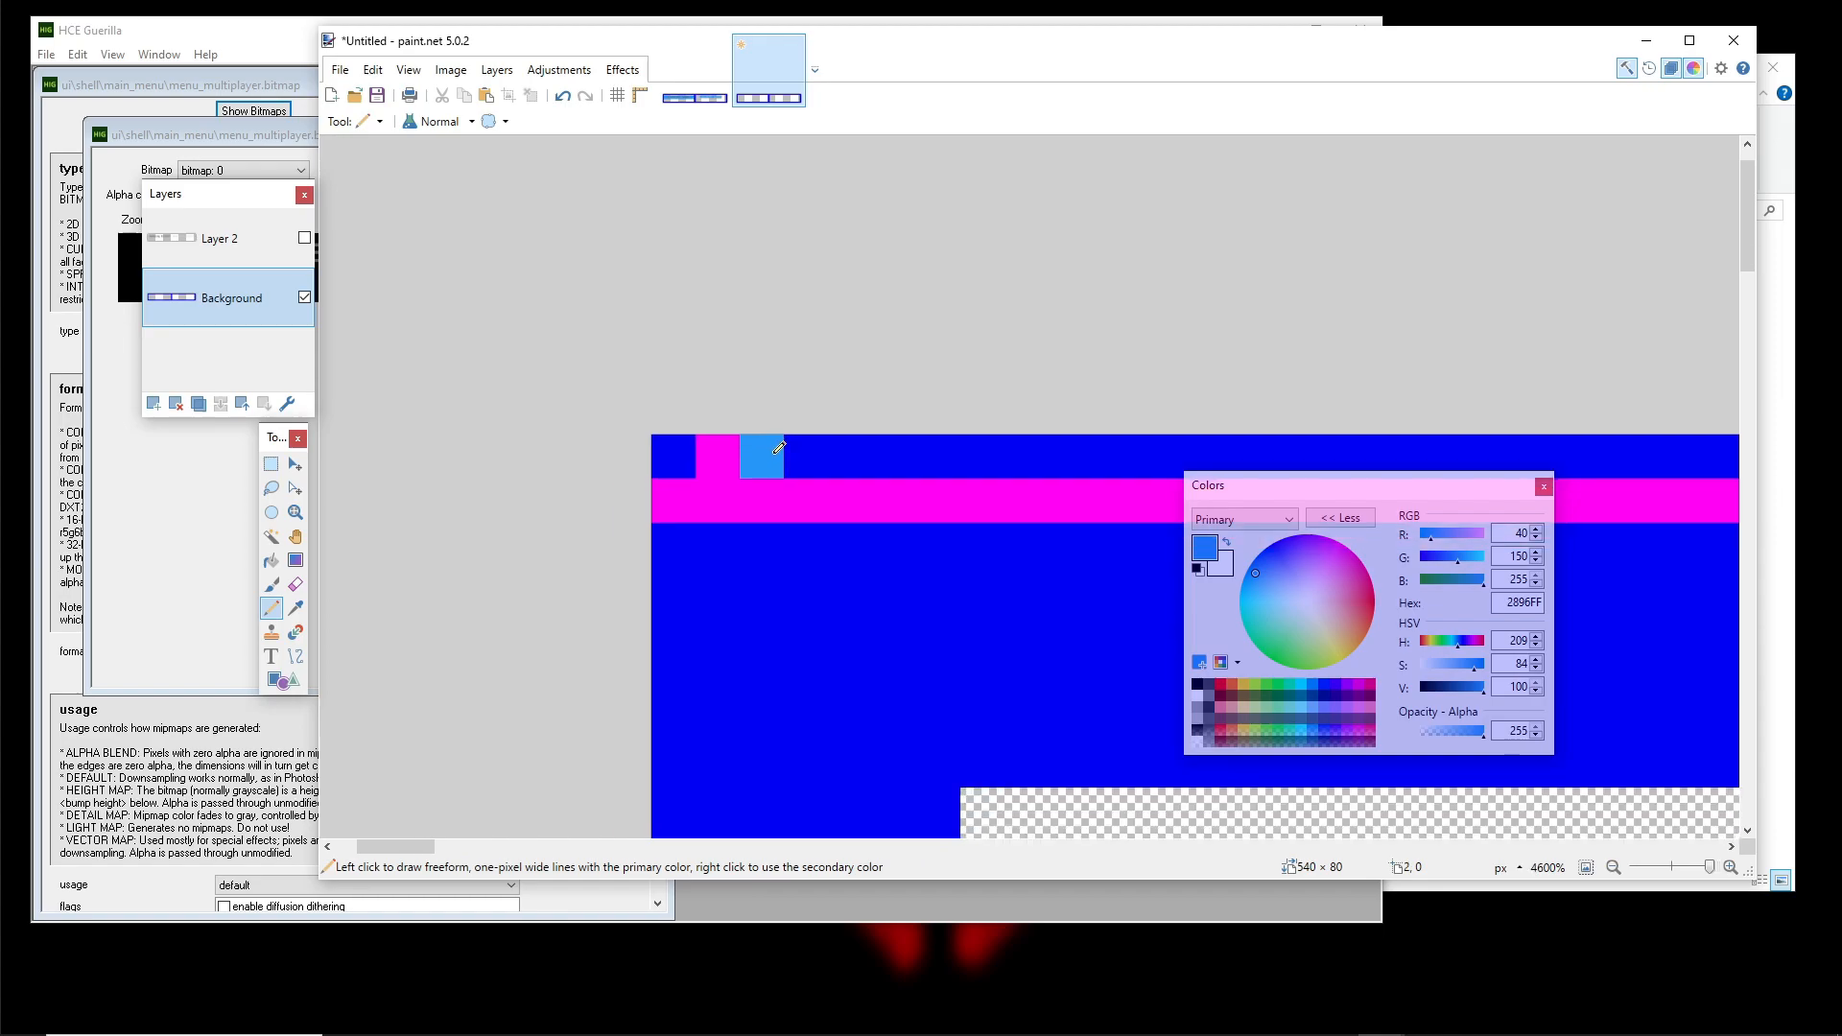
scroll(753, 453, up, 2)
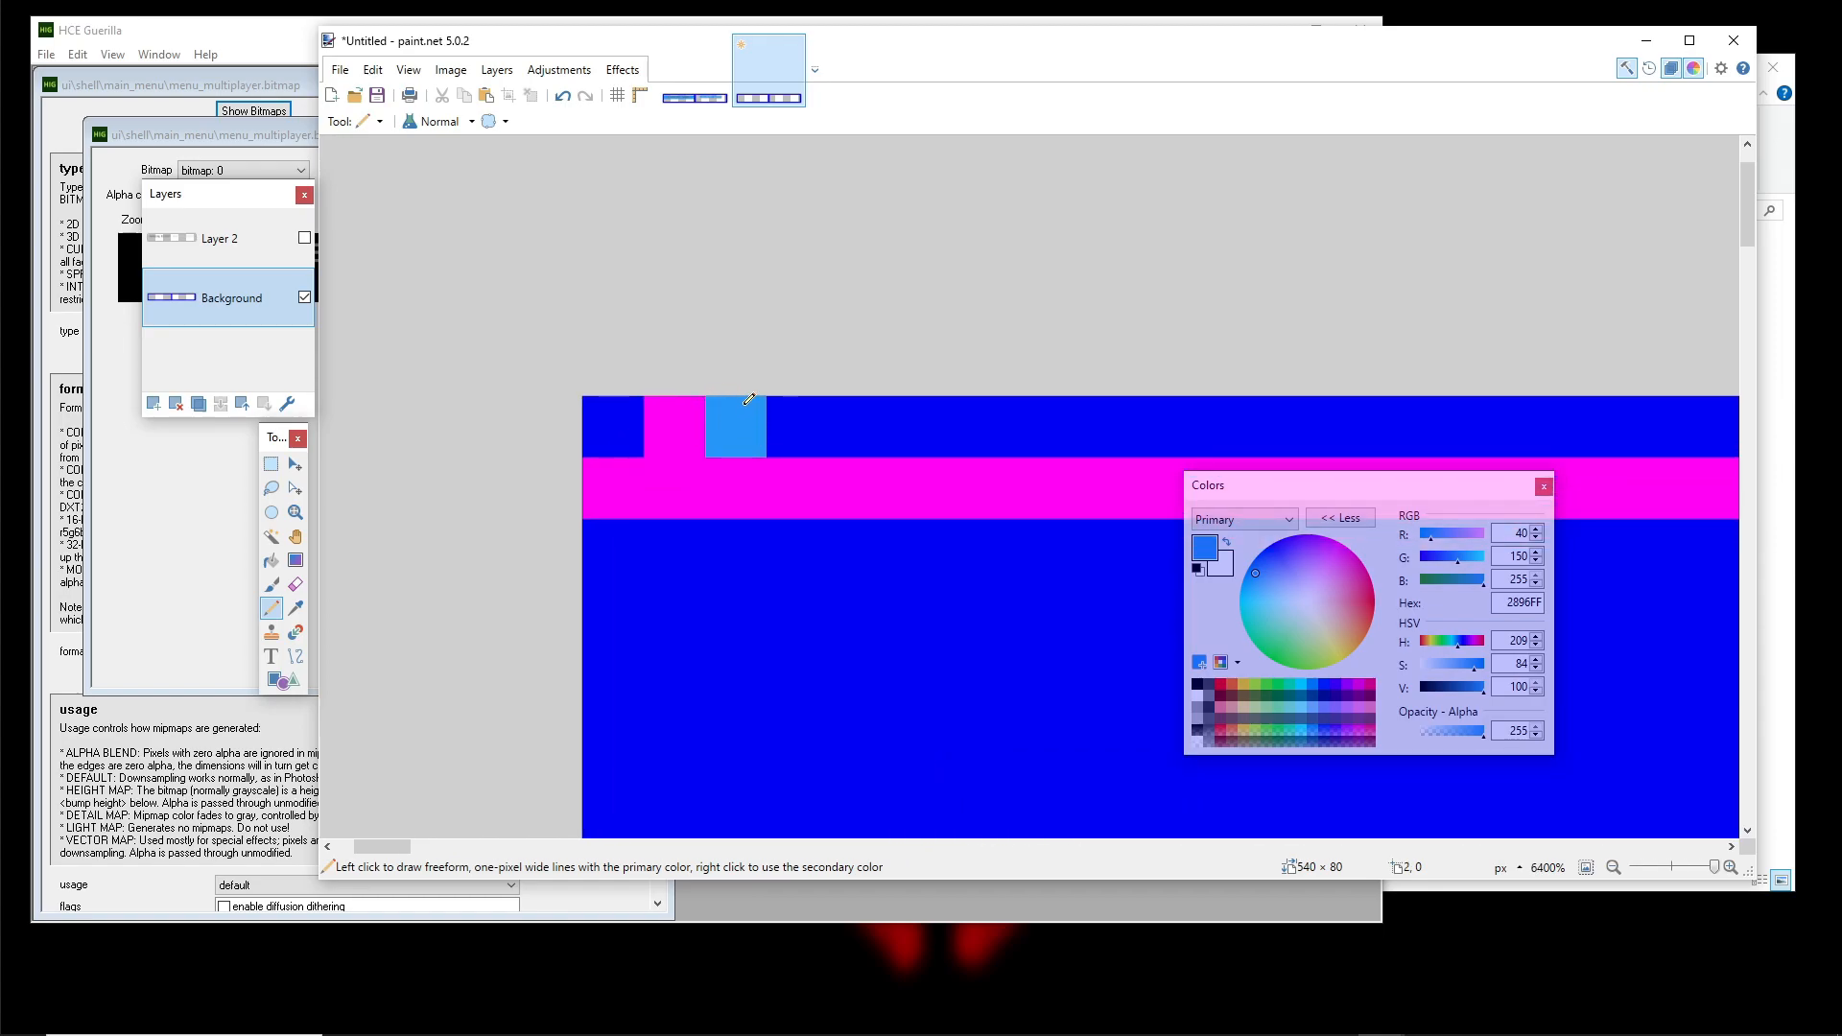
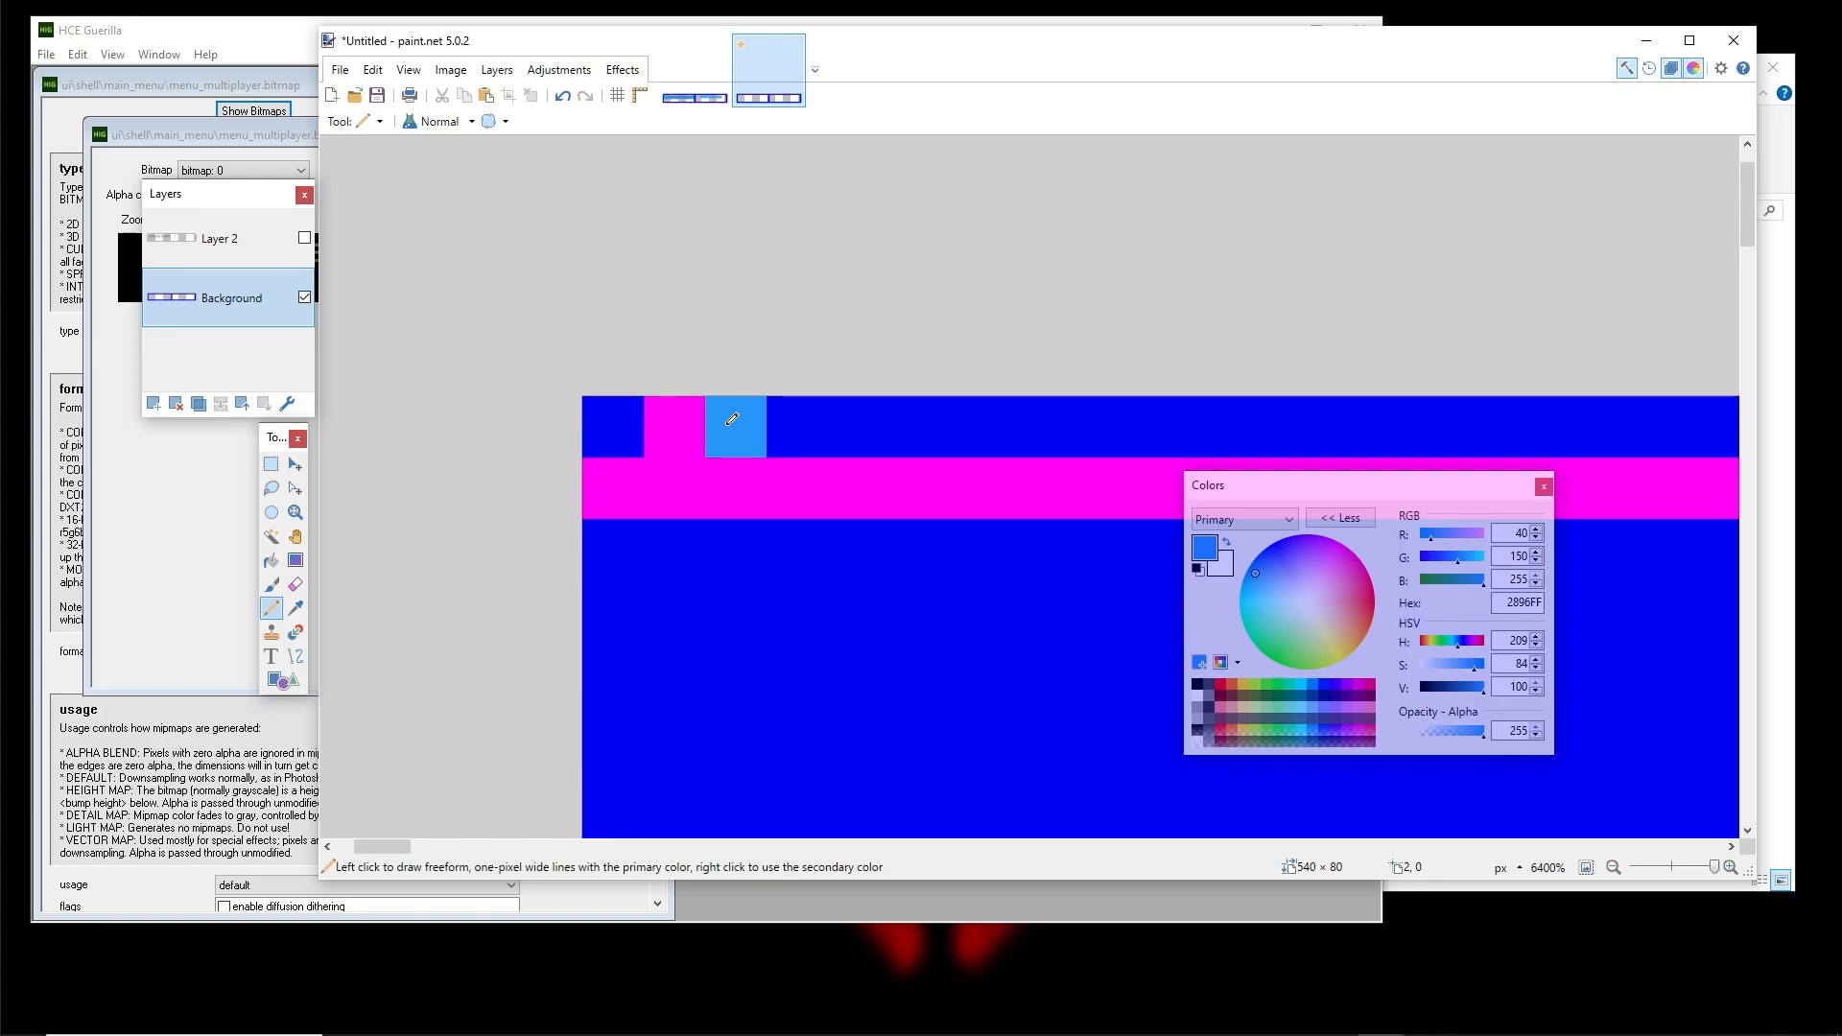
Try a 5 × 4 pixel rectangular selection at 7, 9, just inside the first slot's upper-left corner, and clear it
scroll(732, 419, down, 8)
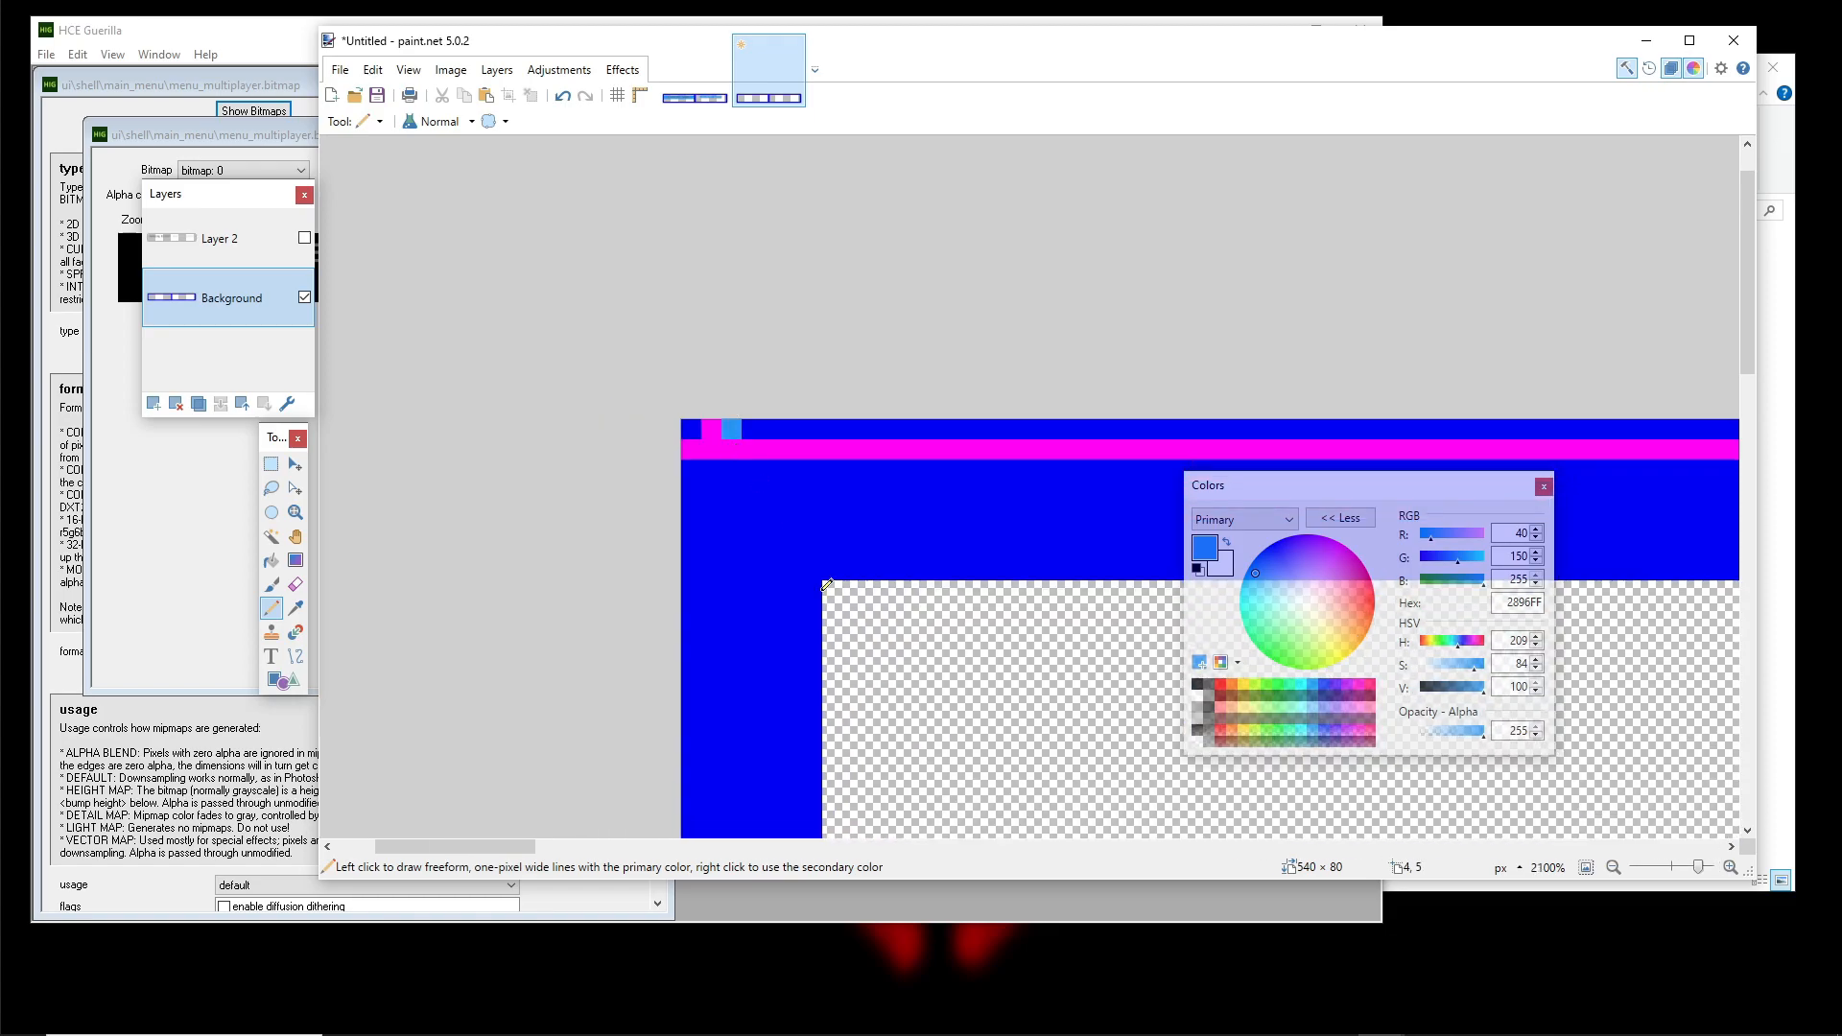
scroll(720, 473, down, 3)
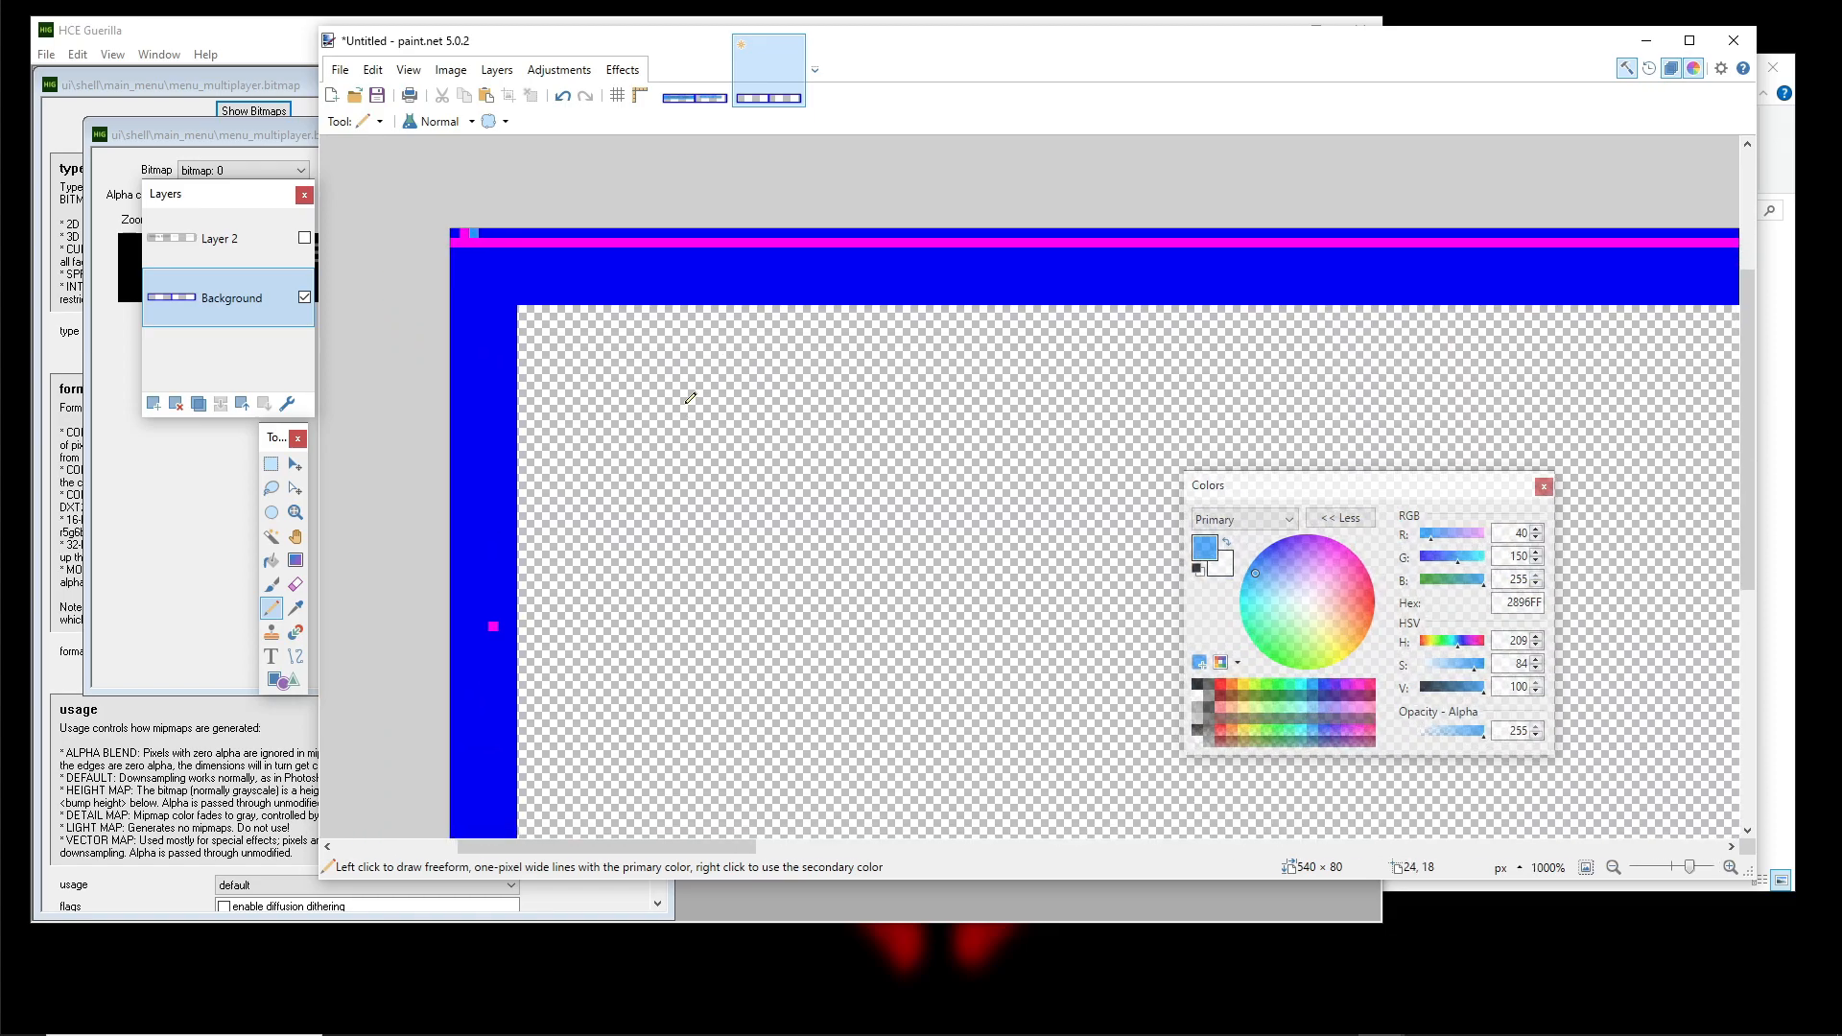
click(273, 465)
scroll(473, 288, up, 5)
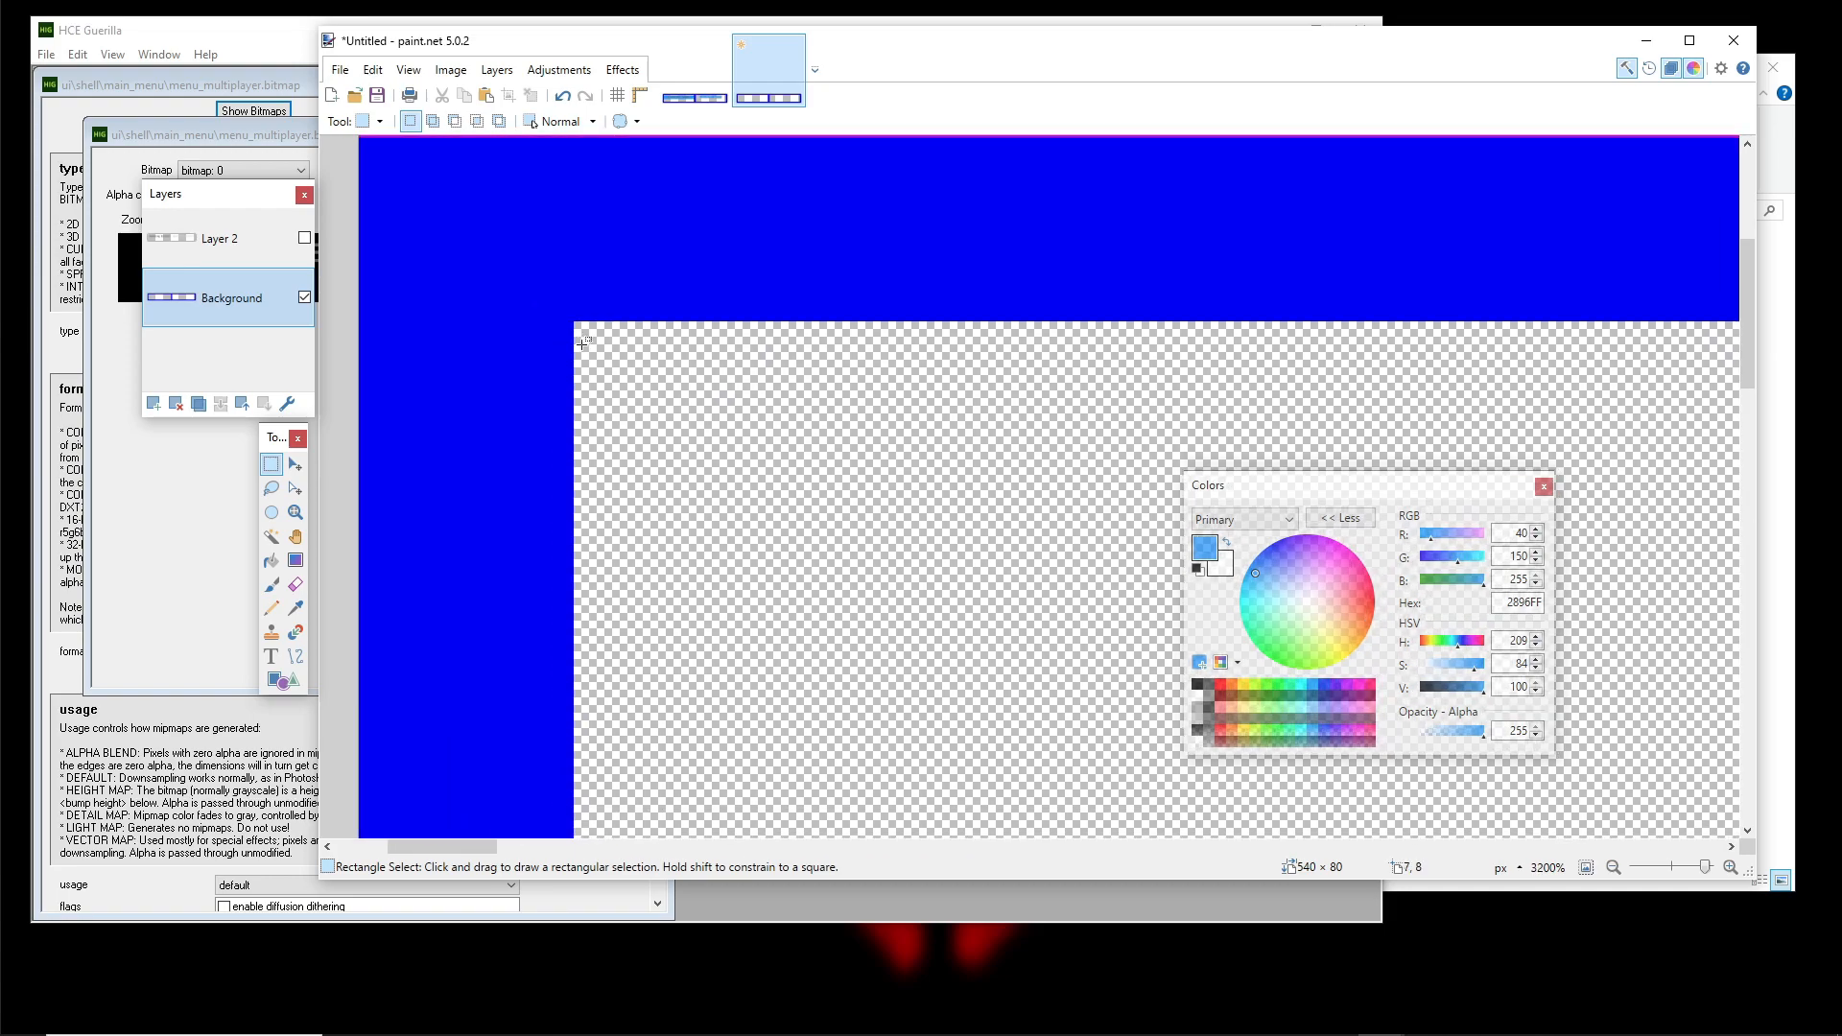
drag(584, 355, 697, 467)
click(624, 373)
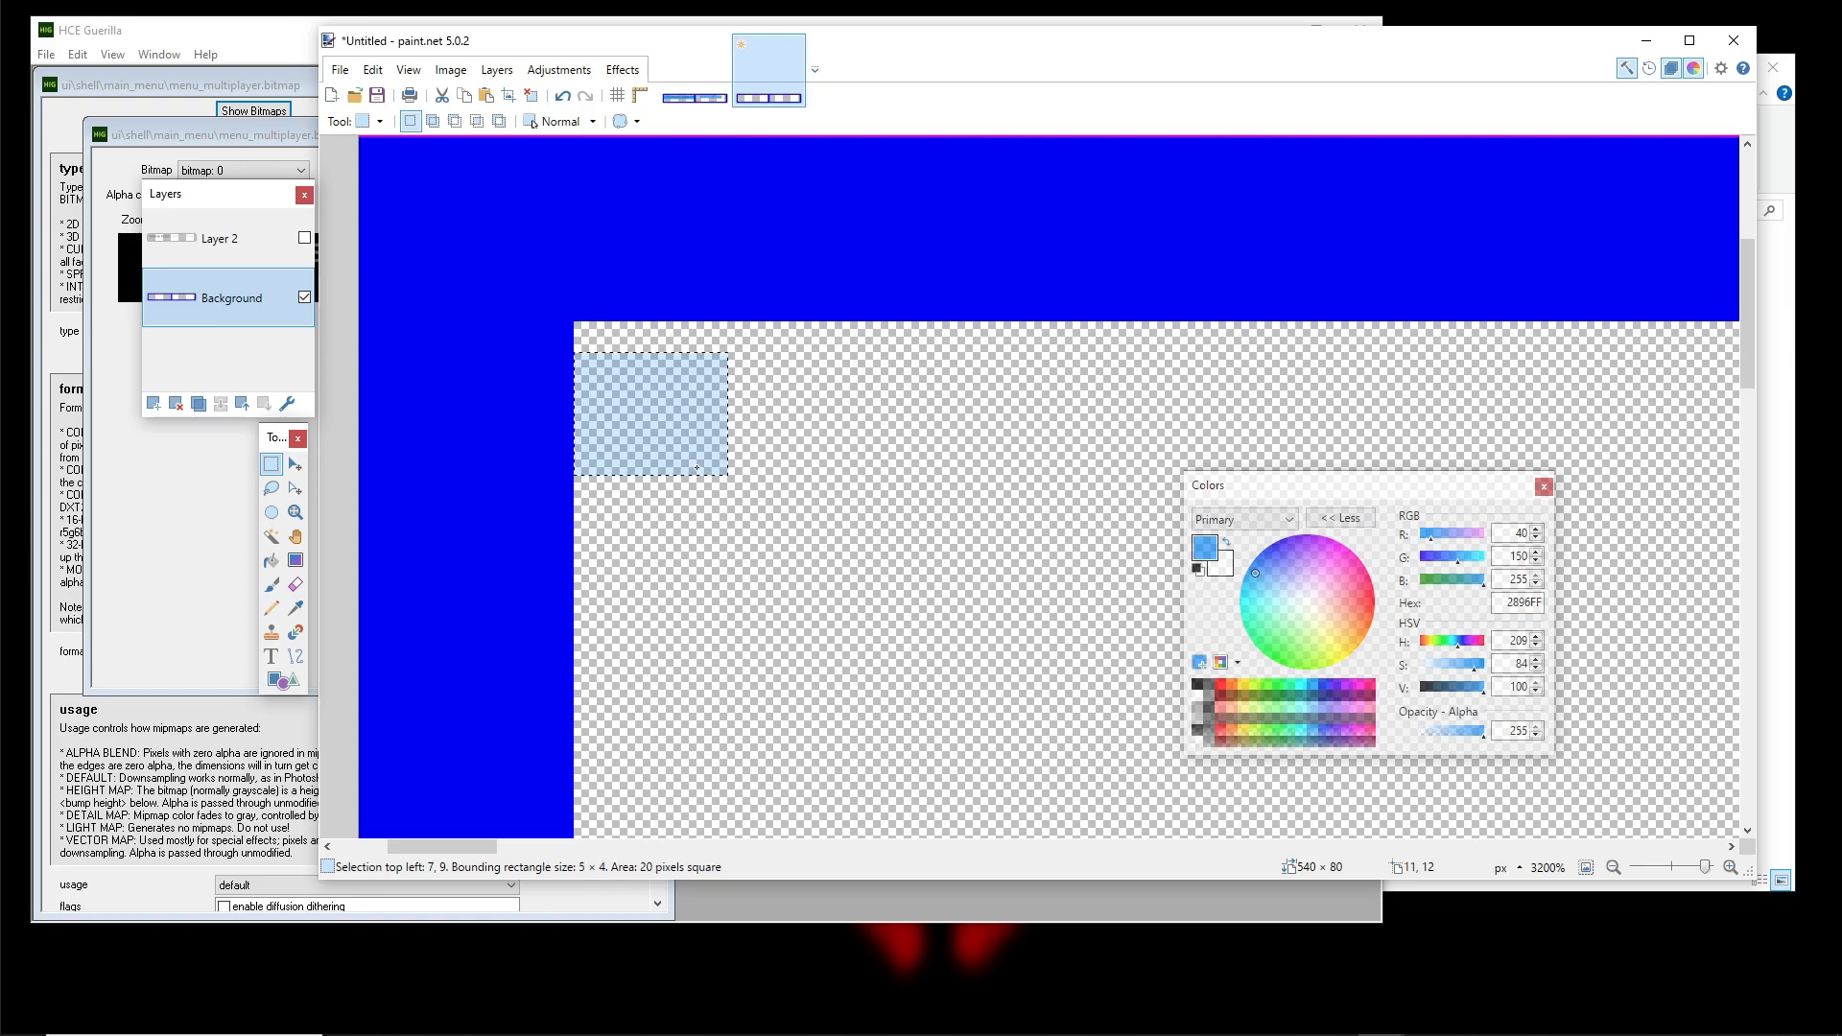
scroll(698, 467, down, 3)
click(701, 467)
scroll(757, 515, down, 4)
drag(995, 584, 863, 406)
scroll(863, 406, down, 3)
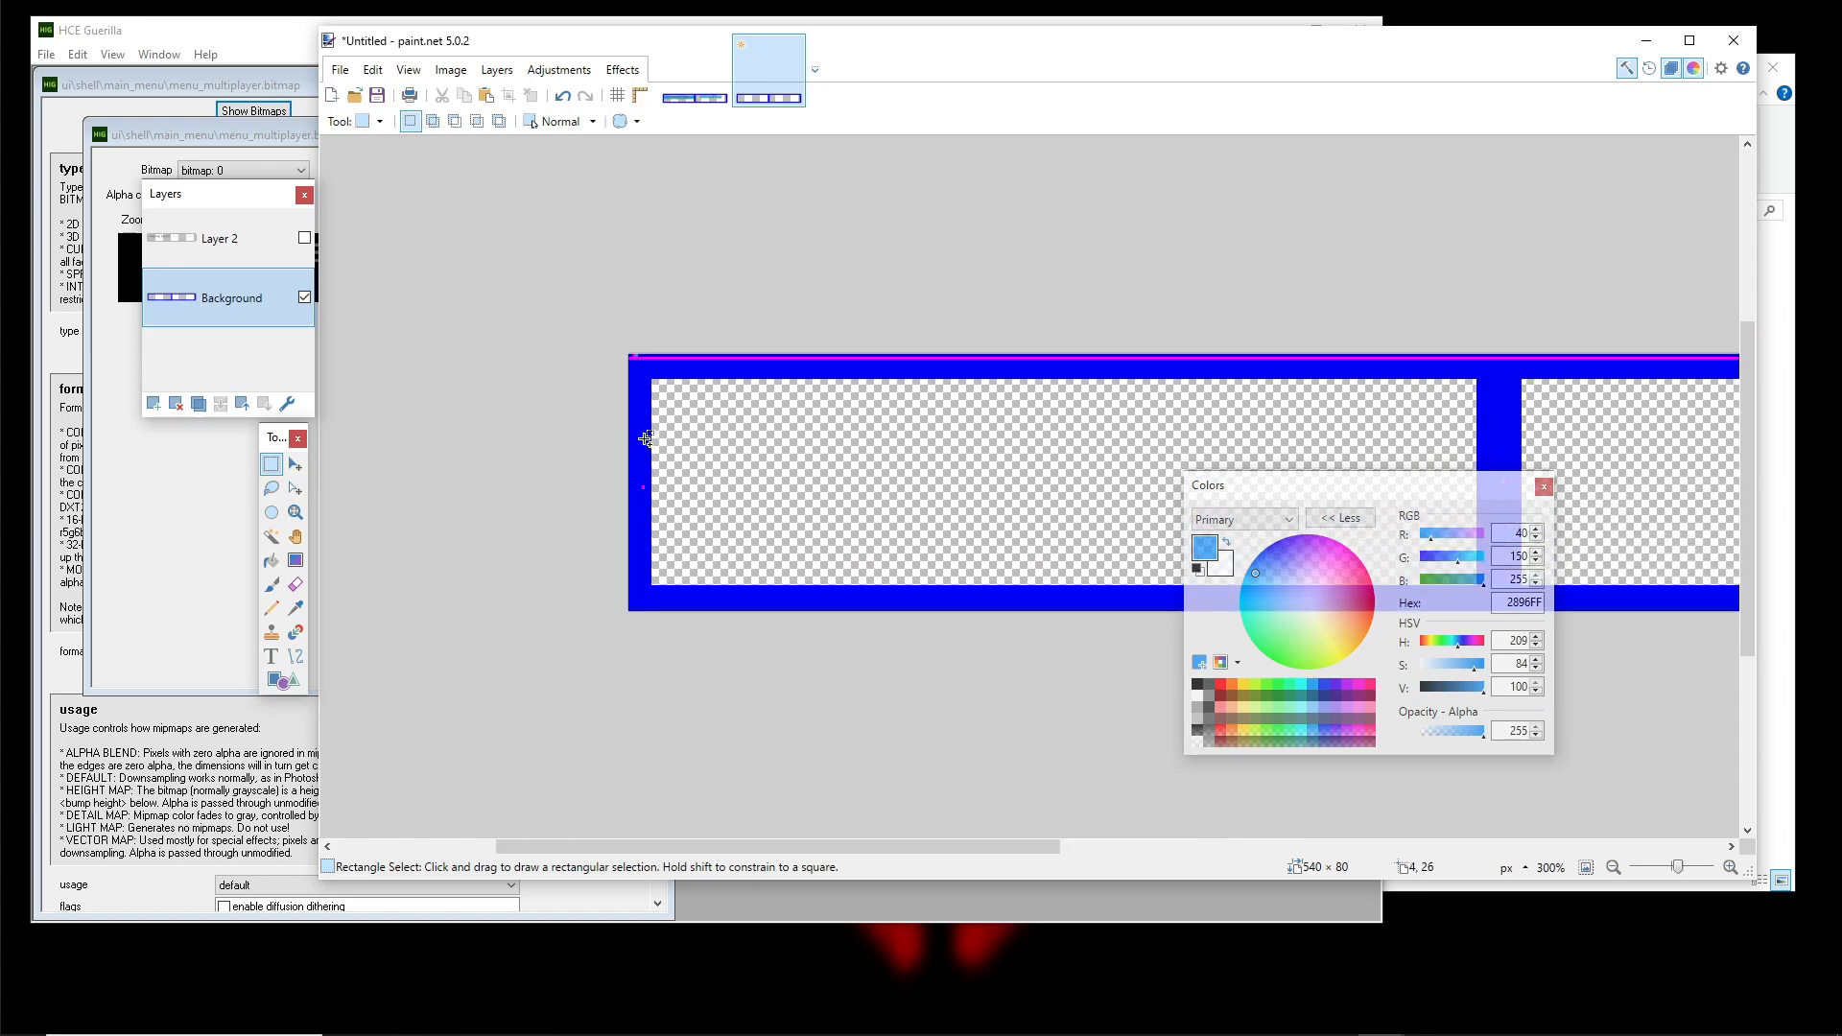
Select a 7 × 2 pixel rectangle at 7, 9, along the first slot's inner left edge
scroll(483, 467, up, 5)
drag(686, 268, 773, 257)
drag(762, 377, 773, 508)
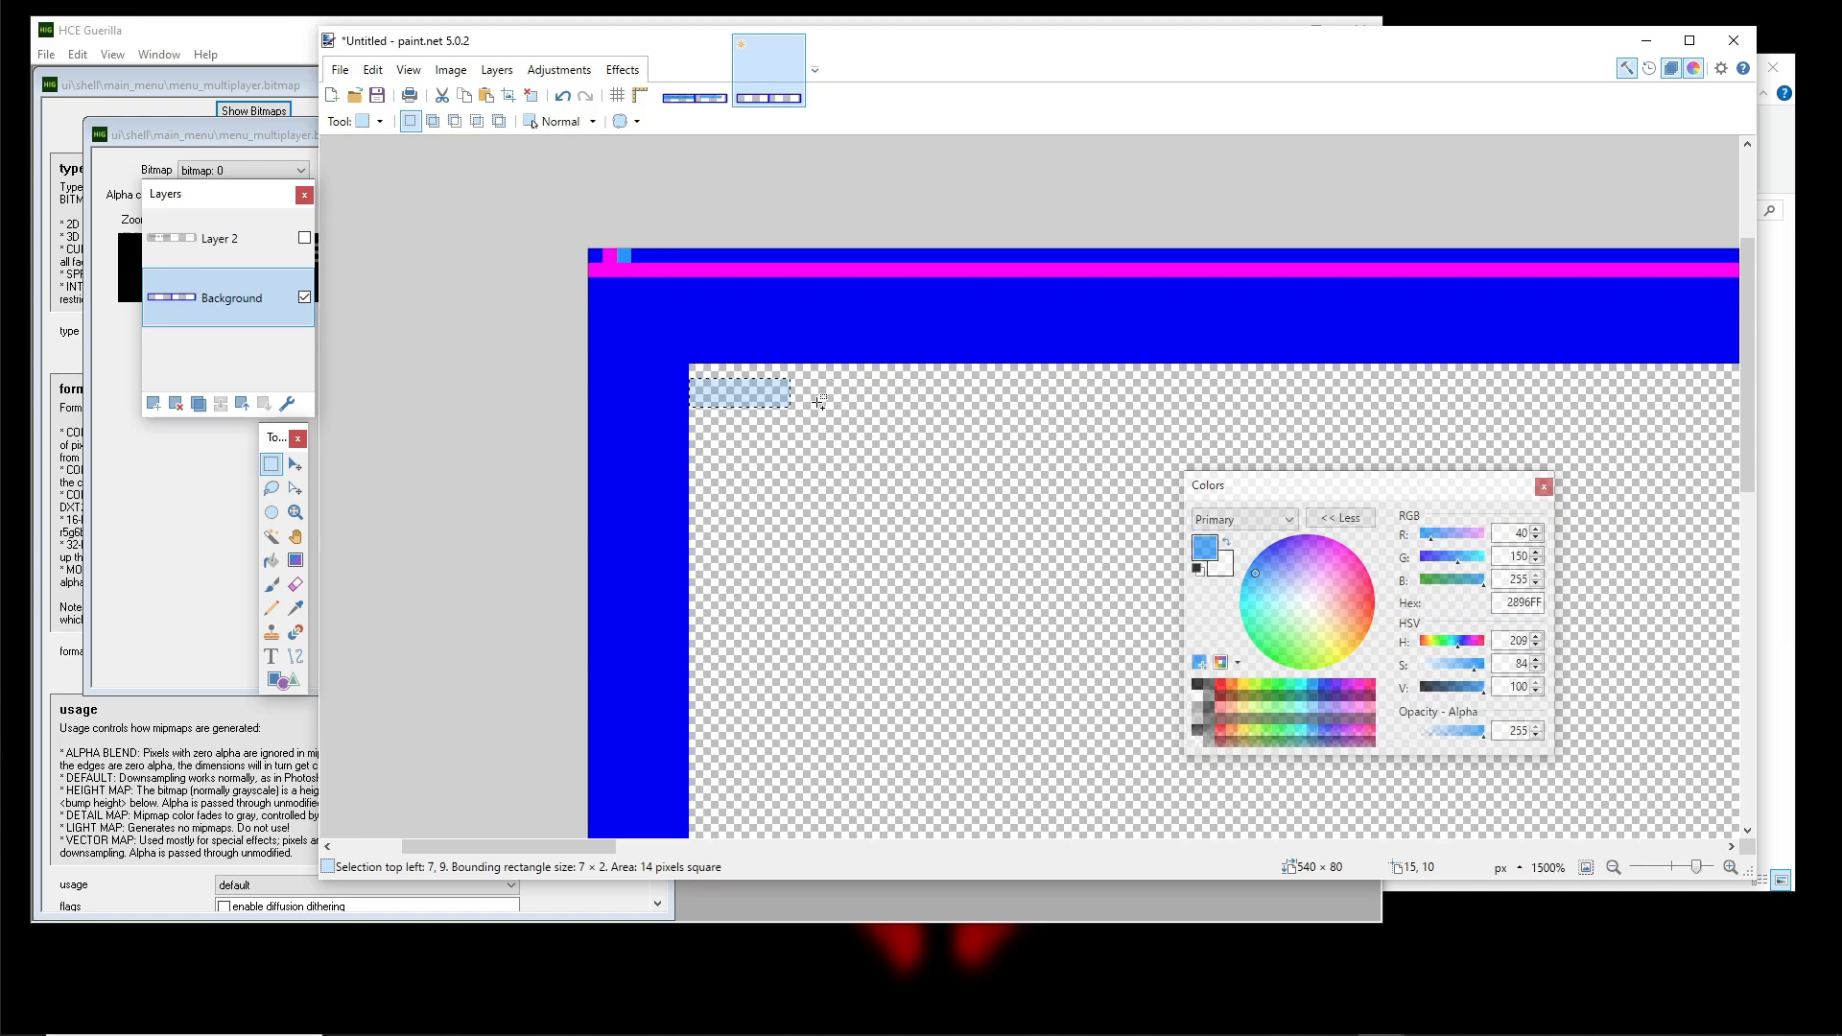
Select a strip of about 208 × 9 px near the upper edge of the first transparent box, starting at 7, 9
click(695, 384)
drag(697, 389, 774, 419)
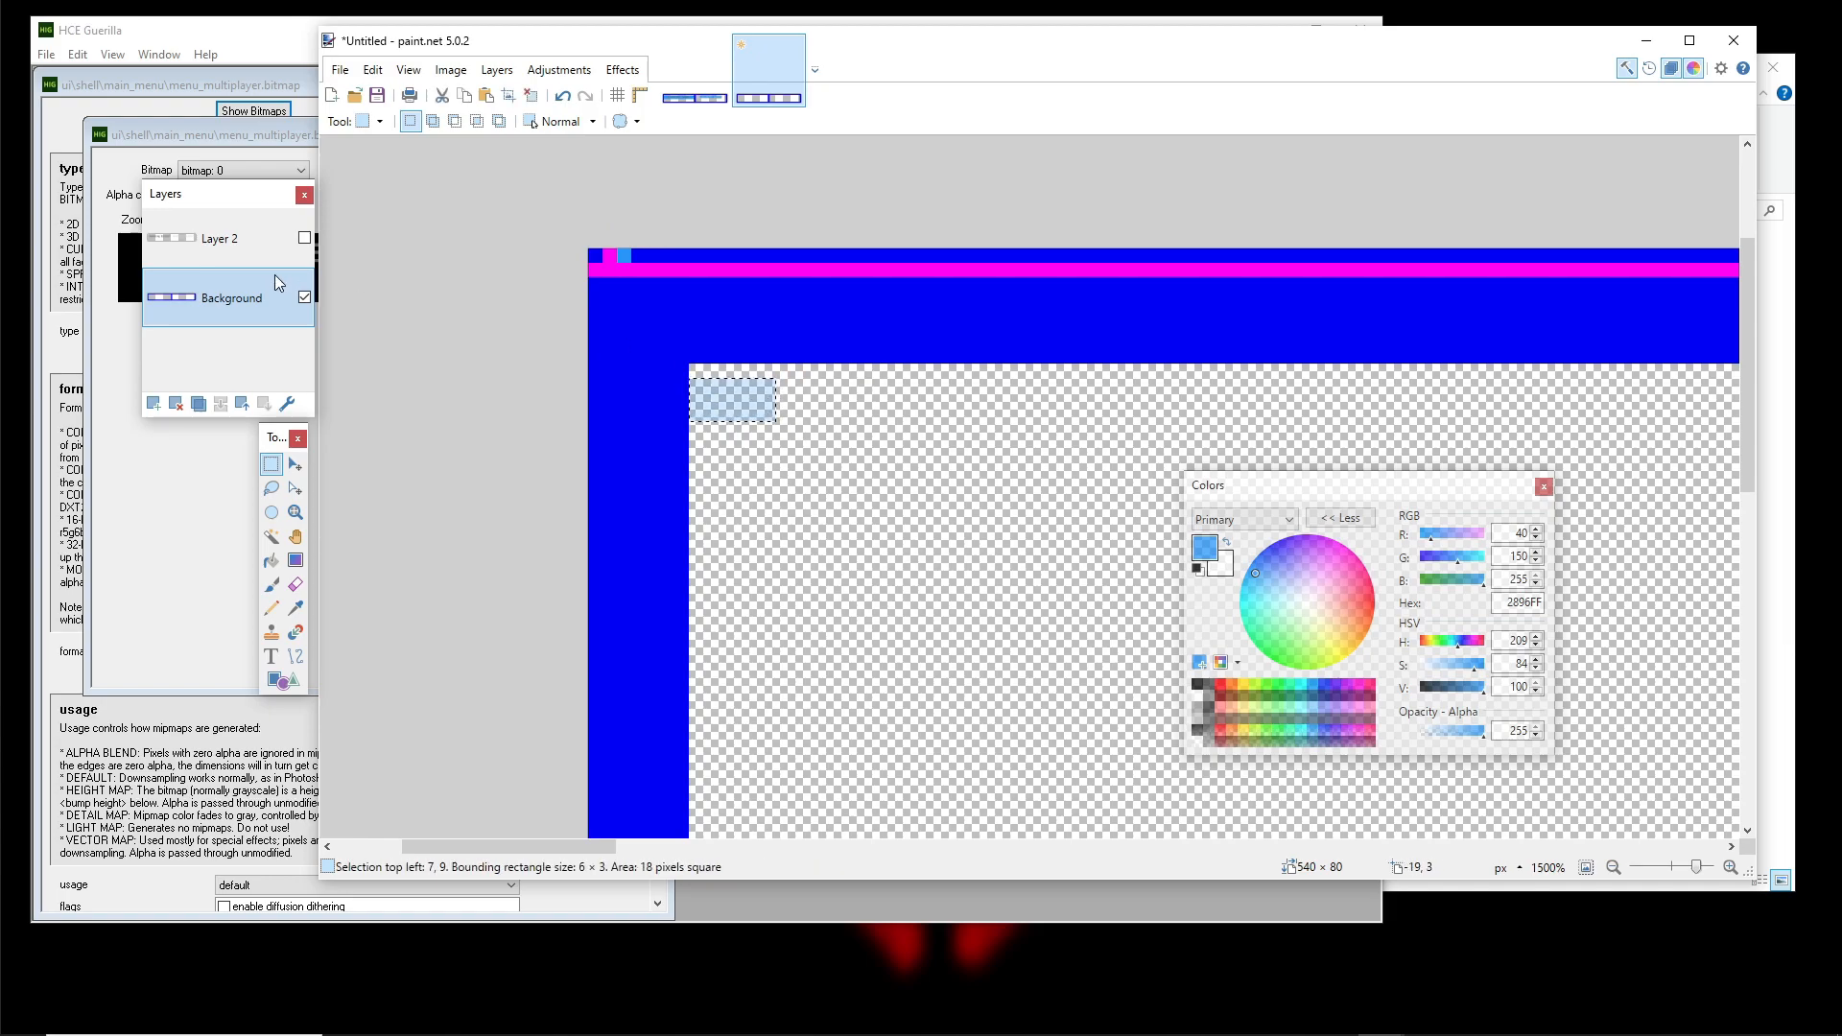
click(694, 383)
drag(694, 384, 921, 462)
scroll(948, 424, down, 6)
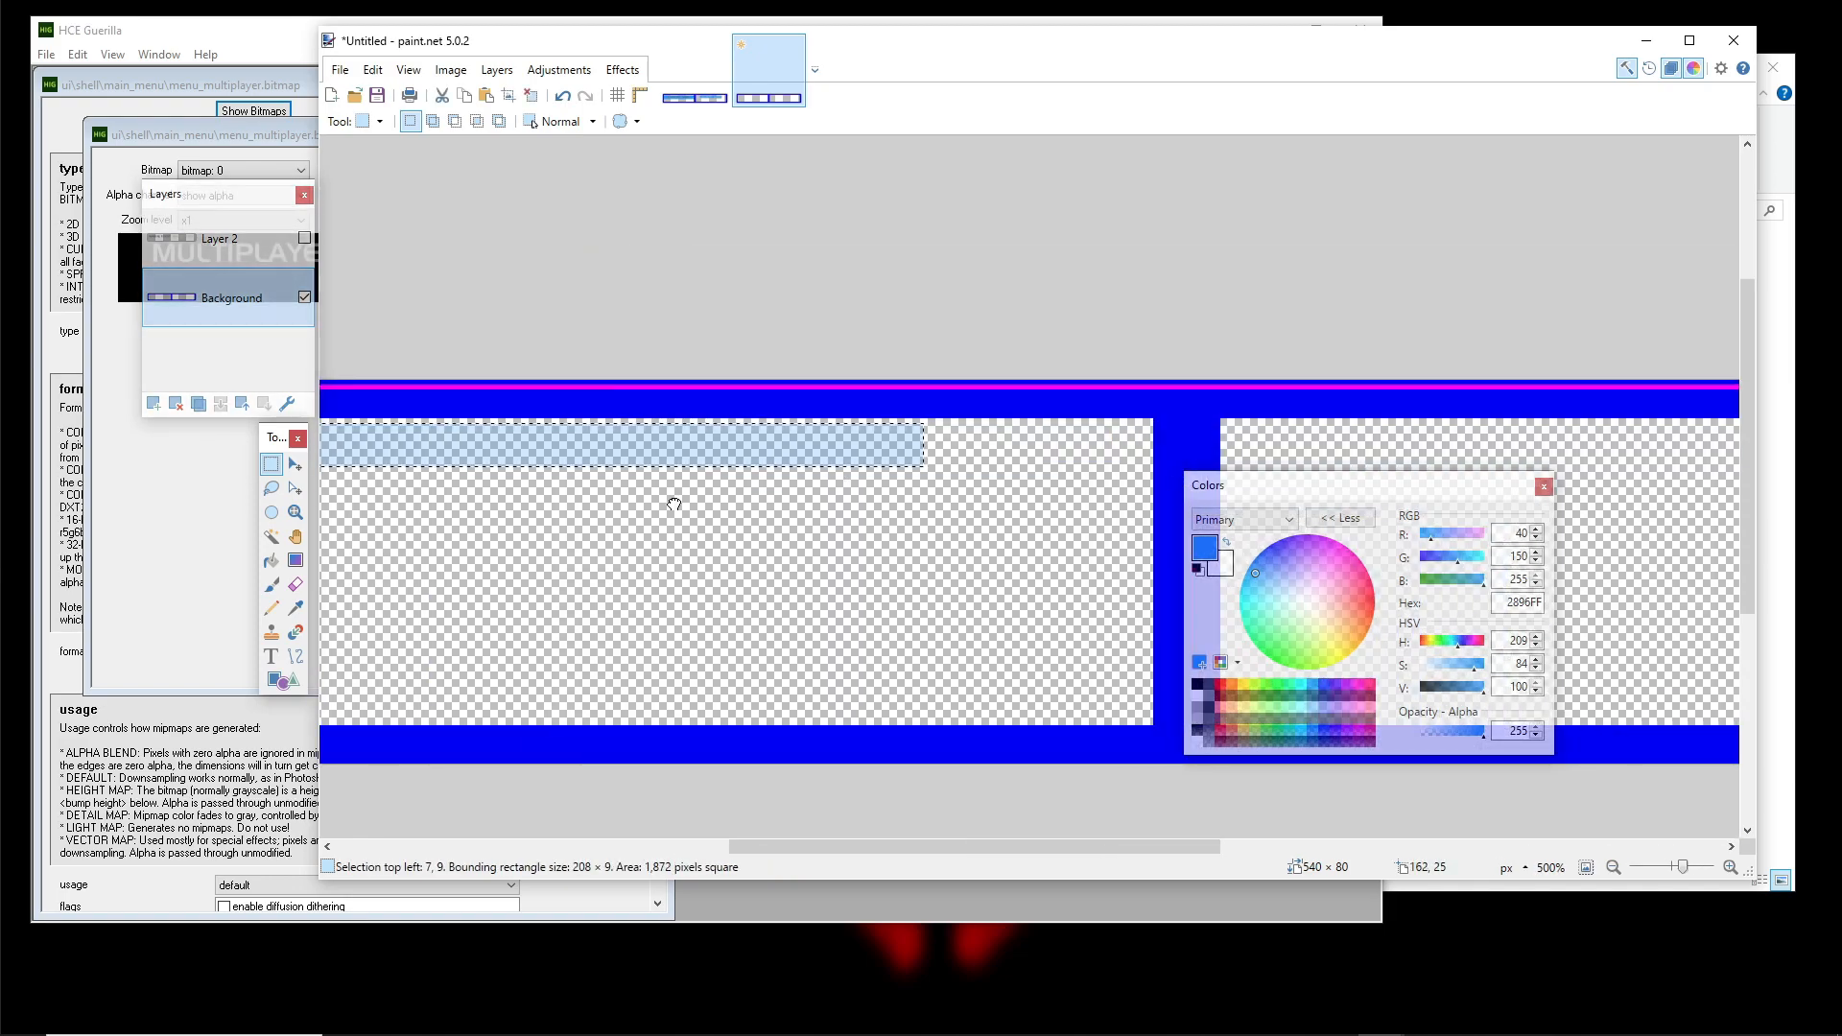
Examine where the selected strip's edges and upper corner sit against the blue border of the first box
drag(360, 480, 907, 456)
scroll(815, 437, up, 4)
drag(595, 465, 954, 399)
drag(584, 367, 607, 293)
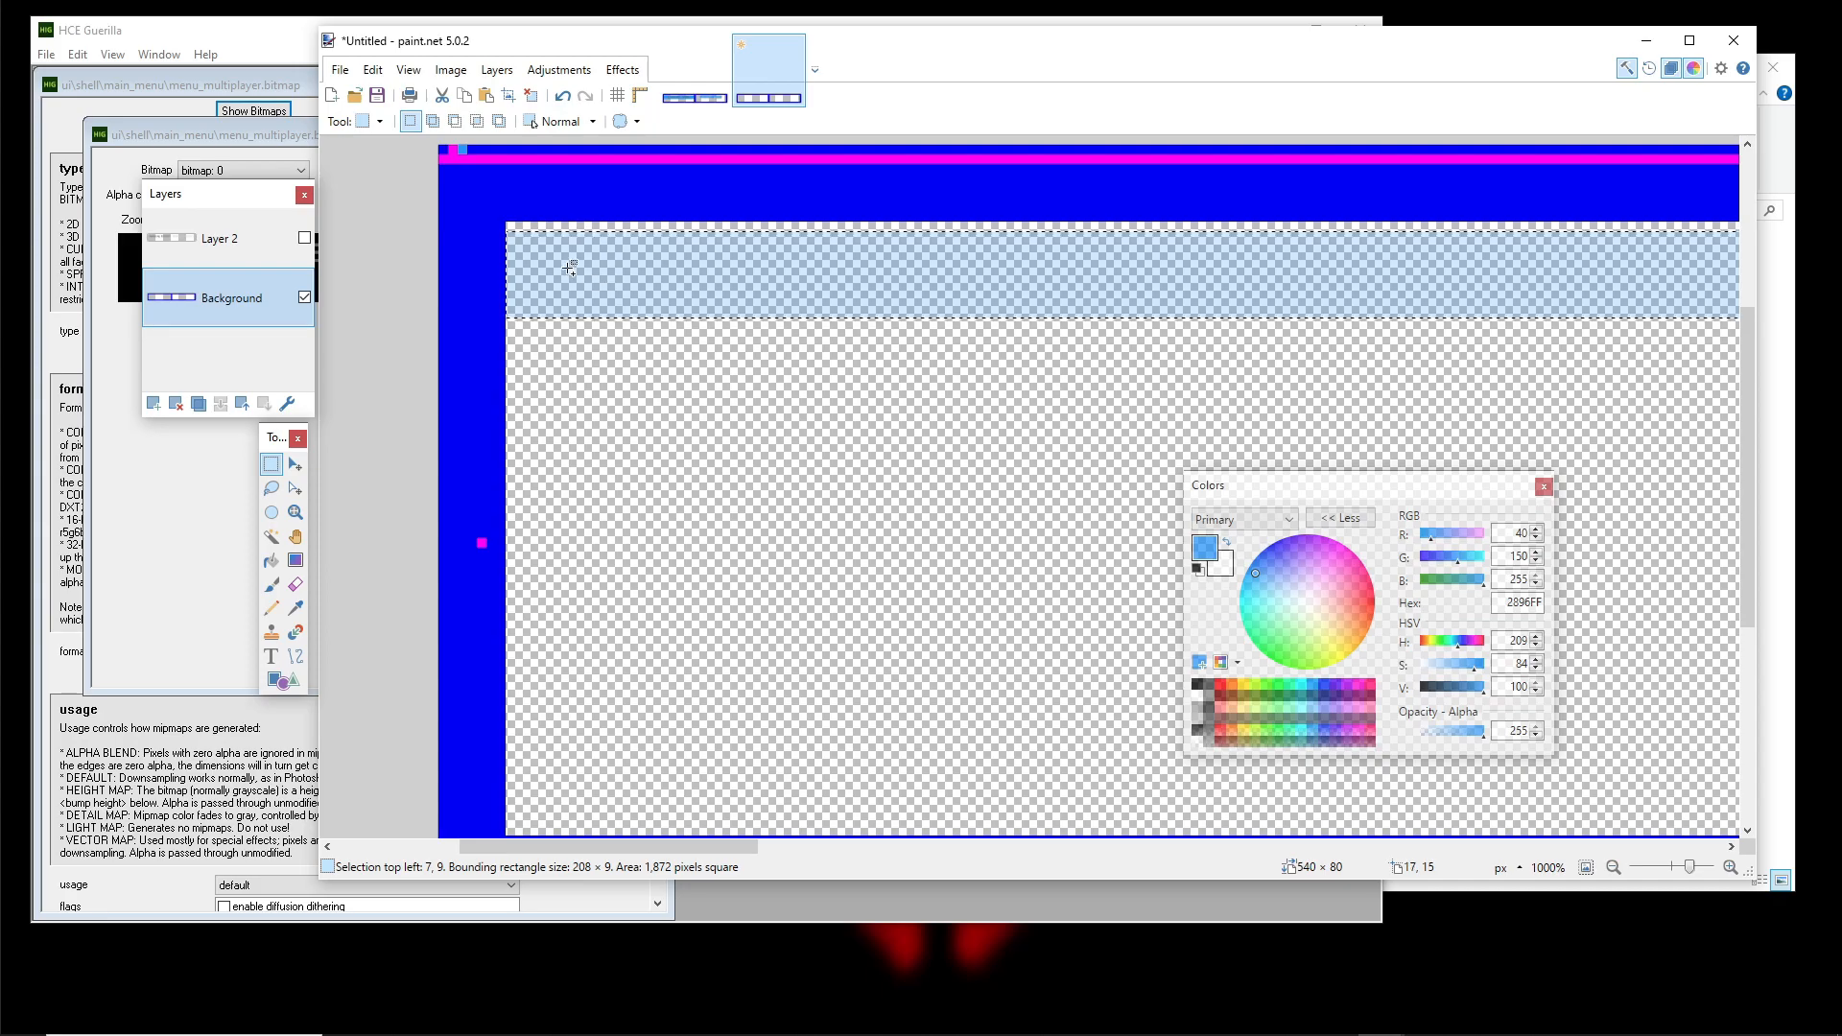
scroll(570, 269, down, 2)
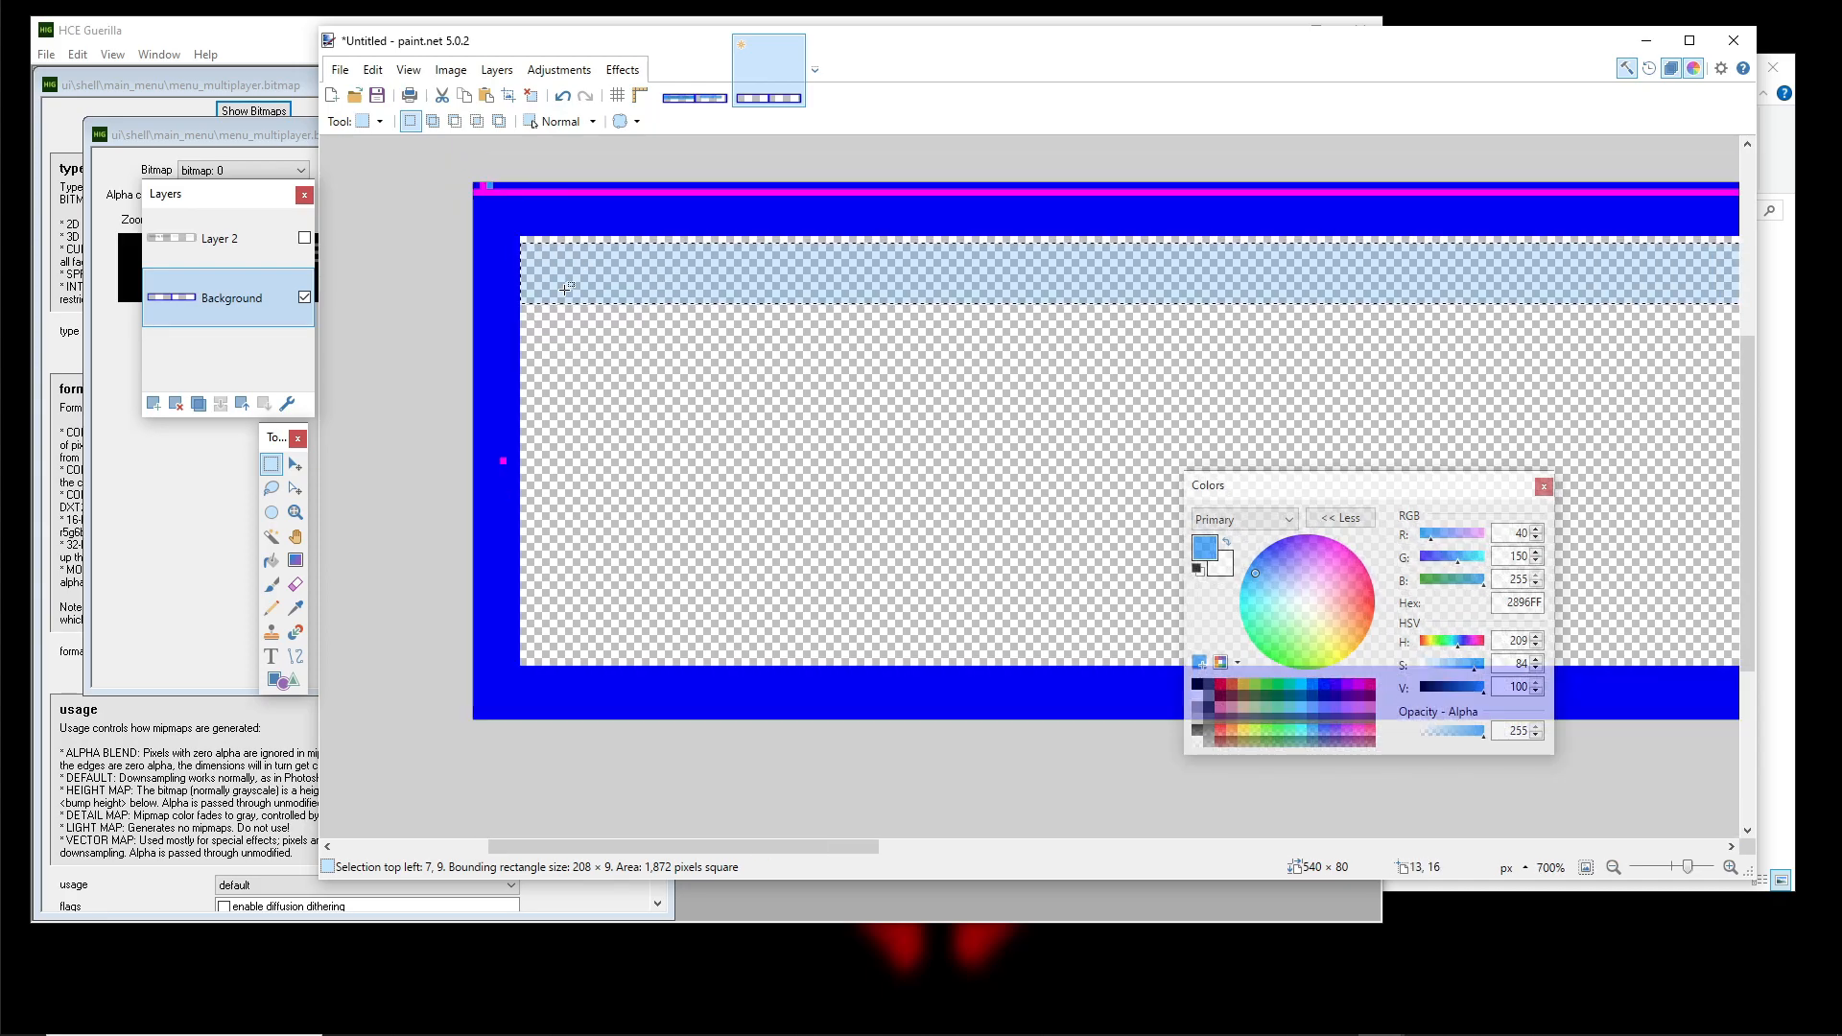
drag(721, 290, 708, 303)
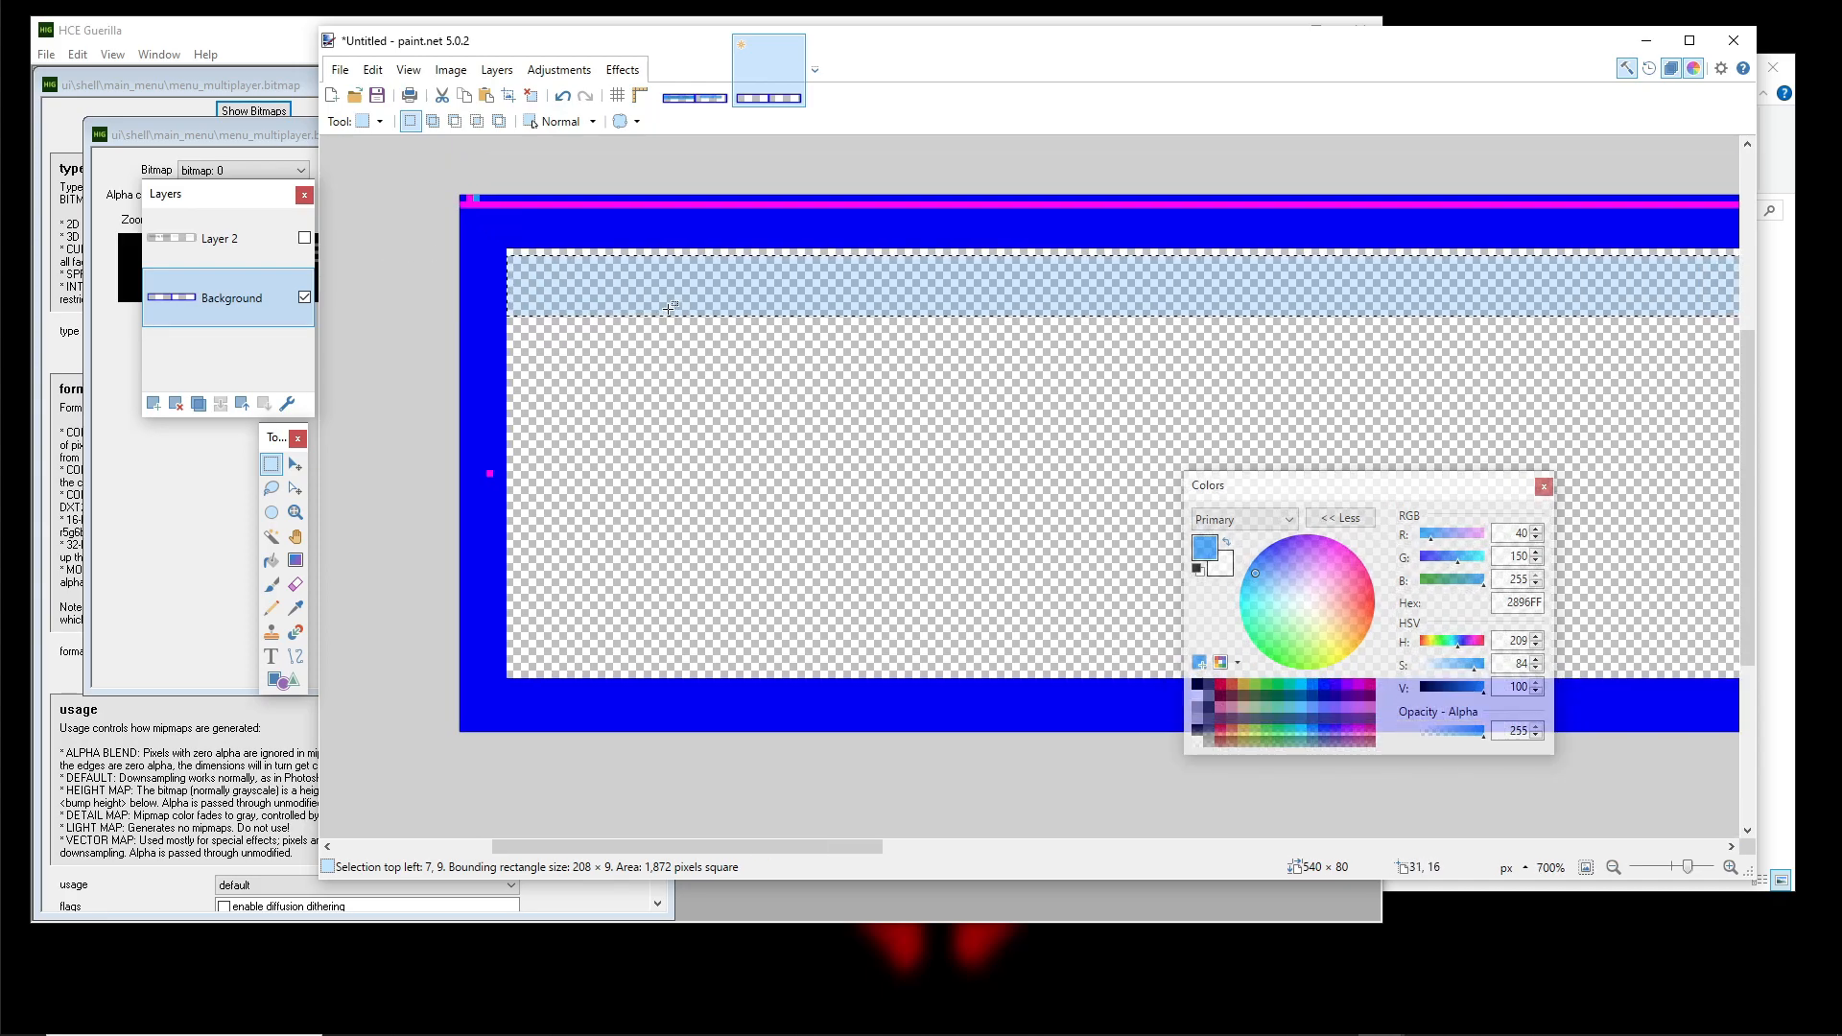
scroll(708, 304, up, 3)
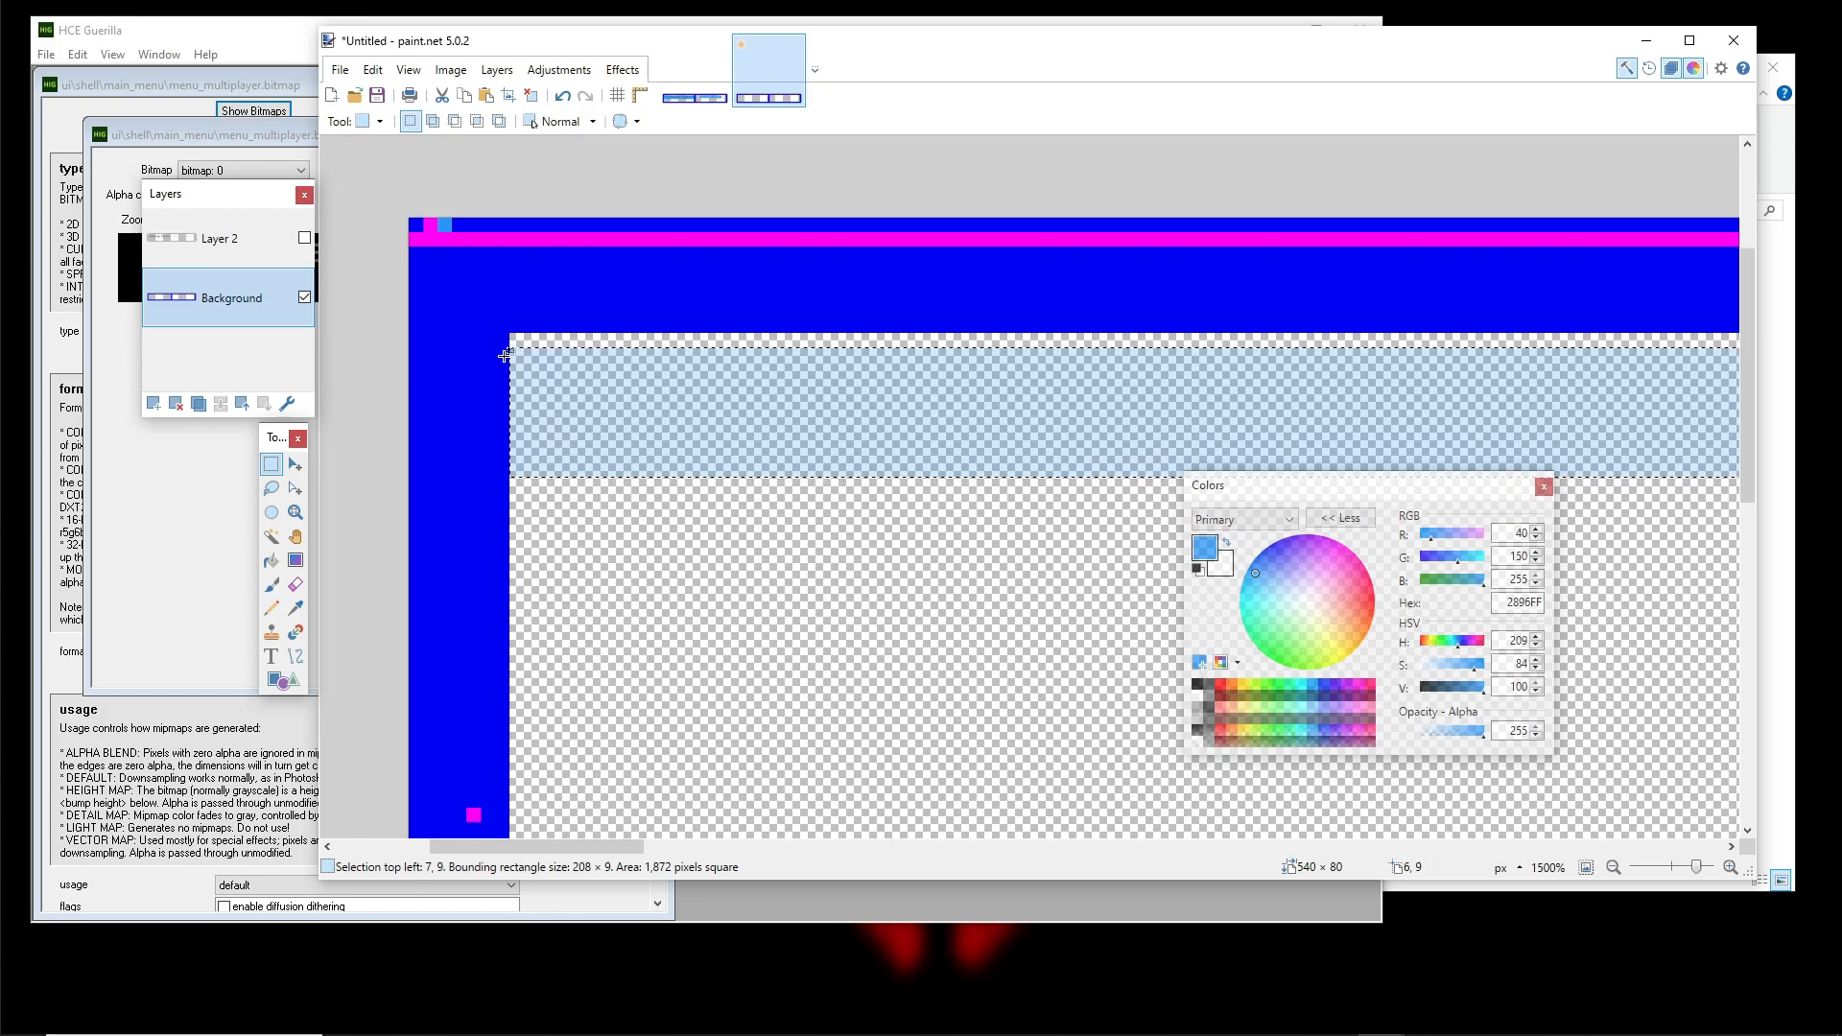
scroll(521, 342, up, 3)
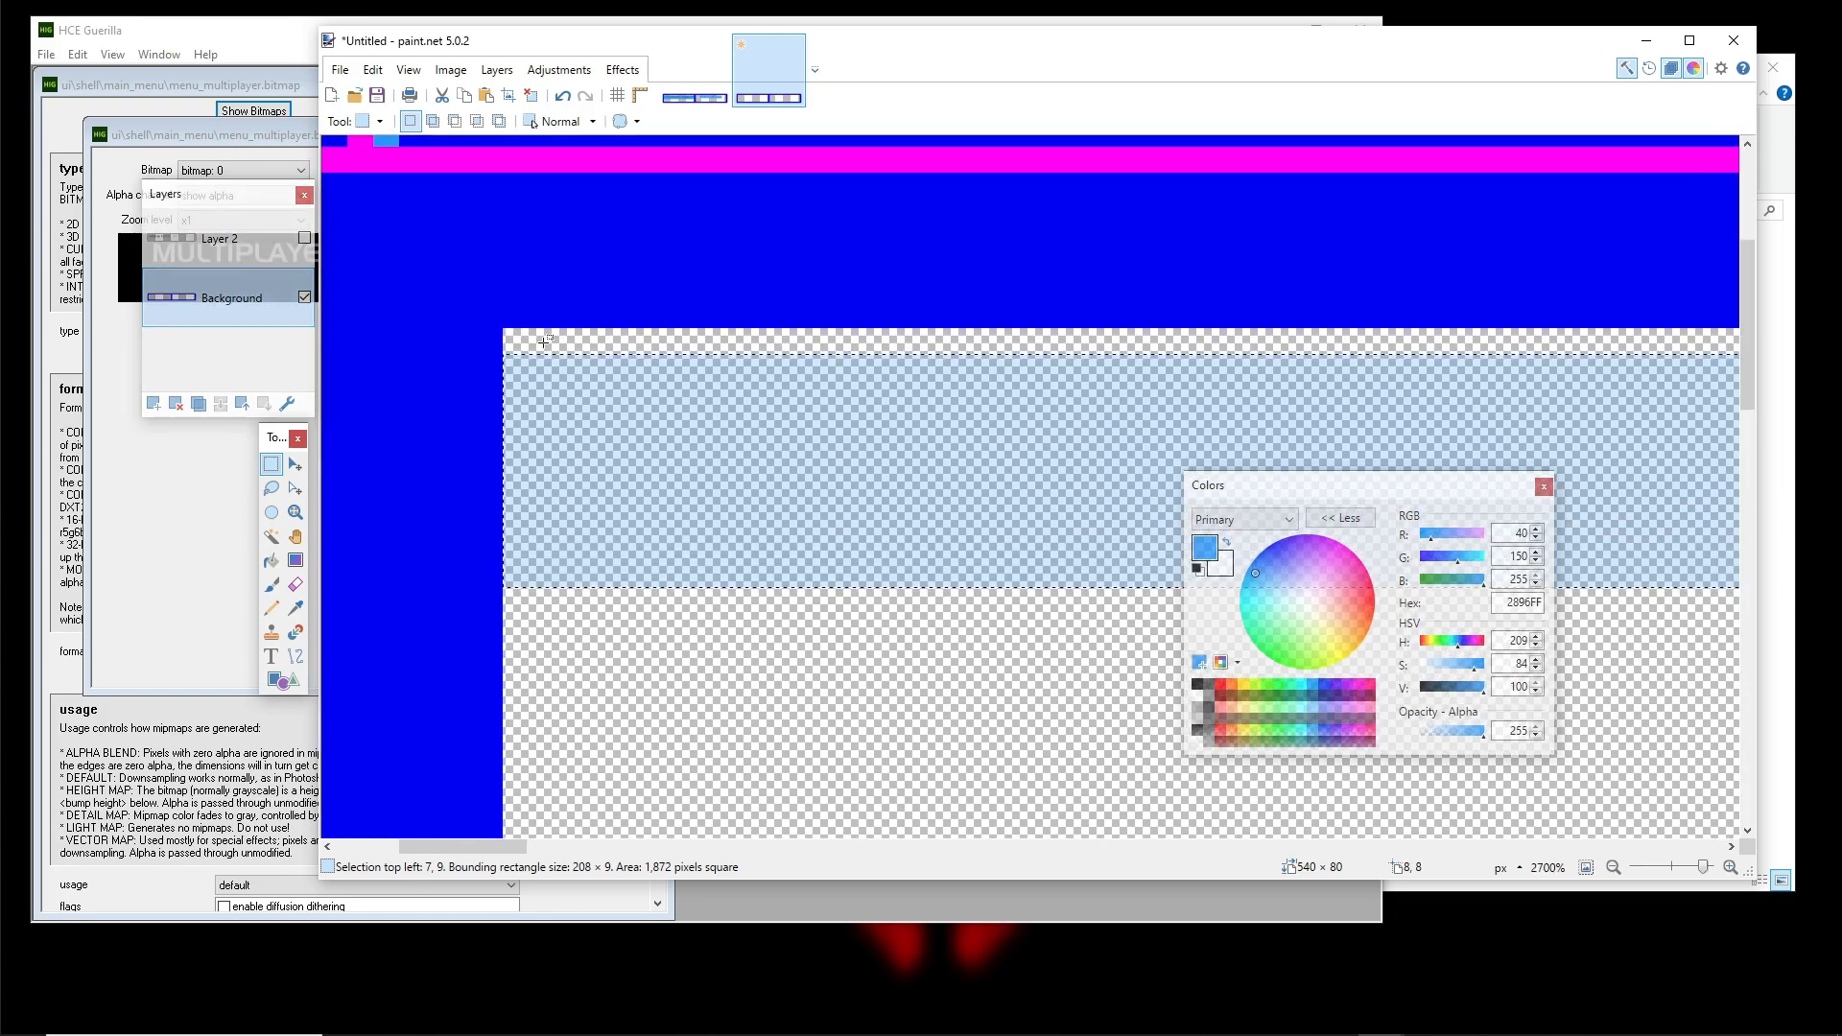
scroll(612, 428, down, 5)
scroll(612, 428, down, 4)
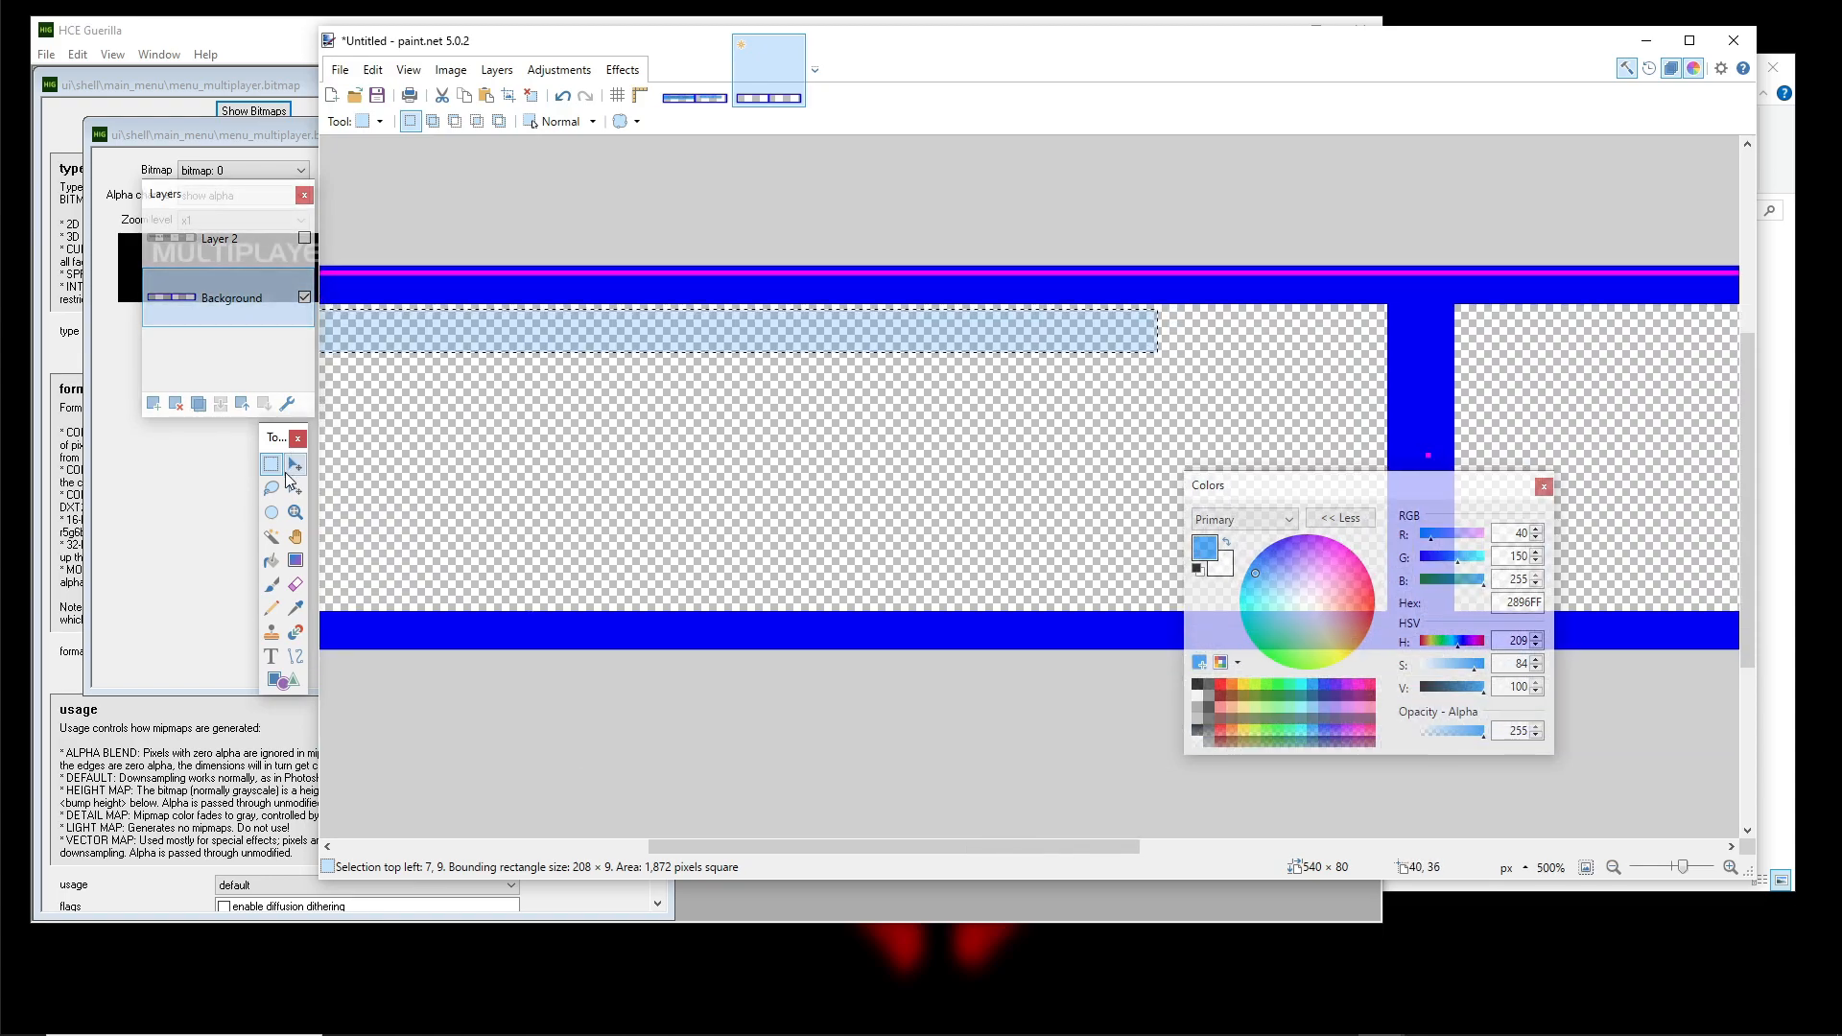
Stretch the selection in the first box to 256 × 31 px so it reaches the blue divider
click(294, 465)
scroll(849, 417, down, 1)
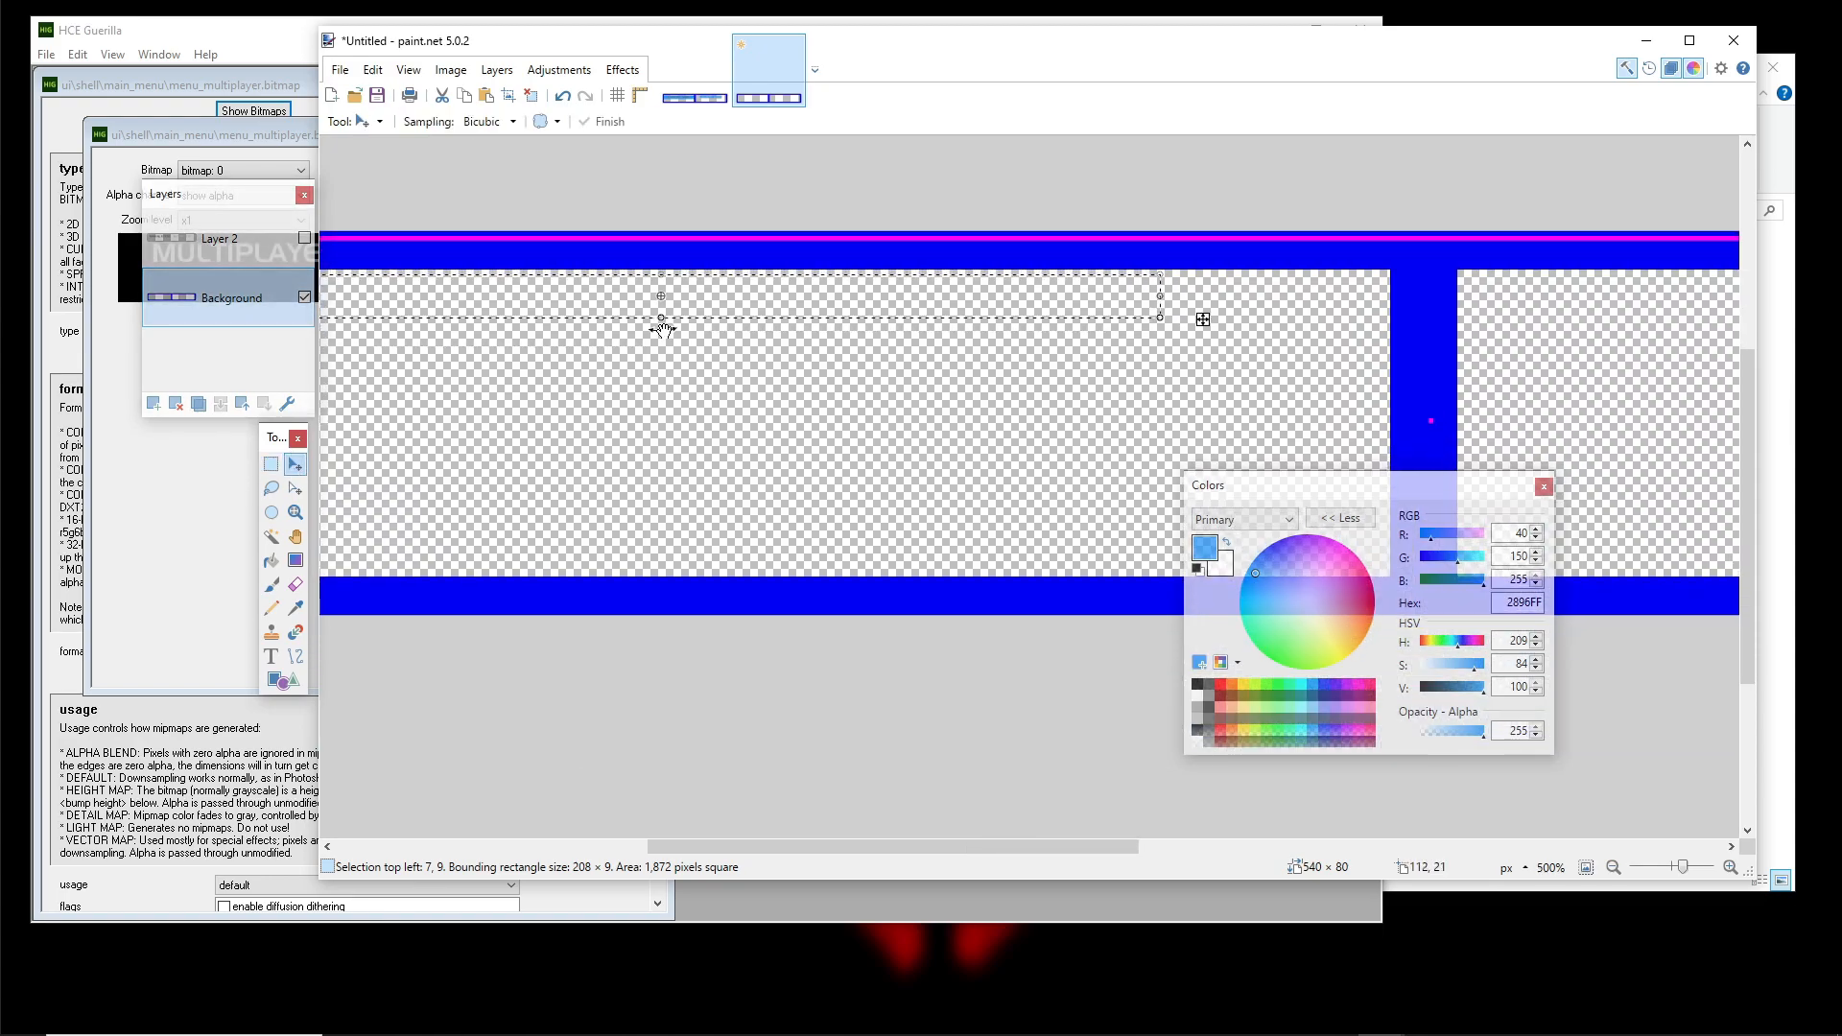
drag(661, 318, 676, 423)
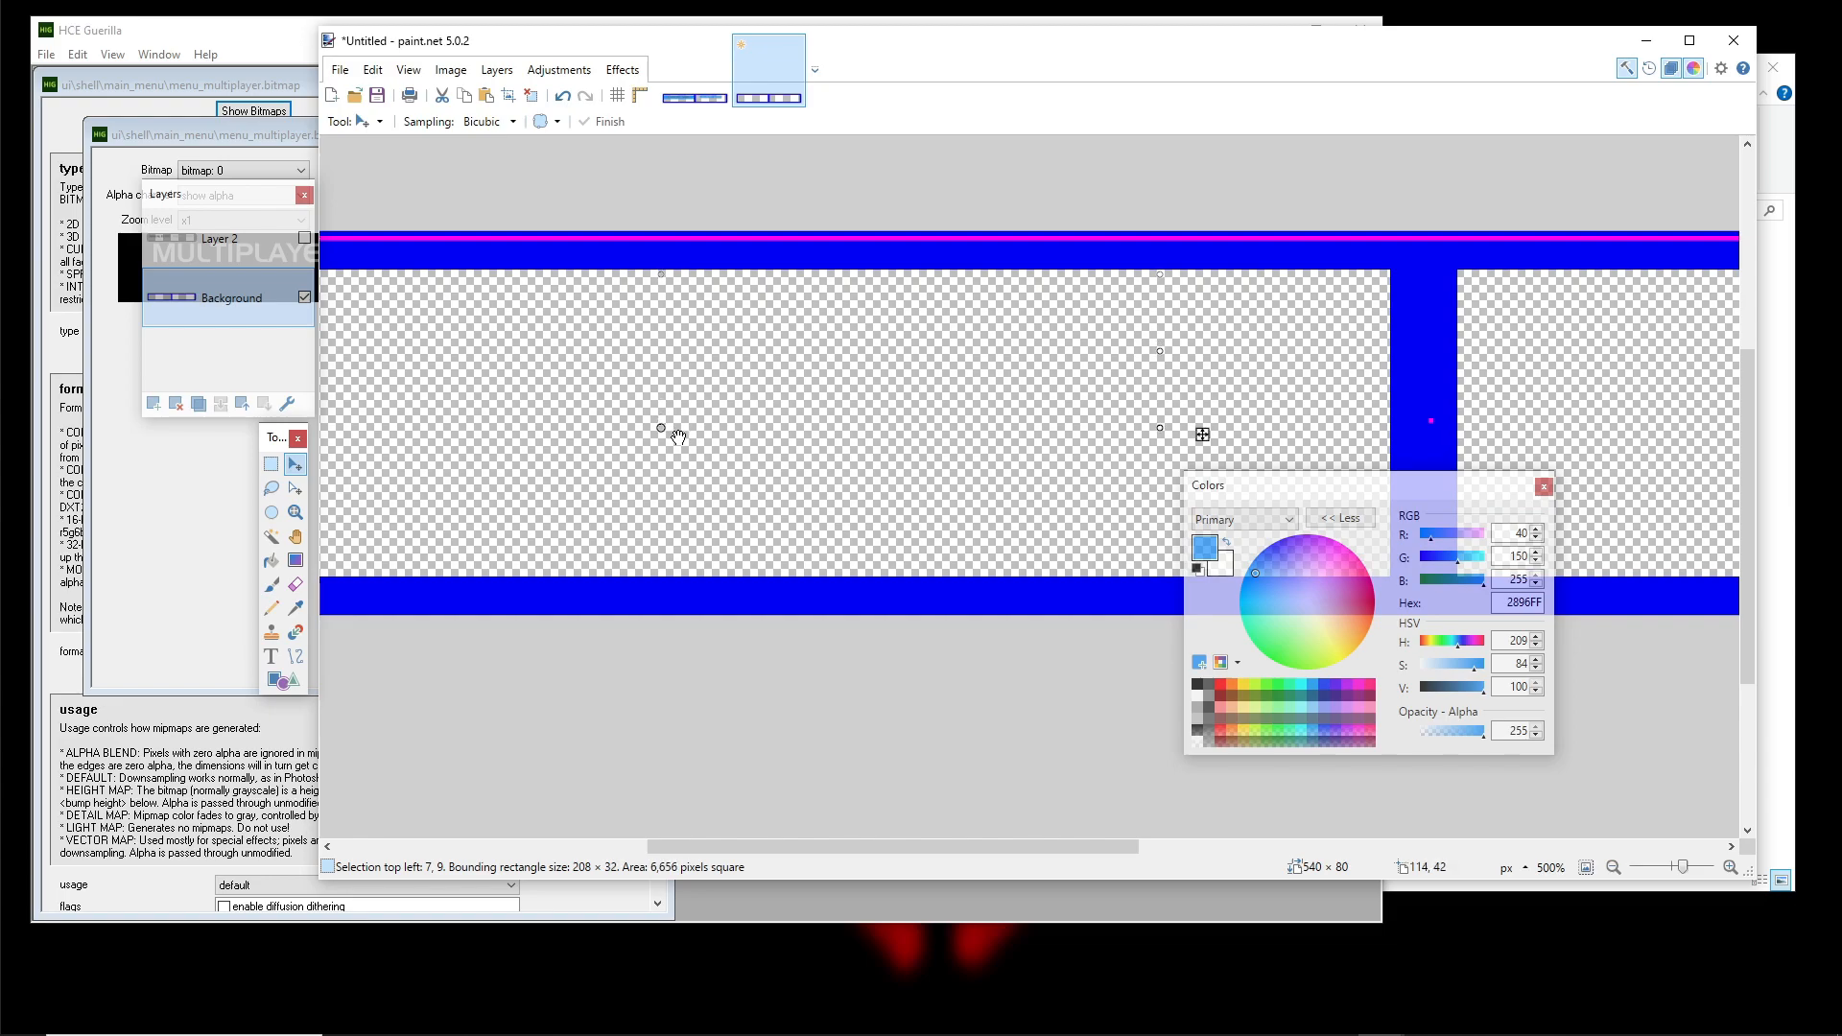
drag(676, 433, 677, 433)
scroll(932, 380, right, 4)
scroll(932, 380, up, 4)
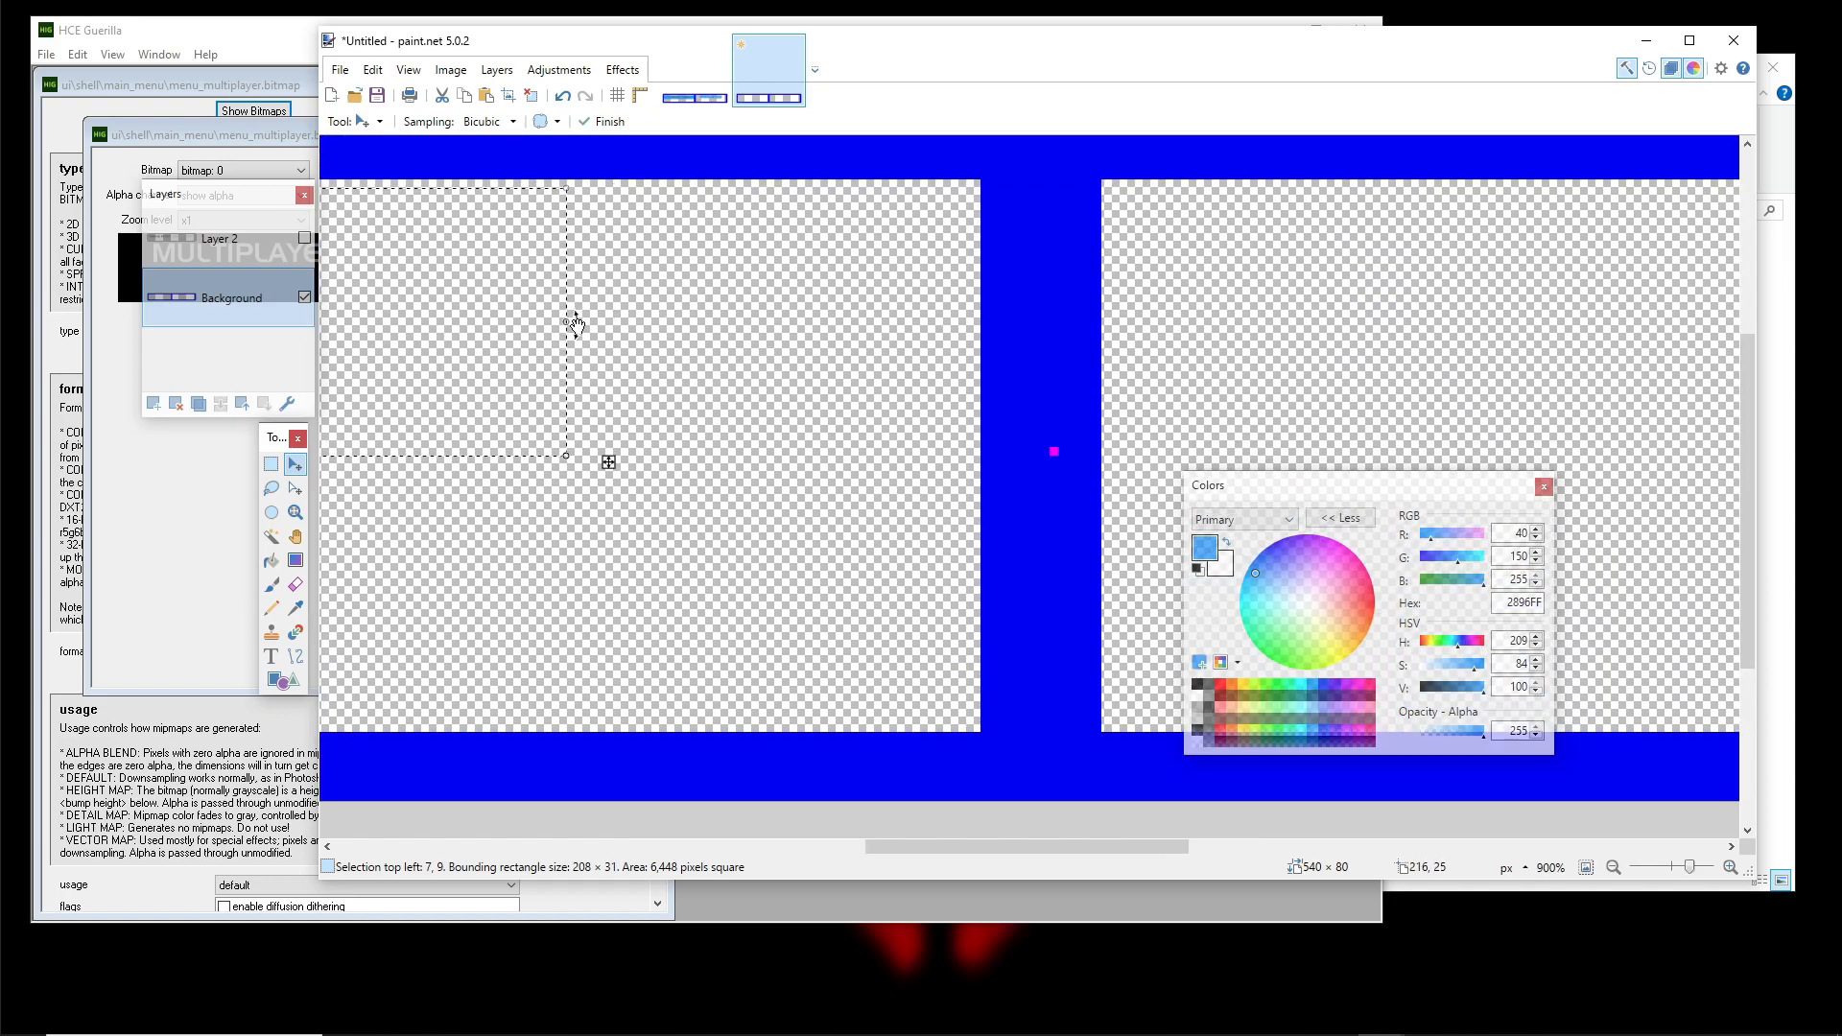
drag(577, 326, 965, 329)
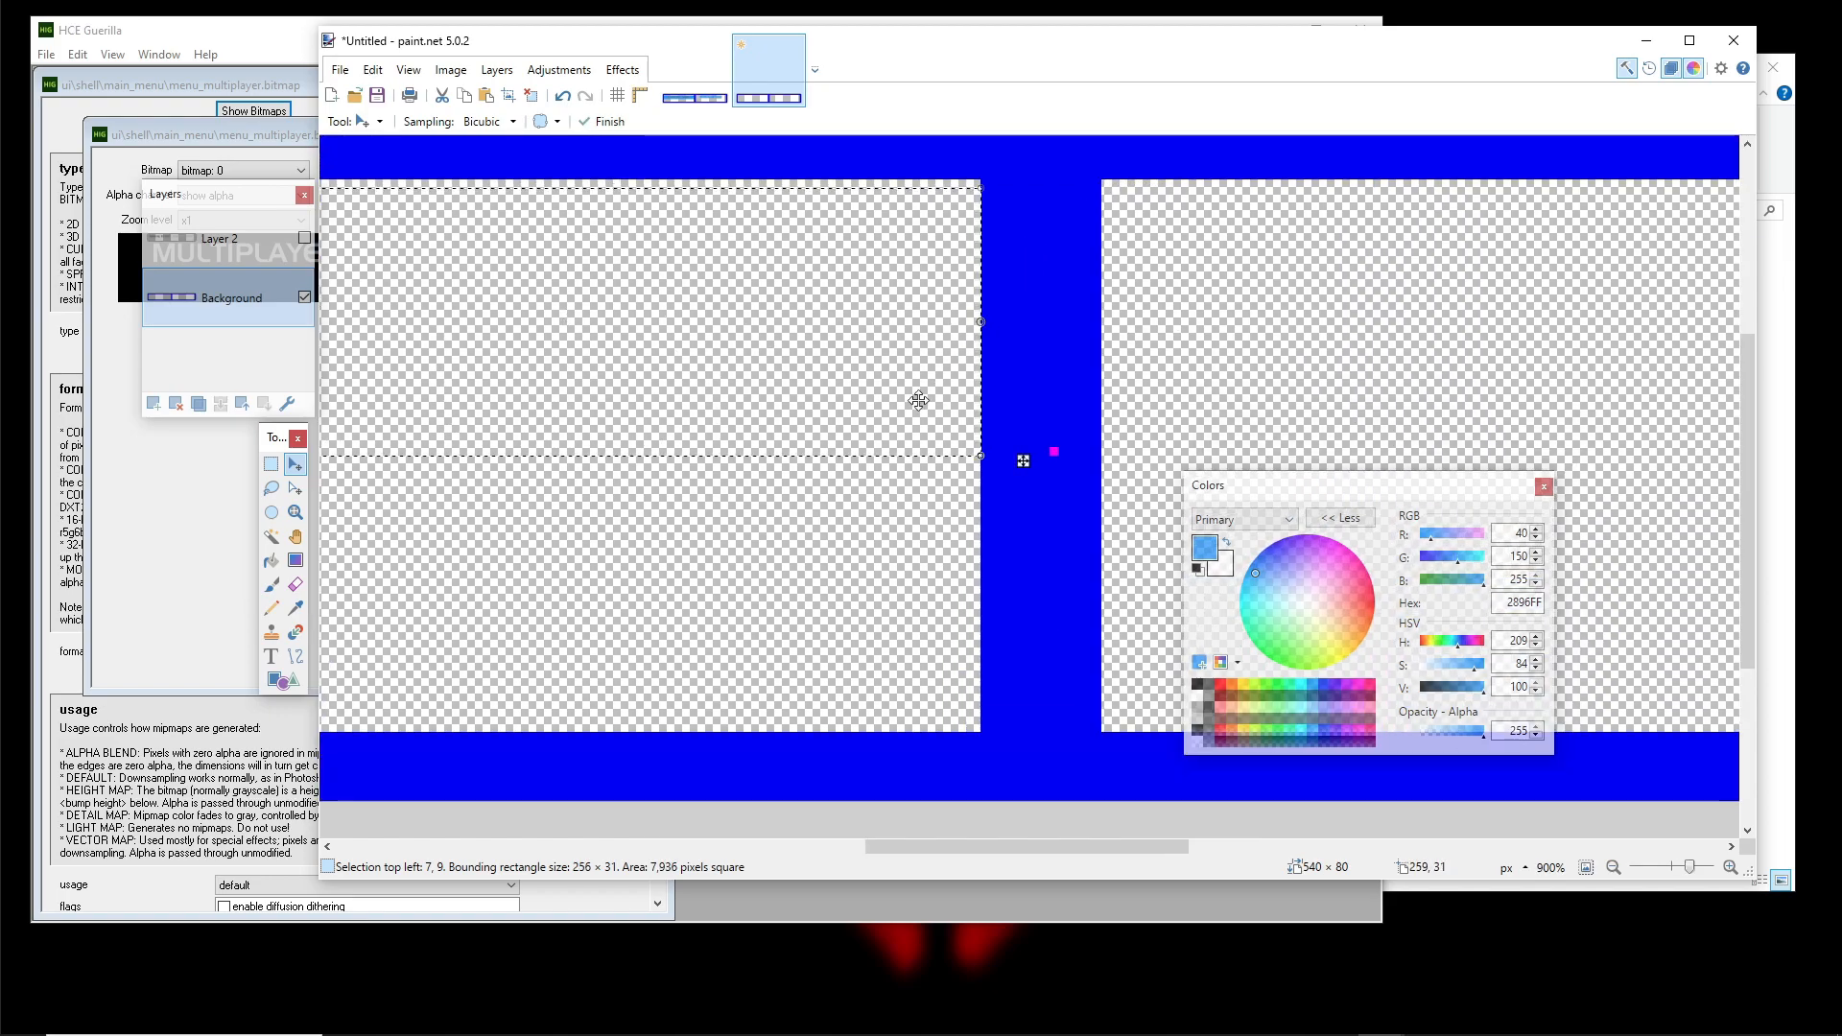
scroll(752, 406, down, 4)
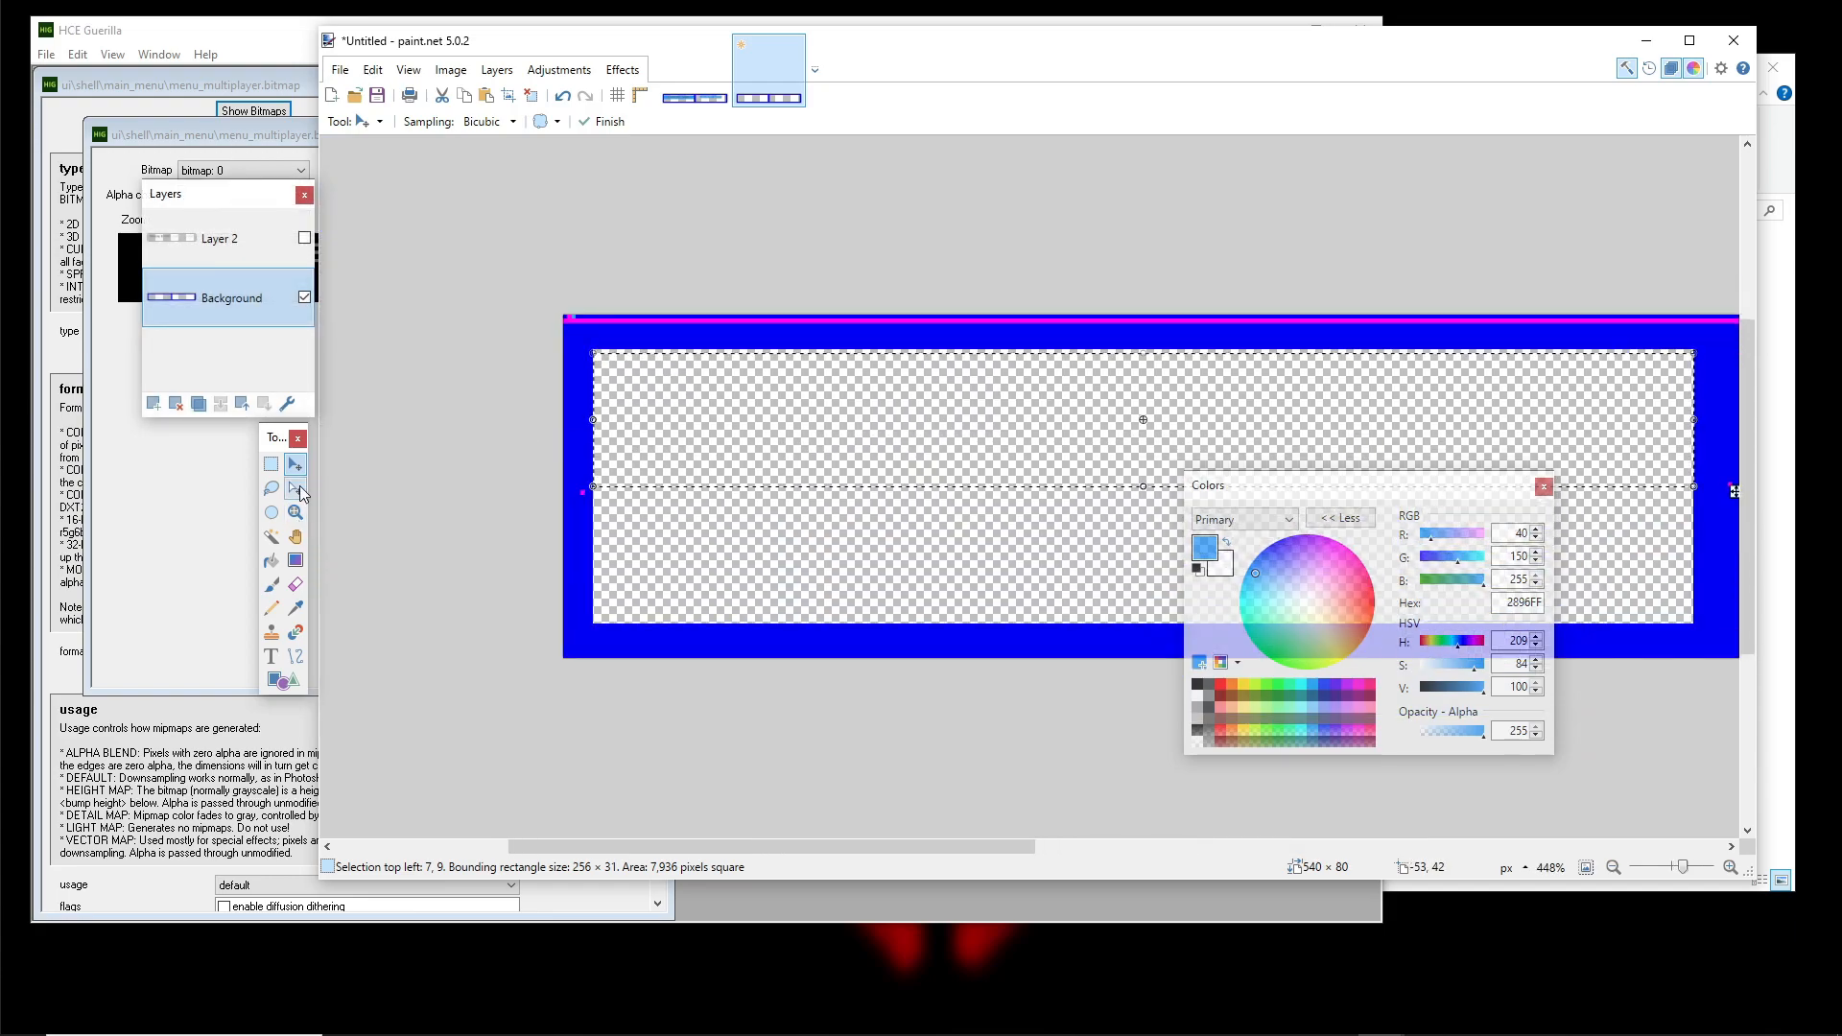
Fill the selected strip in the first box with the solid blue 2896FF
click(272, 560)
click(689, 434)
scroll(700, 428, down, 3)
Select a strip of about 256 × 27 px across the second transparent box, starting at 277, 9
click(271, 464)
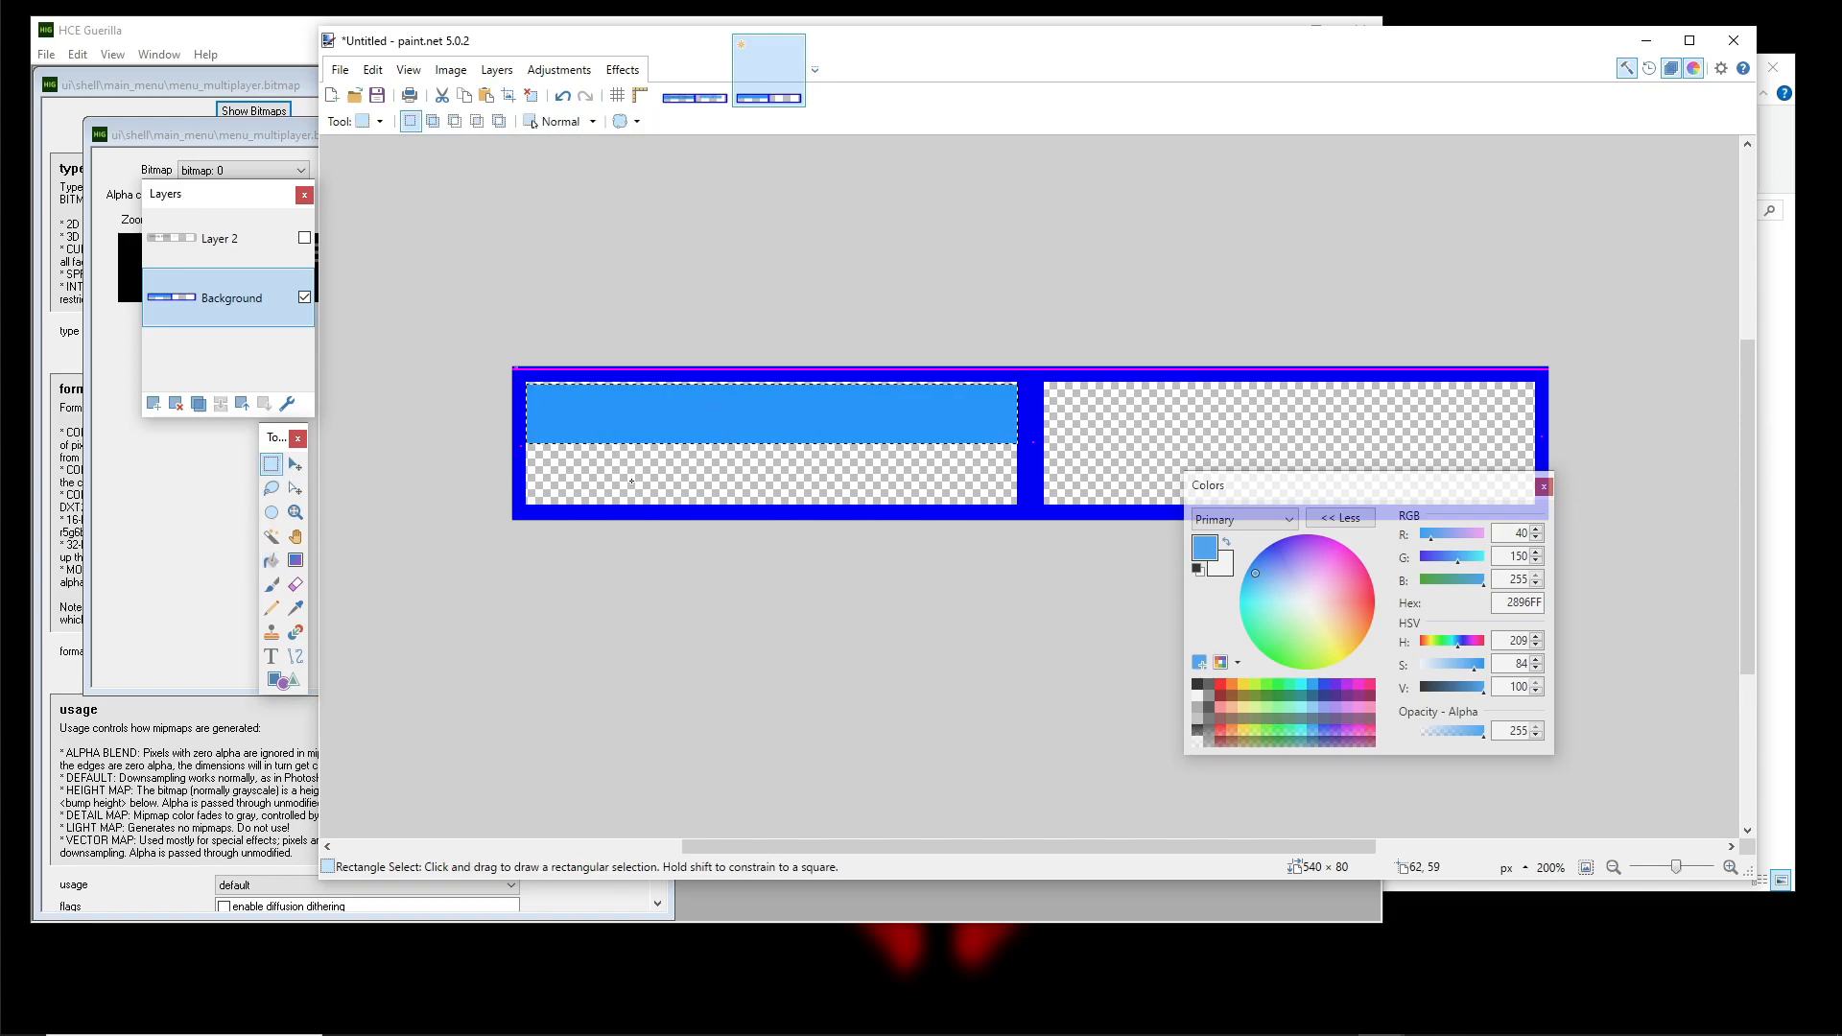
scroll(864, 441, up, 2)
scroll(920, 410, up, 1)
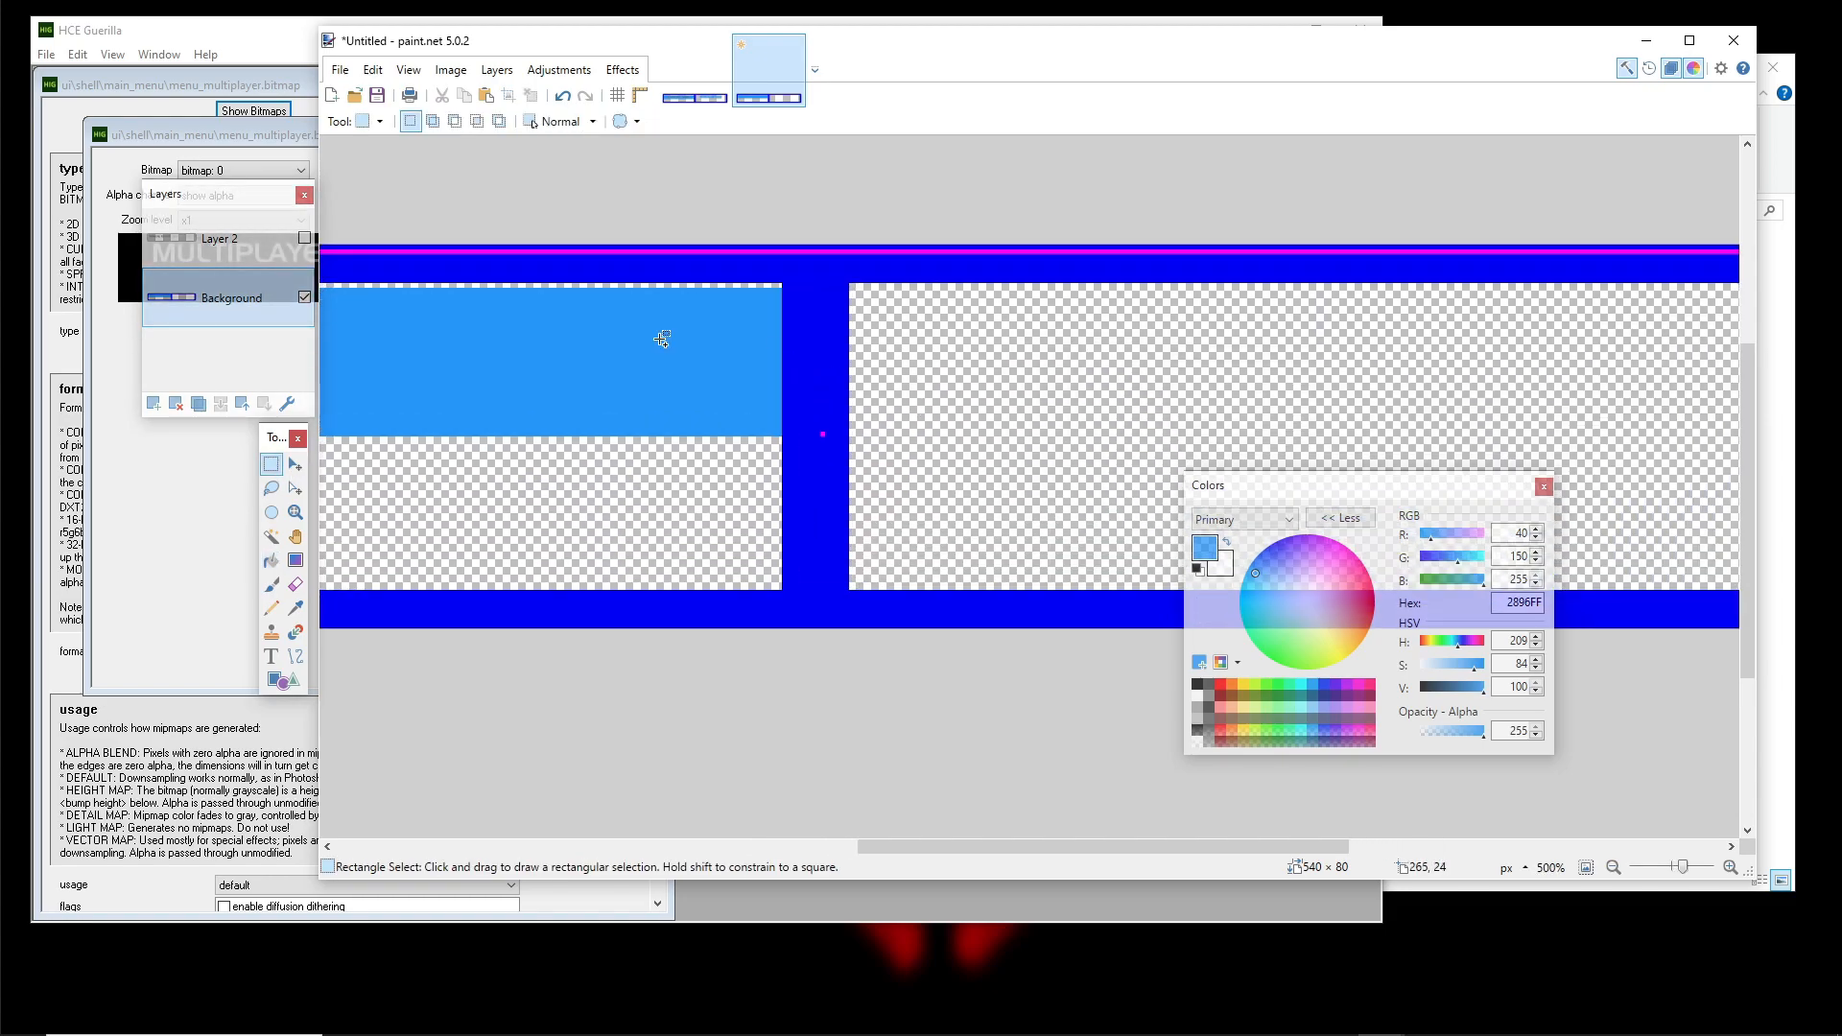
scroll(888, 296, up, 5)
drag(914, 271, 1682, 483)
scroll(1029, 356, down, 5)
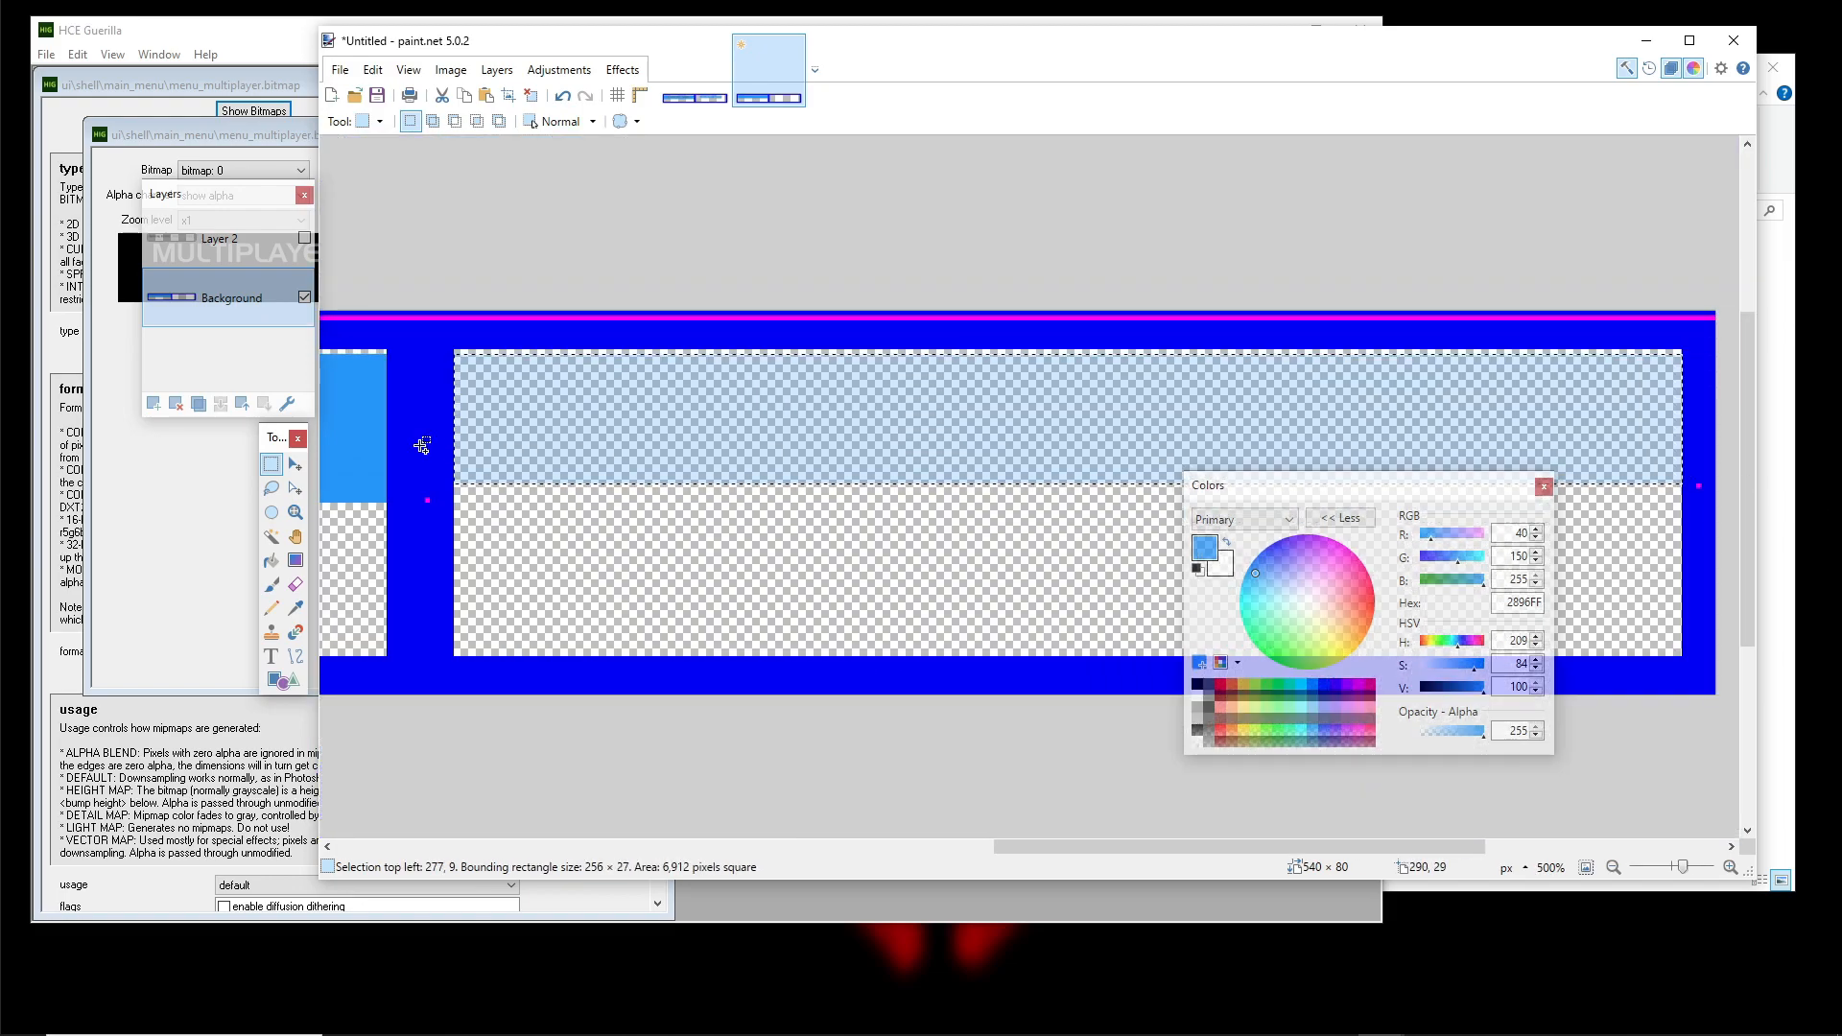
Extend the second box's selection to 256 × 30 px and fill it with the solid blue 2896FF
click(296, 467)
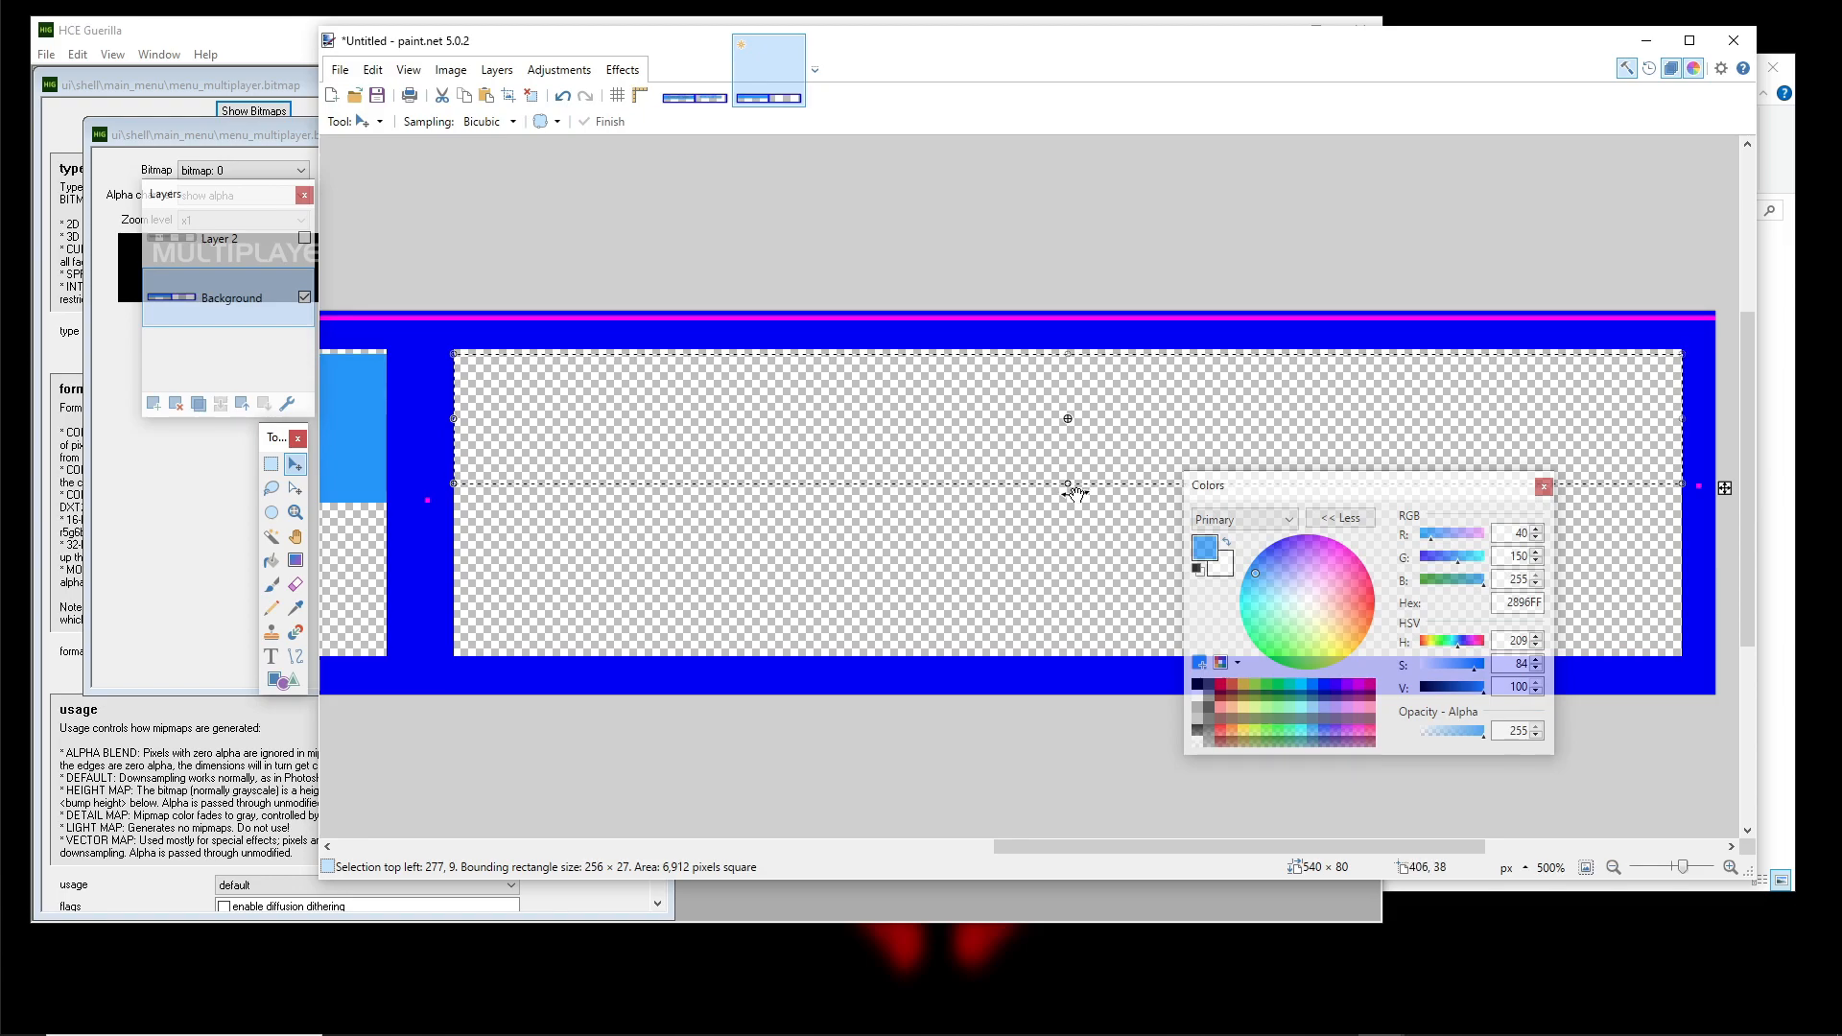
drag(1072, 486, 1069, 500)
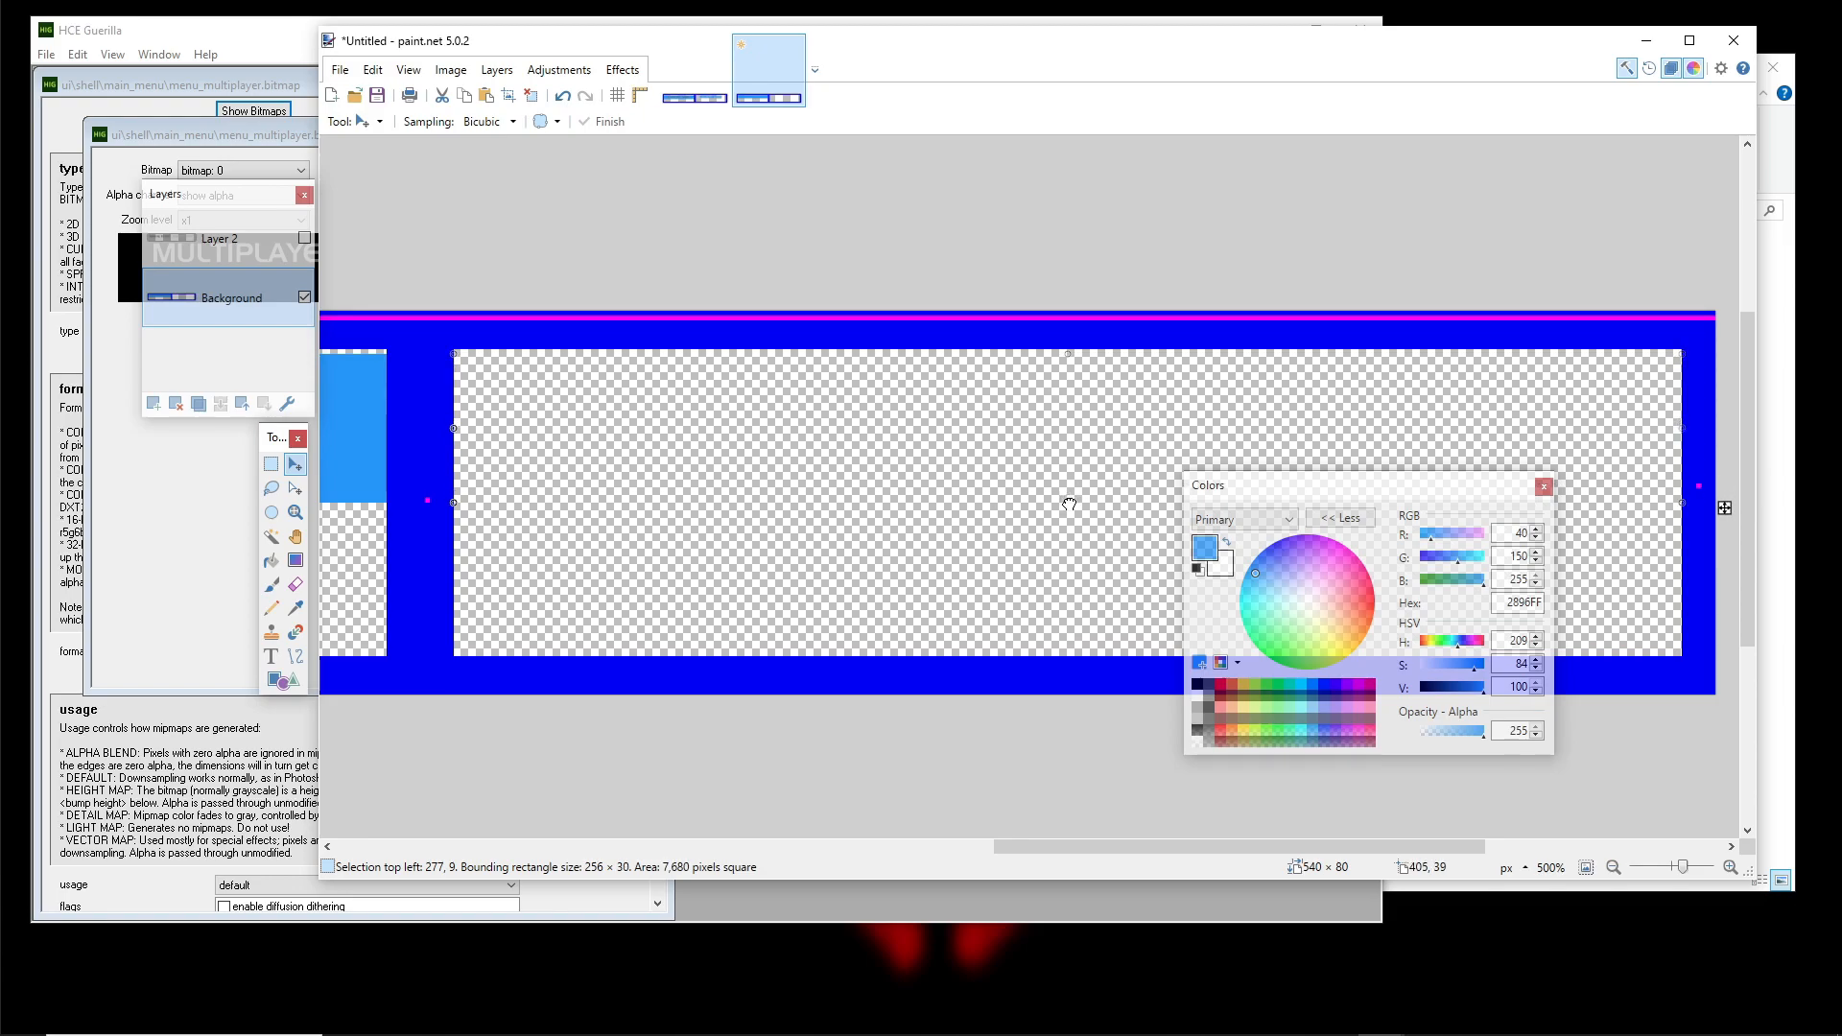
click(271, 560)
click(525, 444)
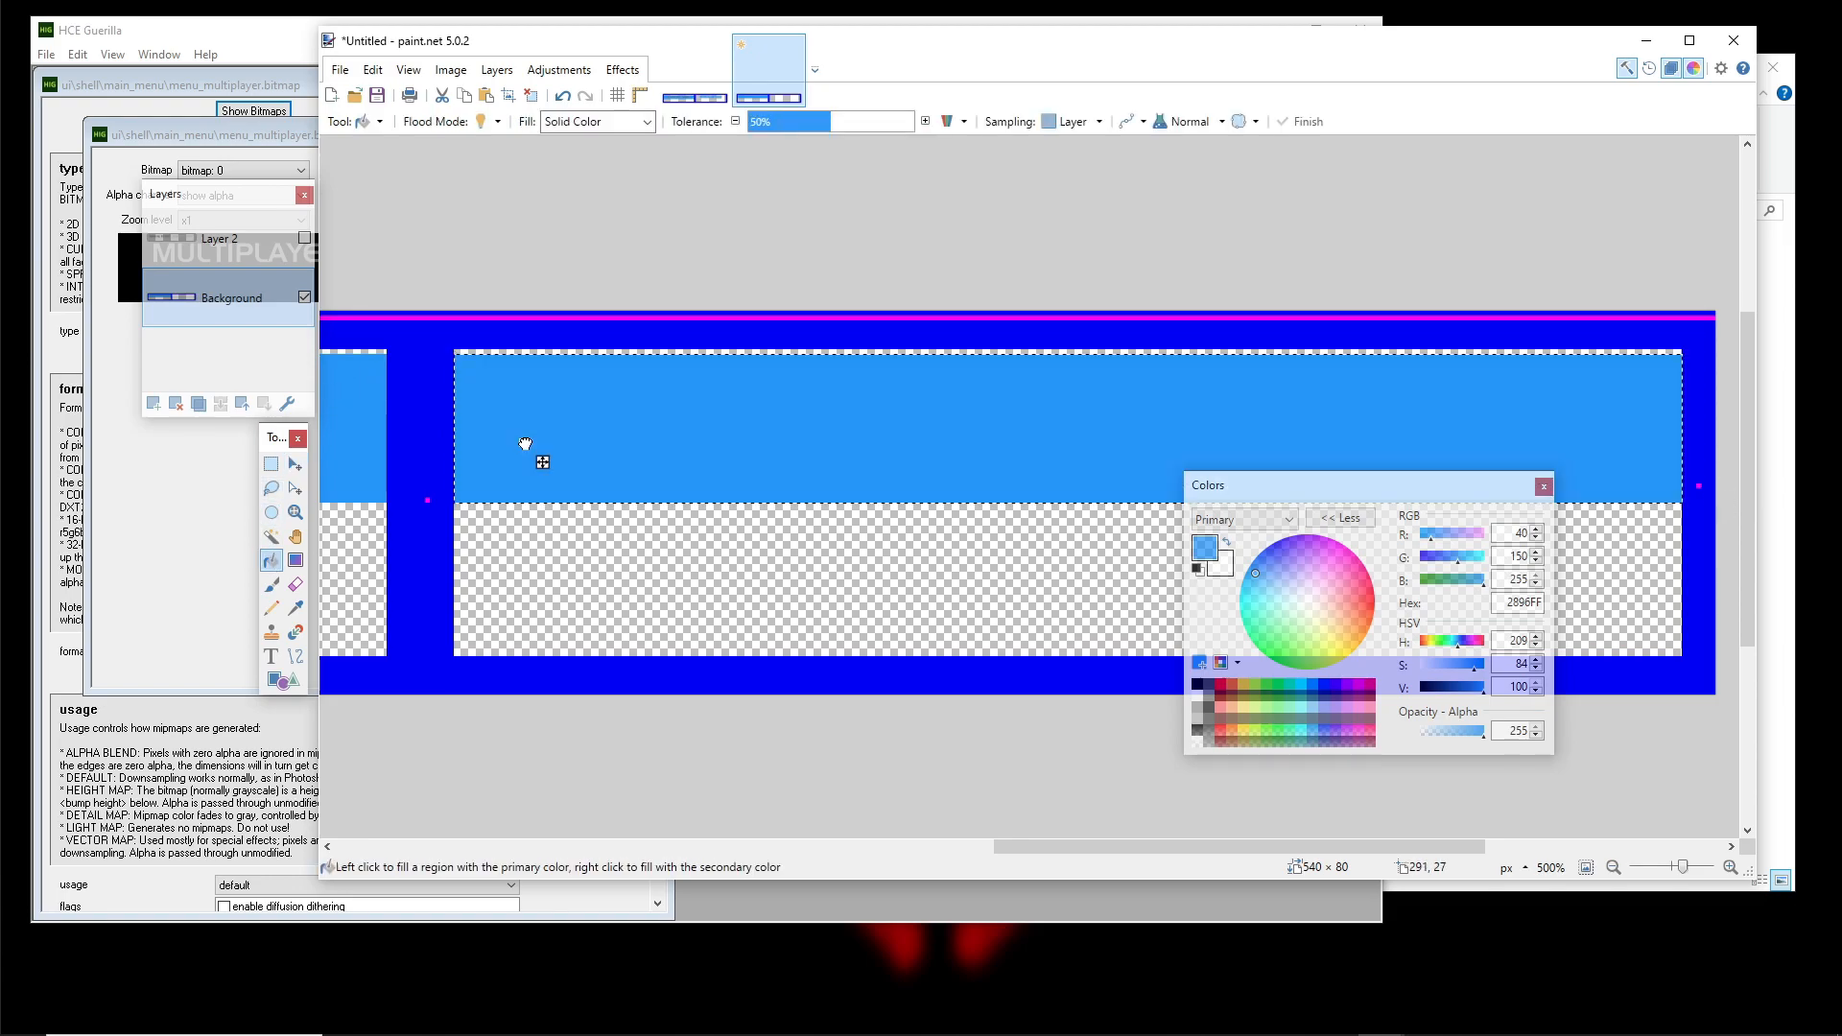
scroll(624, 471, down, 1)
key(s)
scroll(494, 549, down, 2)
drag(483, 528, 967, 308)
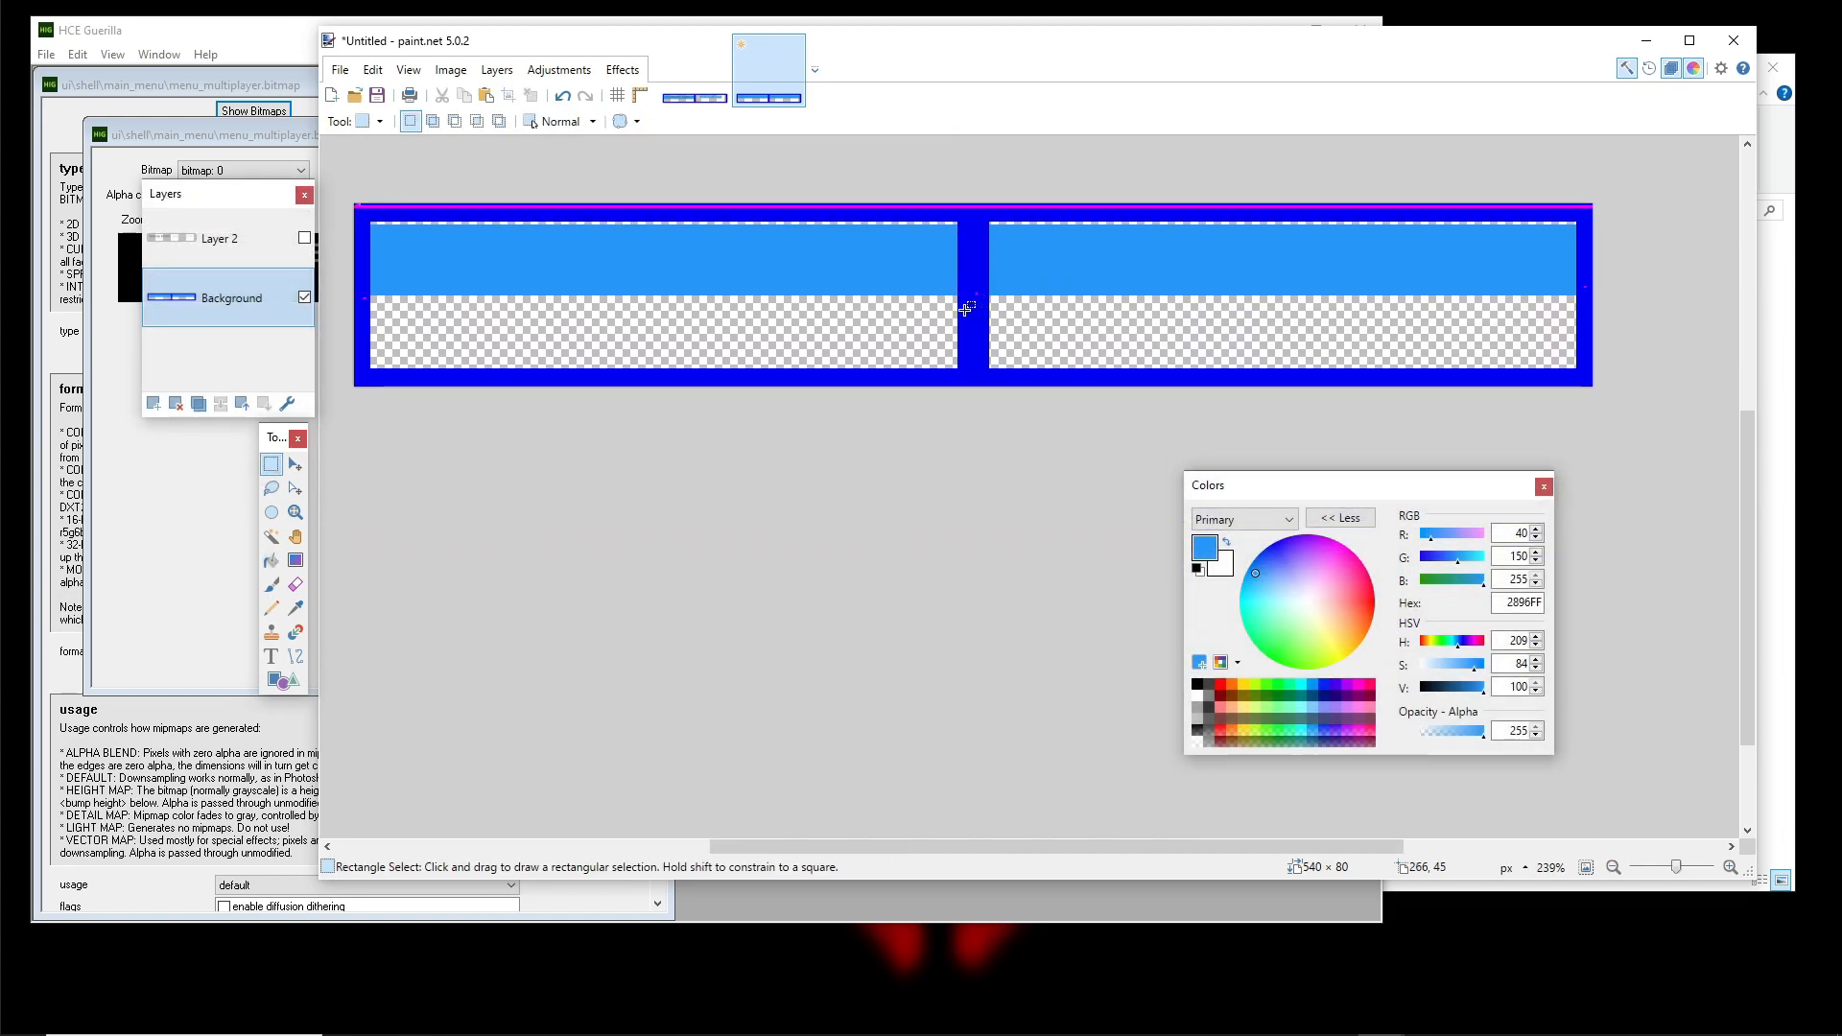
Switch to HCE Guerilla and display the source image of the menu_multiplayer bitmap without its alpha channel
click(189, 154)
scroll(245, 175, down, 2)
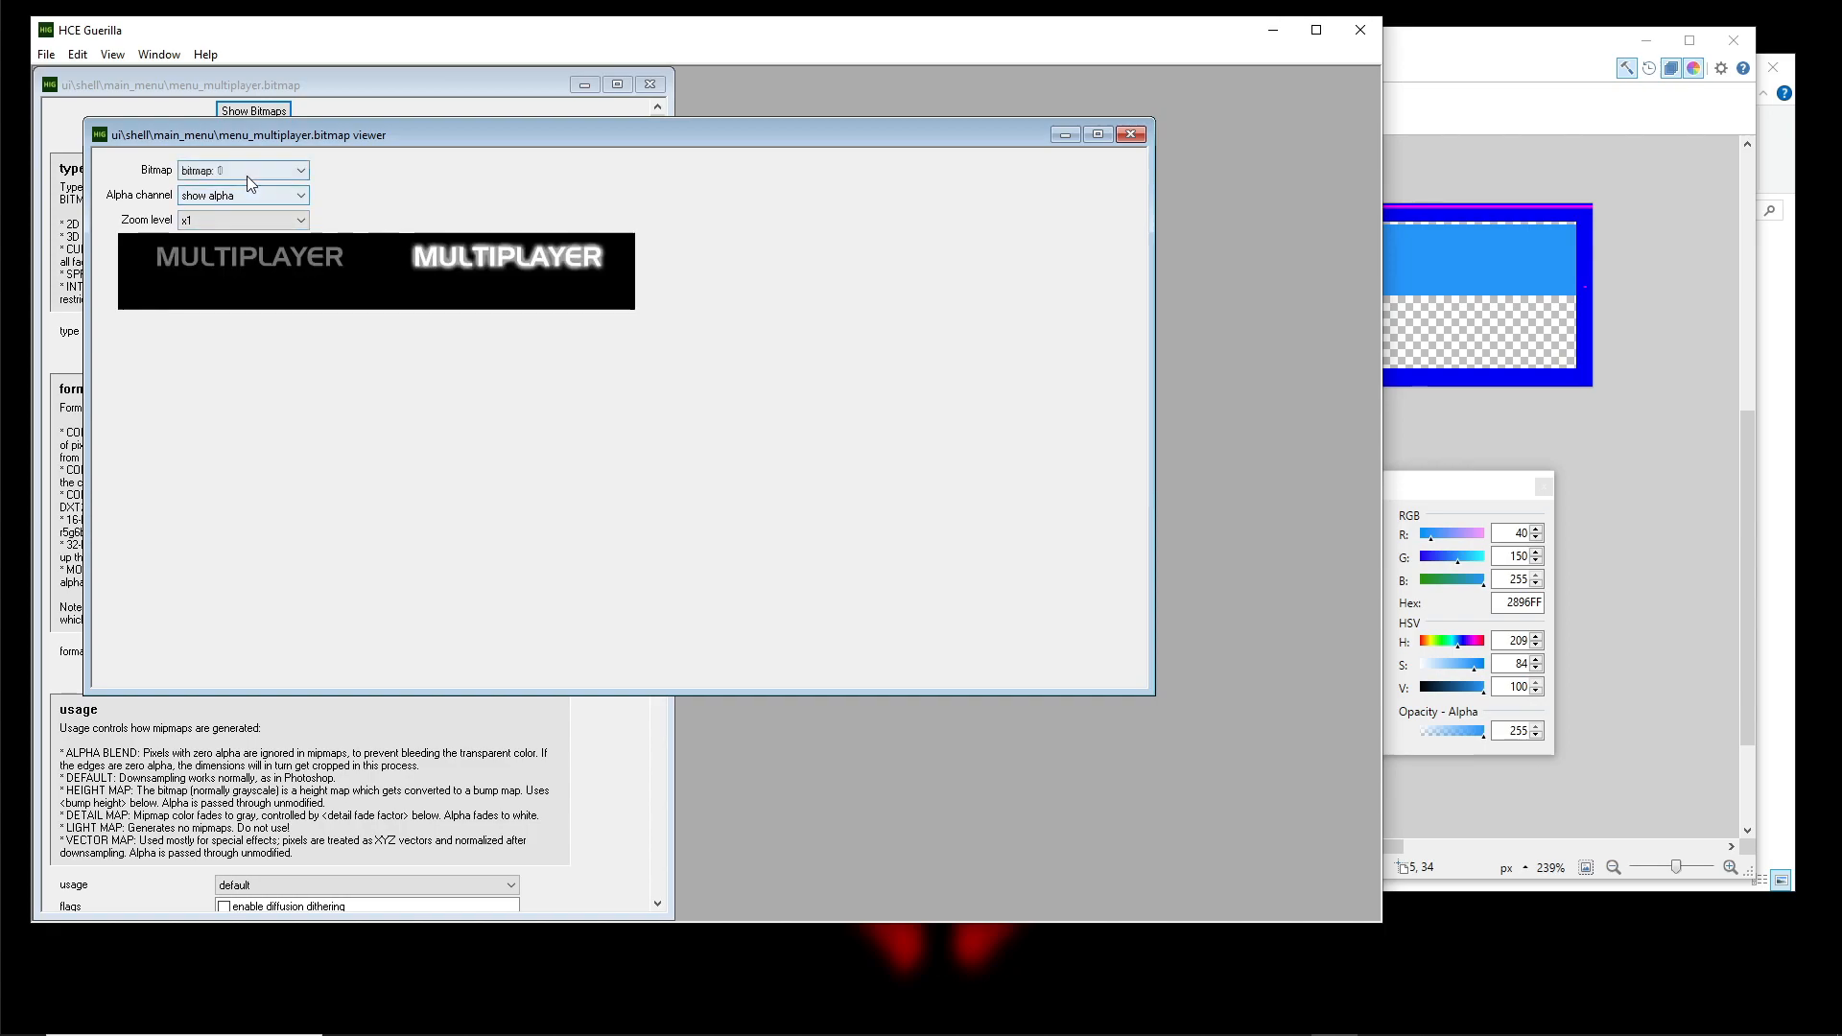
scroll(242, 193, down, 1)
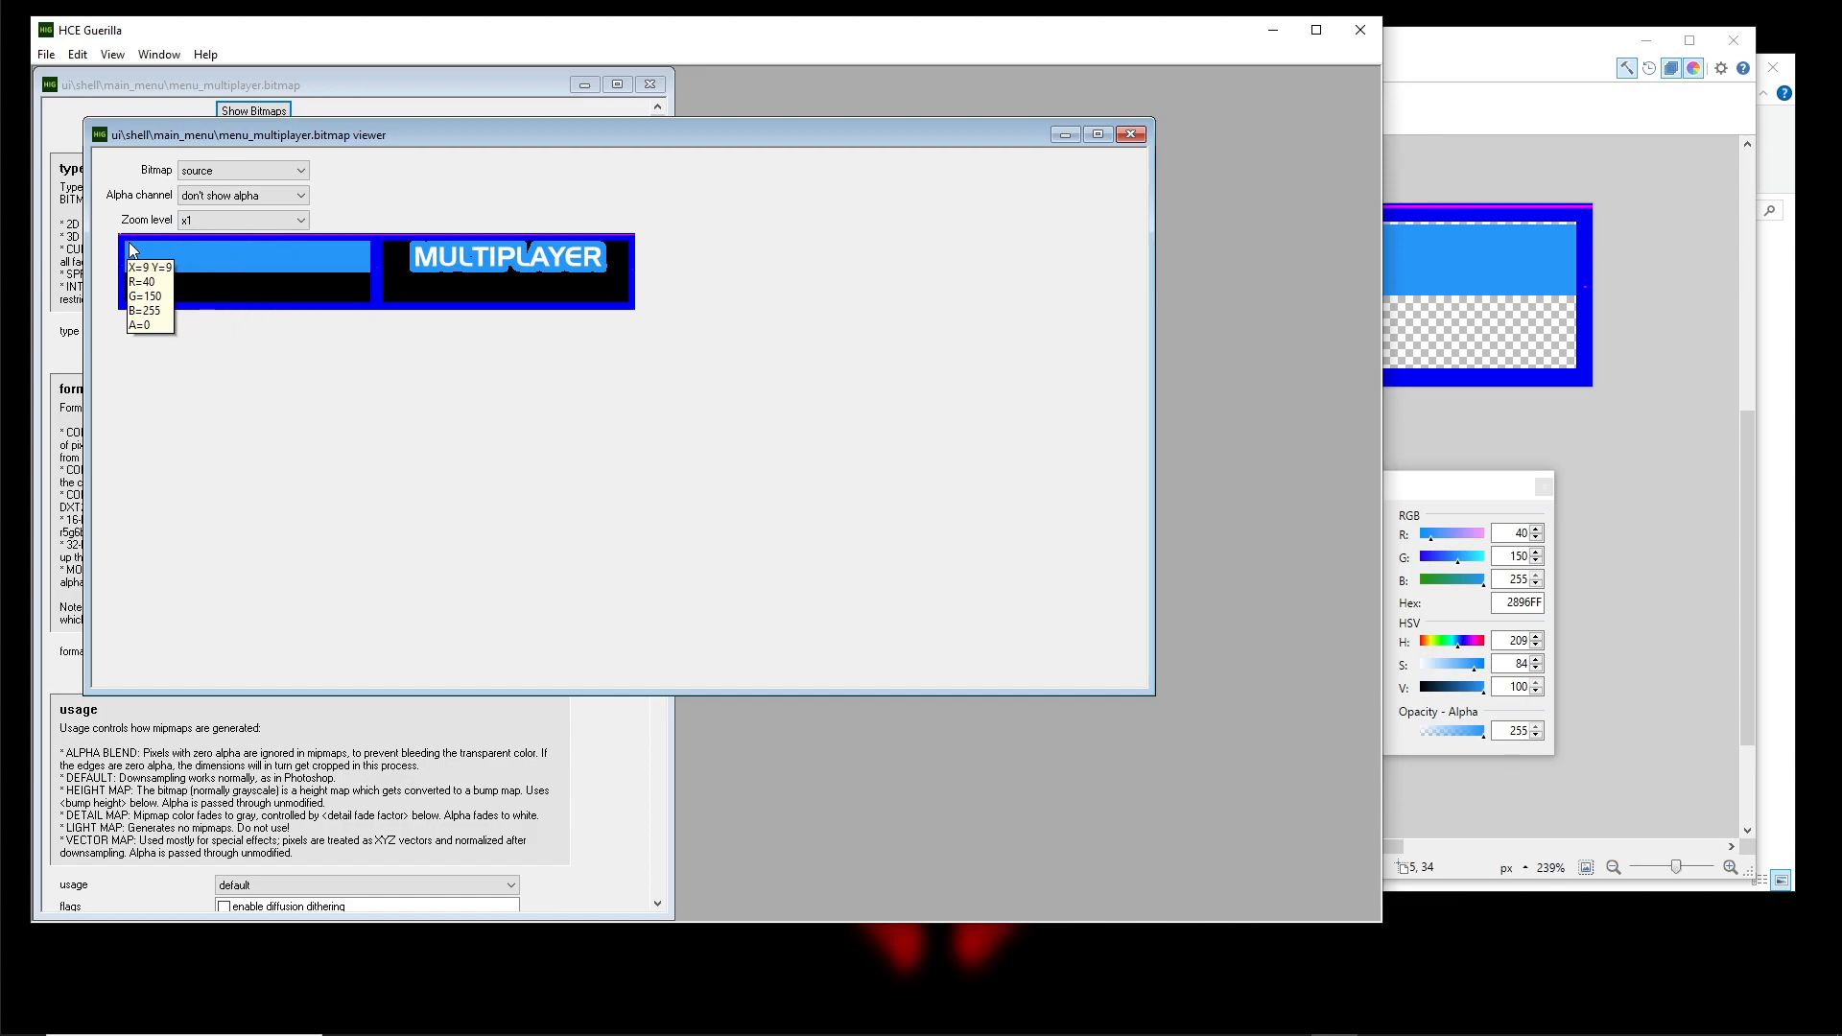
Examine the source bitmap's blue areas, border pixels and MULTIPLAYER lettering at several zoom levels, ending at x1
scroll(210, 227, down, 4)
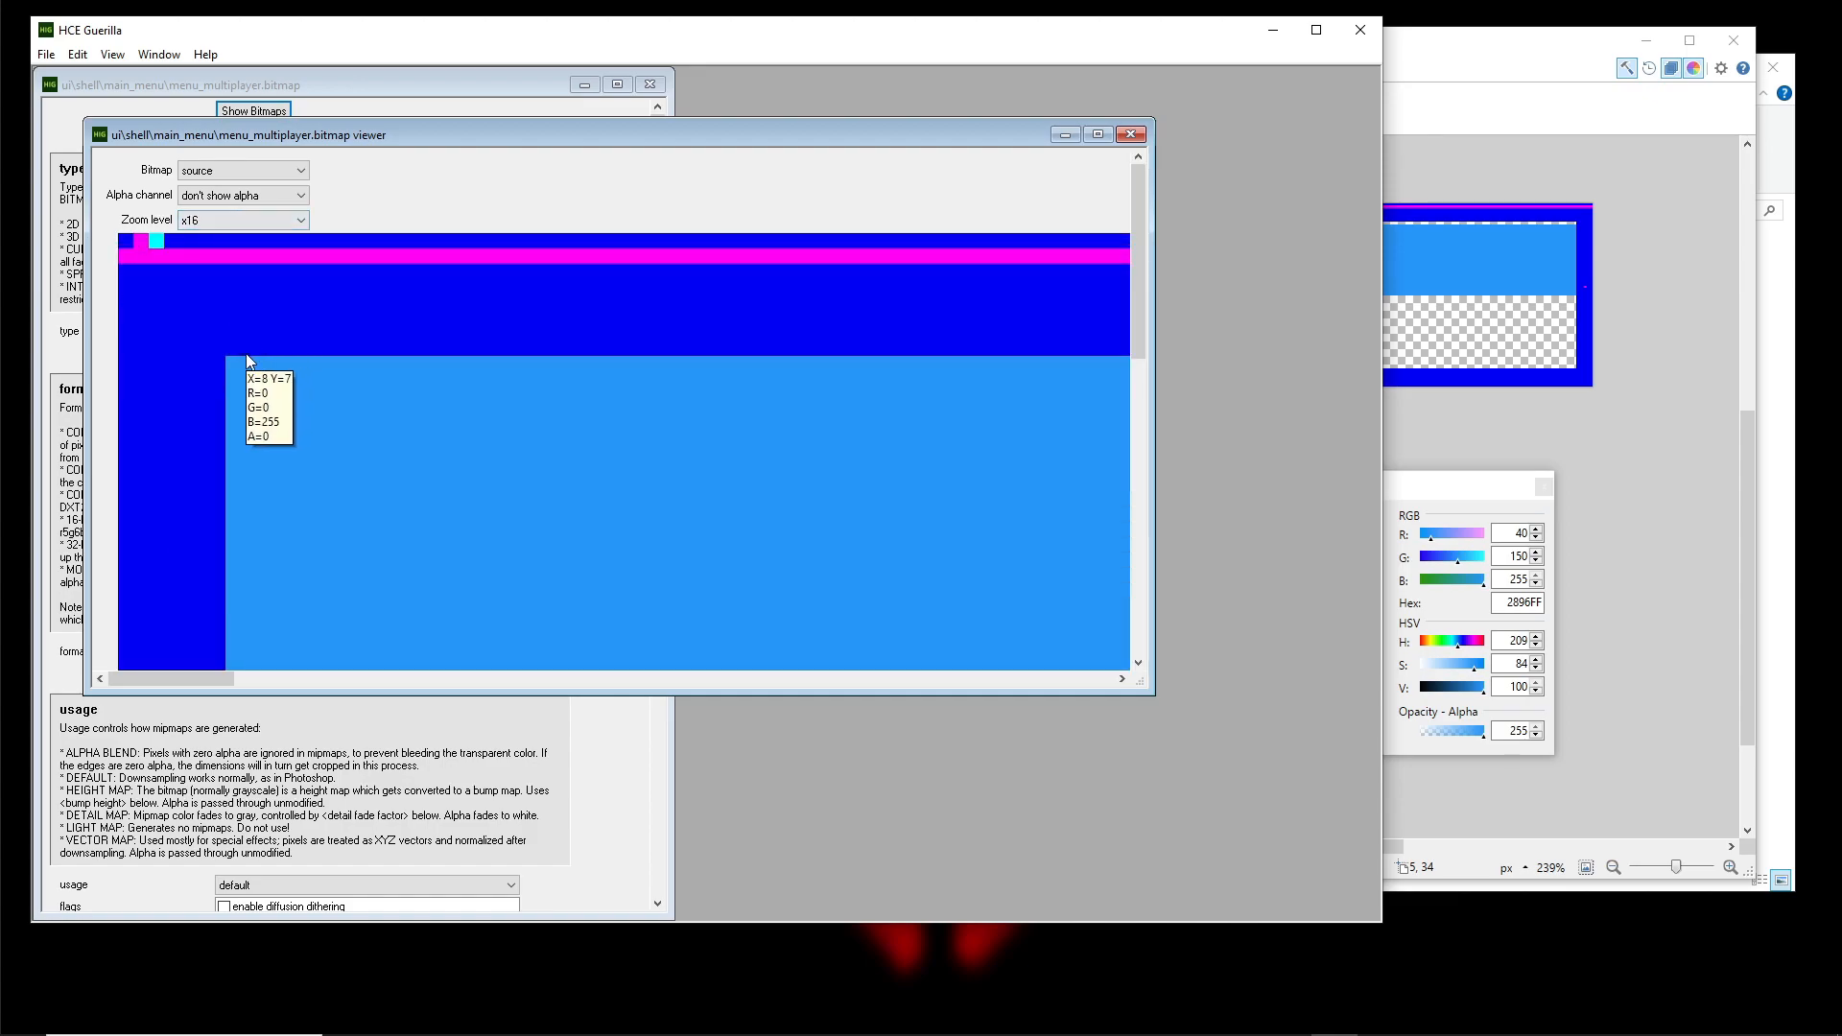
scroll(228, 221, up, 3)
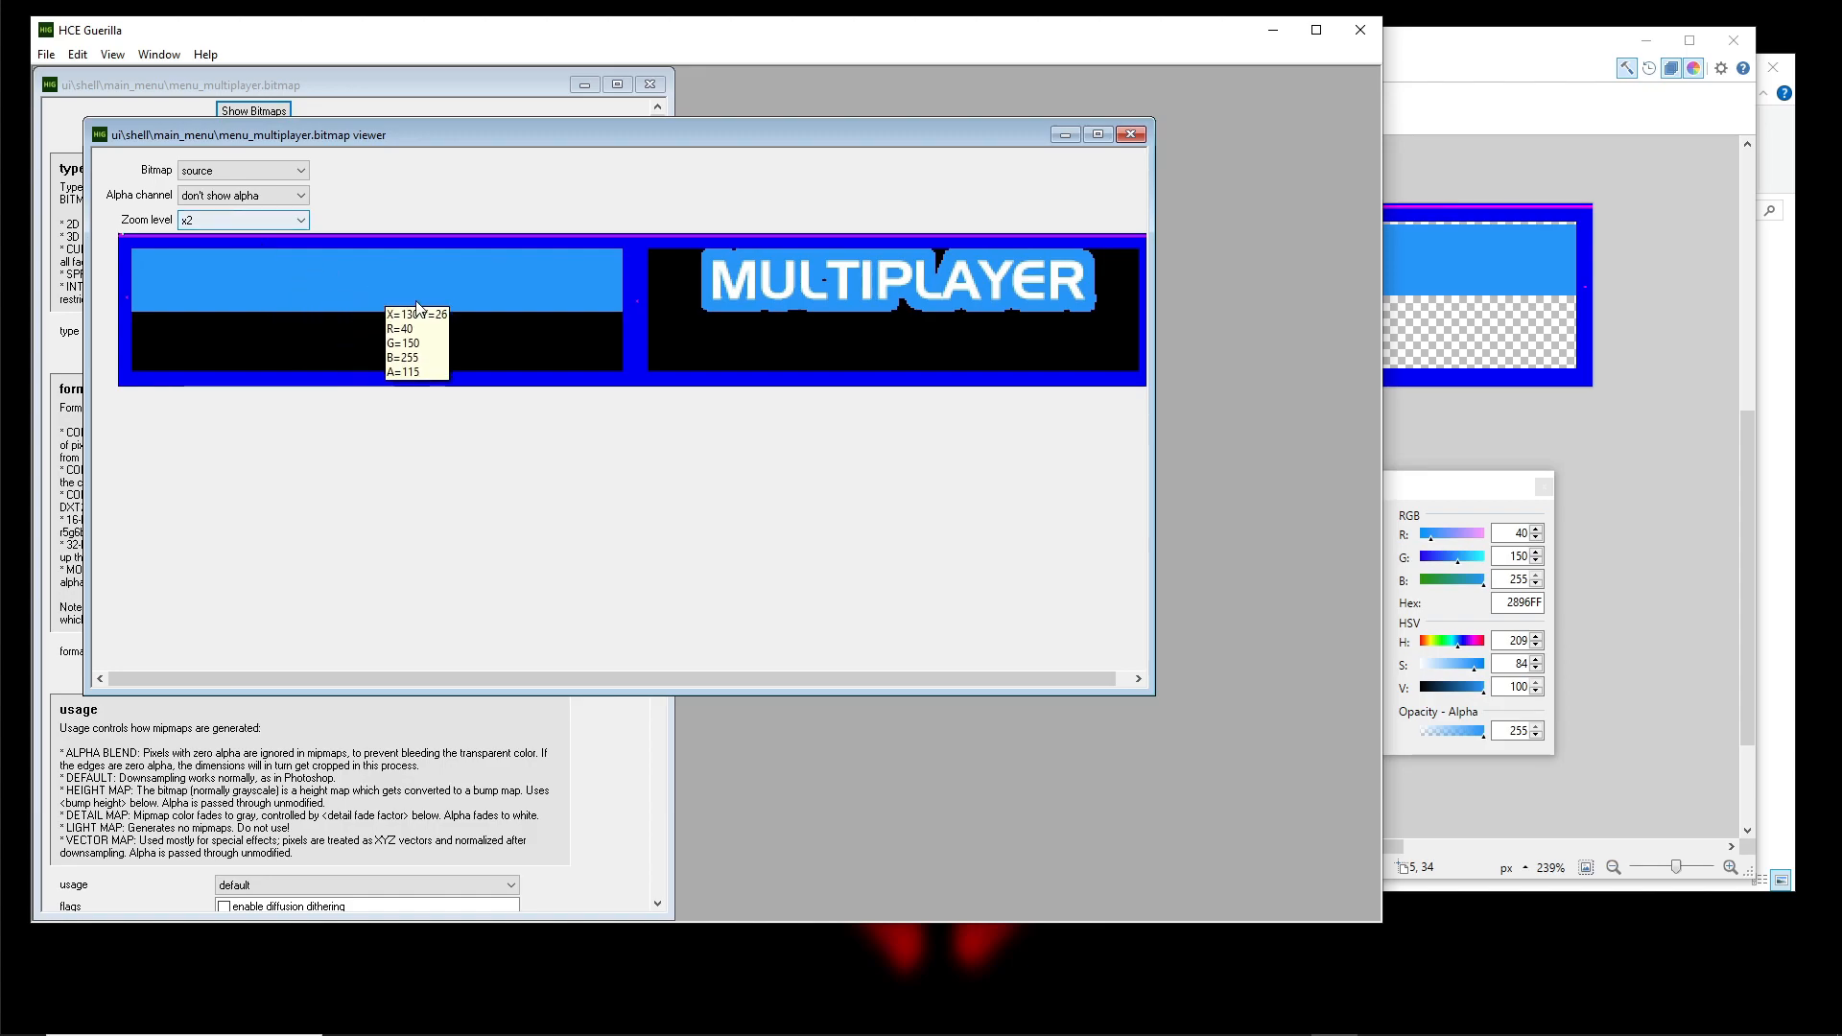
scroll(320, 324, down, 1)
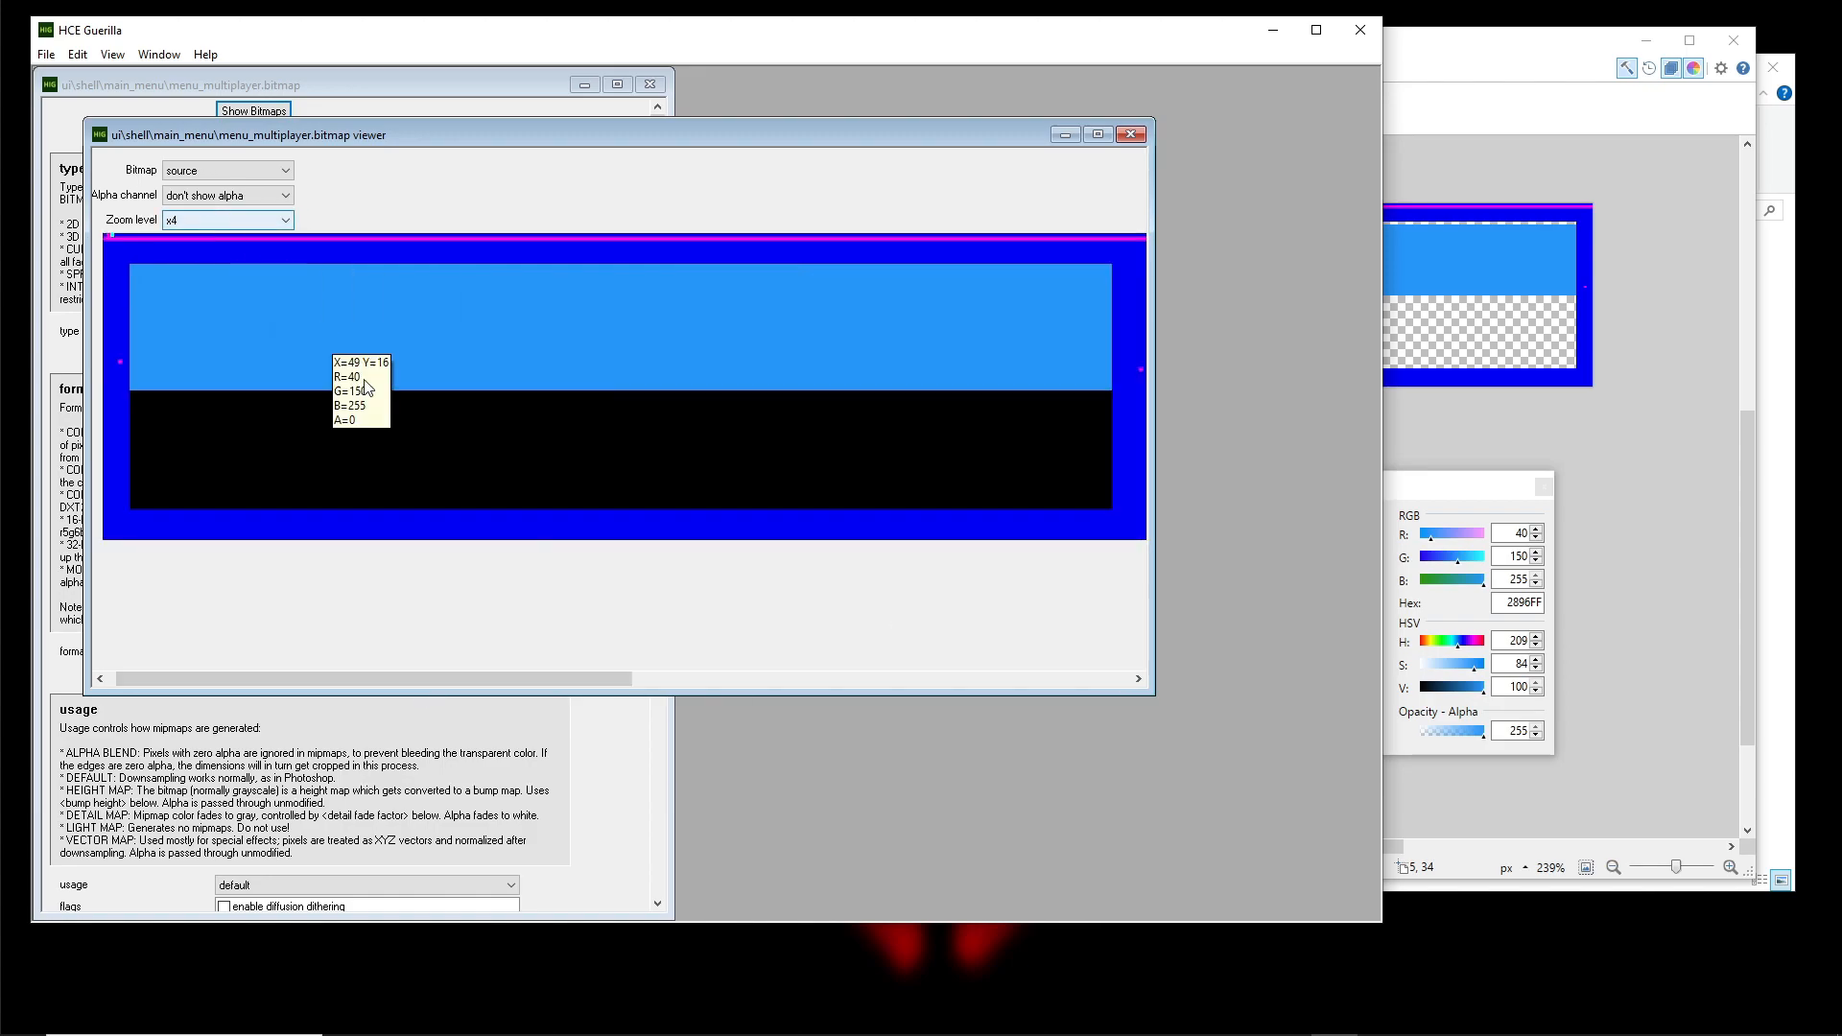
drag(457, 676, 1111, 671)
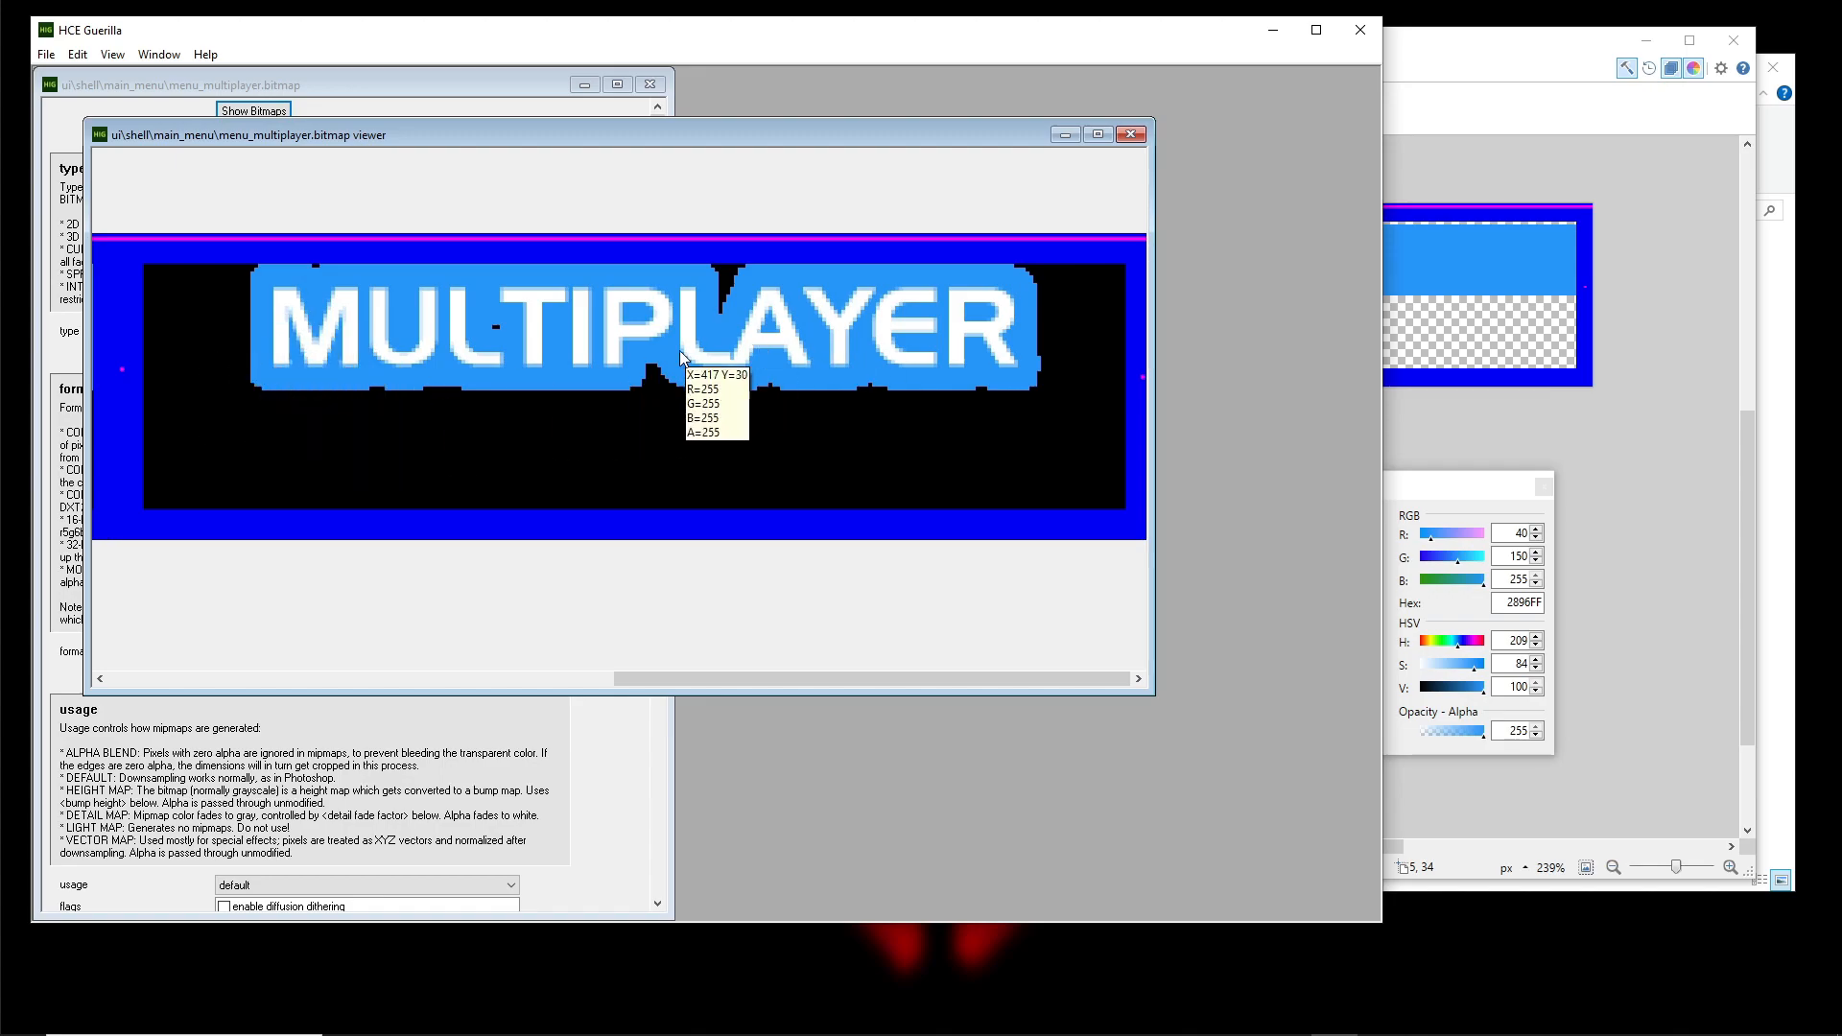
scroll(456, 480, up, 1)
scroll(470, 442, down, 1)
drag(722, 687, 198, 641)
click(195, 220)
click(192, 263)
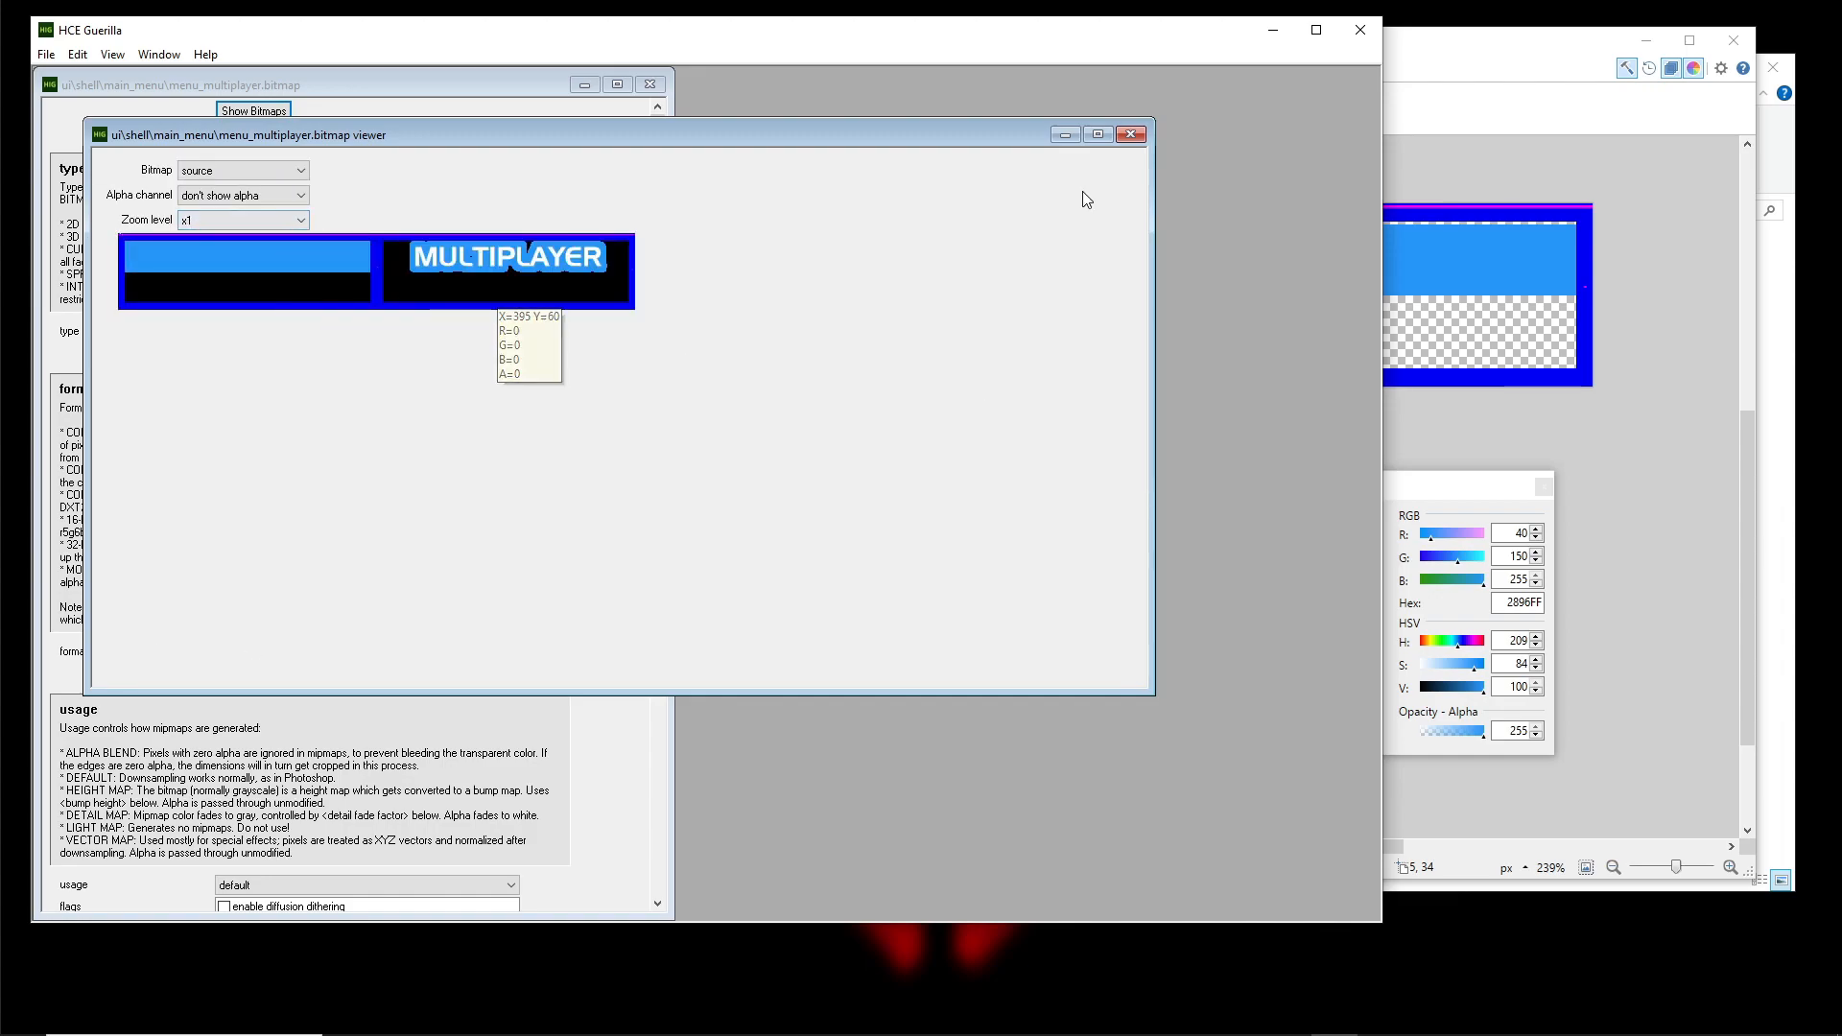
Close the bitmap viewer, switch back to paint.net and make Layer 2 visible
click(1129, 135)
click(1506, 72)
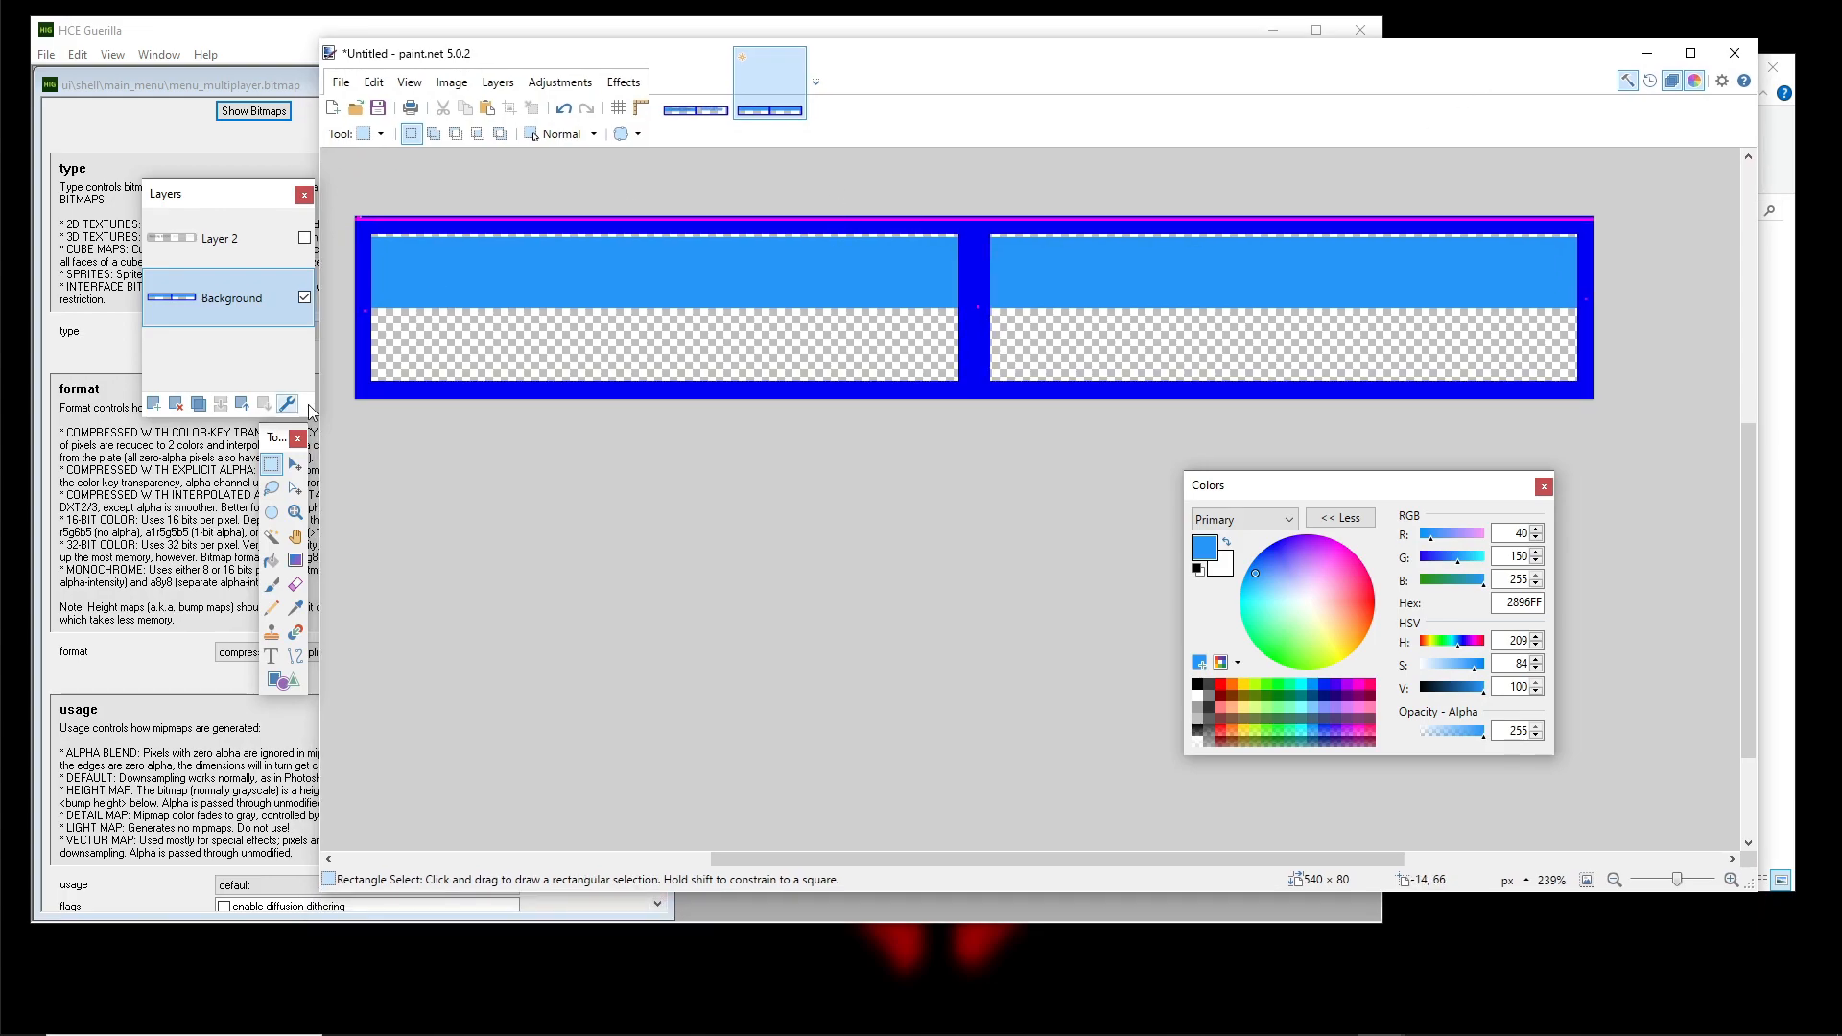
click(305, 238)
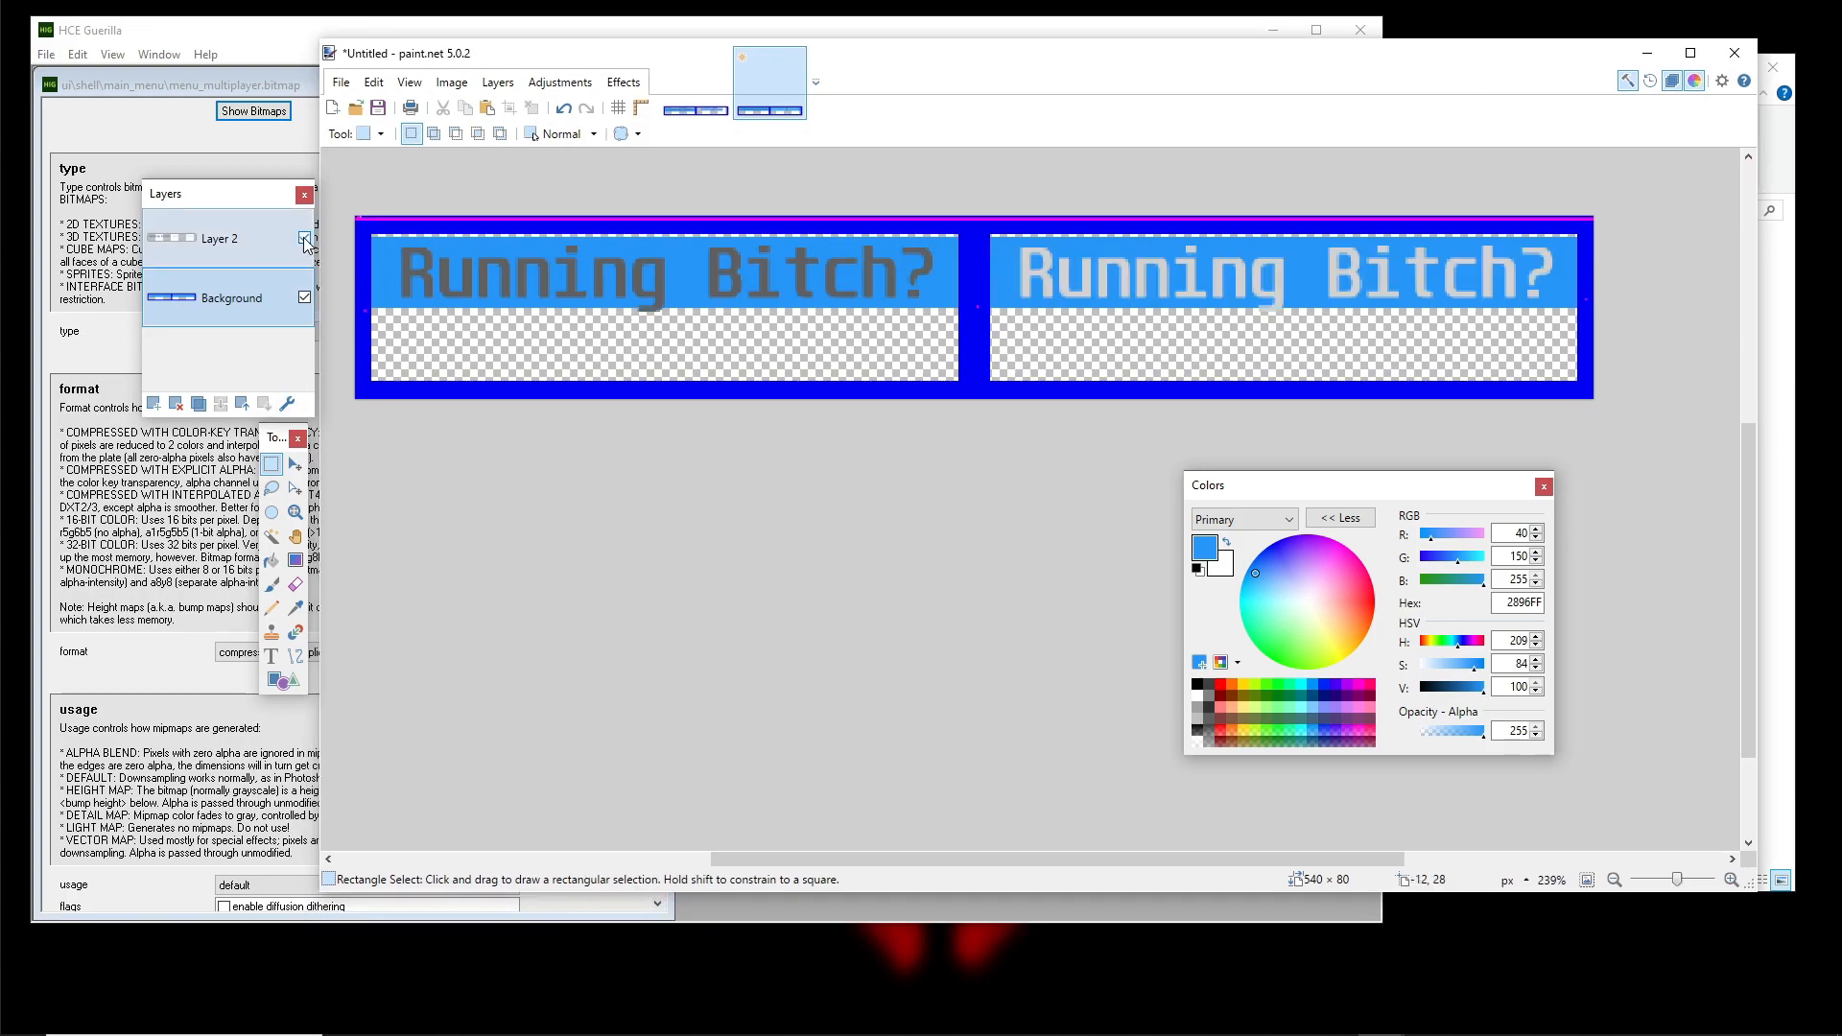
Examine how the Layer 2 lettering in both boxes fits over the blue strips, especially the descender of the "g"
scroll(737, 405, up, 1)
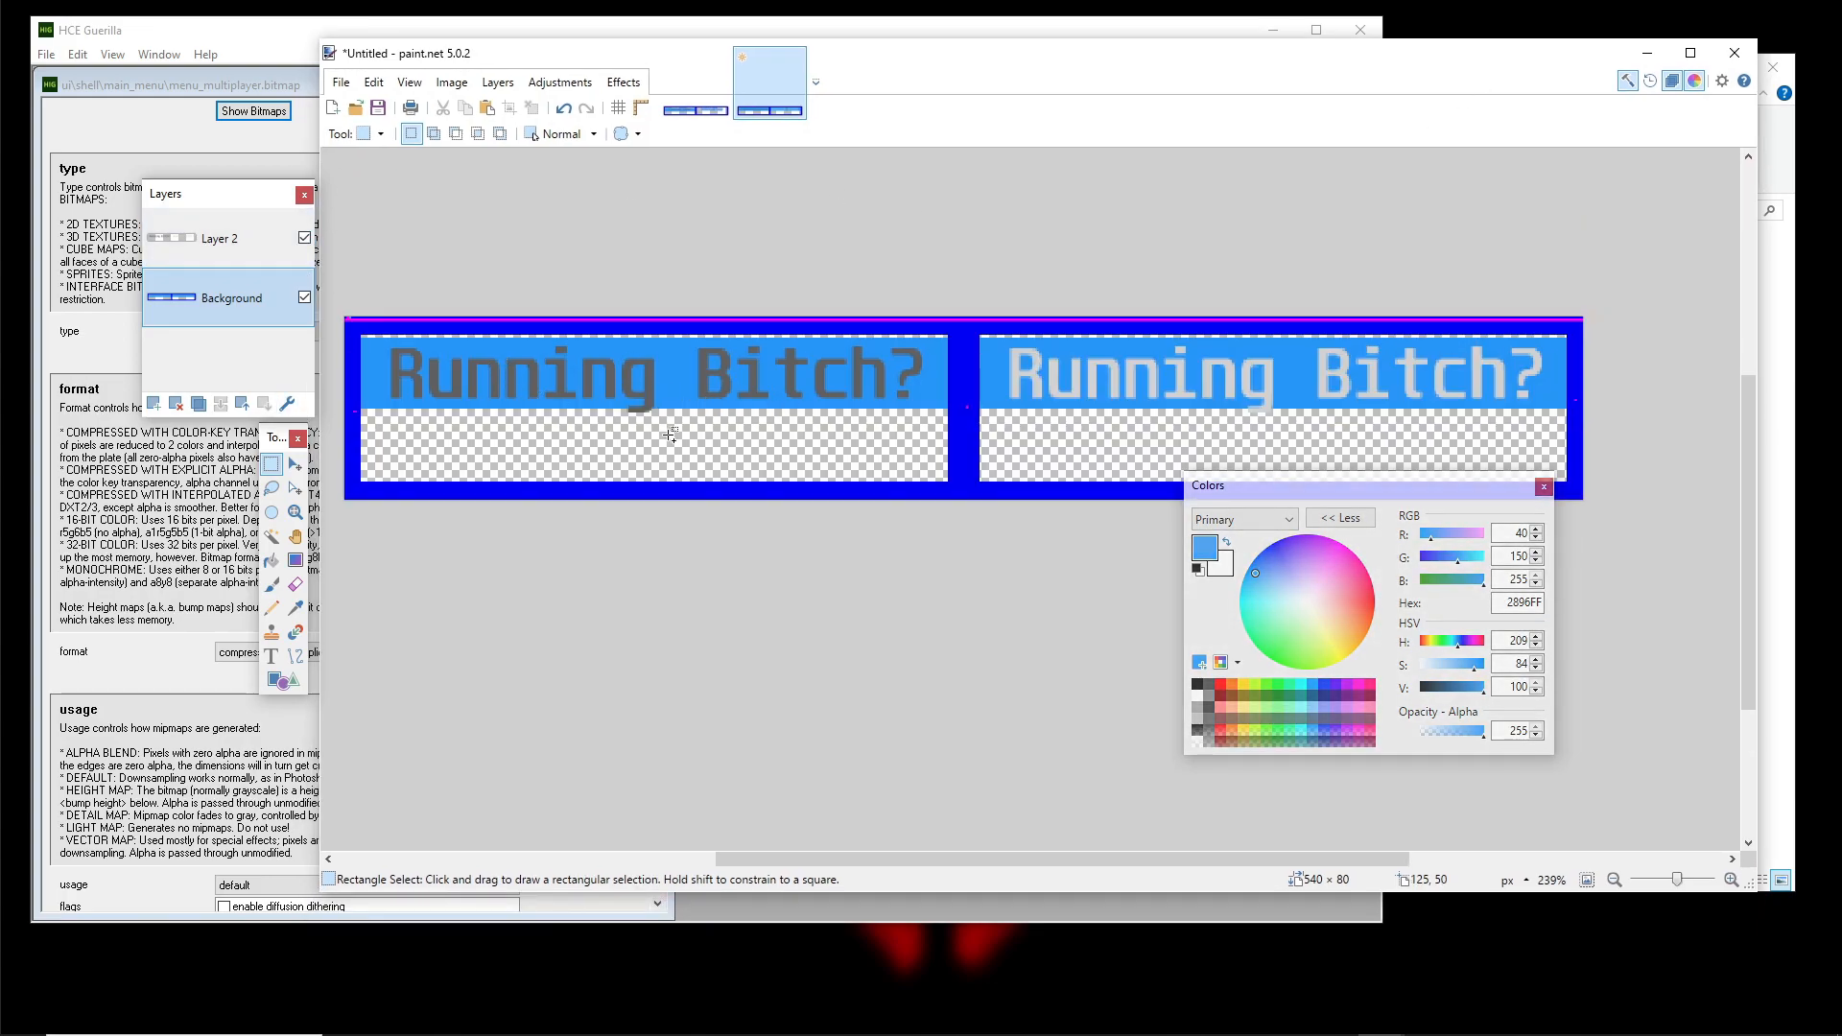
scroll(669, 434, up, 5)
scroll(667, 425, down, 4)
drag(714, 385, 1098, 399)
scroll(595, 390, up, 6)
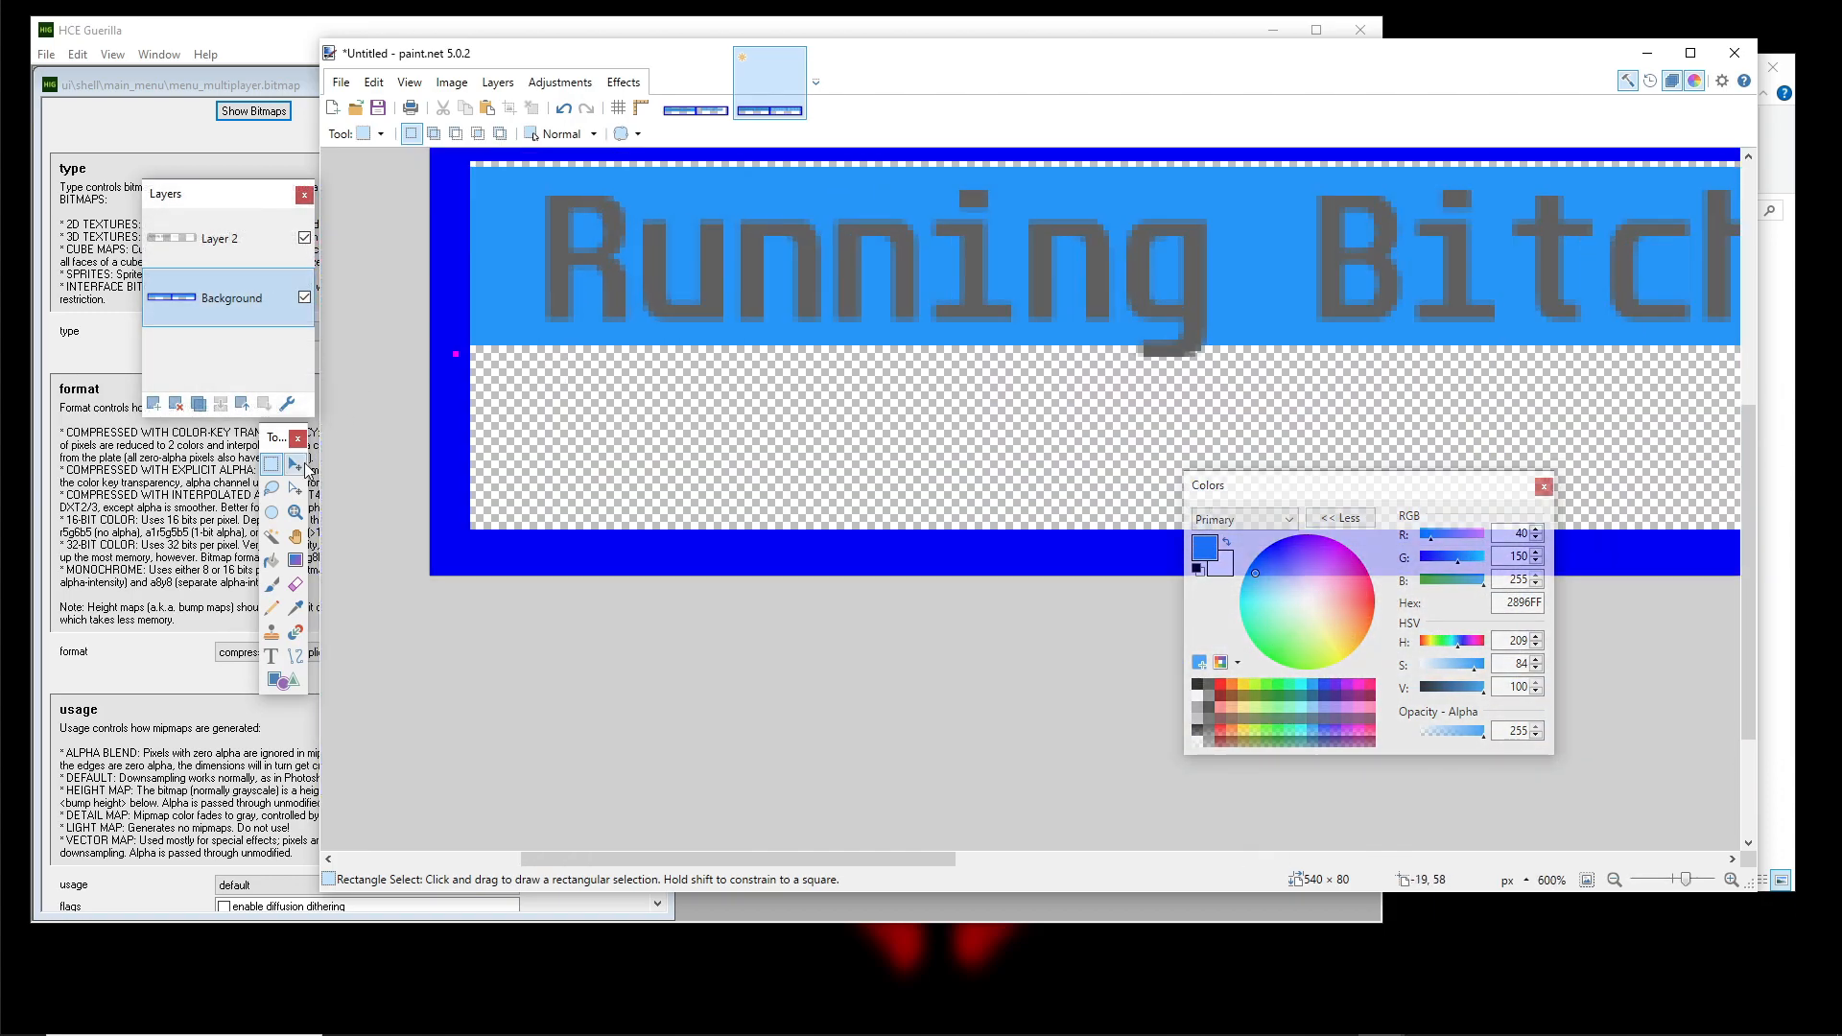
scroll(470, 379, up, 5)
scroll(472, 374, down, 5)
drag(934, 409, 870, 436)
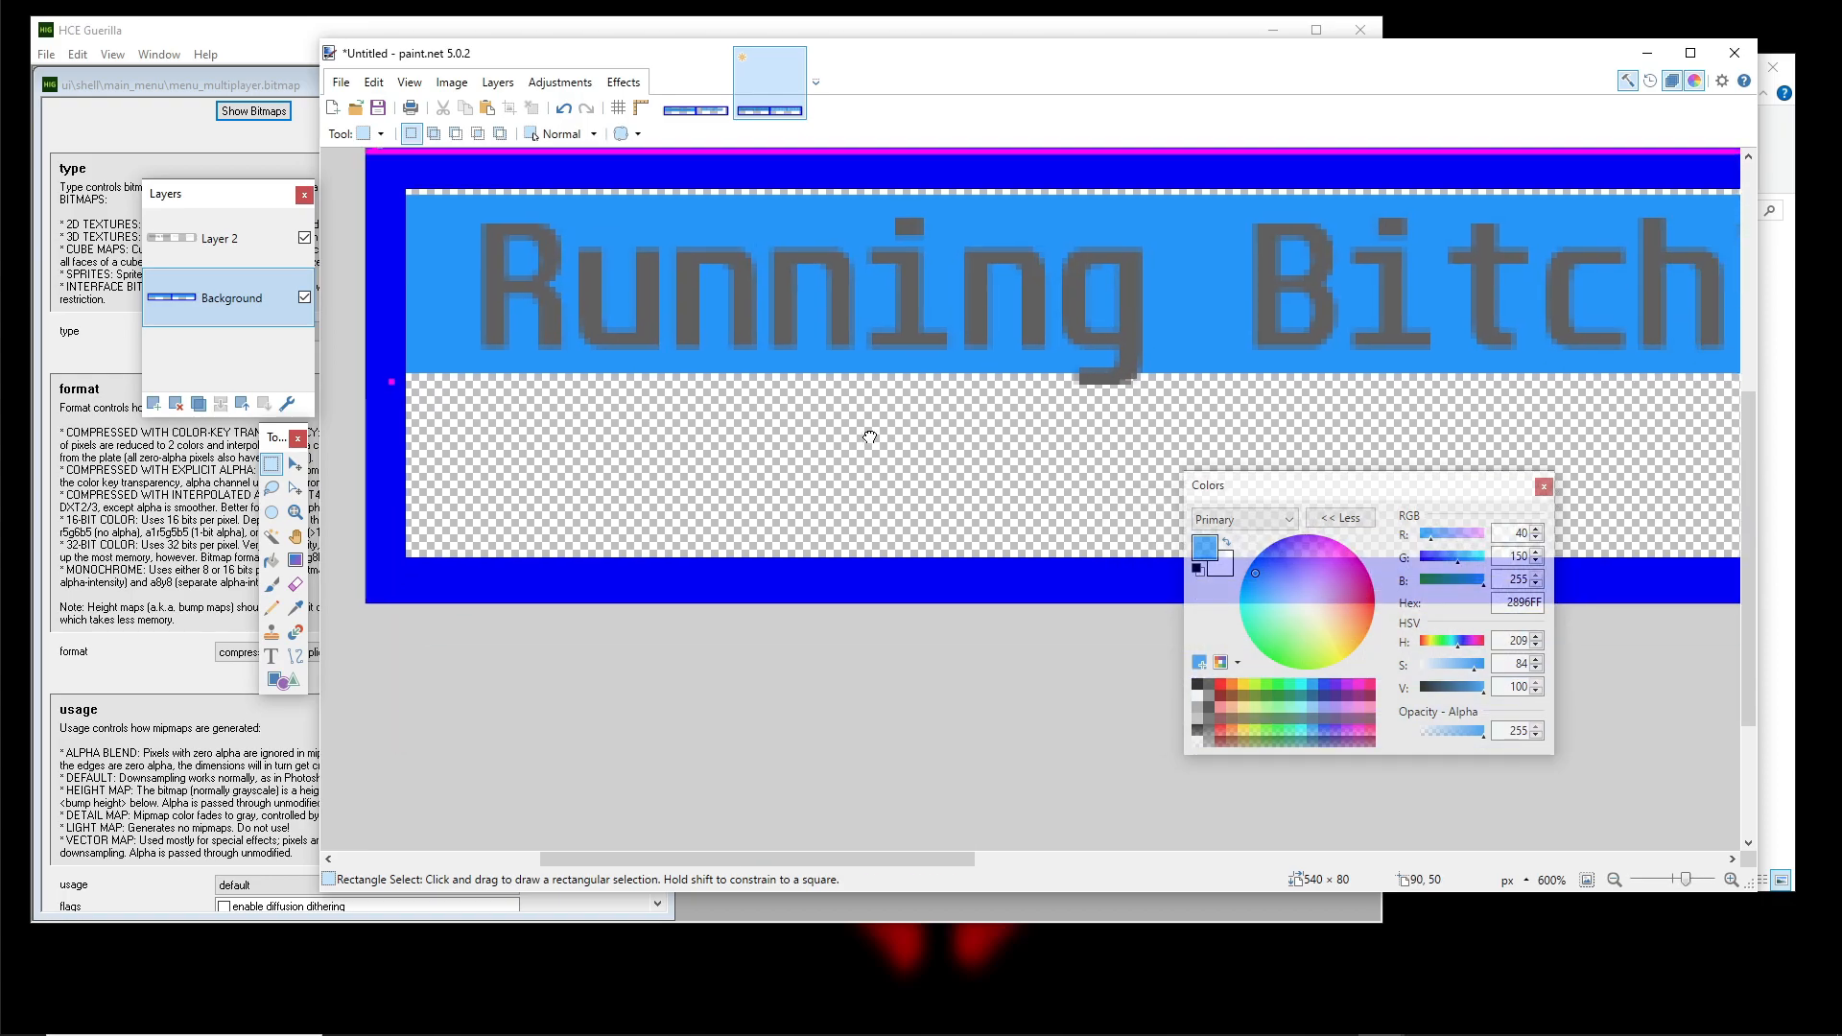
scroll(761, 423, down, 4)
scroll(537, 345, down, 3)
drag(372, 392, 1280, 272)
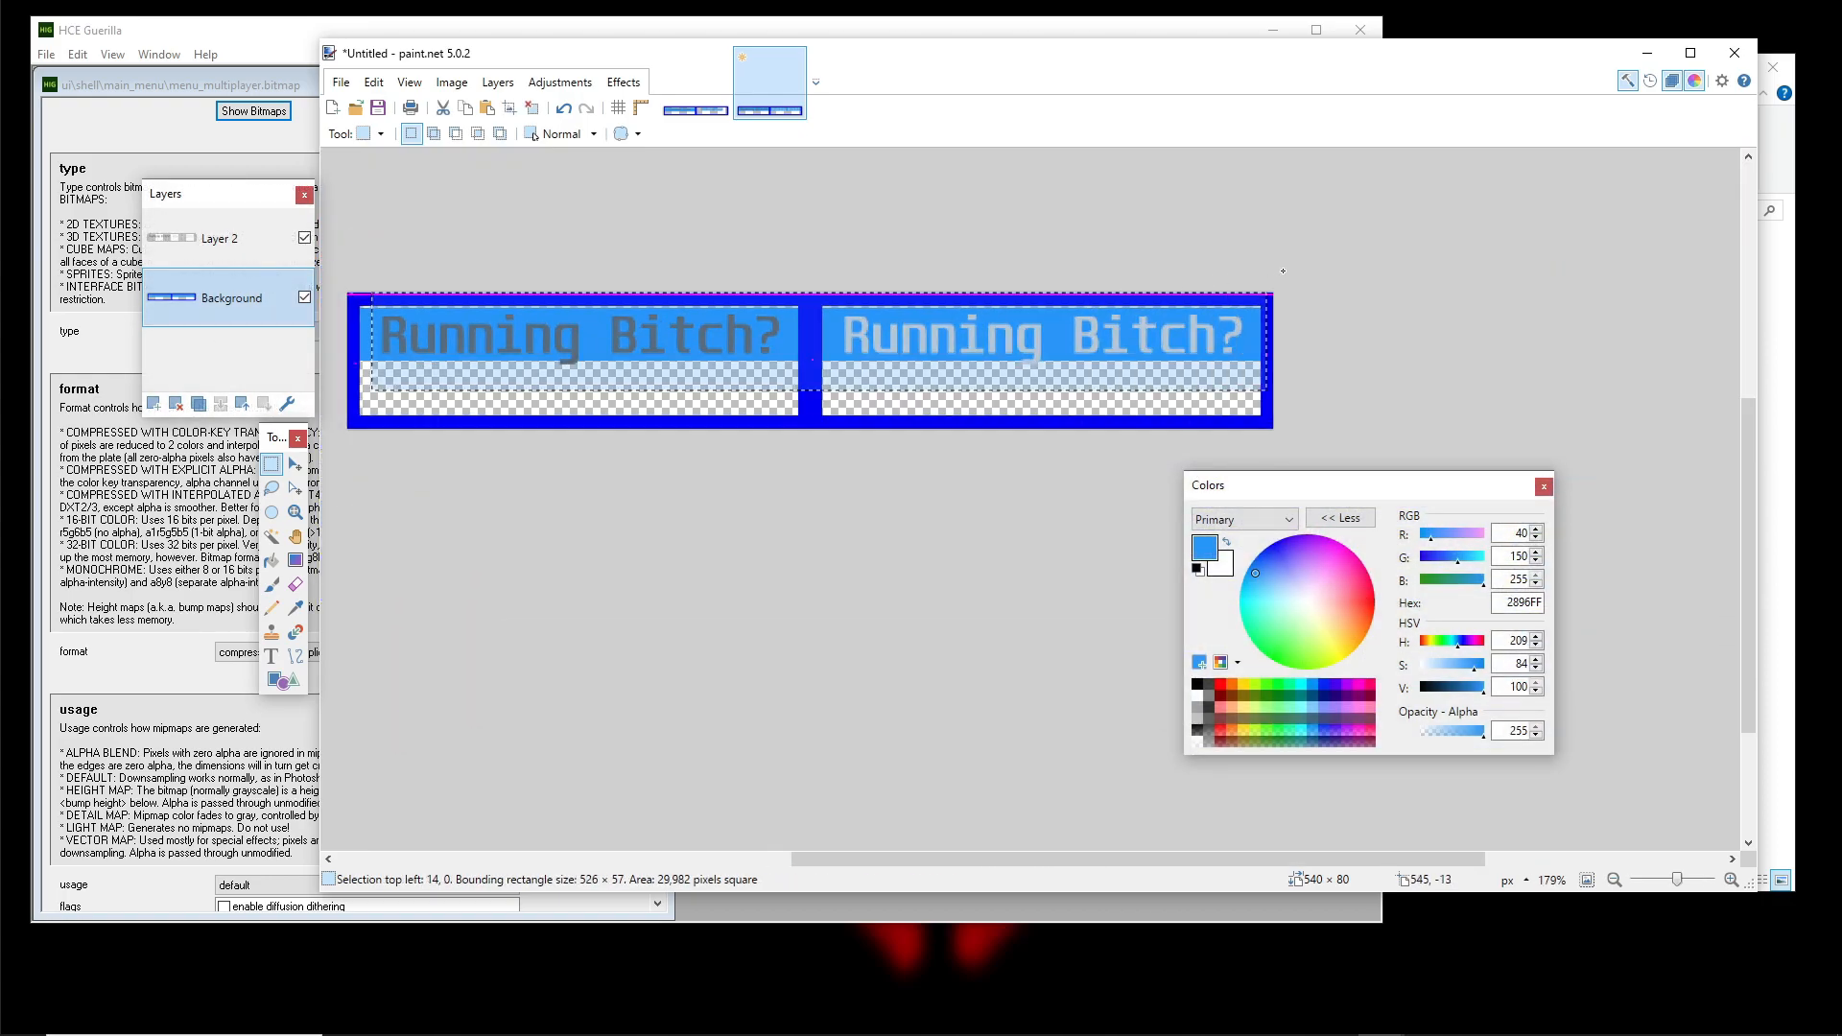
drag(787, 343, 835, 360)
click(293, 469)
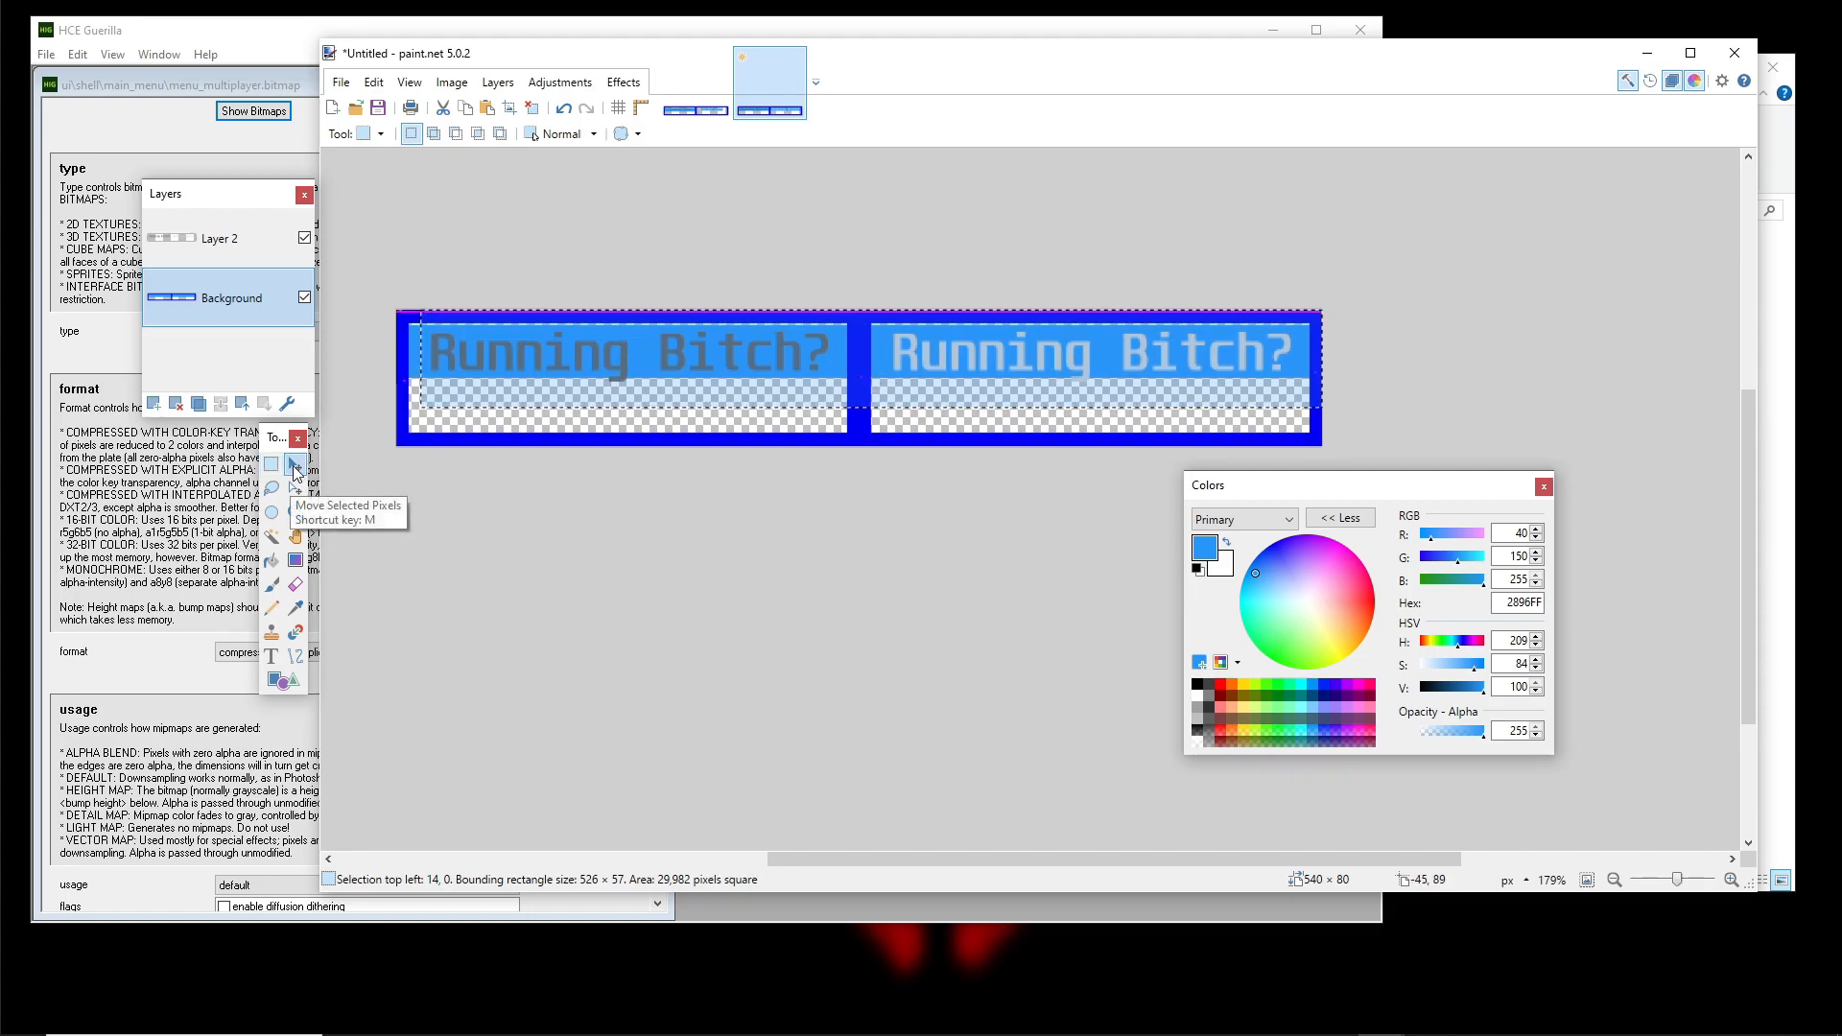
click(273, 465)
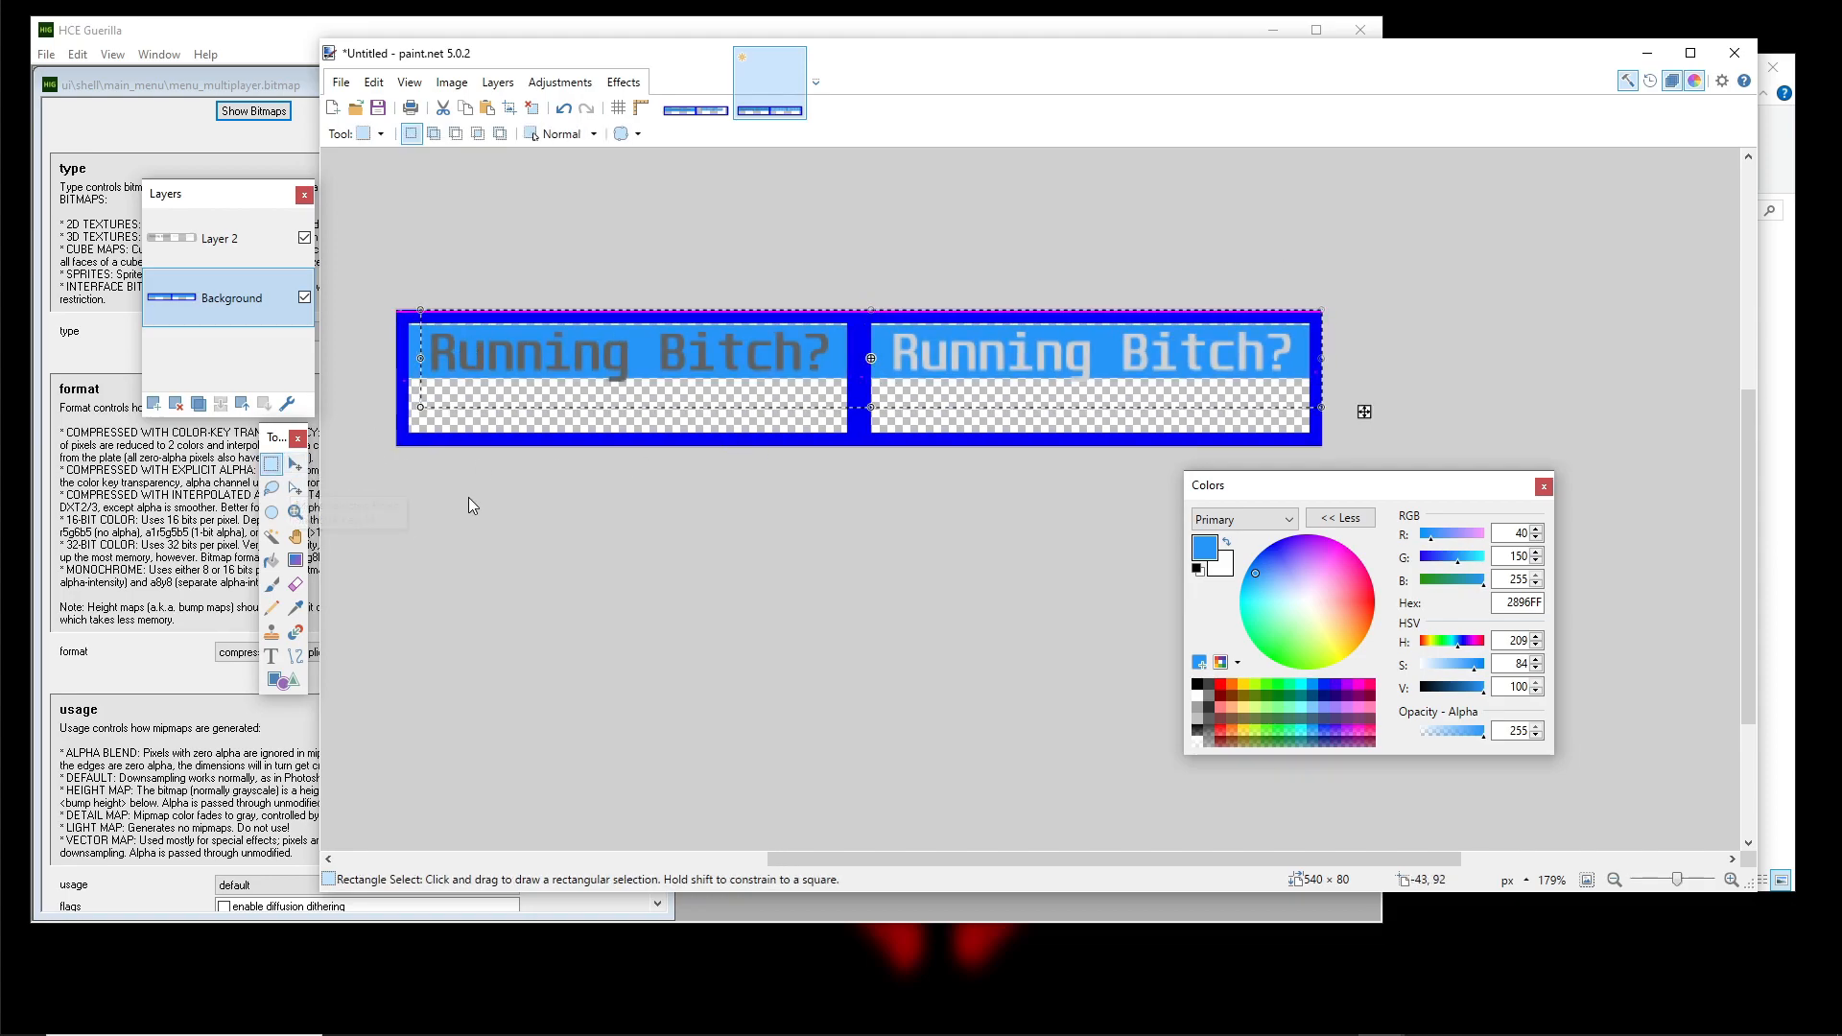
On Layer 2, select the lettering in both boxes with a rectangle of about 529 × 39 px and move it up 4 pixels
click(257, 255)
drag(416, 386, 1315, 326)
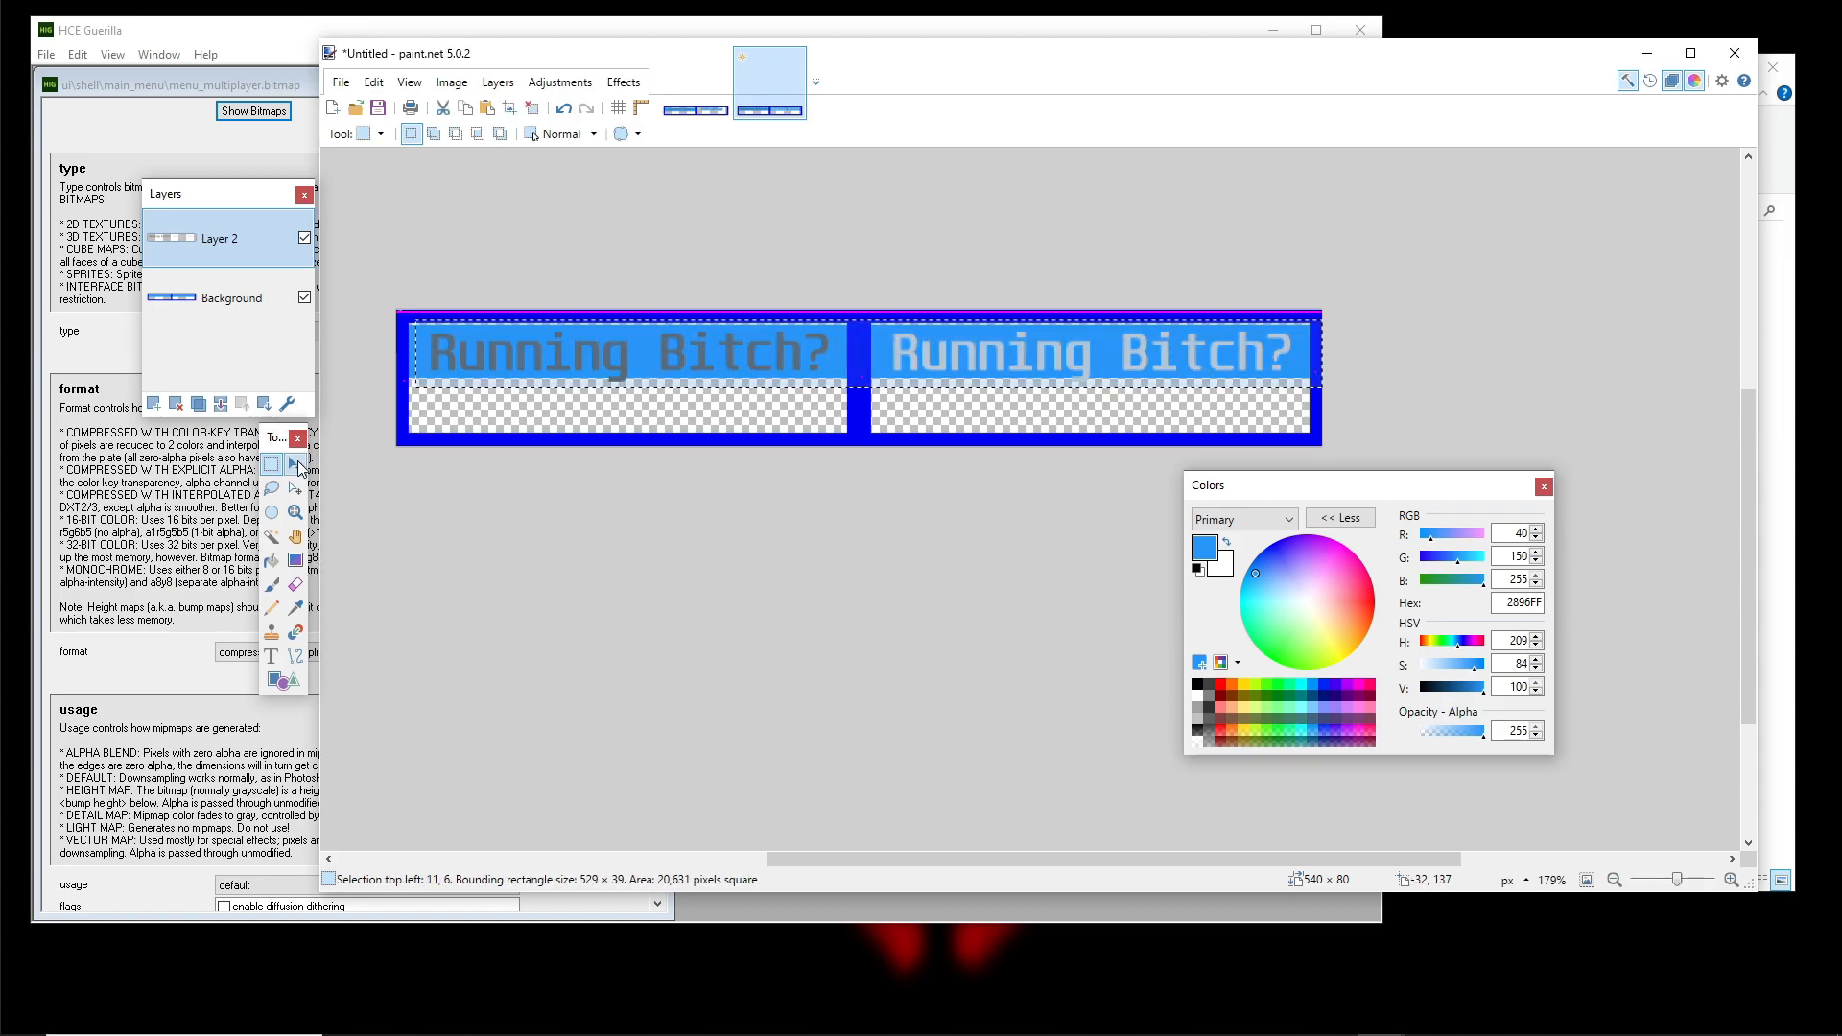
click(294, 464)
scroll(641, 399, up, 7)
key(Up)
key(Up)
key(Up)
key(Up)
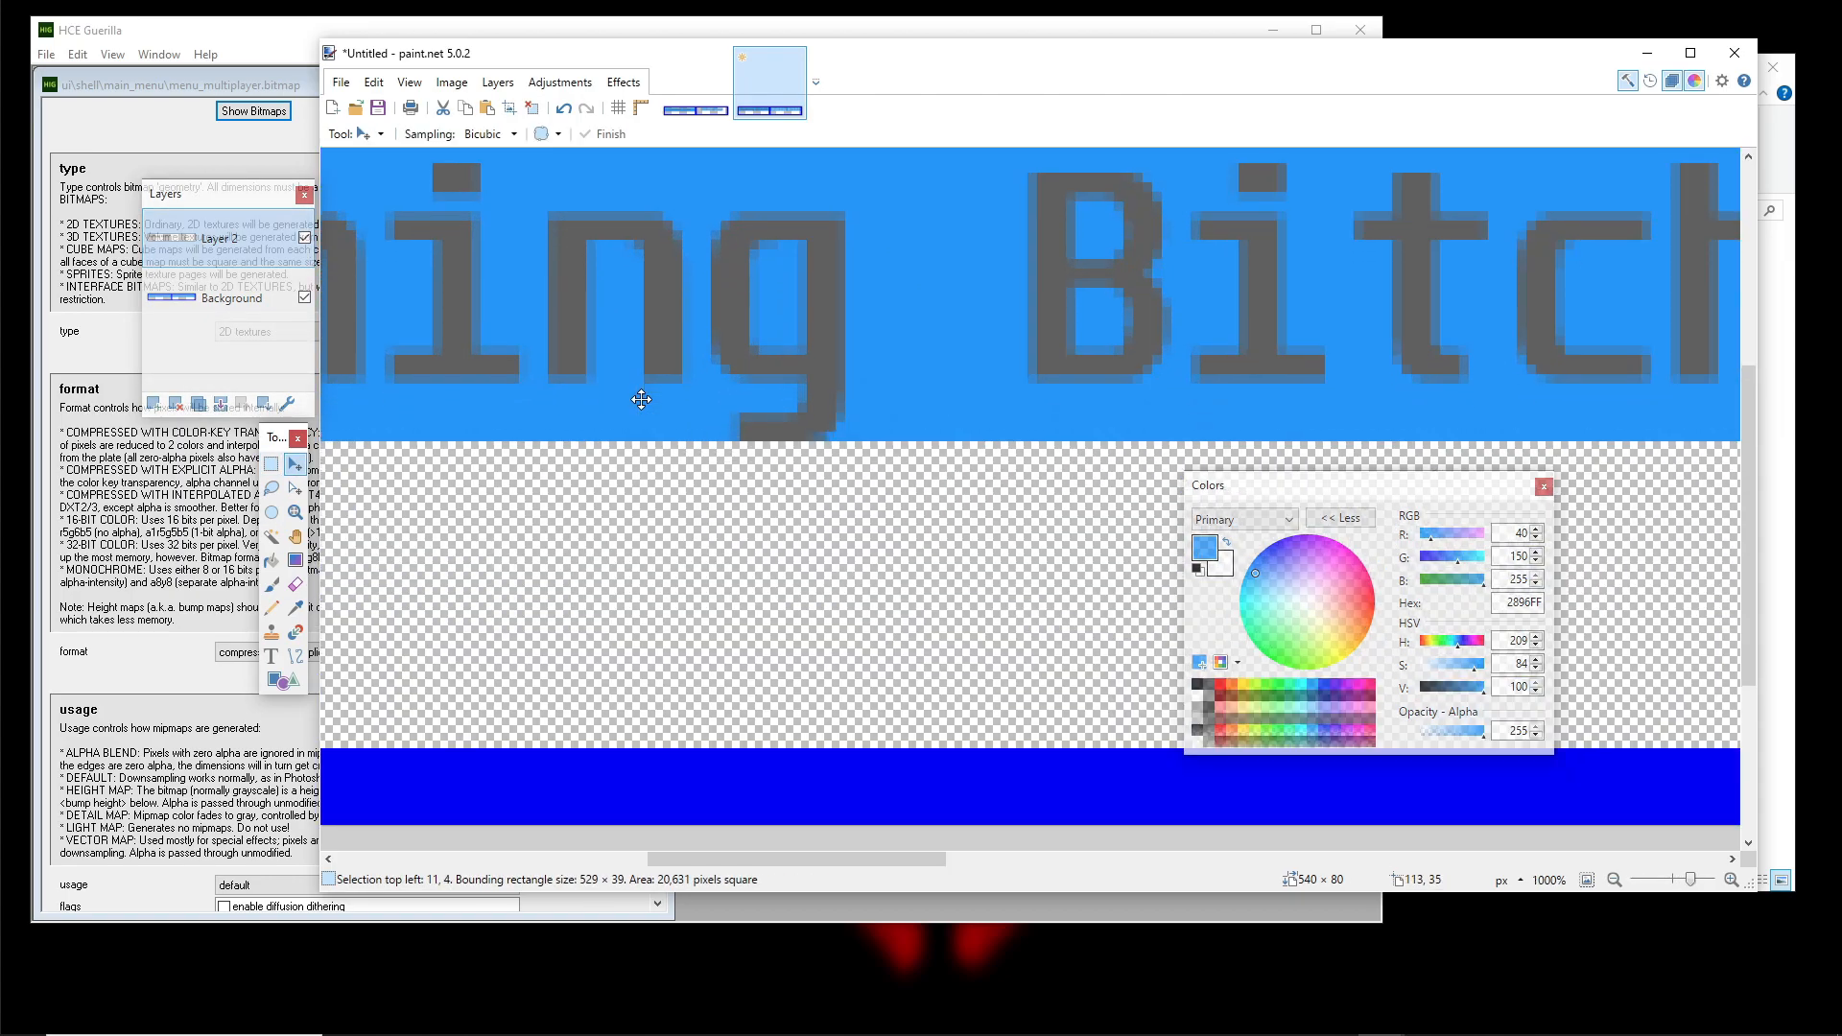
Nudge the selected lettering back down by 1 pixel, checking its margins within the light-blue strips
scroll(640, 399, down, 1)
scroll(642, 399, down, 3)
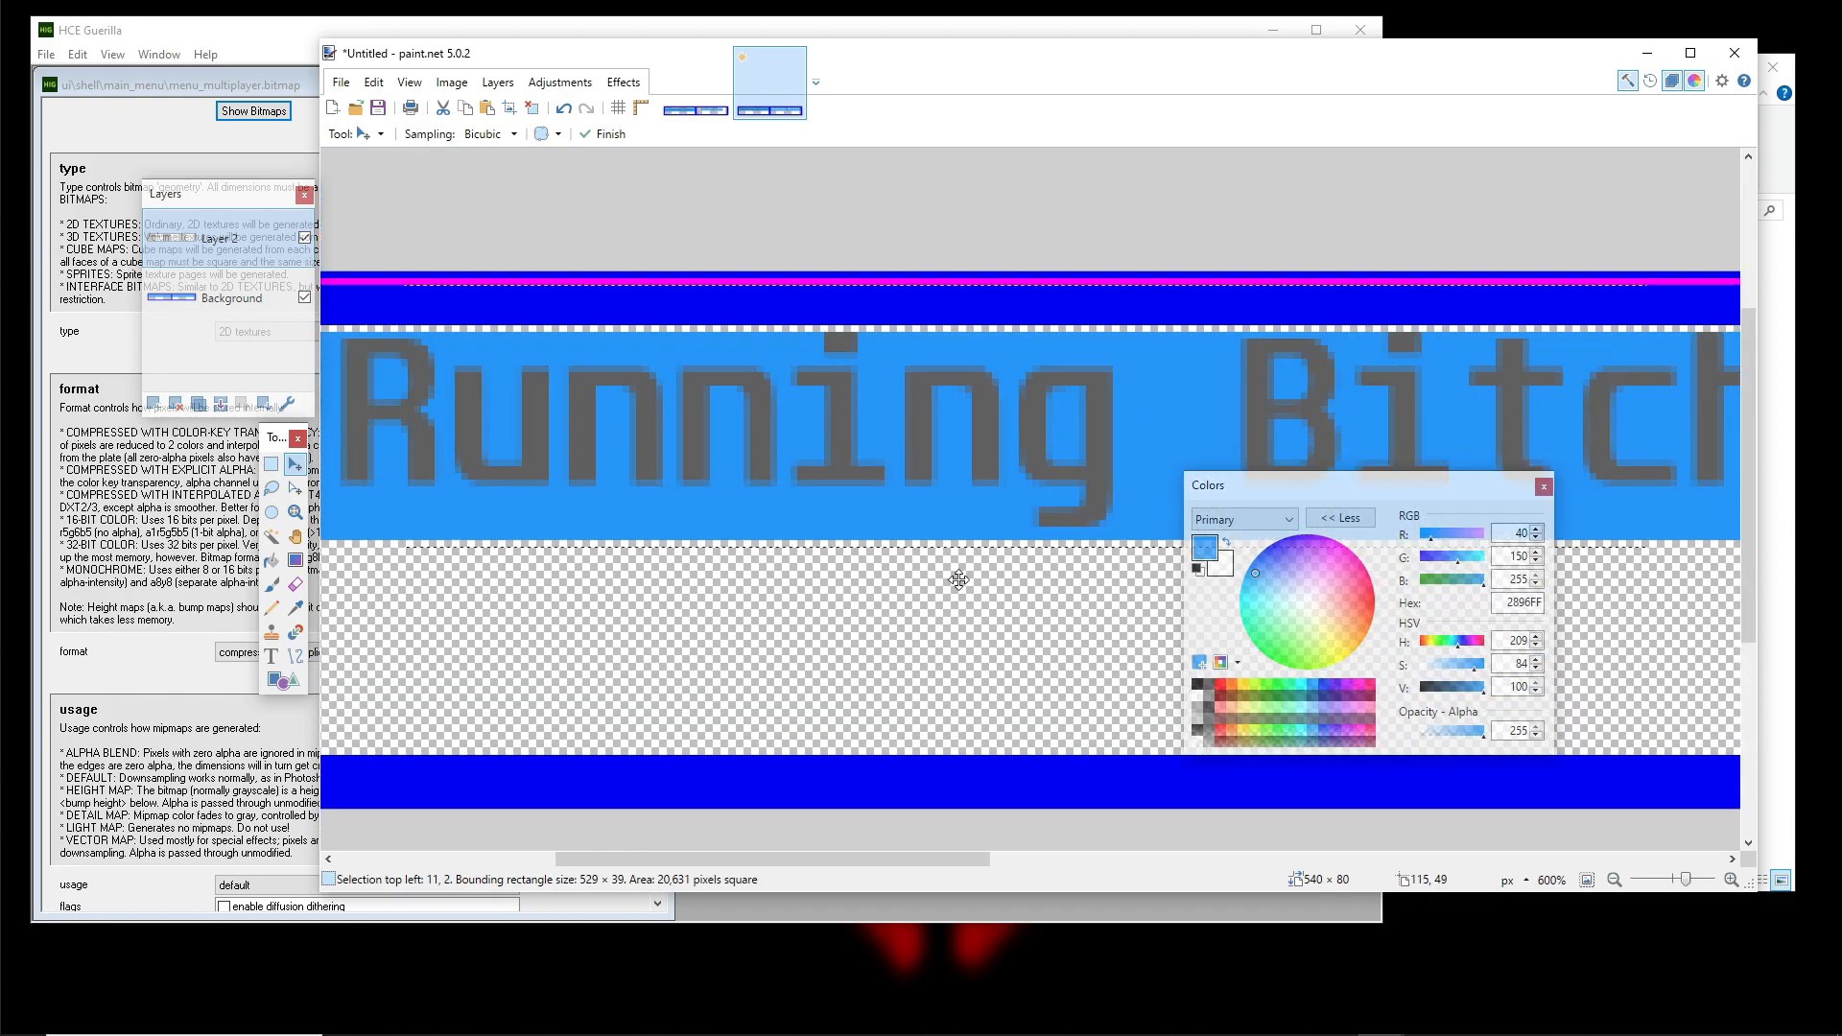
scroll(872, 502, right, 3)
key(Down)
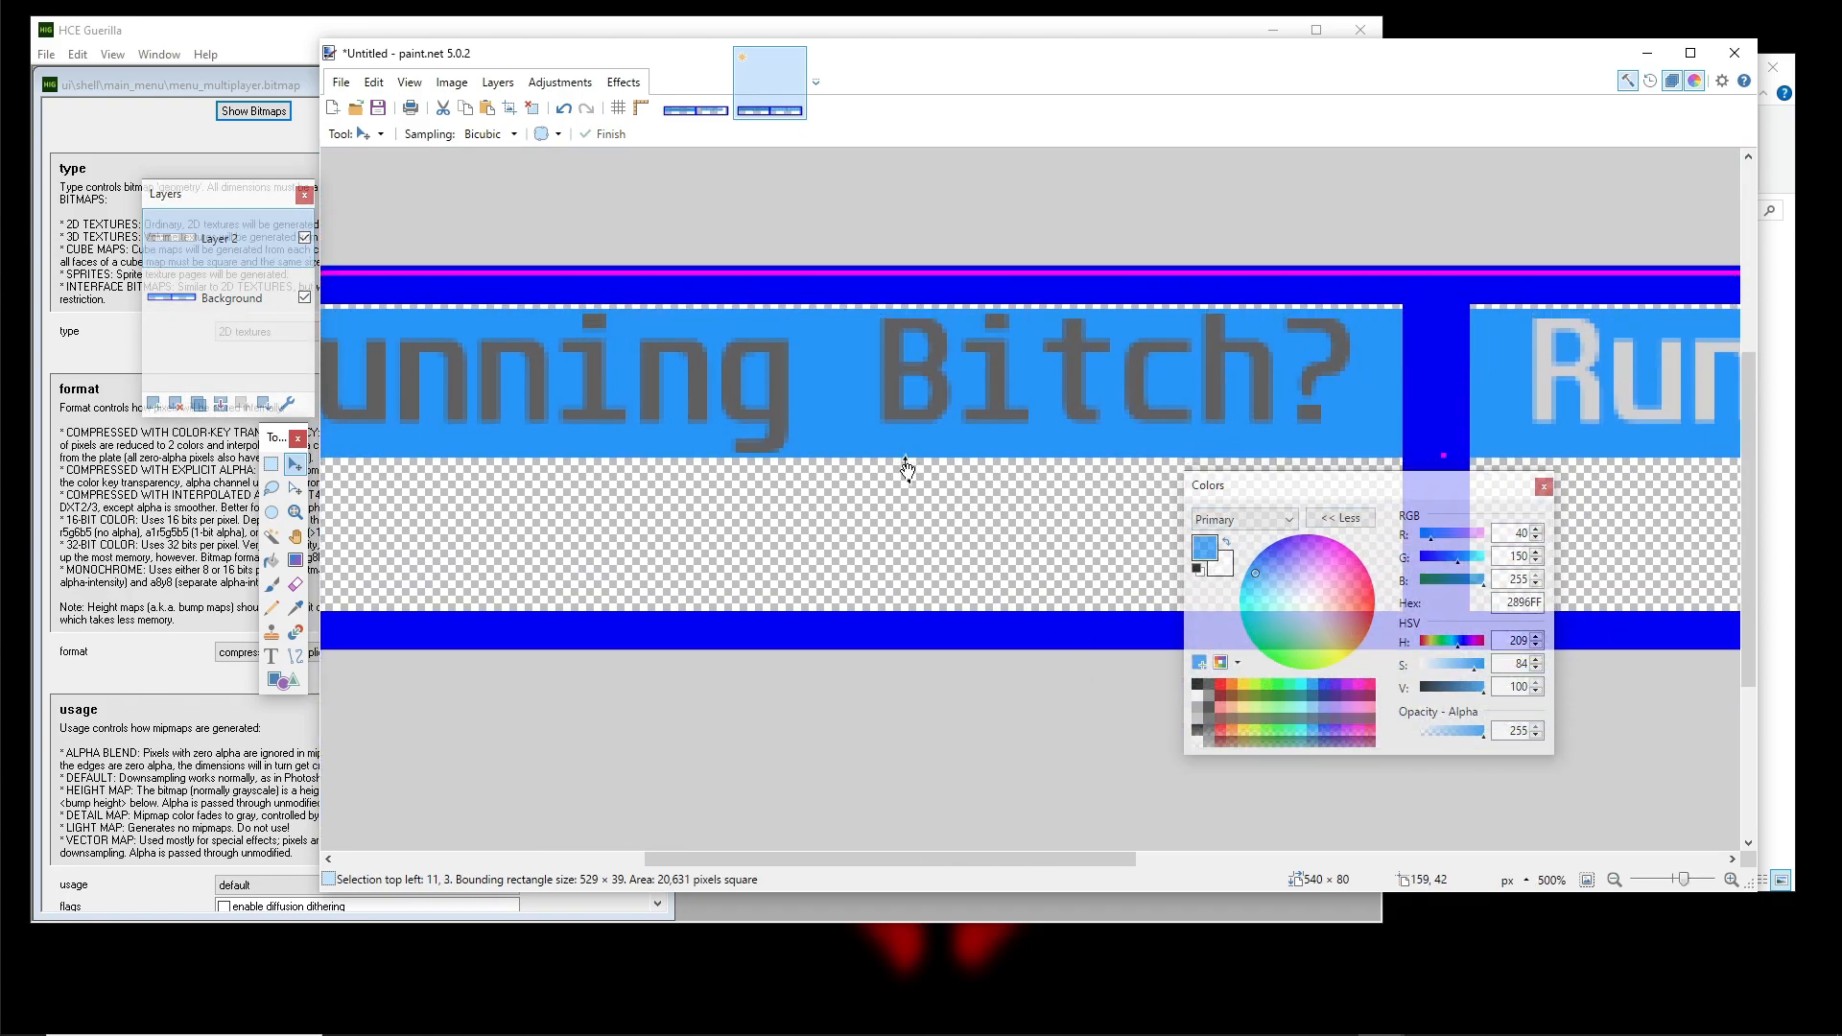
scroll(907, 470, up, 4)
key(Up)
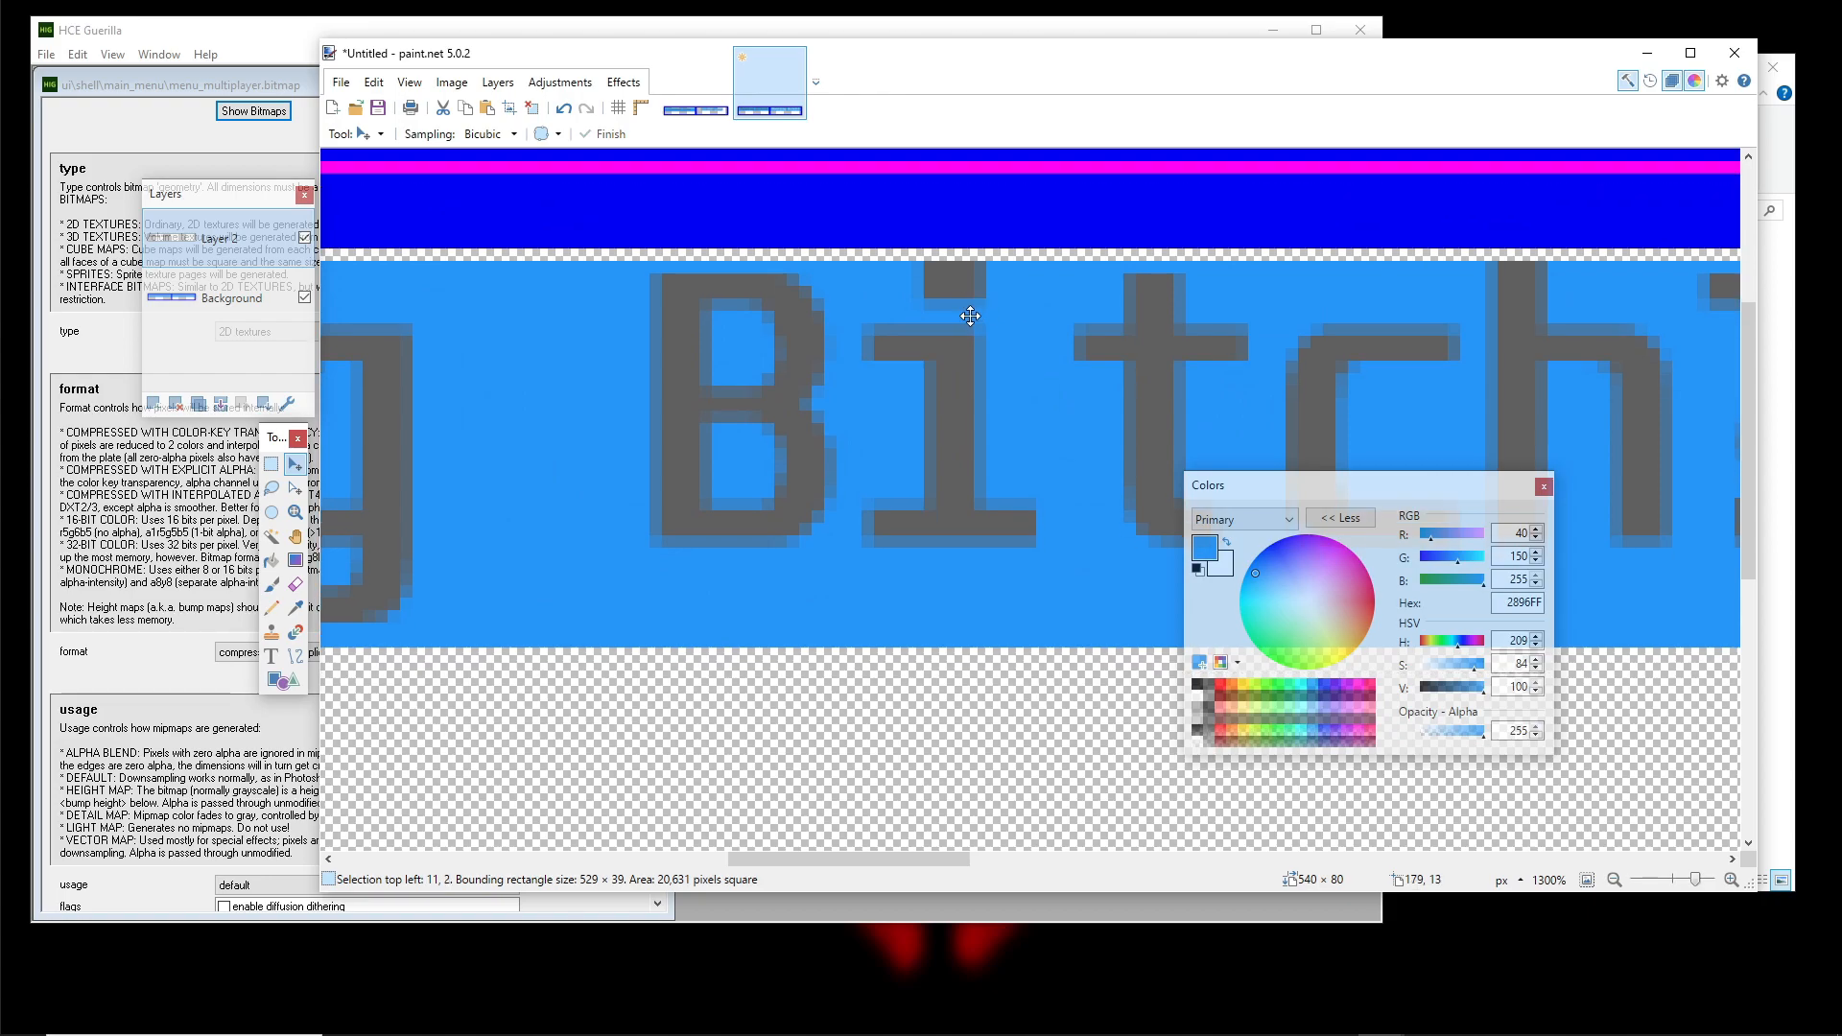
key(Down)
scroll(1001, 288, down, 4)
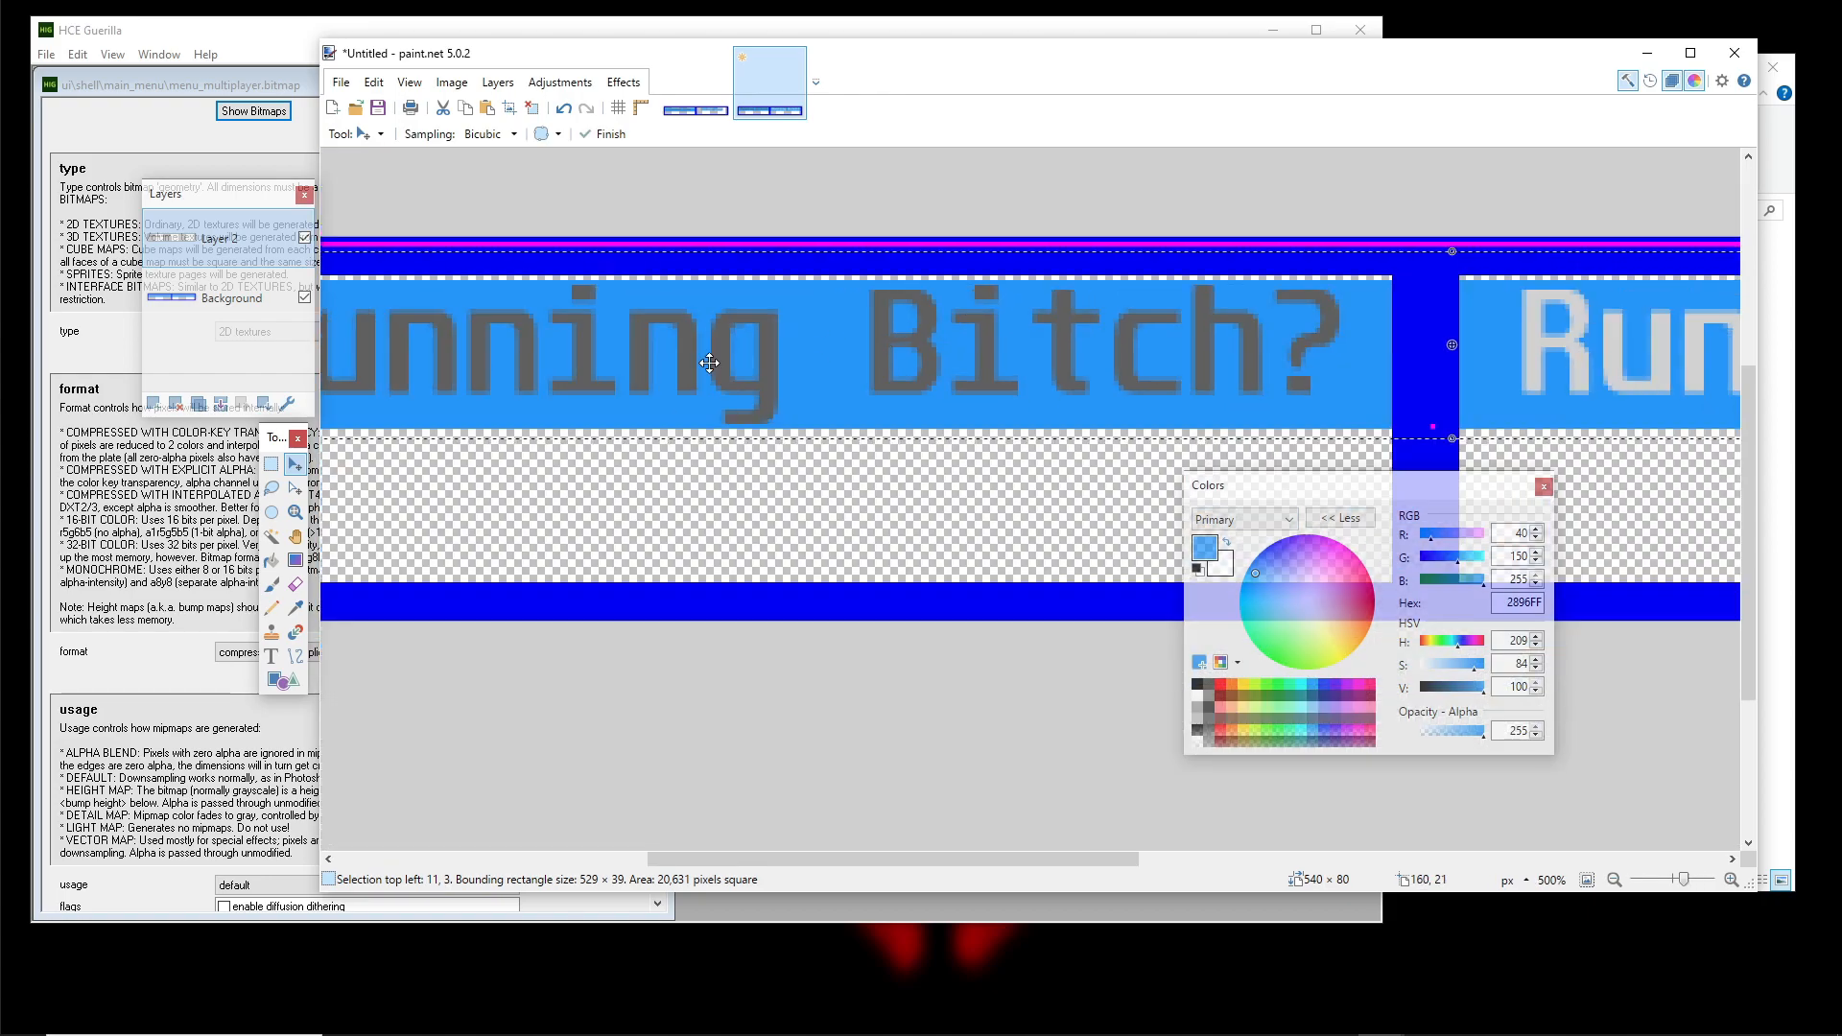
Deselect the lettering and merge Layer 2 down into the Background layer
scroll(1086, 399, right, 10)
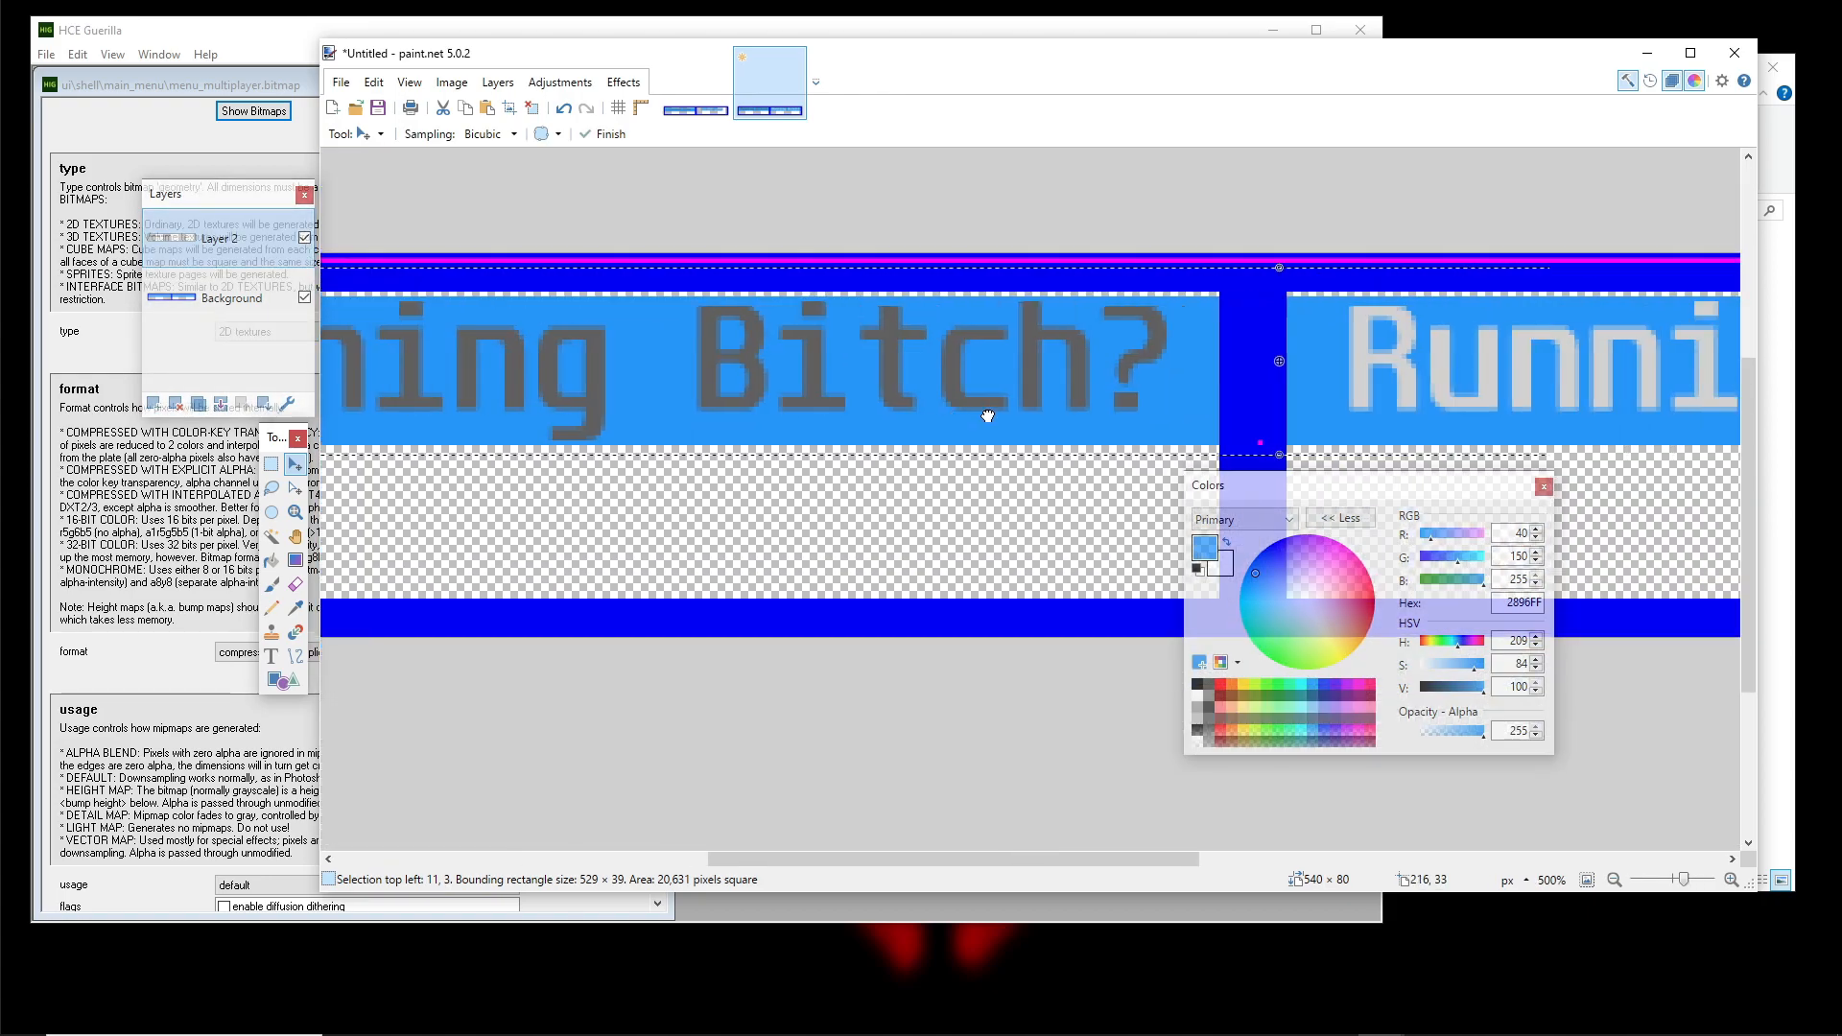
scroll(796, 386, down, 4)
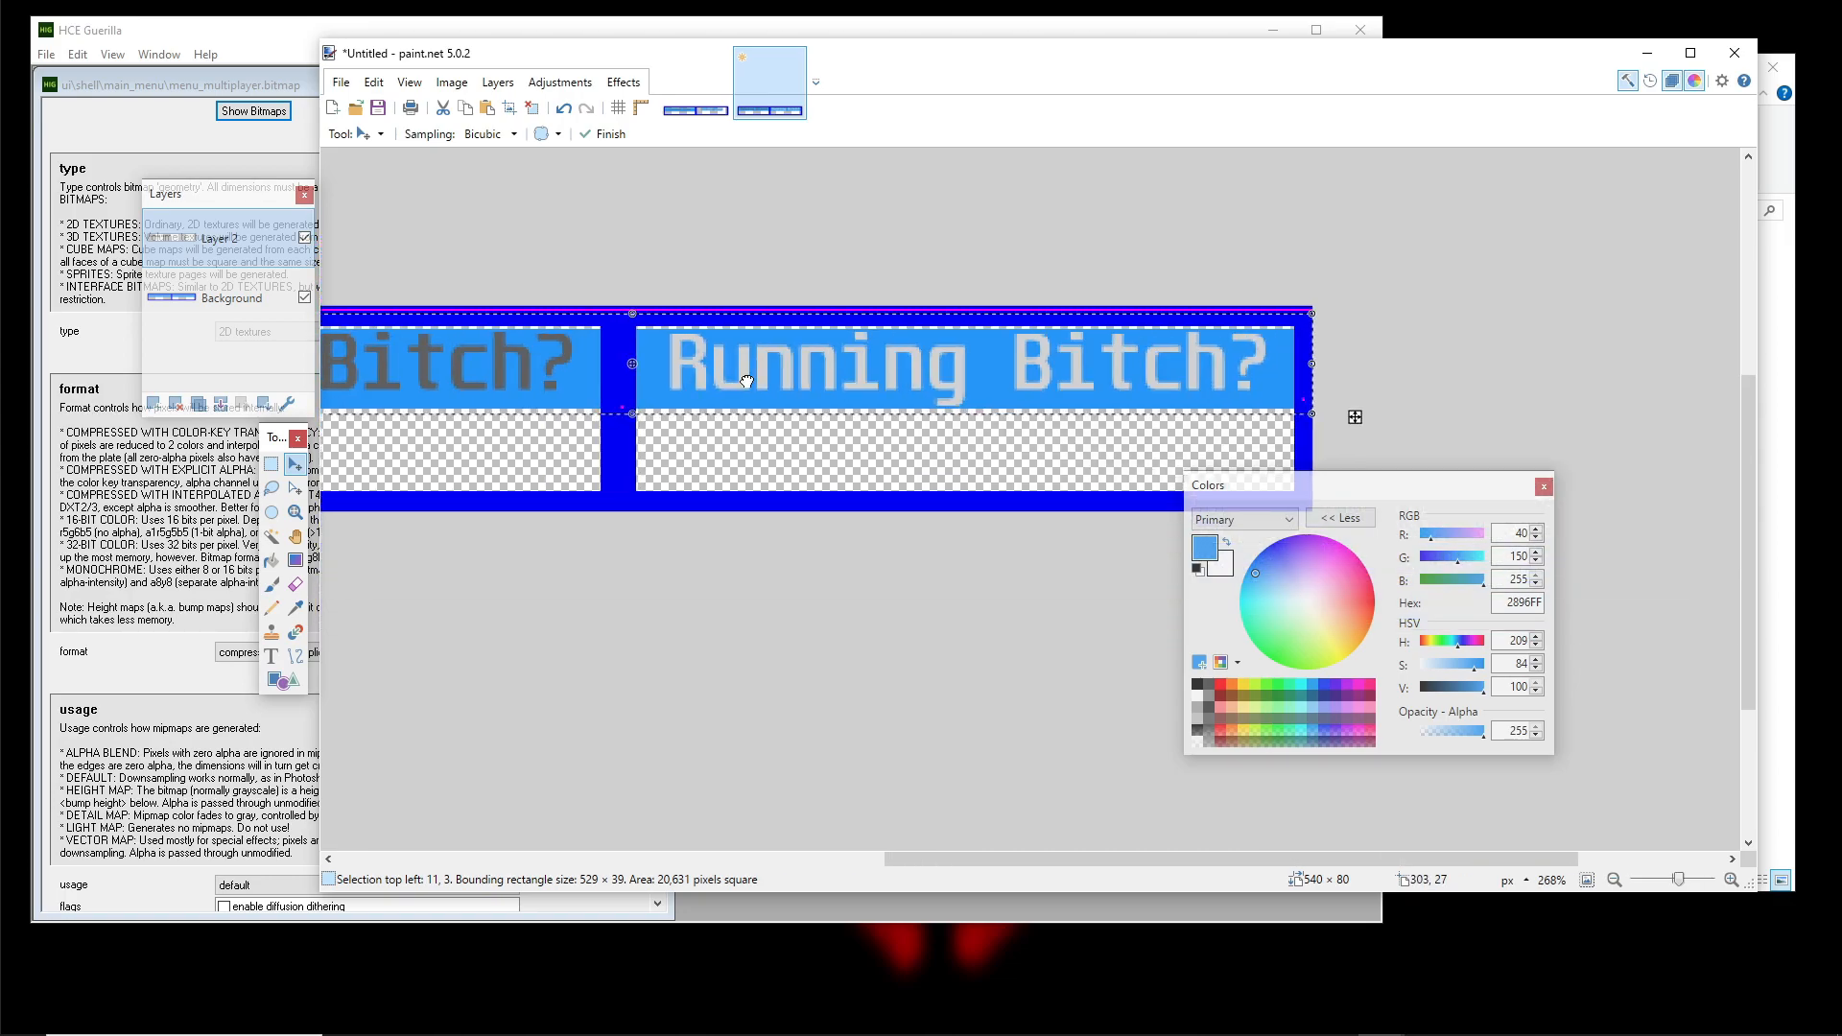
click(272, 464)
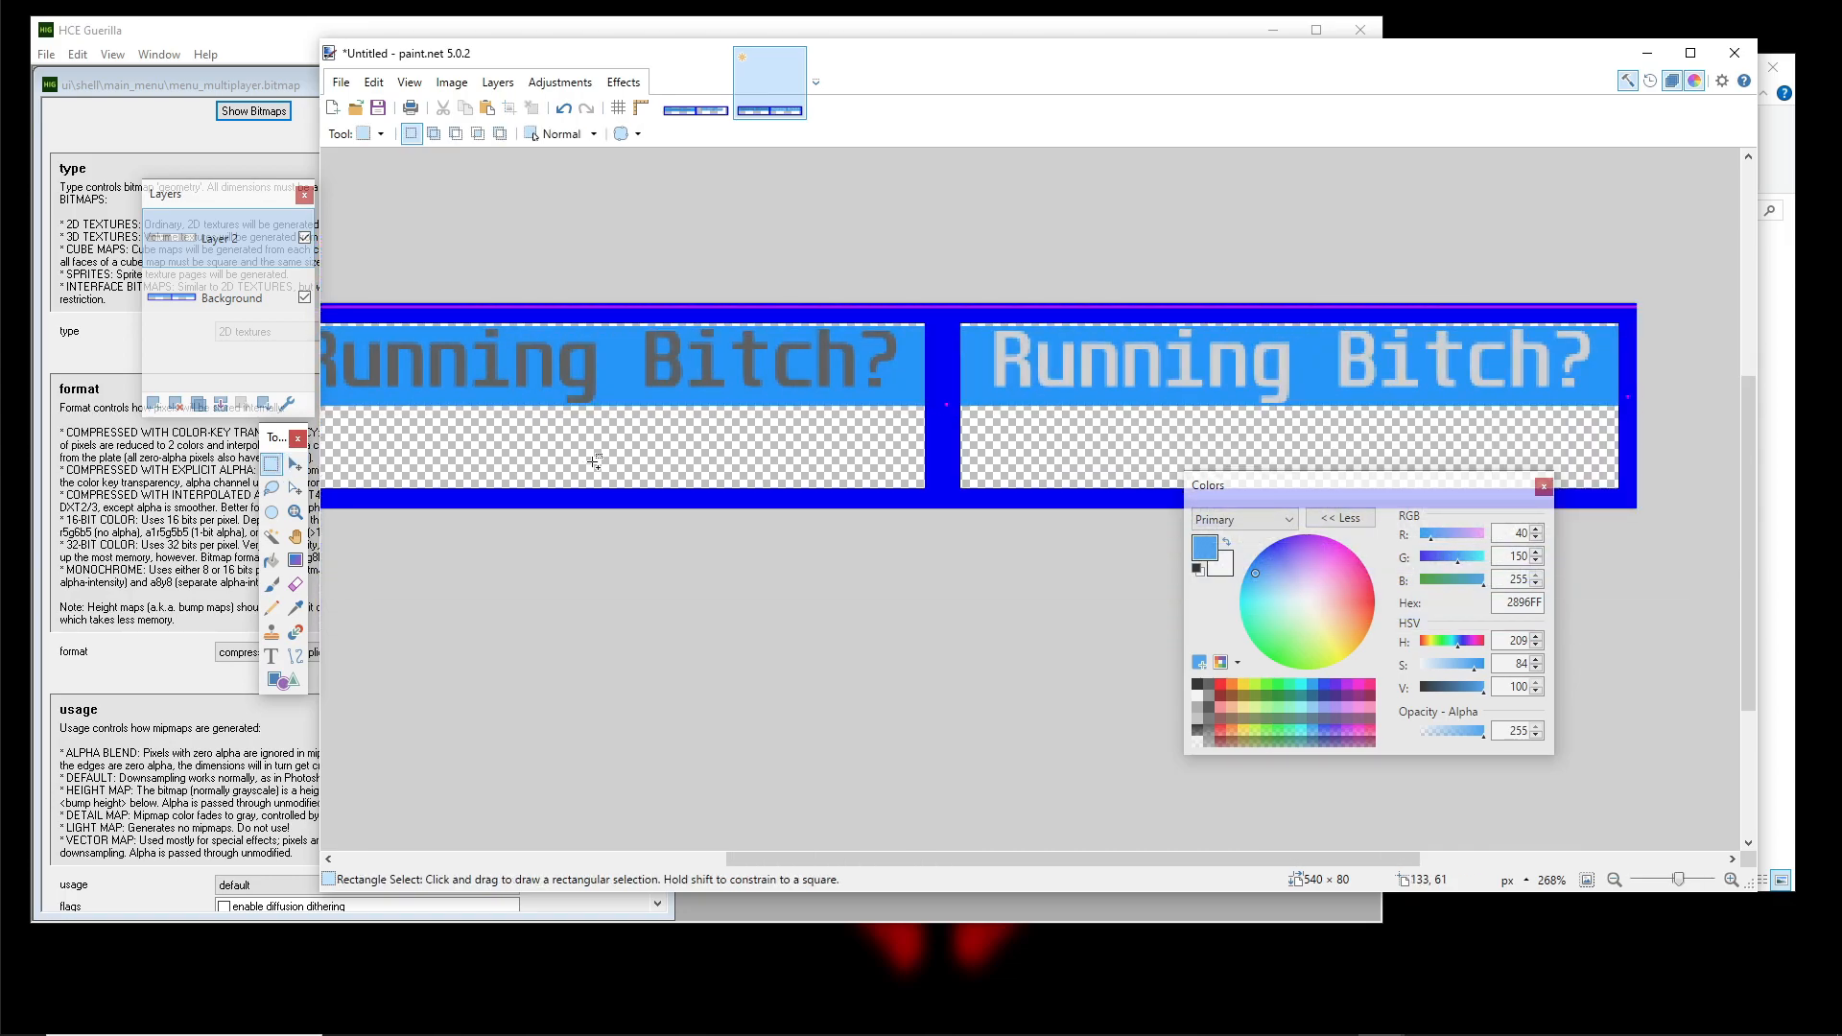
scroll(813, 330, down, 1)
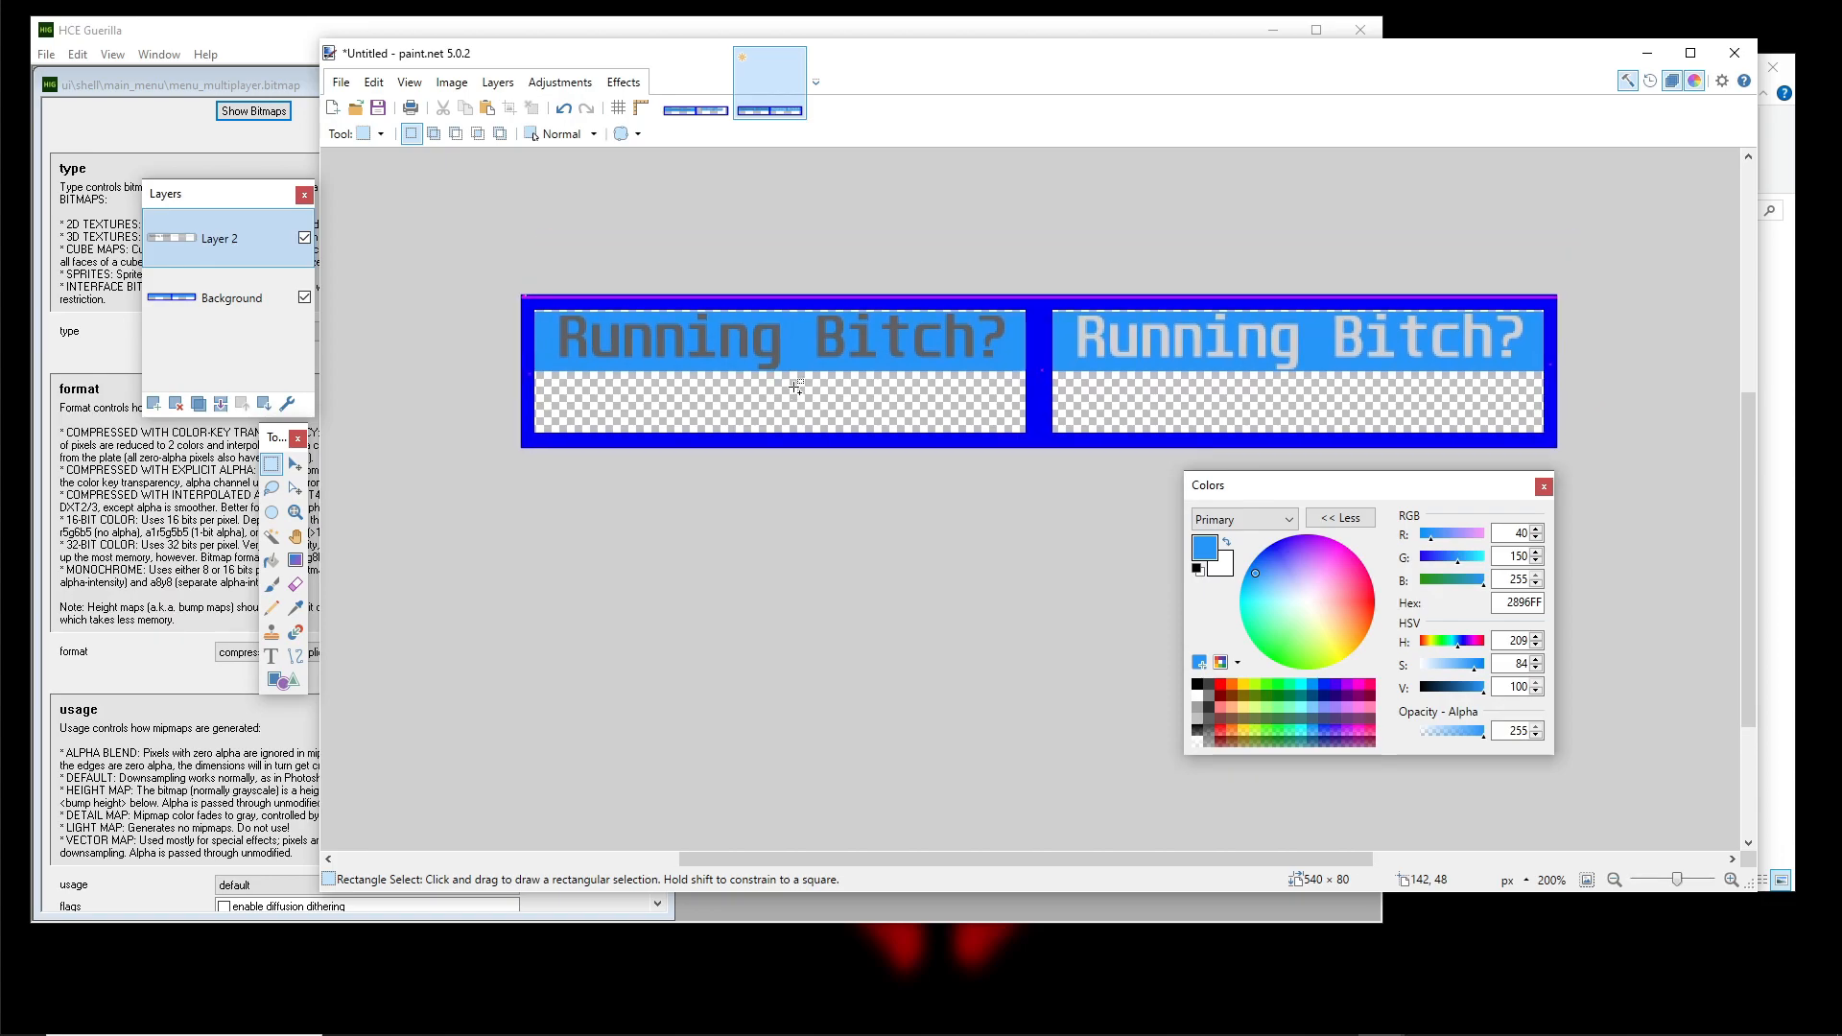
click(219, 403)
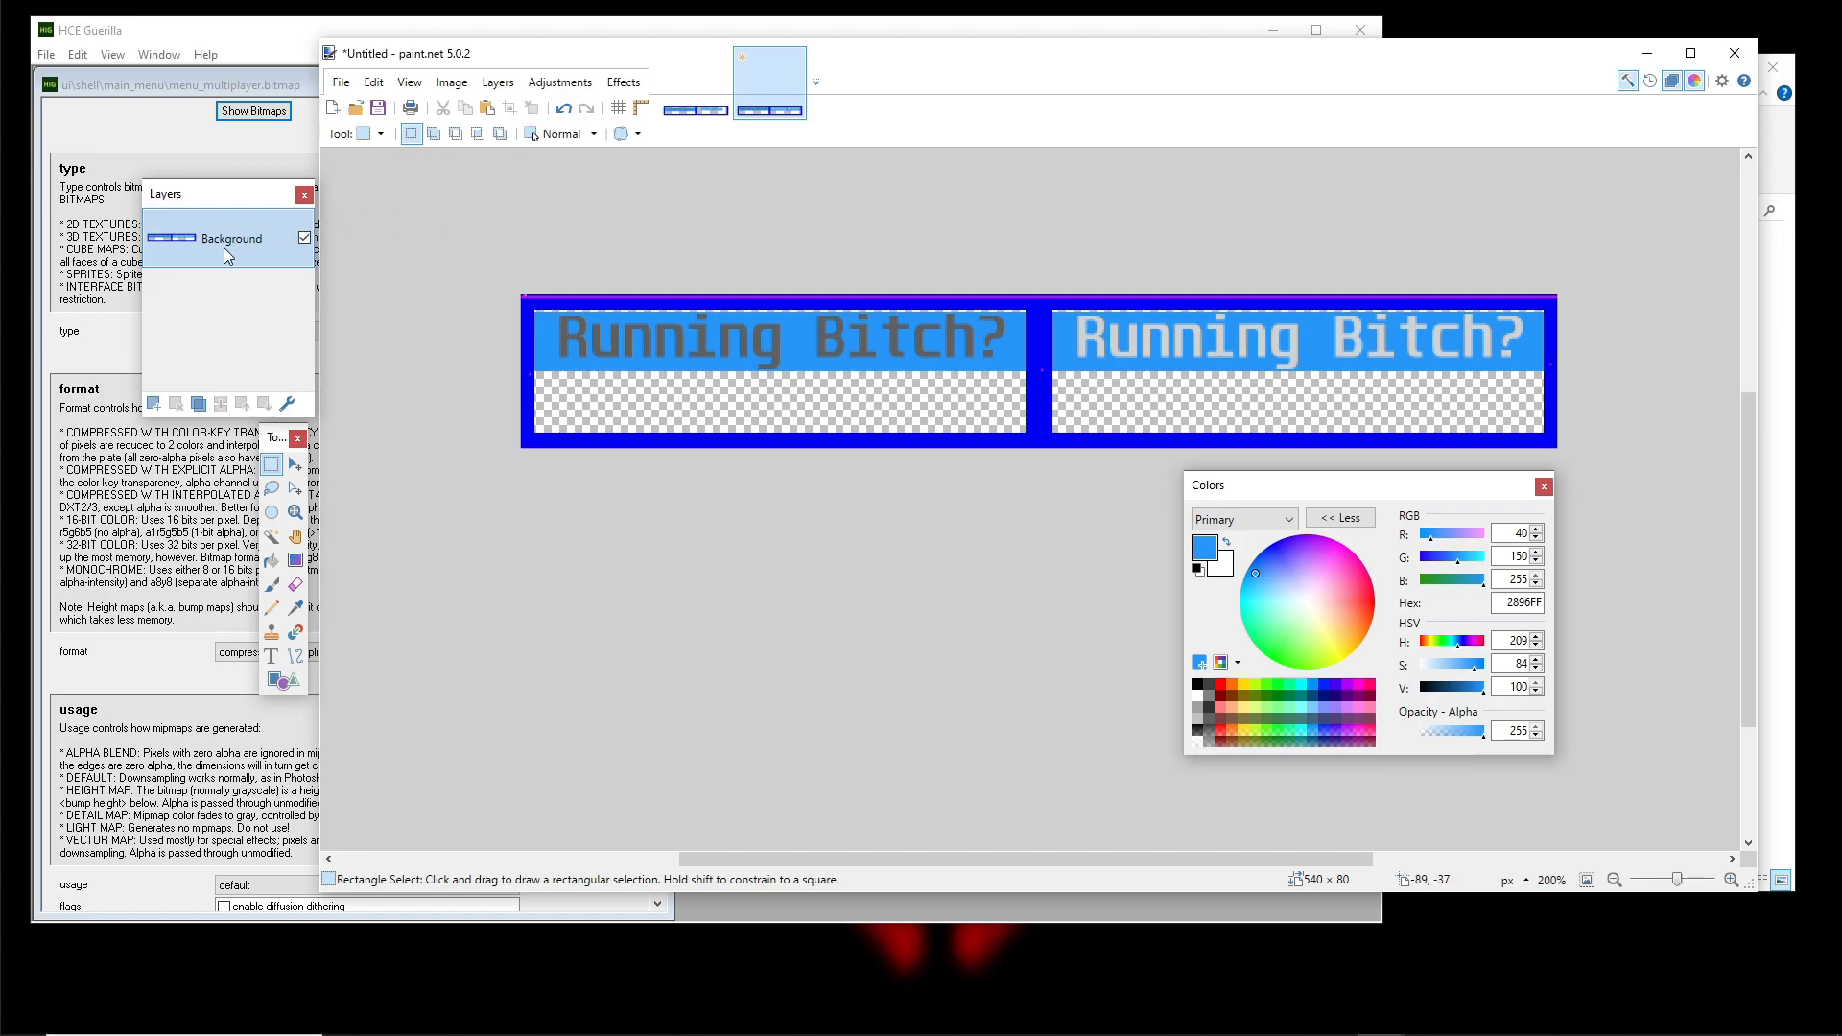
Examine the merged bitmap, including the colour marker pixels in its upper-left corner and the lettering in both boxes
scroll(770, 320, down, 1)
scroll(654, 500, up, 3)
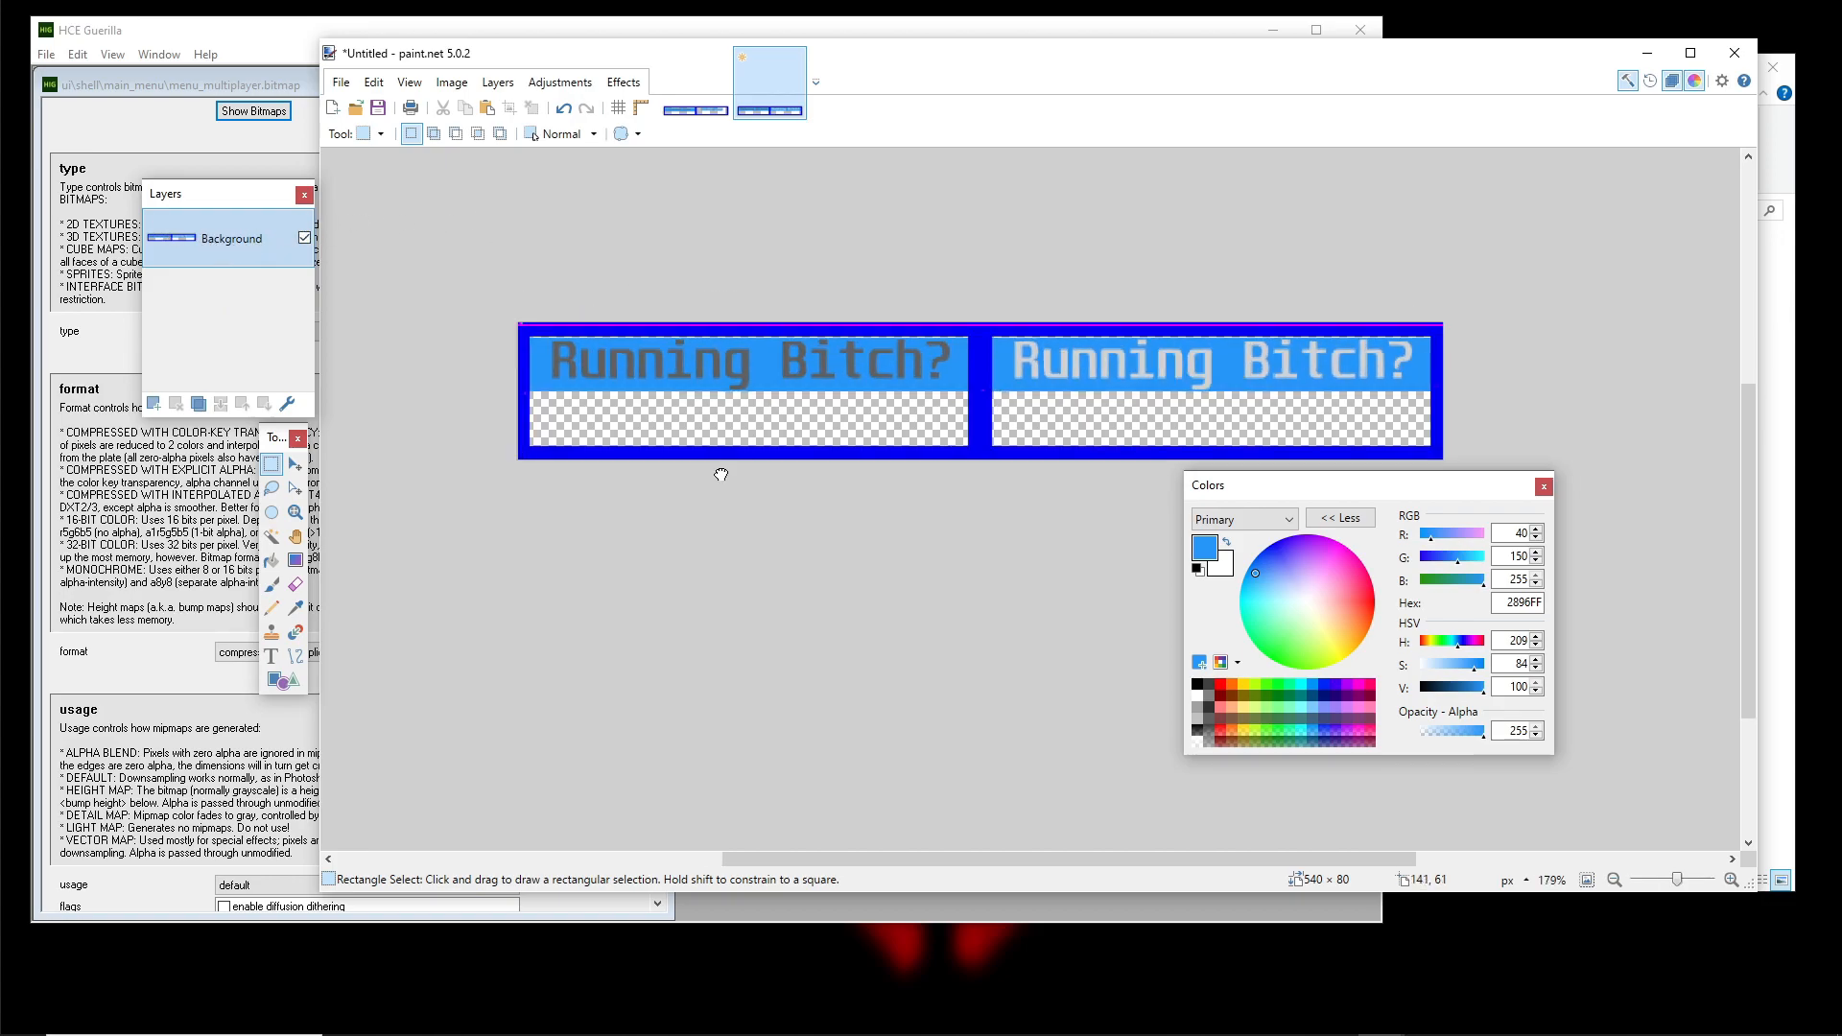
scroll(556, 395, up, 2)
scroll(557, 395, down, 2)
scroll(624, 422, up, 2)
scroll(623, 422, up, 3)
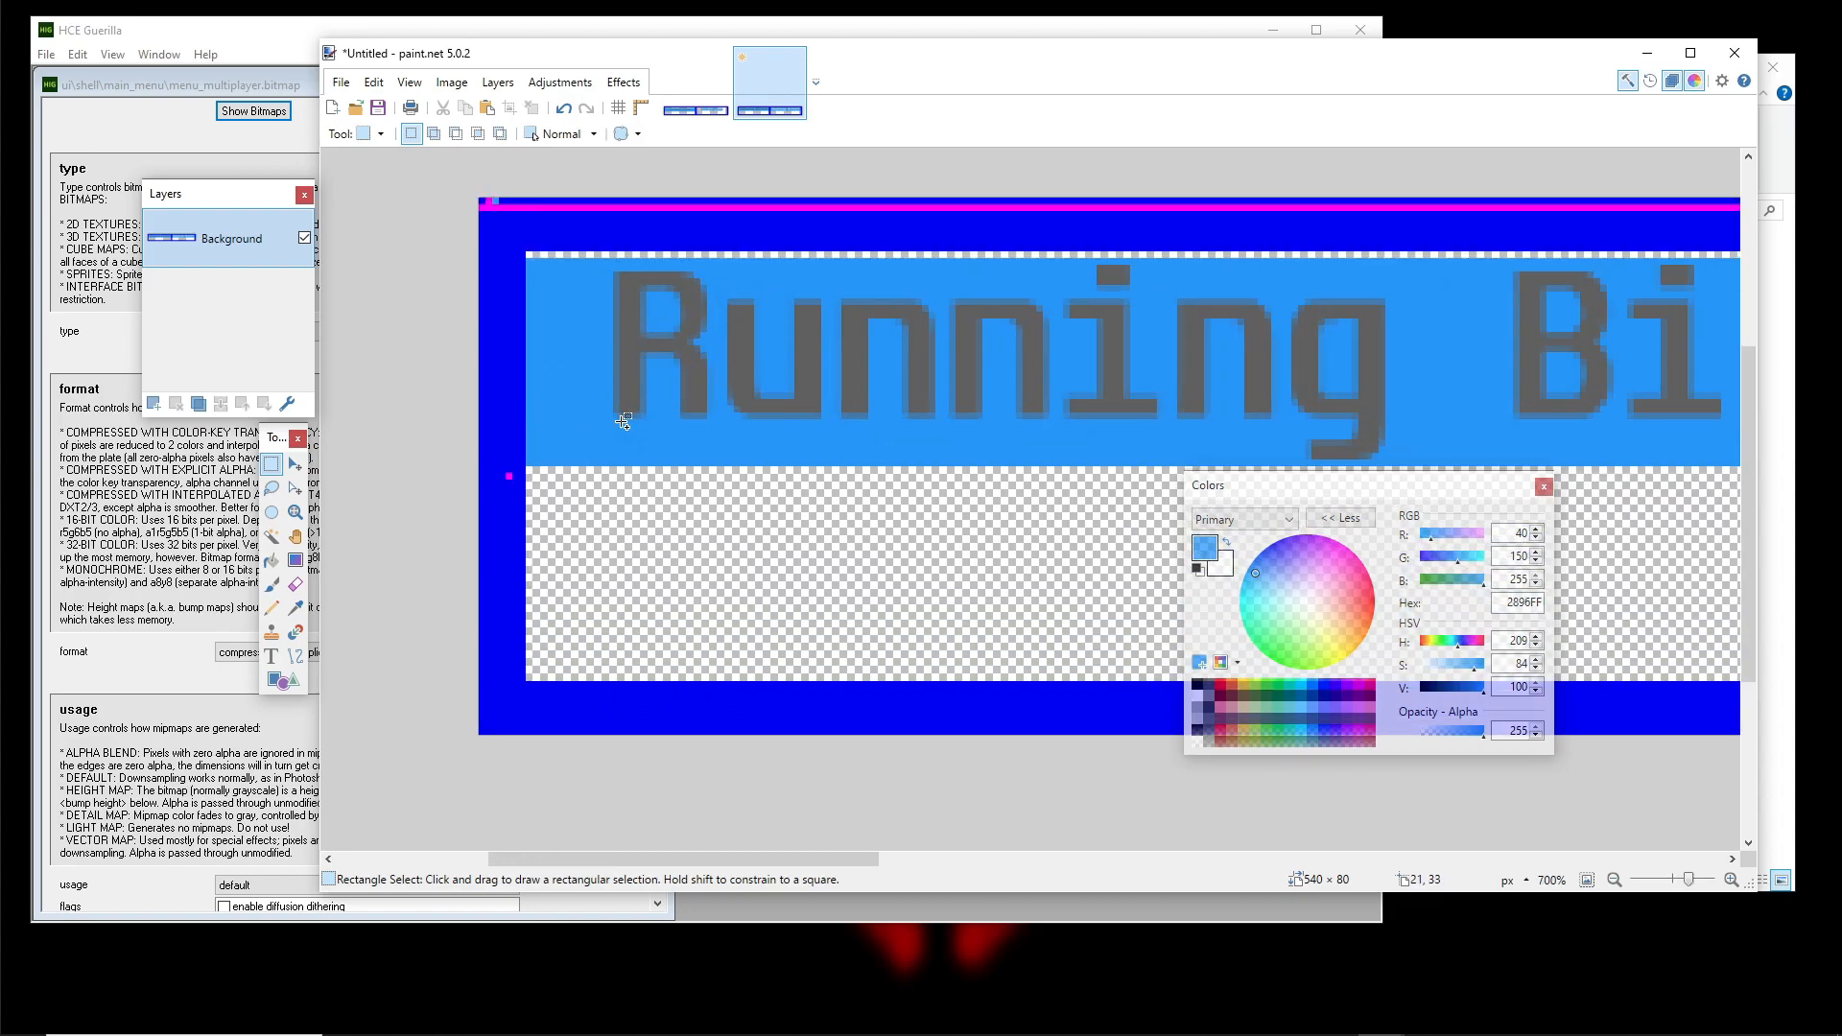
scroll(521, 289, up, 6)
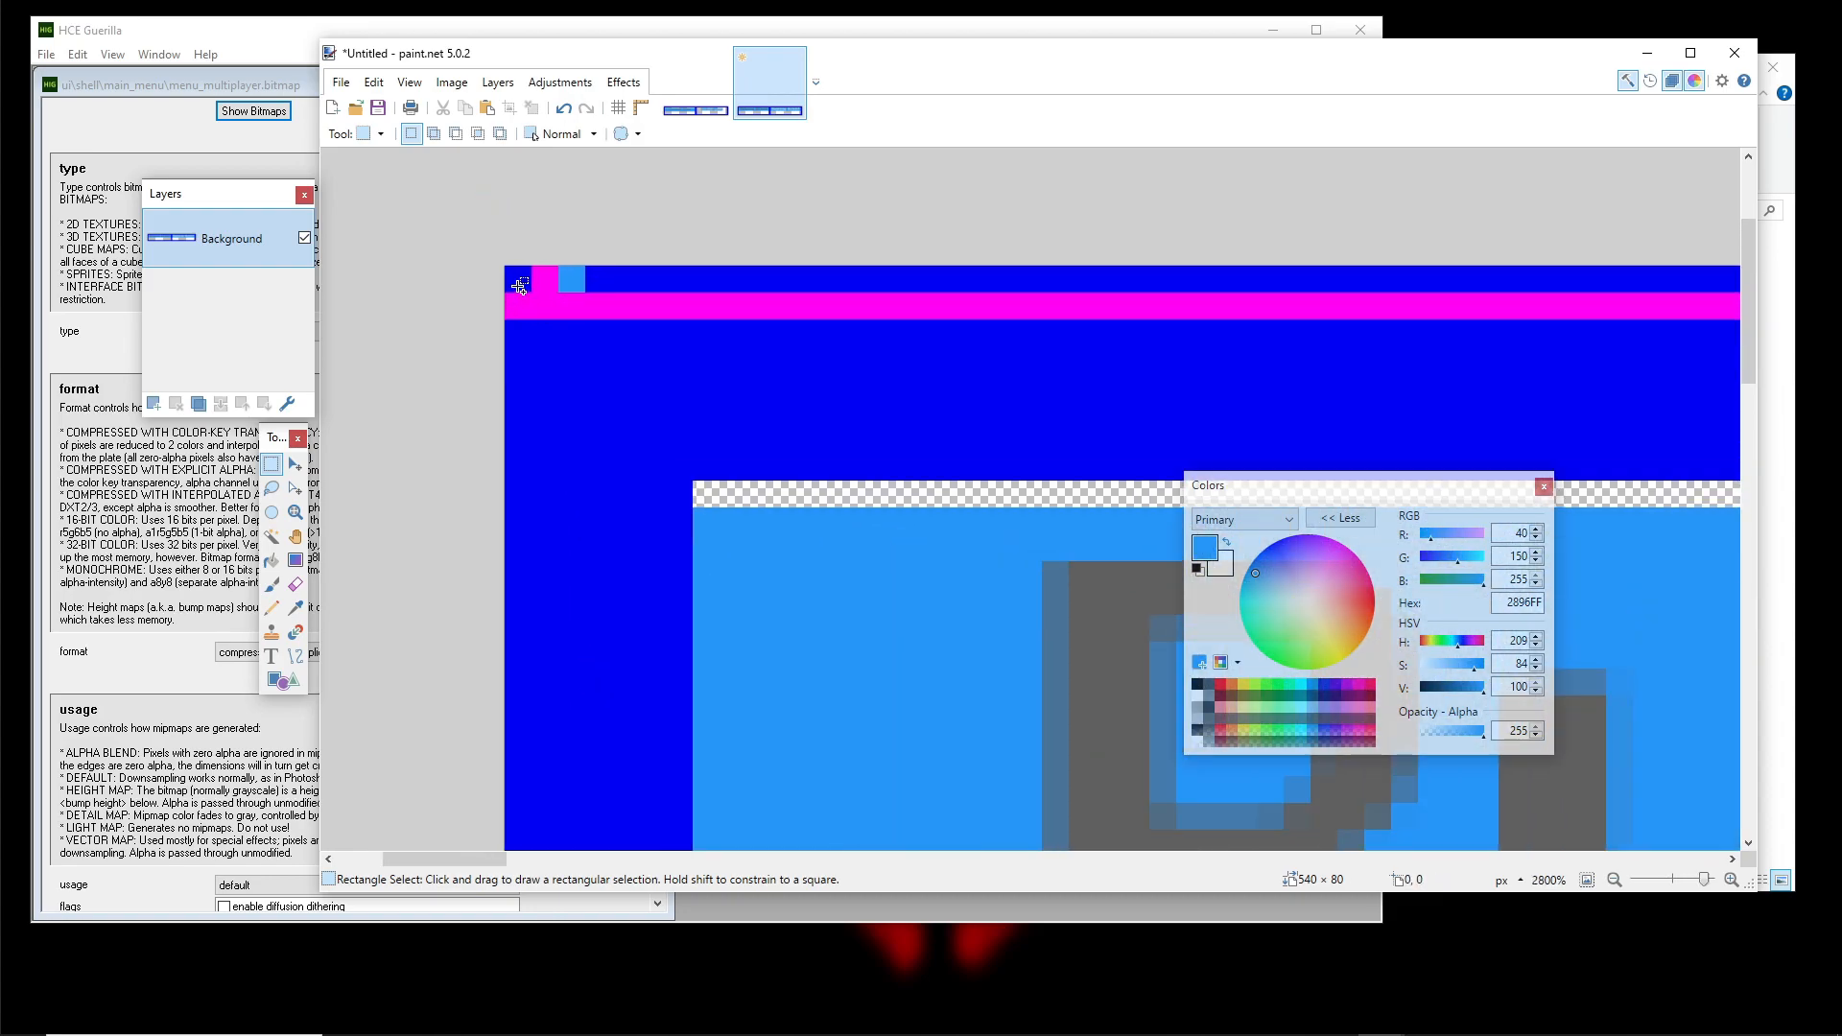
scroll(519, 286, down, 9)
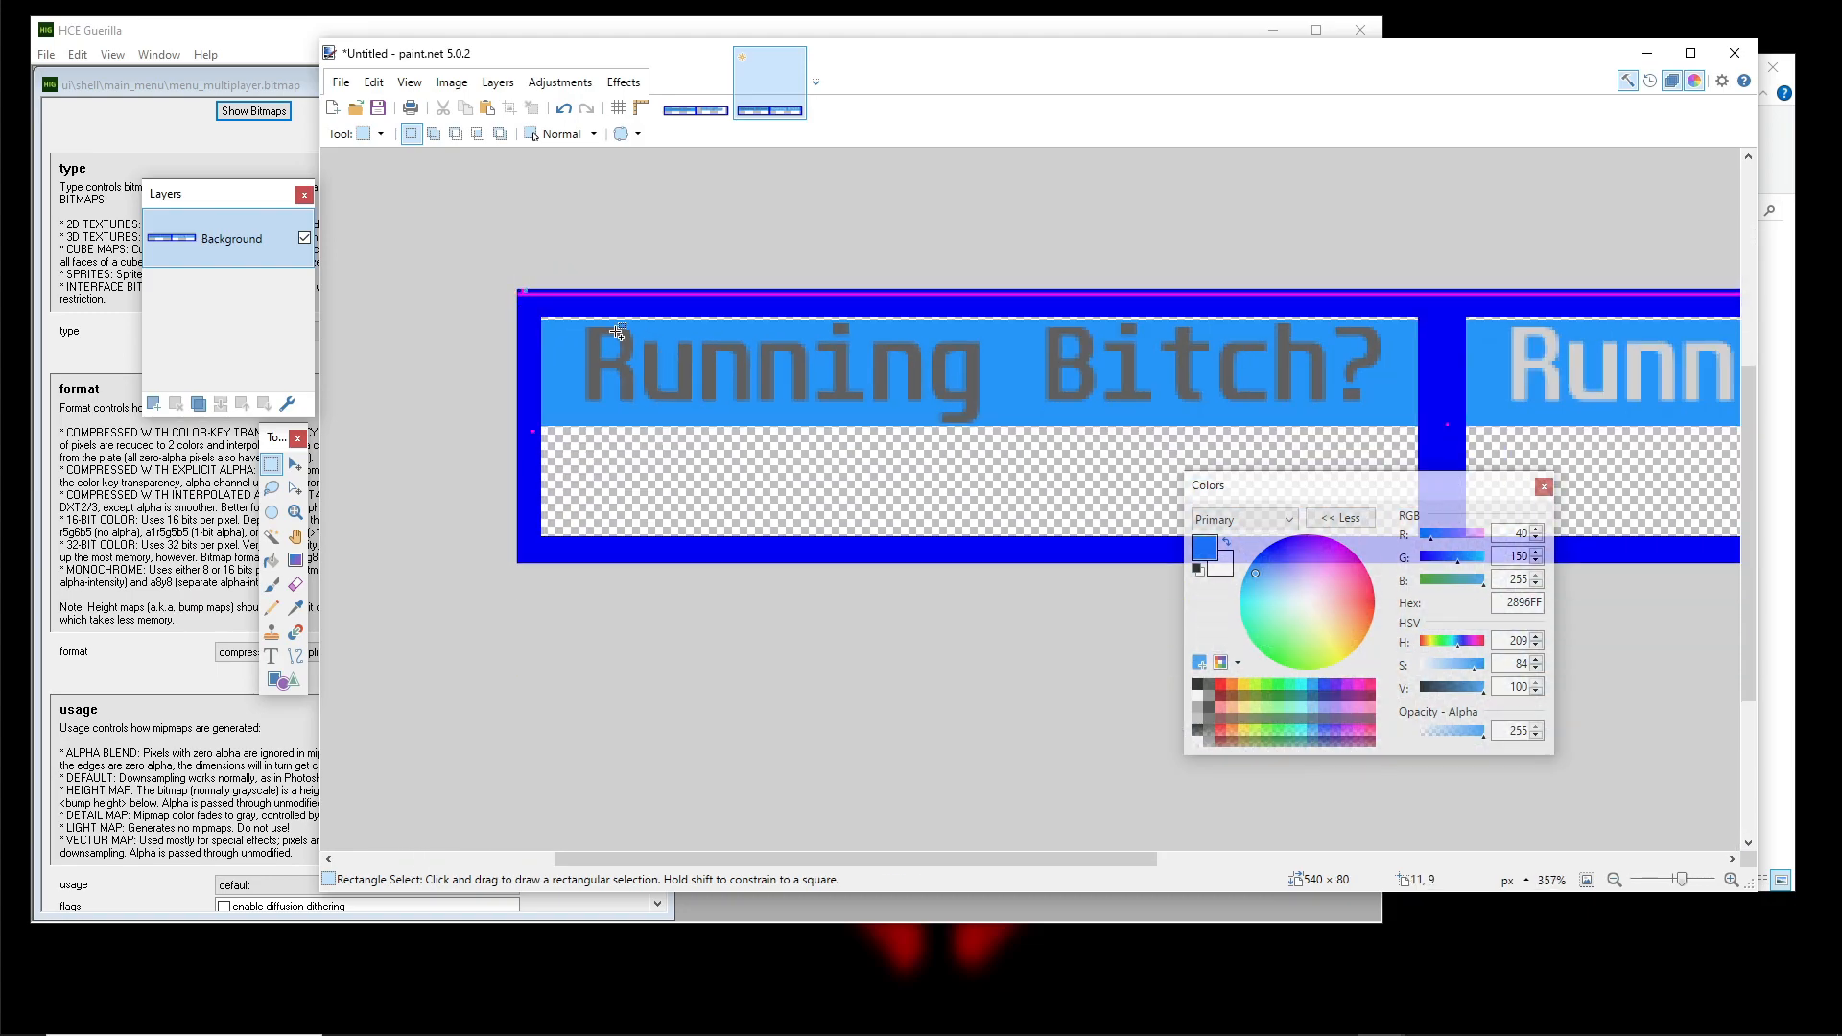
scroll(609, 323, down, 2)
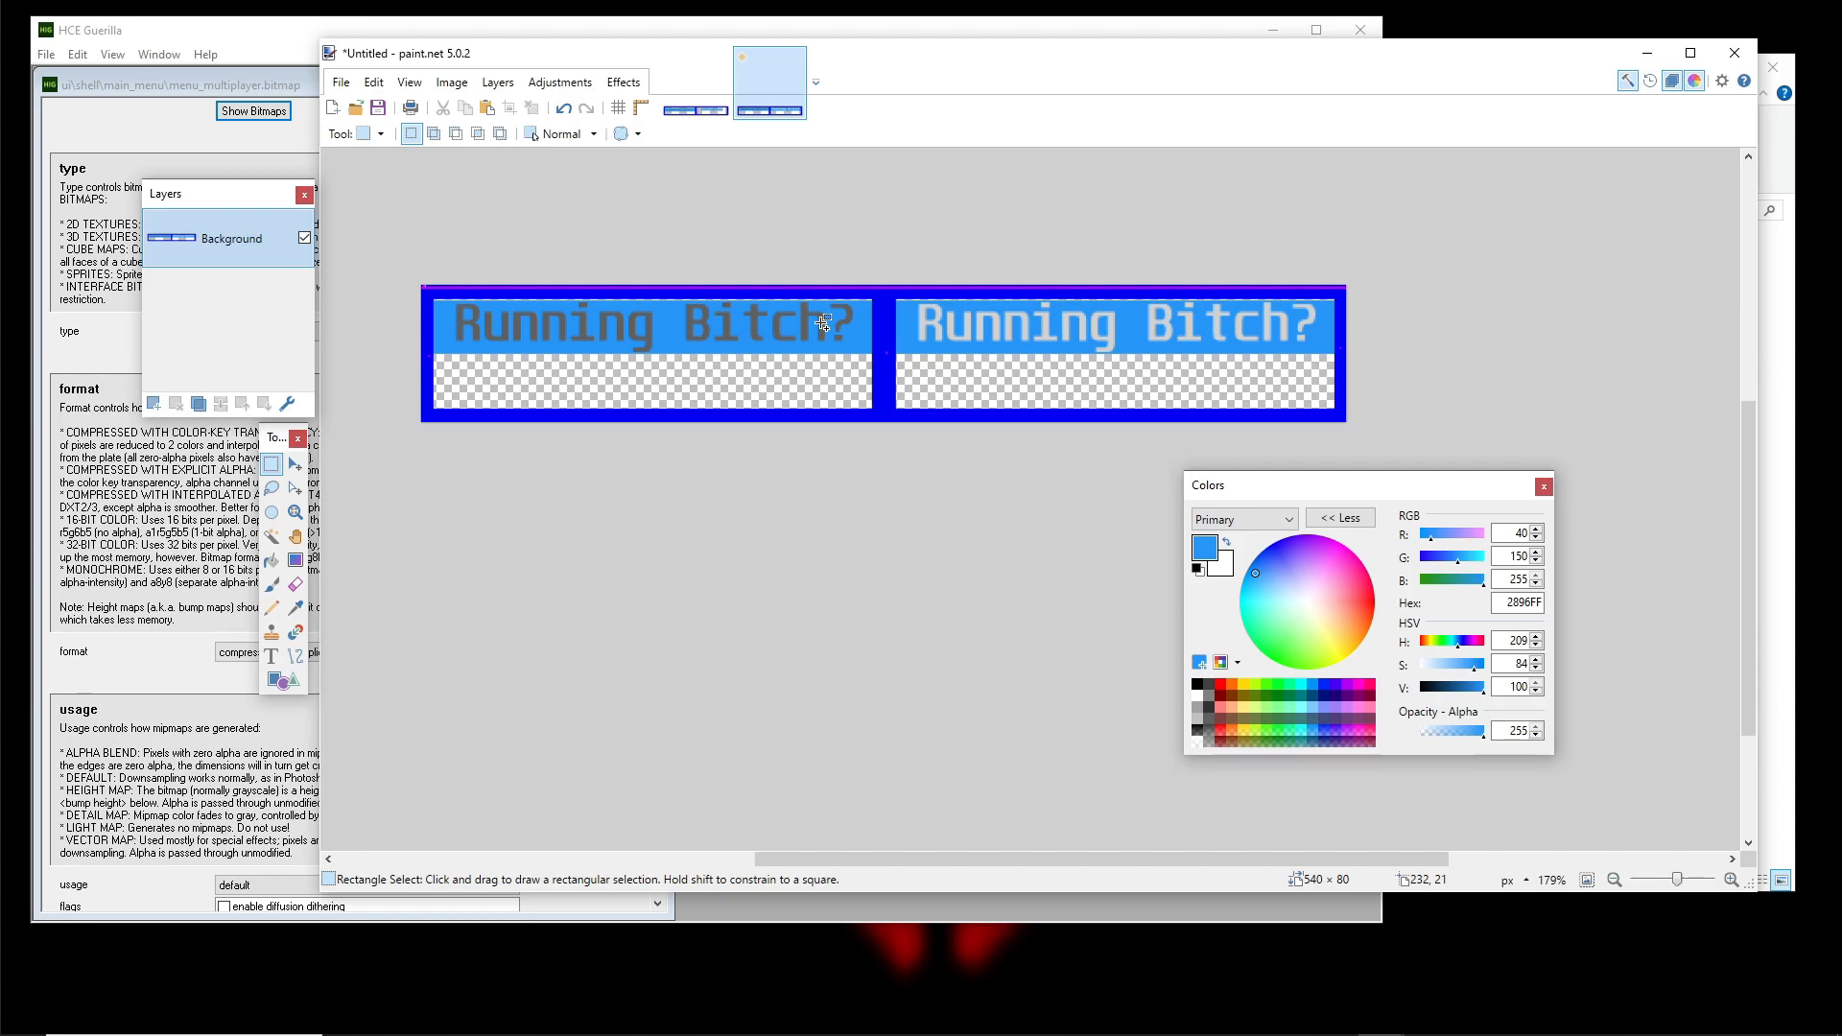
scroll(827, 328, down, 1)
scroll(831, 357, up, 3)
drag(831, 370, 1262, 367)
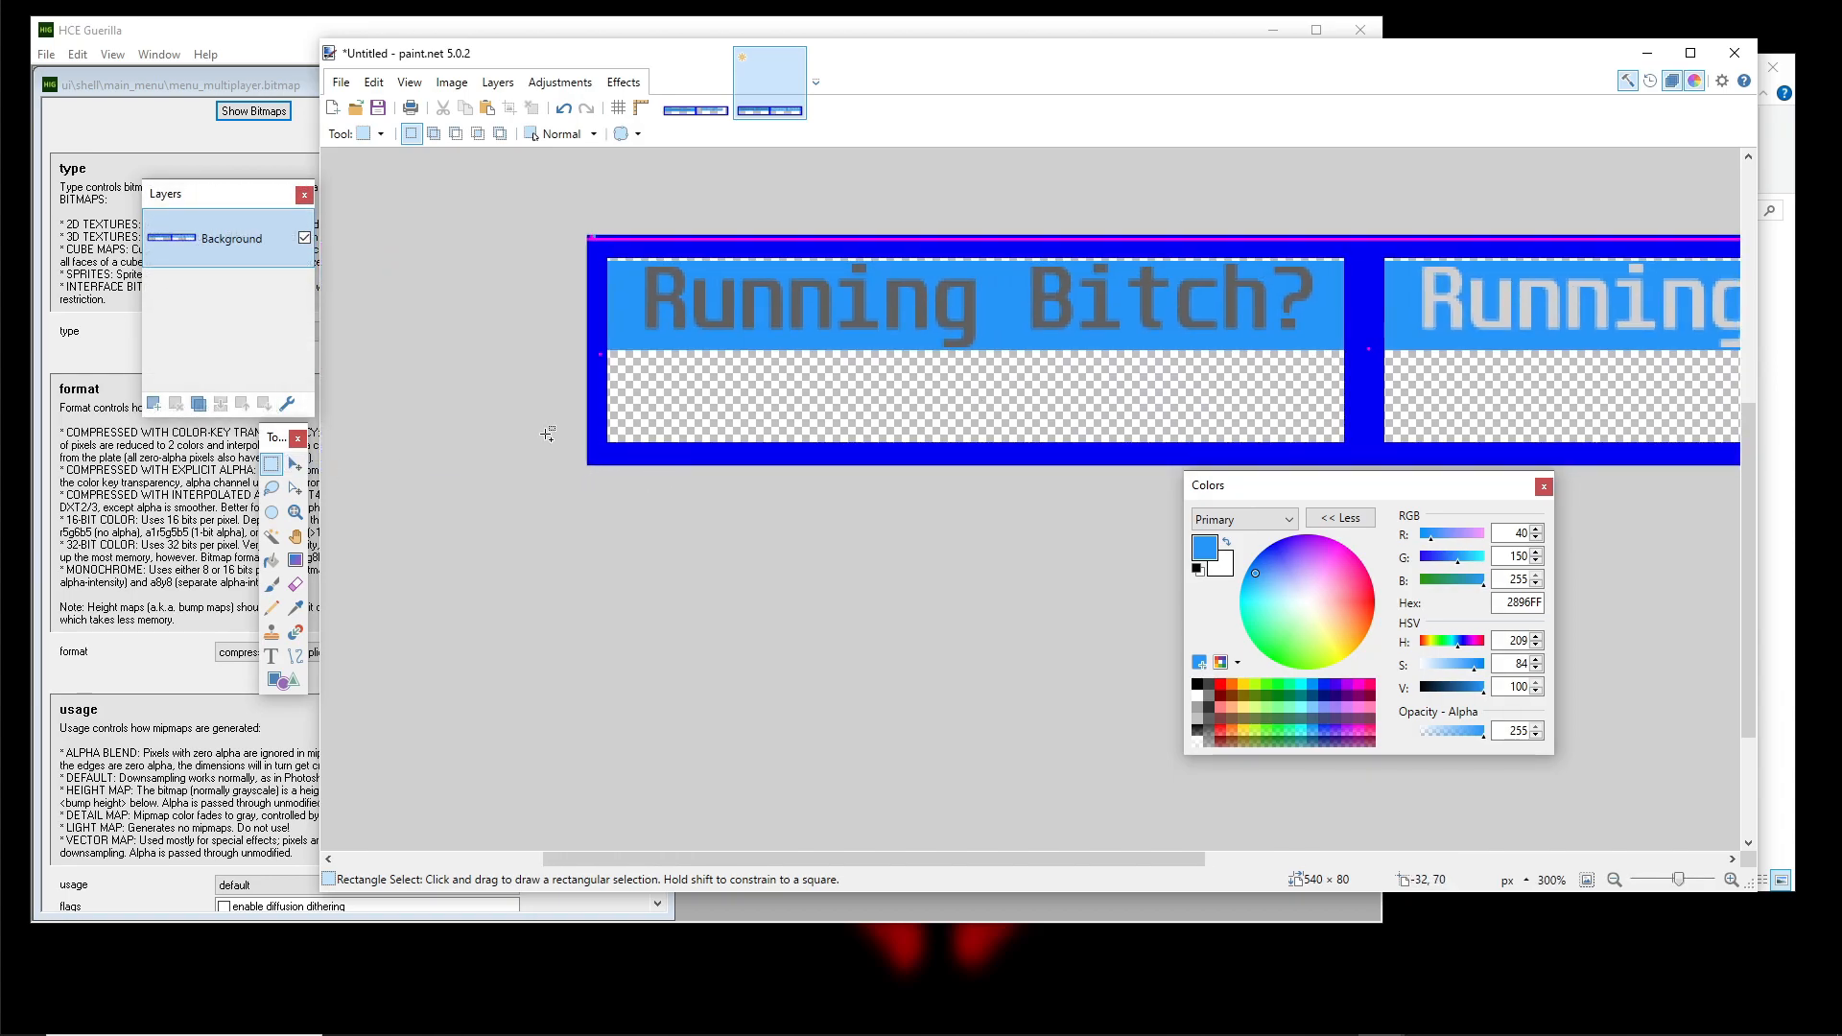
Measure the interior of the box with the dark lettering using a rectangular selection and check its edges
scroll(547, 434, up, 6)
scroll(740, 427, down, 5)
drag(587, 490, 979, 276)
scroll(1023, 226, up, 3)
scroll(925, 198, up, 1)
scroll(890, 376, down, 3)
scroll(609, 741, down, 1)
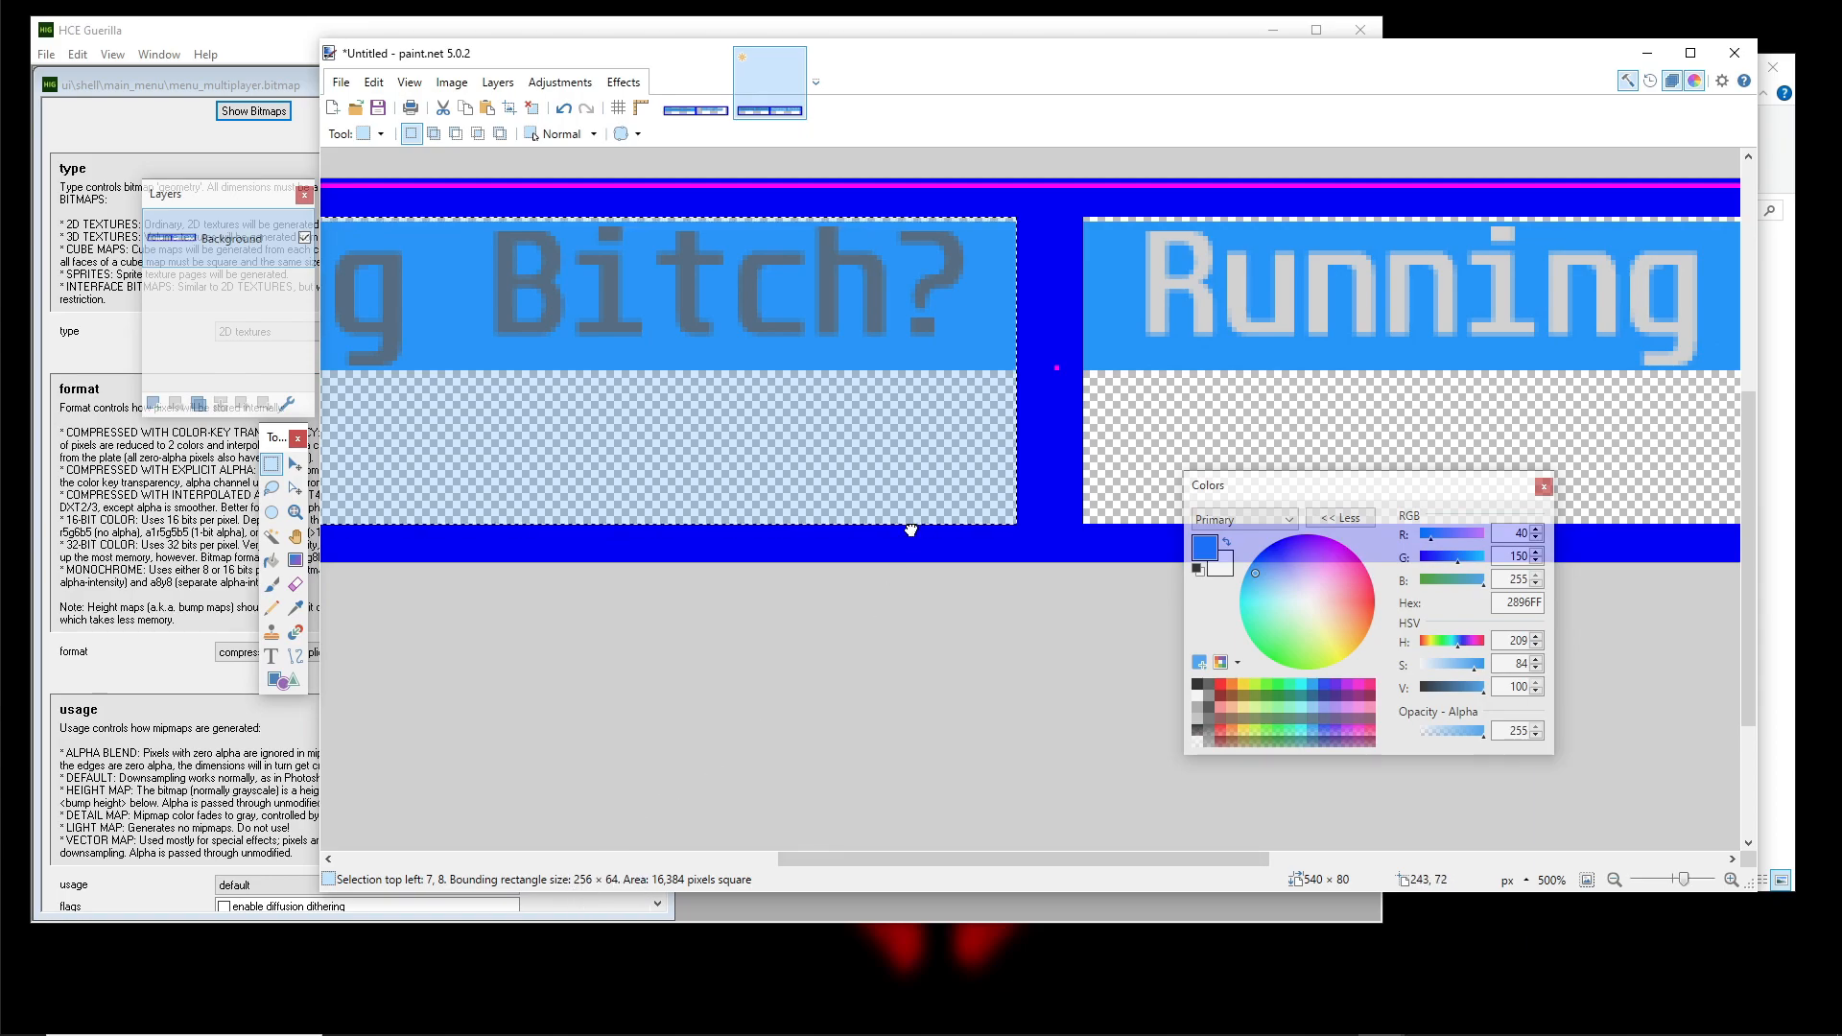
scroll(919, 528, up, 3)
drag(775, 605, 930, 495)
scroll(860, 526, down, 4)
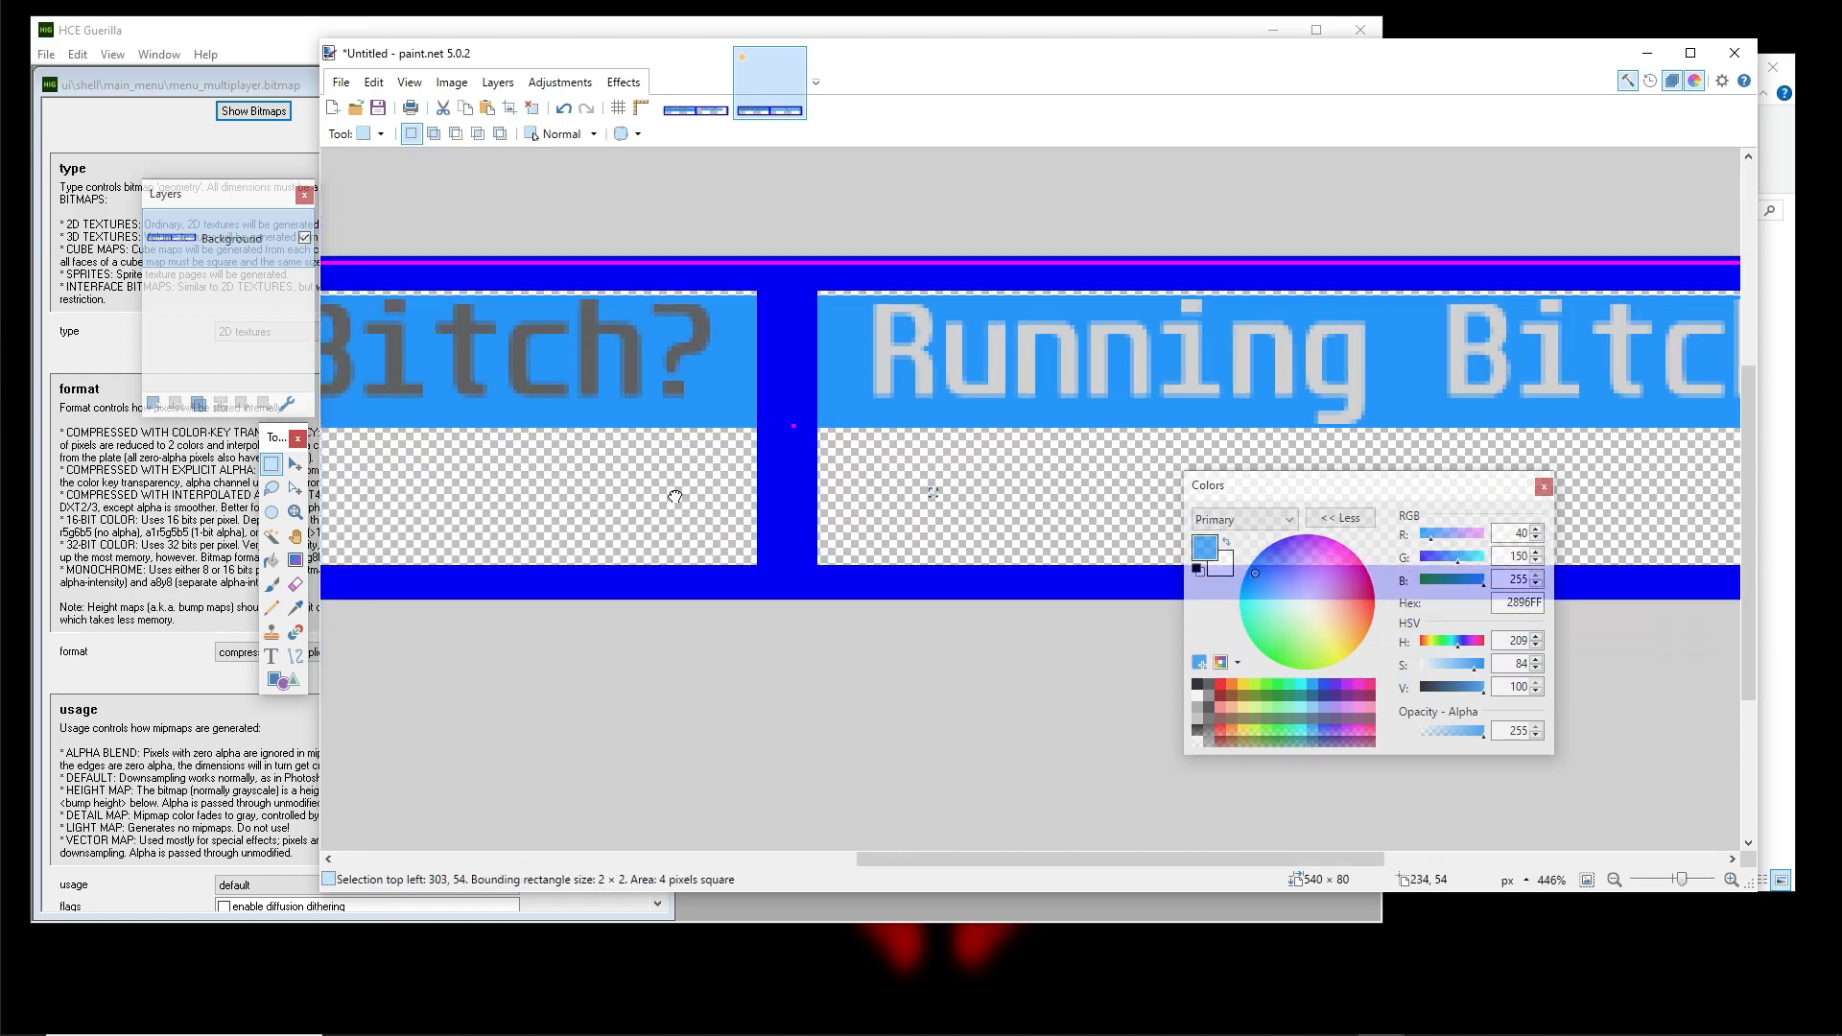
Examine the colour marker pixels in the upper-left corner and the magenta pixels in the blue borders beside each box
scroll(741, 317, up, 12)
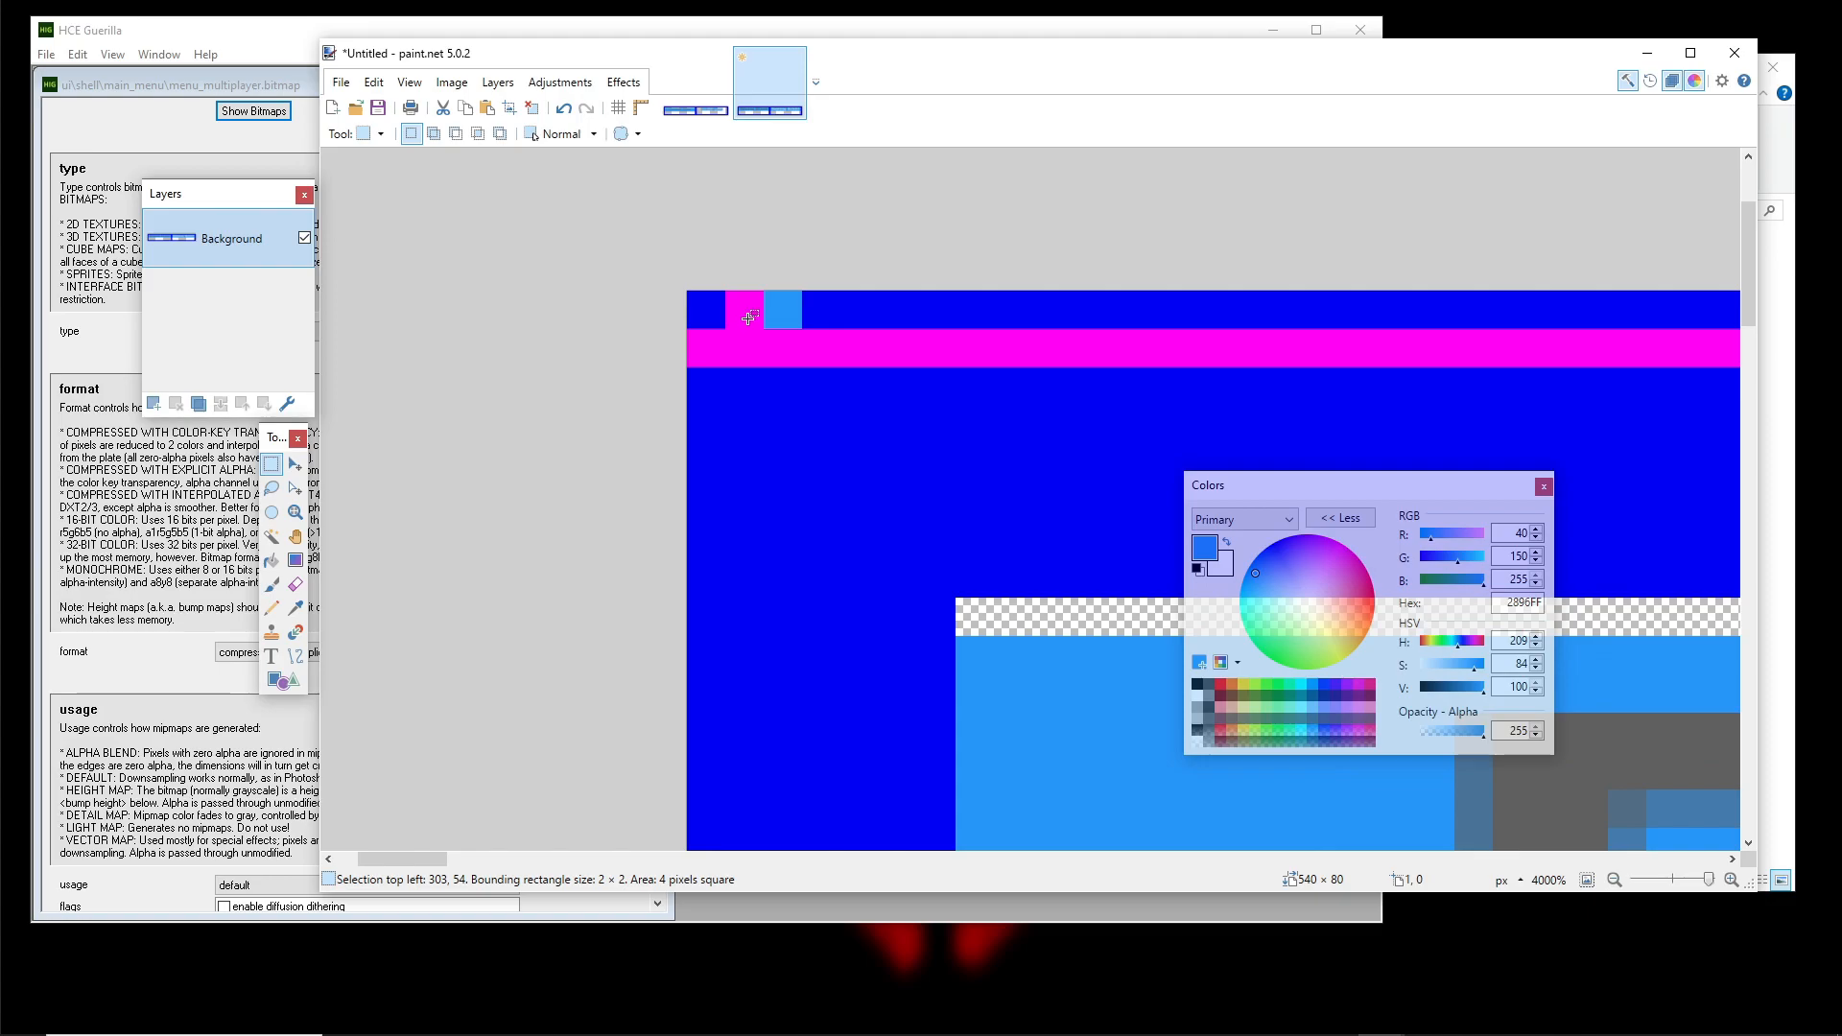
scroll(749, 317, down, 12)
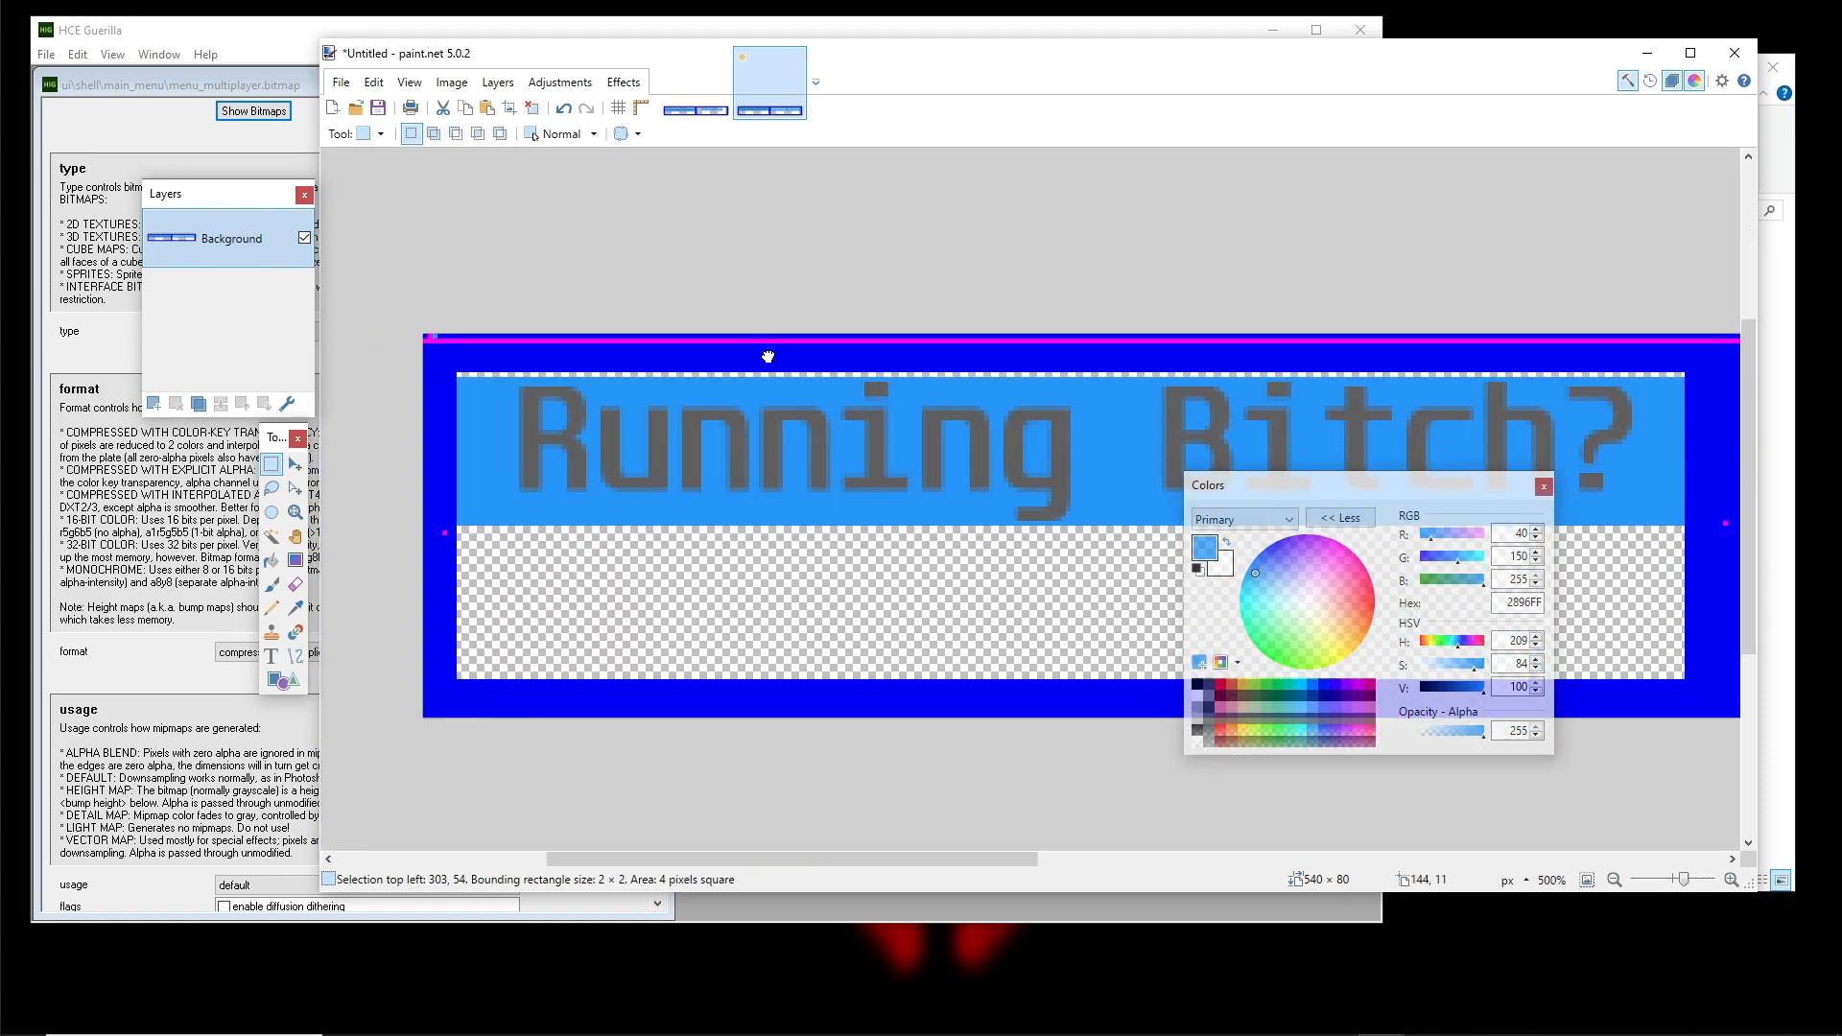
scroll(768, 356, down, 1)
drag(767, 356, 1295, 287)
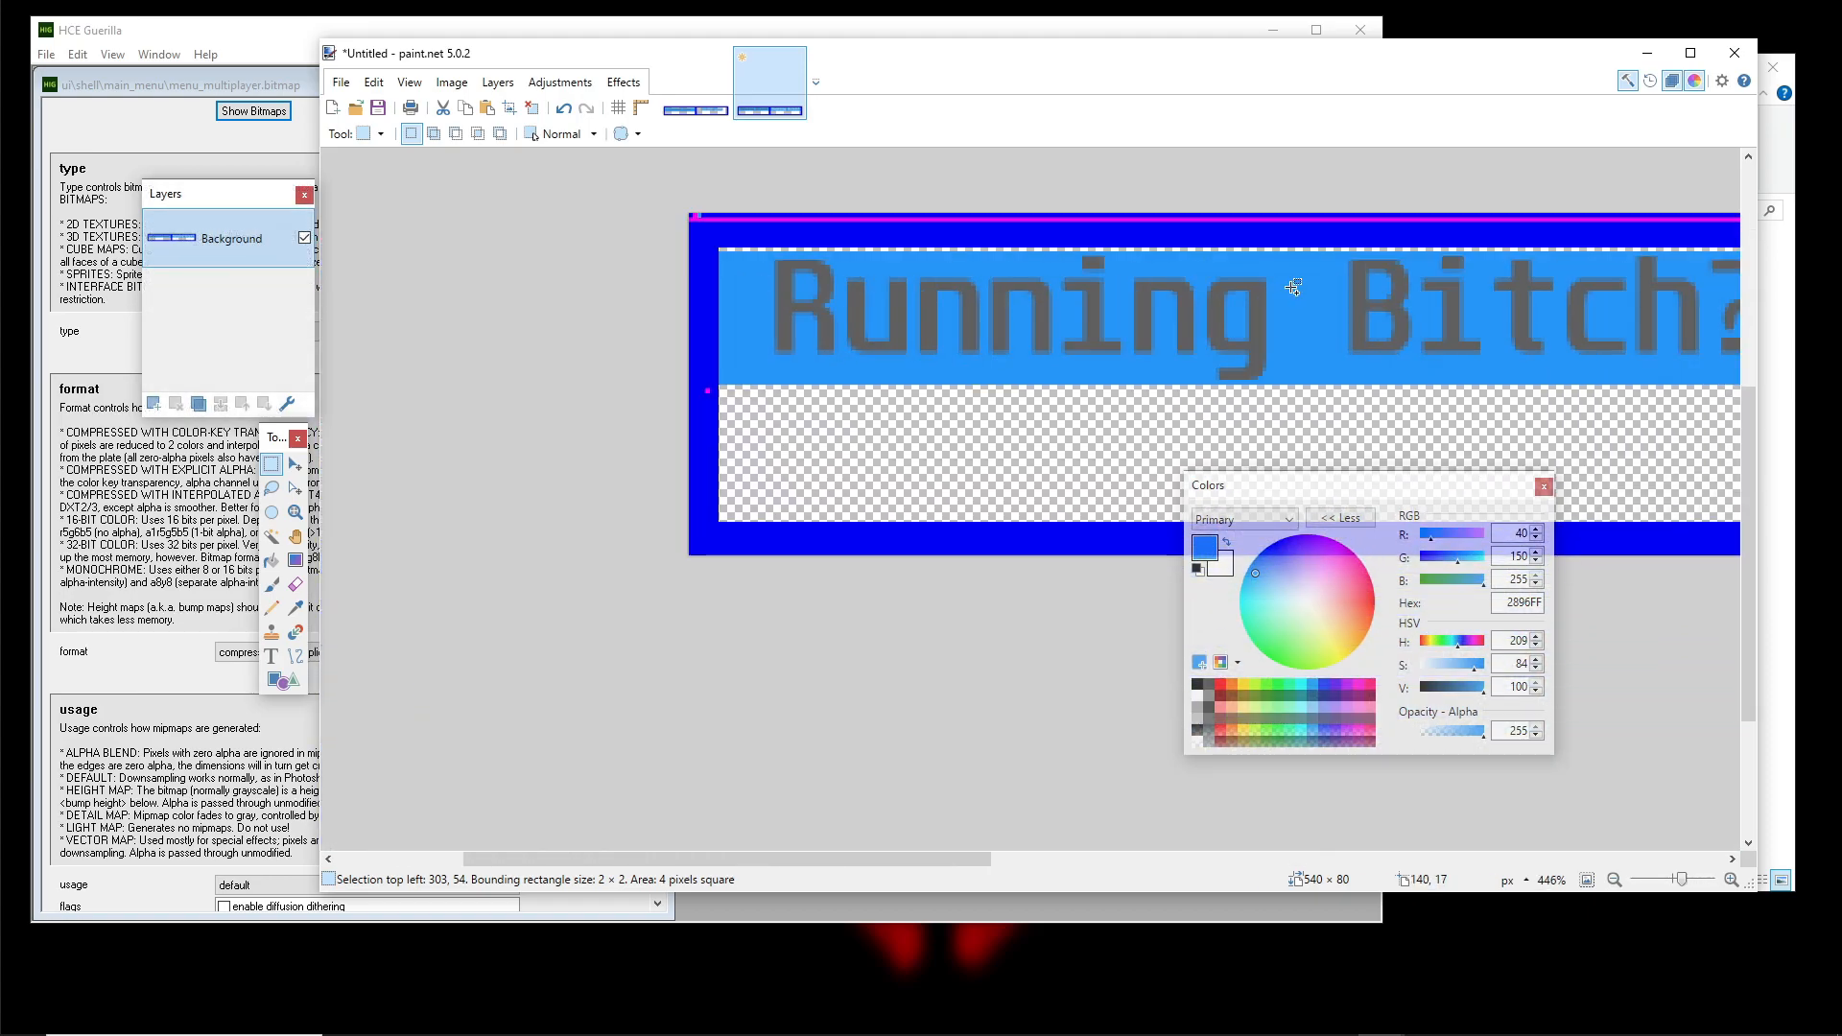
scroll(705, 391, up, 9)
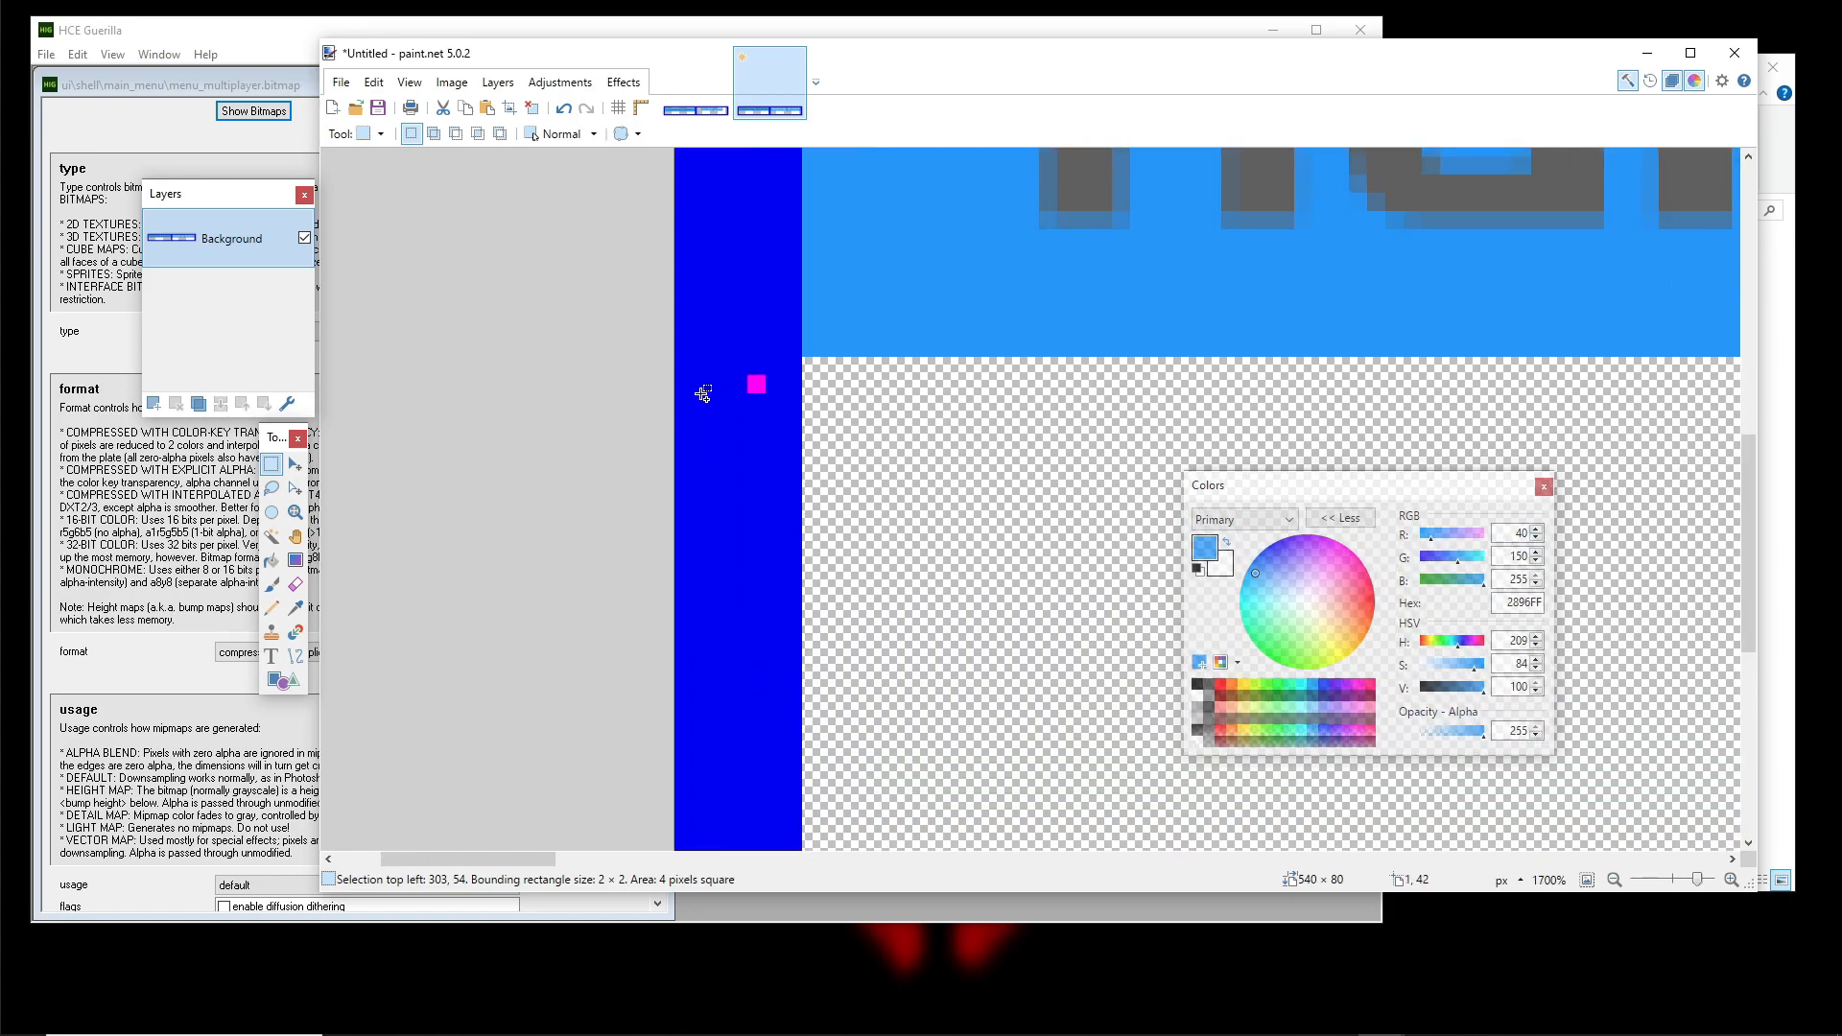
scroll(731, 380, down, 7)
drag(1324, 418, 105, 399)
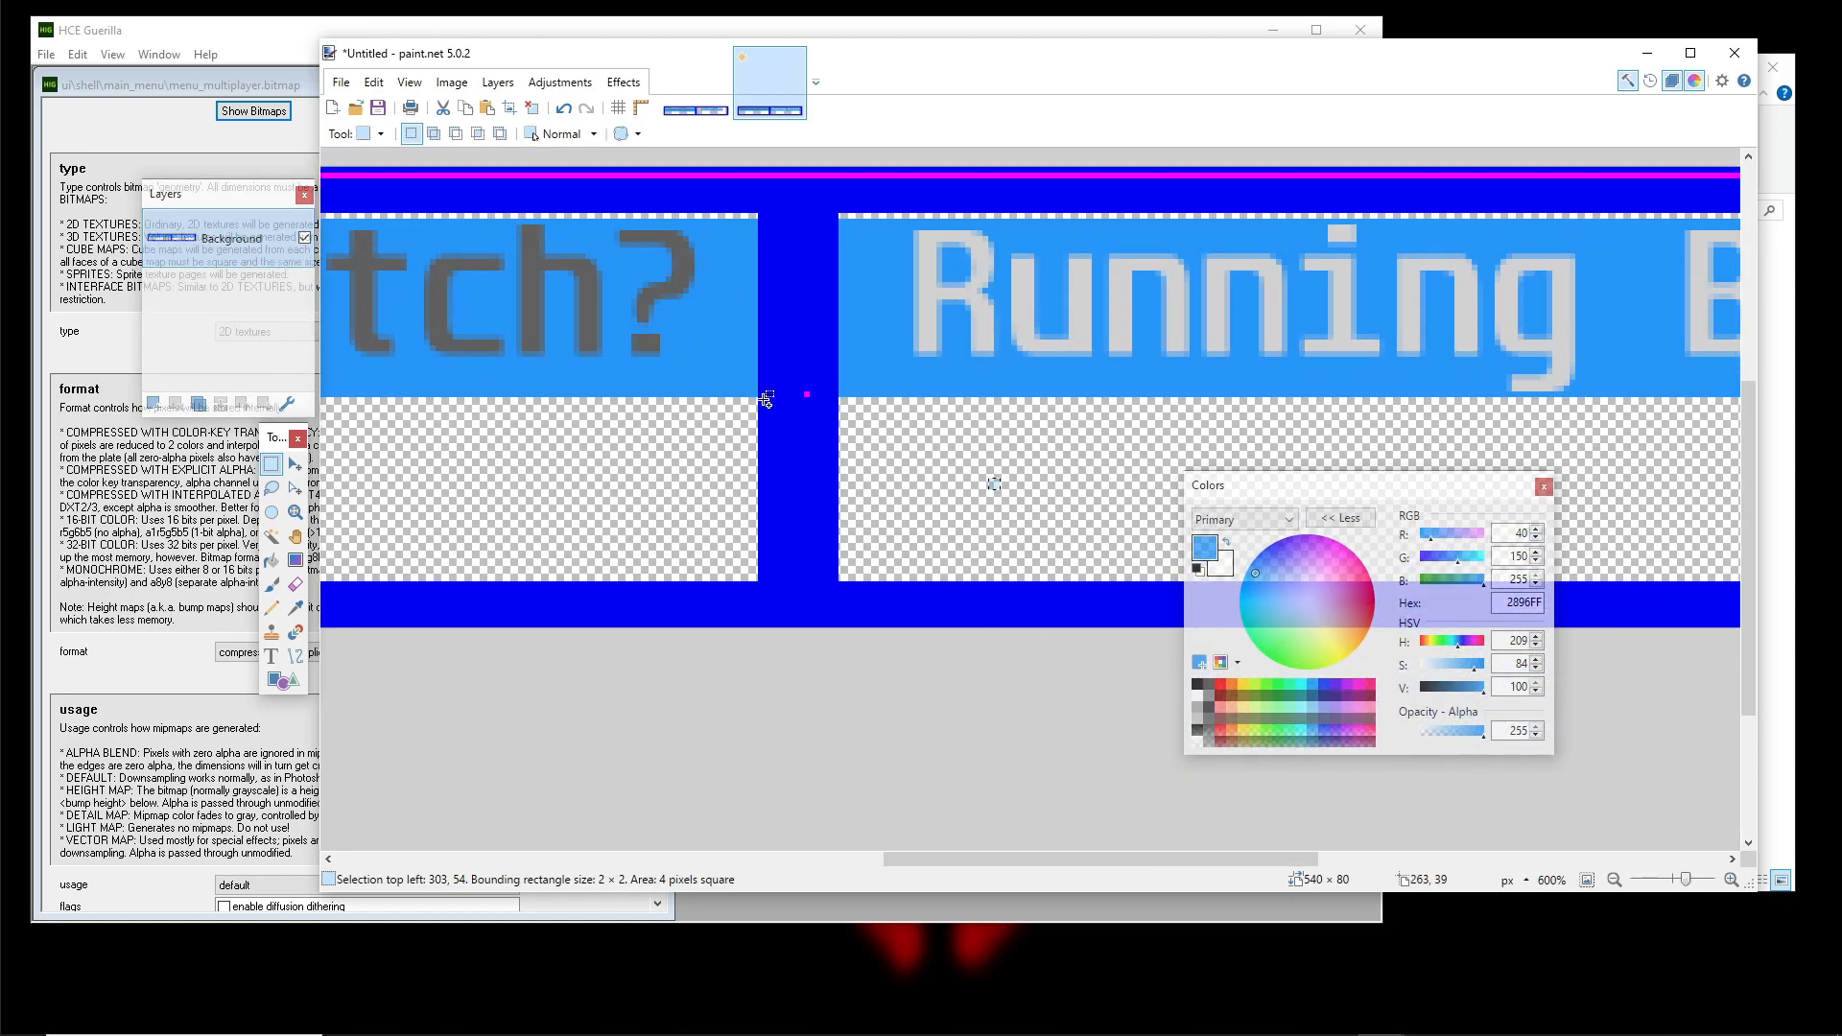
scroll(765, 397, up, 4)
scroll(871, 398, down, 7)
drag(871, 398, 866, 323)
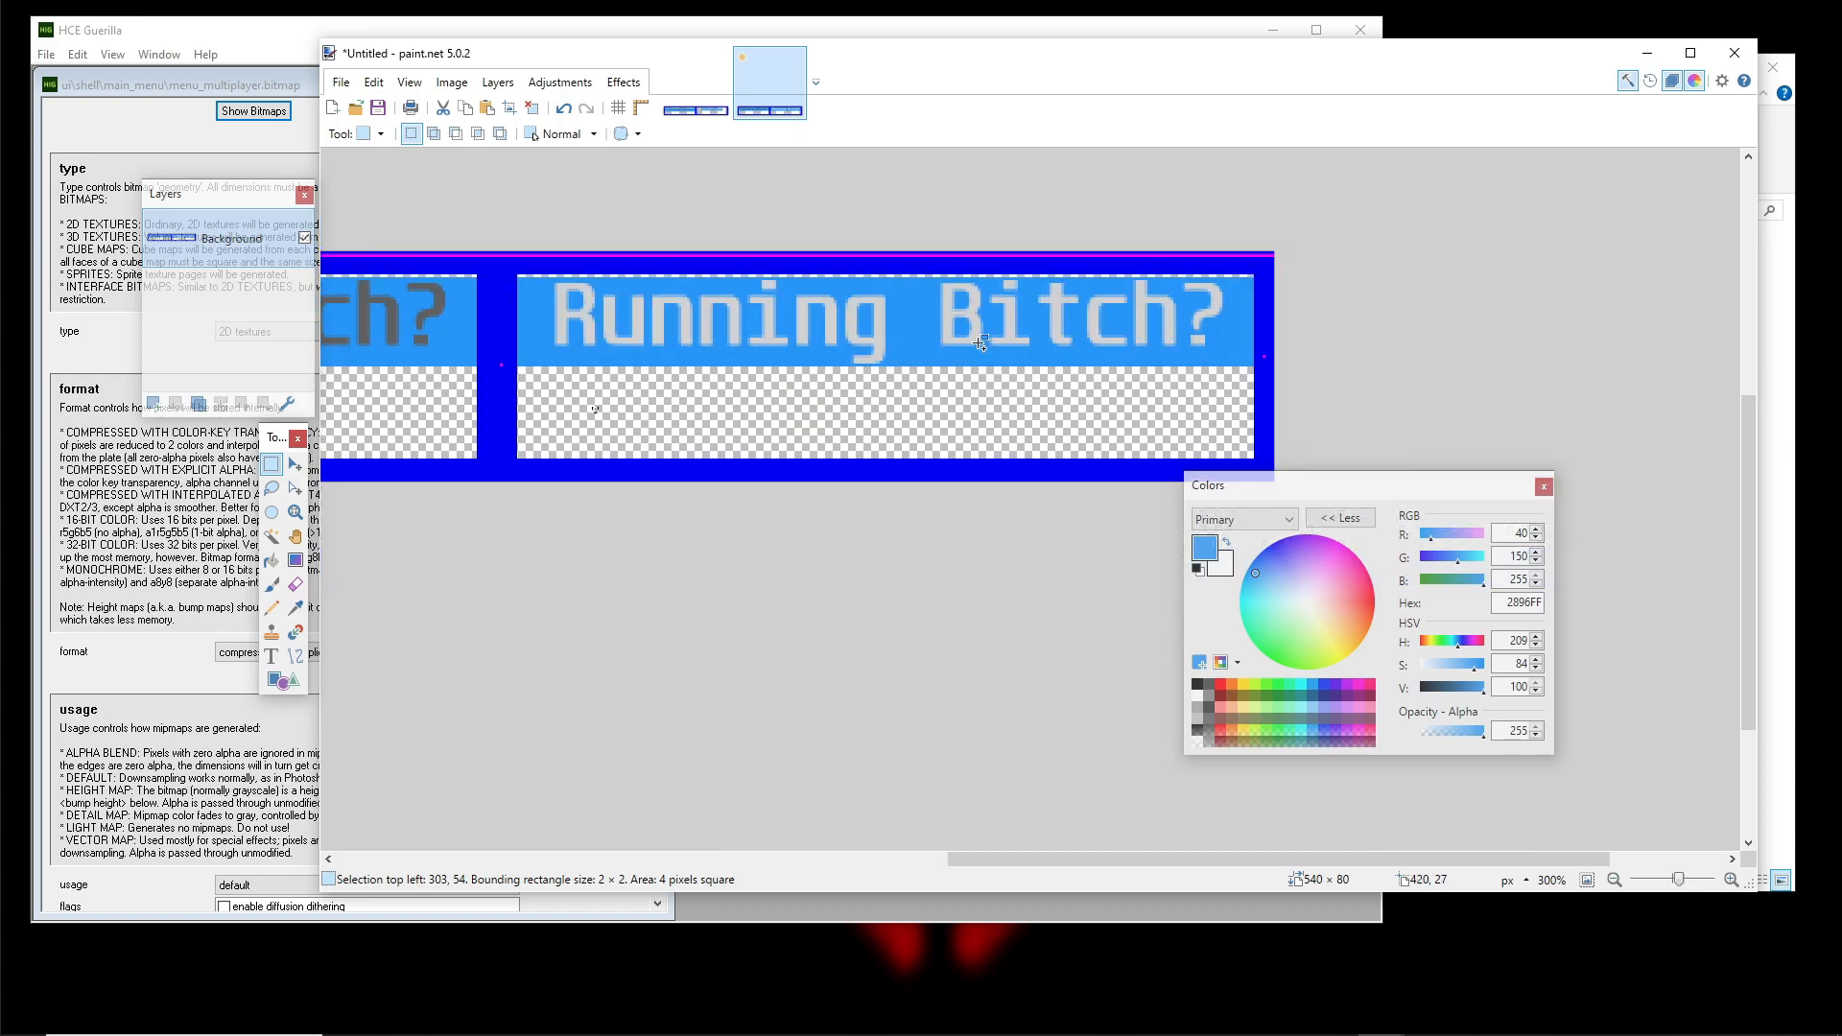
scroll(1314, 338, up, 7)
scroll(1315, 338, down, 10)
scroll(1119, 329, up, 5)
drag(806, 381, 1409, 452)
drag(510, 374, 998, 417)
scroll(691, 304, up, 6)
scroll(783, 272, up, 3)
scroll(783, 272, down, 9)
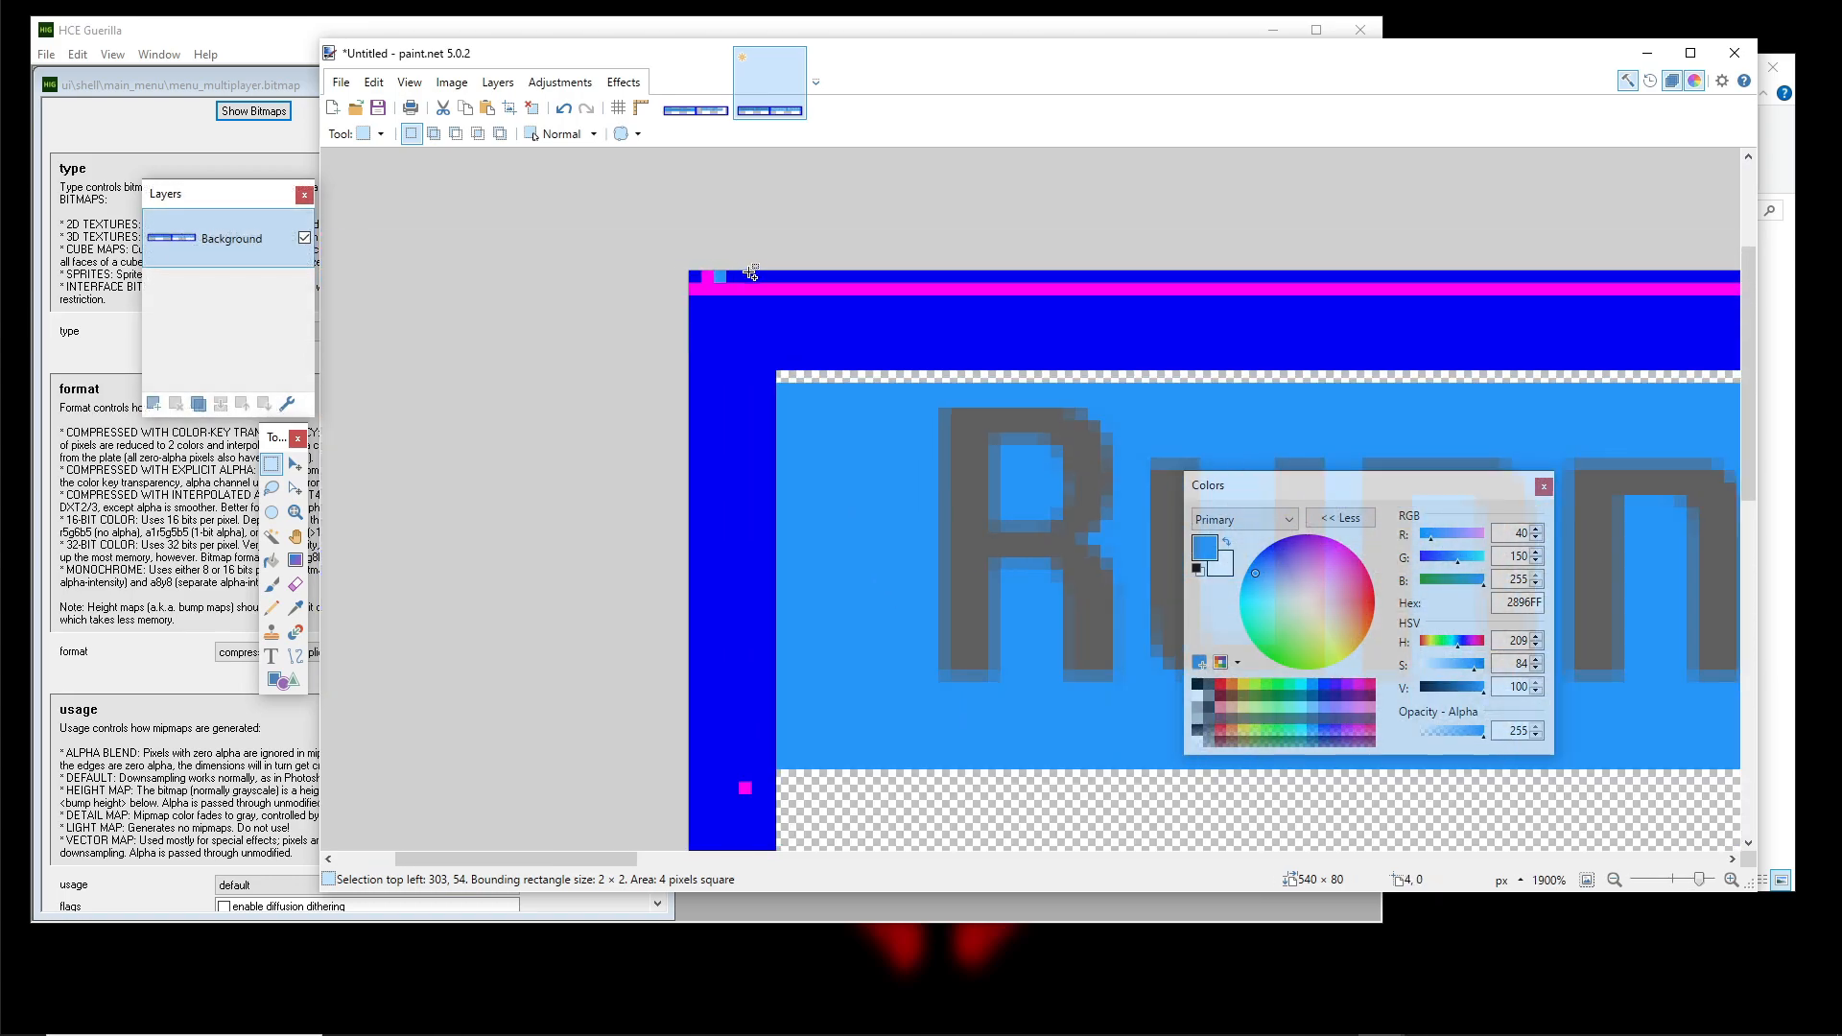
Examine how the dark and light lettering sits within the light-blue strip of each box
drag(1152, 432, 739, 433)
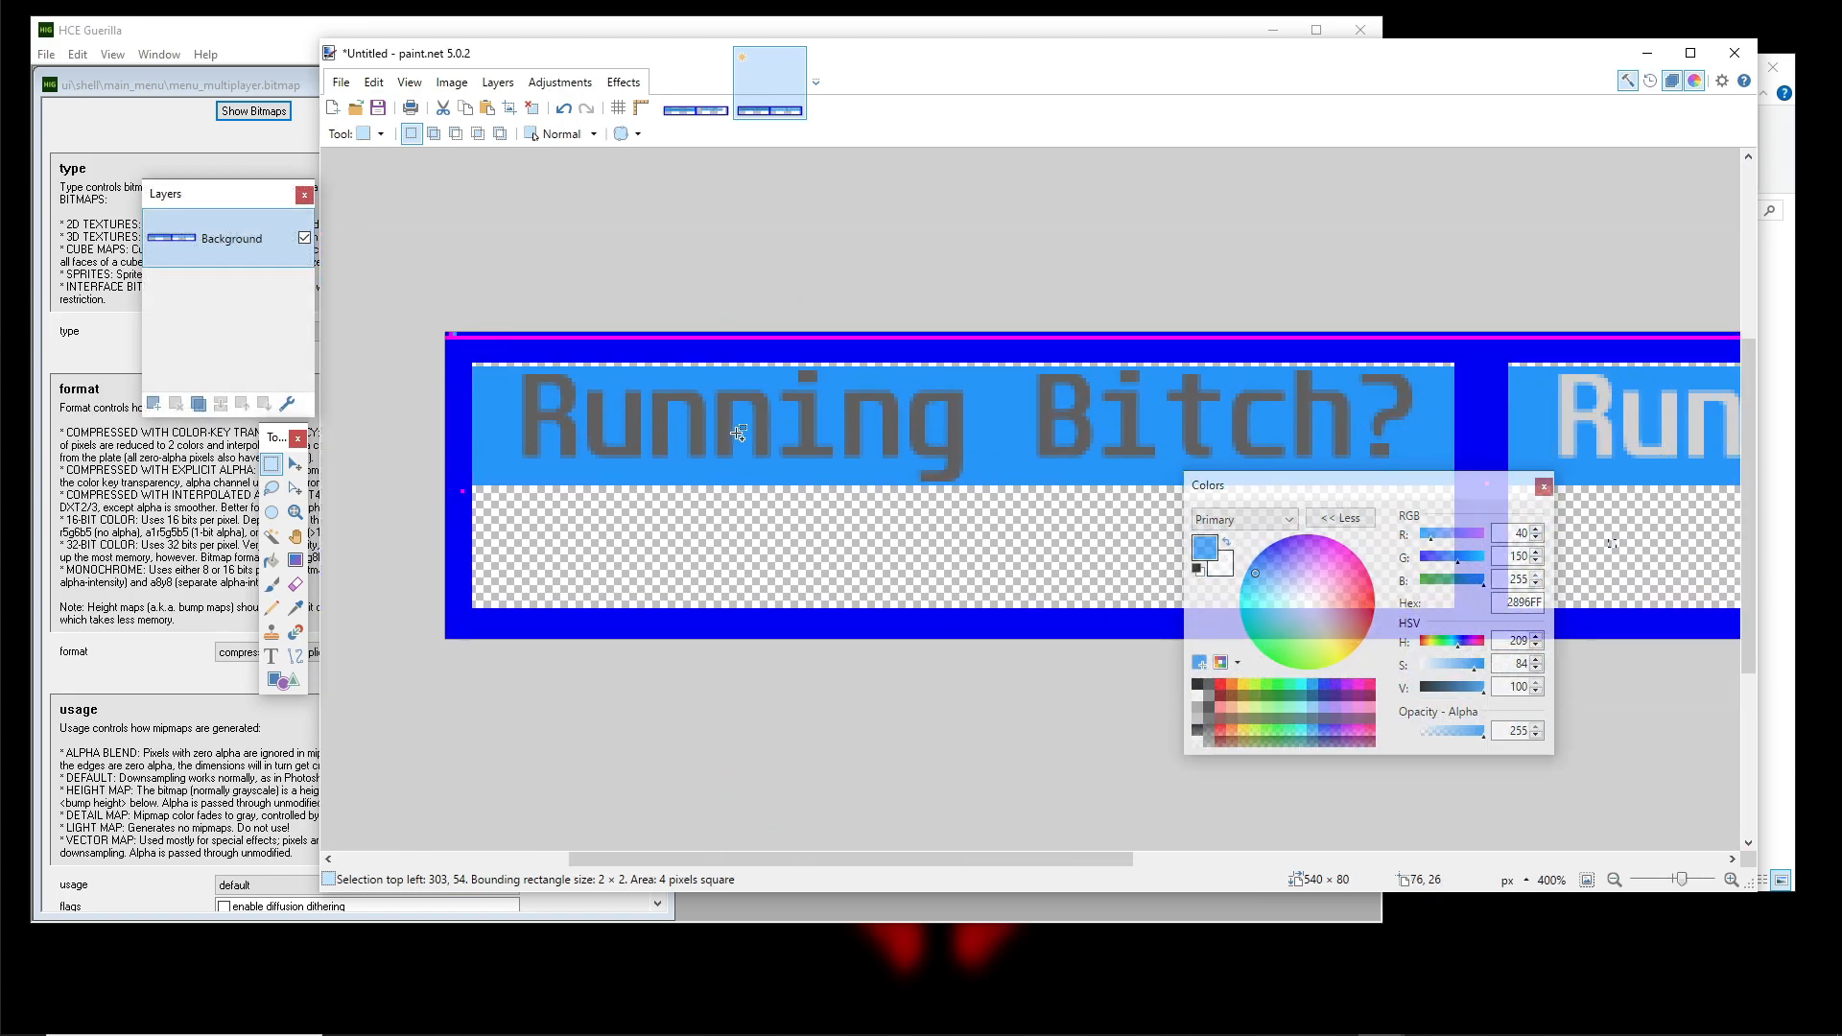
scroll(637, 298, up, 1)
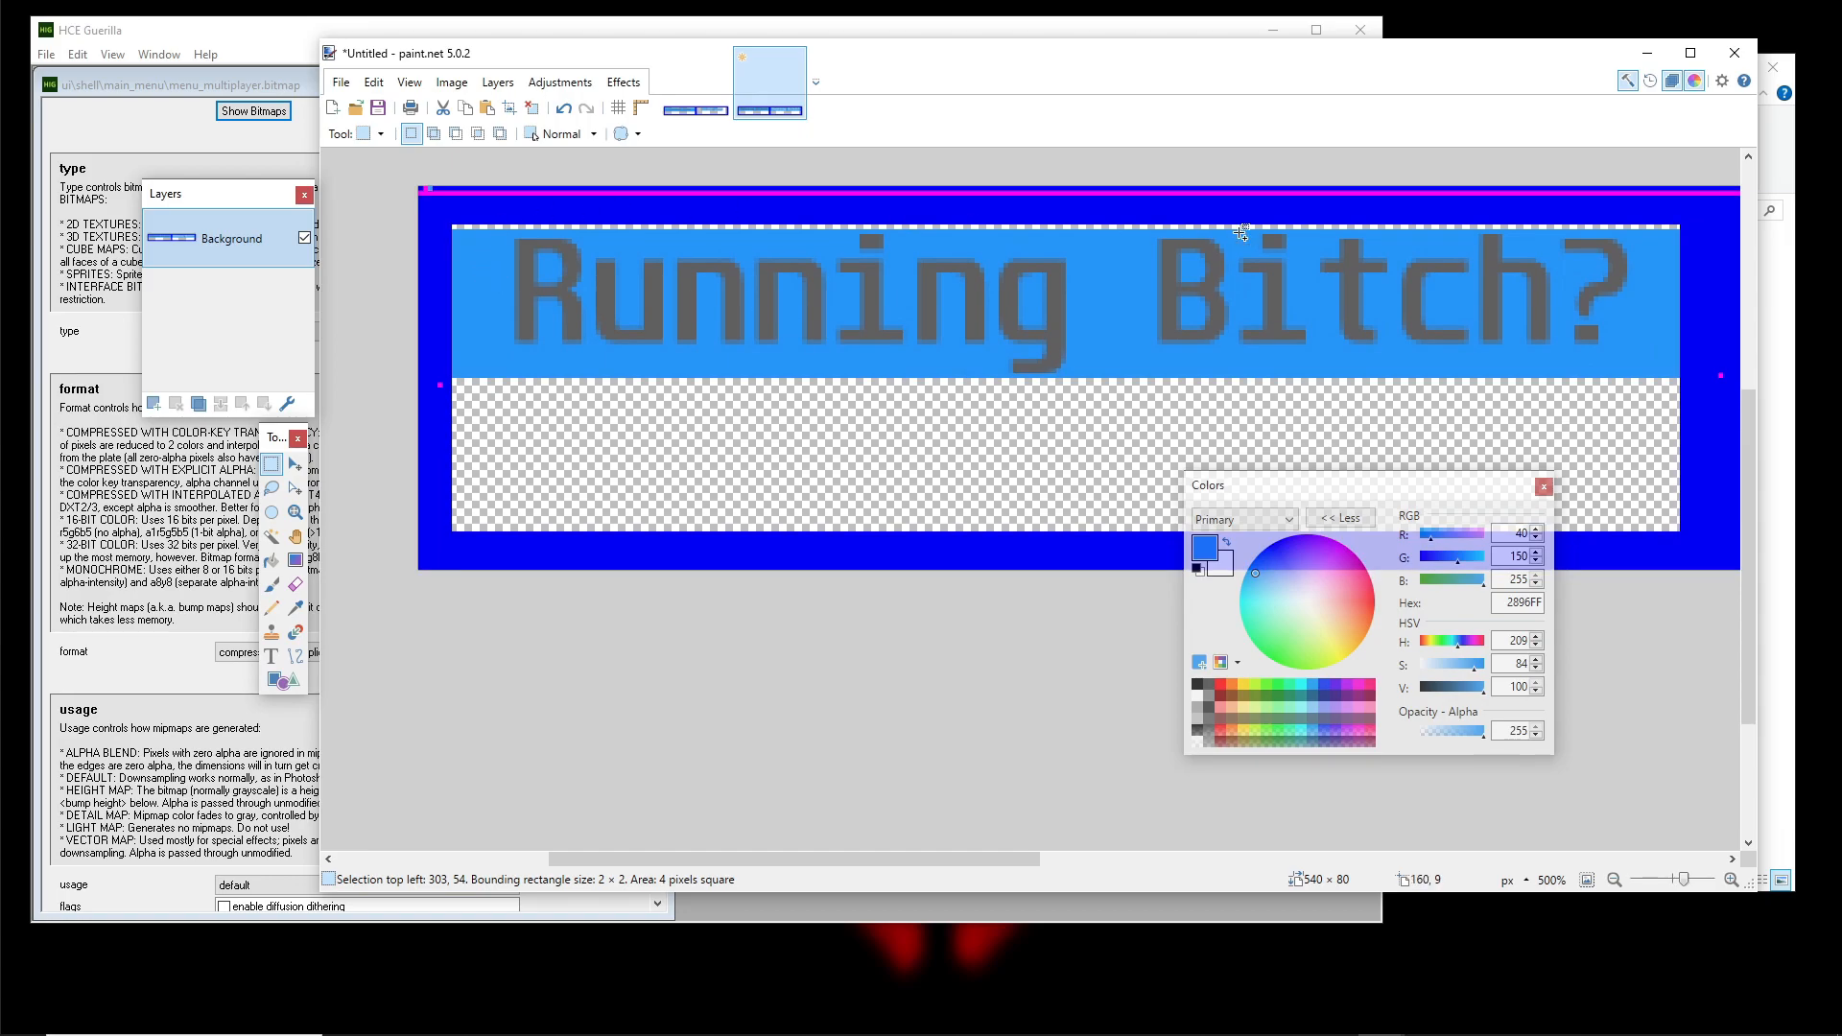
scroll(887, 493, up, 3)
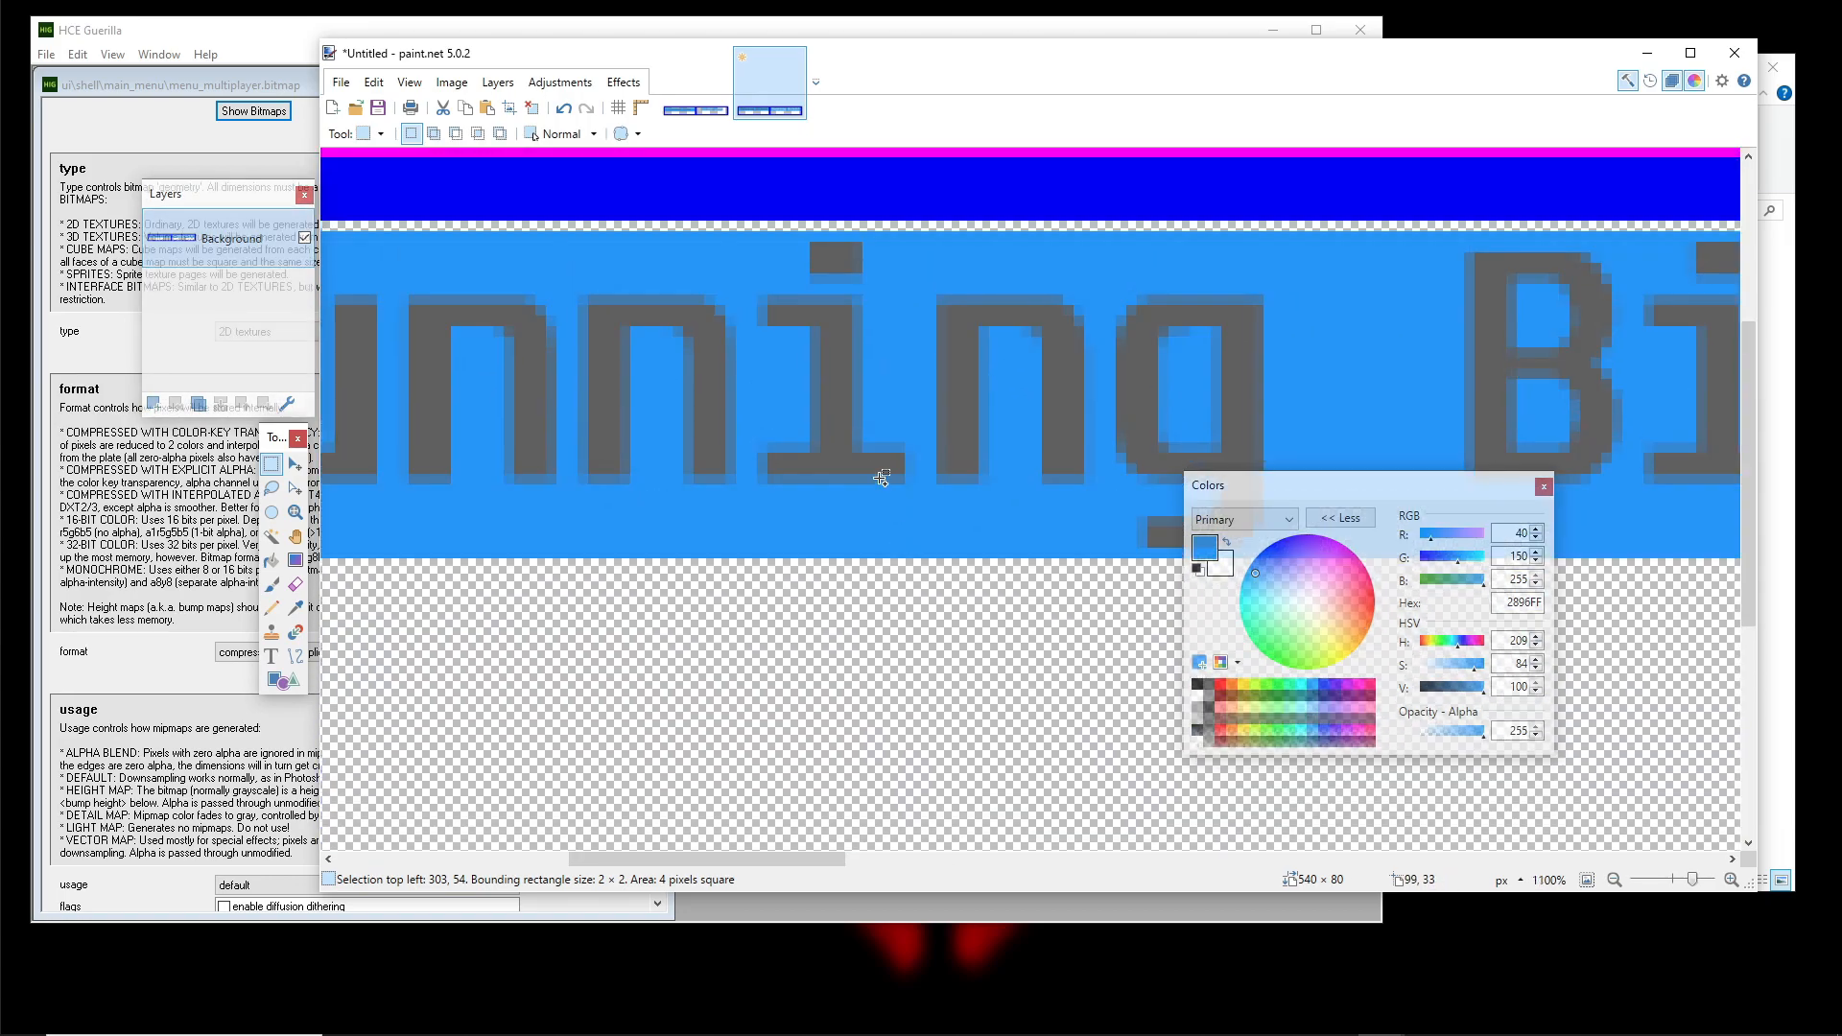
scroll(808, 353, down, 5)
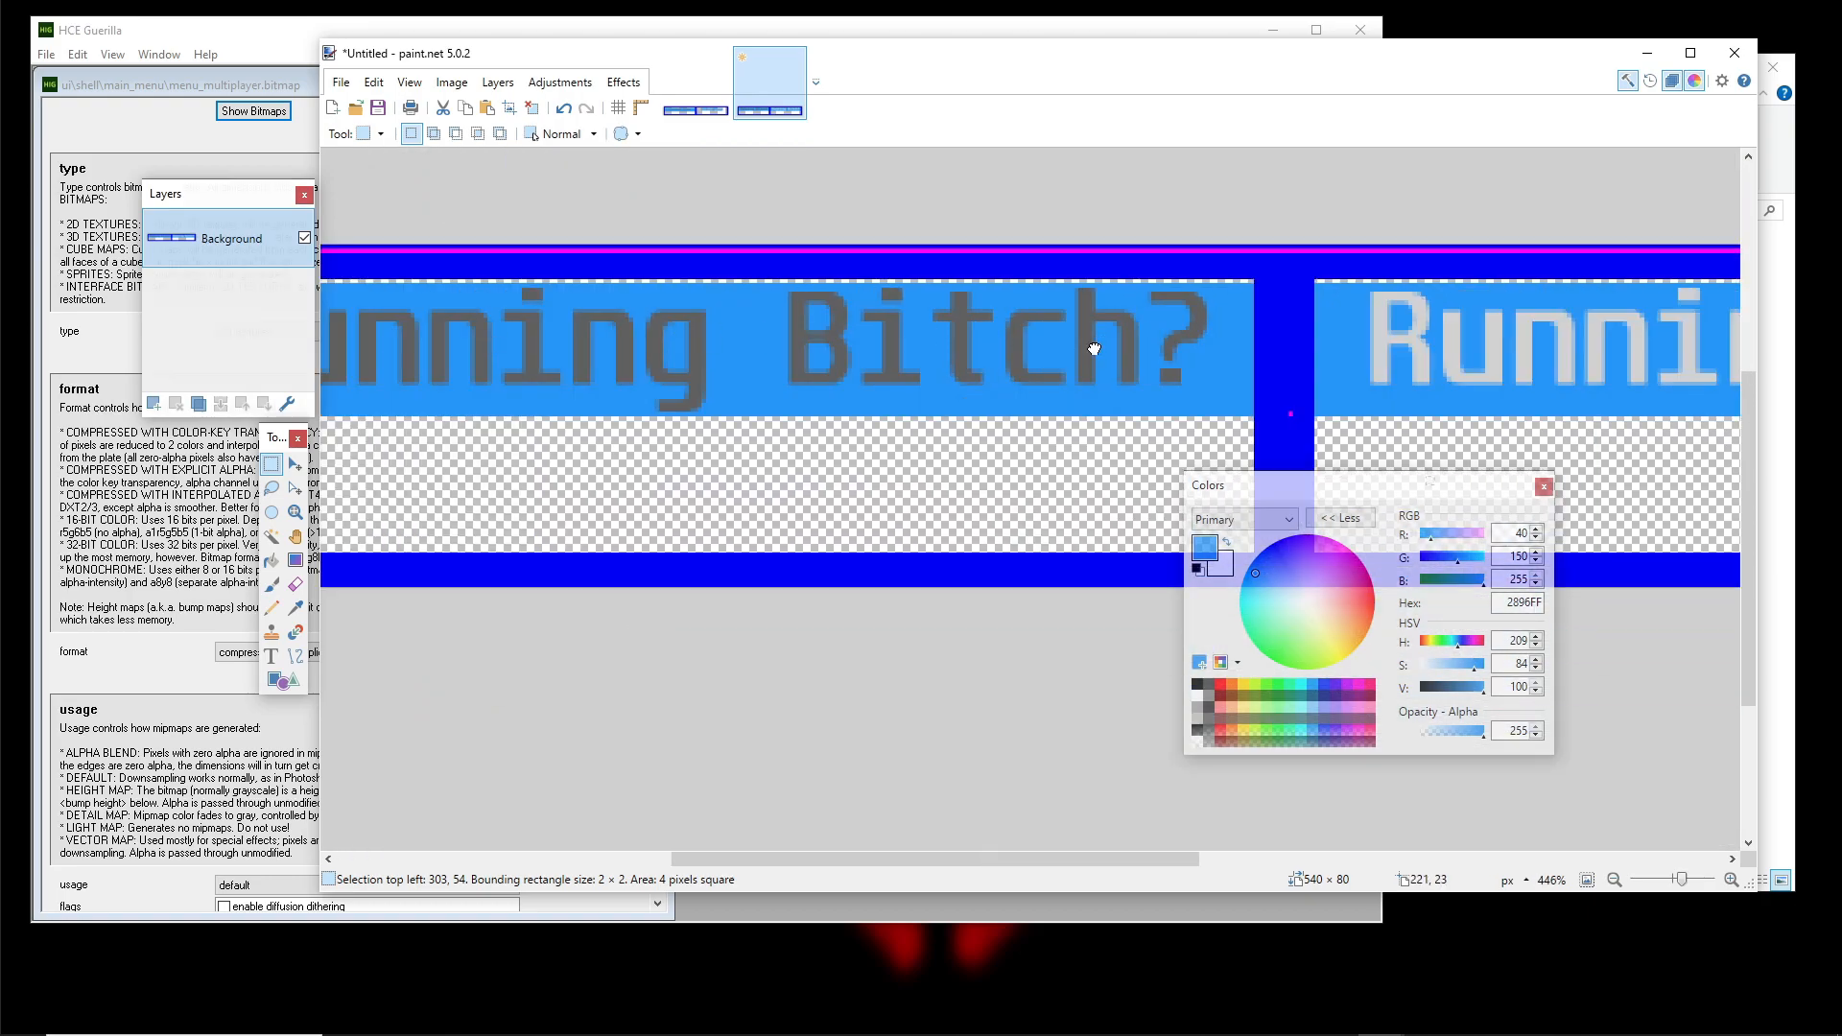
drag(1094, 349, 614, 345)
scroll(1055, 364, up, 4)
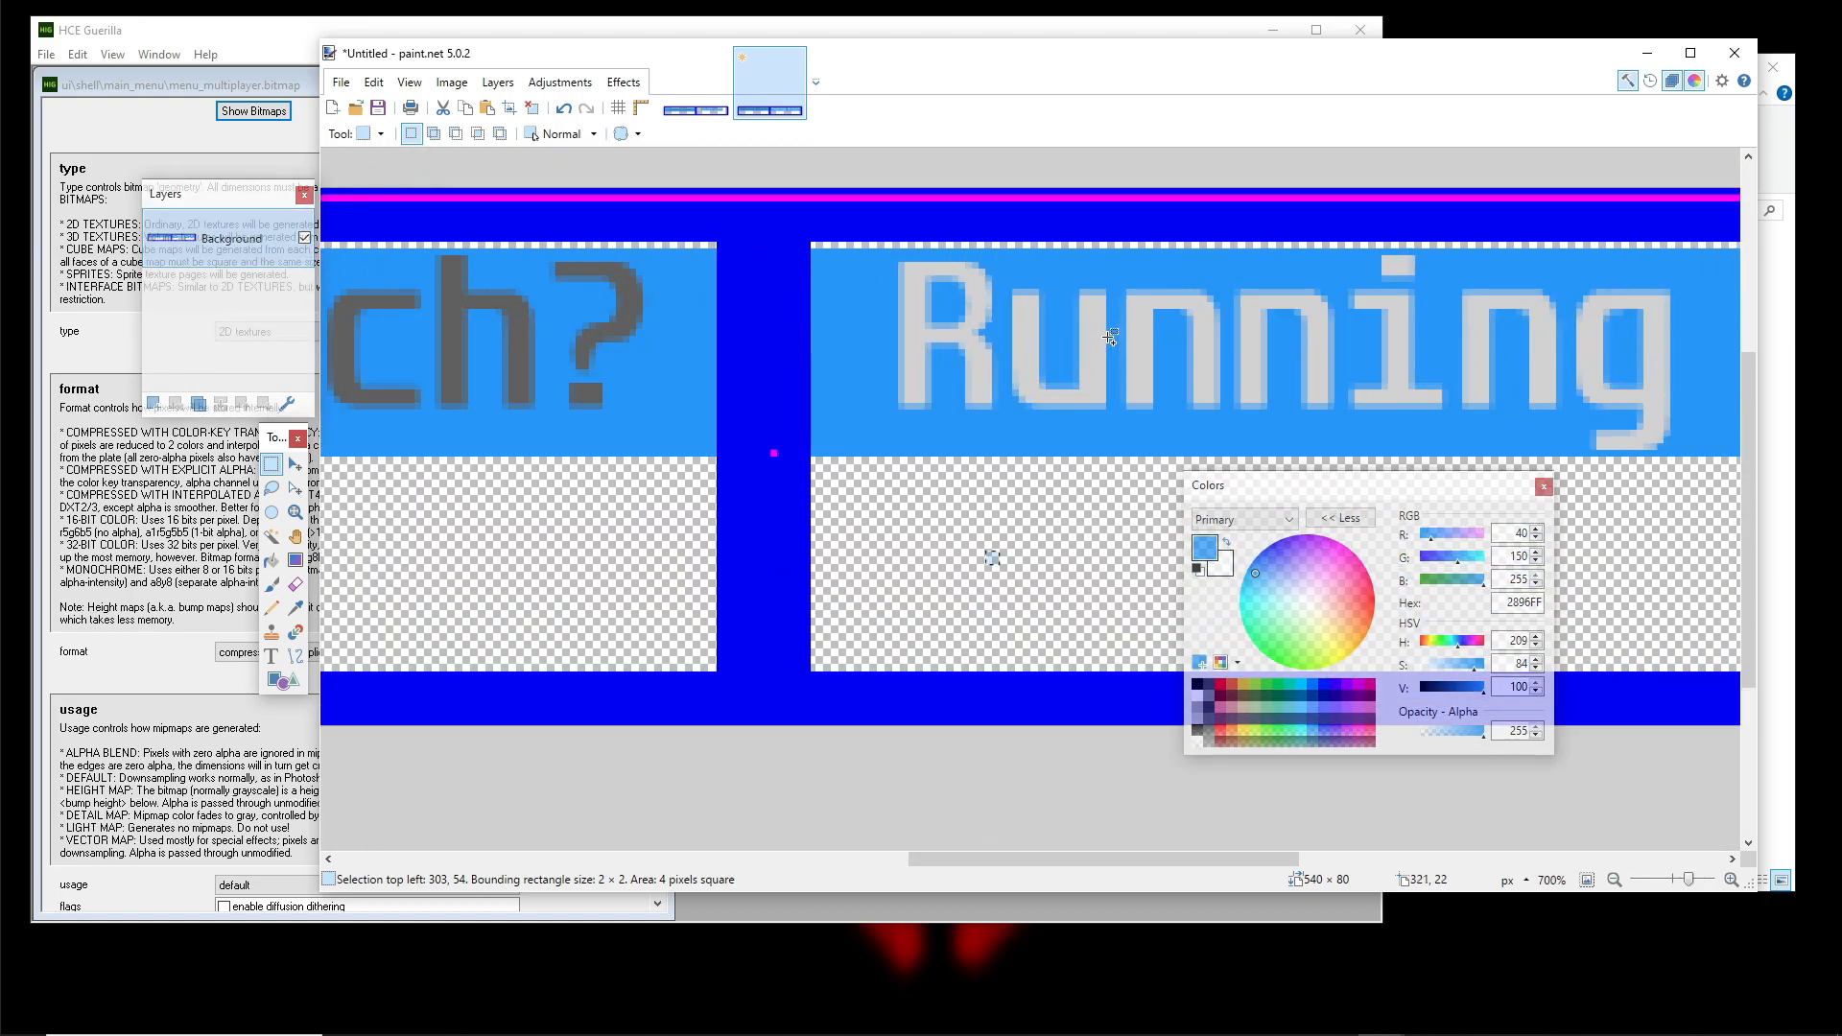
scroll(1093, 378, down, 7)
mouse_move(922, 365)
mouse_down()
mouse_move(884, 343)
mouse_move(941, 399)
mouse_move(951, 364)
mouse_up()
drag(838, 333, 896, 356)
scroll(895, 356, up, 4)
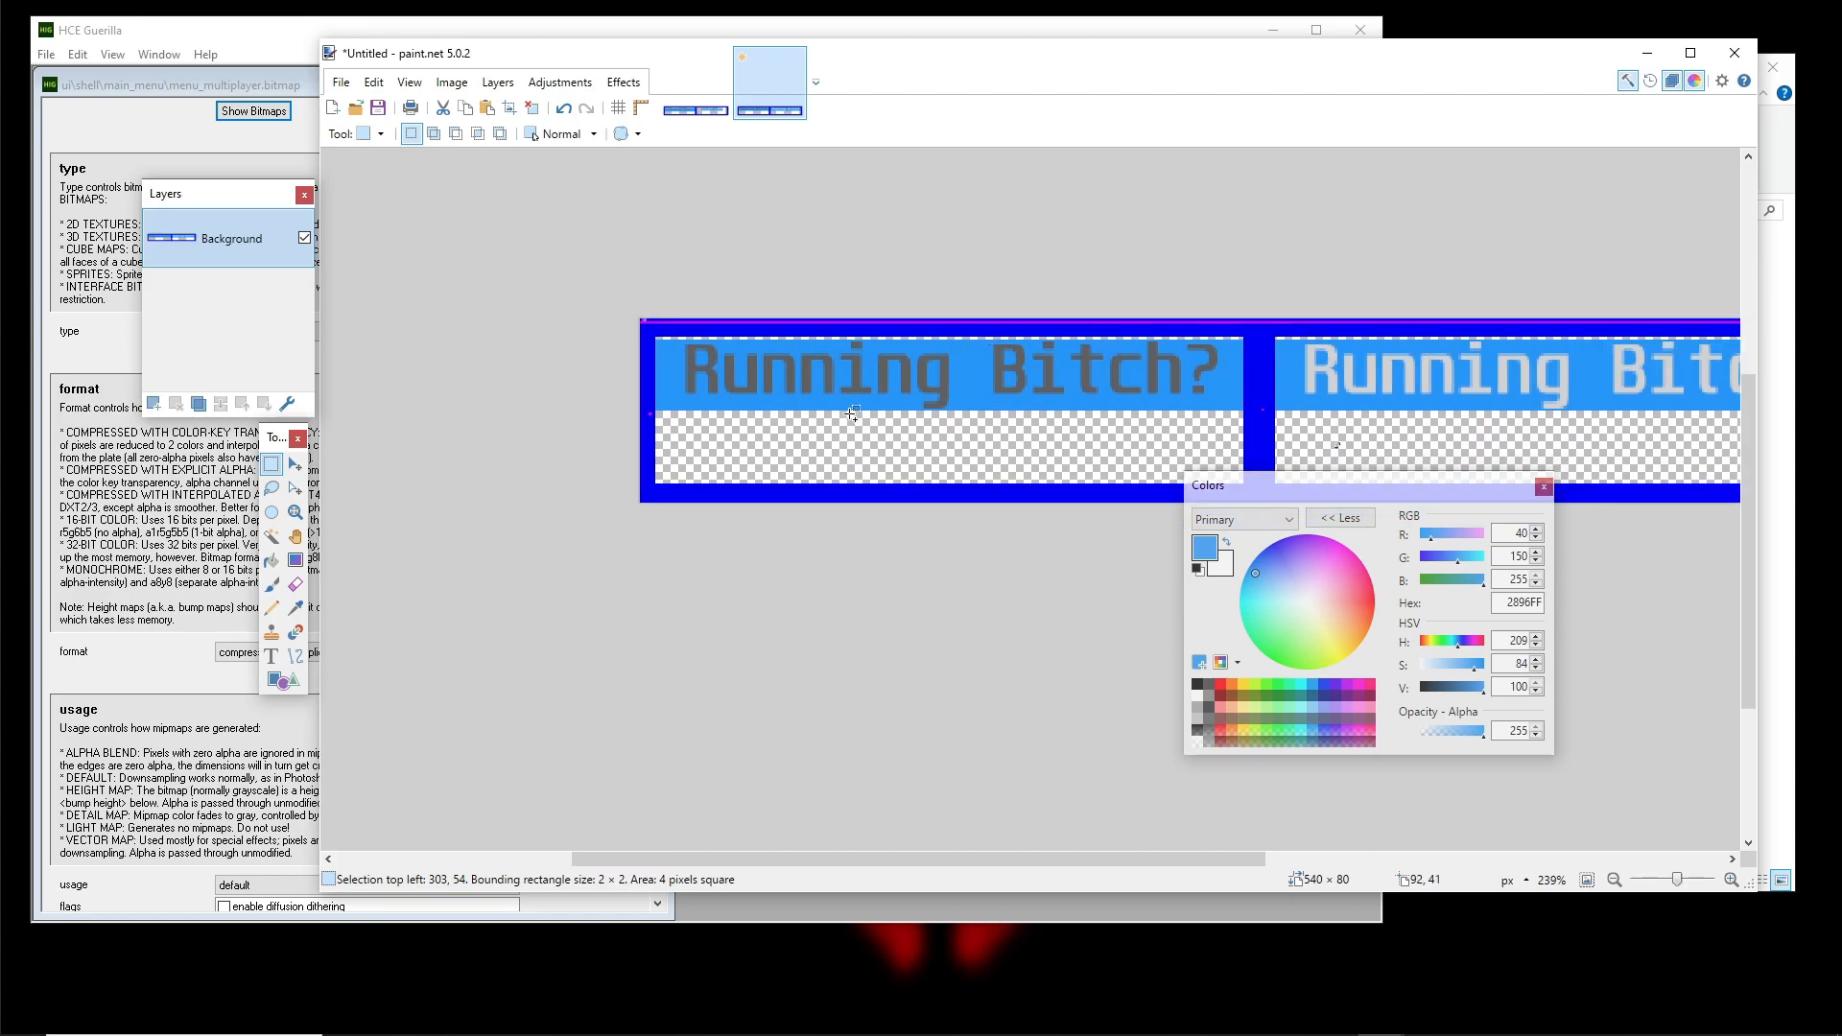
Start saving the button bitmap as a new file and browse to the HCEEK\data\custom_ui\bitmaps folder
scroll(768, 376, down, 5)
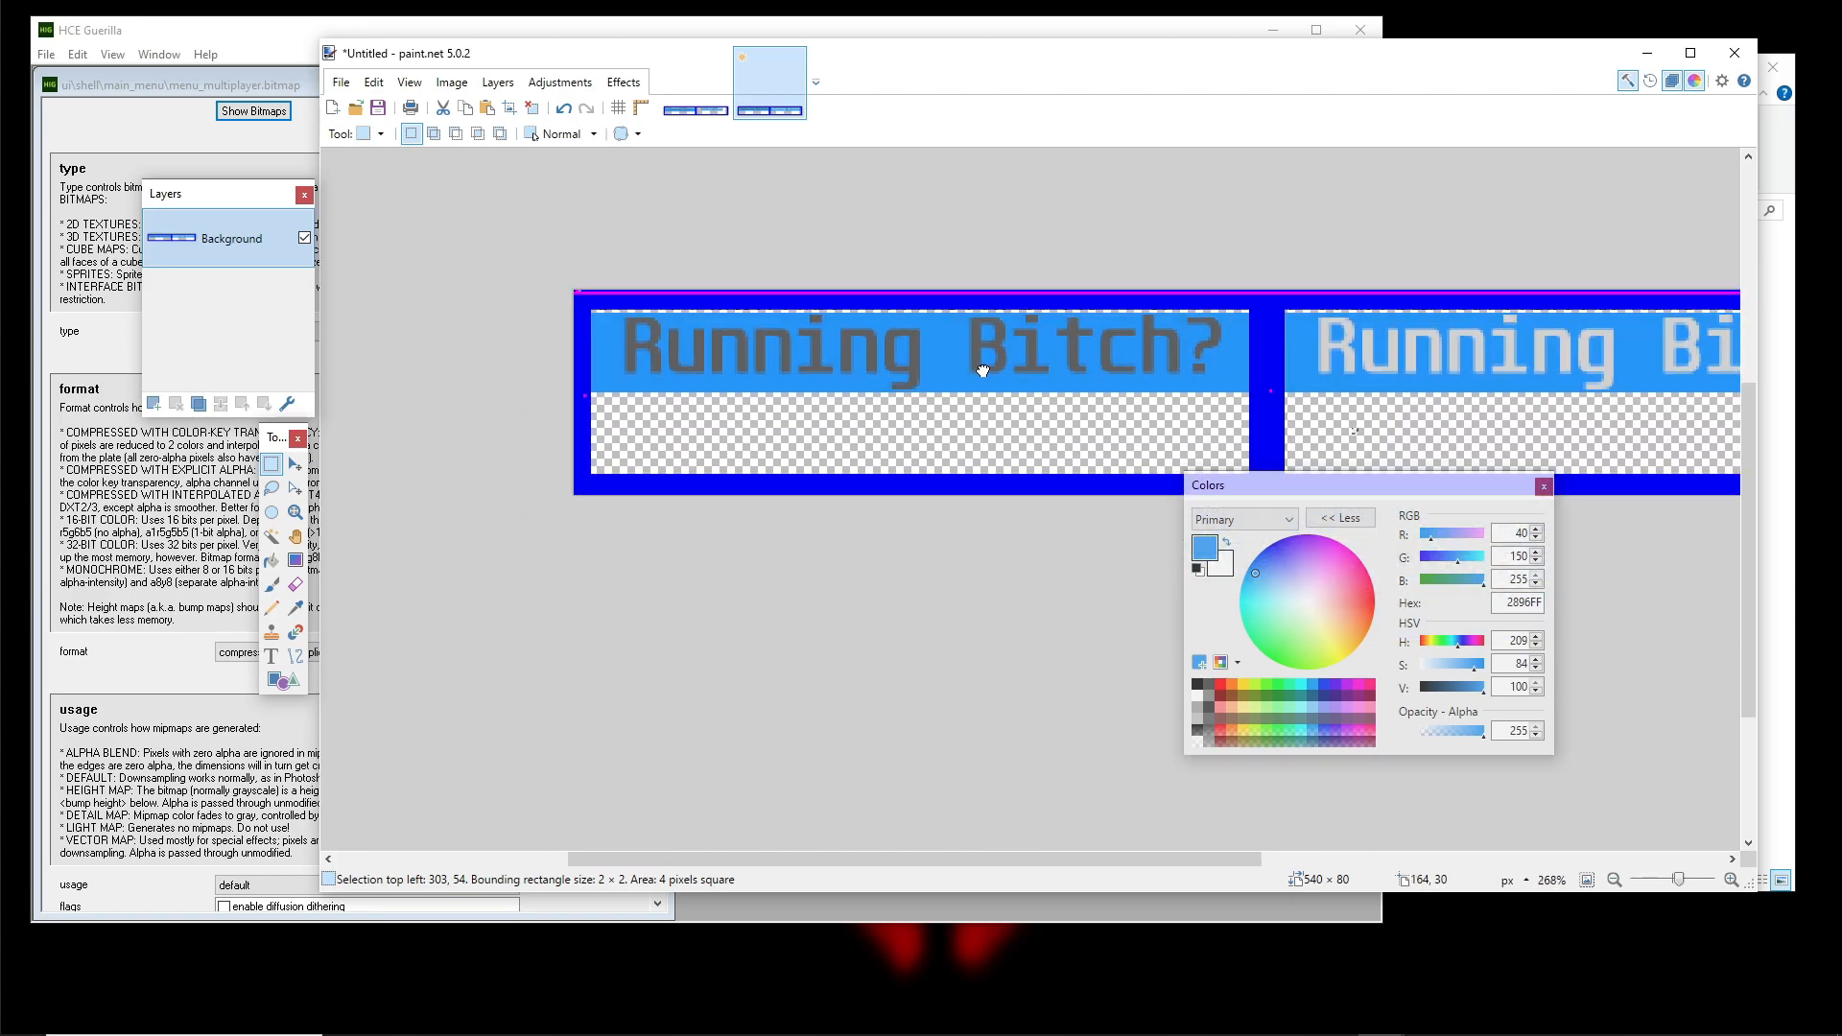
drag(798, 324, 716, 314)
click(340, 80)
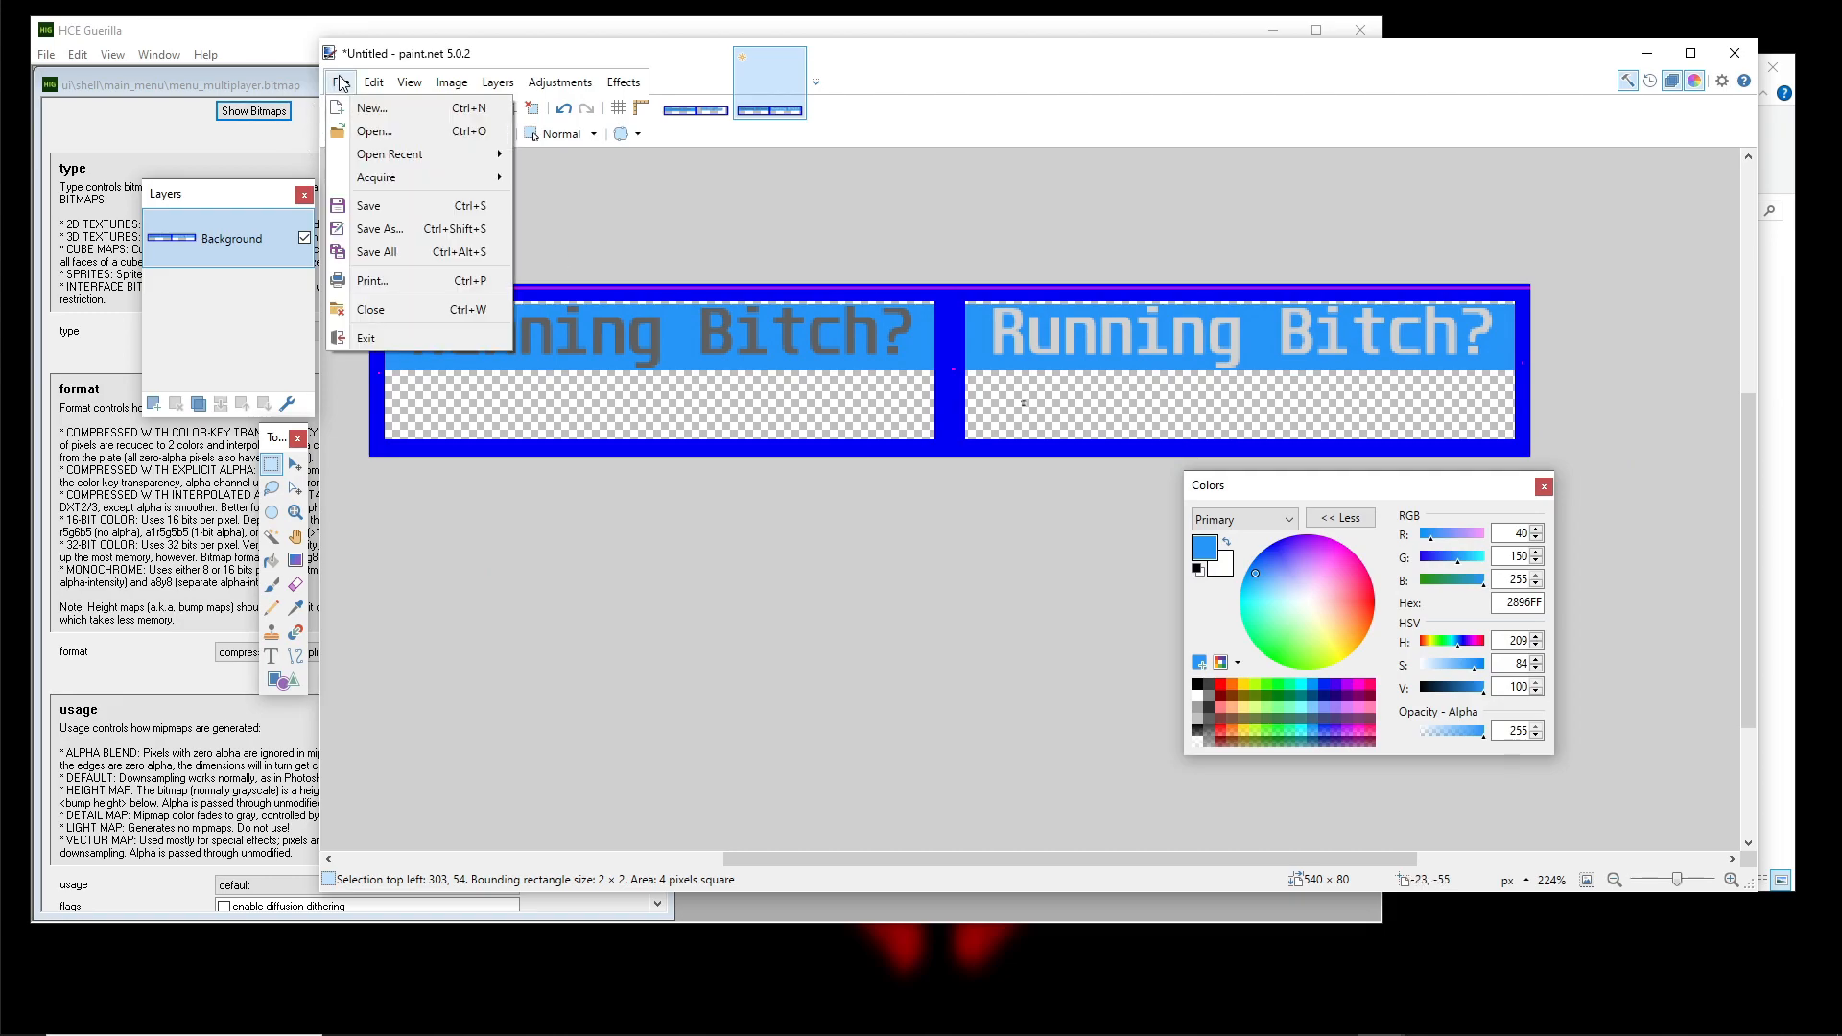
click(378, 230)
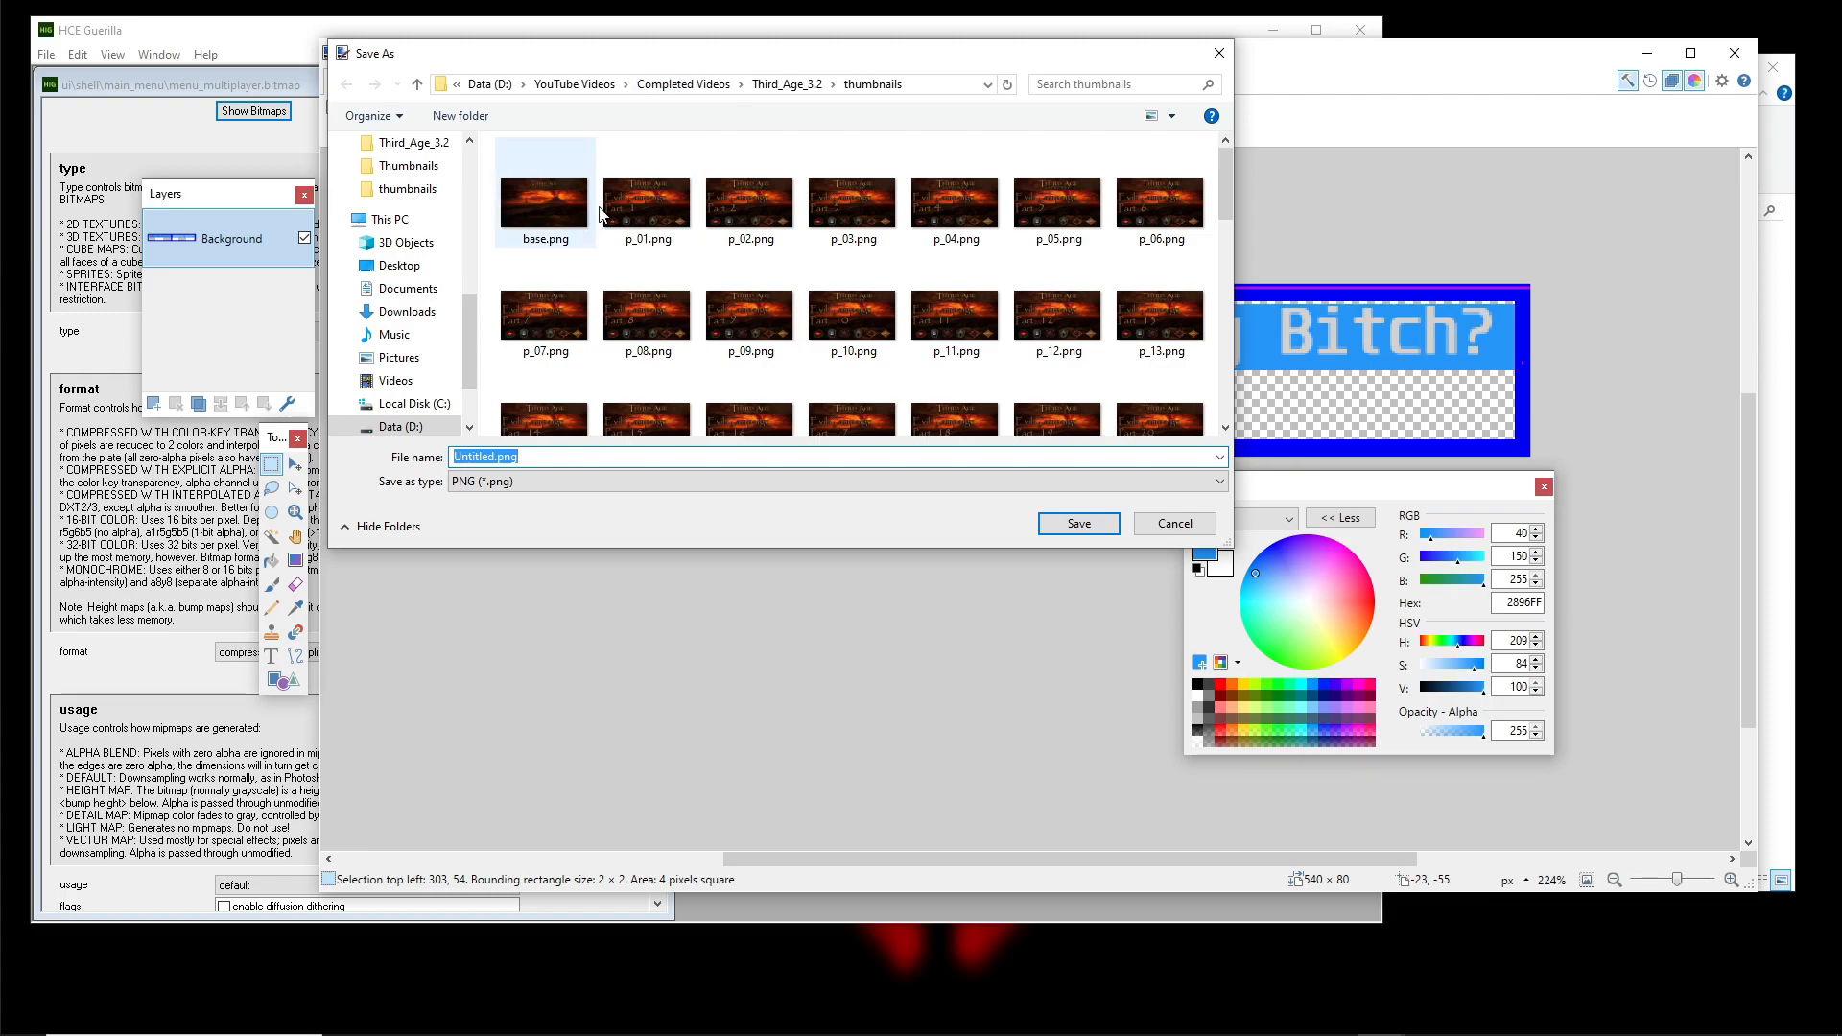
drag(470, 338, 479, 255)
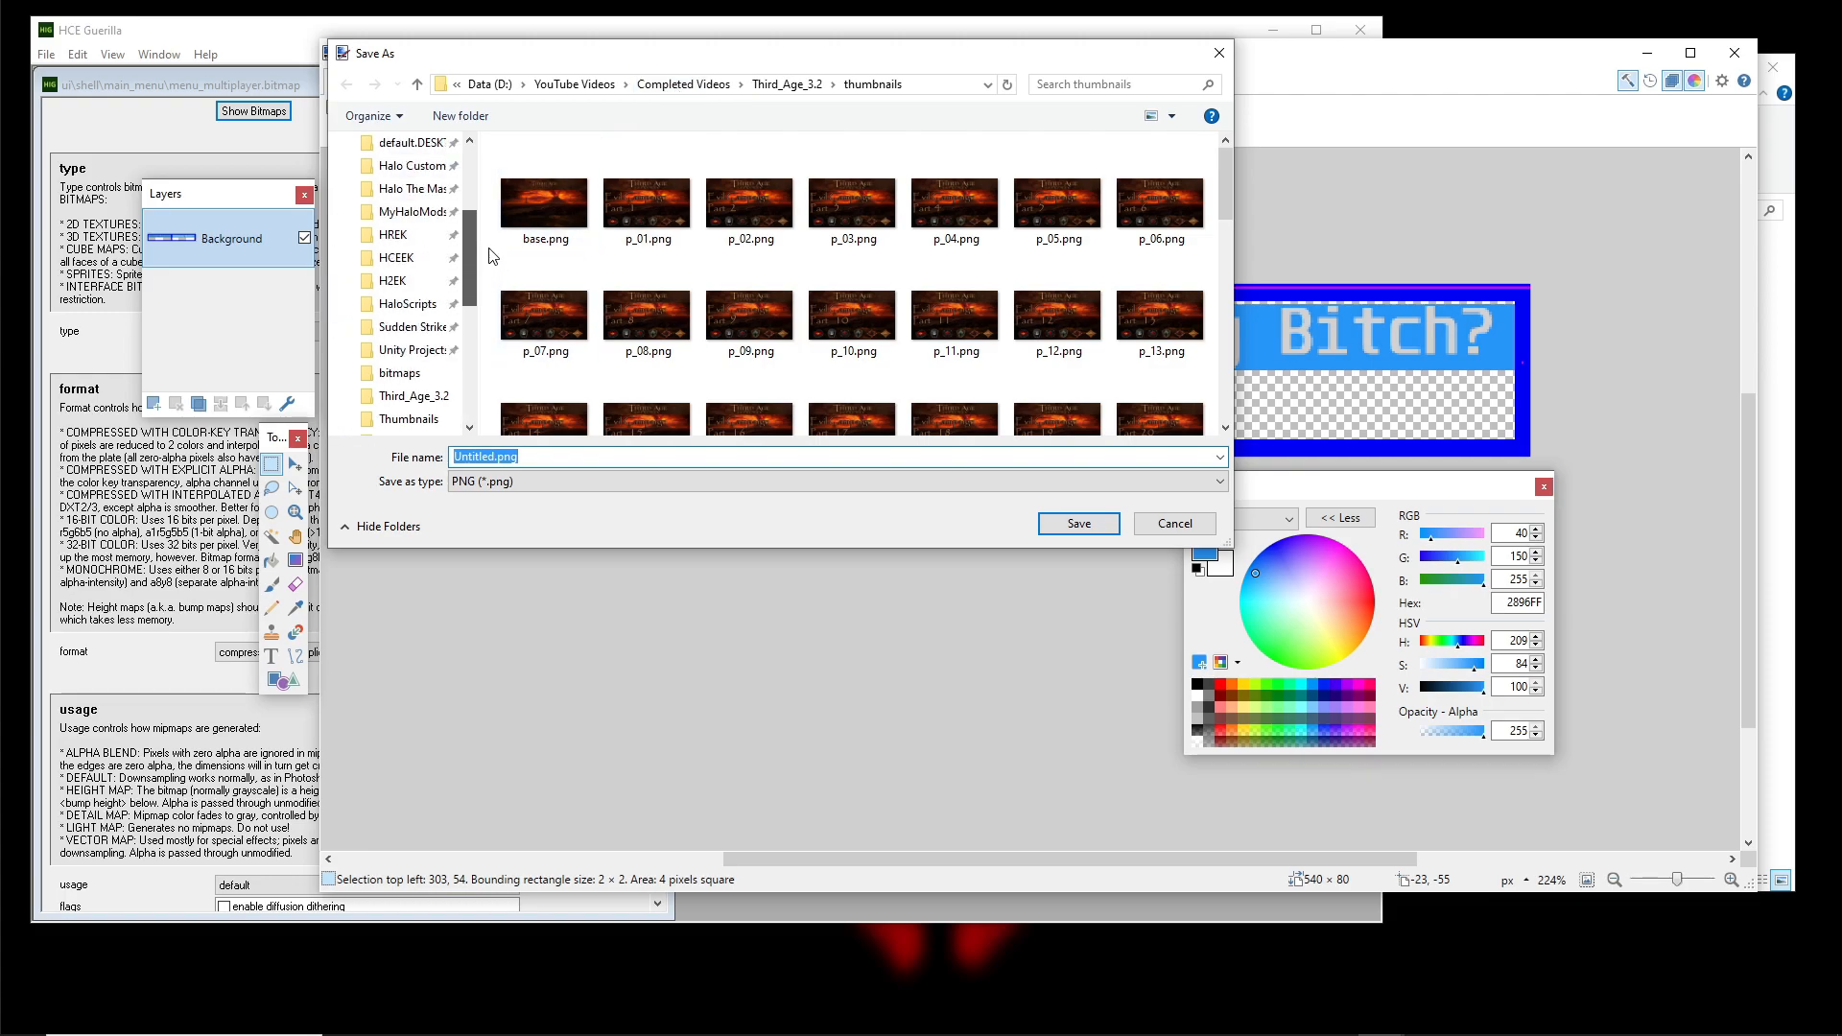
click(397, 260)
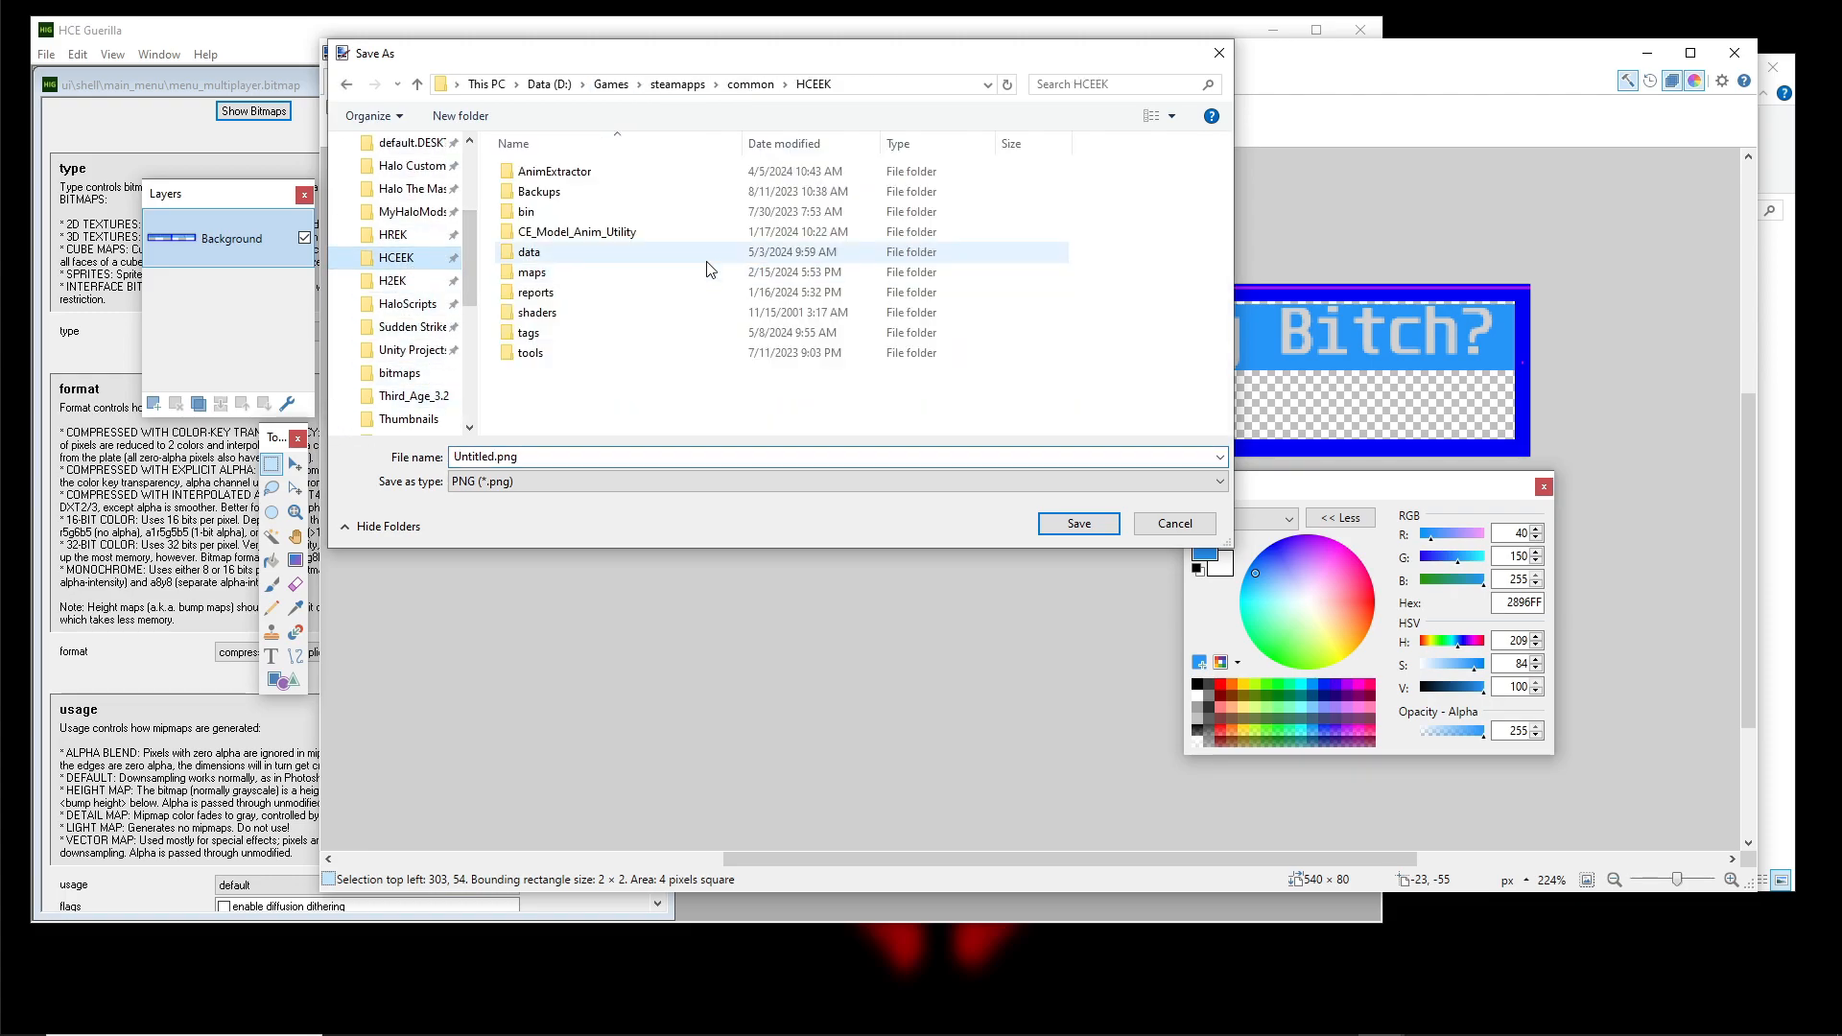
double_click(561, 258)
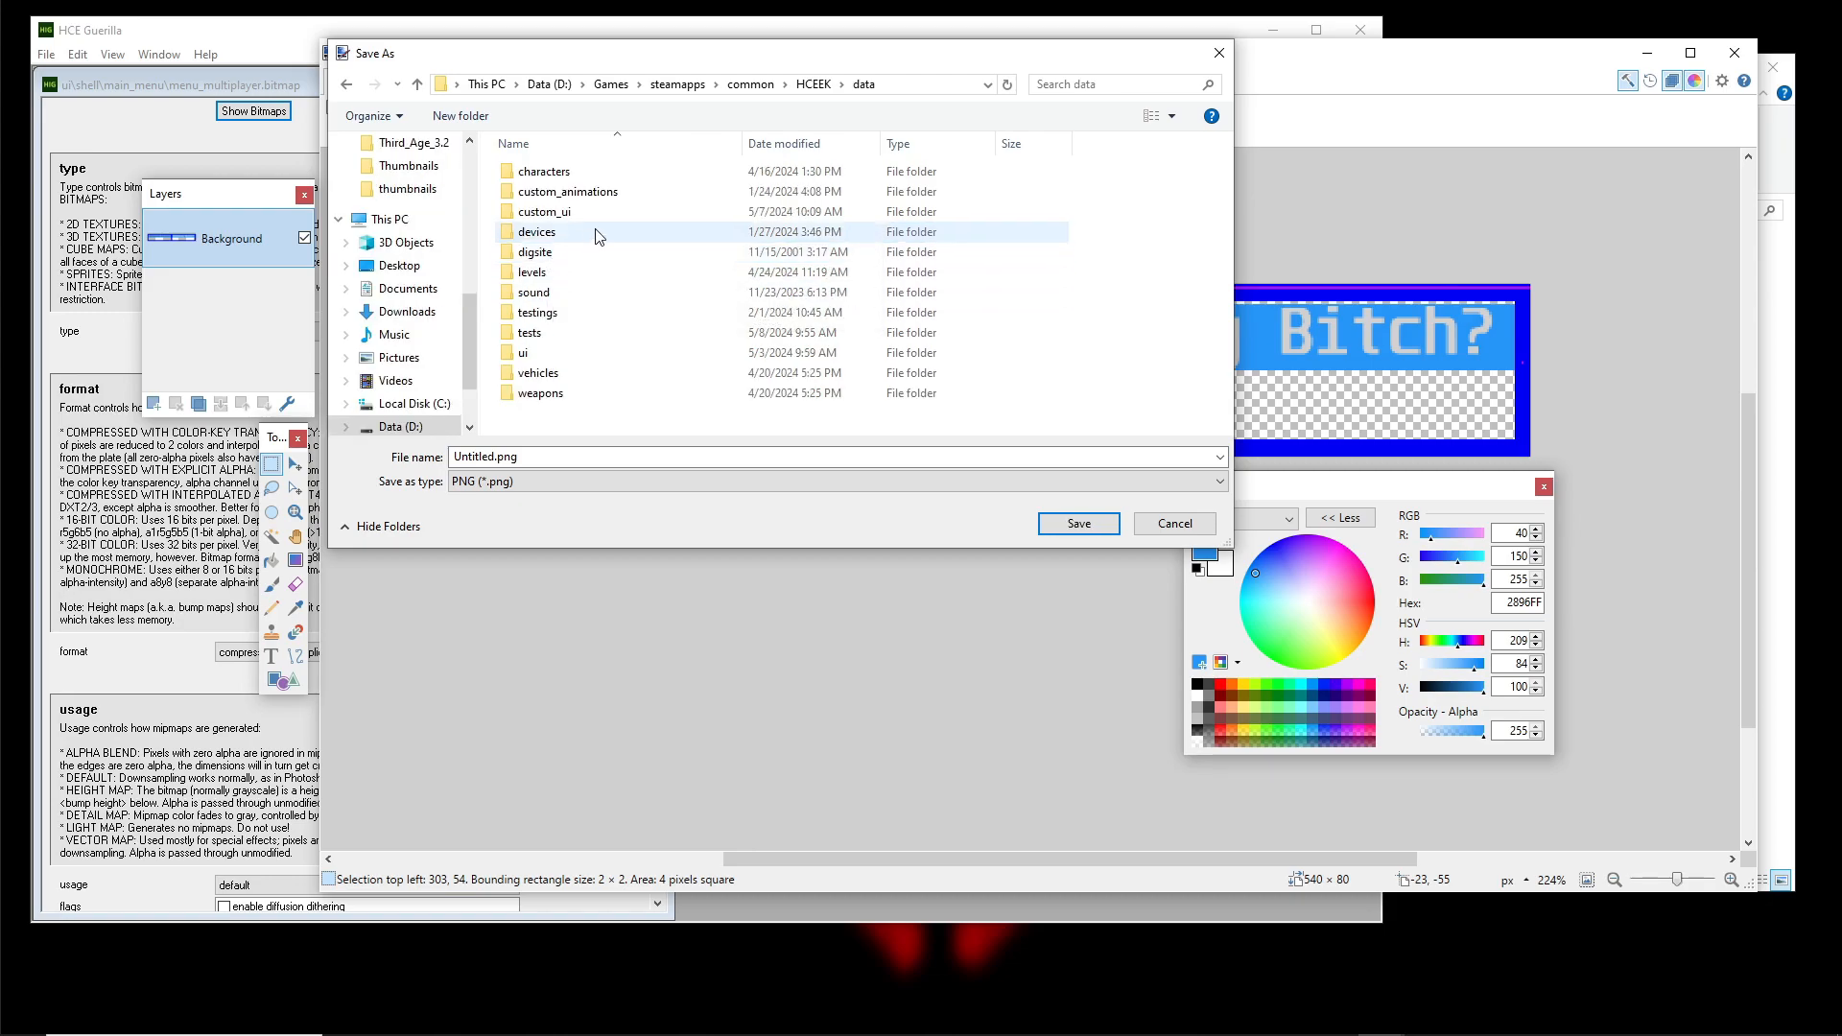
double_click(564, 213)
double_click(549, 204)
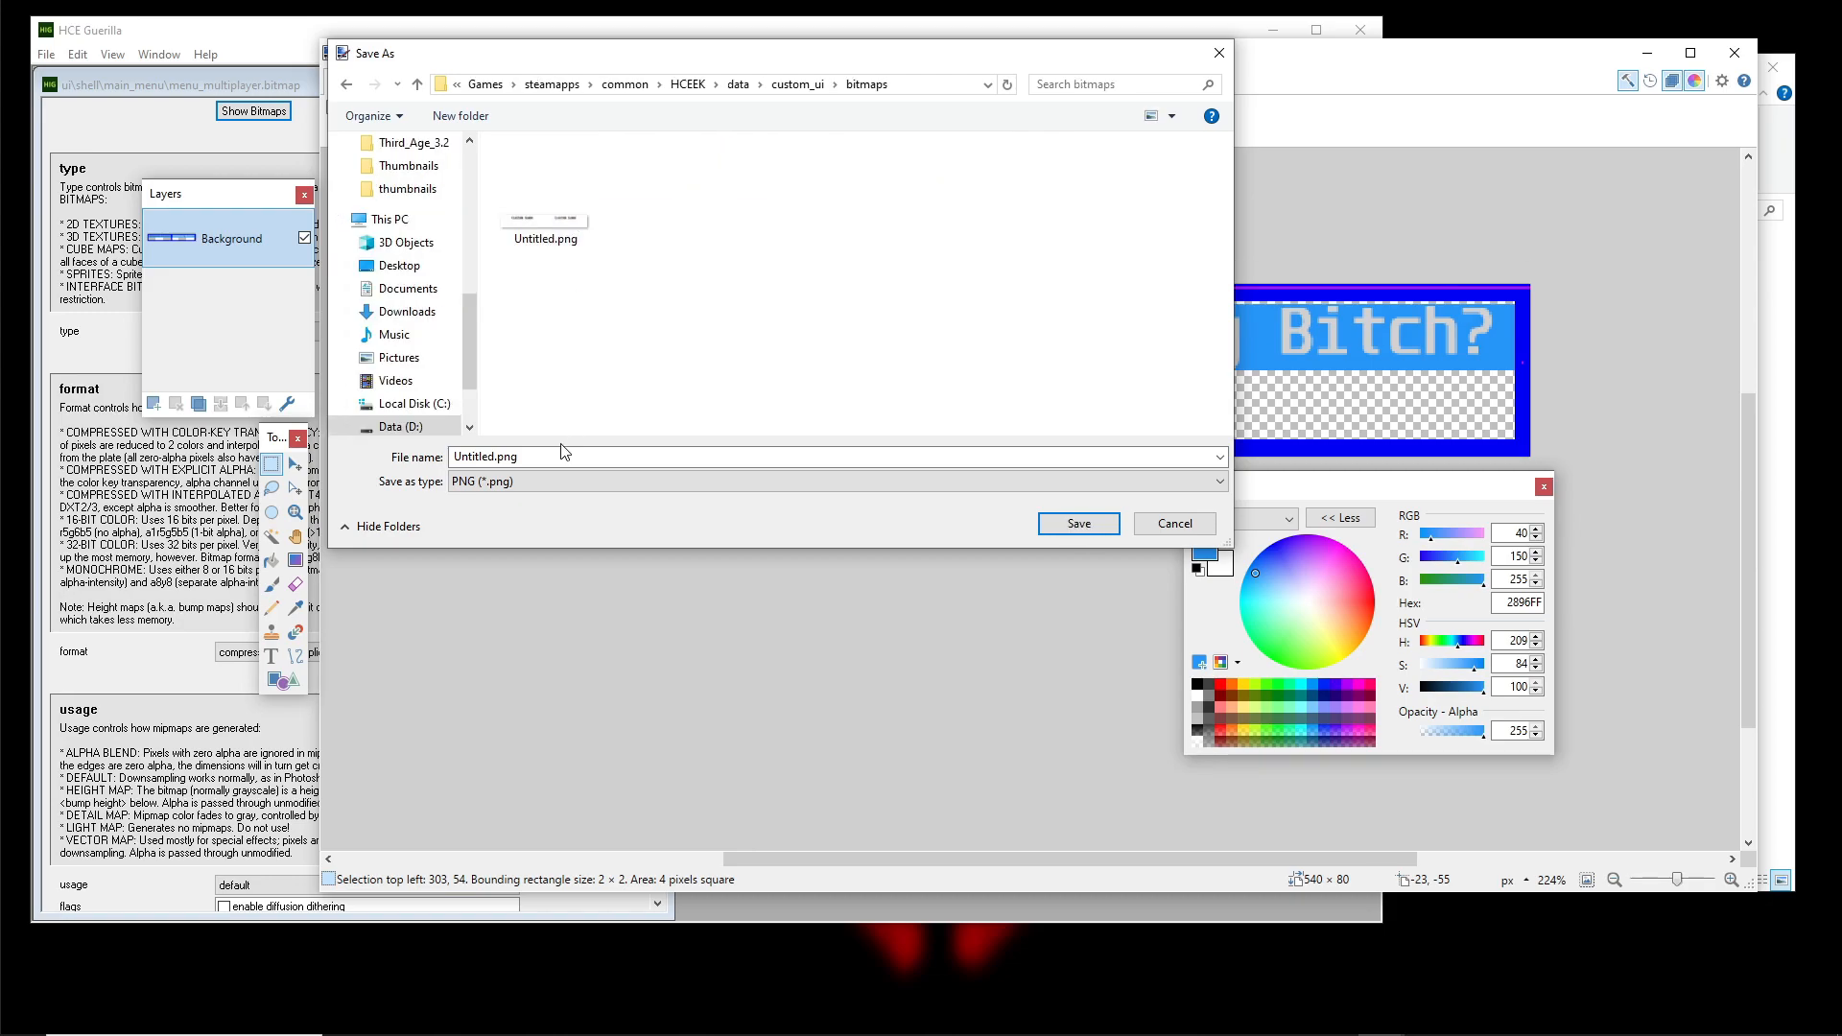
Save the bitmap as quit_test in TIFF format with 32-bit depth
double_click(536, 455)
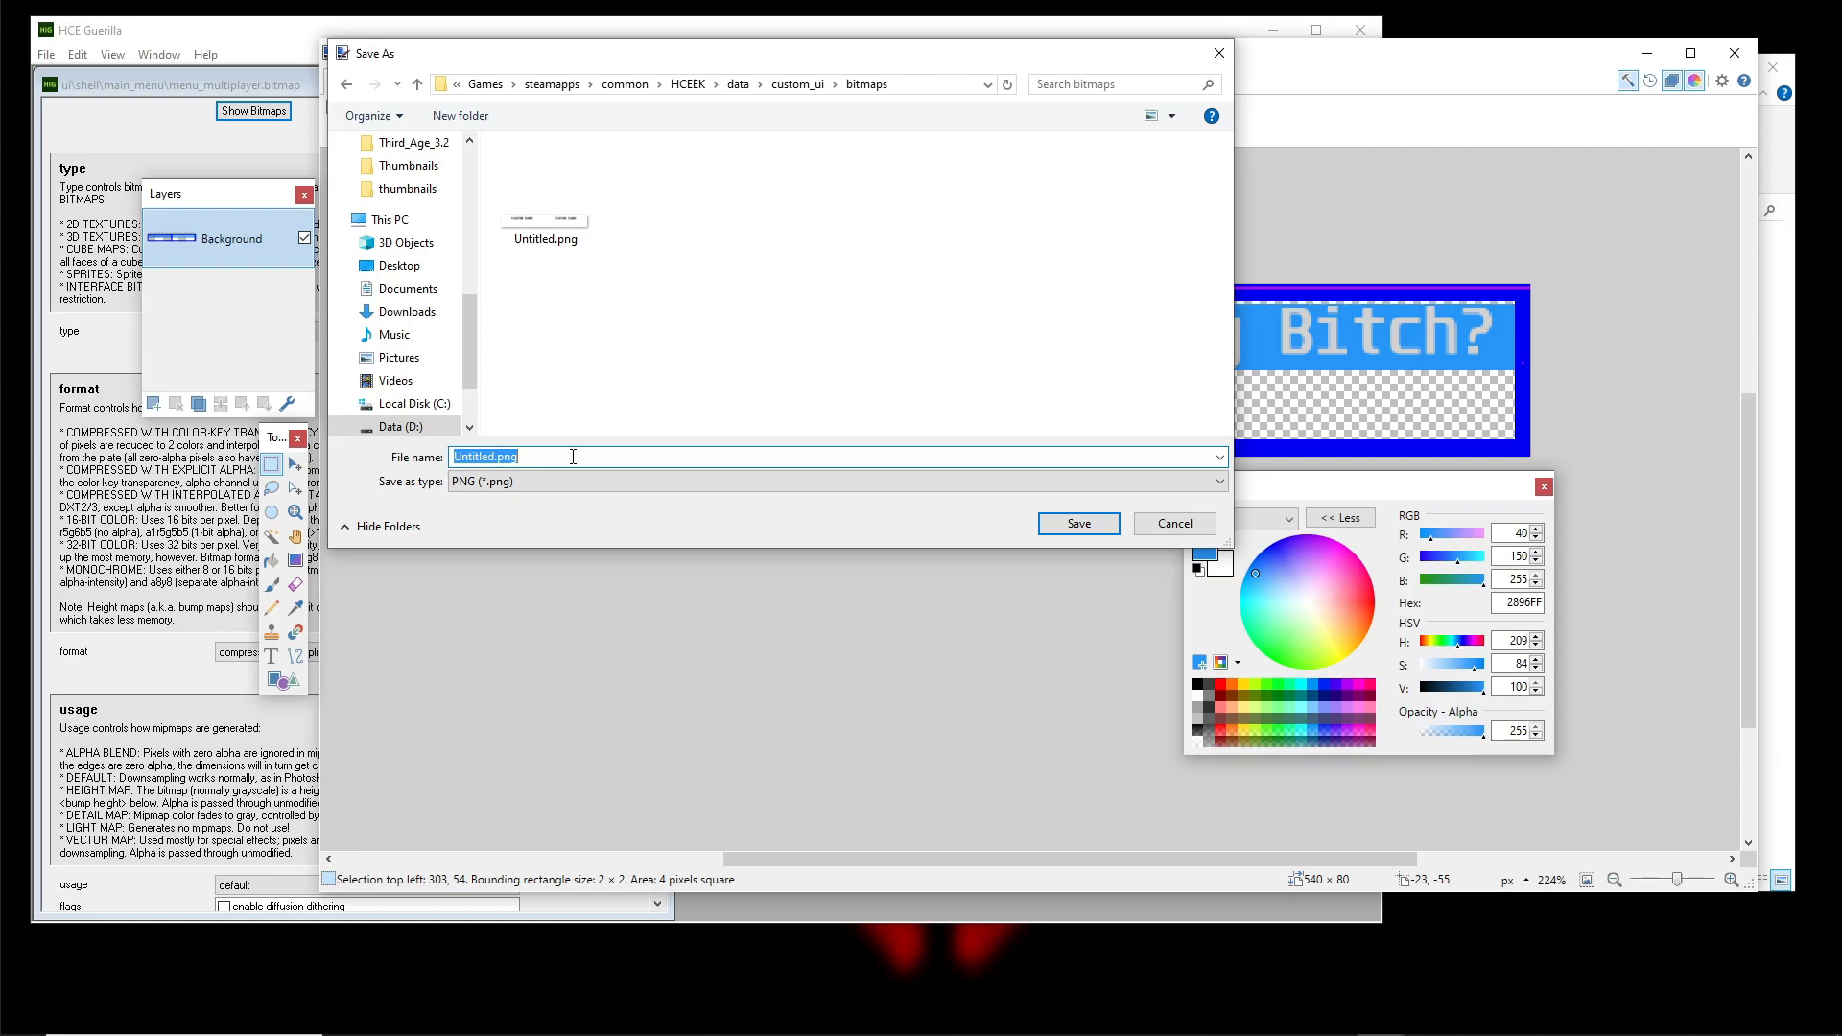
text(quit_test)
click(549, 480)
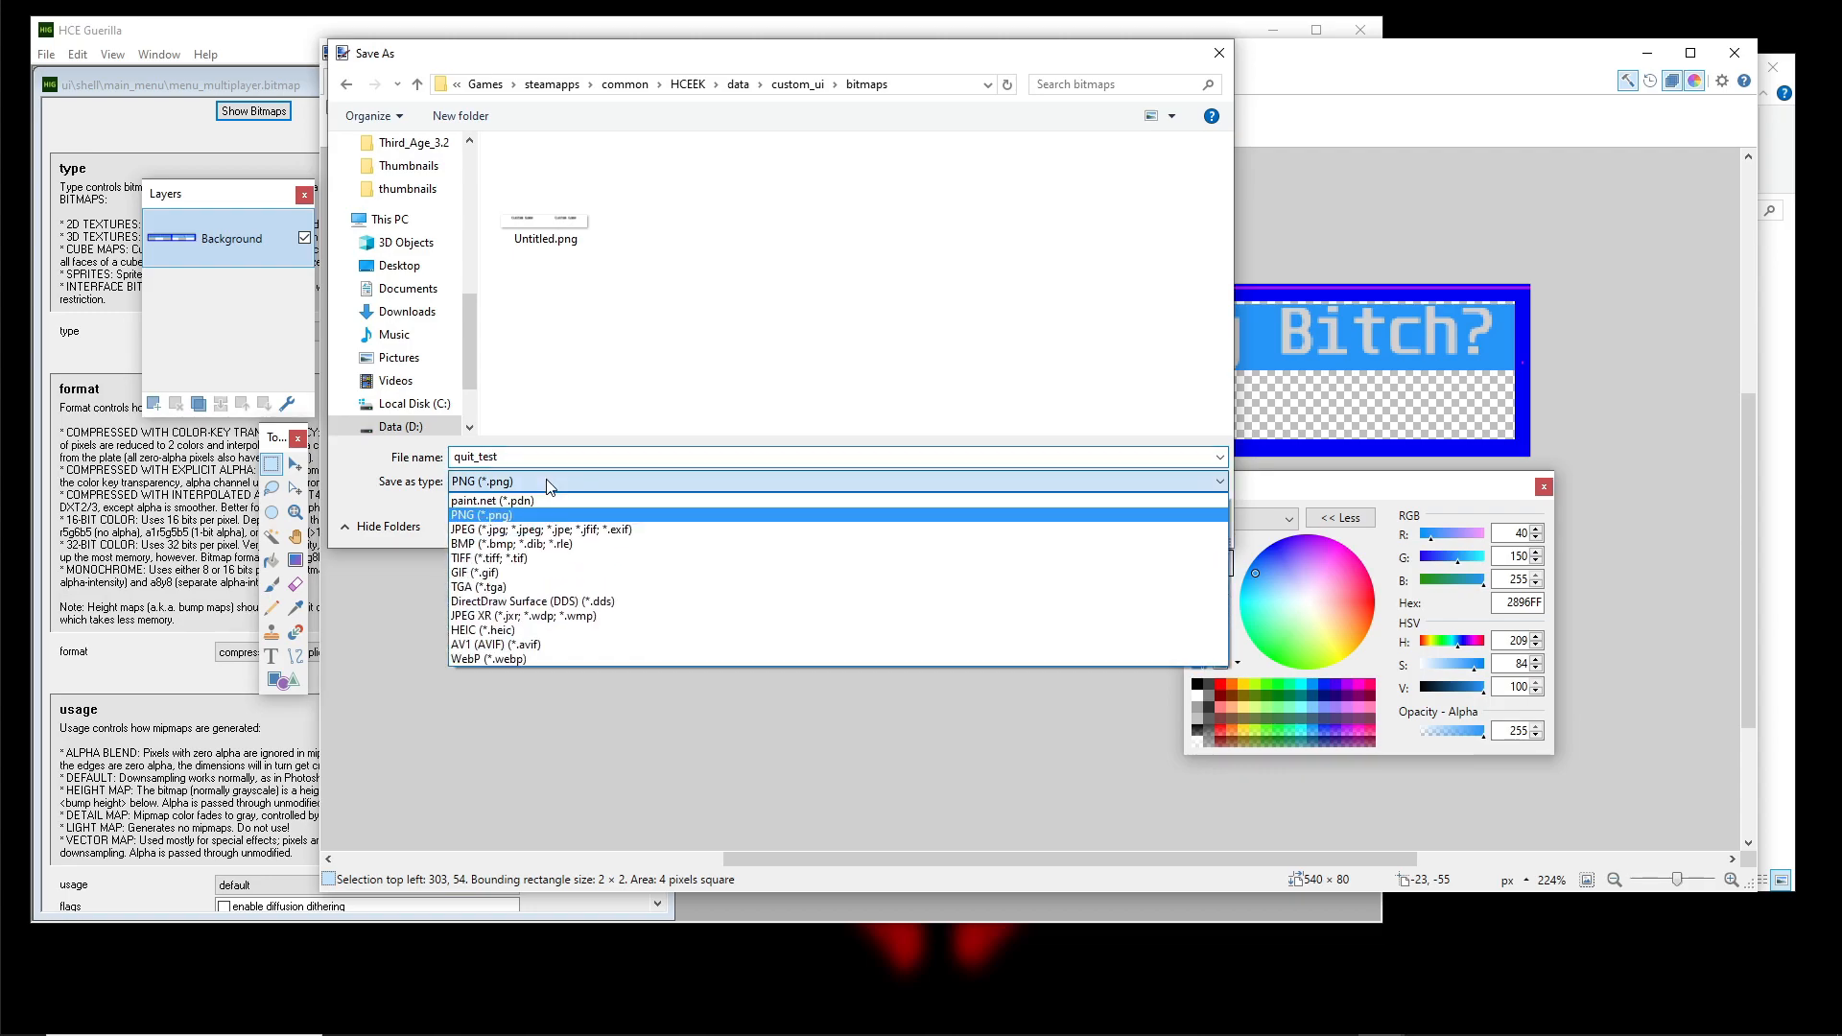
click(489, 558)
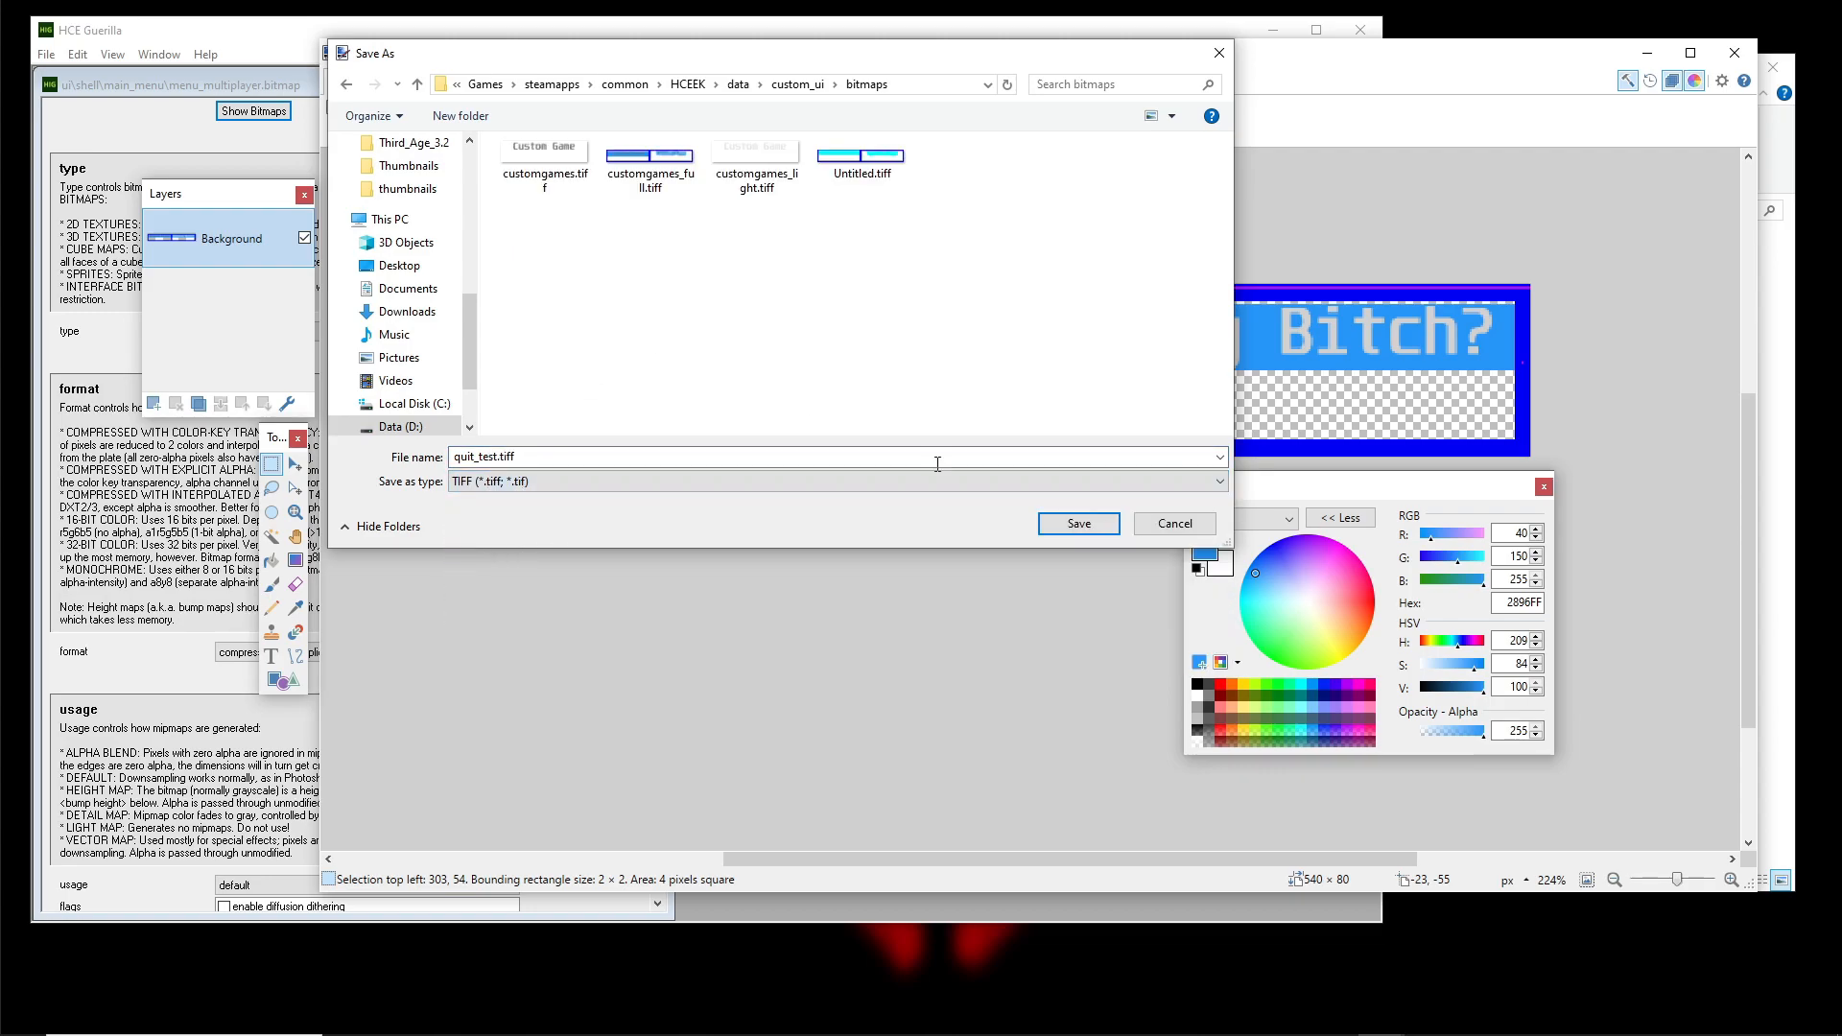
click(1078, 523)
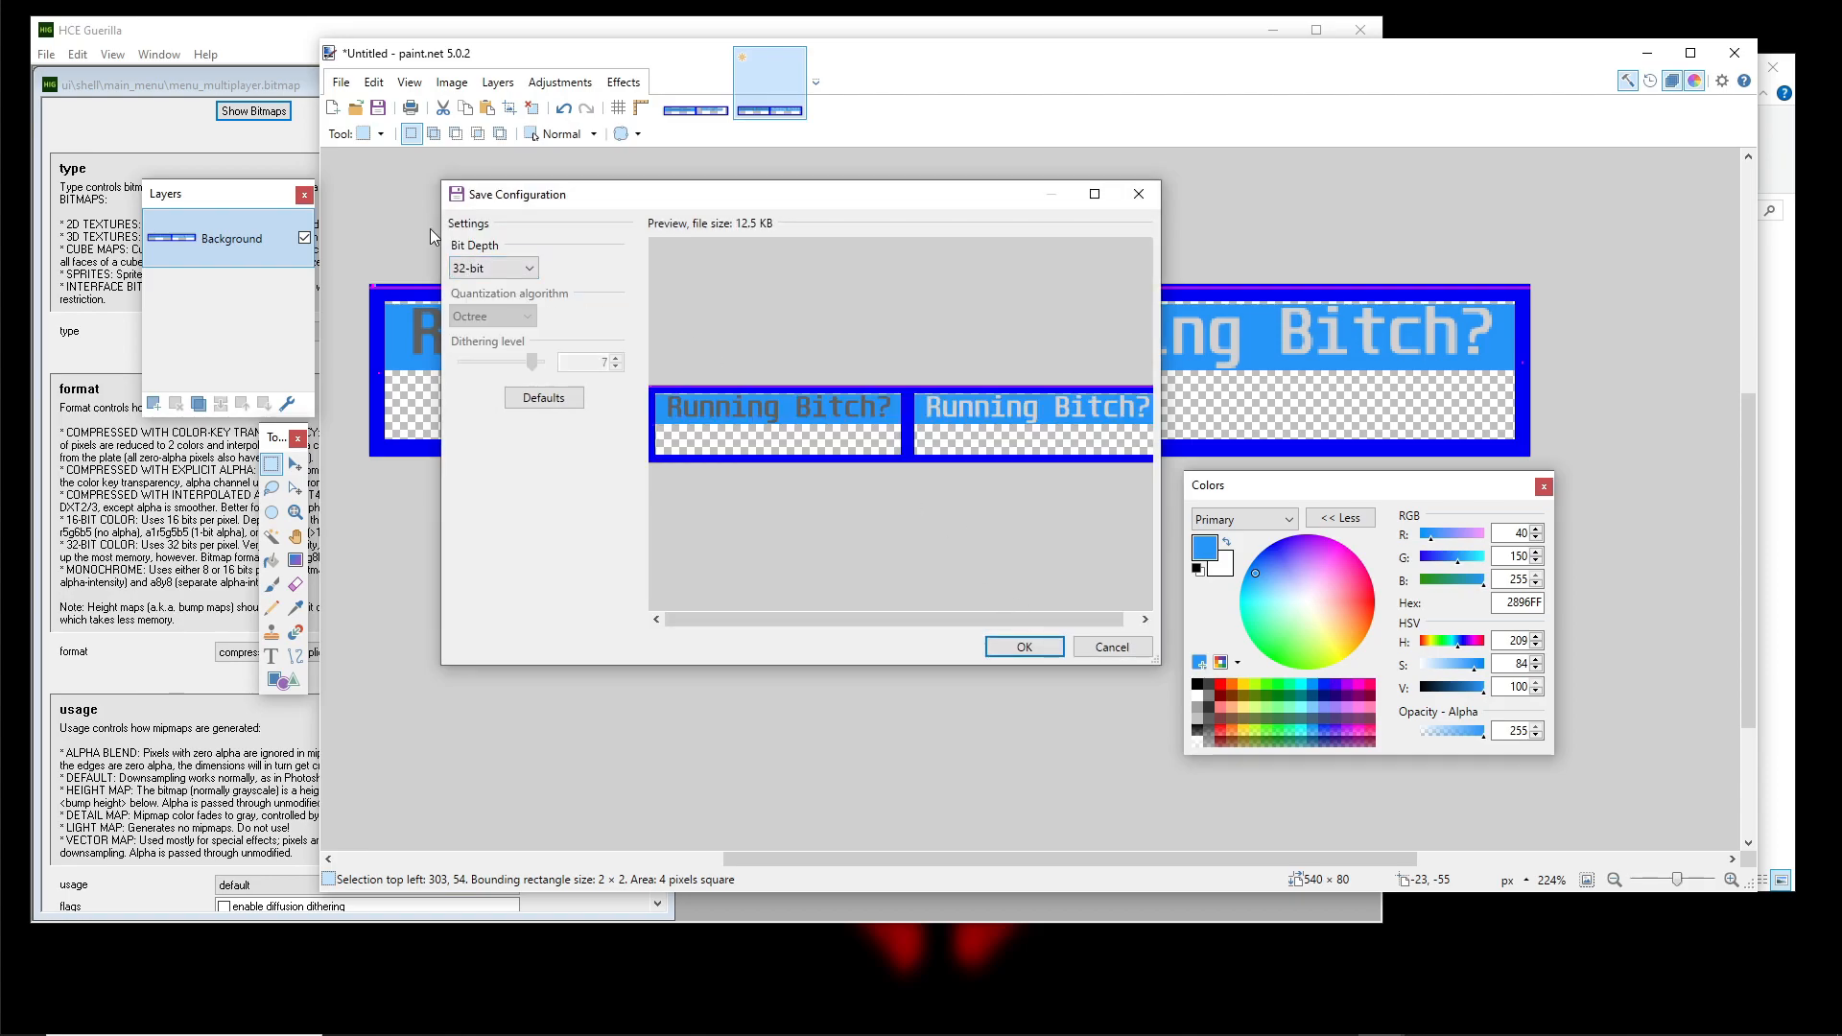
click(1024, 647)
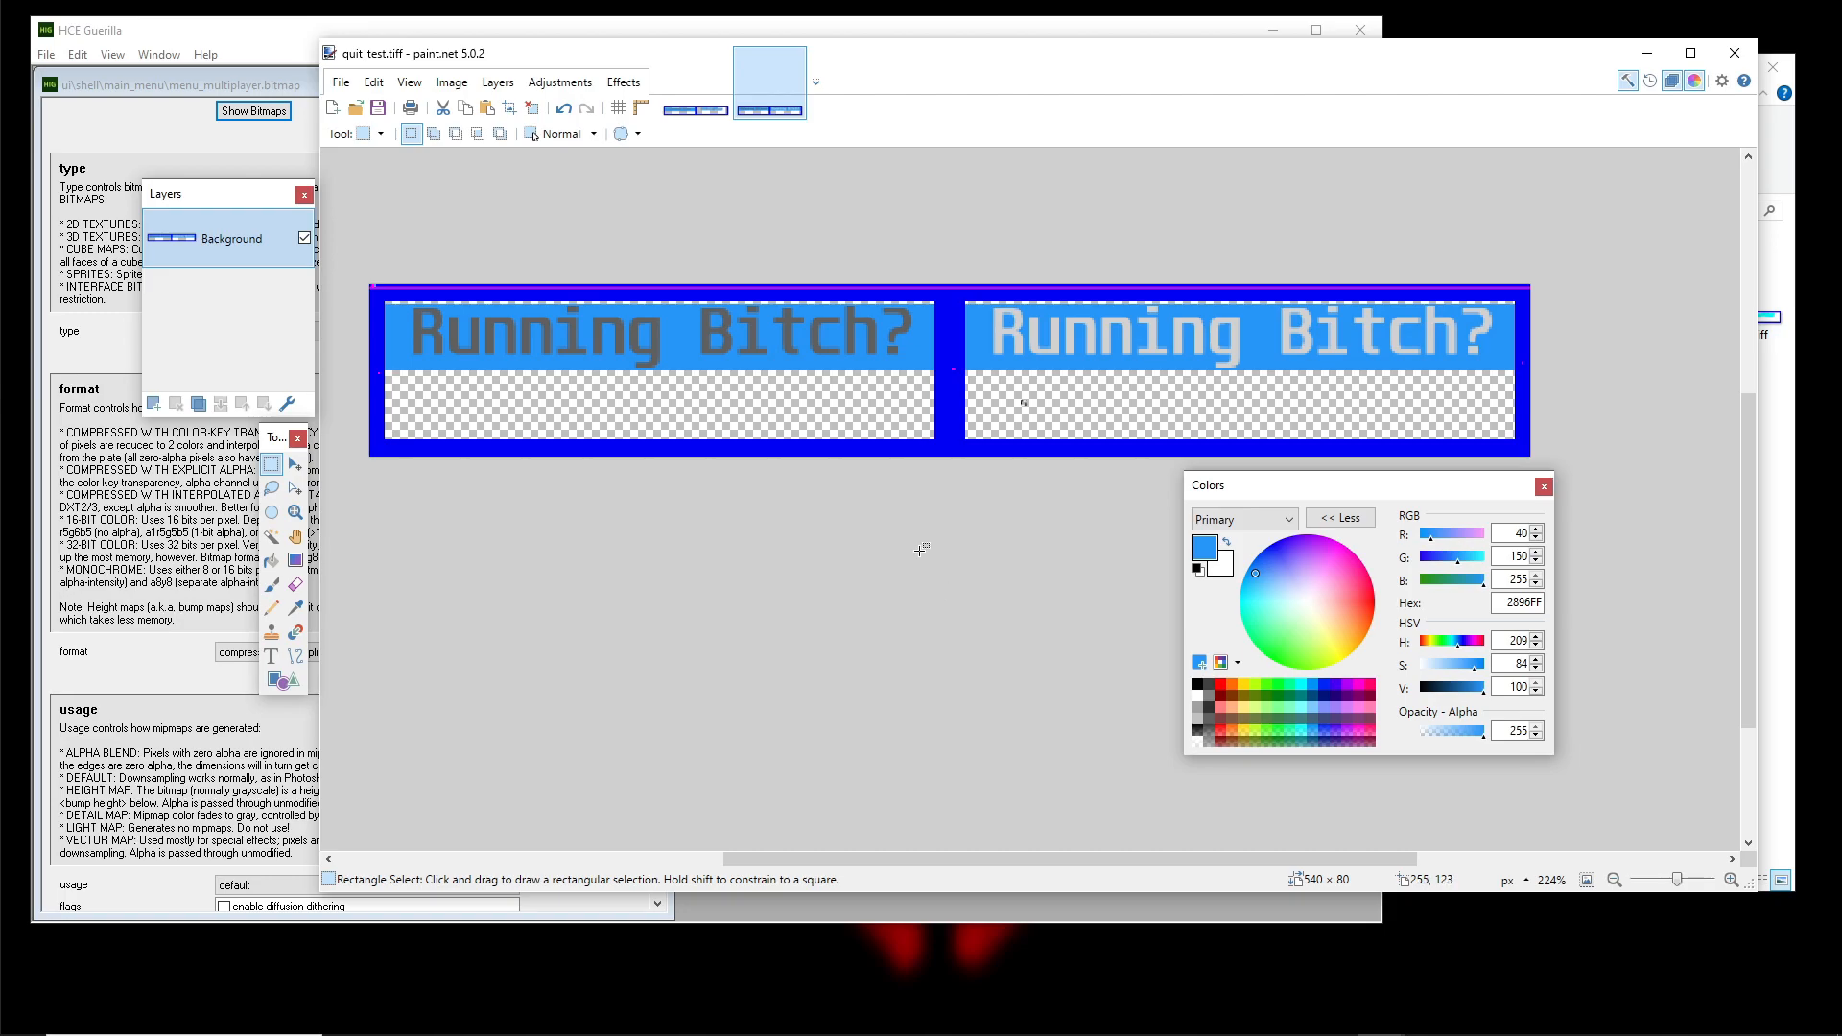
Switch to File Explorer, go up to the HCEEK folder and launch cmd.exe from it
click(1646, 52)
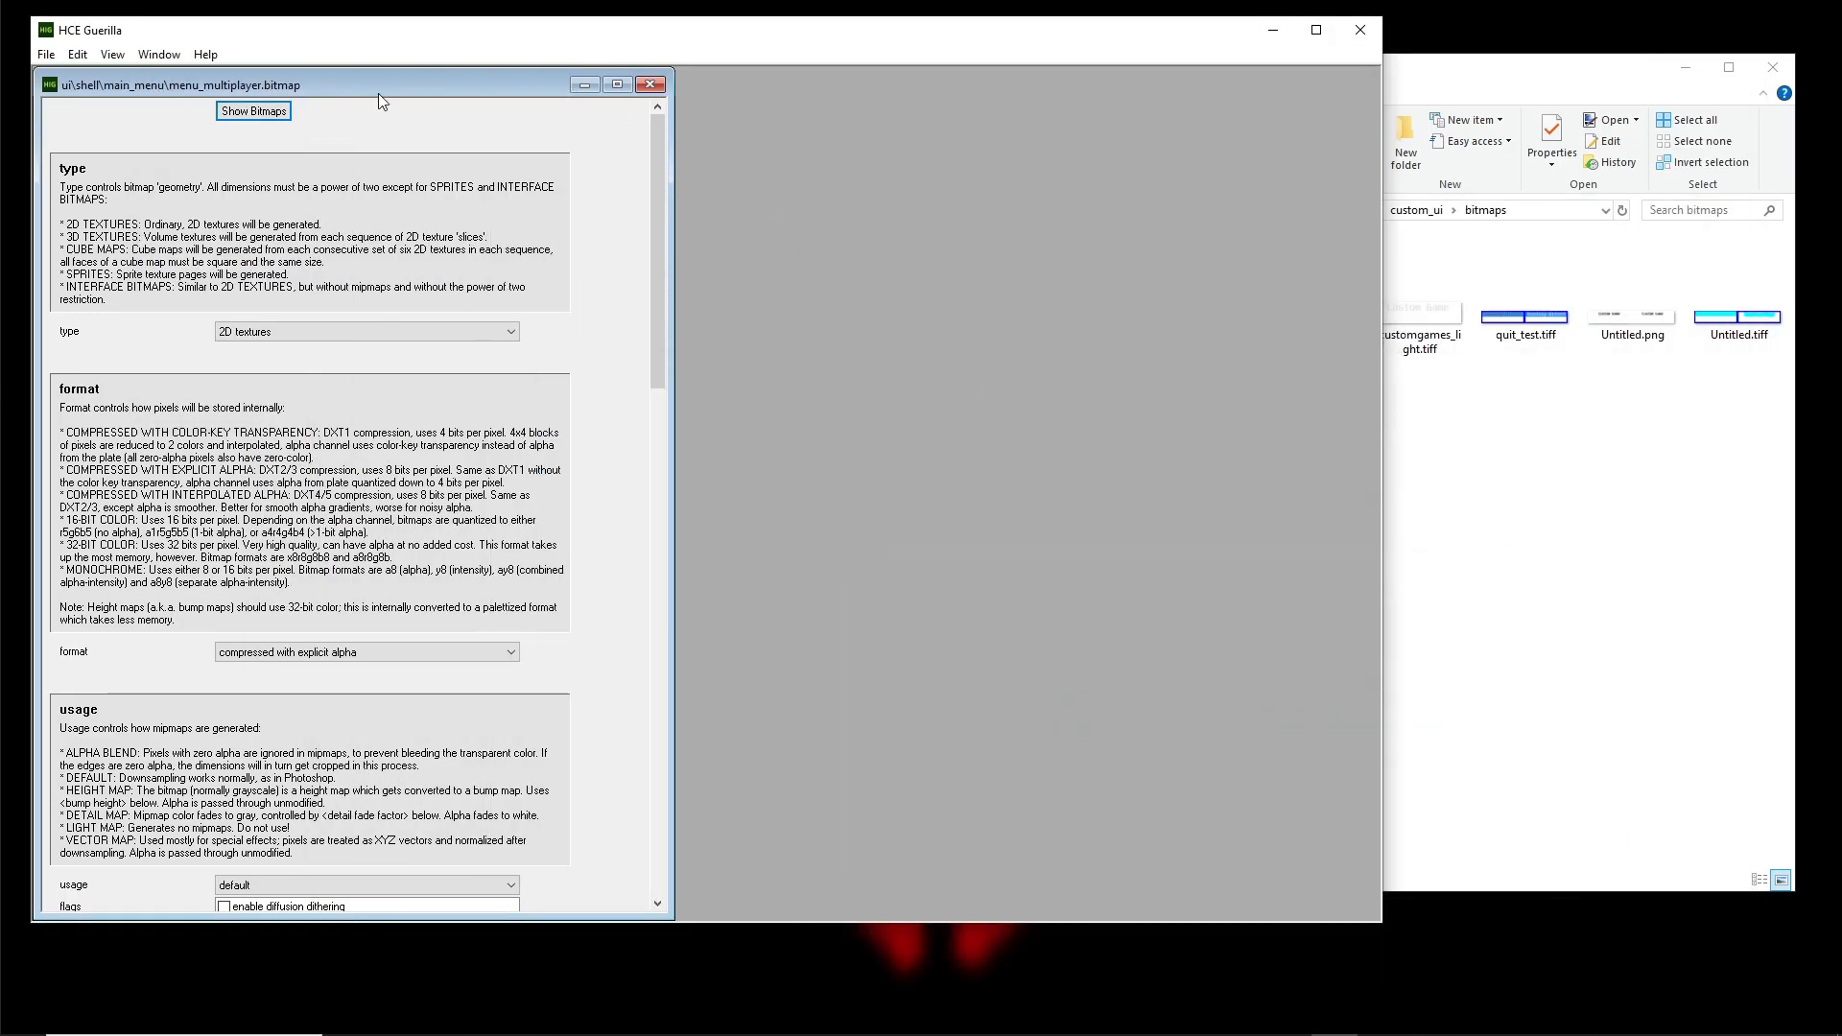
click(1557, 83)
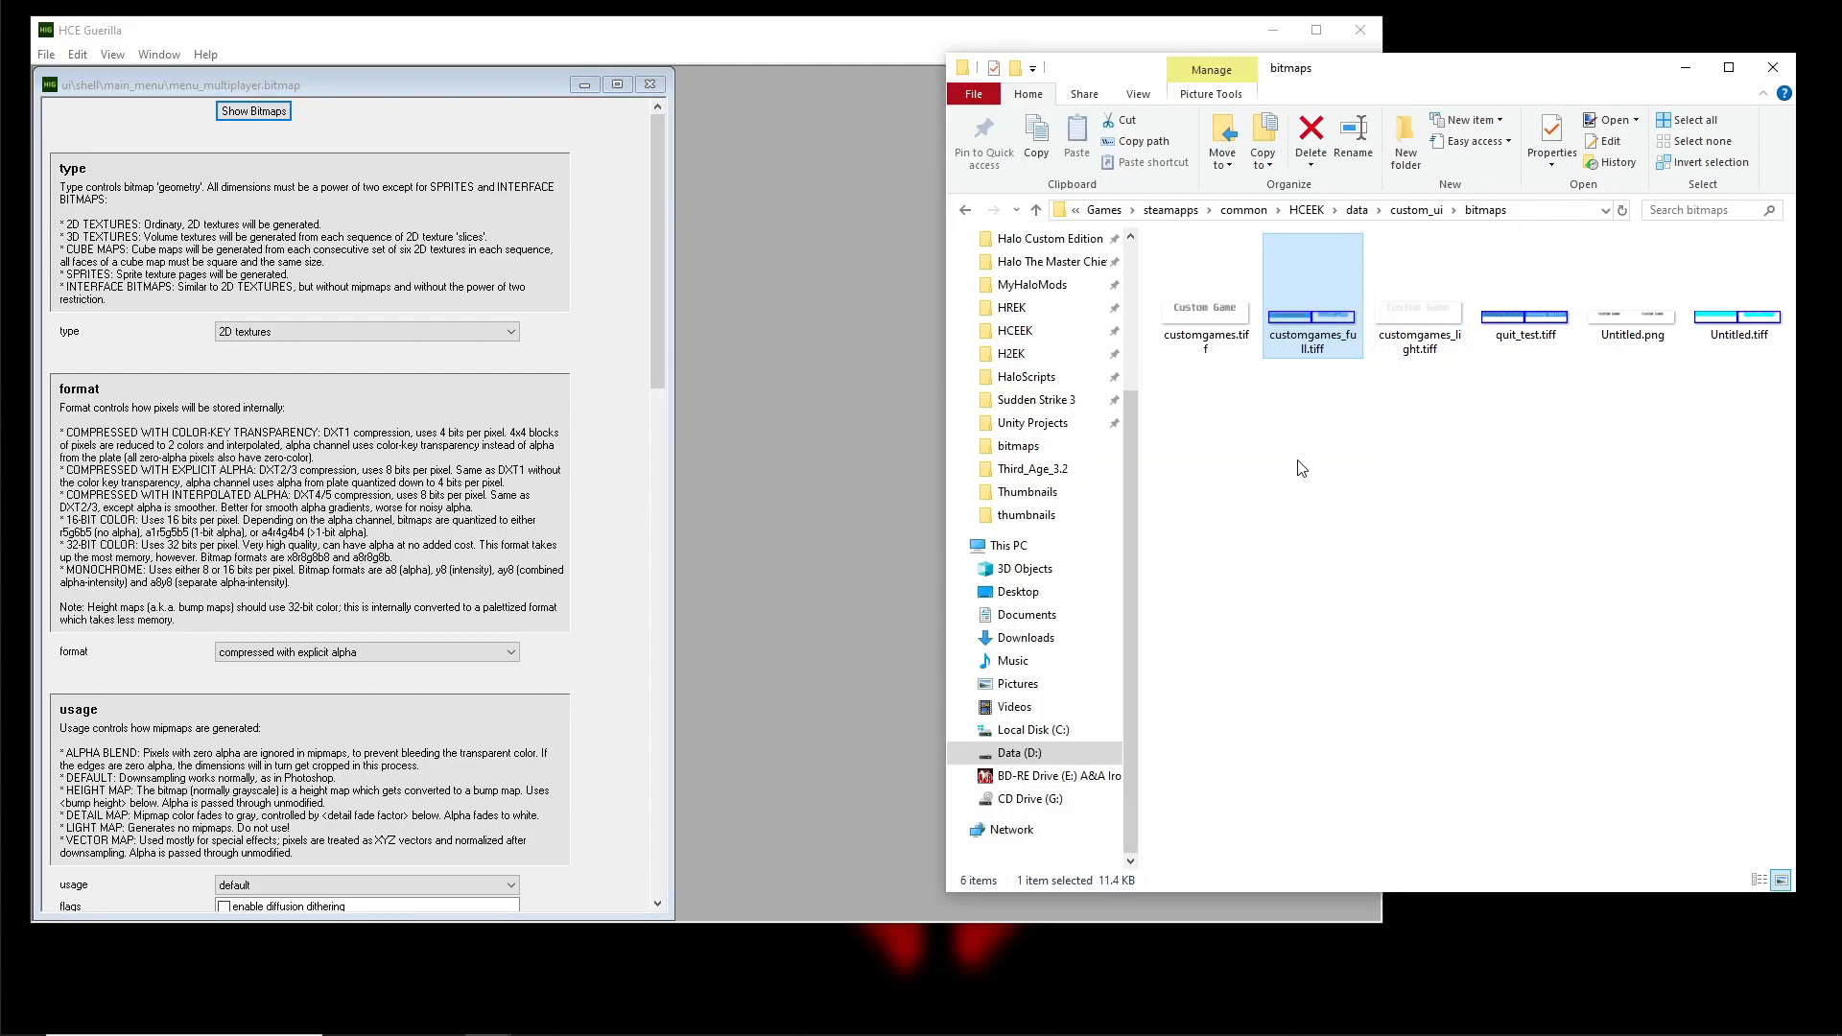
click(1305, 210)
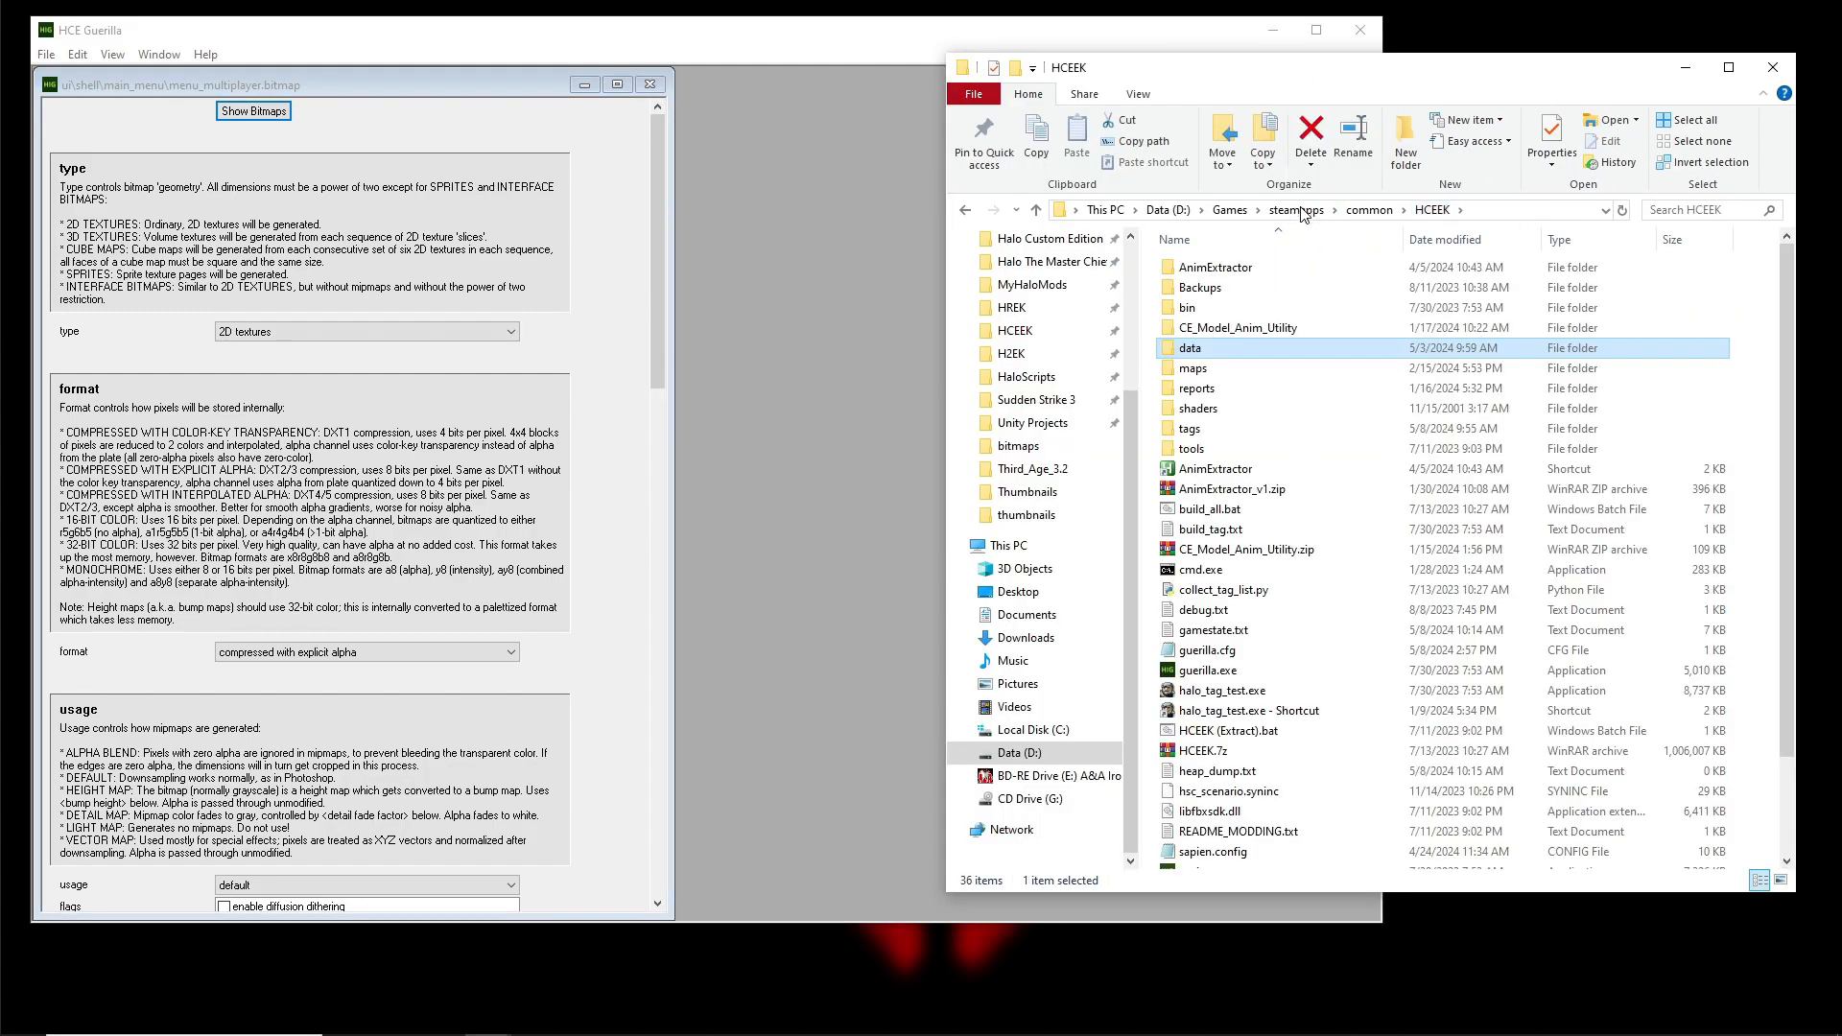
scroll(1228, 595, down, 2)
click(1207, 459)
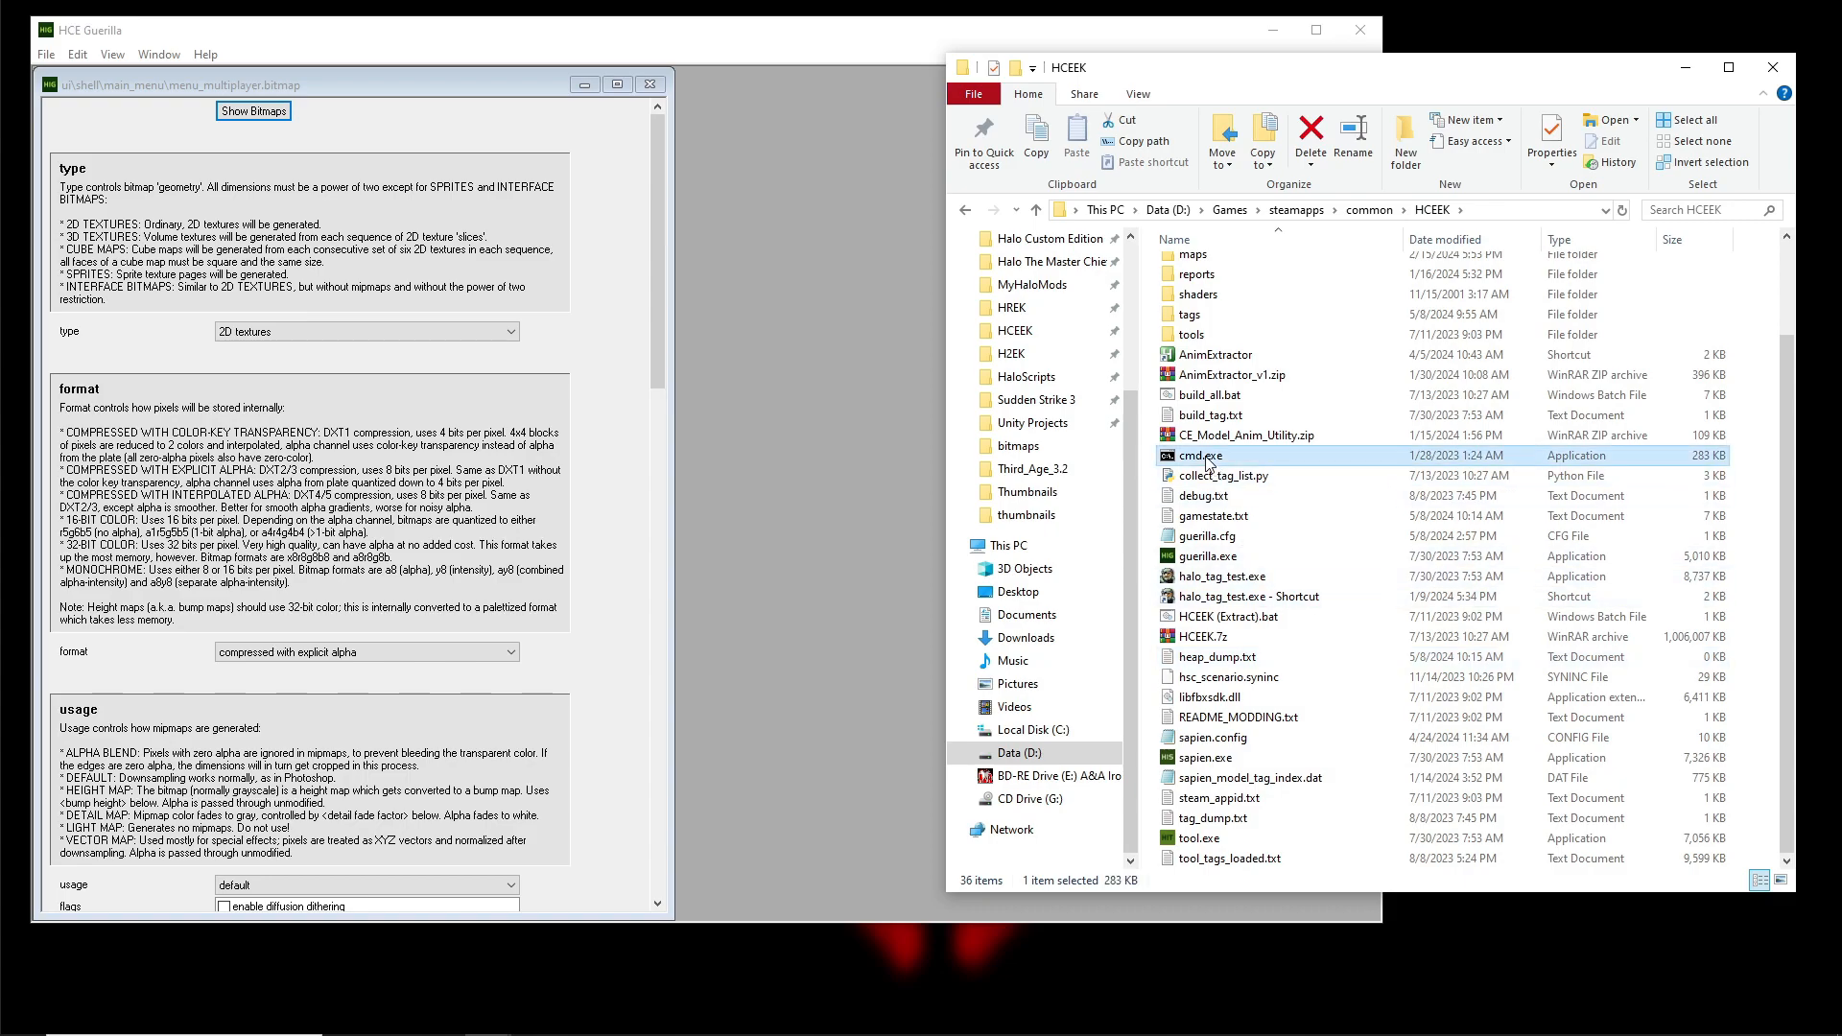
double_click(1207, 459)
scroll(1238, 383, up, 2)
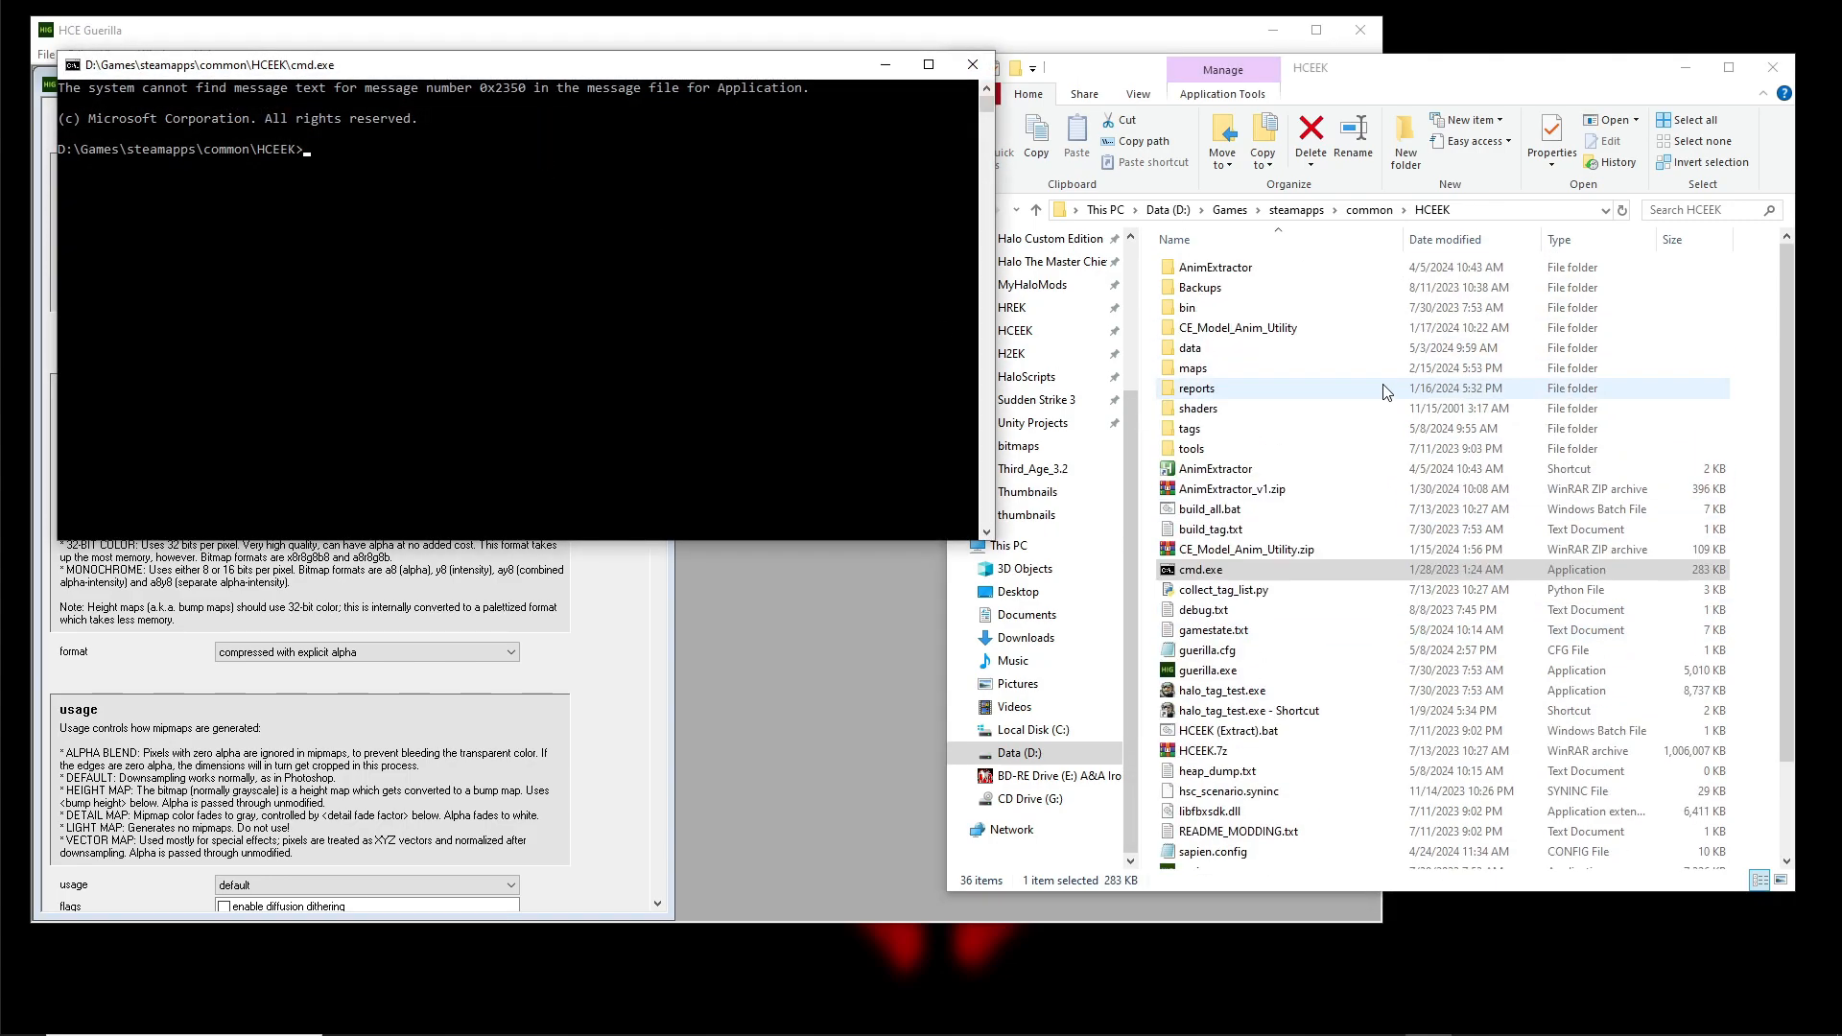
Show the data\custom_ui\bitmaps folder and run "tool bitmap custom_ui\bitmaps\quit_test" in the command prompt
double_click(1237, 343)
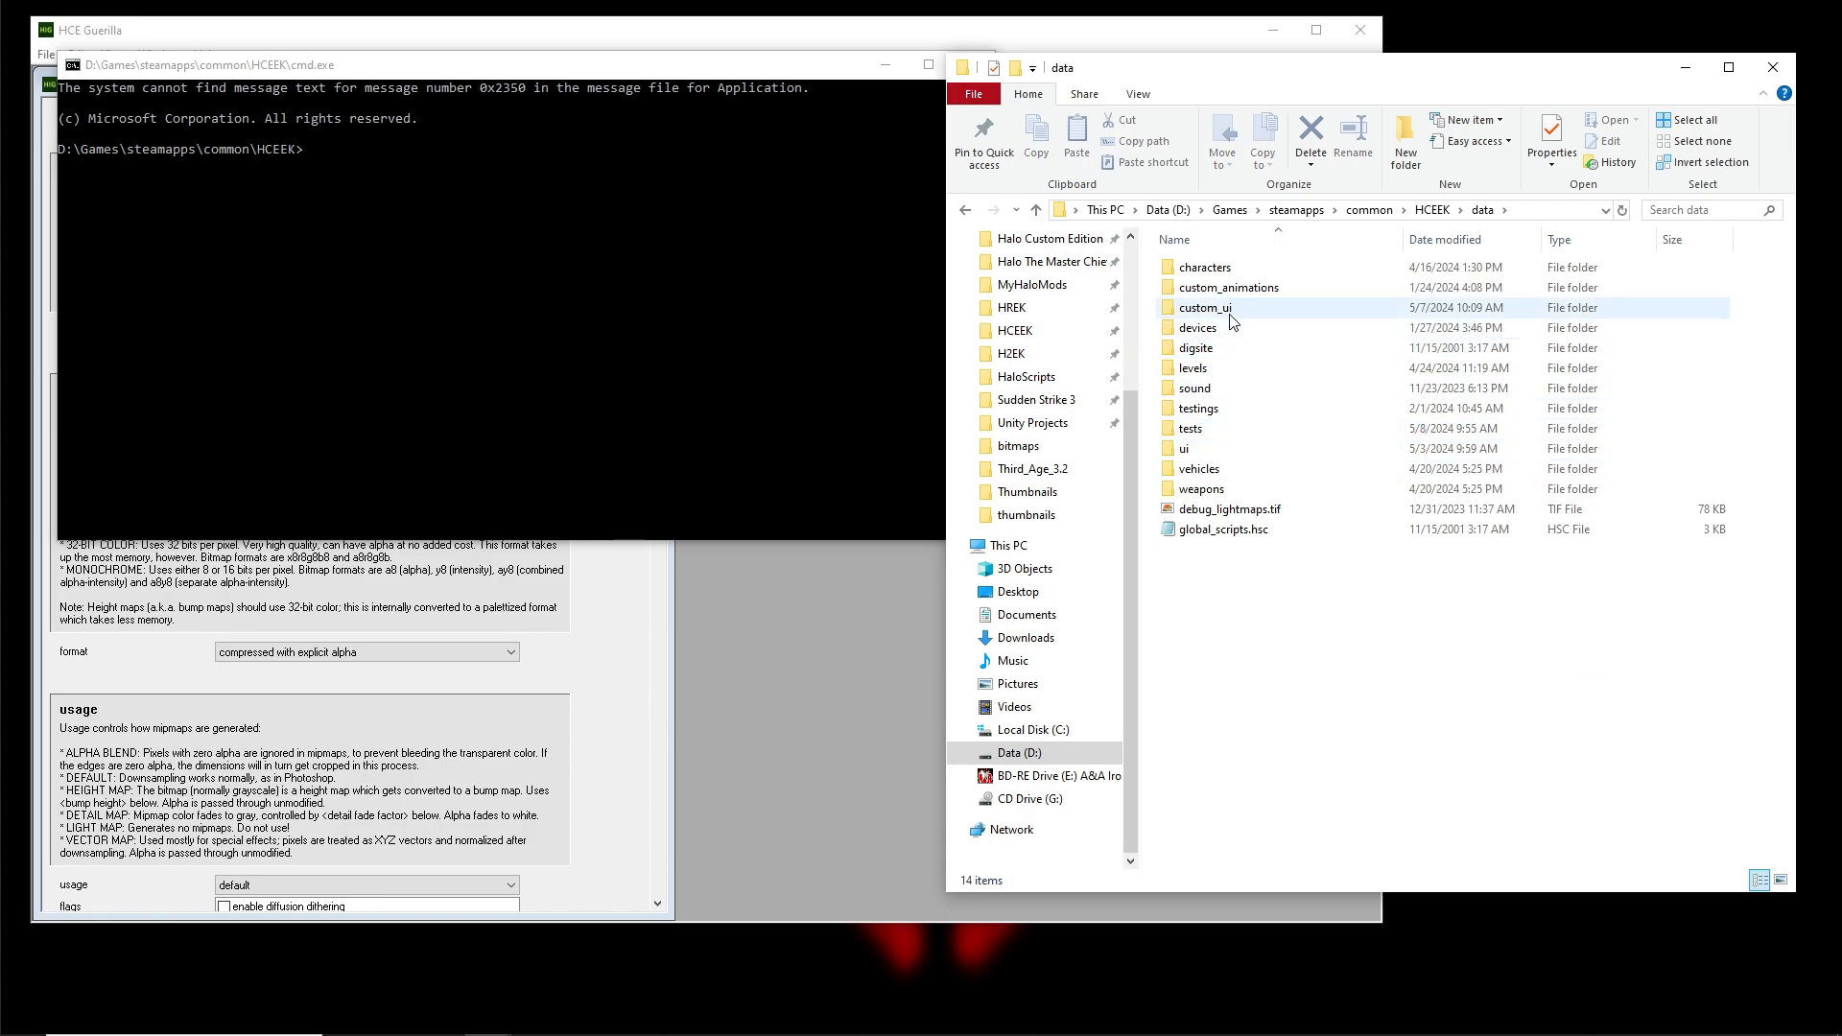
double_click(1232, 317)
double_click(1205, 278)
drag(491, 68, 459, 79)
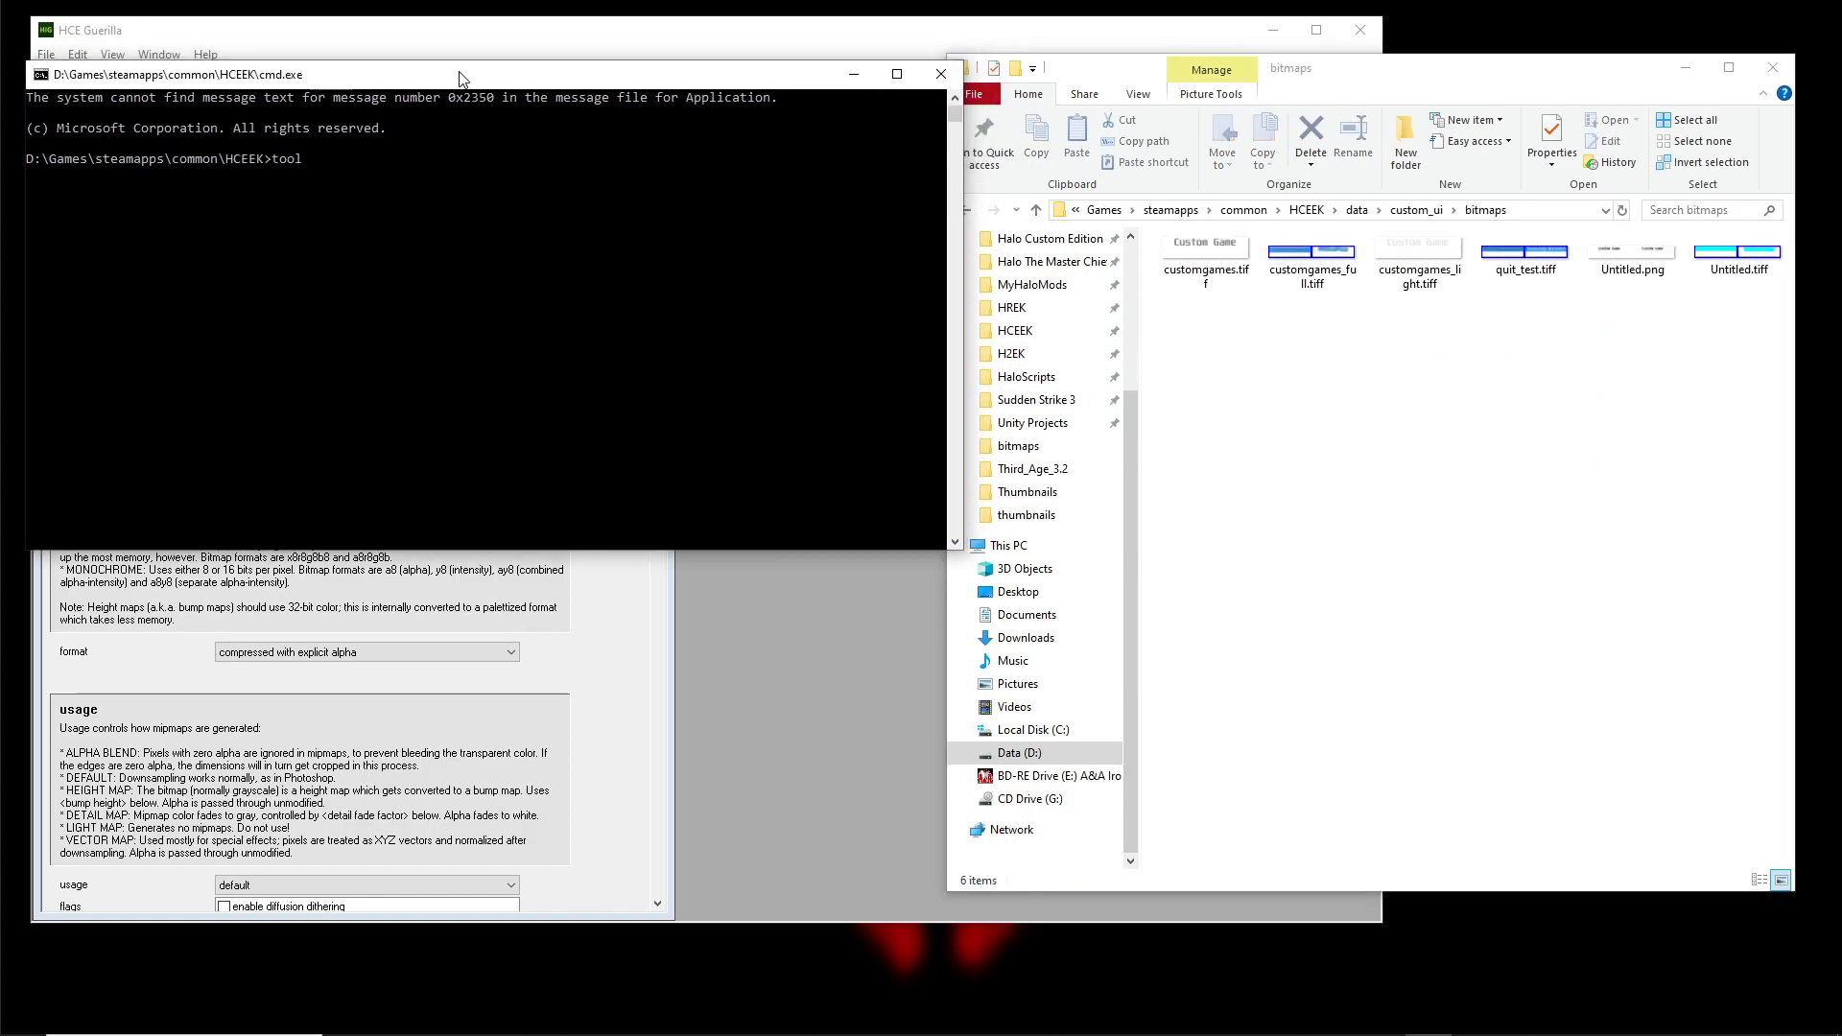
text(tool bitmap custom_ui\bitmaps\quit_test)
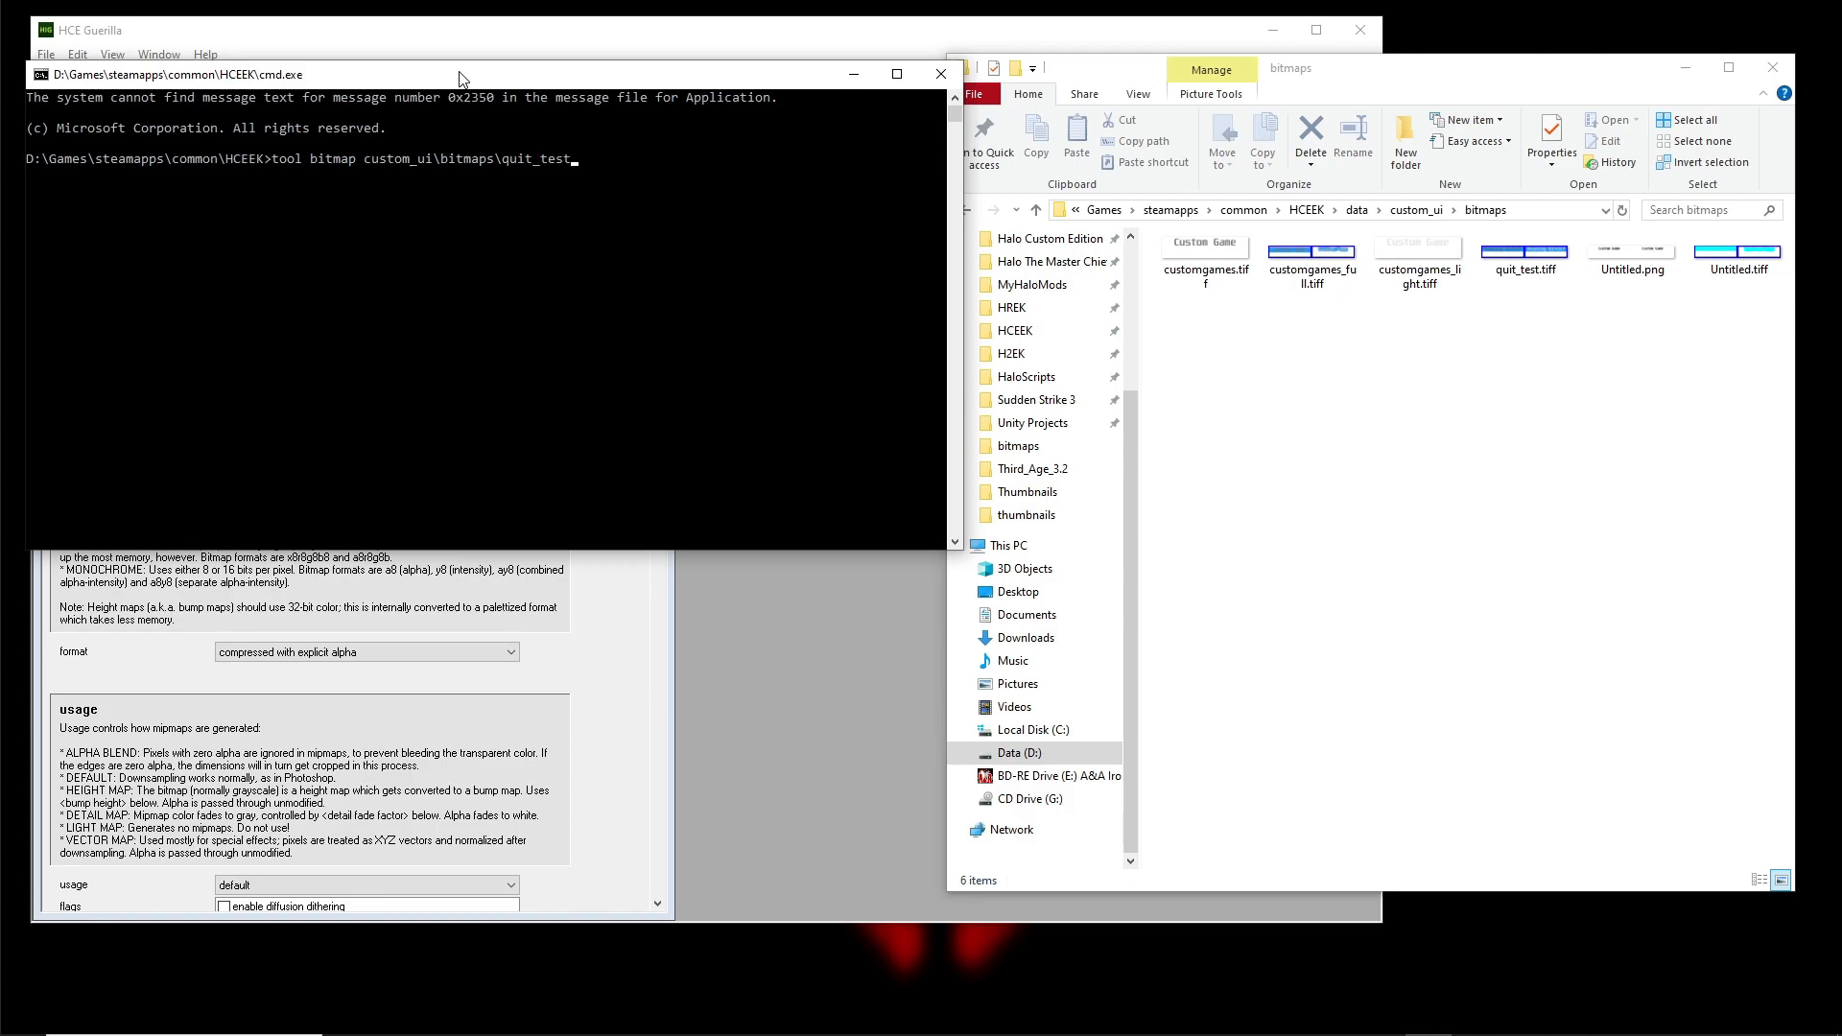
key(Return)
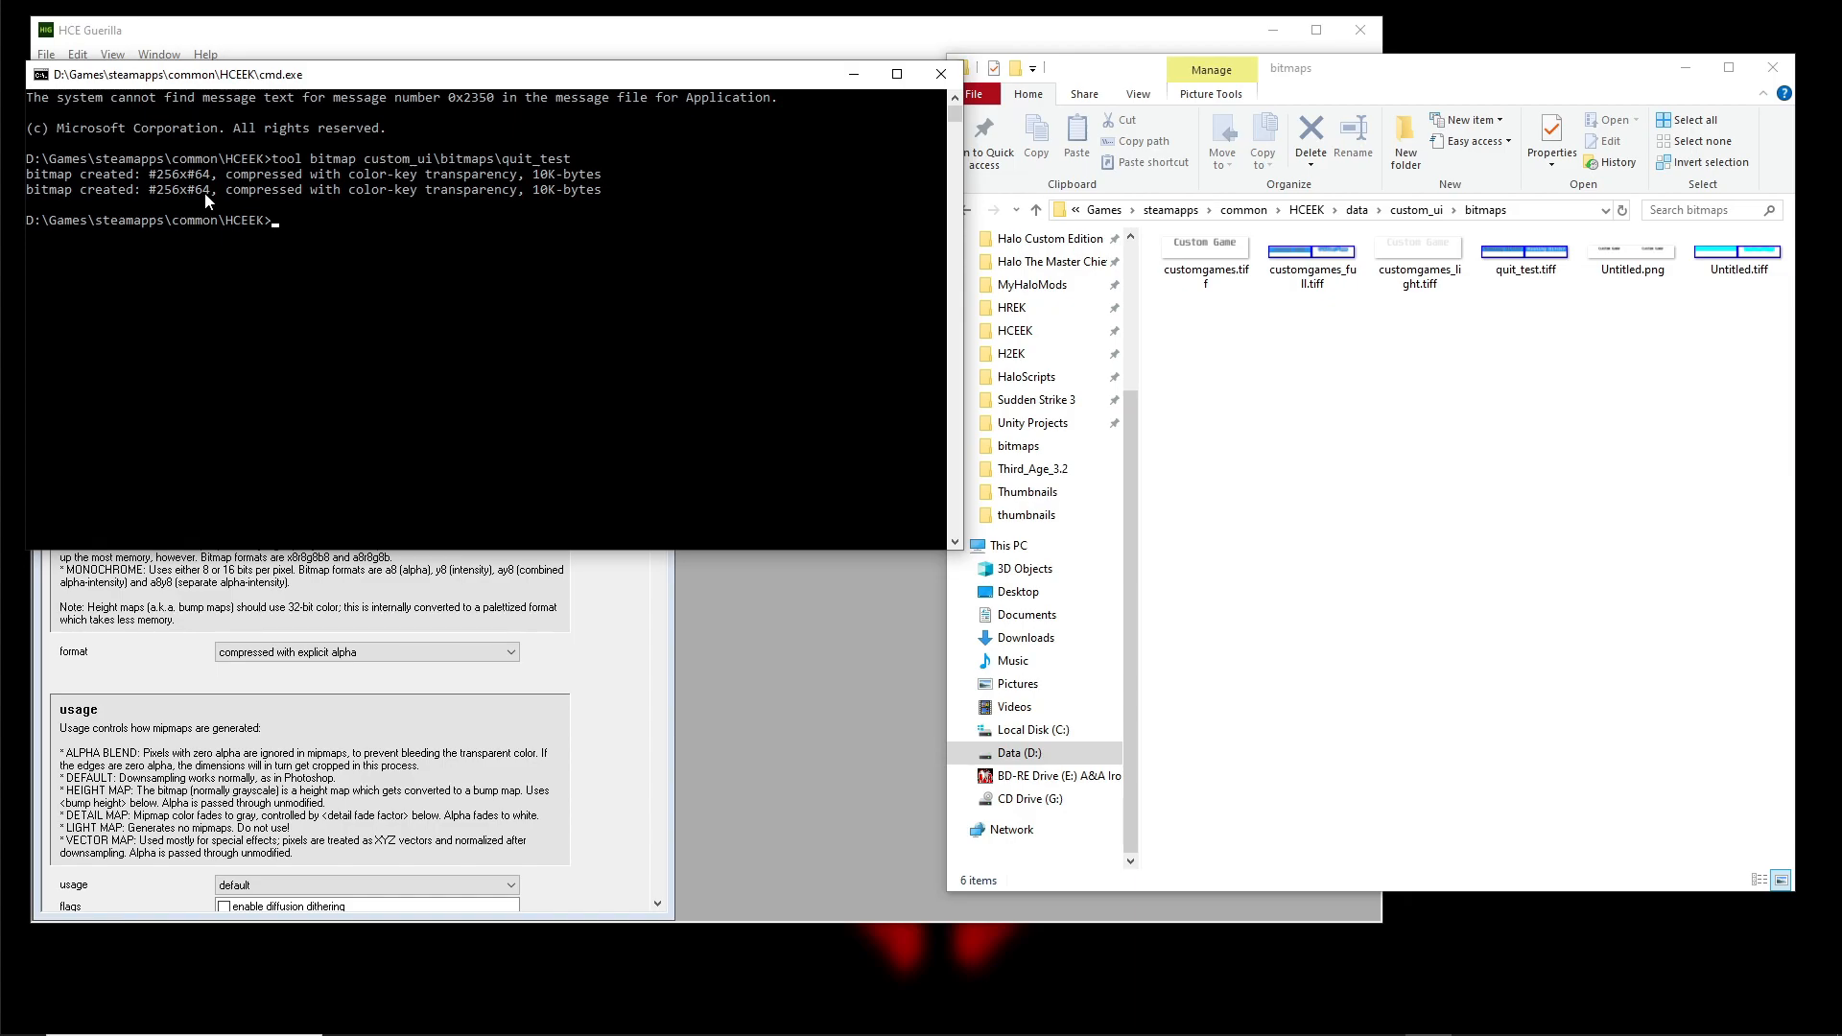
Switch to paint.net and examine the lettering, blue strips and borders across both boxes of quit_test.tiff
click(1379, 1016)
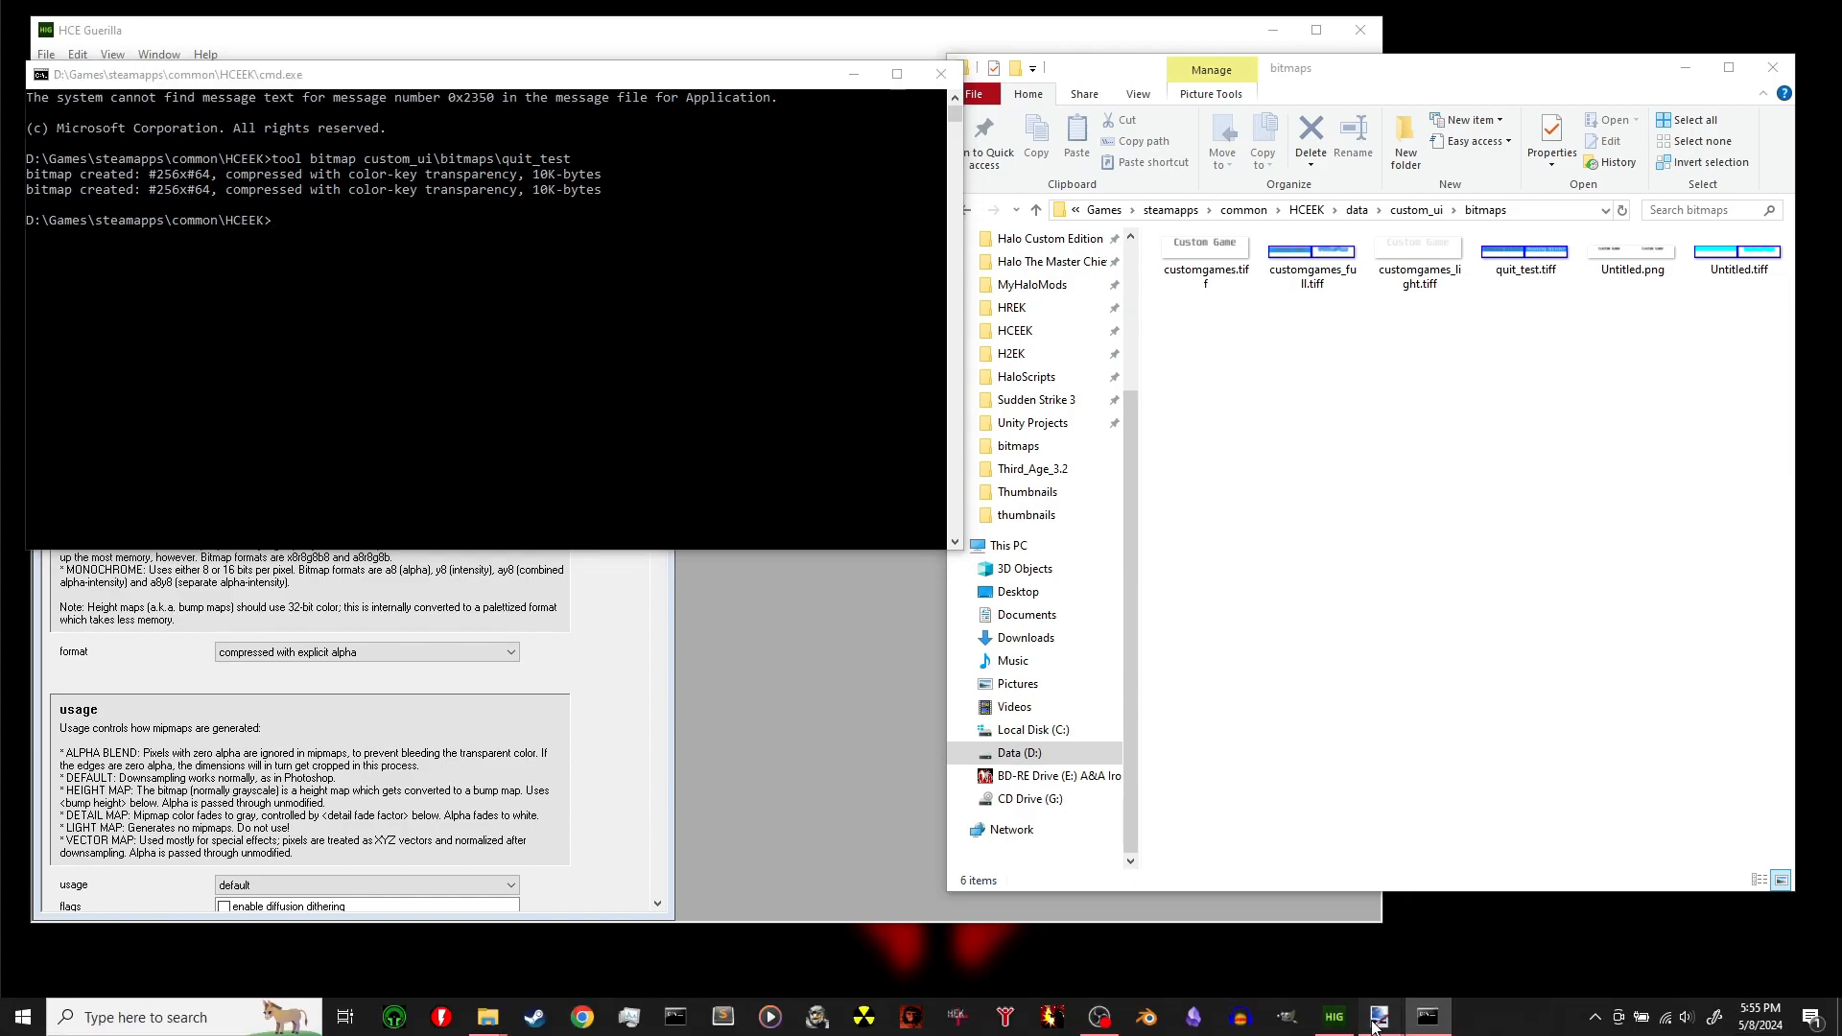
click(1459, 936)
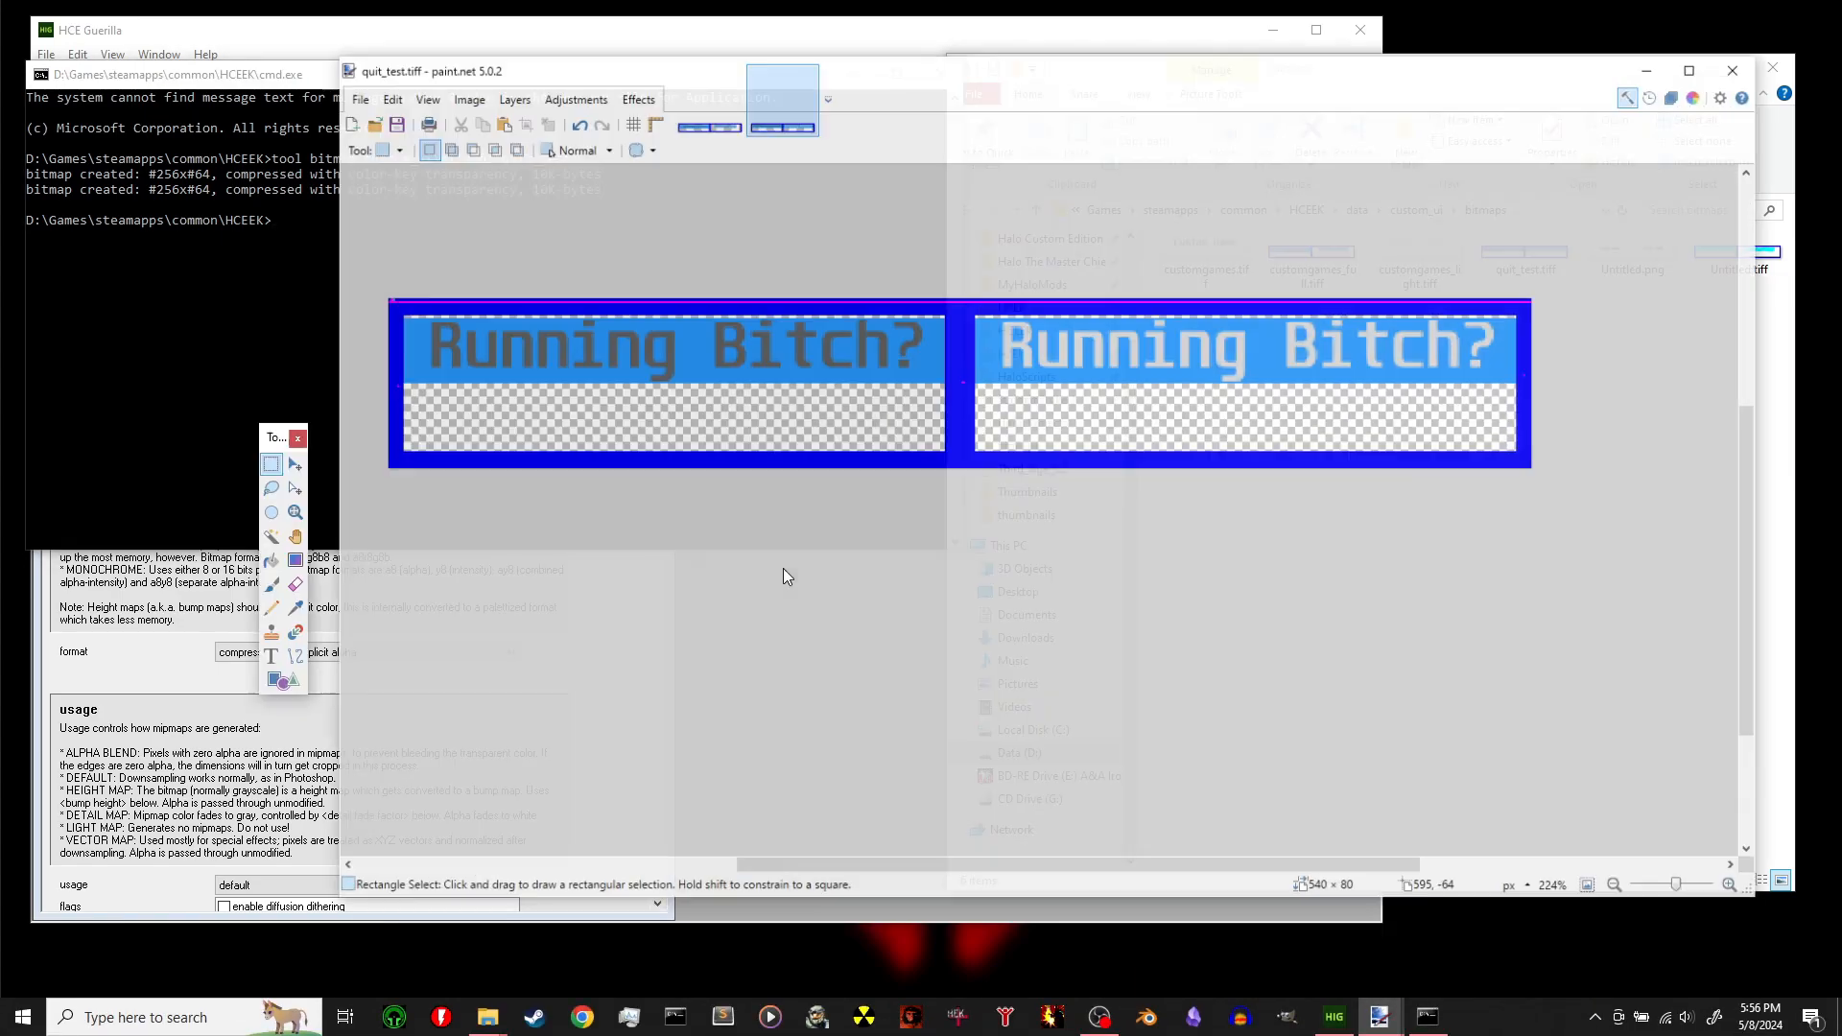
scroll(583, 393, up, 5)
scroll(582, 393, up, 1)
scroll(729, 519, down, 2)
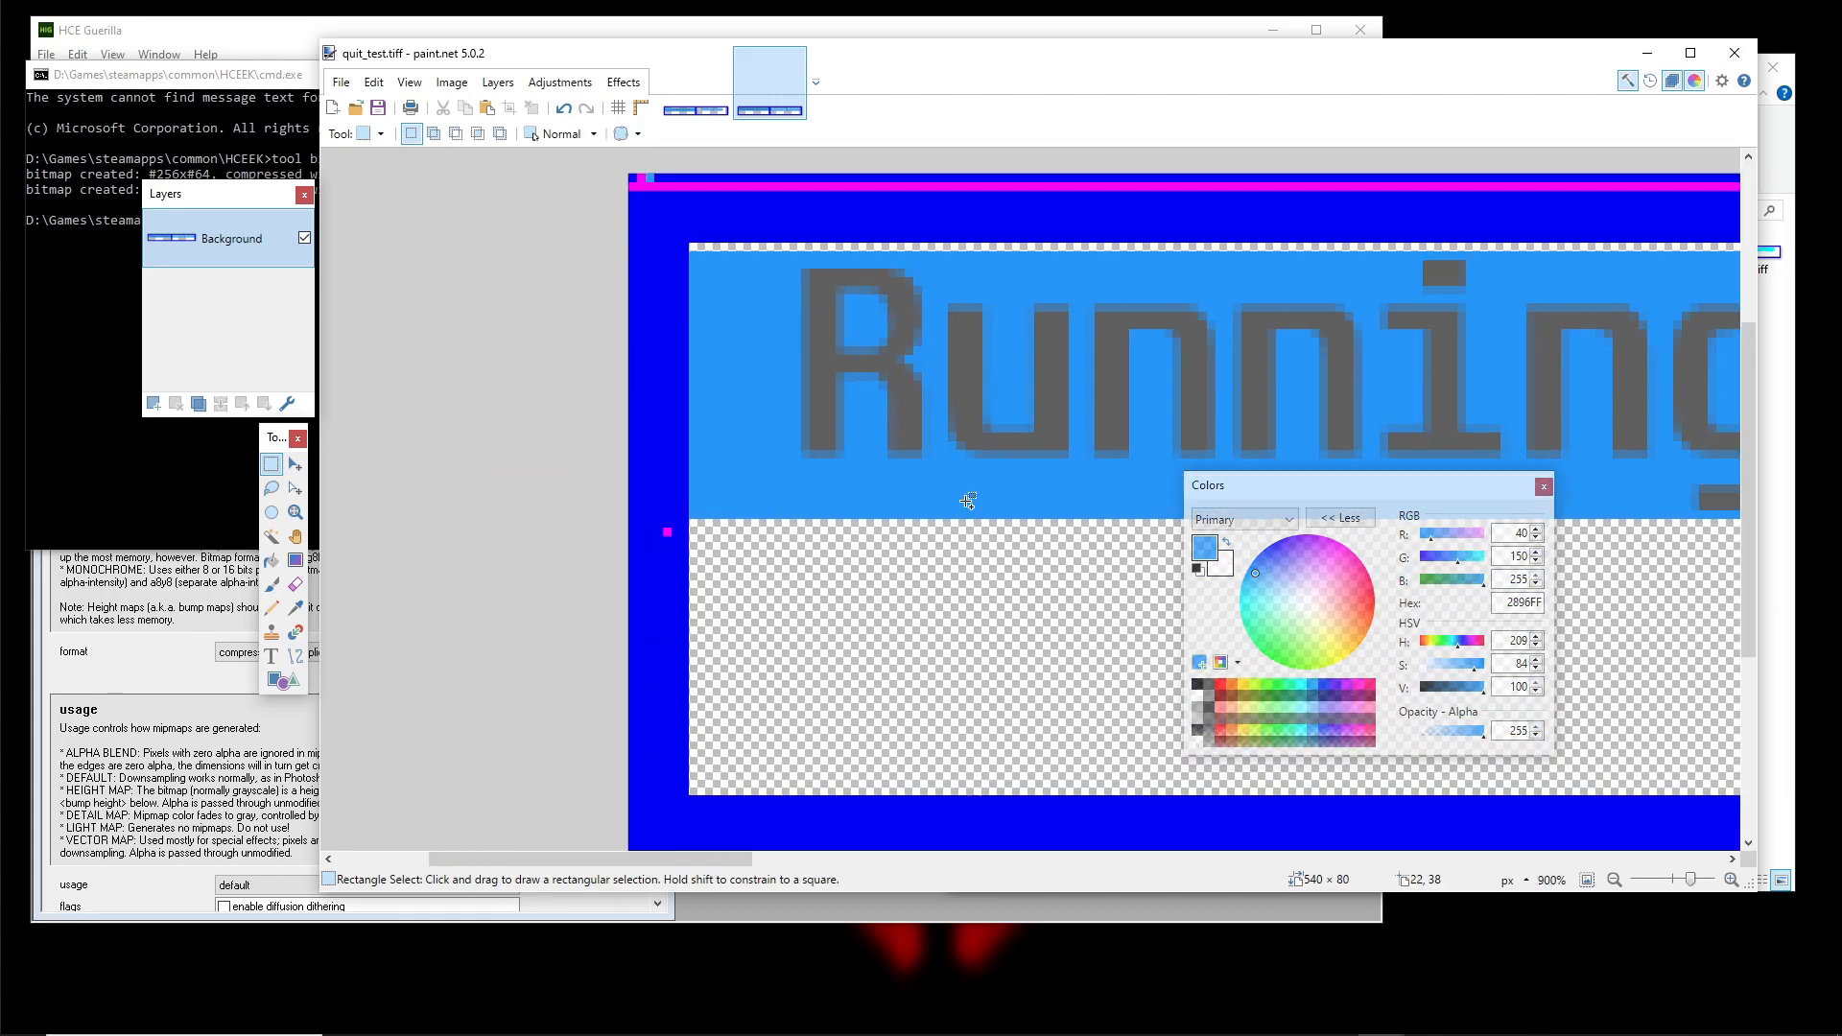
drag(966, 498, 493, 444)
drag(1132, 384, 538, 326)
drag(1343, 402, 699, 327)
scroll(892, 337, up, 1)
scroll(1041, 322, down, 2)
drag(1670, 371, 413, 392)
scroll(667, 311, down, 3)
drag(662, 308, 1483, 338)
Examine the transparent row above the light-blue strip and the marker pixels in the upper-left corner of quit_test.tiff
scroll(728, 263, up, 6)
drag(566, 347, 804, 387)
scroll(555, 366, up, 4)
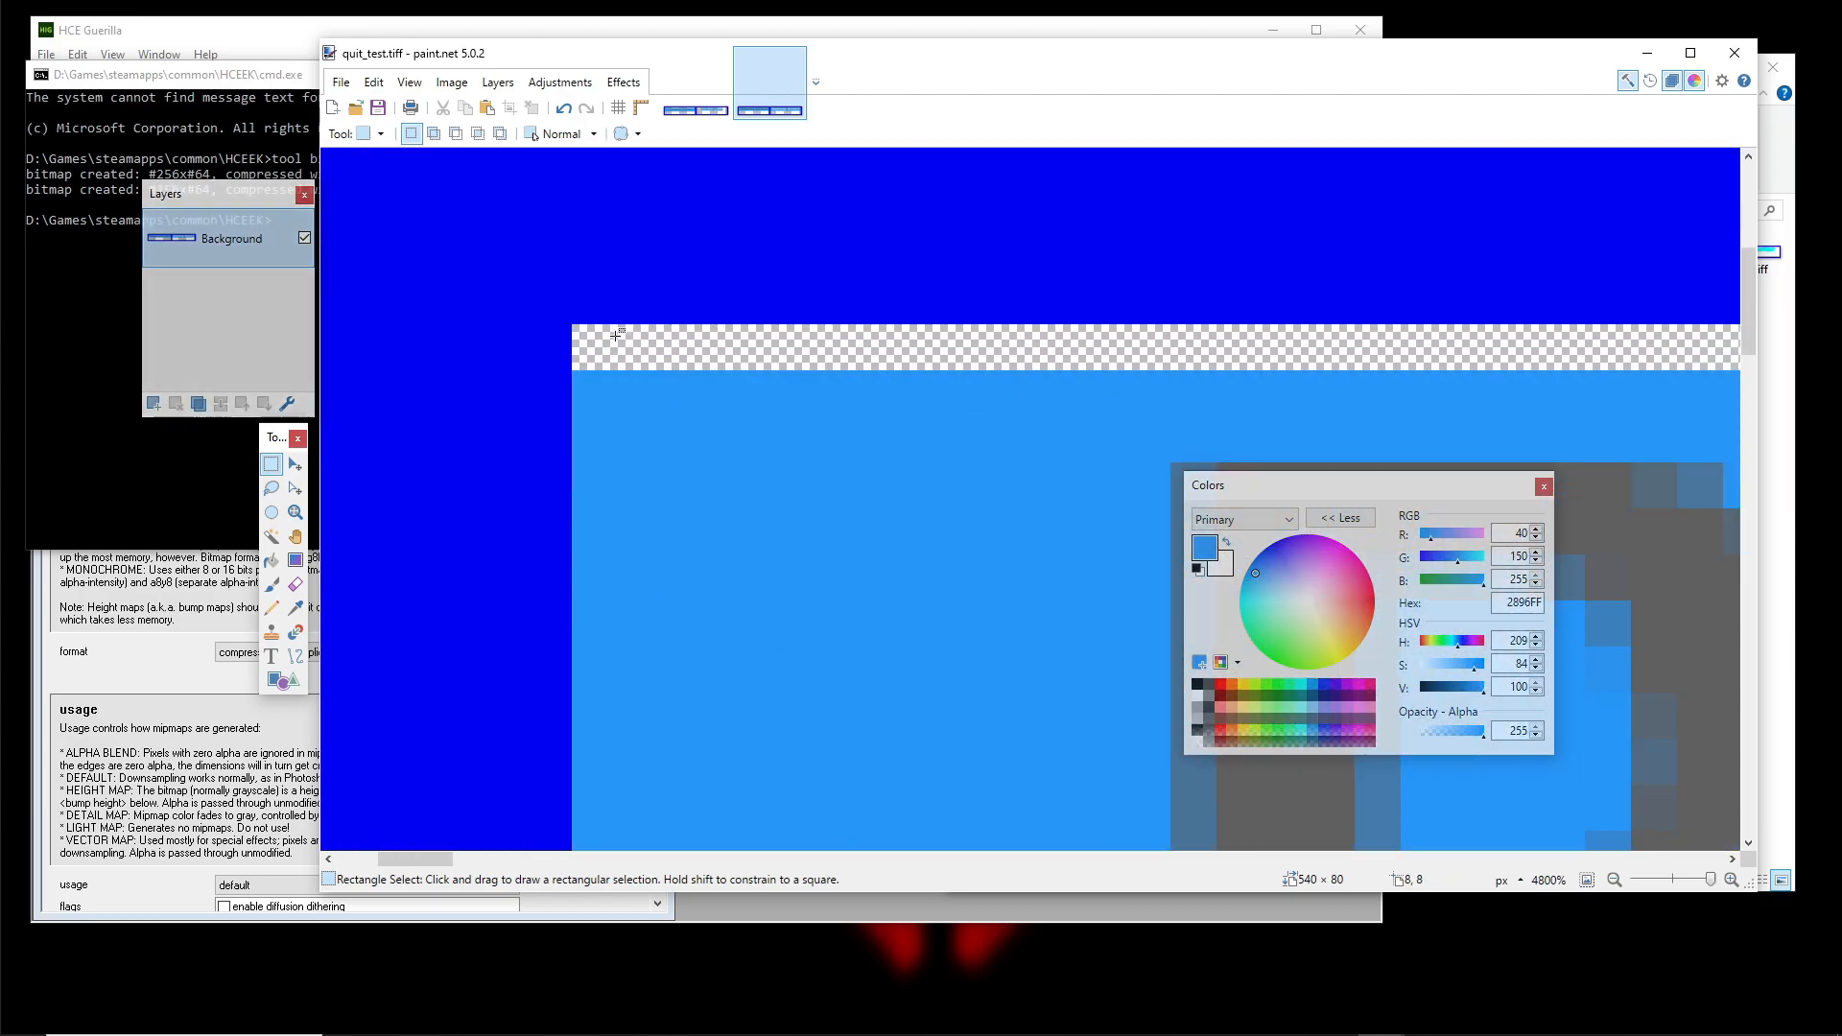
scroll(645, 342, down, 1)
drag(645, 342, 718, 519)
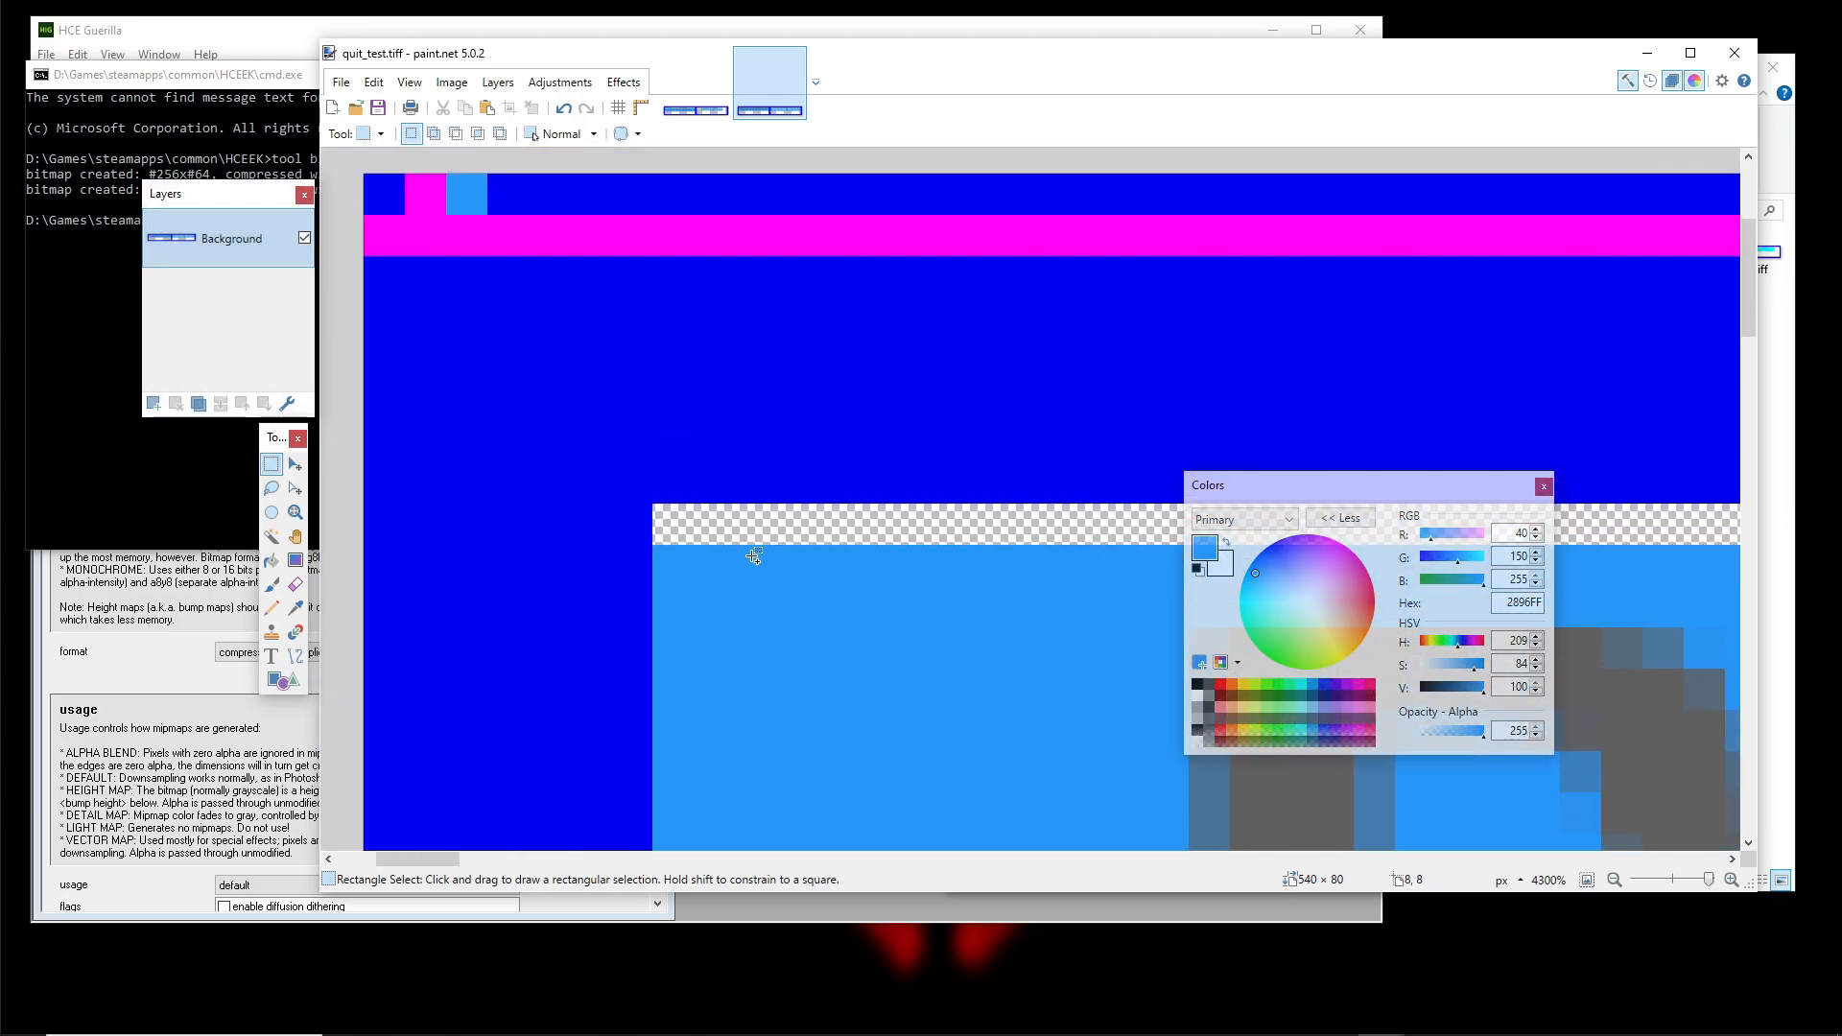
scroll(694, 520, up, 2)
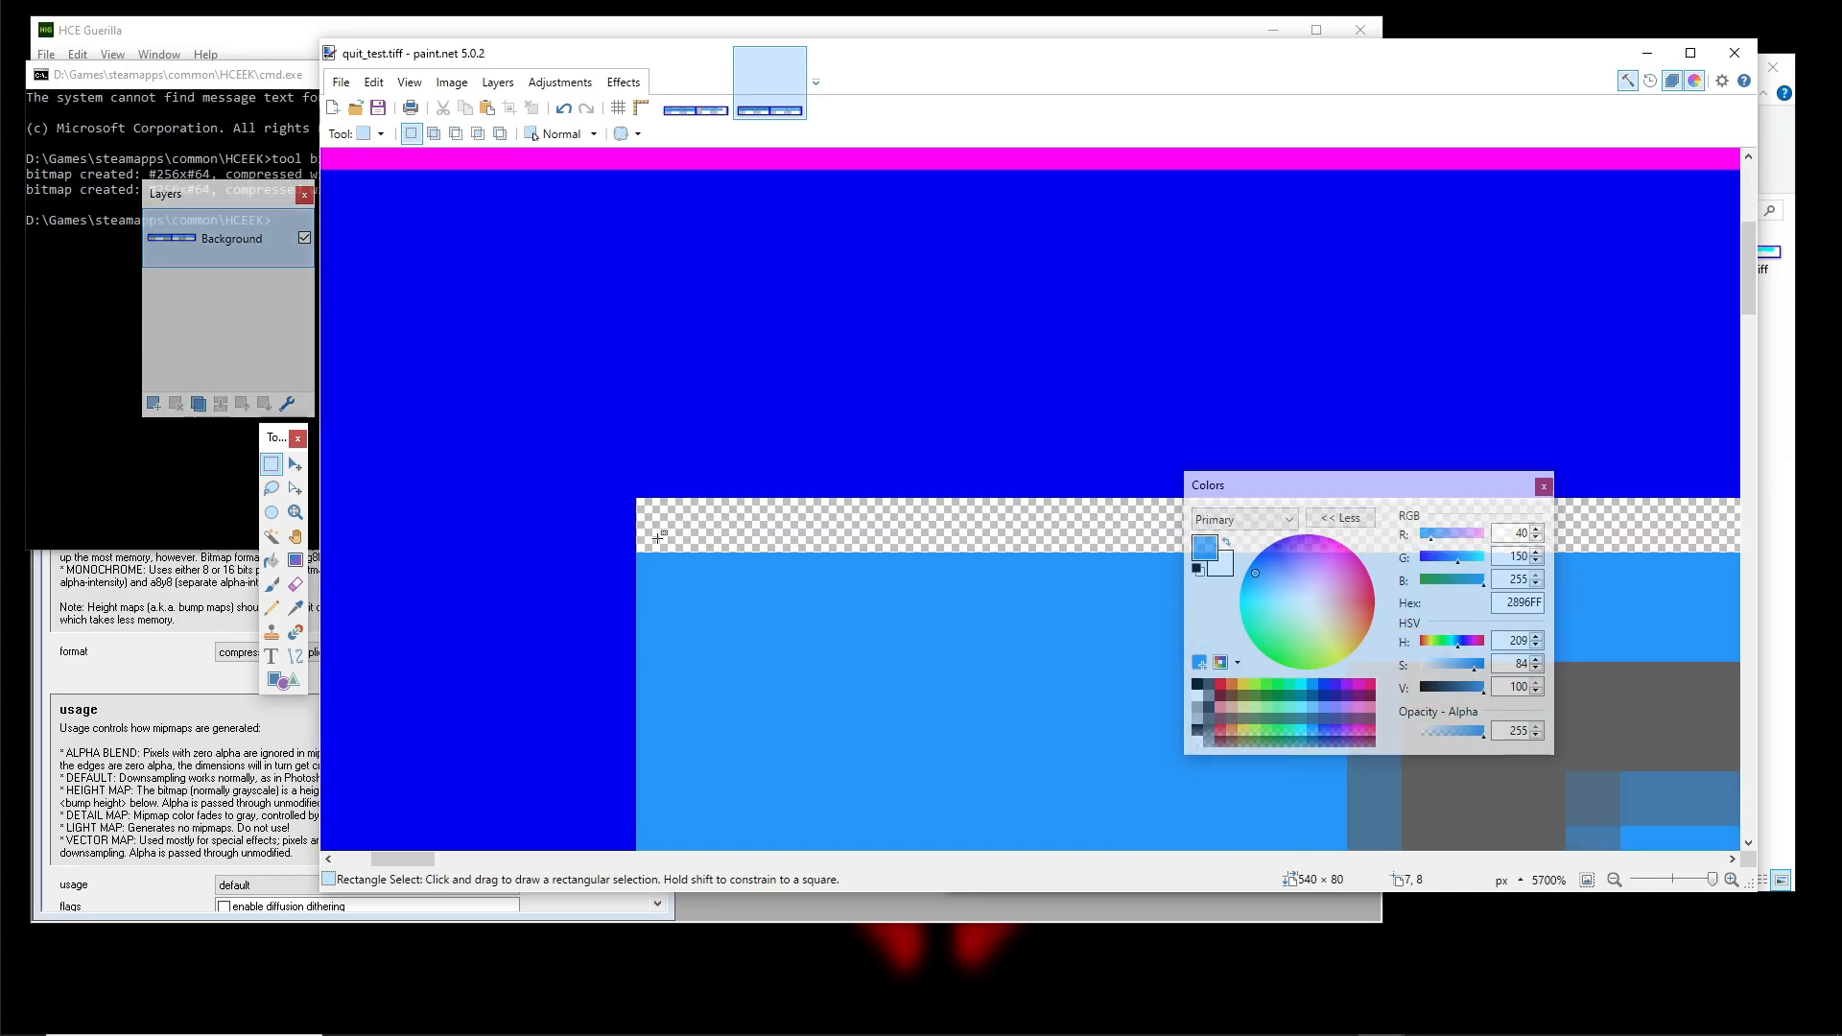
scroll(674, 511, down, 6)
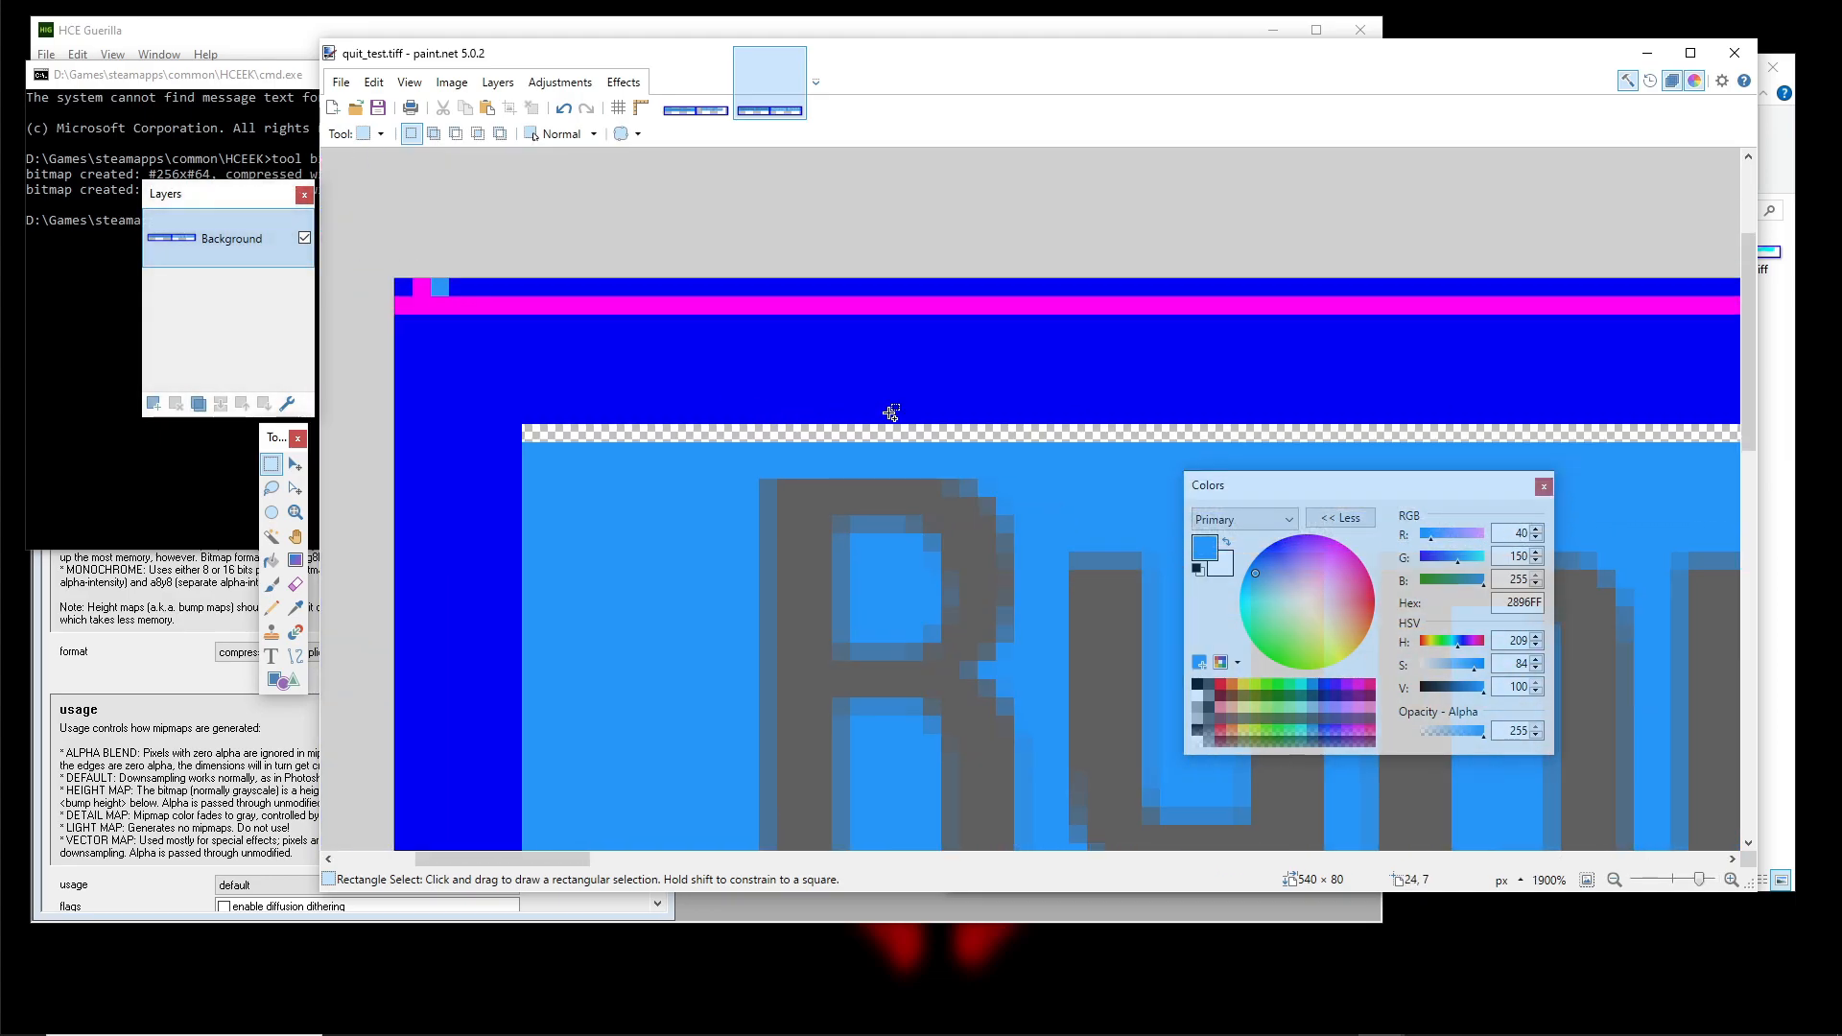
scroll(1274, 353, down, 3)
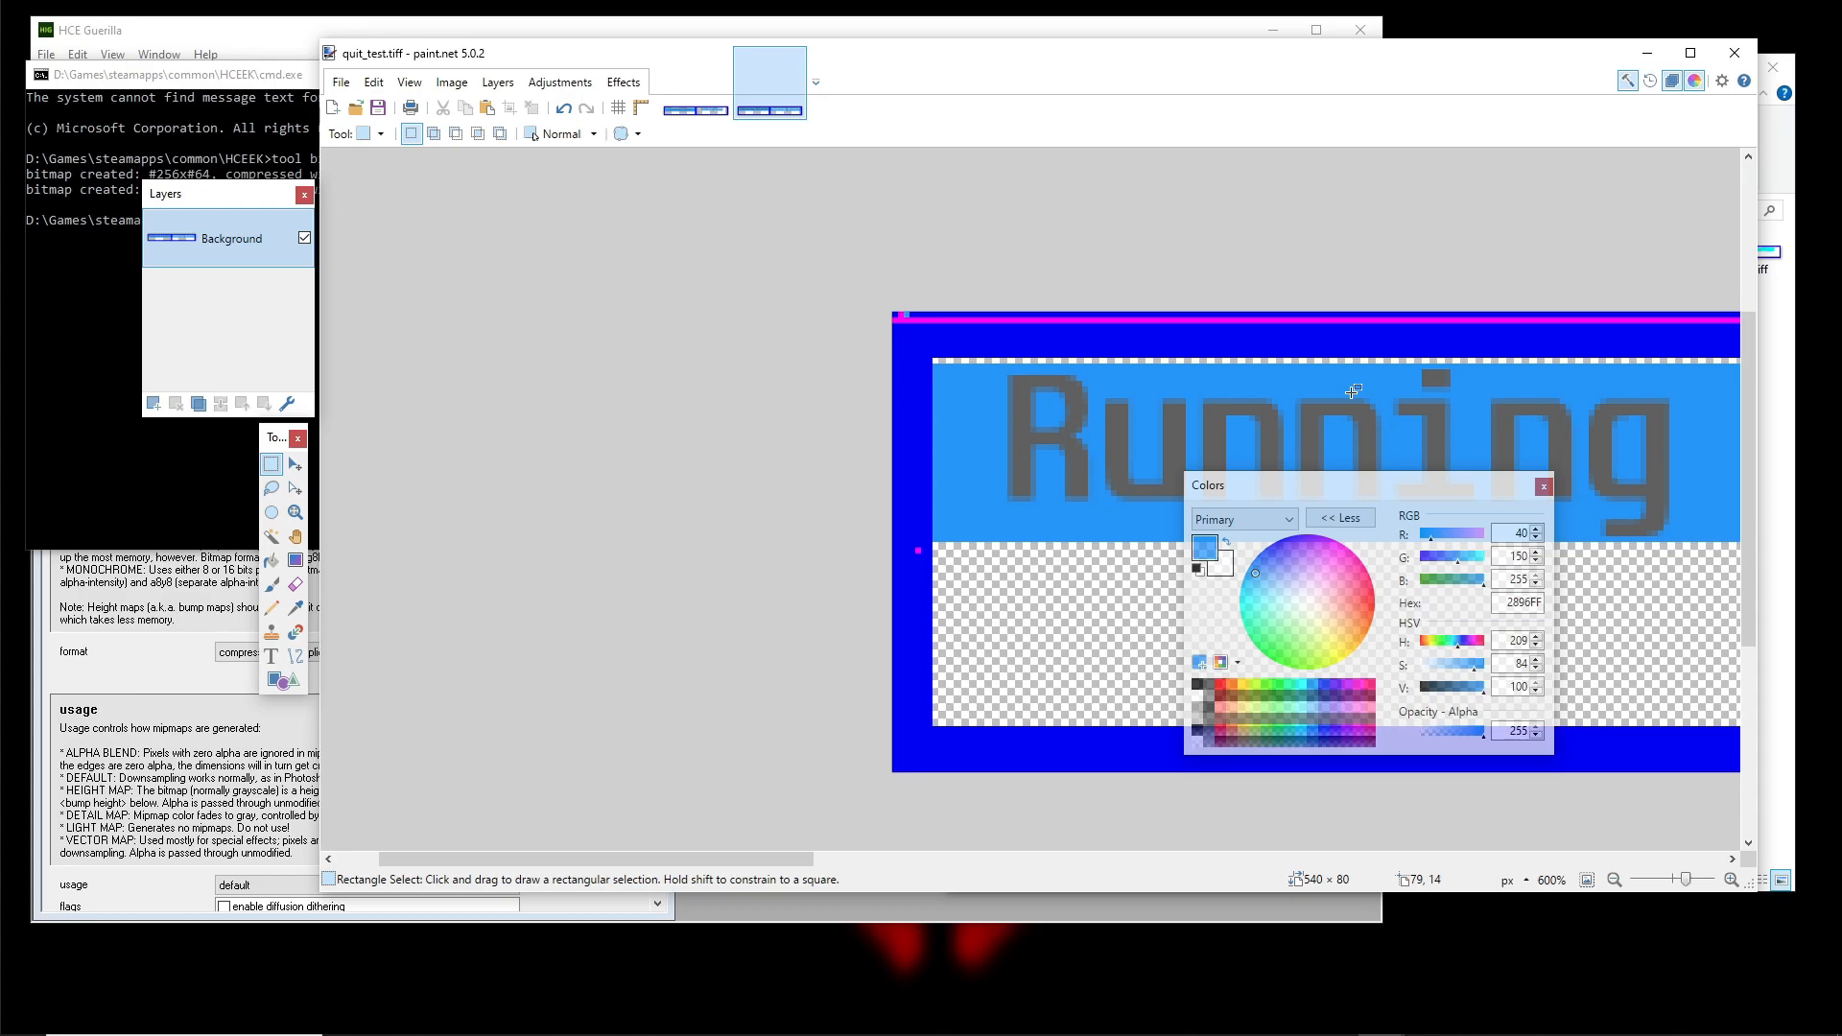
scroll(1353, 391, down, 4)
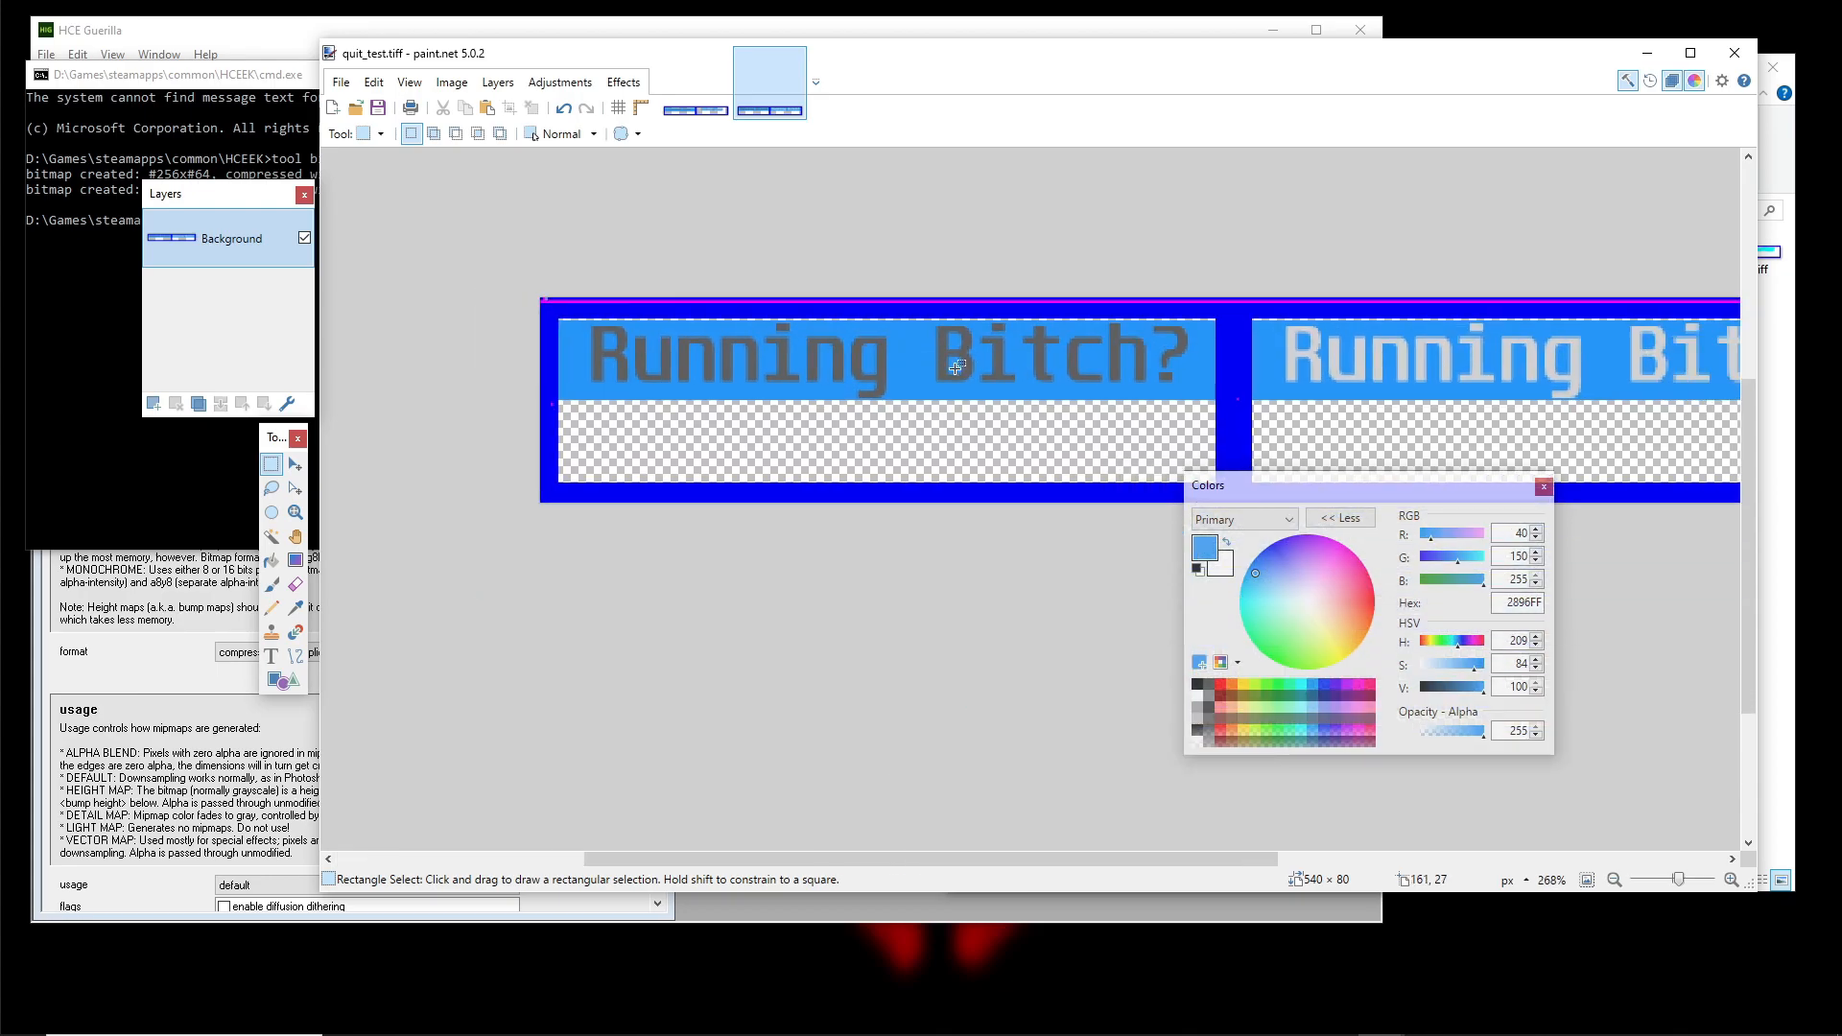
scroll(928, 394, down, 1)
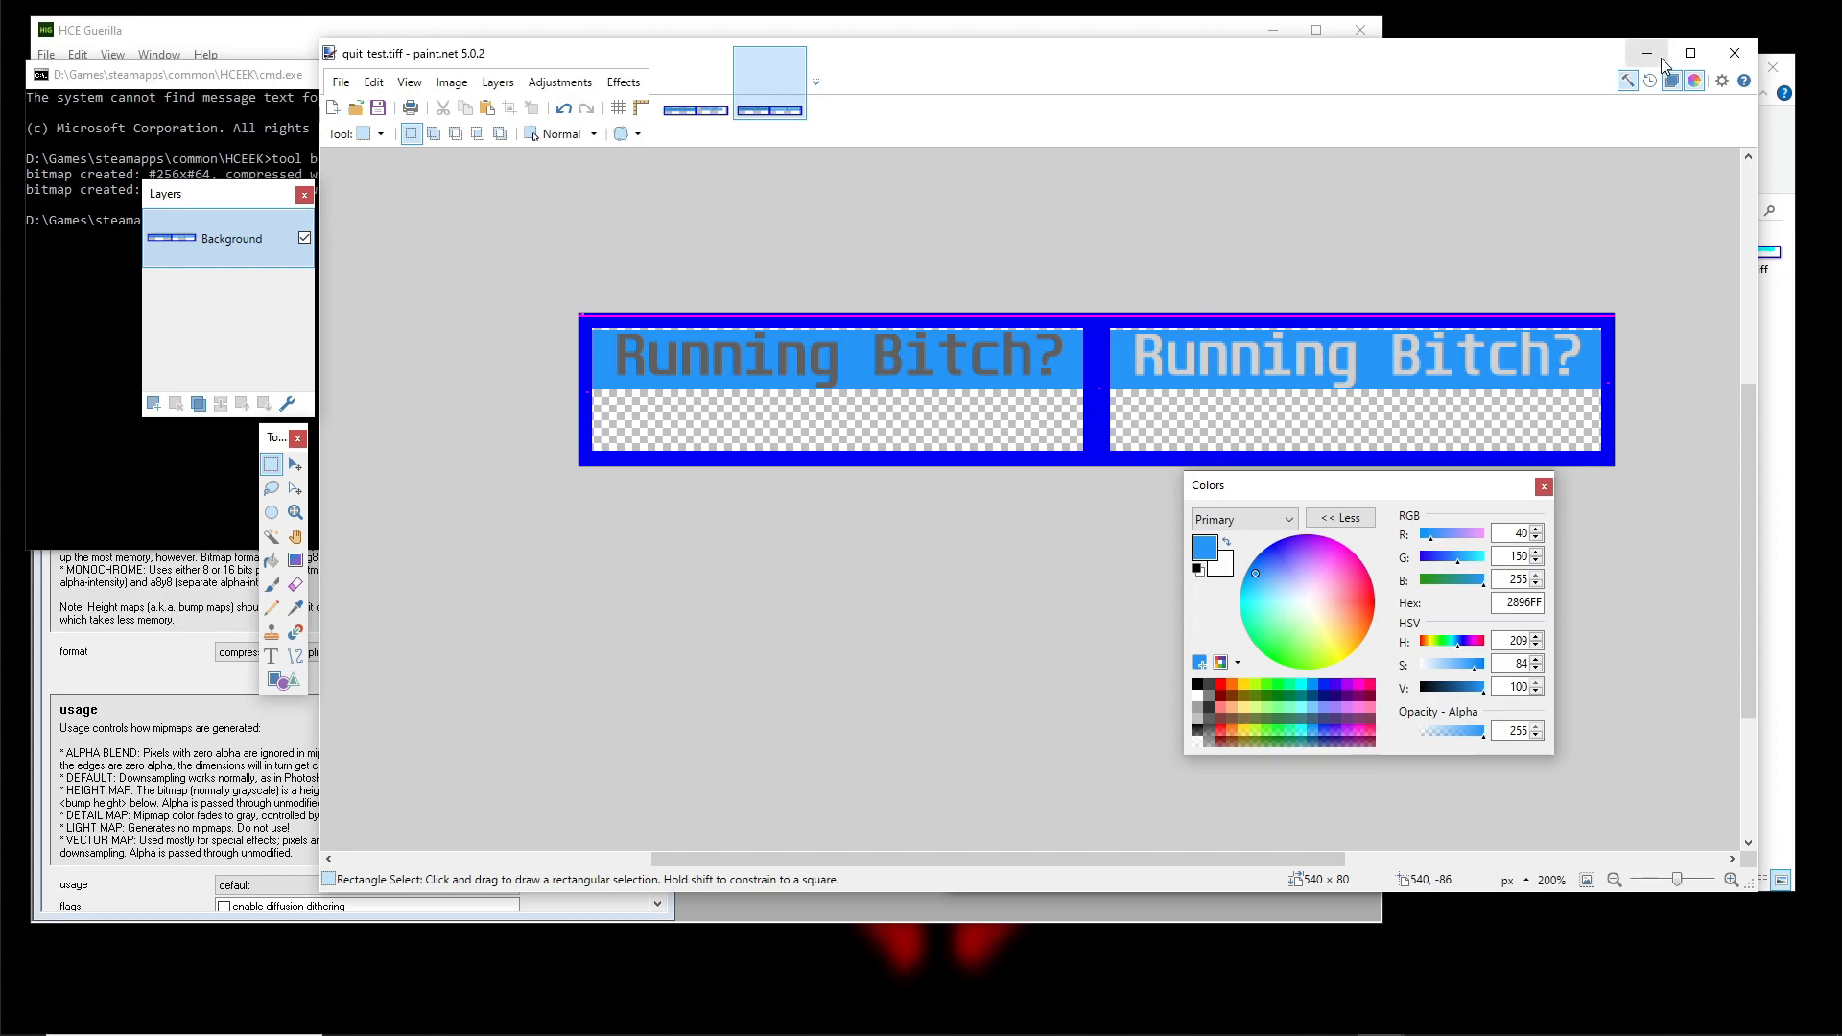
Switch back to File Explorer and open the tags folder inside HCEEK
click(1734, 52)
click(901, 466)
click(797, 658)
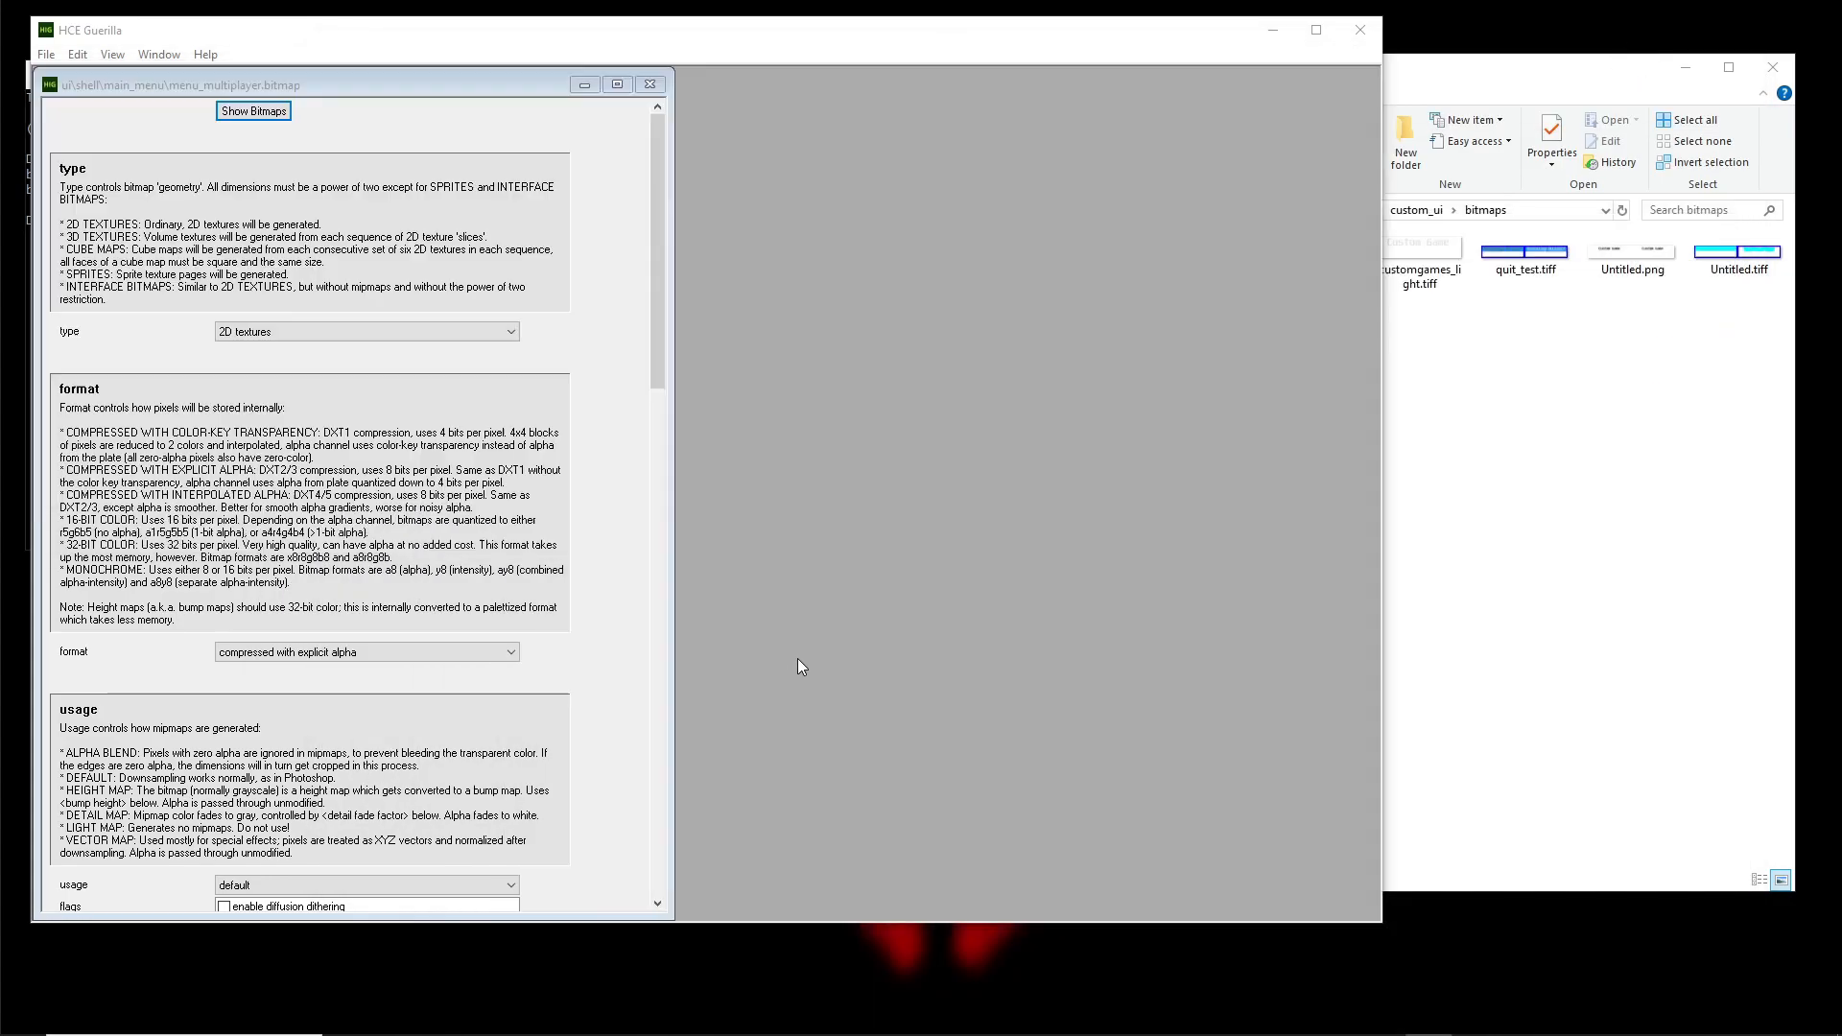
click(1439, 336)
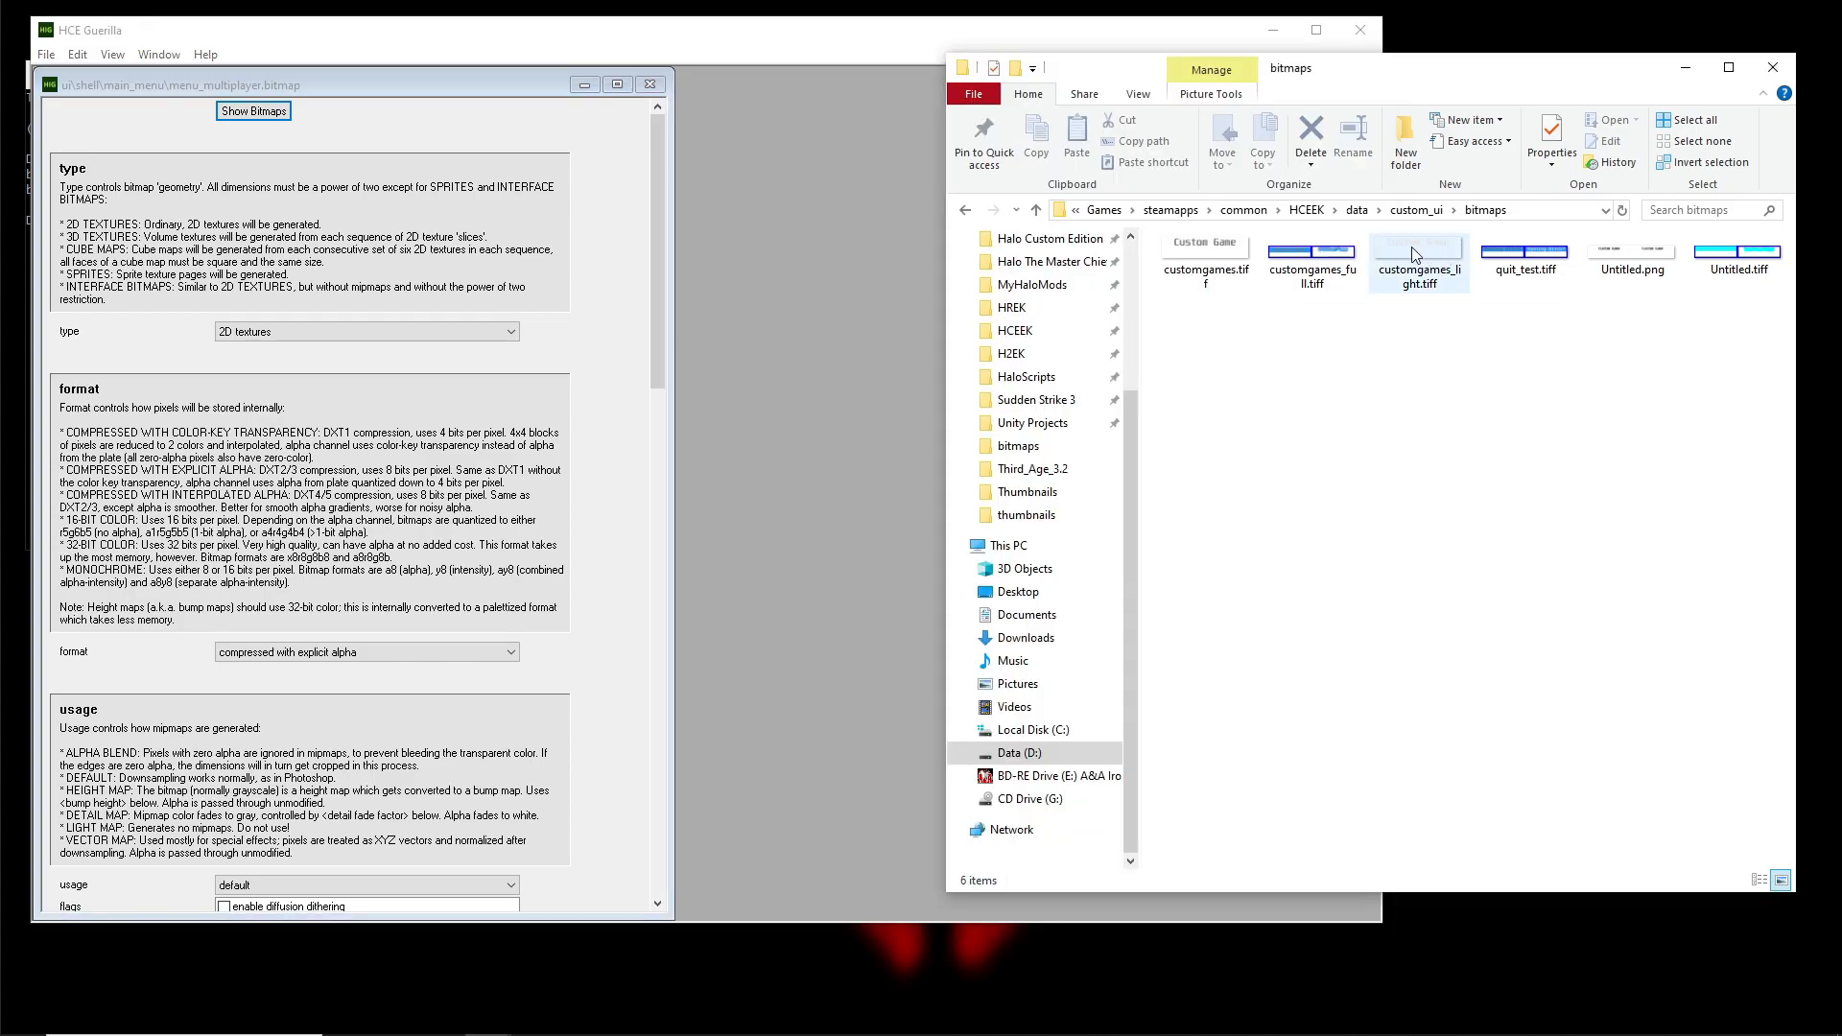
click(1307, 210)
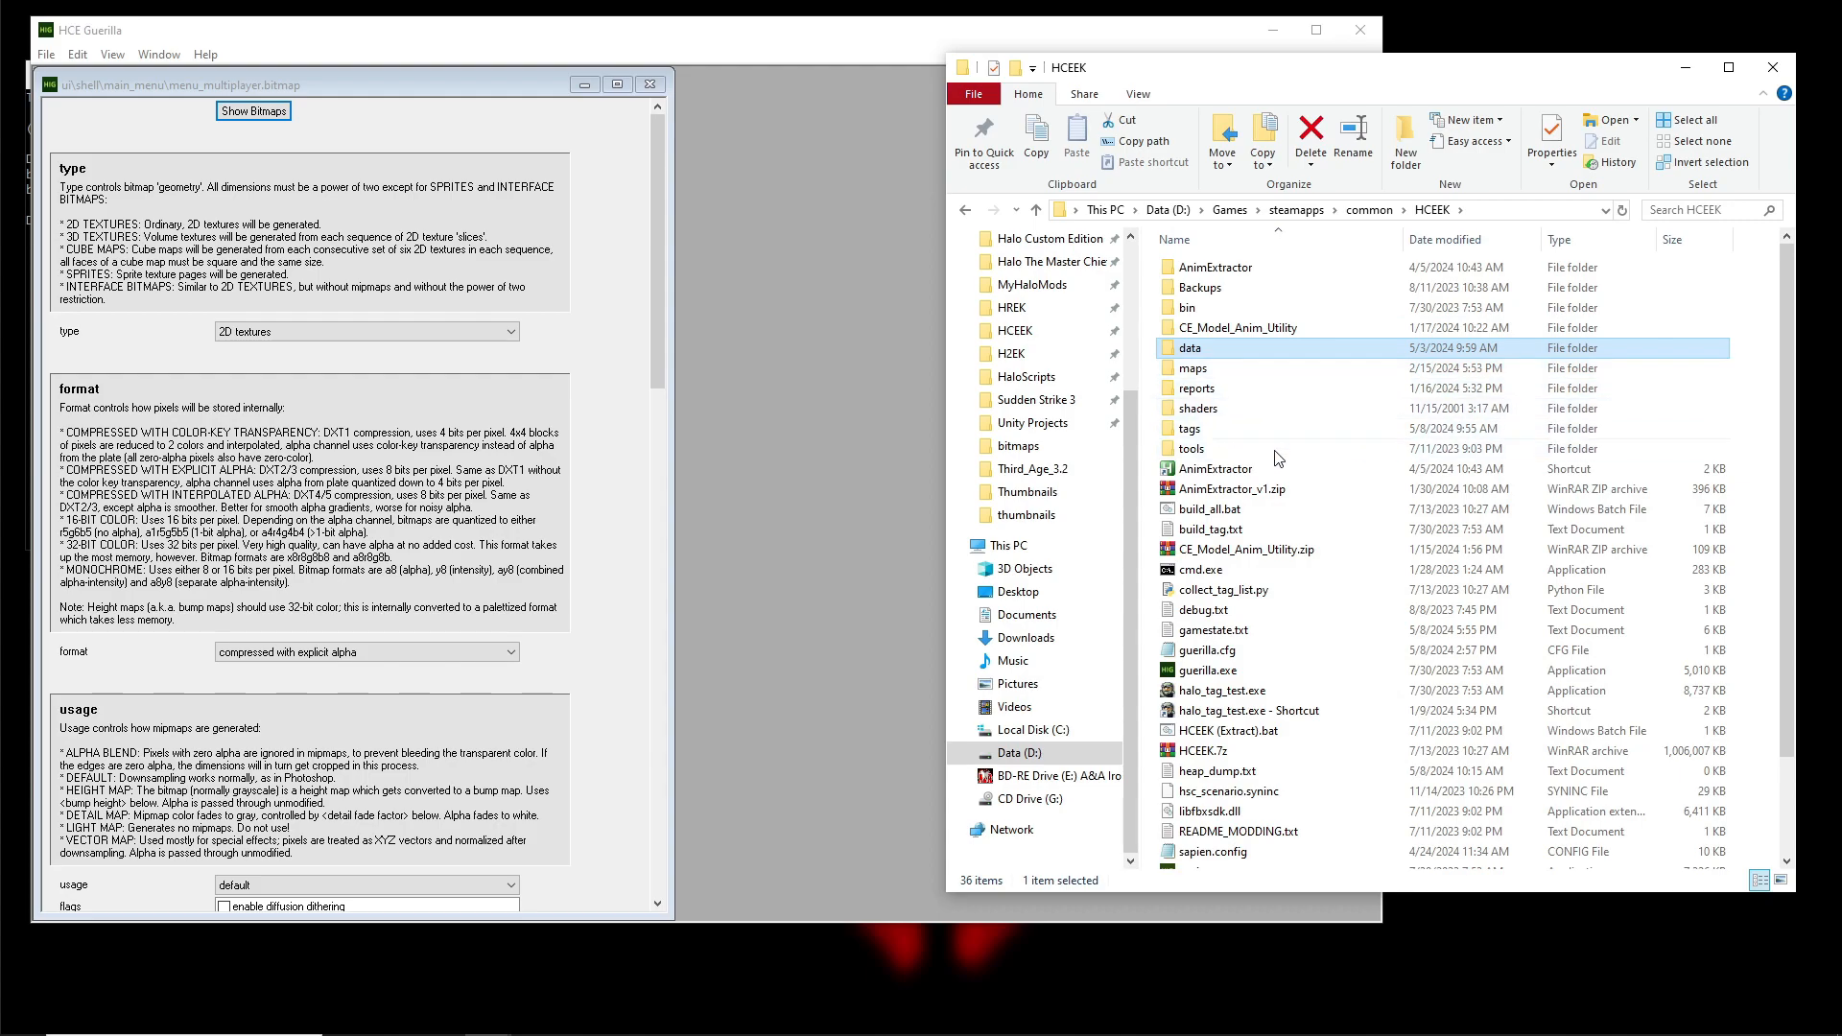
double_click(1194, 428)
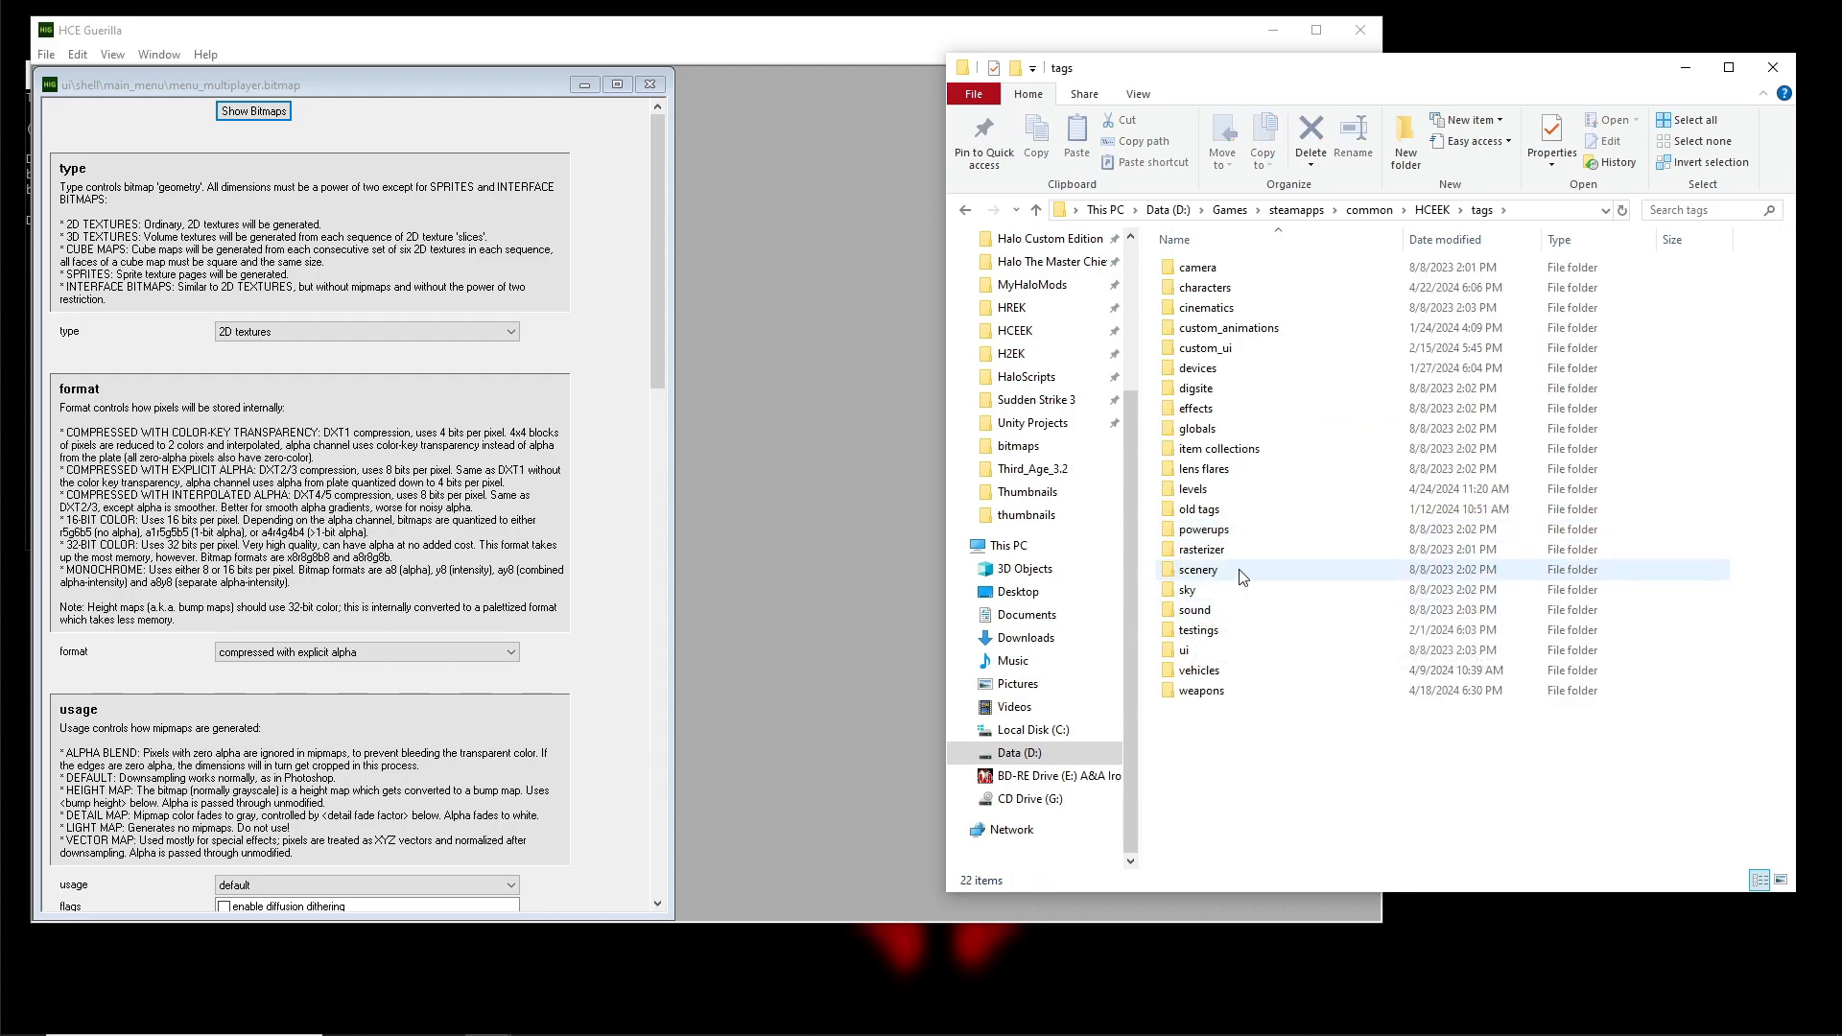
Open the ui\shell\main_menu folder inside tags and select menu_quit.bitmap
double_click(1199, 649)
double_click(1204, 347)
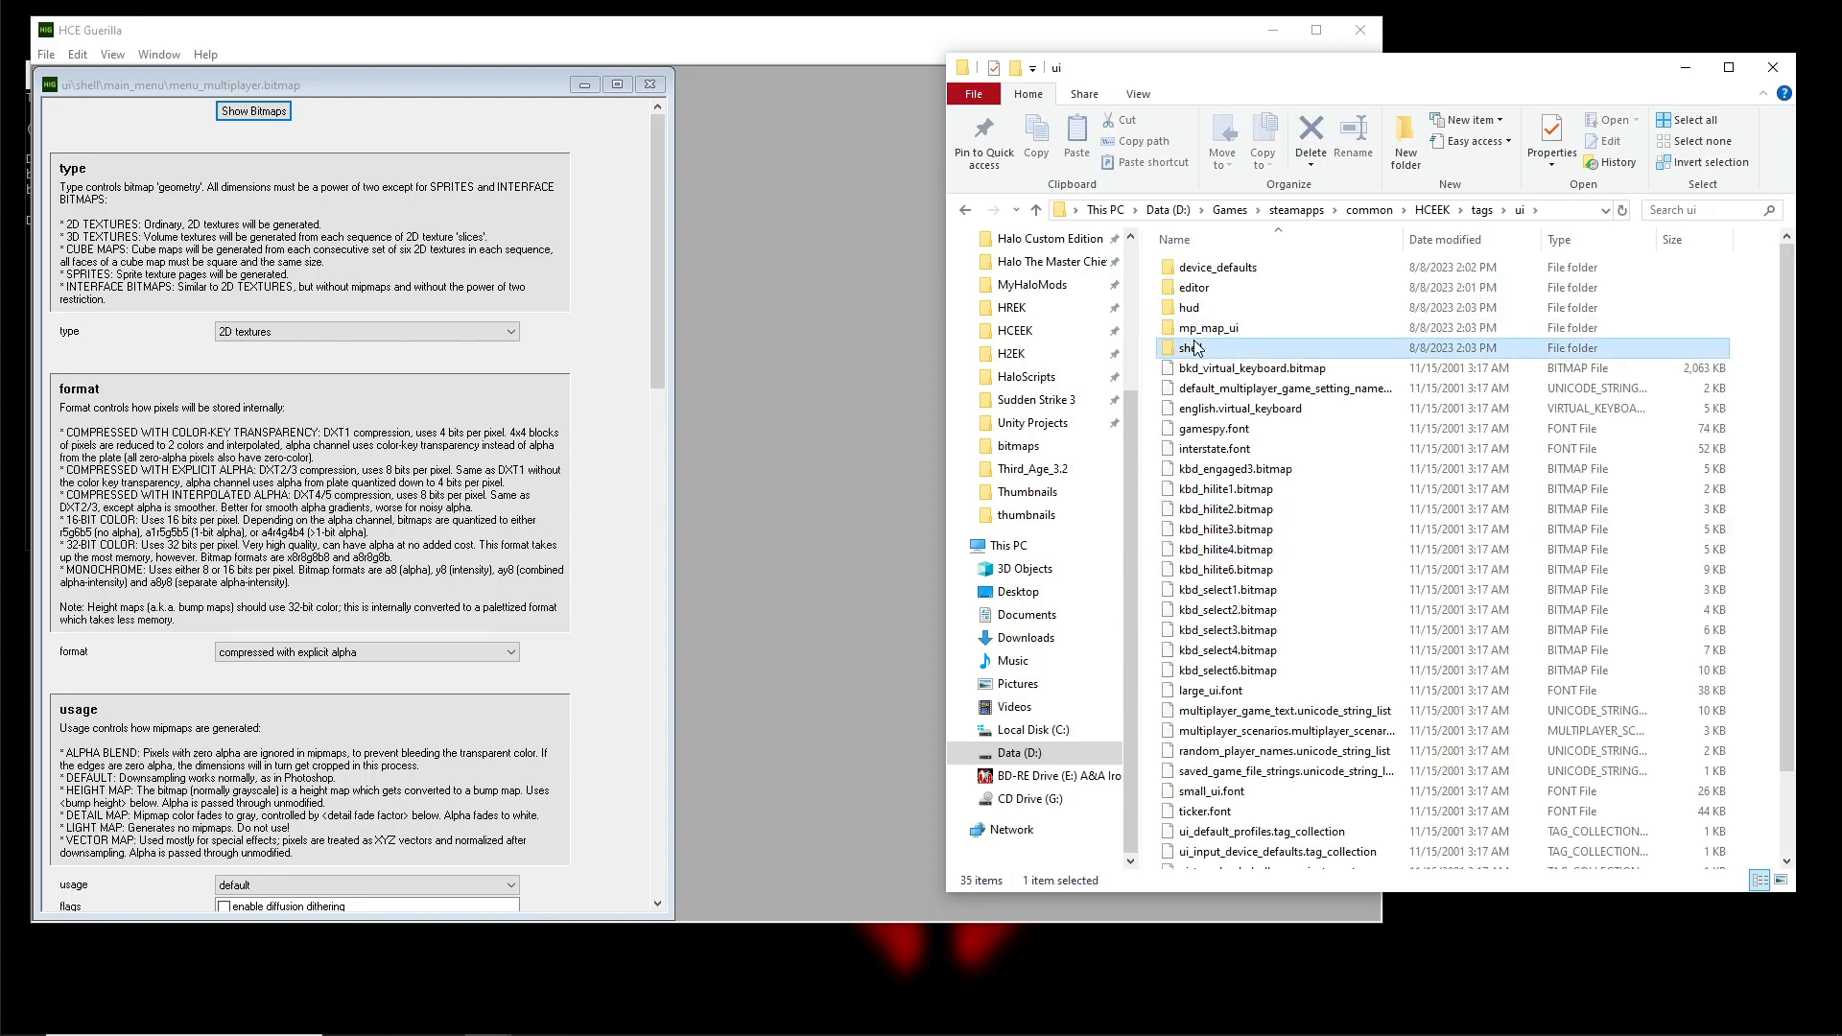
double_click(1274, 341)
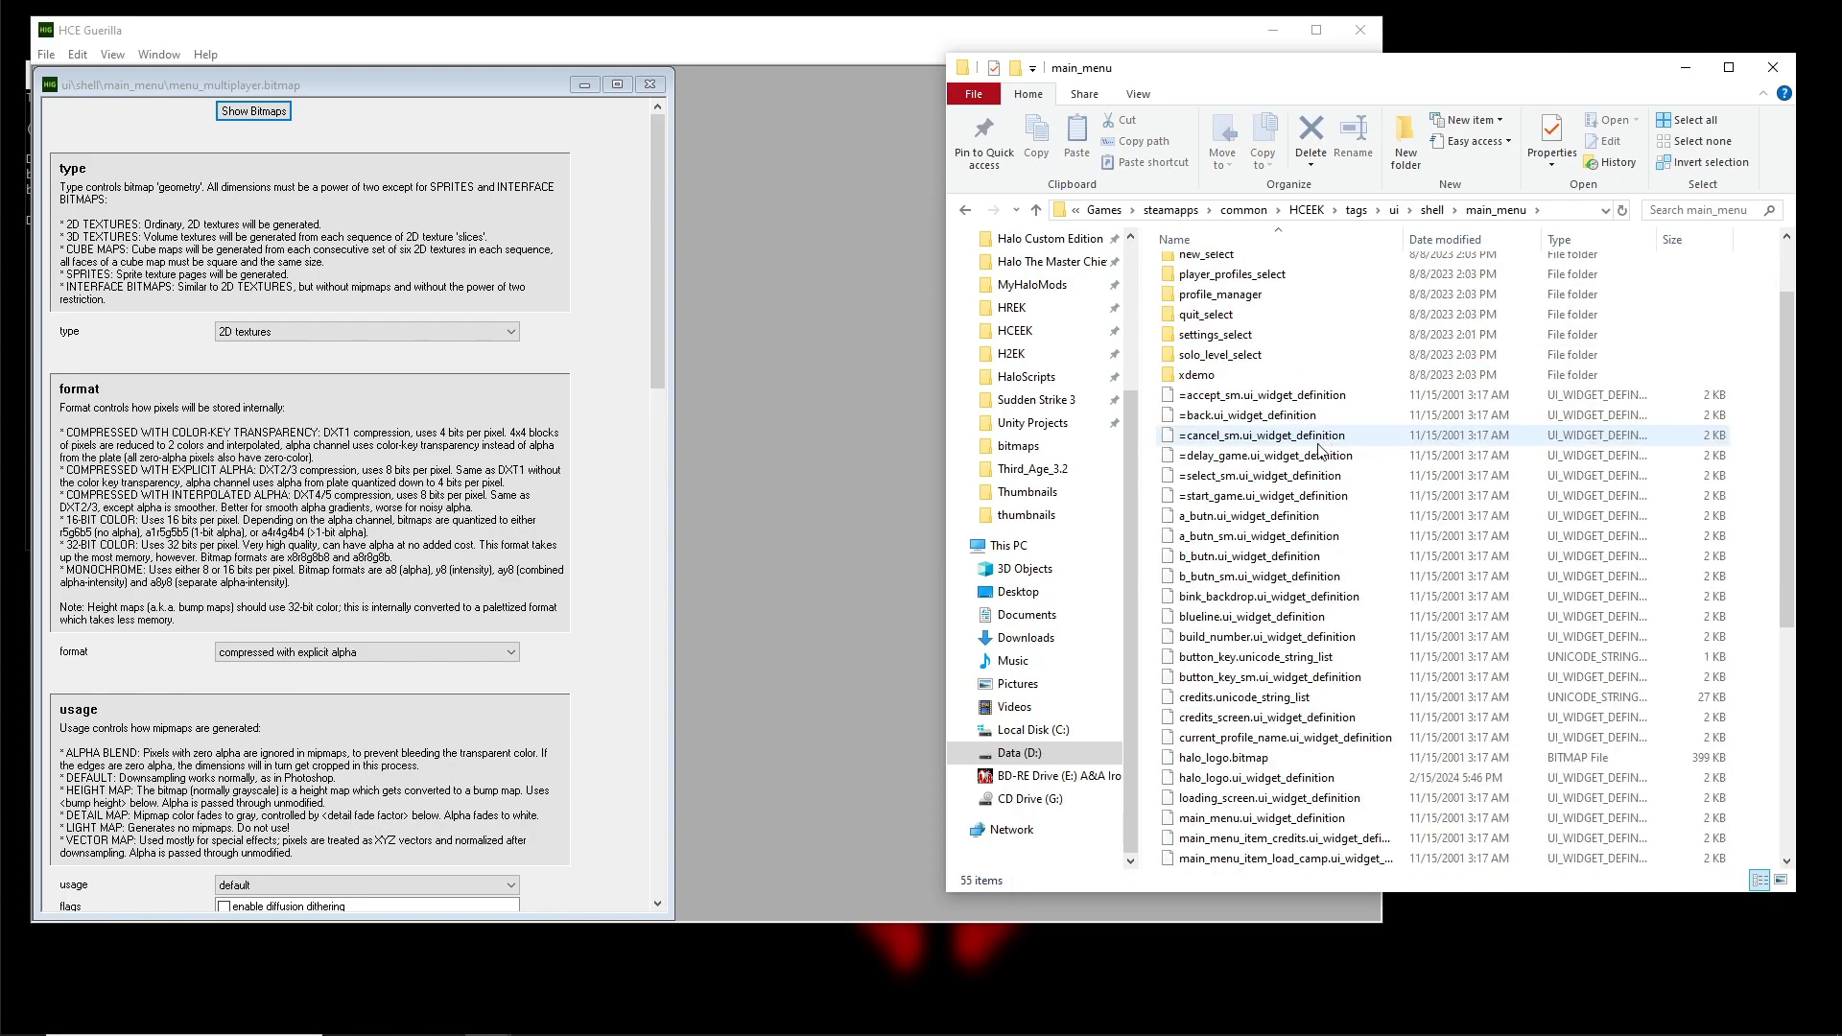
scroll(1316, 526, down, 8)
scroll(1316, 526, up, 3)
scroll(1310, 624, down, 3)
click(1247, 760)
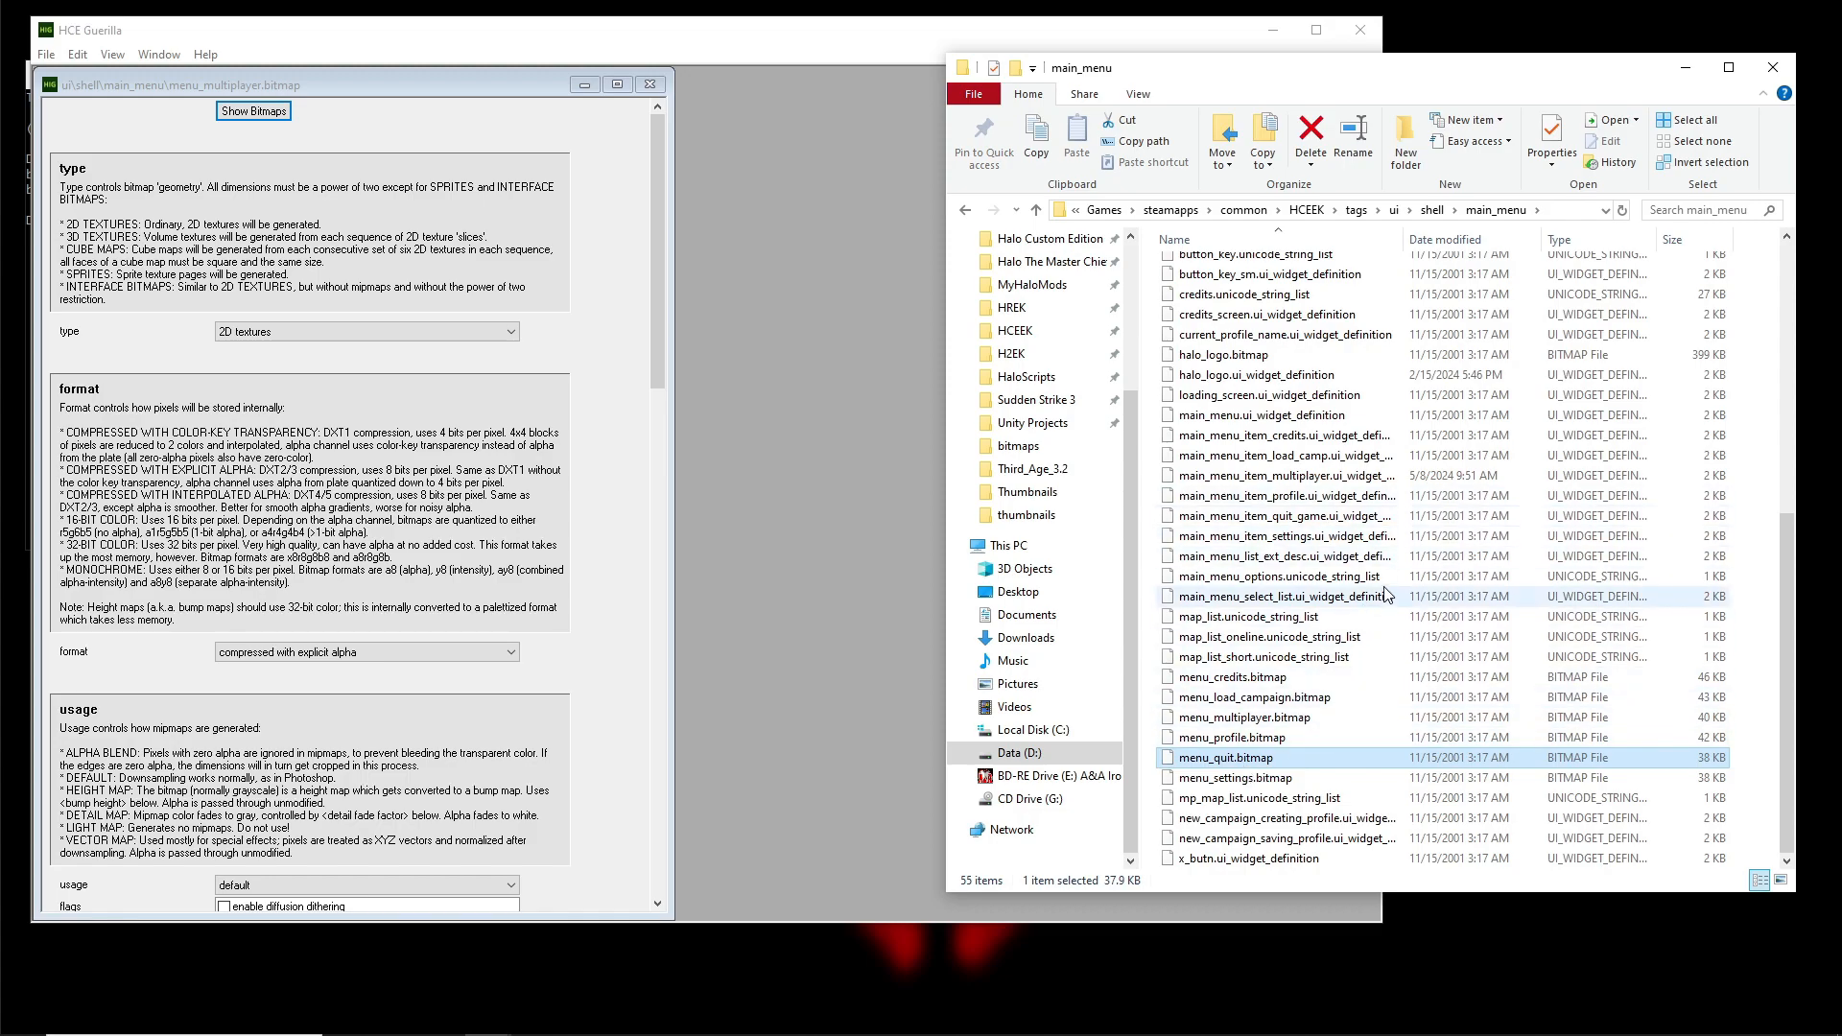
Open main_menu_item_quit_game.ui_widget_definition from the main_menu folder in Guerilla and check its background bitmap path
click(1249, 523)
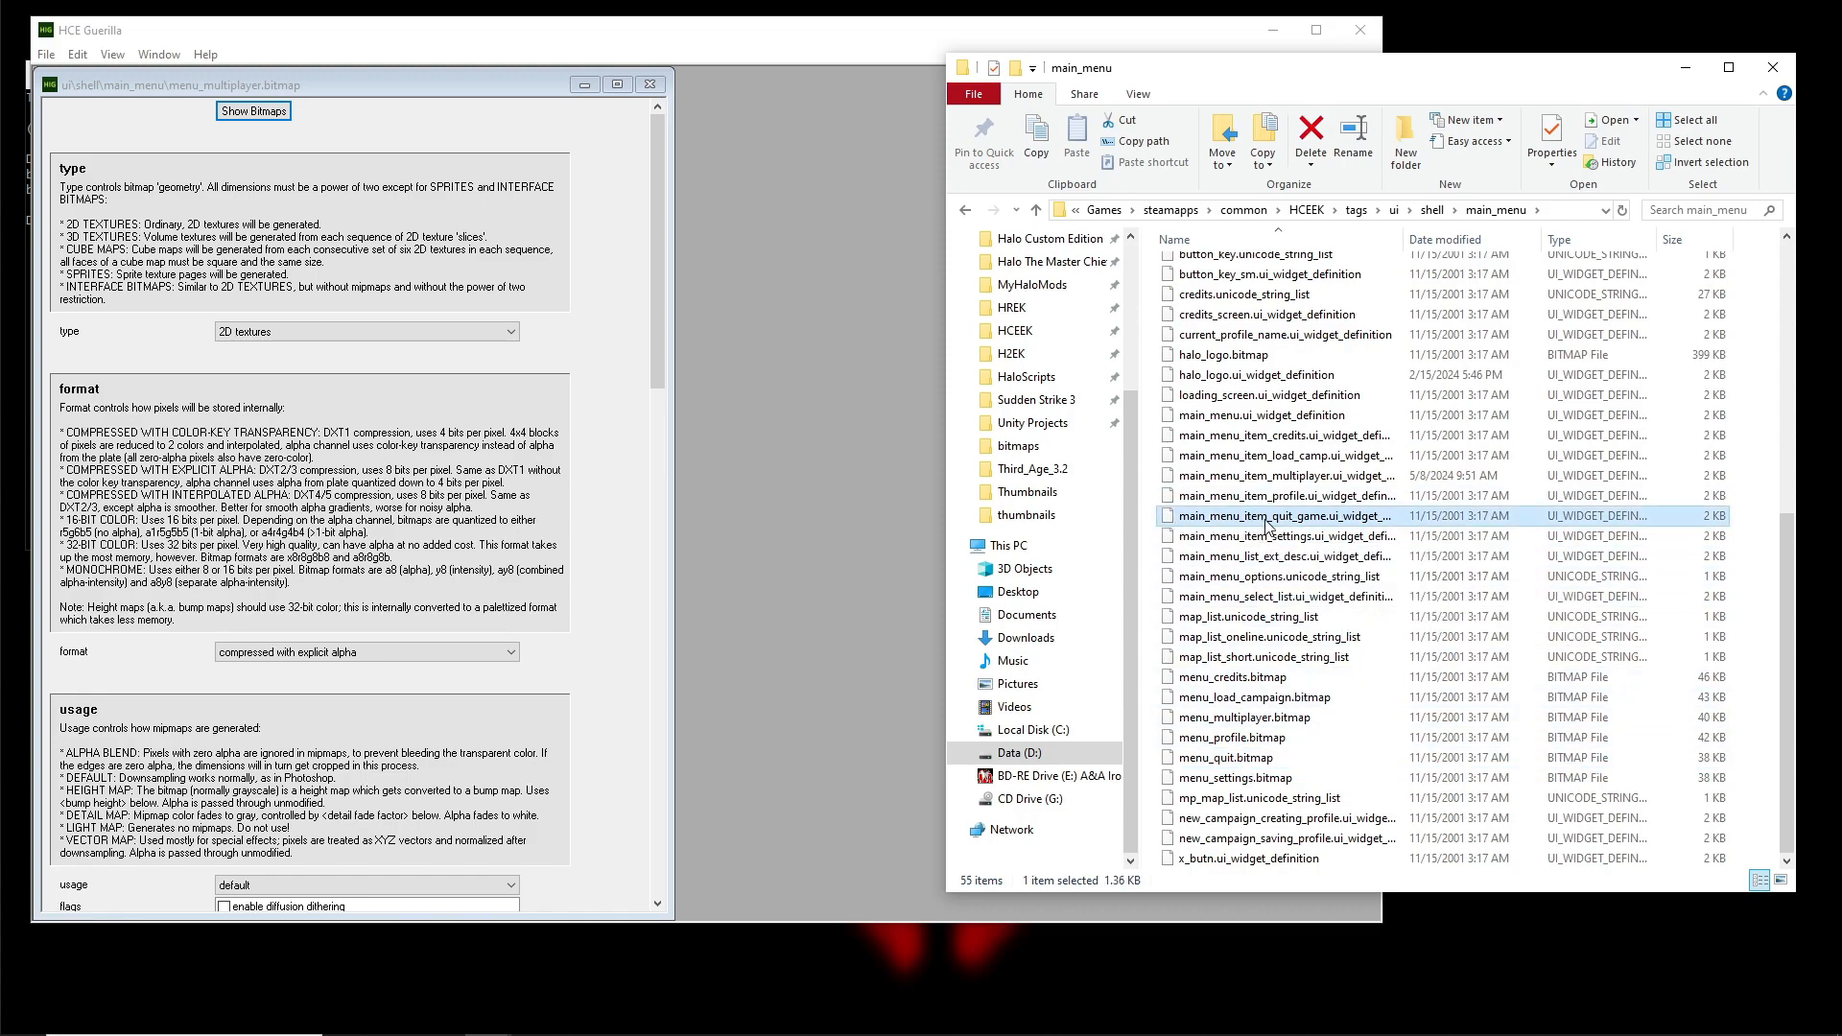
drag(1333, 526, 854, 369)
drag(599, 153, 1040, 102)
drag(814, 531, 1042, 526)
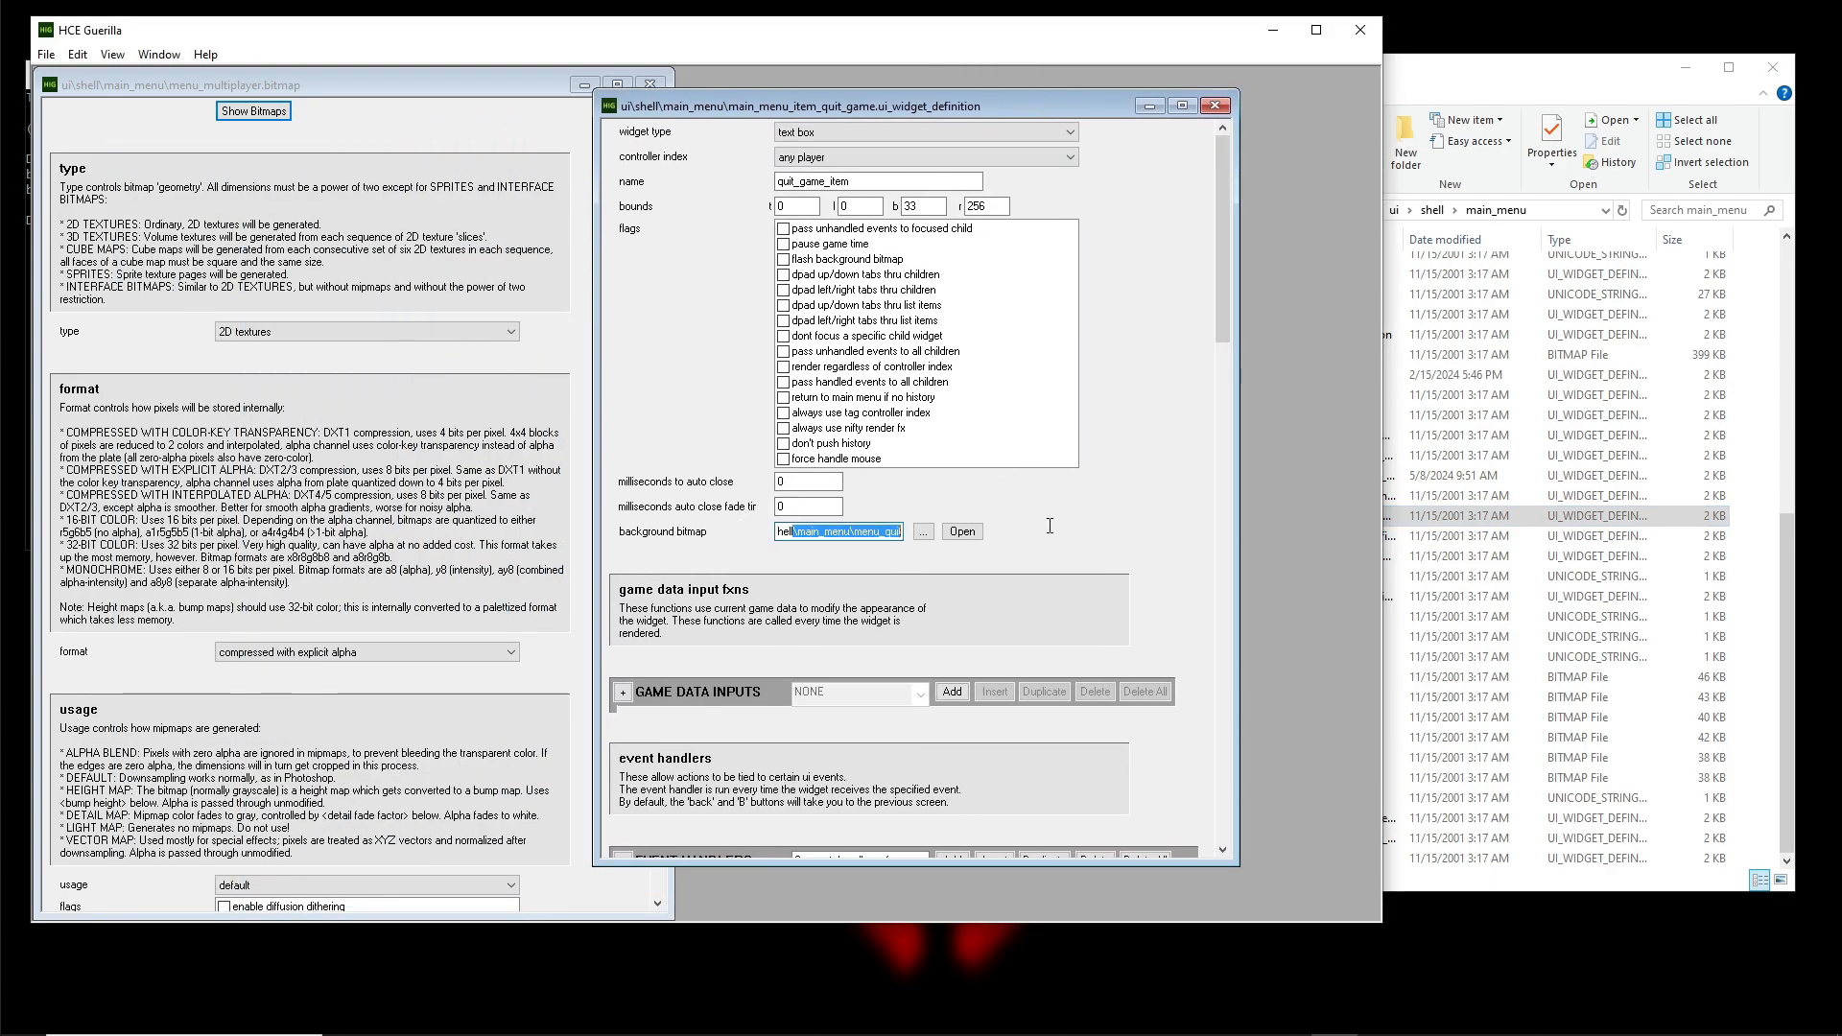
mouse_move(834, 535)
mouse_down()
mouse_move(768, 529)
mouse_move(848, 533)
mouse_up()
Set the quit game widget's background bitmap to quit_test.bitmap from tags\custom_ui\bitmaps and check the new path
click(919, 531)
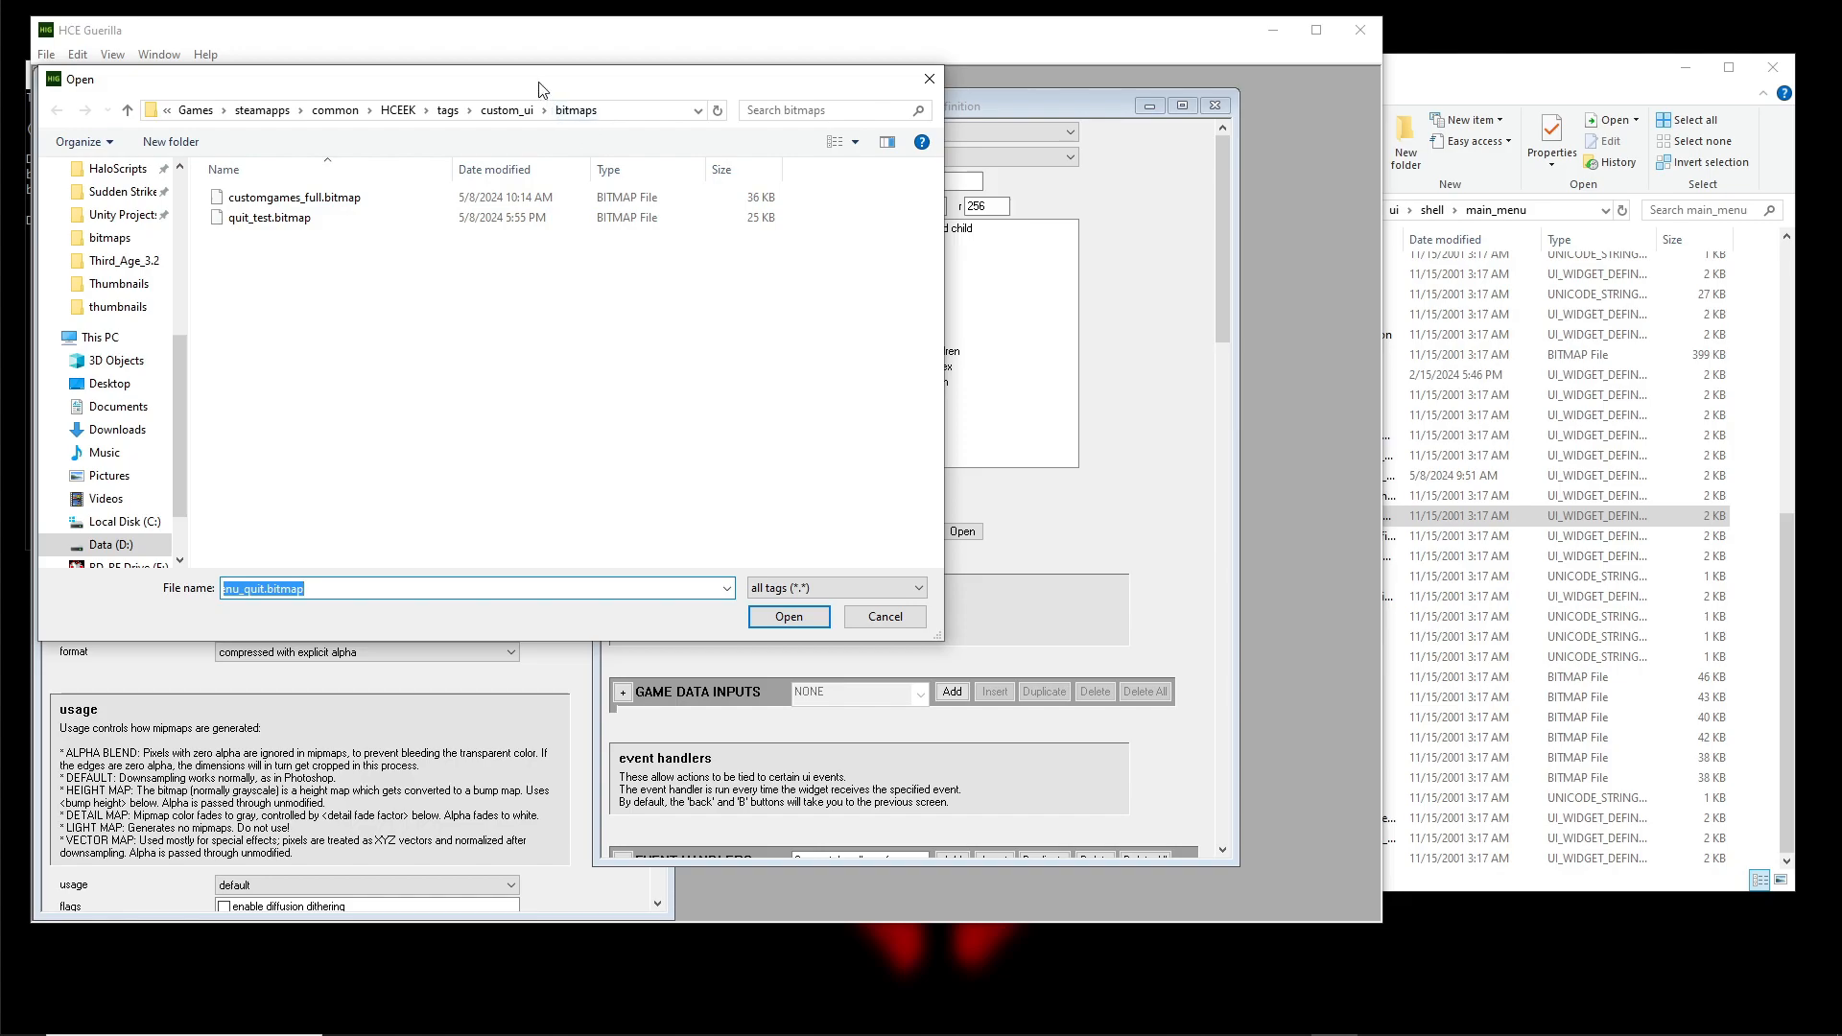
drag(539, 83, 641, 110)
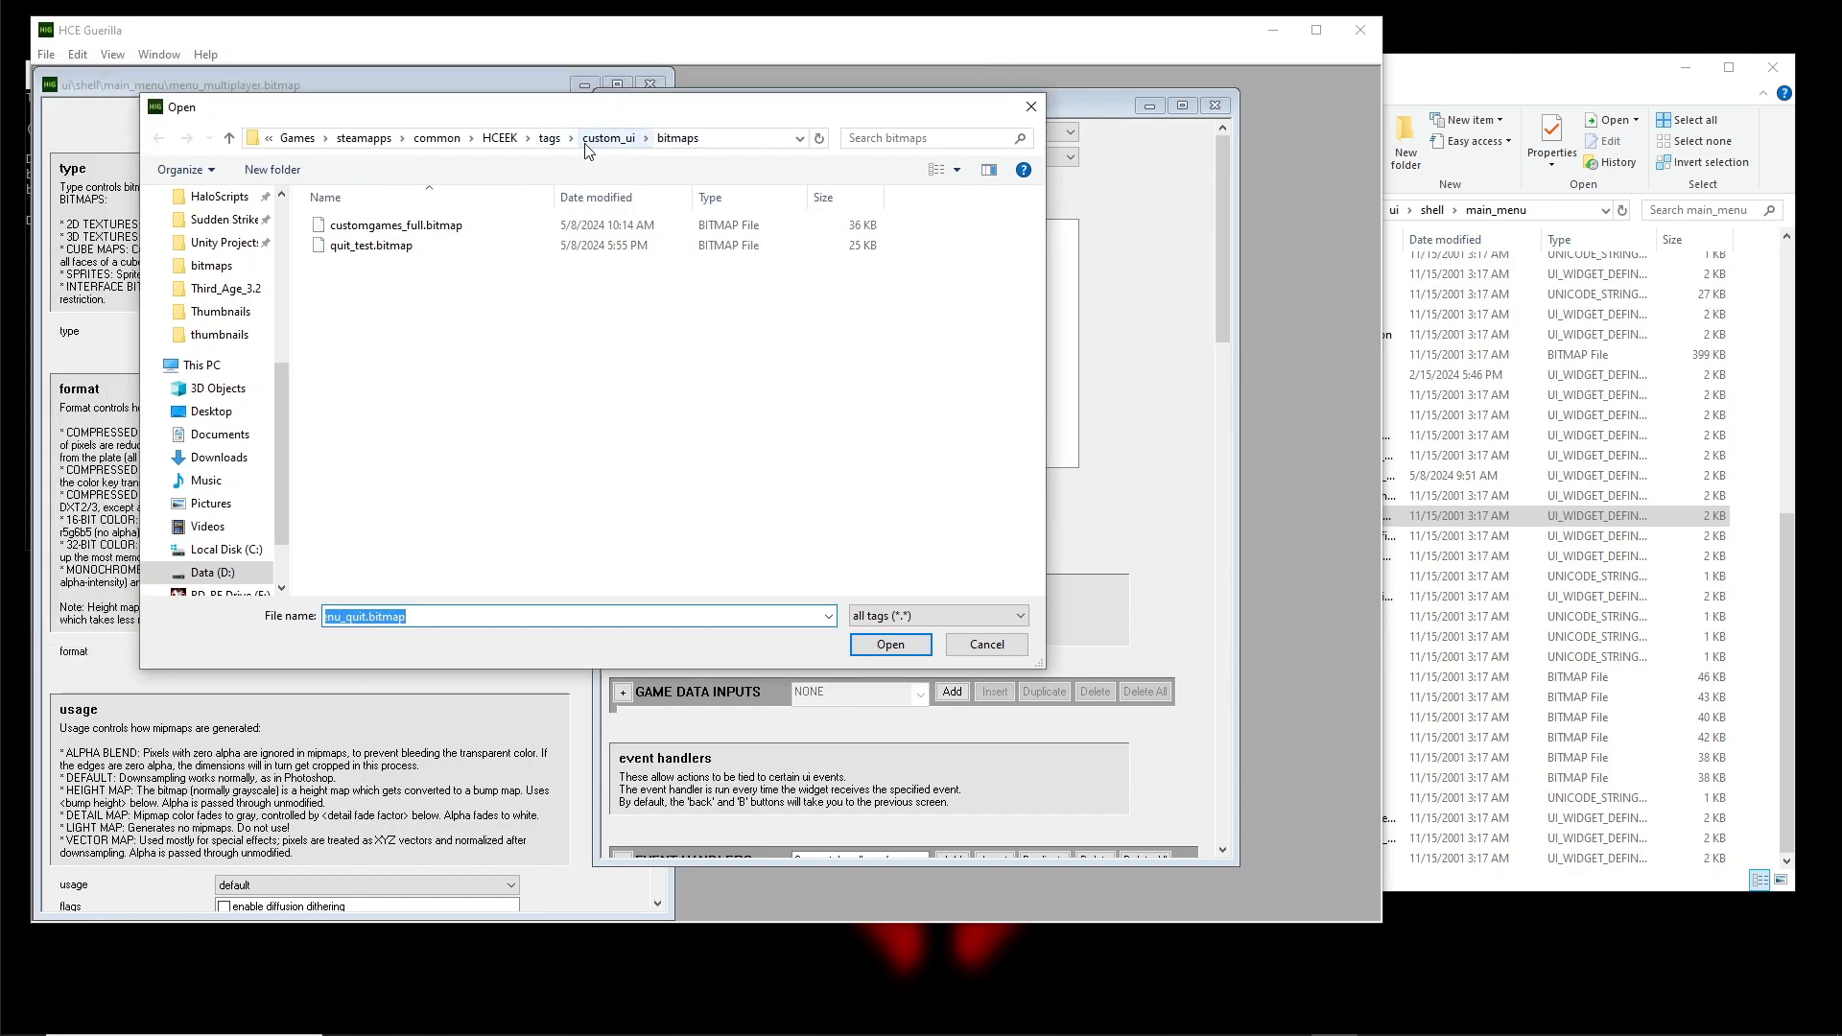
drag(597, 117, 597, 156)
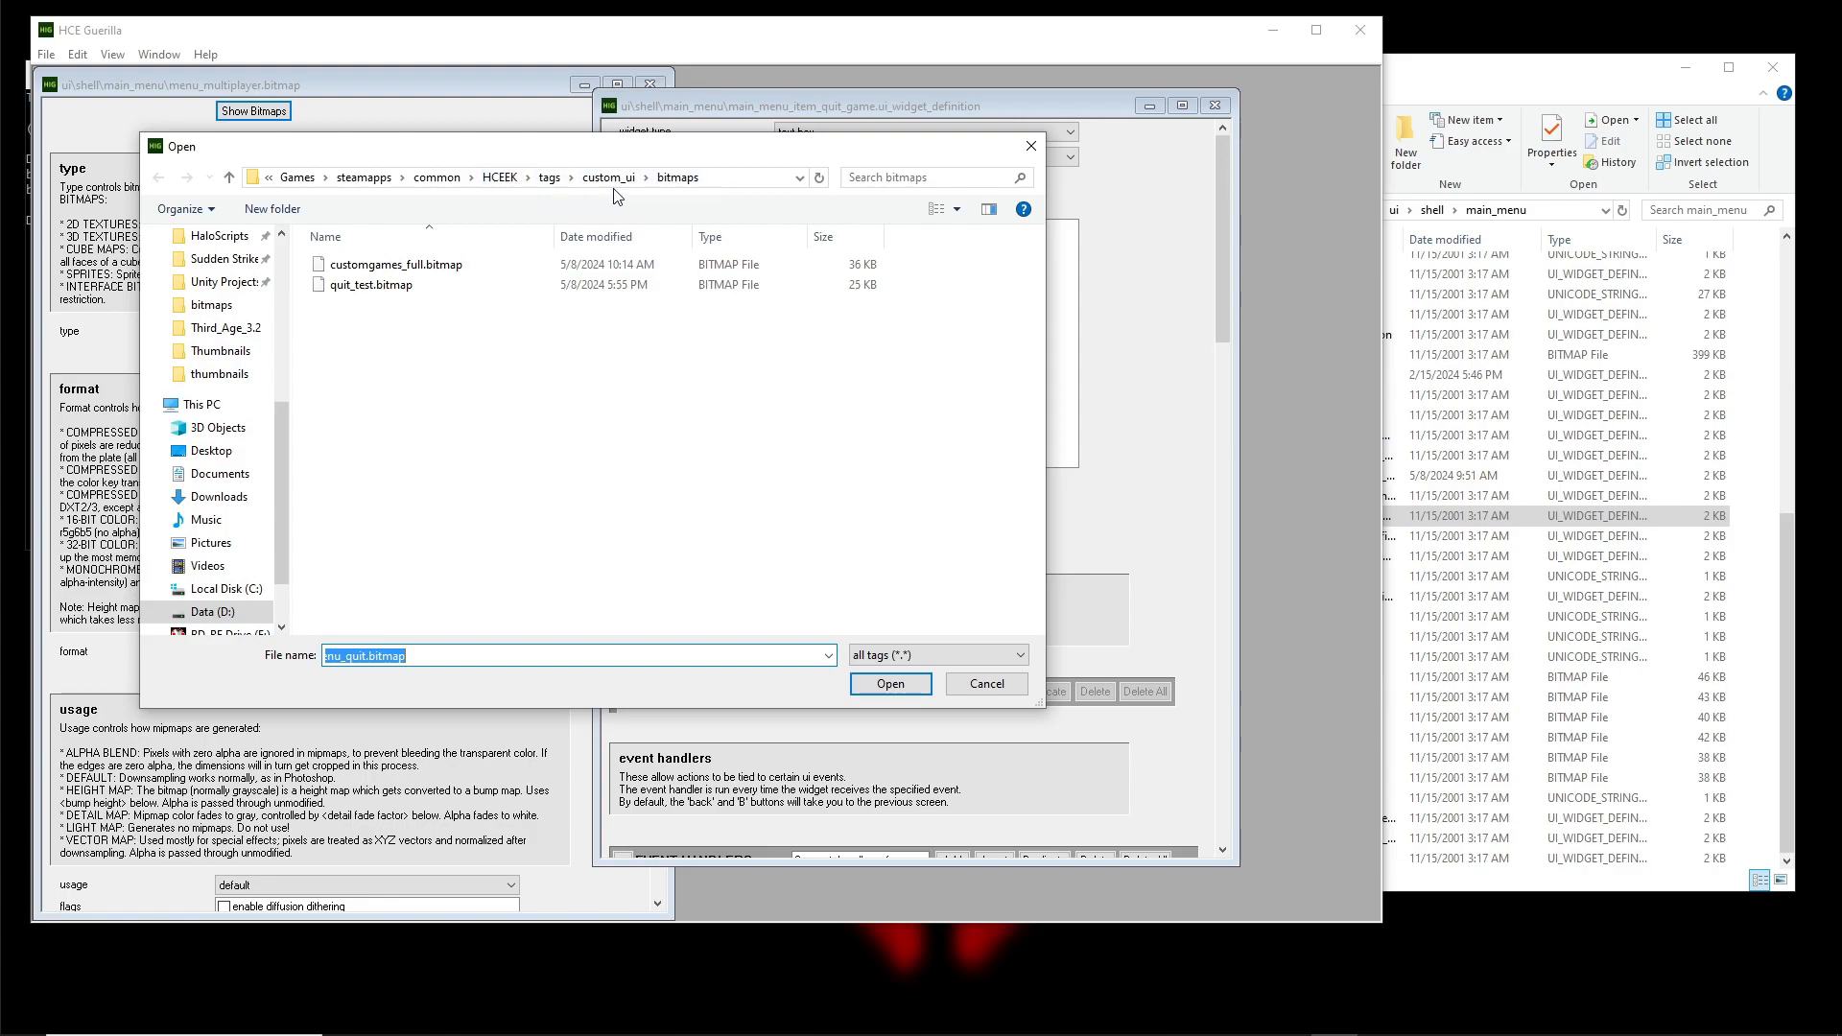
click(334, 286)
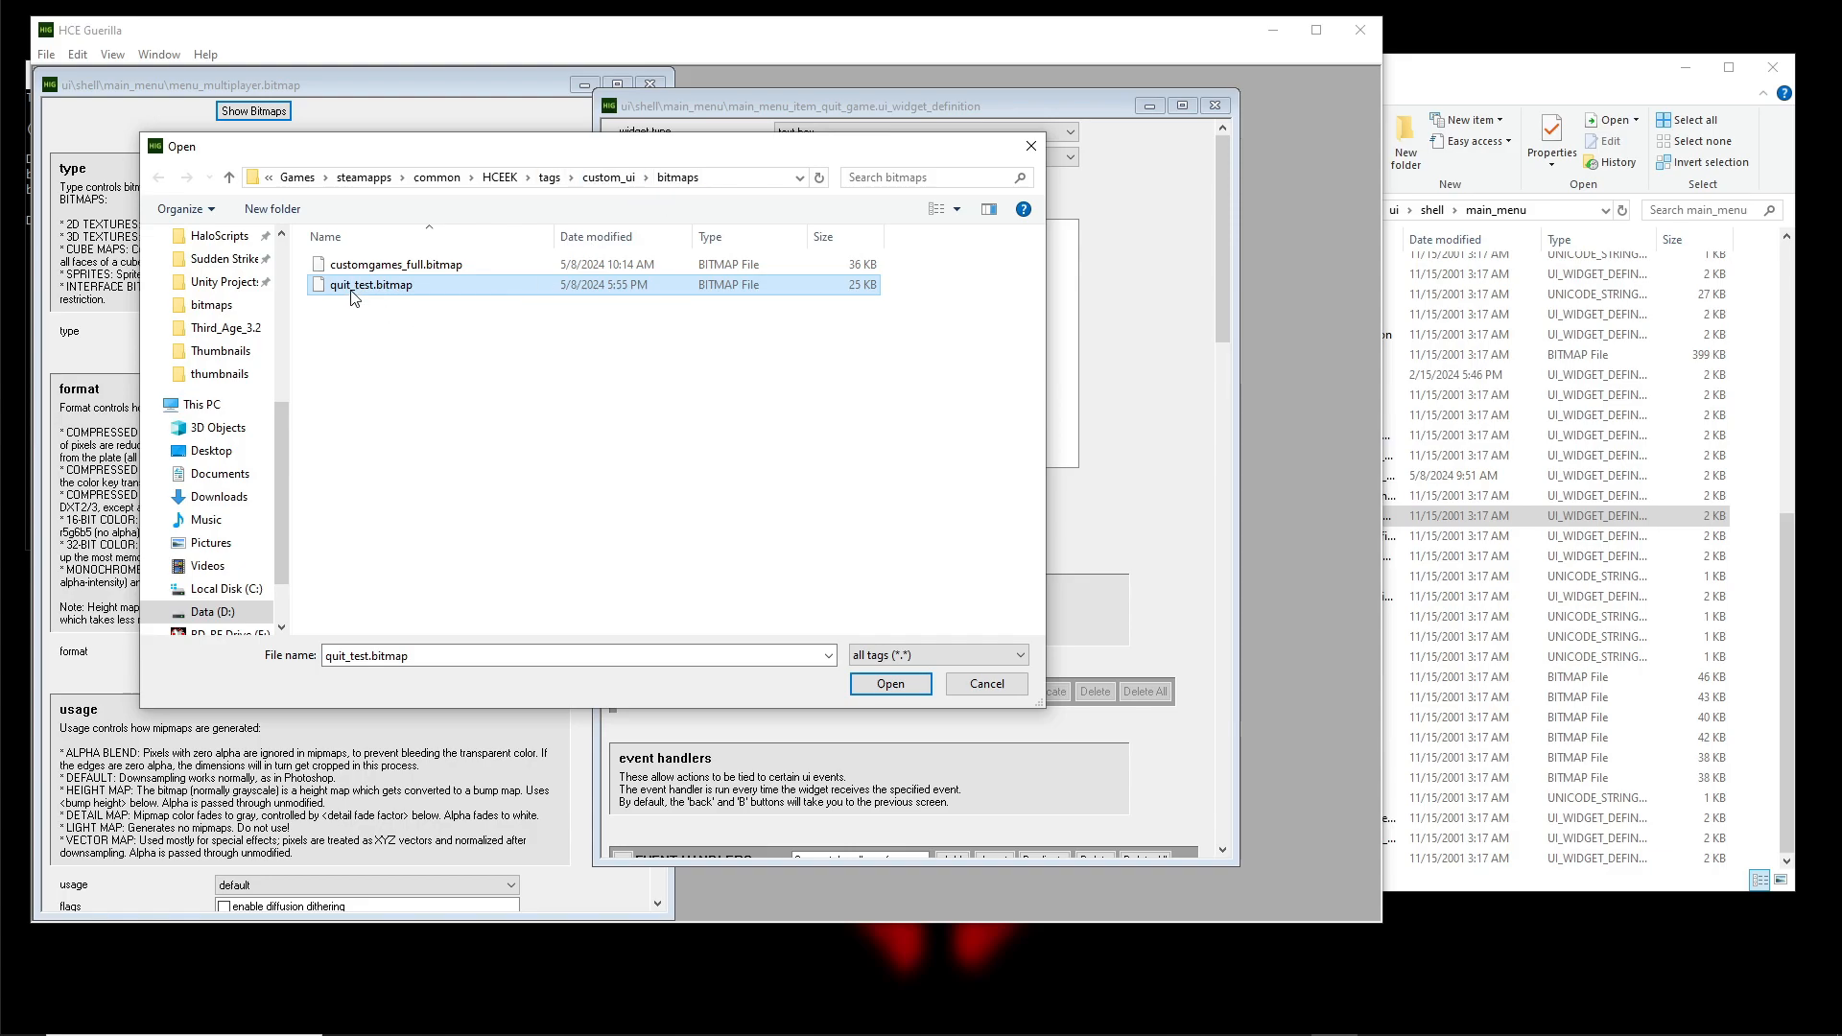
click(891, 683)
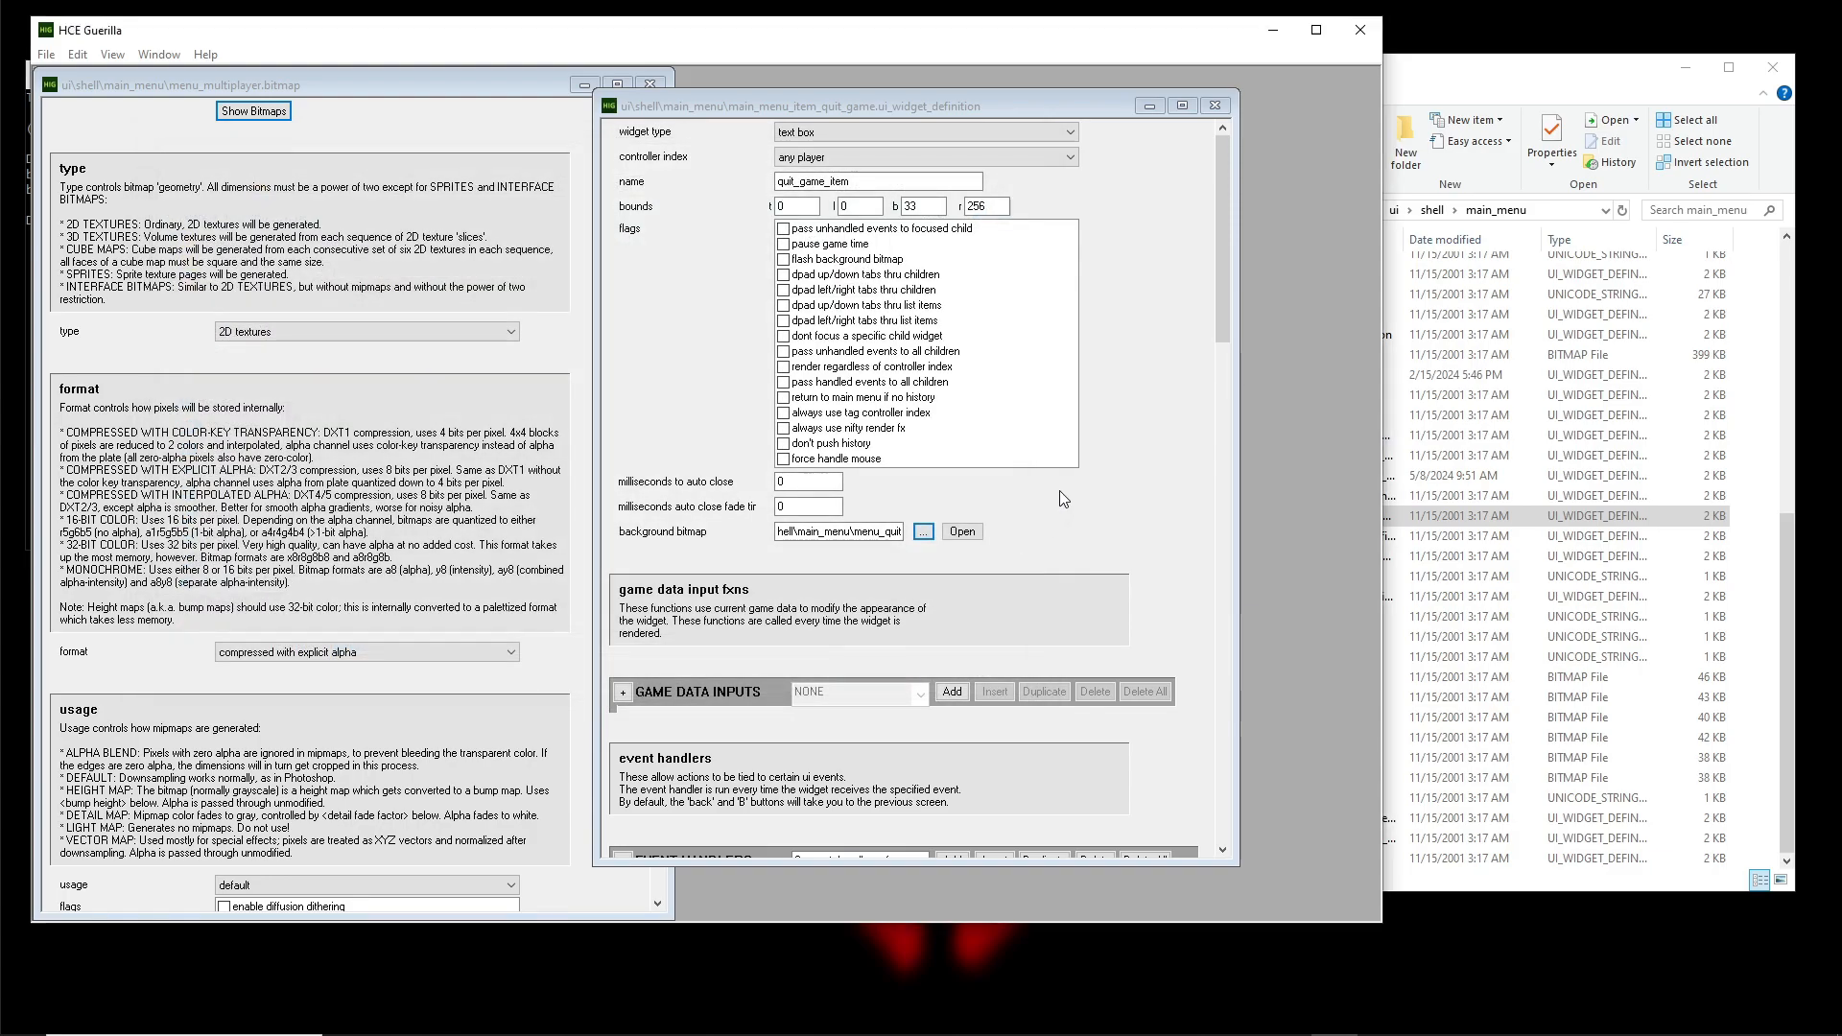
drag(900, 533, 847, 534)
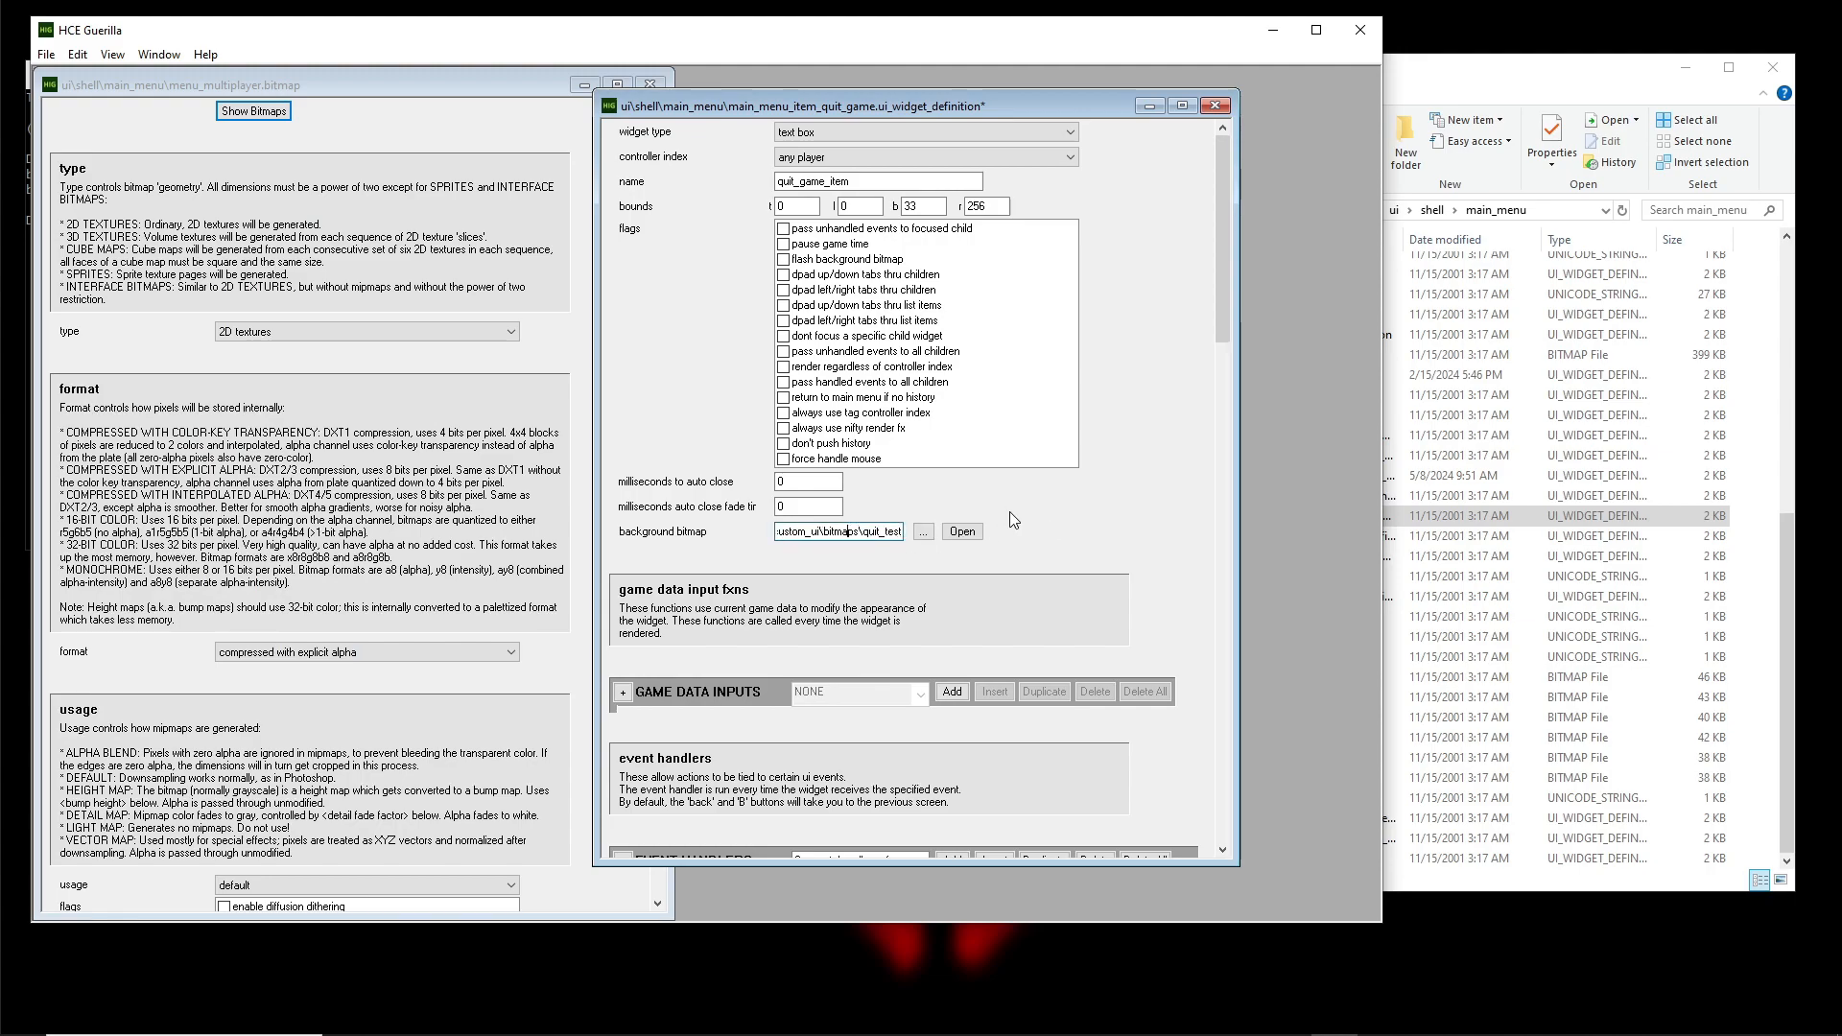
Minimize Guerilla, launch the halo_tag_test.exe shortcut from the HCEEK folder, and quit the game with the custom main-menu quit button
click(1273, 30)
click(1304, 212)
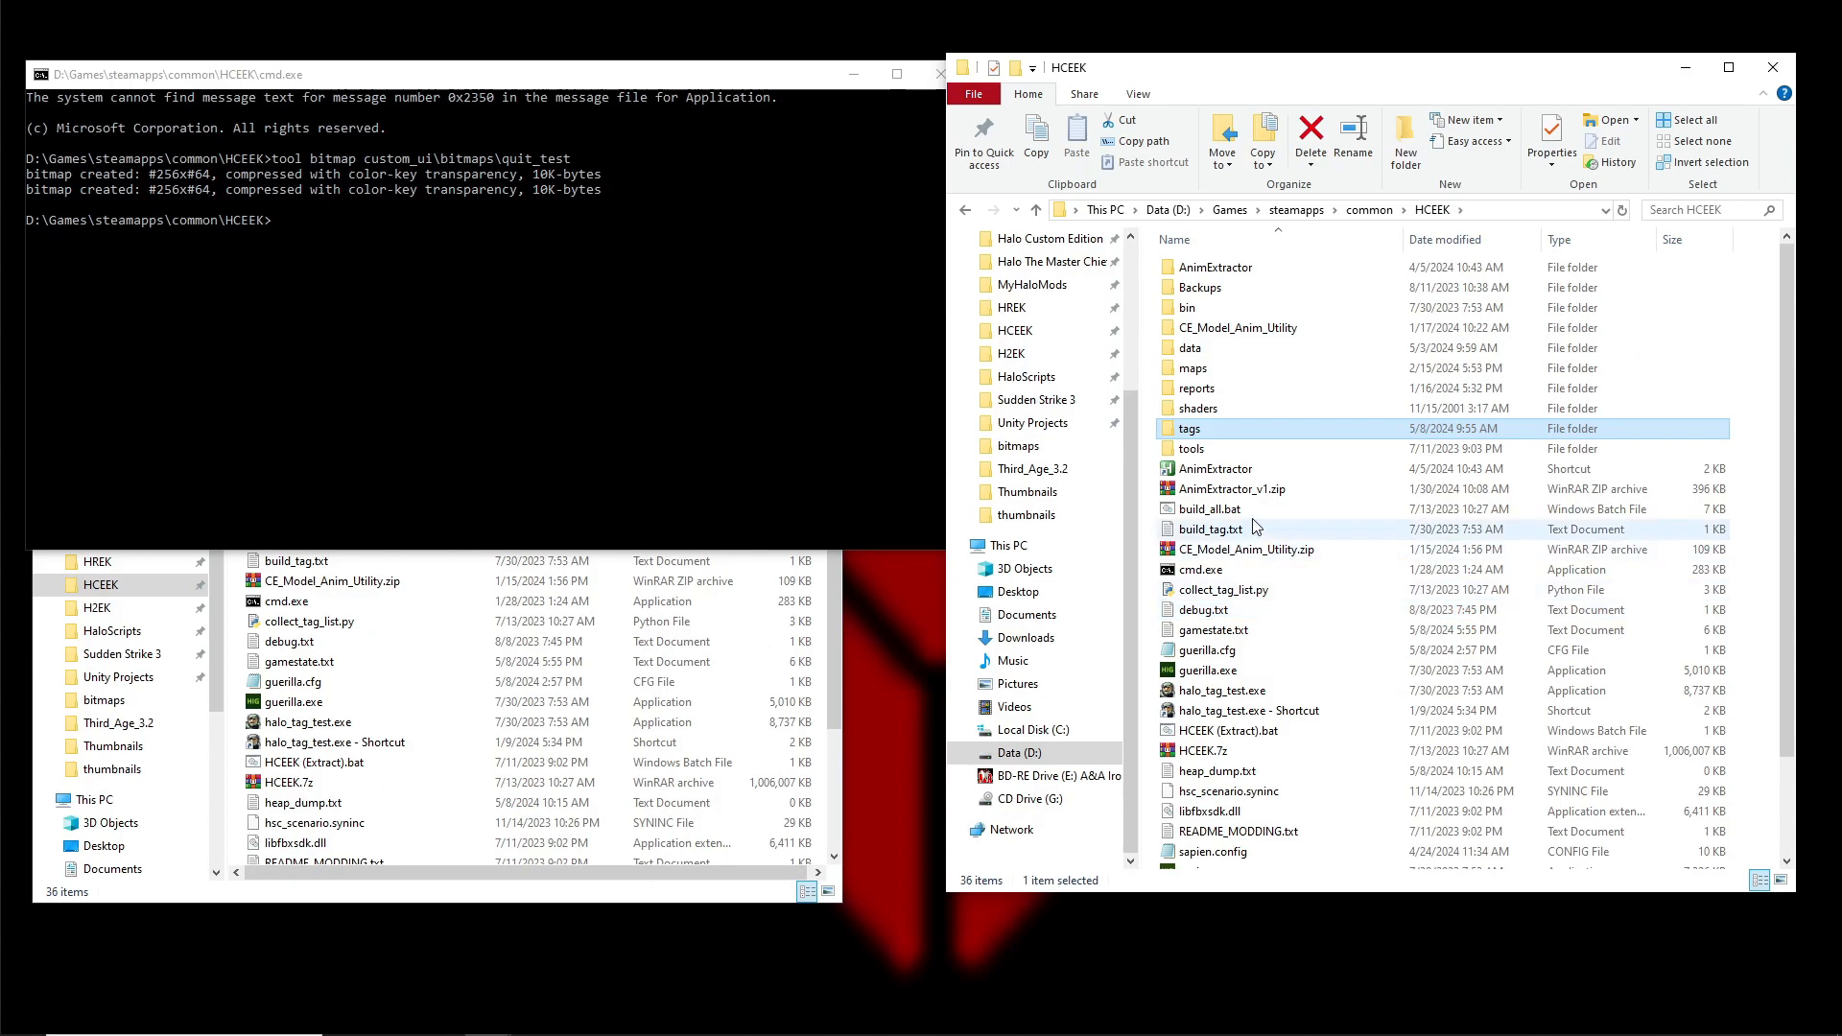
double_click(1229, 712)
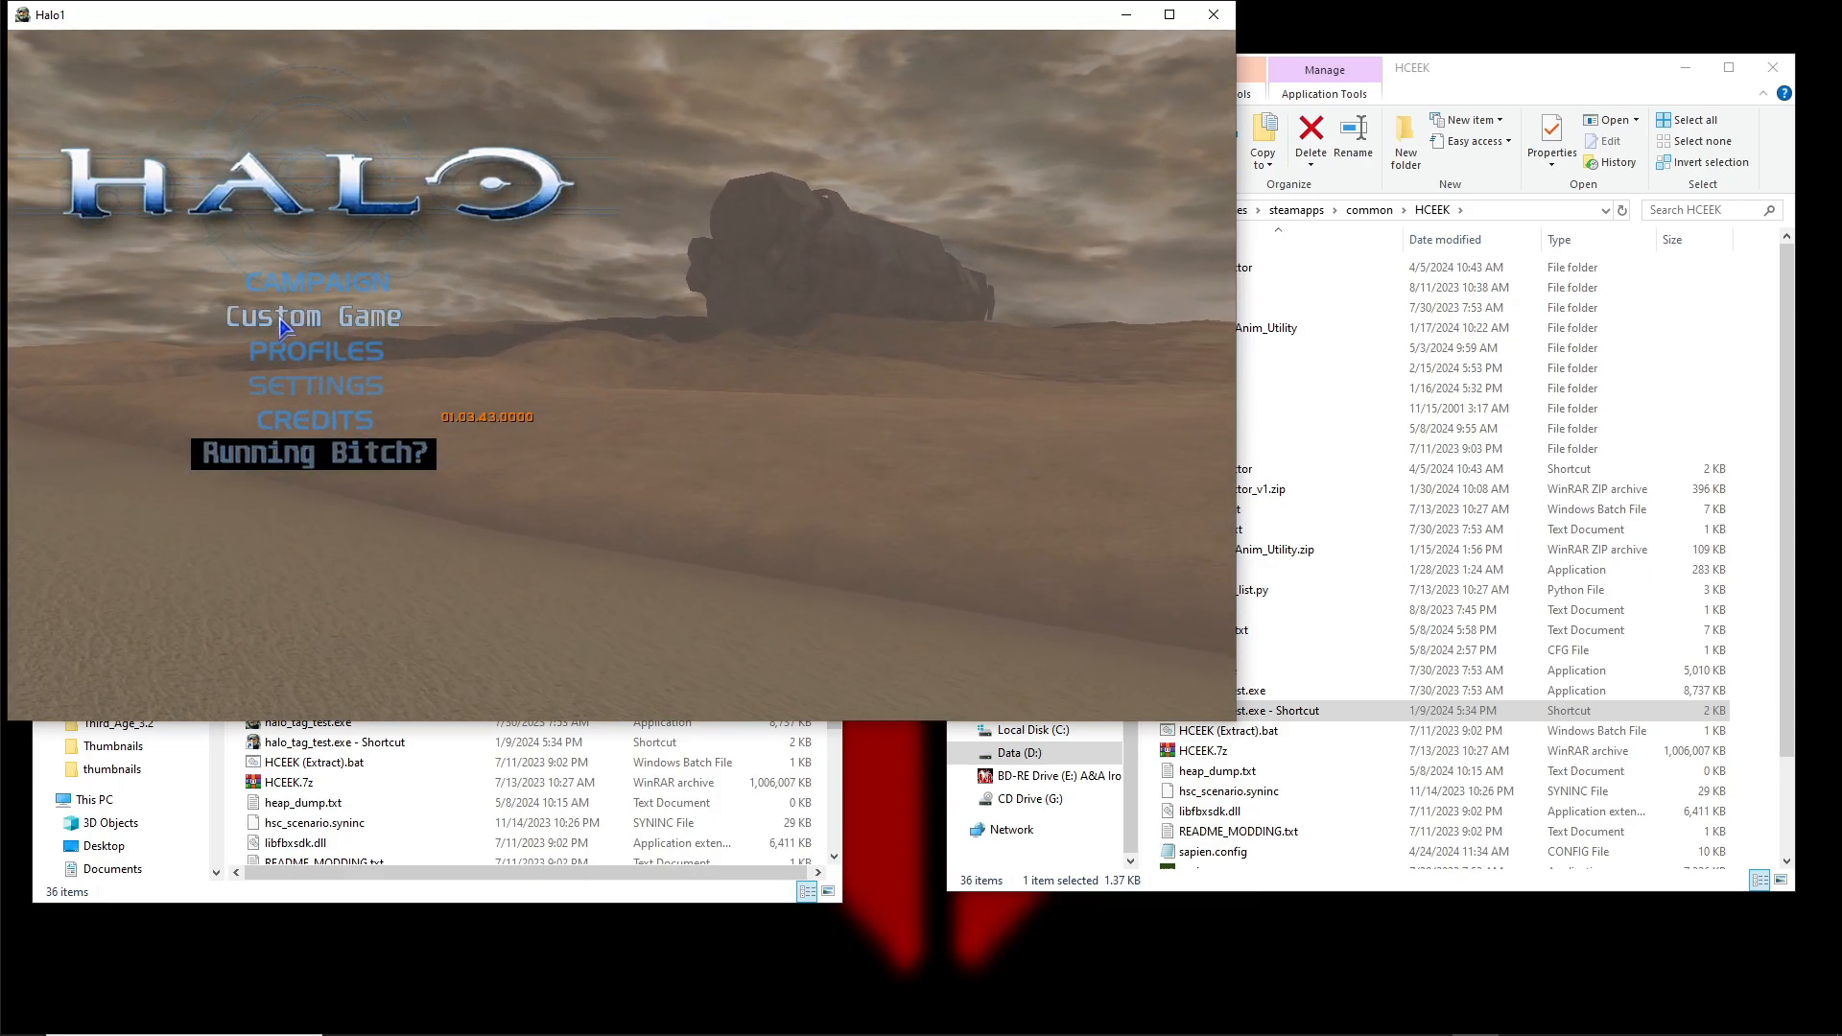
click(261, 457)
click(245, 318)
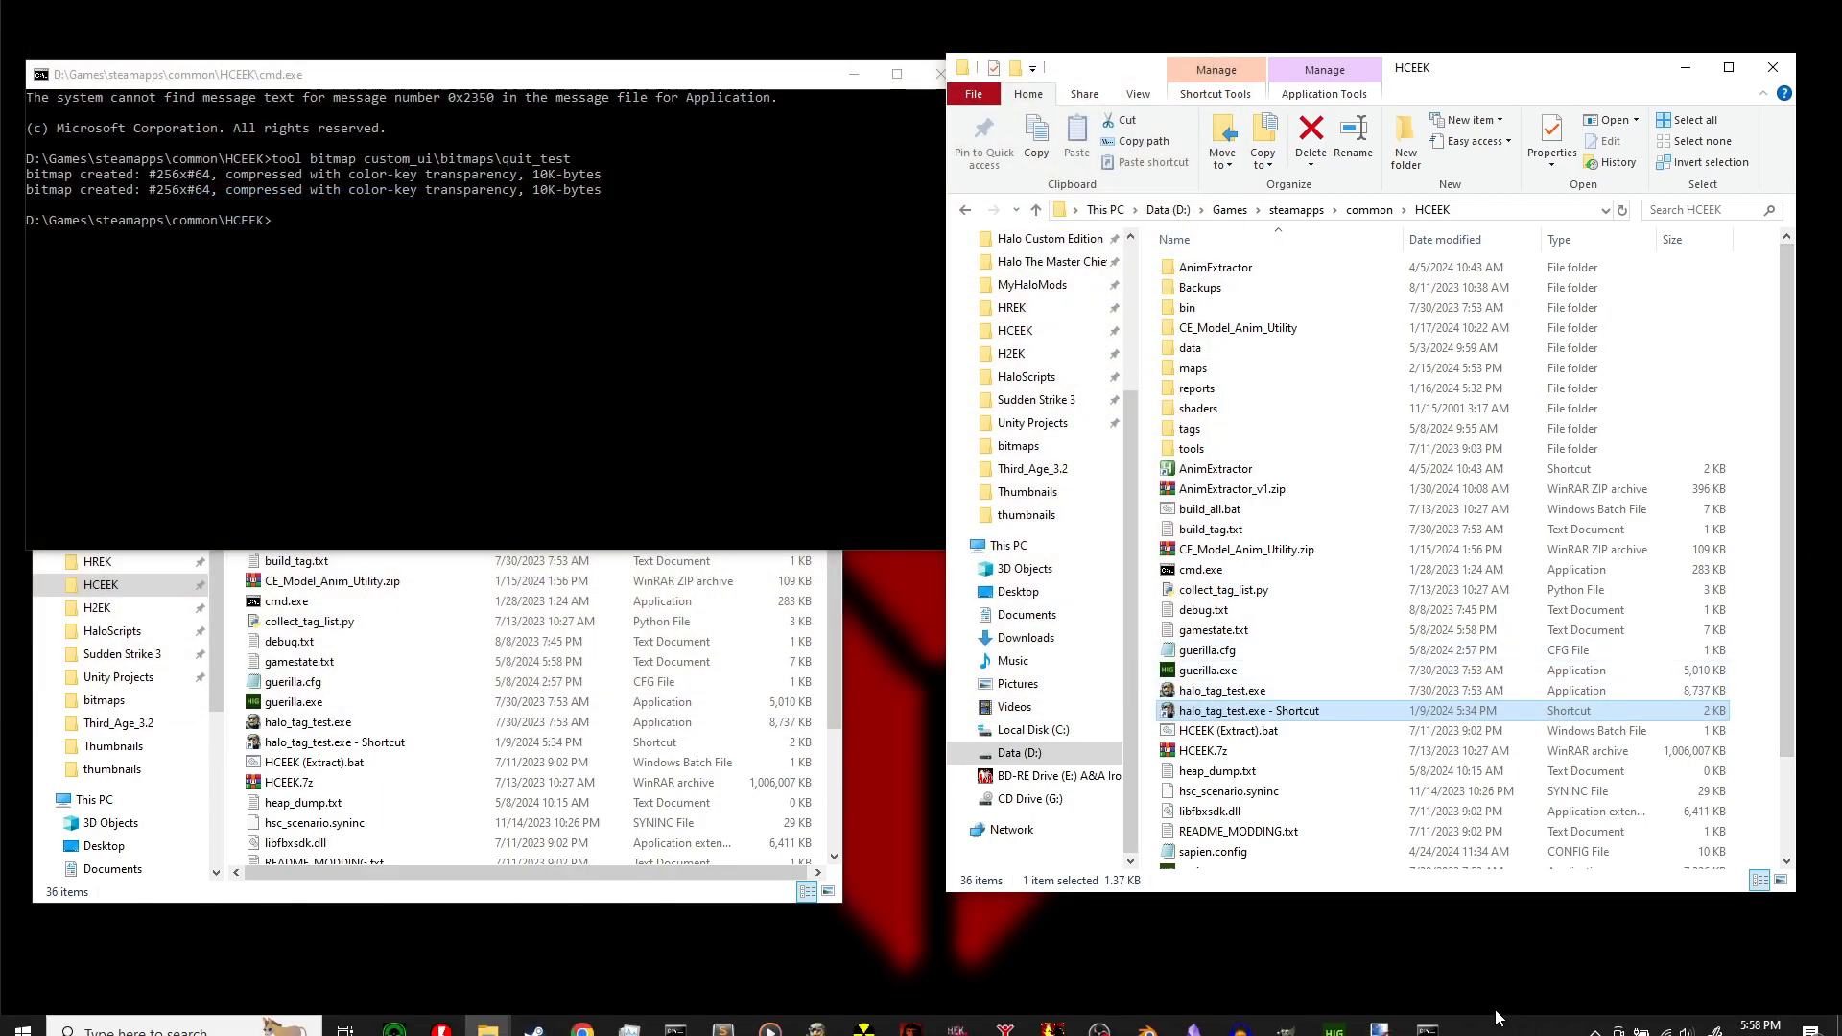
Switch to paint.net and sample the blue and light-blue marker pixels in the upper-left corner of customgames_full.tiff
click(1378, 1017)
click(1353, 972)
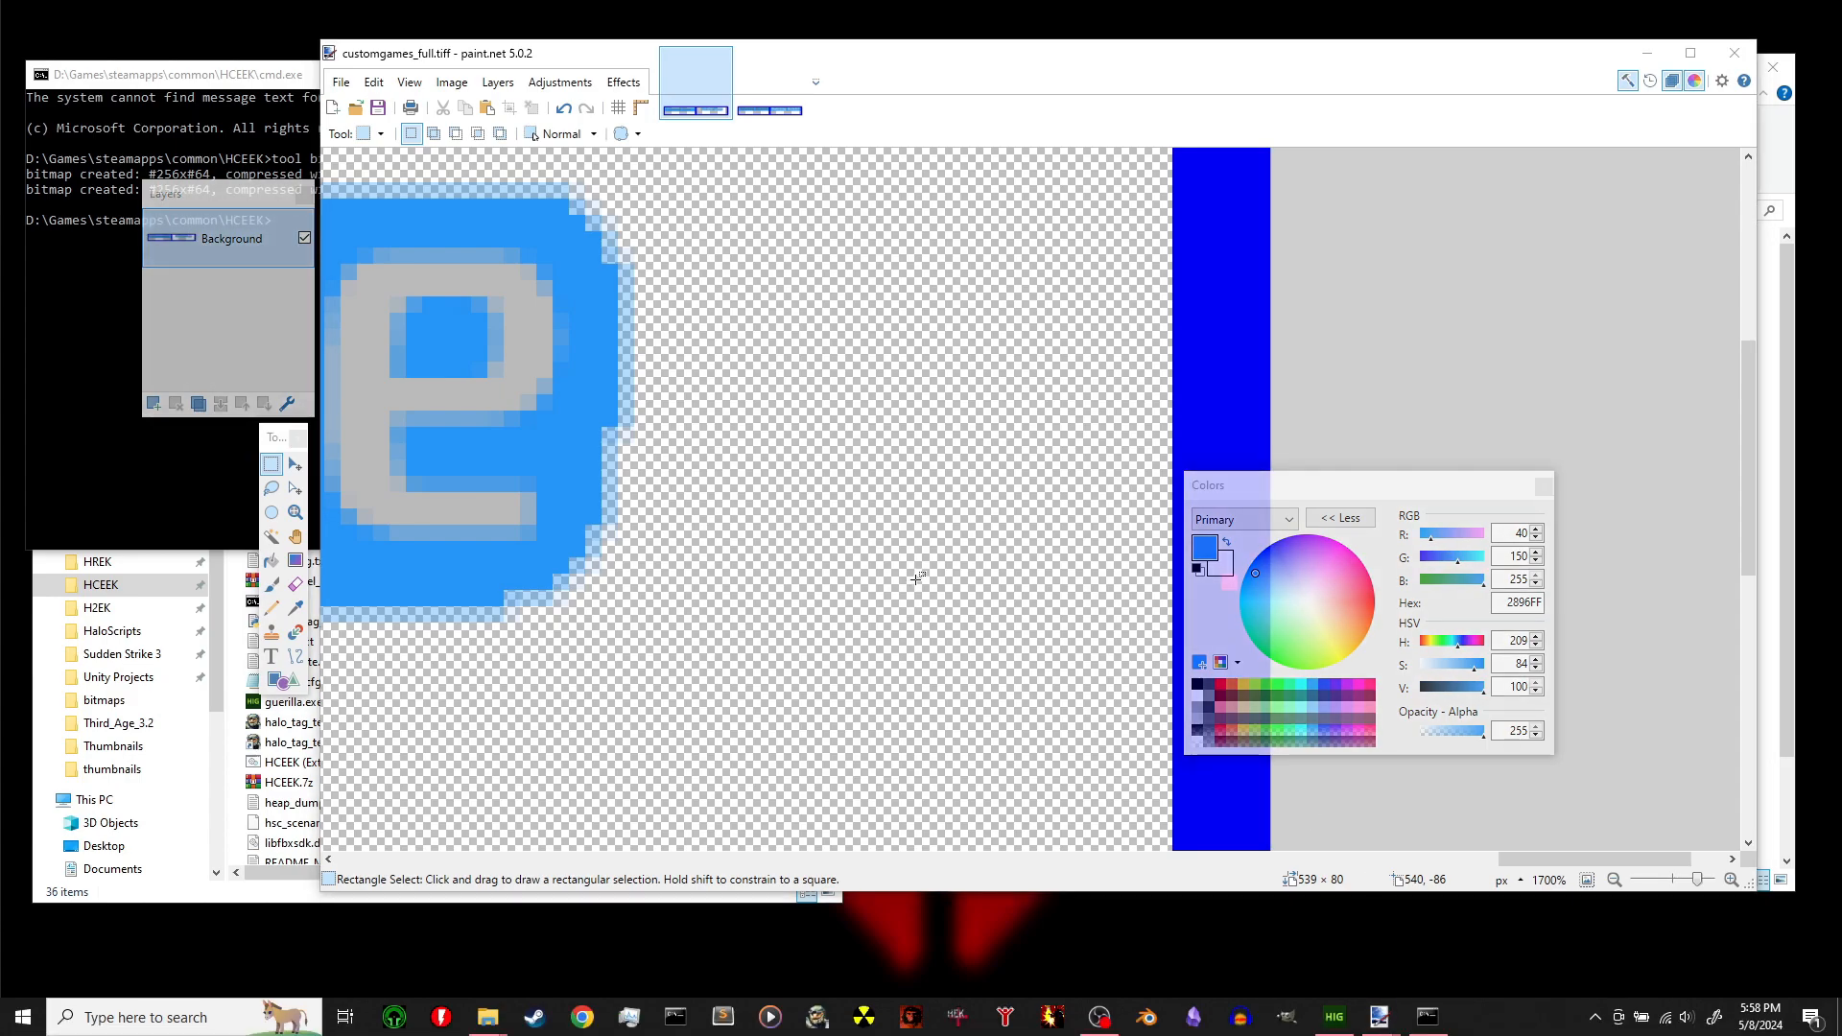
scroll(850, 518, down, 10)
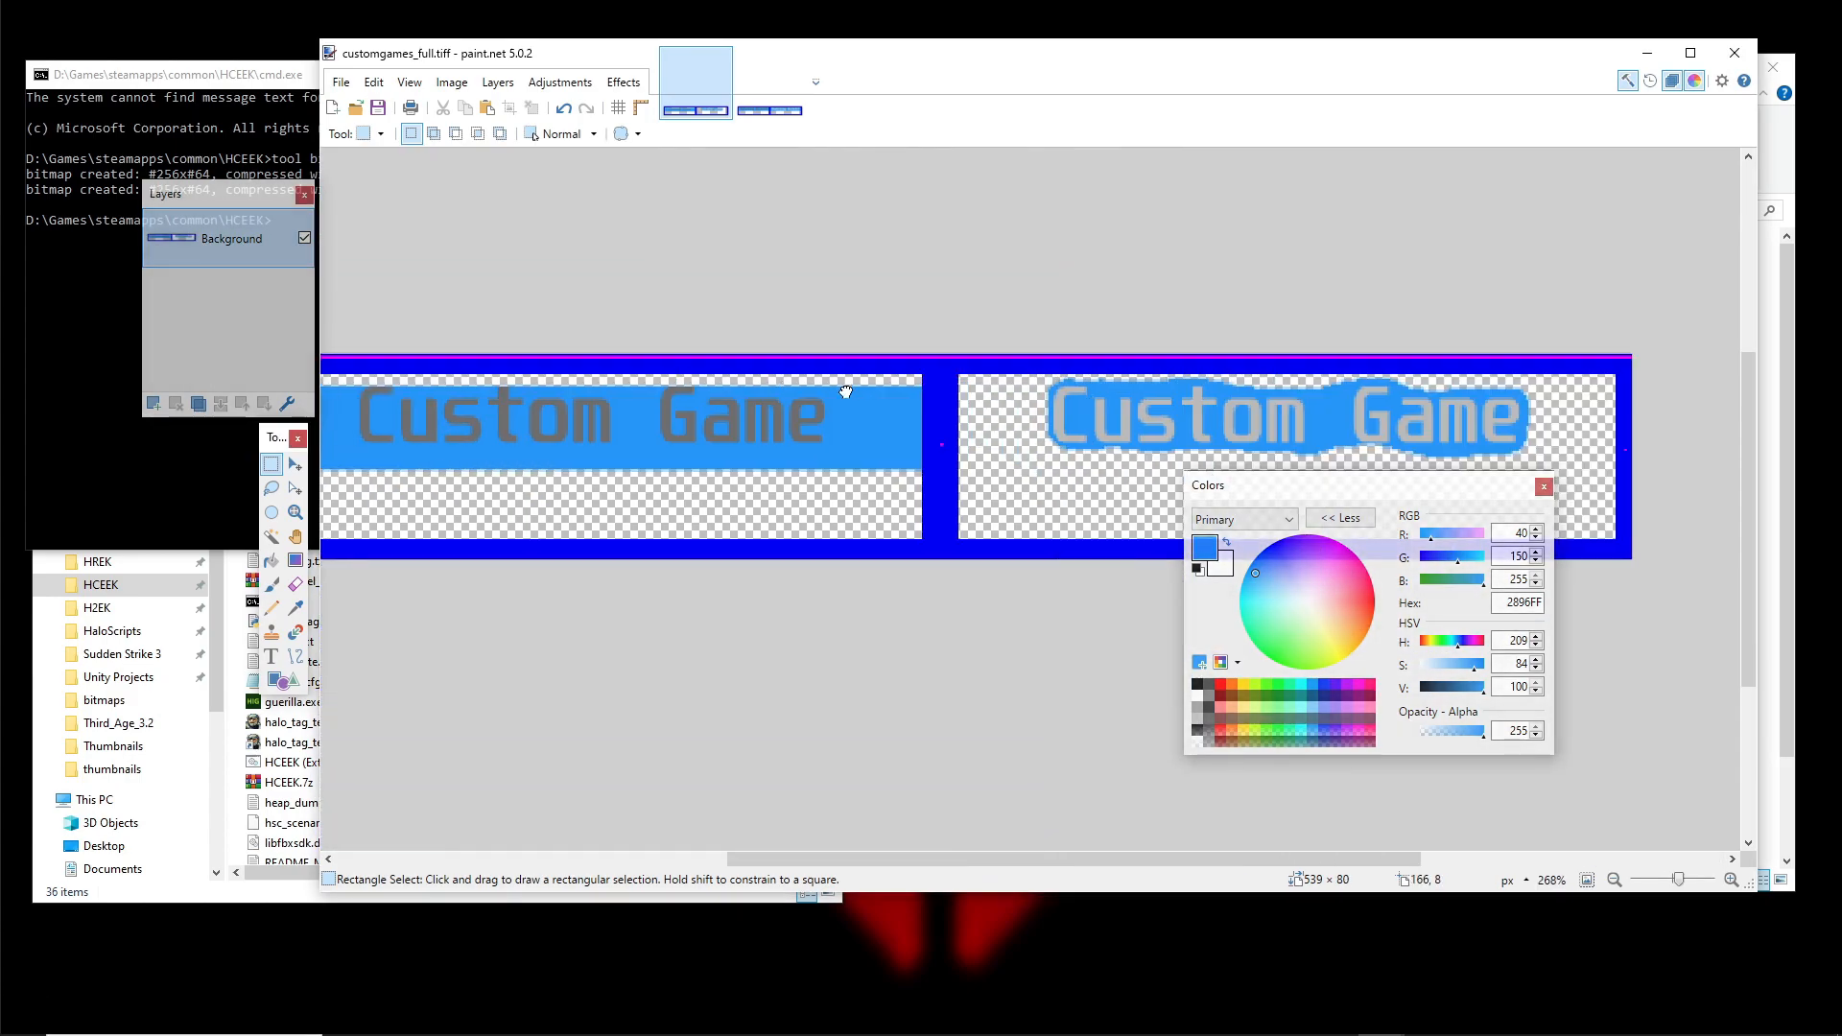
scroll(727, 490, up, 15)
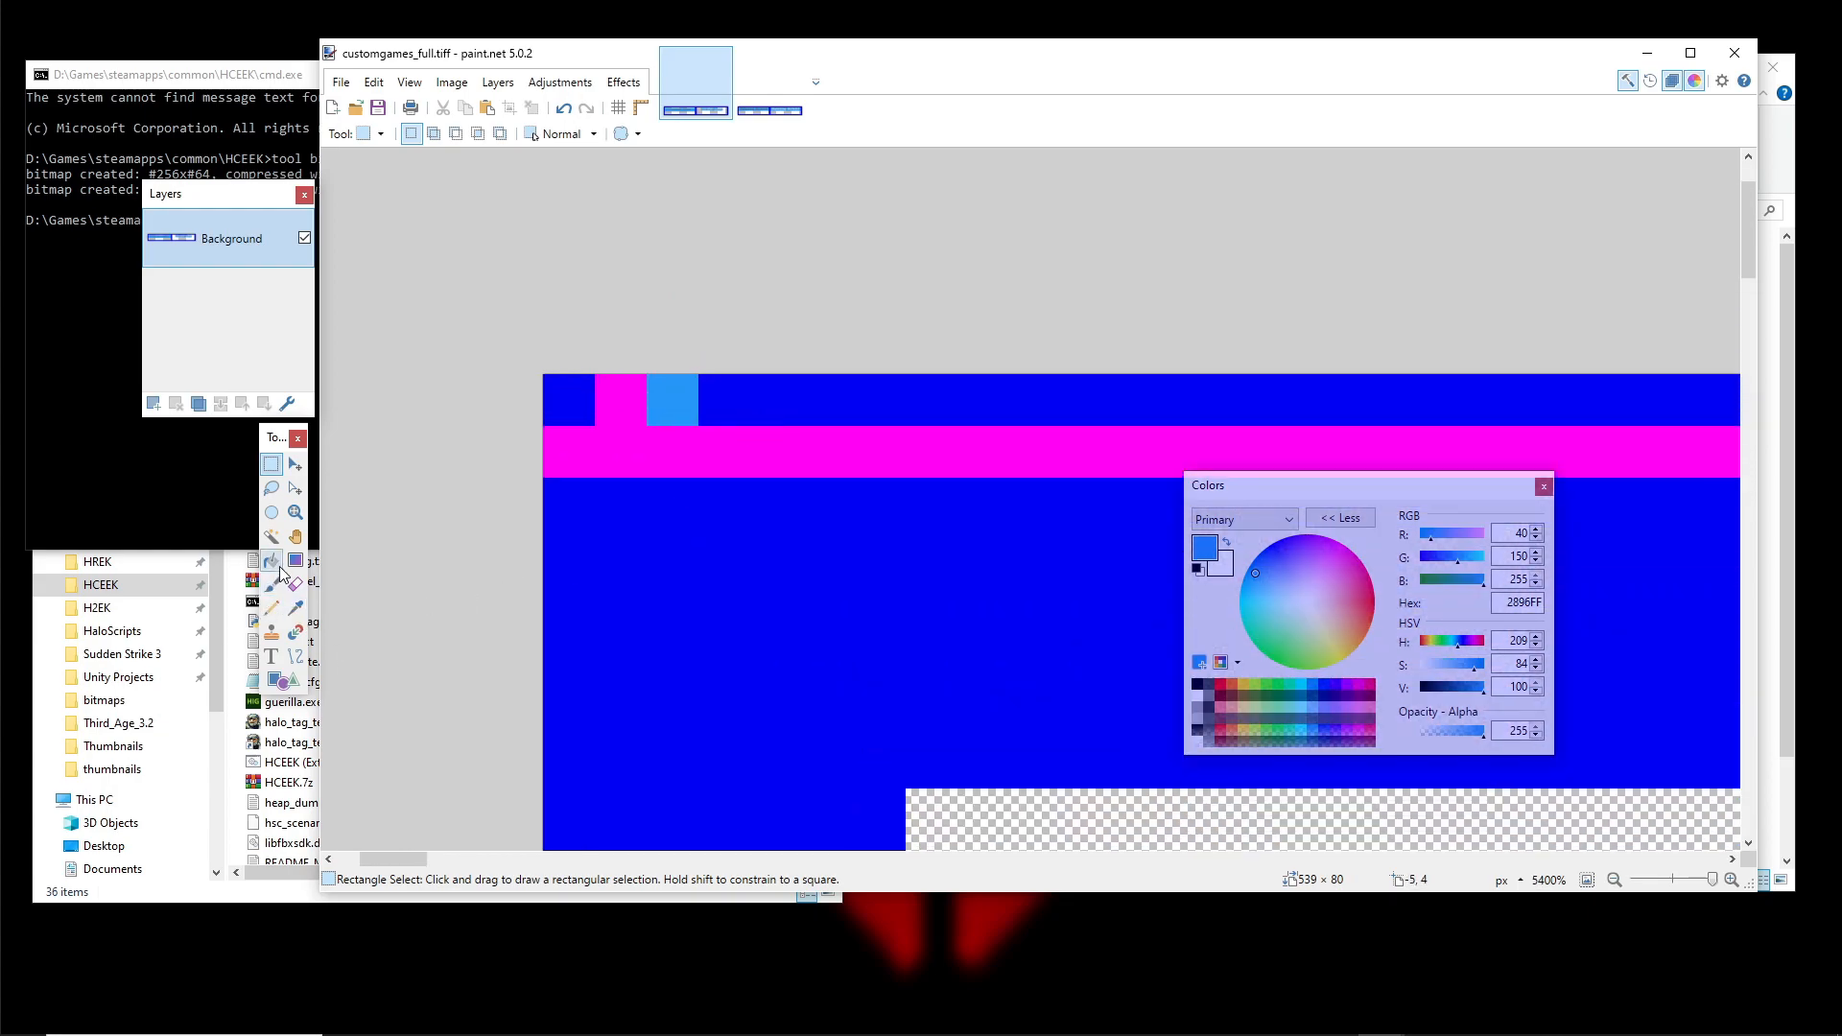
click(295, 608)
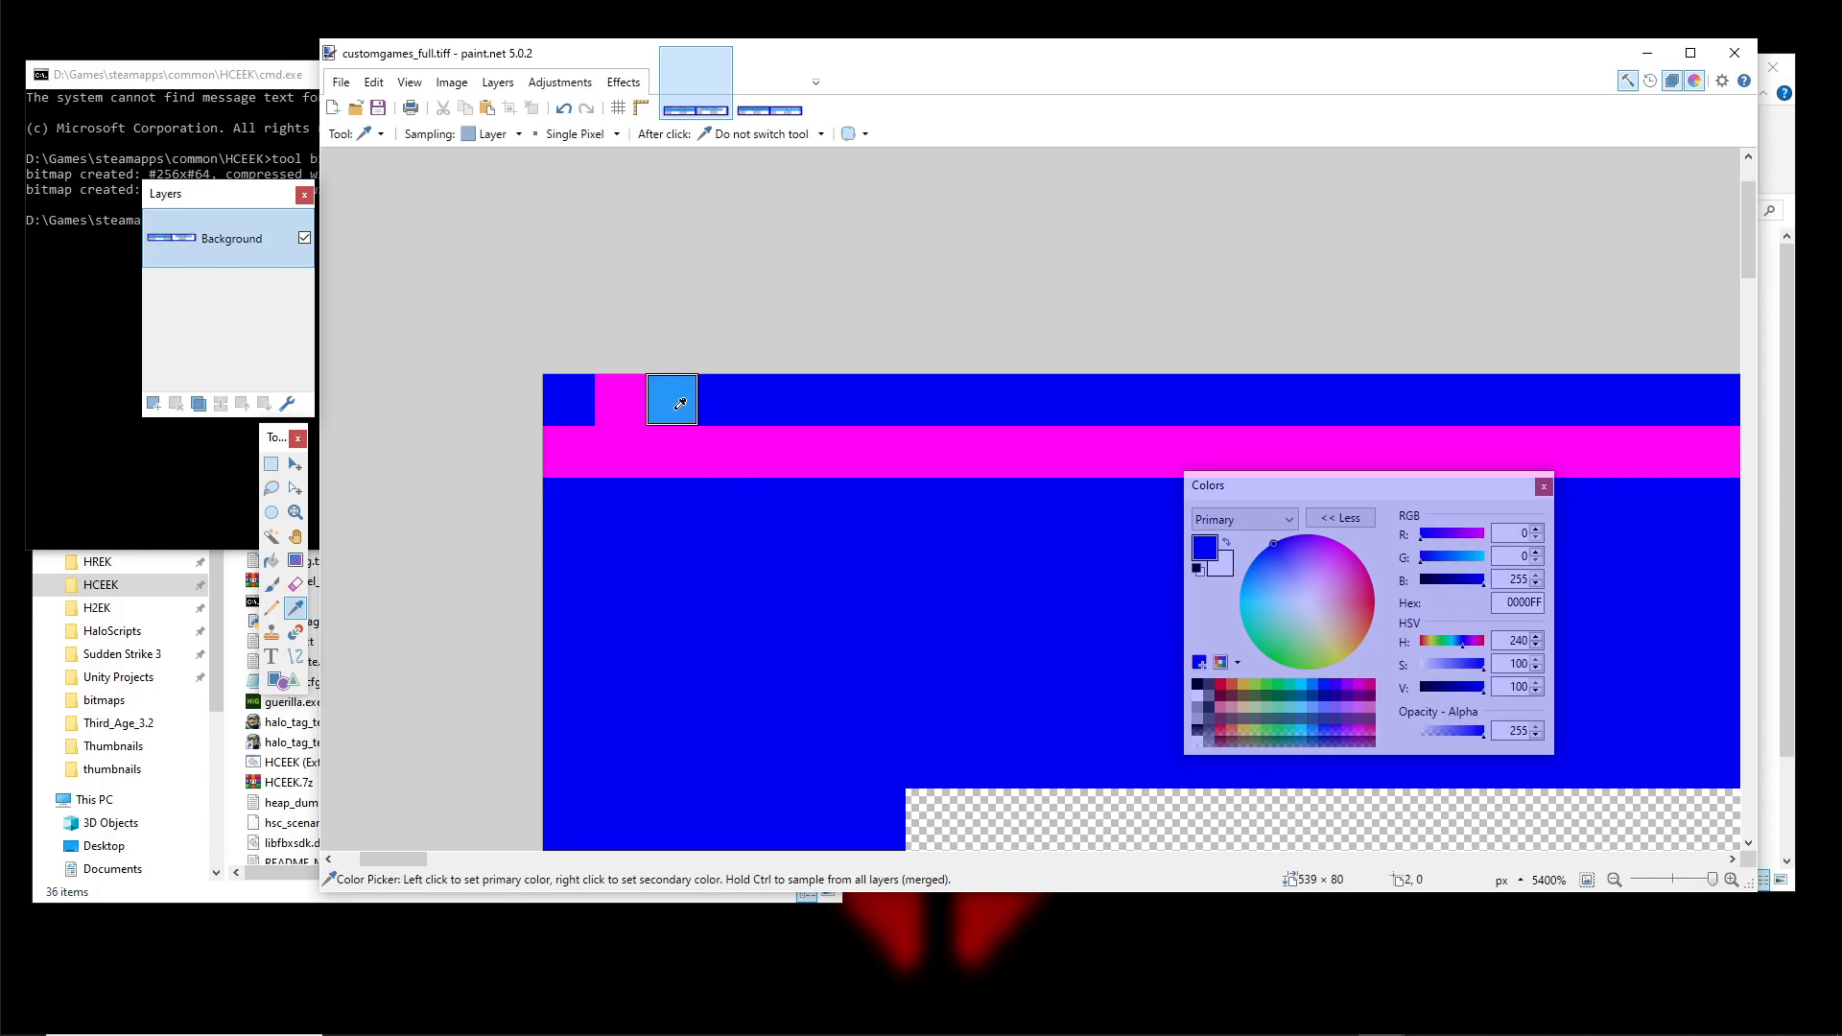
scroll(1033, 498, down, 8)
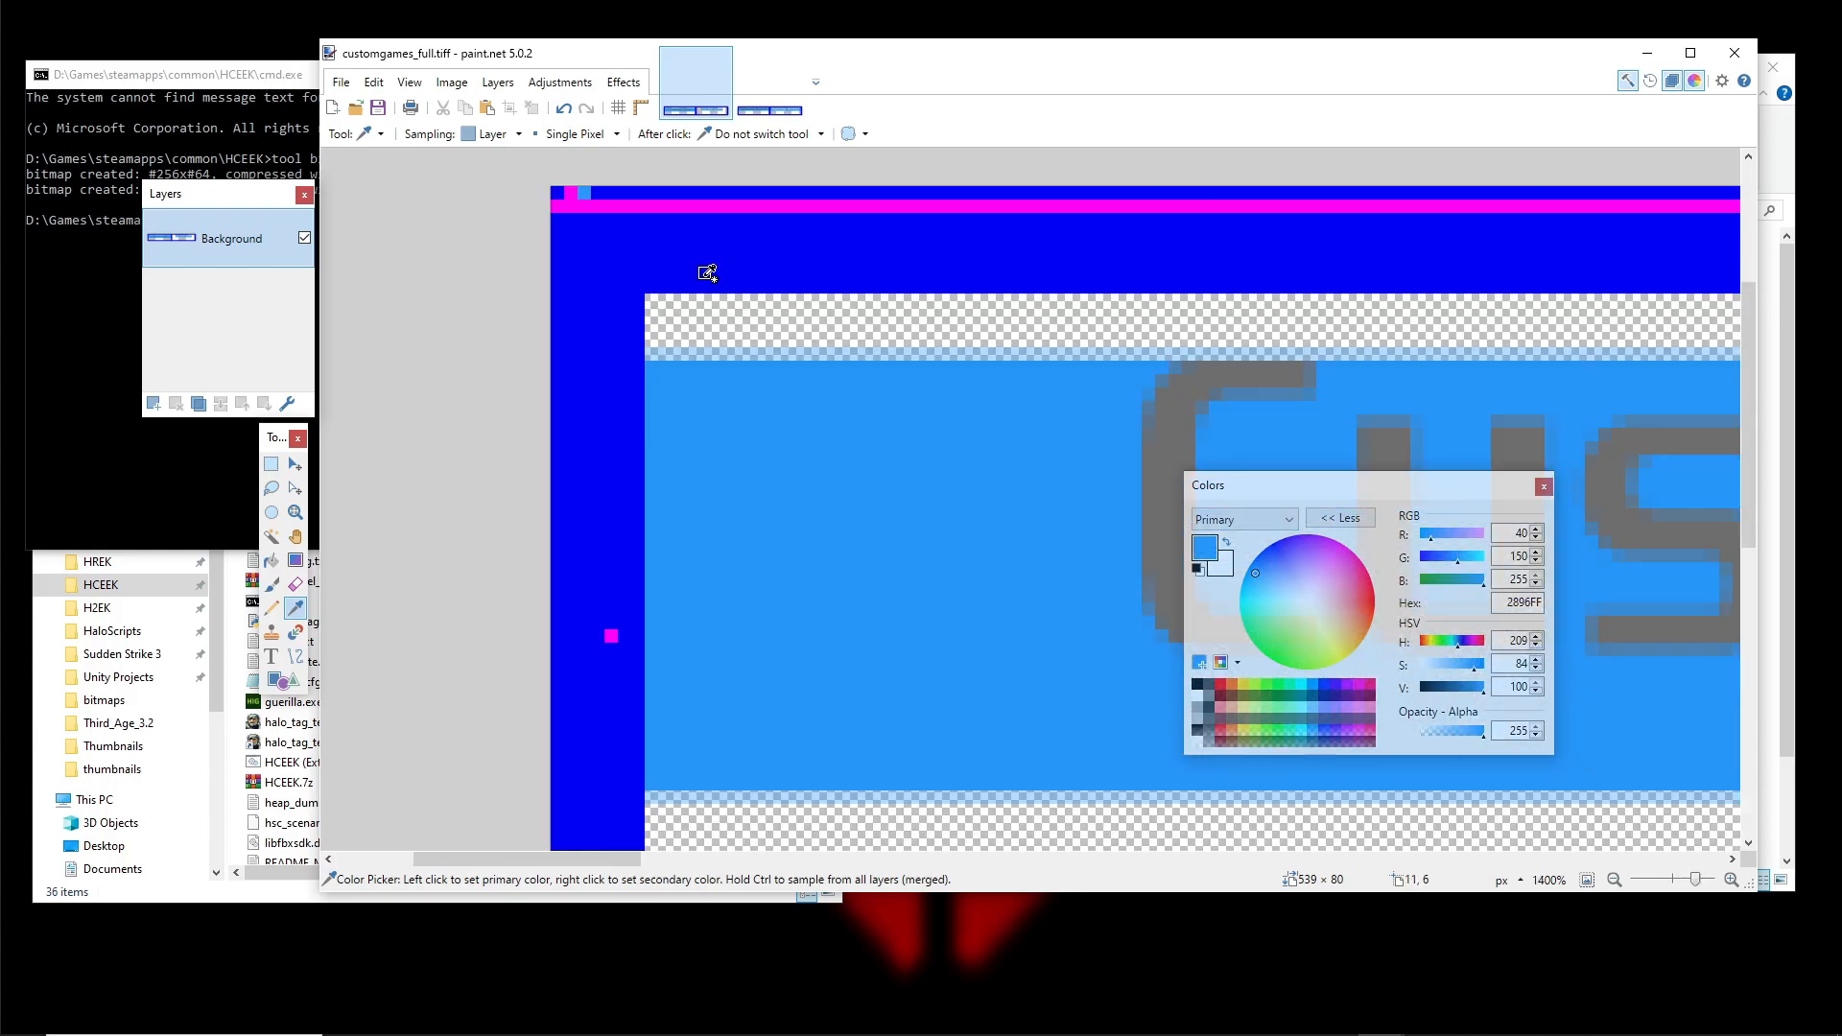
Compare the light-blue areas around the Custom Game lettering in both boxes of customgames_full.tiff
scroll(738, 305, down, 7)
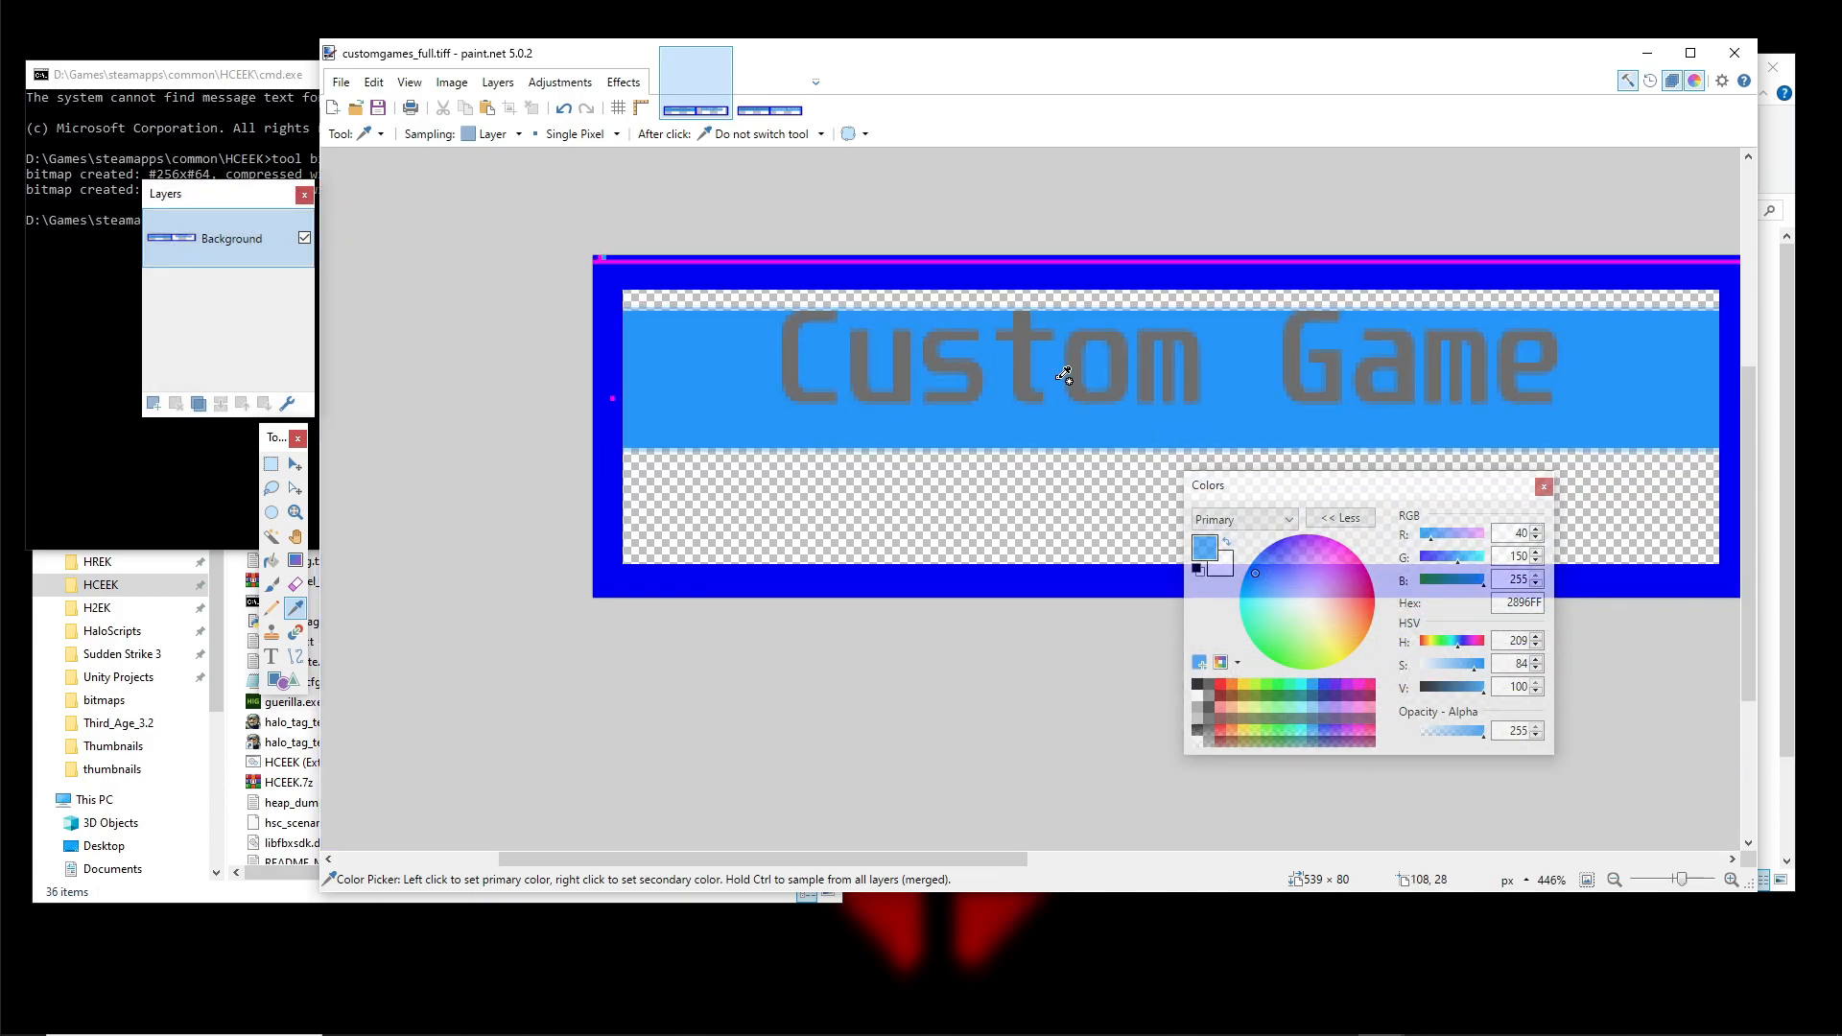
scroll(710, 375, right, 10)
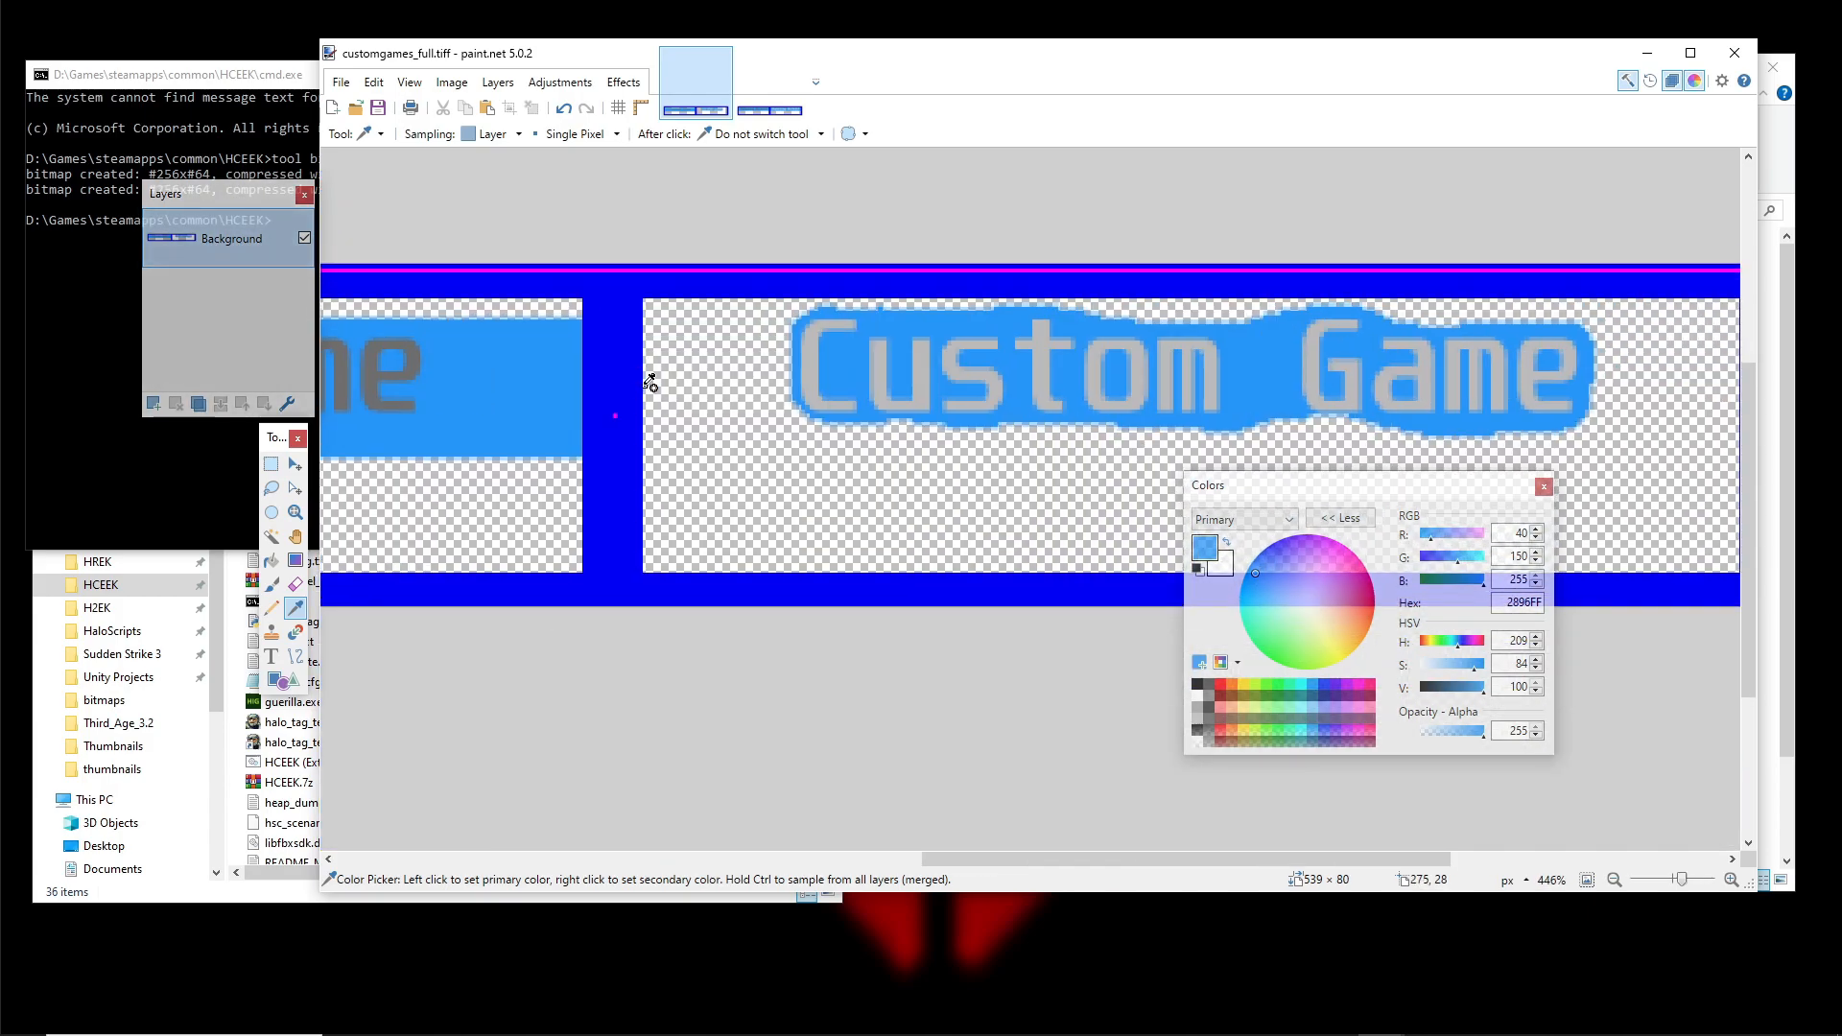
scroll(650, 382, down, 1)
scroll(1008, 350, left, 8)
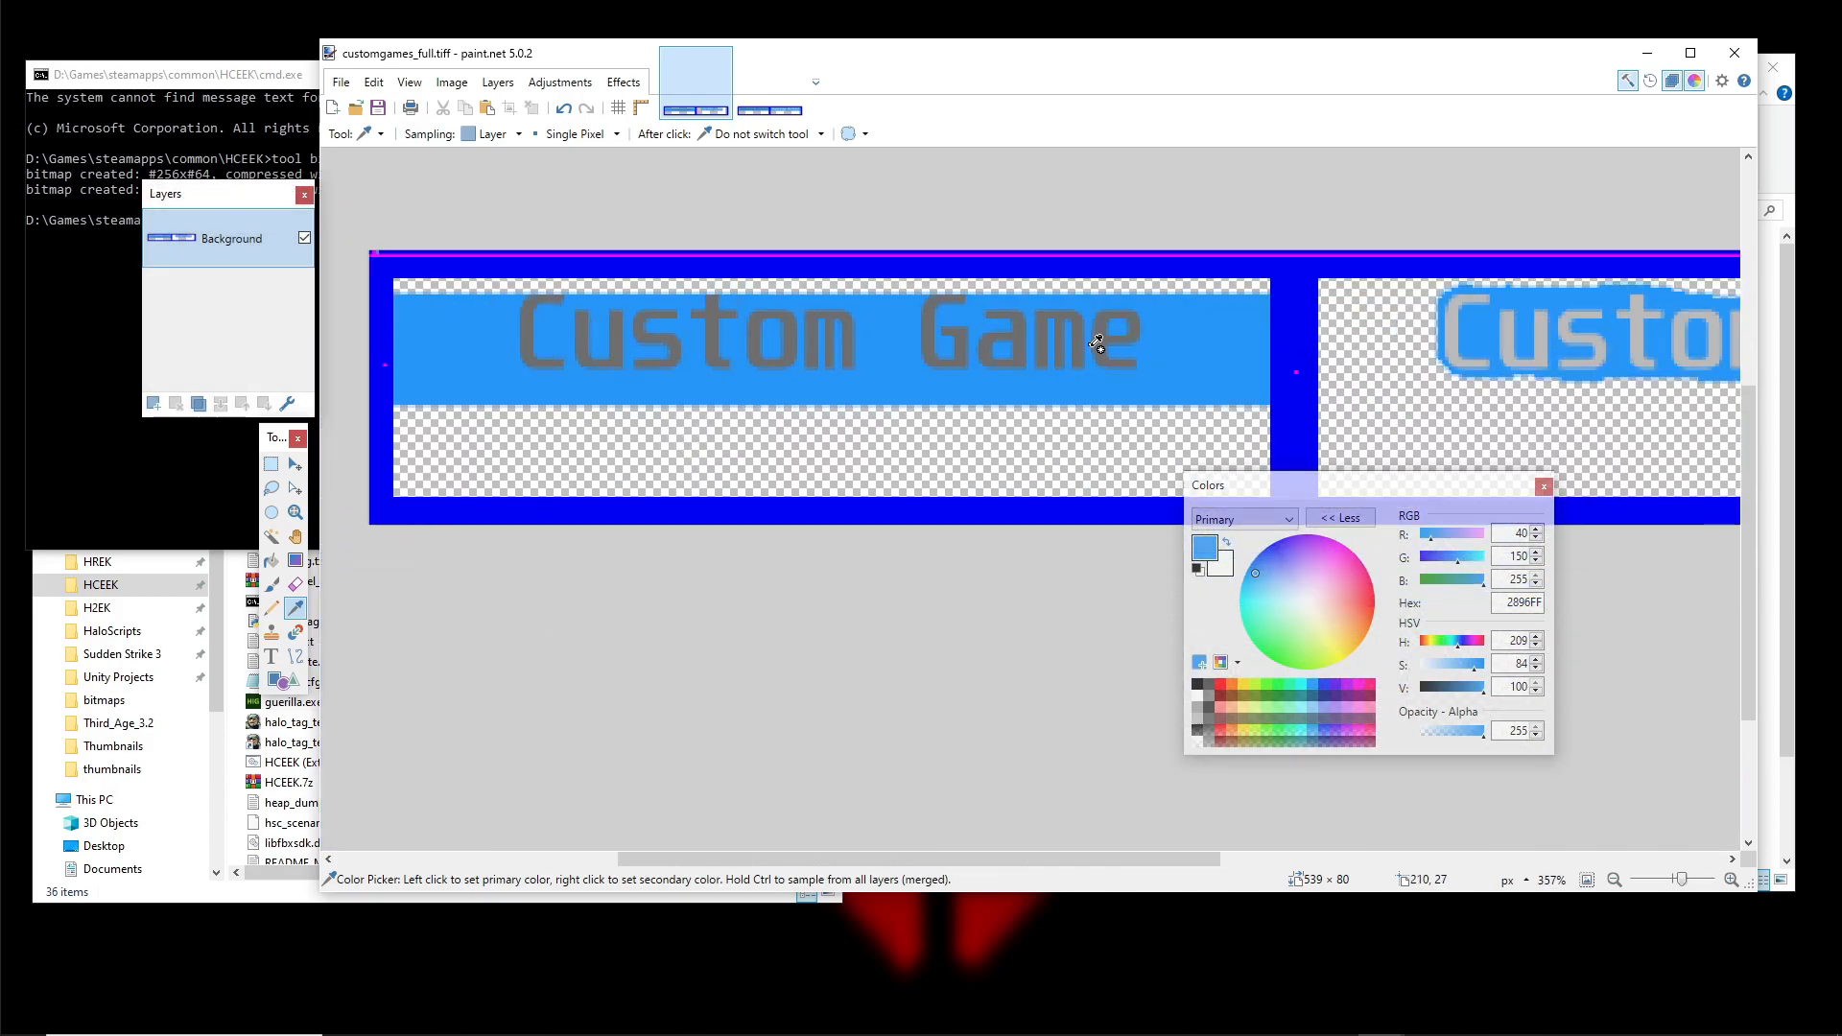
scroll(1097, 343, up, 5)
scroll(1077, 399, down, 2)
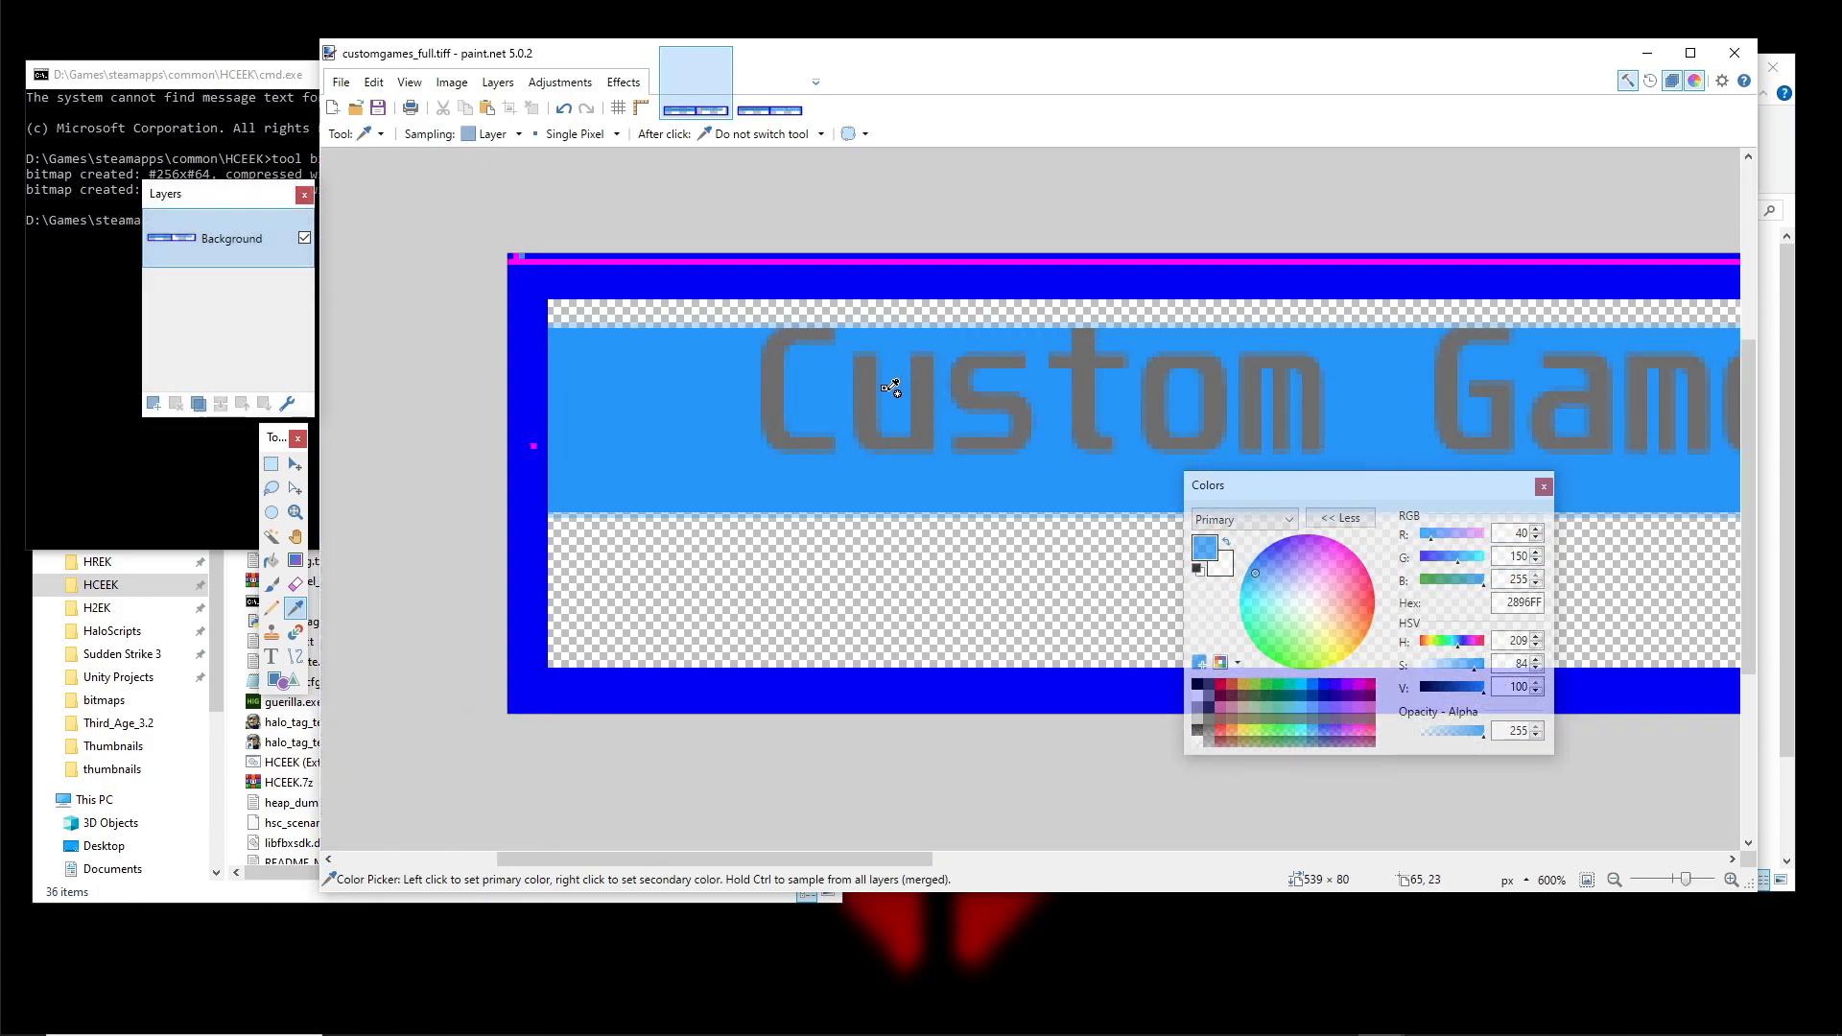
scroll(892, 389, down, 3)
scroll(1130, 399, up, 2)
scroll(773, 394, right, 4)
scroll(1005, 388, right, 2)
scroll(1040, 403, left, 4)
scroll(928, 387, down, 2)
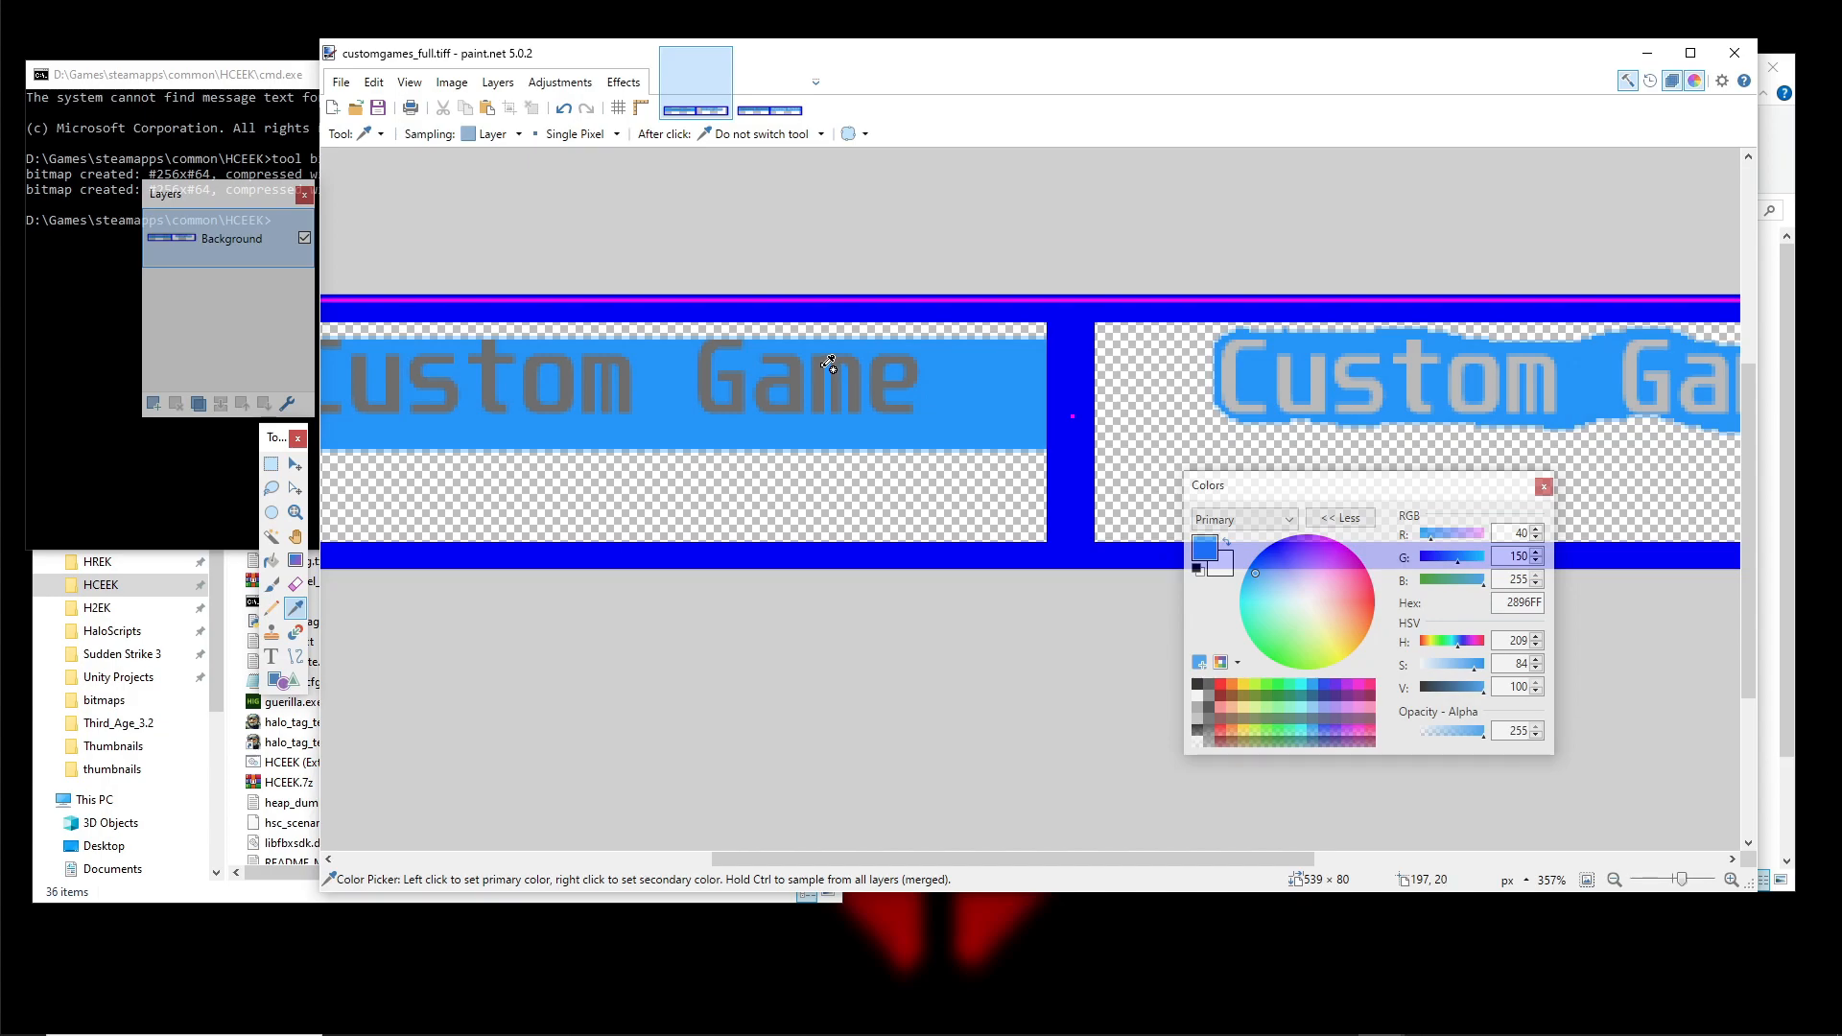
scroll(845, 369, right, 4)
scroll(992, 386, left, 4)
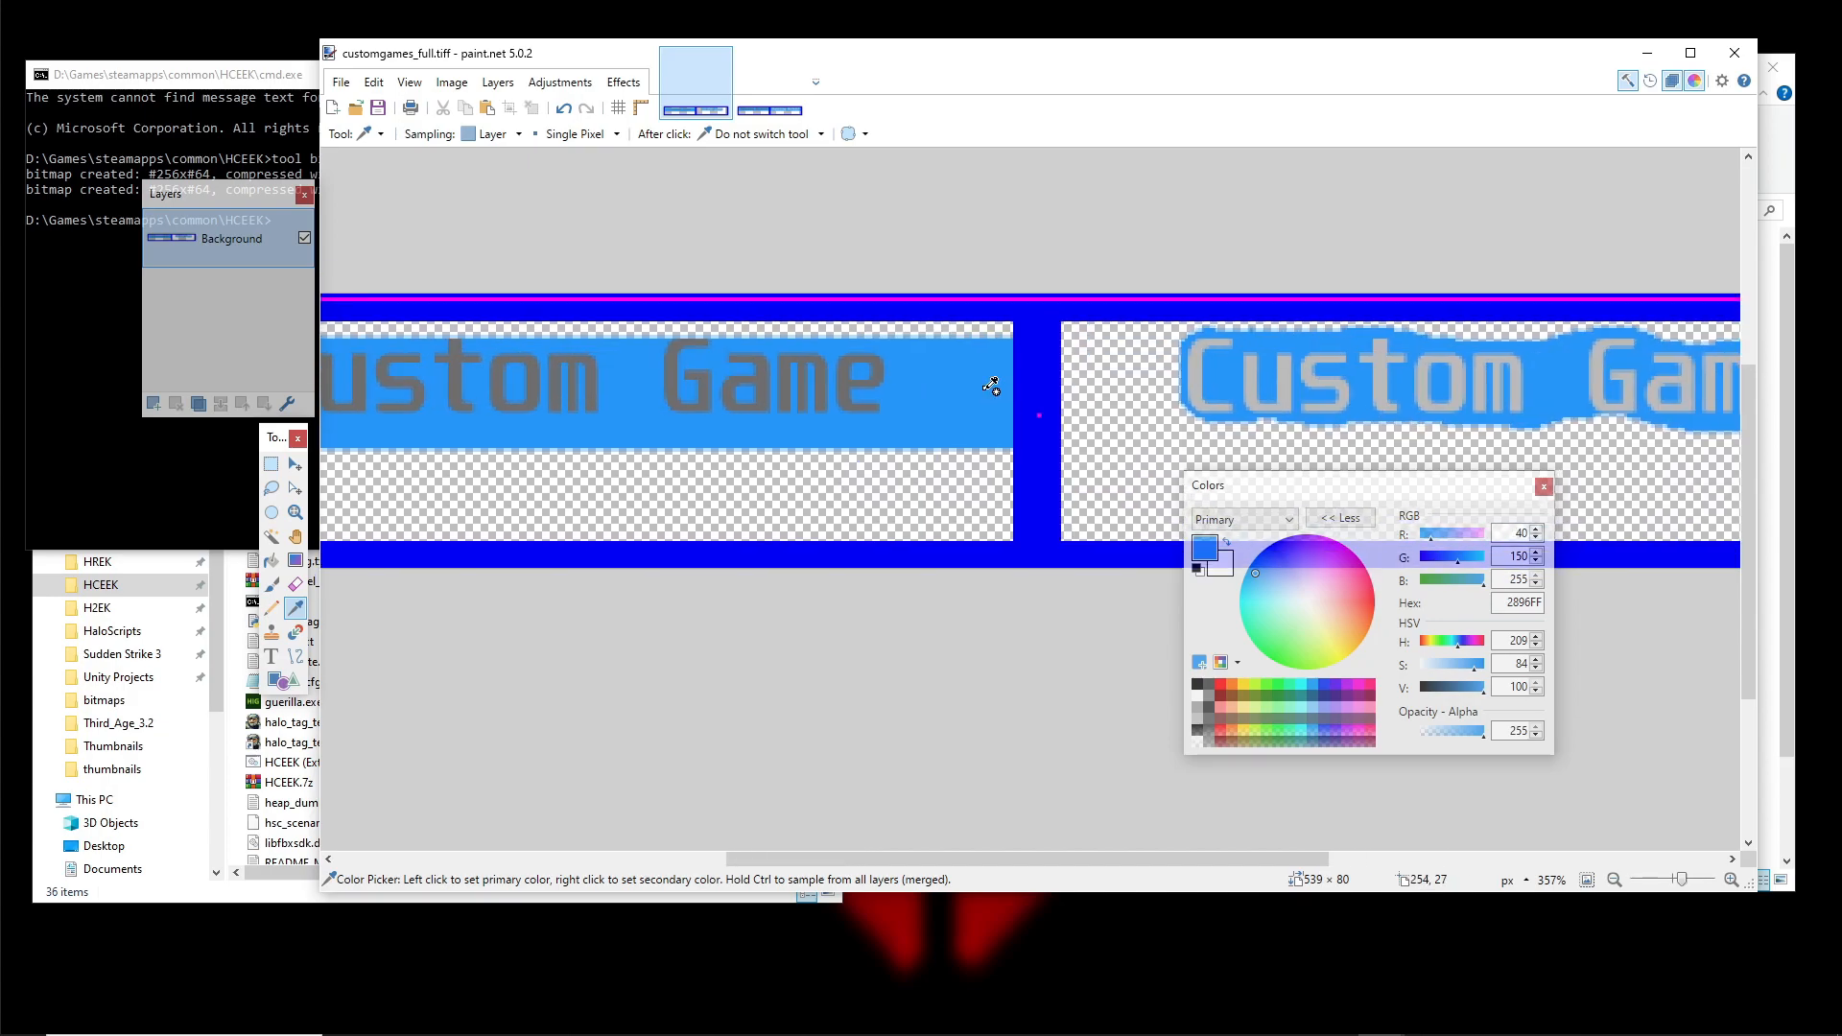
scroll(992, 386, down, 1)
Switch to quit_test.tiff and examine the light-blue strips behind the lettering in both boxes
click(768, 112)
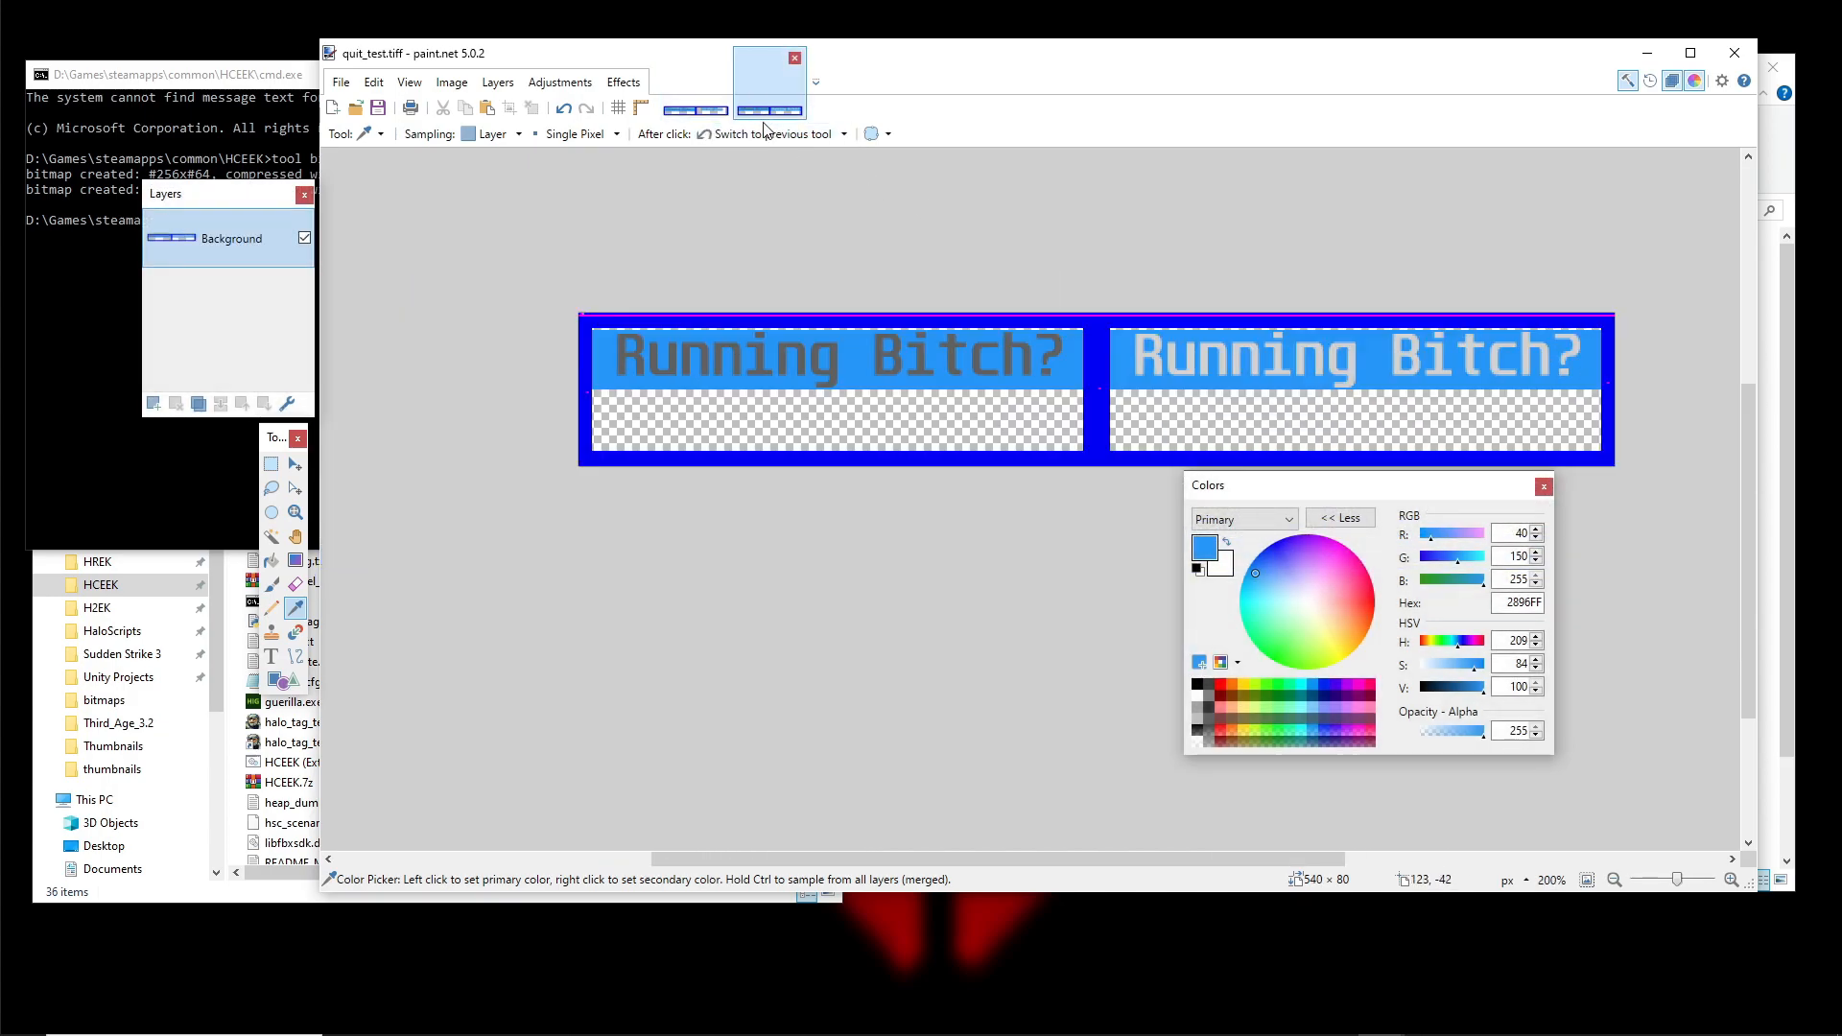
scroll(992, 386, up, 1)
scroll(992, 386, up, 1)
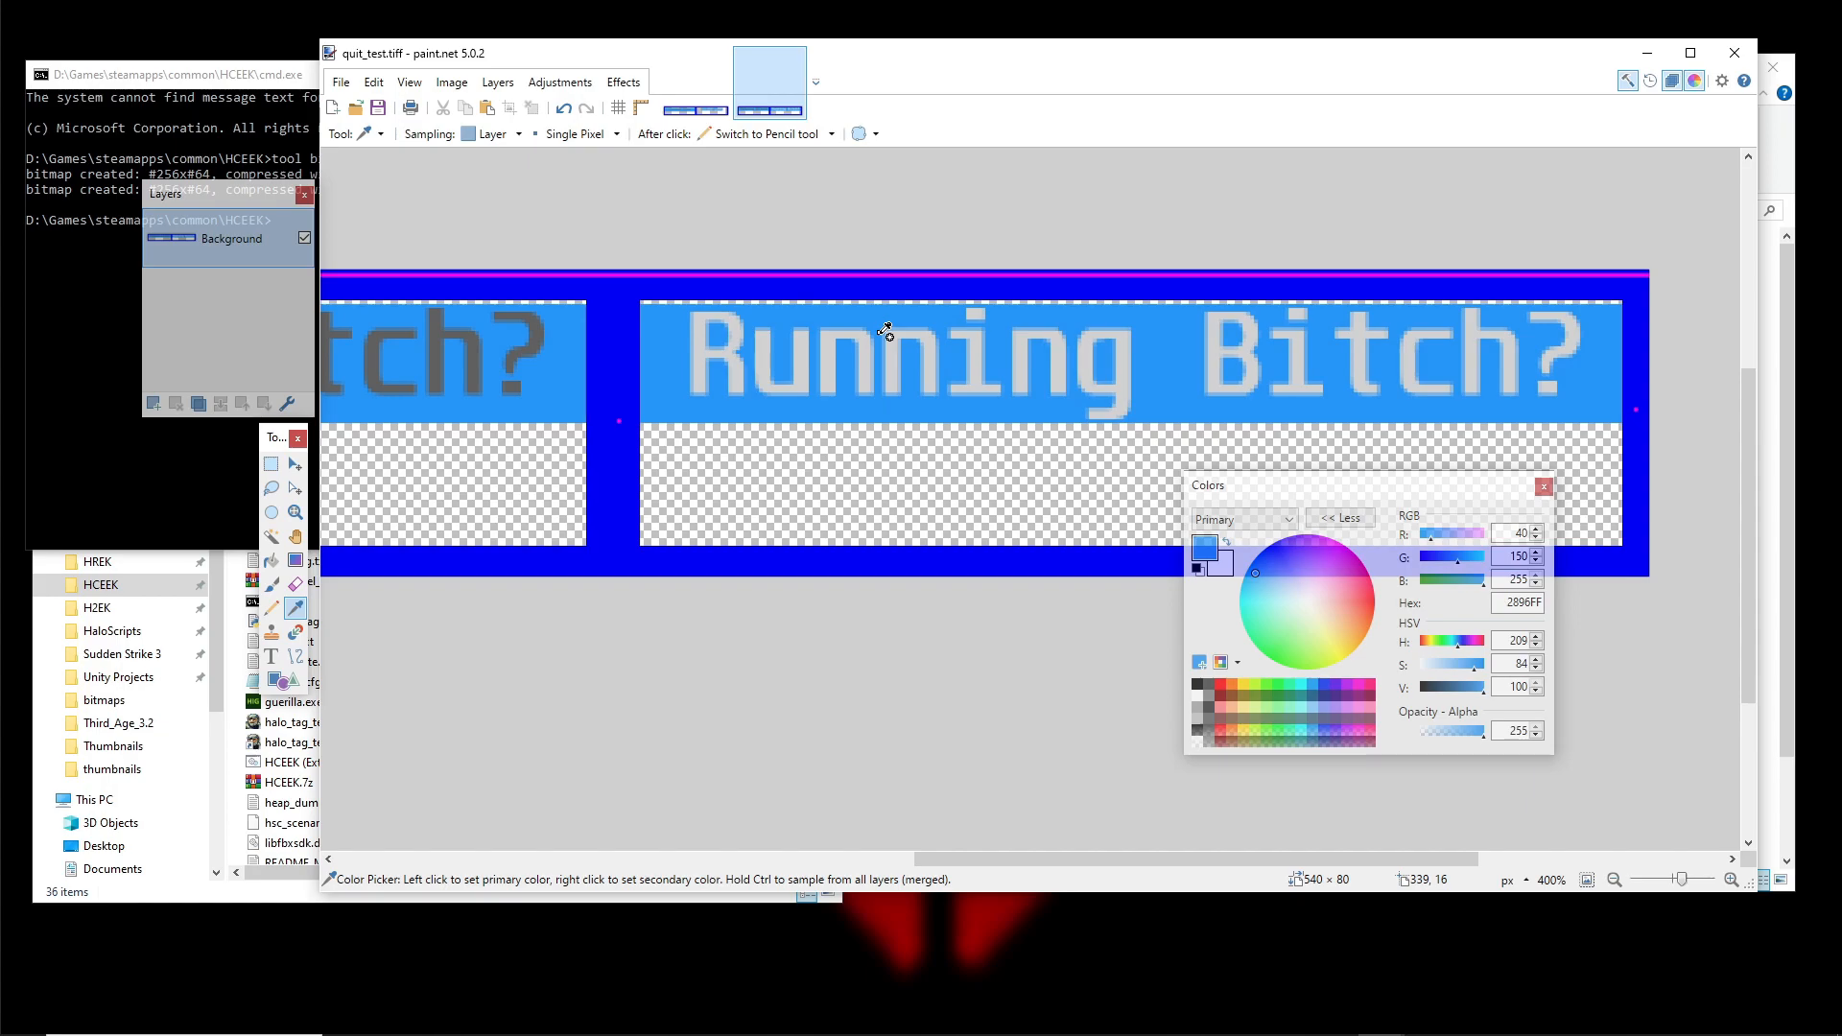
scroll(873, 335, down, 2)
scroll(555, 448, up, 1)
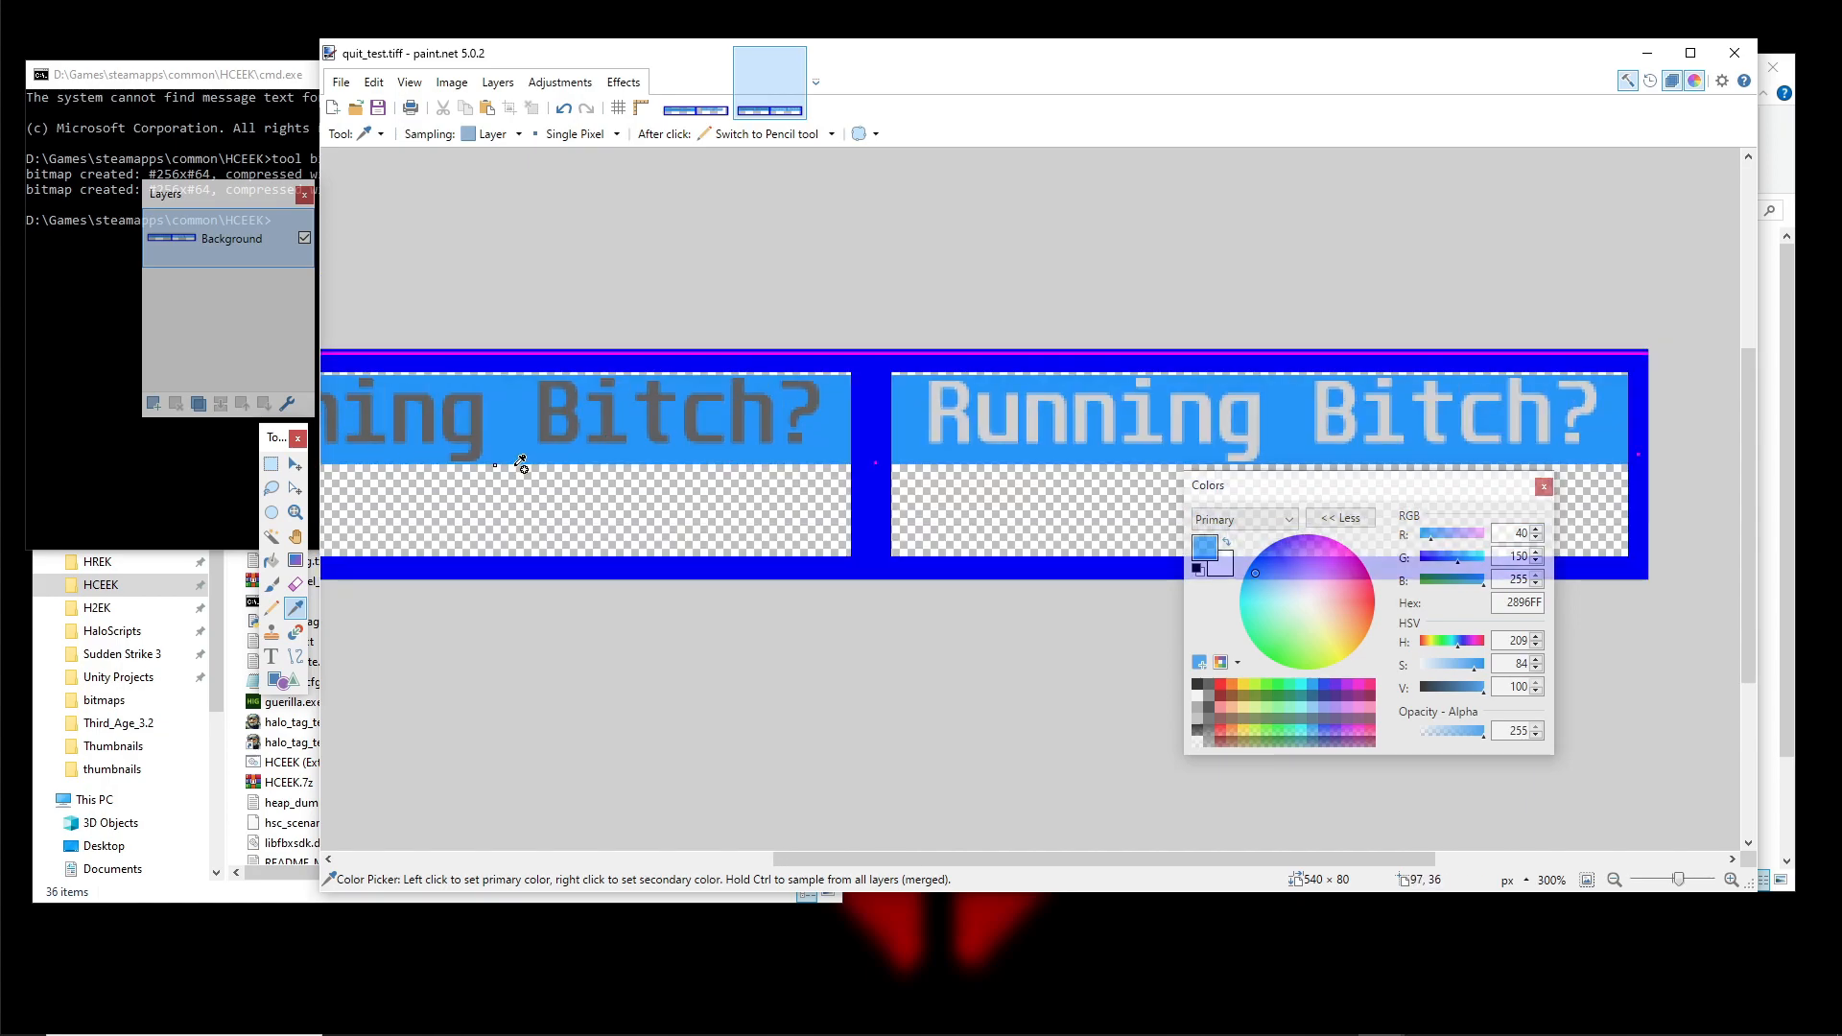
drag(516, 468, 352, 435)
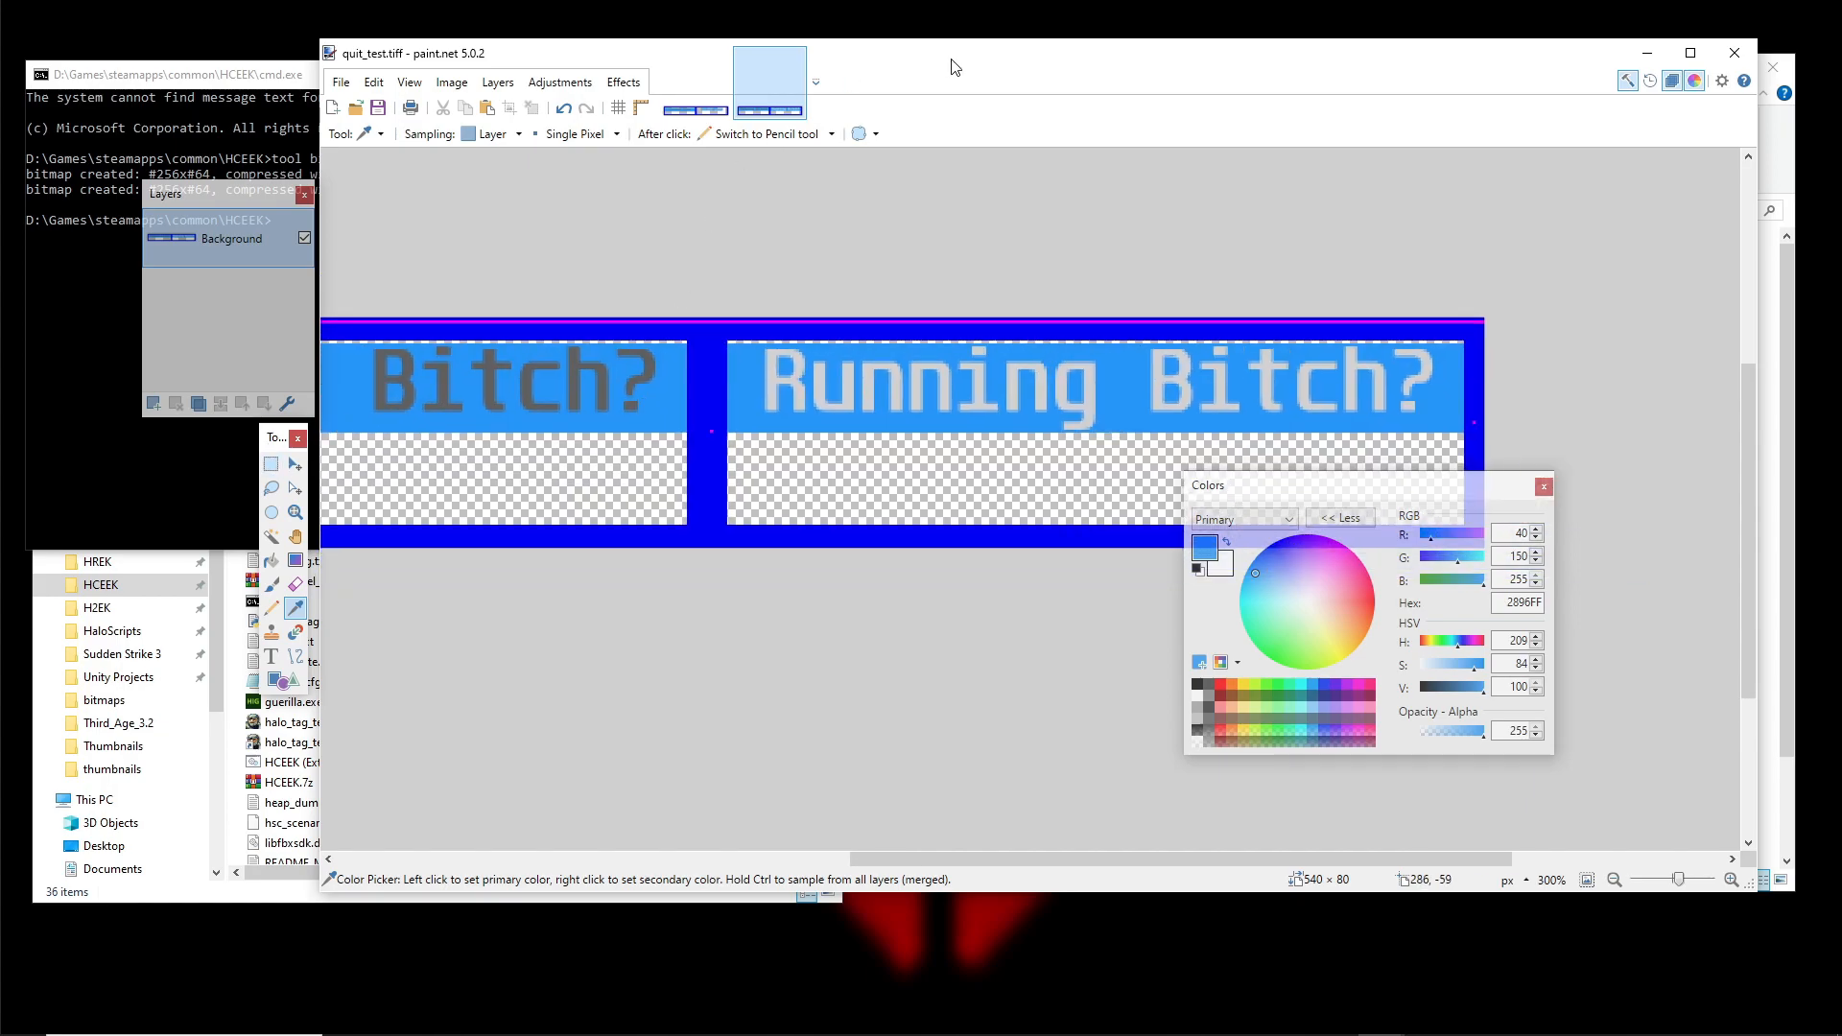
drag(953, 67, 910, 79)
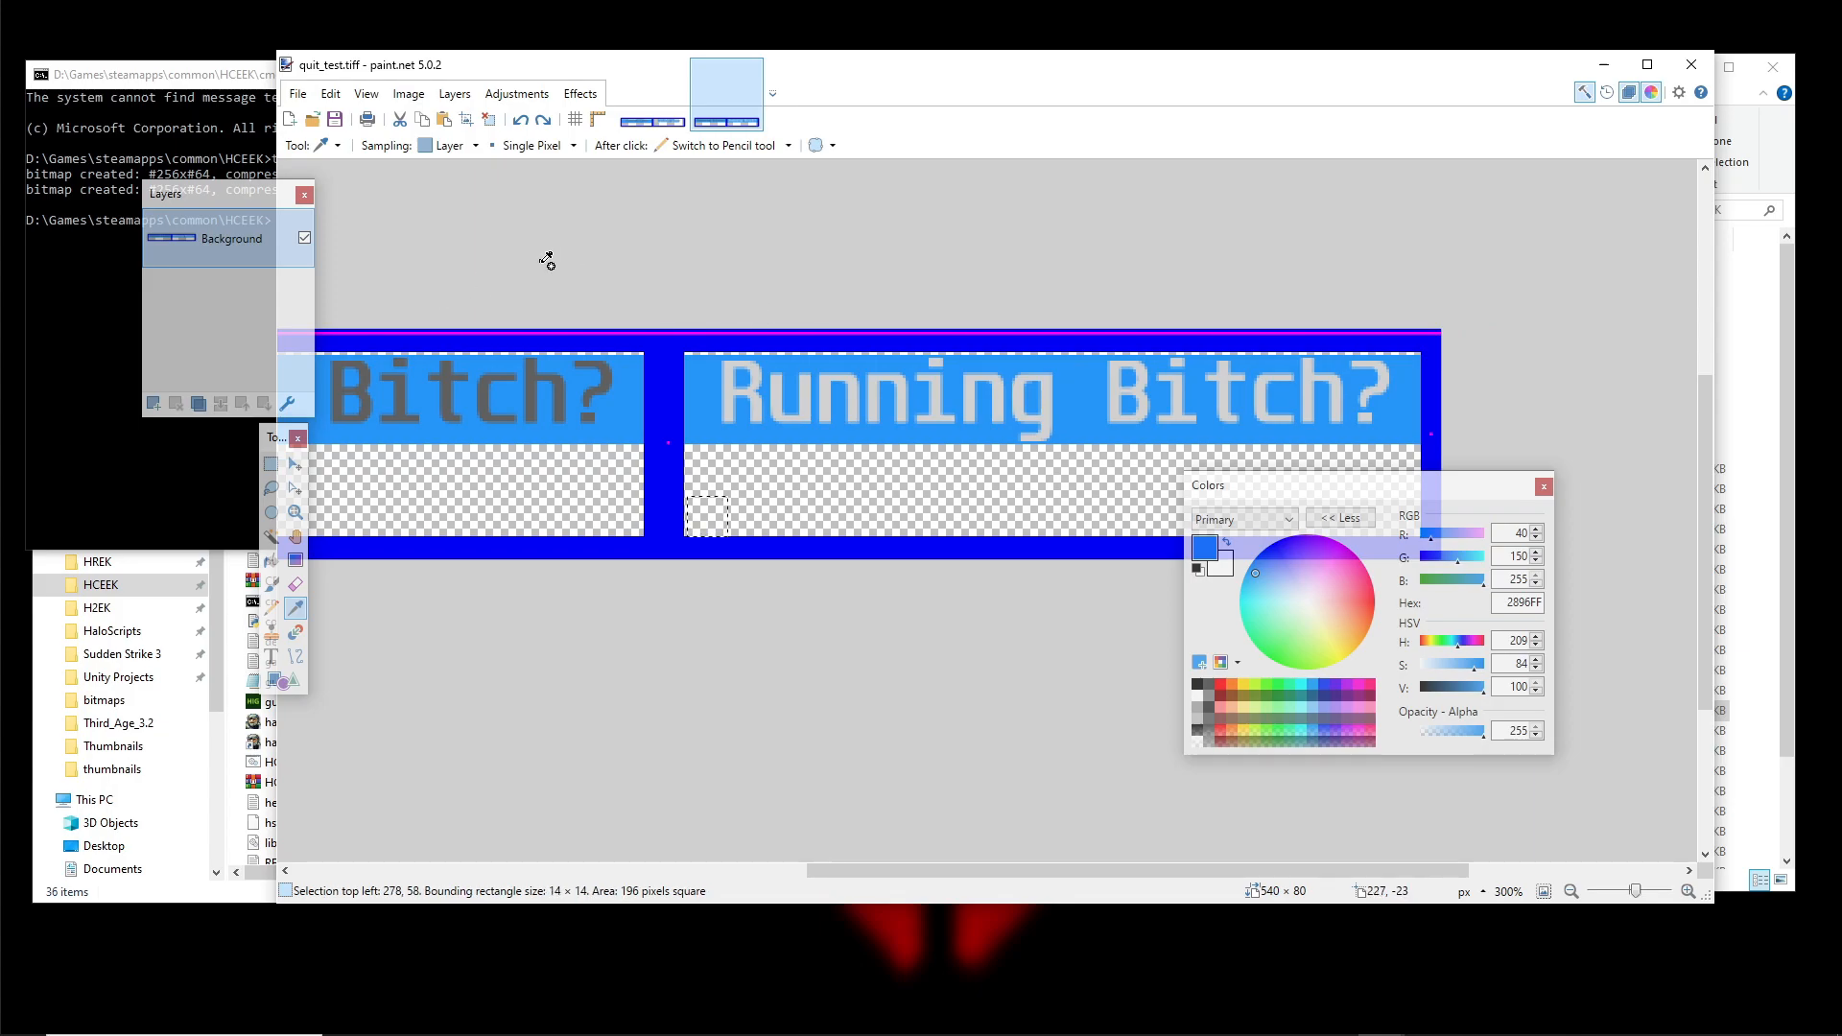
Undo the layer merge in quit_test.tiff to restore the separate lettering layer, and hide Layer 2
key(ctrl+shift+n)
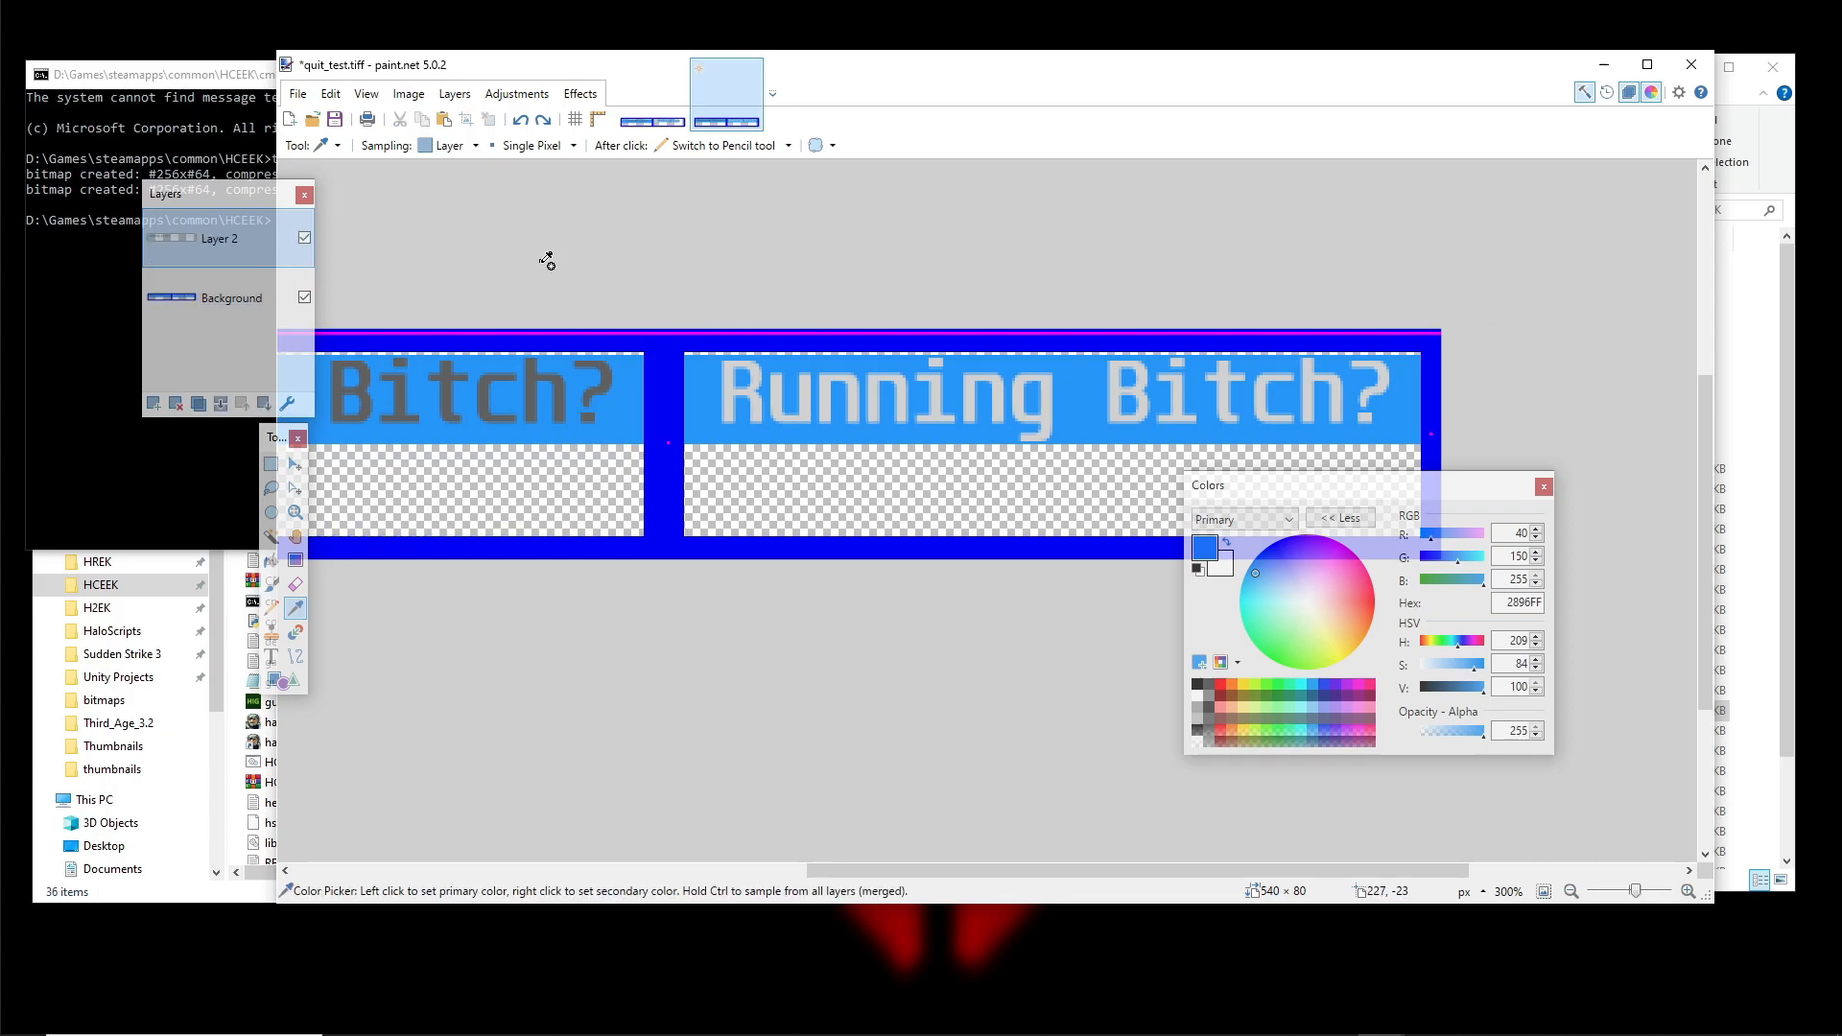
click(235, 294)
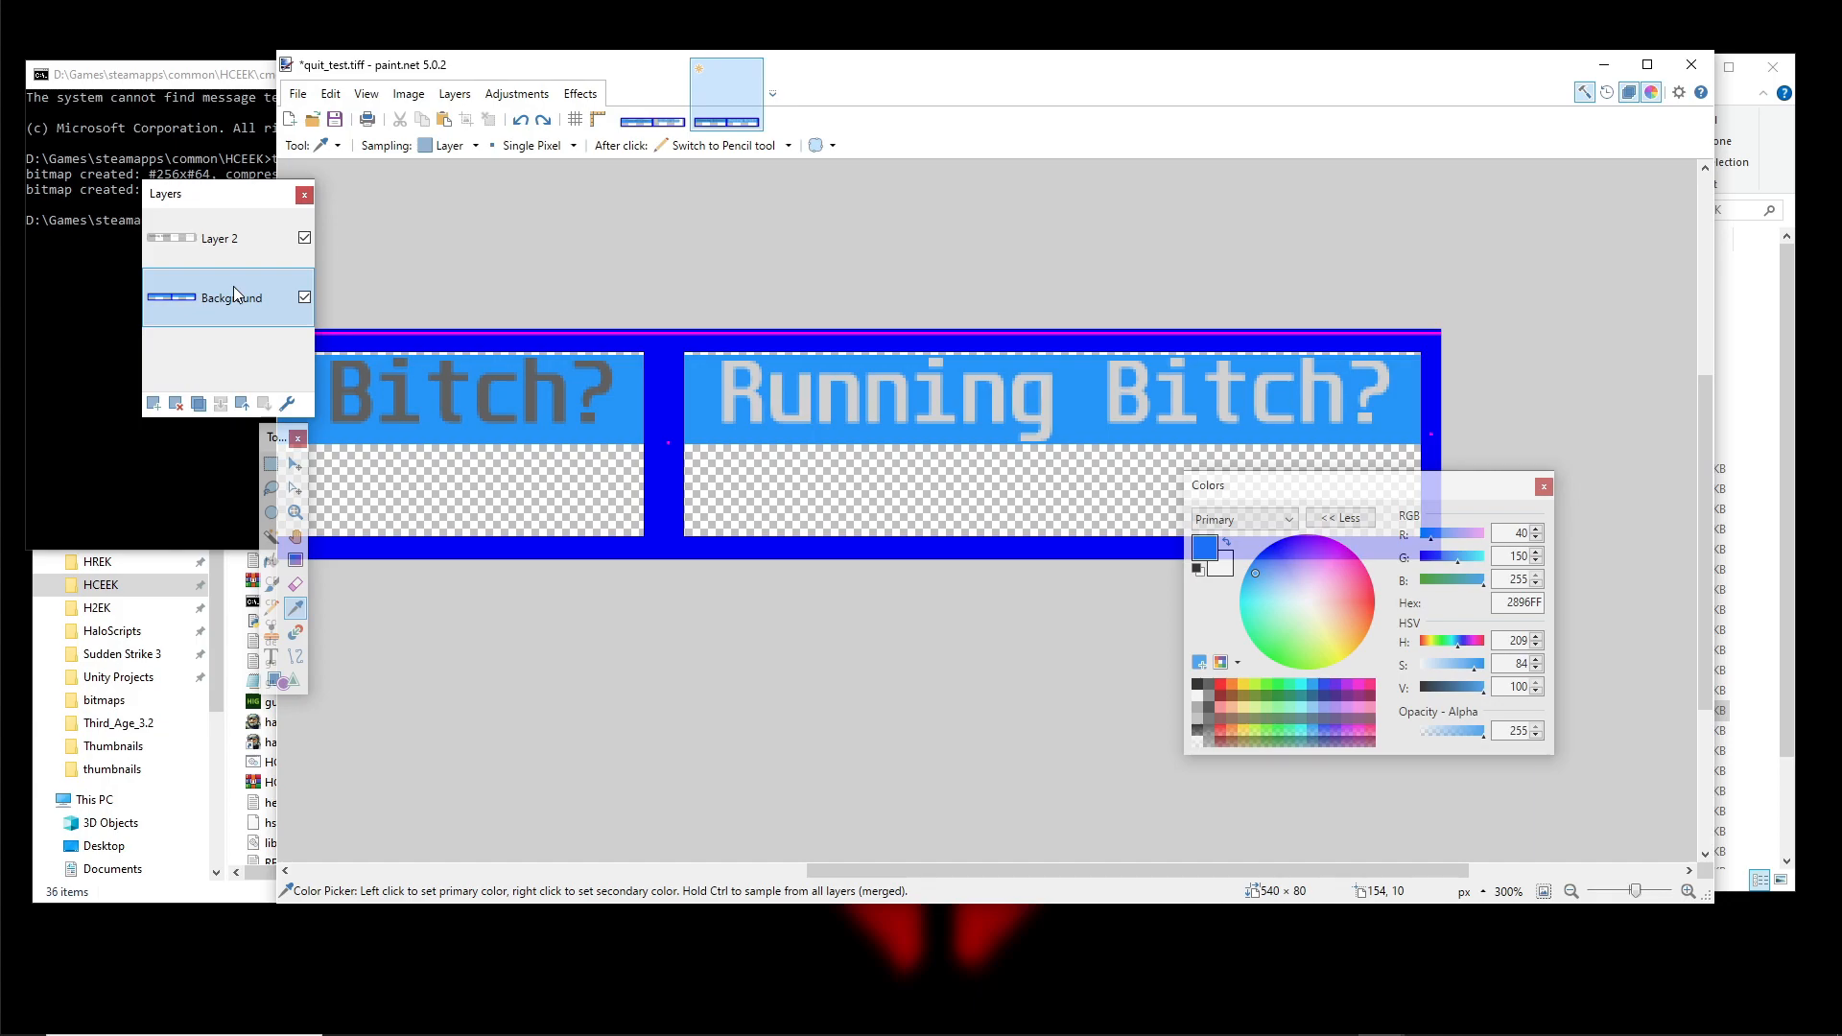
click(288, 240)
click(305, 239)
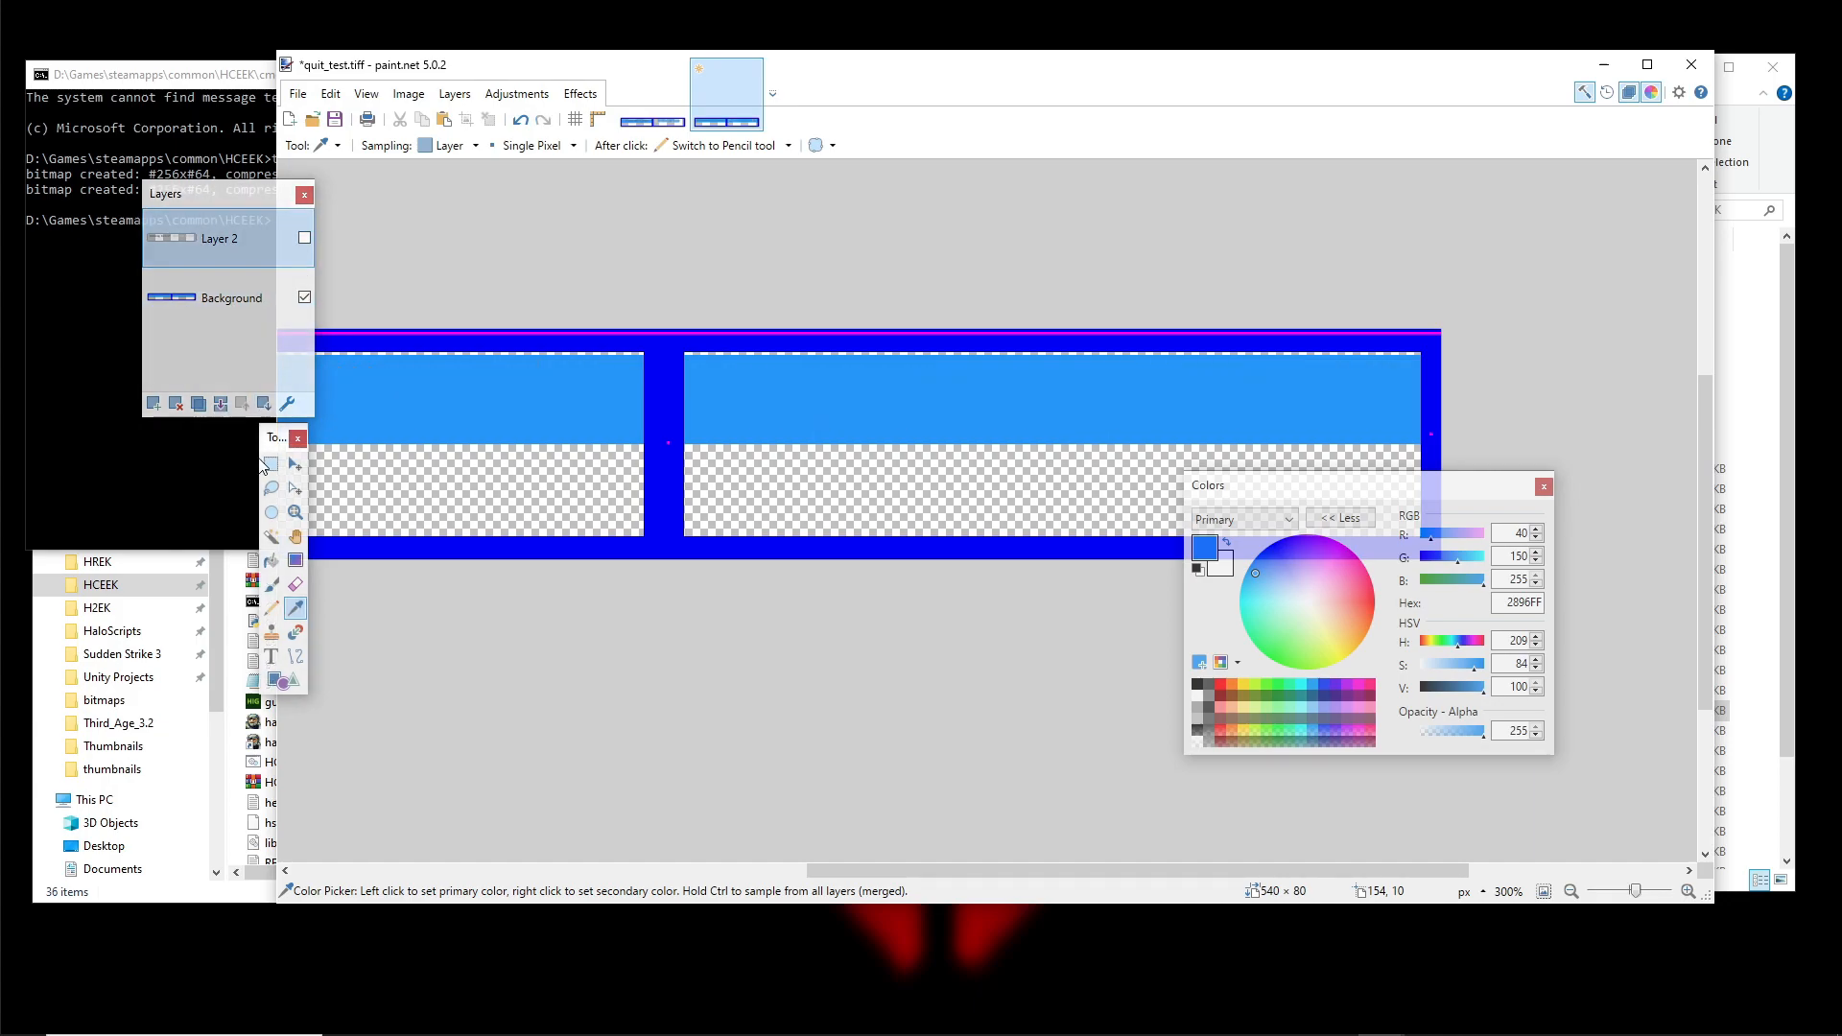
Select the light-blue strip in the second box with a 256 × 31 pixel rectangular selection, and clear the selection
key(s)
scroll(654, 422, up, 7)
drag(848, 611, 1636, 333)
scroll(1317, 394, down, 4)
scroll(1563, 369, down, 1)
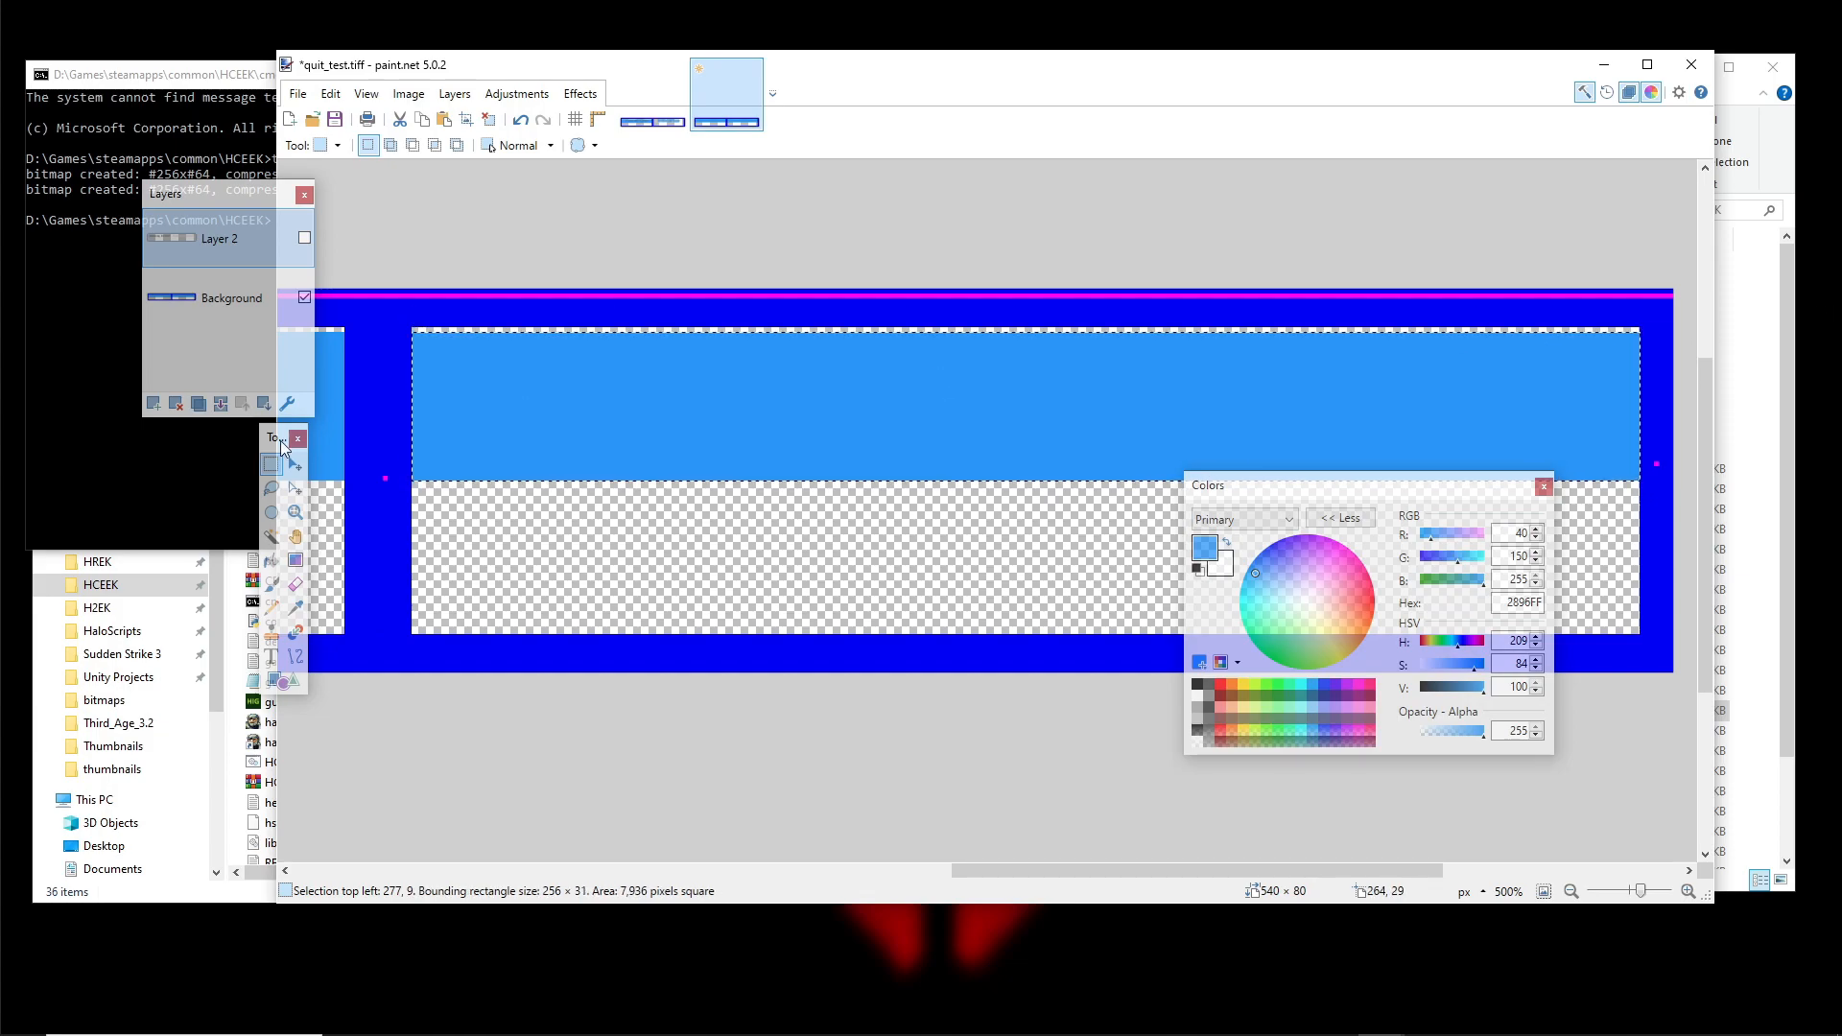
click(711, 428)
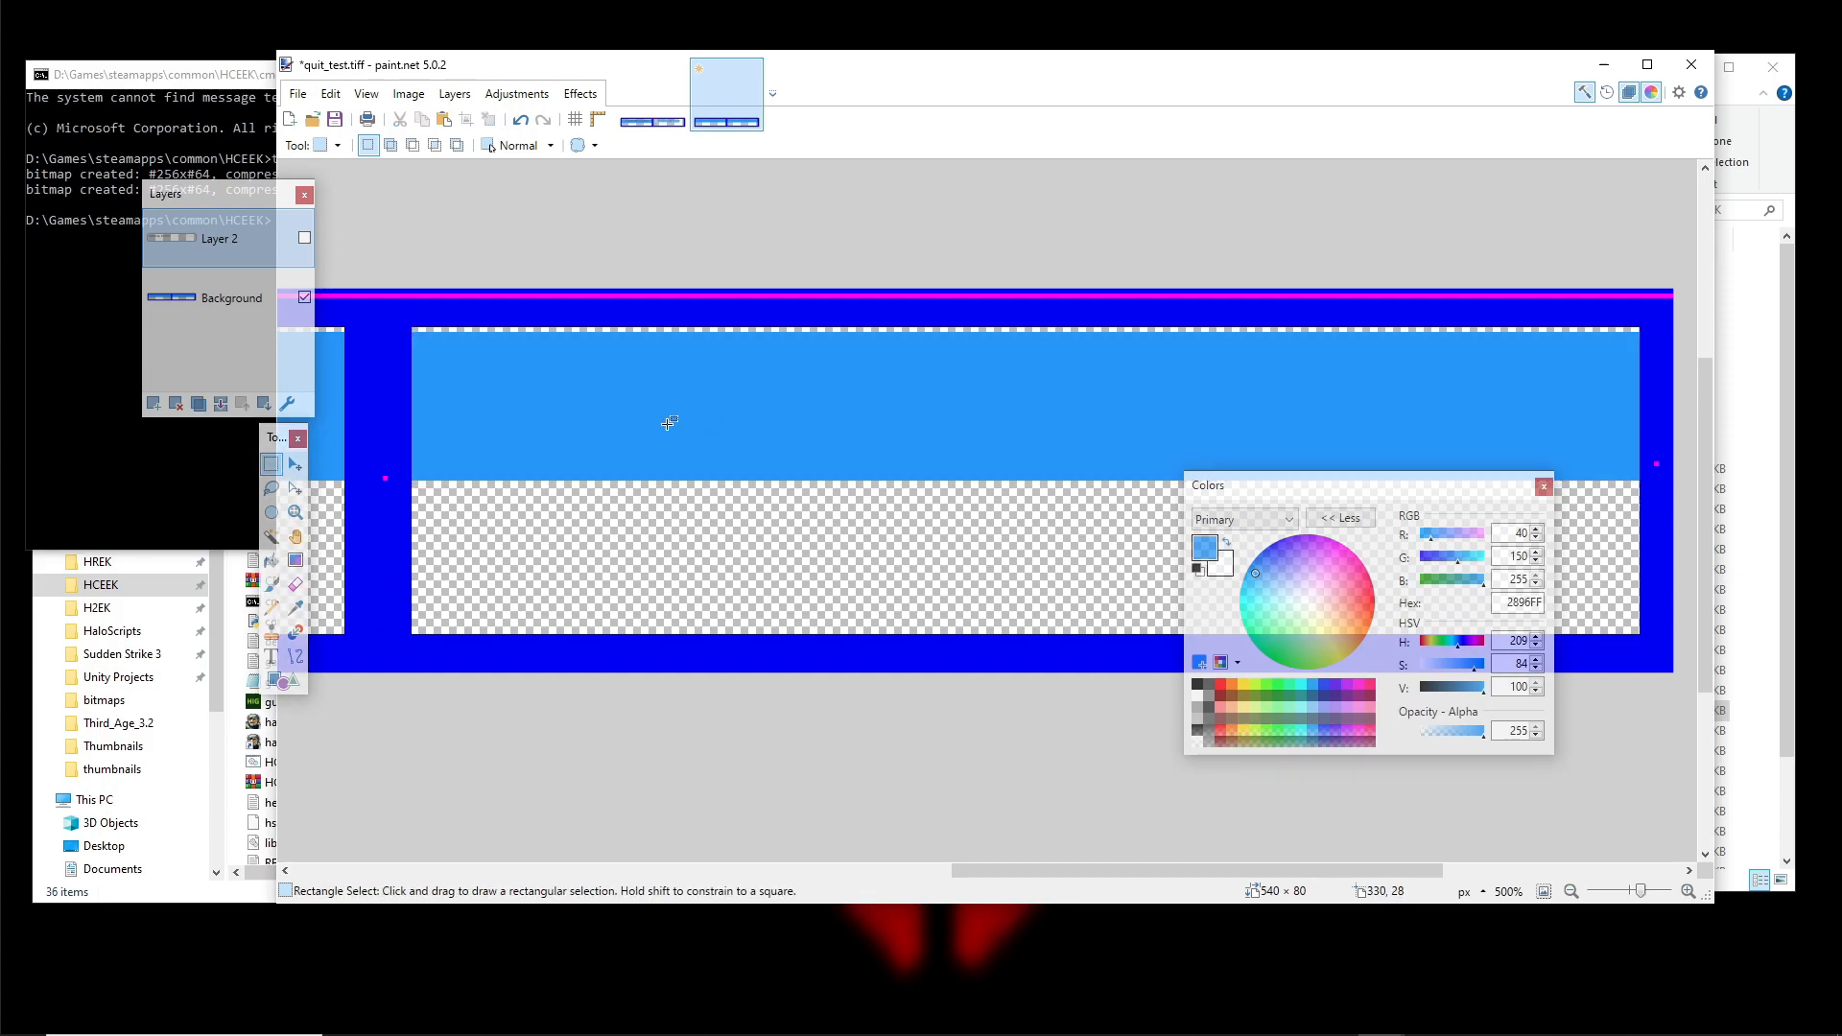
Restore the cleared selection and compare it with the lettering by briefly showing Layer 2
key(ctrl+z)
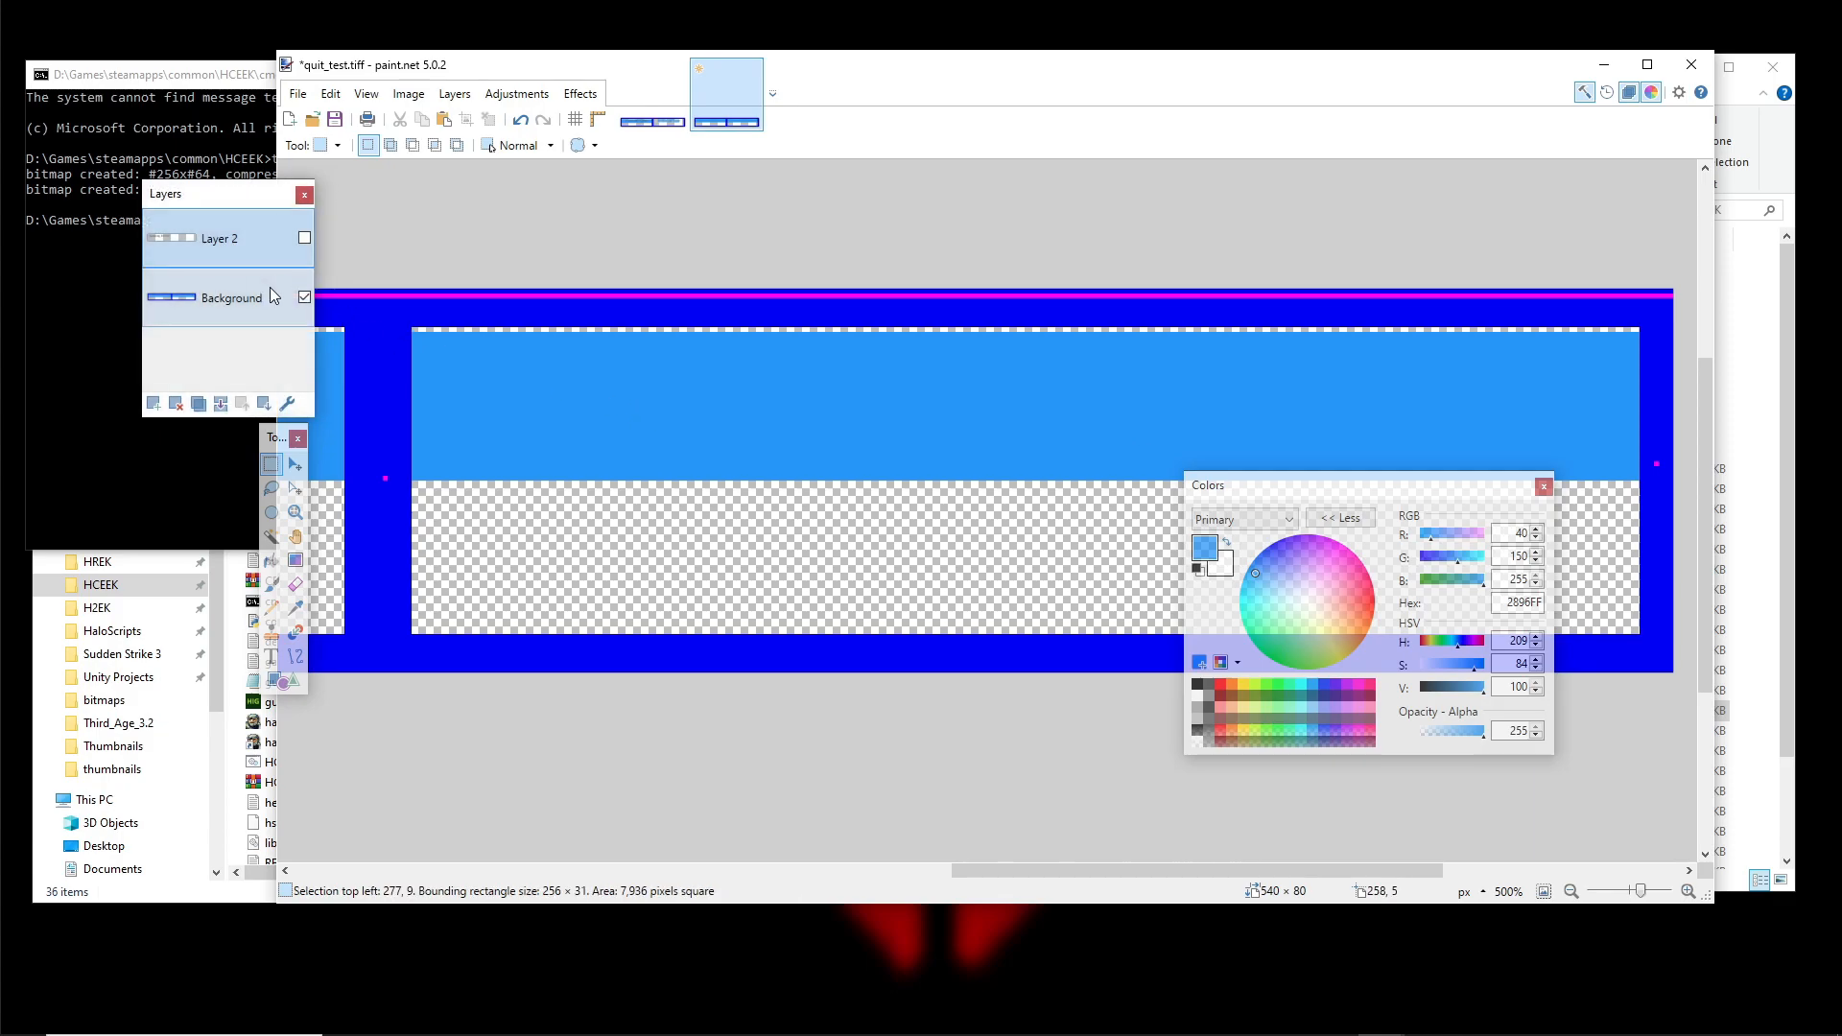
click(305, 238)
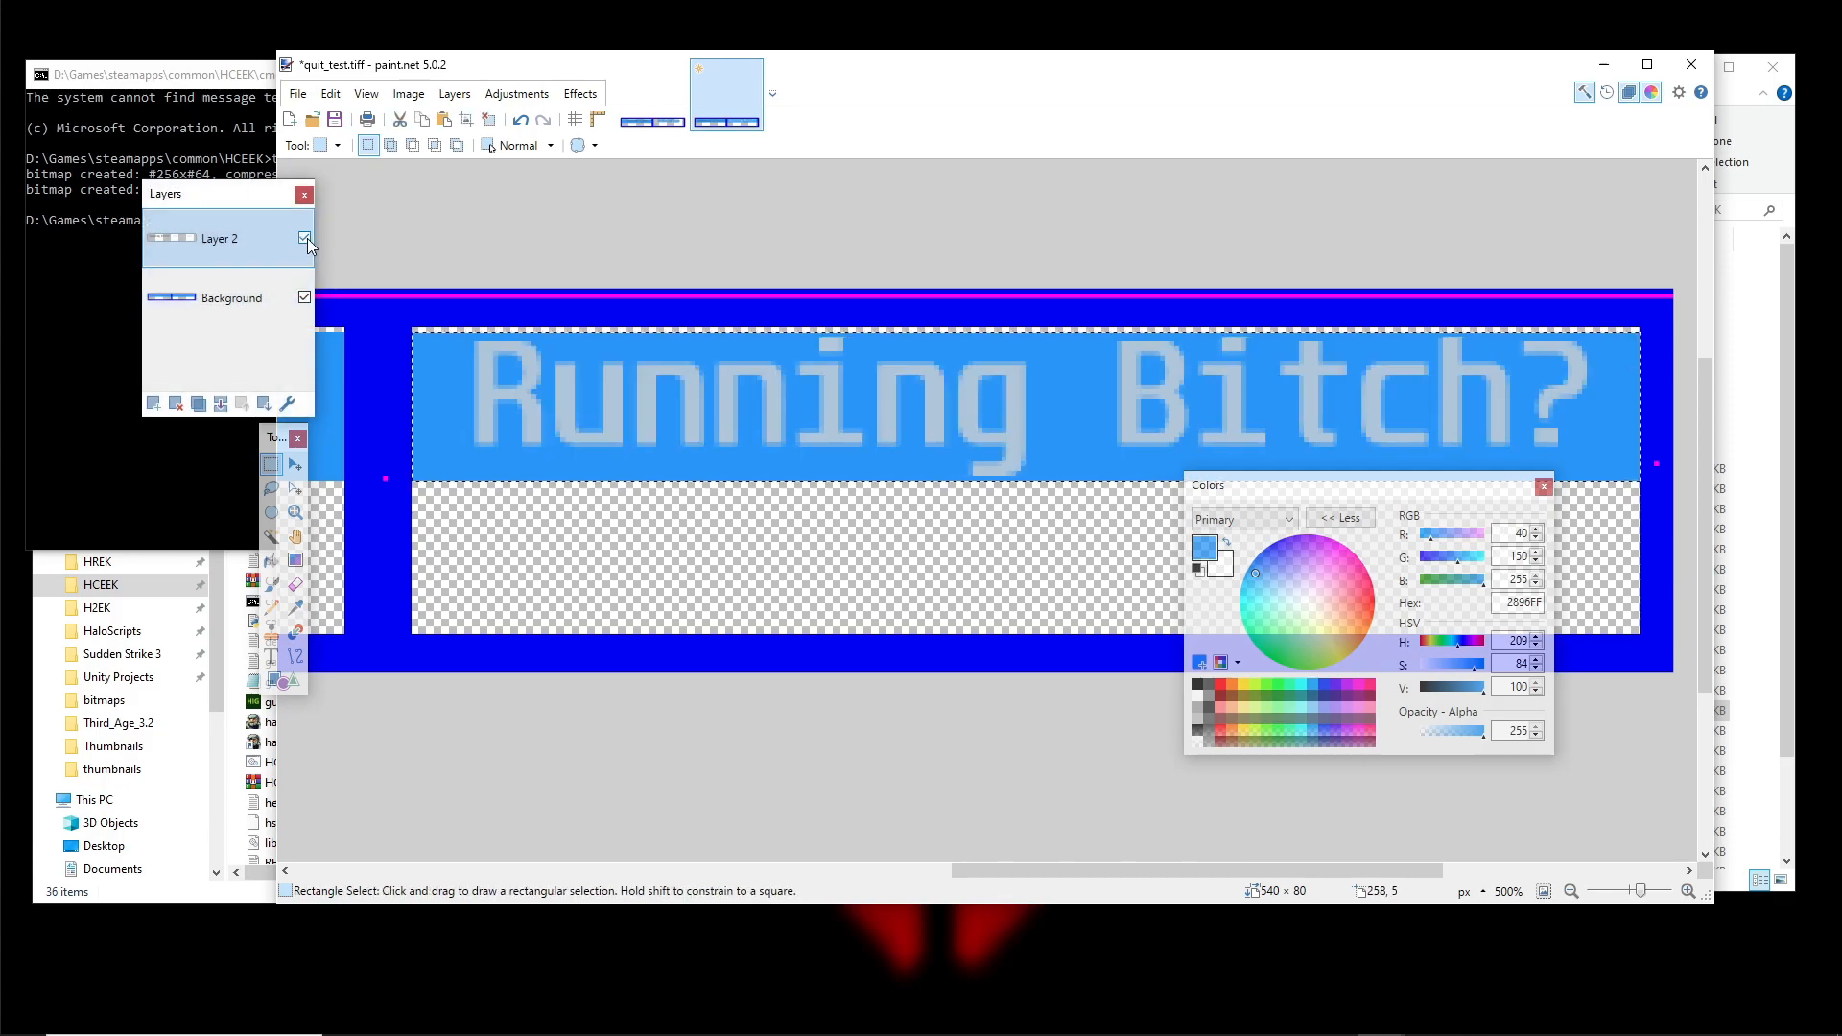
click(305, 238)
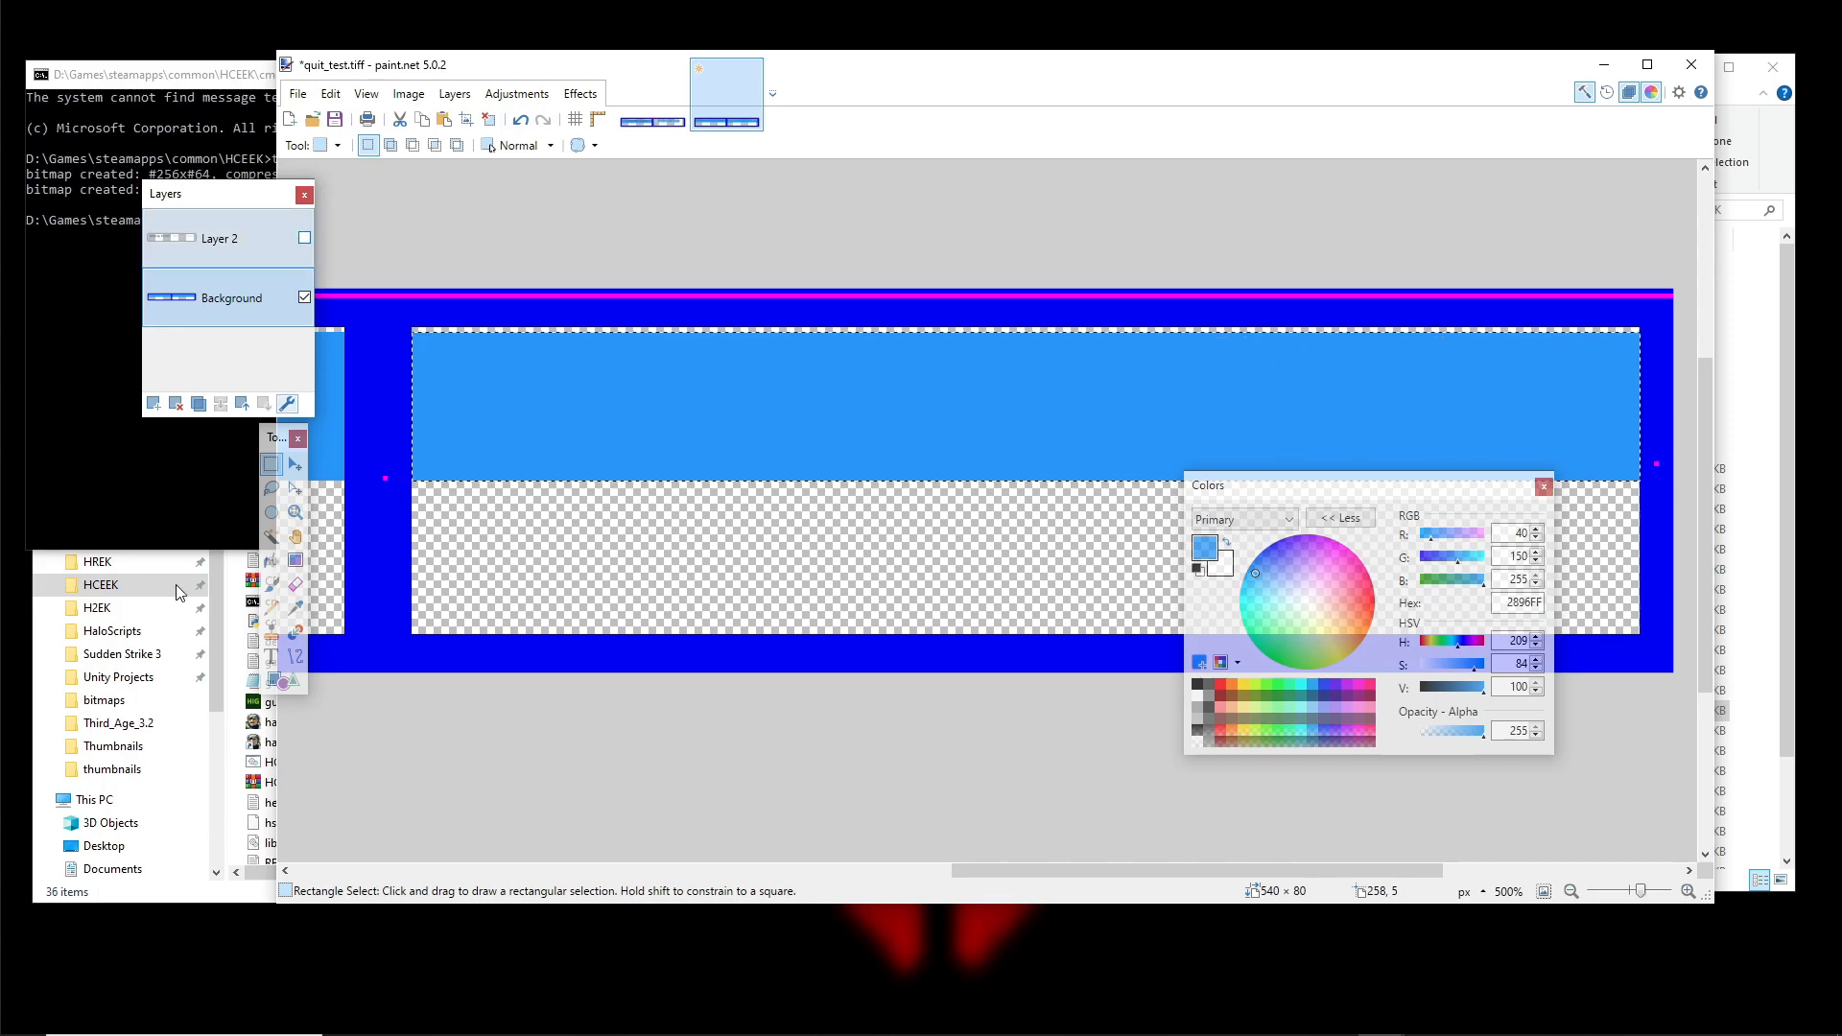
Measure the light-blue strip in the second box with rectangular selections, and clear the selection
ctrl+scroll(403, 436, up, 4)
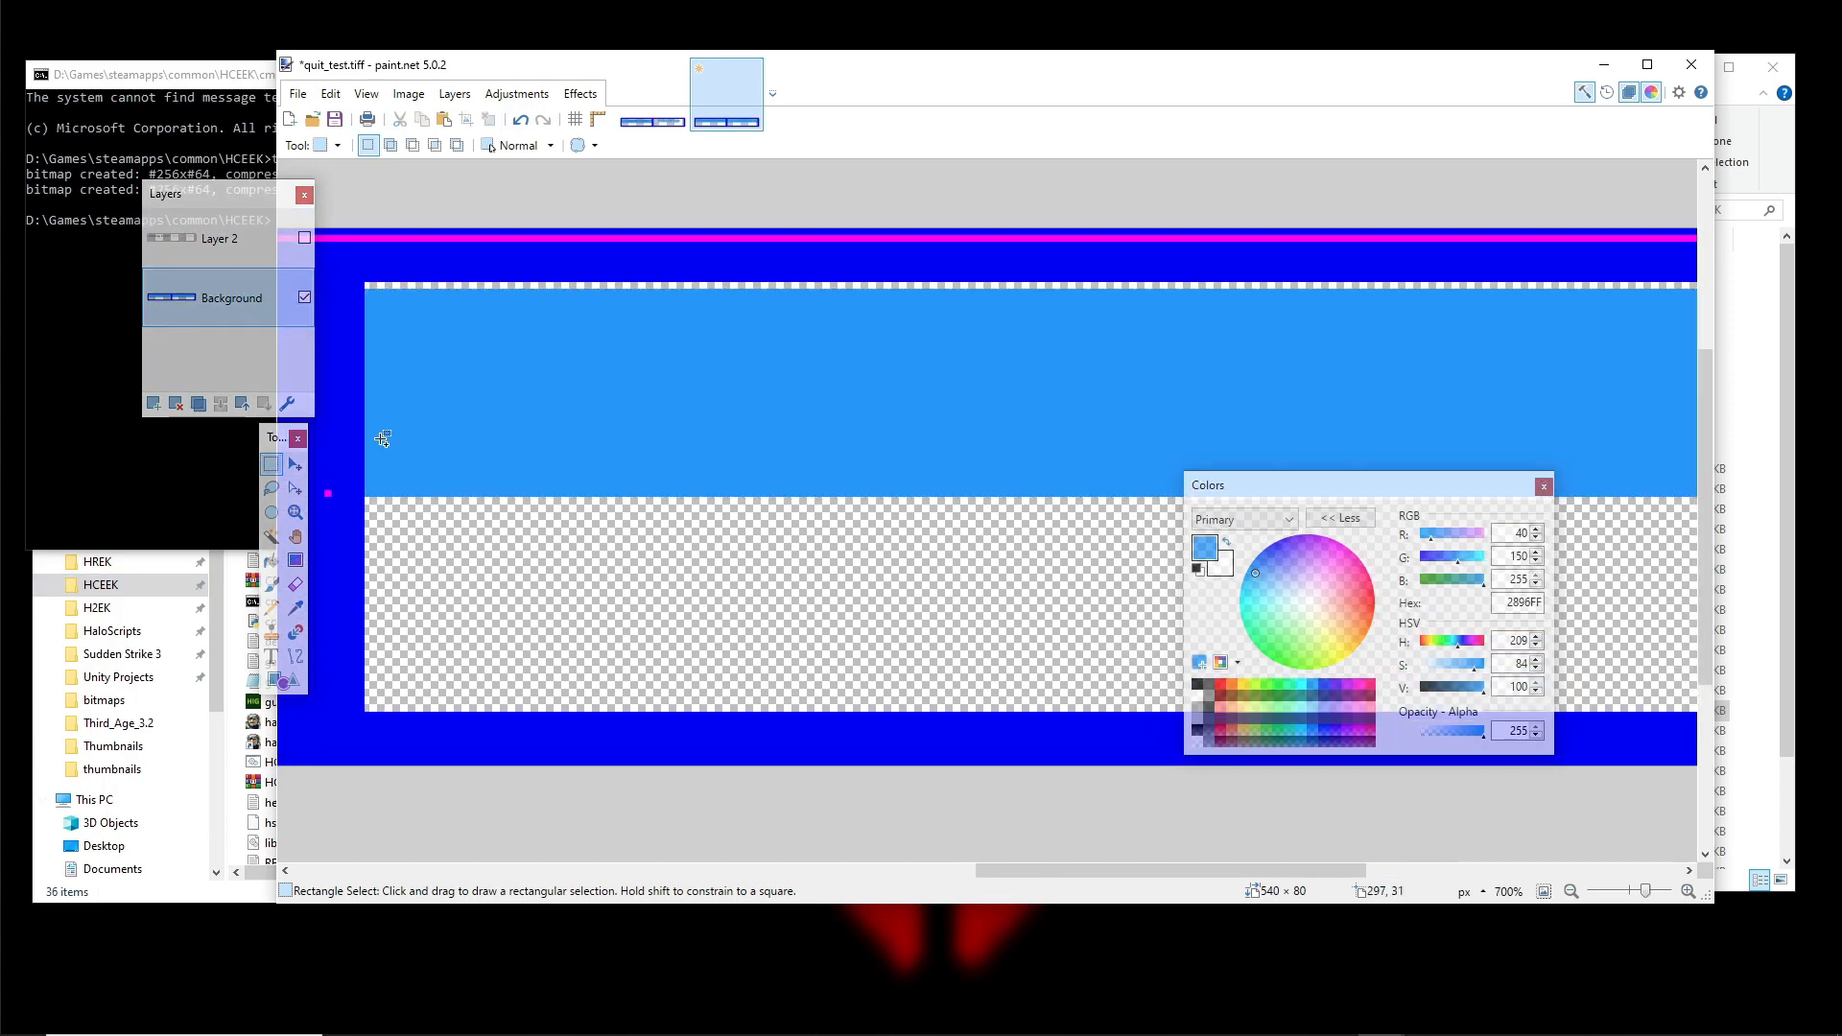
ctrl+scroll(617, 444, down, 7)
mouse_move(366, 527)
mouse_down()
mouse_move(691, 403)
mouse_move(1382, 346)
mouse_up()
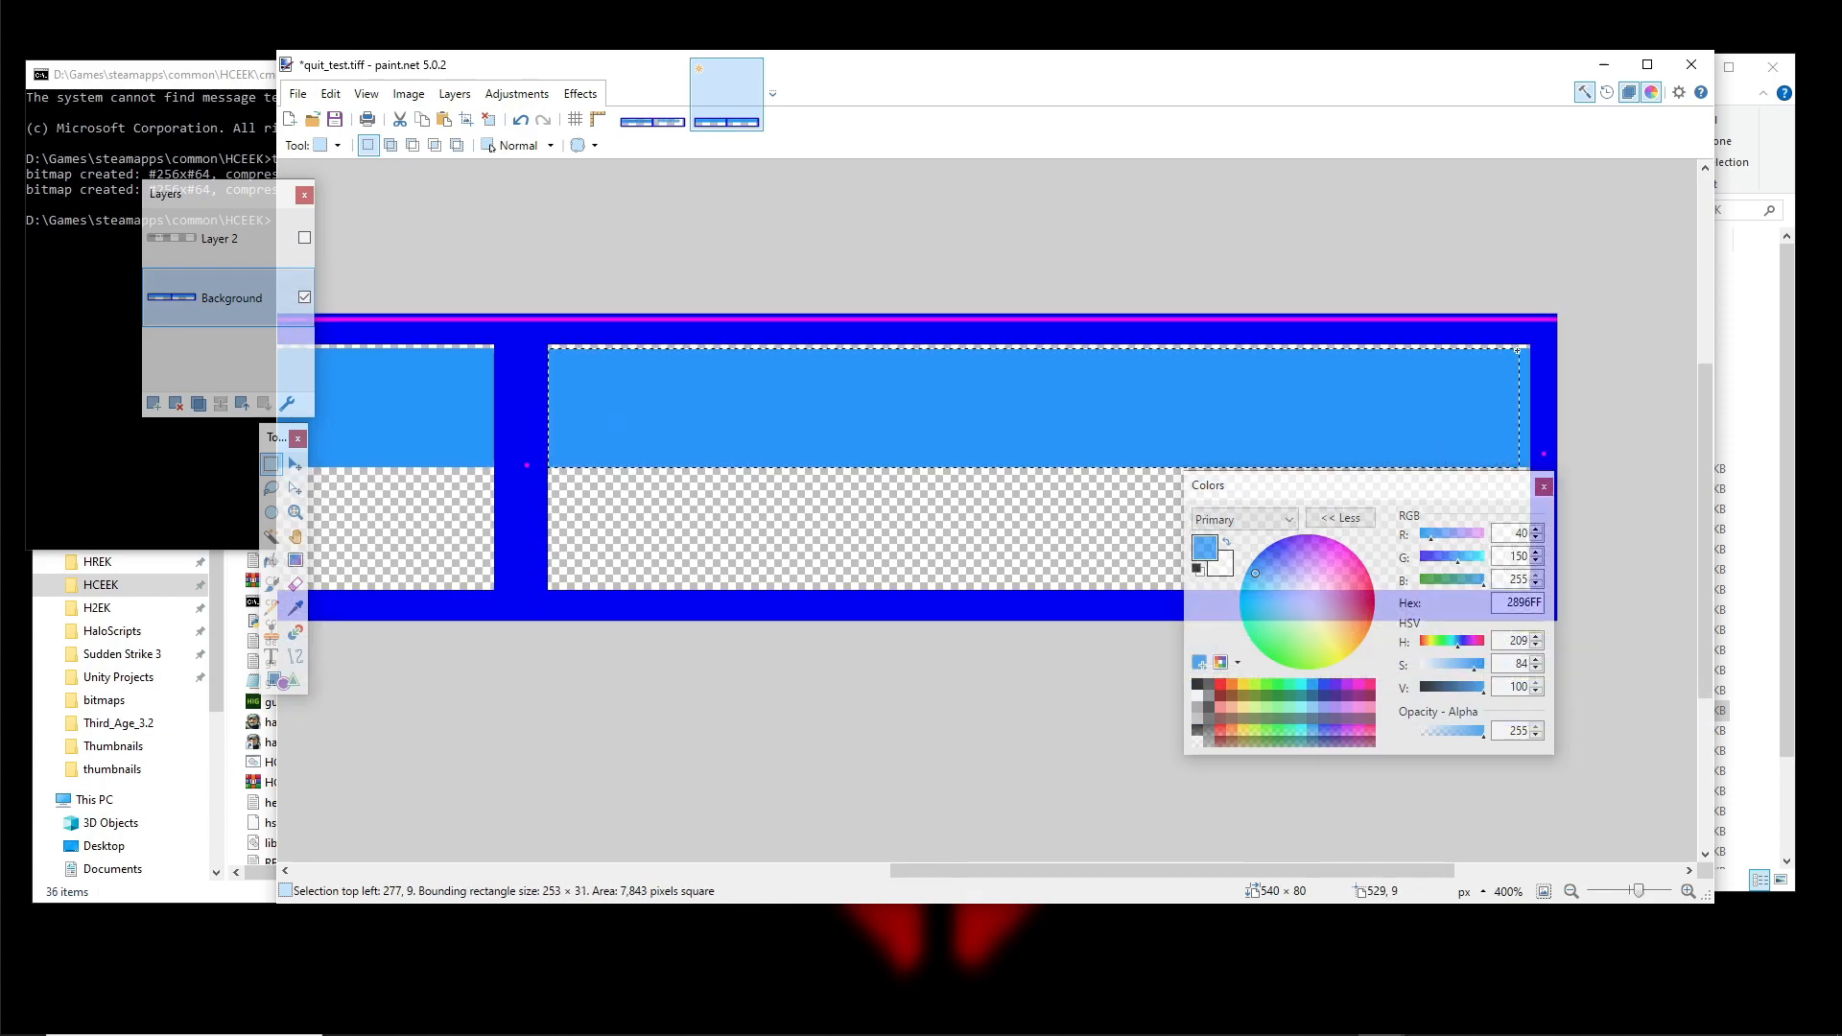
drag(1495, 358, 888, 383)
click(894, 380)
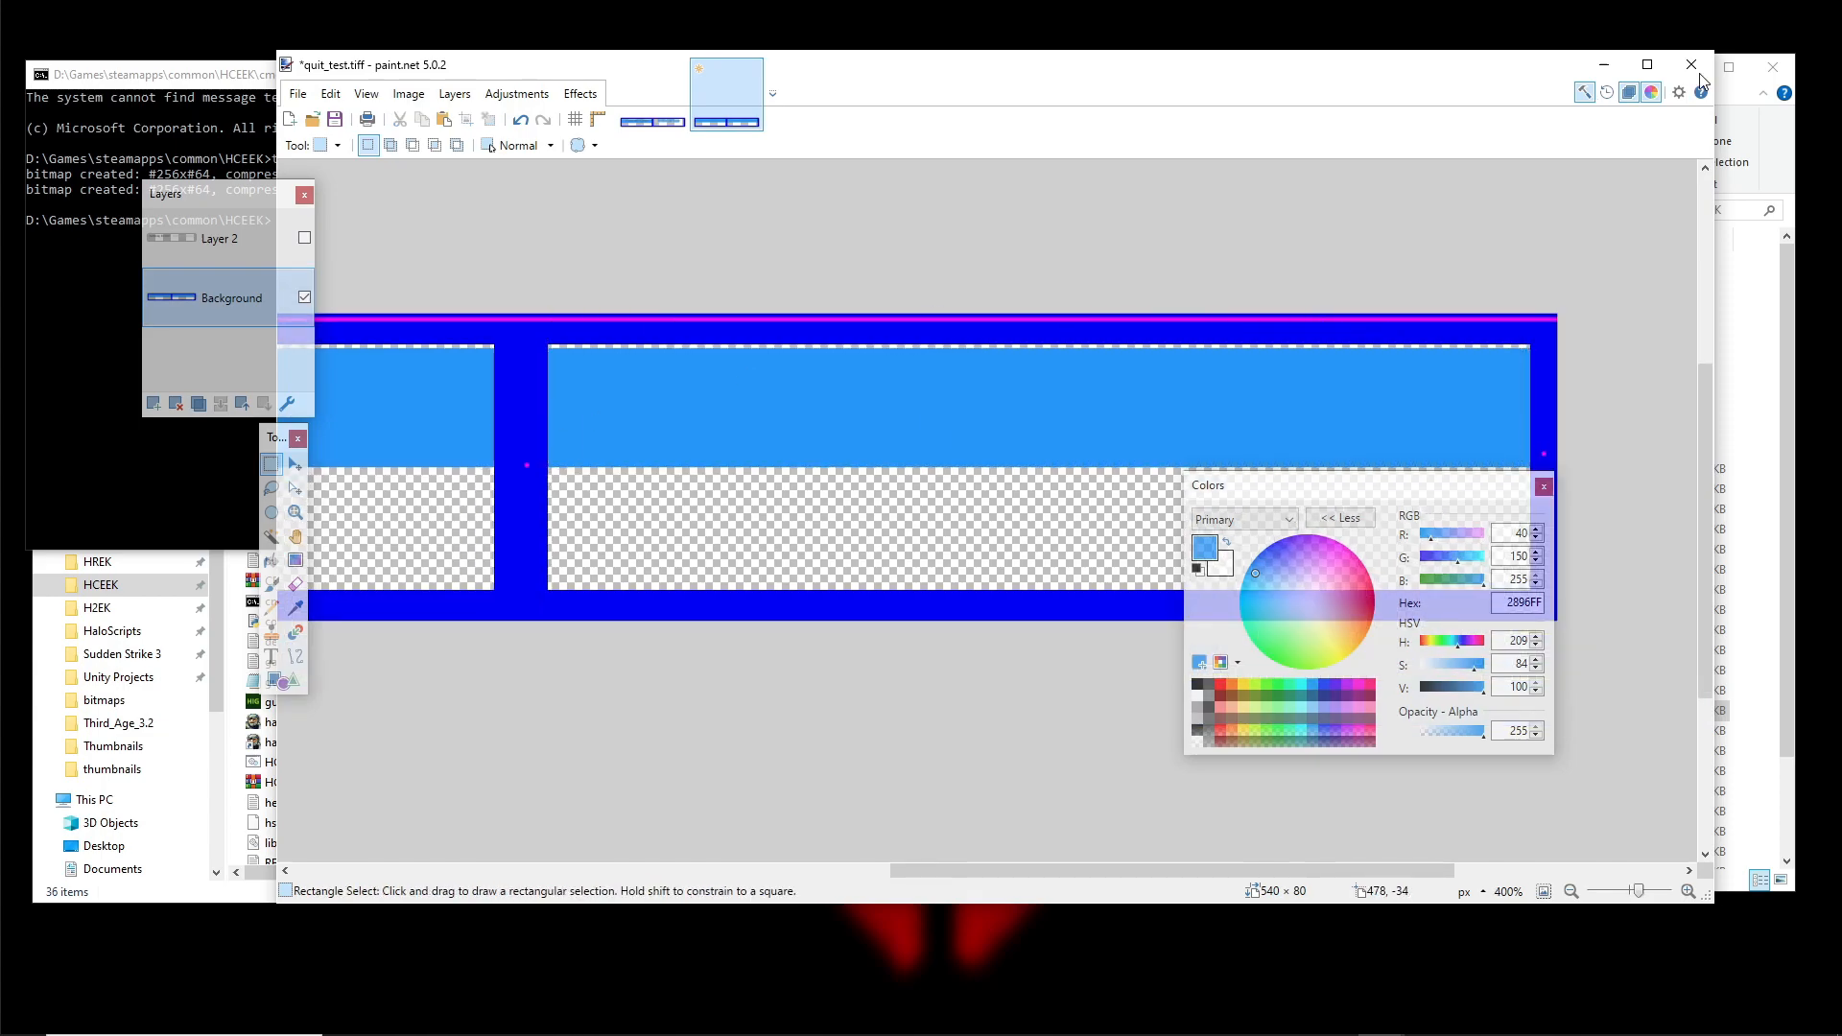
Switch from paint.net to Guerilla and close the main_menu_item_quit_game widget definition
click(1600, 65)
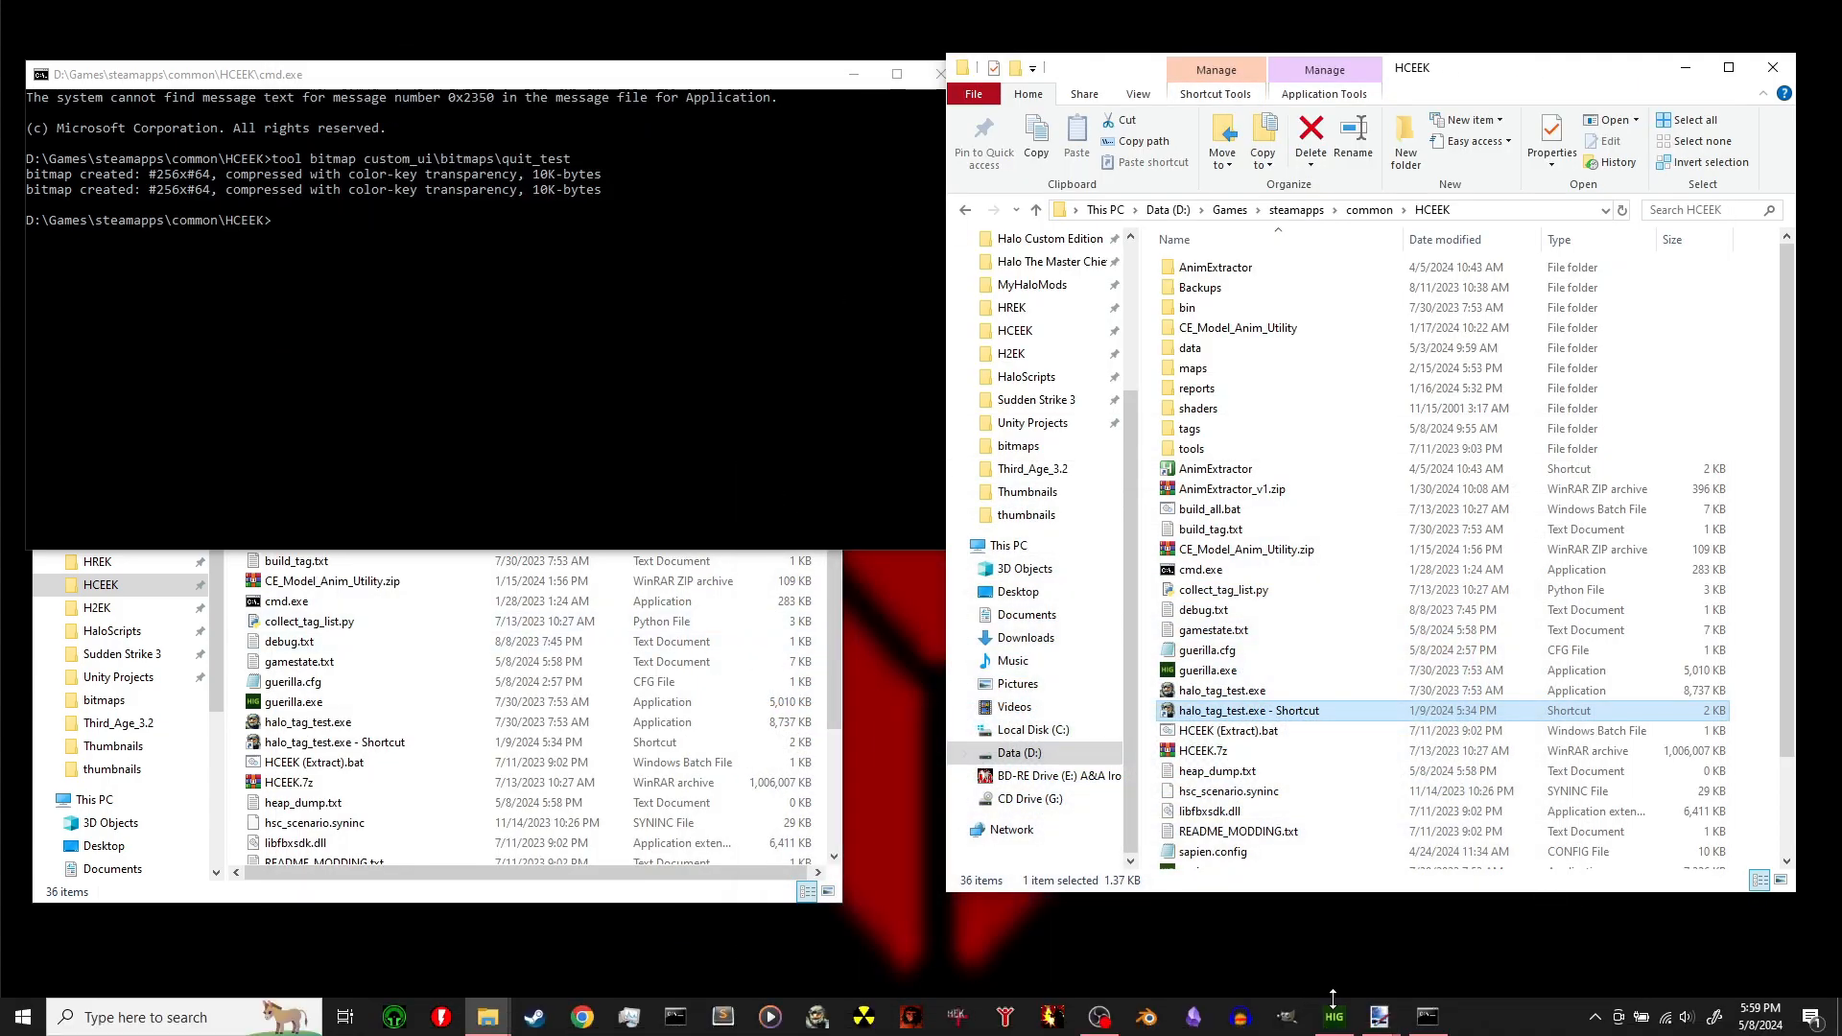
click(1334, 1015)
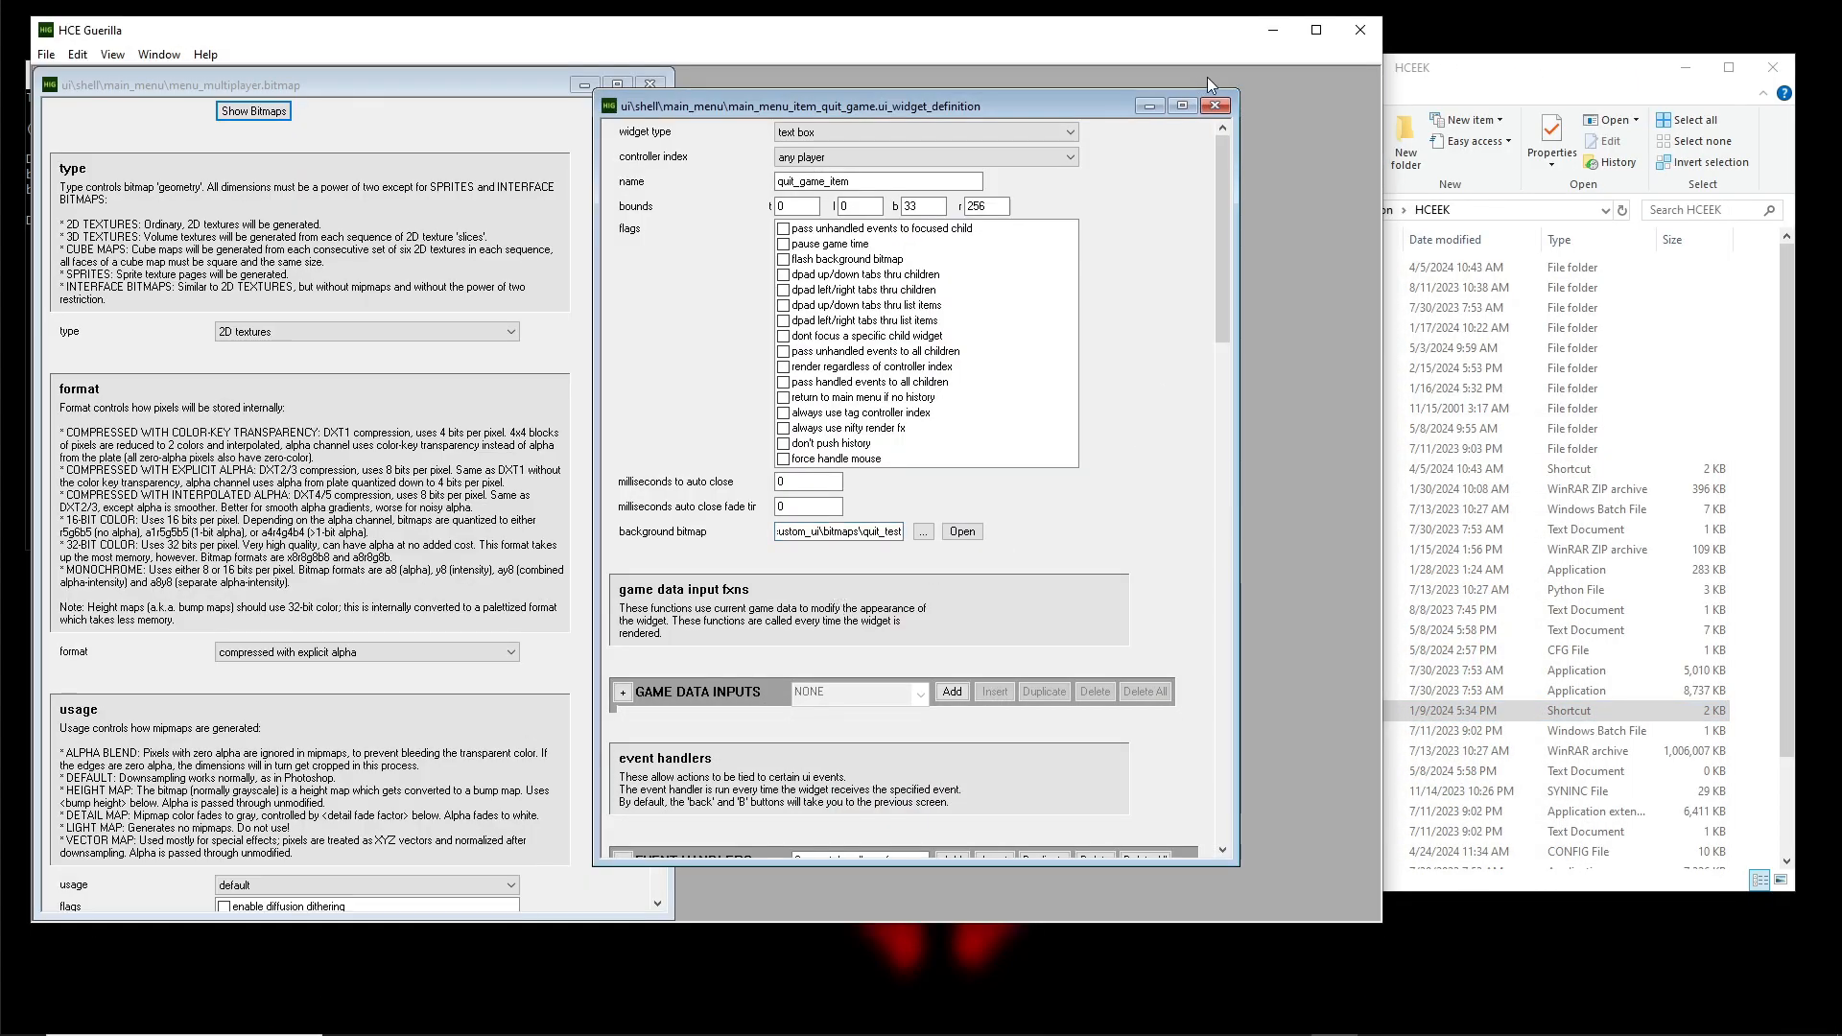
click(1217, 107)
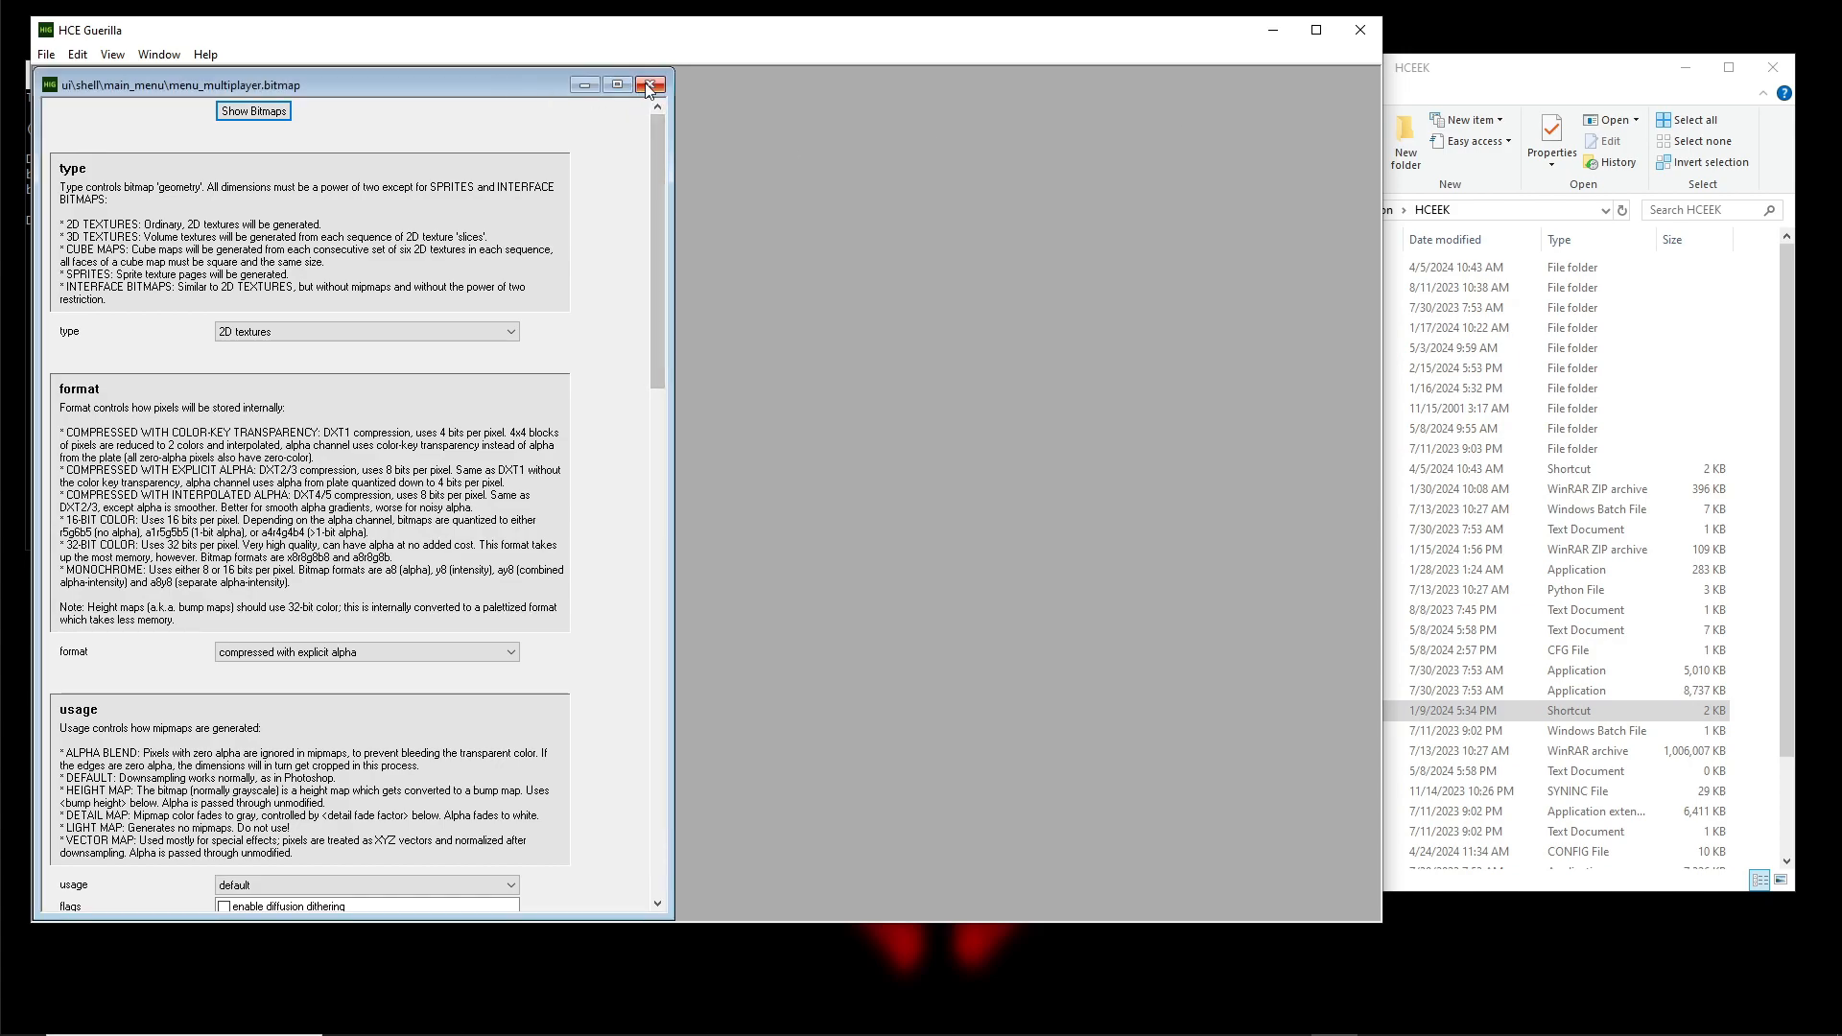
Browse to the HCEEK tags\ui\shell\main_menu folder in File Explorer
click(1590, 83)
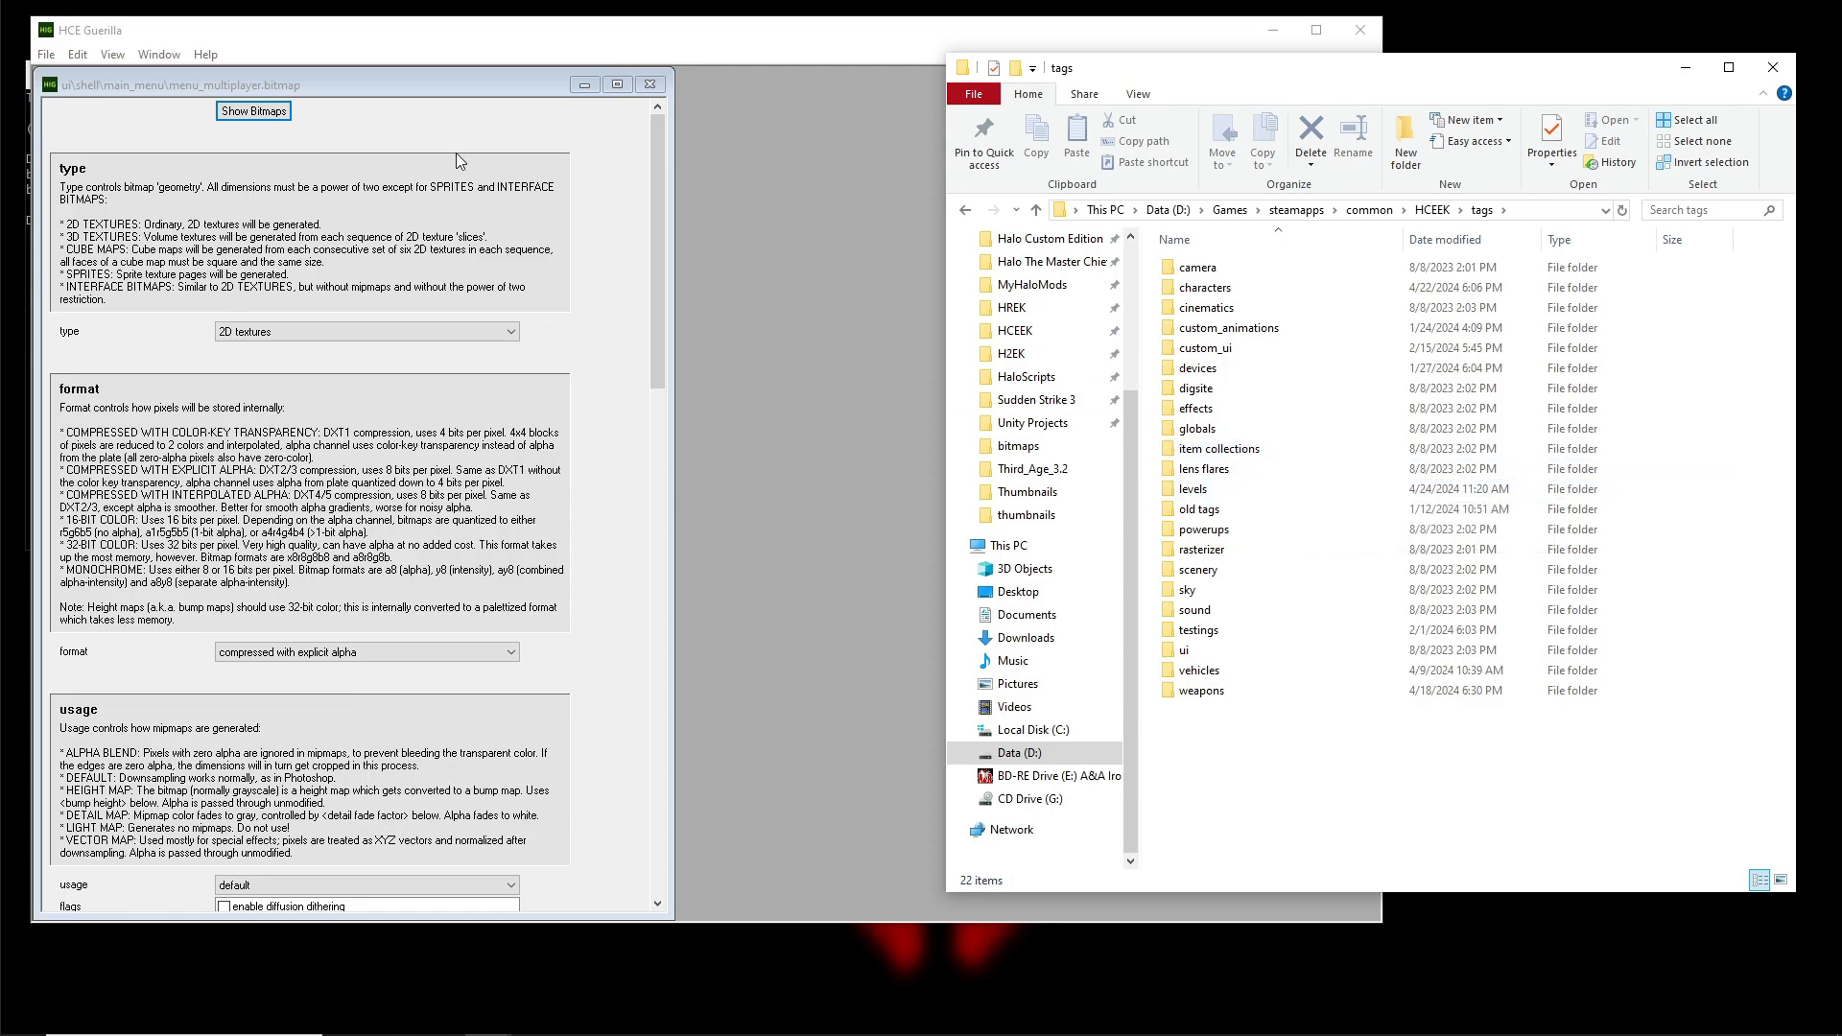
click(610, 175)
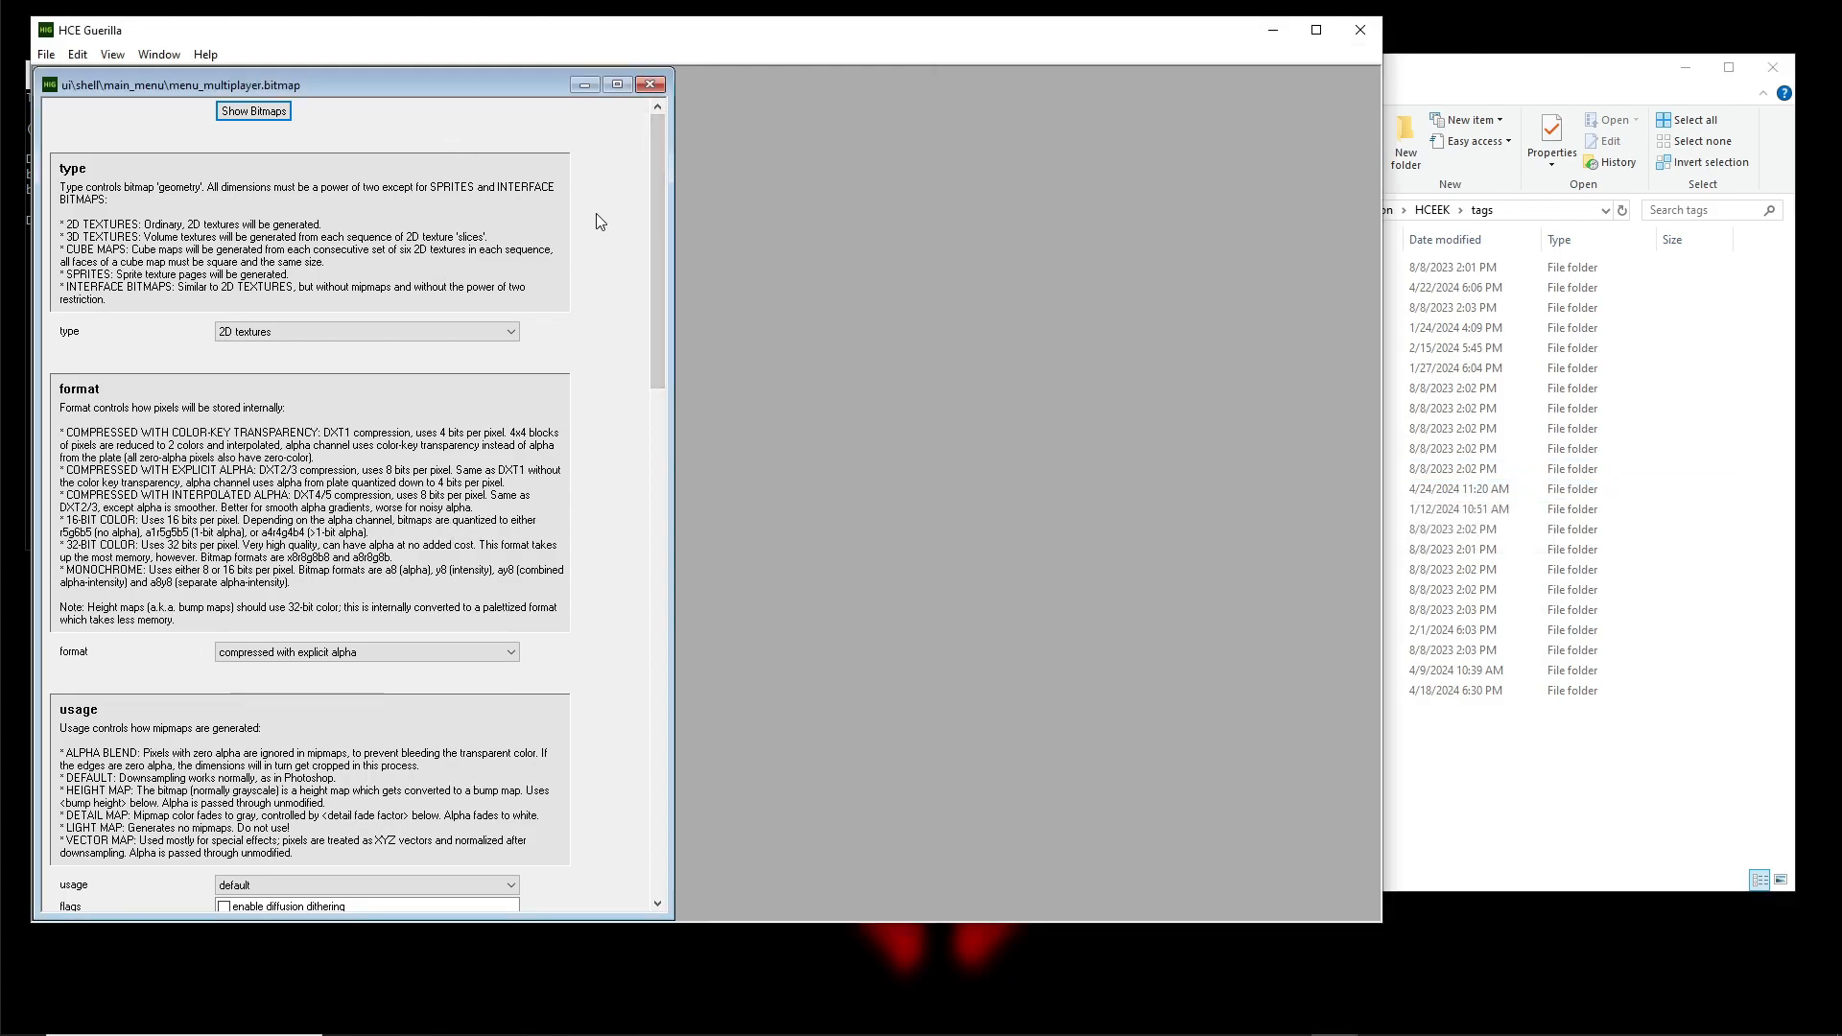
drag(656, 144, 670, 6)
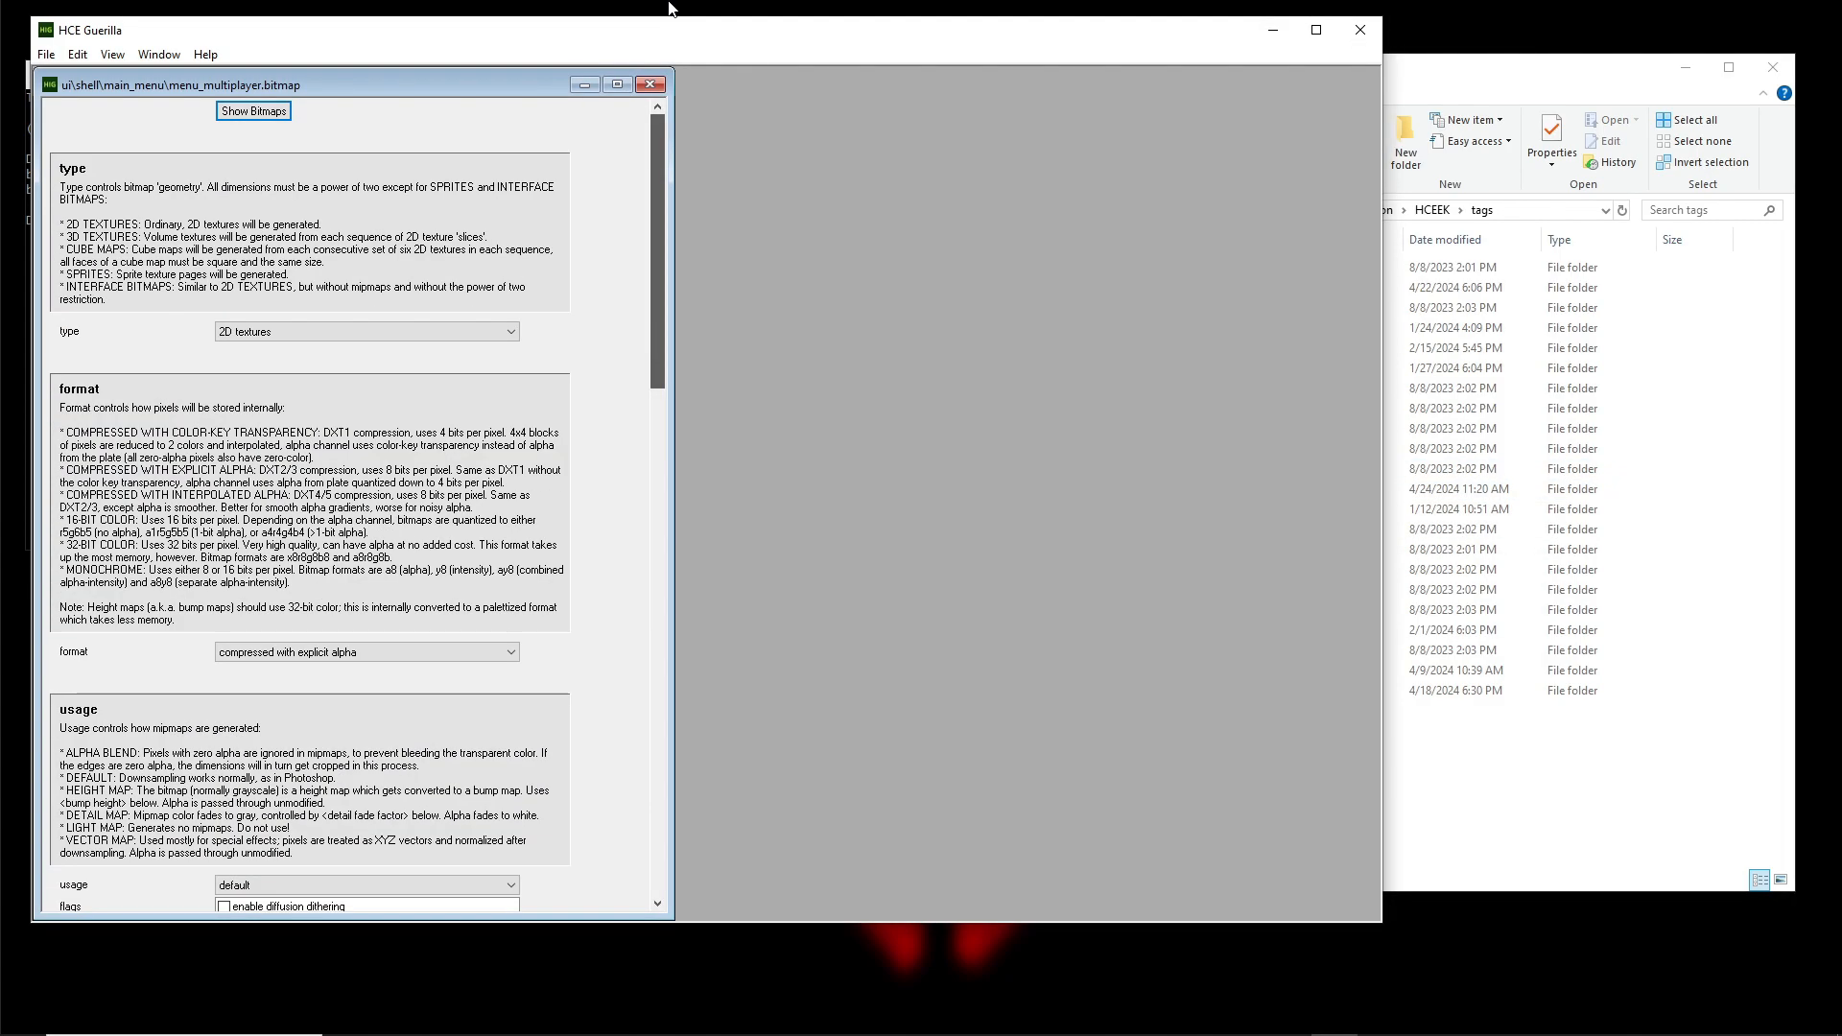
click(1504, 130)
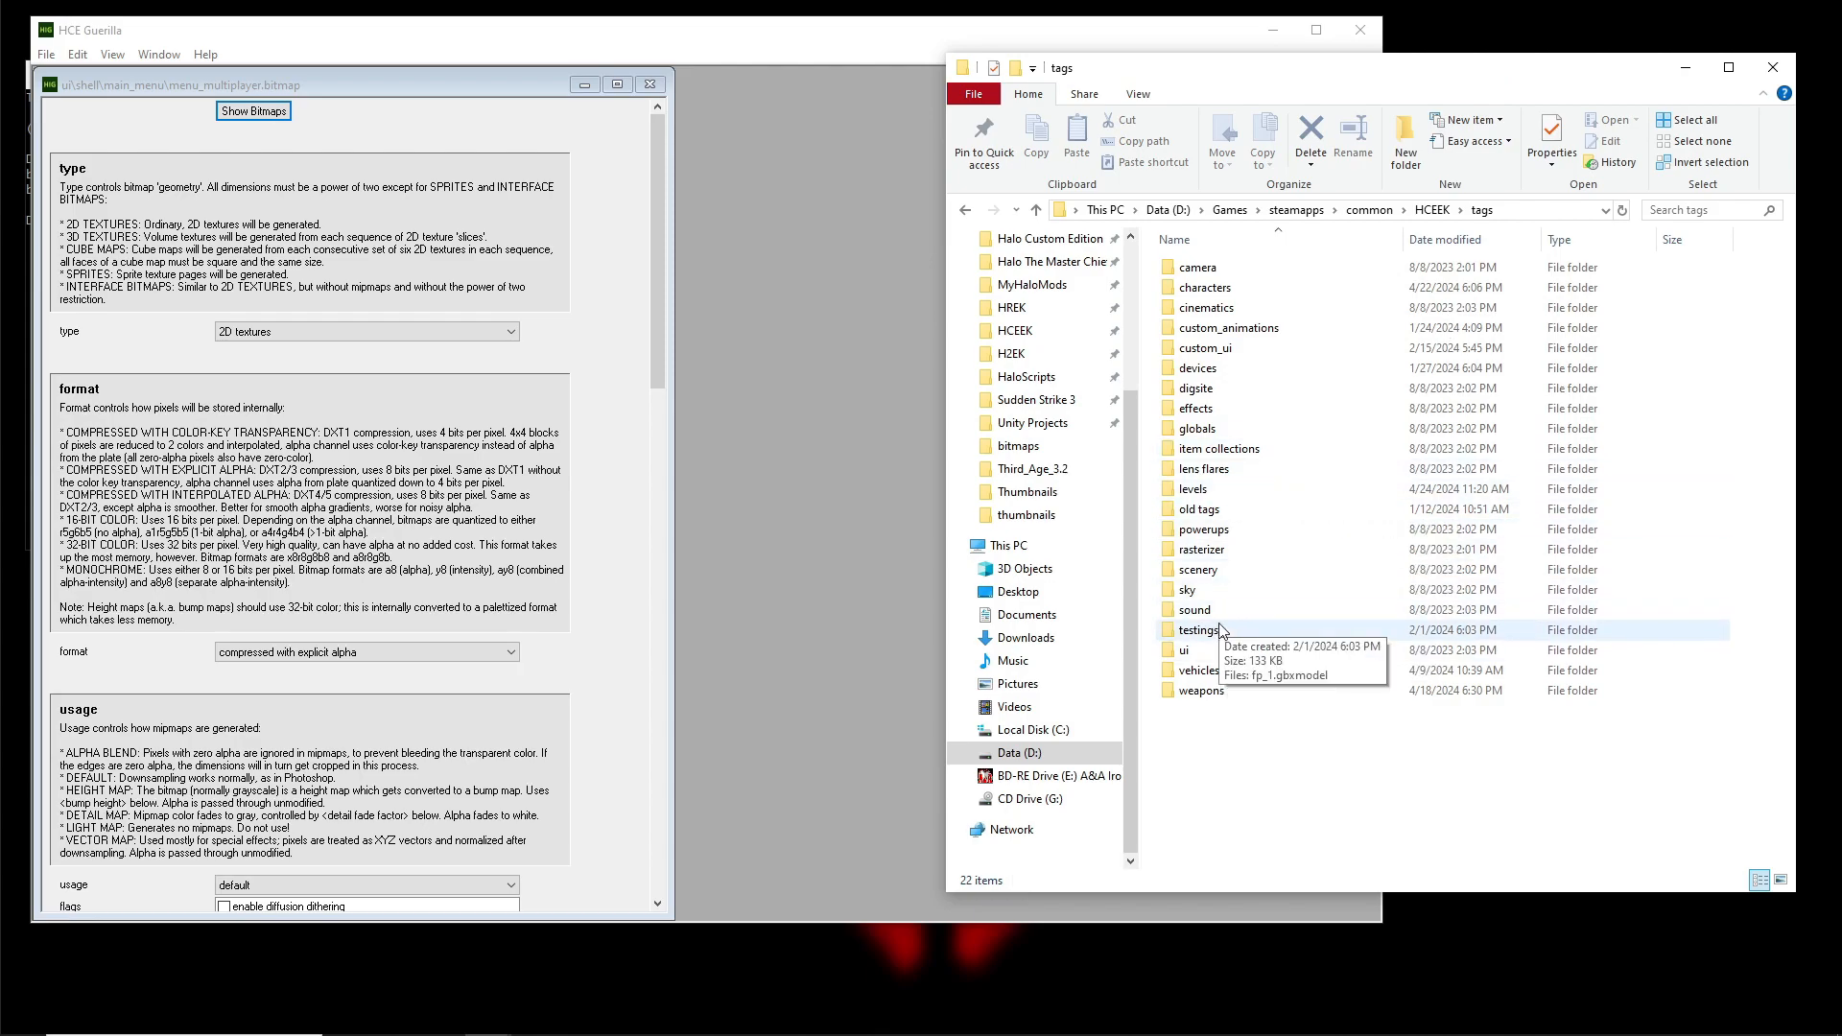
double_click(1190, 652)
click(1218, 353)
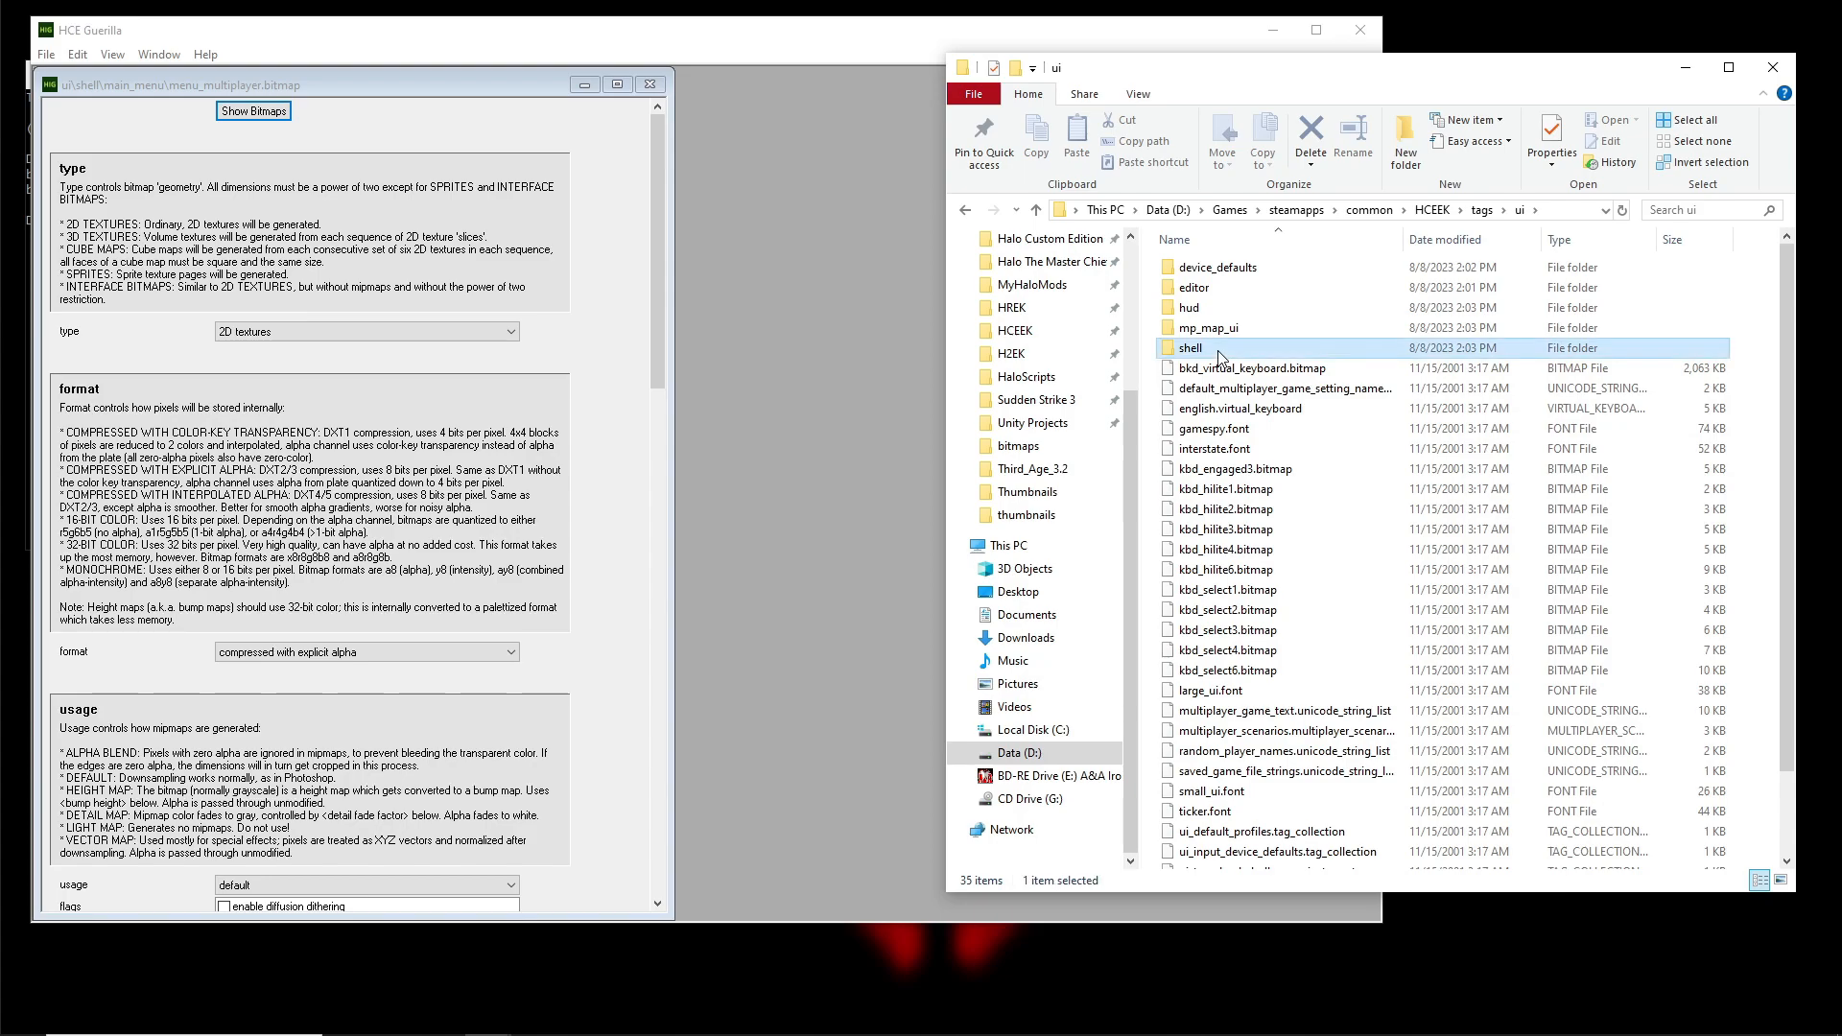
double_click(1219, 353)
double_click(1209, 308)
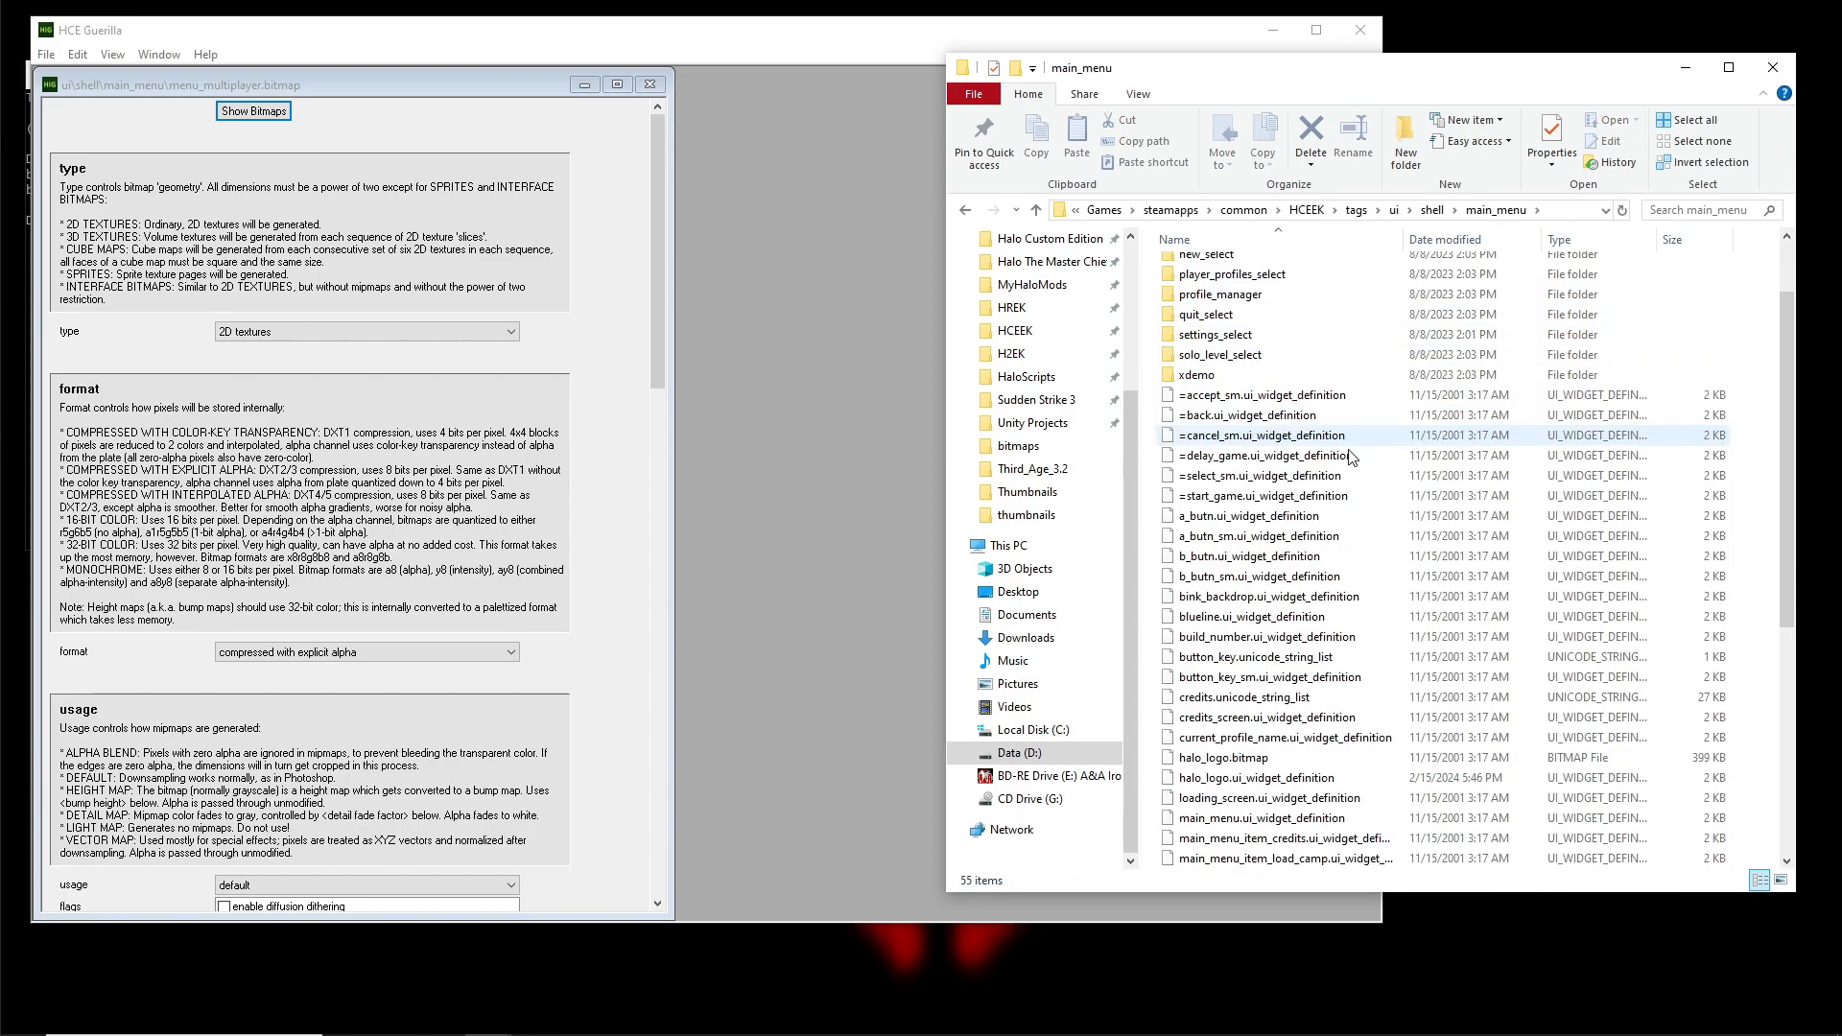
Open main_menu_item_quit_game.ui_widget_definition in Guerilla and place its window beside menu_multiplayer.bitmap
scroll(1265, 672, down, 8)
click(1262, 758)
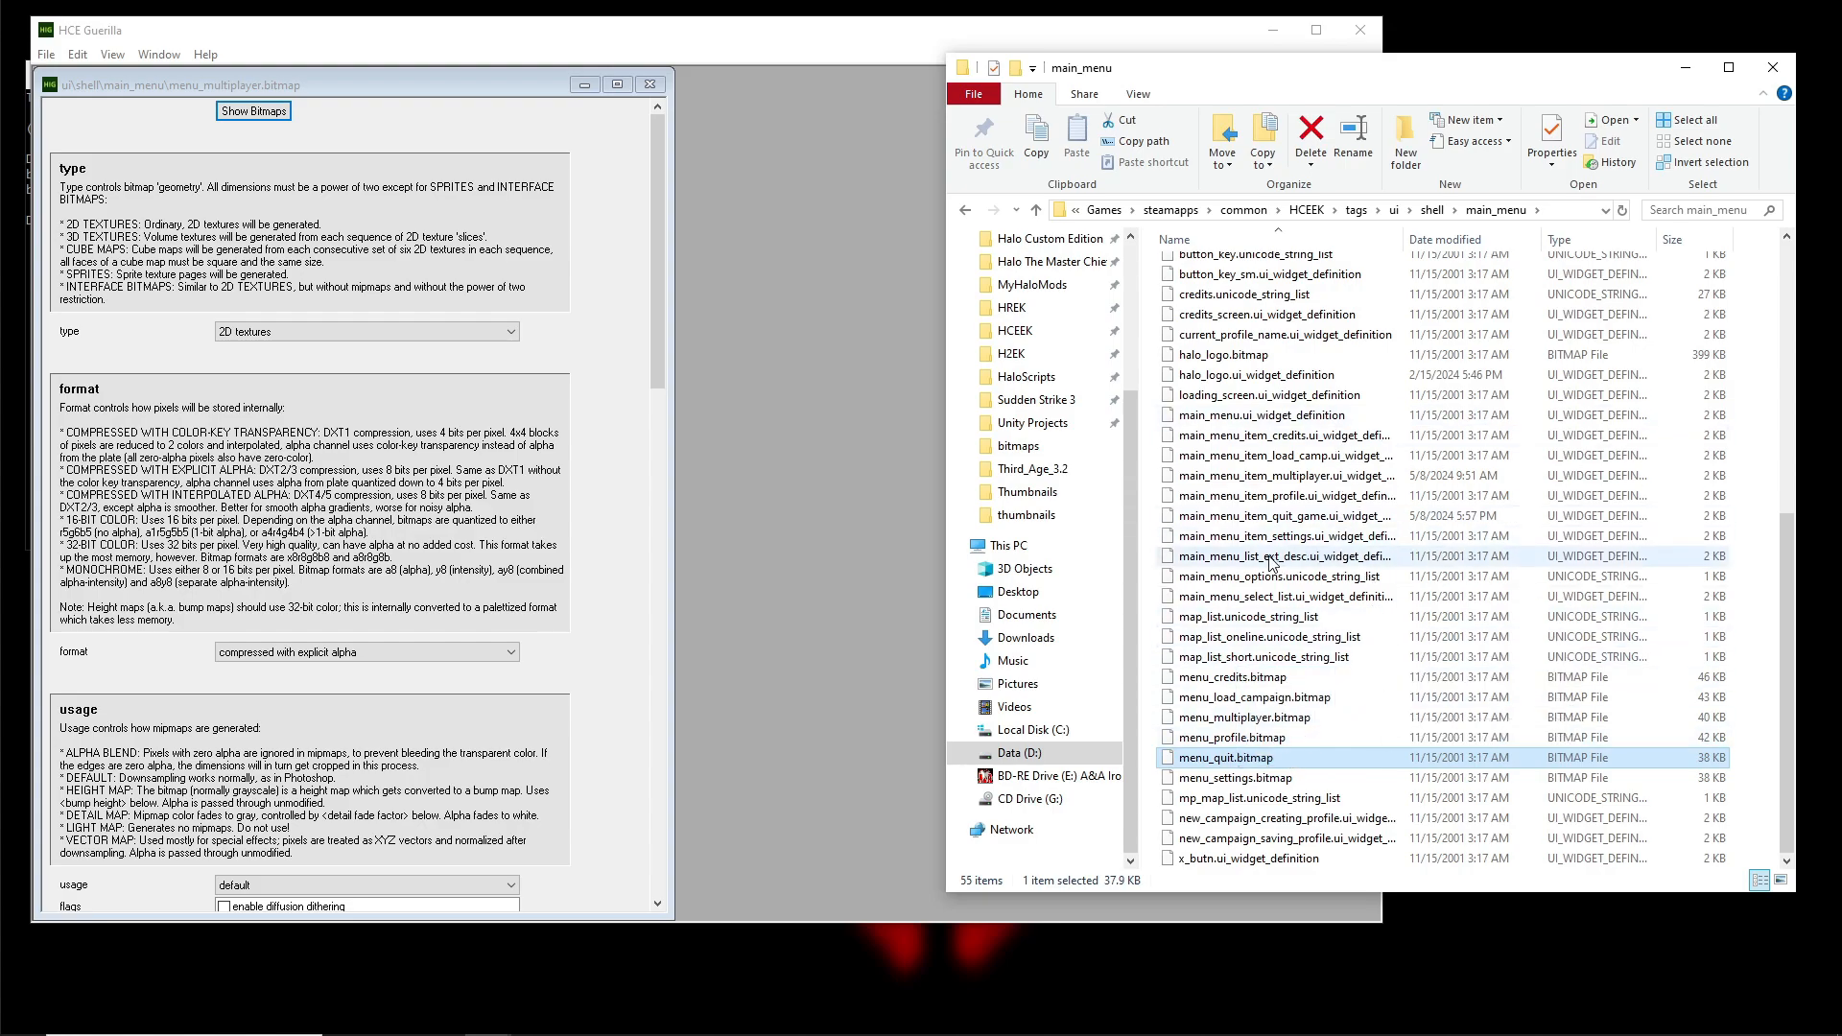
click(1270, 518)
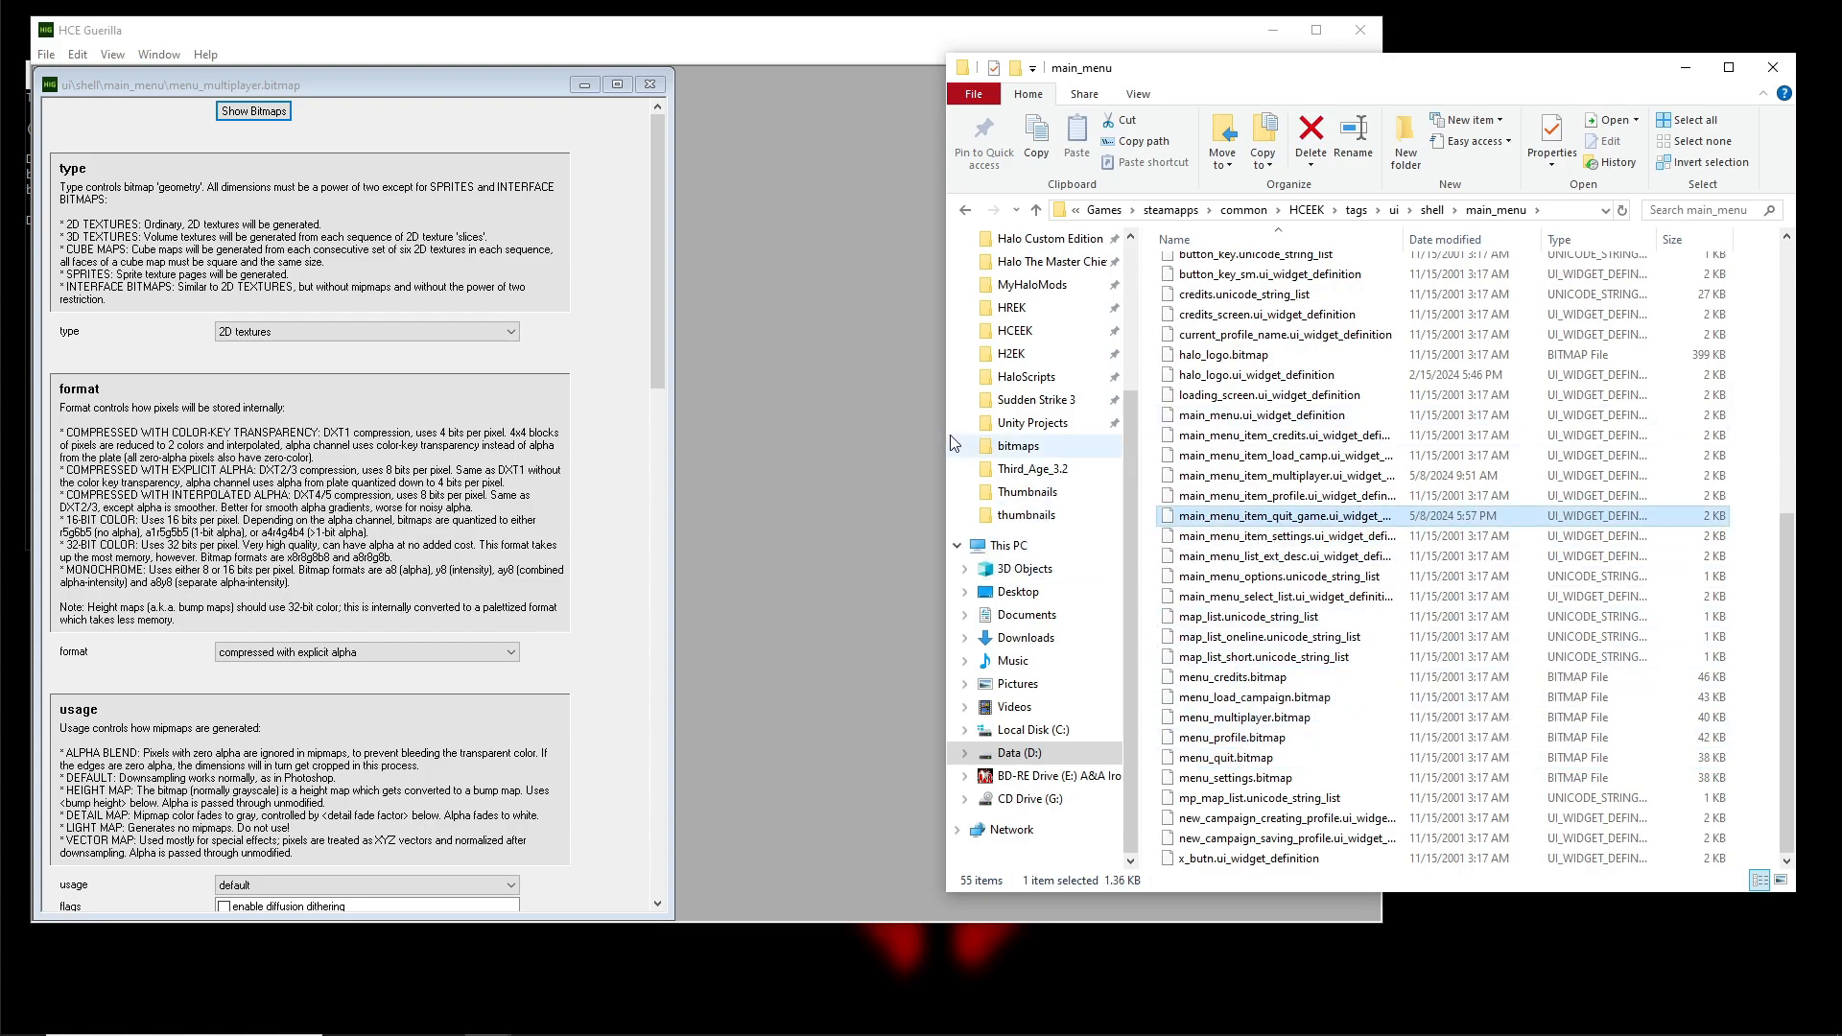
click(571, 188)
drag(572, 188, 1114, 117)
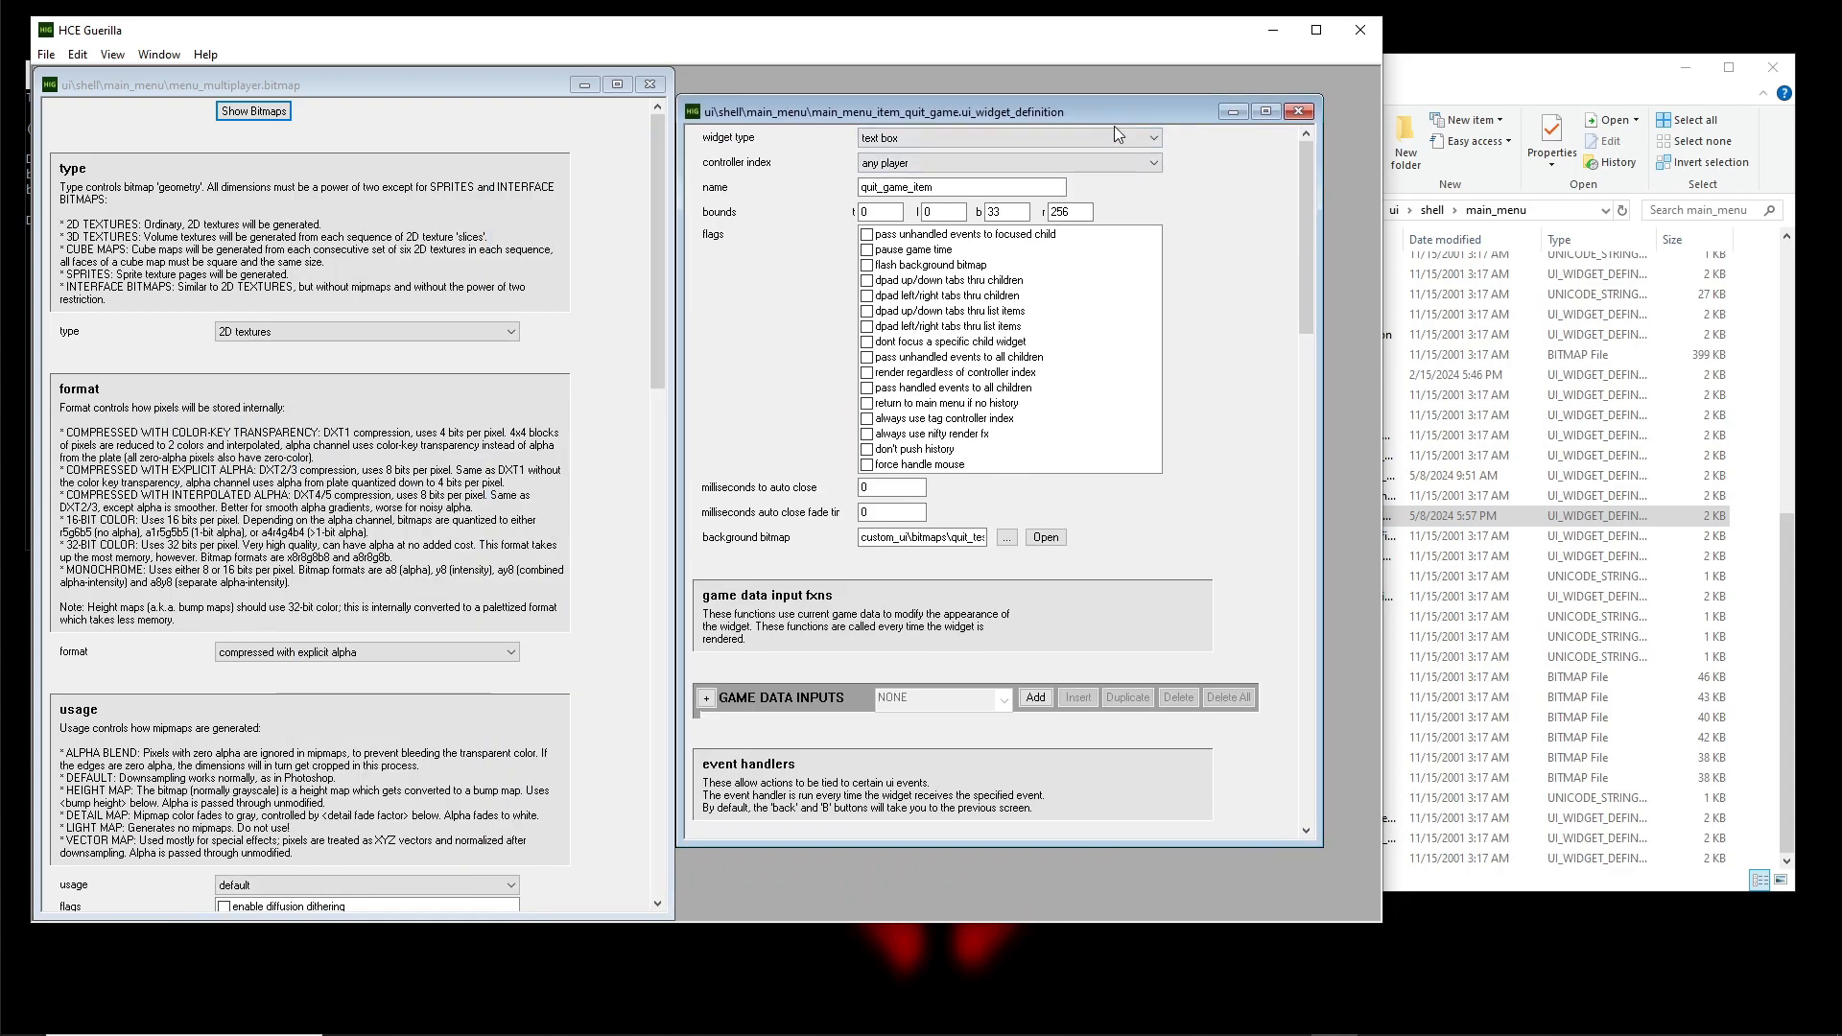
Open the quit widget's background bitmap, quit_test.bitmap, and set its format to compressed with explicit alpha
click(1046, 538)
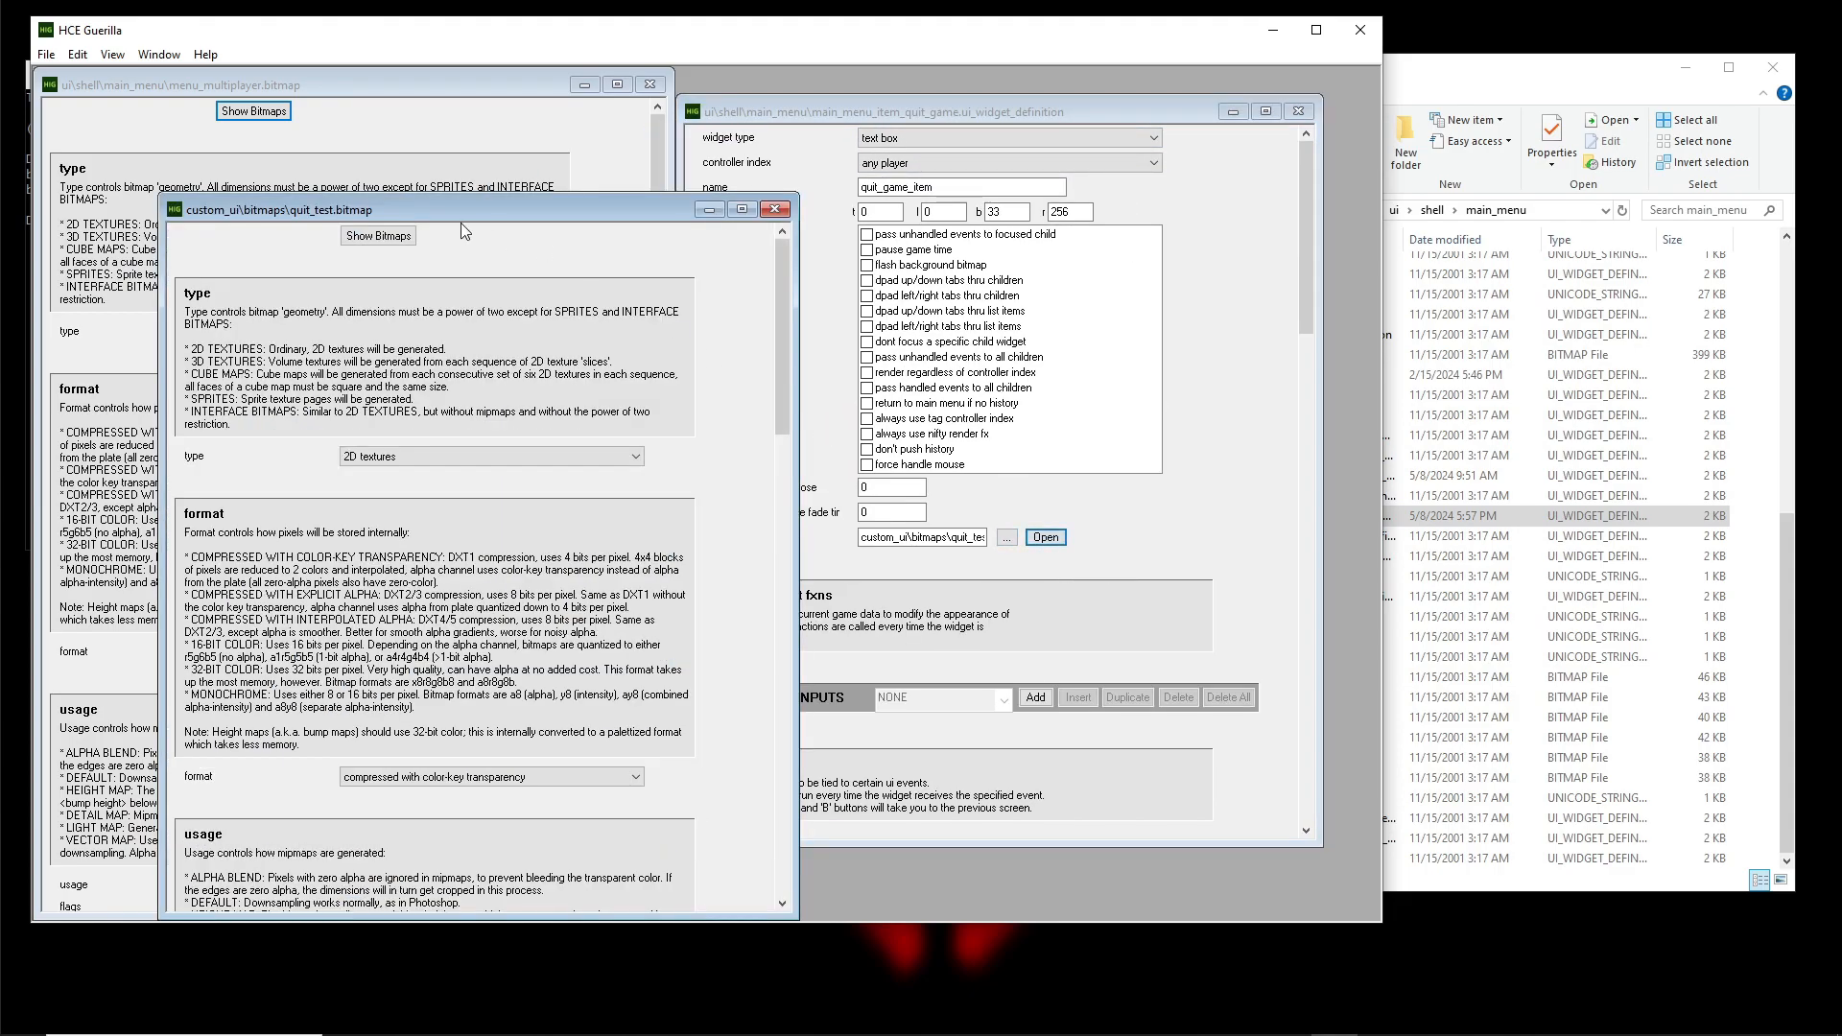
drag(471, 217, 890, 101)
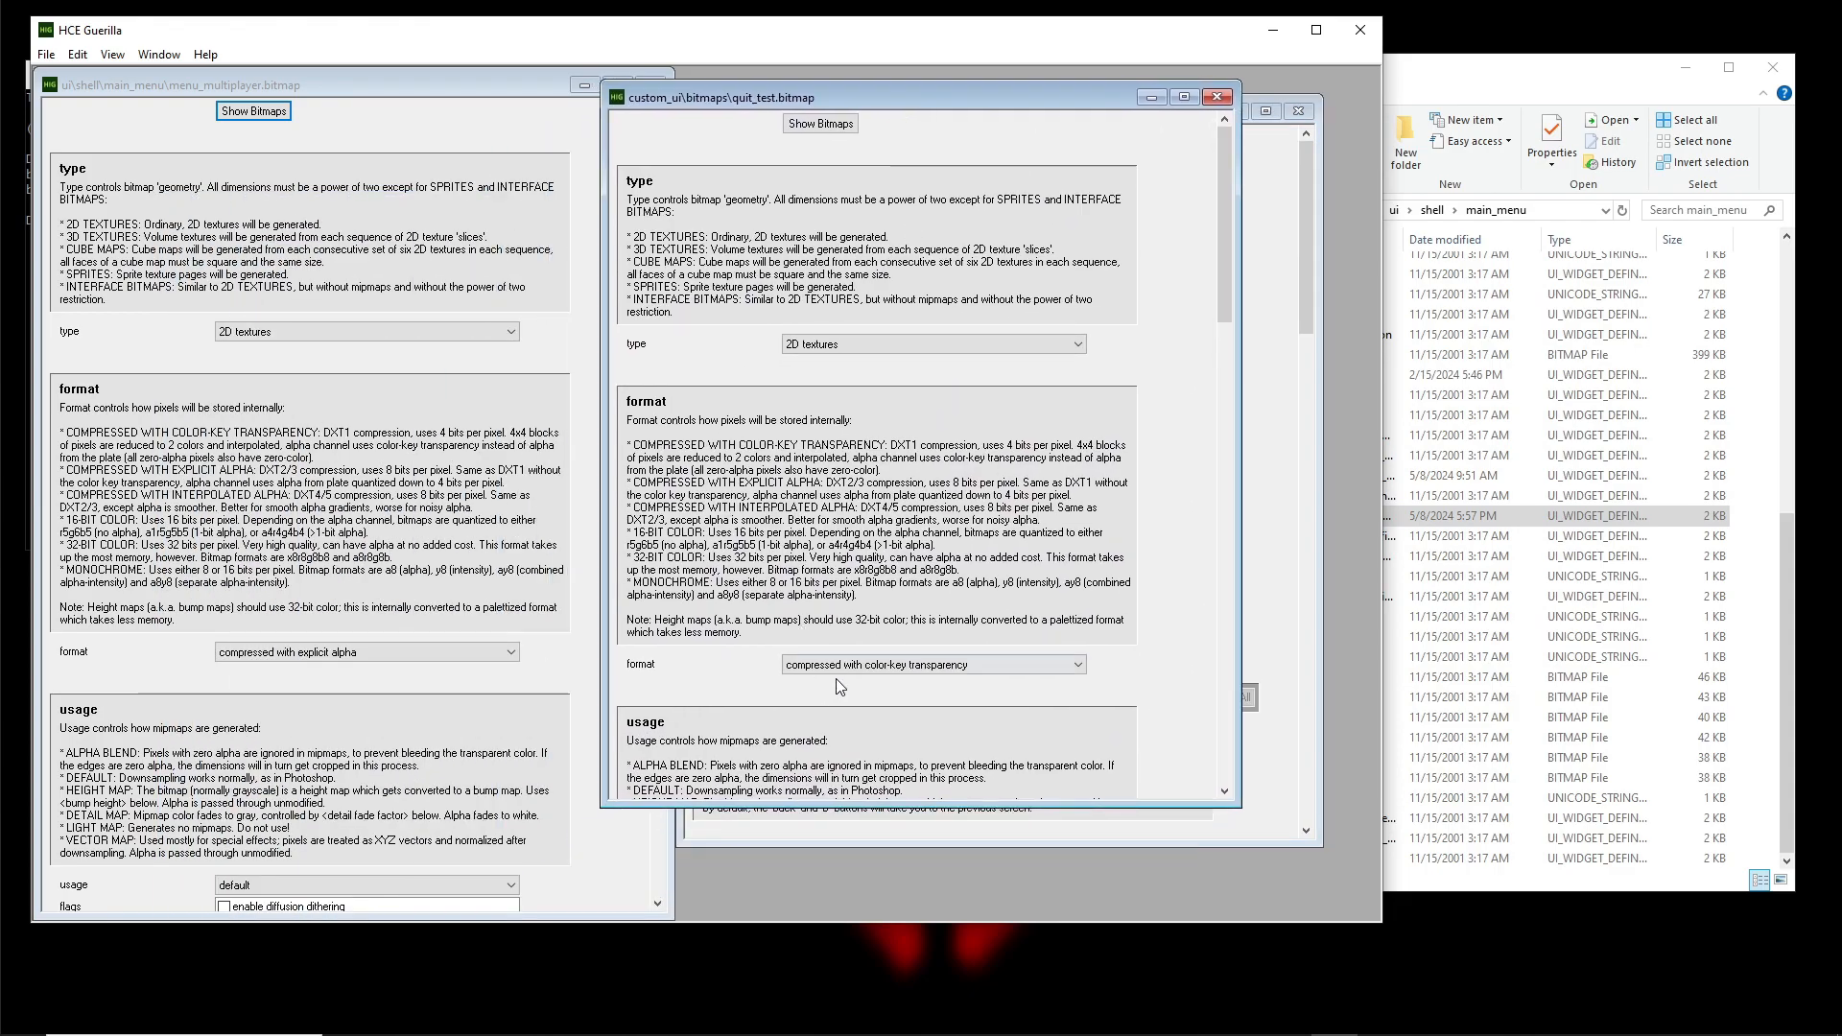
scroll(1058, 592, down, 2)
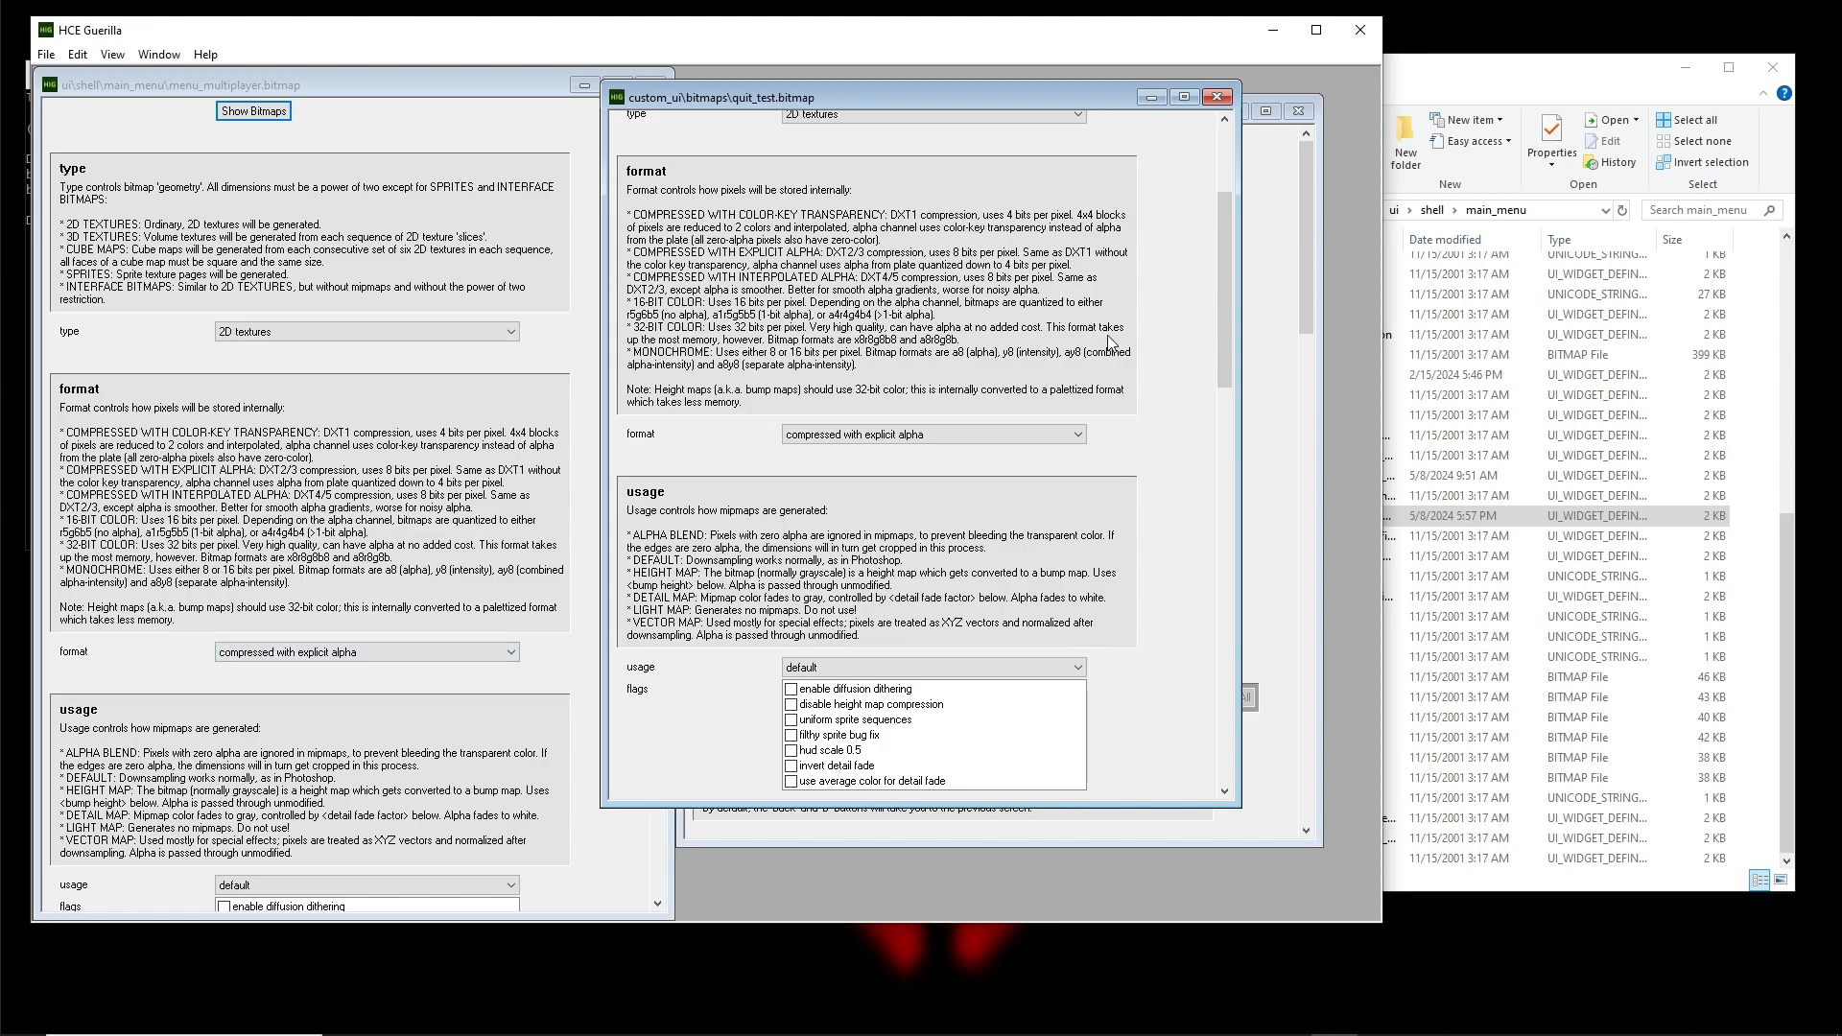
Examine the dimensions and pixel data settings of both bitmap data blocks in quit_test.bitmap
drag(1219, 257, 1217, 498)
drag(805, 327, 790, 326)
drag(1229, 453, 1222, 603)
click(832, 481)
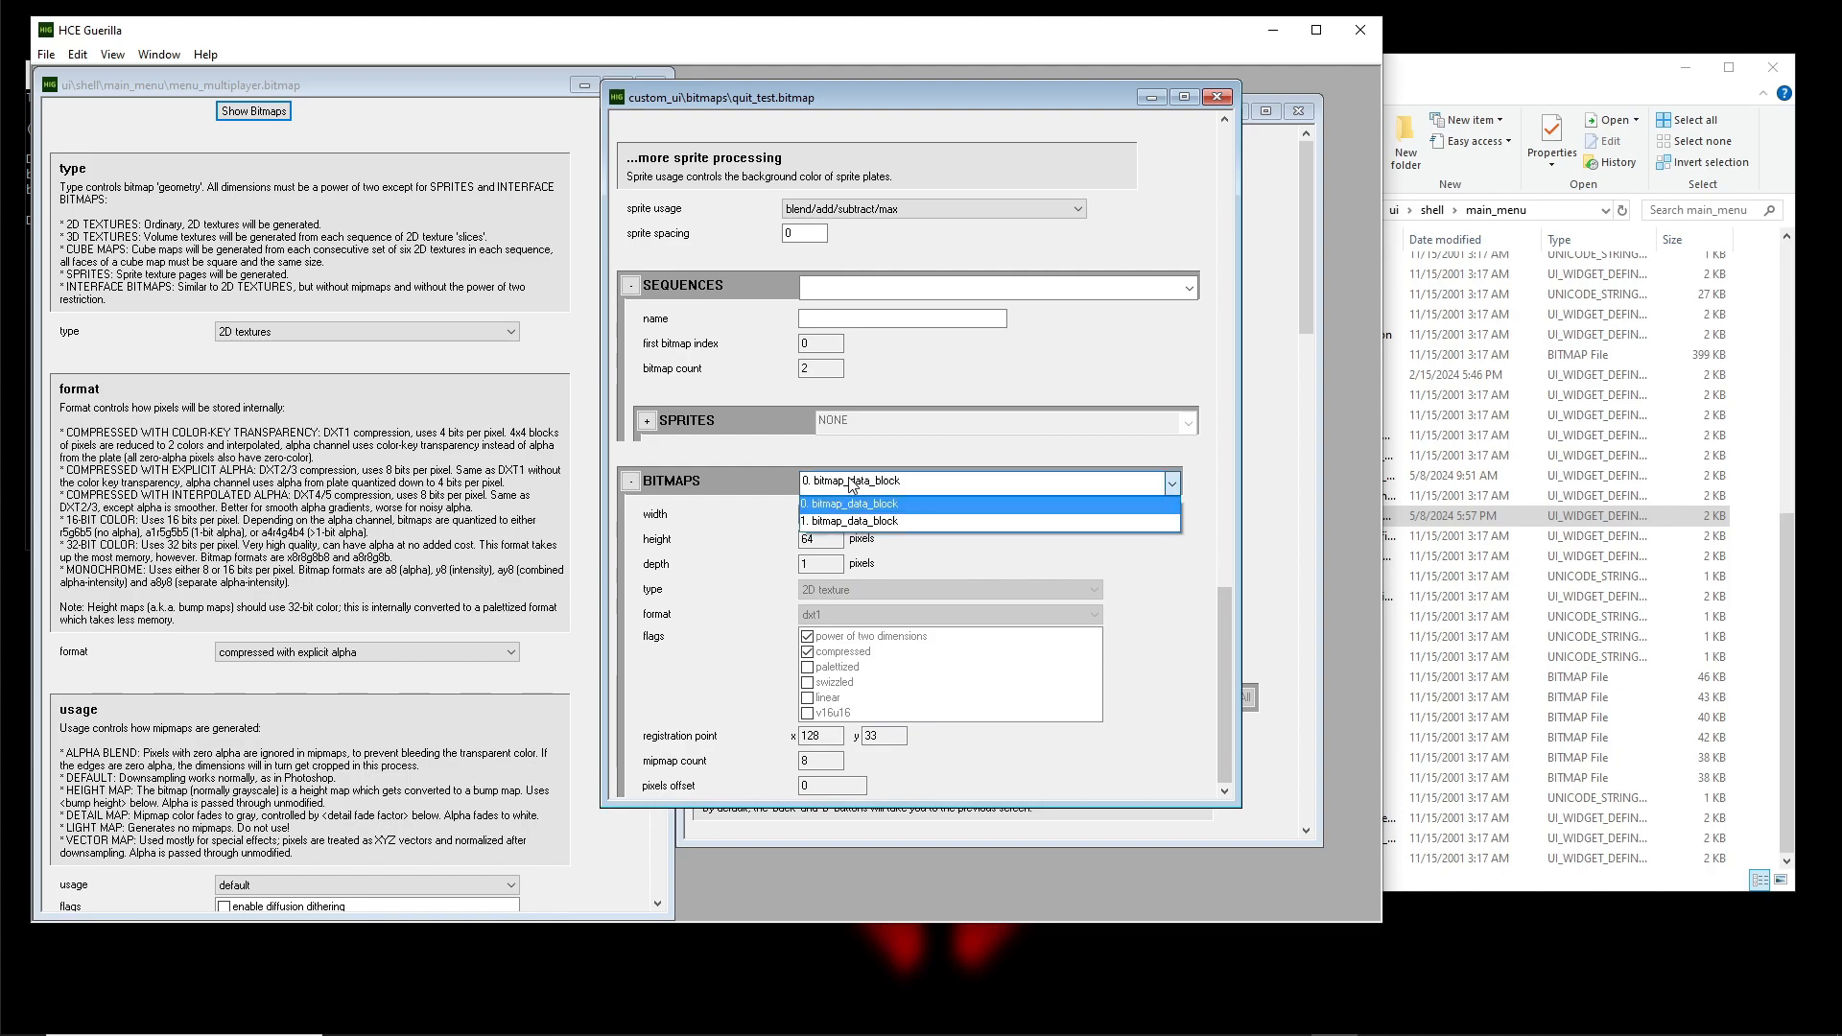
click(850, 501)
key(Tab)
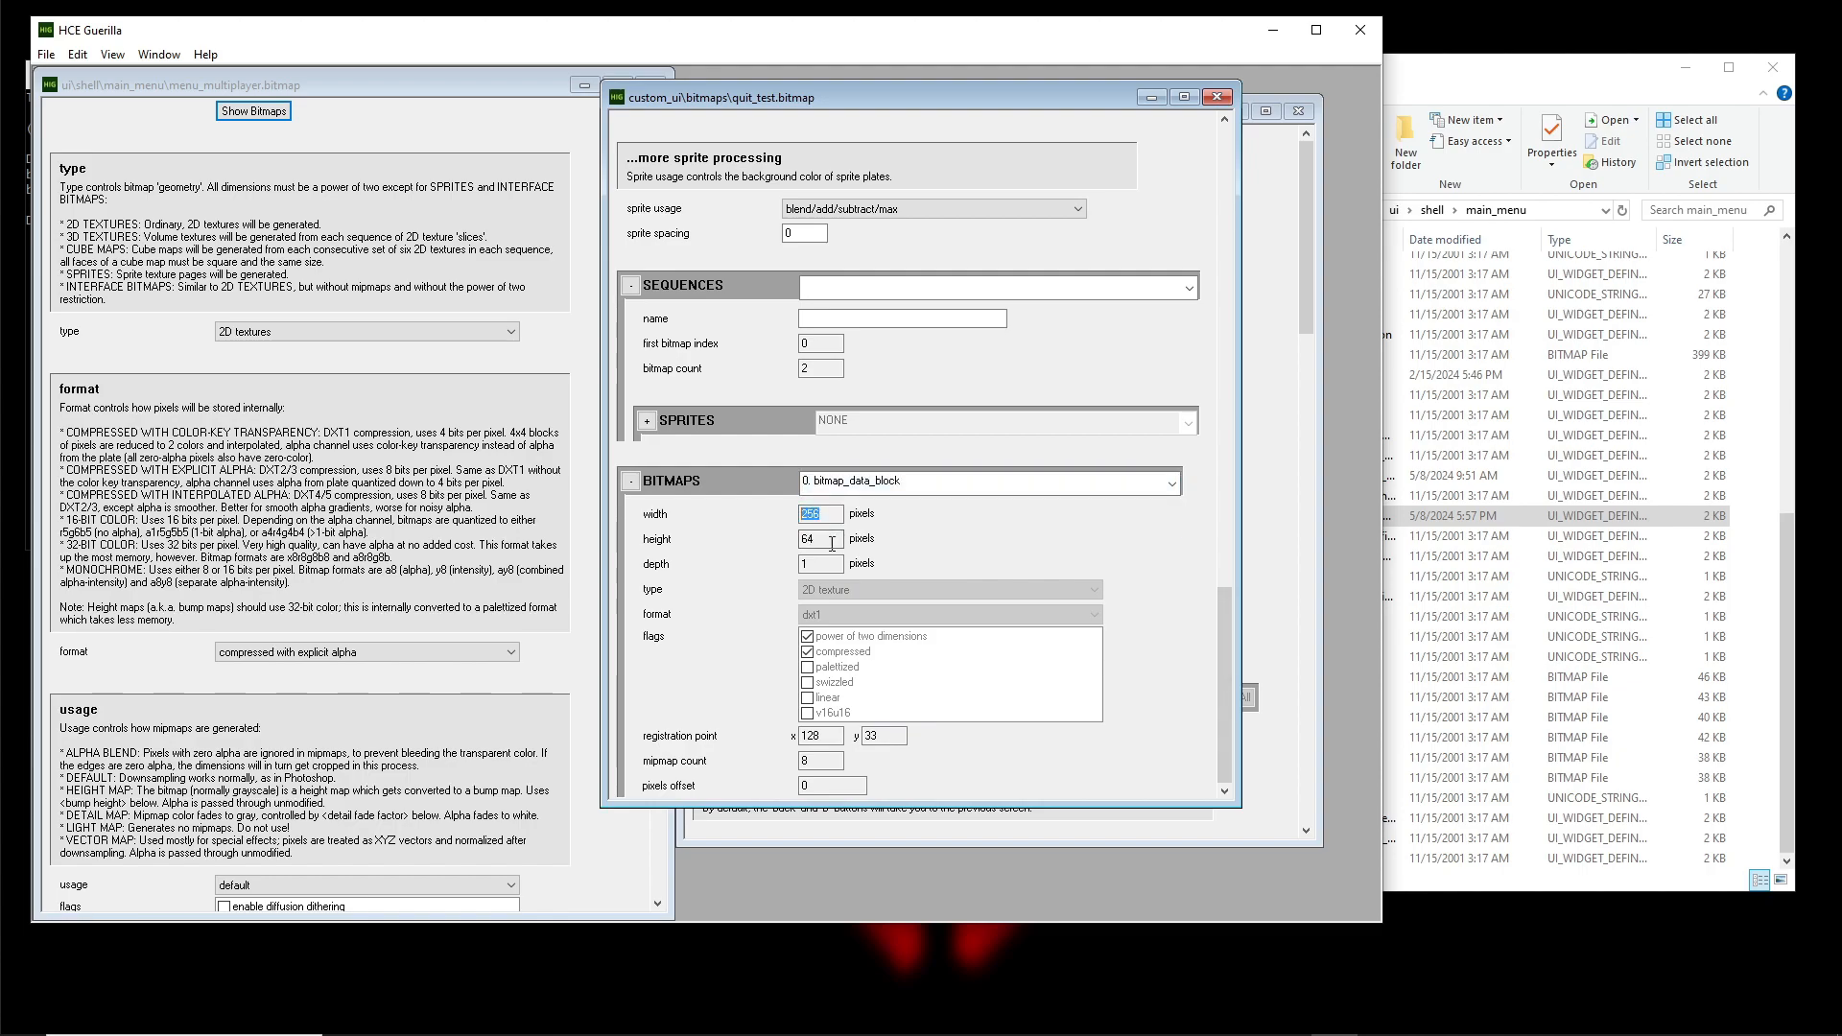
scroll(946, 485, down, 1)
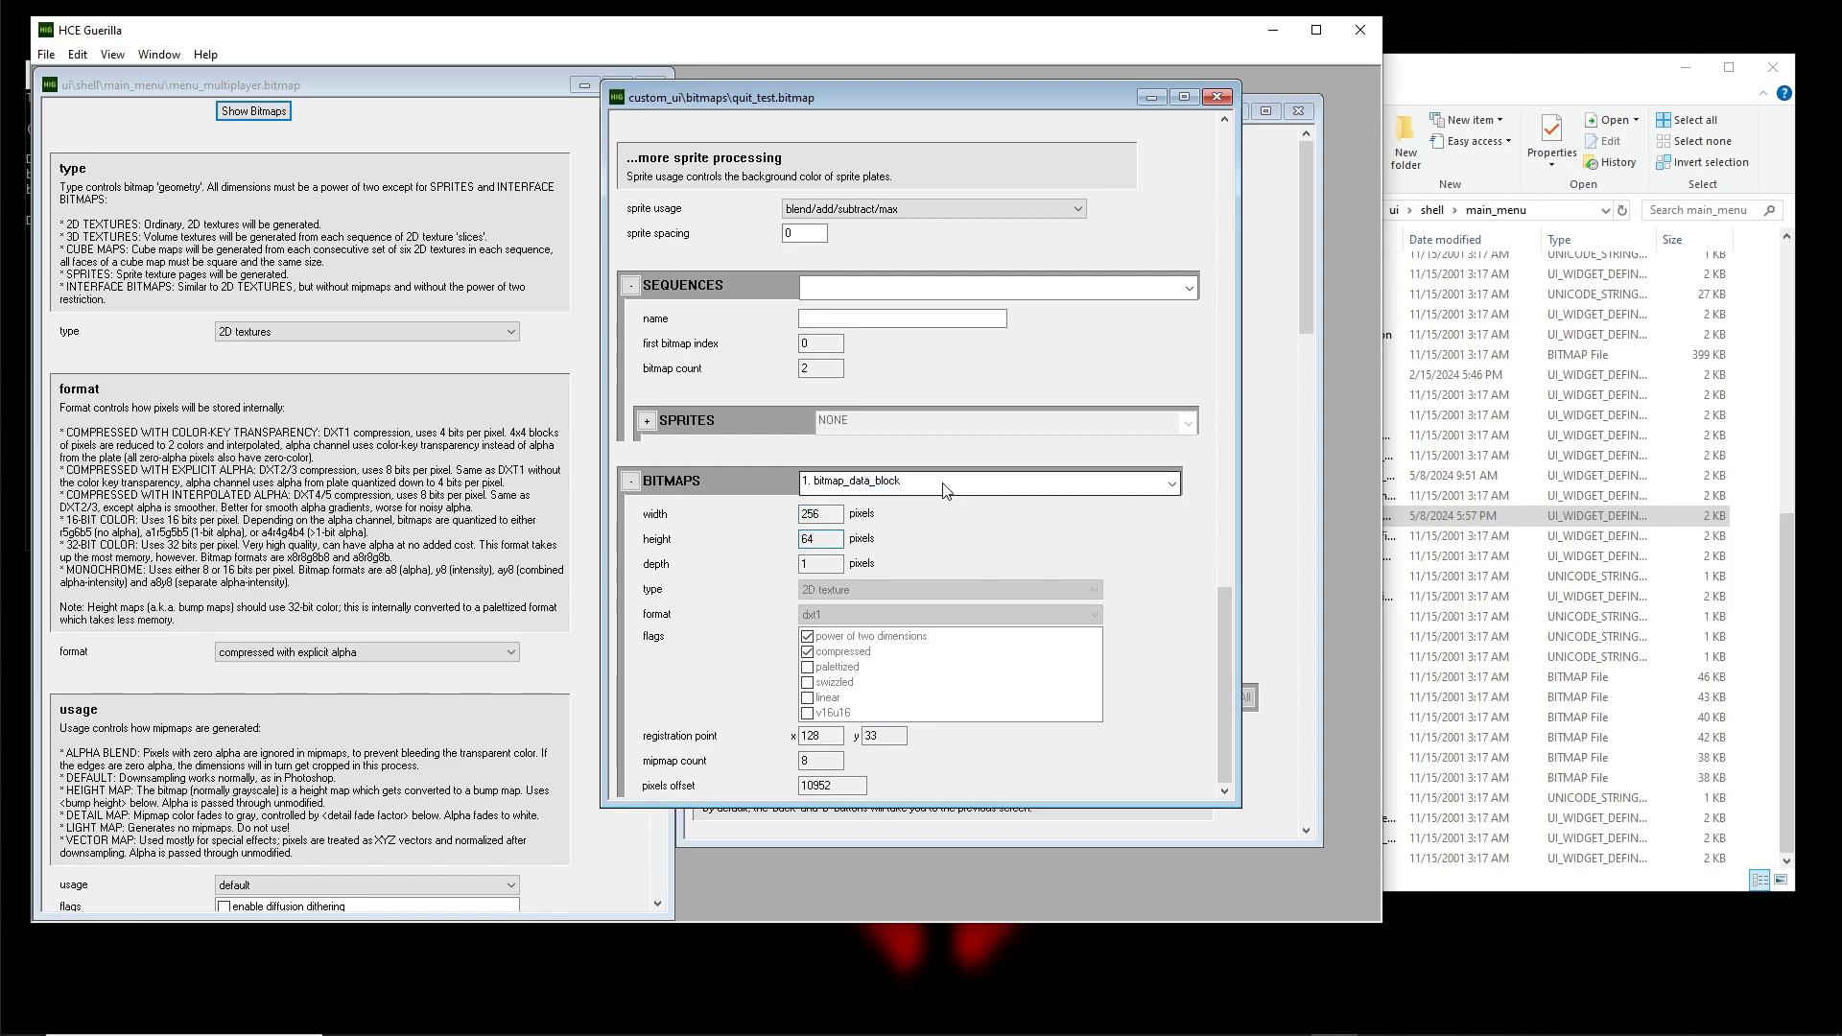
Compare the color plate, processed pixel data and mipmap settings of menu_multiplayer.bitmap and quit_test.bitmap side by side
scroll(1158, 386, up, 3)
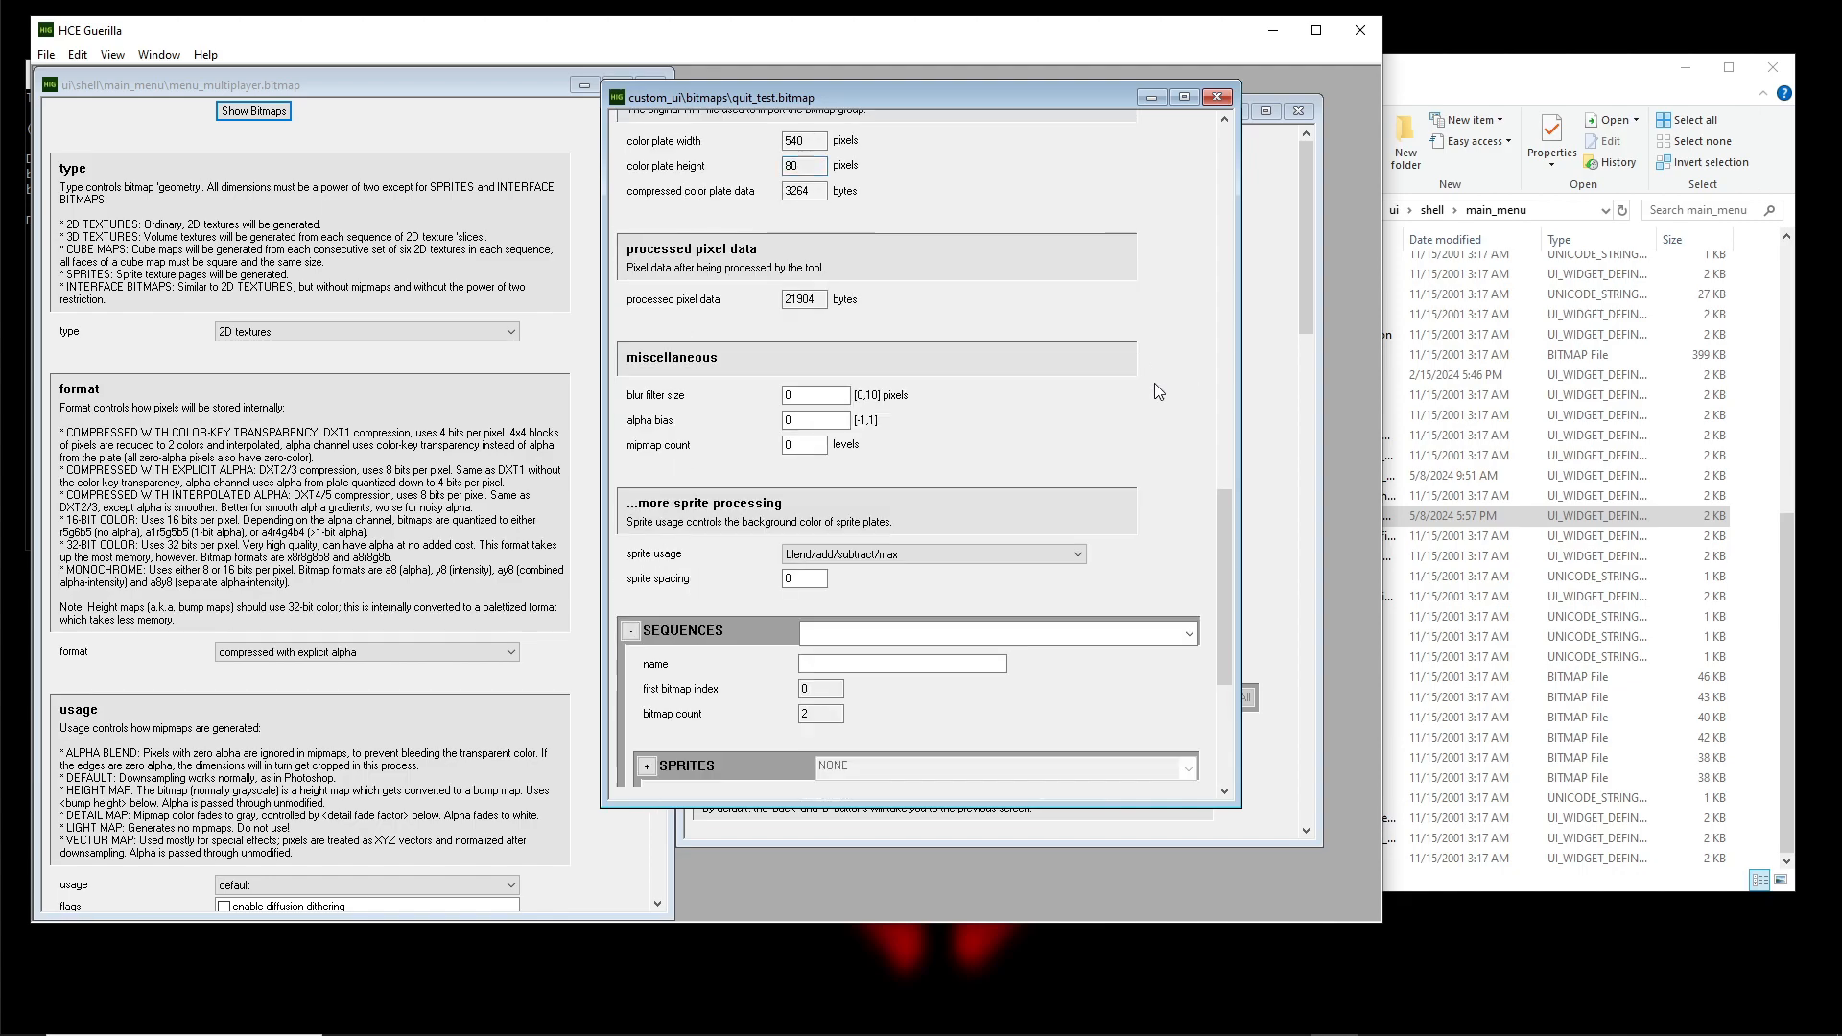
click(516, 482)
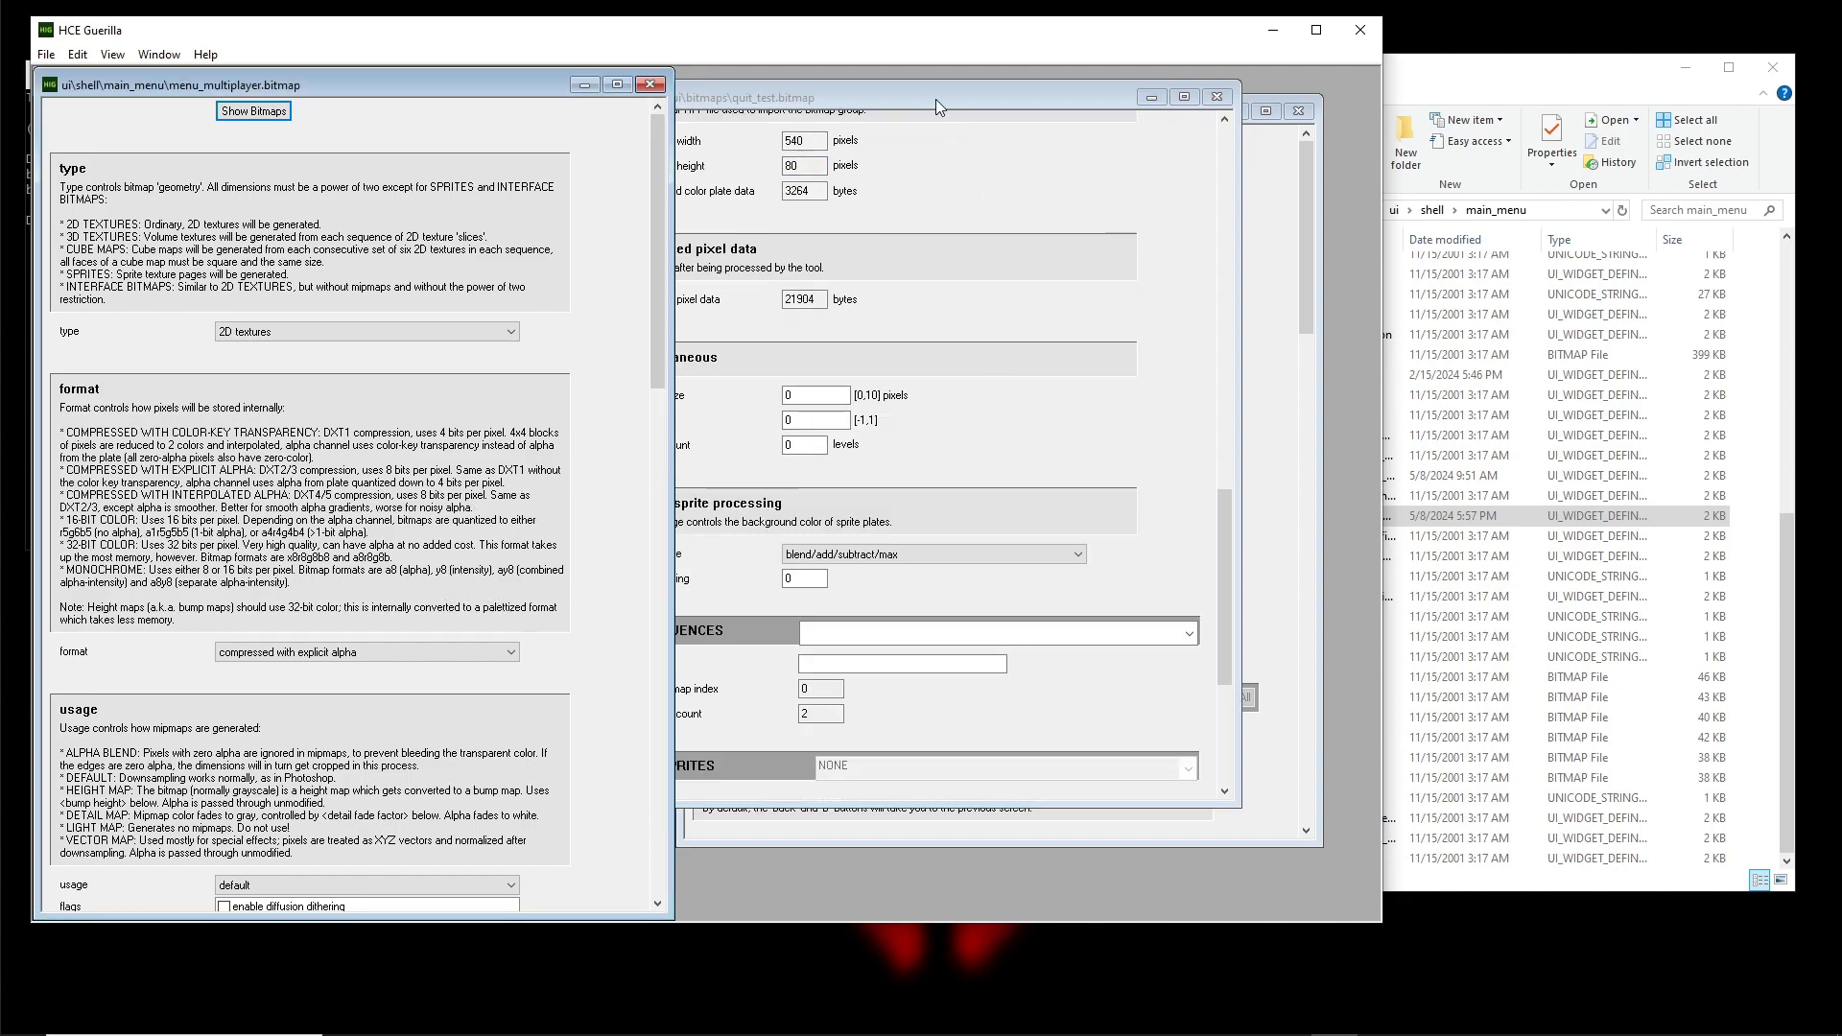
drag(935, 100, 1056, 115)
click(527, 428)
scroll(547, 424, down, 5)
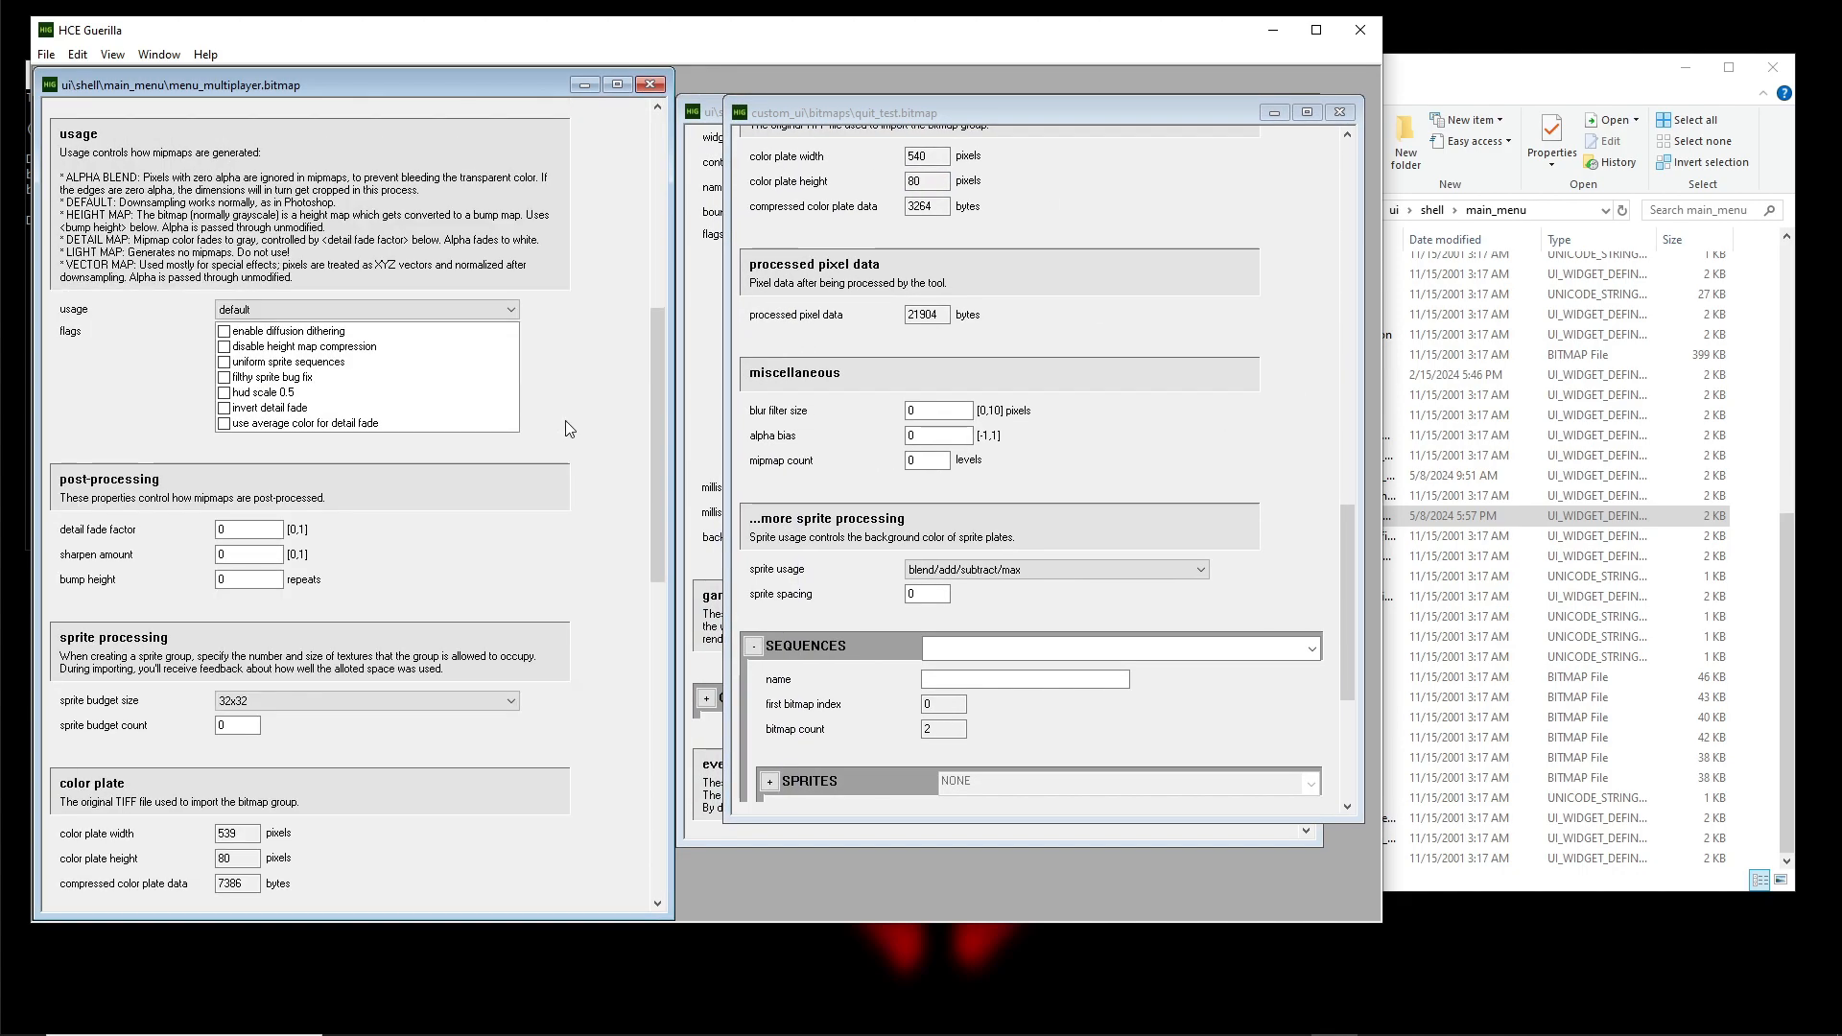
scroll(567, 422, down, 6)
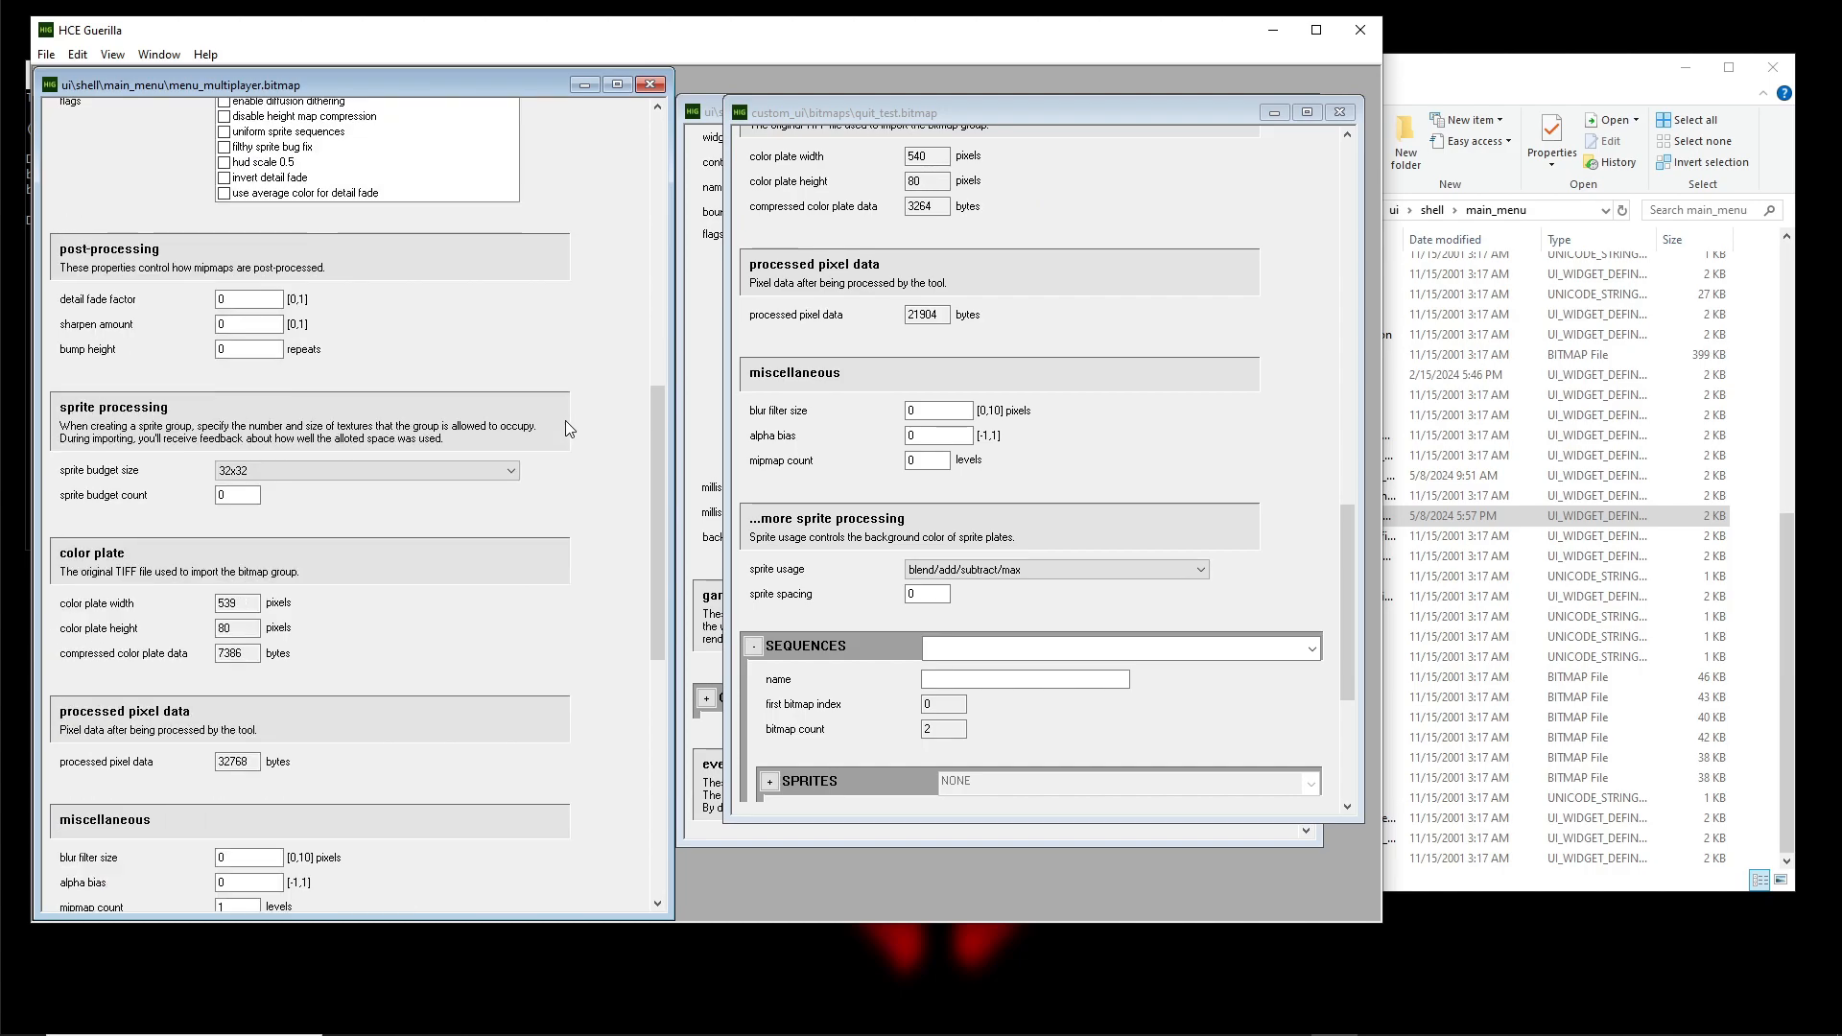
scroll(567, 428, down, 9)
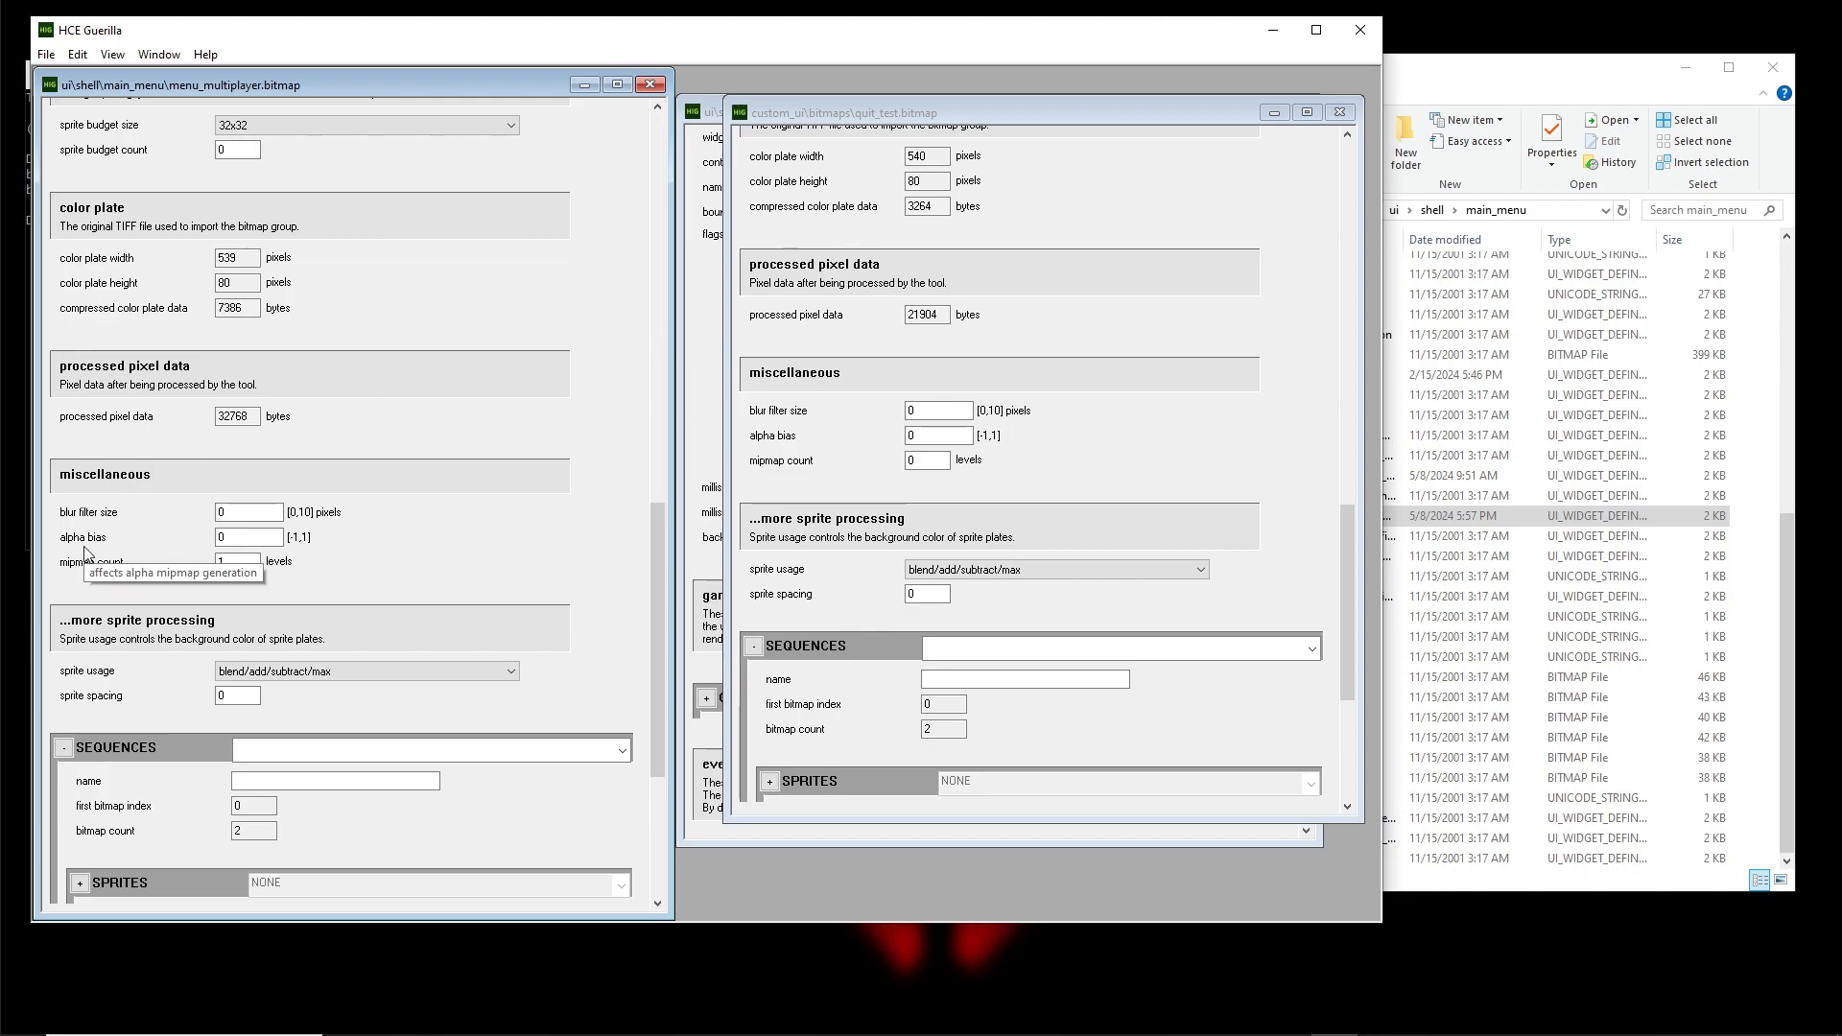
Launch the halo_tag_test.exe shortcut from the HCEEK folder, check the custom quit button in the main menu, and exit the game
click(1482, 65)
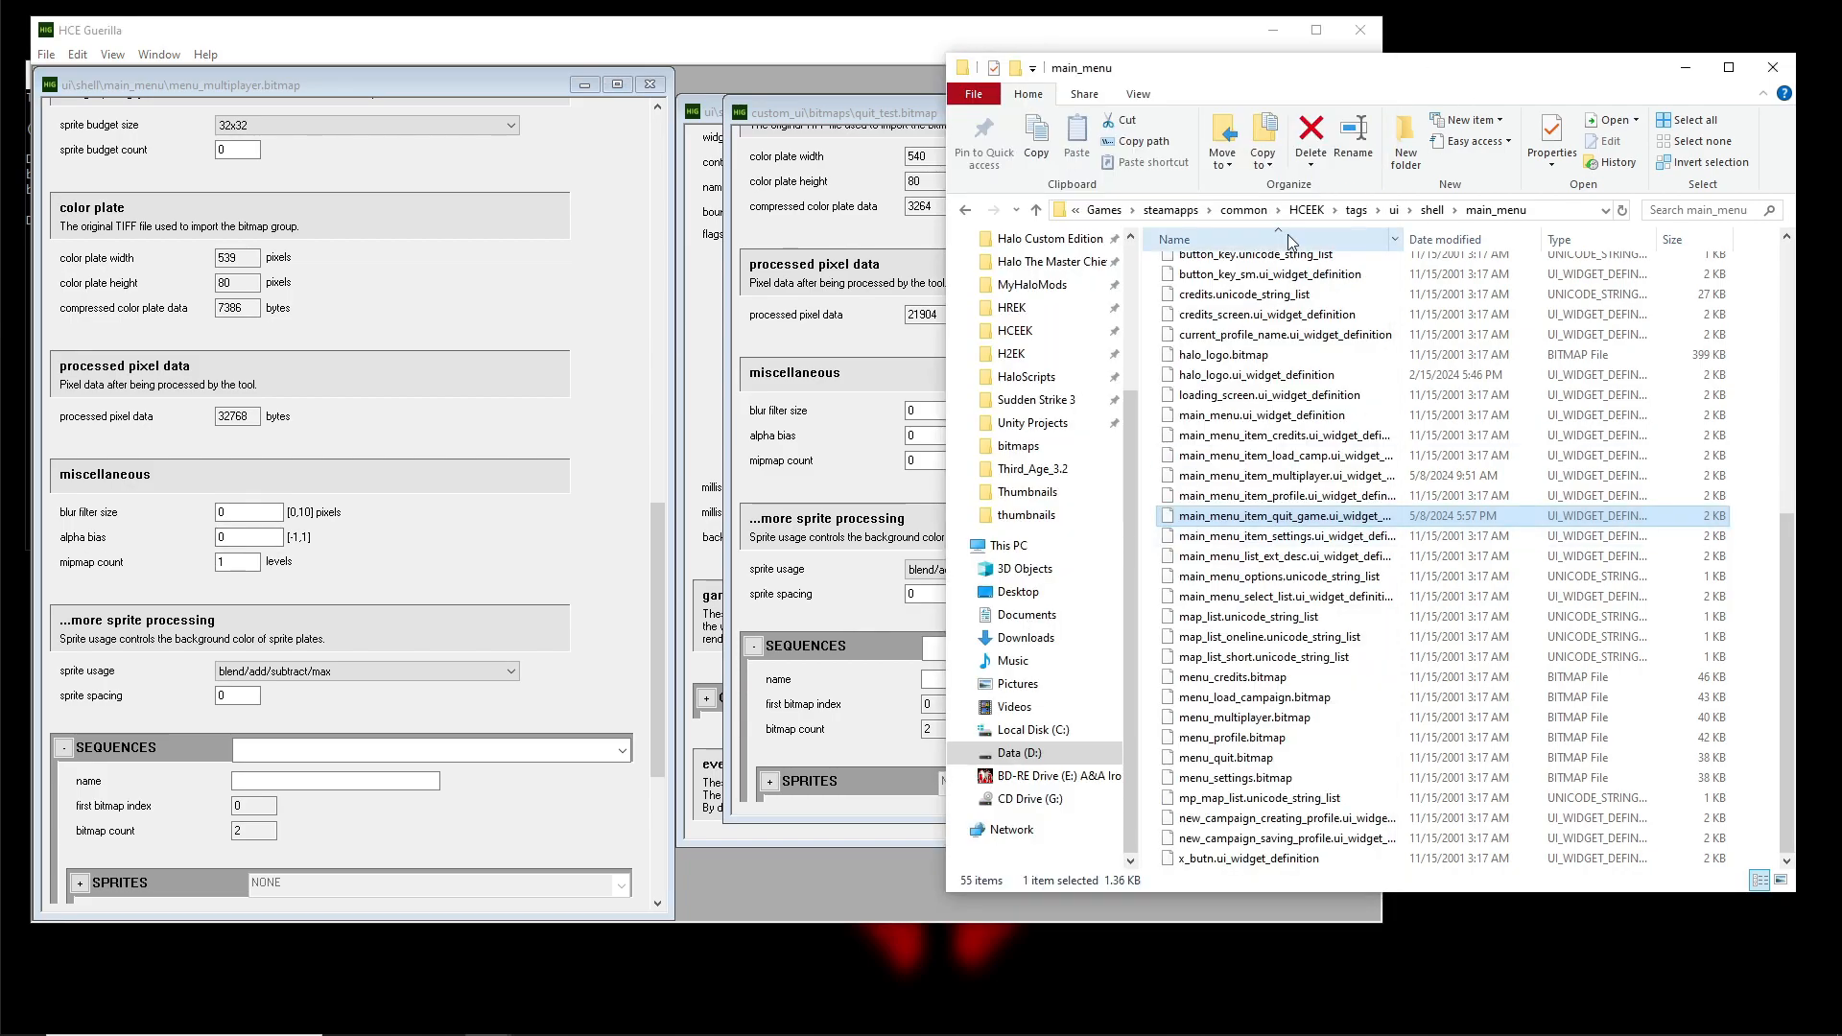
click(1315, 209)
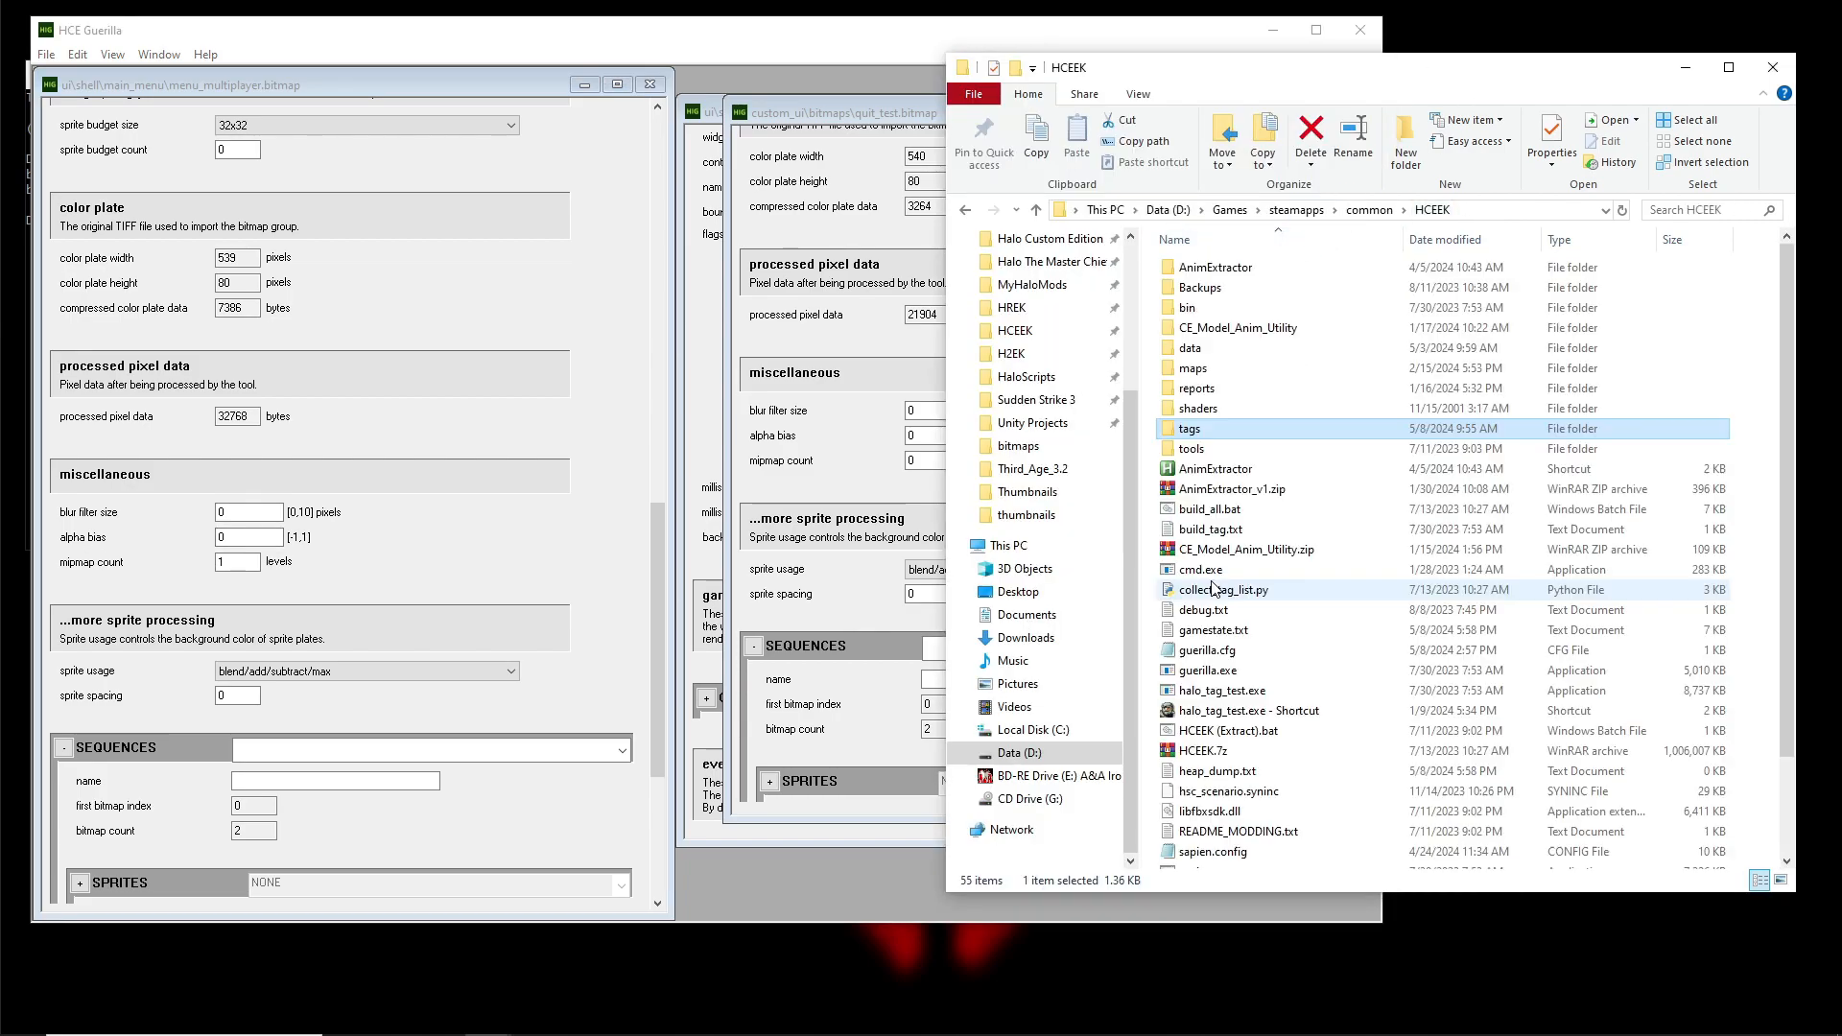
double_click(1232, 711)
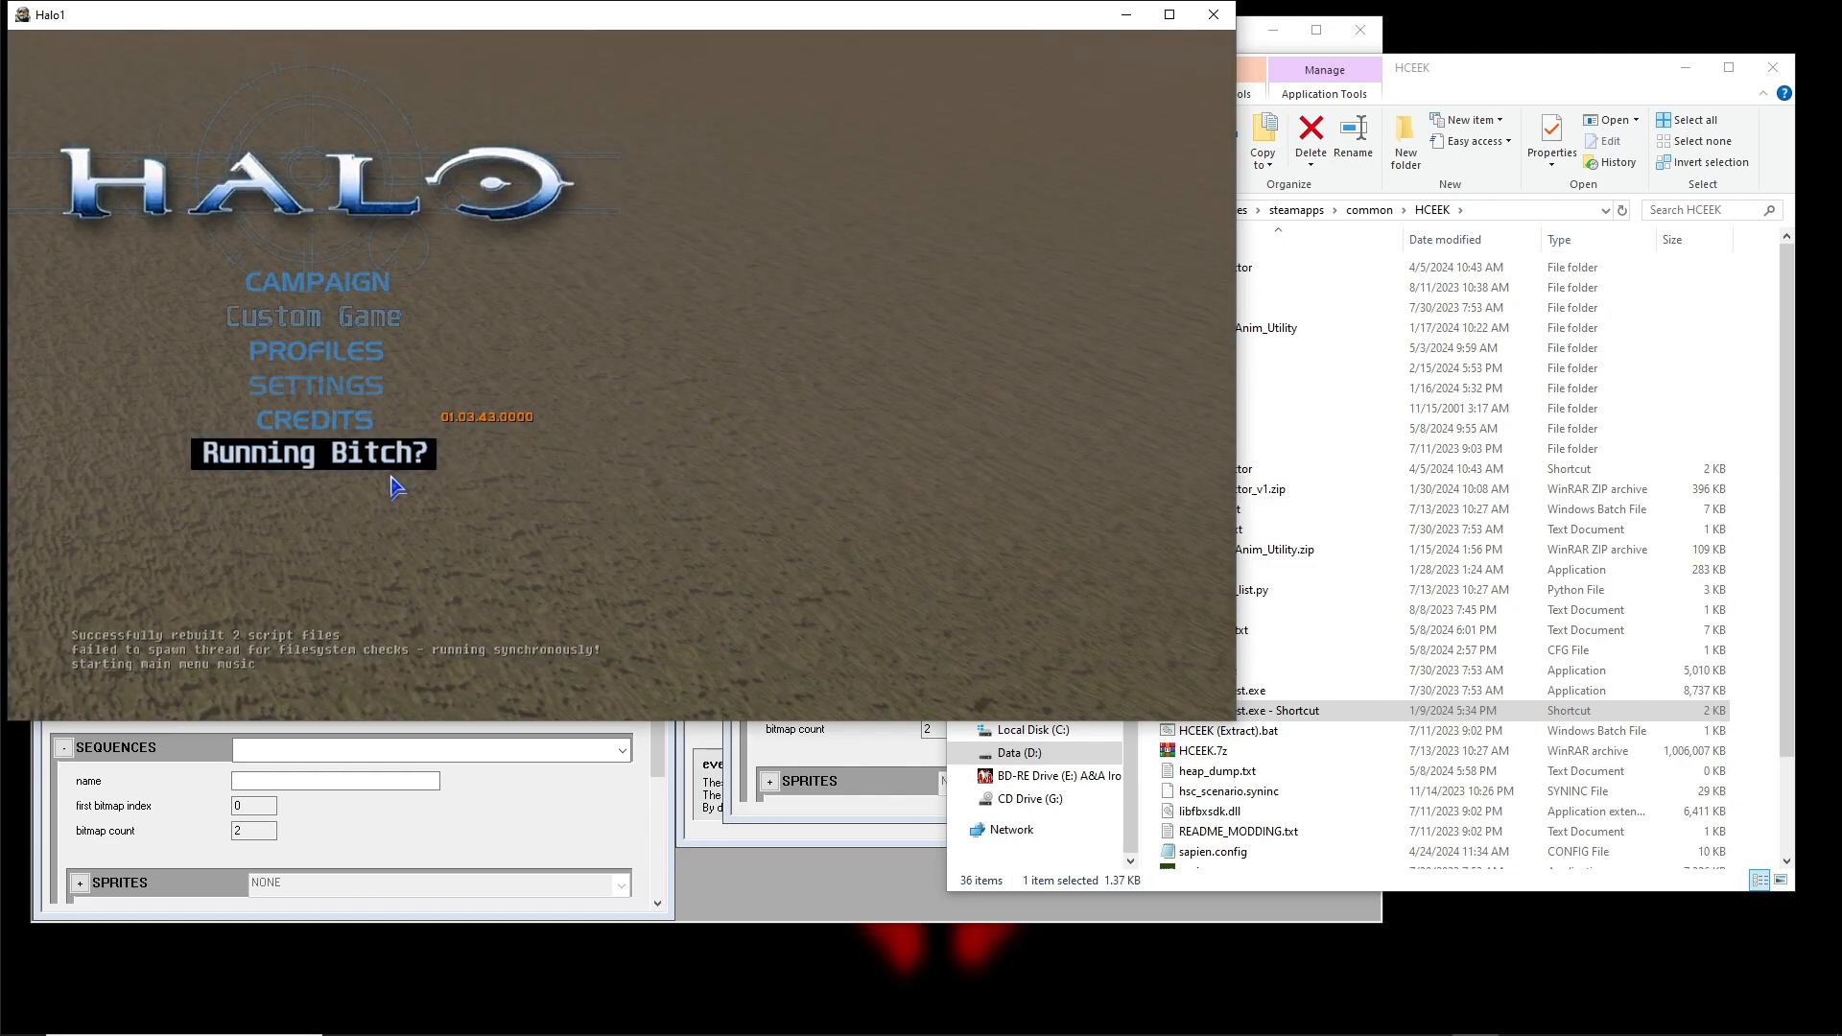
click(406, 464)
click(241, 318)
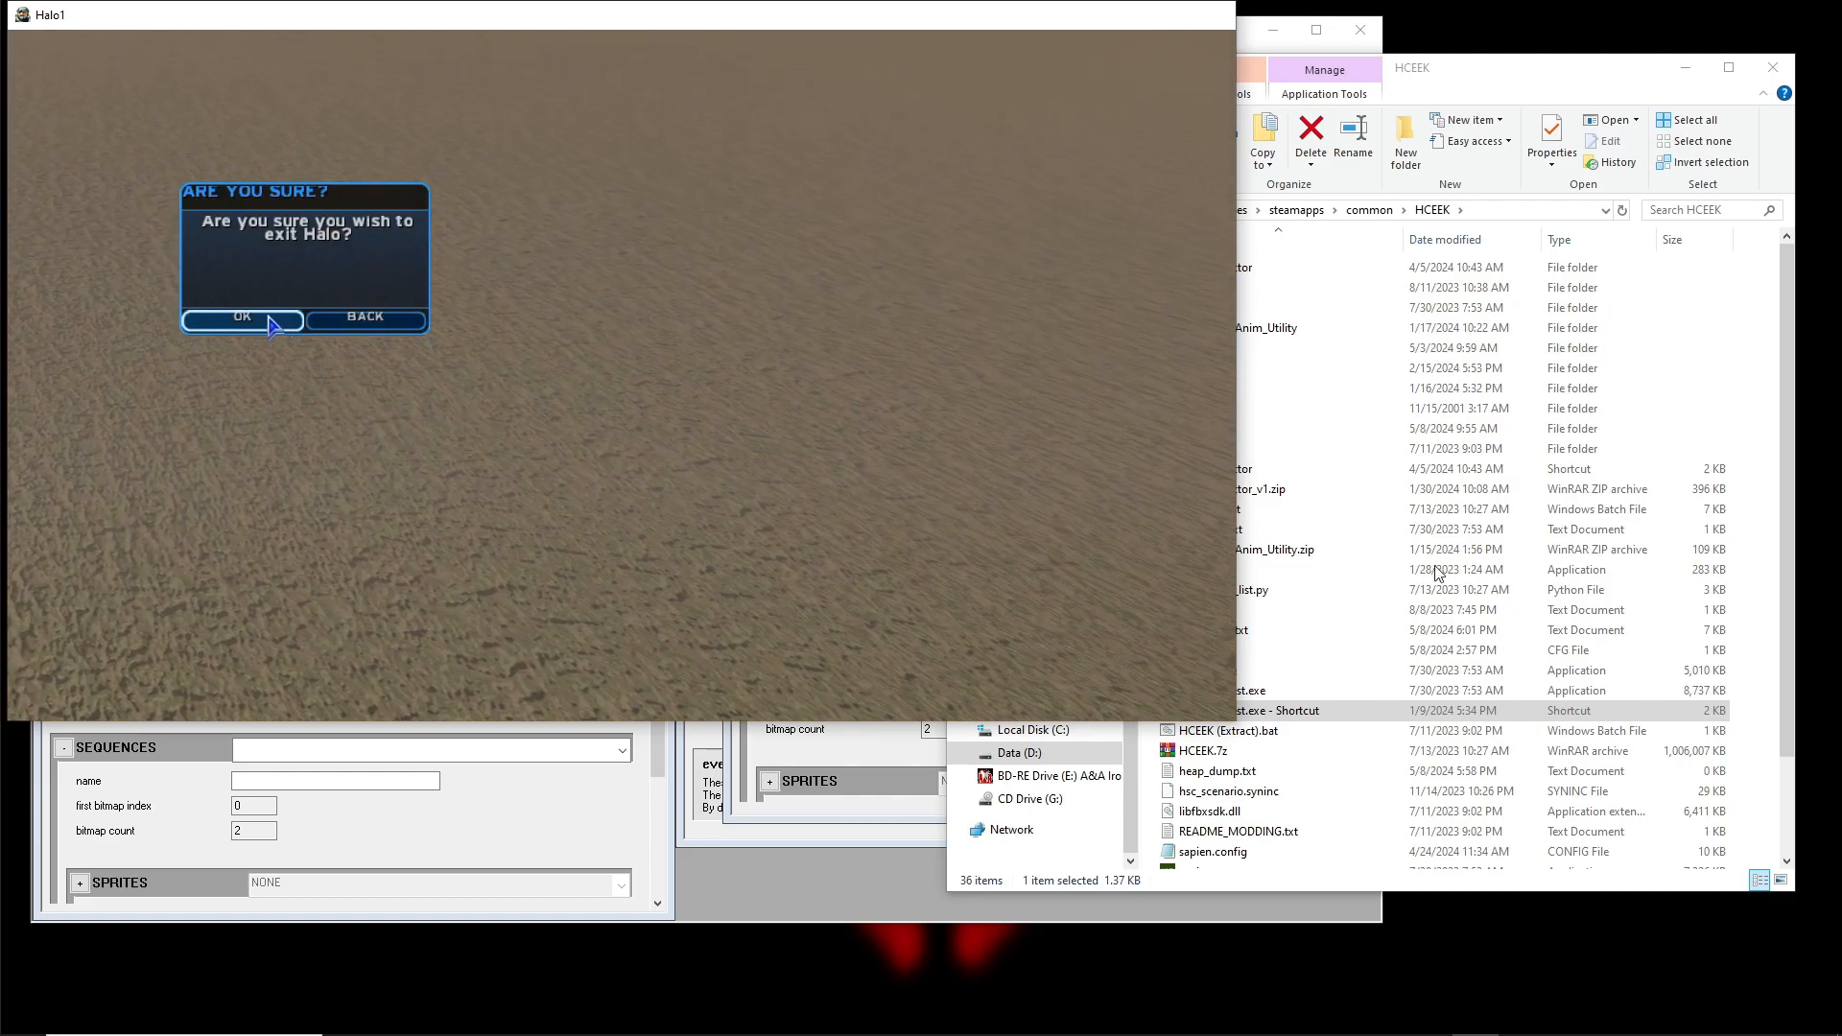
Set the mipmap count of quit_test.bitmap to 1 level and relaunch the Halo tag test
click(919, 474)
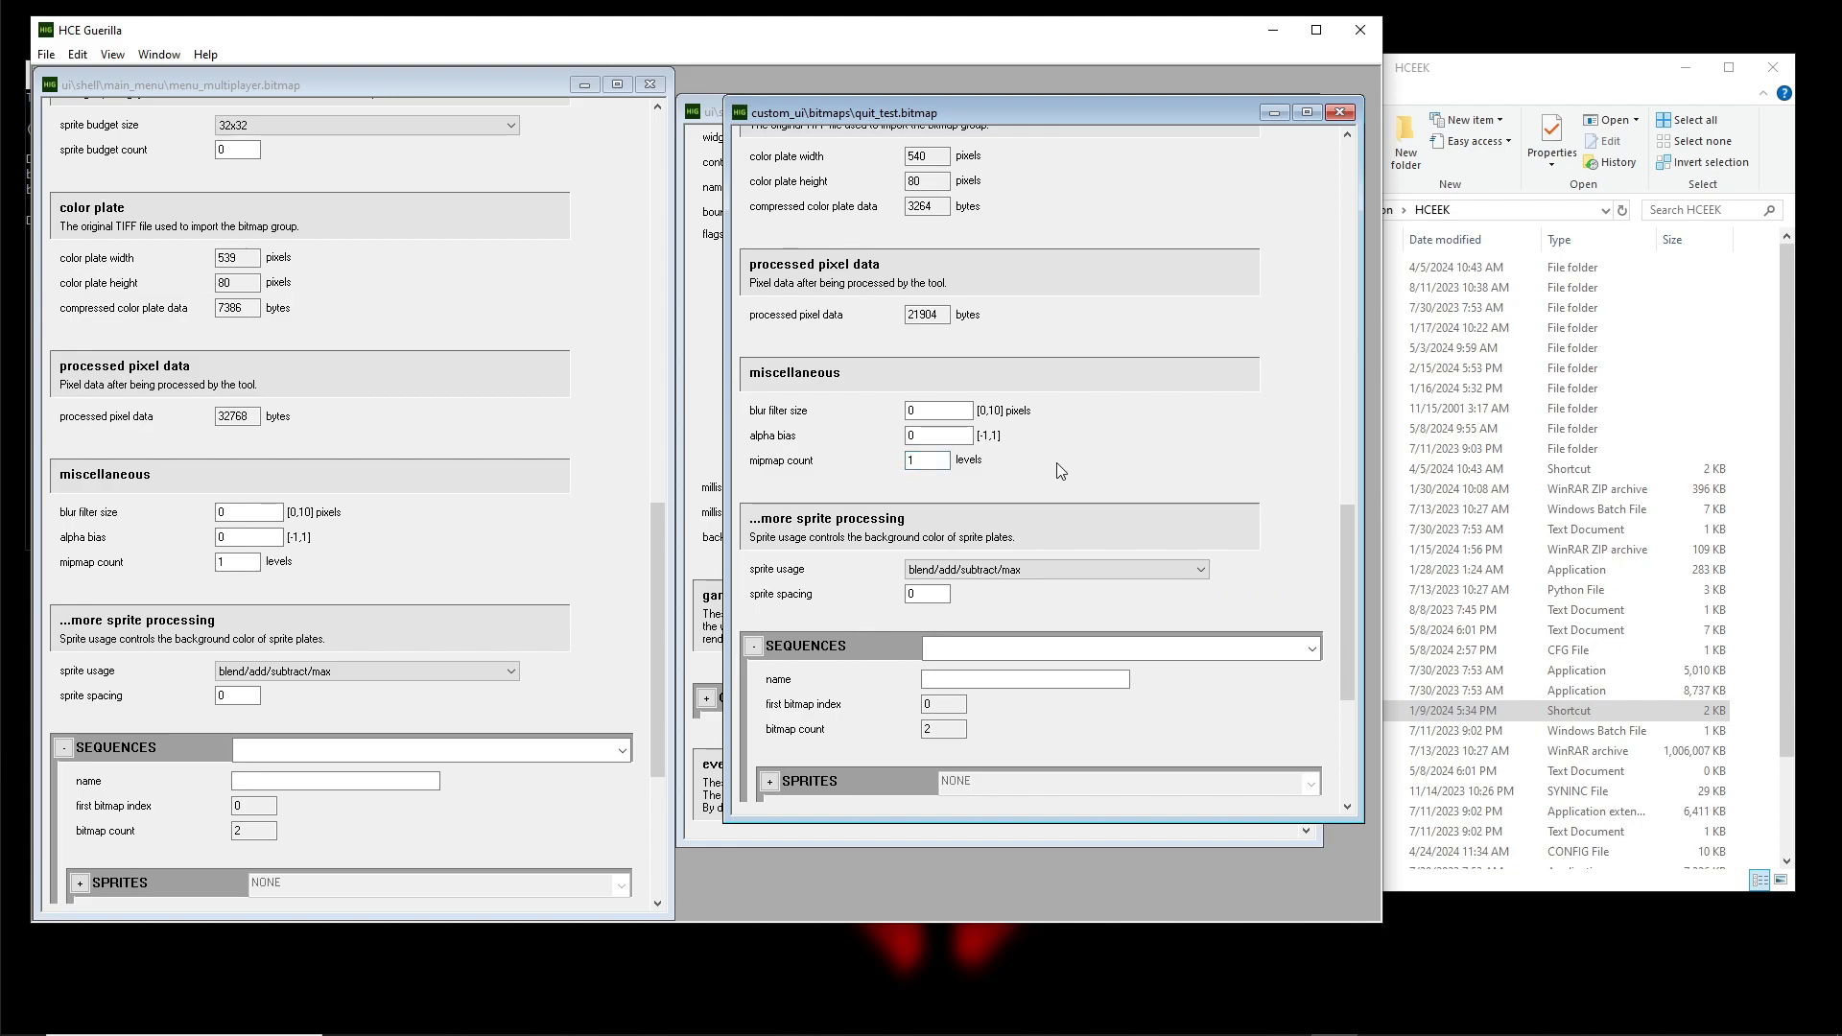
click(1463, 101)
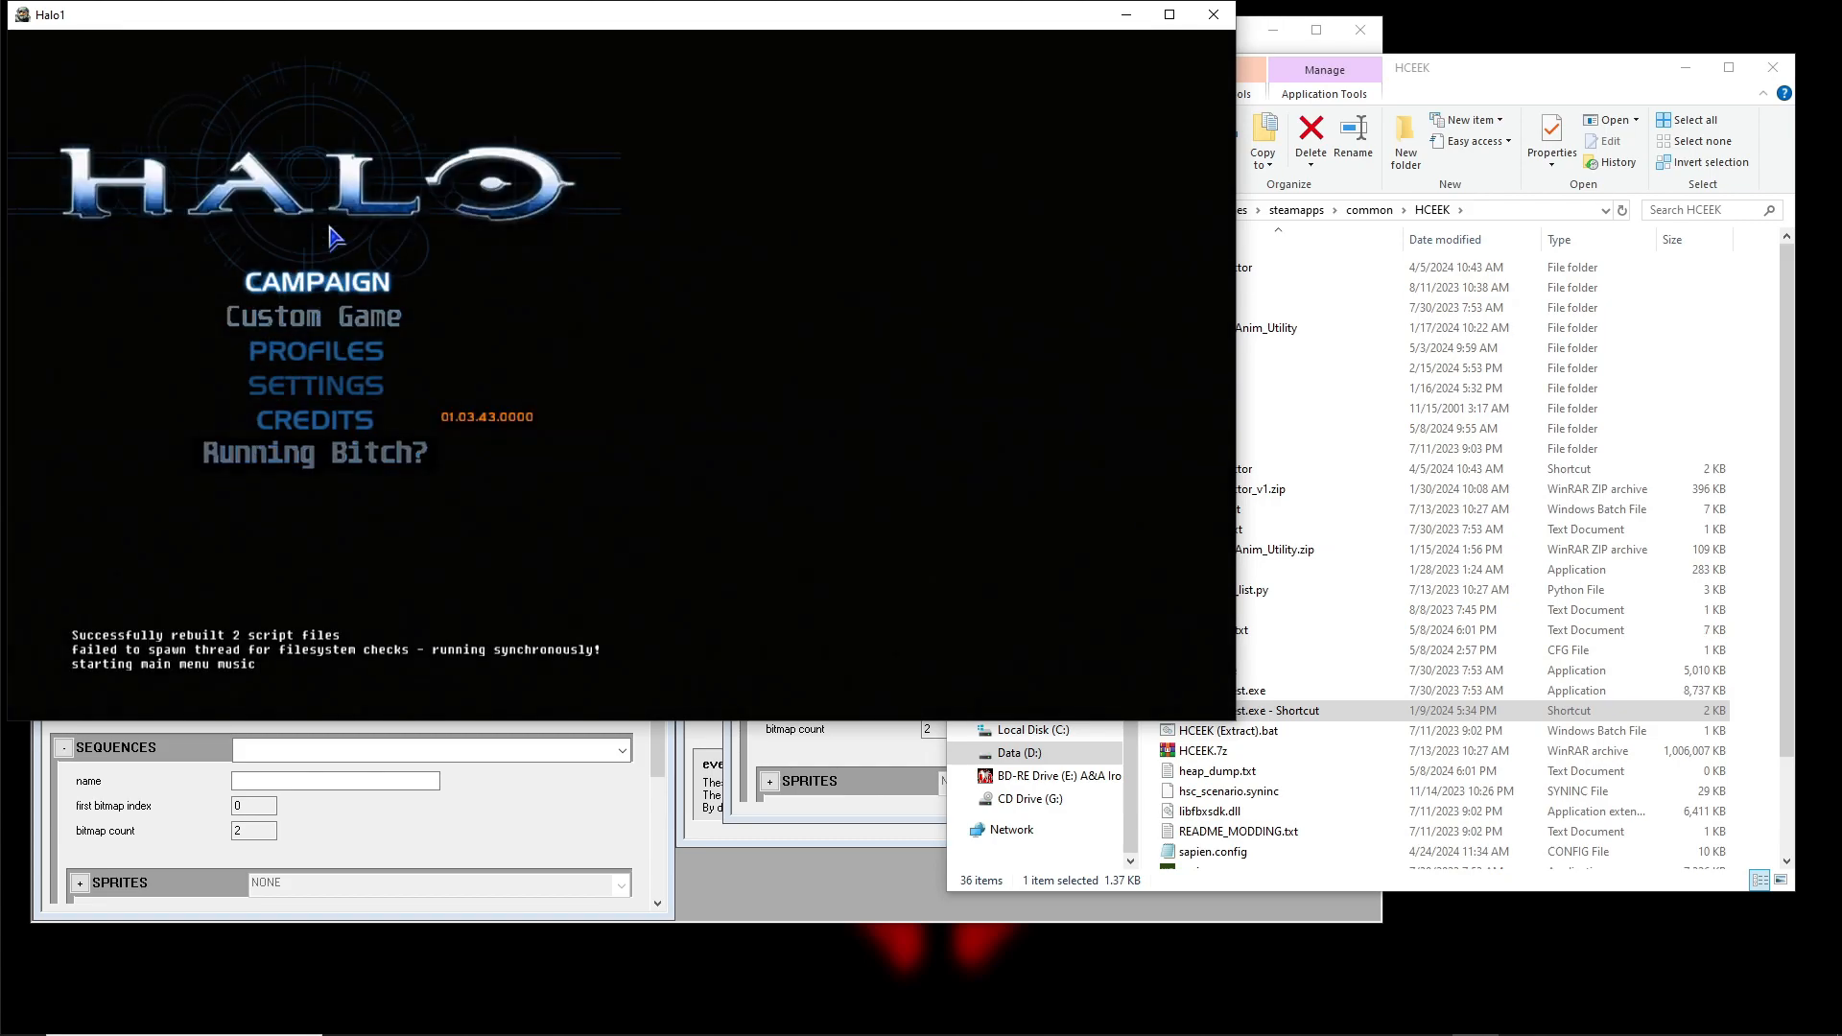
Exit the game through its custom quit button and switch to quit_test.tiff in paint.net
click(240, 455)
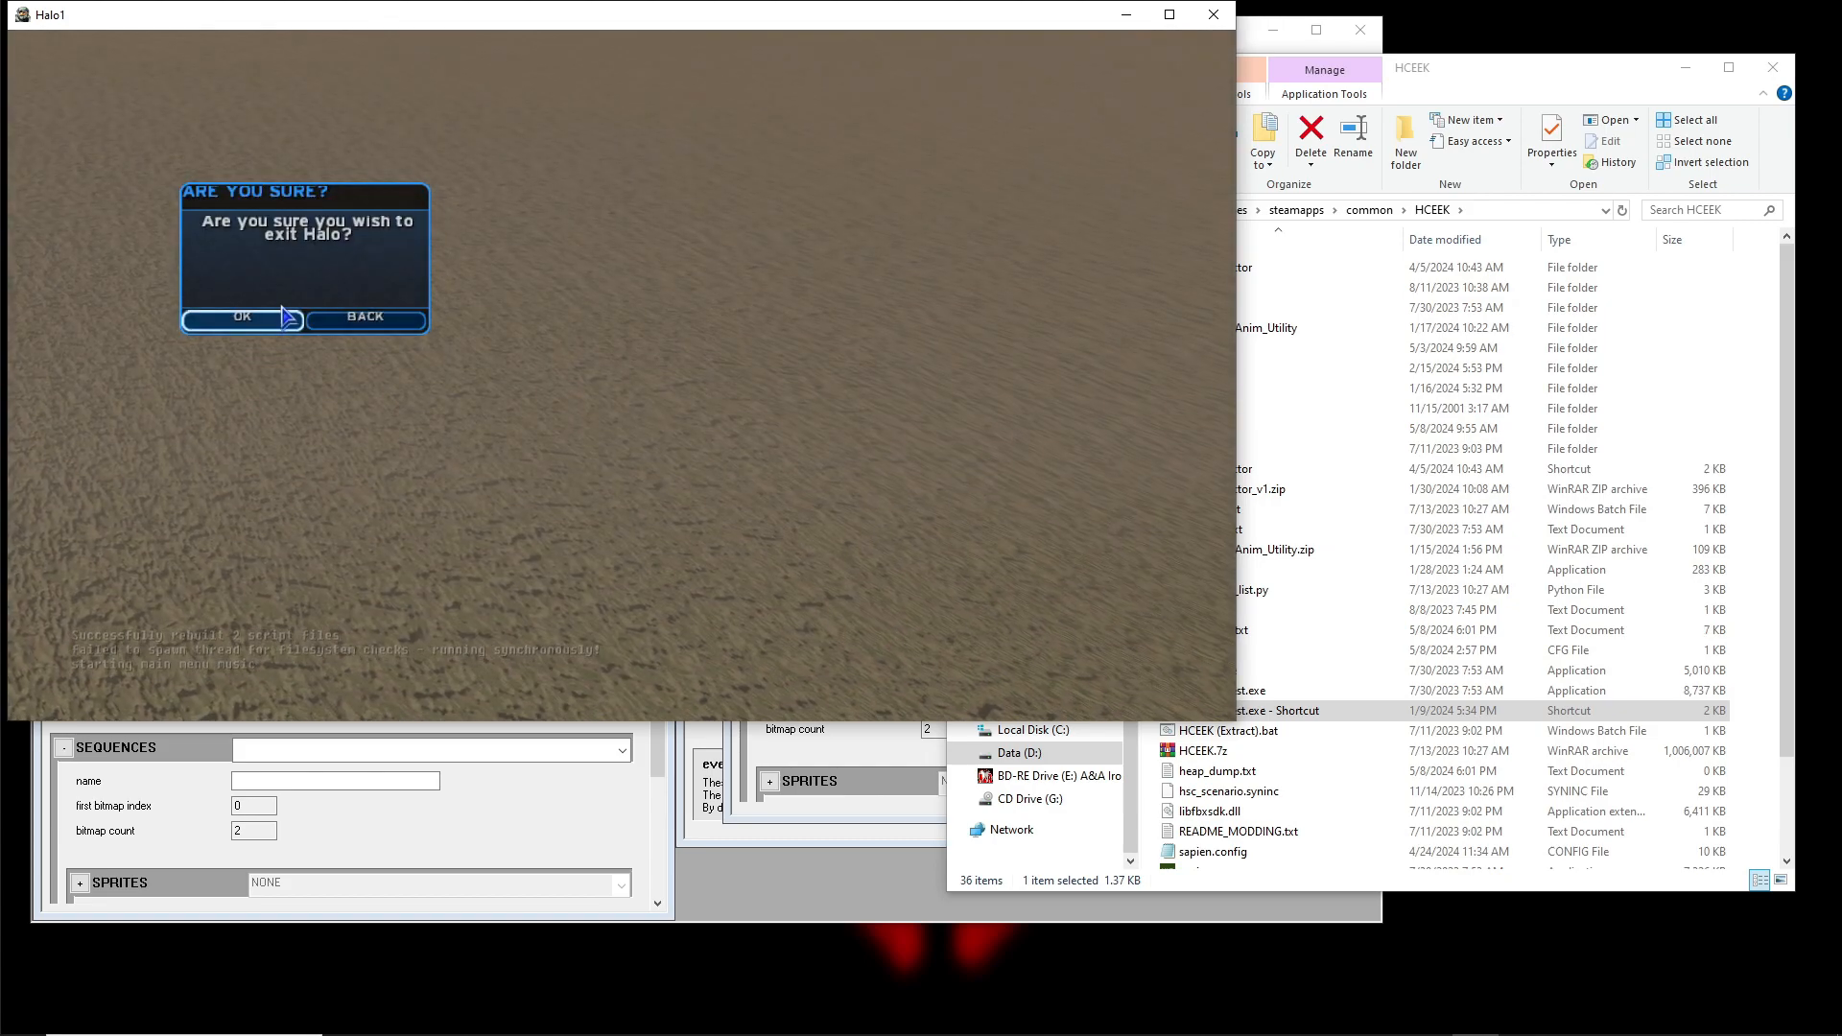
click(285, 319)
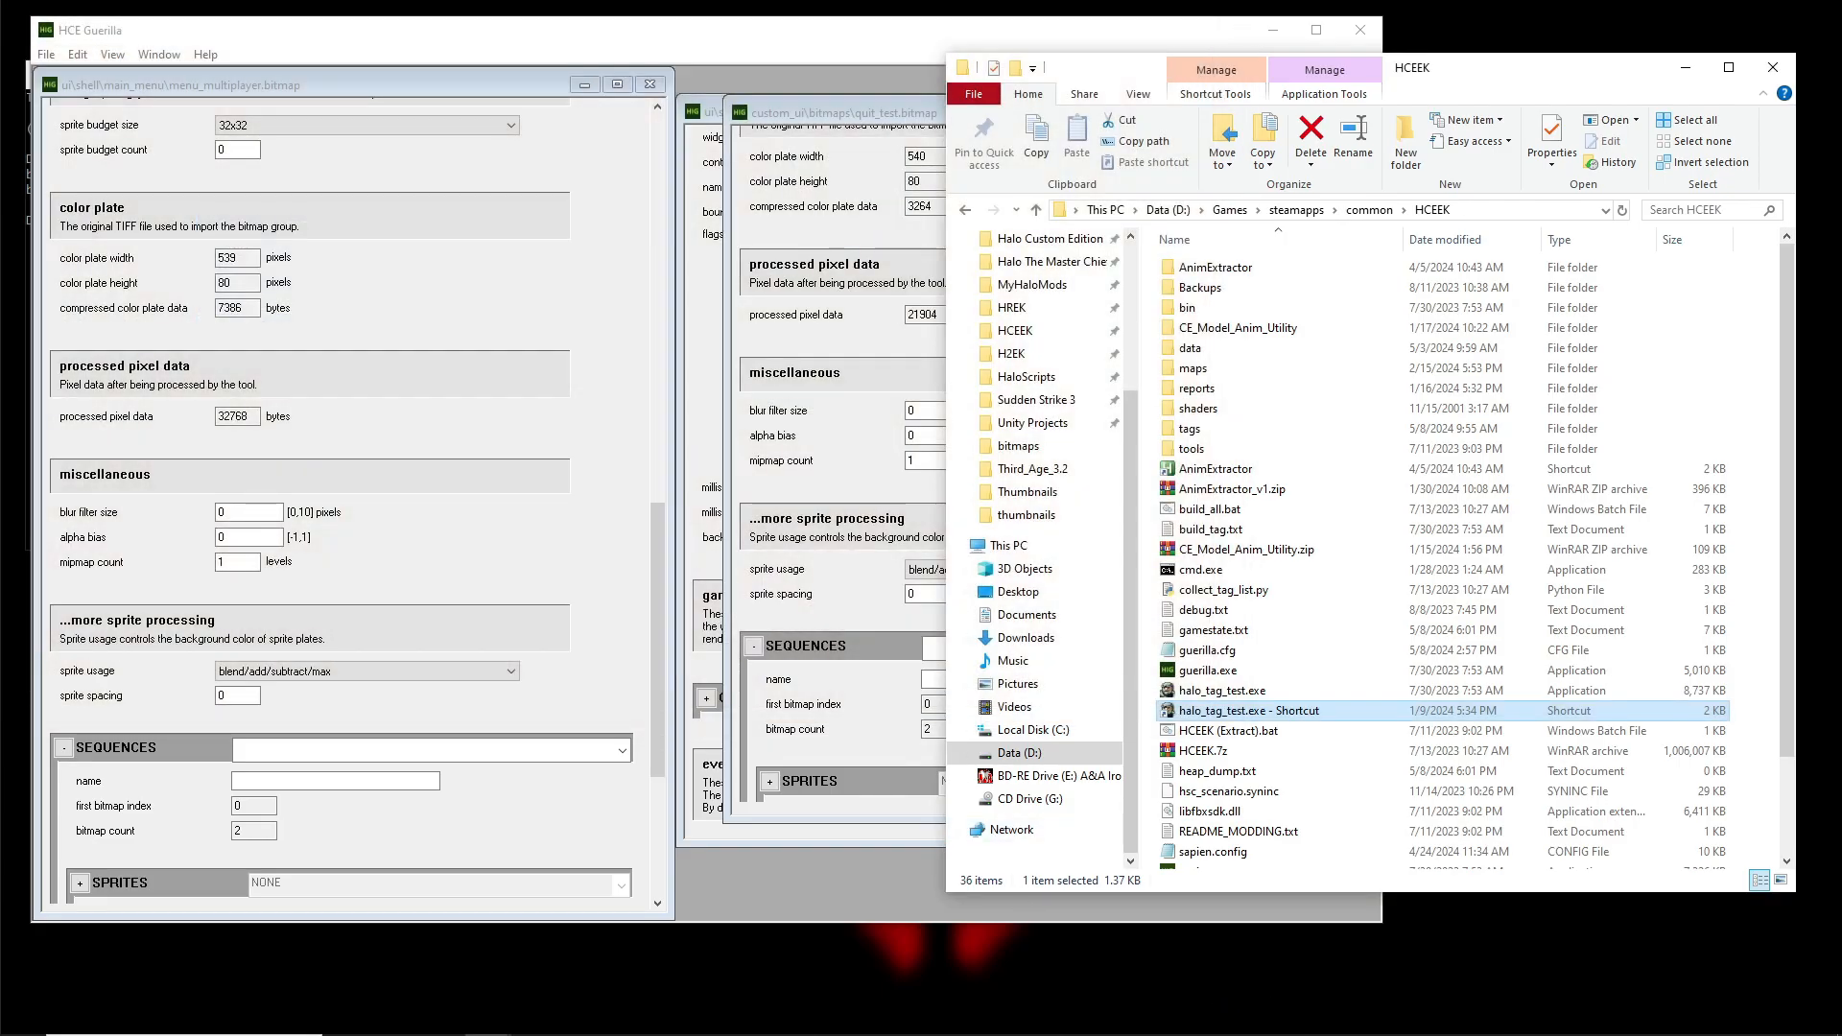
click(1382, 1018)
click(1443, 947)
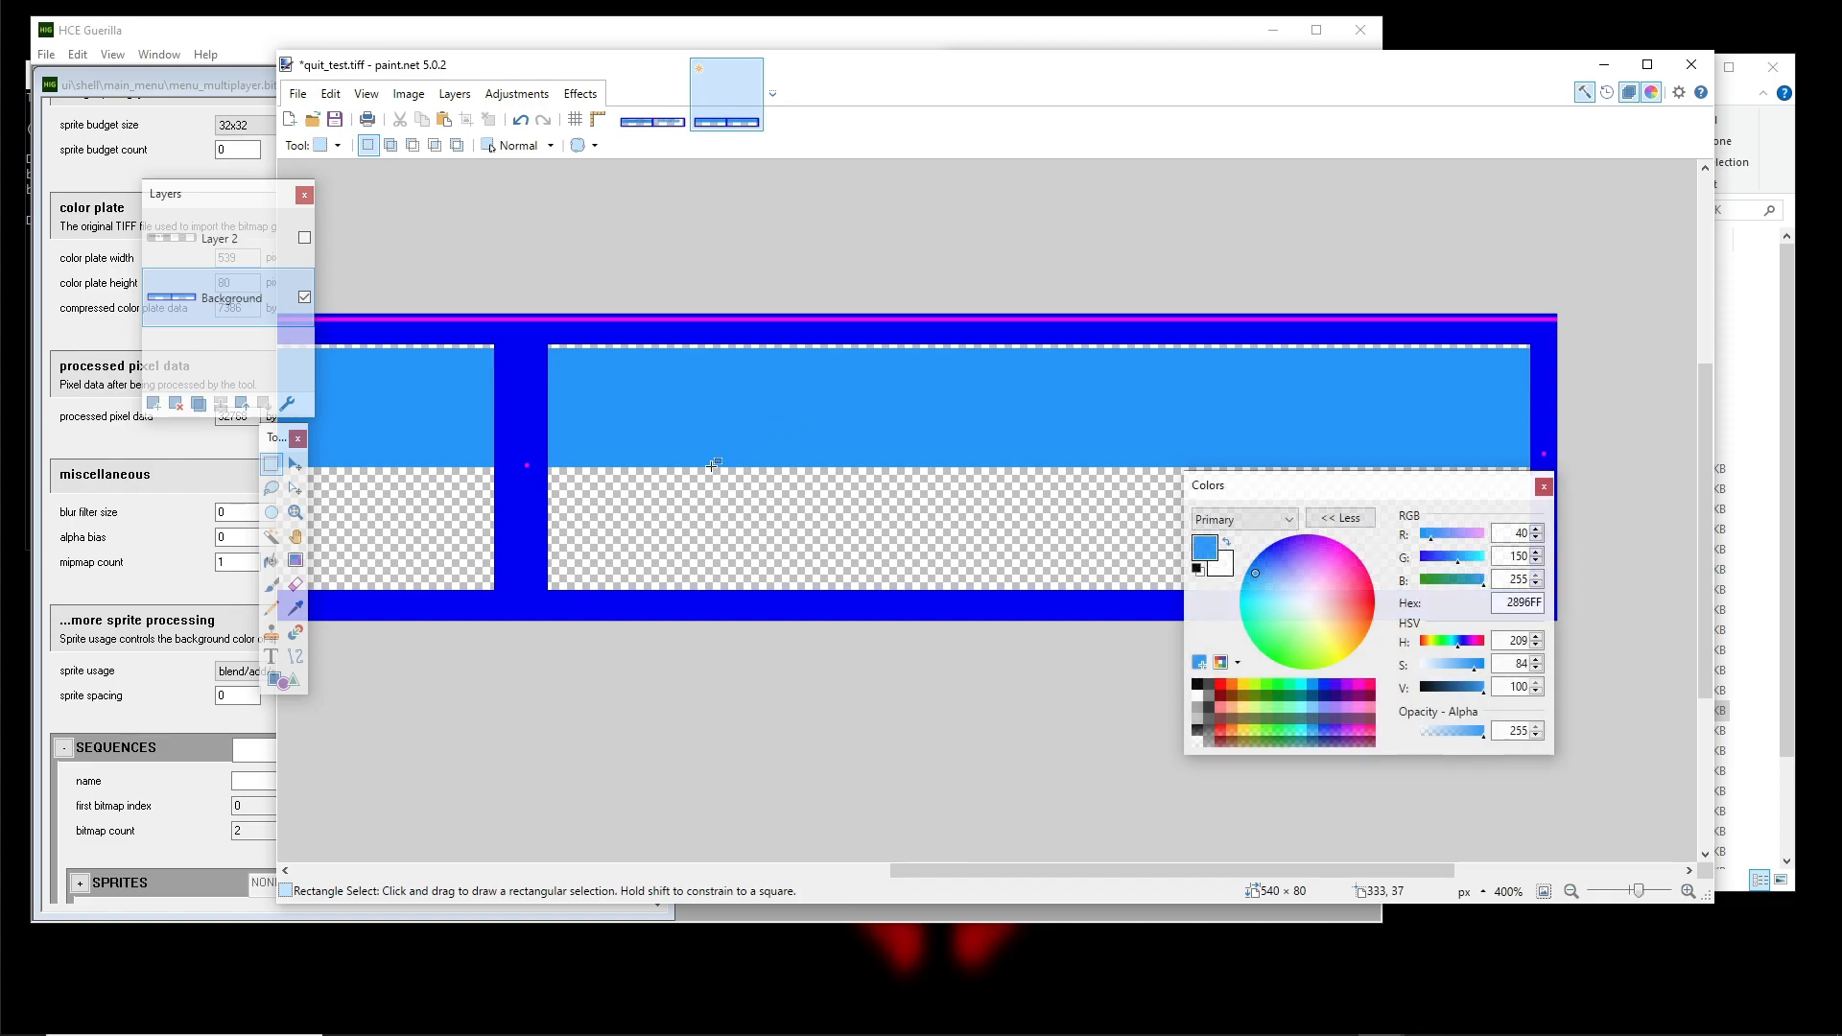
Delete the 256 × 31 px solid blue rectangle from the second button frame on the Background layer
drag(679, 484, 734, 499)
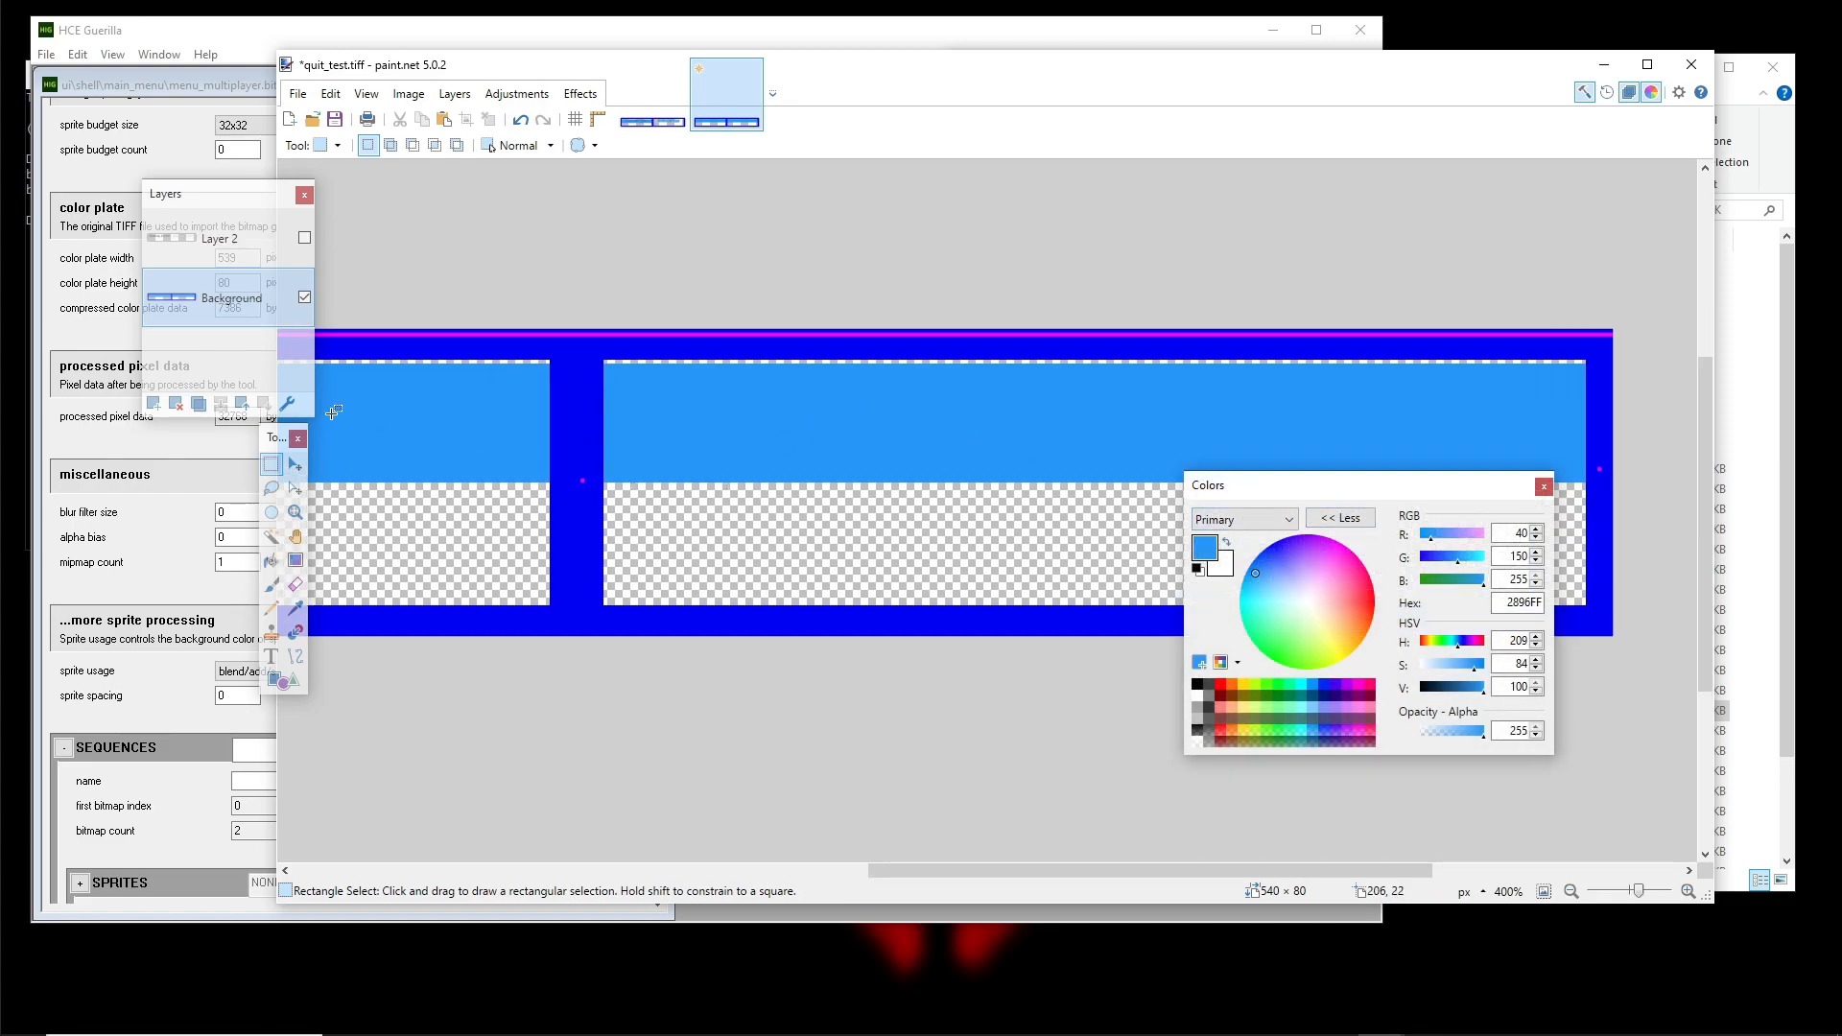
scroll(571, 475, up, 5)
drag(752, 484, 1649, 319)
scroll(861, 403, down, 5)
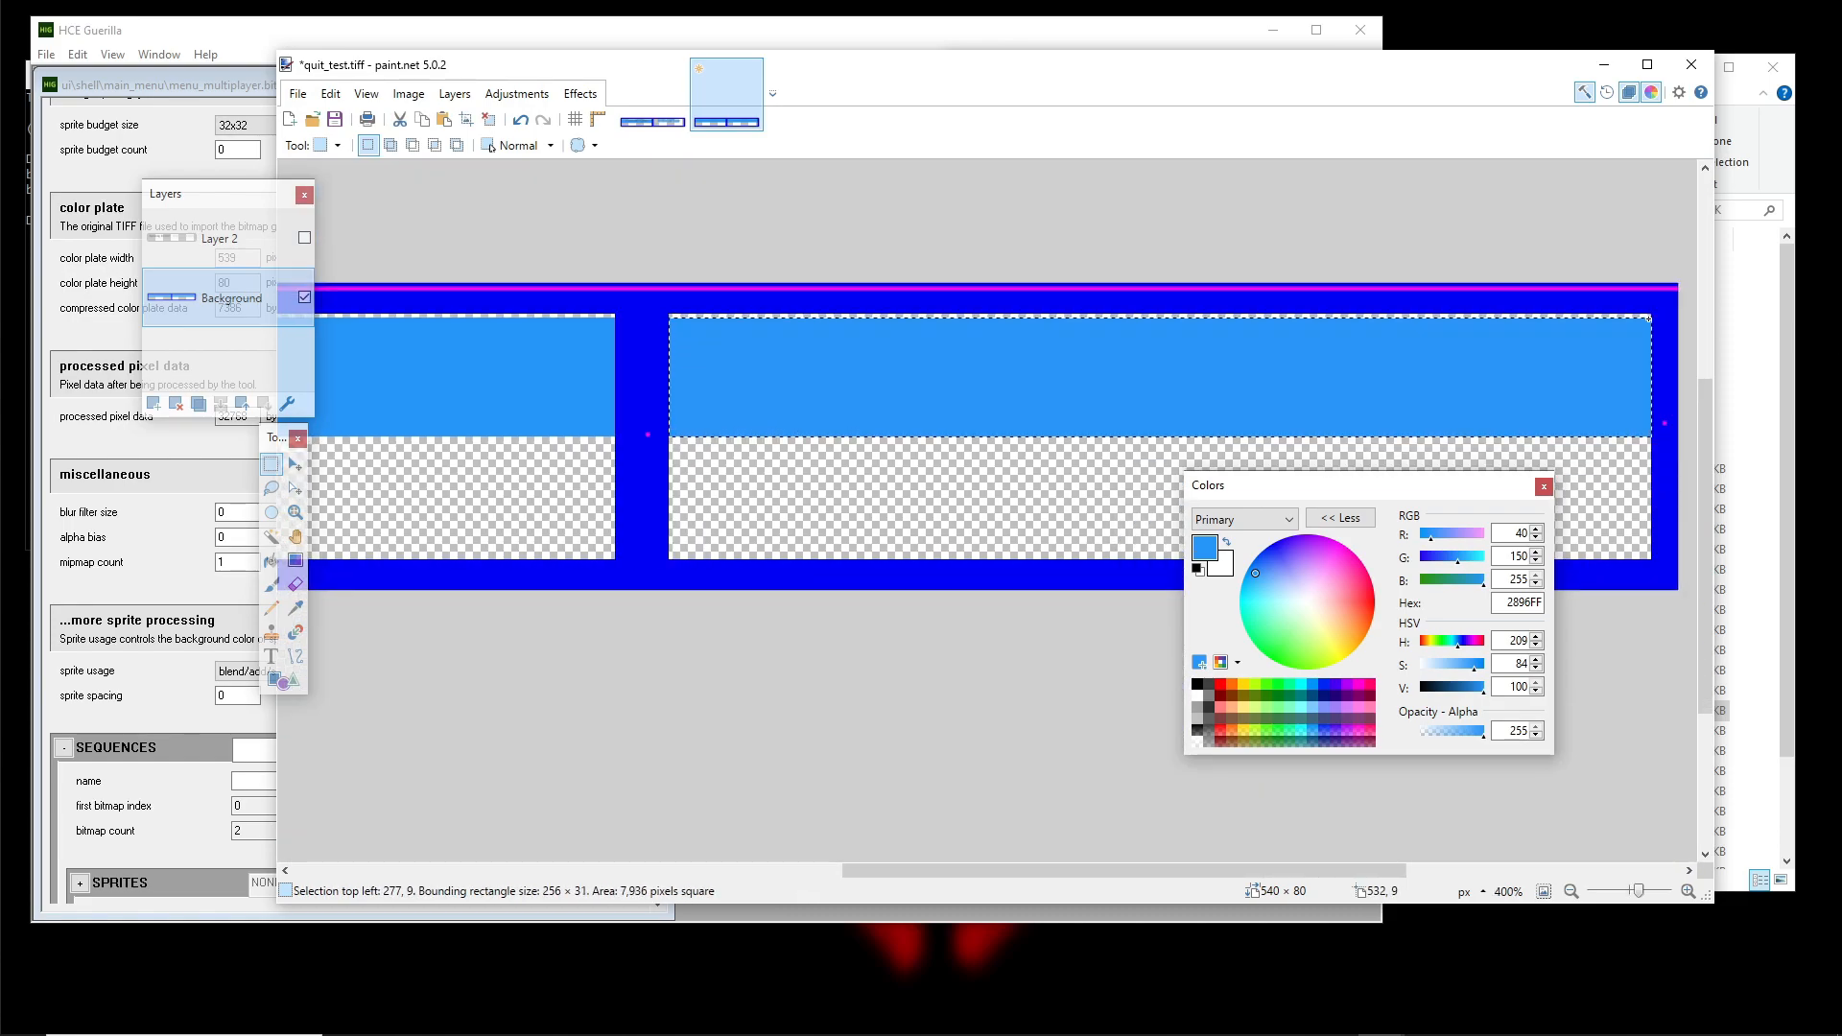
key(Delete)
mouse_move(773, 392)
mouse_down()
mouse_move(765, 428)
mouse_move(753, 410)
mouse_up()
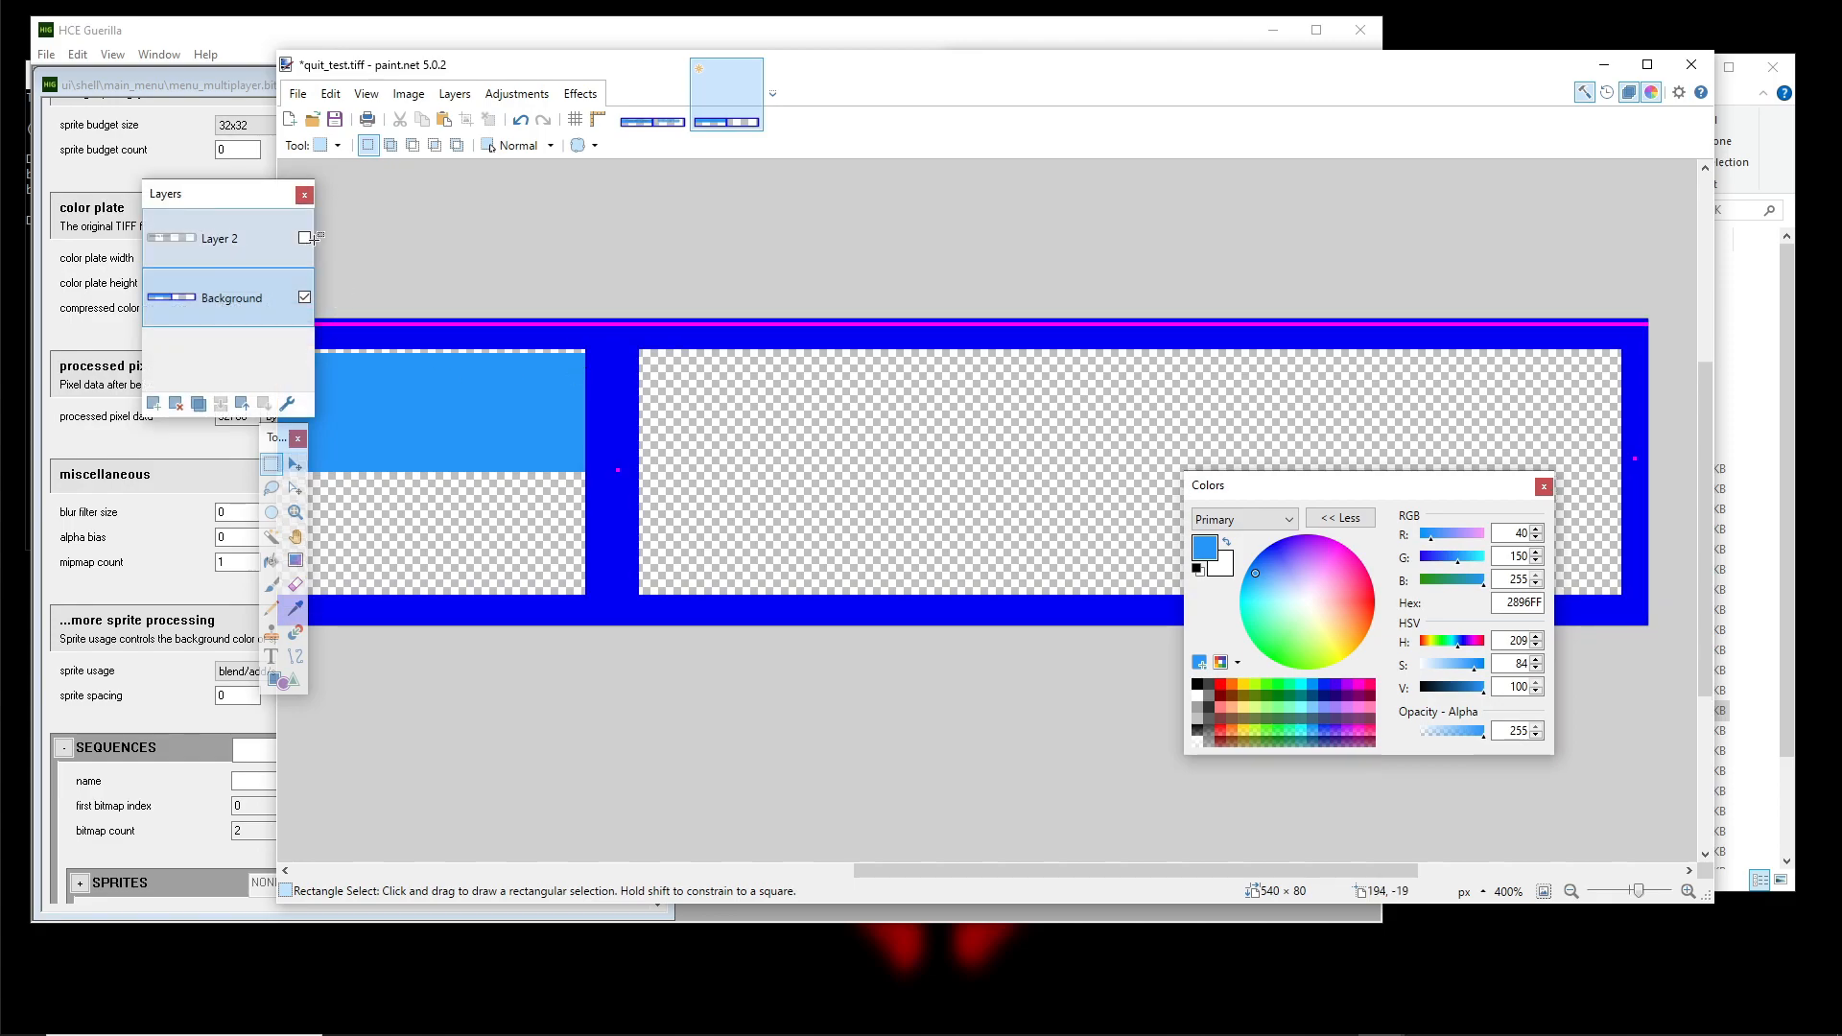
Show Layer 2's text, keep the Background layer active and ready the Lasso Select tool at the second button frame
click(306, 240)
click(277, 296)
drag(699, 454, 567, 480)
scroll(579, 489, up, 2)
click(271, 488)
scroll(635, 336, up, 1)
click(526, 326)
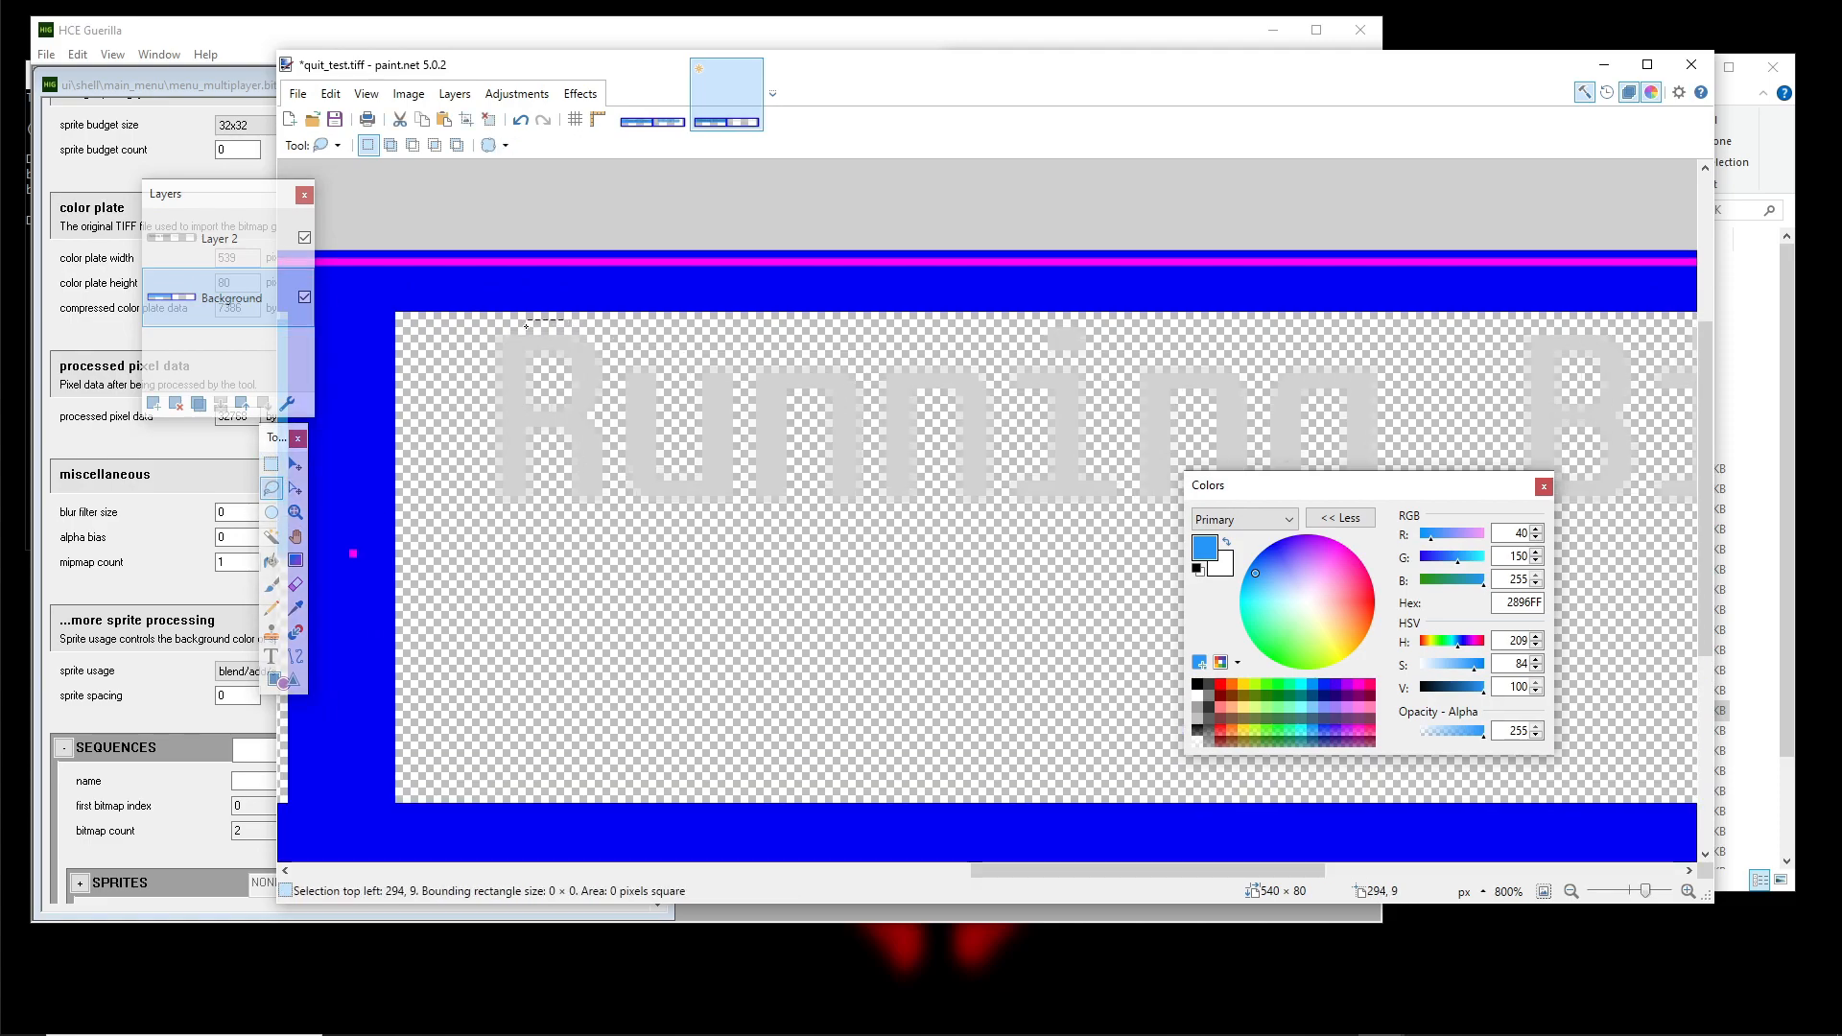
scroll(863, 359, down, 2)
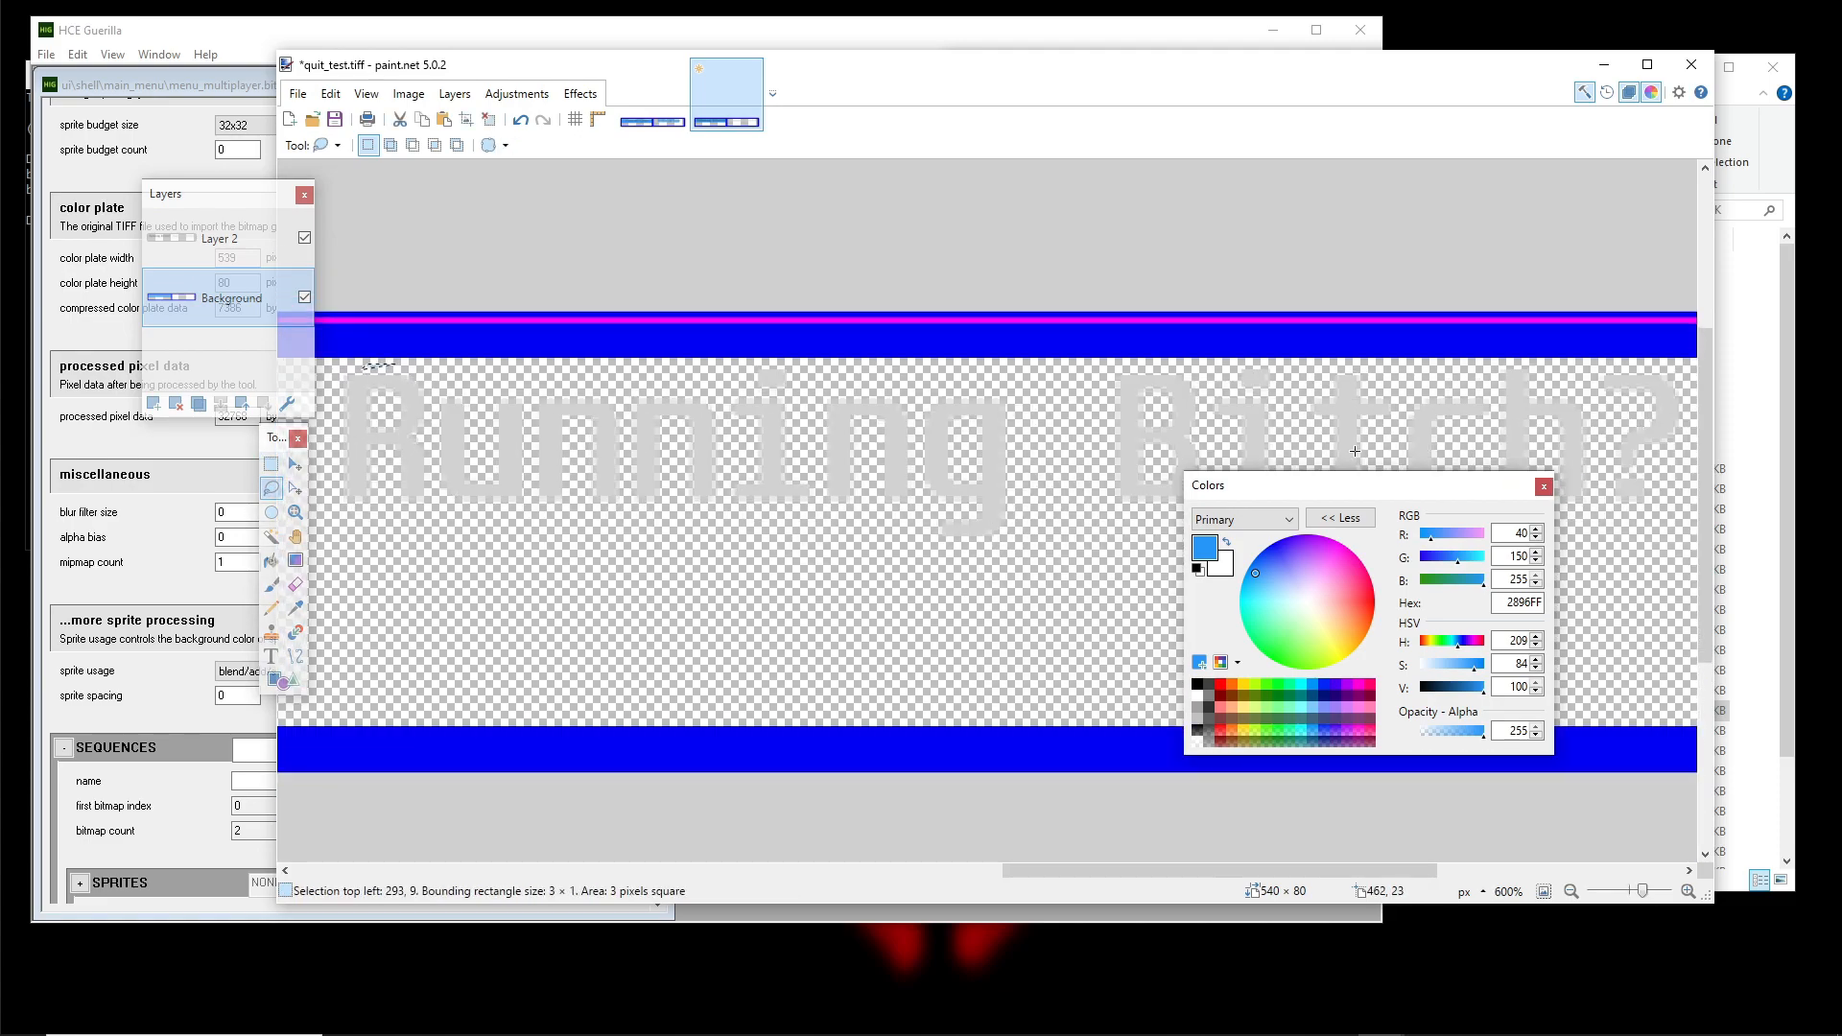
Move the floating Colors, Layers and Tools windows clear of the second button frame
drag(1378, 491, 1297, 768)
scroll(1079, 478, down, 1)
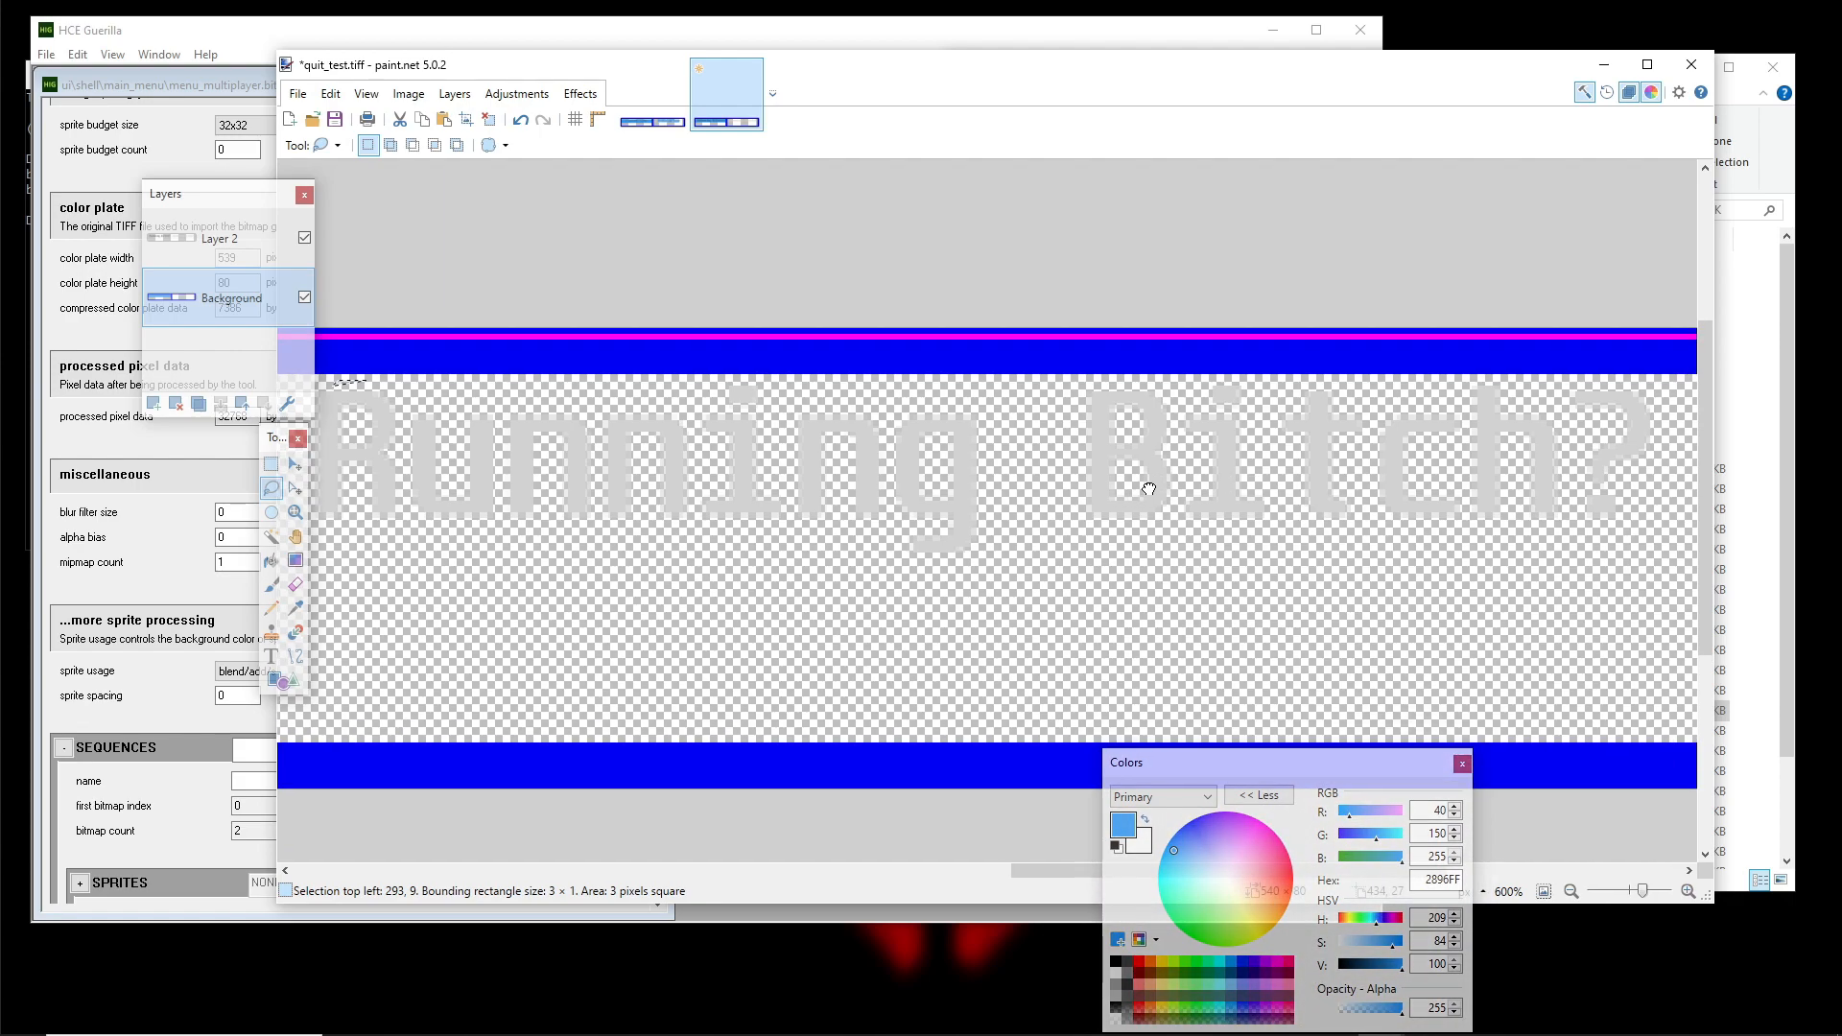
drag(252, 195, 183, 195)
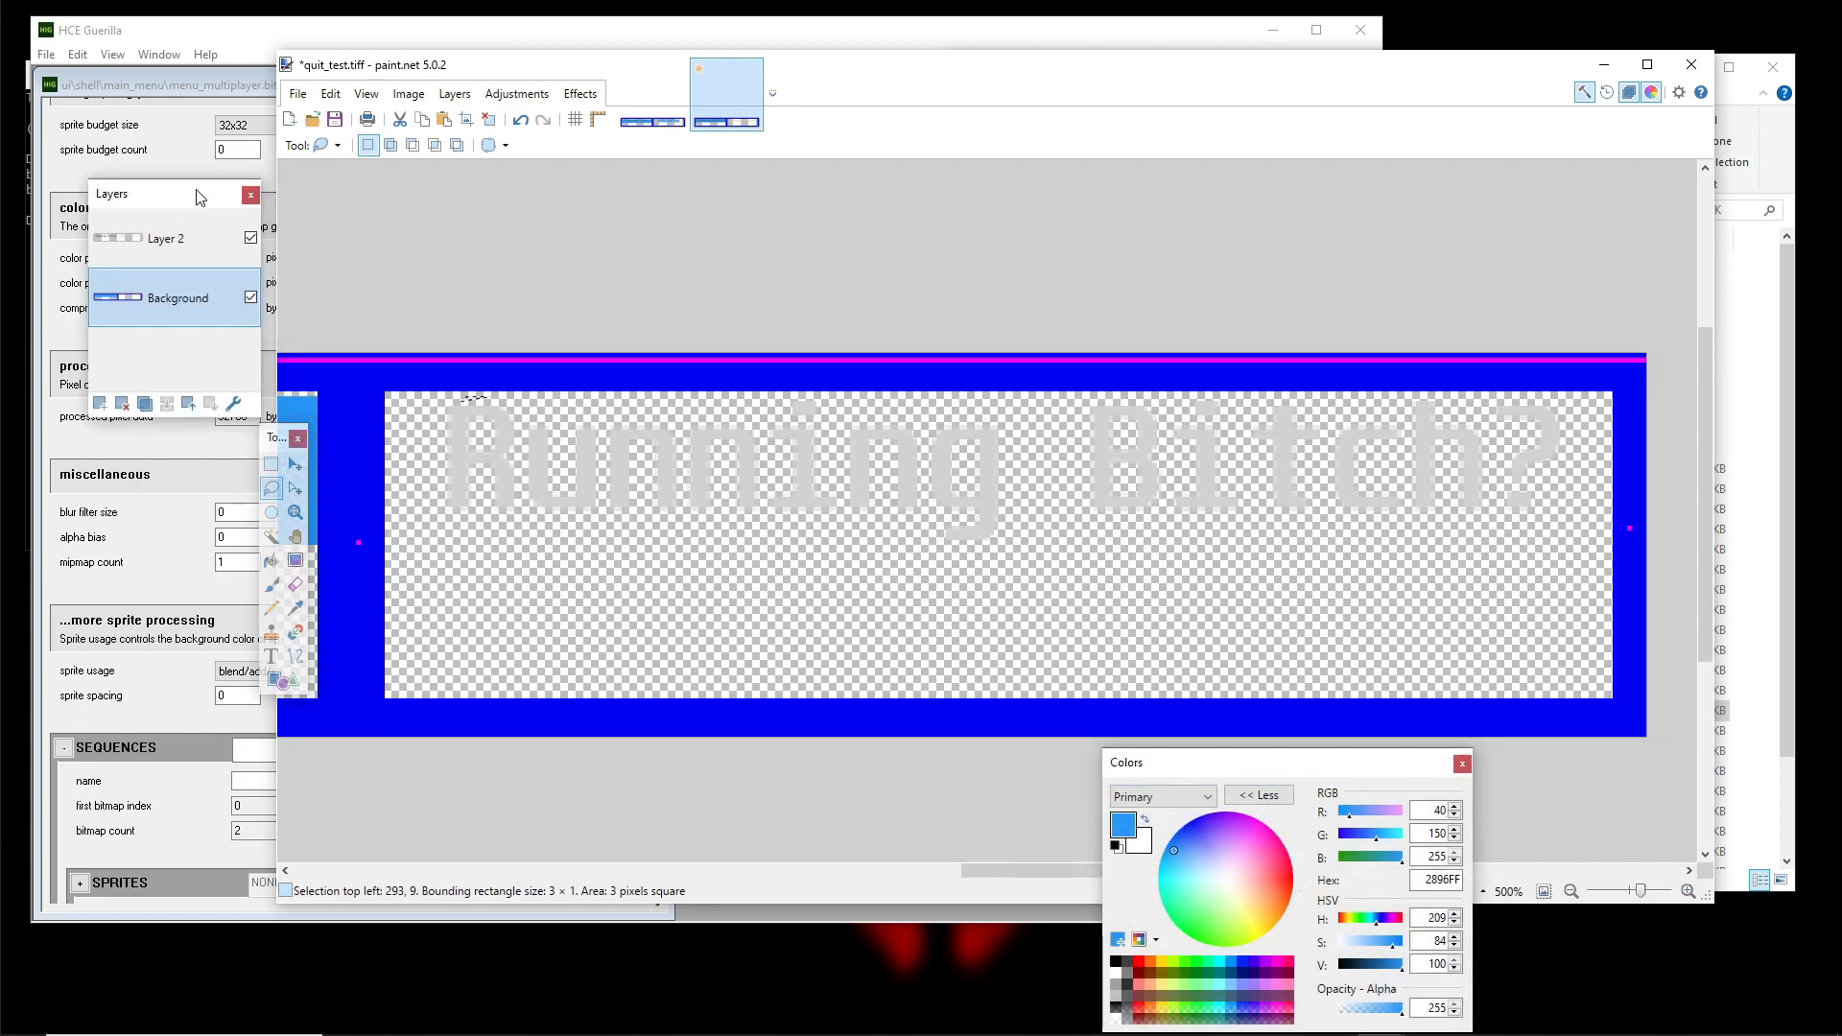
drag(274, 443, 100, 442)
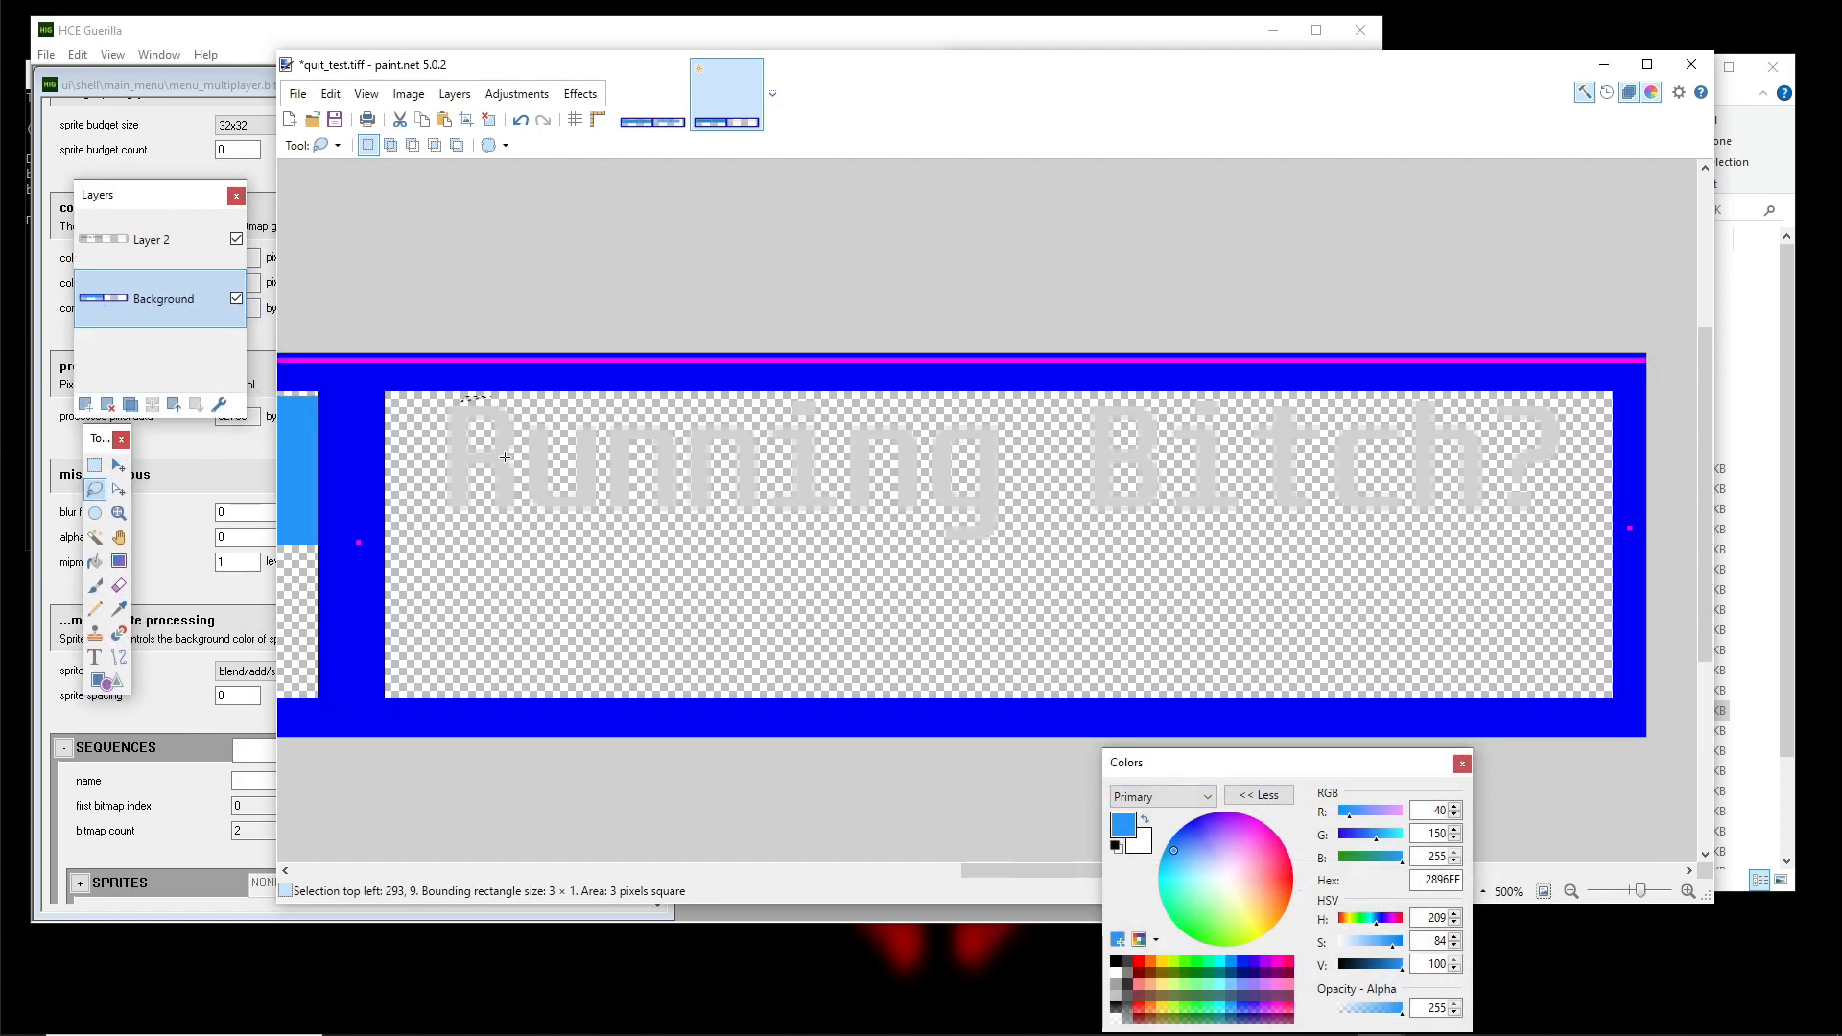
Lasso a close outline of about 239 × 33 px around the text in the second button frame
click(496, 367)
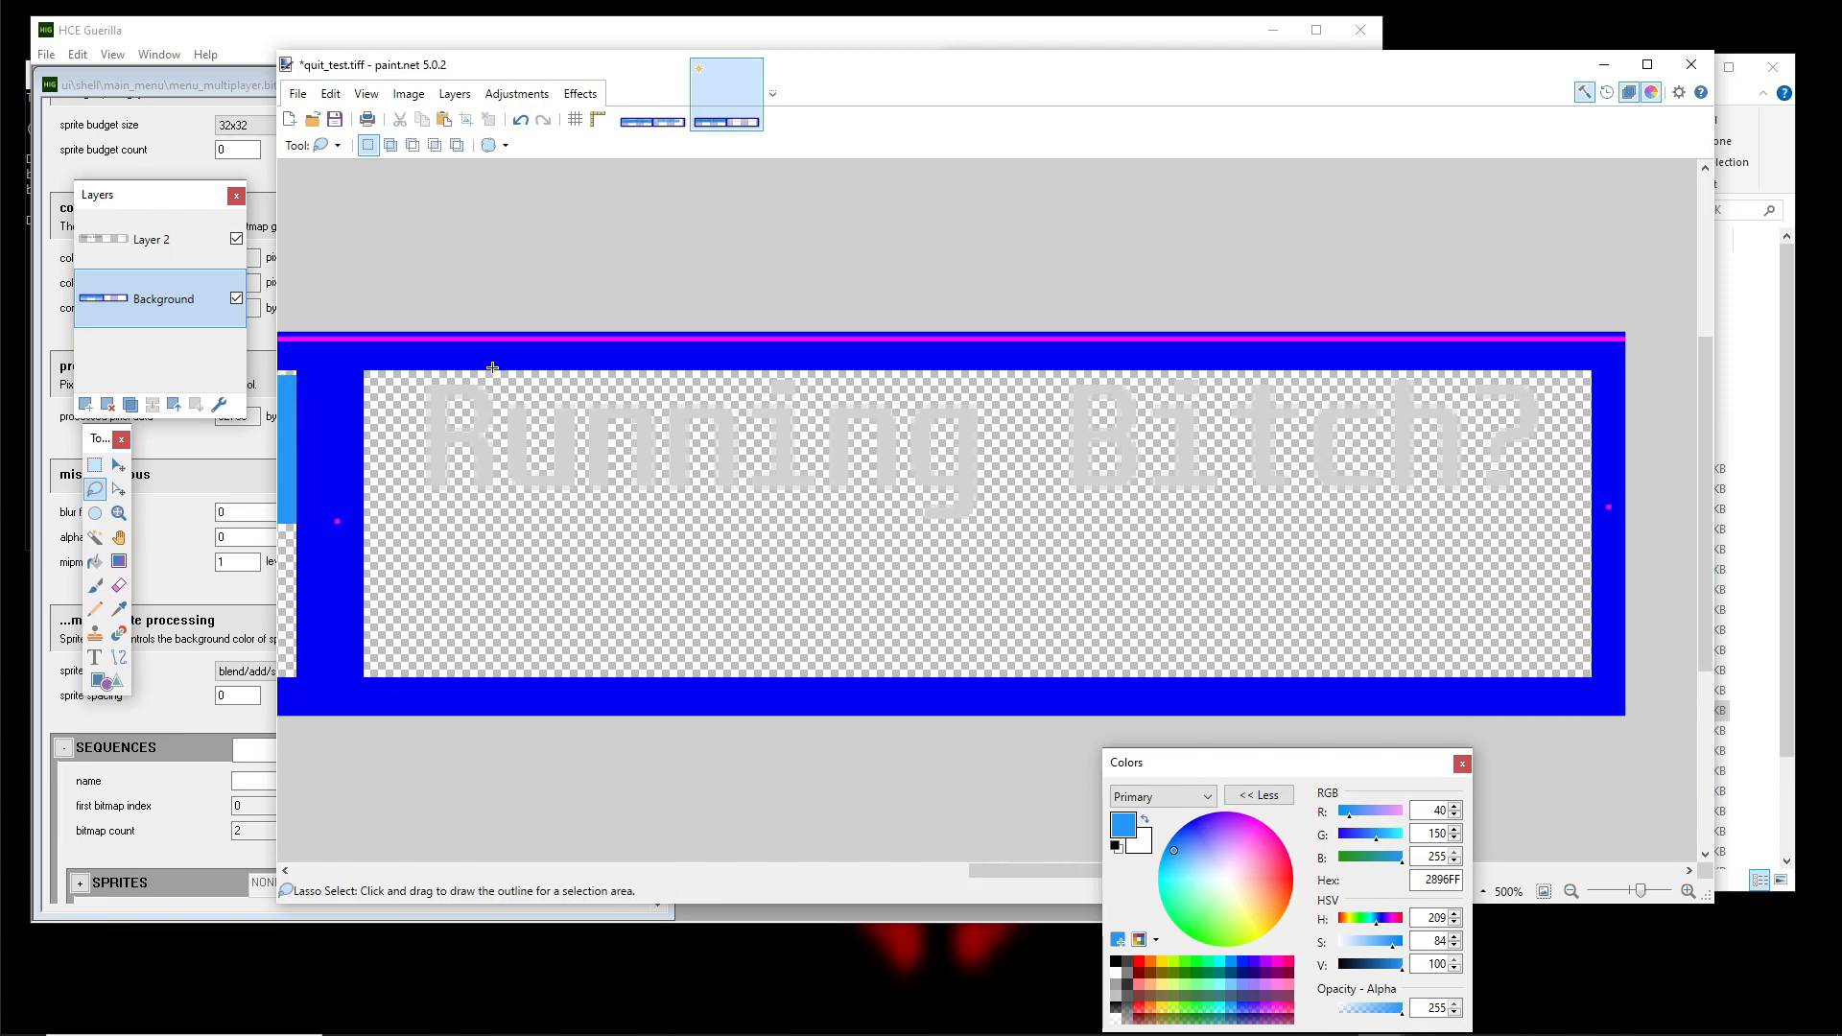
click(445, 377)
drag(422, 383, 409, 426)
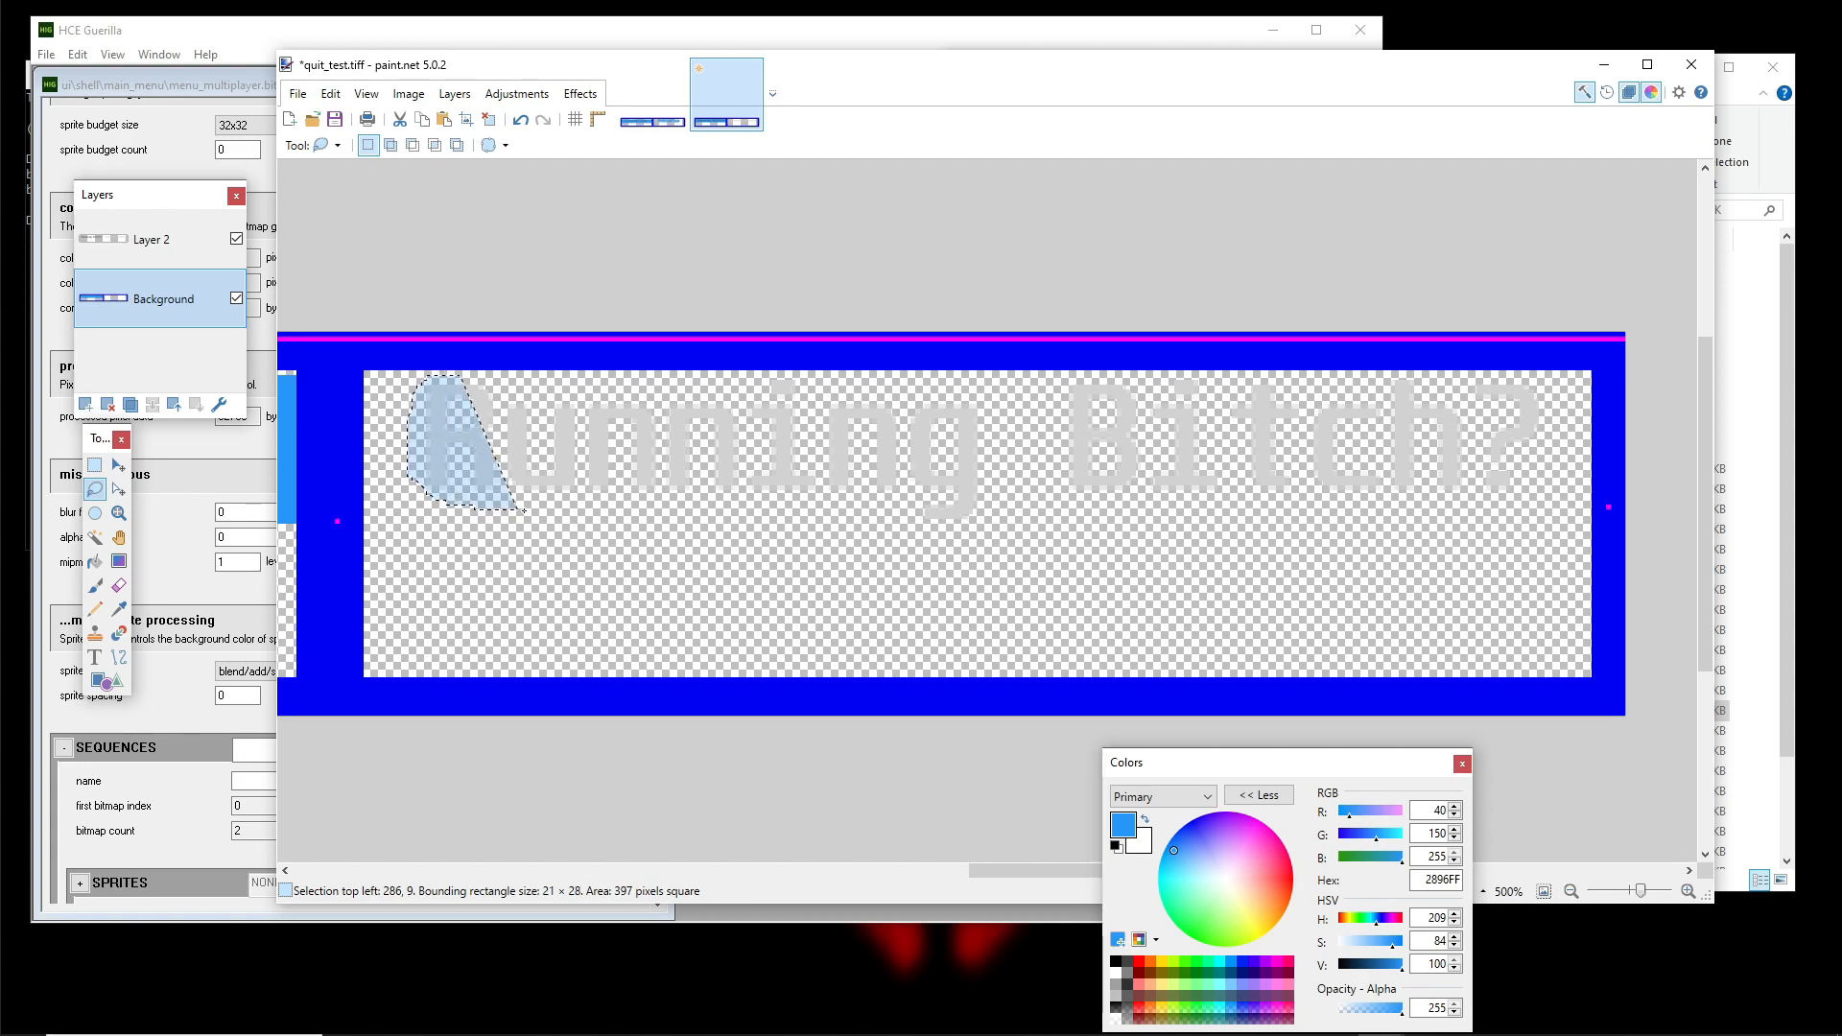
drag(883, 509, 923, 523)
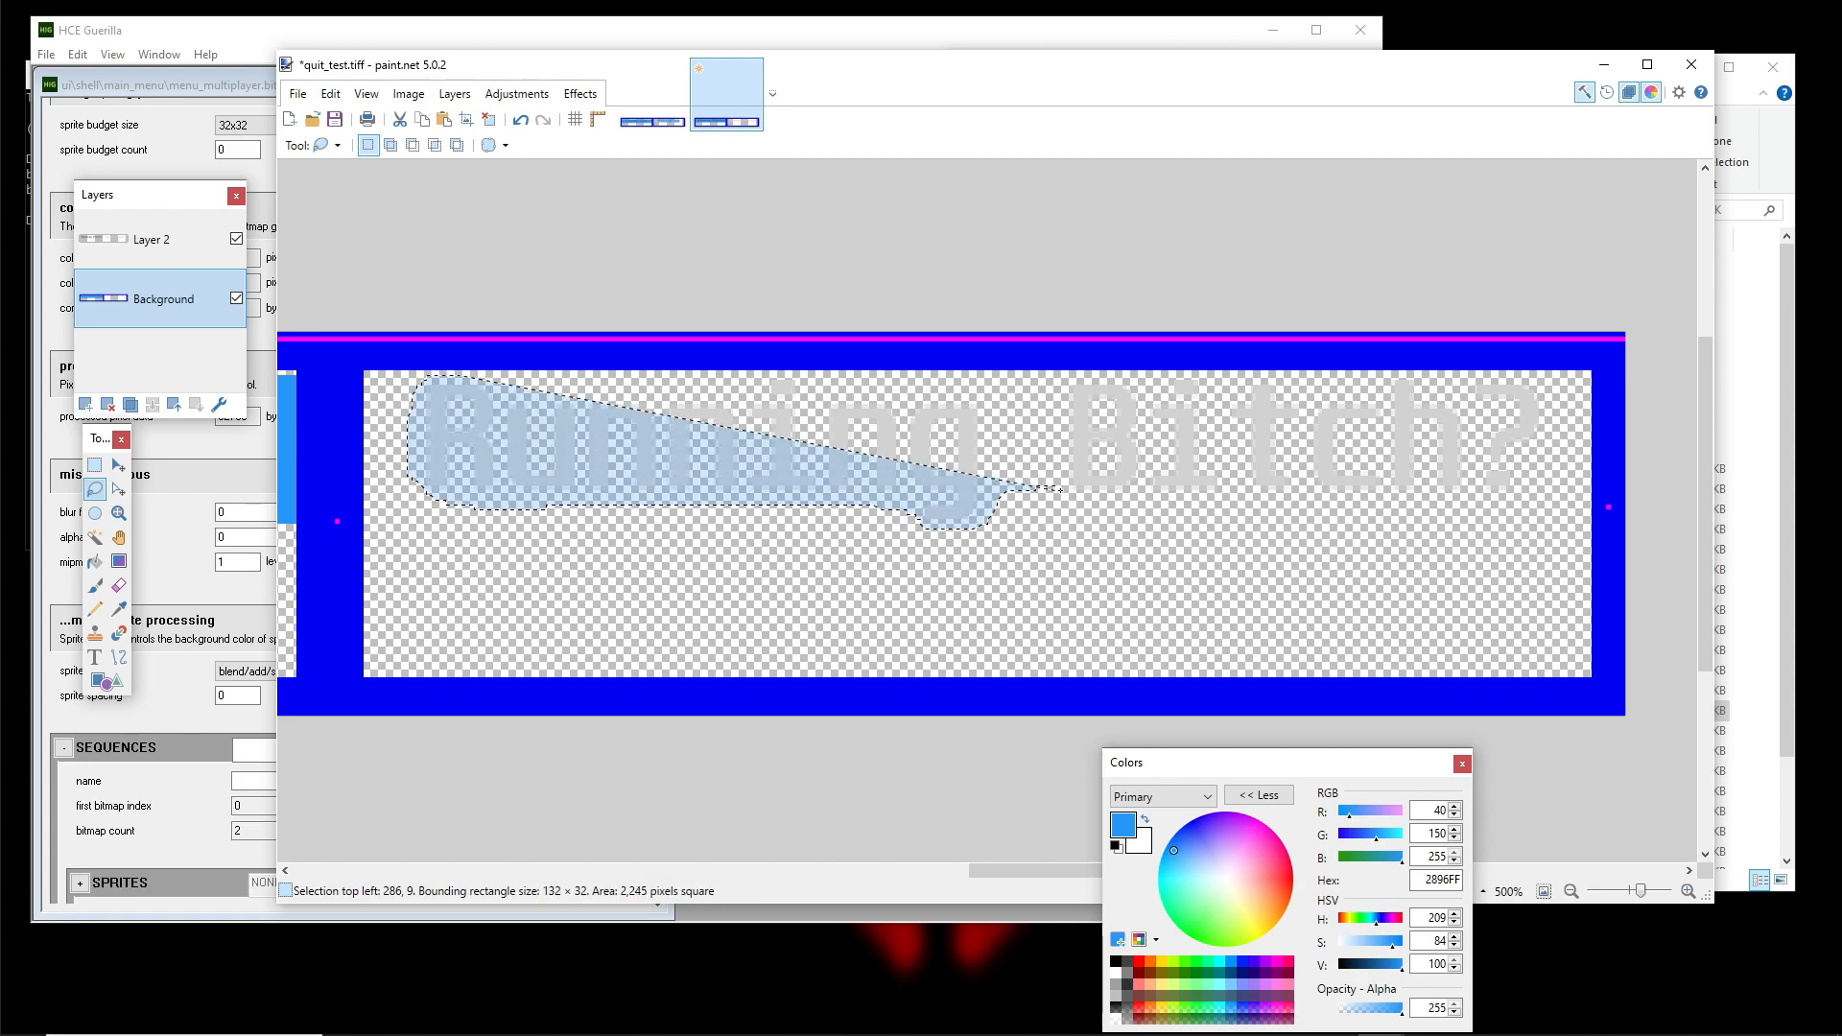
mouse_move(1224, 502)
mouse_down()
mouse_move(1477, 501)
mouse_move(1541, 480)
mouse_move(1551, 412)
mouse_move(1532, 380)
mouse_move(1379, 375)
mouse_up()
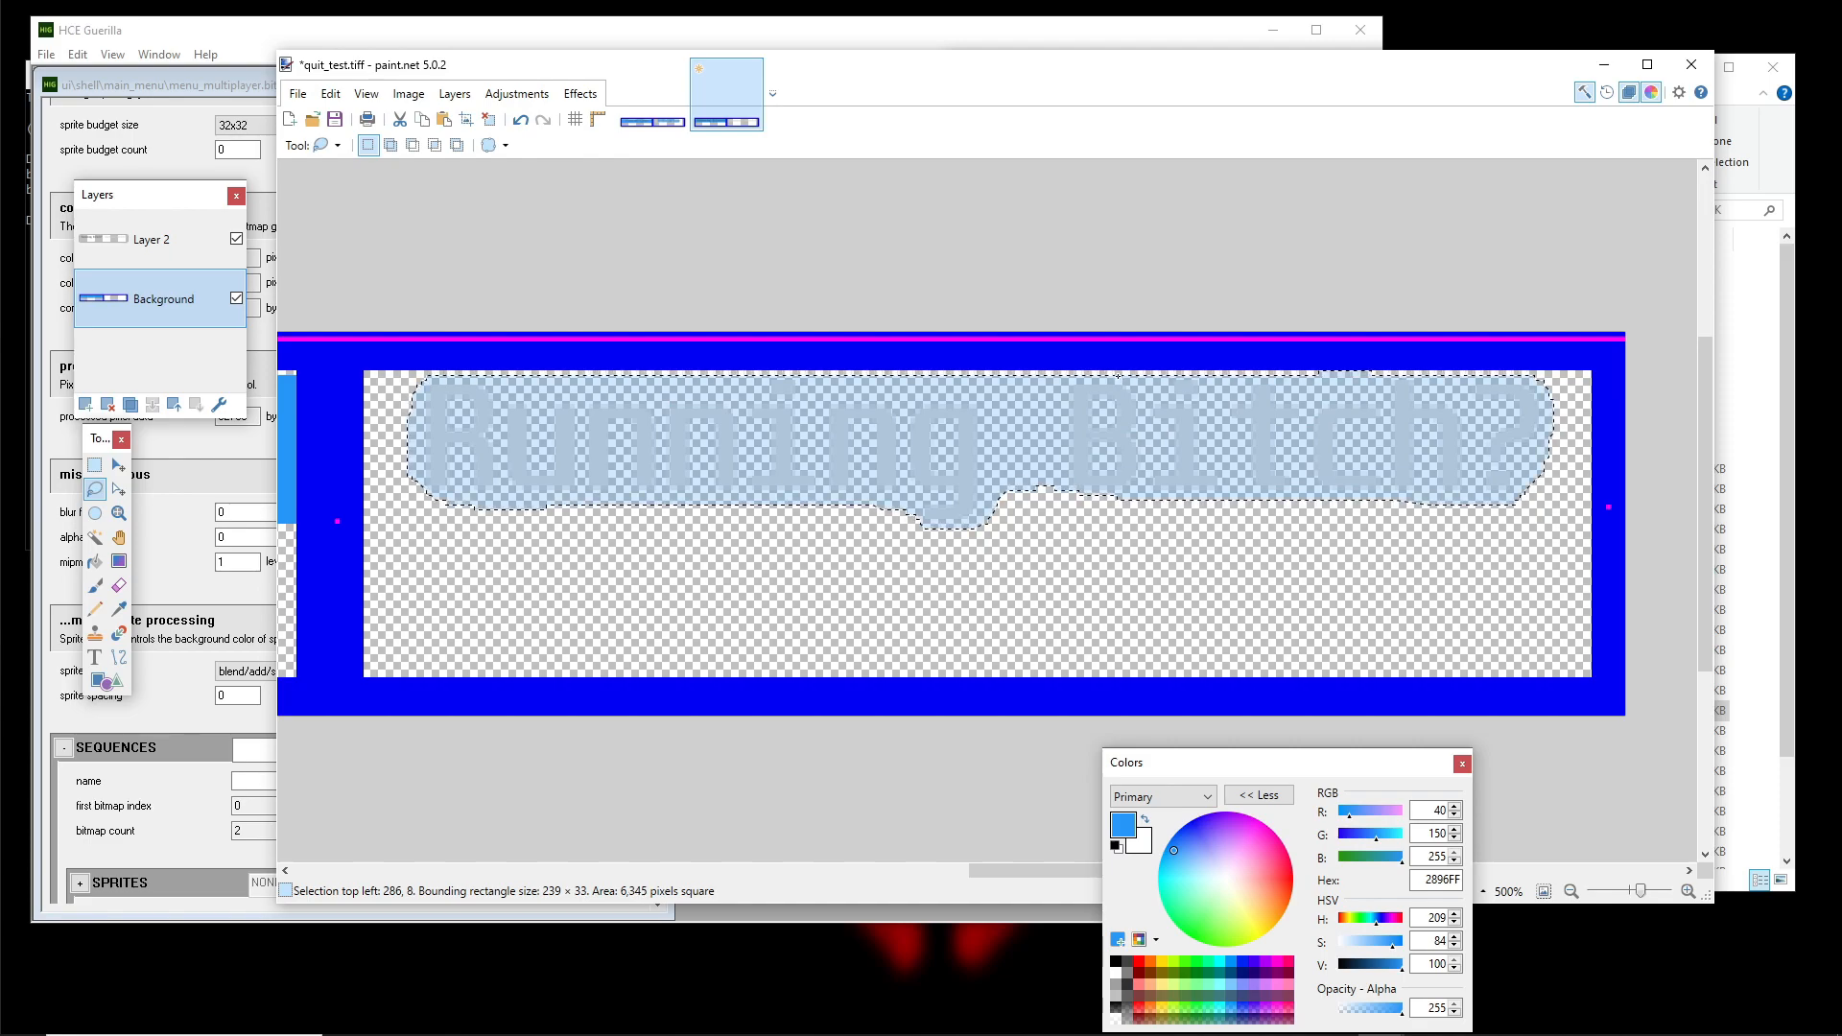
Fill the lassoed outline on the Background layer with solid blue 2896FF and clear the selection
scroll(917, 431, down, 2)
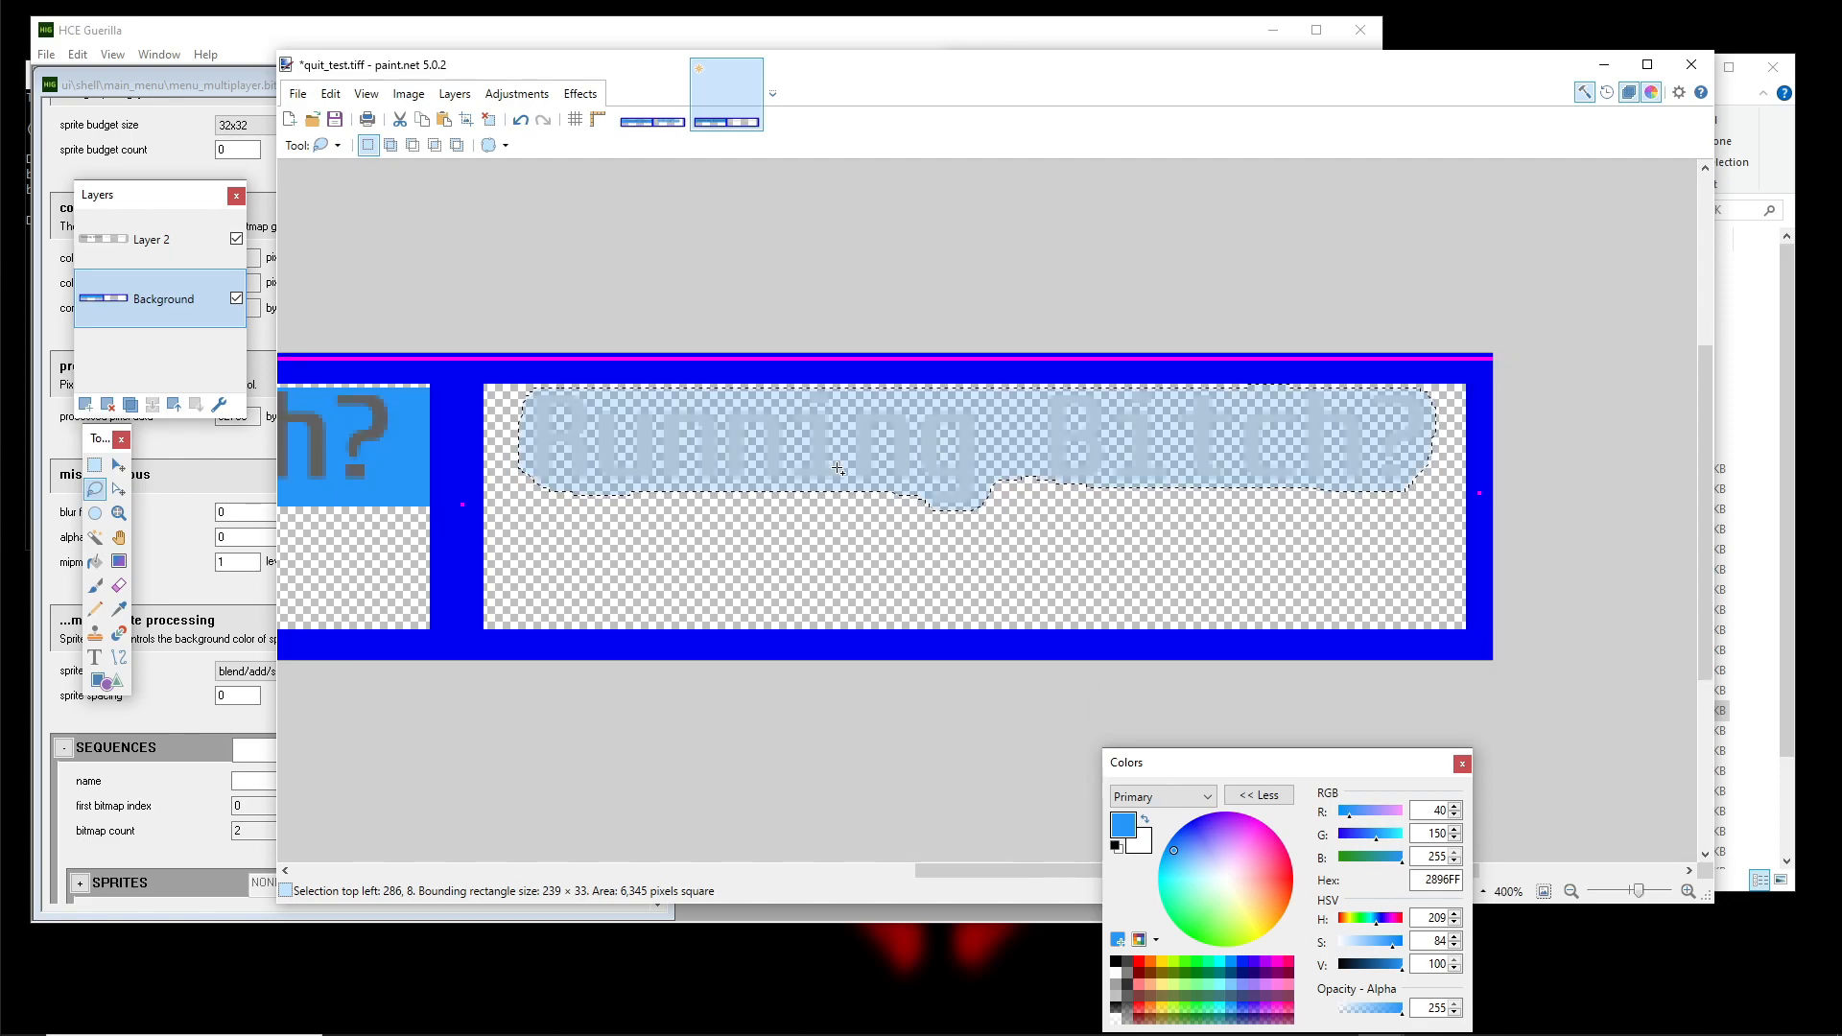
scroll(774, 480, up, 1)
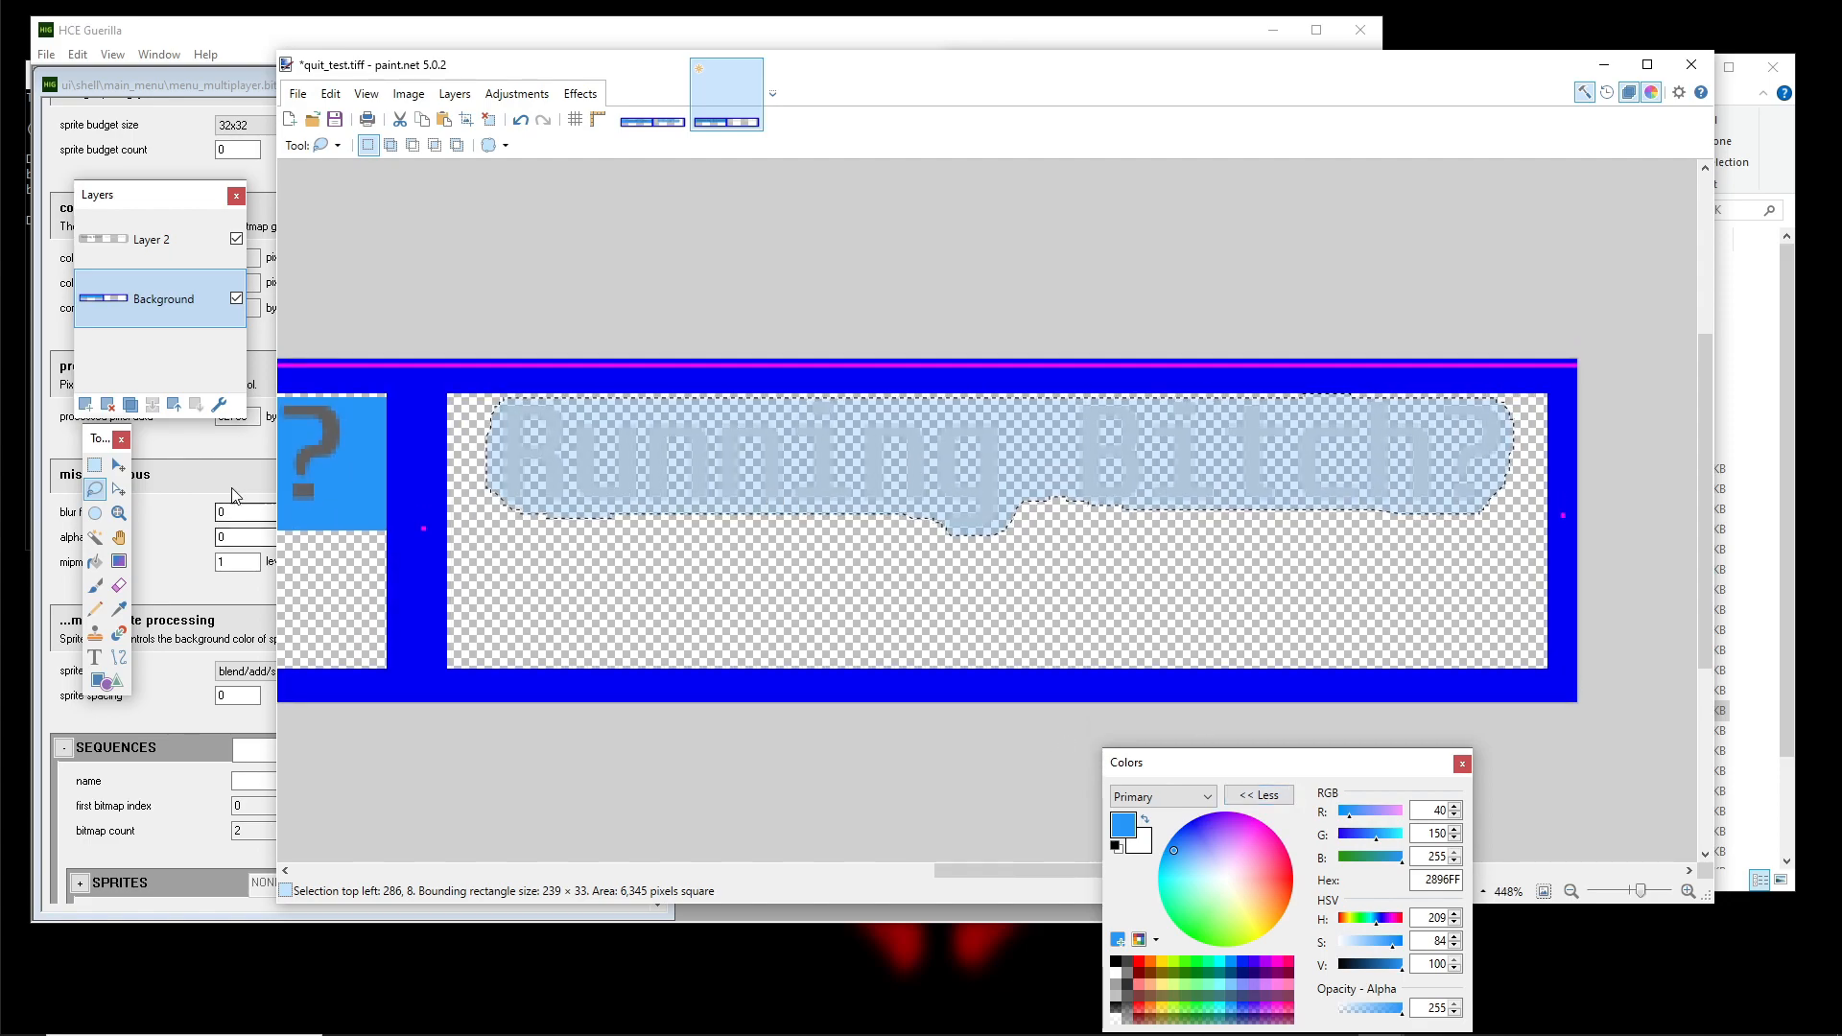
click(95, 562)
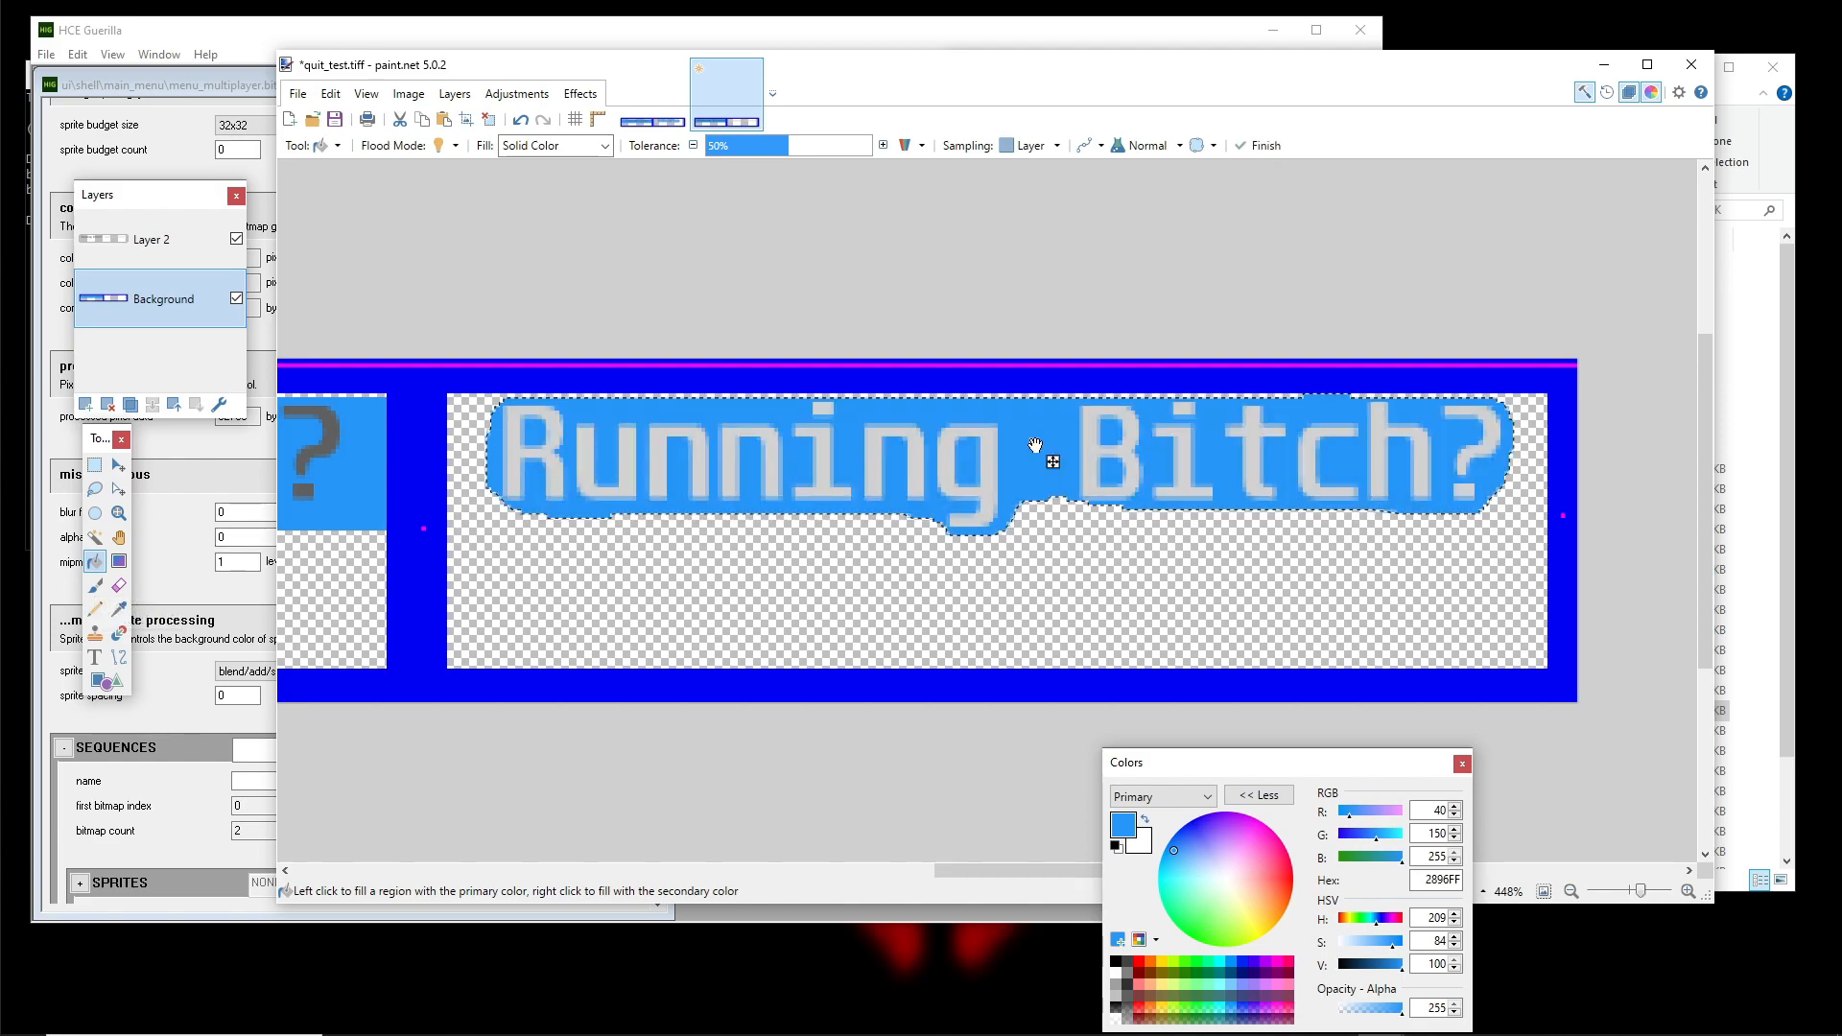
scroll(1036, 446, down, 1)
click(97, 463)
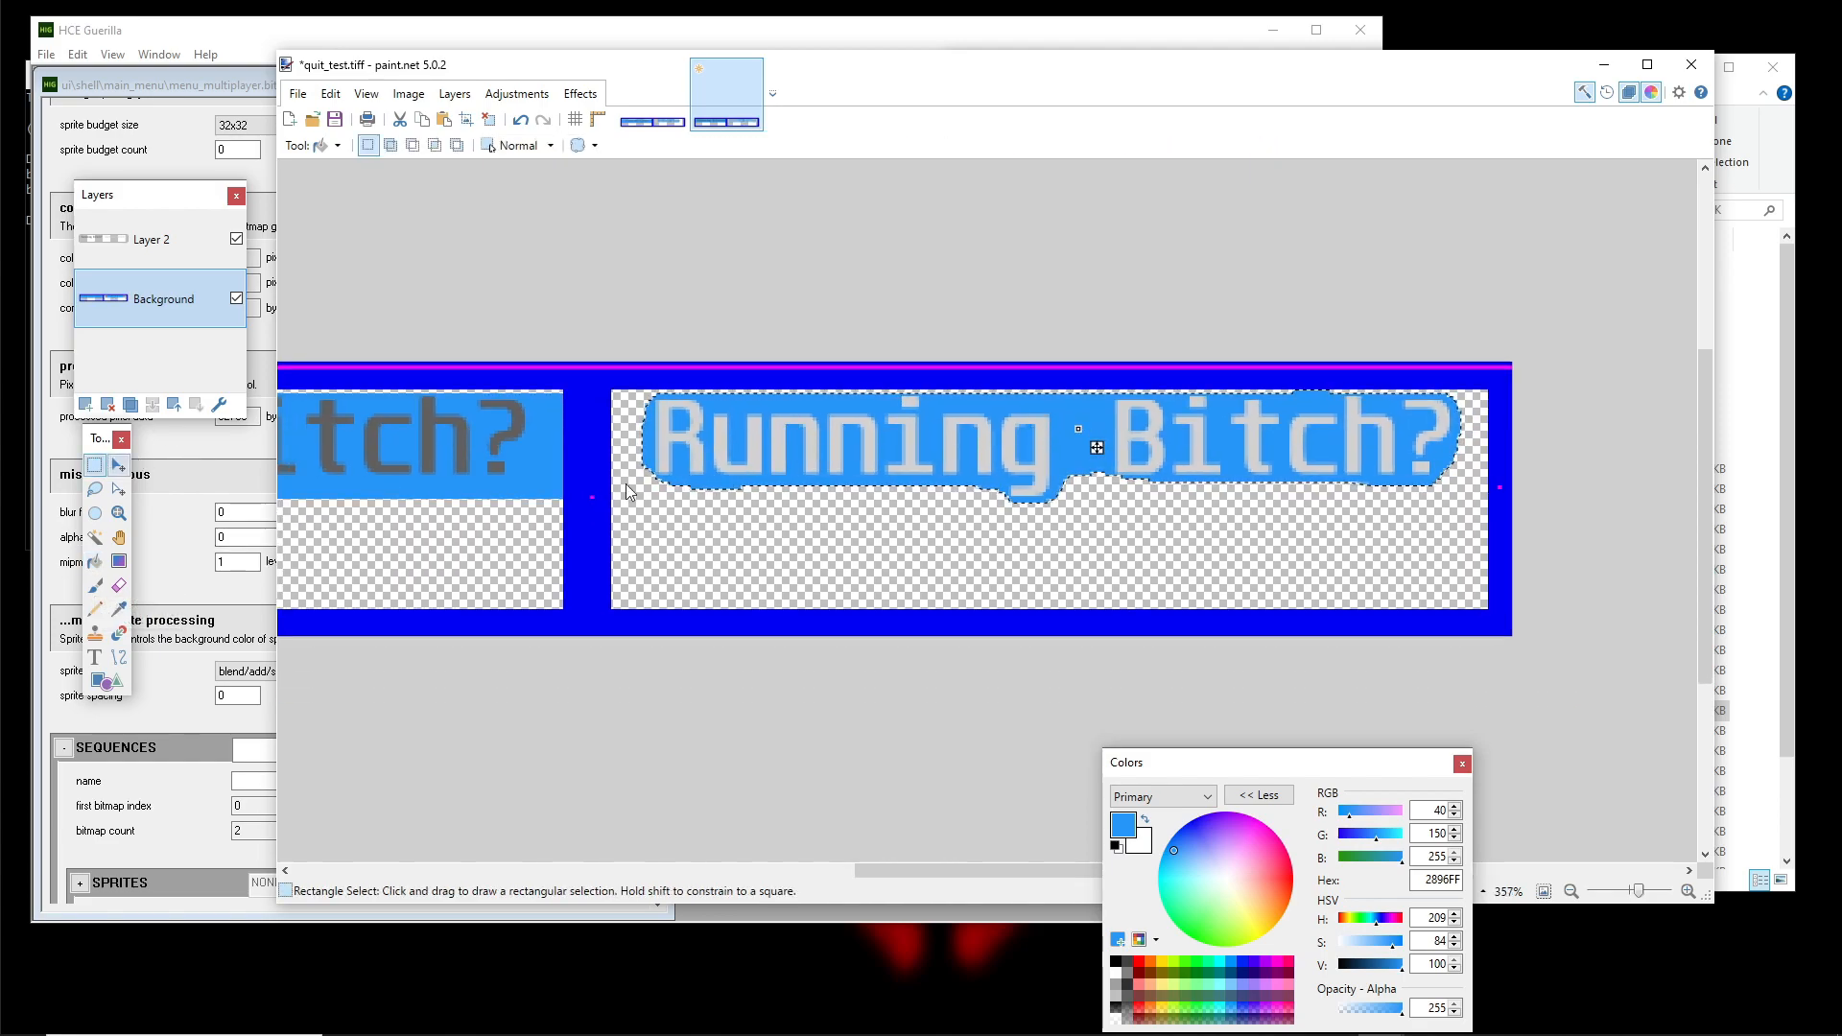
Compare the blue text backgrounds in both button frames of quit_test.tiff with those in customgames_full.tiff
scroll(628, 516, down, 2)
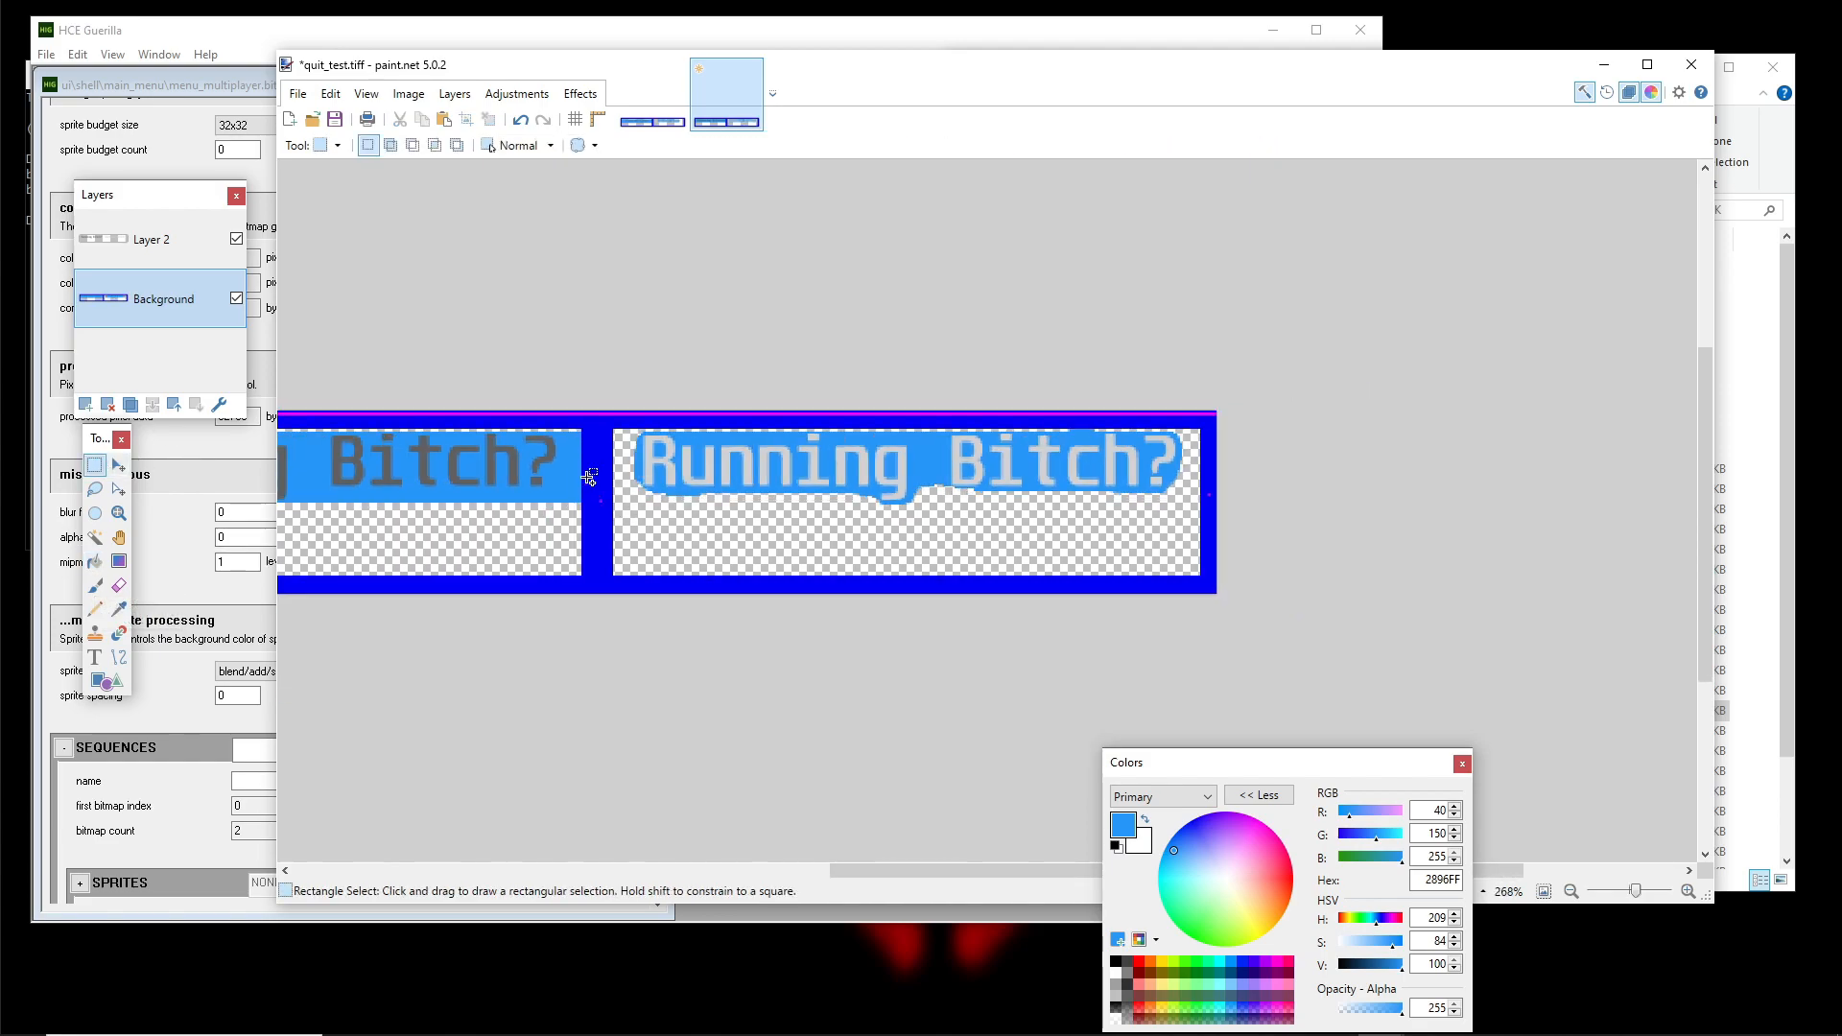
click(655, 96)
scroll(817, 377, down, 2)
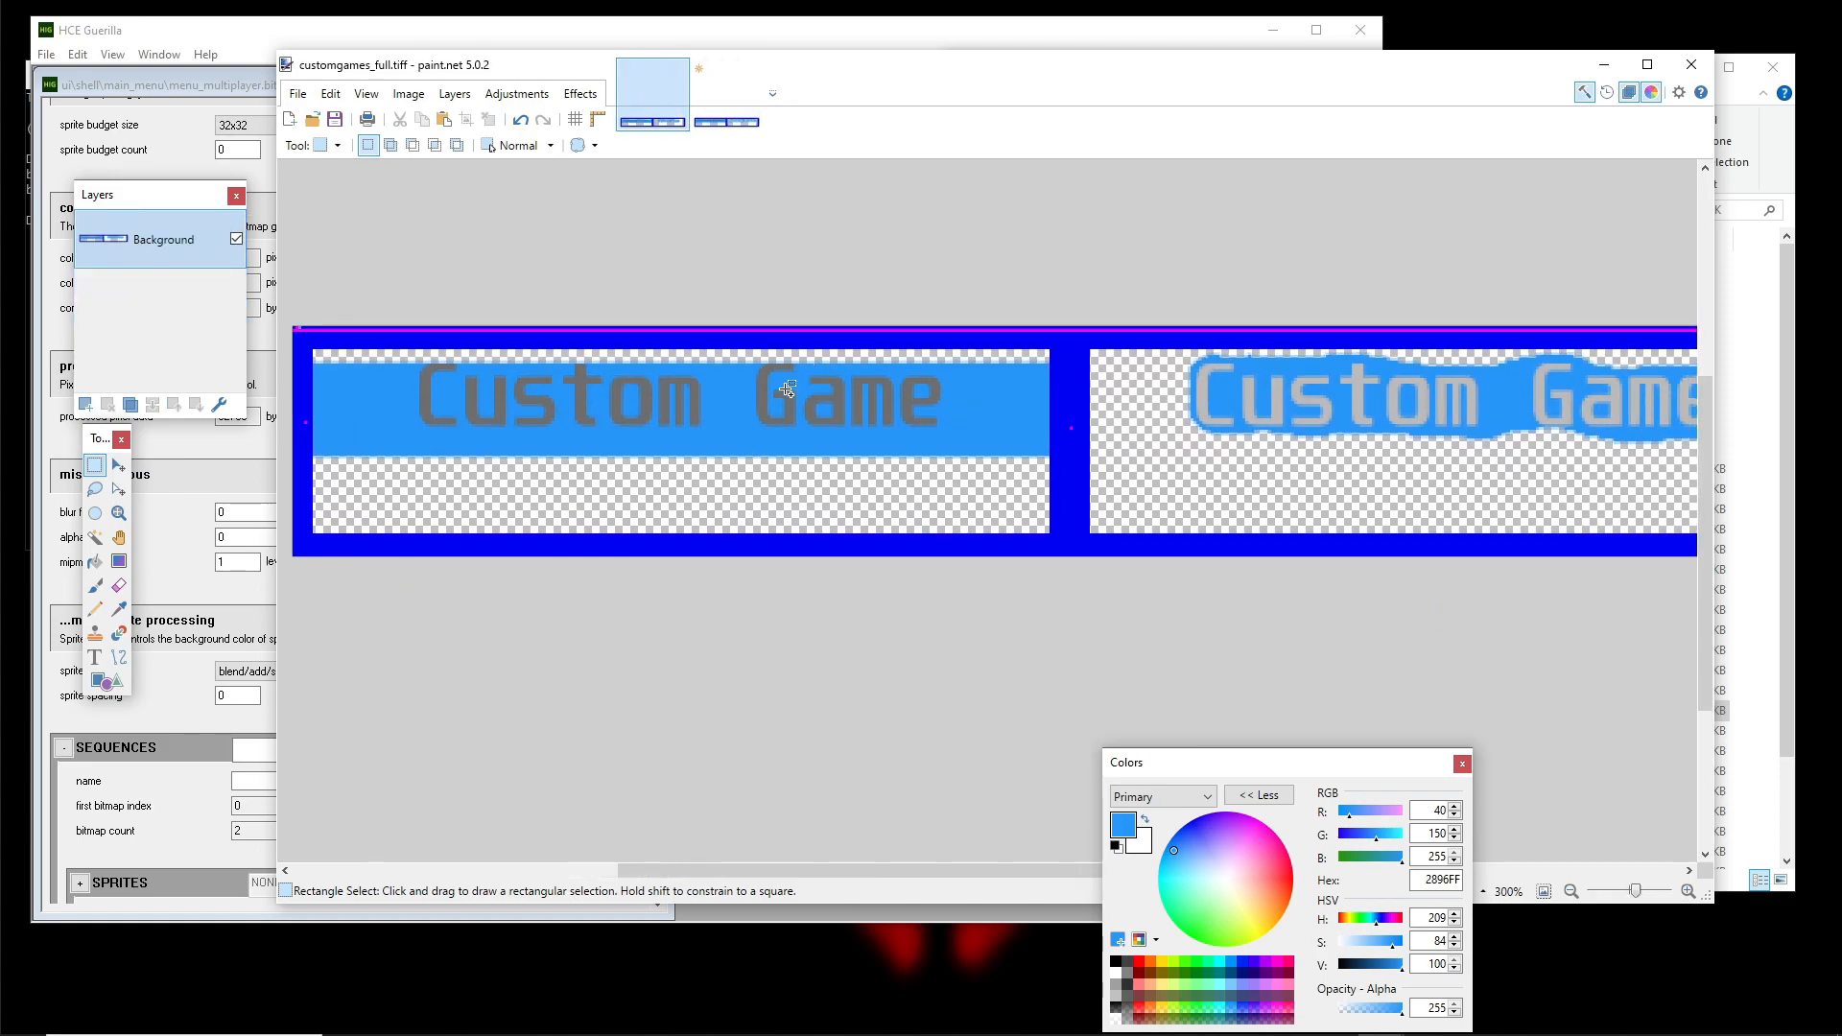
click(727, 105)
scroll(422, 374, up, 3)
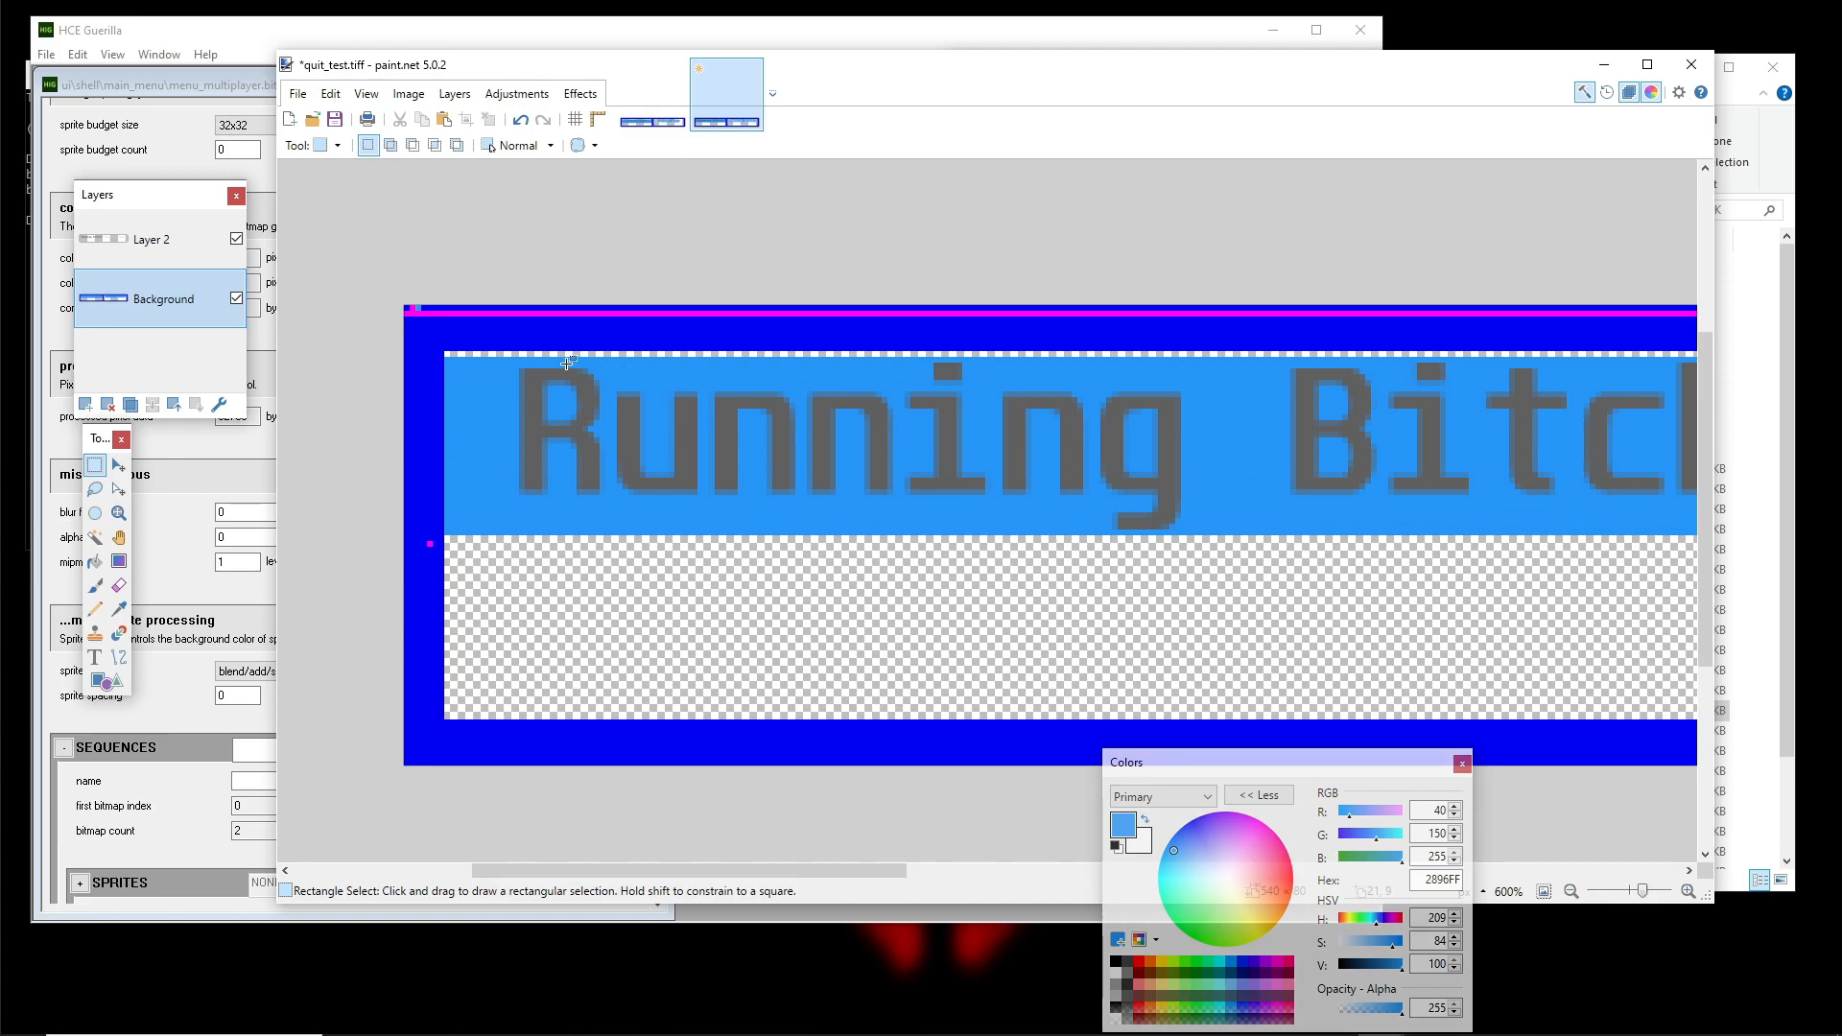
scroll(1155, 370, right, 3)
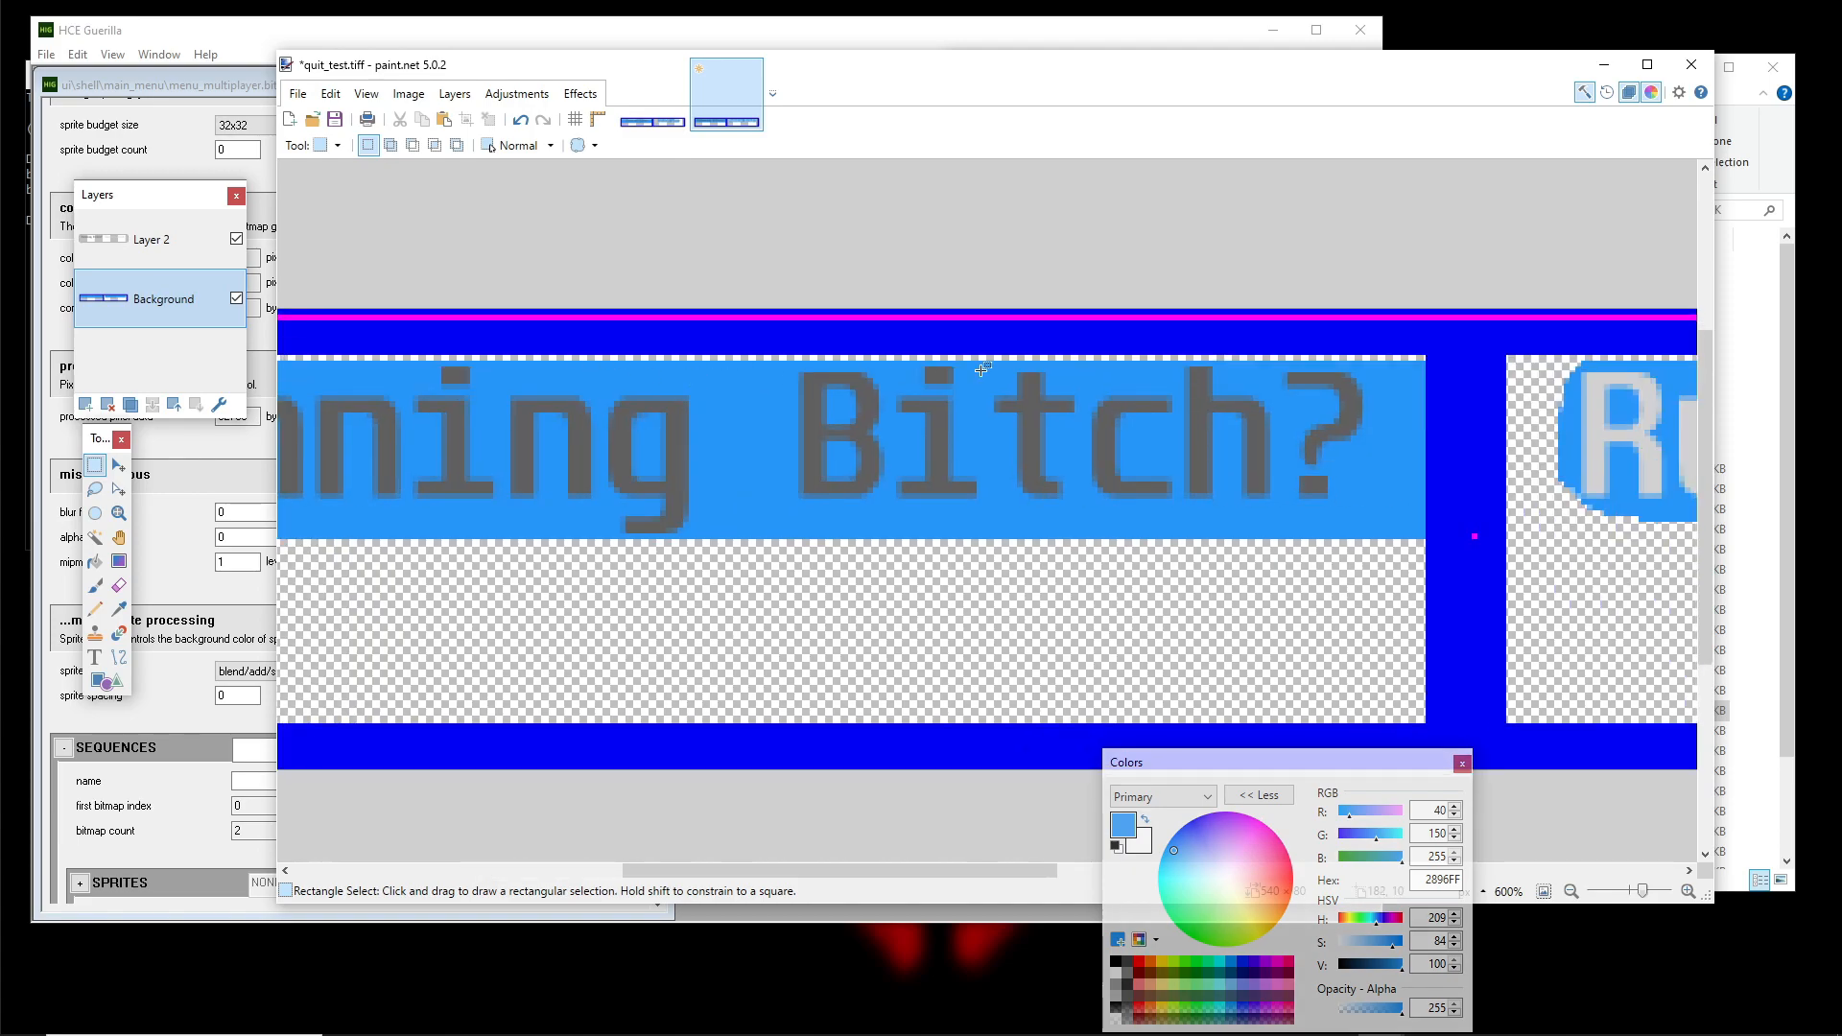
scroll(806, 388, down, 3)
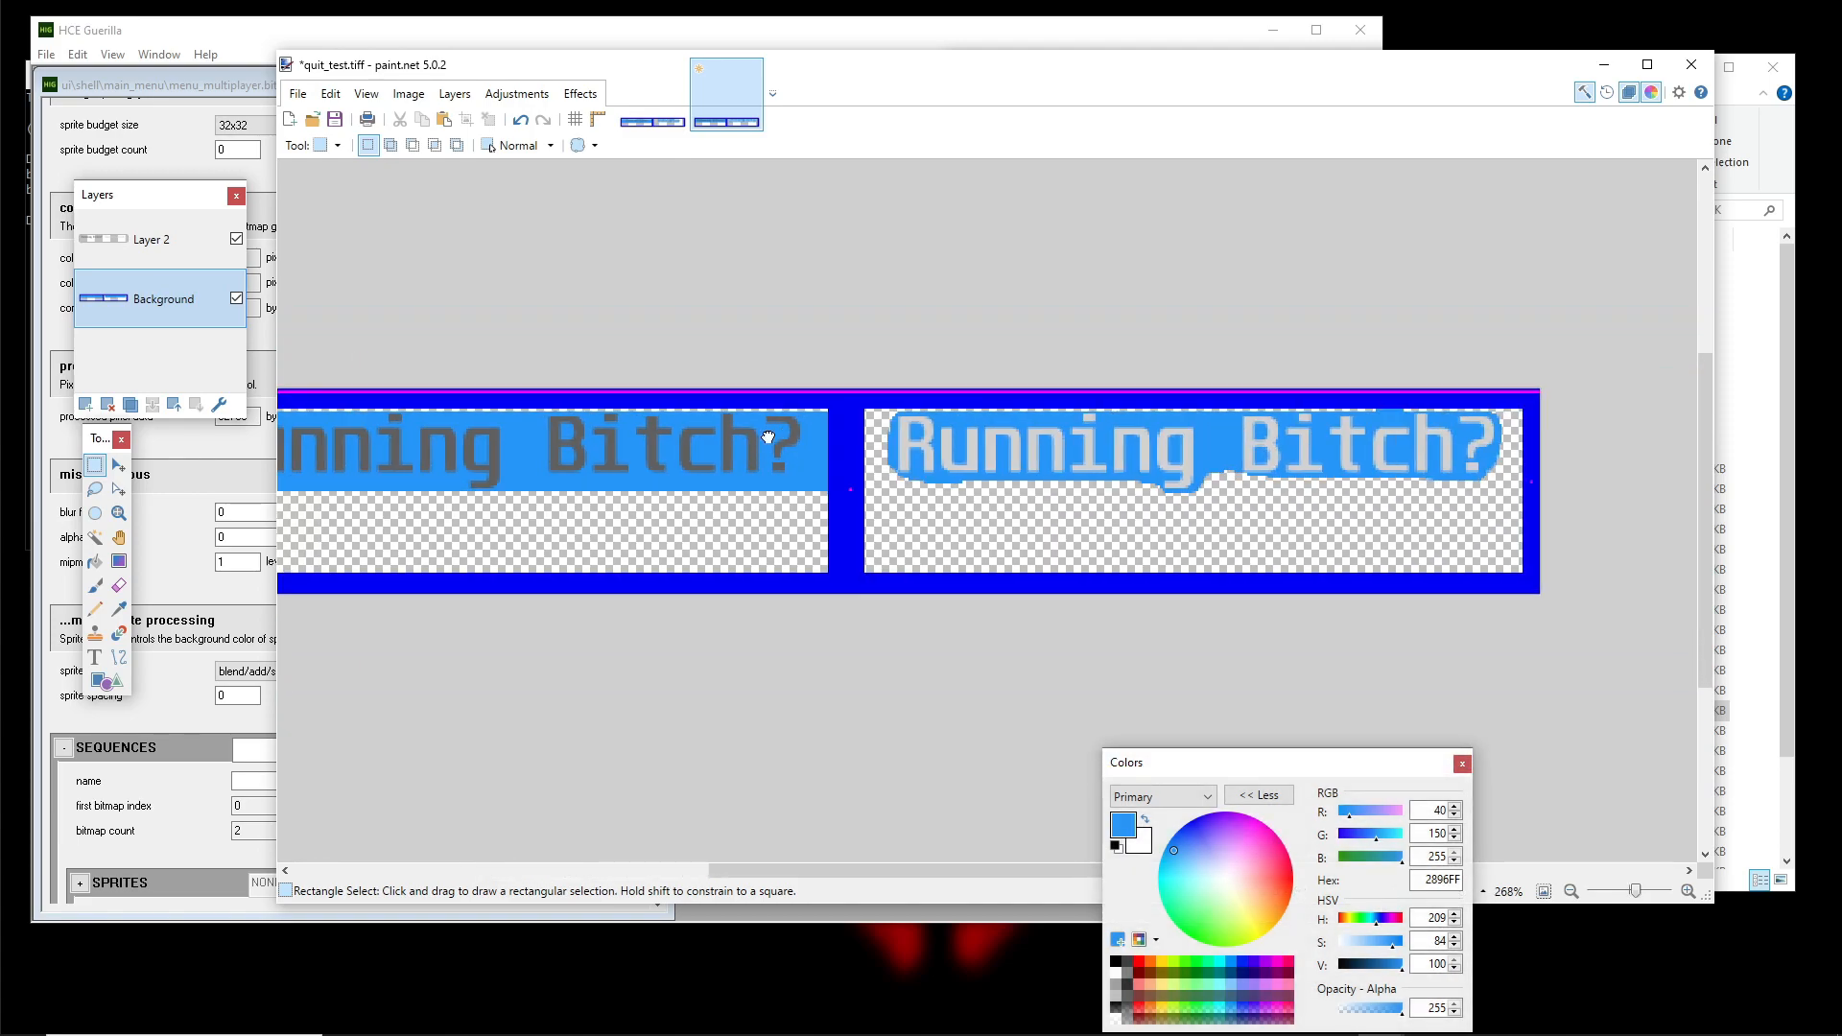
click(650, 127)
scroll(962, 382, right, 2)
scroll(876, 335, right, 1)
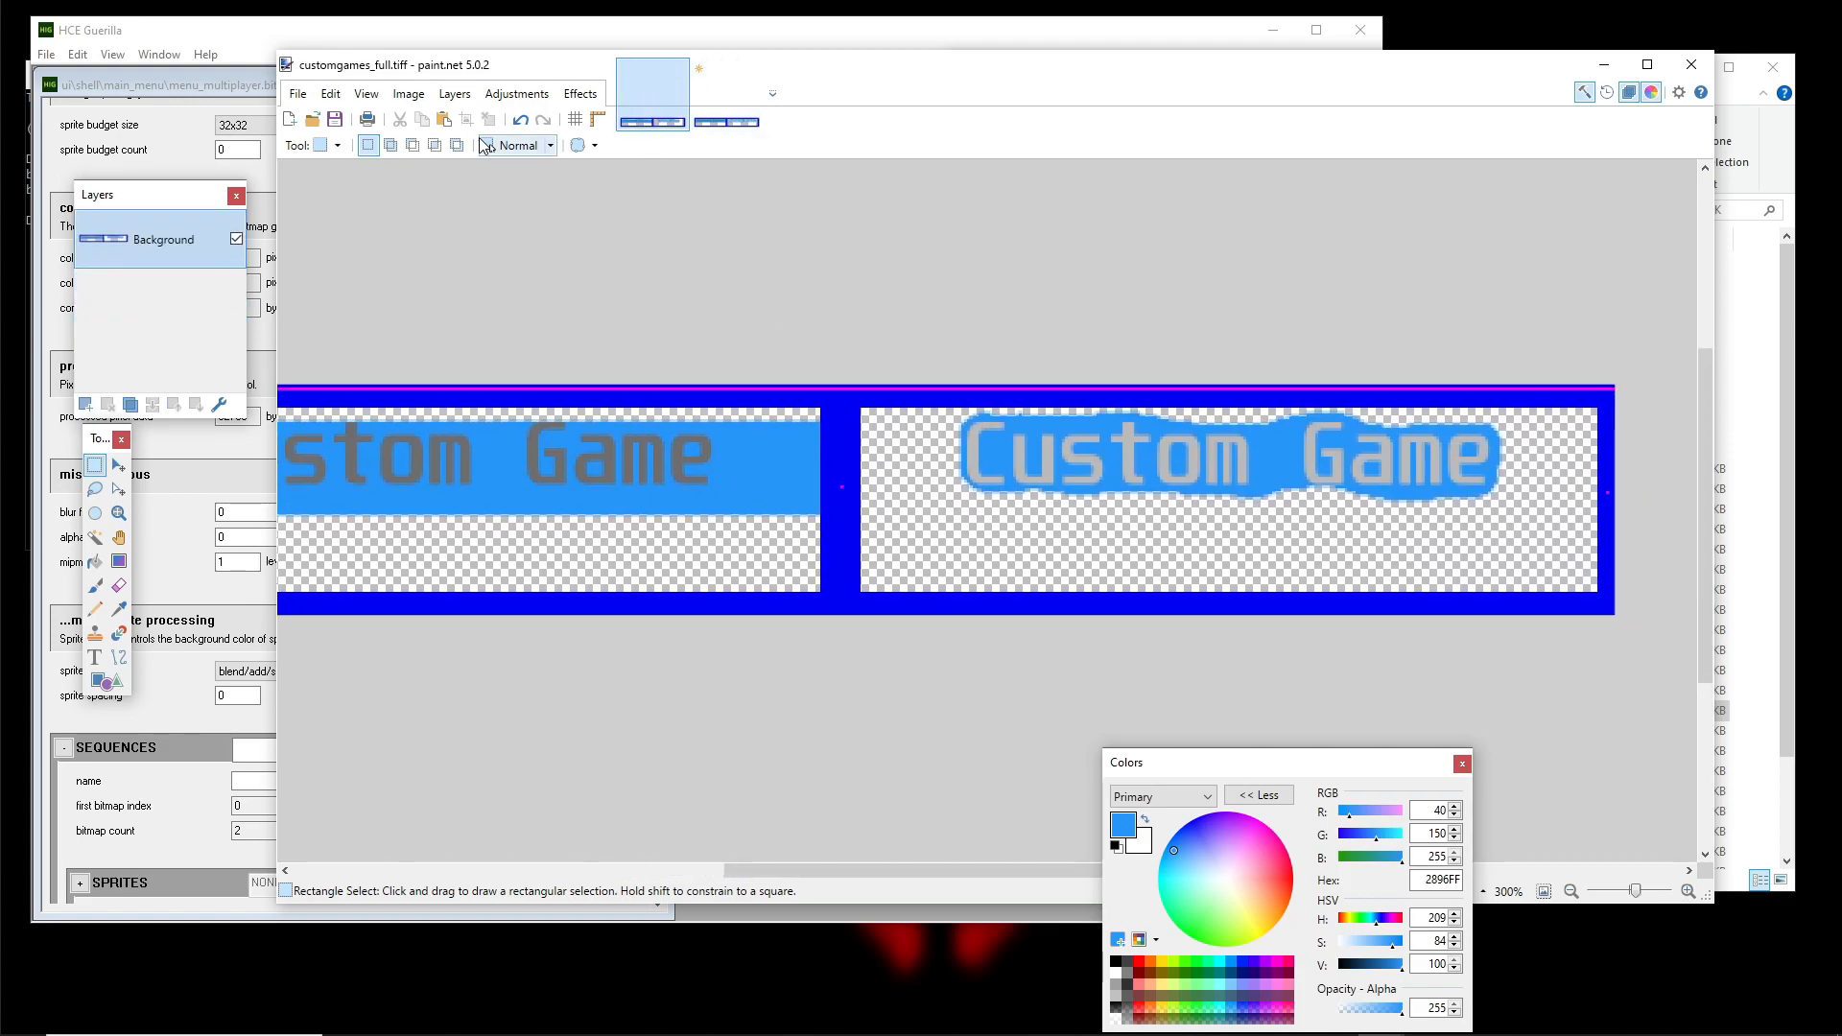
click(729, 108)
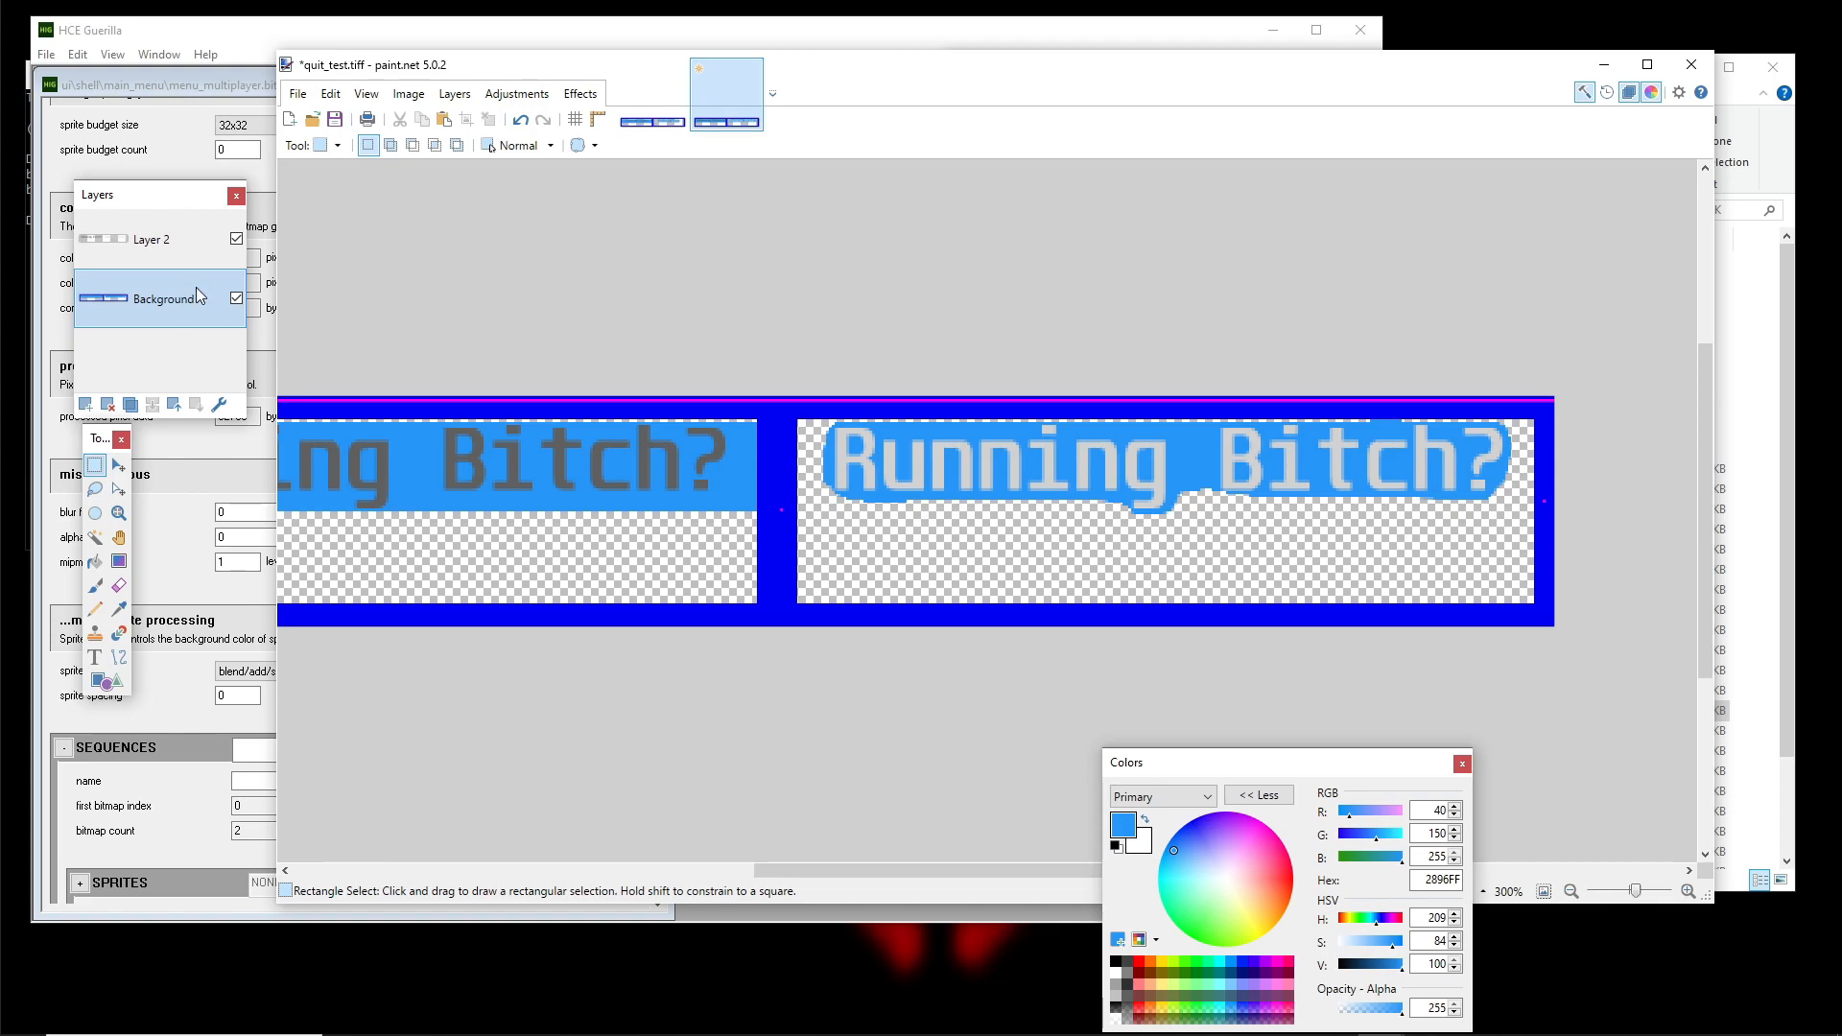
Flatten Layer 2 of quit_test.tiff into the Background layer and save the image
key(ctrl+z)
key(ctrl+z)
key(ctrl+z)
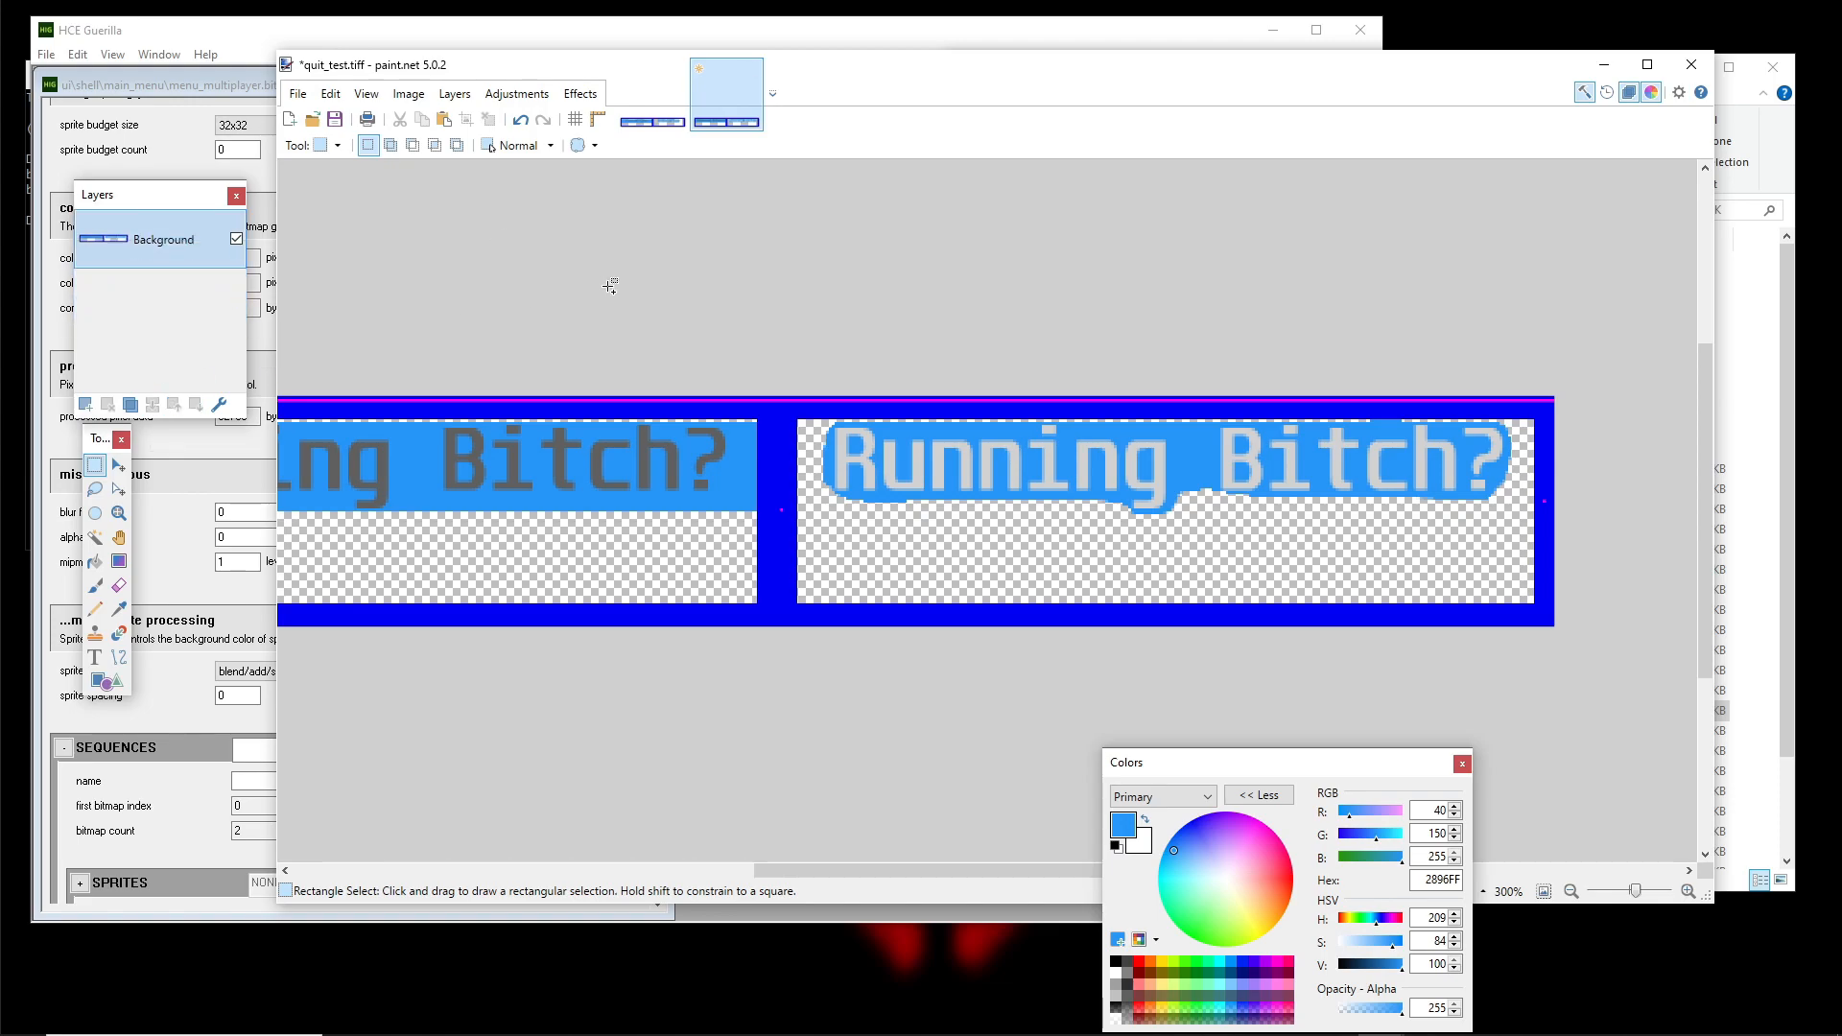
Recompile the edited image in the HCEEK command prompt with "tool bitmap custom_ui\bitmaps\quit_test"
click(1428, 1017)
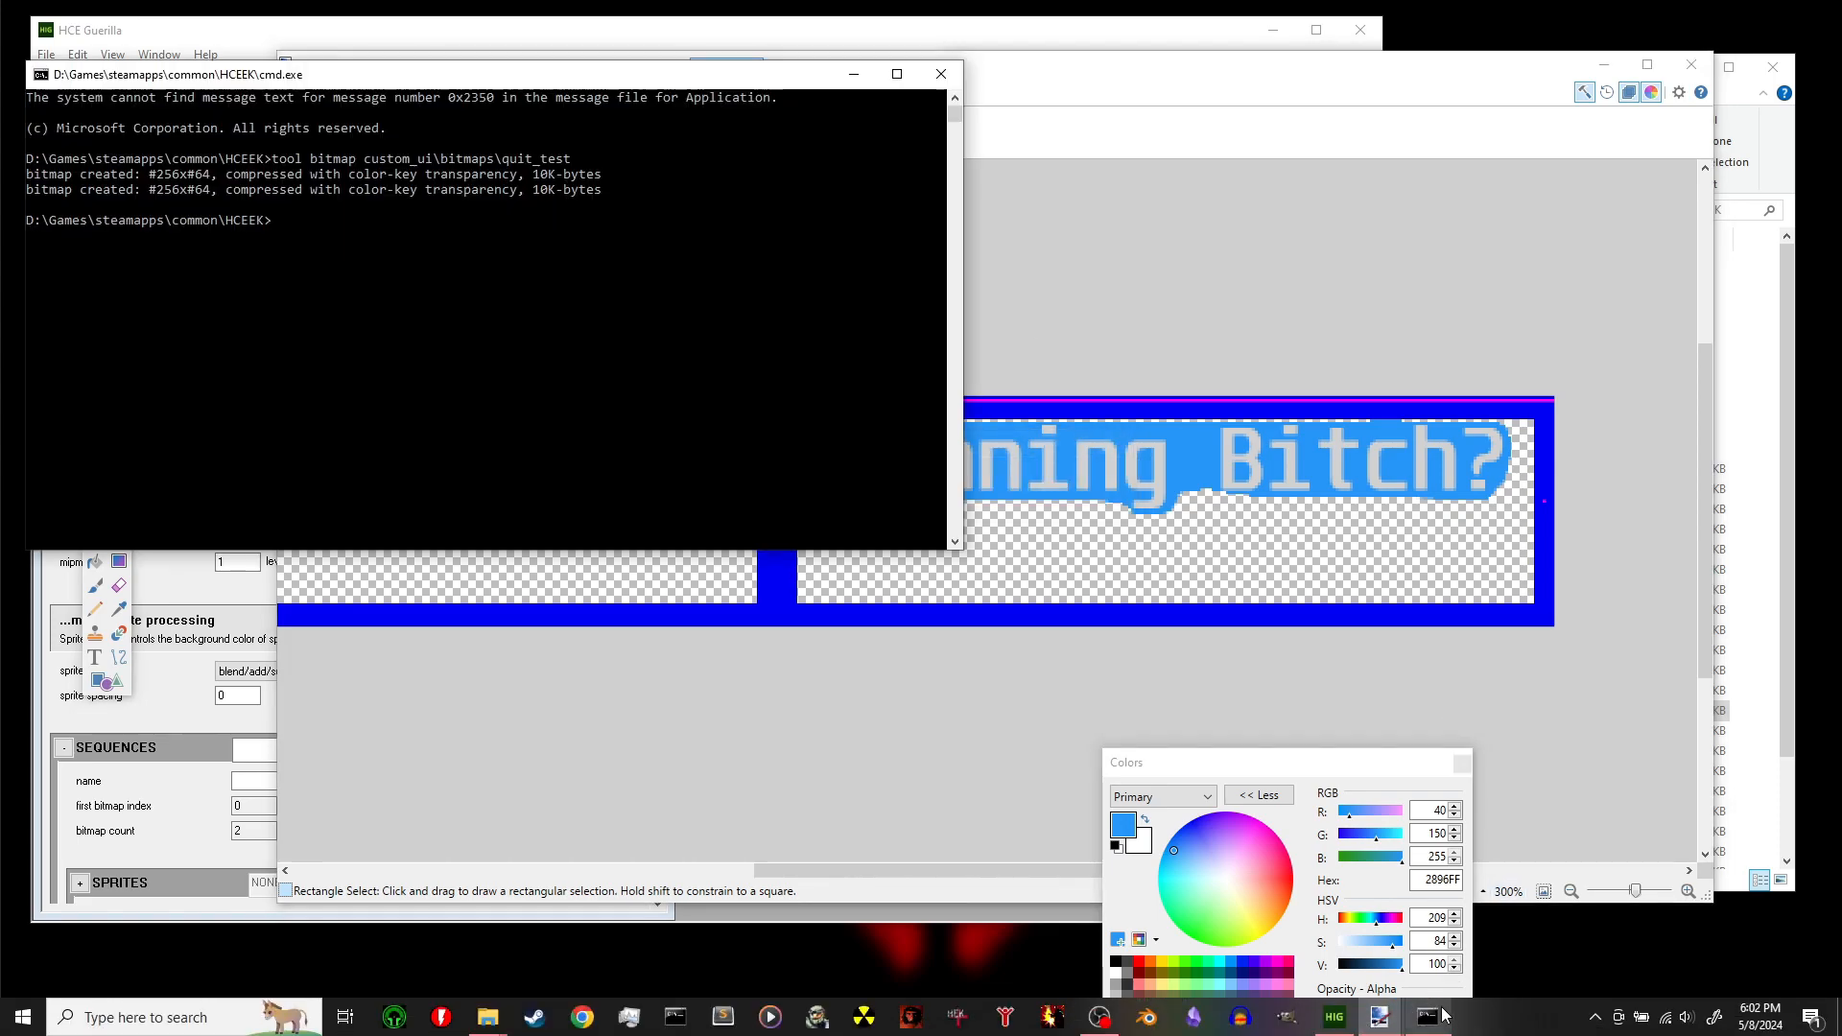
key(Up)
key(Return)
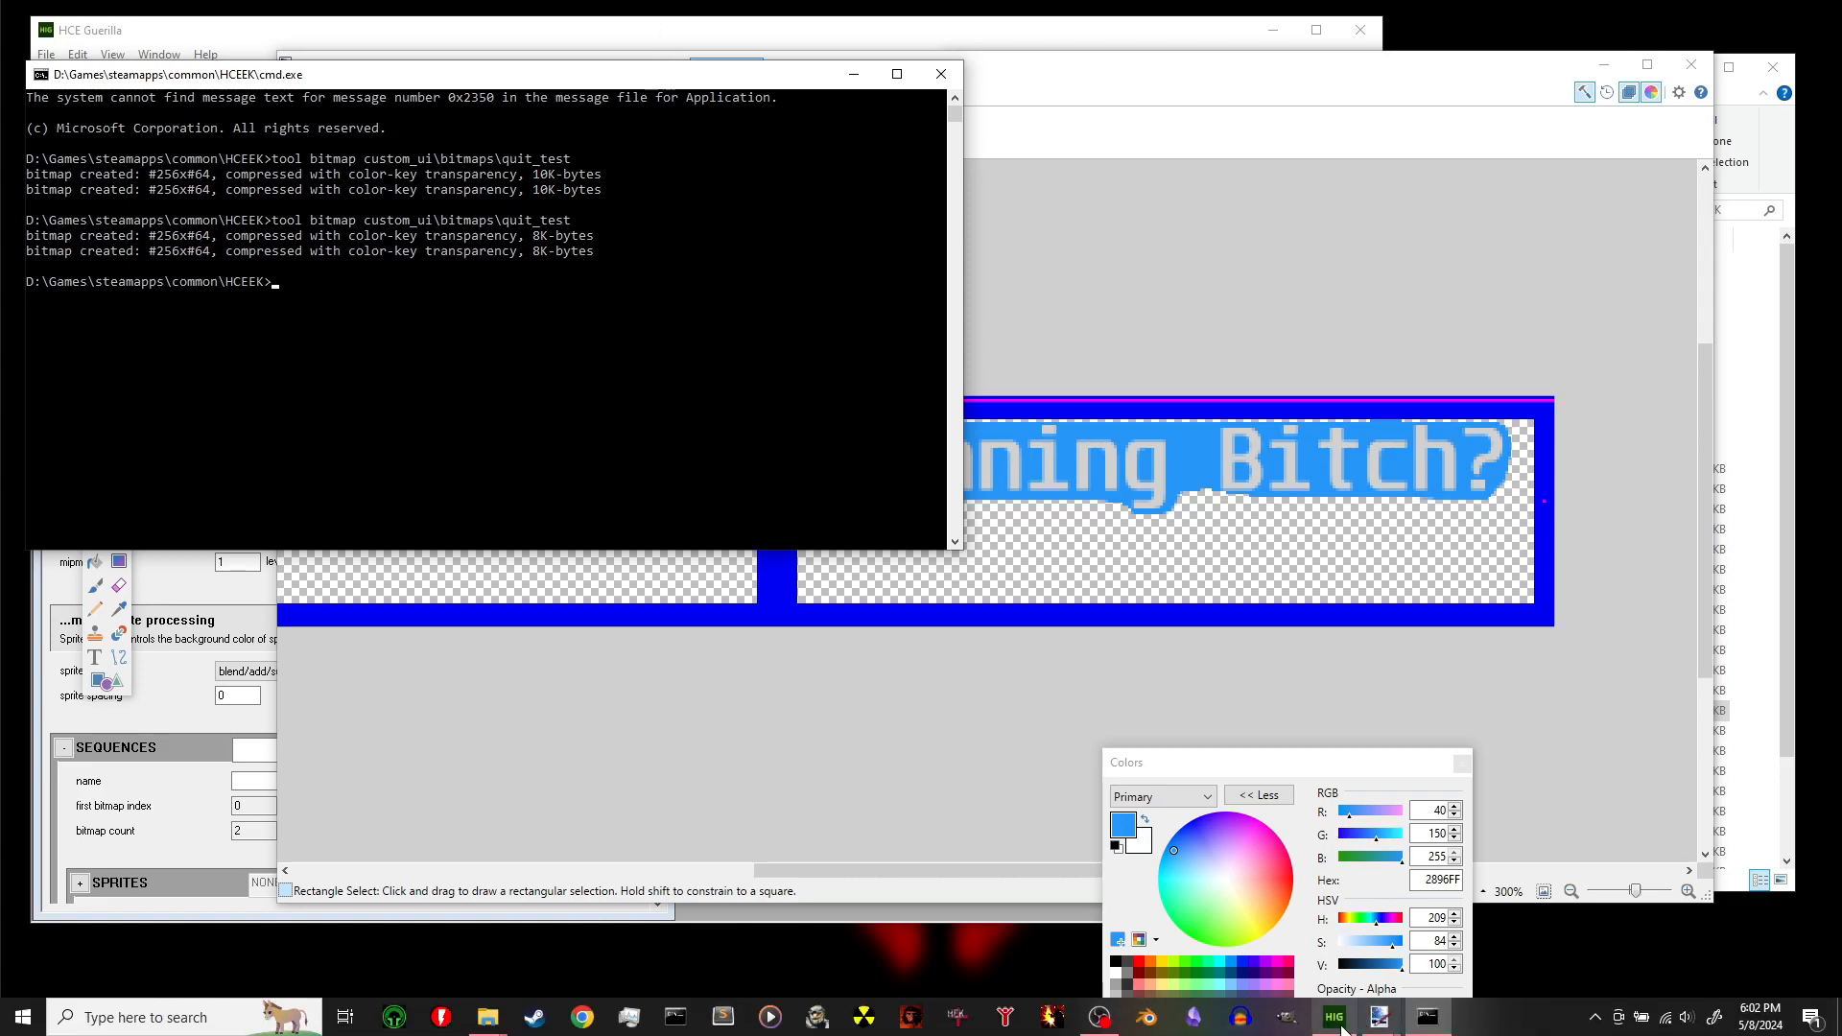
Close the outdated quit_test.bitmap window in Guerilla and minimize the editor
click(1336, 1017)
drag(1216, 123, 950, 161)
click(1070, 156)
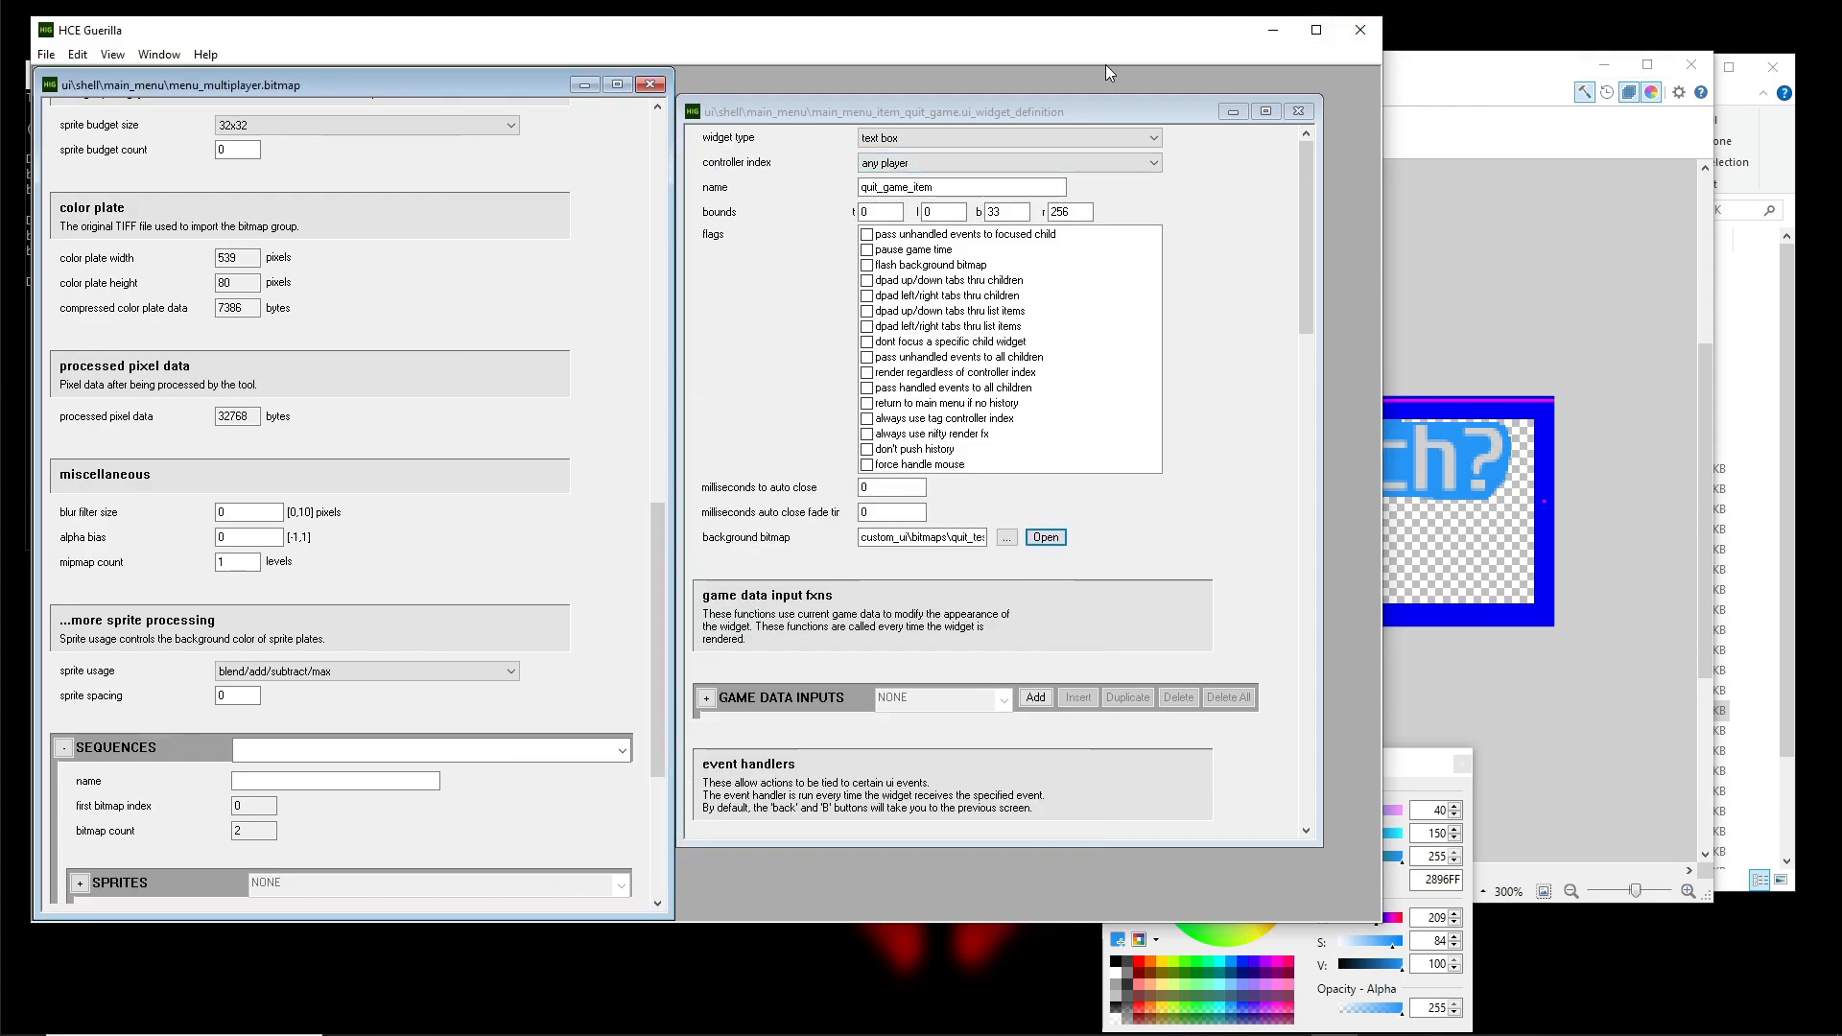
click(1272, 38)
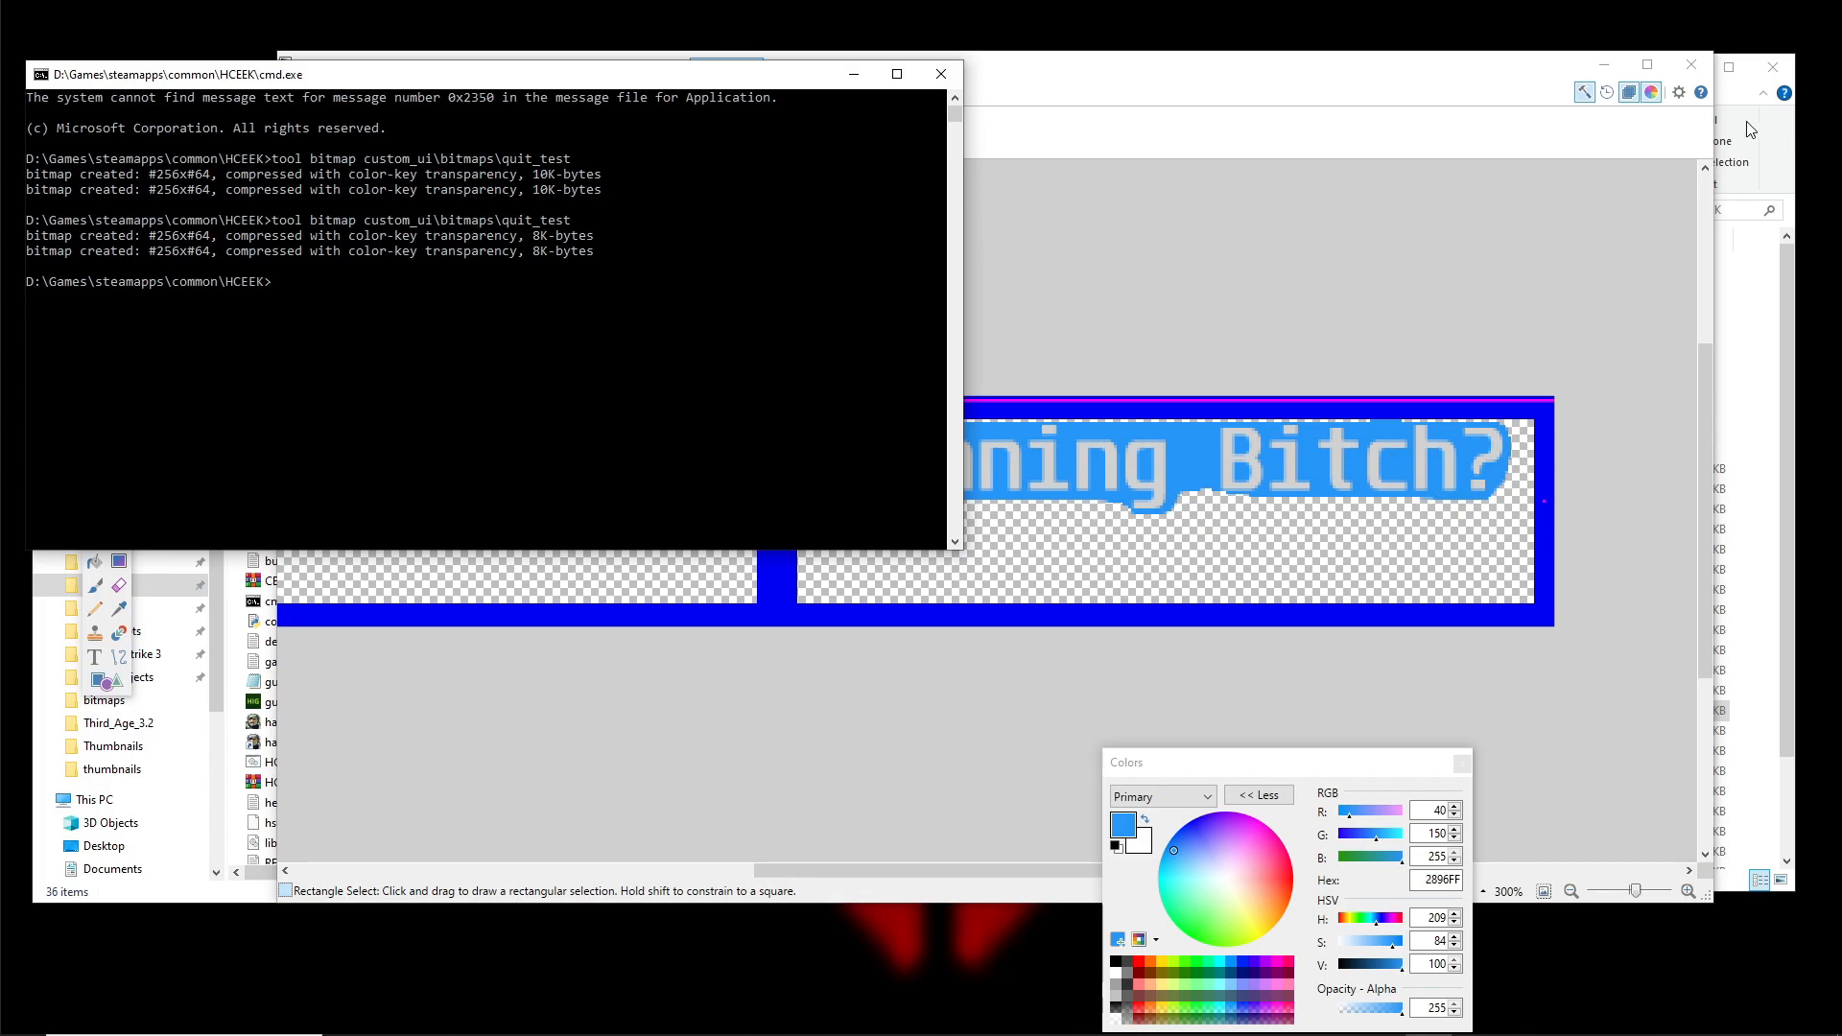
Relaunch the Halo tag test from the HCEEK folder, try the quit button's BACK option, and exit the game with OK
click(1758, 139)
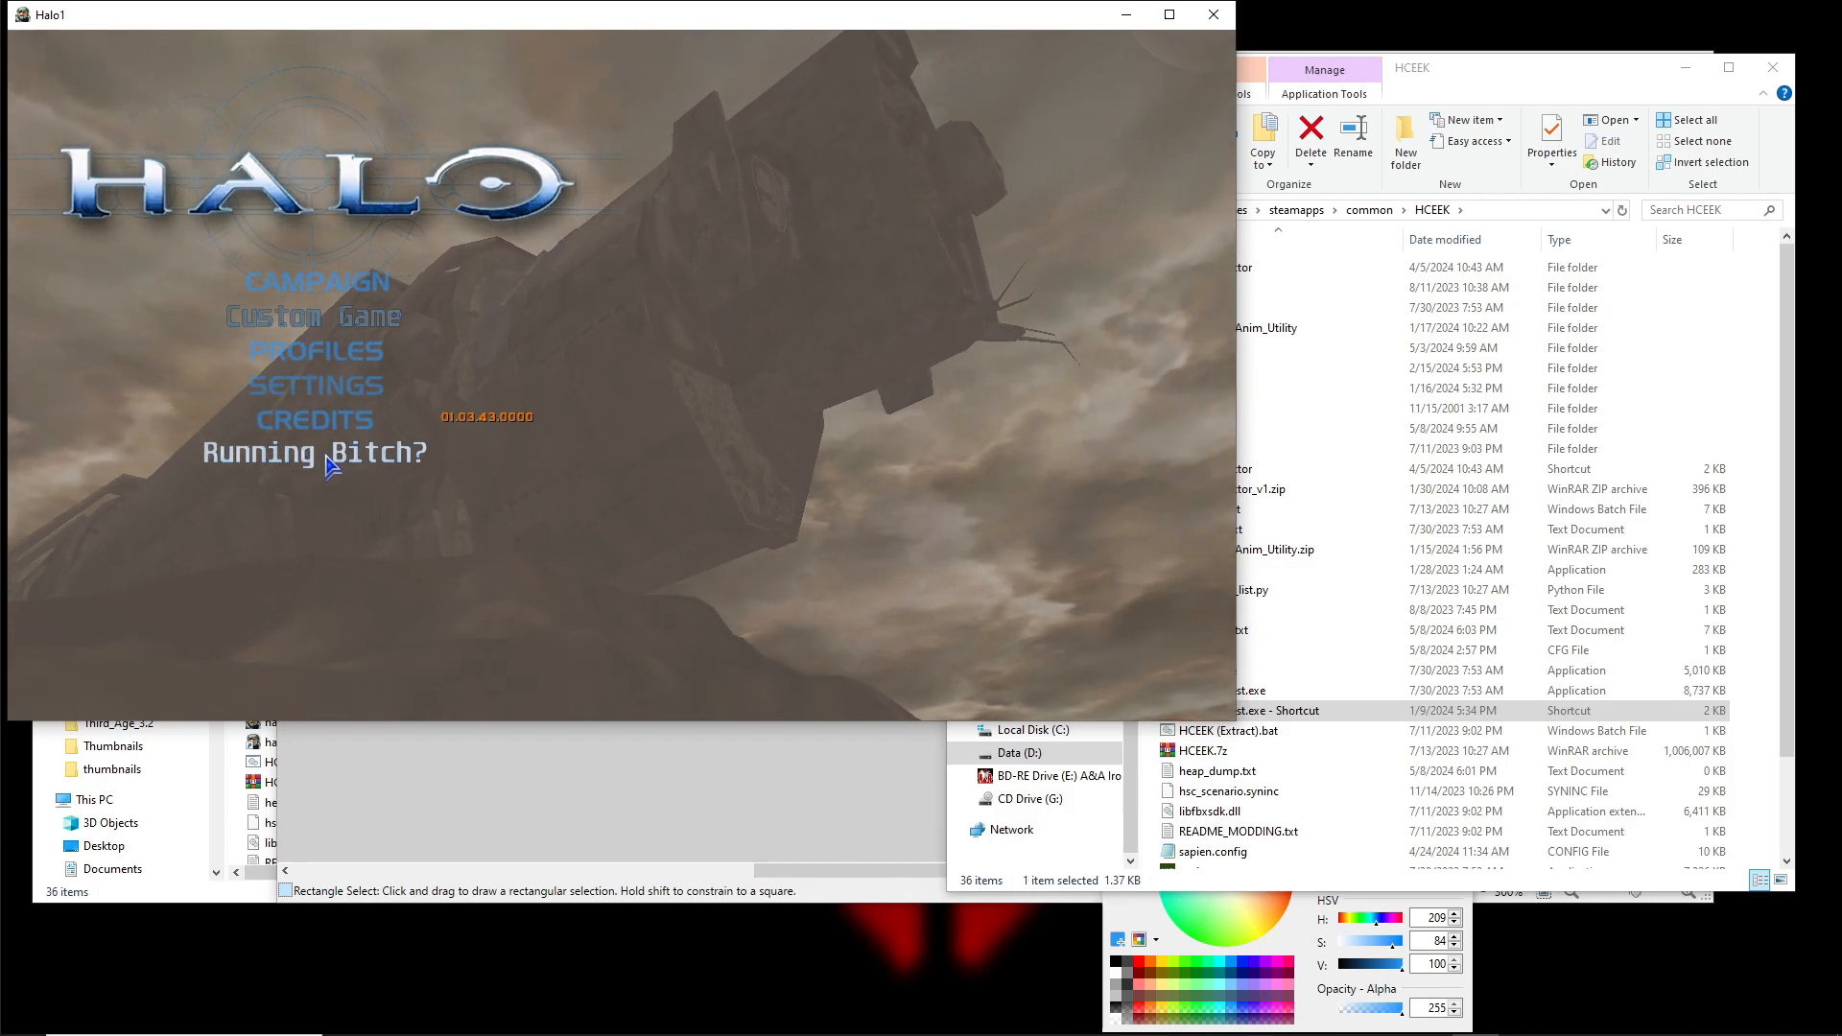
click(329, 465)
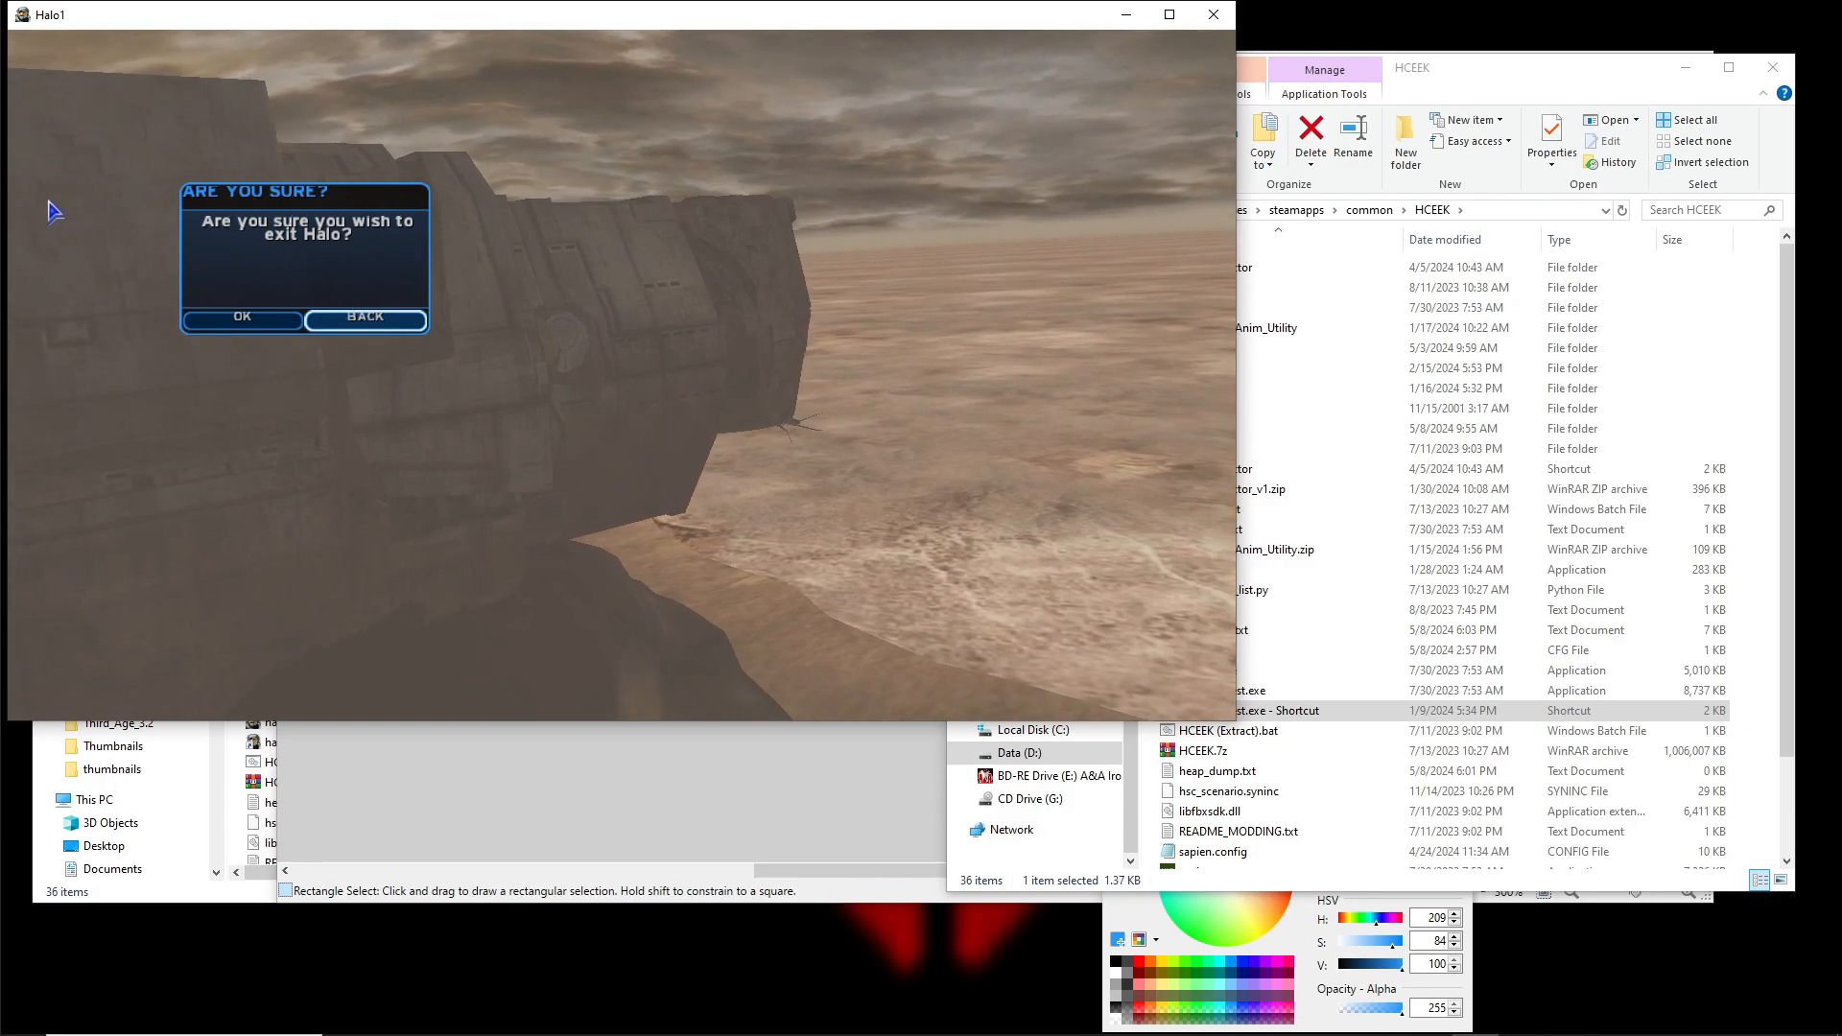
click(352, 326)
click(305, 457)
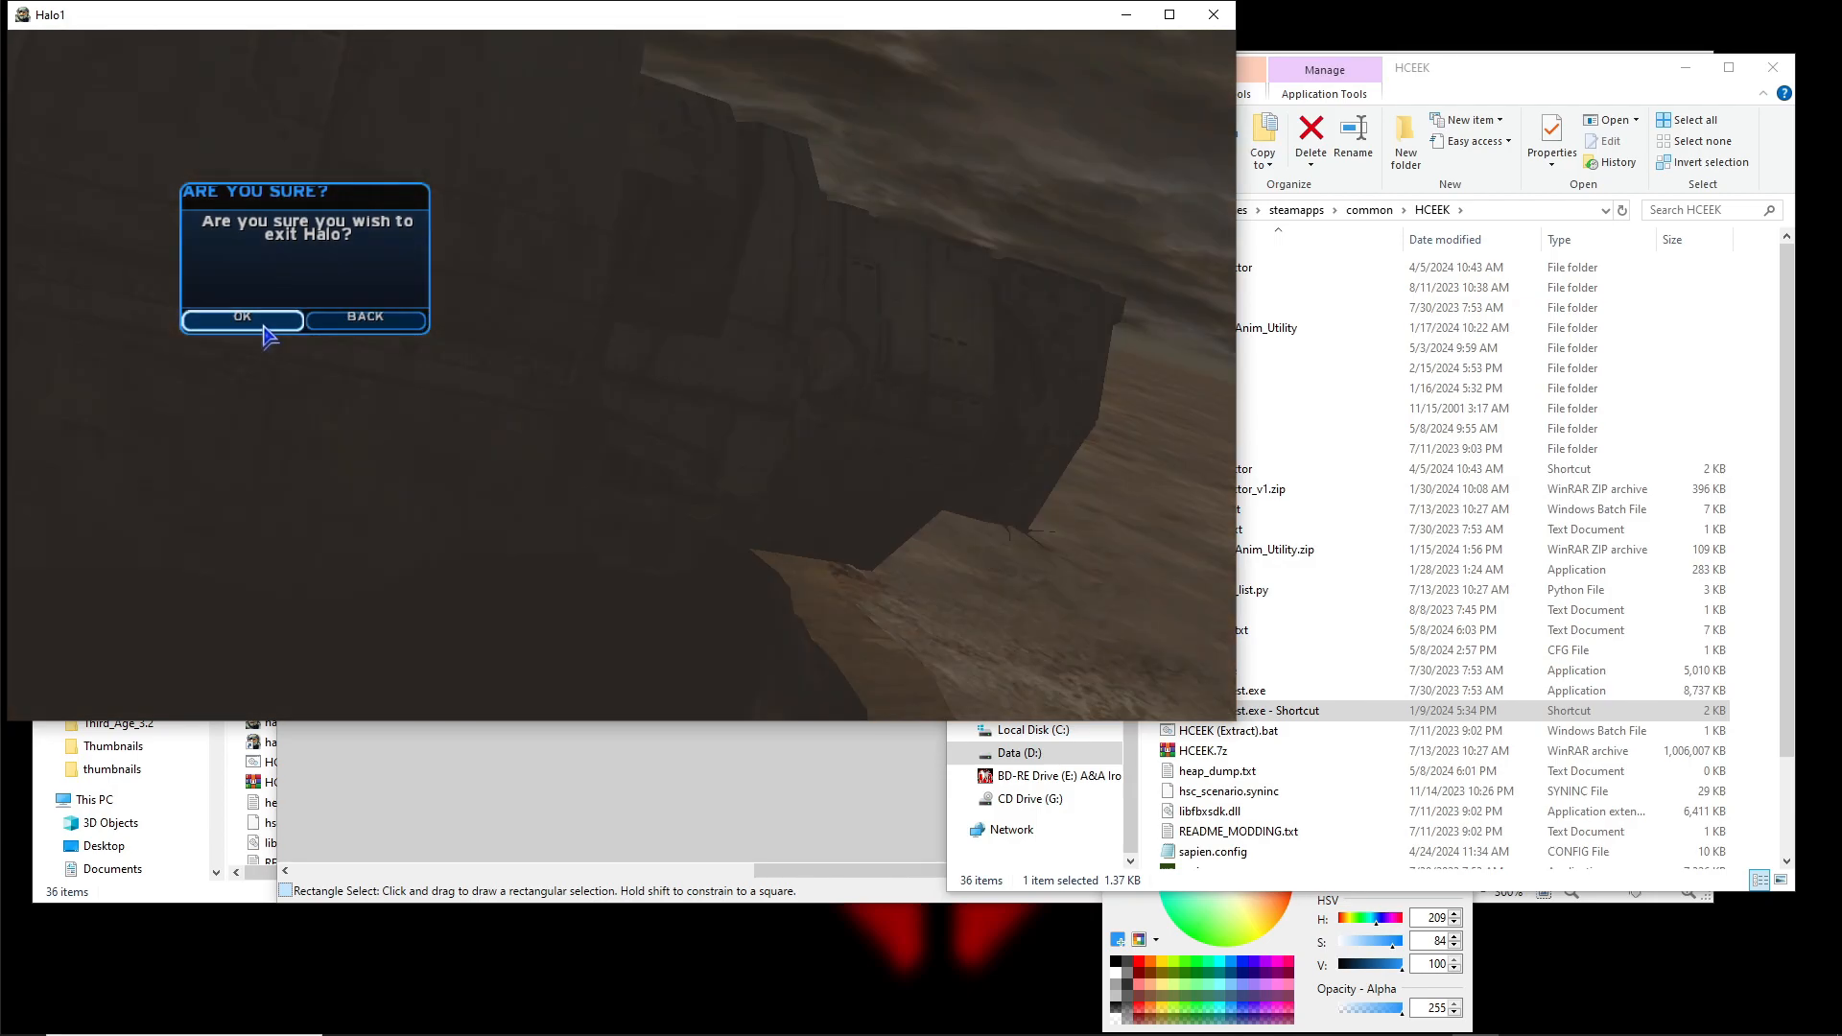
click(265, 327)
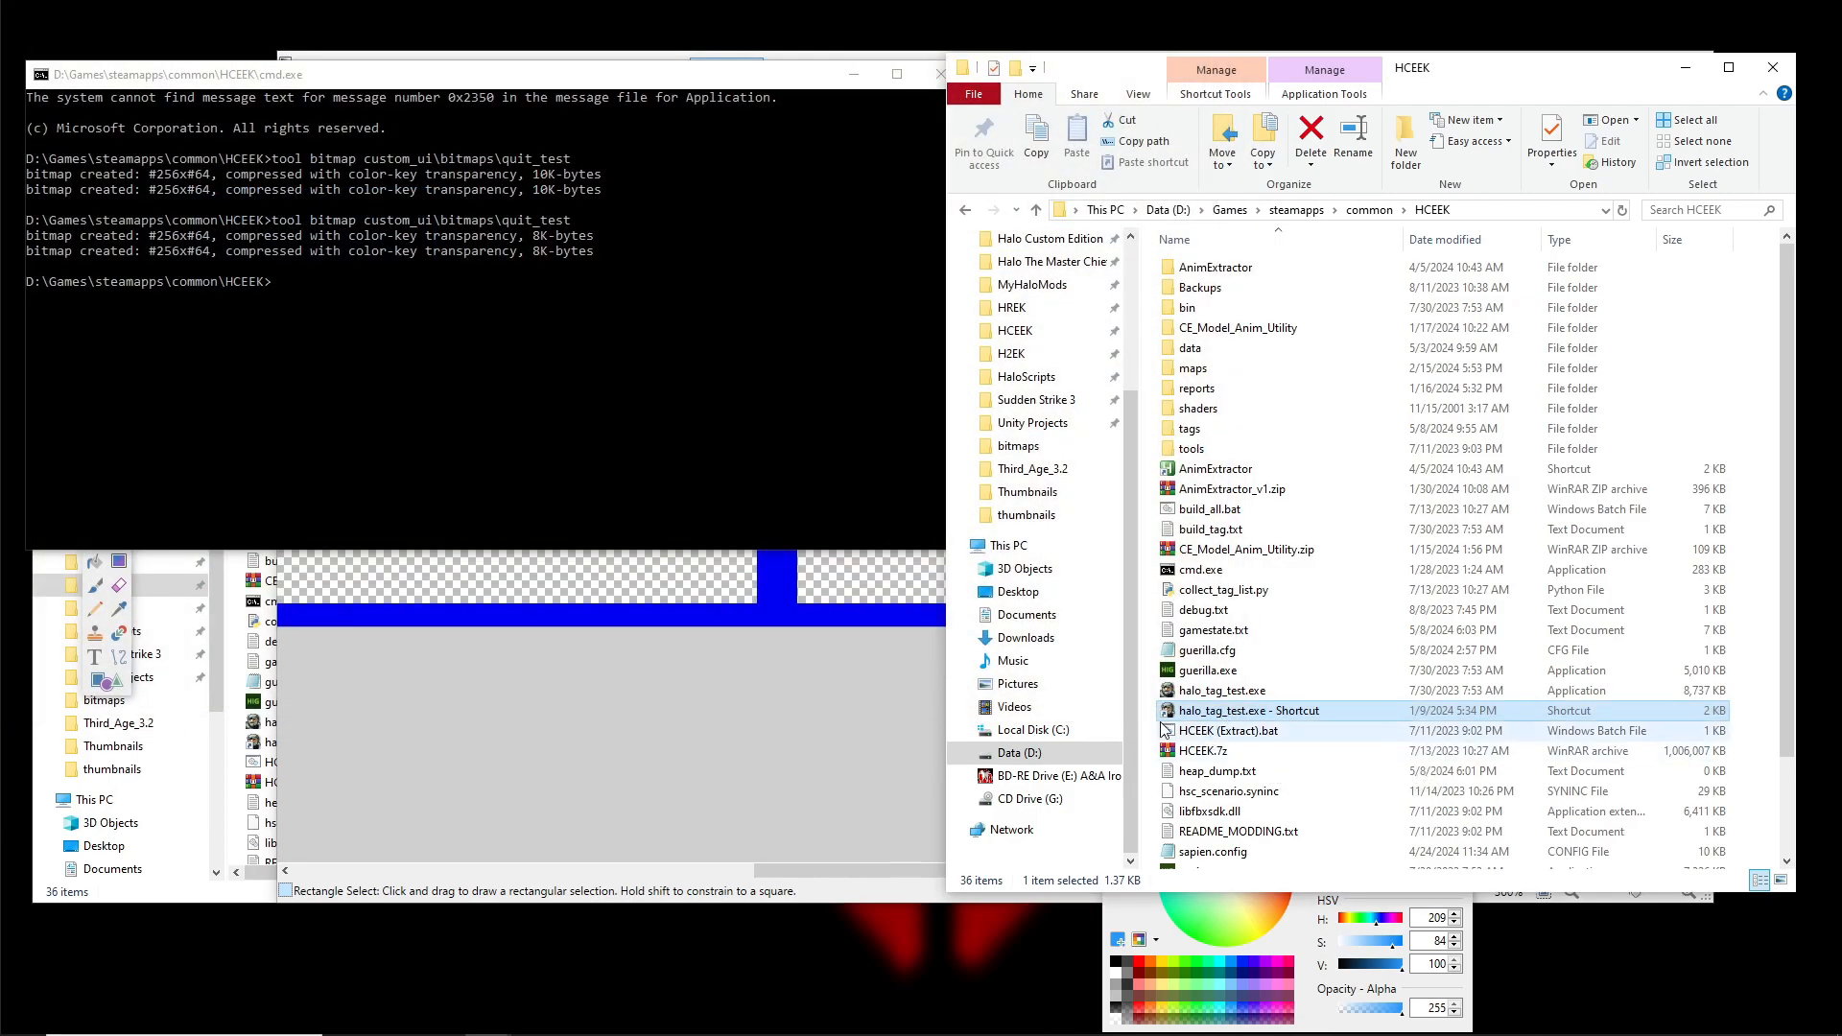
Switch back to Guerilla and open the quit_screen widget referenced by the quit game item's first event handler
click(1334, 1018)
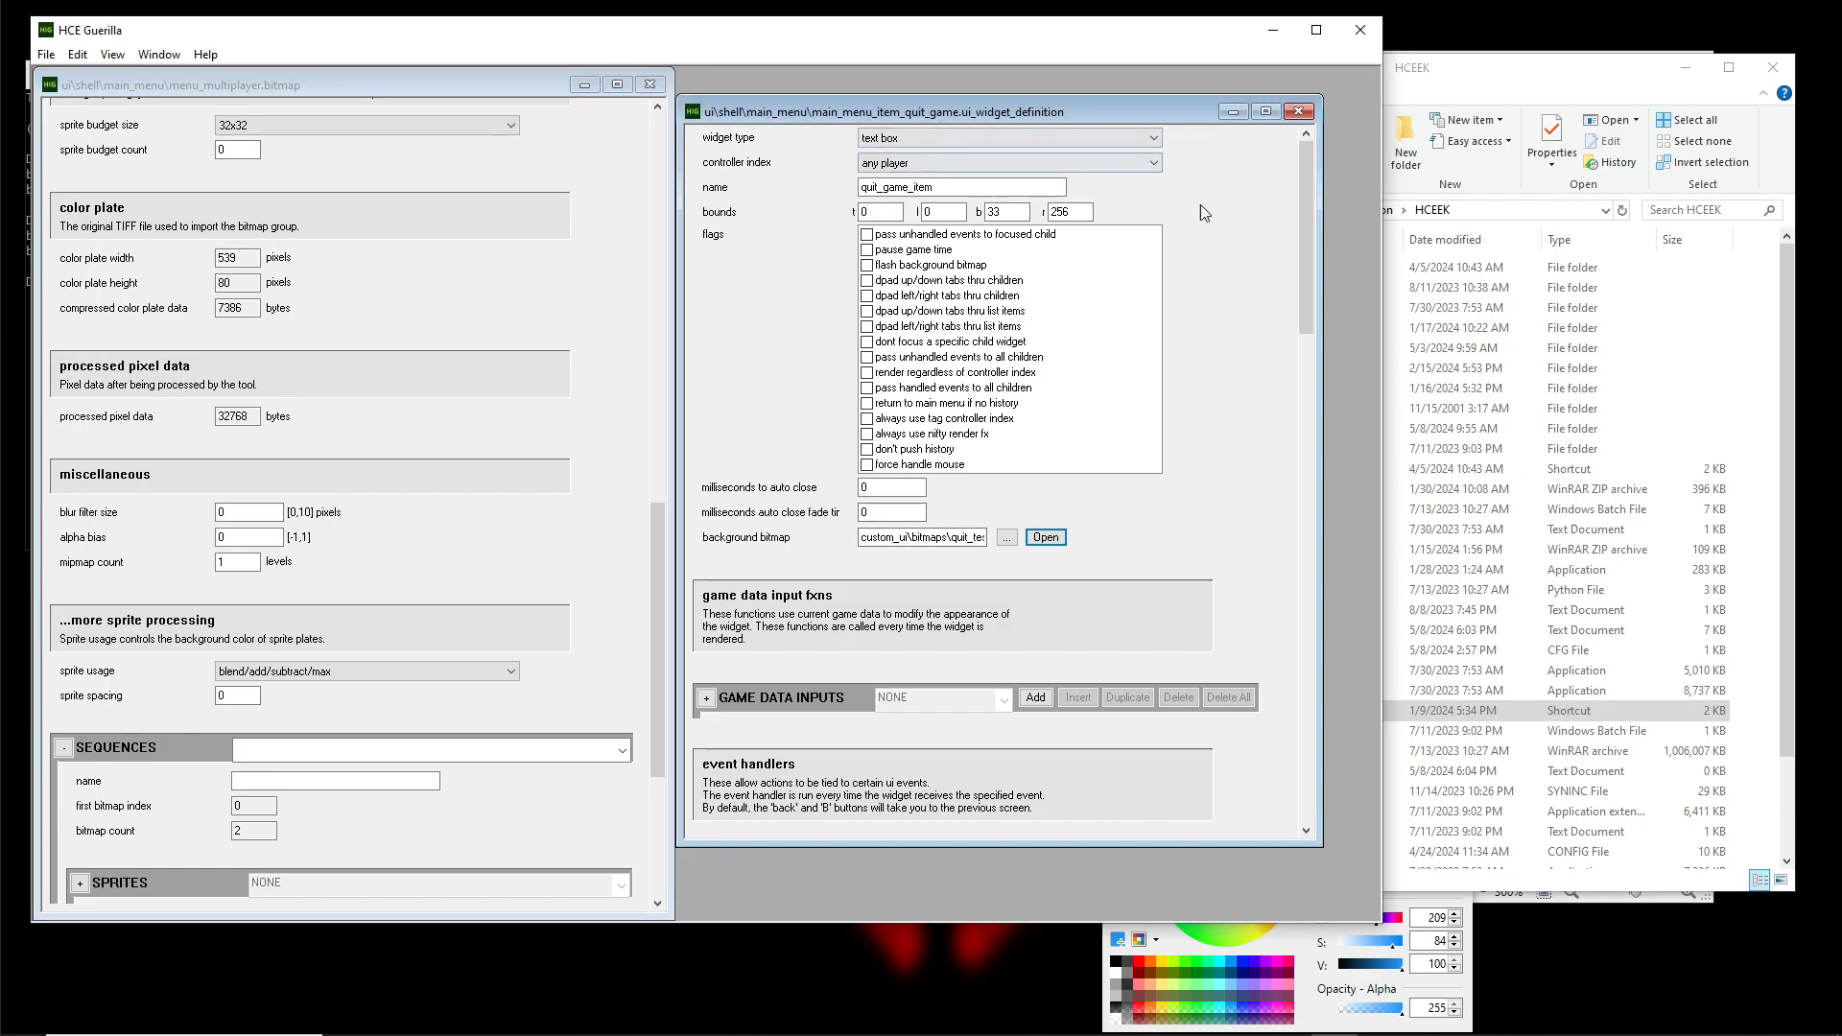
scroll(1252, 278, down, 10)
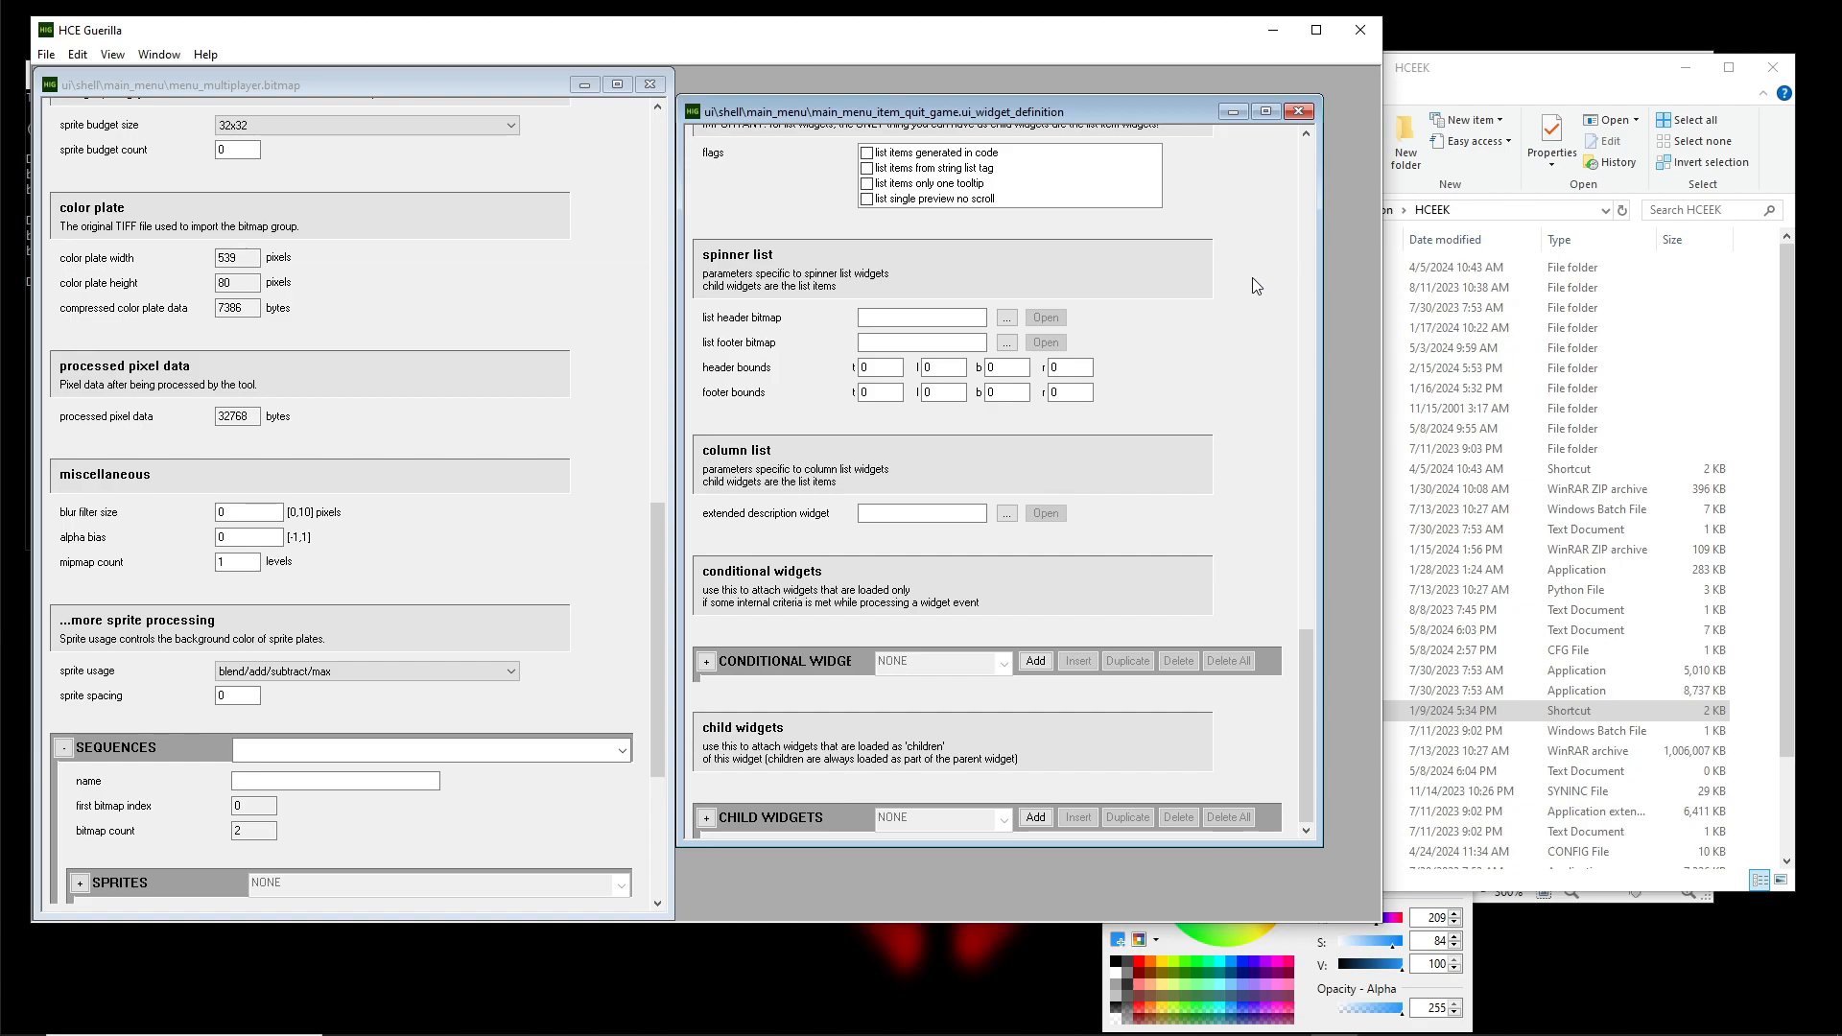
scroll(1247, 470, up, 10)
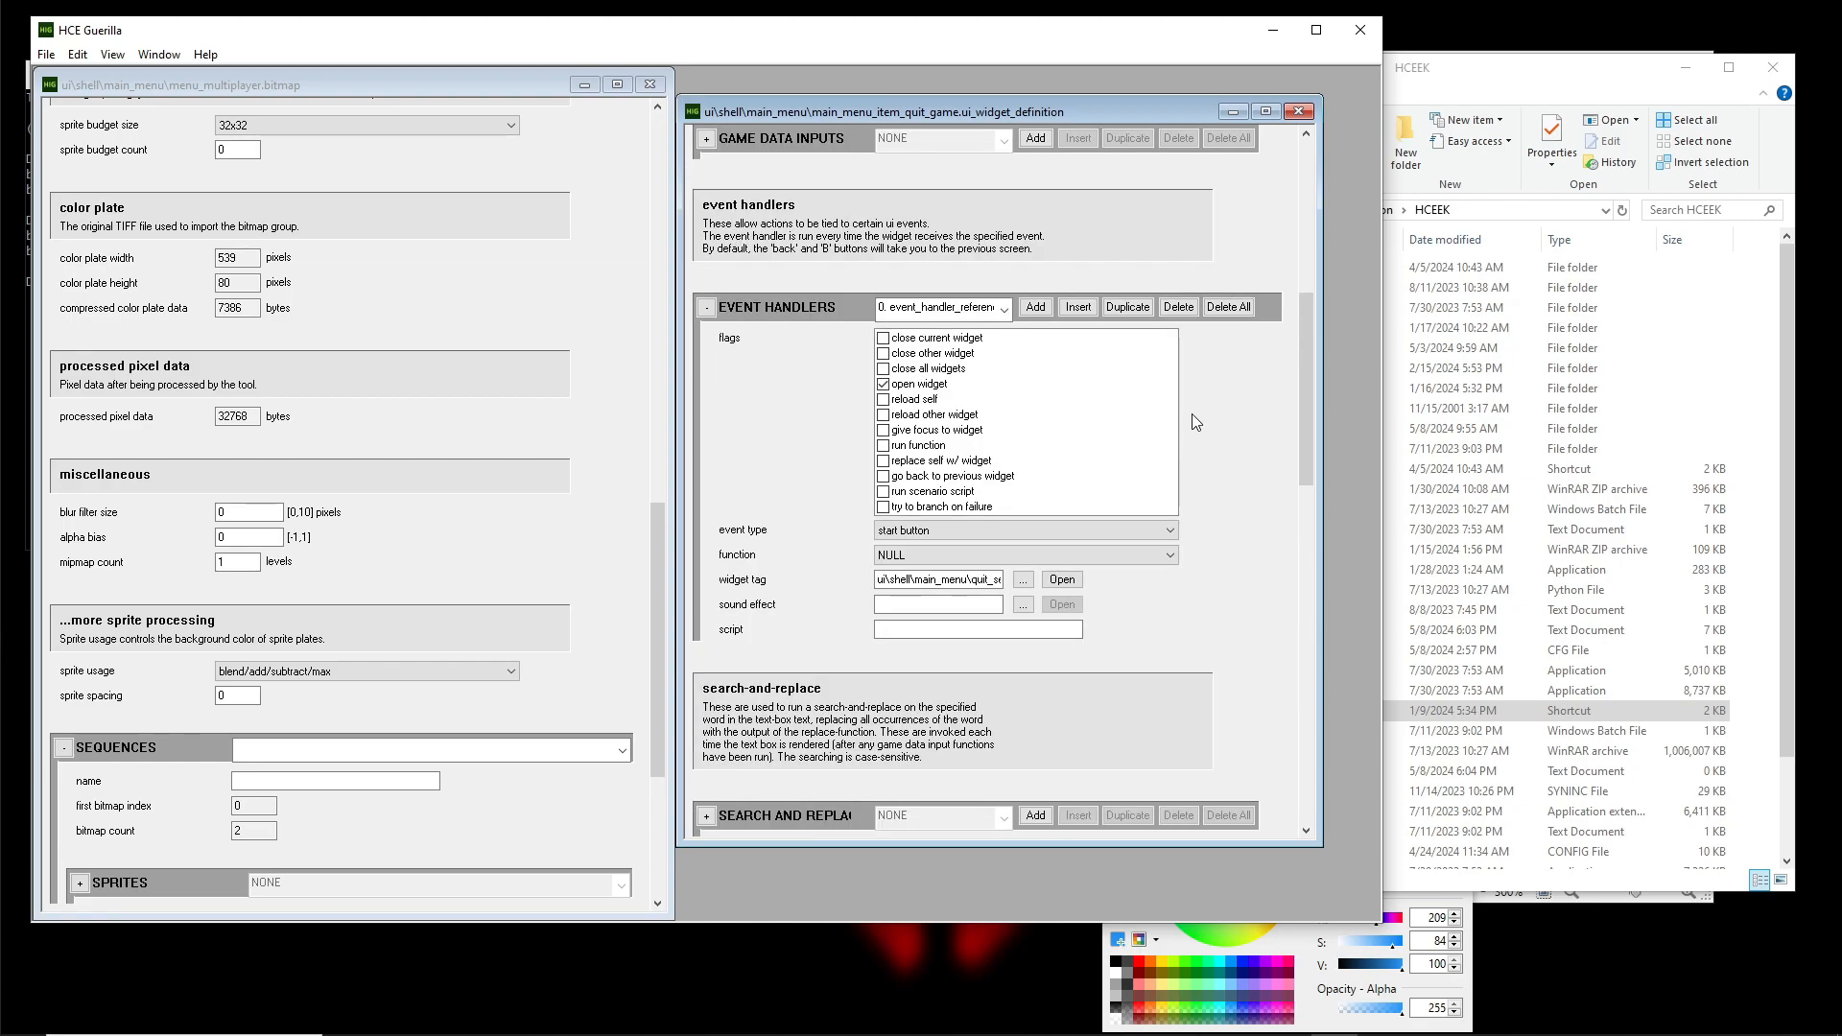
drag(915, 577, 1118, 592)
click(975, 582)
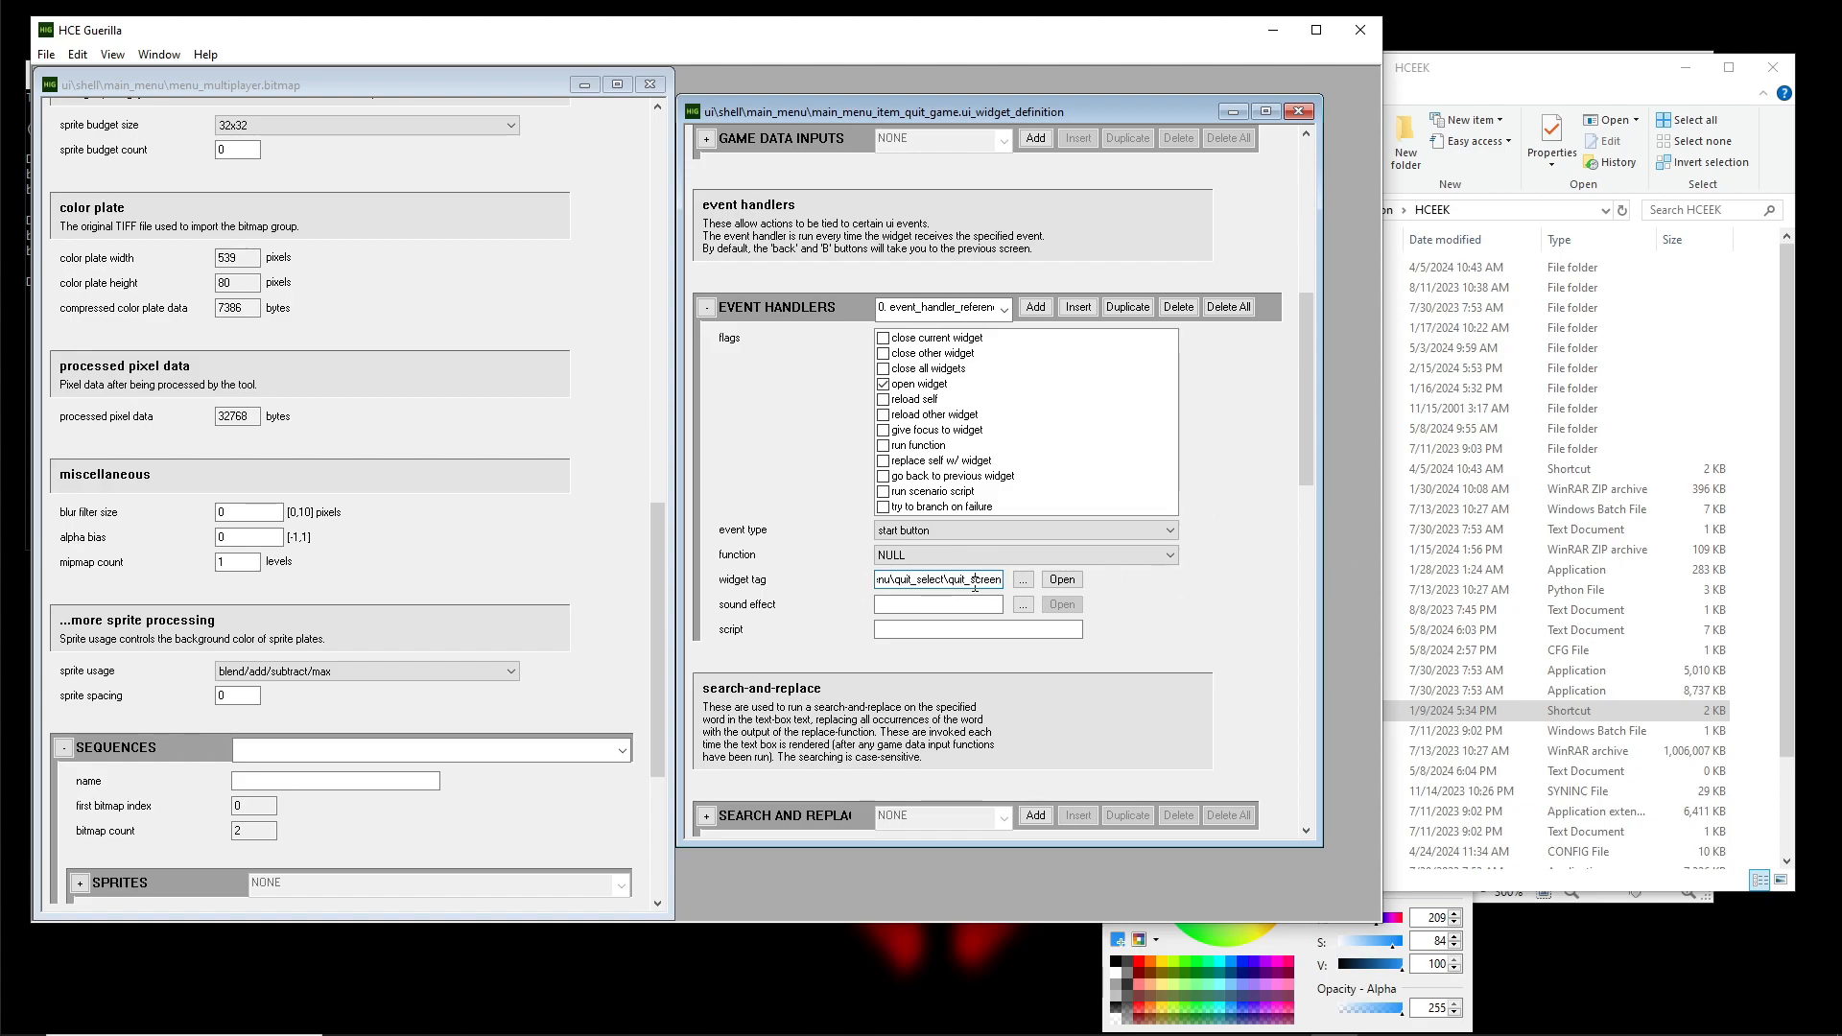
click(1062, 580)
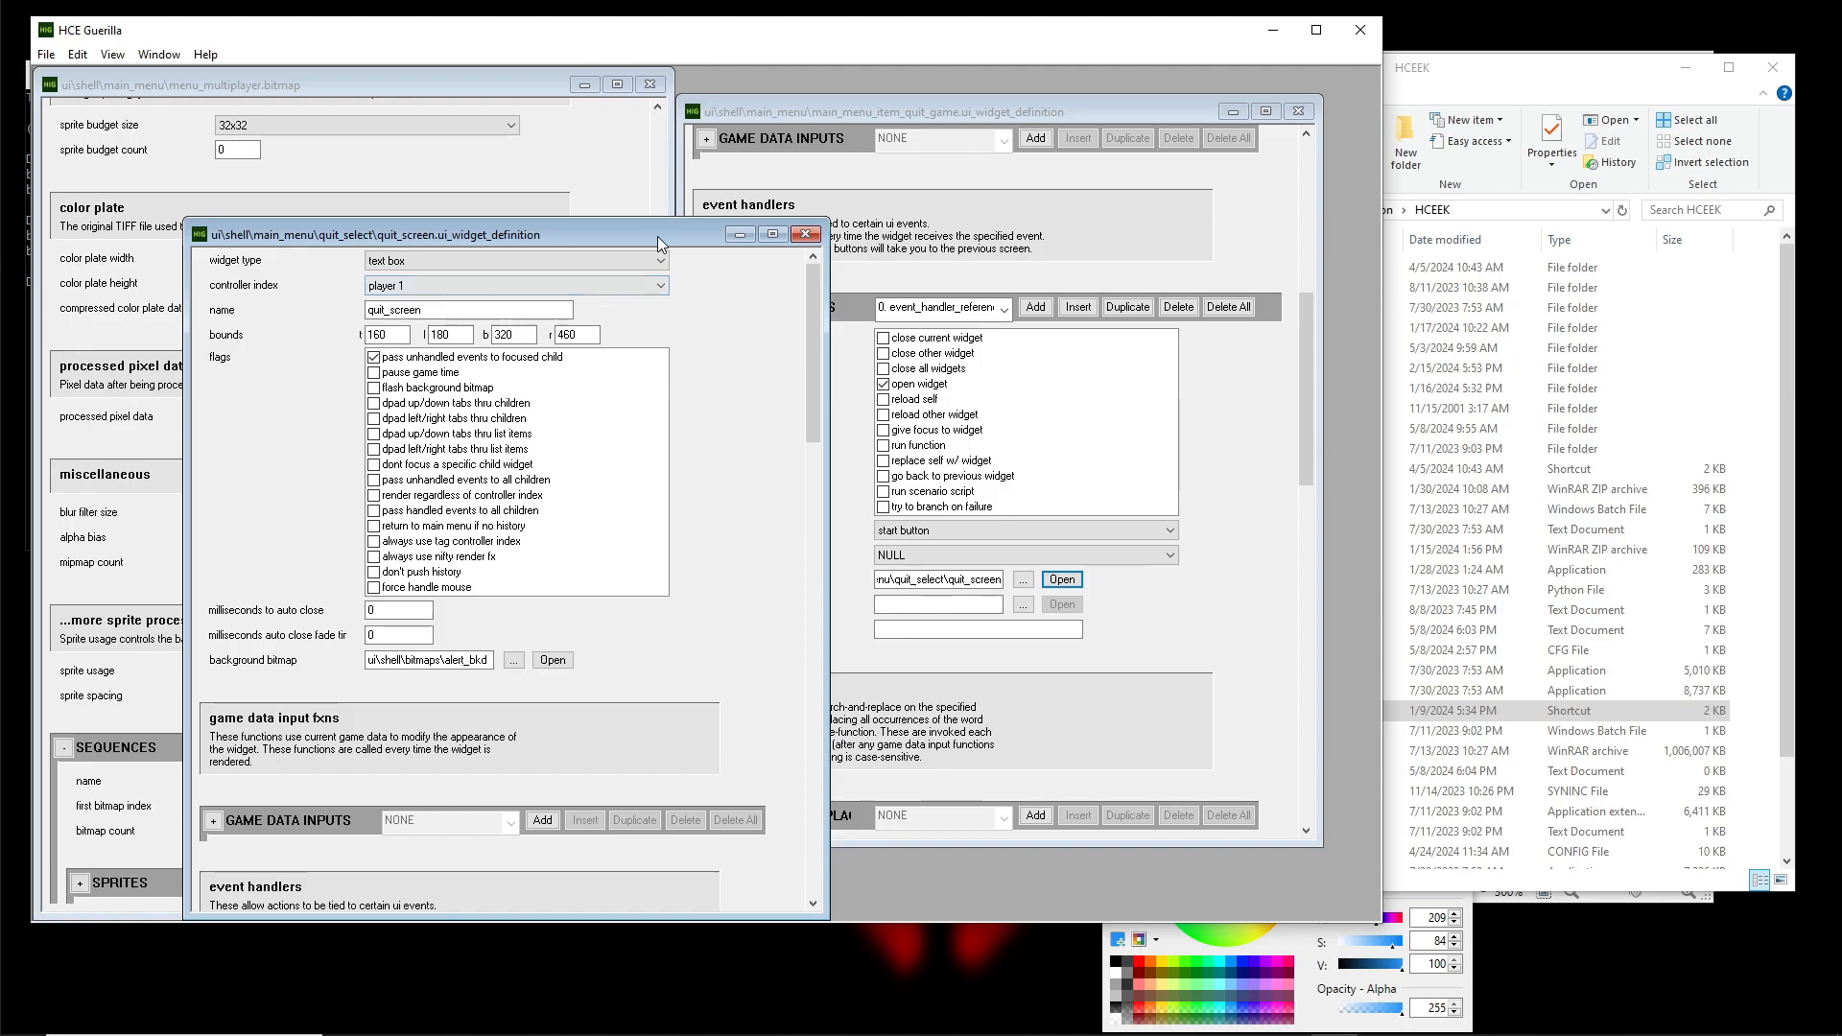
drag(658, 236, 694, 148)
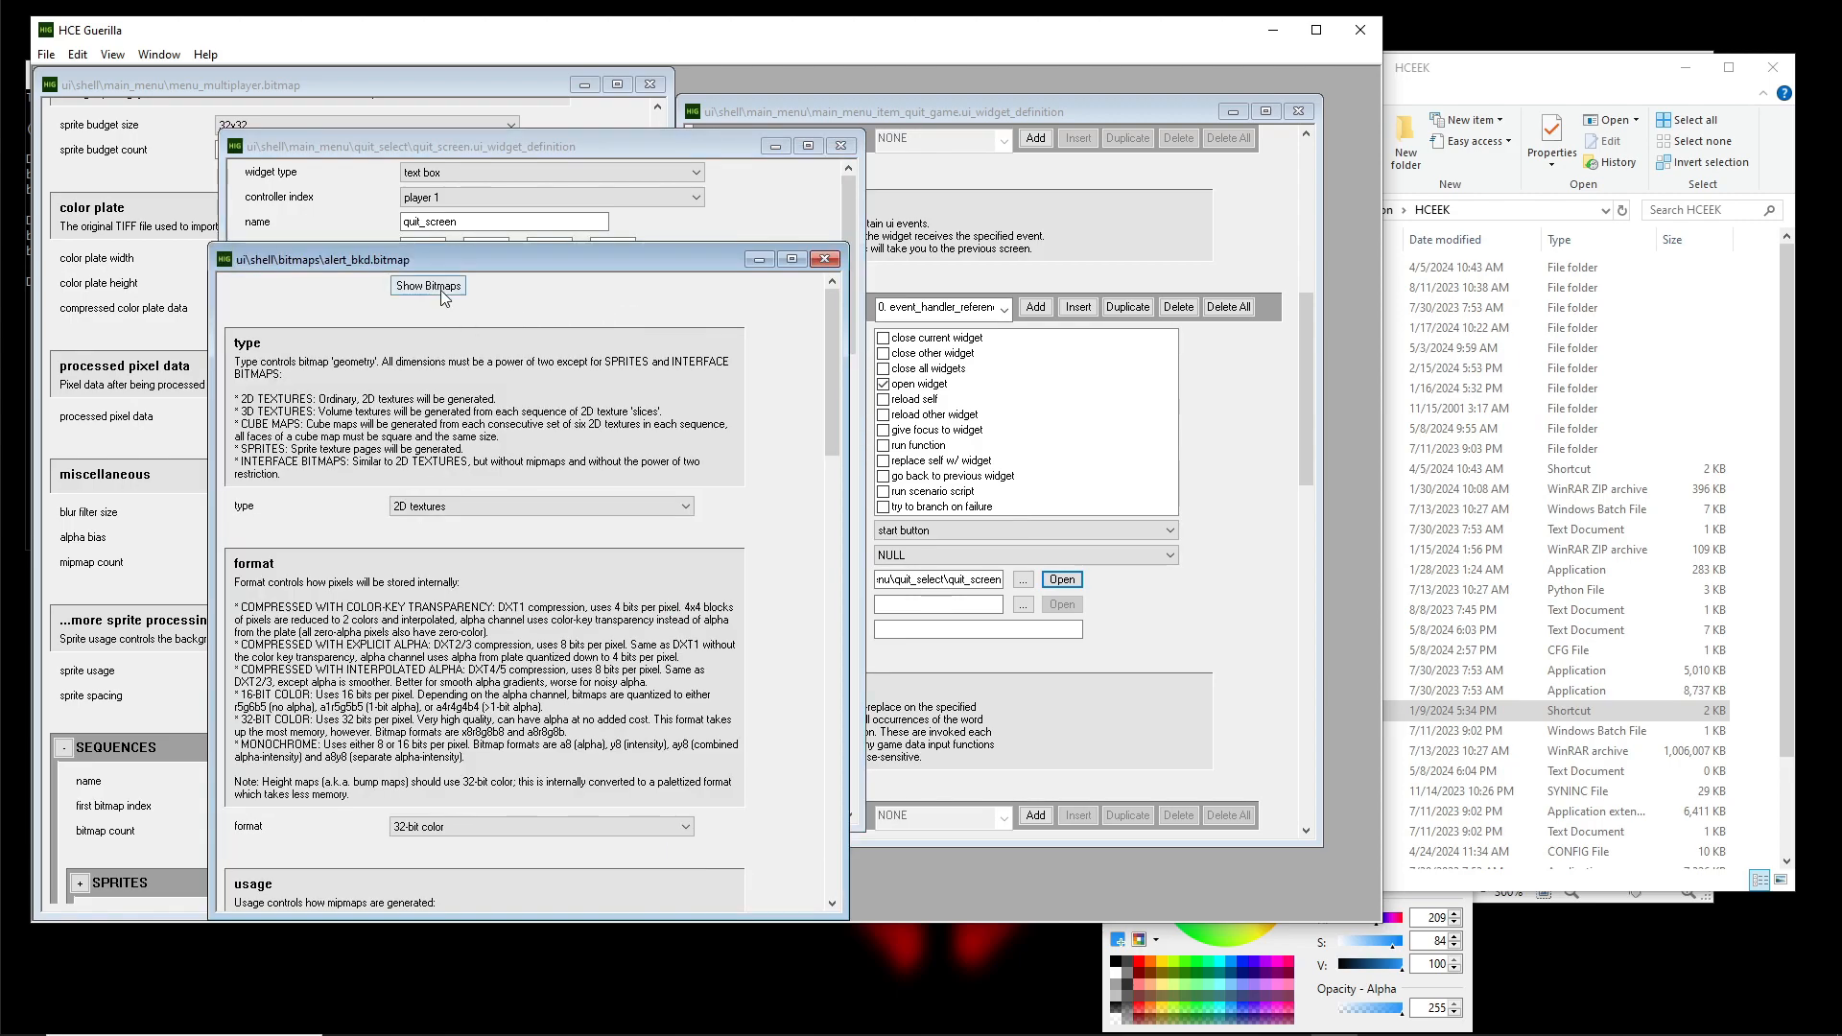
Show the bitmaps of the quit screen's alert_bkd background, view the available images, and close the viewer
click(440, 290)
scroll(417, 346, down, 1)
scroll(416, 346, up, 1)
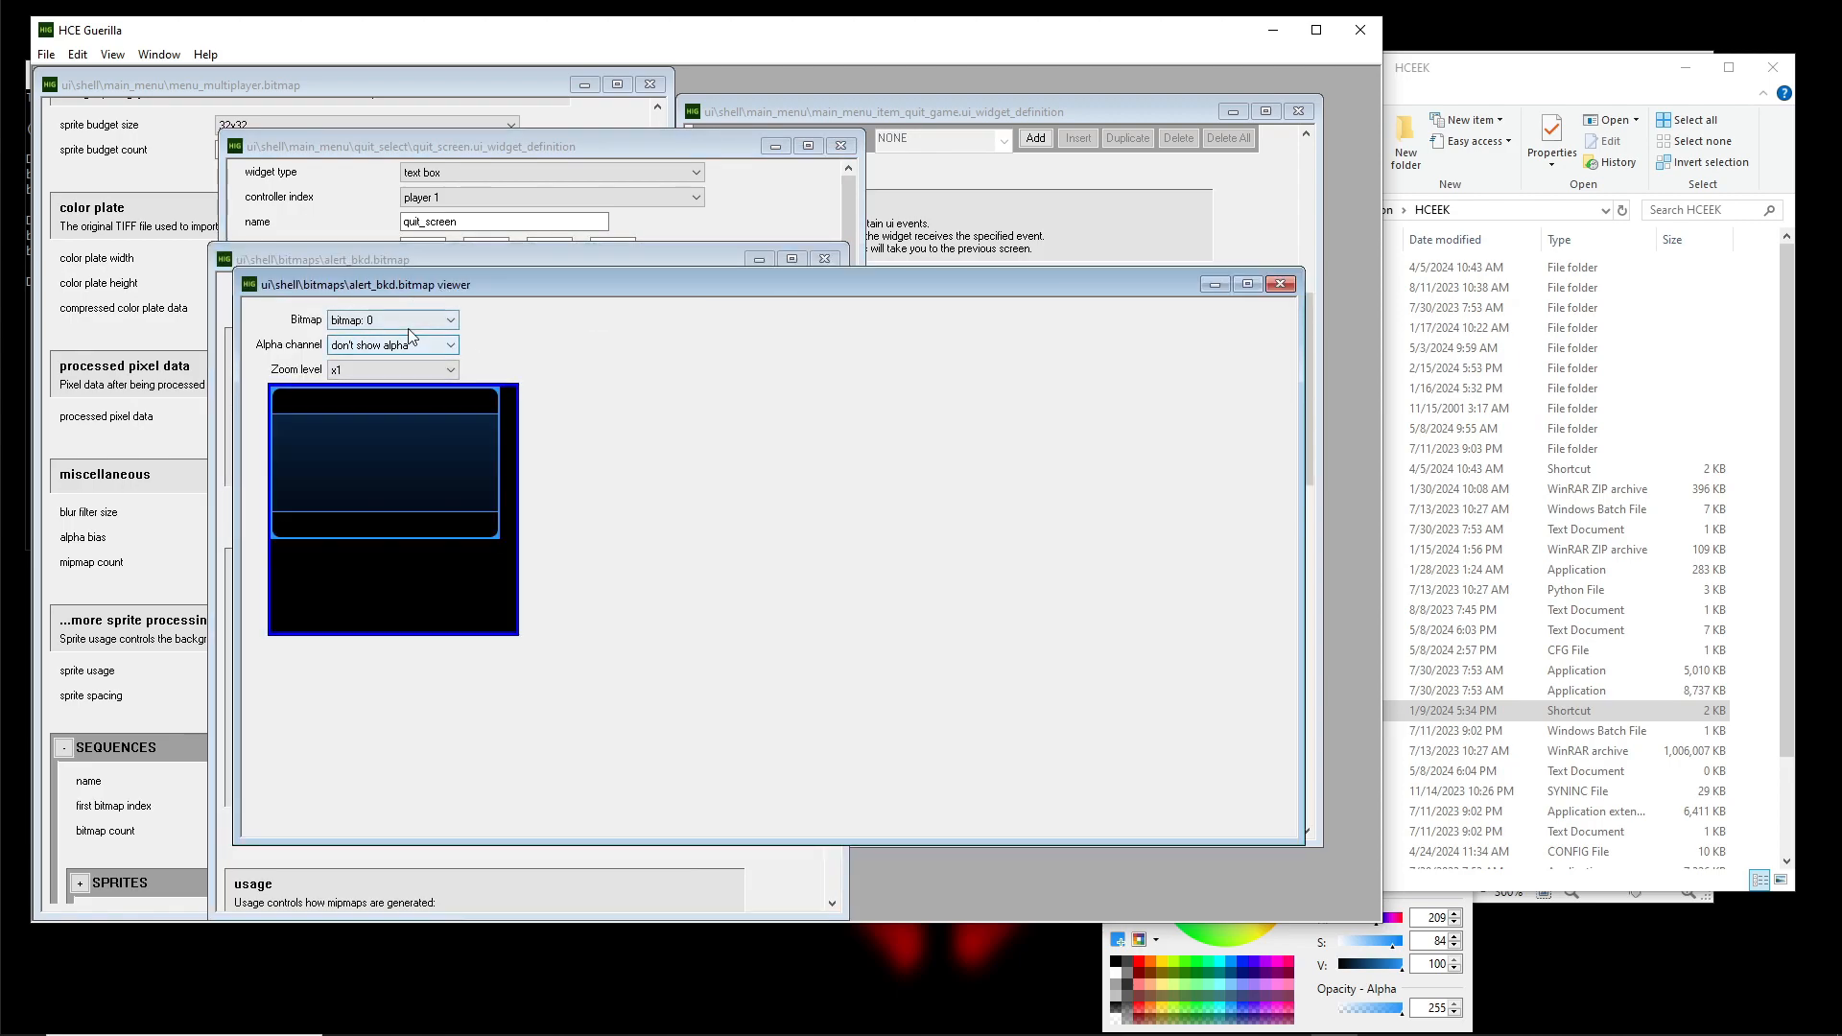
scroll(409, 330, up, 1)
scroll(407, 329, down, 1)
scroll(407, 328, up, 1)
scroll(407, 328, down, 1)
scroll(407, 328, up, 1)
click(1280, 284)
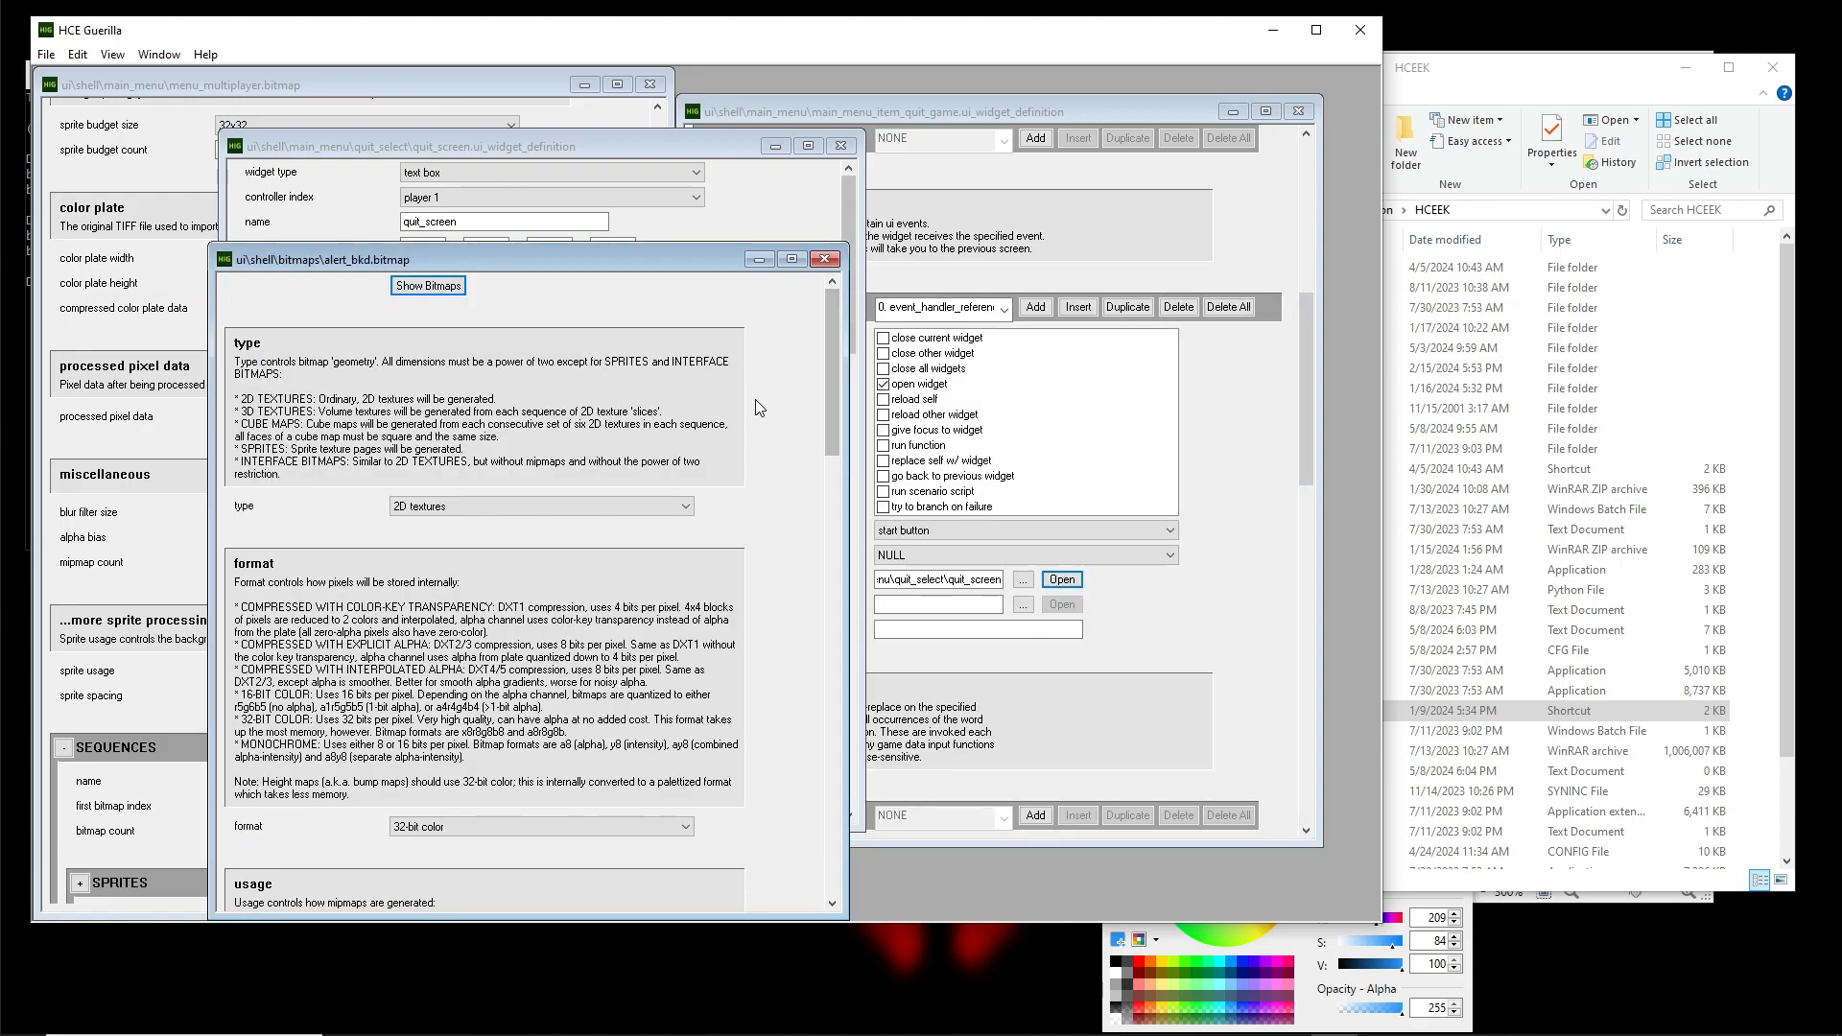
Review the format, color plate, sequence and bitmap data of alert_bkd.bitmap, and close the tag
scroll(760, 408, down, 3)
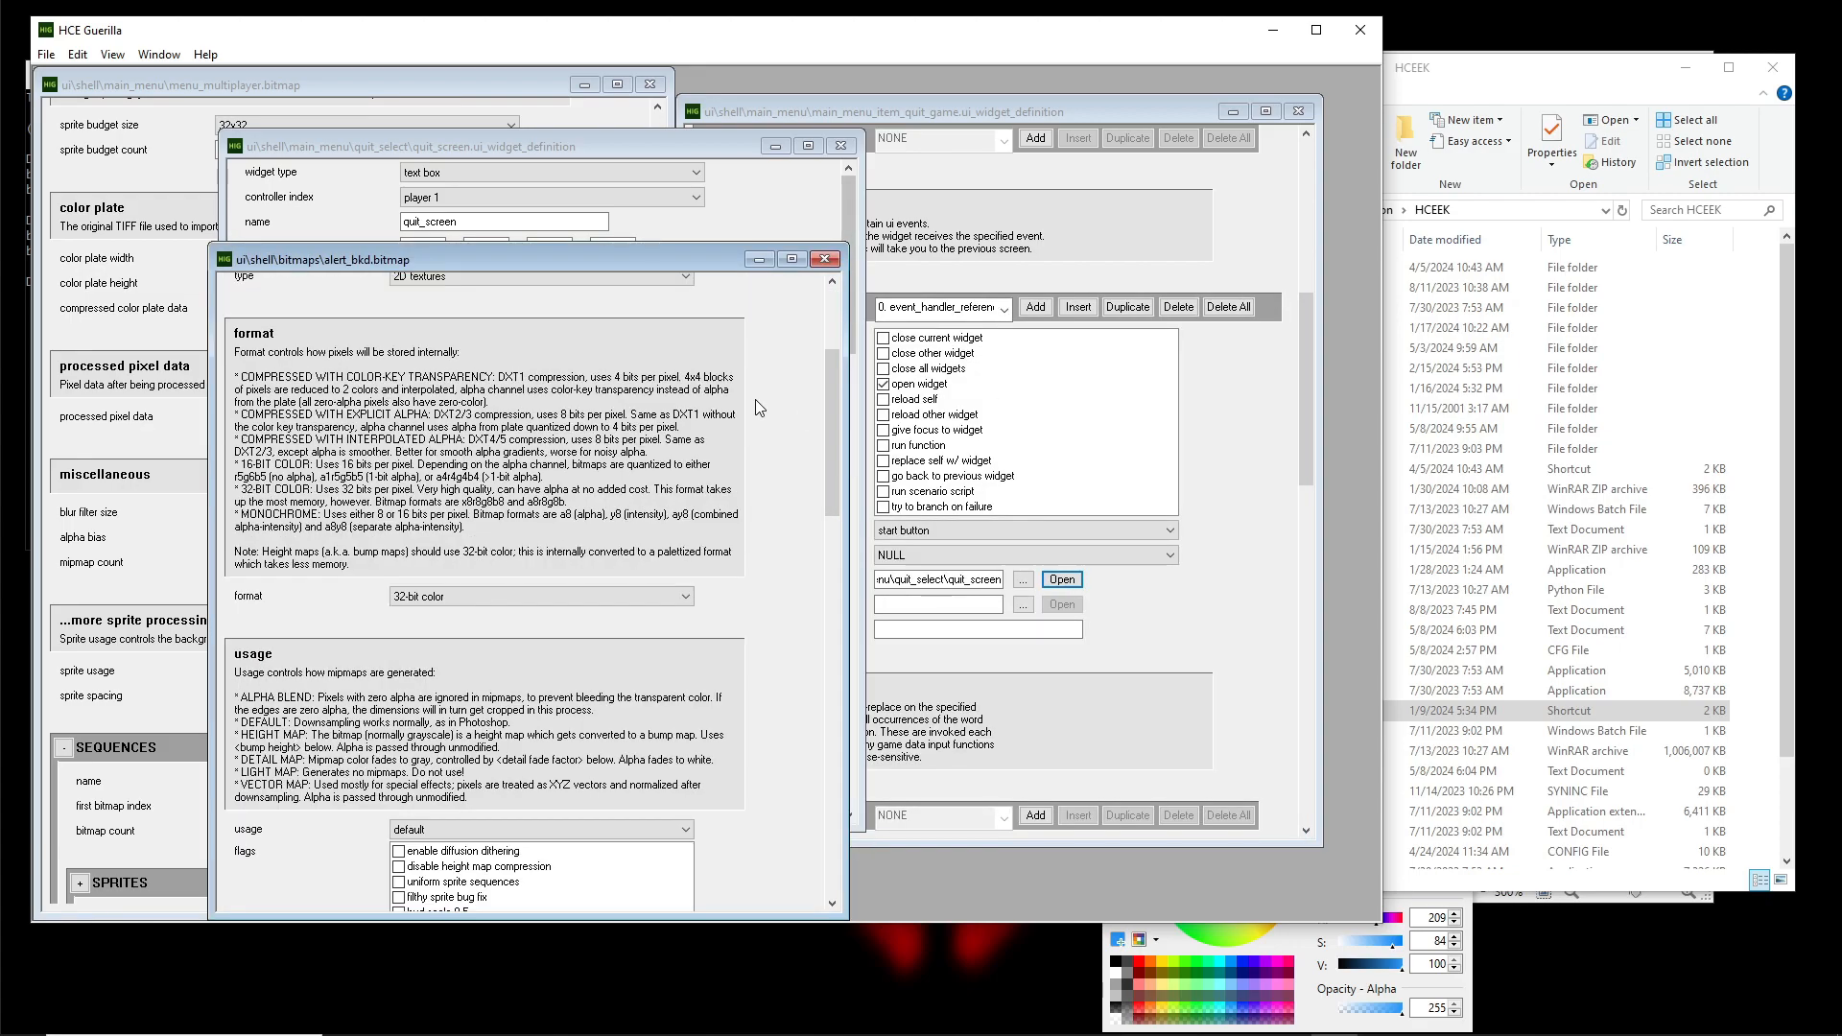
scroll(756, 399, down, 9)
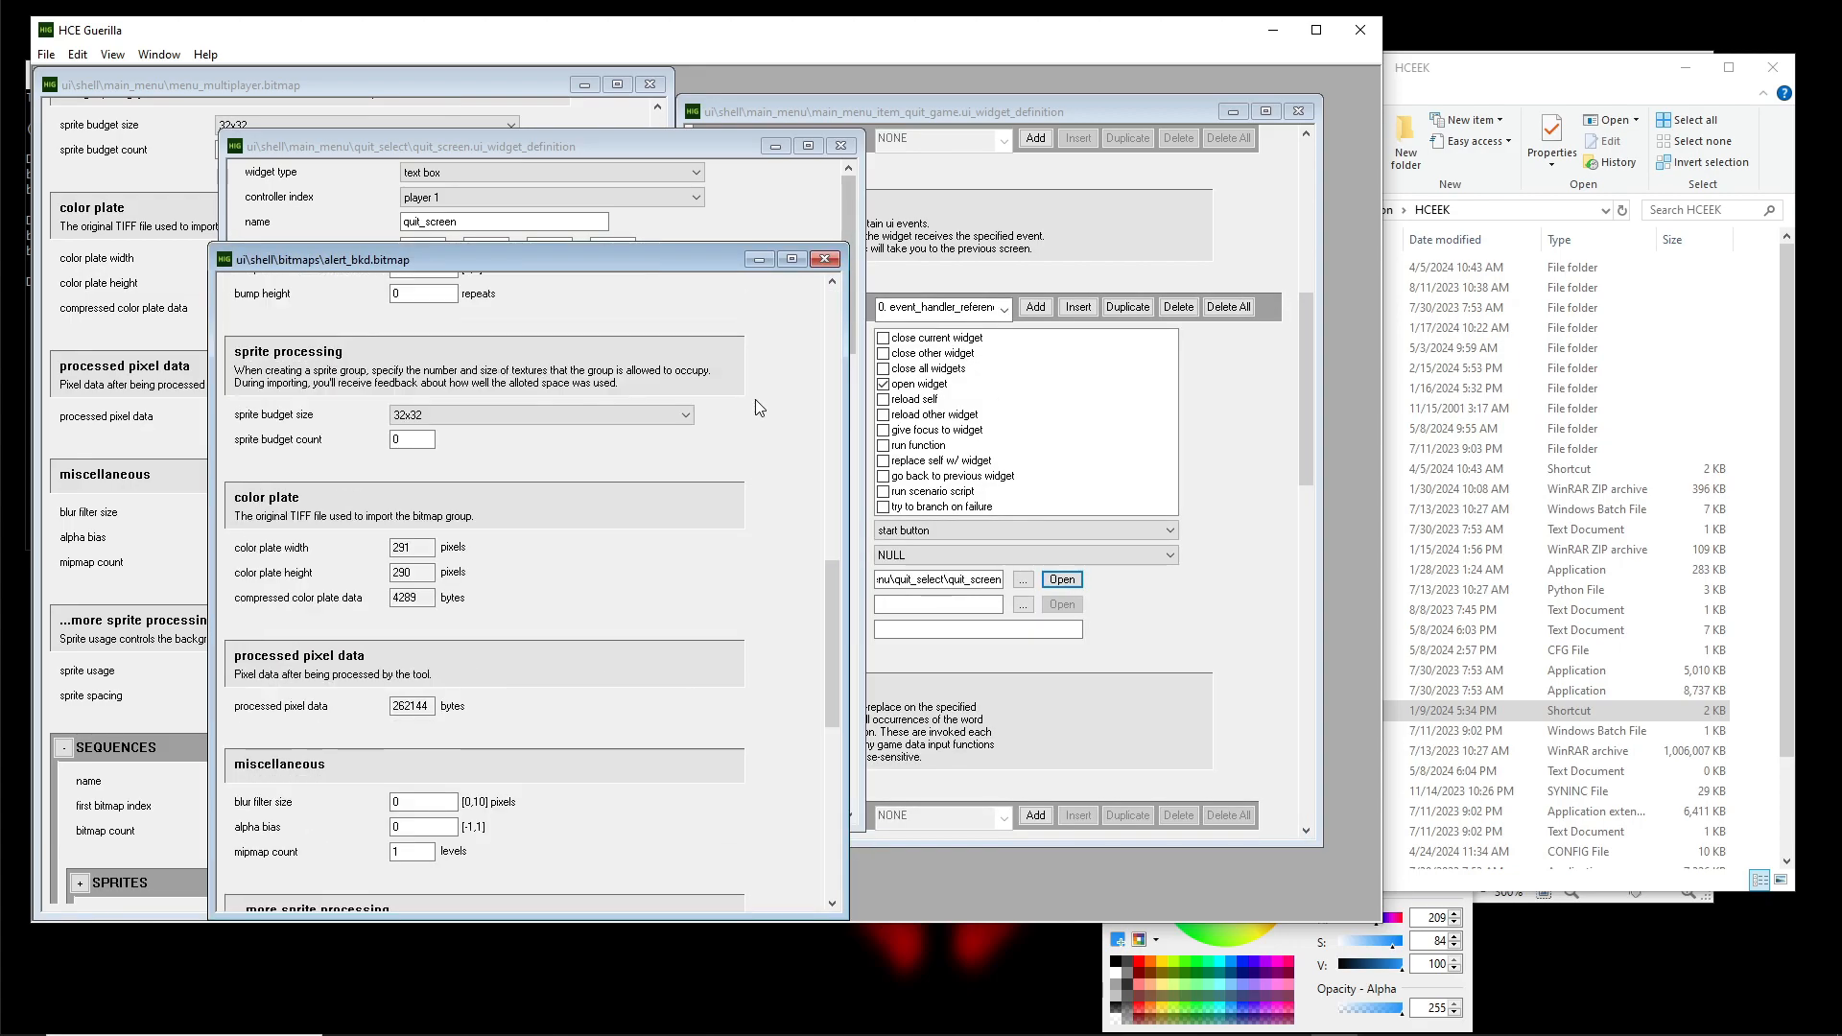
scroll(756, 399, down, 8)
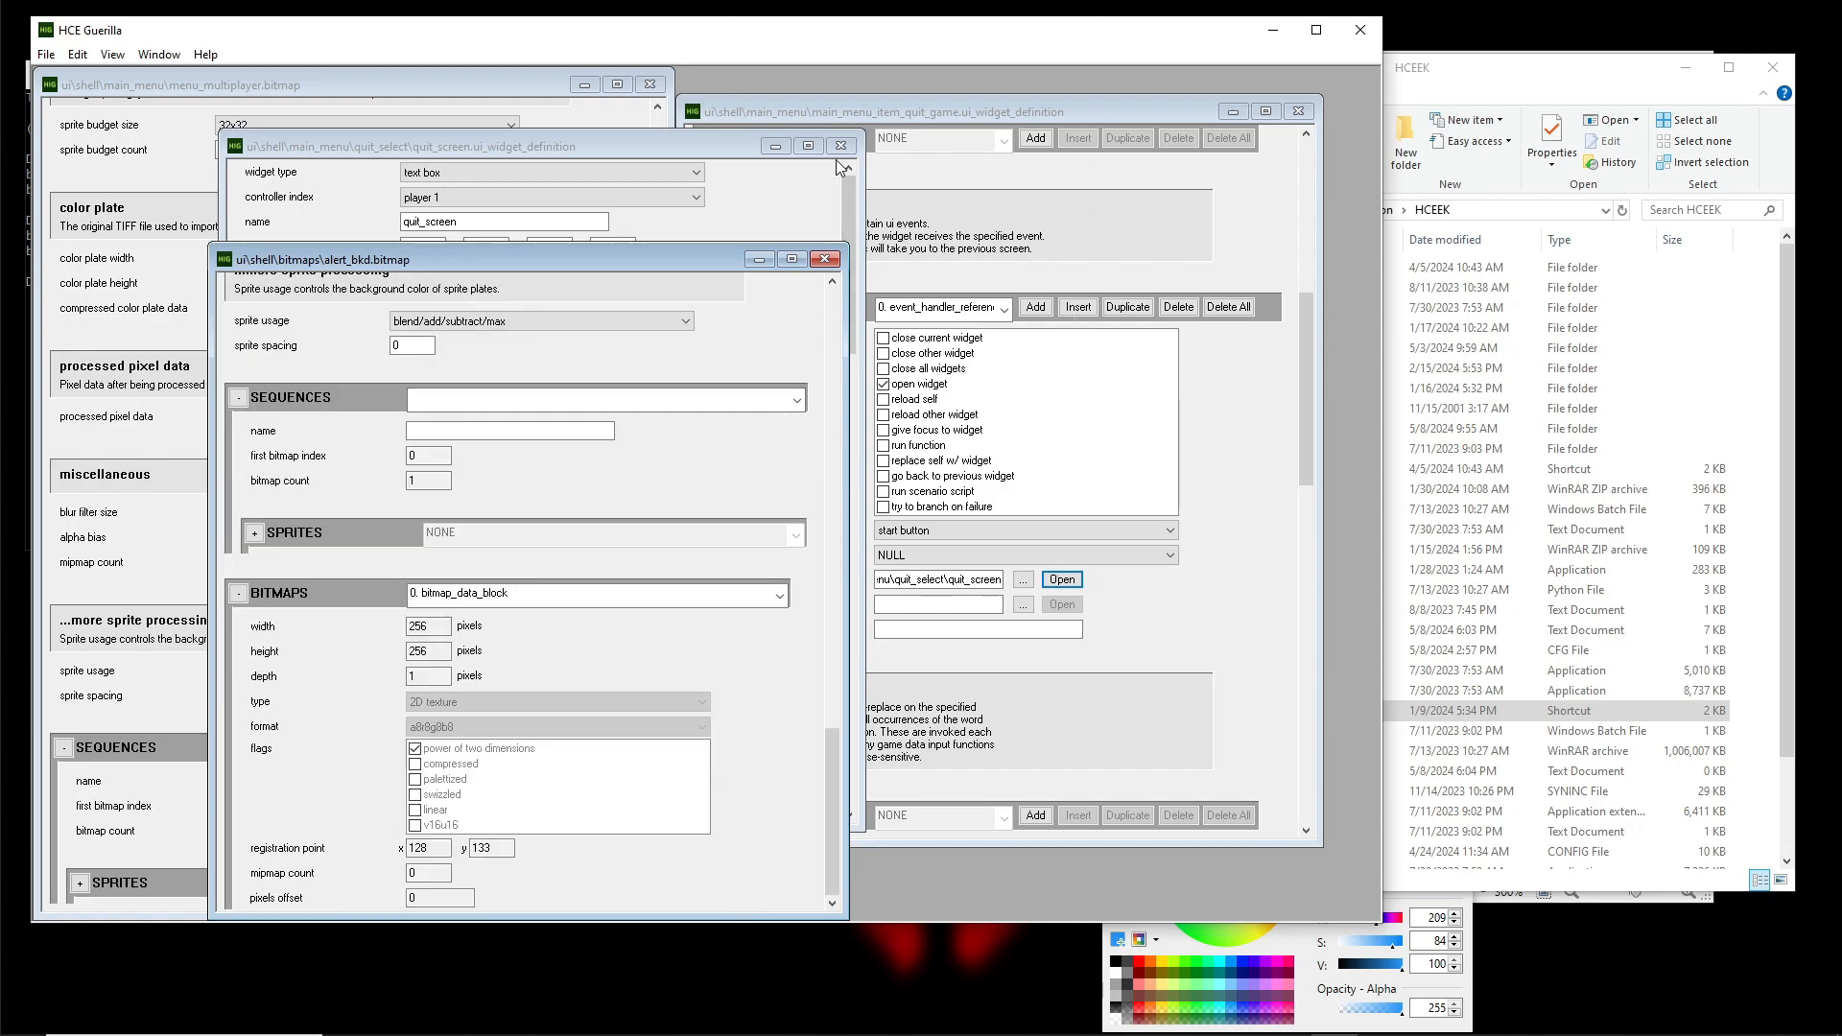
click(823, 260)
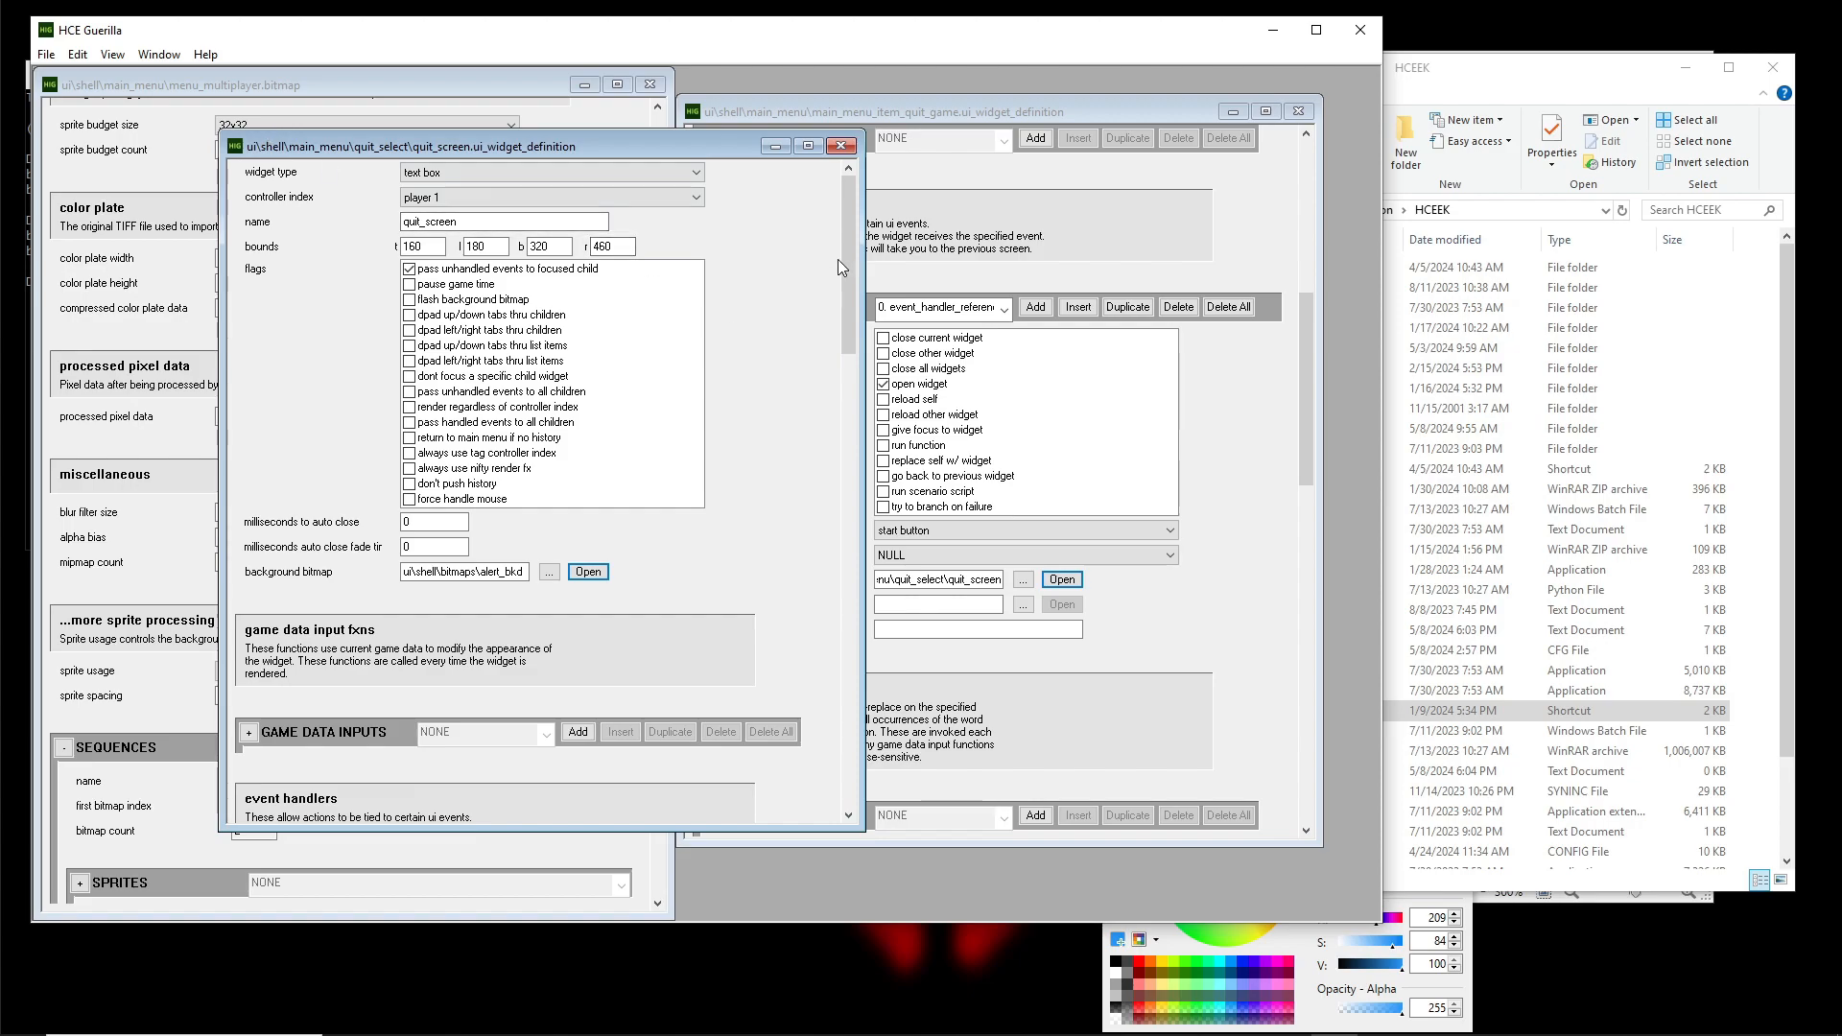
Open the header_are_you_sure widget from entry 1 of the quit screen's child widgets and move its window clear
scroll(844, 245, down, 1)
drag(844, 246, 777, 771)
click(511, 666)
key(Tab)
click(522, 692)
scroll(500, 664, down, 1)
drag(490, 690, 615, 696)
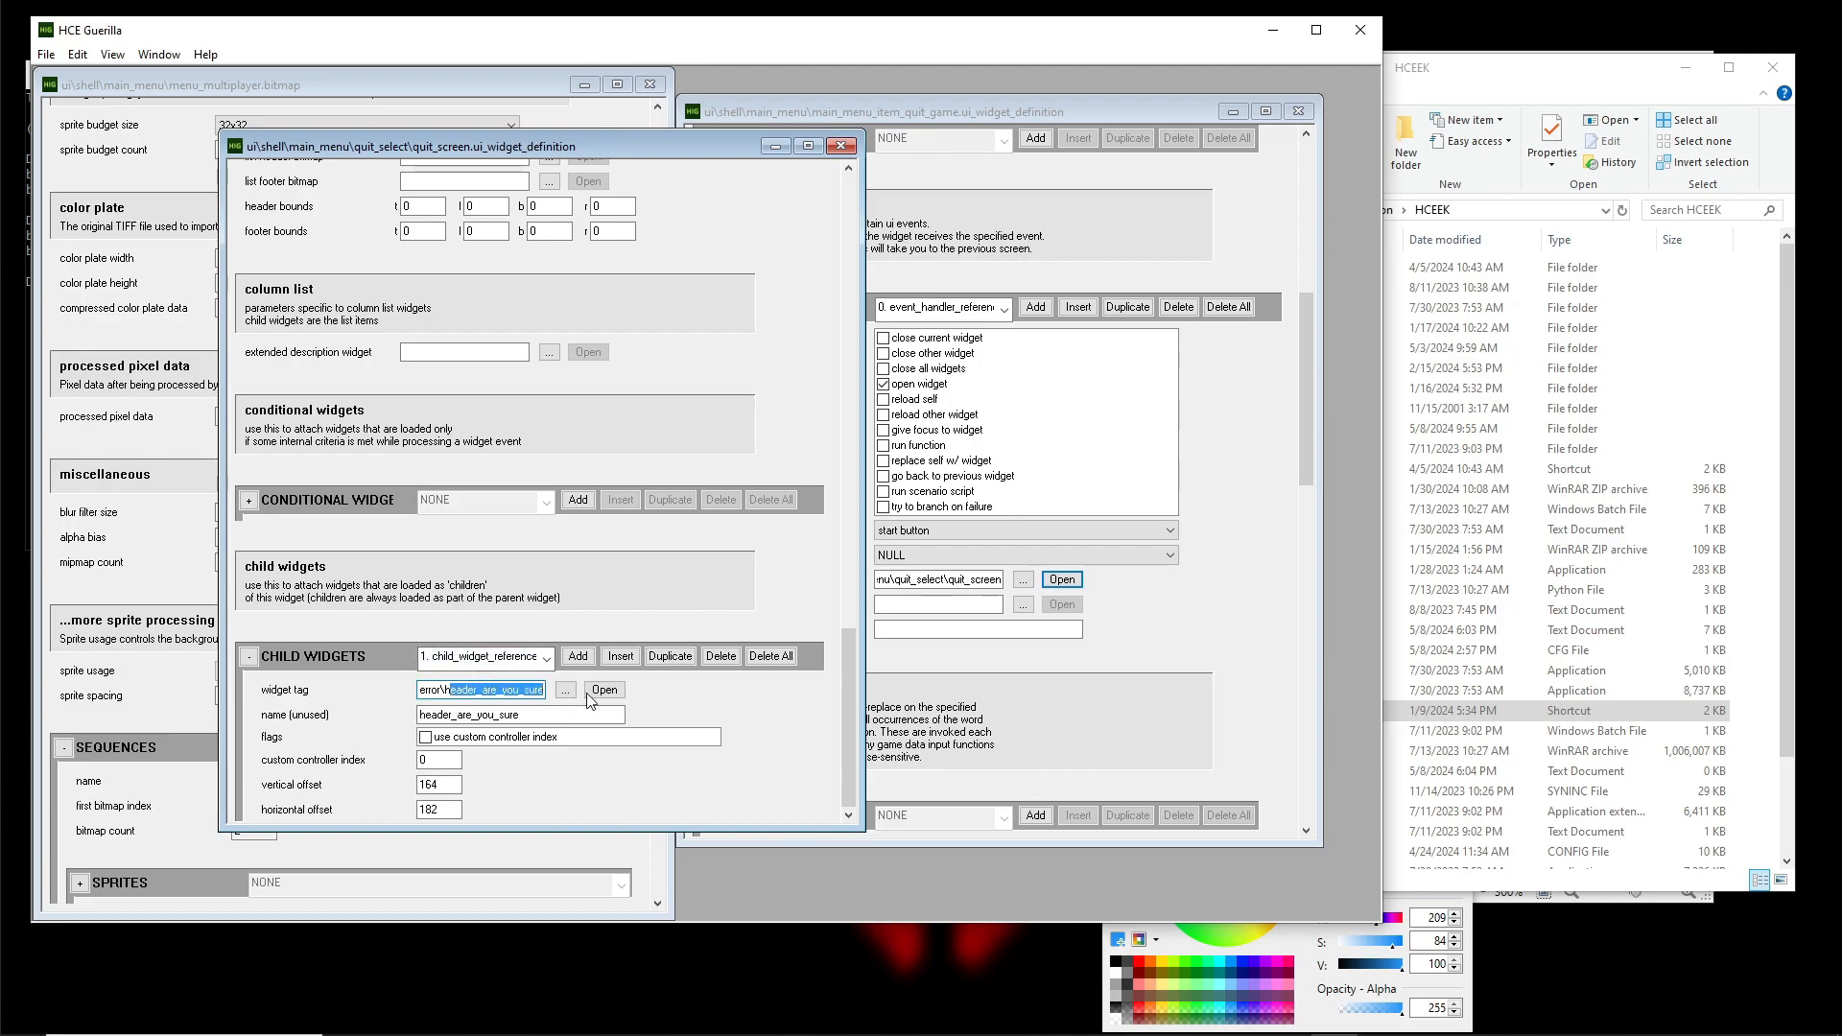
click(604, 690)
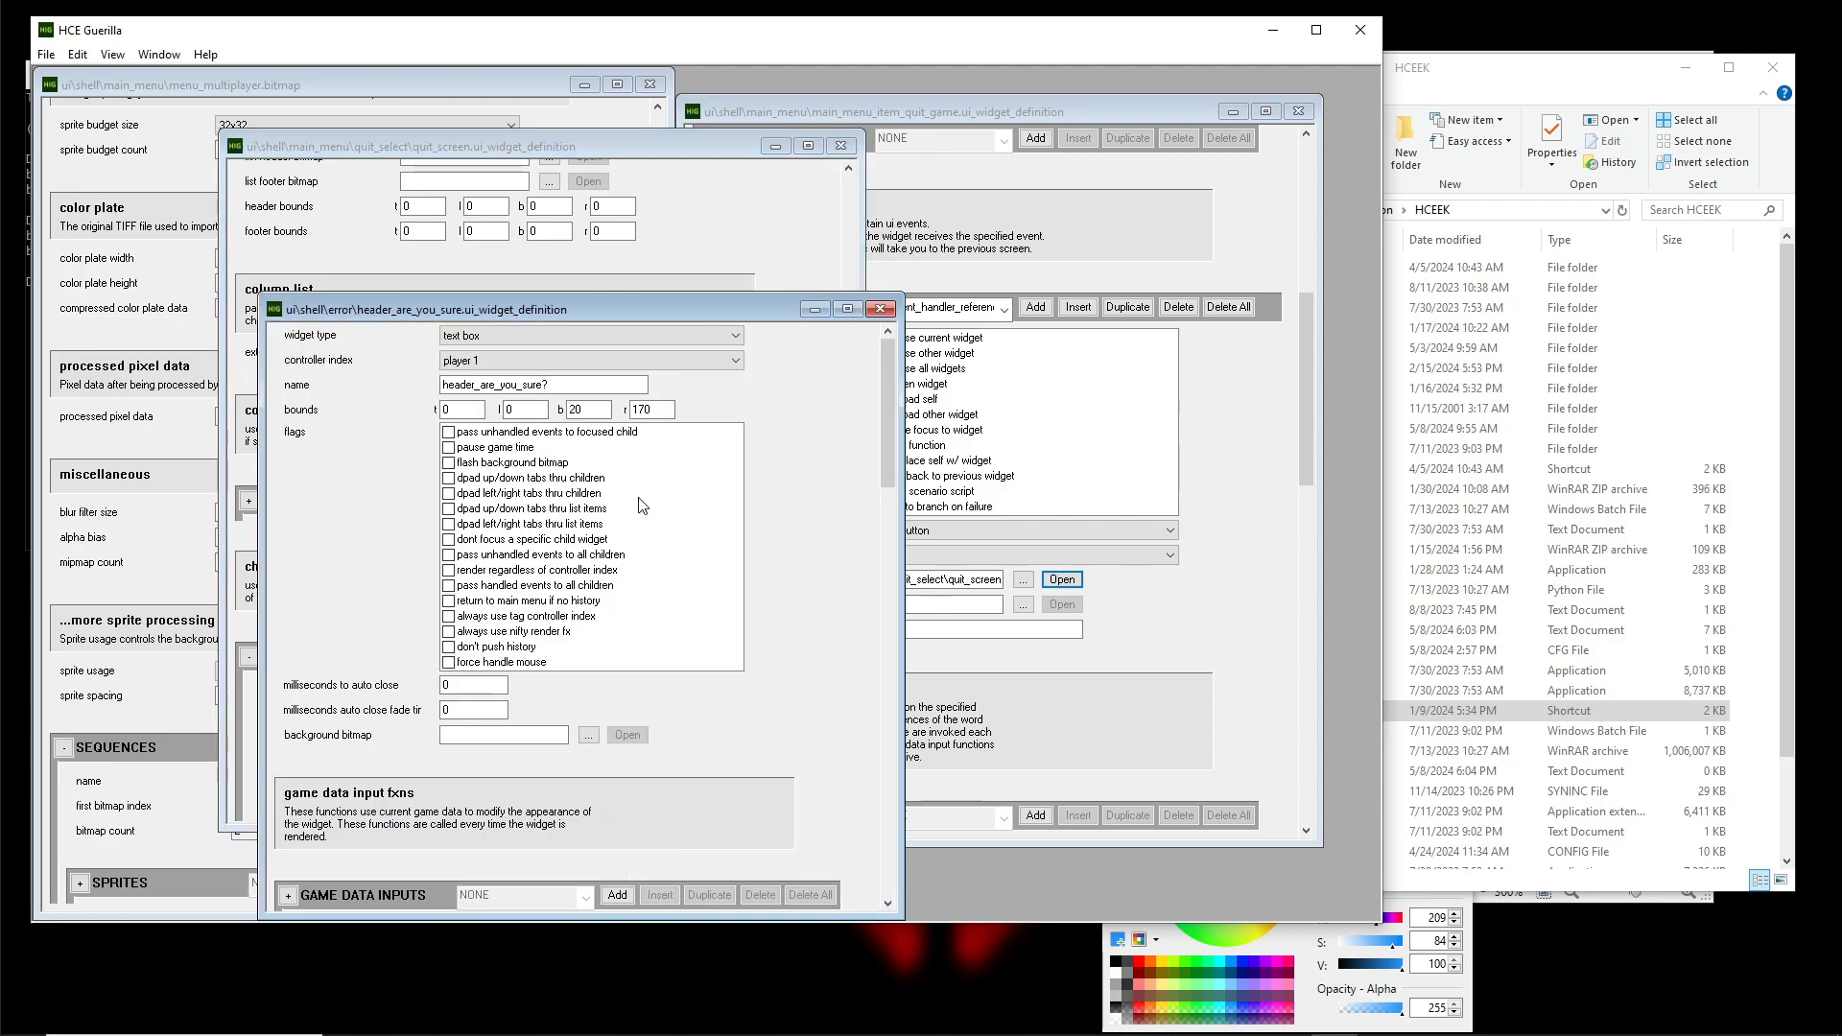
drag(629, 319, 1063, 235)
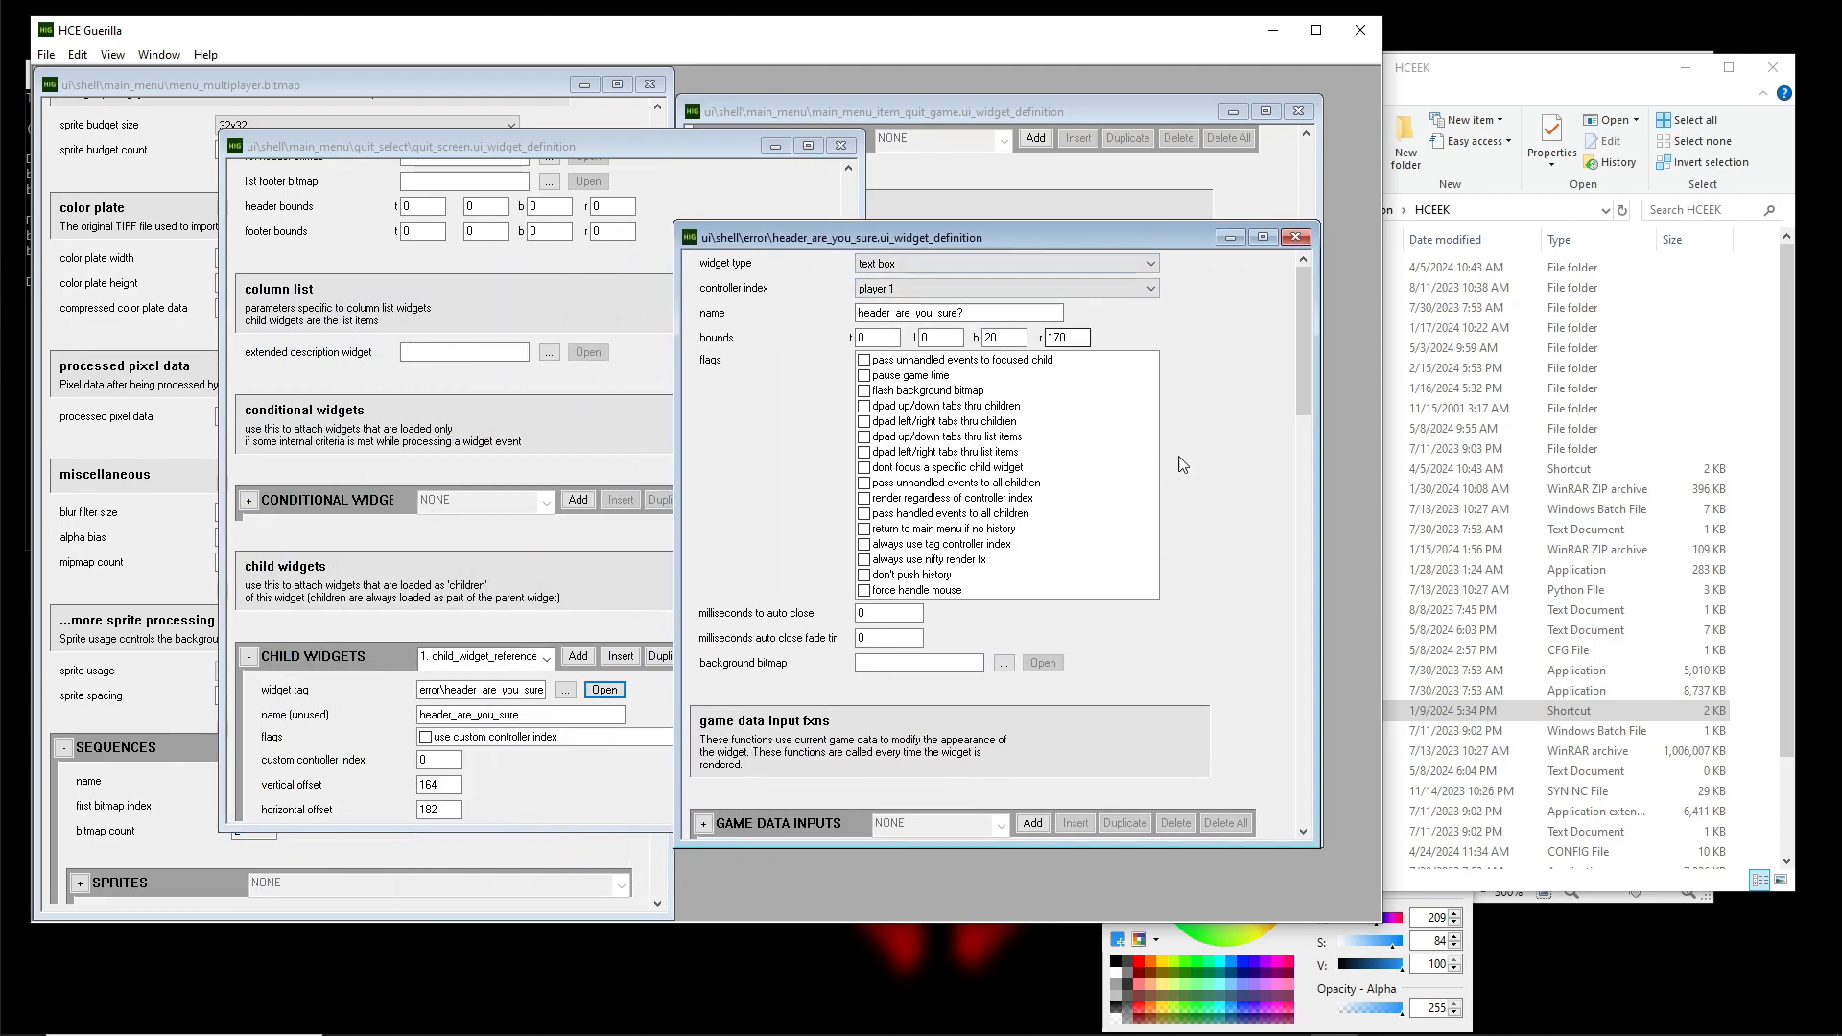
Examine the header_are_you_sure widget's sections and name, and close the tag
scroll(1252, 482, down, 10)
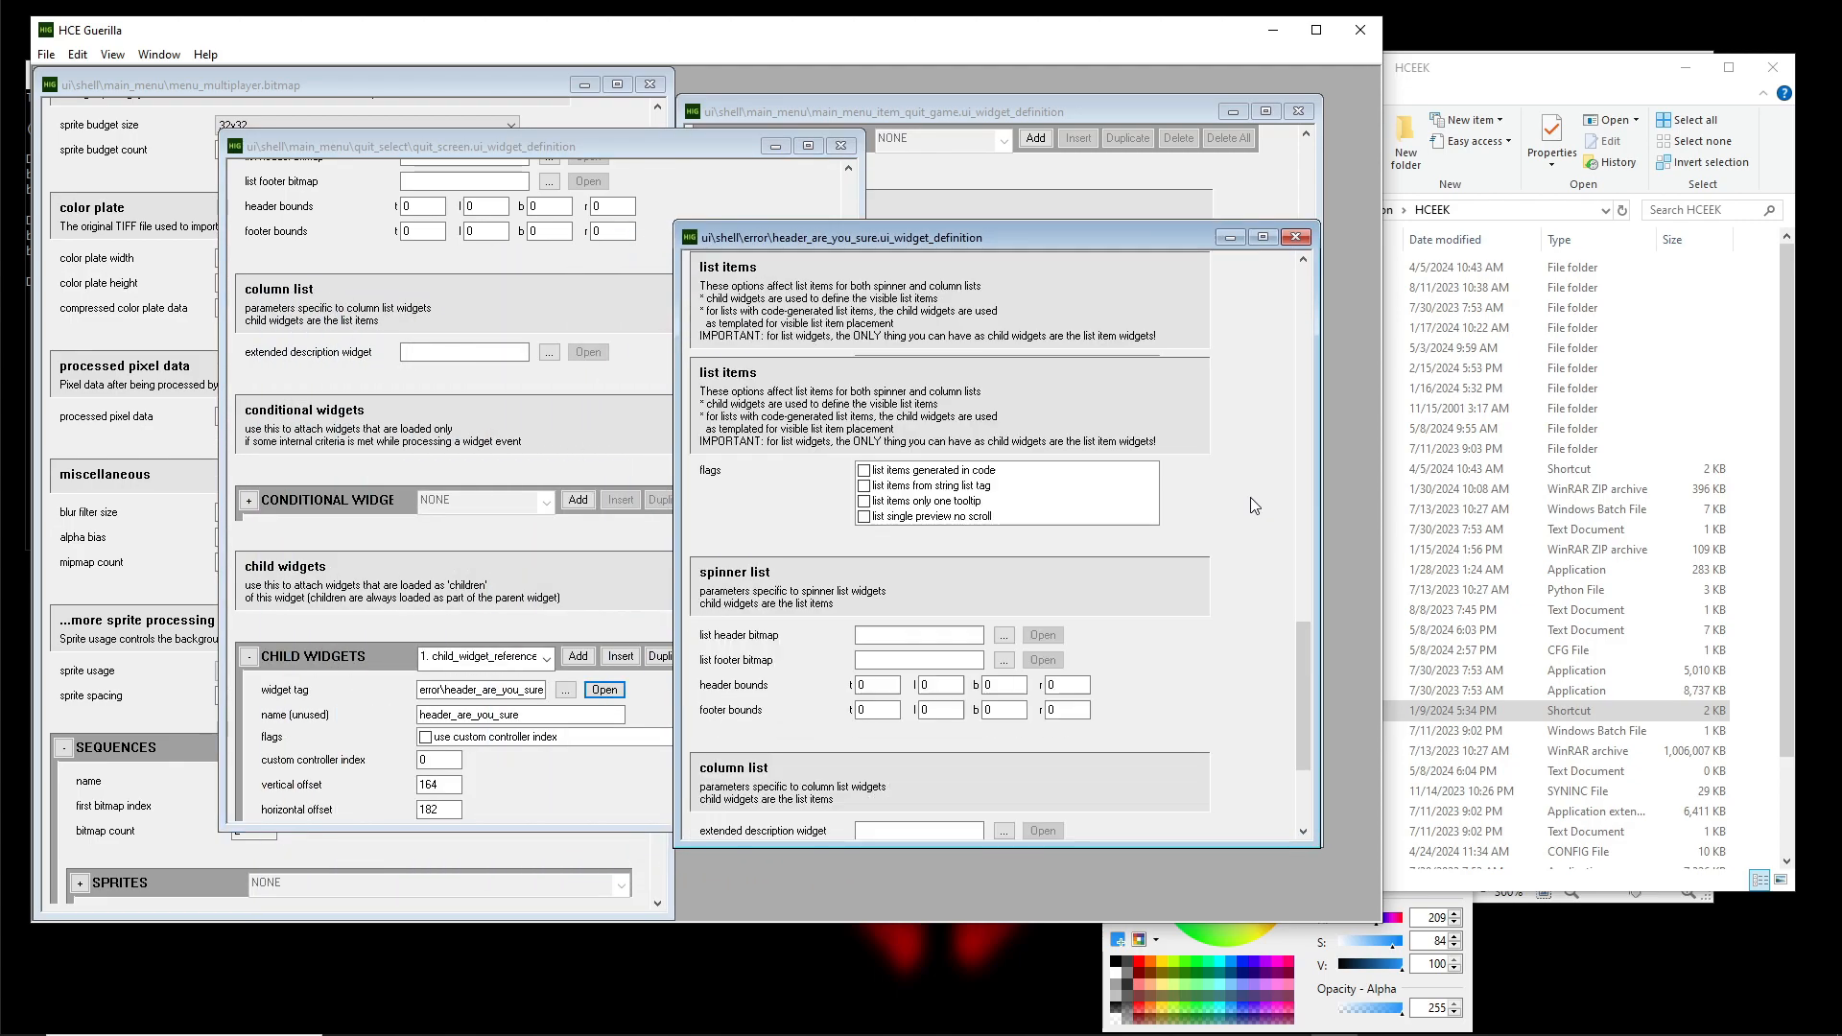
scroll(1254, 505, up, 8)
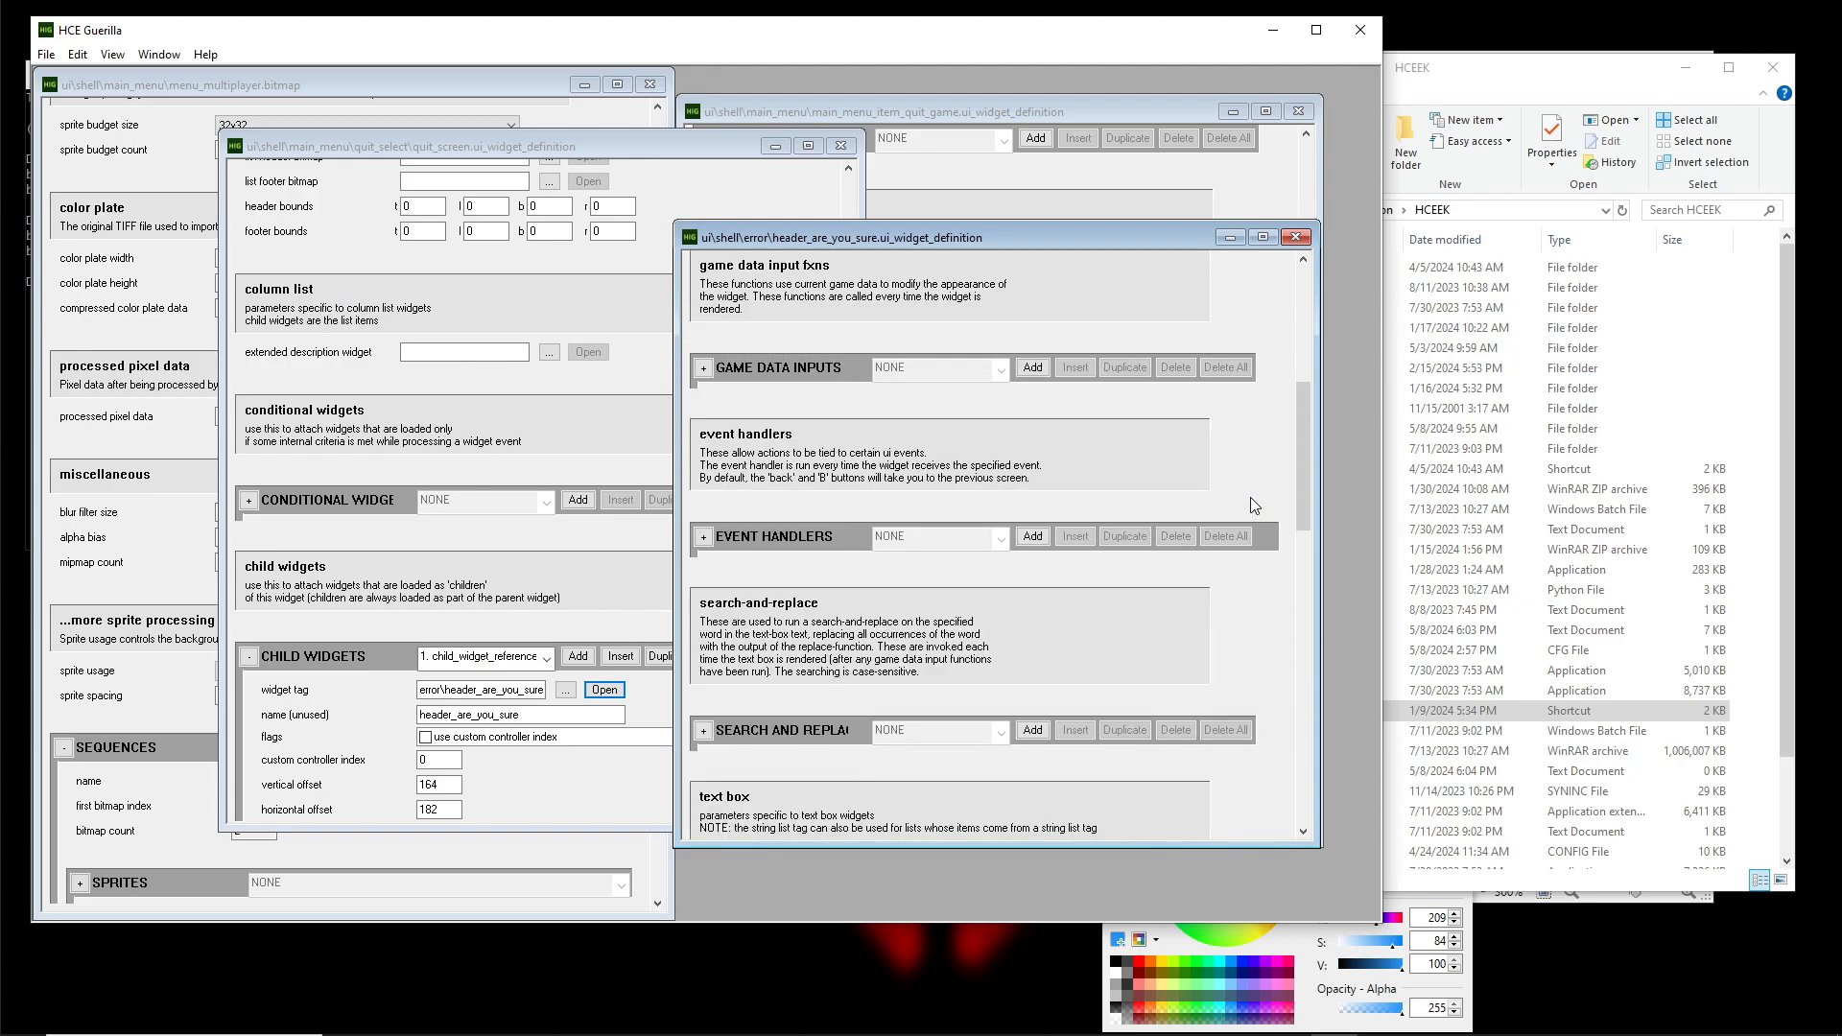
scroll(1254, 505, up, 3)
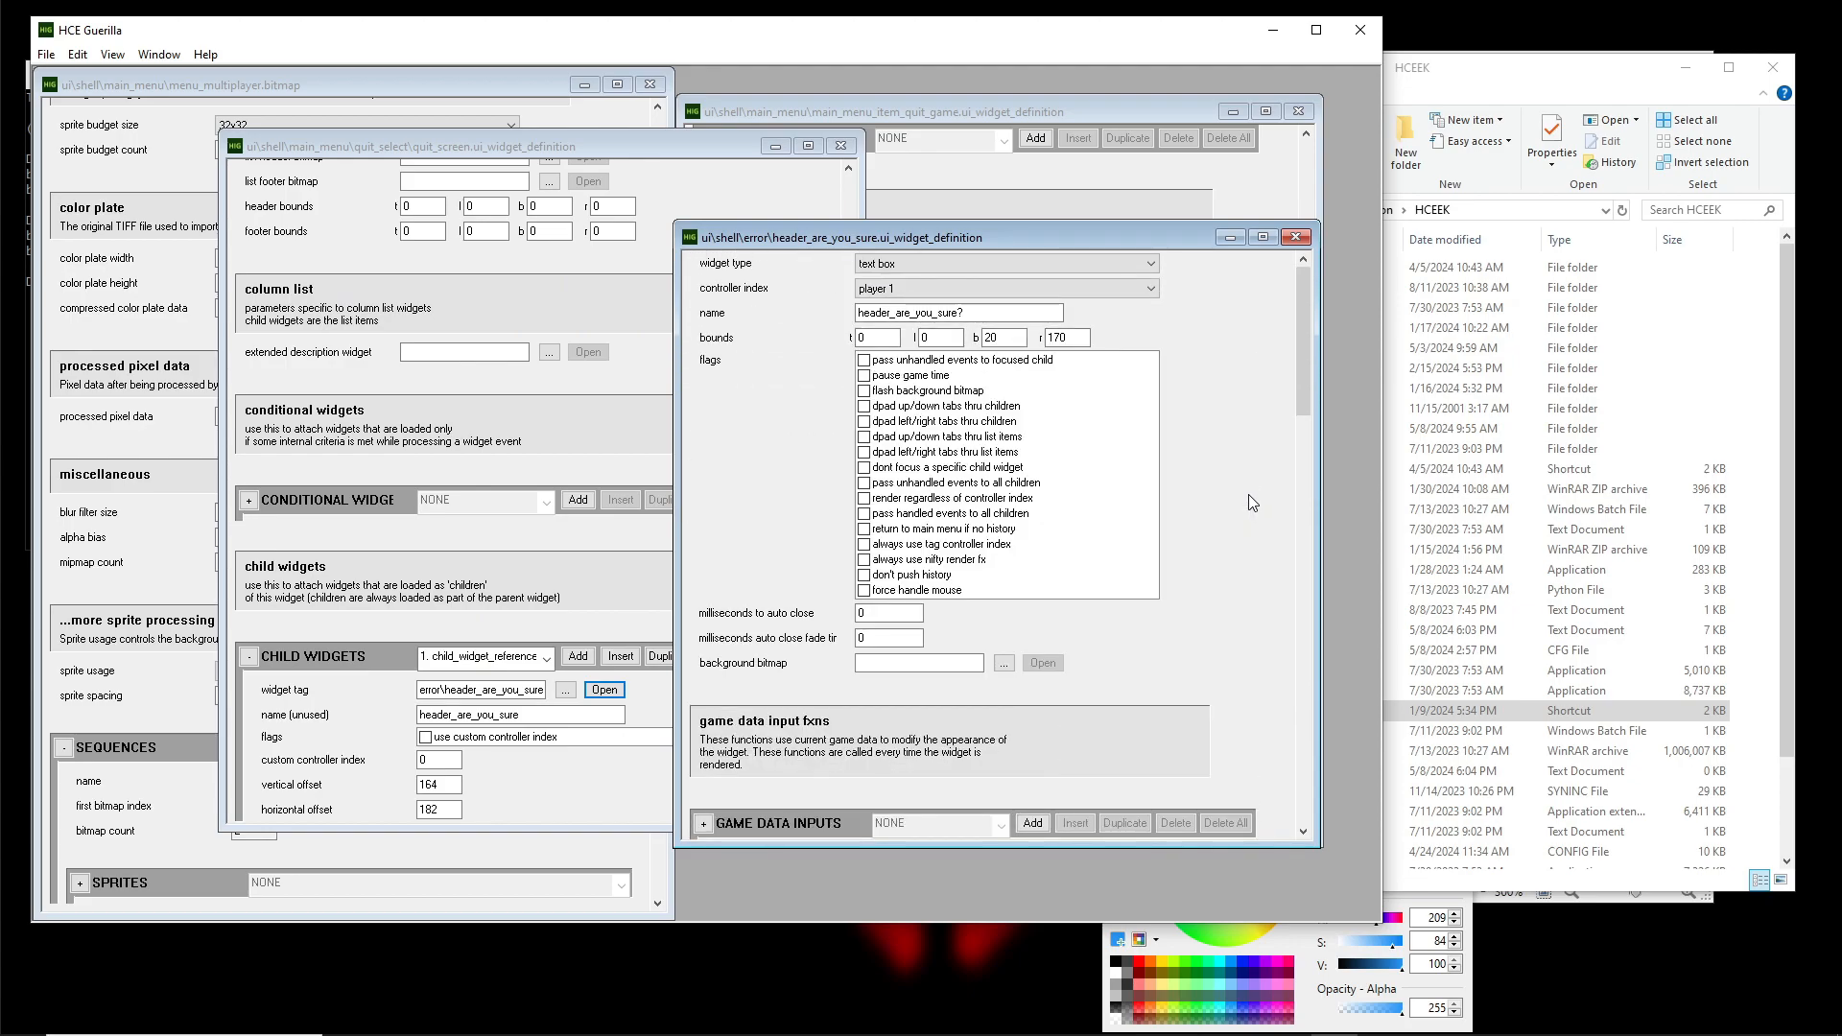
drag(968, 313, 825, 307)
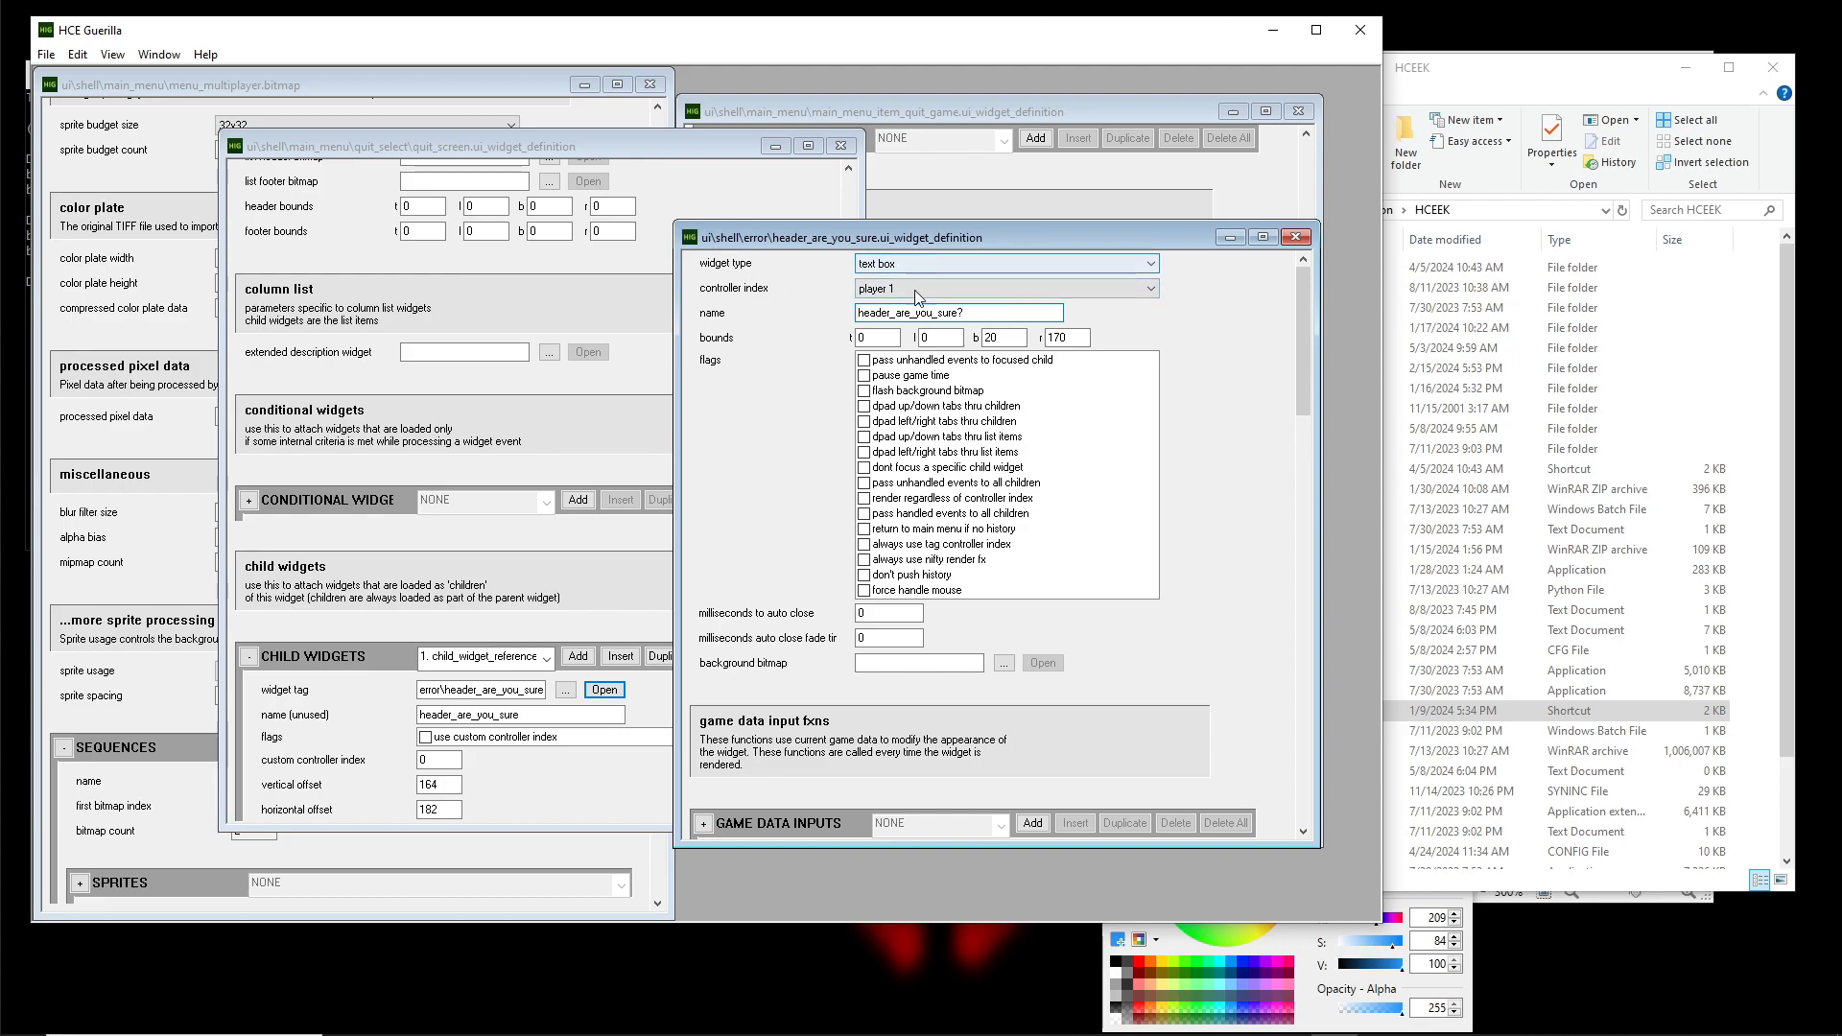
click(1294, 238)
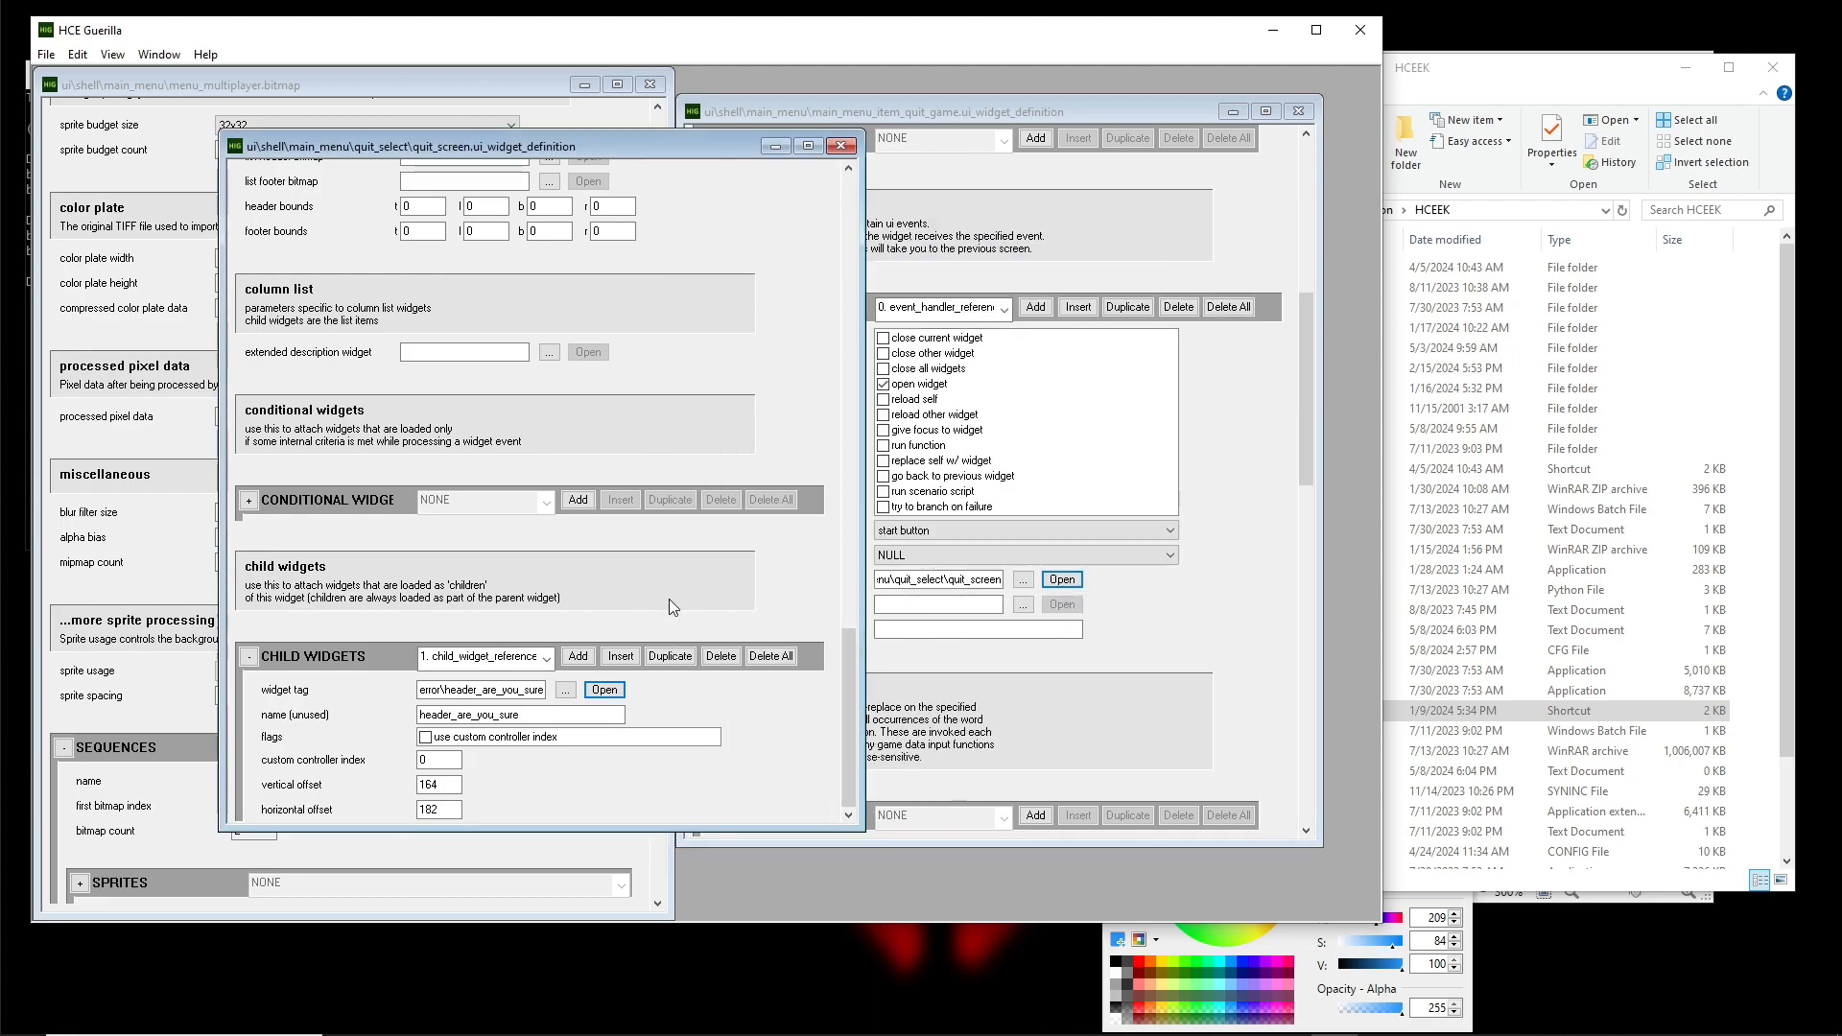
Open the quit_button_bar widget from entry 0 of the quit screen's child widgets and move its window clear
scroll(508, 659, up, 1)
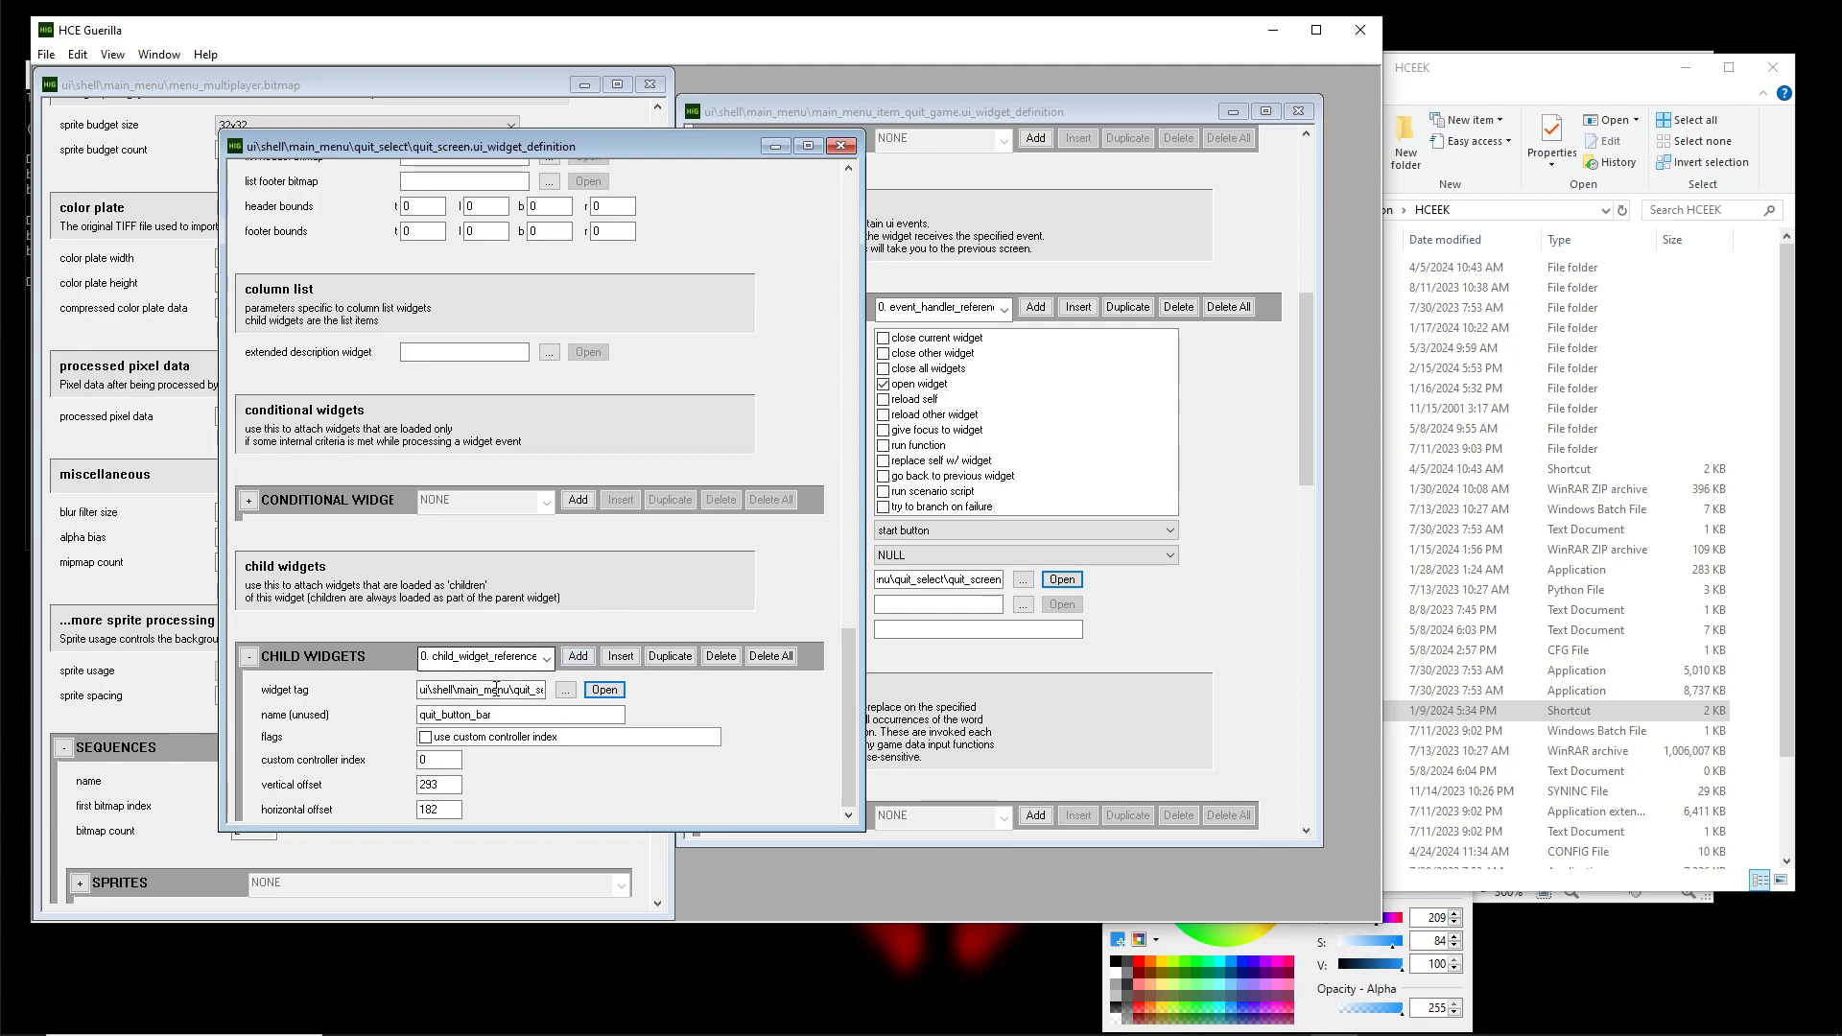
click(597, 701)
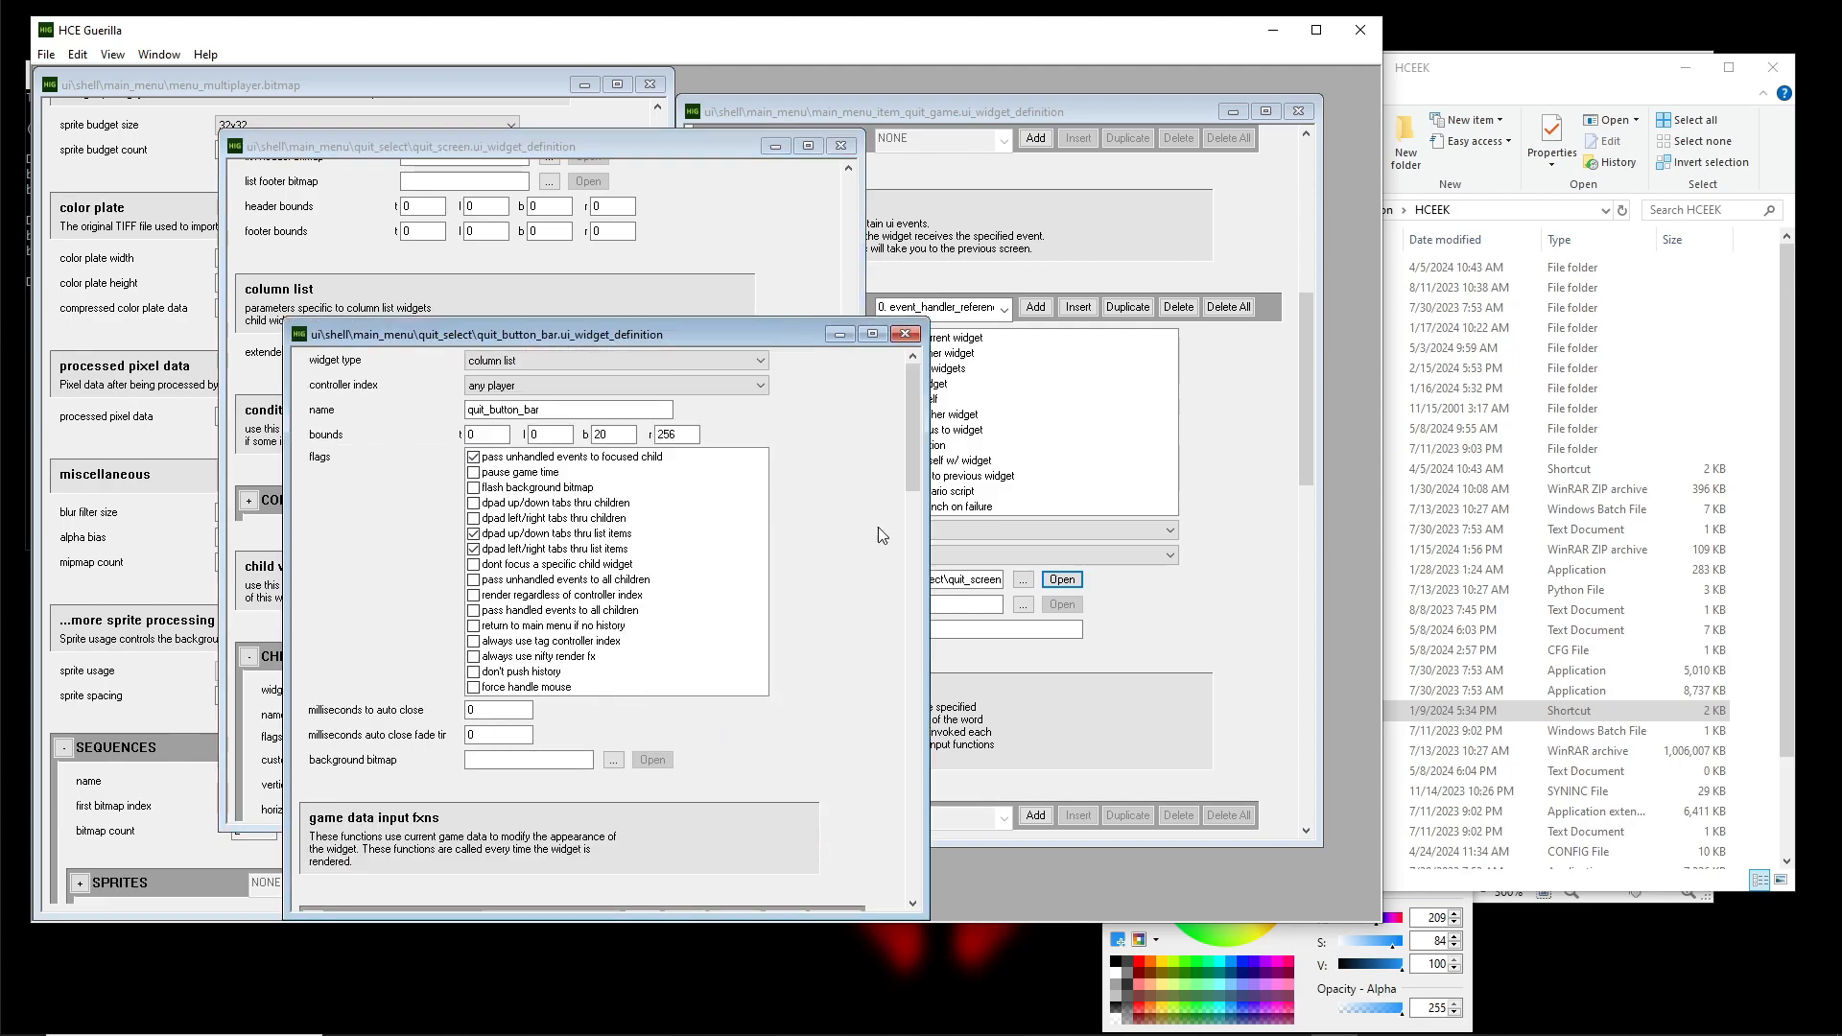
drag(688, 336, 1068, 240)
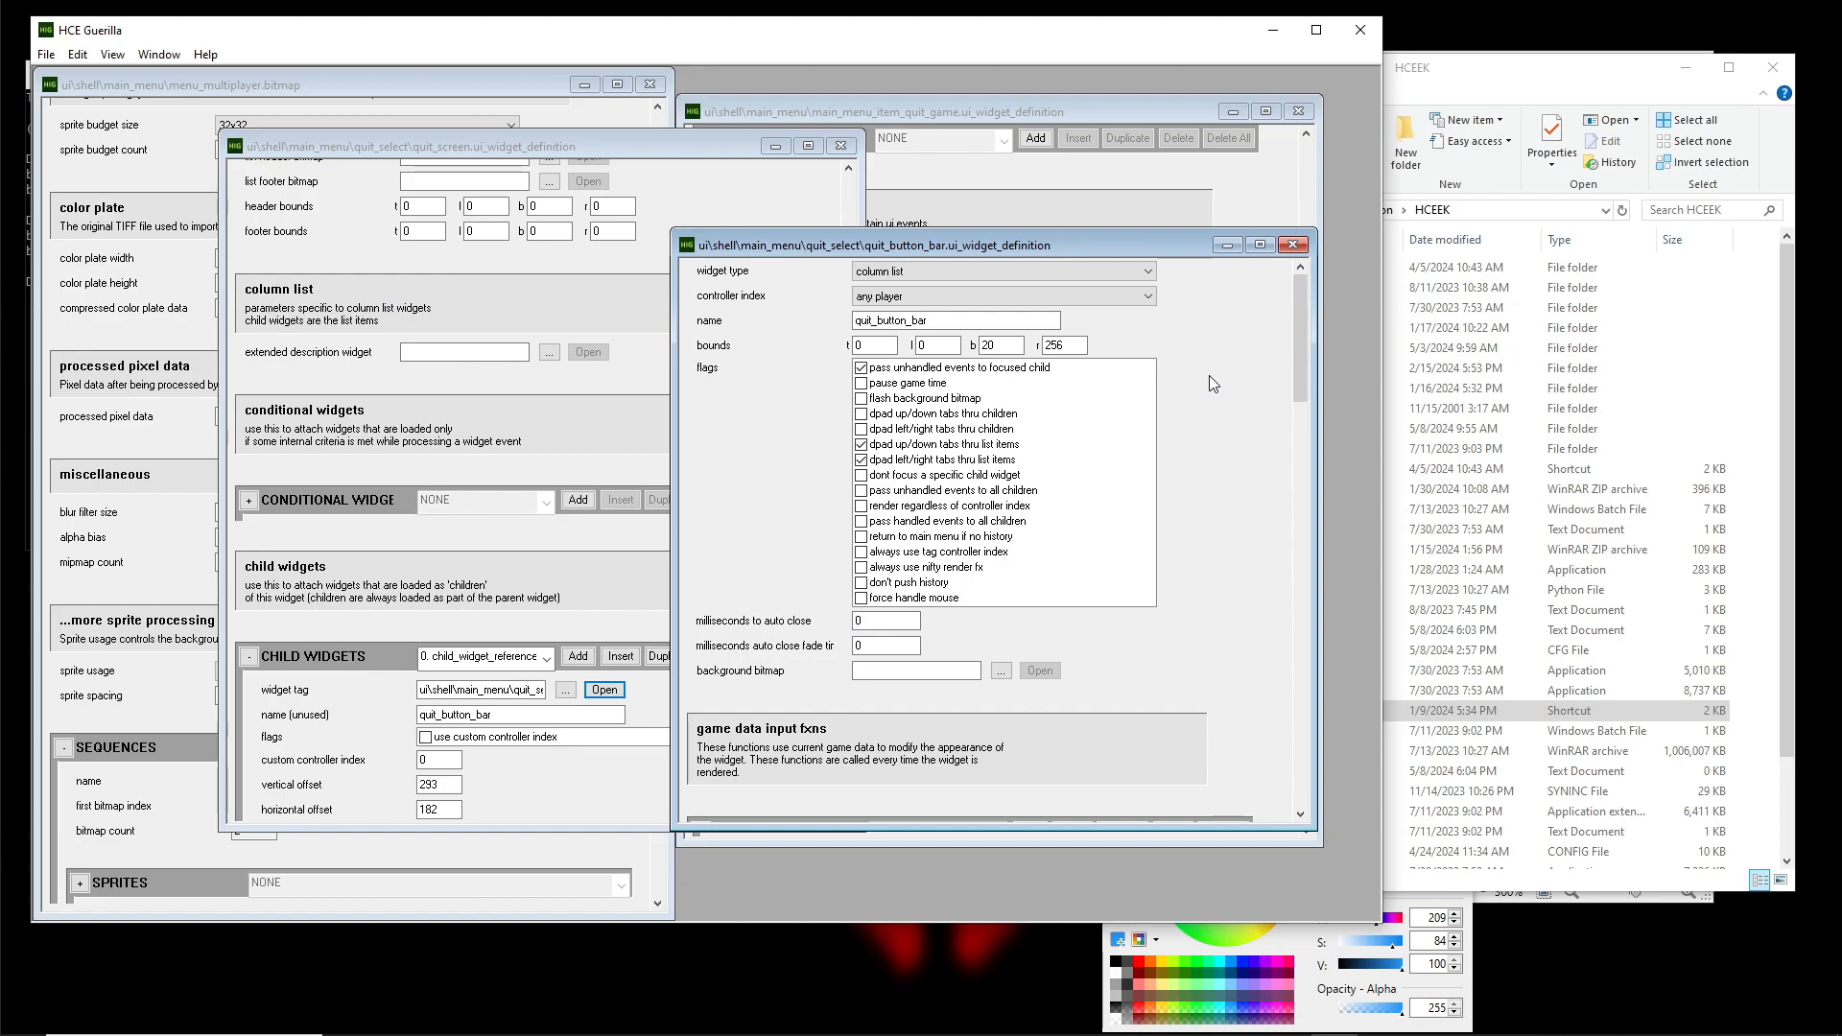
Review the quit_button_bar settings and inspect the quit_button_ok tag reference in its child widgets
scroll(1257, 355, down, 5)
scroll(1257, 355, up, 5)
scroll(1236, 470, down, 15)
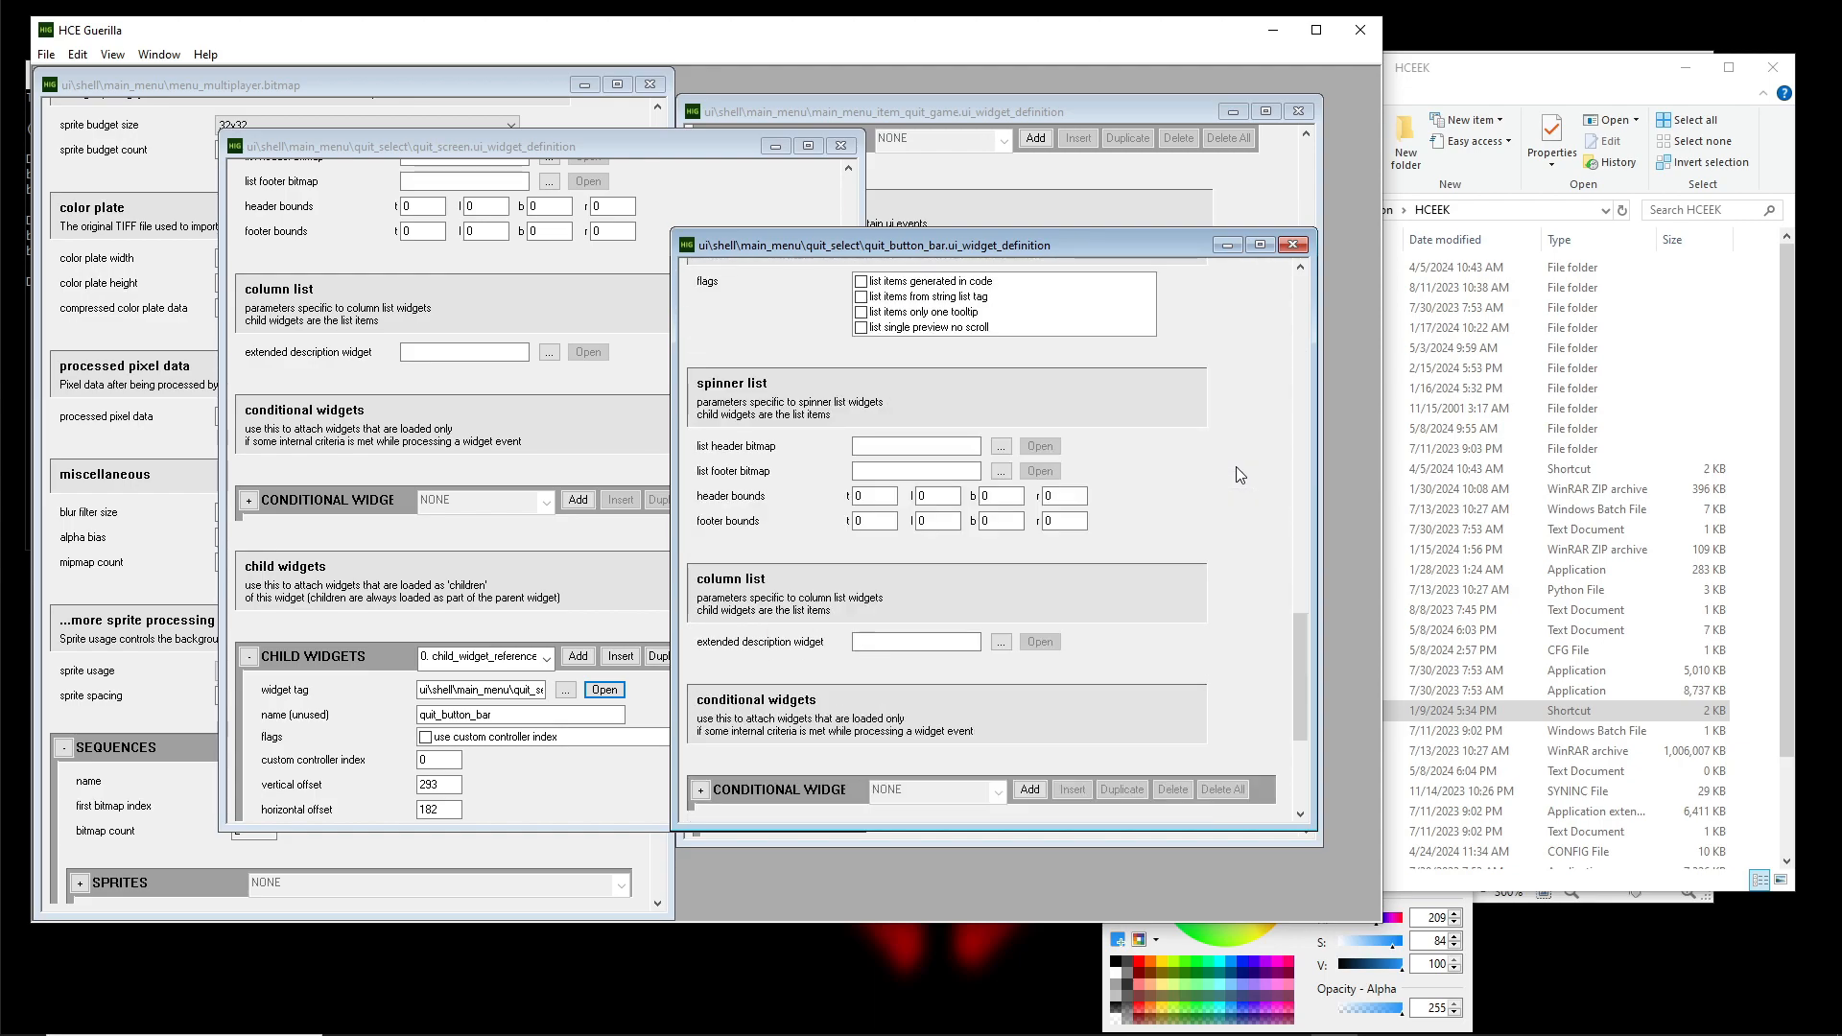
scroll(1237, 473, down, 5)
click(939, 658)
click(923, 684)
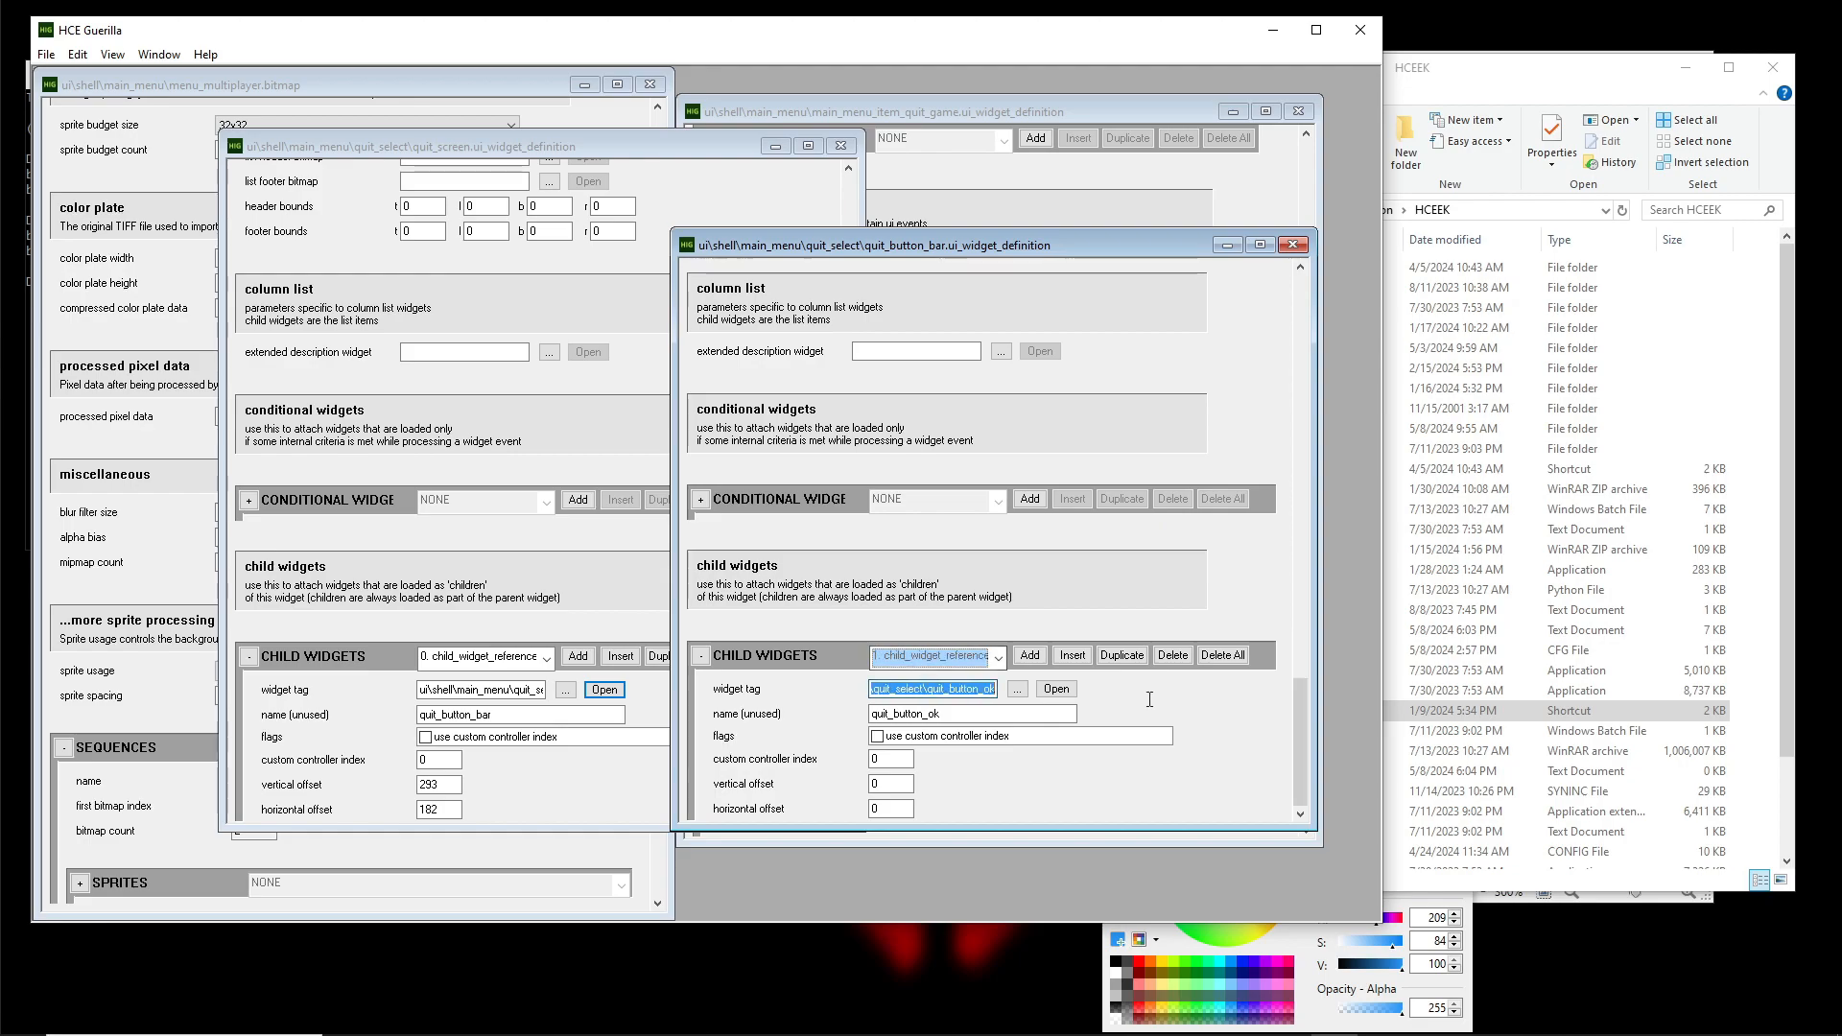
Open the common_button_back widget from entry 0 of the quit button bar's child widgets and reposition its window
click(946, 661)
click(946, 661)
click(943, 662)
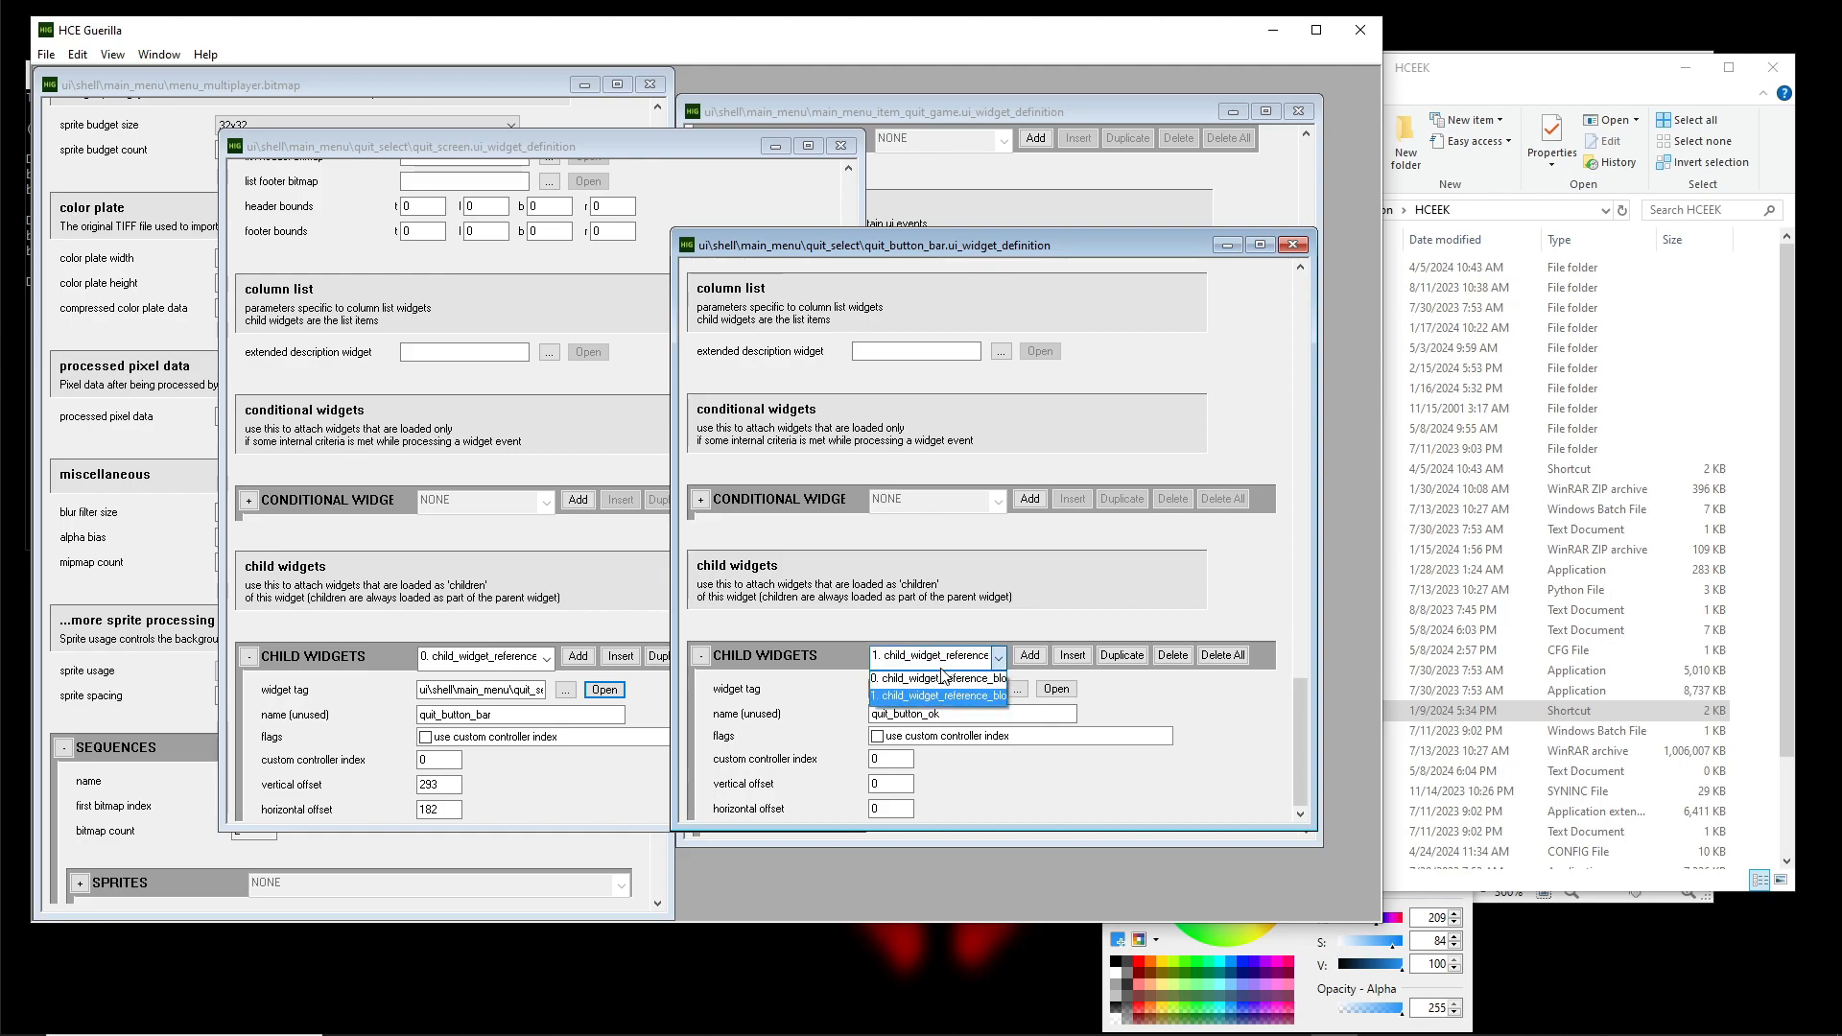
click(941, 677)
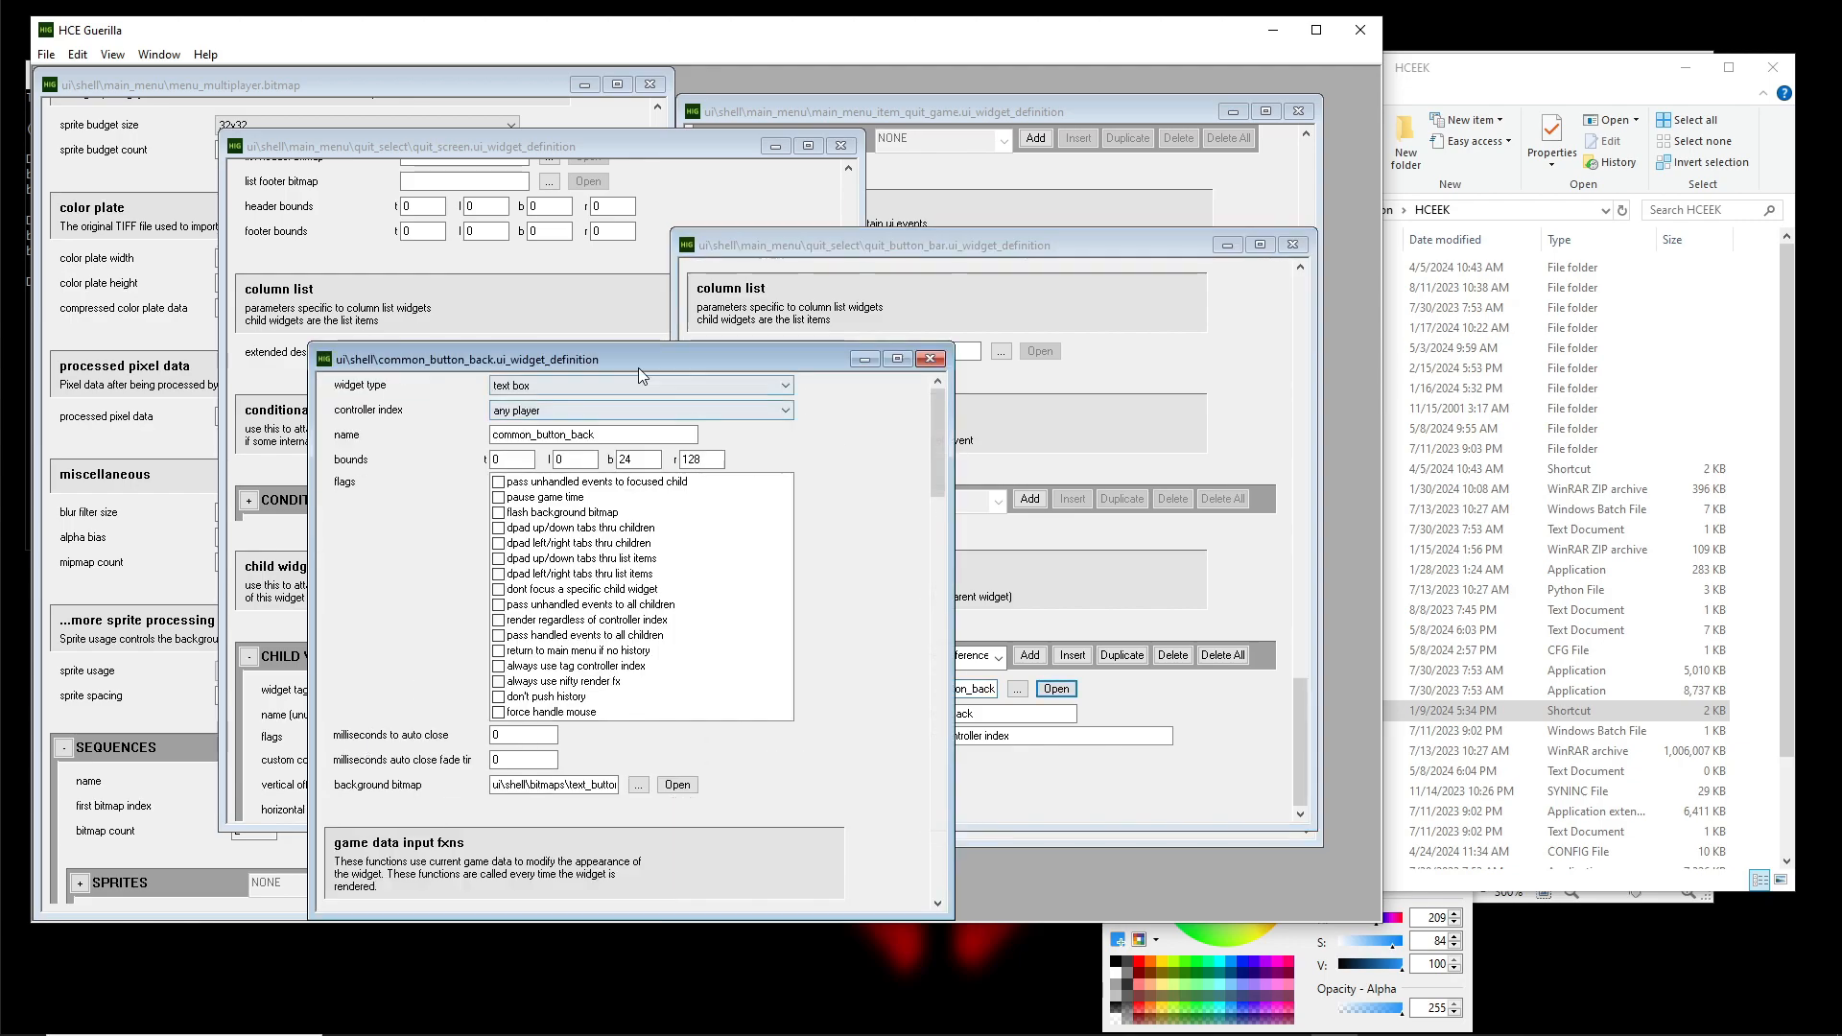
drag(769, 366, 991, 225)
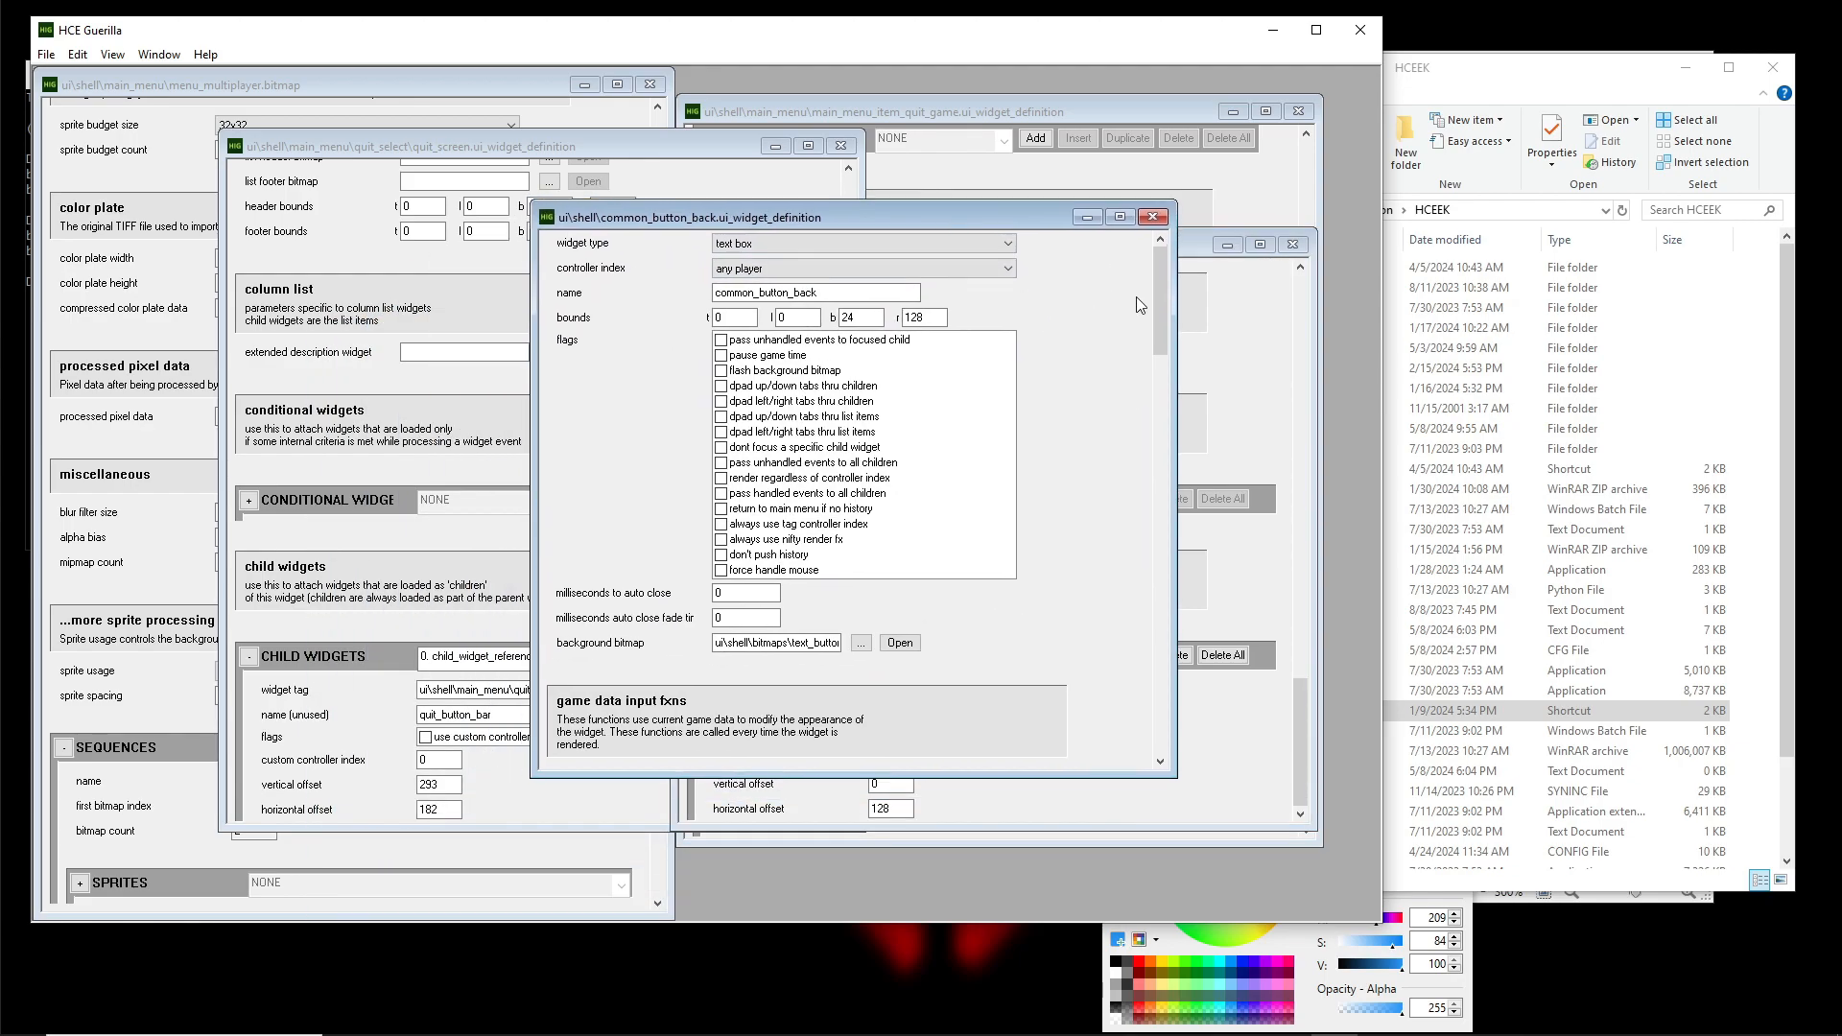
Examine the event handlers of the common_button_back widget
scroll(1120, 331, down, 6)
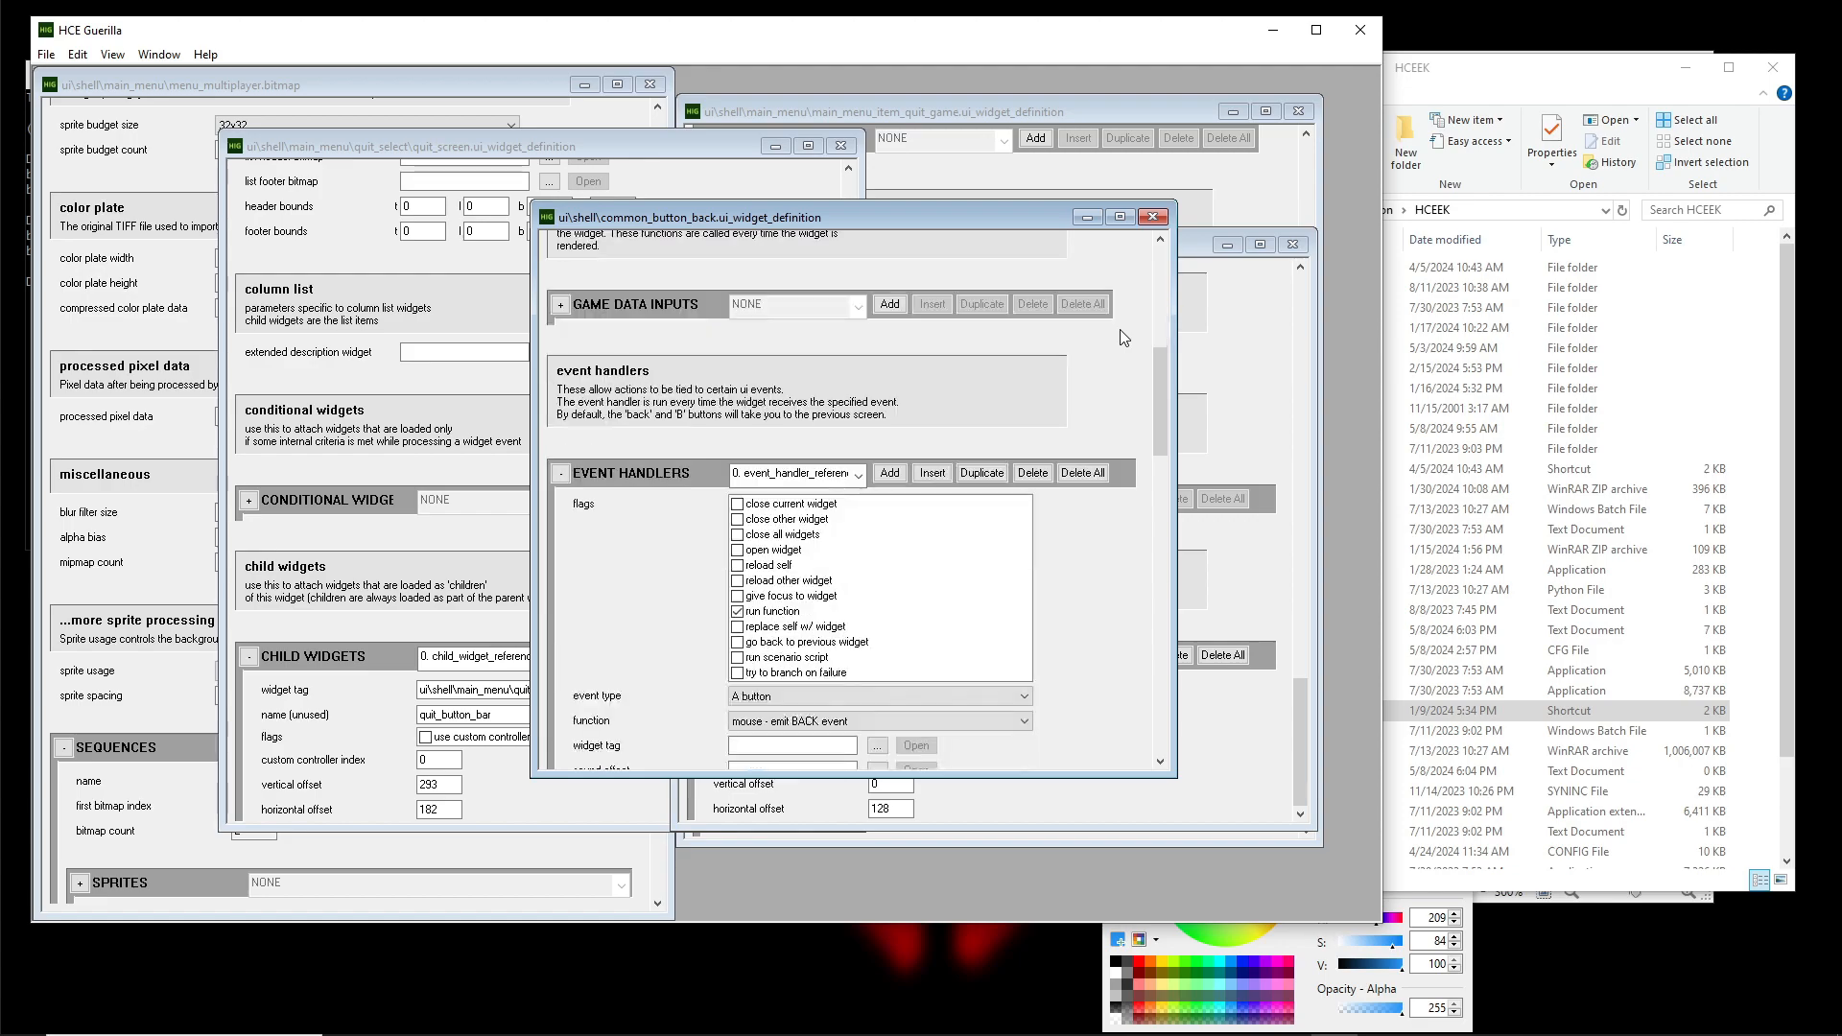
click(789, 357)
click(789, 357)
scroll(788, 357, down, 2)
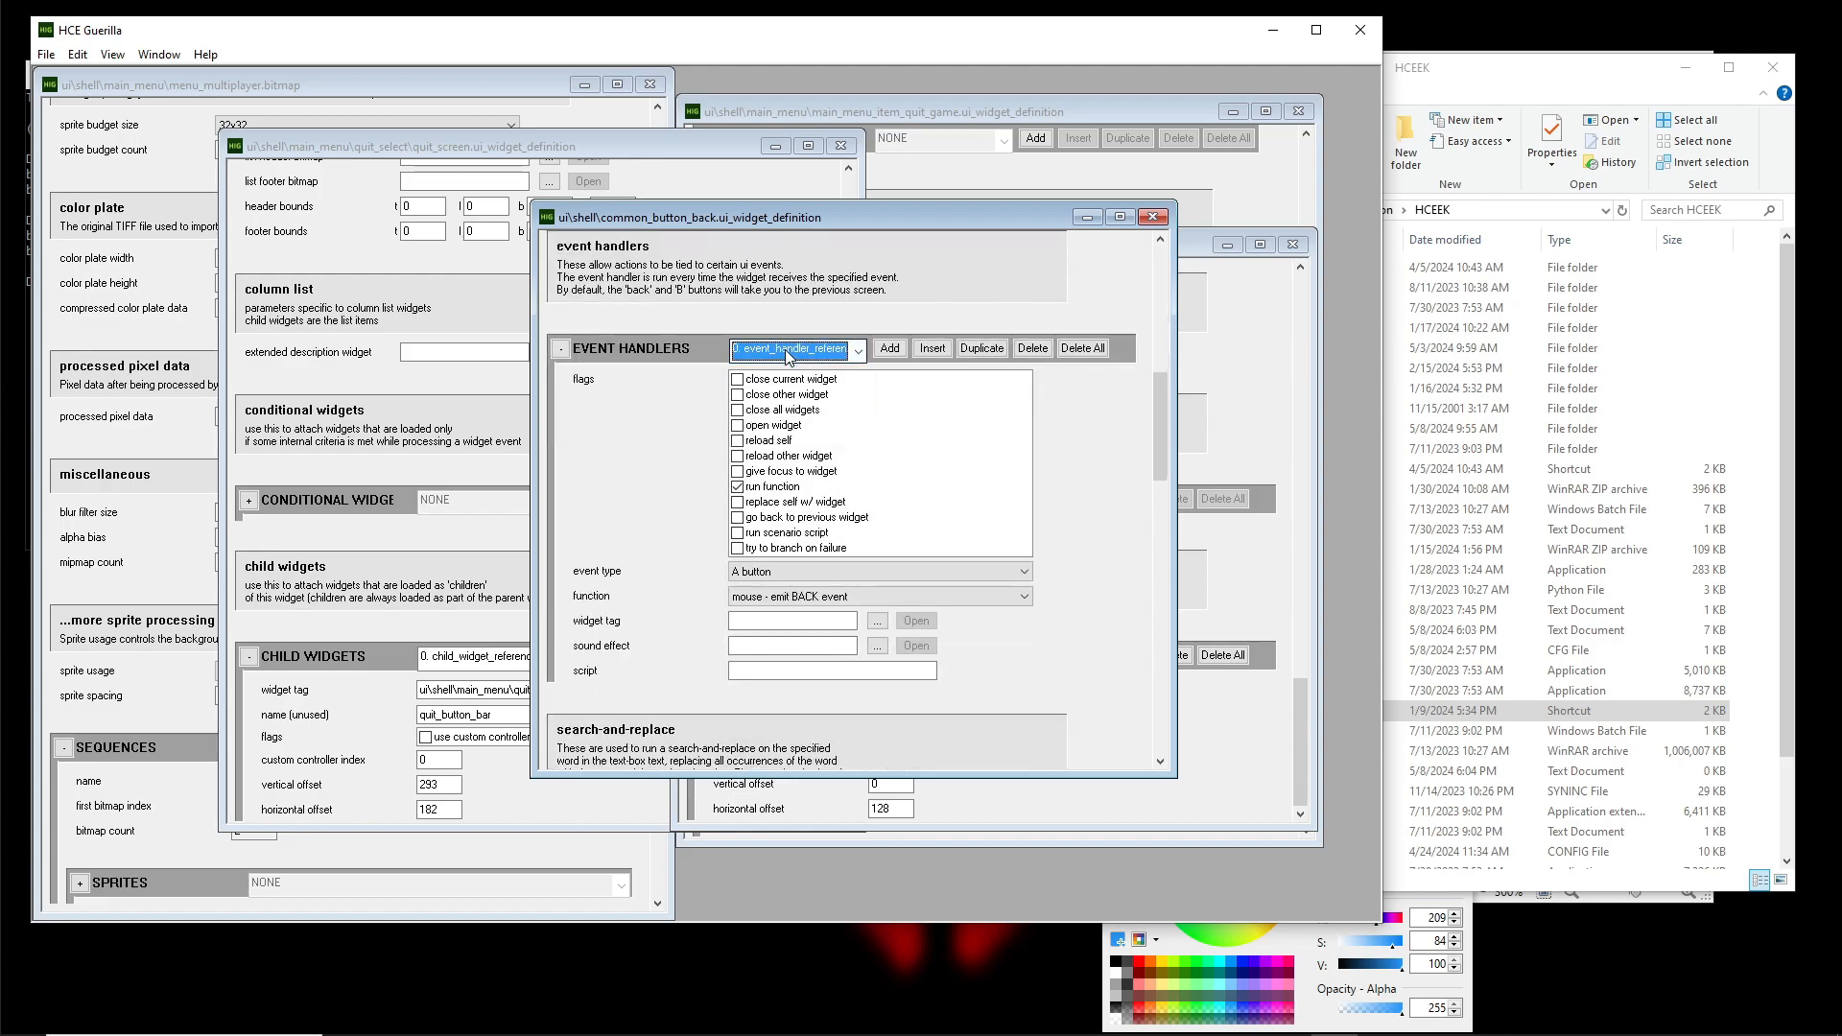
Open the back button's text_button_background bitmap tag and show its bitmaps
drag(1159, 439, 1155, 284)
drag(745, 650, 862, 630)
click(775, 643)
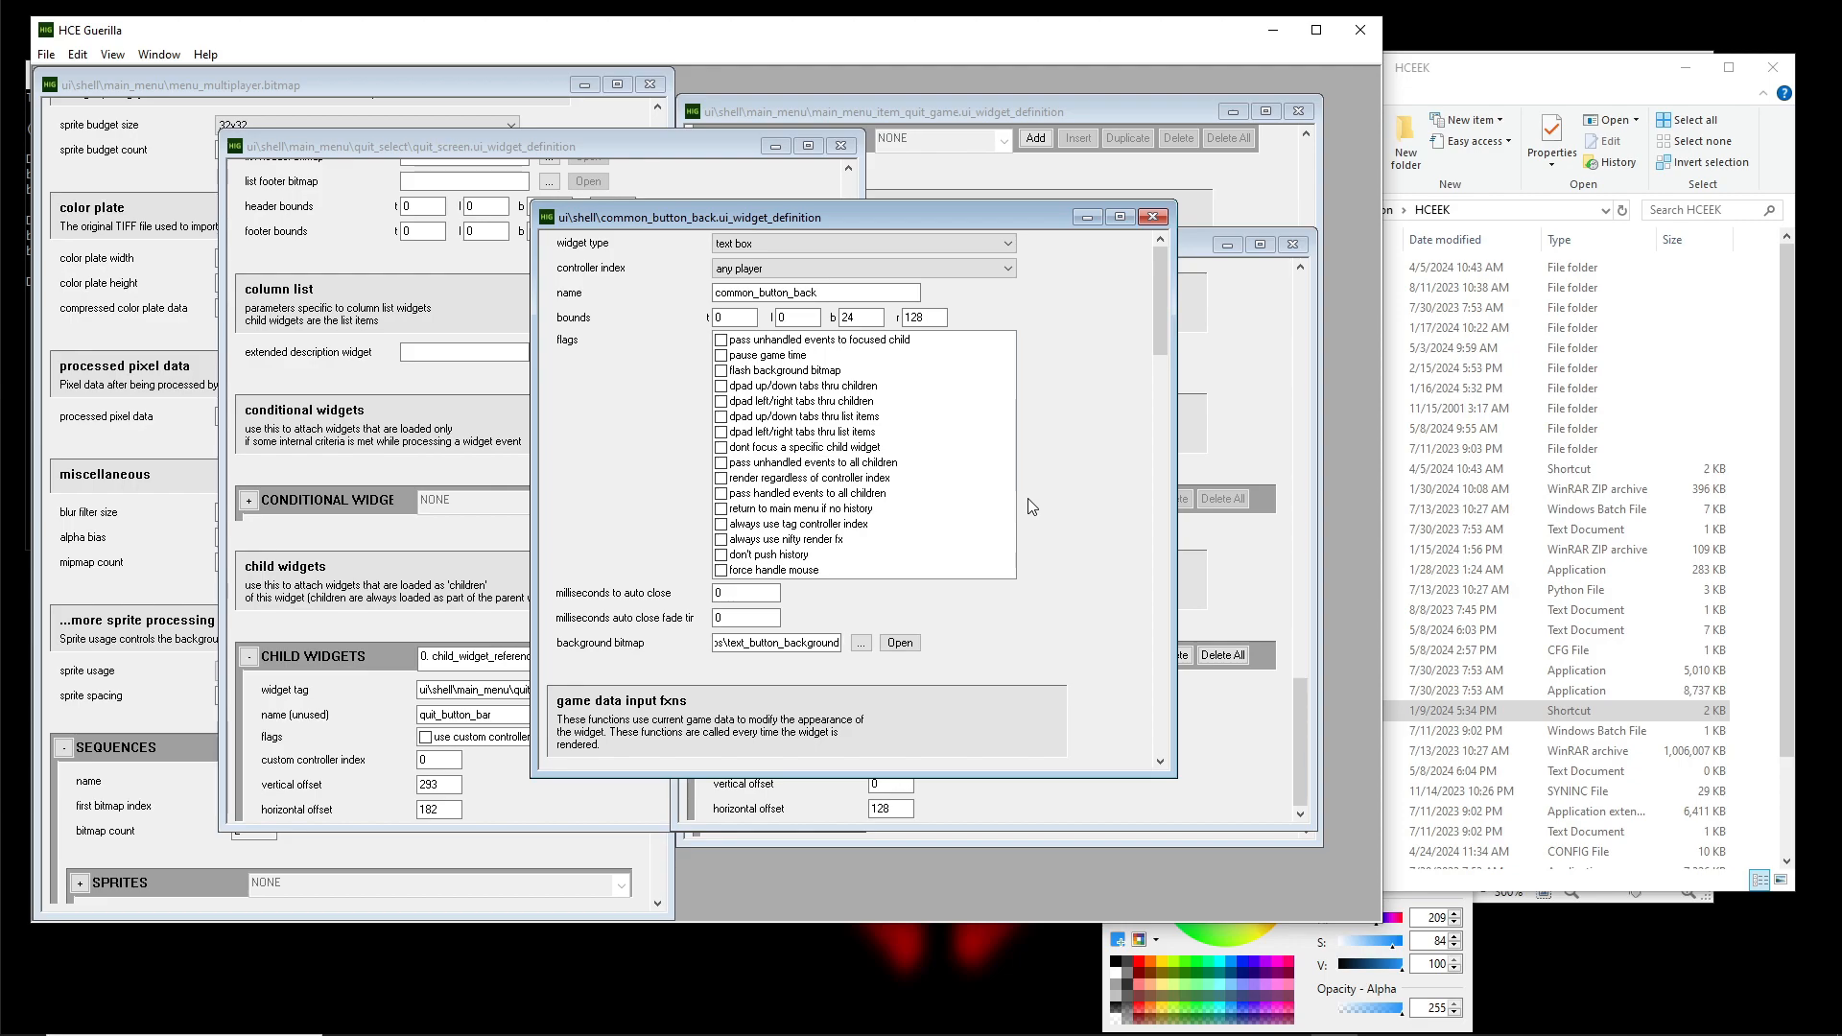
click(901, 643)
click(263, 114)
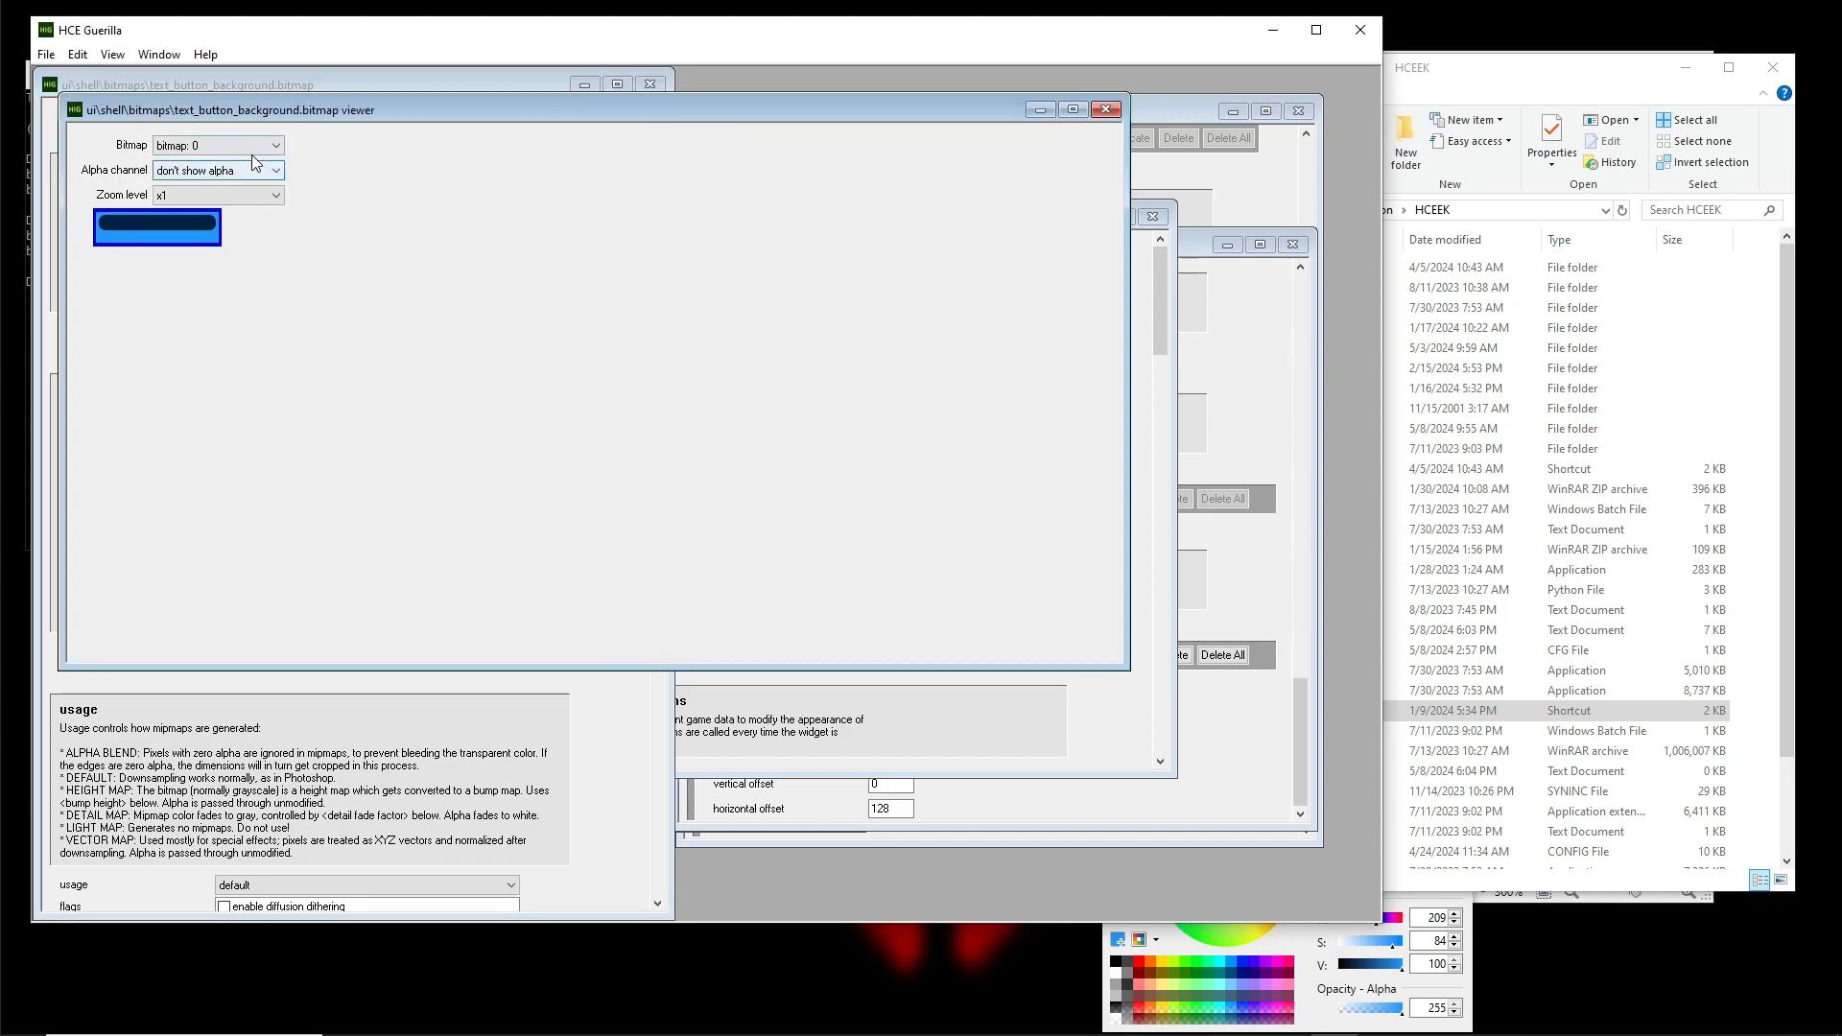
View the text_button_background bitmaps, ending on the source image with alpha shown at x4 zoom
scroll(236, 145, down, 1)
scroll(235, 144, up, 1)
scroll(235, 144, down, 2)
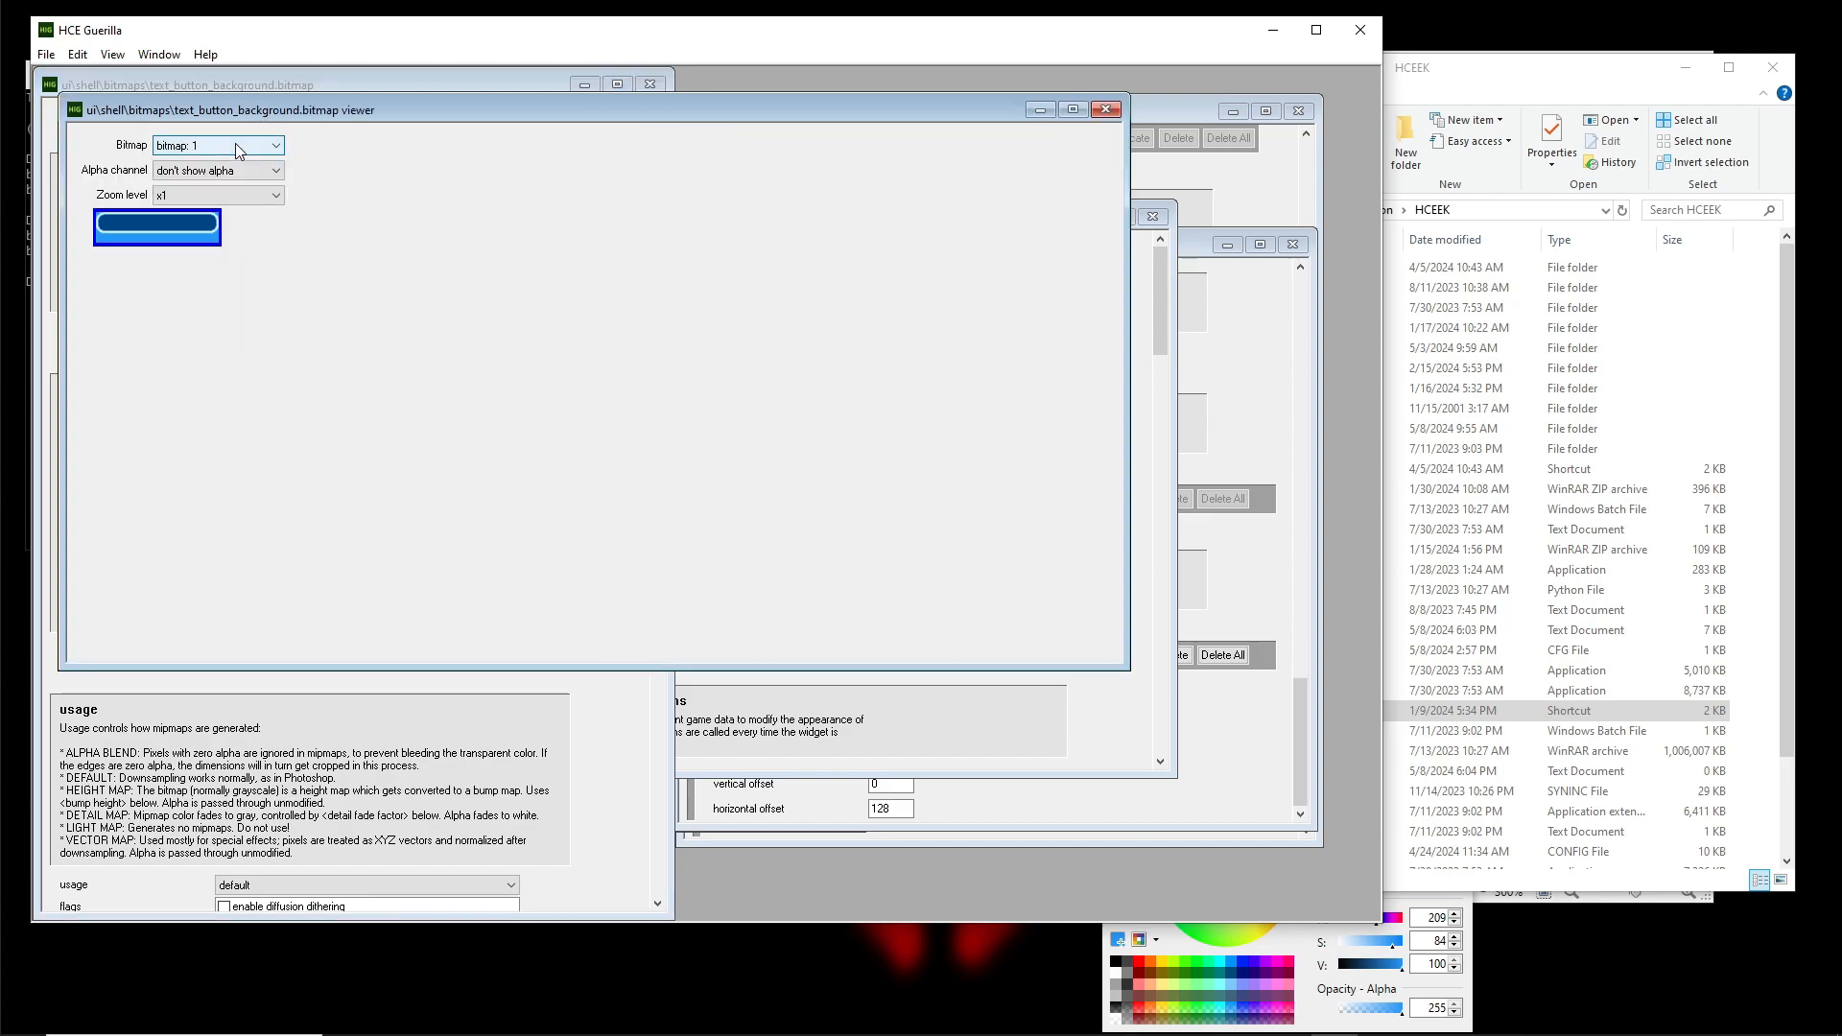
scroll(232, 171, down, 1)
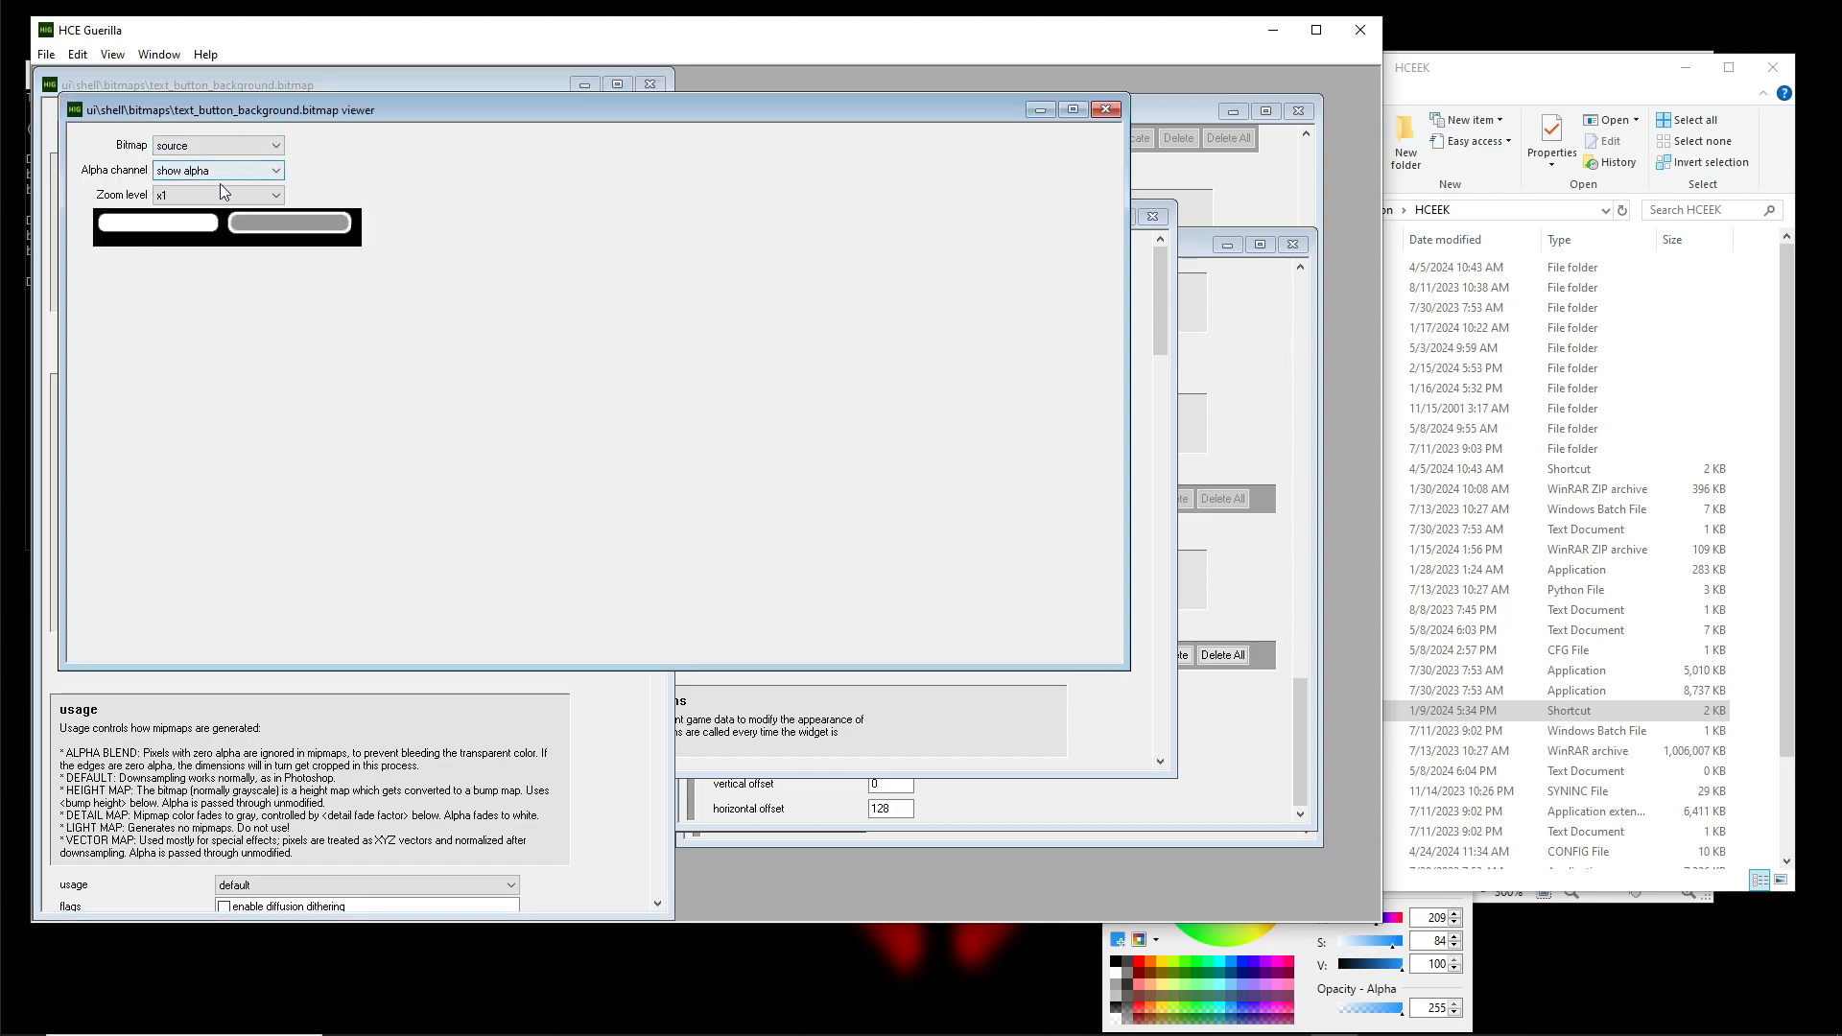
scroll(221, 191, down, 2)
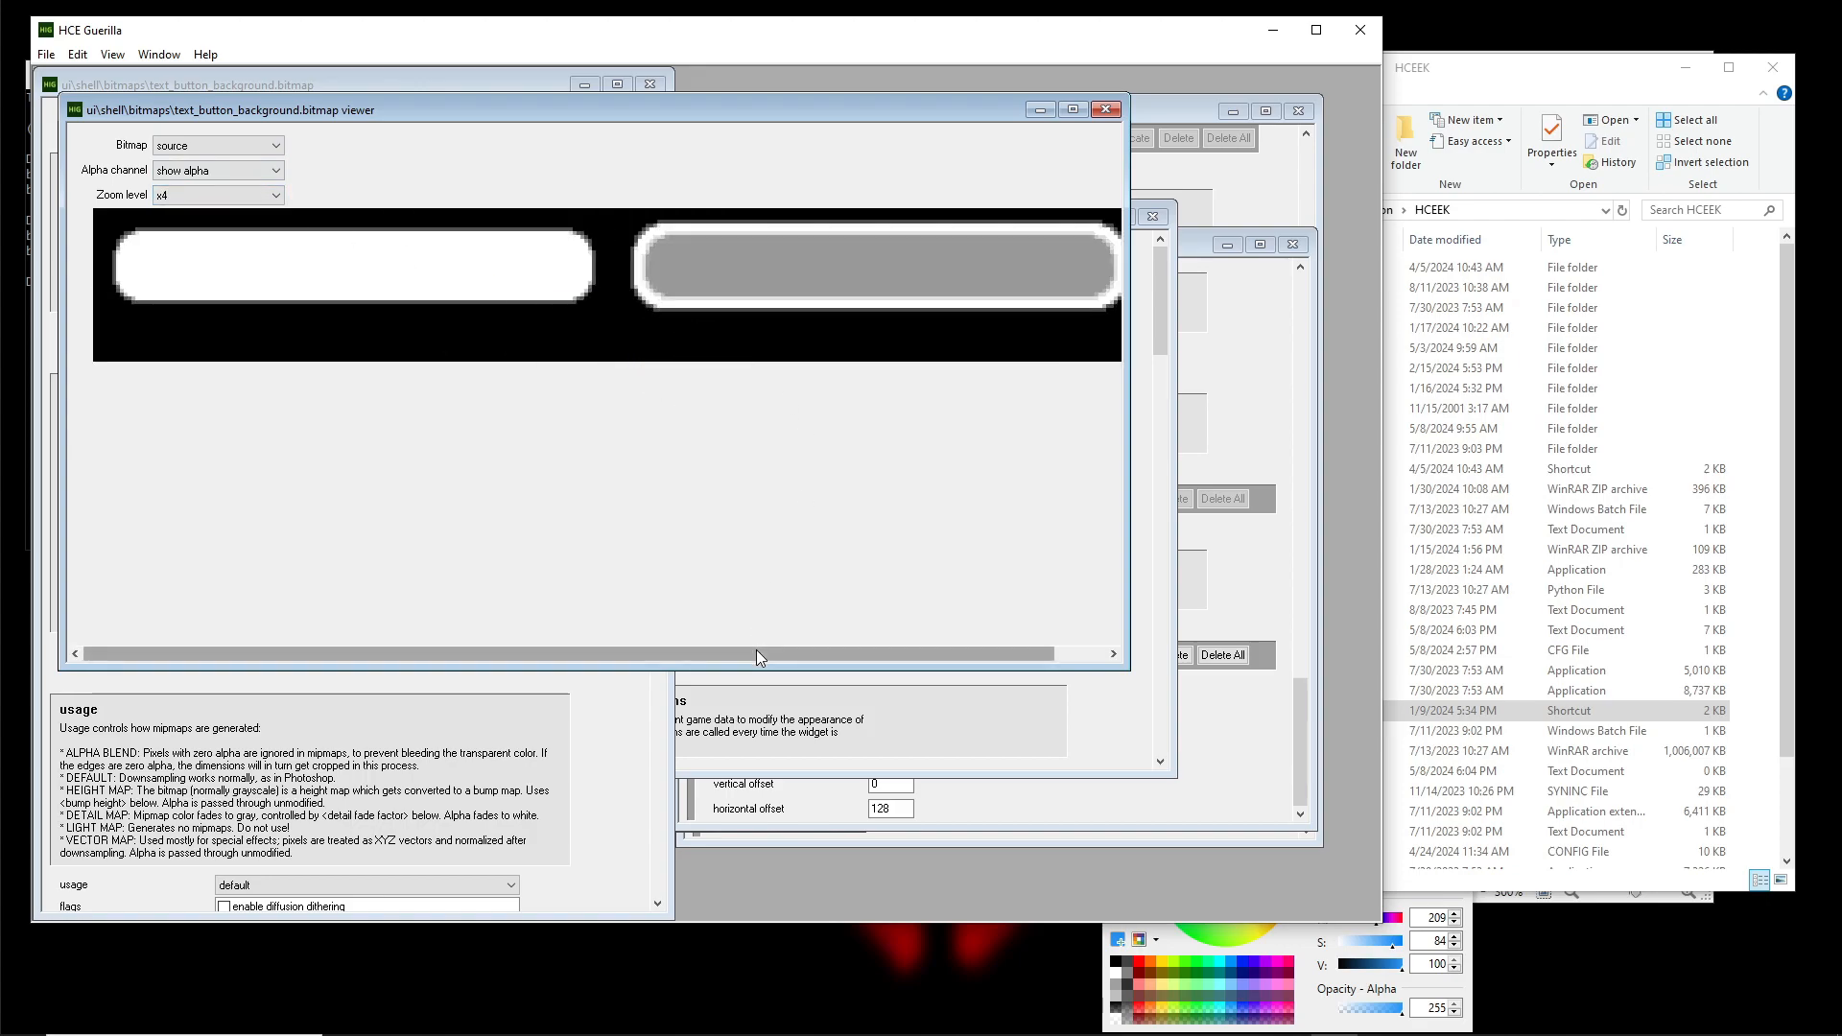
Finish viewing the source bitmap, close its viewer, and examine the tag's bitmap data and color plate settings
drag(756, 653, 807, 653)
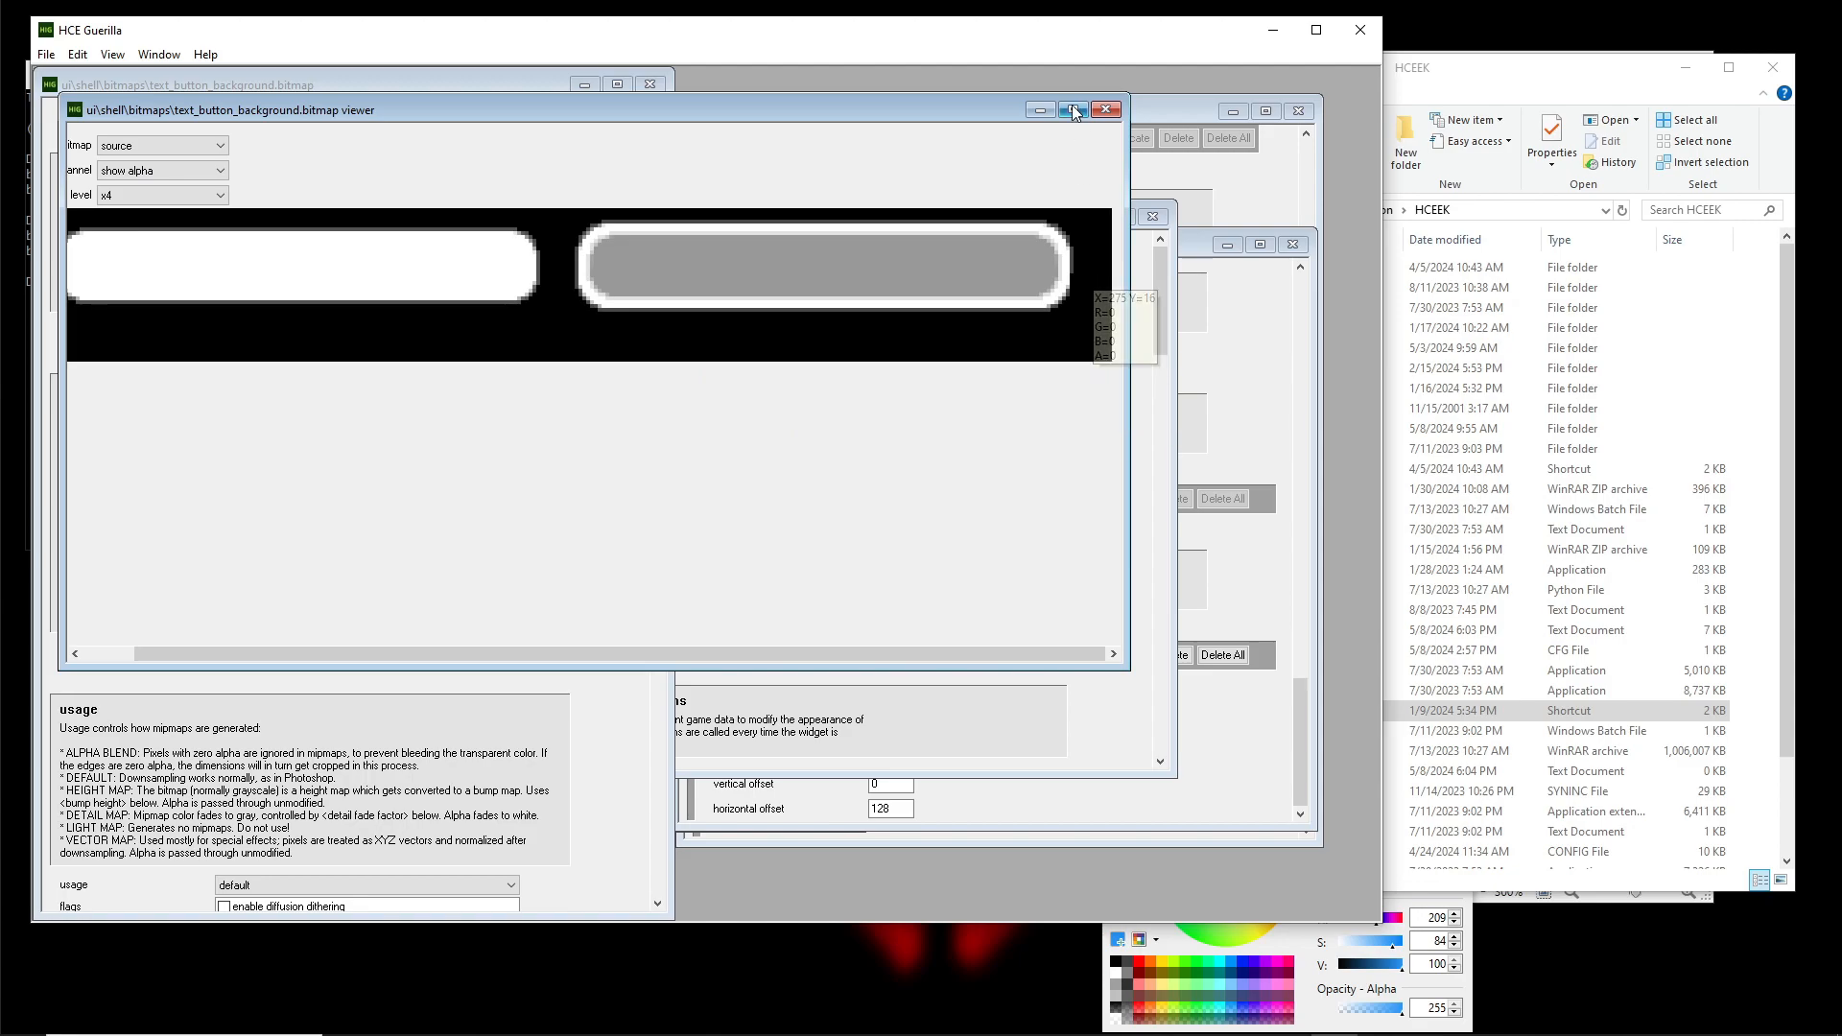
click(1105, 109)
scroll(595, 491, down, 10)
scroll(595, 491, up, 1)
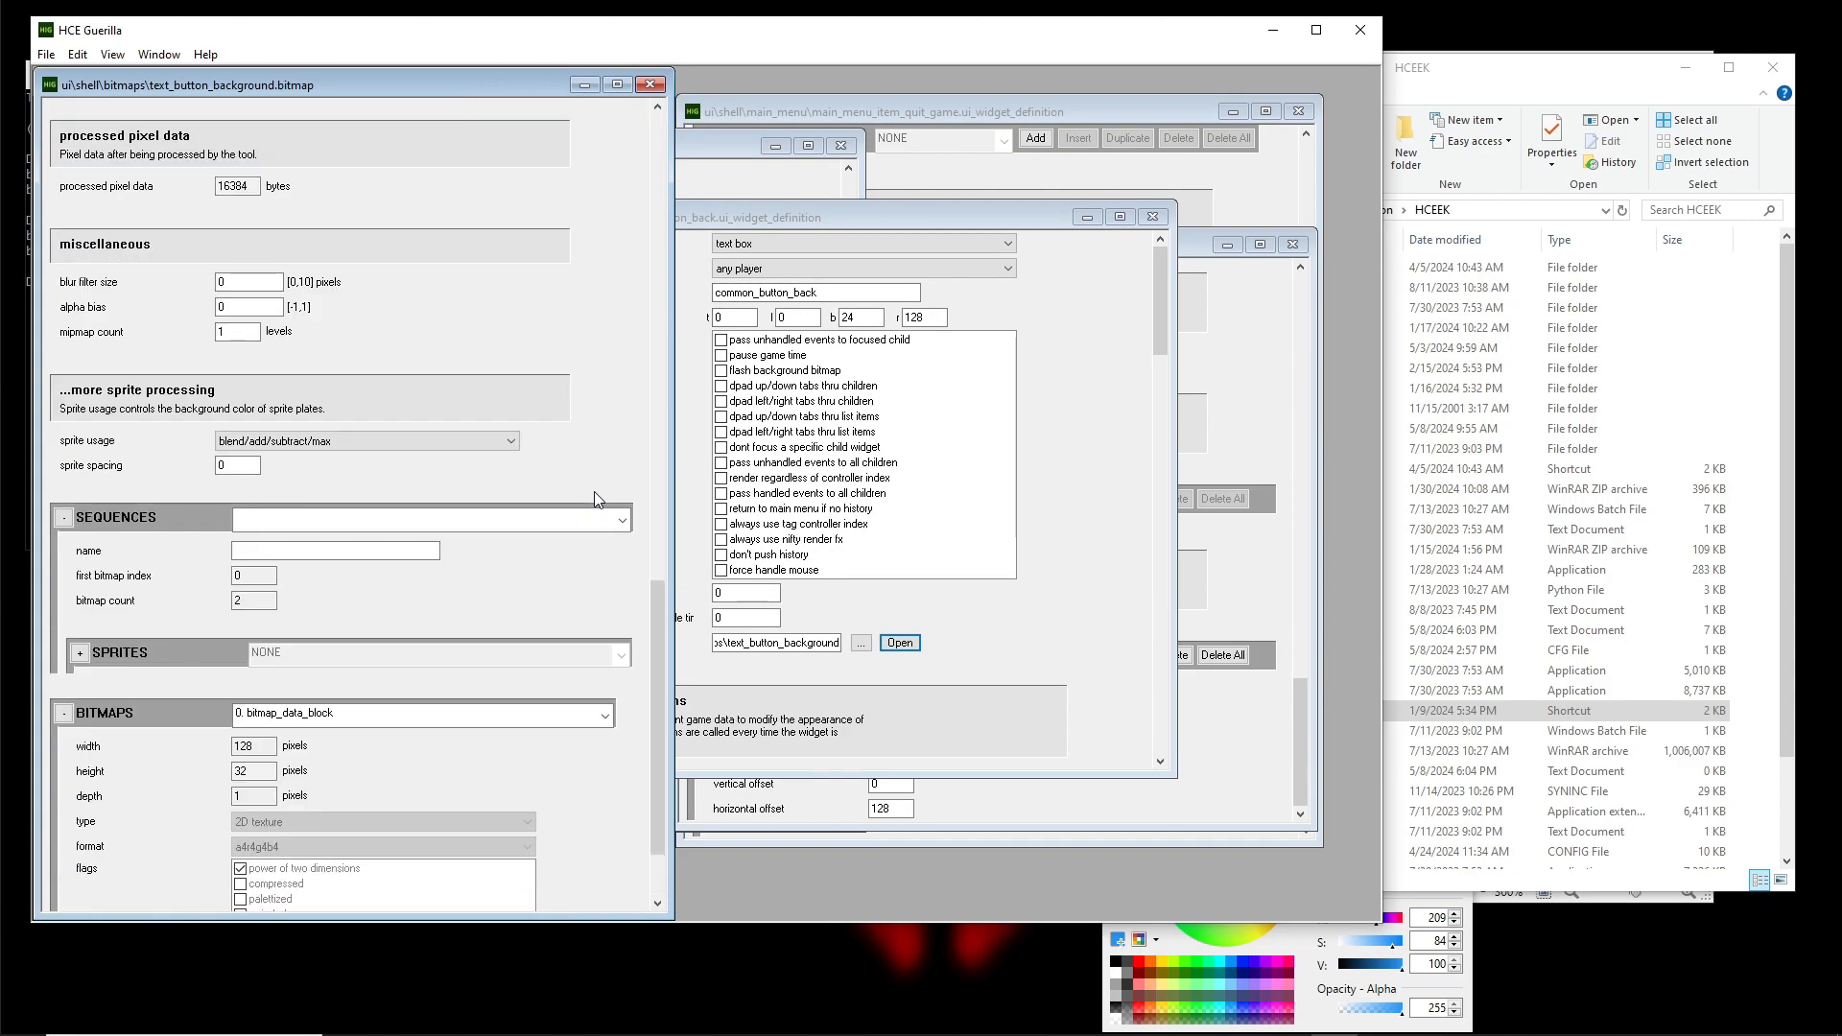
scroll(513, 591, down, 1)
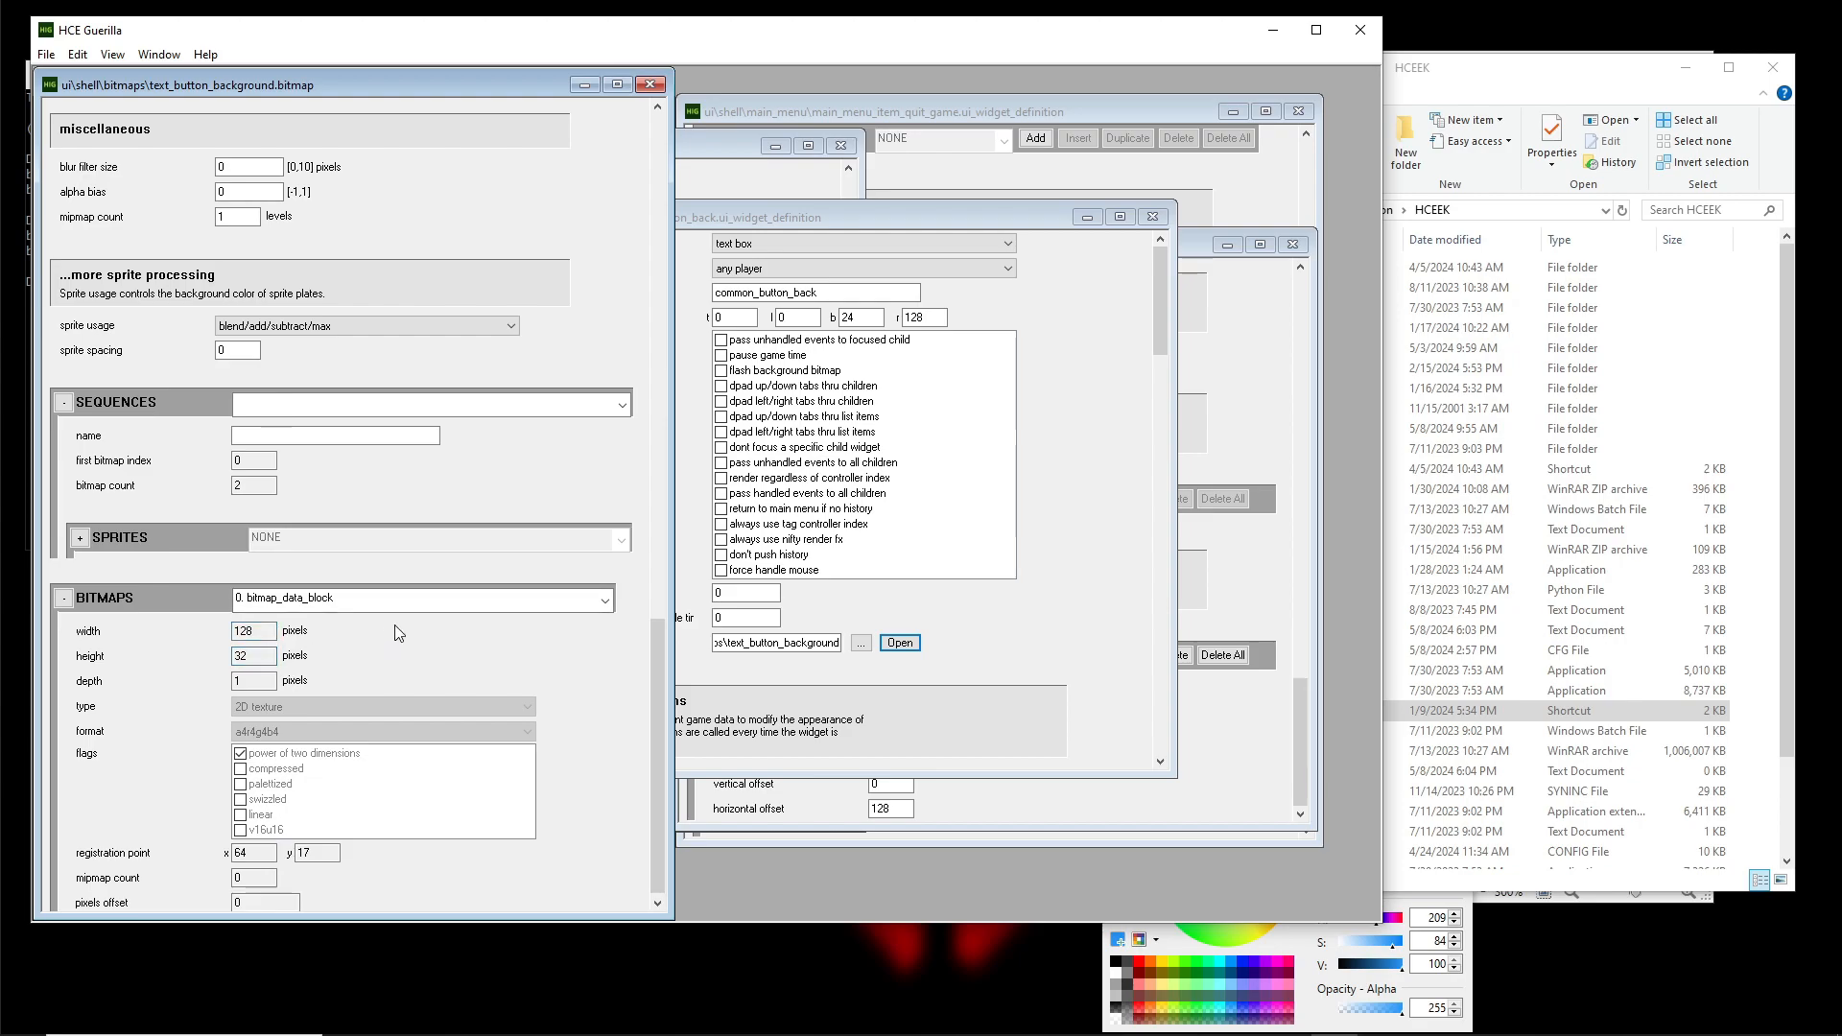
scroll(189, 660, up, 3)
scroll(330, 393, up, 1)
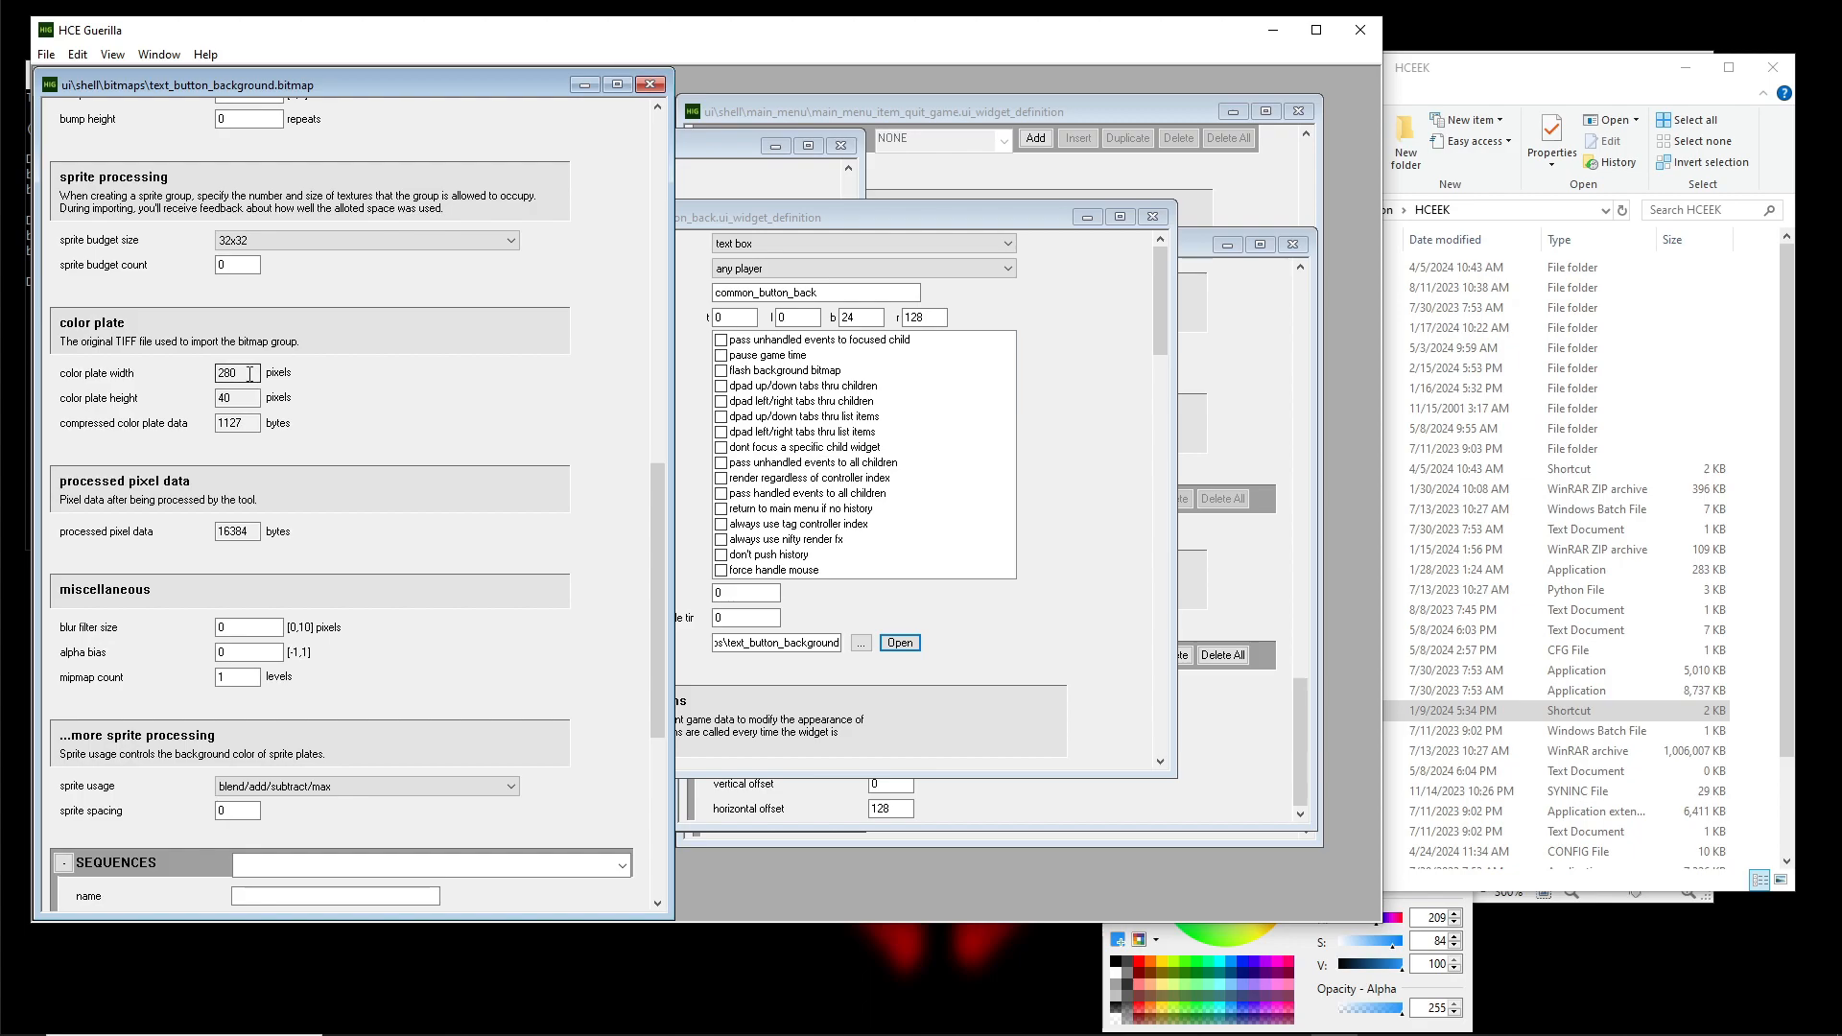
scroll(250, 398, down, 4)
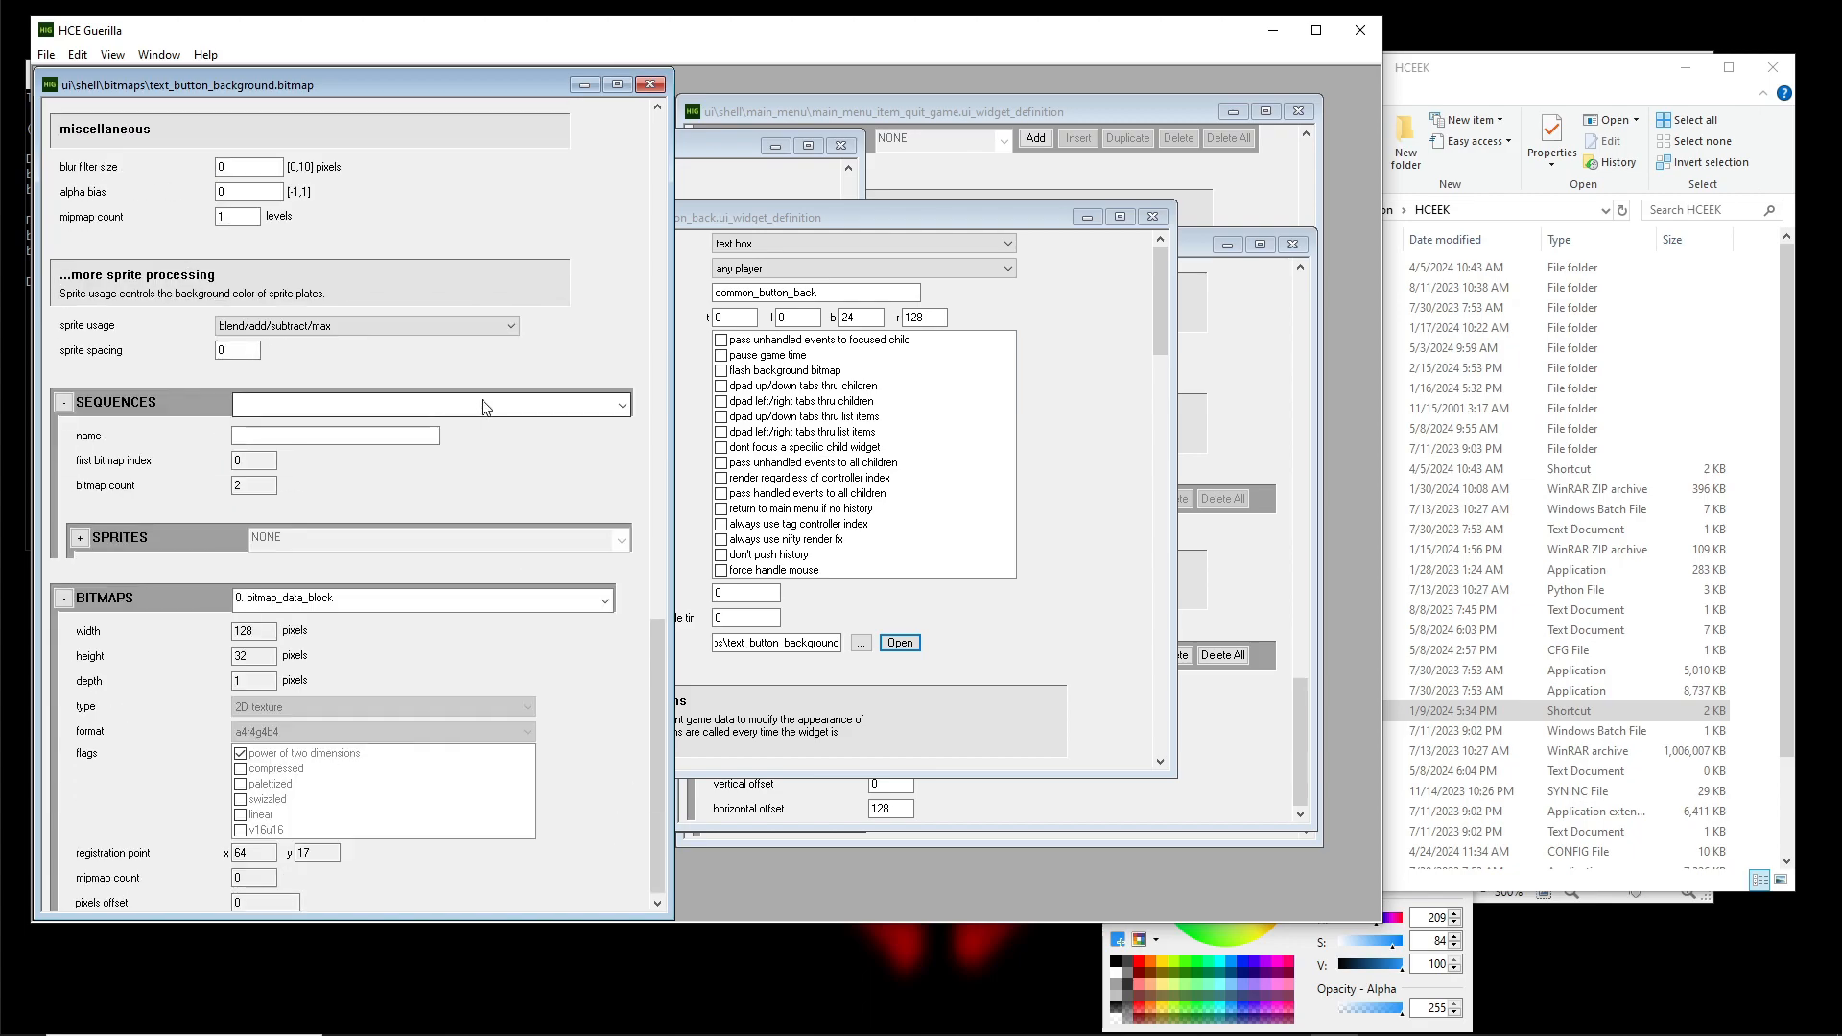
Compare the bitmap block's dimensions with the color plate's width and height, and review the tag's type and format settings
click(265, 661)
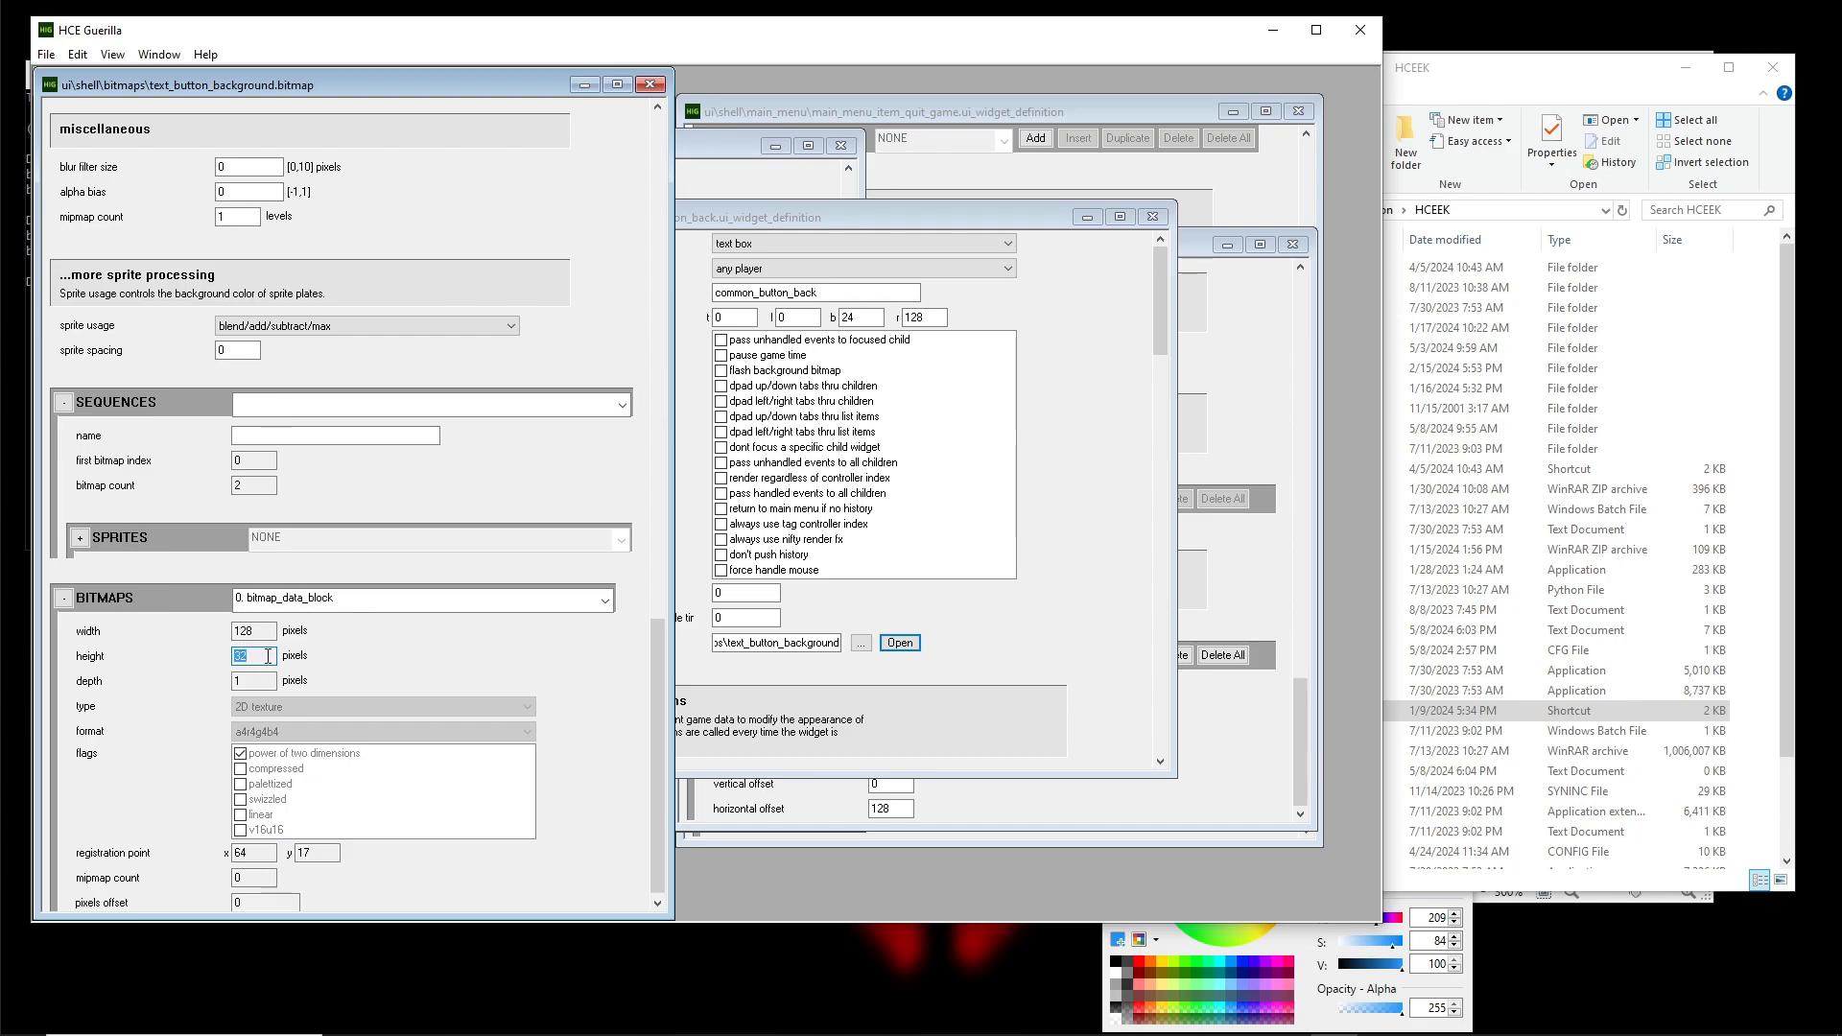
scroll(441, 518, up, 10)
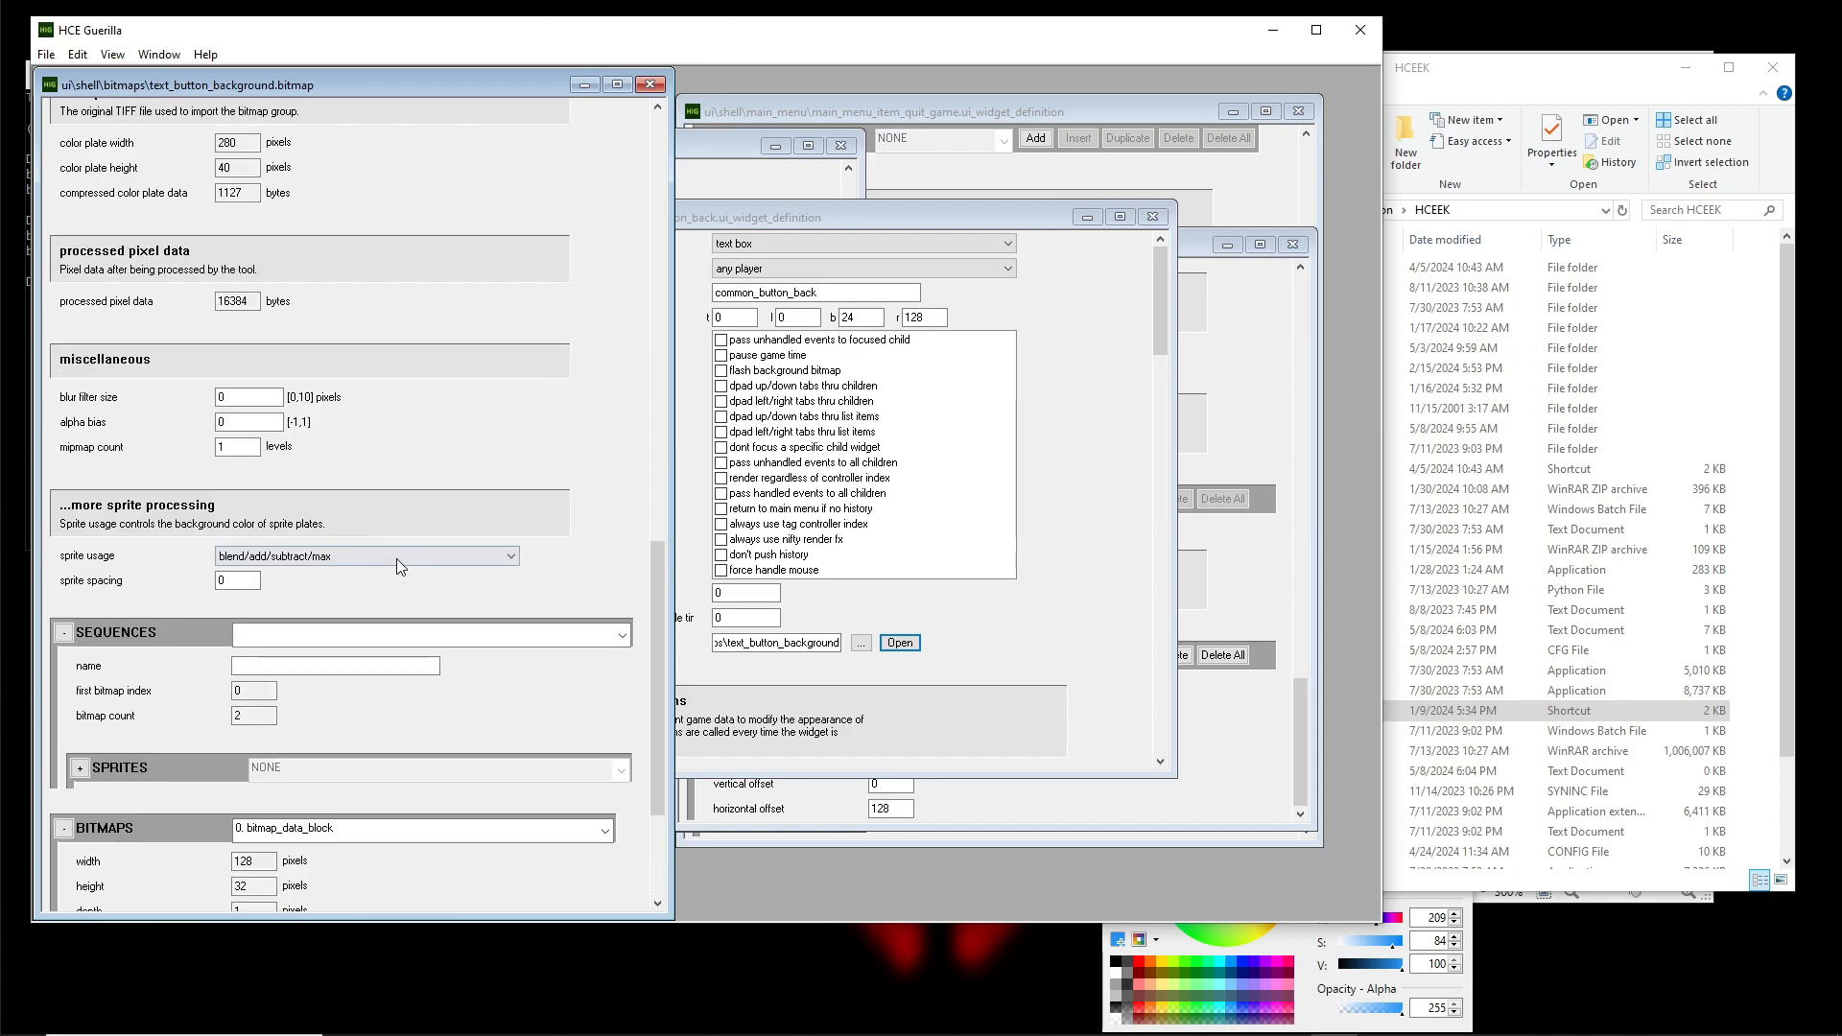
double_click(228, 487)
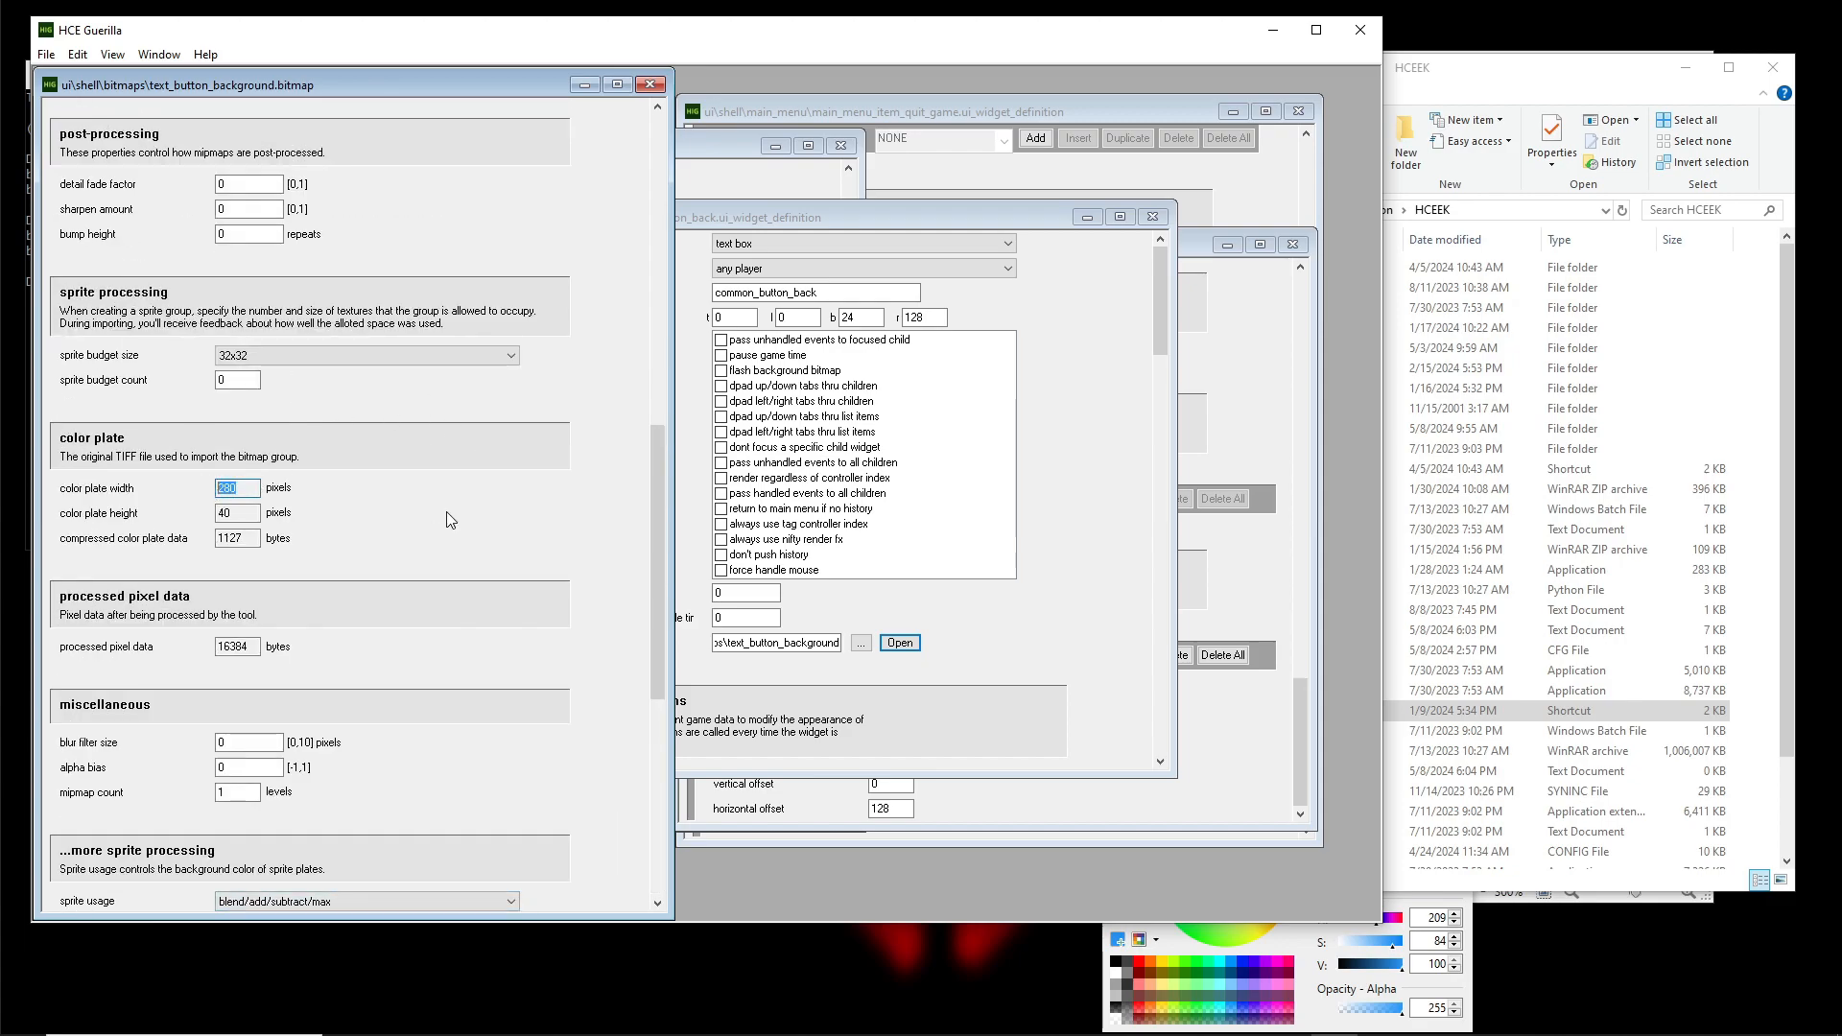
click(247, 510)
scroll(252, 518, down, 10)
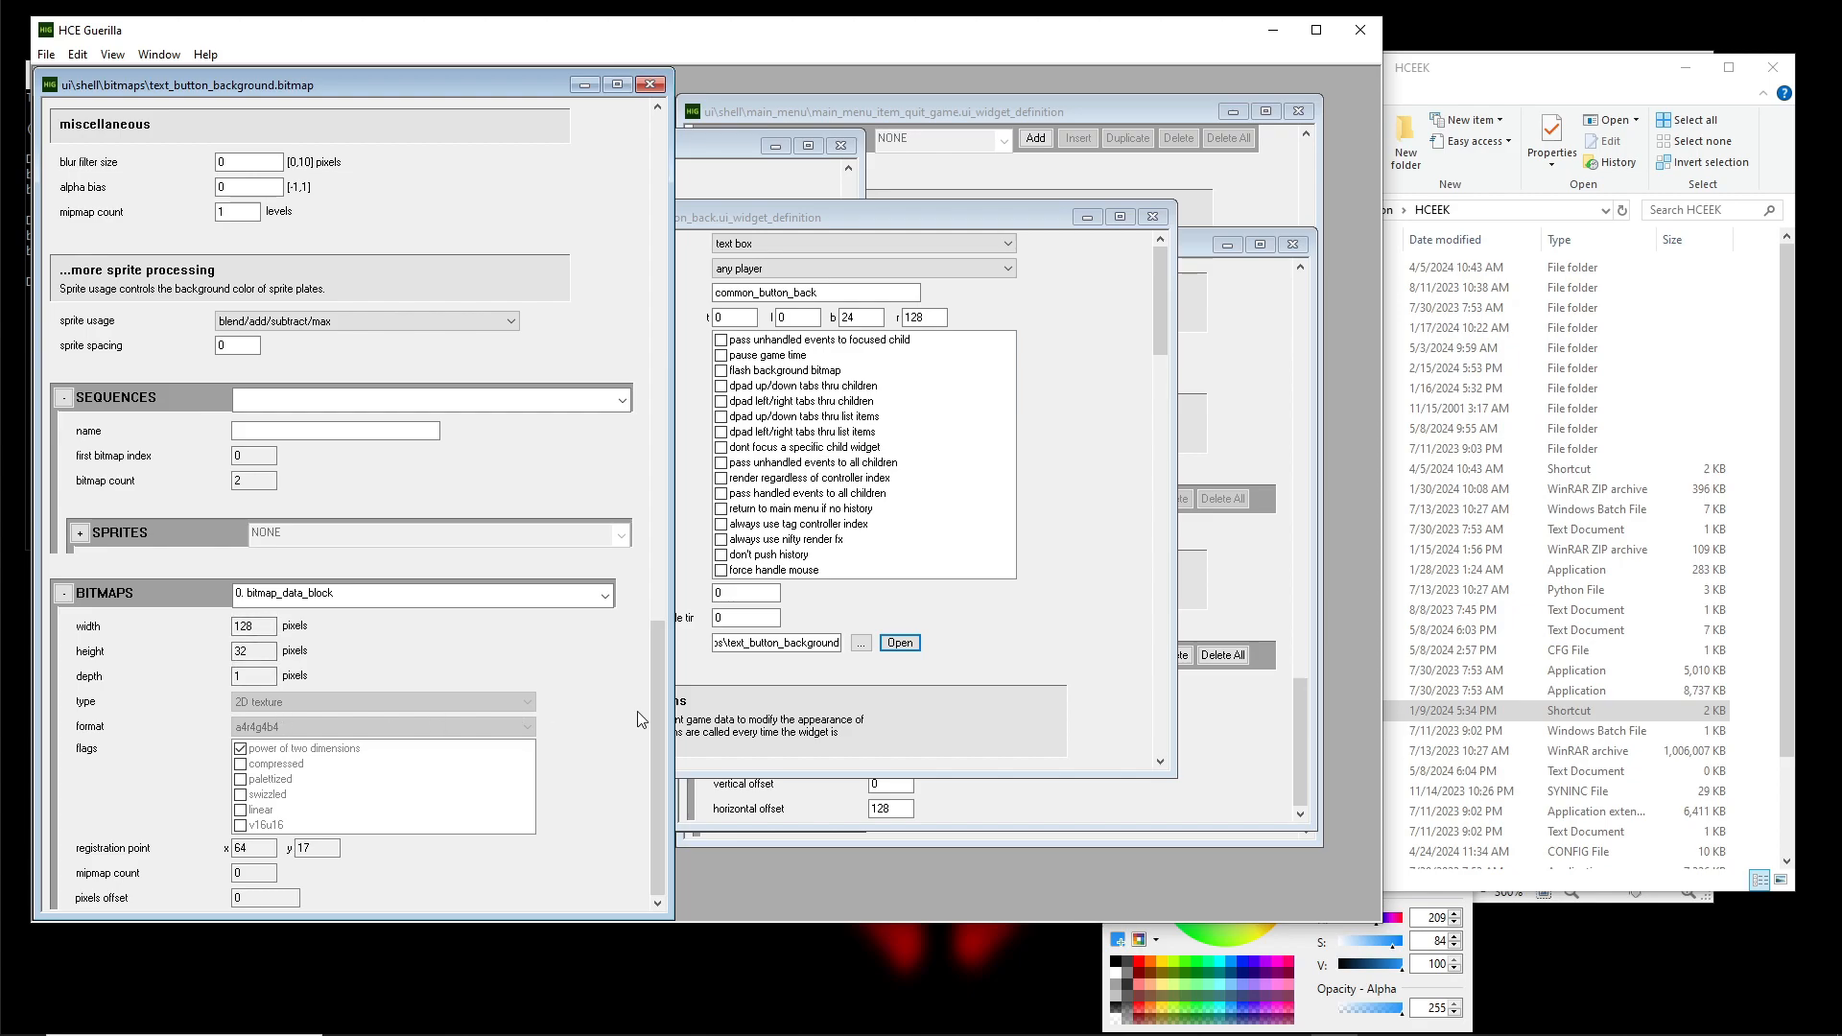
scroll(638, 708, up, 15)
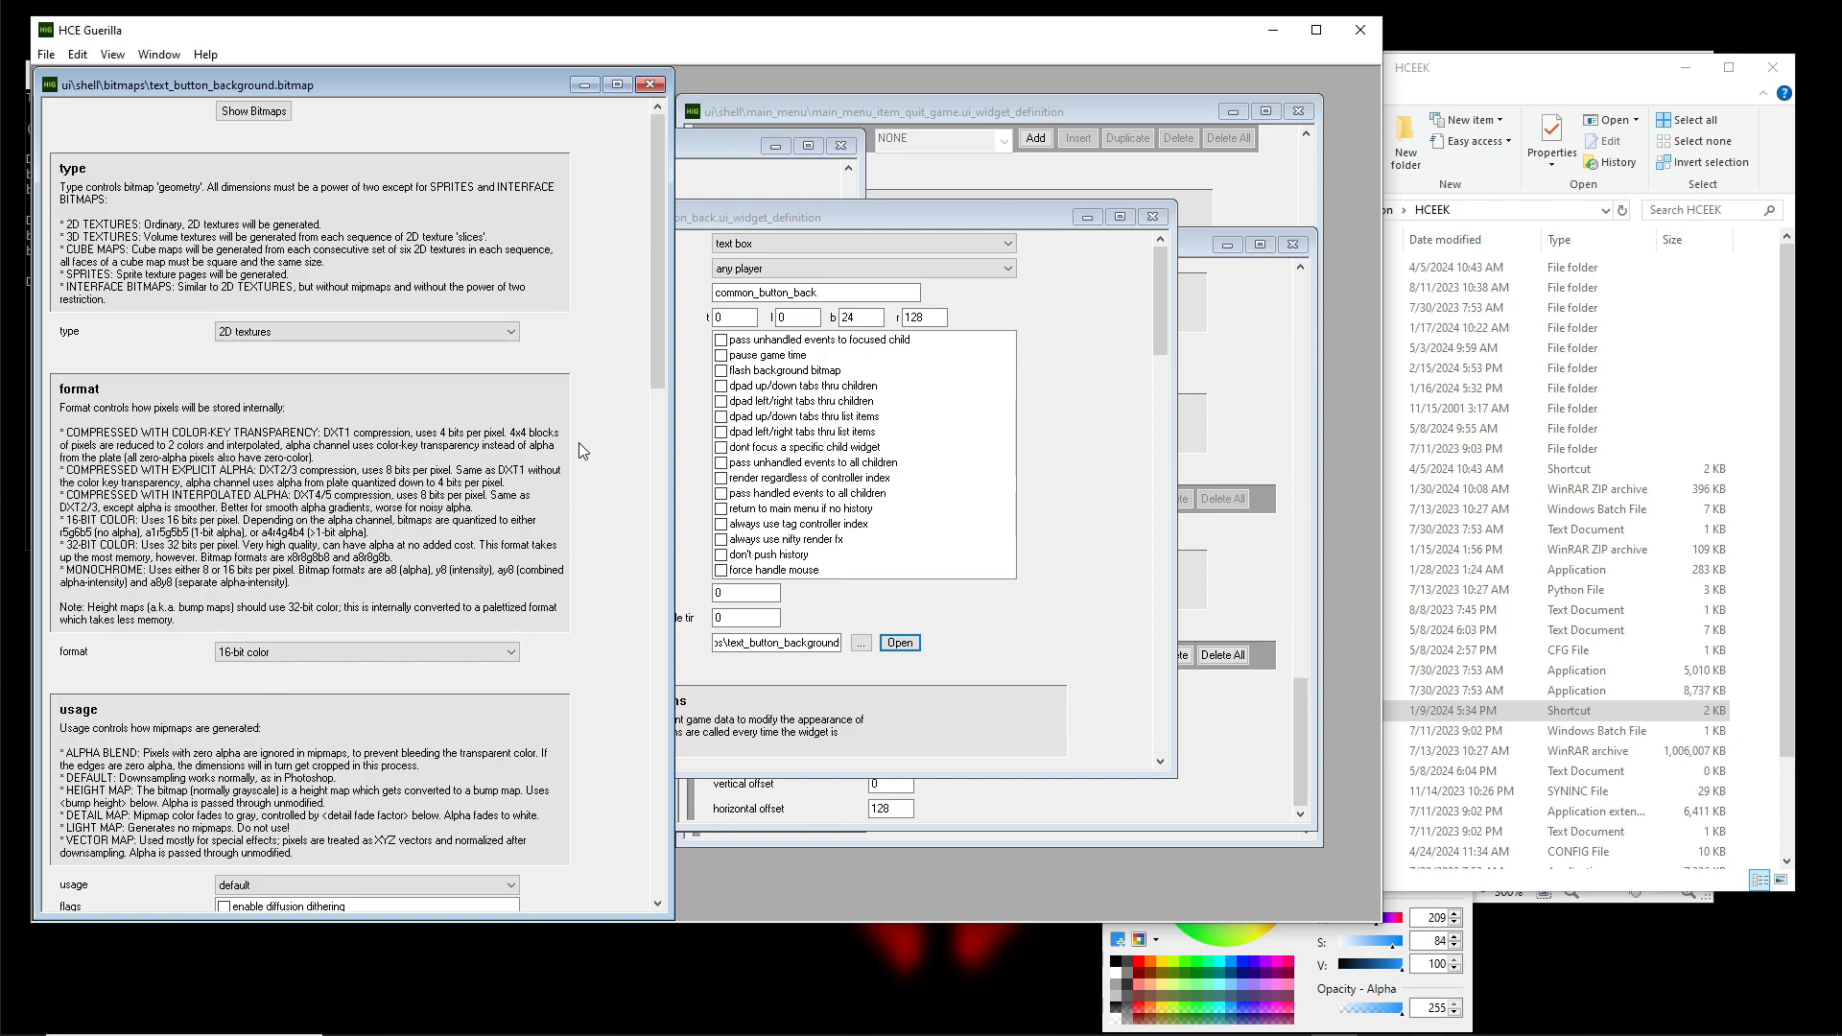
scroll(579, 441, down, 15)
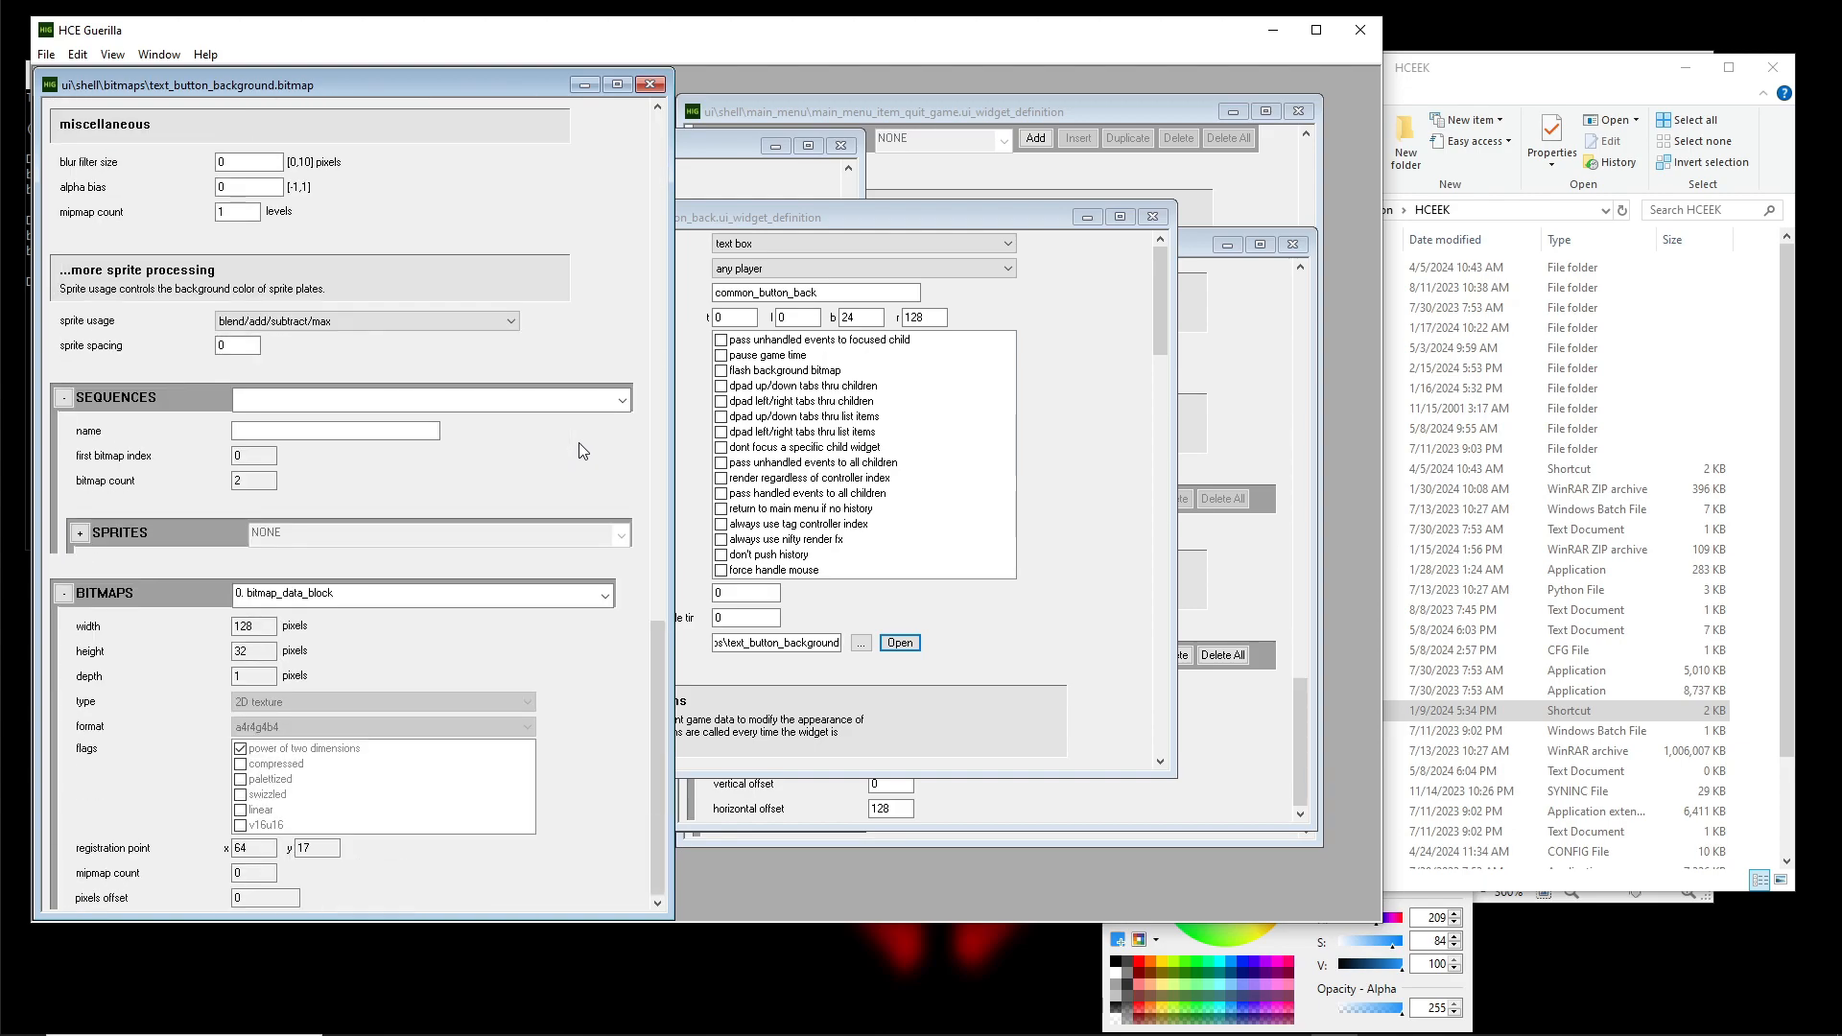
scroll(579, 445, up, 15)
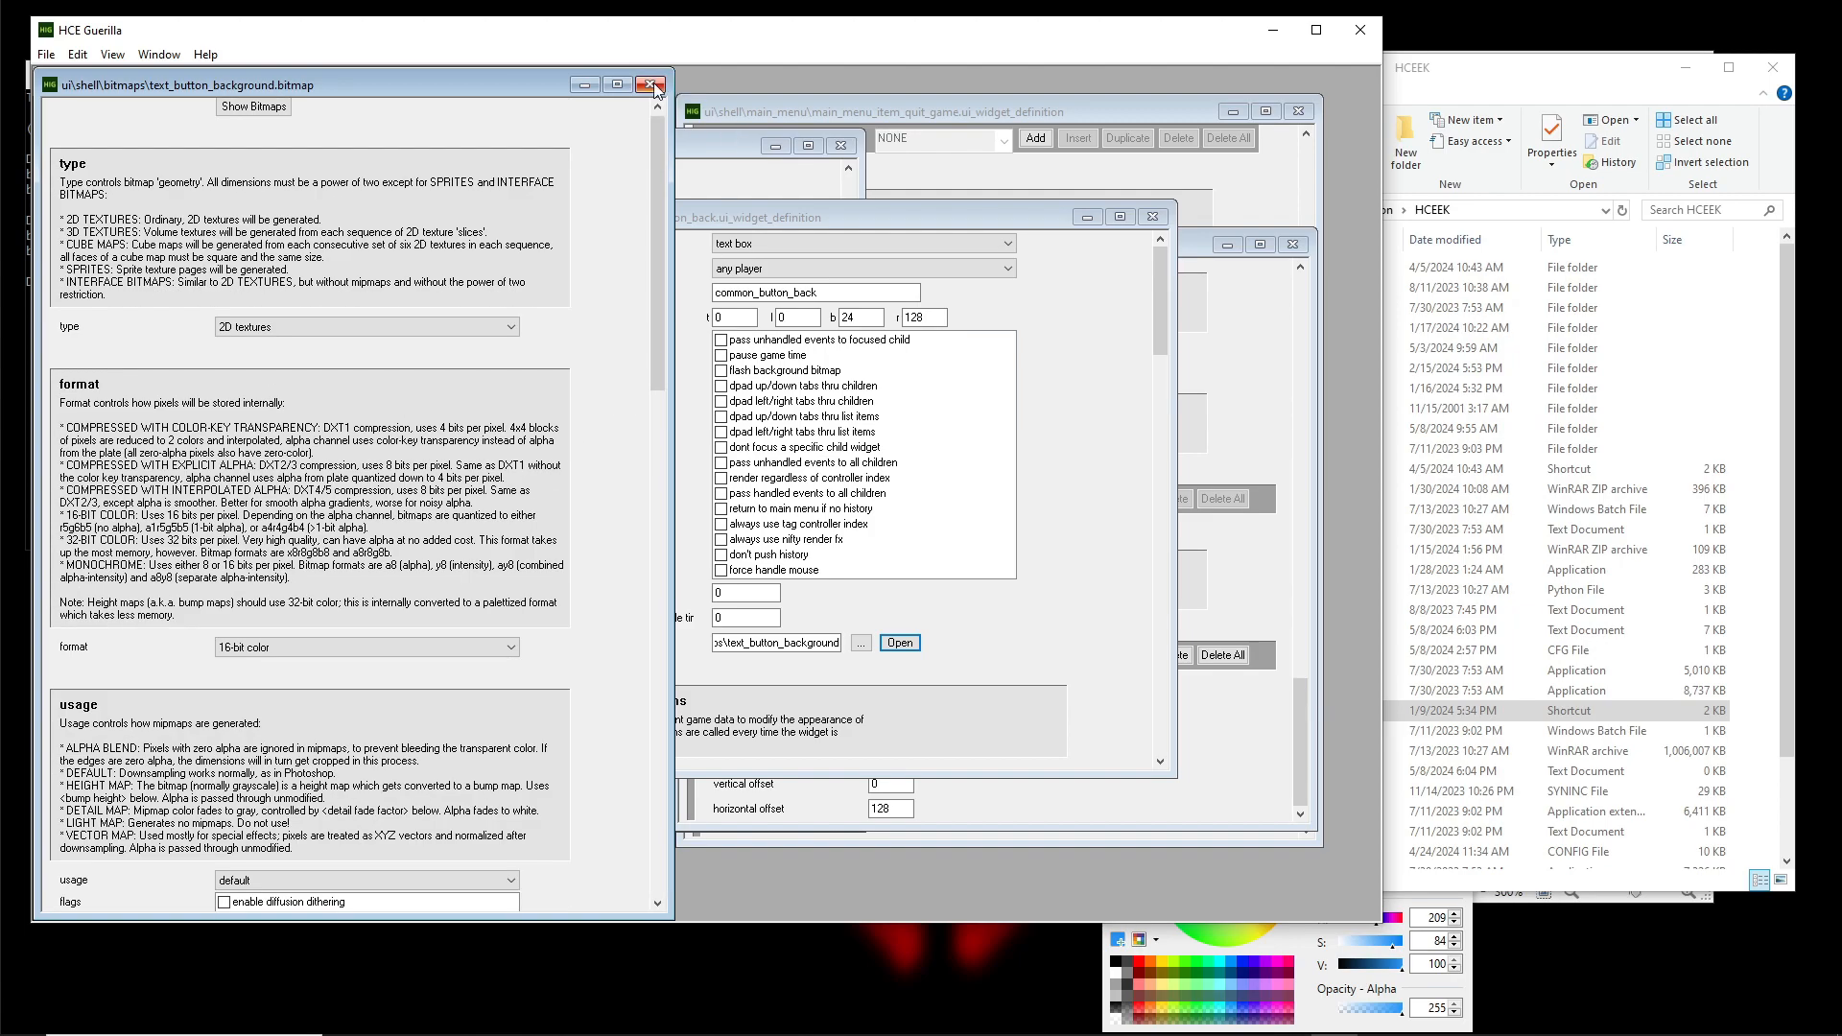
Close the text_button_background bitmap, all remaining widget and bitmap tags, and Guerilla itself
click(652, 85)
click(1152, 216)
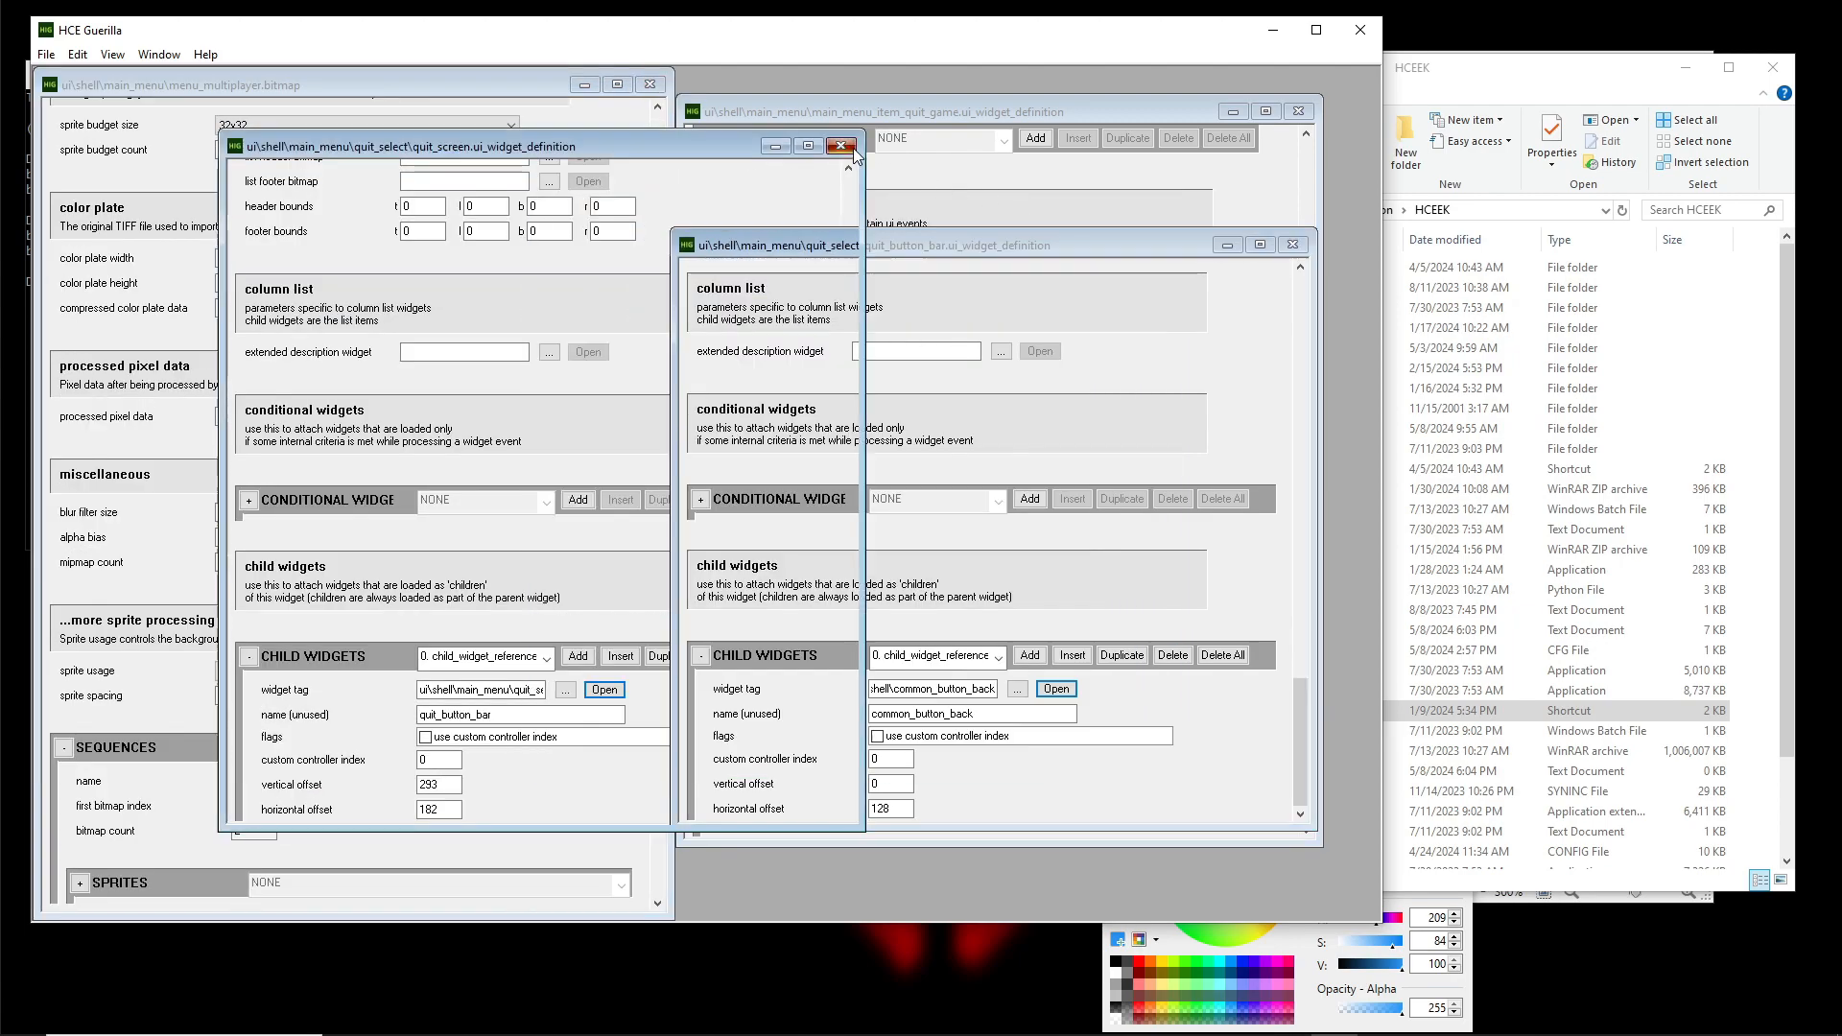
click(844, 147)
click(1292, 245)
click(1299, 111)
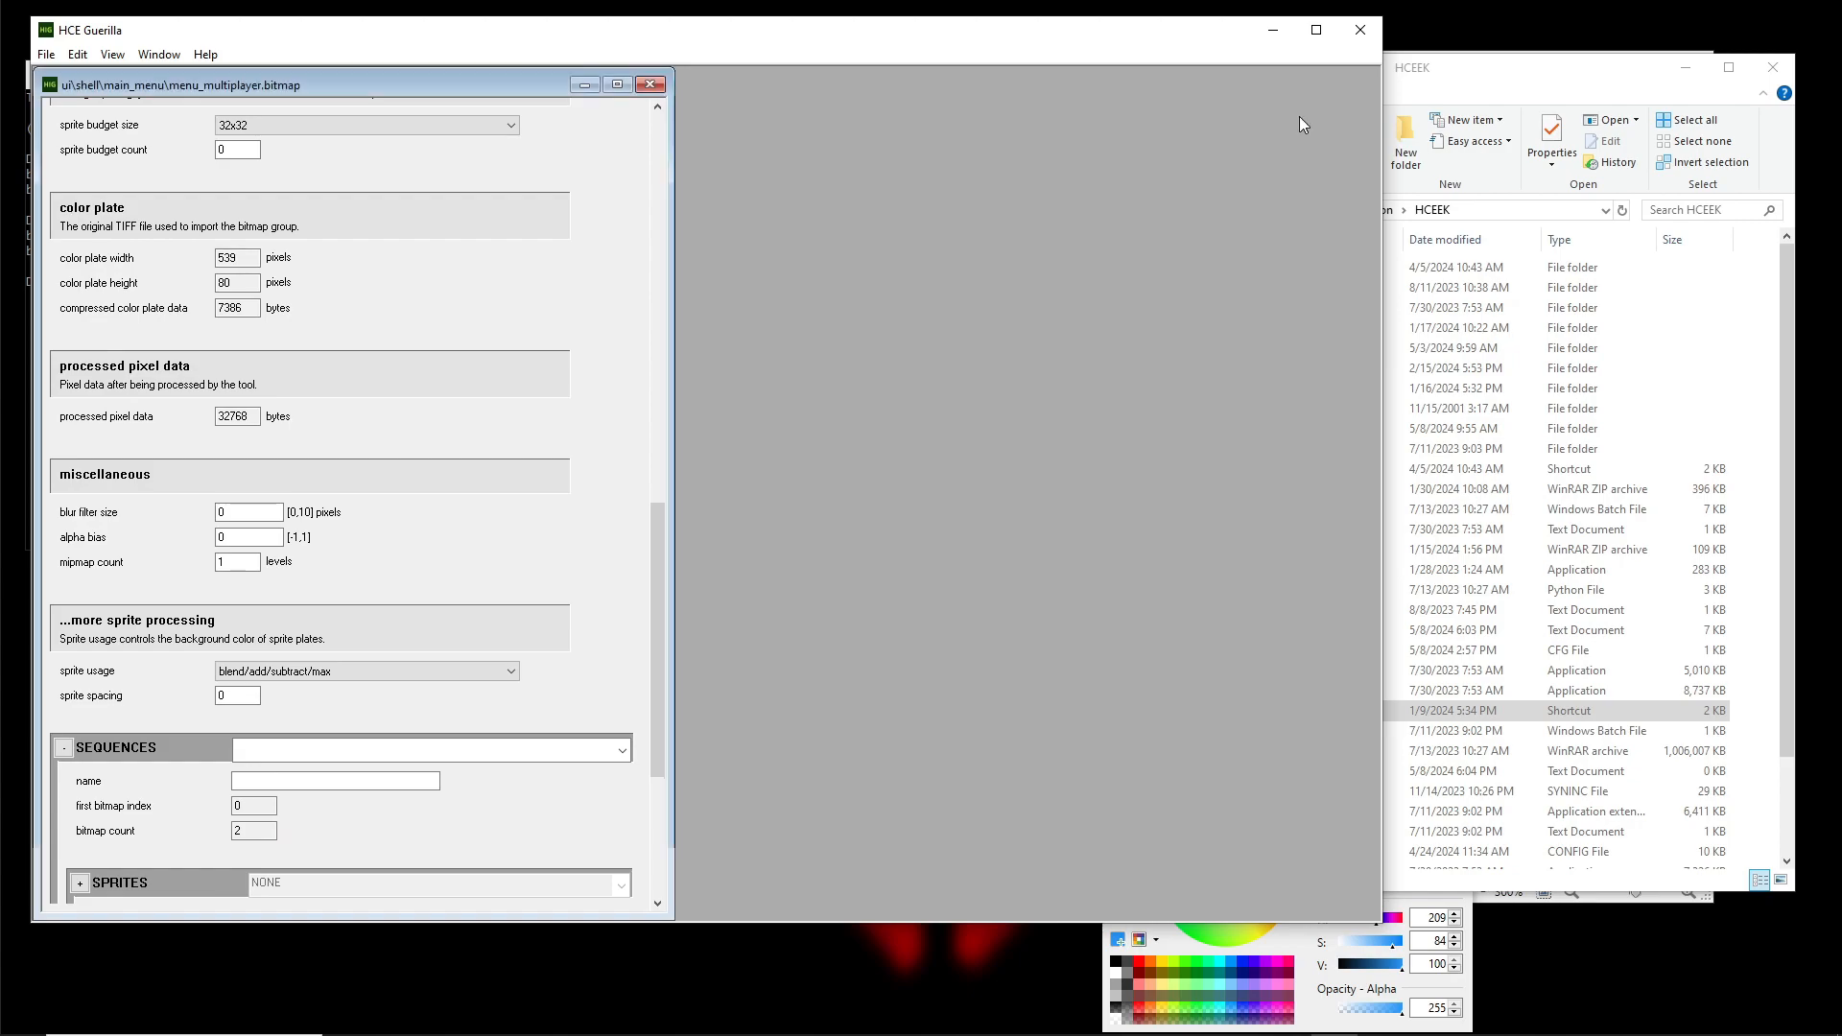
click(652, 87)
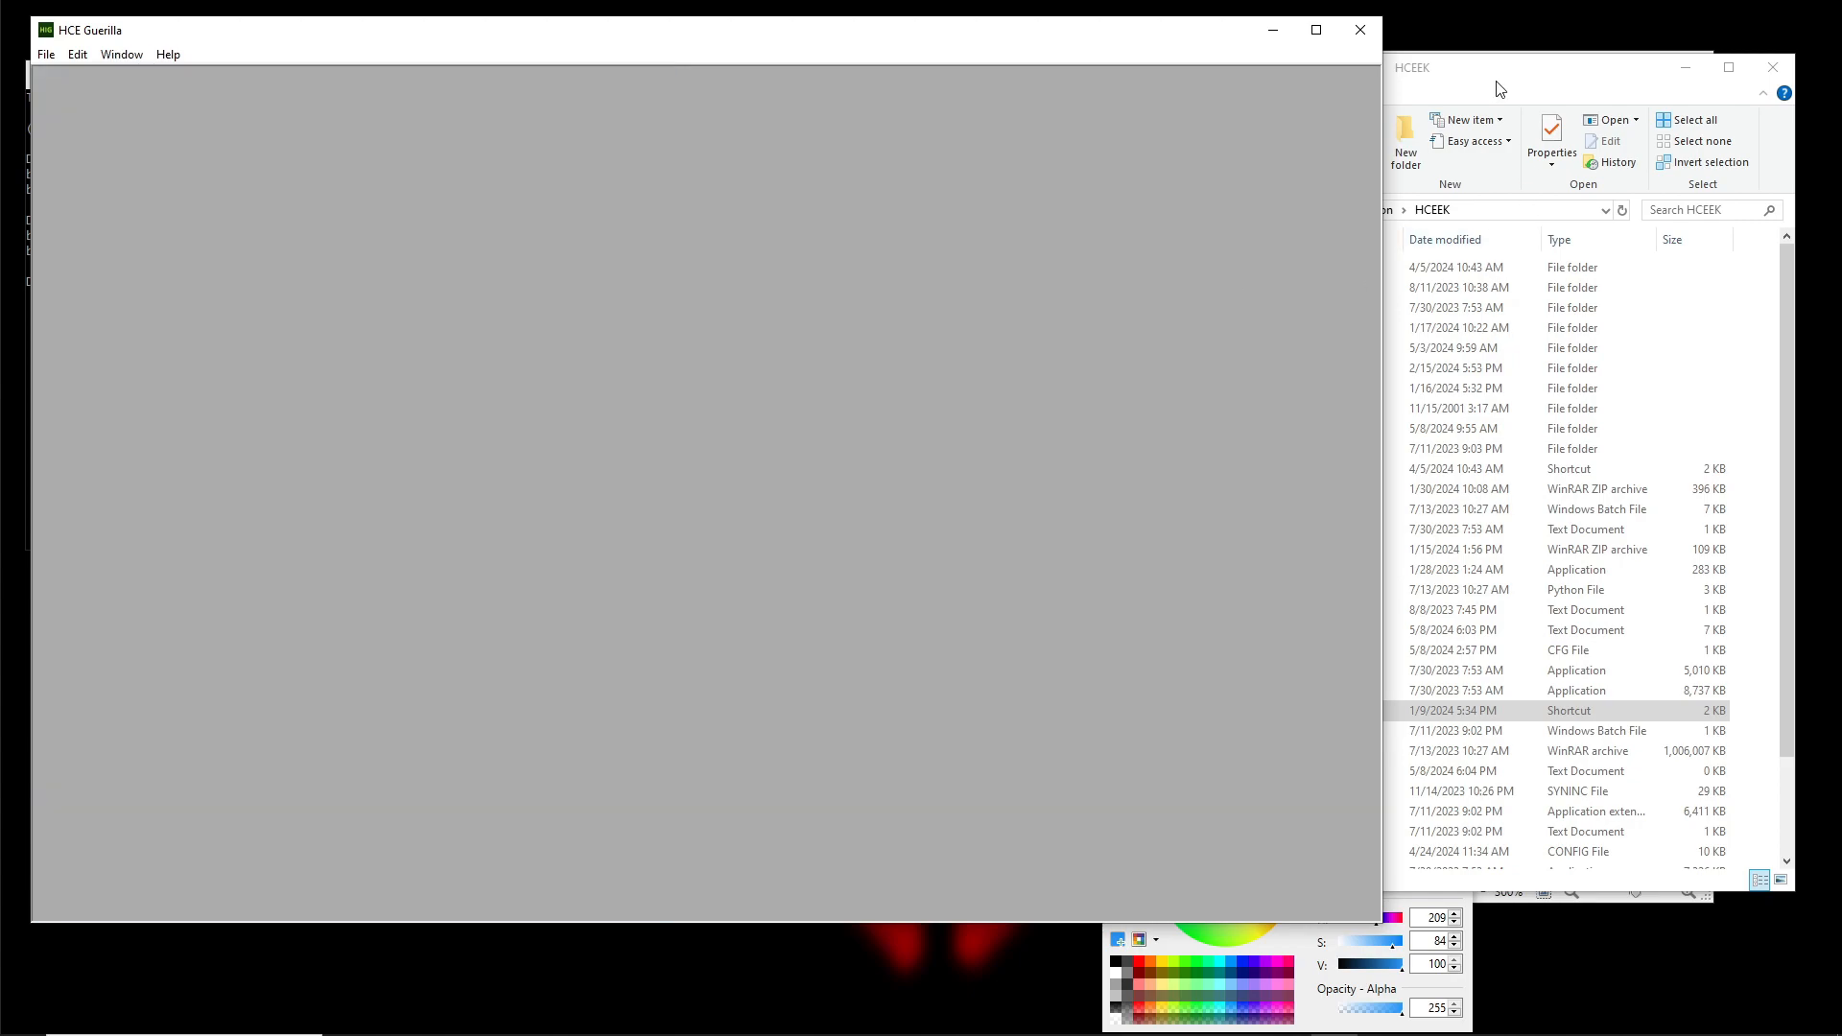
click(1361, 30)
Close the HCEEK command prompt and switch to paint.net to view both button states in quit_test.tiff
drag(1505, 90, 1423, 95)
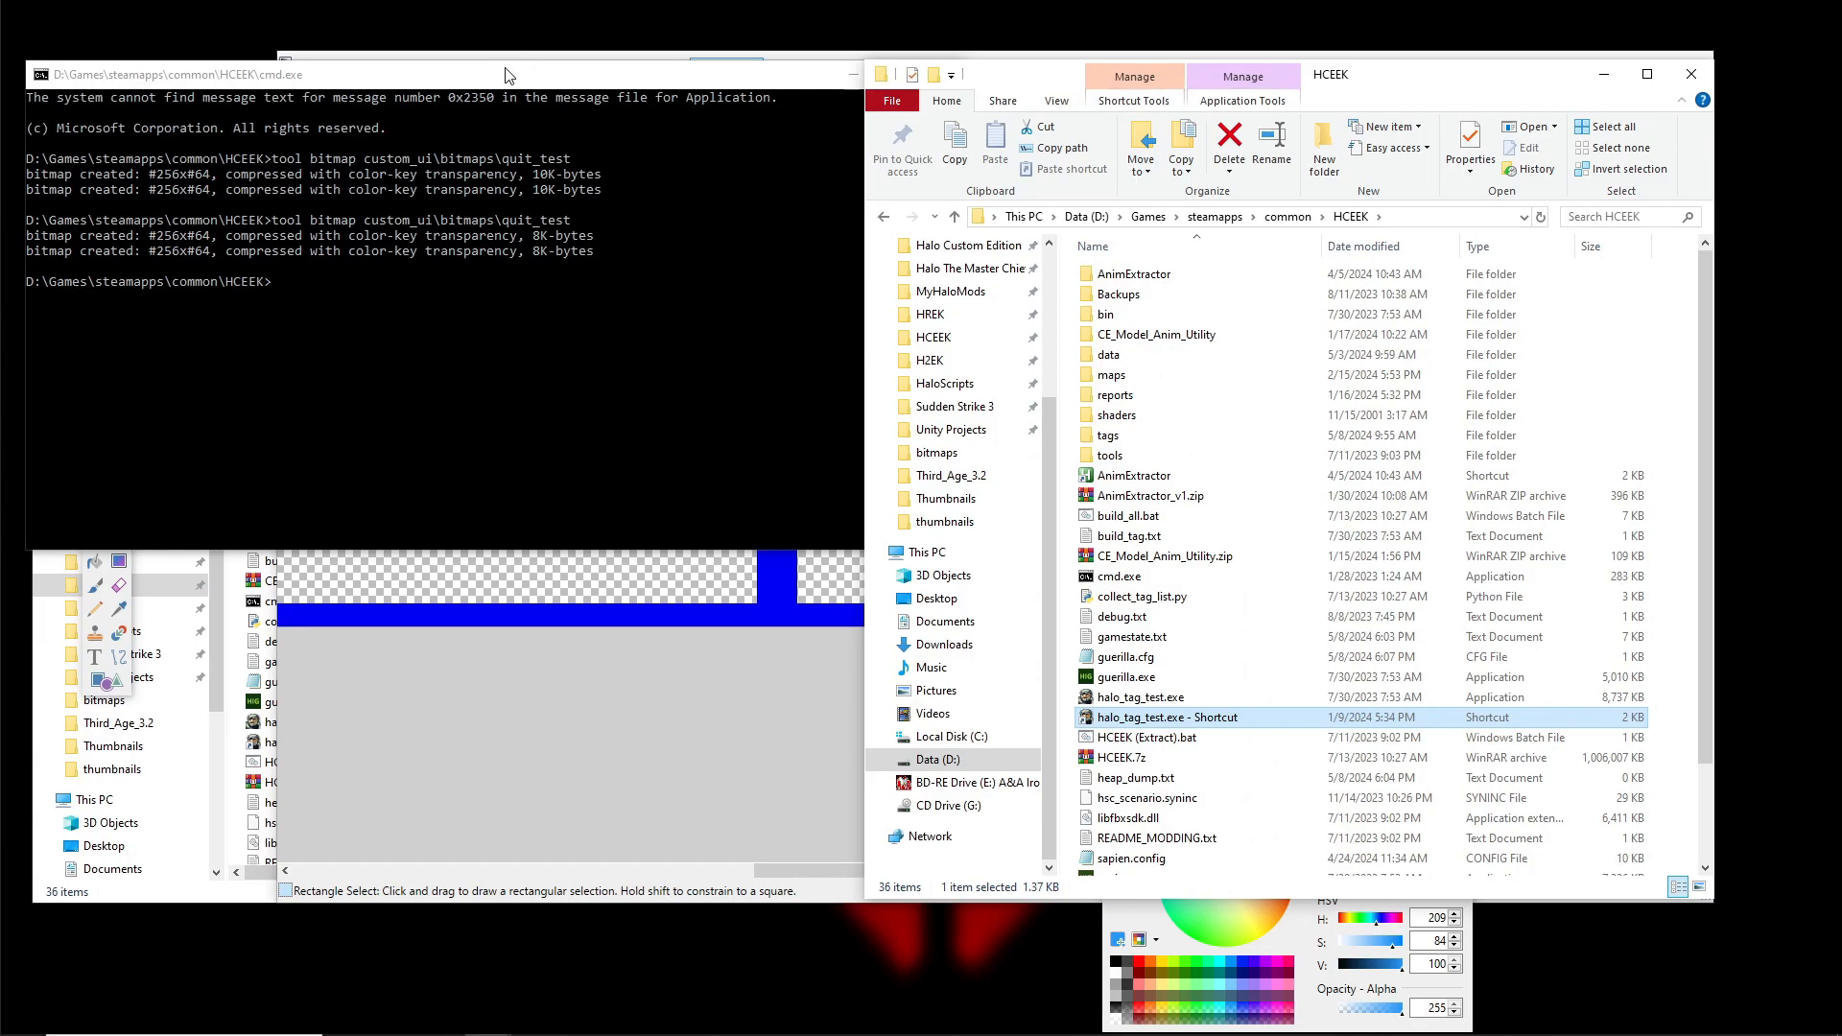
drag(509, 74, 545, 50)
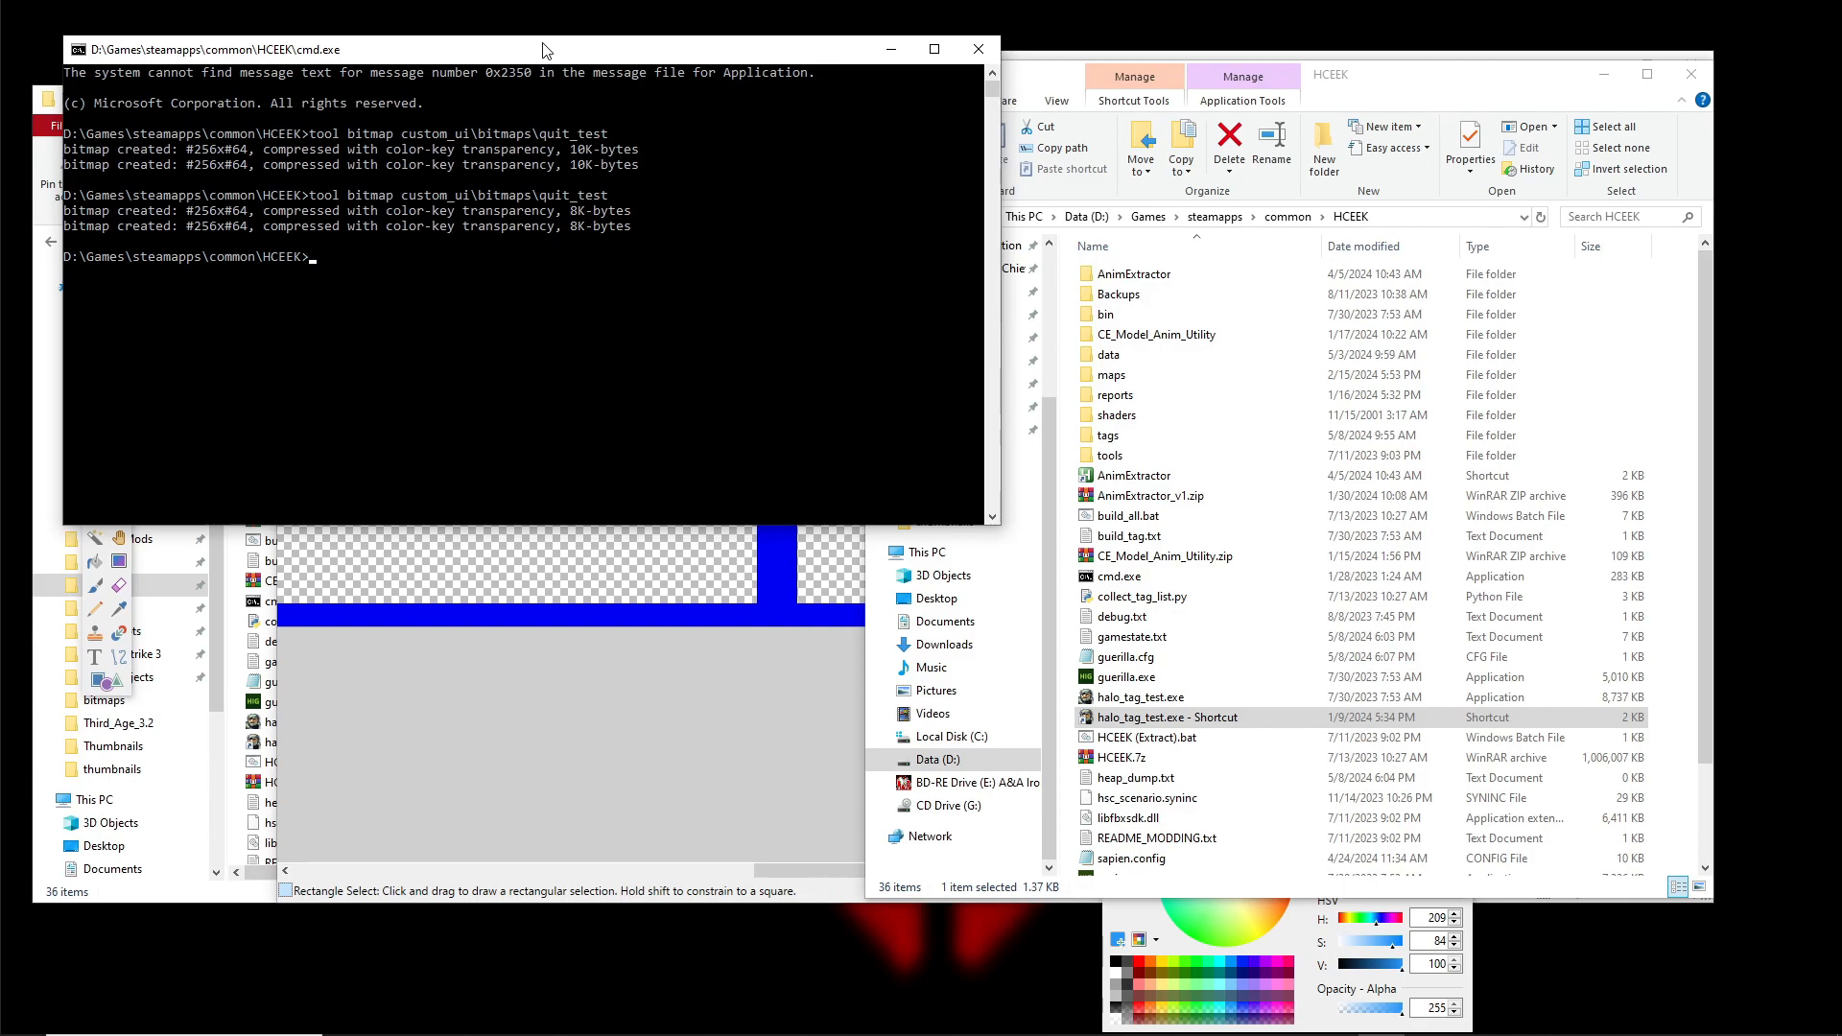
click(977, 49)
click(847, 63)
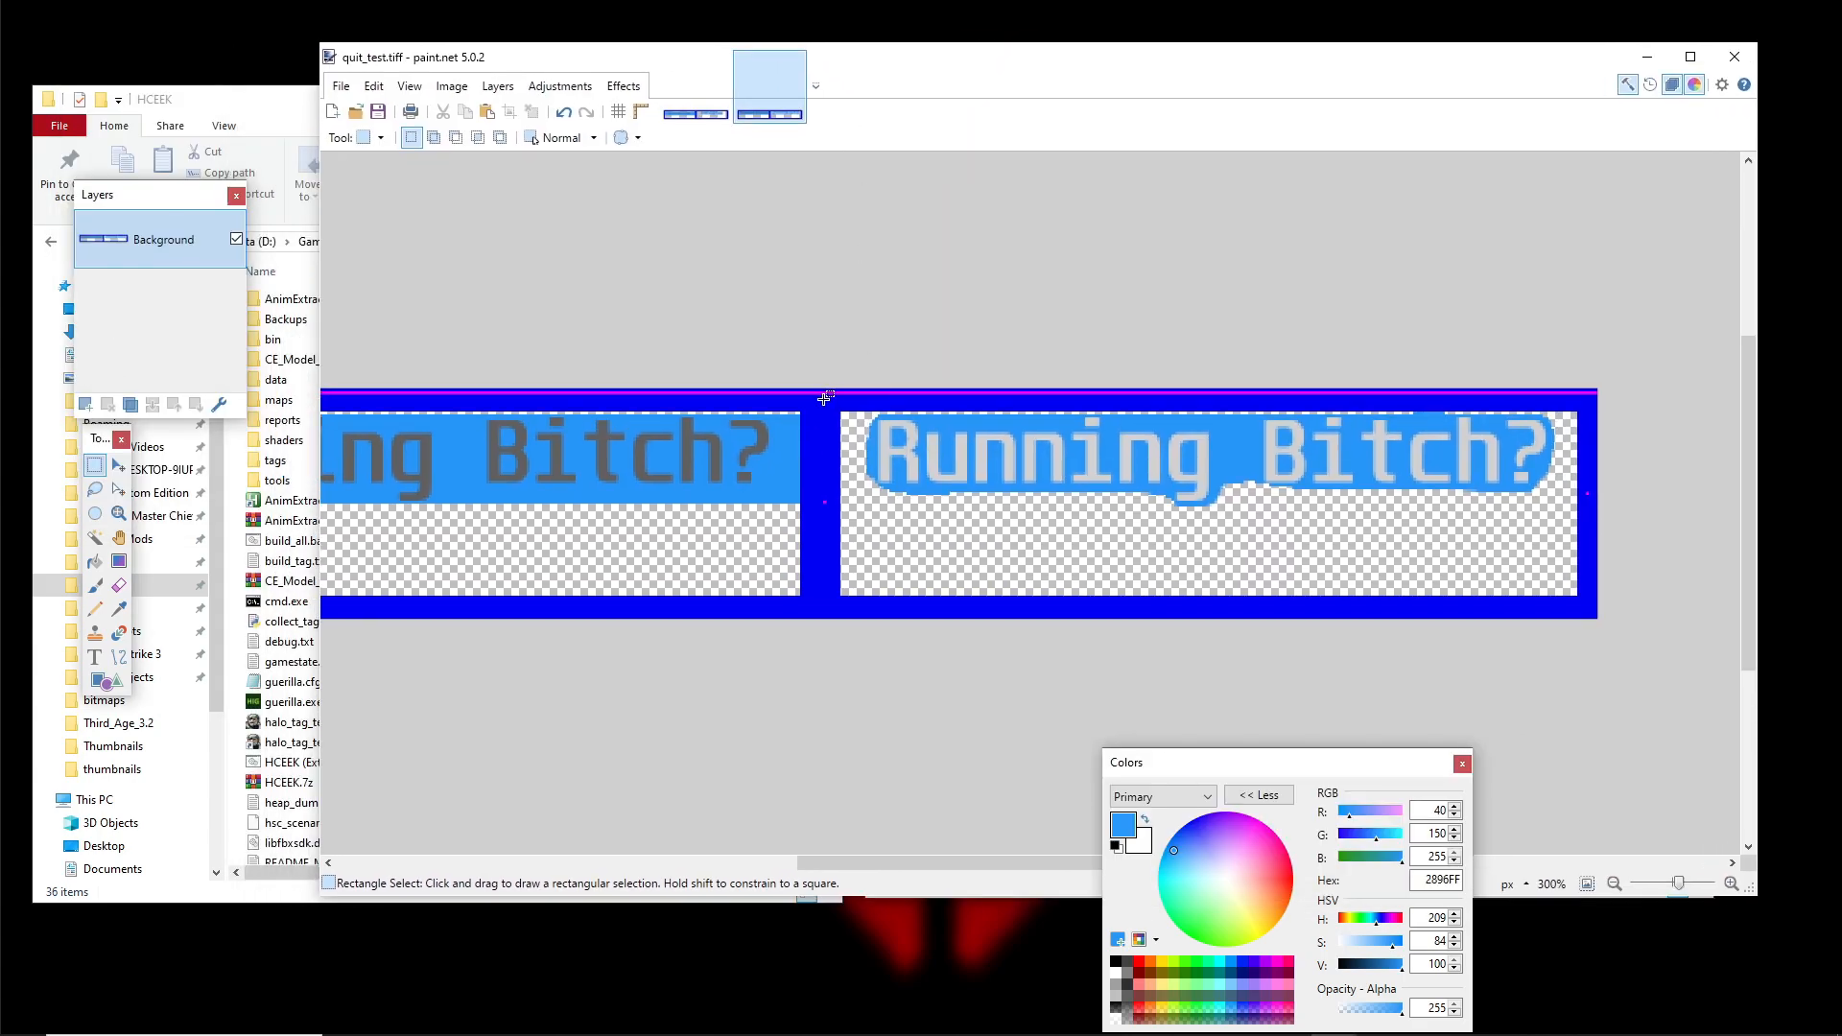
scroll(824, 405, down, 1)
drag(823, 408, 1056, 430)
drag(895, 478, 831, 456)
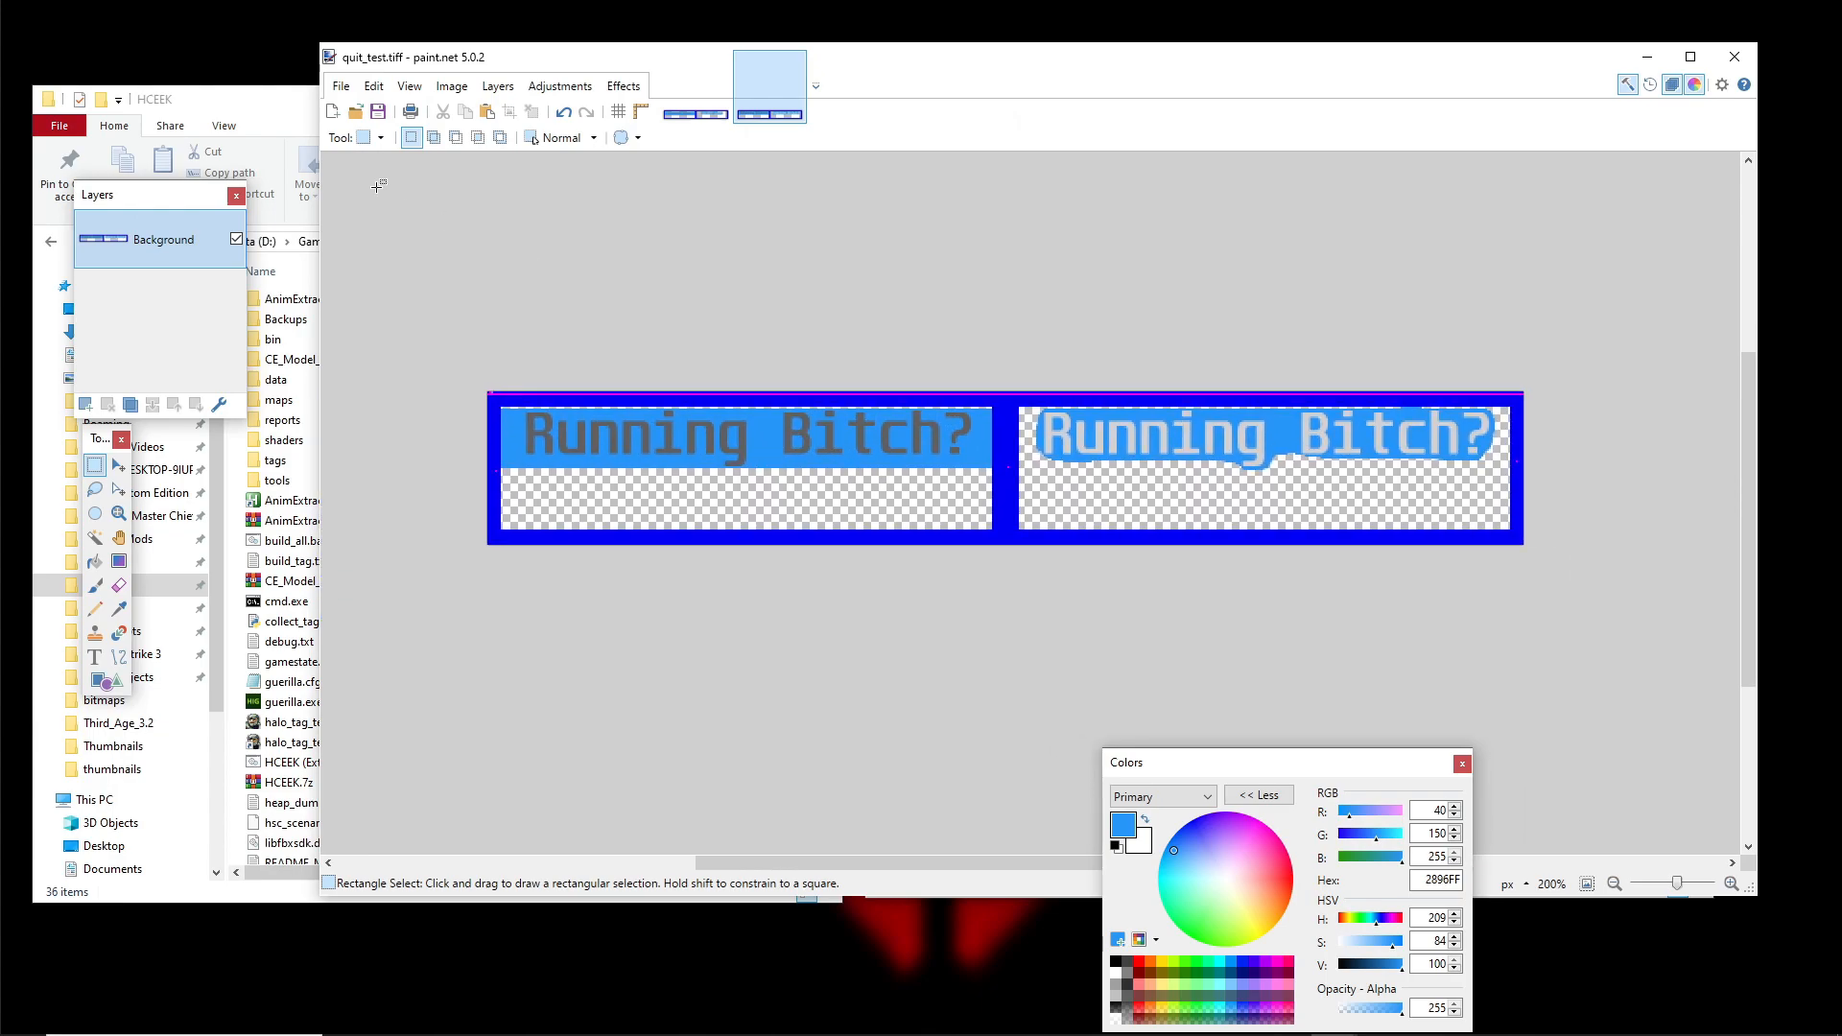
Create a new blank 256 × 64 pixel image
click(347, 90)
click(349, 91)
click(342, 86)
click(363, 109)
click(1032, 599)
scroll(987, 496, up, 6)
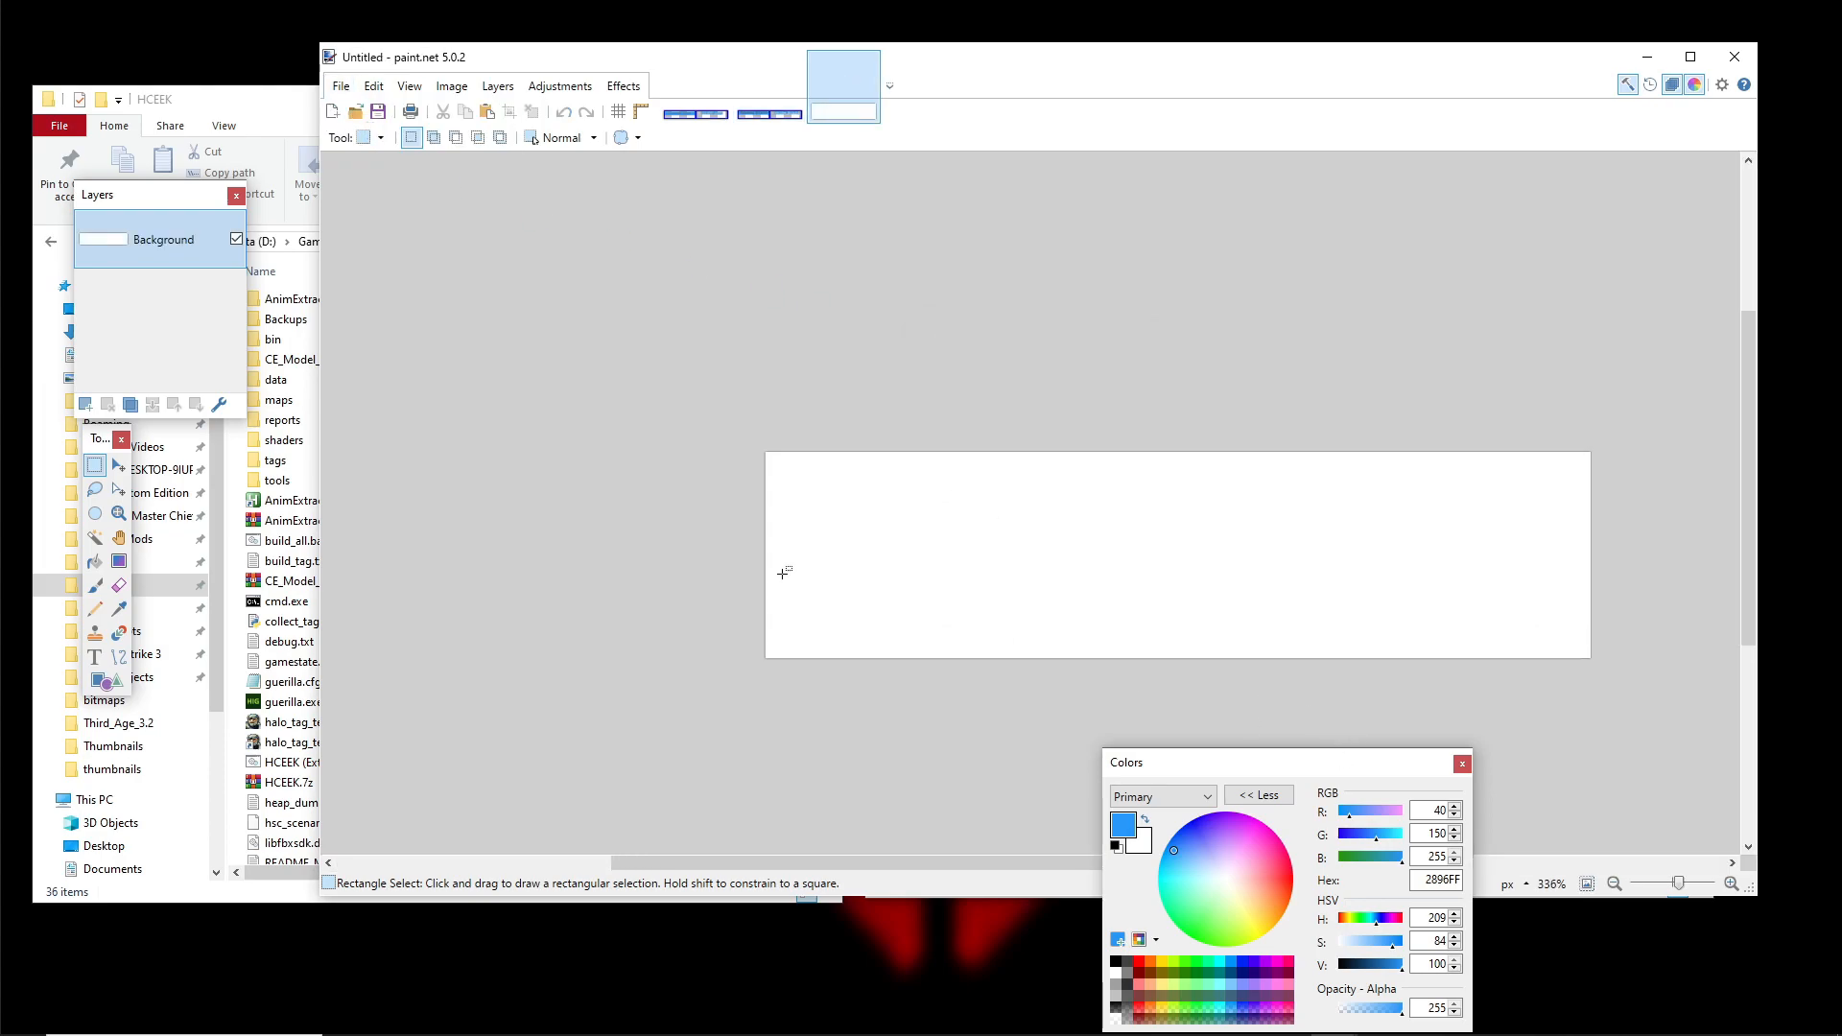
Clear the new image's entire white canvas to transparency
scroll(818, 584, down, 7)
drag(819, 585, 696, 542)
key(ctrl+a)
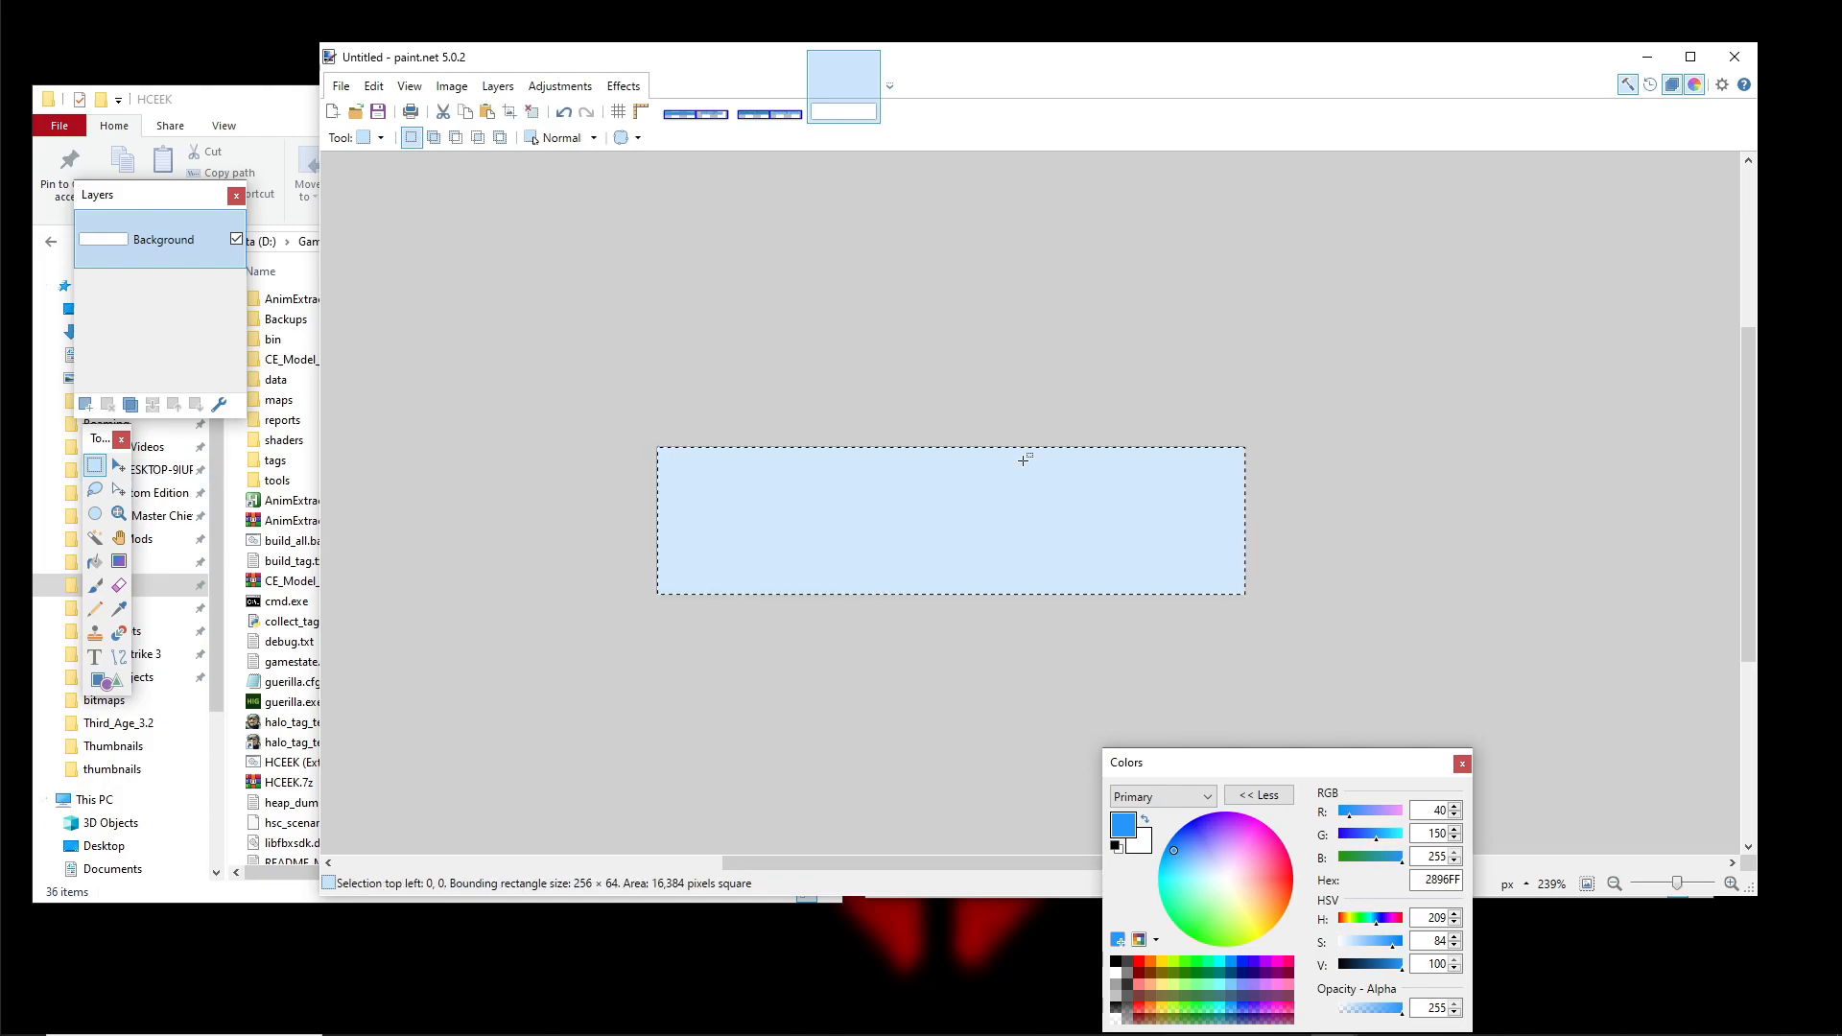
key(Delete)
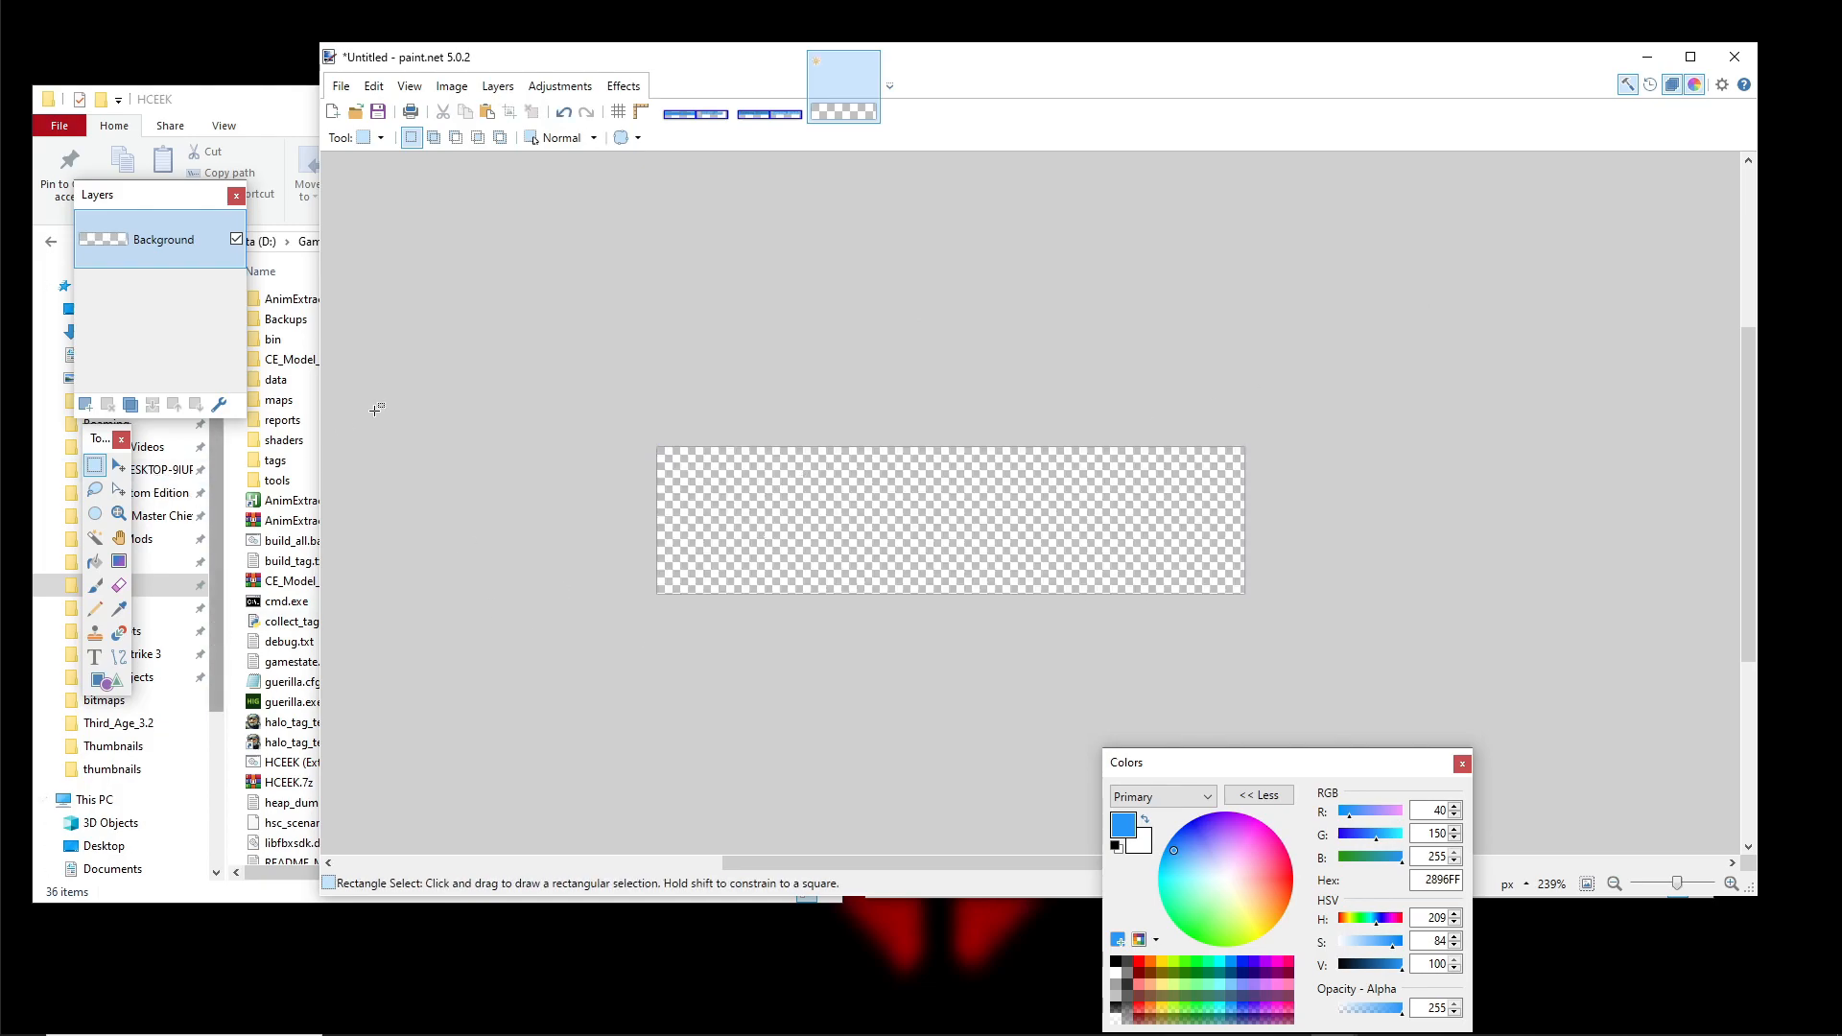
Render the text "What" in bold Unispace, size 20, on the transparent canvas with BoltBait's Outline/Gradient Text effect
click(624, 86)
mouse_move(672, 376)
click(960, 399)
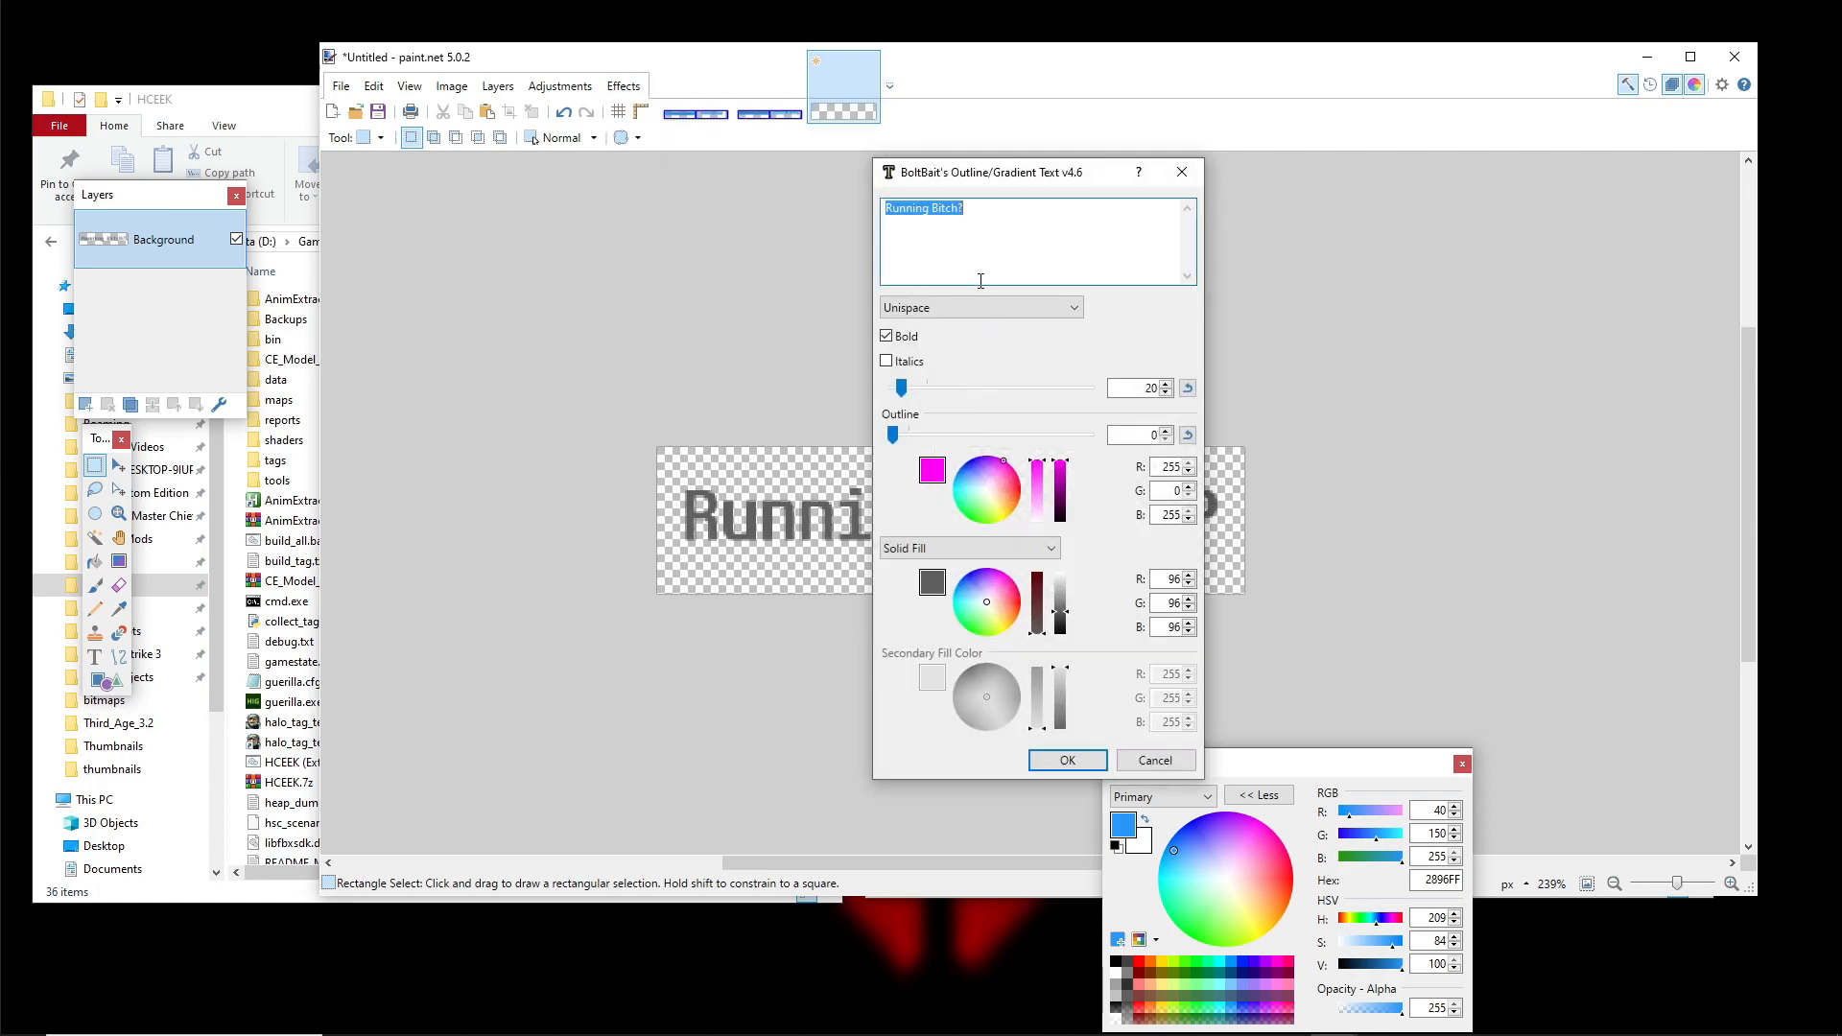
text(What)
click(1065, 759)
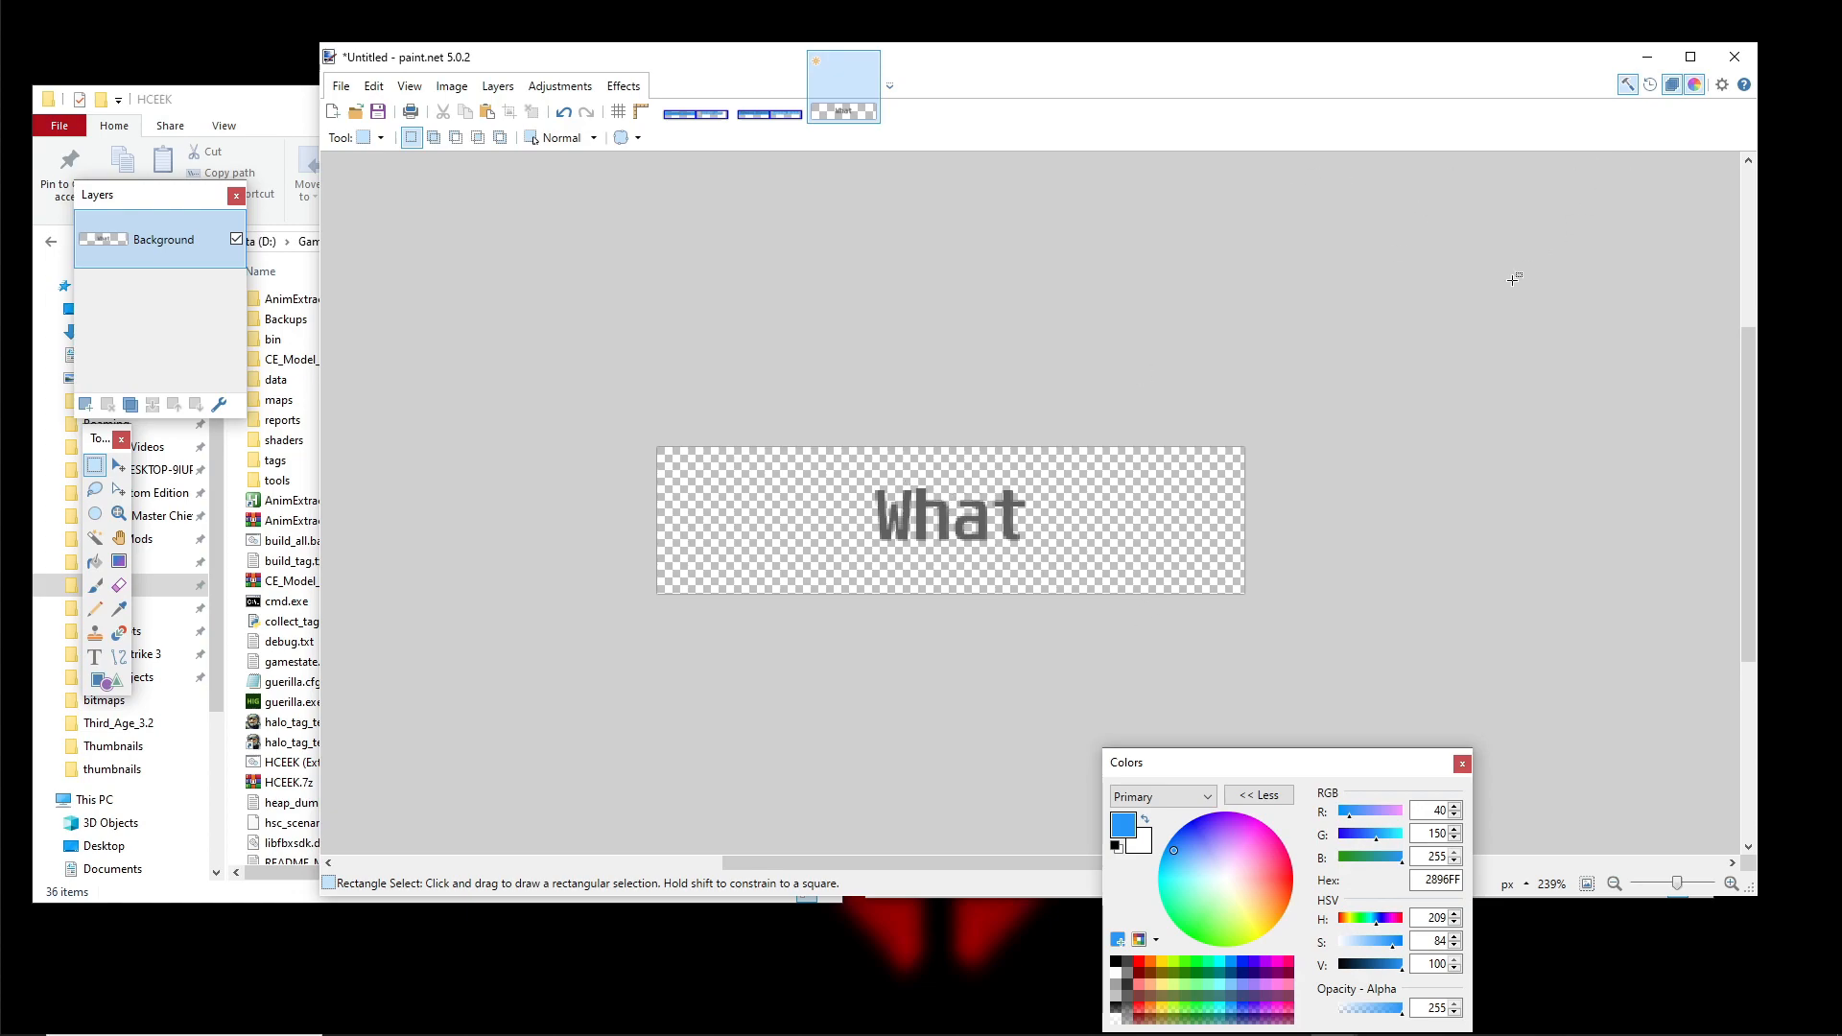
Return to the quit_test.tiff image and inspect its blue frame, magenta line and divider between the two button states
click(765, 117)
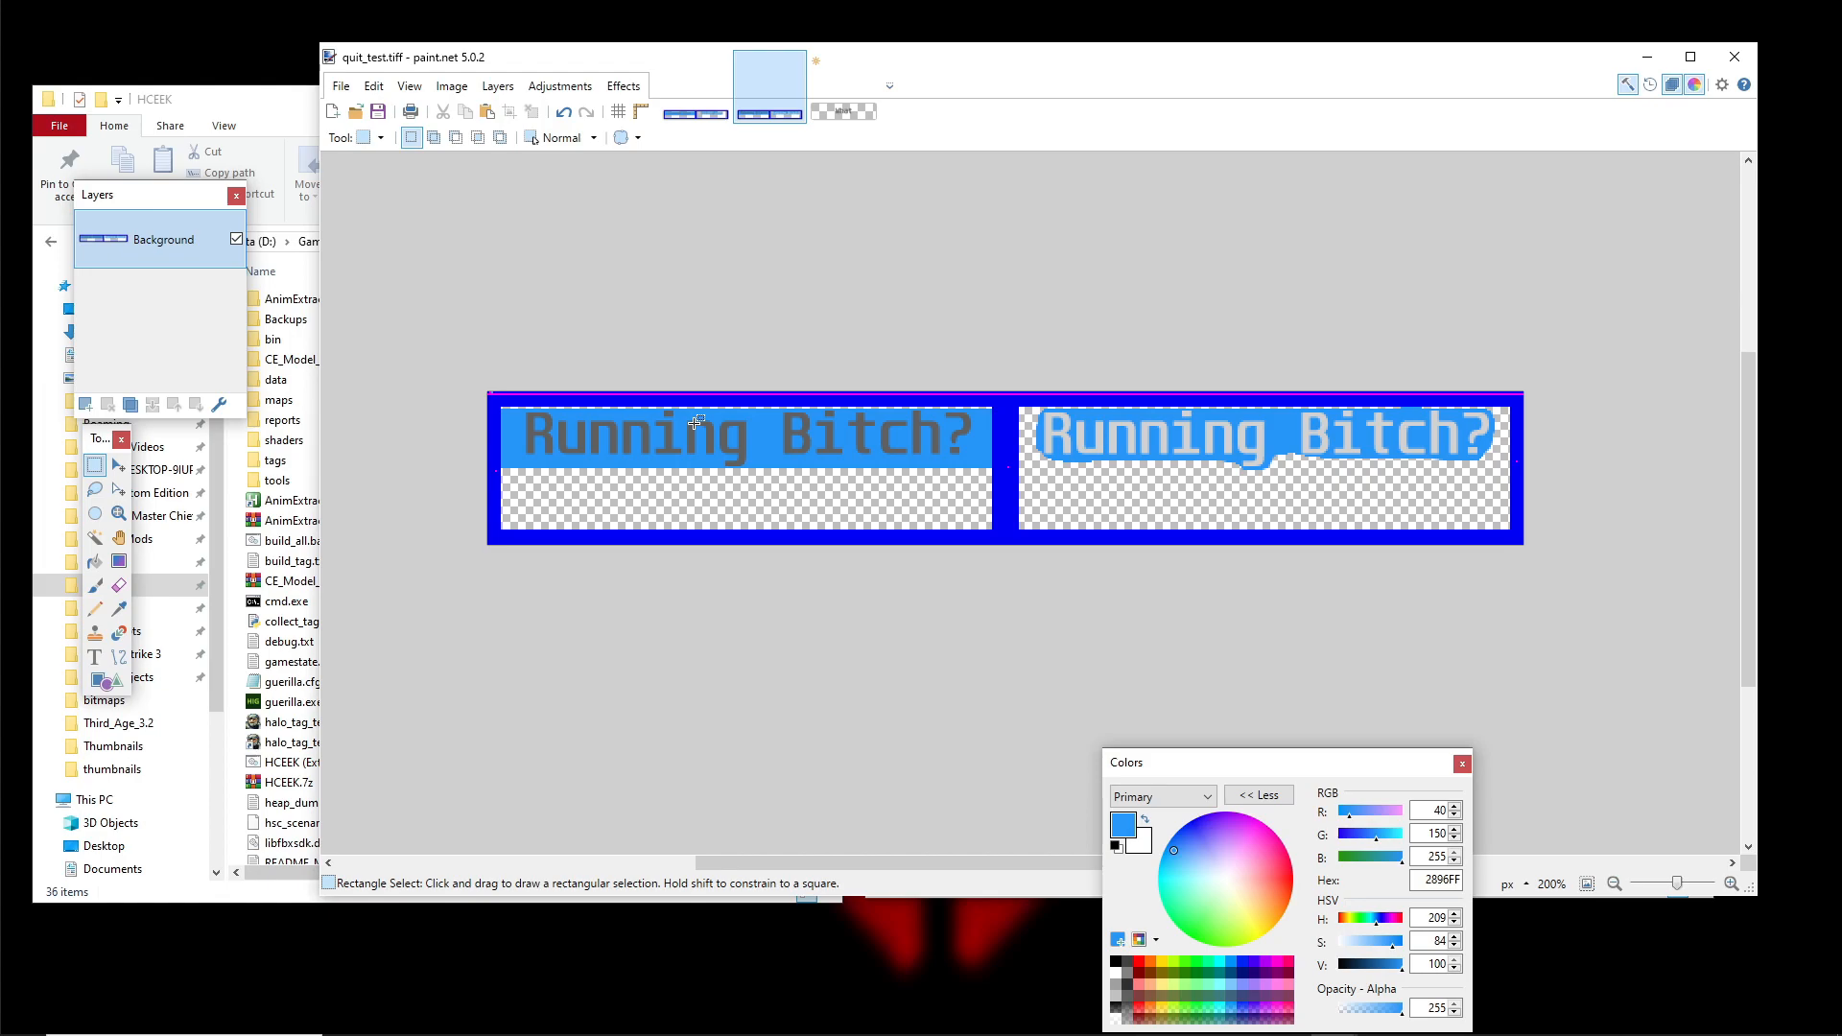
scroll(695, 422, up, 5)
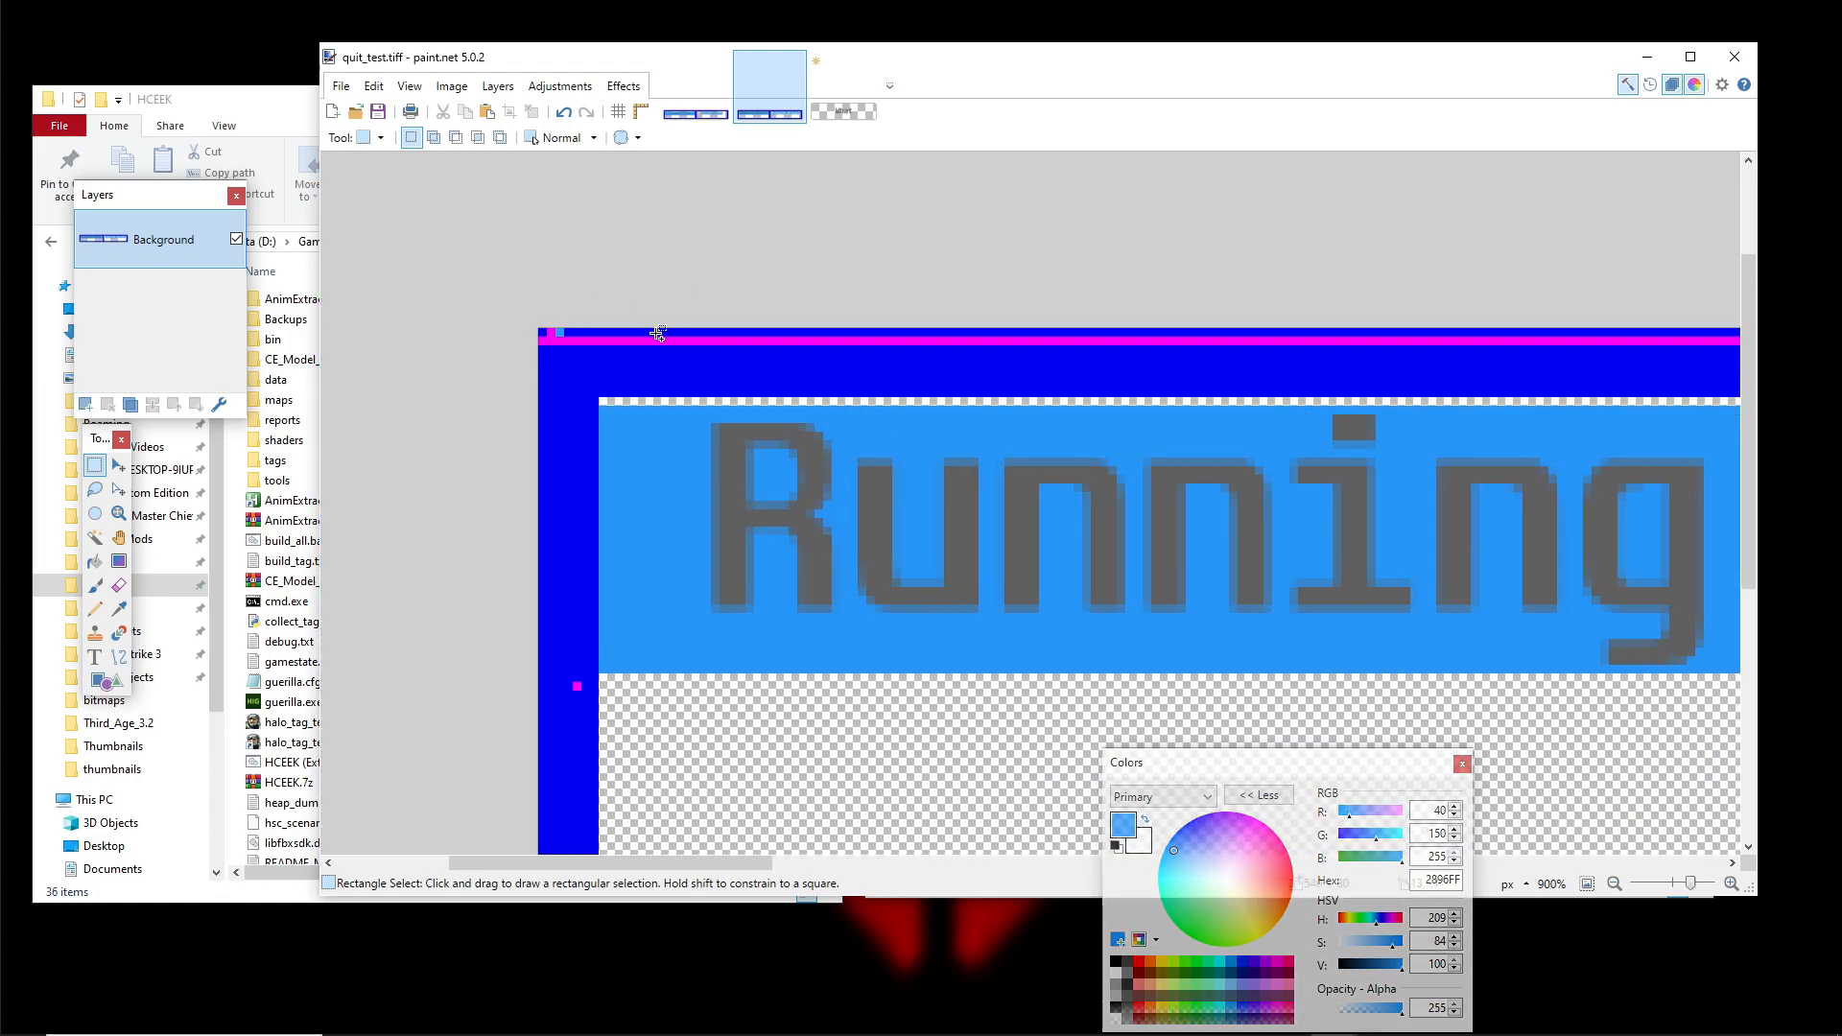
scroll(709, 339, down, 2)
scroll(1329, 481, up, 5)
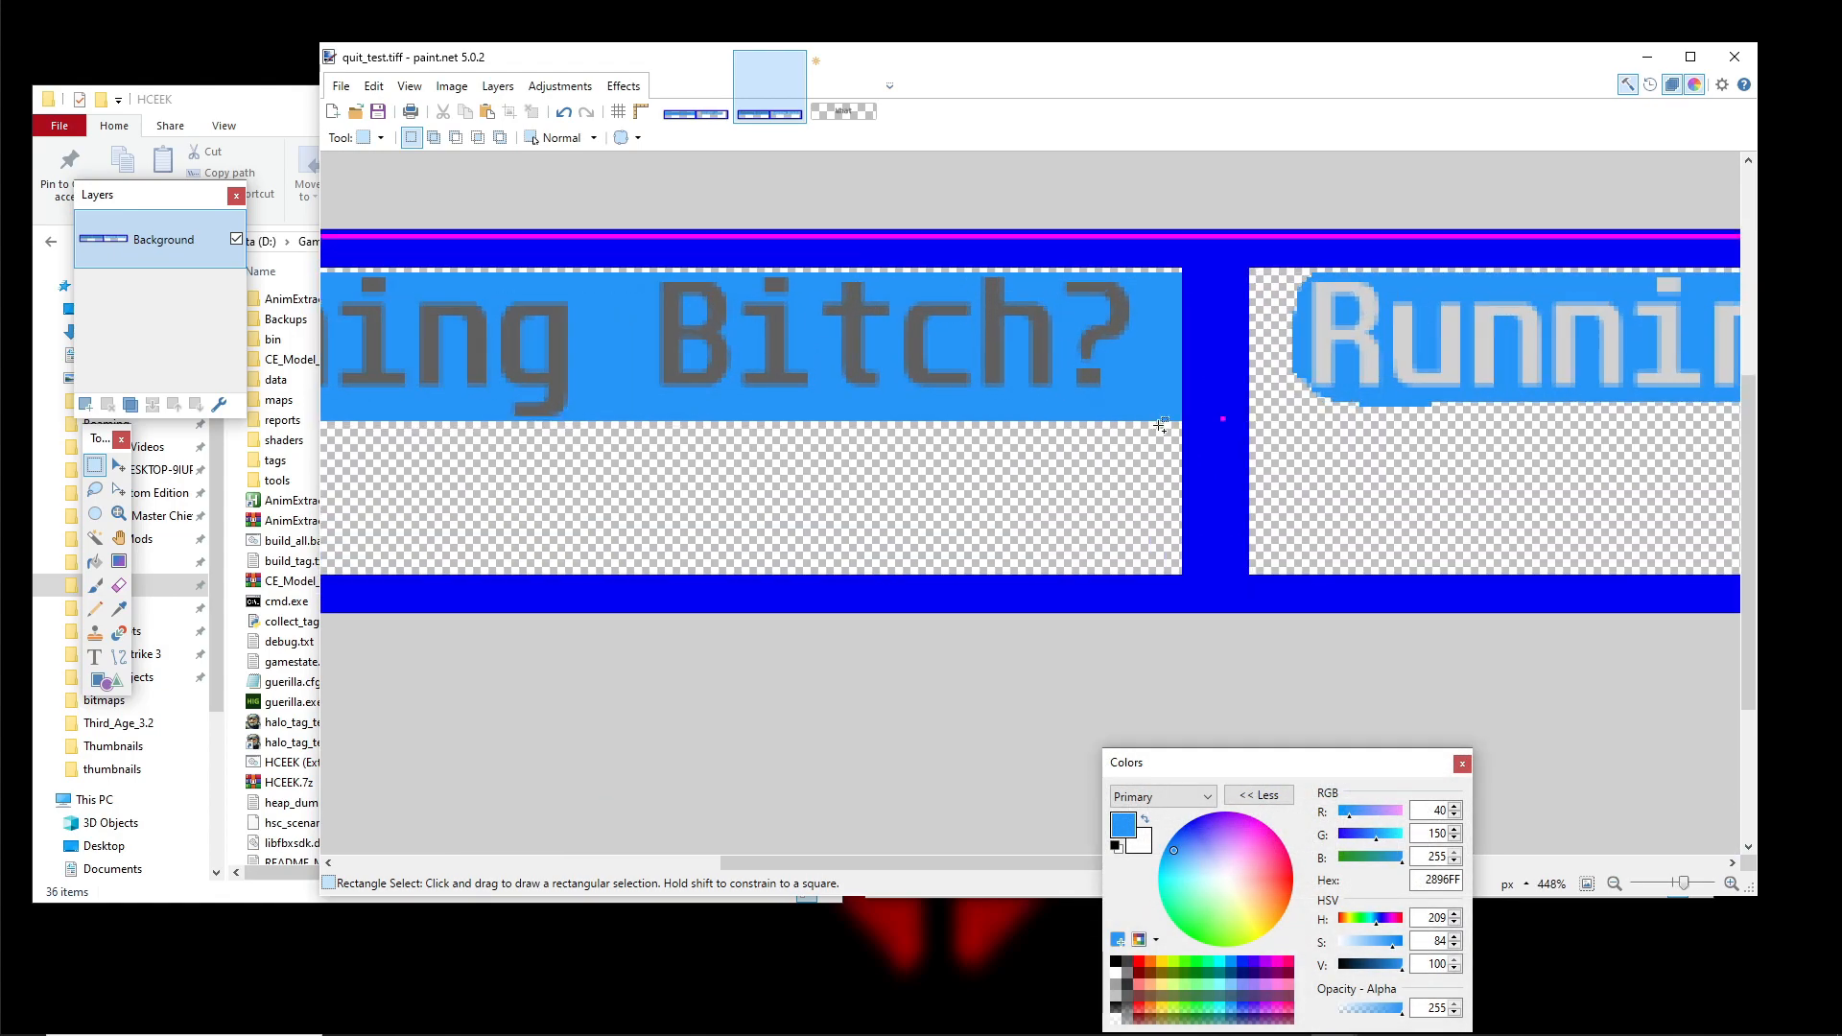
scroll(1240, 436, down, 5)
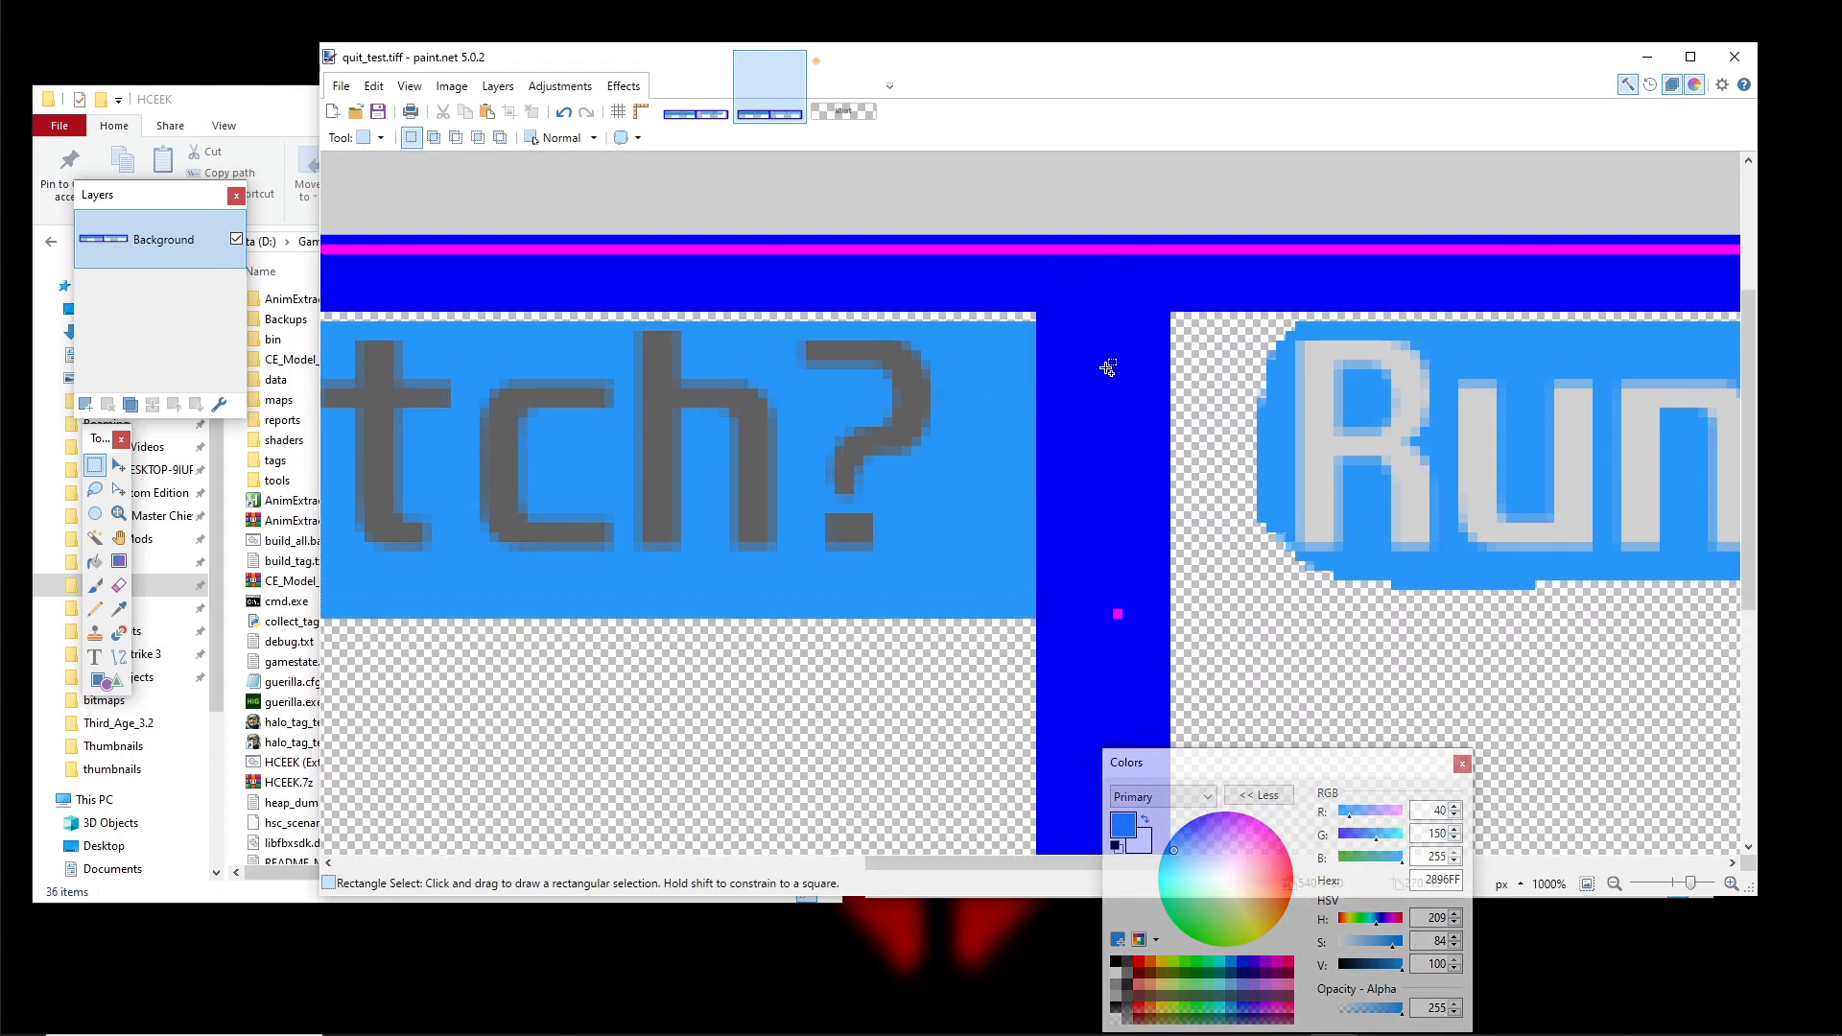
scroll(1104, 374, down, 2)
scroll(1093, 444, up, 4)
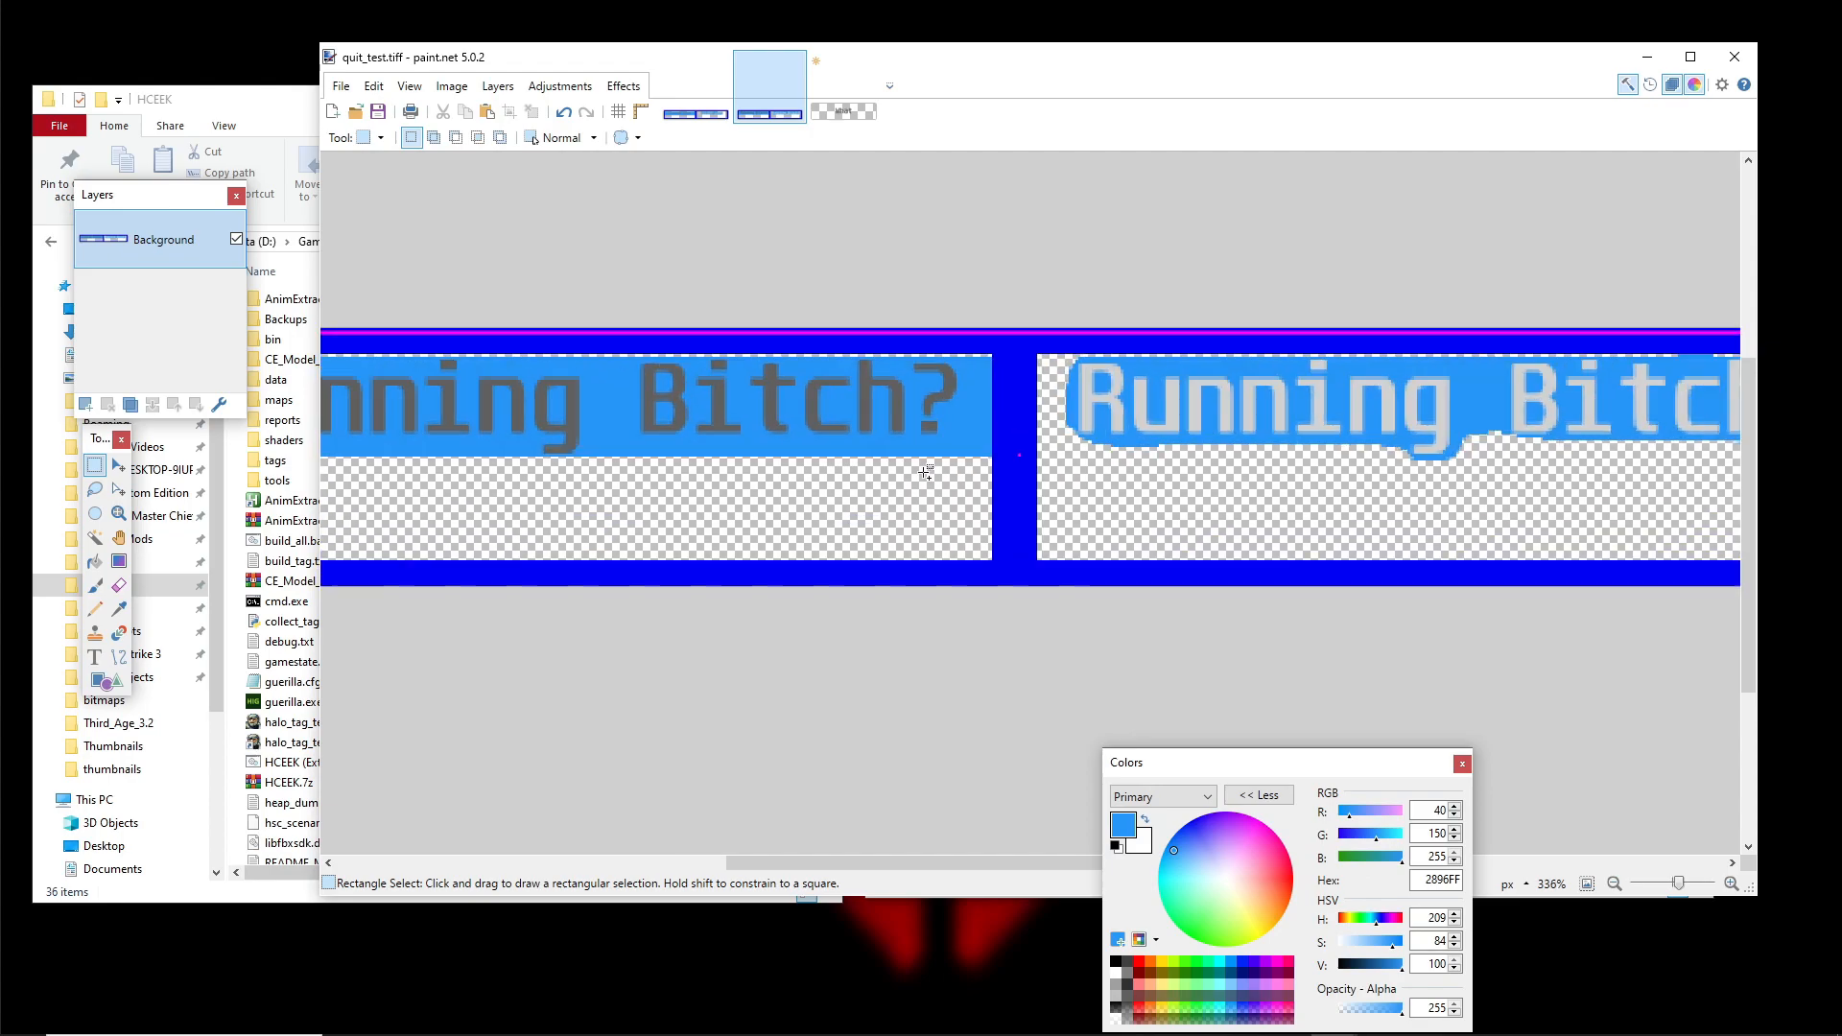
scroll(937, 437, down, 4)
scroll(1076, 427, up, 6)
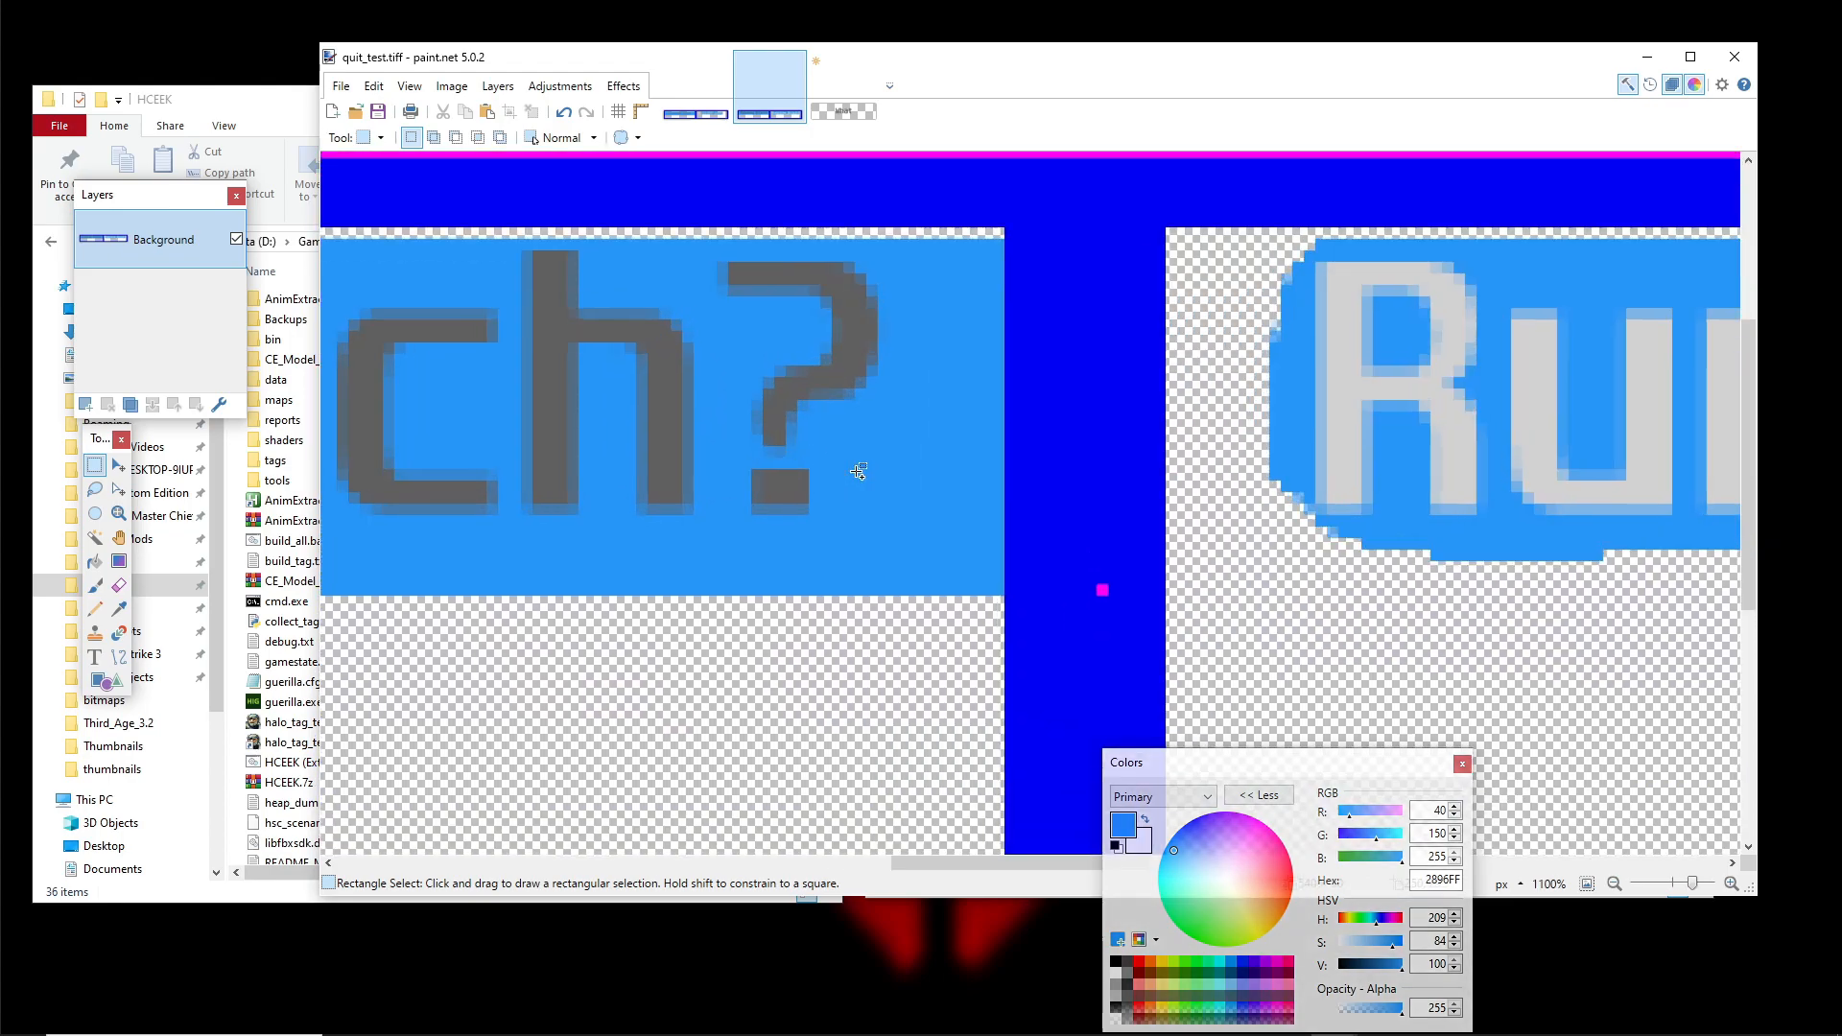
scroll(1076, 427, down, 6)
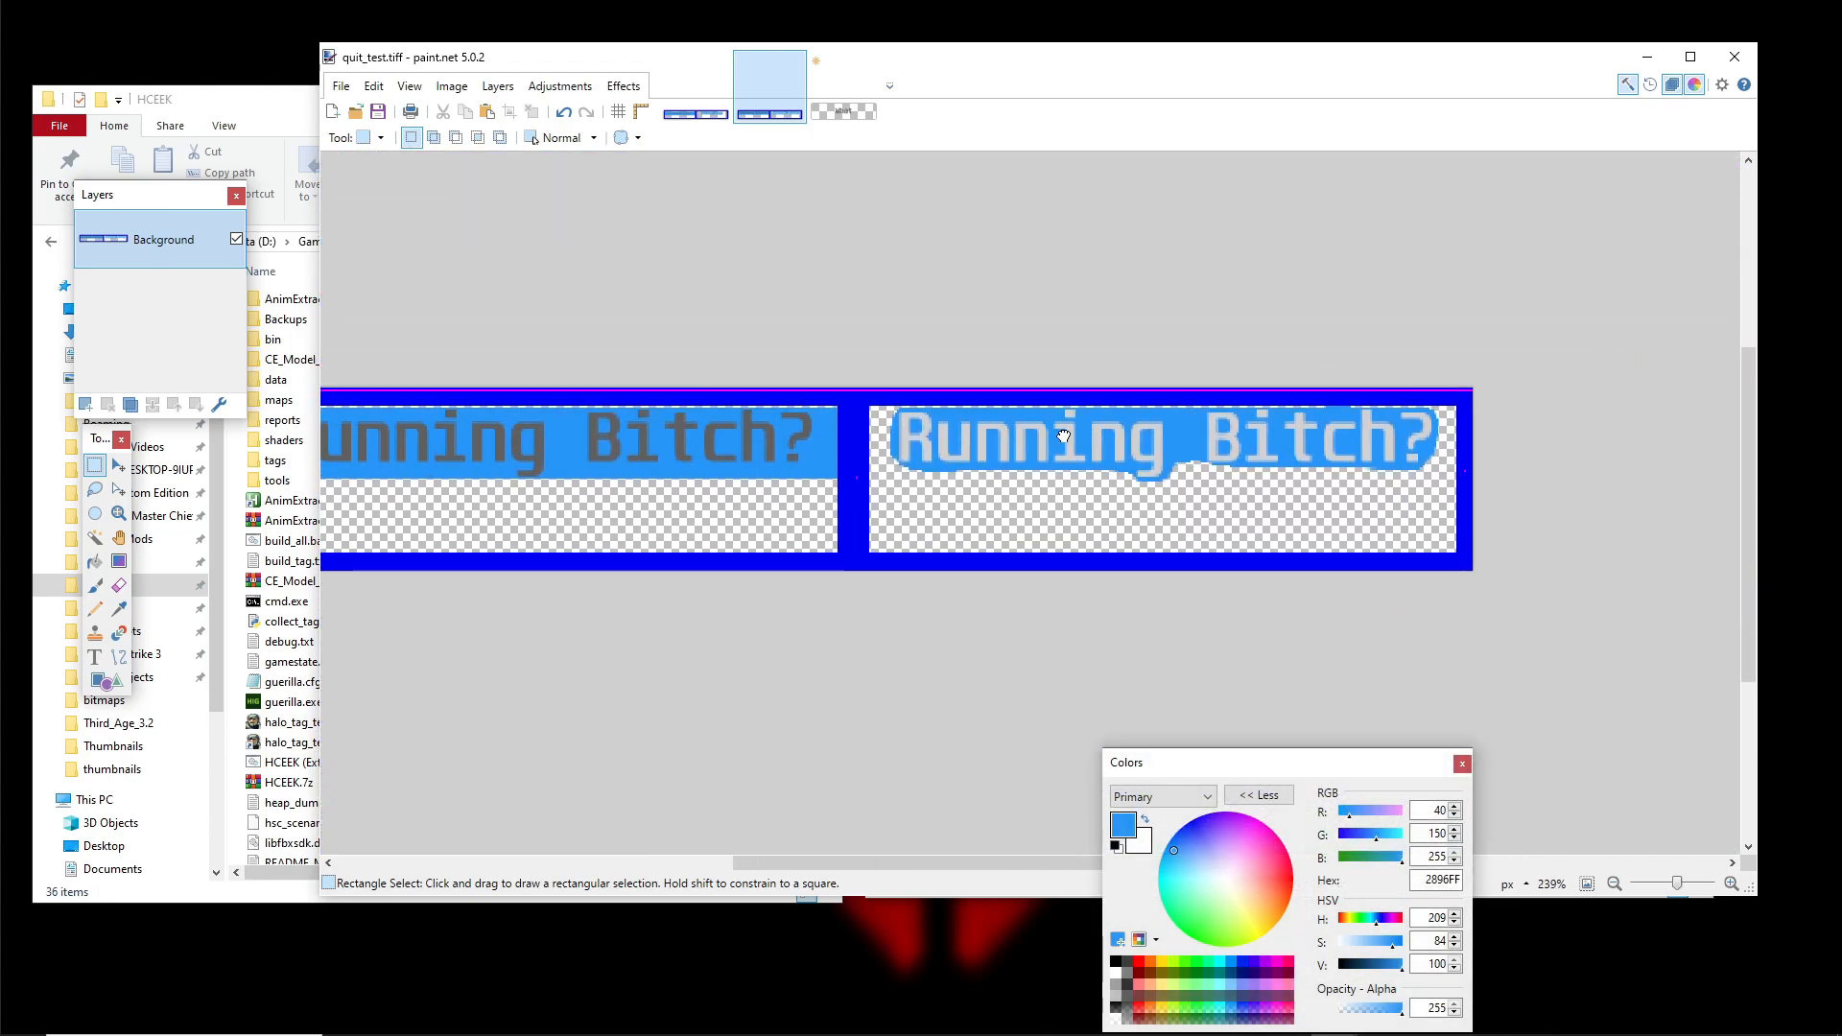
Inspect the edges of the light-blue backing around the text in both button states of quit_test.tiff
scroll(1072, 433, up, 1)
scroll(1008, 451, down, 2)
scroll(918, 480, up, 2)
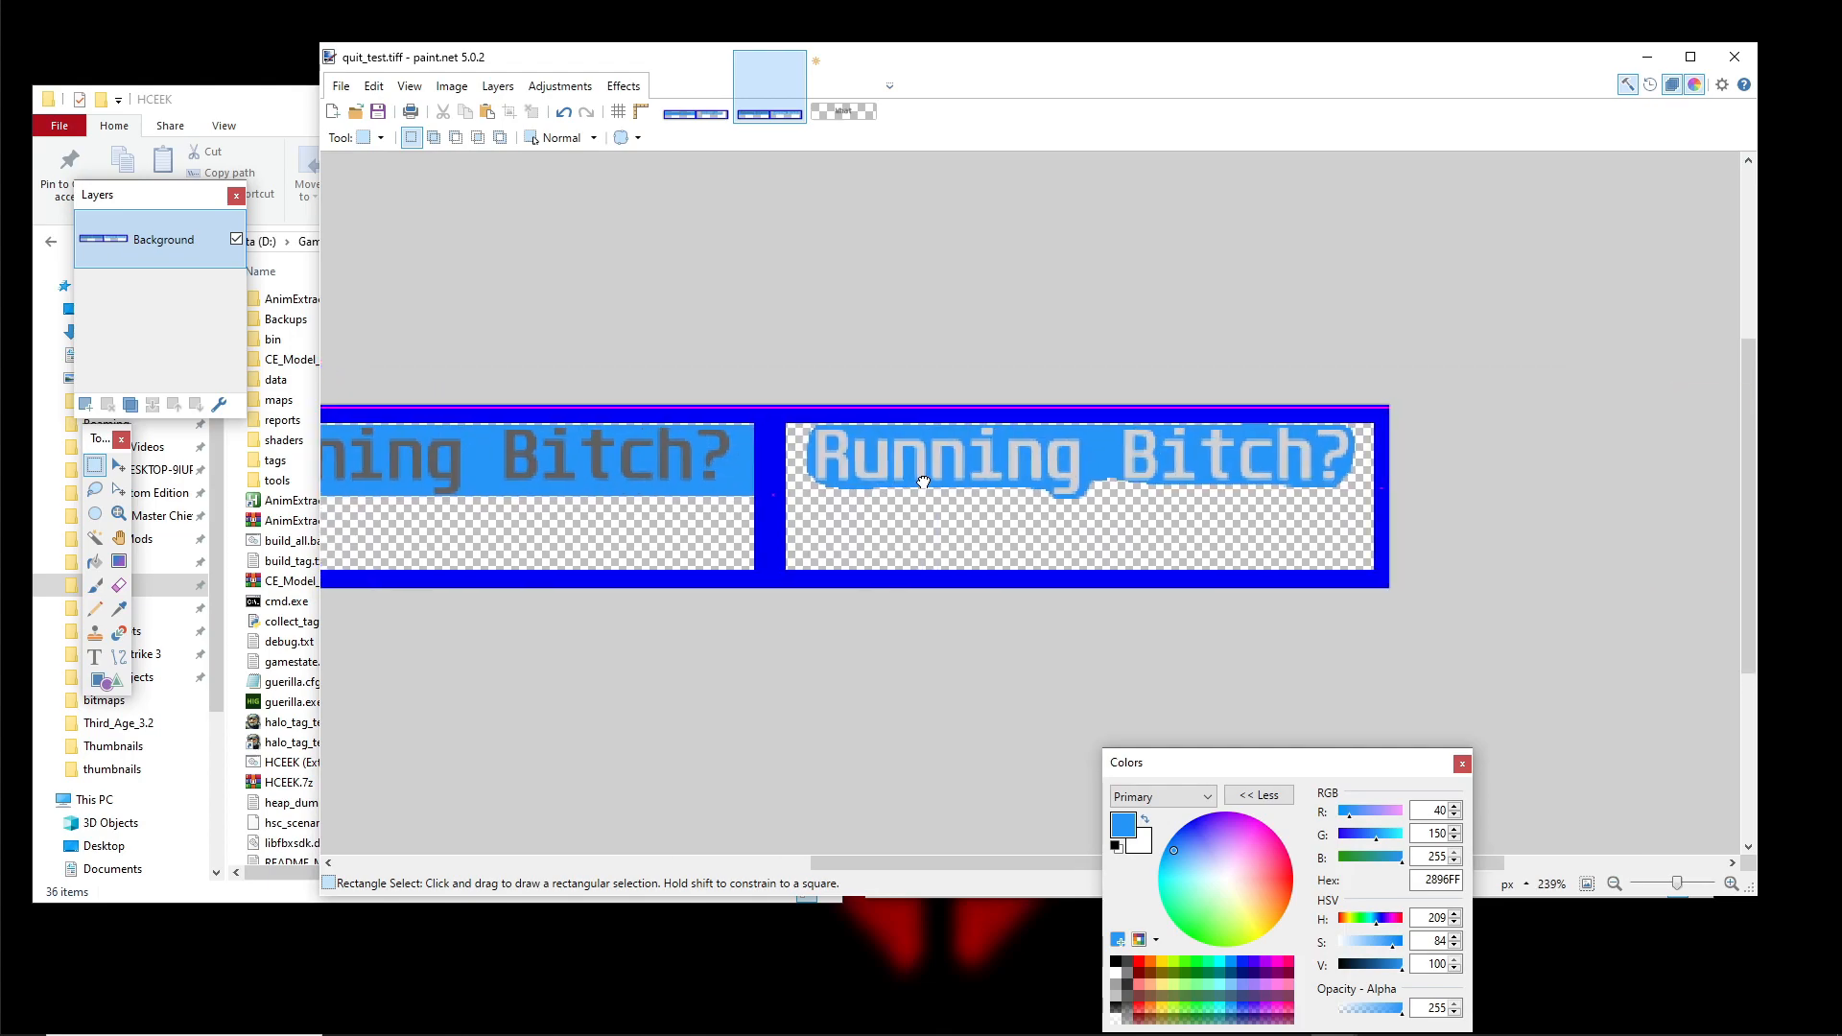
scroll(919, 480, up, 2)
scroll(963, 326, down, 1)
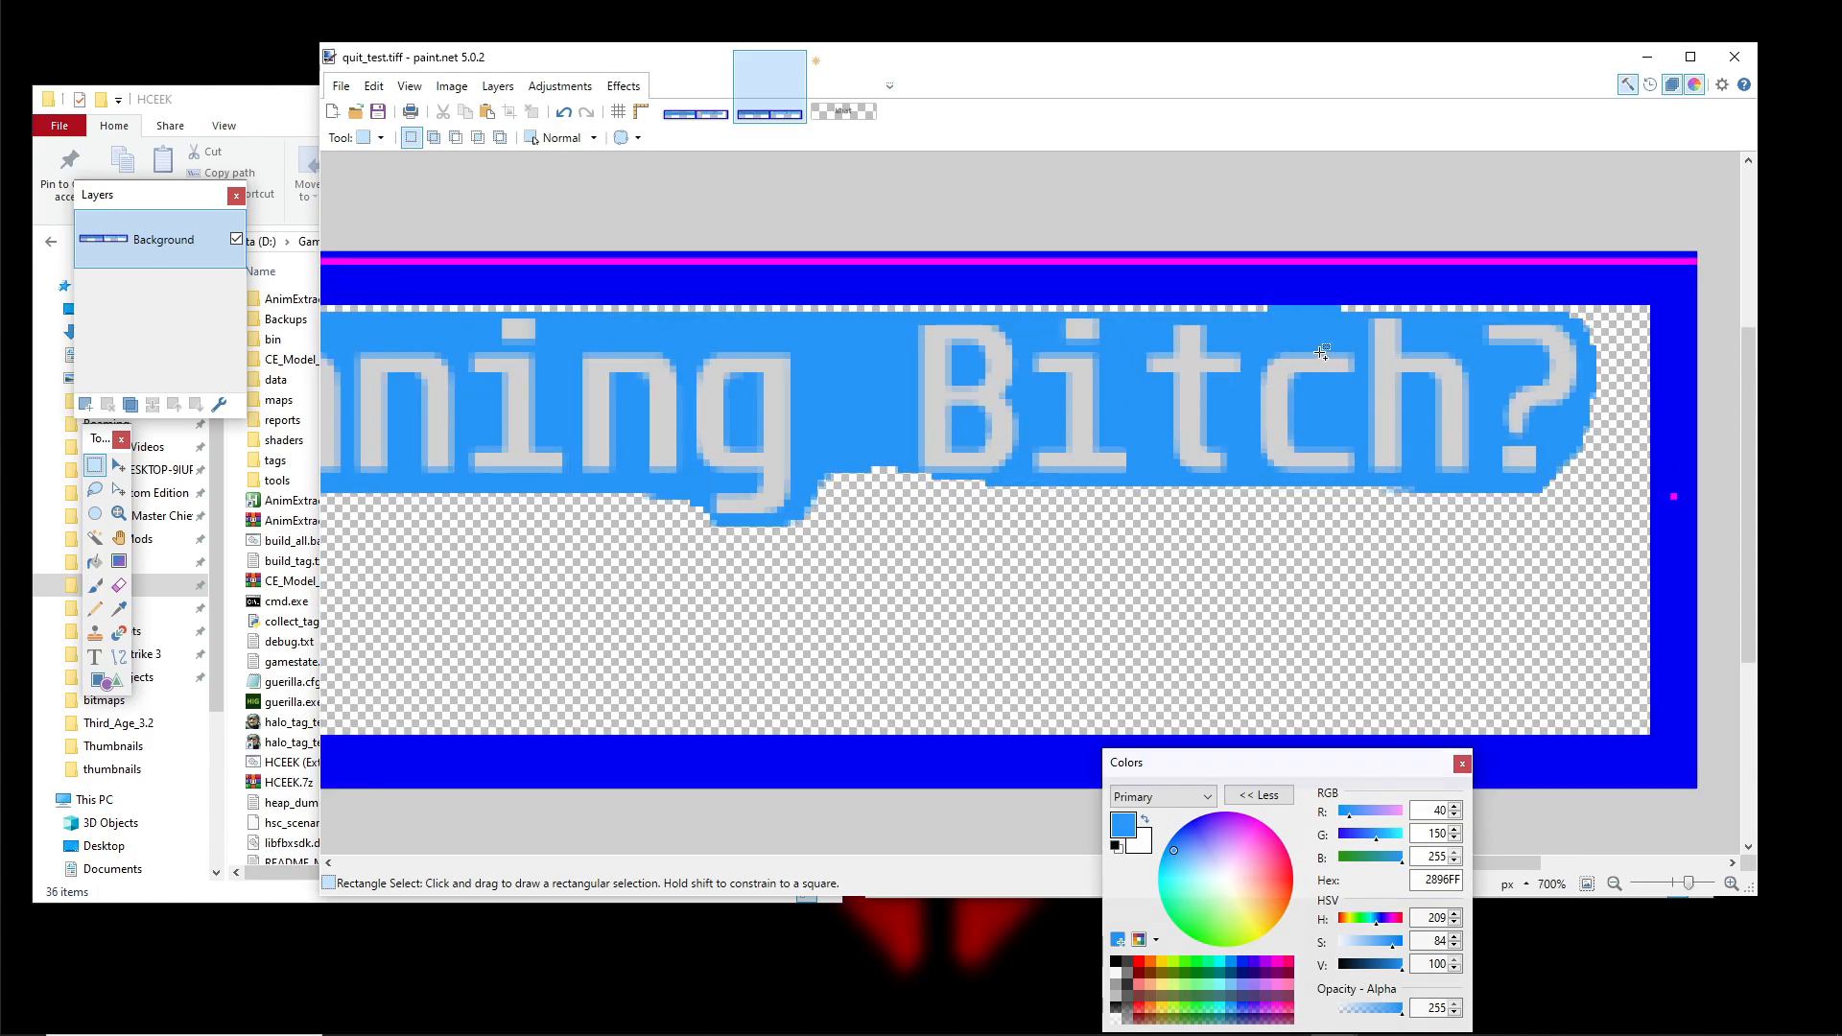
scroll(1316, 351, up, 2)
scroll(768, 441, down, 2)
drag(461, 437, 1708, 444)
scroll(1008, 407, up, 2)
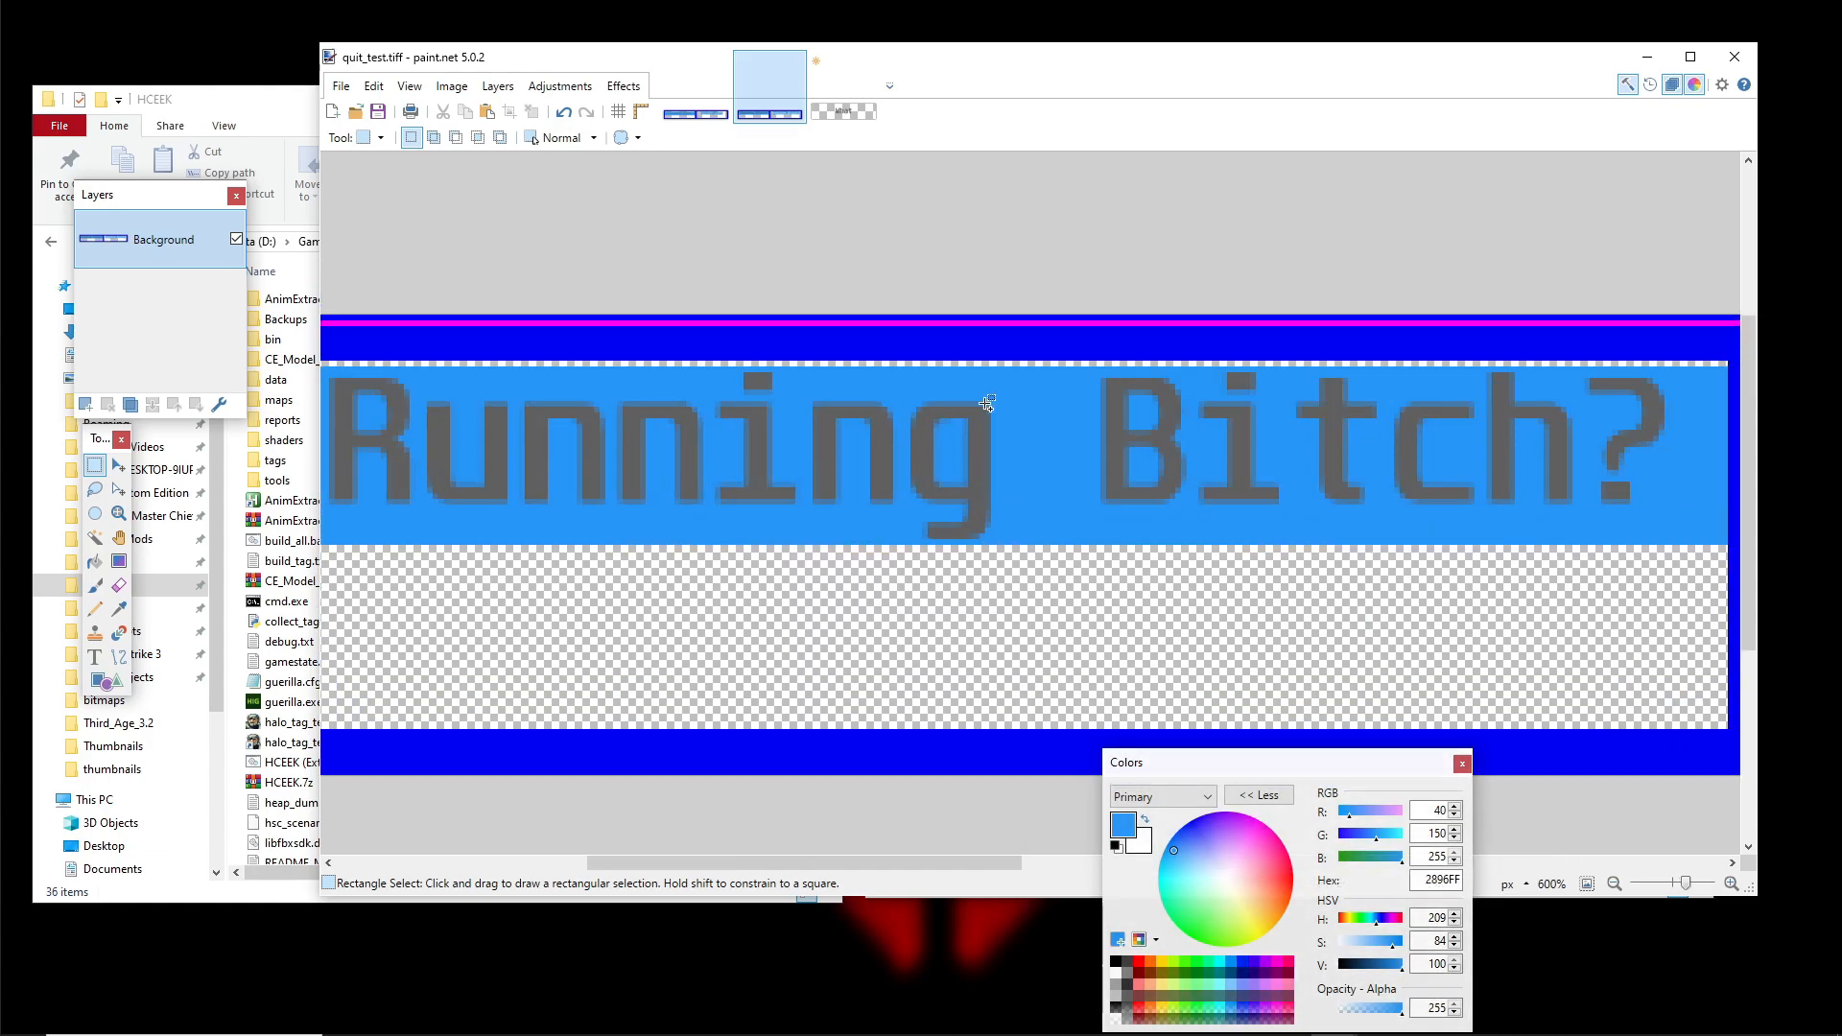
drag(1594, 370, 1395, 326)
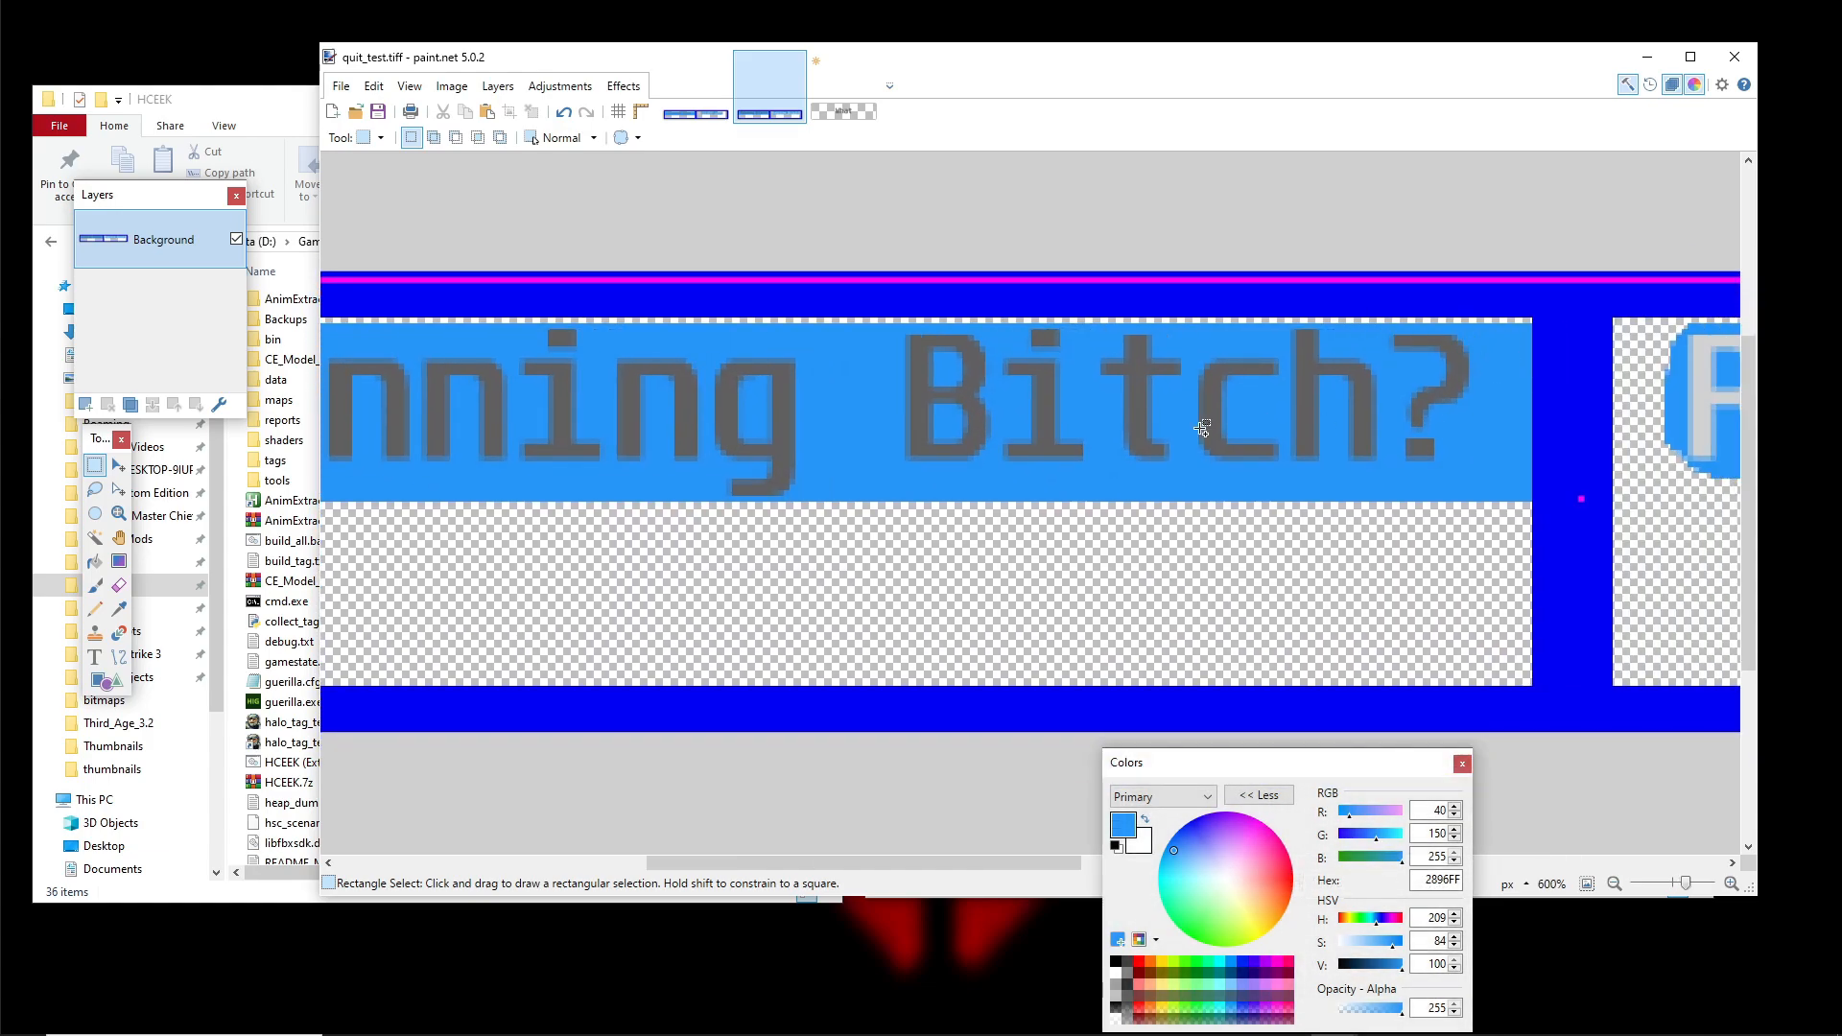
Compare the text and light-blue backings of both button states across the full quit_test.tiff color plate
drag(826, 418, 1261, 436)
scroll(1261, 436, down, 2)
scroll(1250, 513, down, 1)
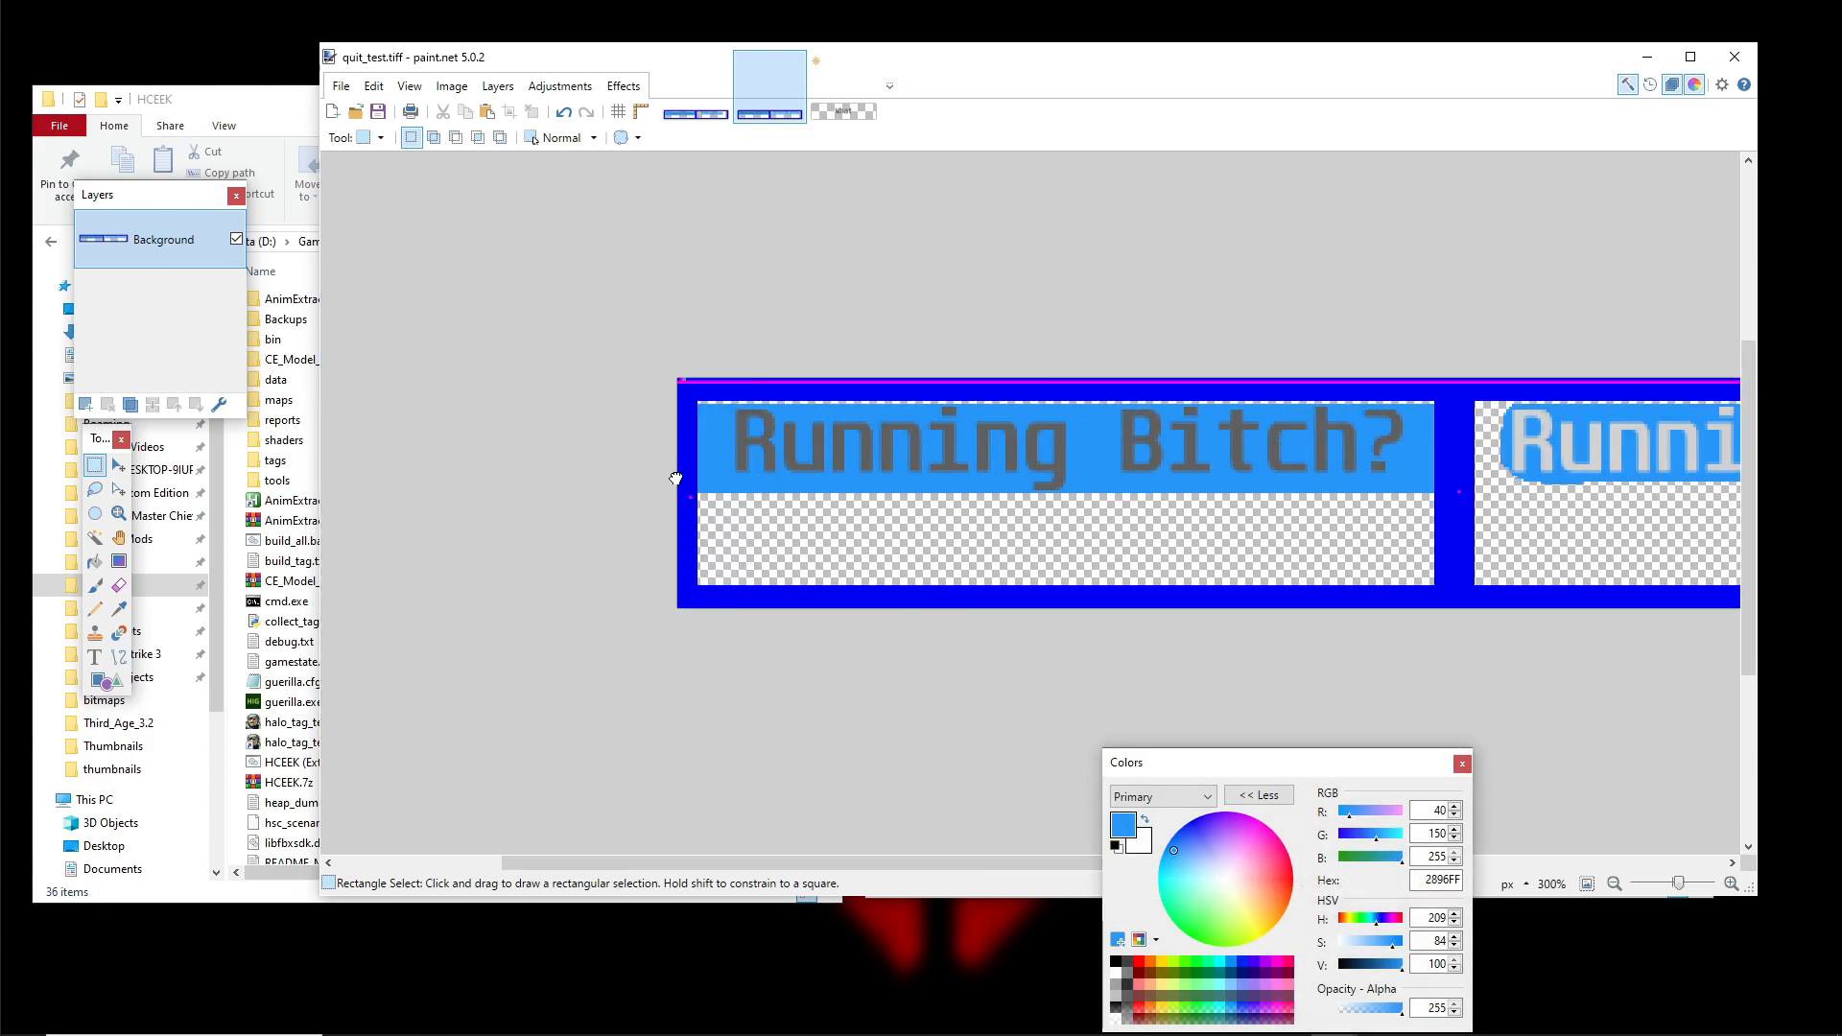
drag(1002, 504, 702, 458)
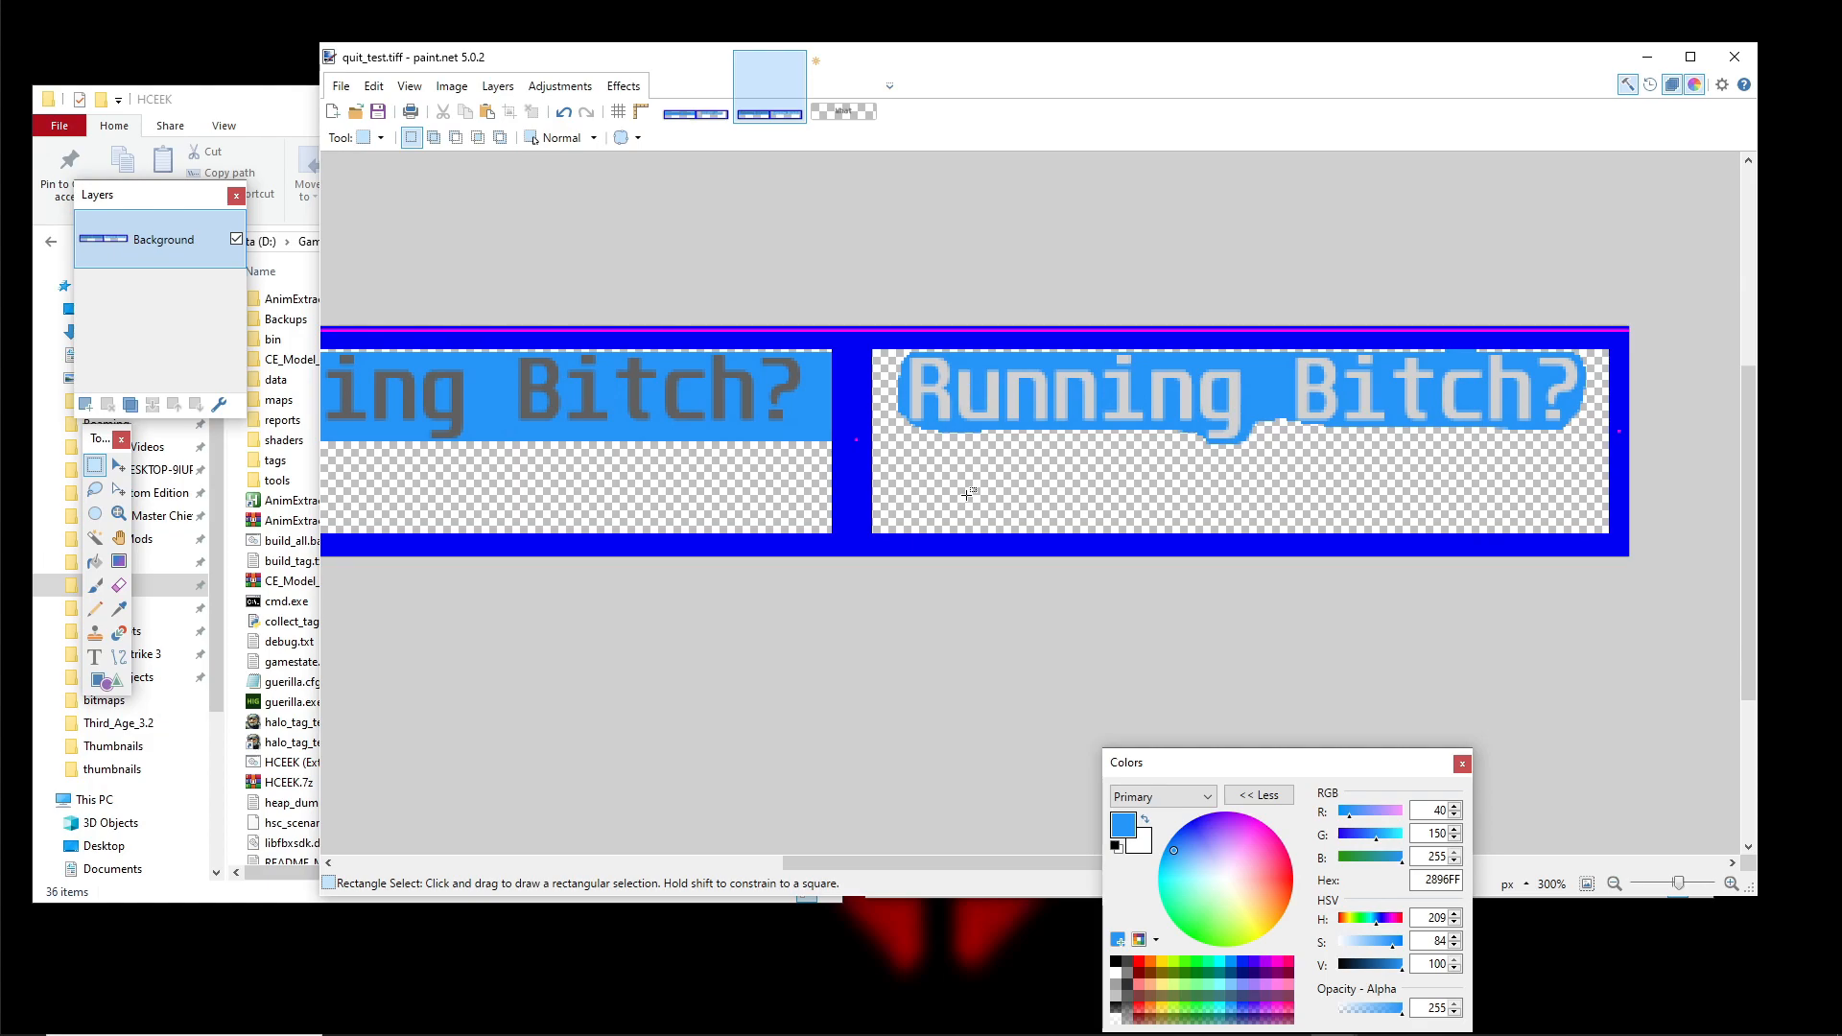
drag(960, 510, 1159, 525)
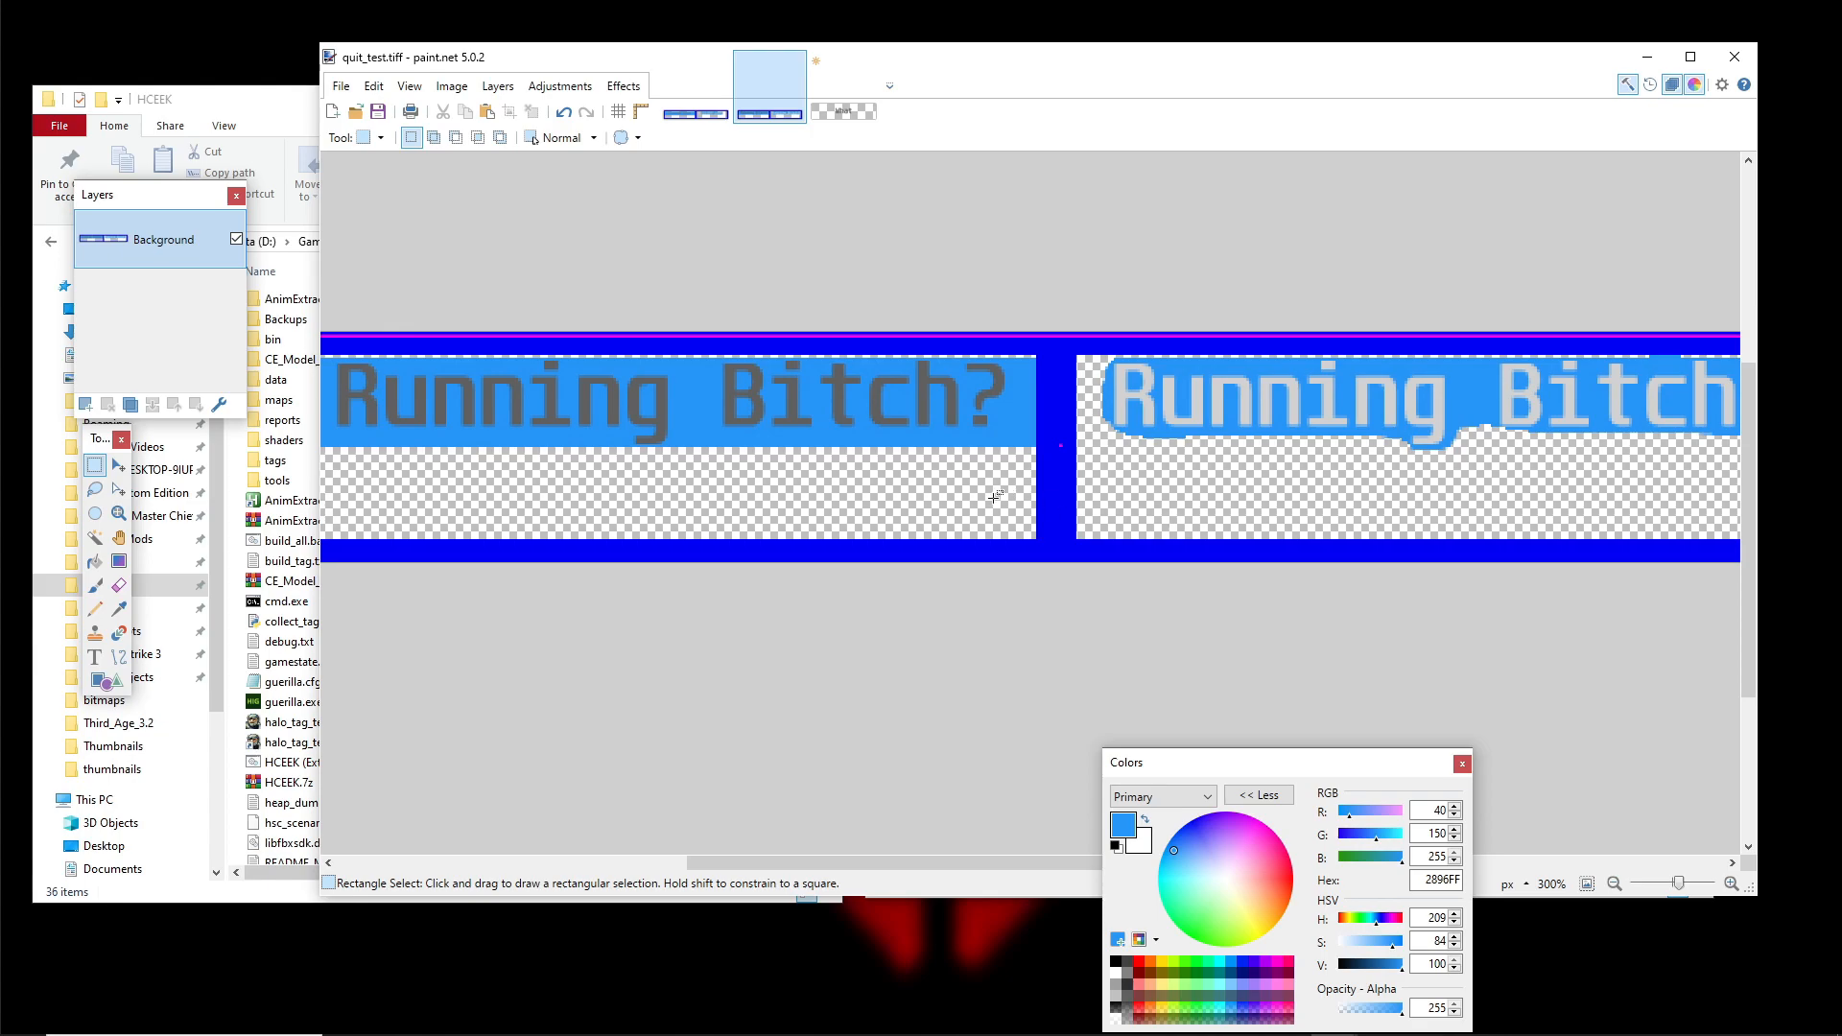
scroll(1033, 493, down, 1)
scroll(1034, 506, up, 2)
drag(1033, 505, 953, 574)
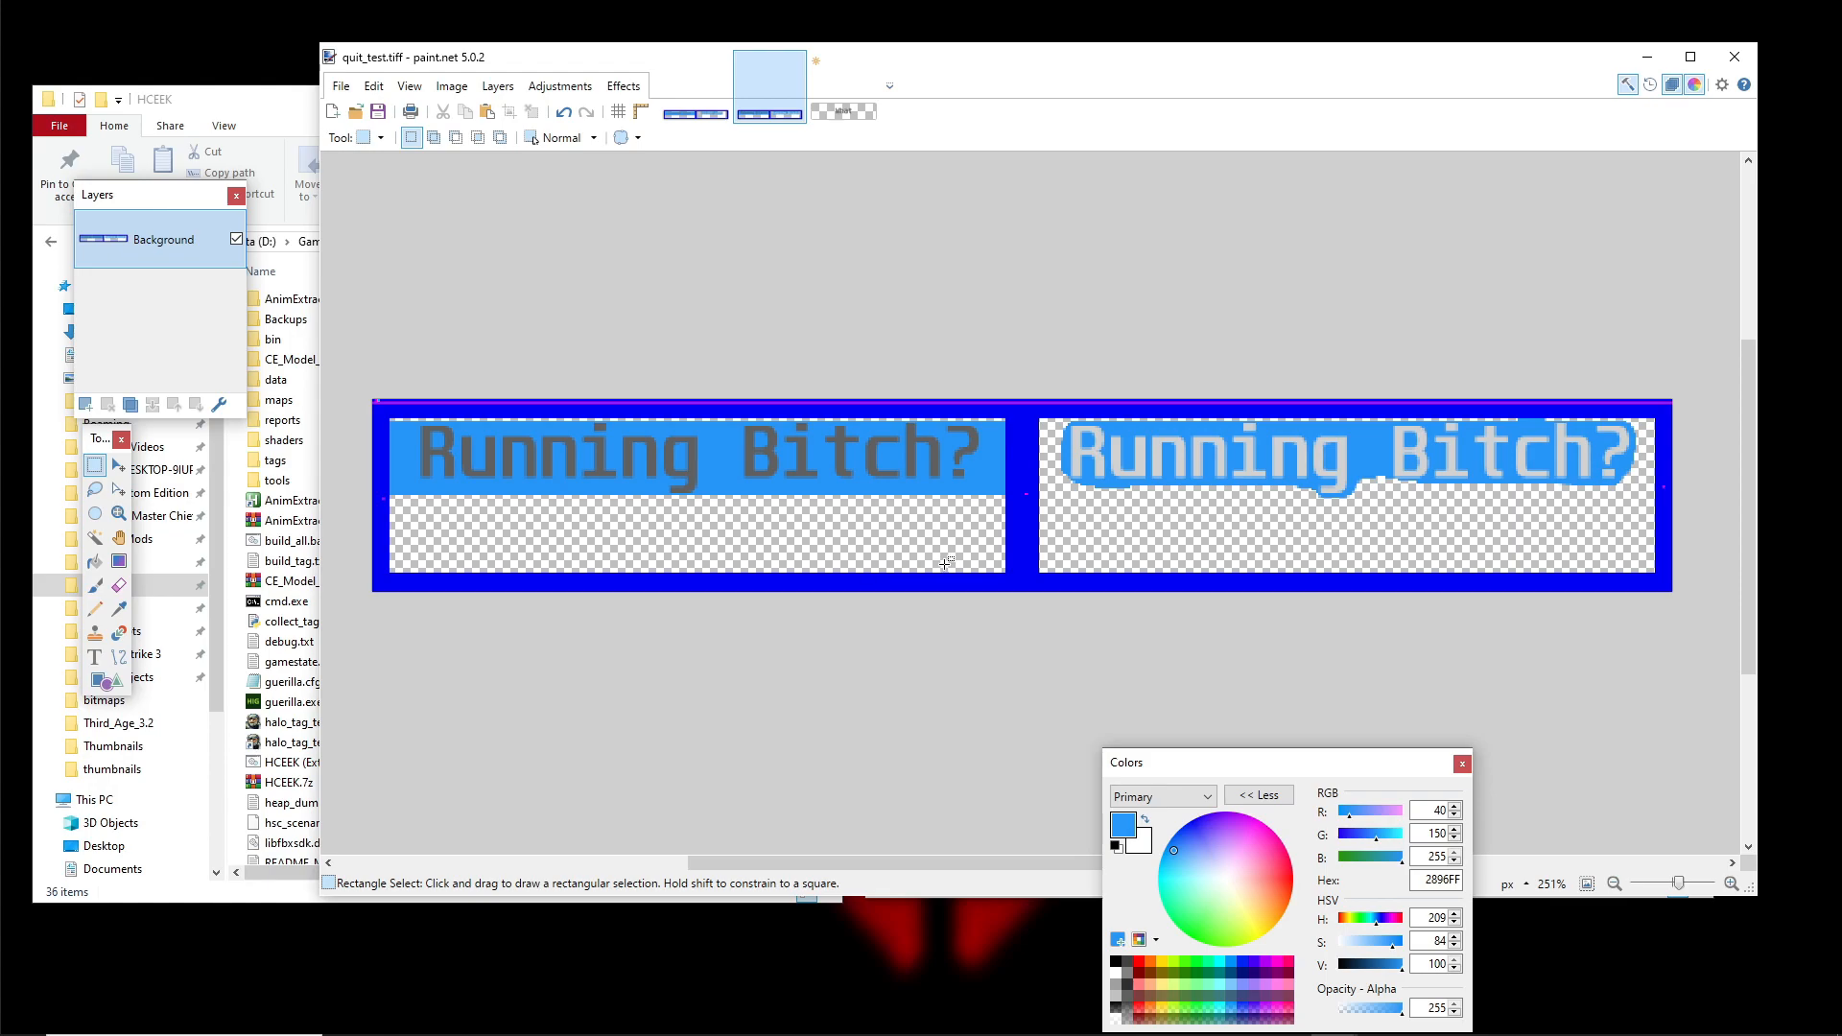
Close paint.net and discard the unsaved changes to the untitled demo image
click(1732, 59)
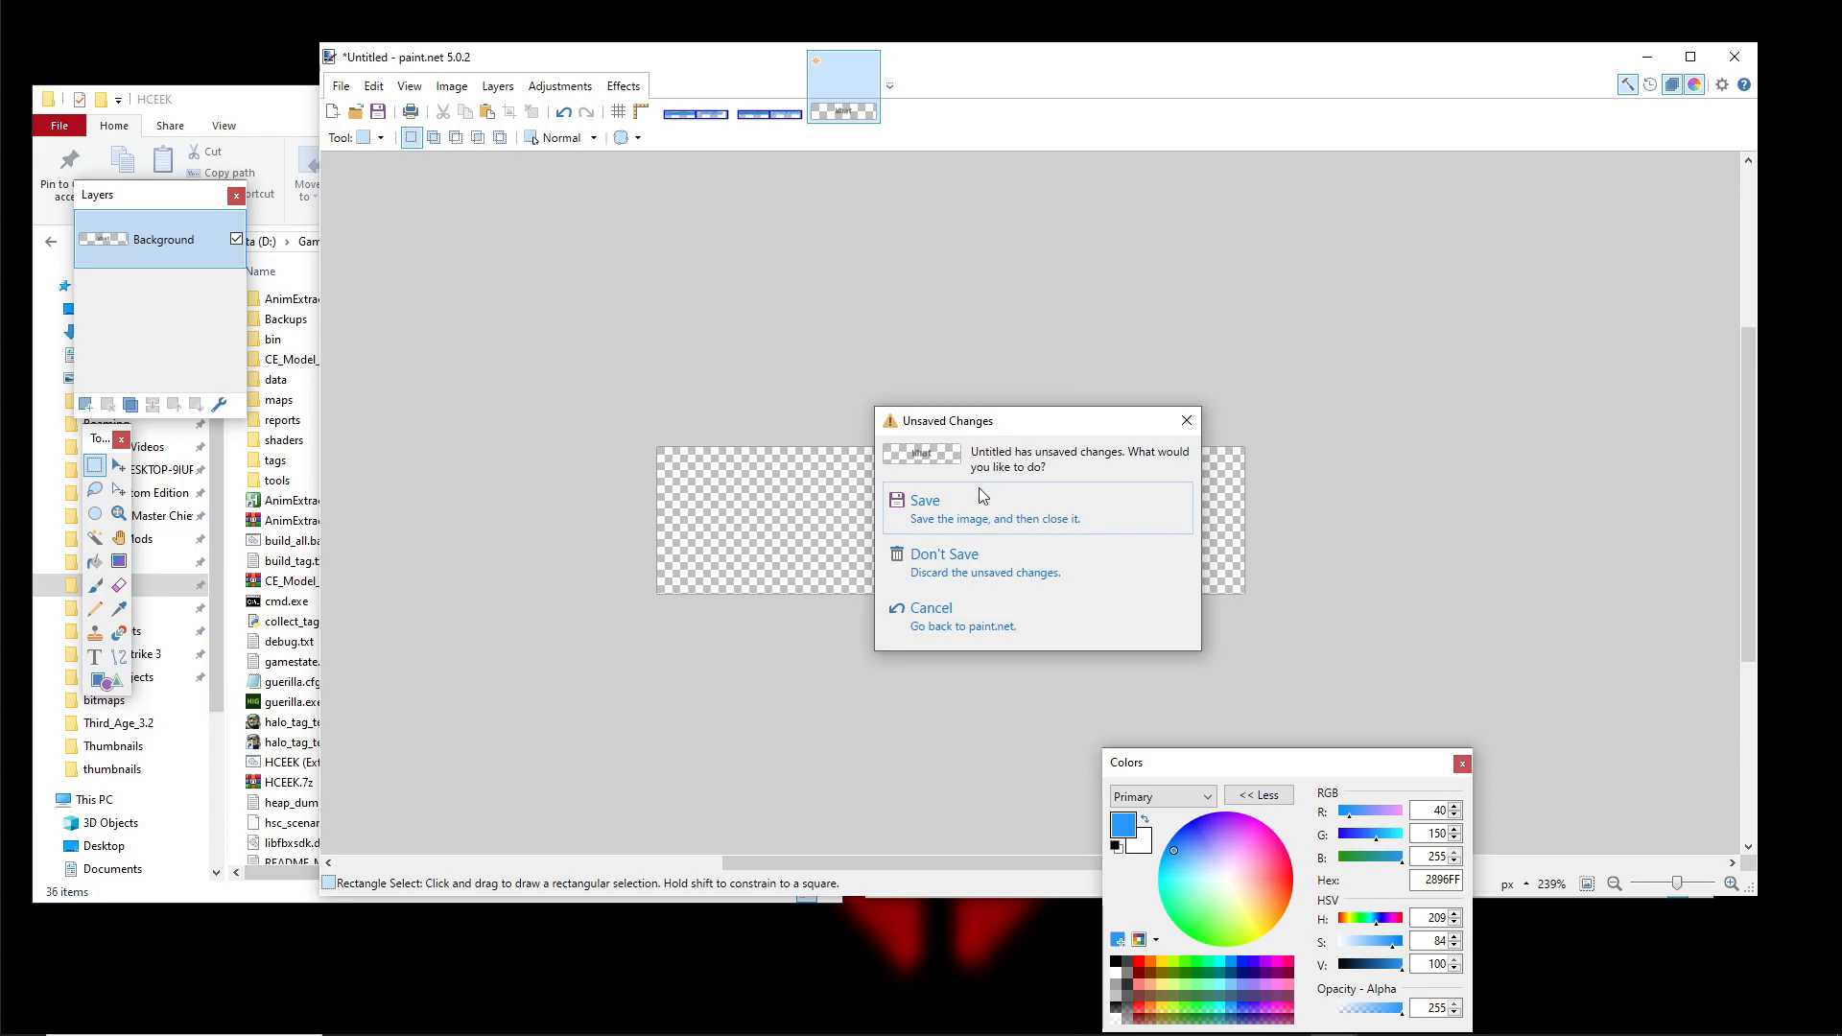
click(945, 572)
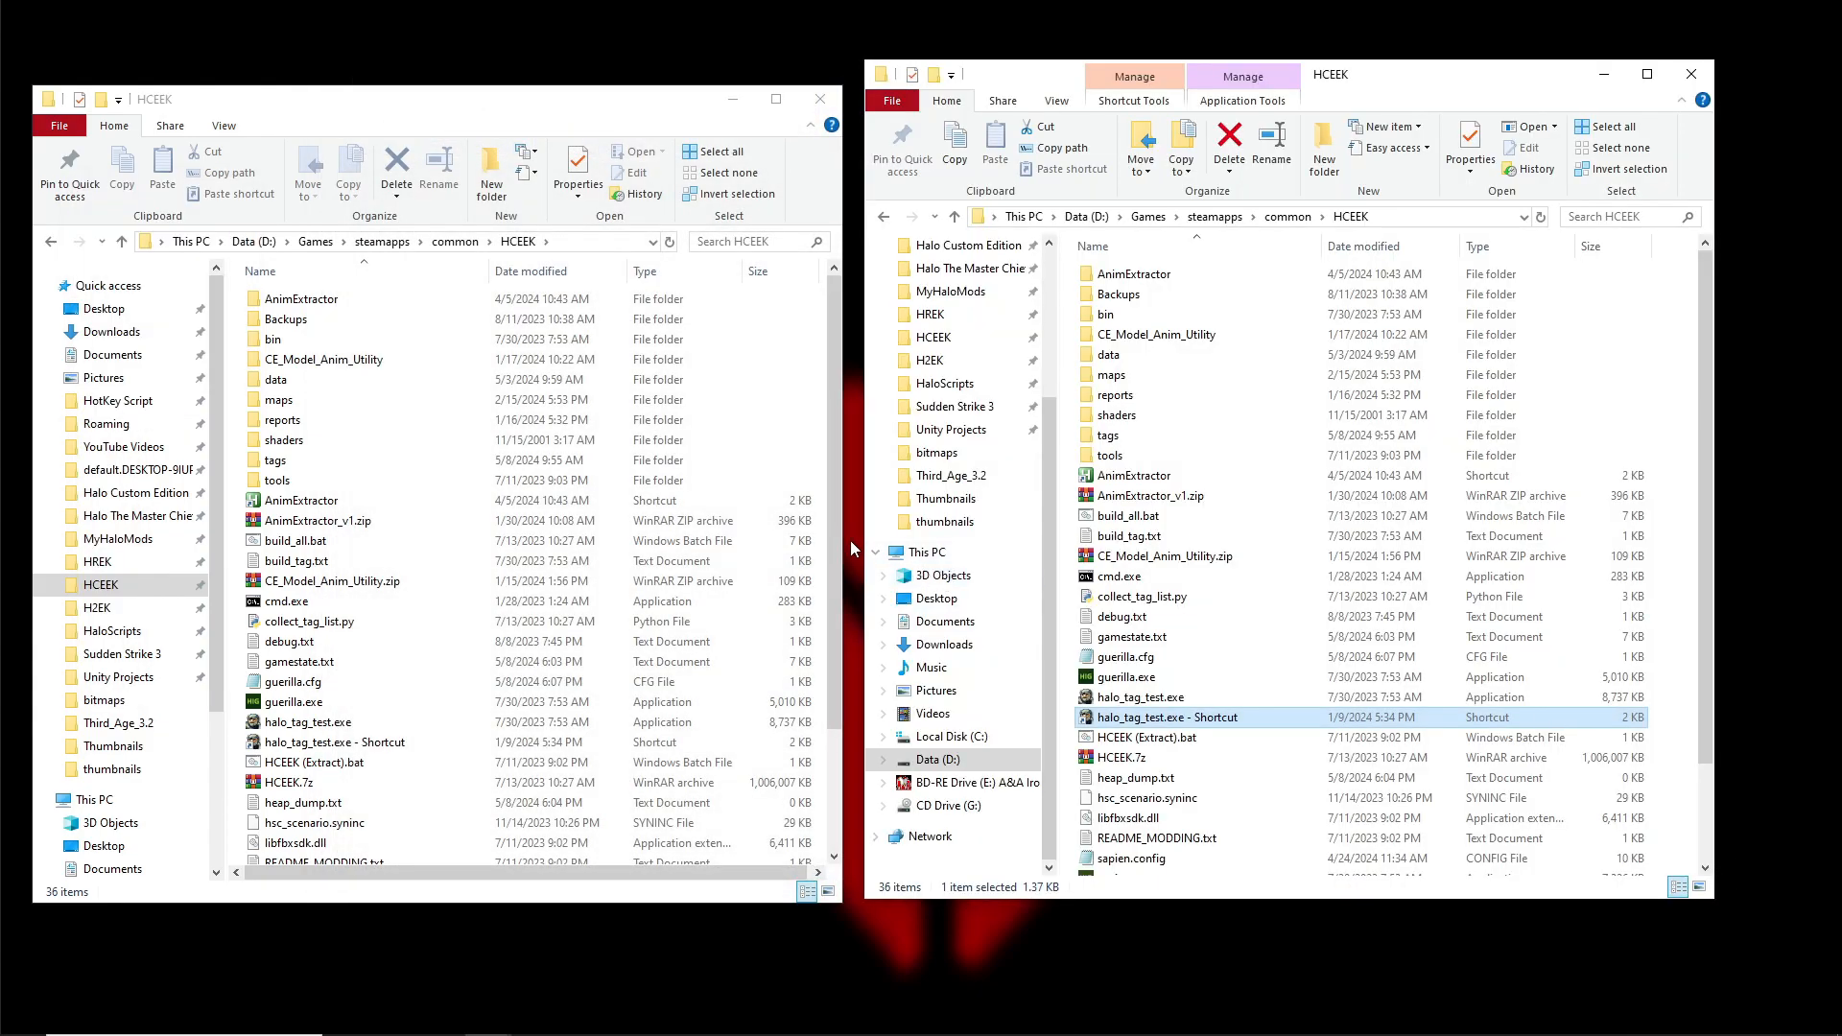